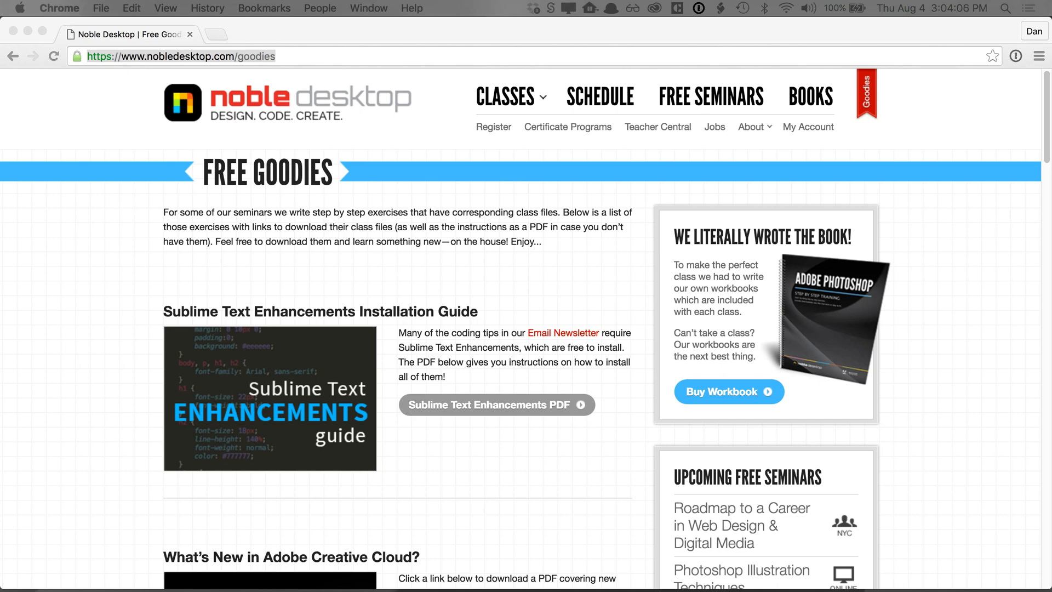
- Find the Creative Compositing with Photoshop exercise on the Free Goodies page and open its CC 2015 instructions
{"action": "left_click", "coordinate": [644, 51]}
{"action": "left_click", "coordinate": [591, 245]}
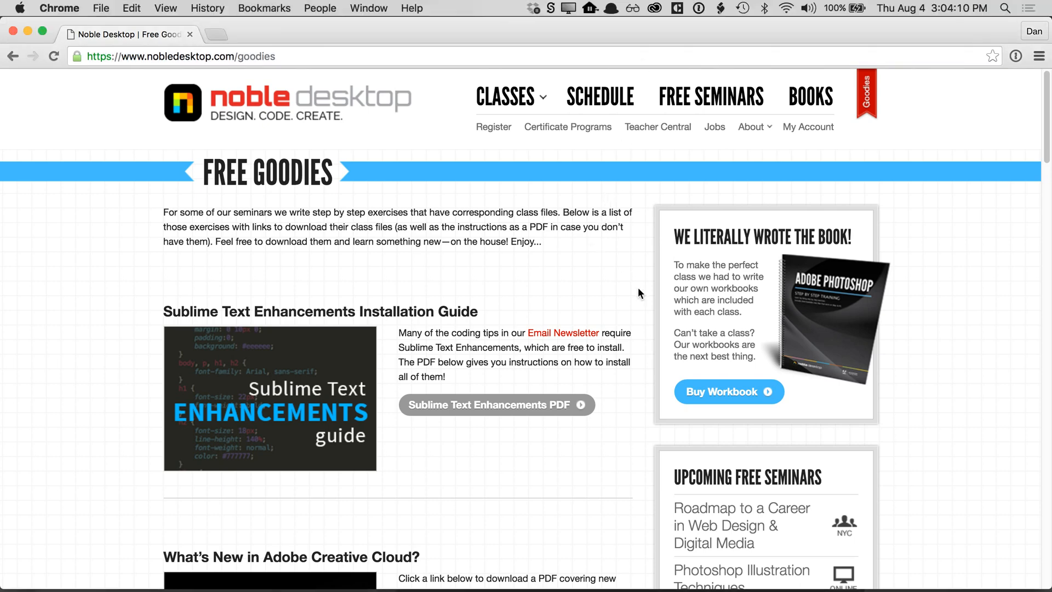
{"action": "scroll", "coordinate": [642, 275], "scroll_direction": "down", "scroll_amount": 3}
{"action": "scroll", "coordinate": [642, 274], "scroll_direction": "down", "scroll_amount": 5}
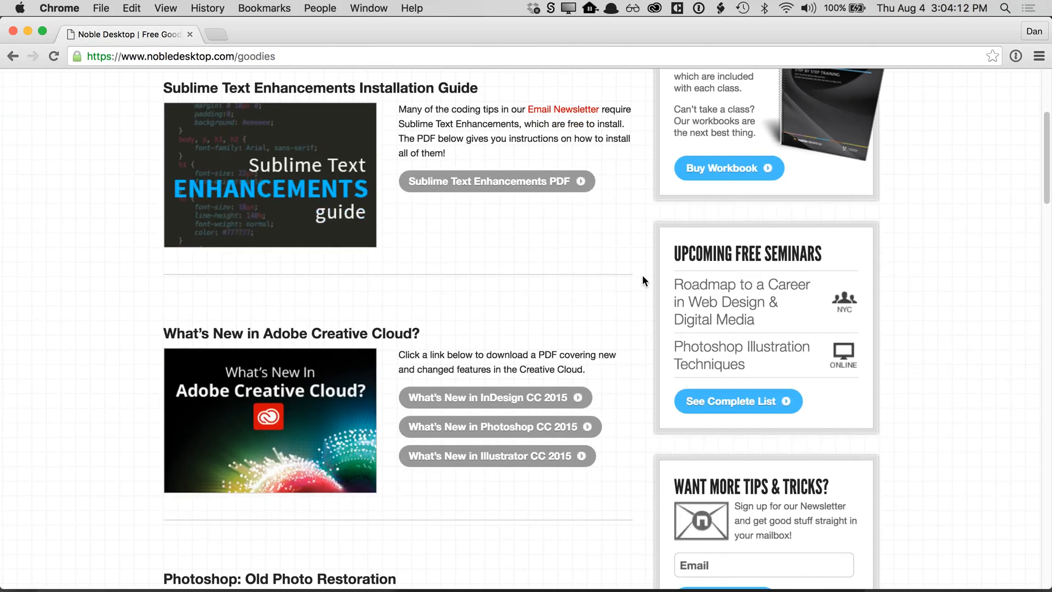
{"action": "scroll", "coordinate": [647, 287], "scroll_direction": "down", "scroll_amount": 5}
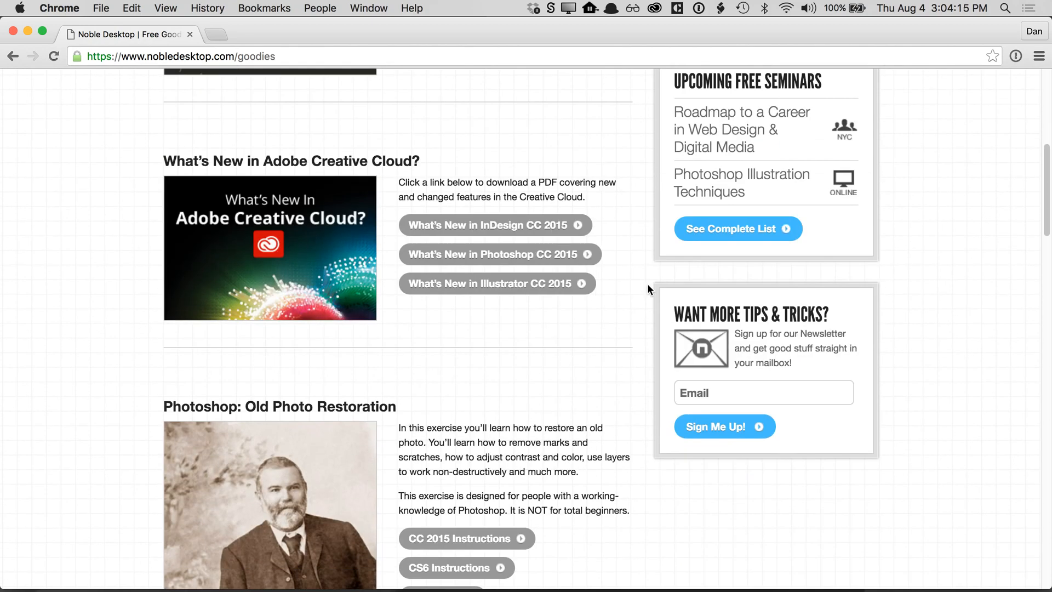
{"action": "scroll", "coordinate": [639, 304], "scroll_direction": "down", "scroll_amount": 12}
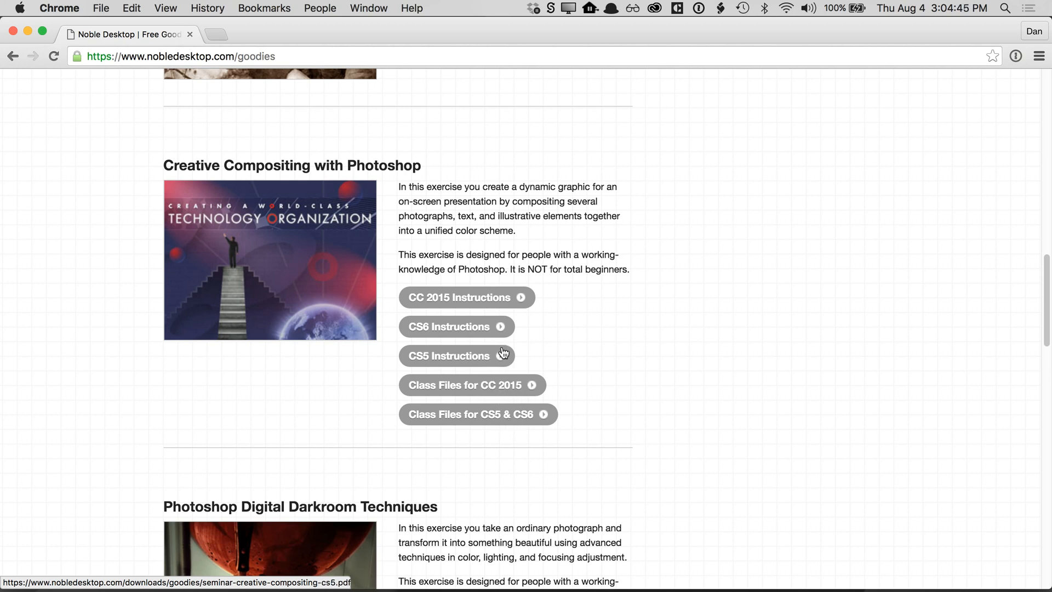
{"action": "left_click", "coordinate": [496, 306]}
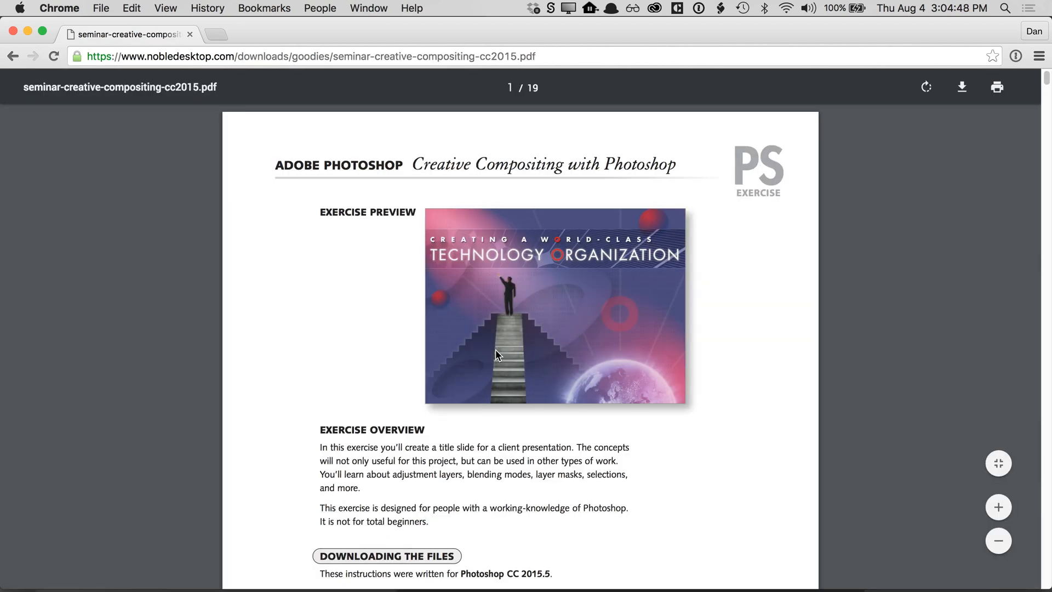
- Read through the exercise PDF, from downloading the files to the instructions for adding the main text elements
{"action": "scroll", "coordinate": [495, 351], "scroll_direction": "down", "scroll_amount": 3}
{"action": "scroll", "coordinate": [266, 422], "scroll_direction": "down", "scroll_amount": 2}
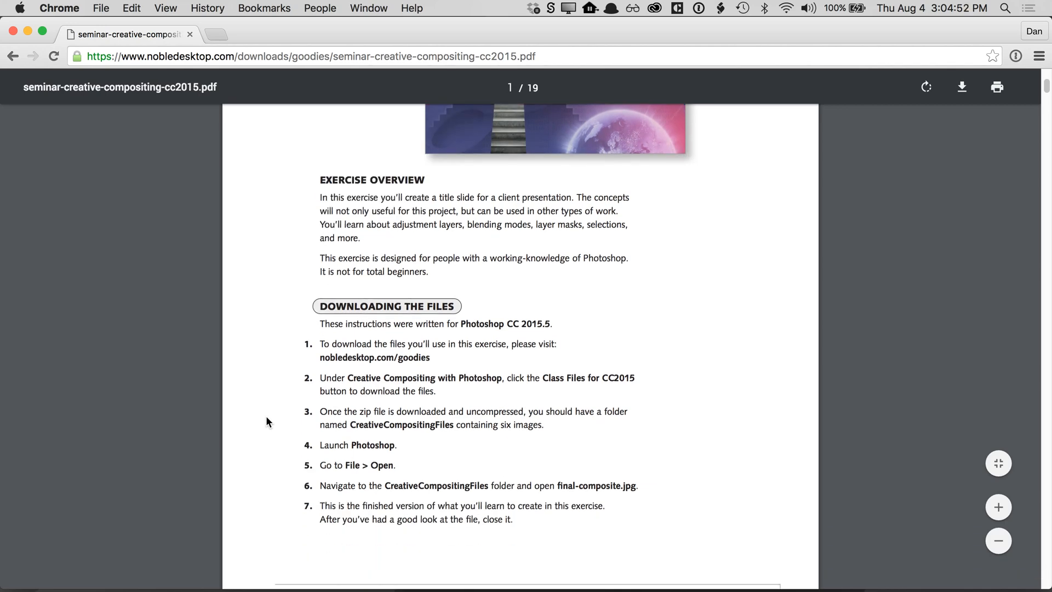
{"action": "scroll", "coordinate": [266, 421], "scroll_direction": "down", "scroll_amount": 9}
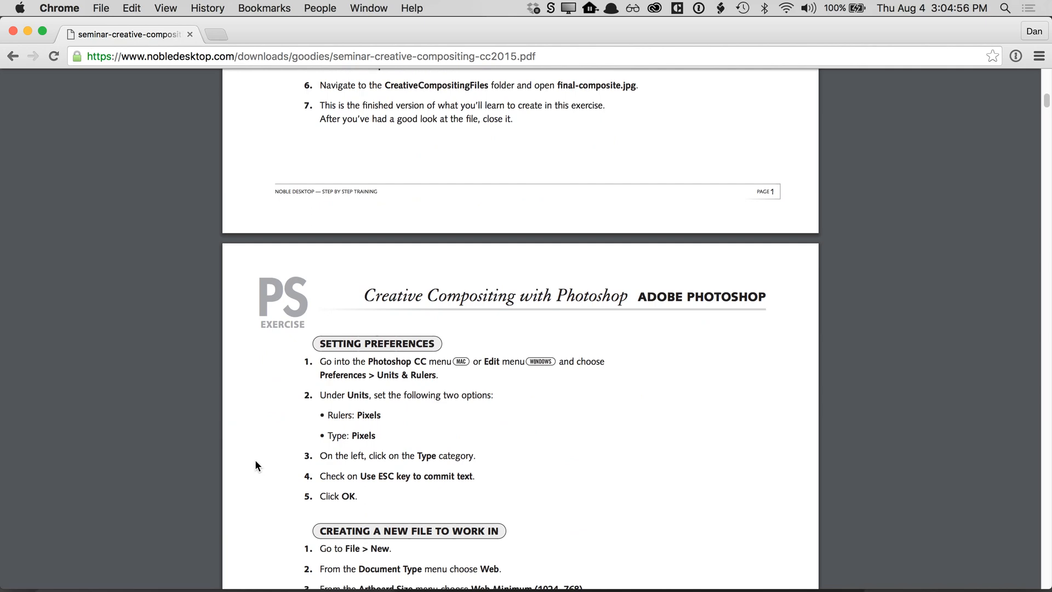
{"action": "scroll", "coordinate": [256, 465], "scroll_direction": "down", "scroll_amount": 6}
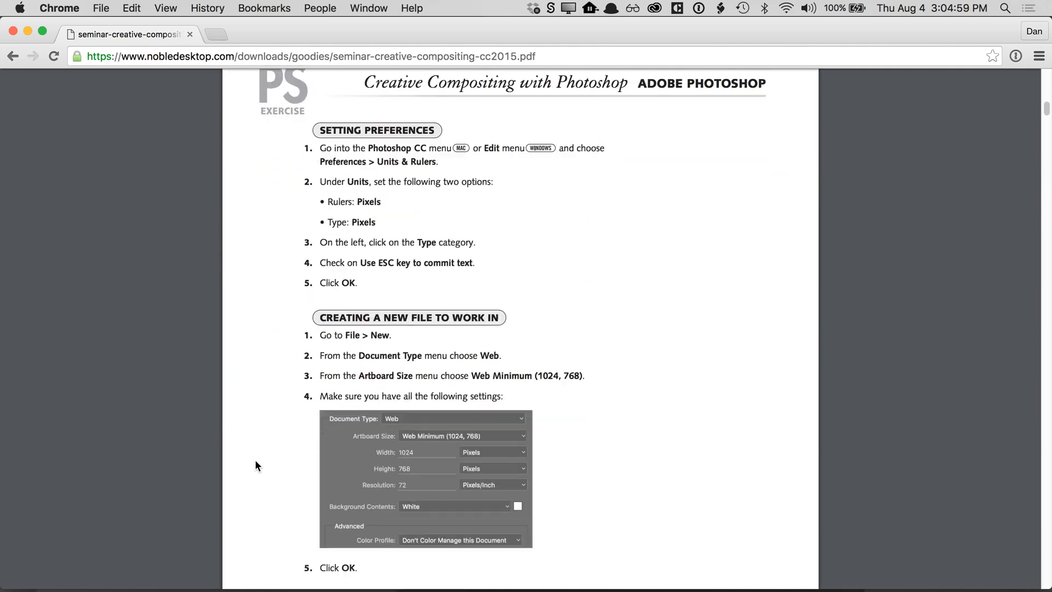
{"action": "scroll", "coordinate": [255, 465], "scroll_direction": "down", "scroll_amount": 19}
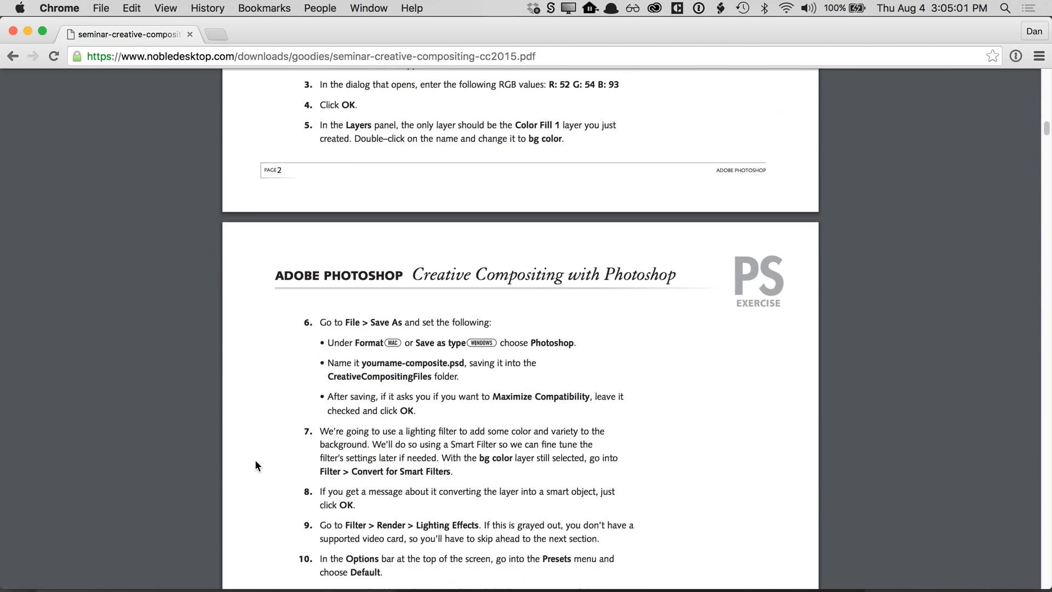
{"action": "scroll", "coordinate": [256, 465], "scroll_direction": "down", "scroll_amount": 20}
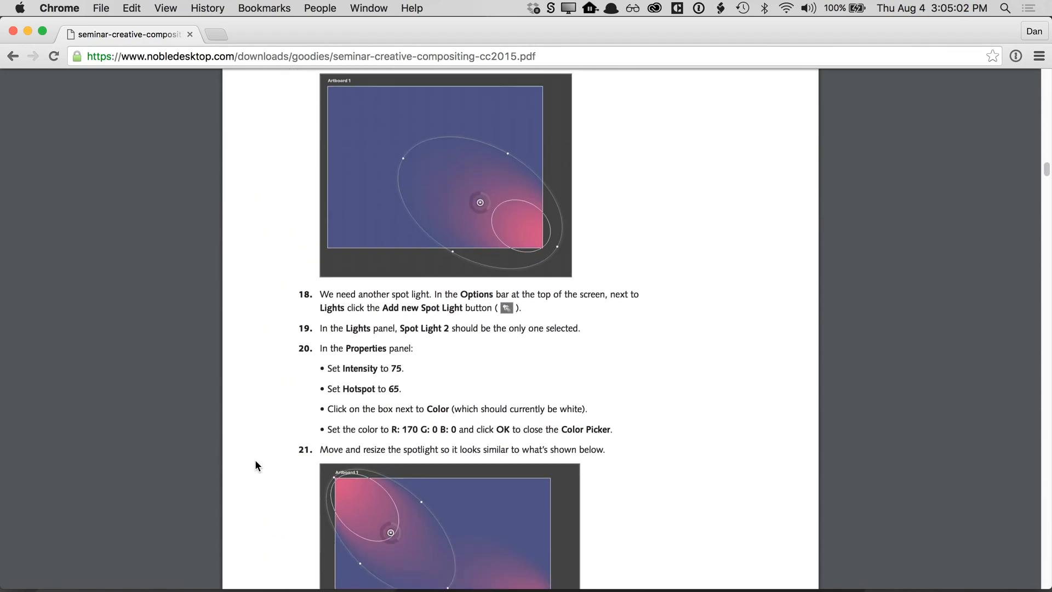
{"action": "scroll", "coordinate": [256, 466], "scroll_direction": "down", "scroll_amount": 20}
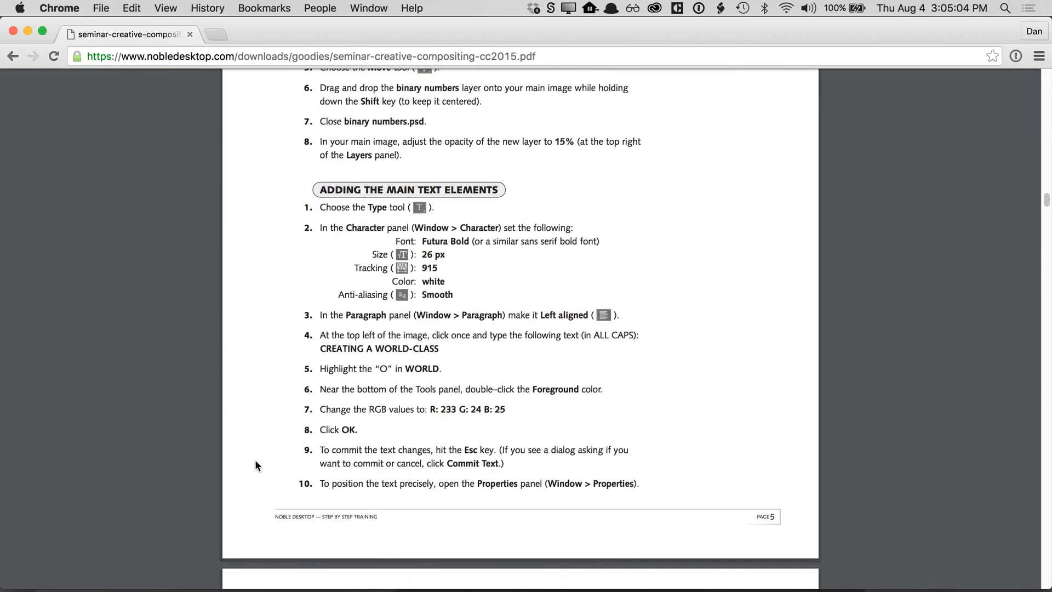
{"action": "scroll", "coordinate": [254, 465], "scroll_direction": "down", "scroll_amount": 14}
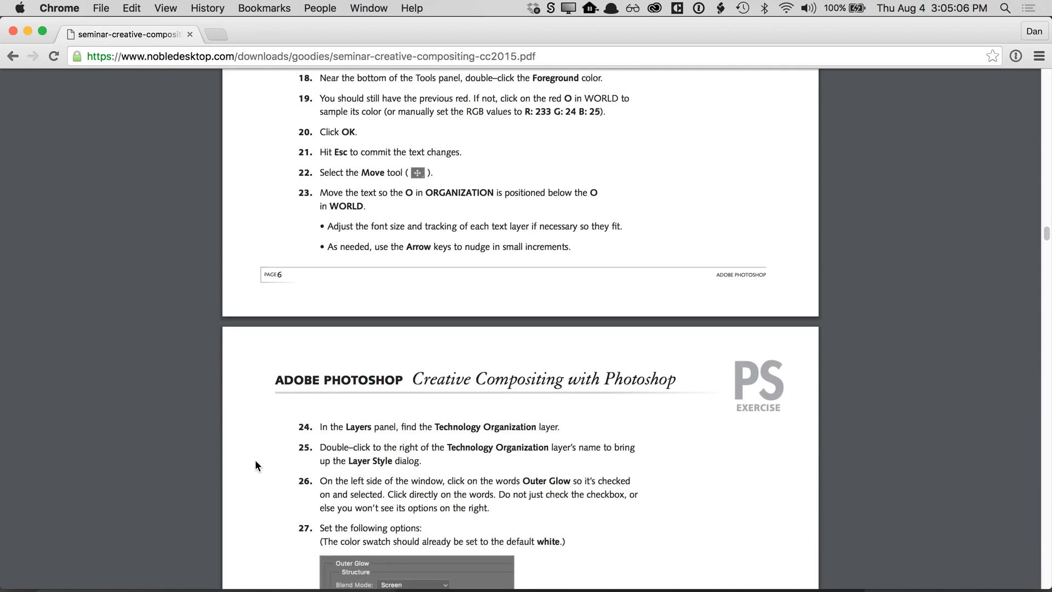
- Close the browser window and open the CreativeCompositingFiles folder on the desktop
{"action": "left_click", "coordinate": [12, 32]}
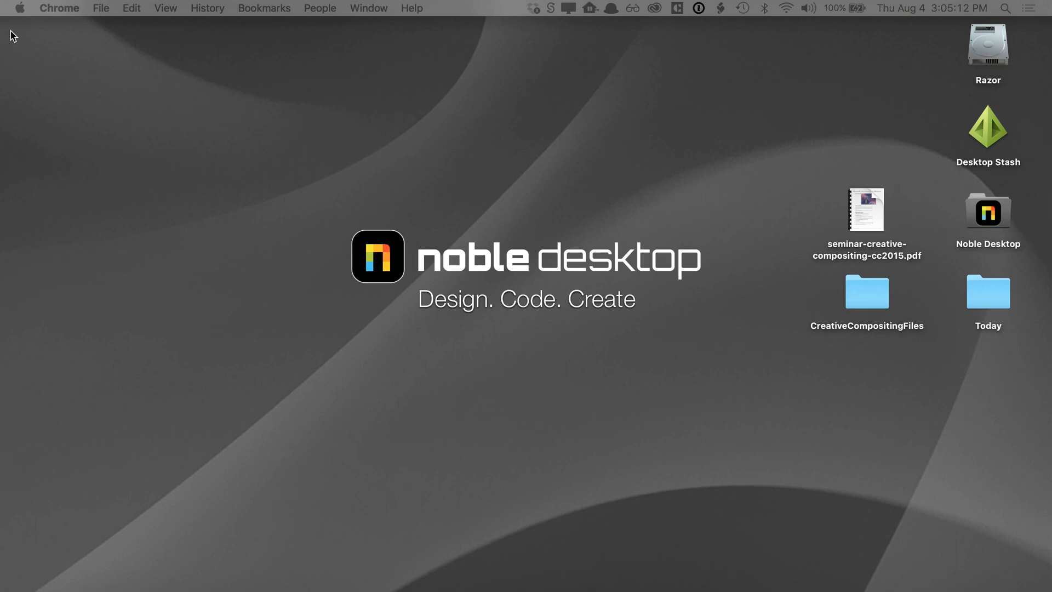
{"action": "left_click", "coordinate": [130, 161]}
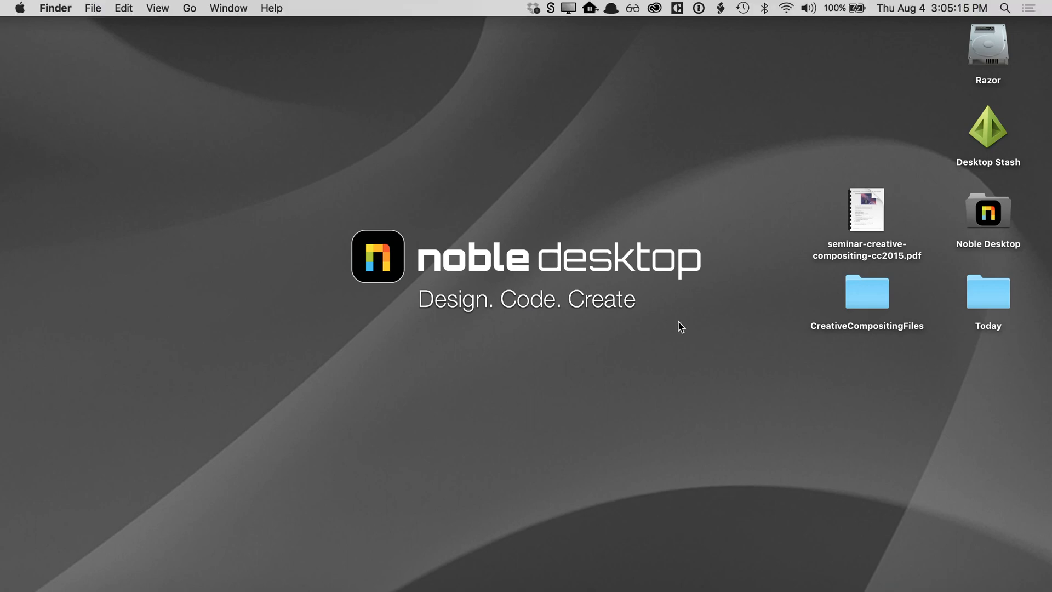
{"action": "left_click", "coordinate": [872, 303]}
{"action": "double_click", "coordinate": [872, 303]}
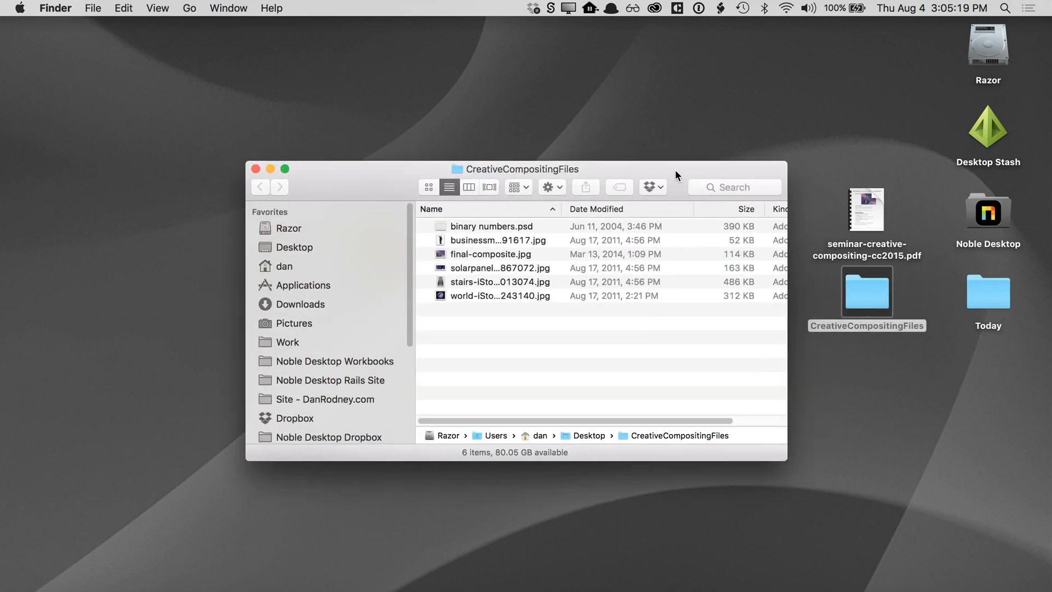
- Widen the folder's Name column to show the full file names
{"action": "left_click_drag", "start_coordinate": [562, 209], "coordinate": [758, 209]}
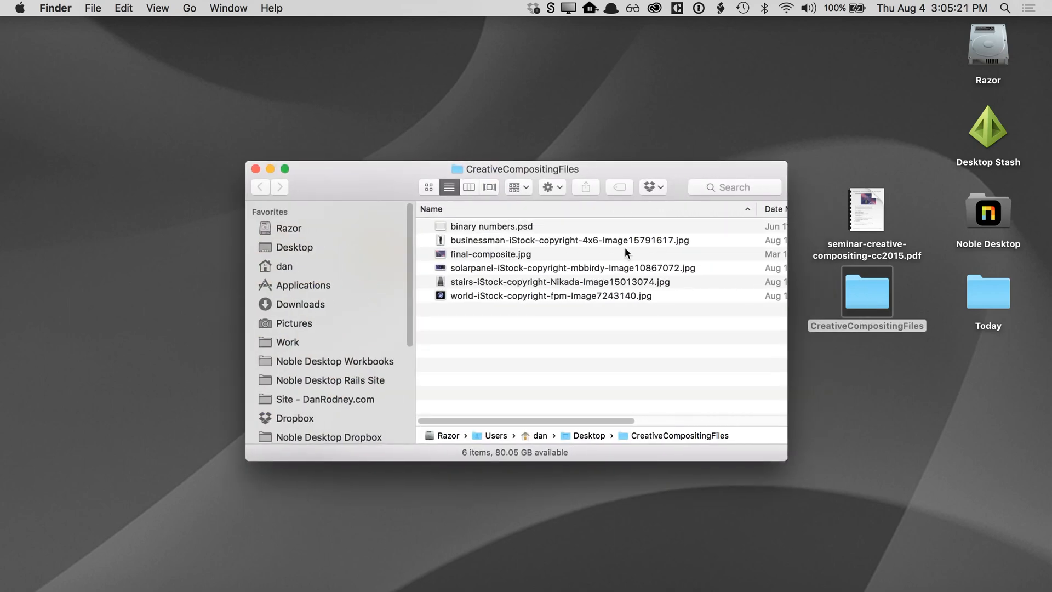
{"action": "left_click", "coordinate": [600, 226]}
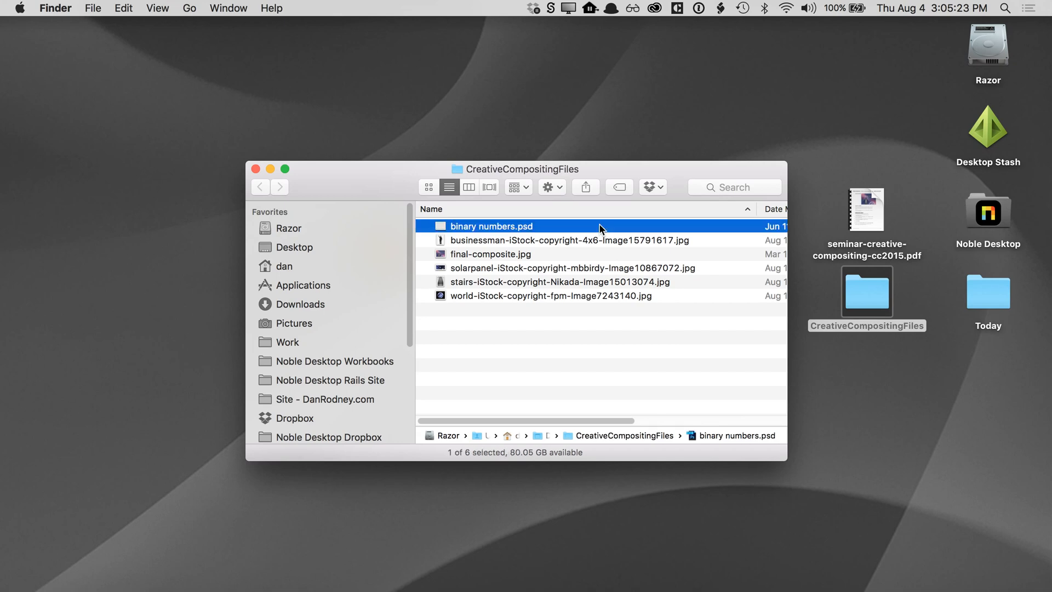
{"action": "left_click", "coordinate": [571, 351]}
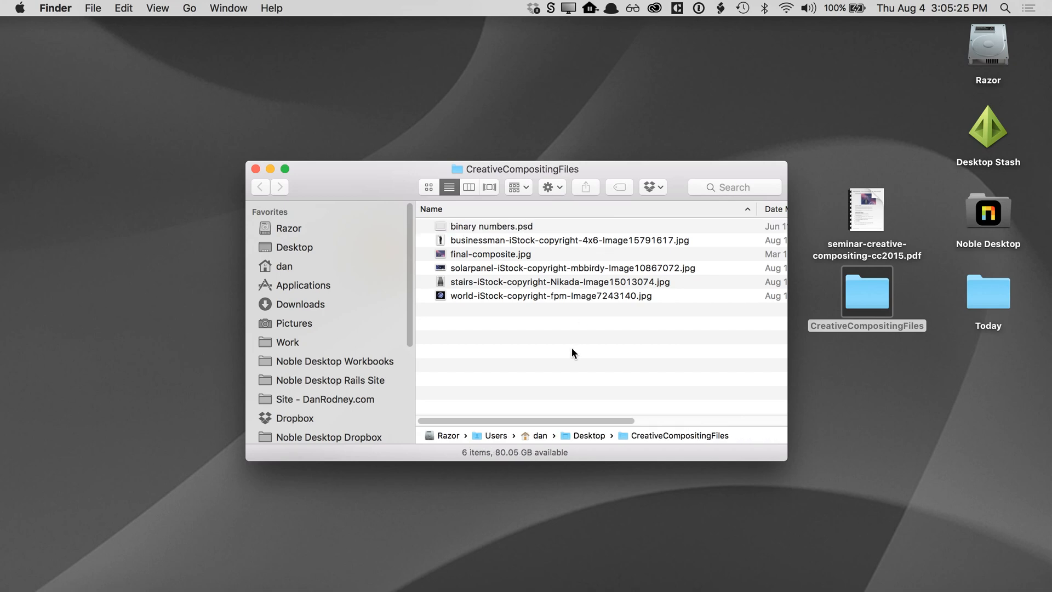
- Open final-composite.jpg from the CreativeCompositingFiles folder in Photoshop
{"action": "left_click", "coordinate": [546, 256]}
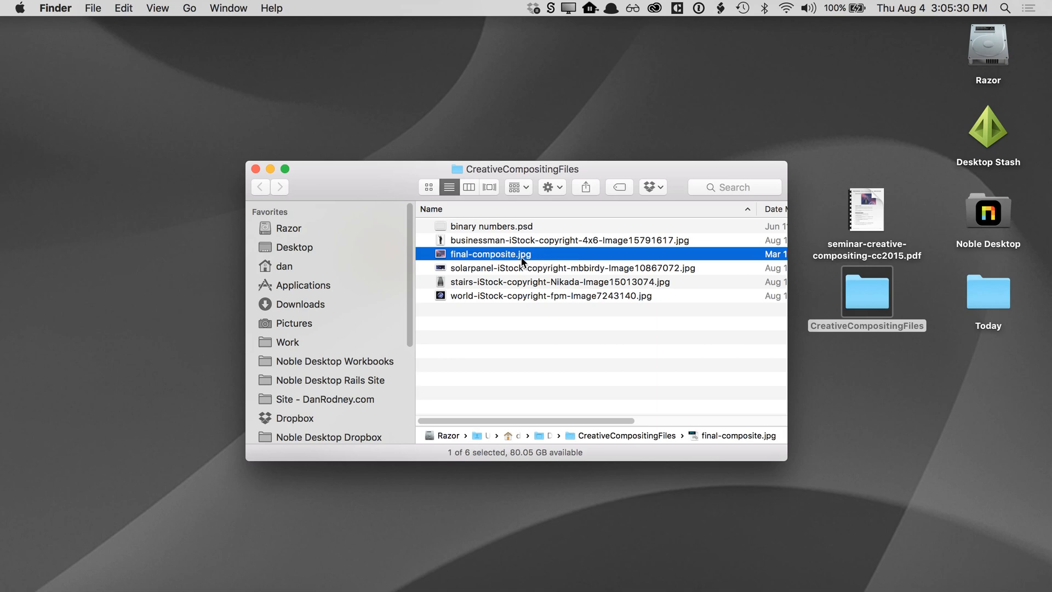
{"action": "left_click_drag", "start_coordinate": [502, 257], "coordinate": [393, 582]}
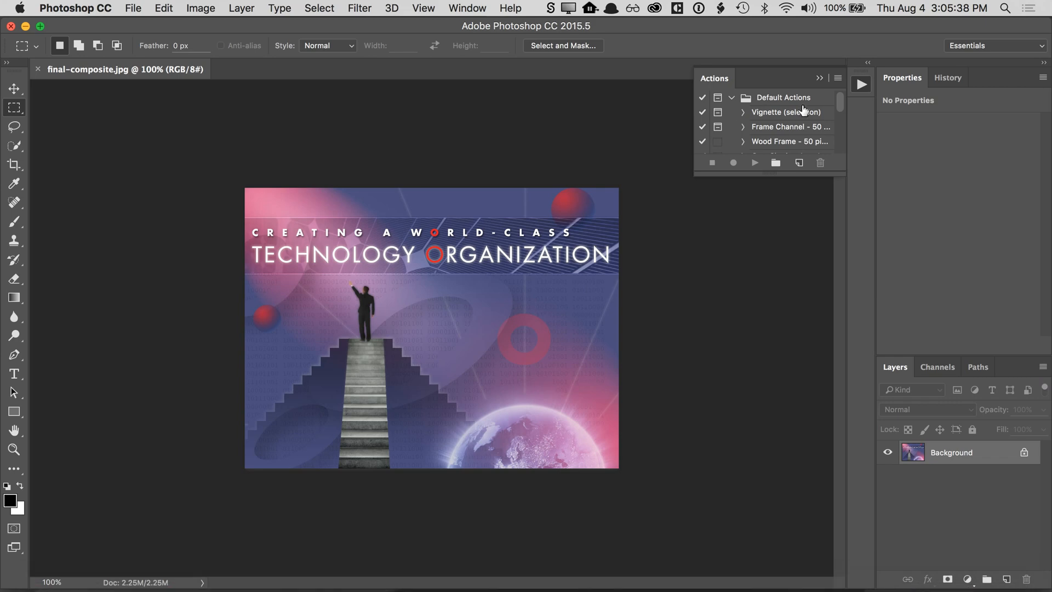
- Close the floating Actions panel and enlarge the final composite image to fill the document window
{"action": "left_click", "coordinate": [860, 84]}
{"action": "left_click", "coordinate": [860, 83]}
{"action": "left_click_drag", "start_coordinate": [781, 79], "coordinate": [743, 97]}
{"action": "right_click", "coordinate": [743, 97]}
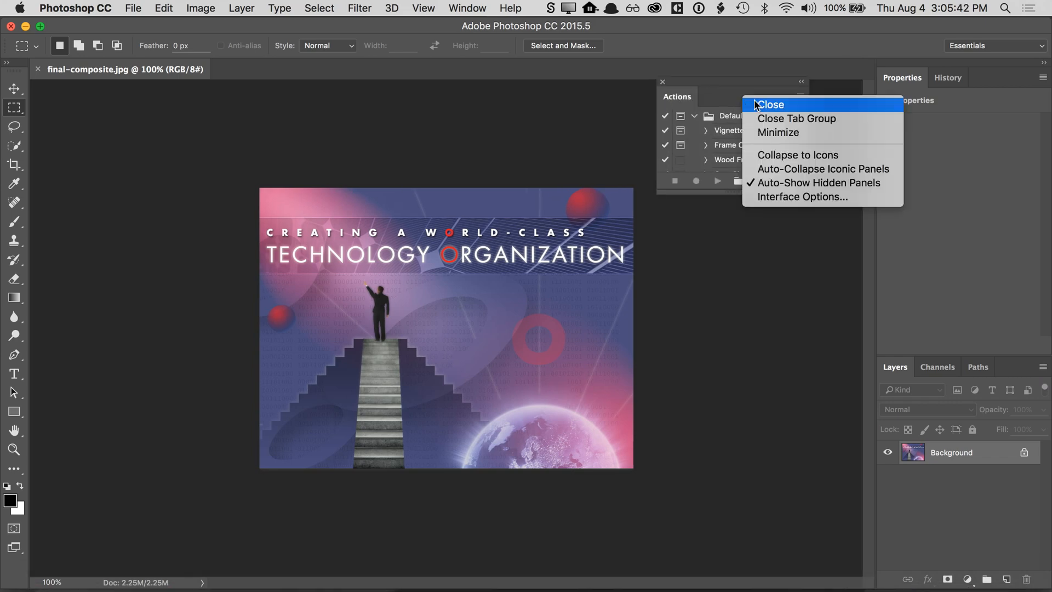
{"action": "left_click", "coordinate": [756, 105]}
{"action": "key", "text": "super+0"}
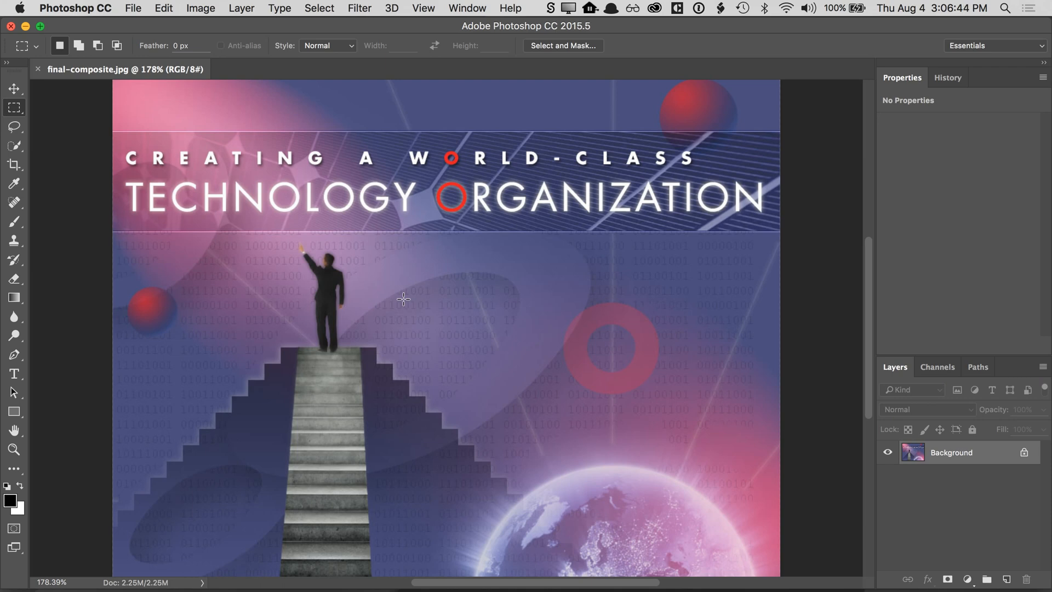
- Preview binary numbers.psd from the class files folder, view it in Photoshop and close it
{"action": "left_click", "coordinate": [37, 570]}
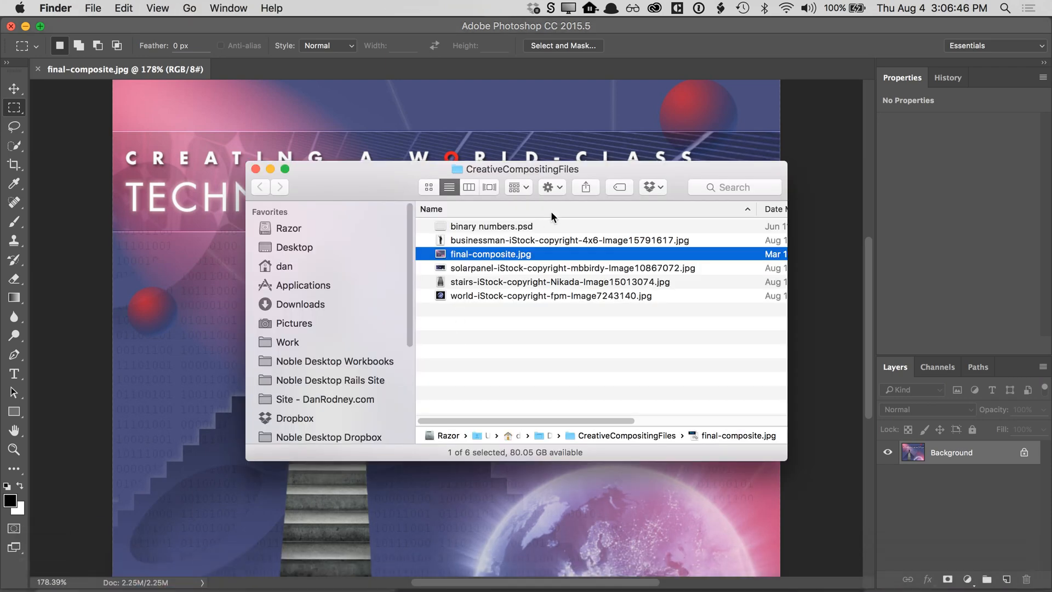
{"action": "left_click", "coordinate": [543, 229]}
{"action": "key", "text": "space"}
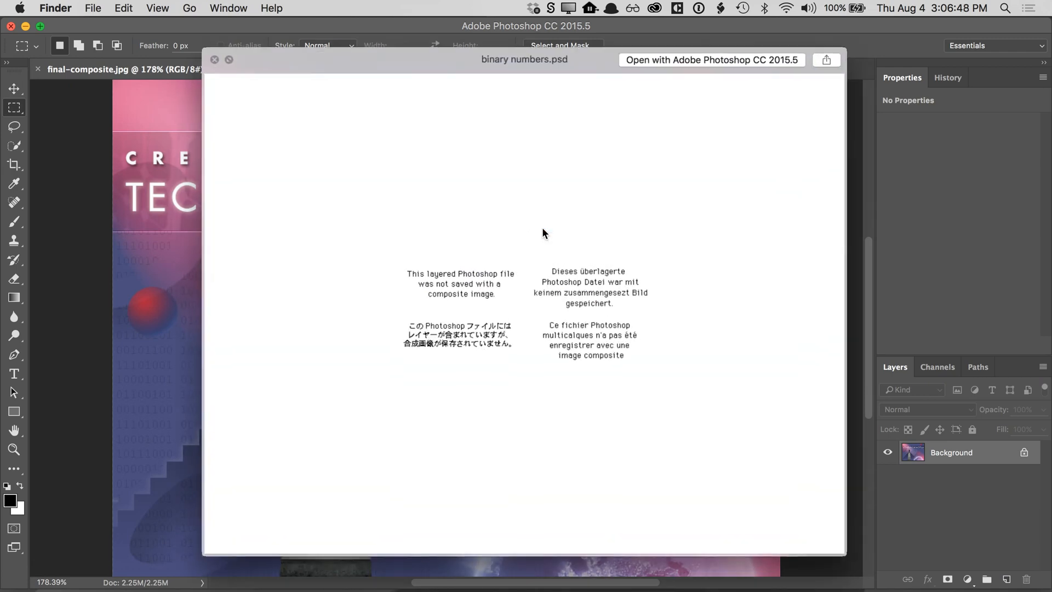
{"action": "key", "text": "space"}
{"action": "double_click", "coordinate": [479, 226]}
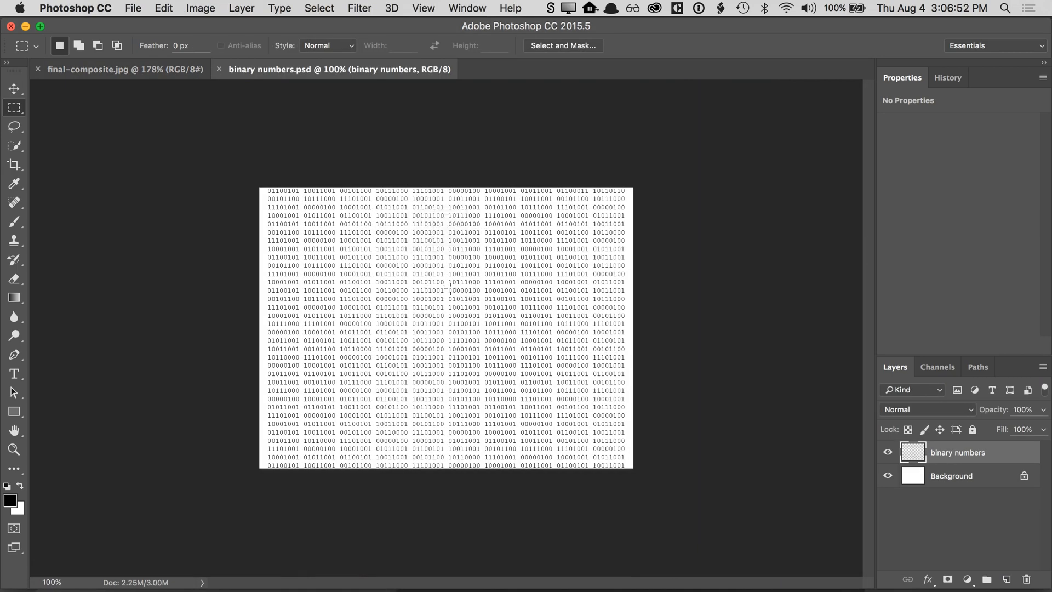
{"action": "key", "text": "super+w"}
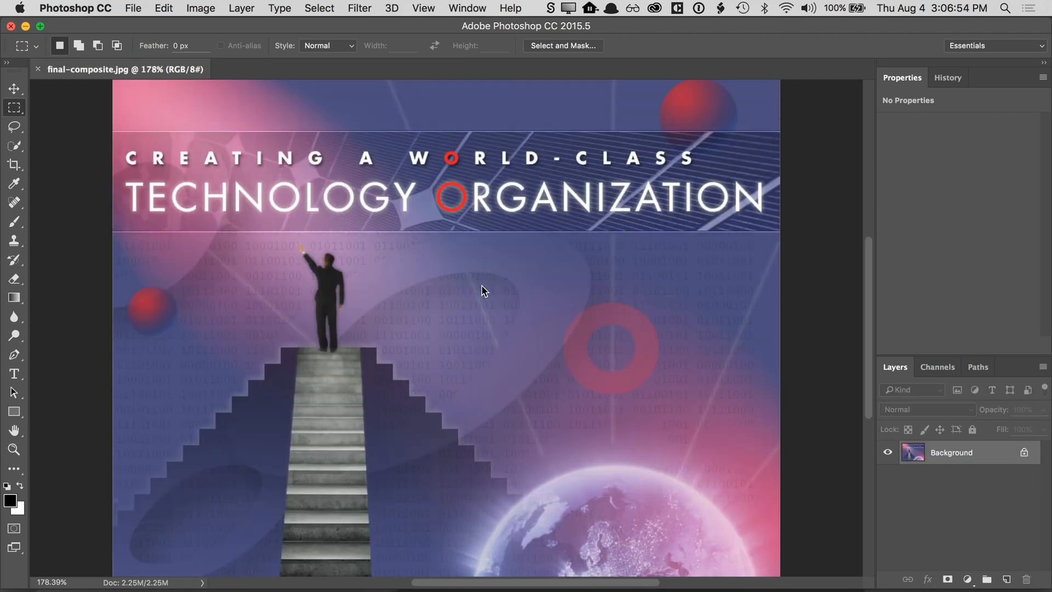
- Open the businessman photo and the solar panel photo in turn from the class files folder, view each and close it
{"action": "key", "text": "super+Tab"}
{"action": "double_click", "coordinate": [547, 242]}
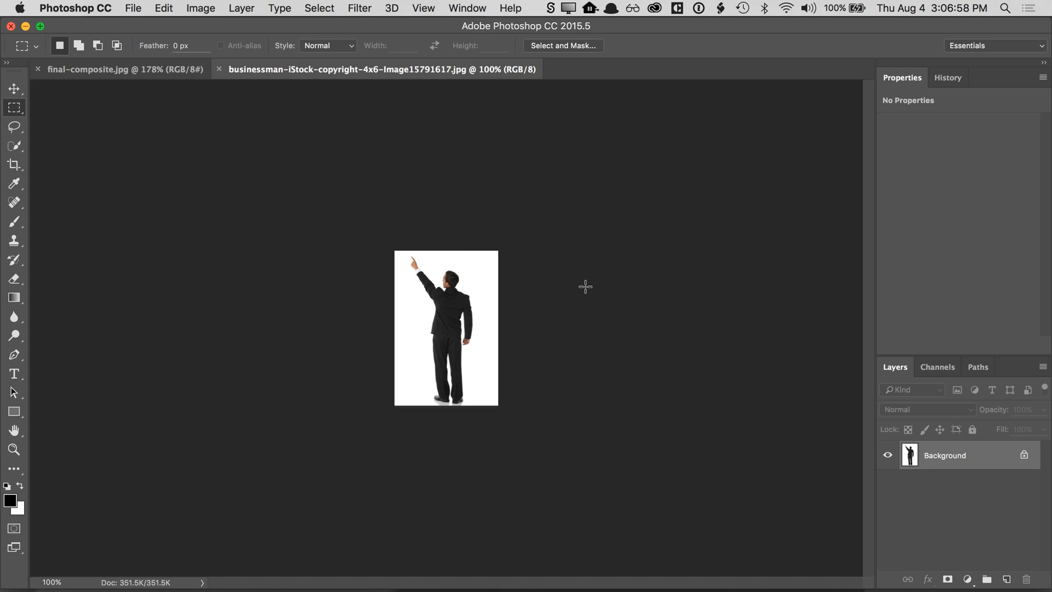
{"action": "key", "text": "super+w"}
{"action": "key", "text": "super+Tab"}
{"action": "double_click", "coordinate": [542, 268]}
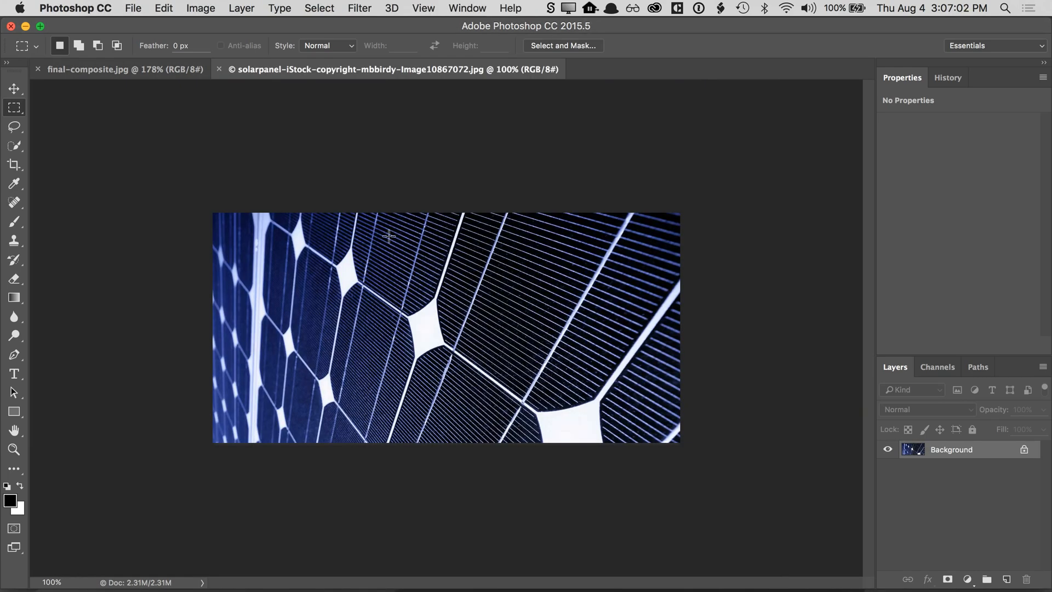
{"action": "left_click", "coordinate": [219, 69]}
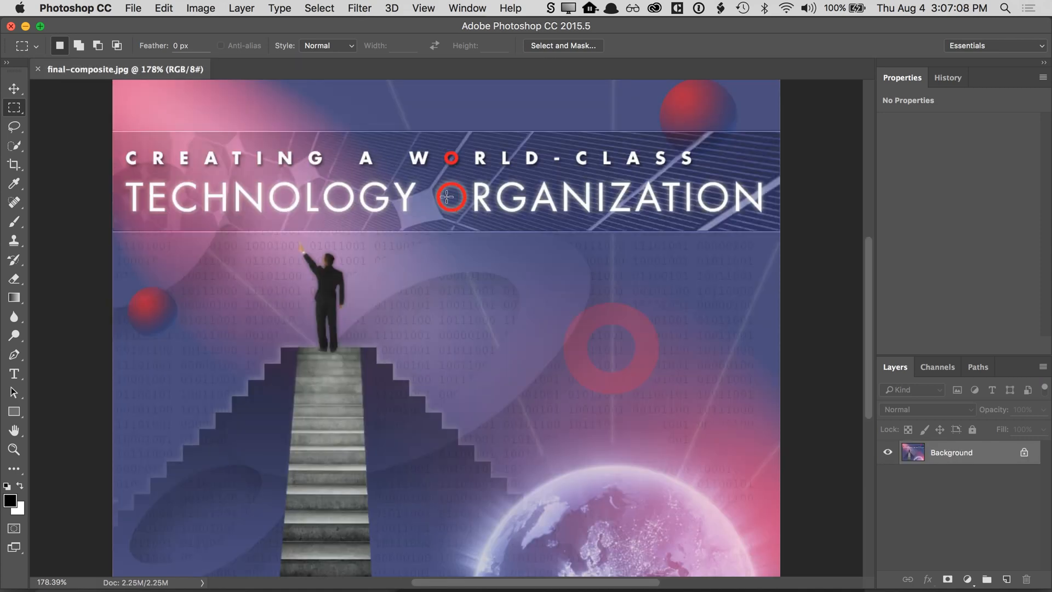
- Open the stairs photo and the world photo in turn from the class files folder, view each and close it
{"action": "key", "text": "super+Tab"}
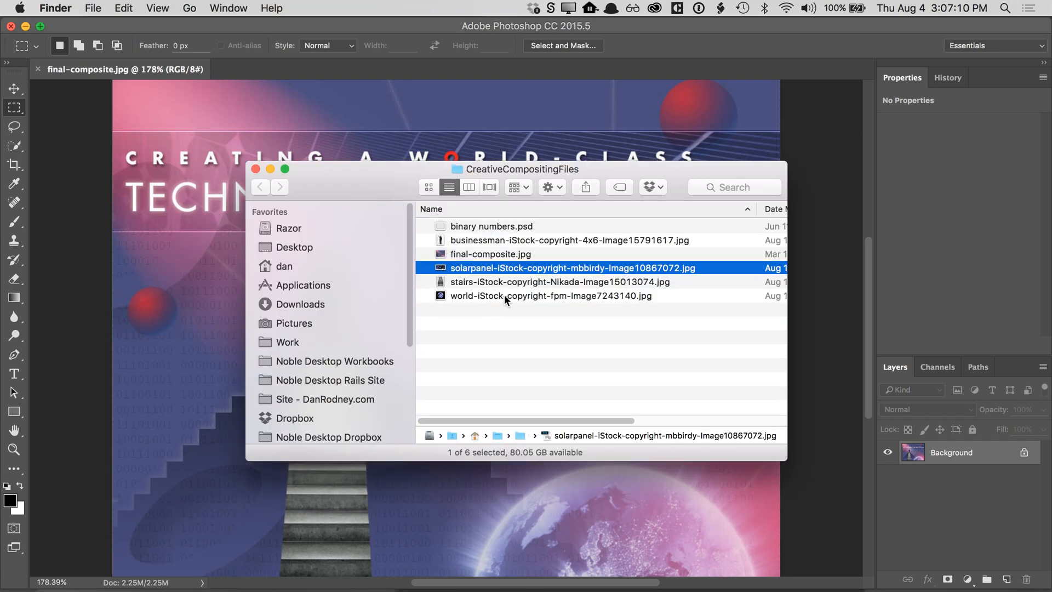
{"action": "double_click", "coordinate": [502, 283]}
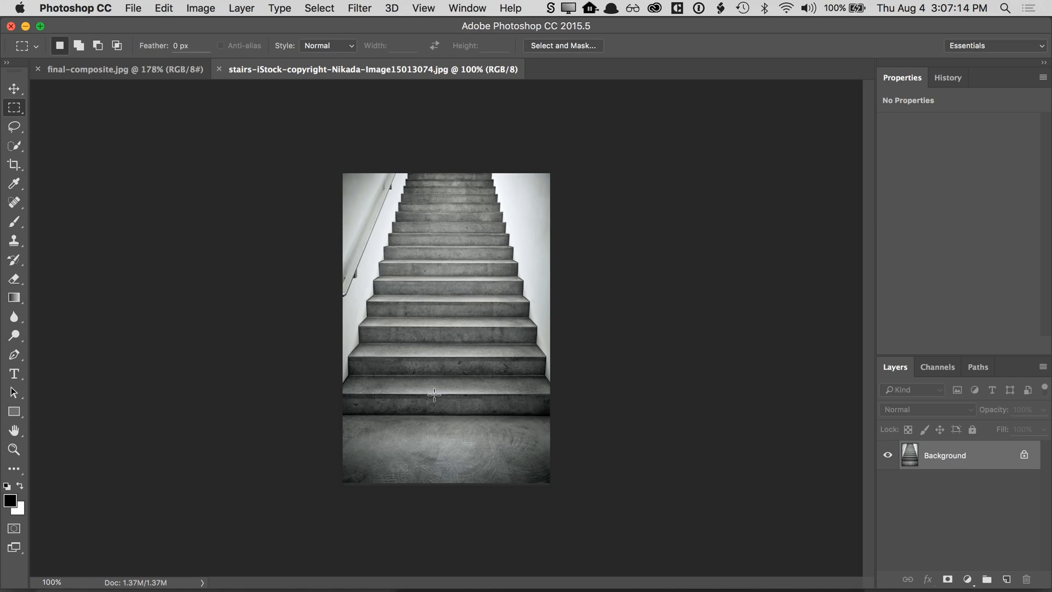
{"action": "key", "text": "super+w"}
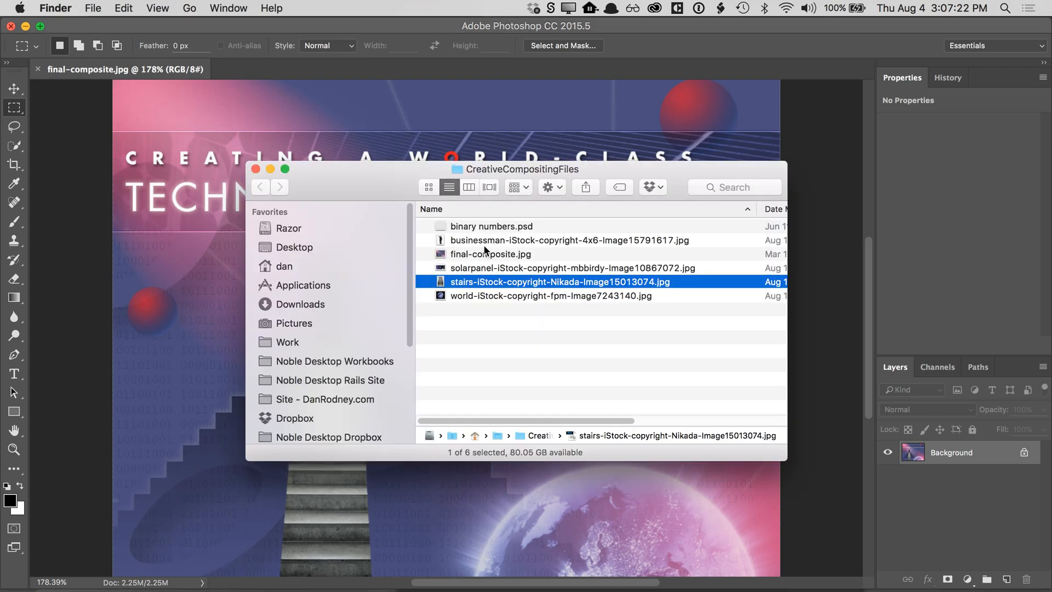
{"action": "double_click", "coordinate": [535, 295]}
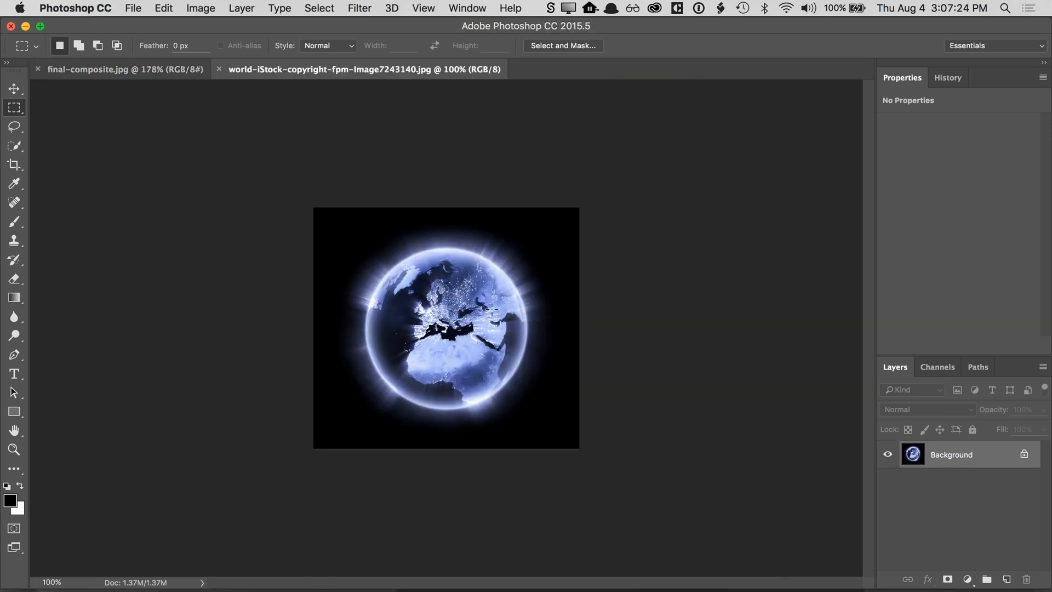
{"action": "left_click", "coordinate": [219, 69]}
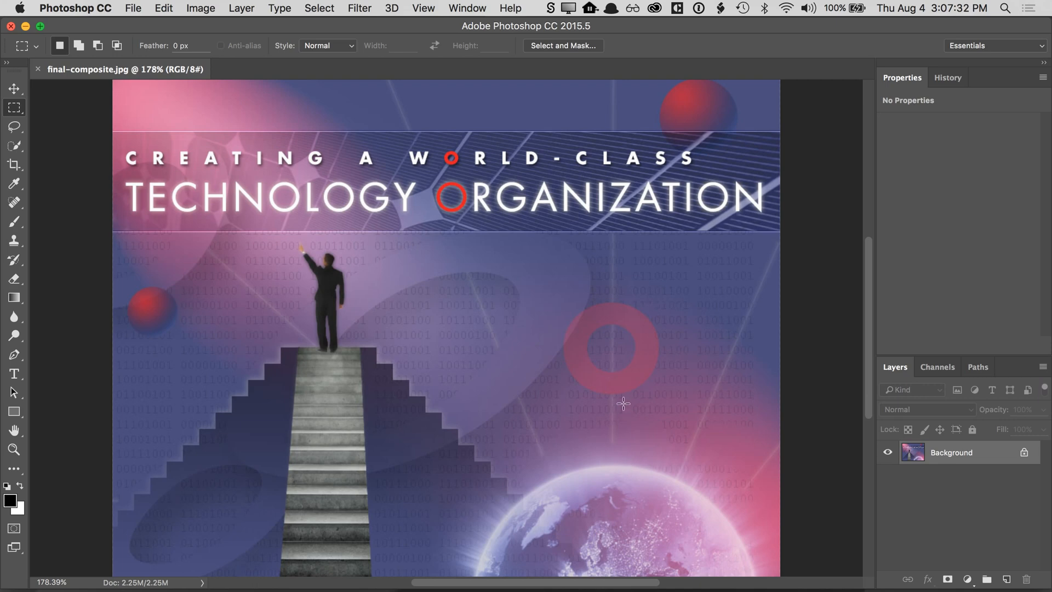
- Close the final composite and create a new Web document with the Web Minimum (1024, 768) artboard size
{"action": "left_click", "coordinate": [38, 69]}
{"action": "left_click", "coordinate": [135, 9]}
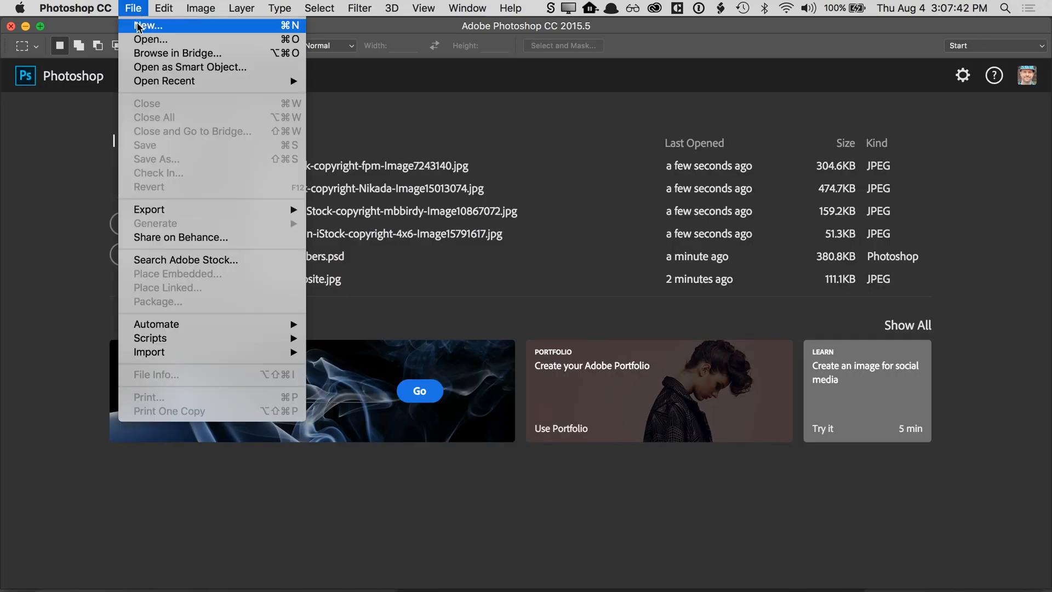
{"action": "left_click", "coordinate": [138, 26]}
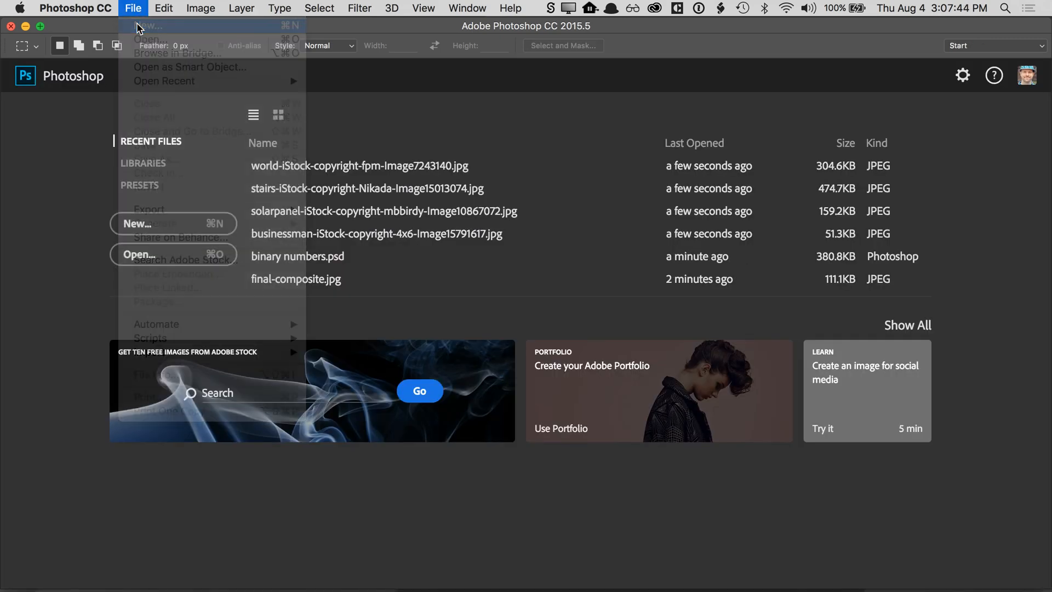
{"action": "left_click", "coordinate": [458, 183]}
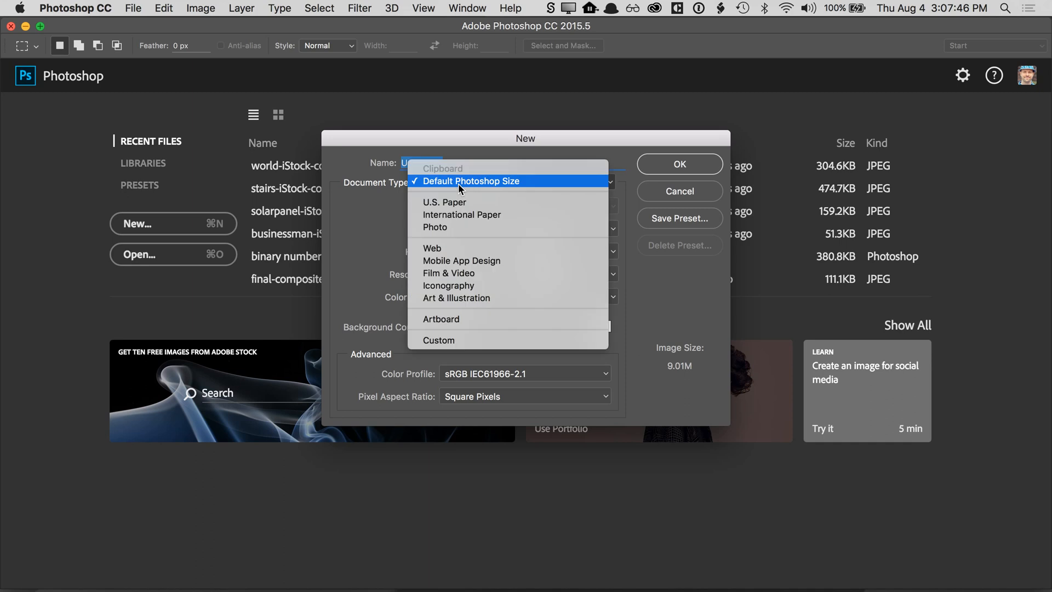
{"action": "left_click", "coordinate": [439, 249]}
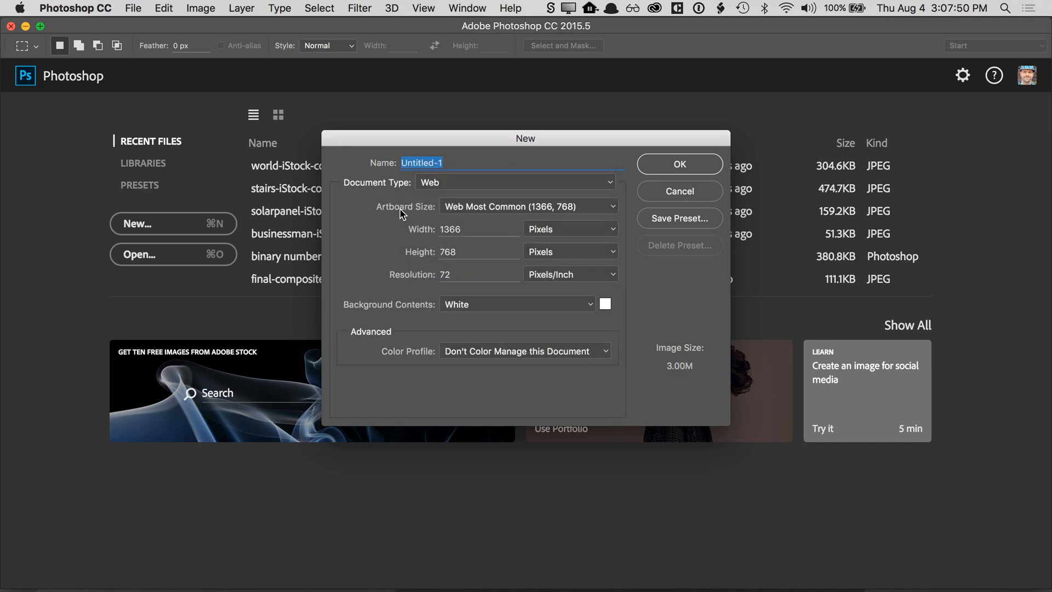
{"action": "left_click", "coordinate": [480, 207]}
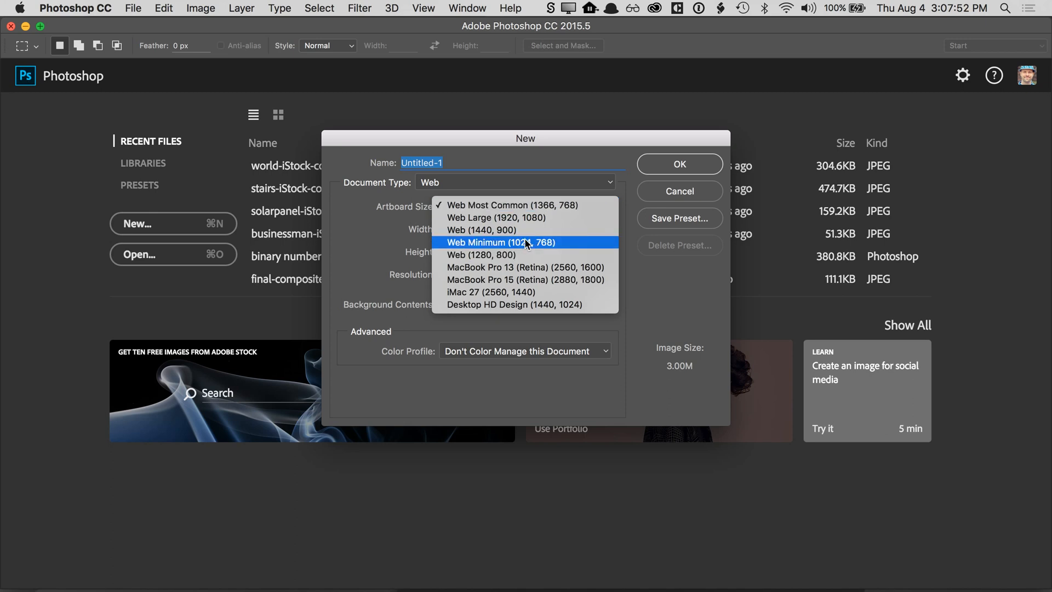
{"action": "left_click", "coordinate": [550, 244]}
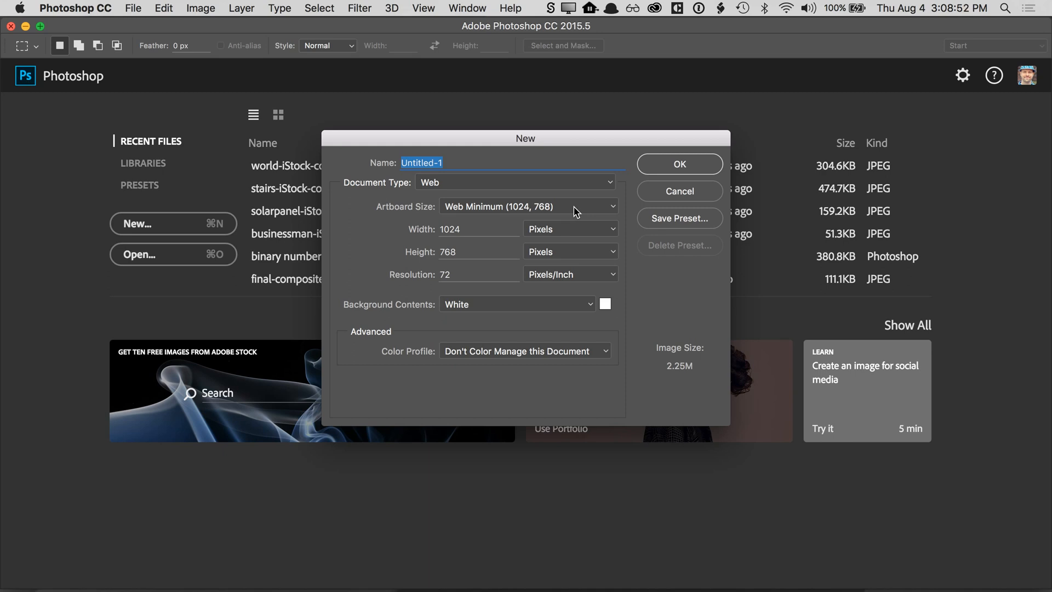
{"action": "left_click", "coordinate": [689, 164]}
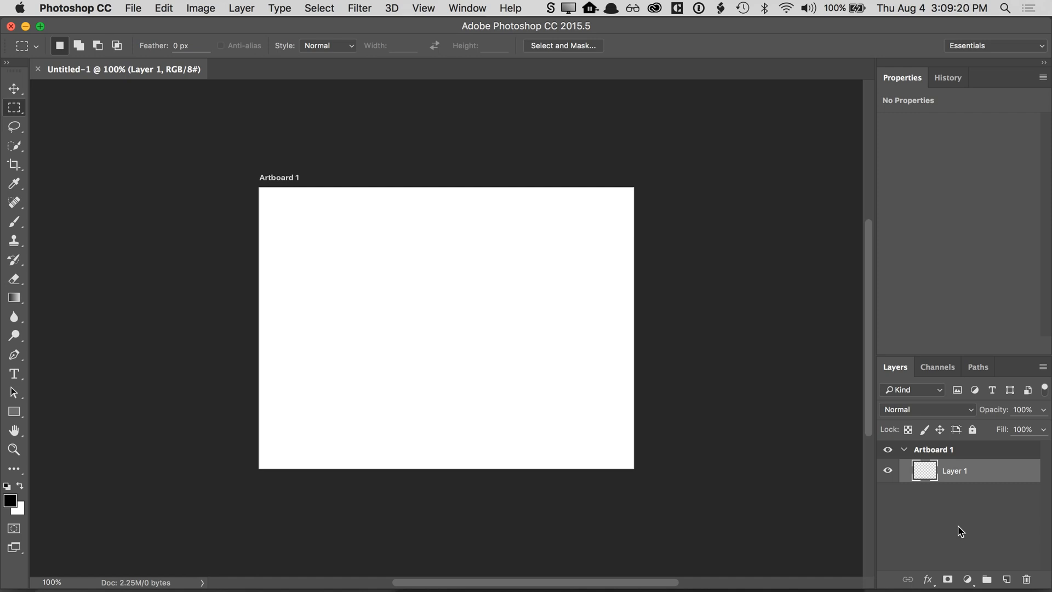
- Add a Solid Color fill layer to the artboard in bright red, eb0f0f
{"action": "left_click", "coordinate": [967, 579]}
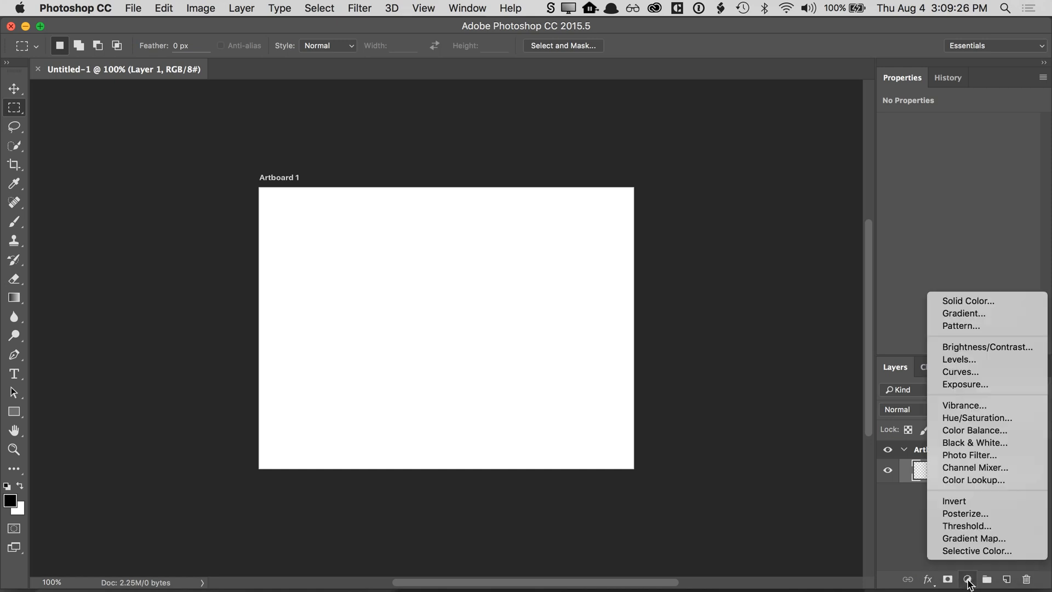
{"action": "left_click", "coordinate": [955, 300]}
{"action": "left_click_drag", "start_coordinate": [528, 137], "coordinate": [786, 110]}
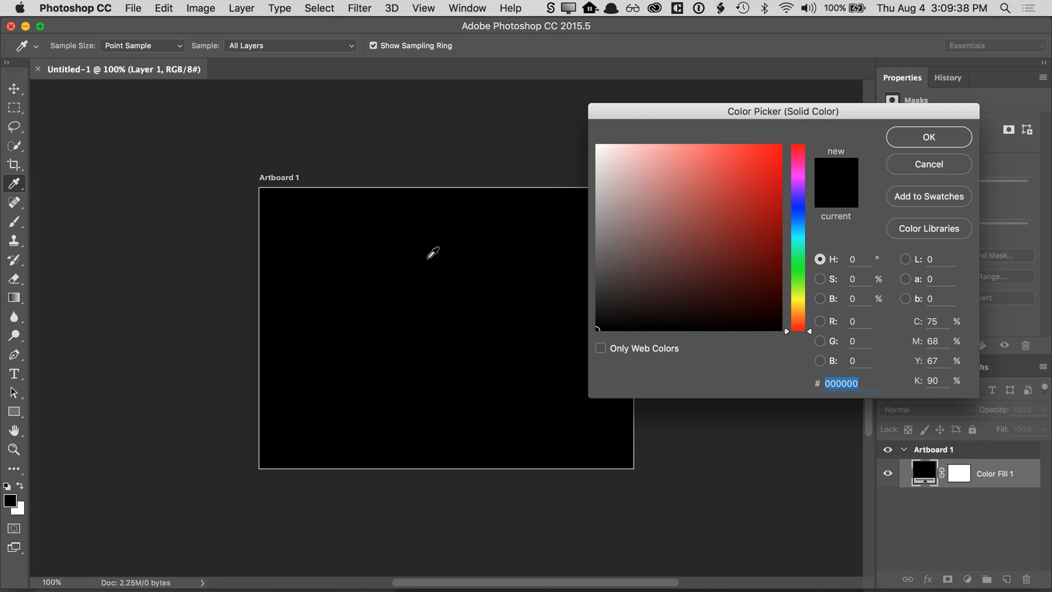
{"action": "left_click", "coordinate": [769, 153]}
{"action": "left_click_drag", "start_coordinate": [769, 153], "coordinate": [771, 158]}
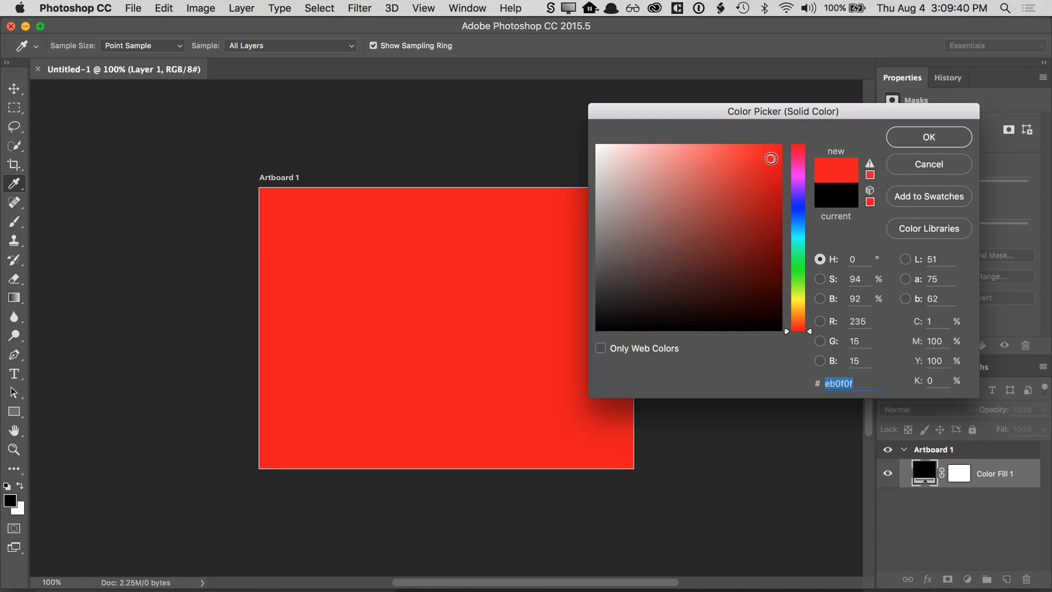
{"action": "left_click", "coordinate": [960, 135]}
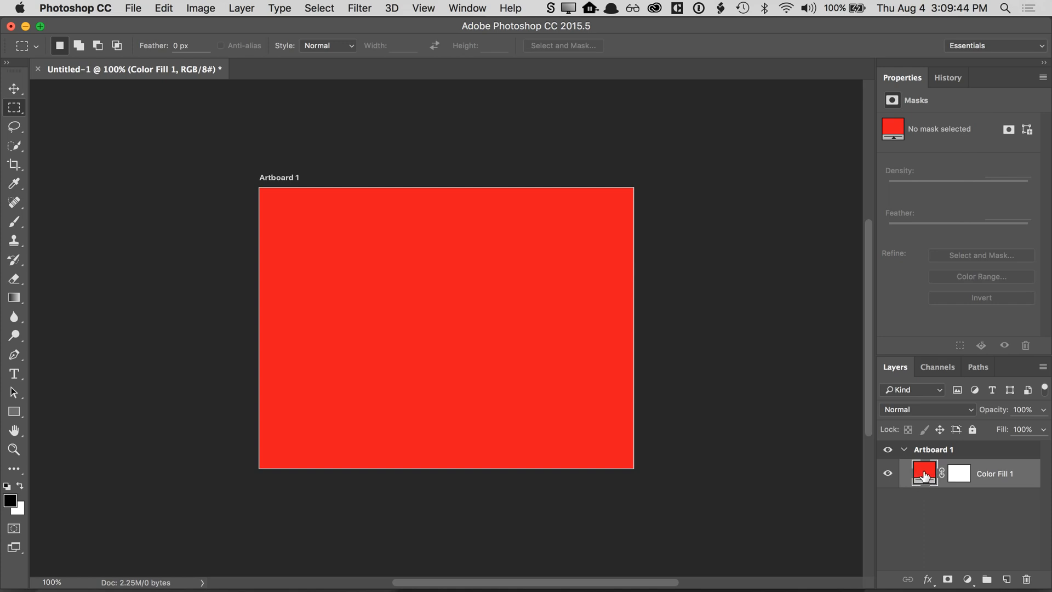
- Change the fill layer's color to dark blue with RGB values 52, 54, 93
{"action": "double_click", "coordinate": [924, 476]}
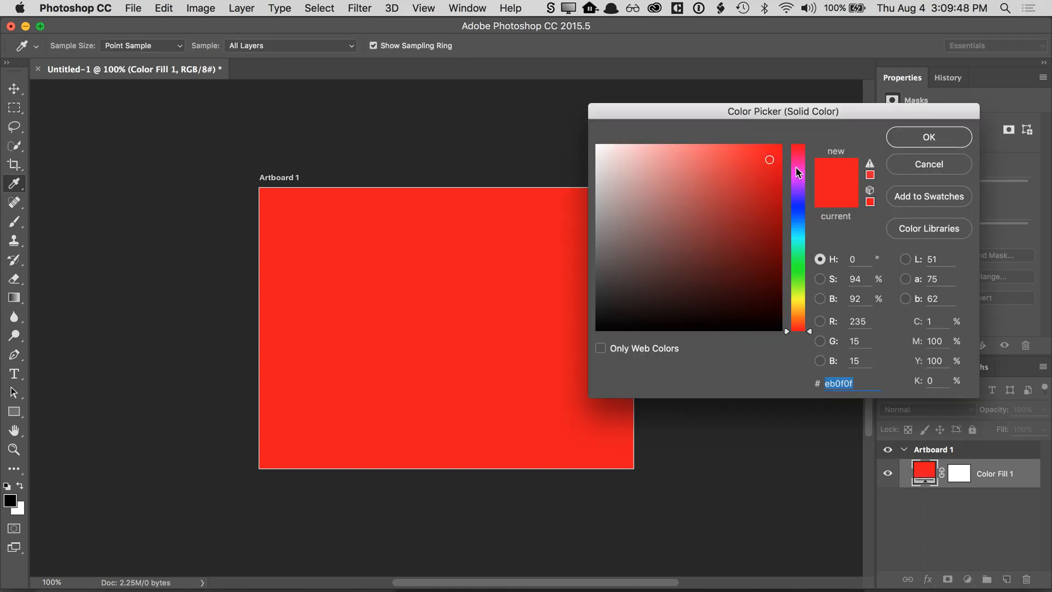
{"action": "left_click", "coordinate": [797, 206]}
{"action": "left_click", "coordinate": [767, 189]}
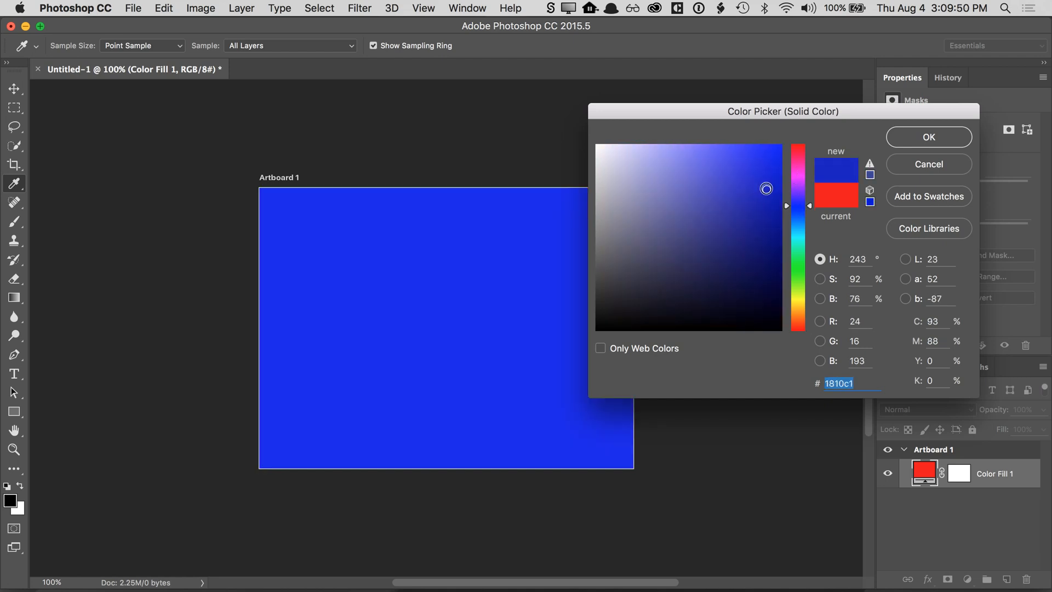
{"action": "left_click", "coordinate": [756, 165]}
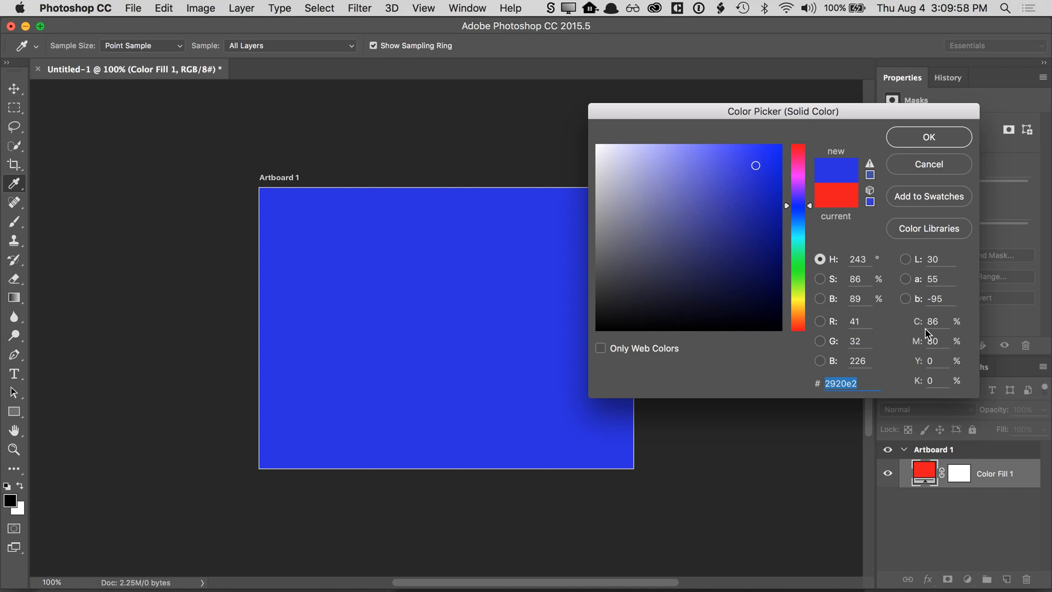
{"action": "left_click", "coordinate": [857, 322]}
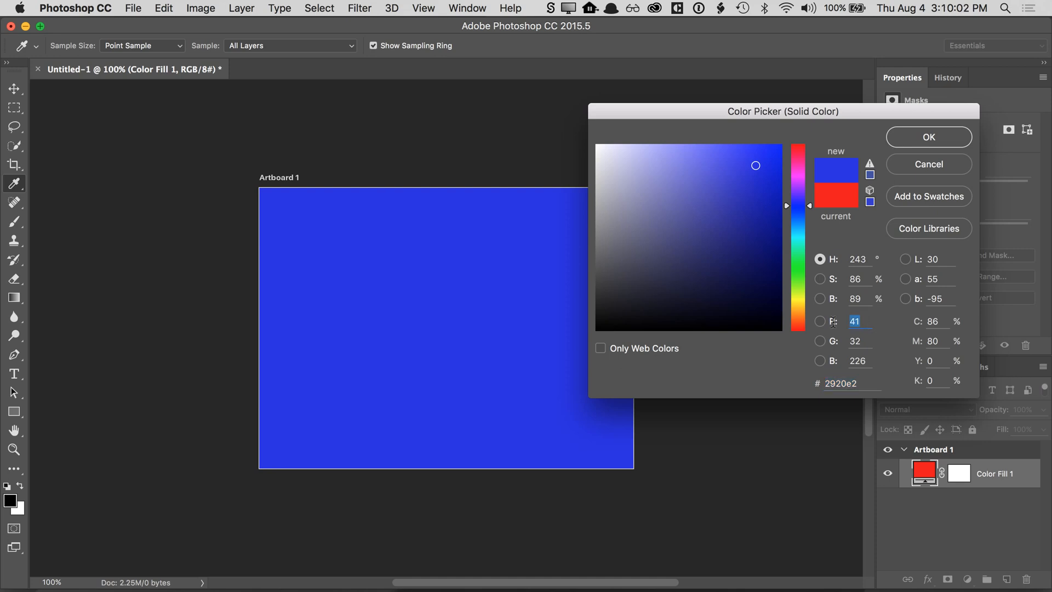
{"action": "type", "text": "52"}
{"action": "key", "text": "Tab"}
{"action": "type", "text": "54"}
{"action": "key", "text": "Tab"}
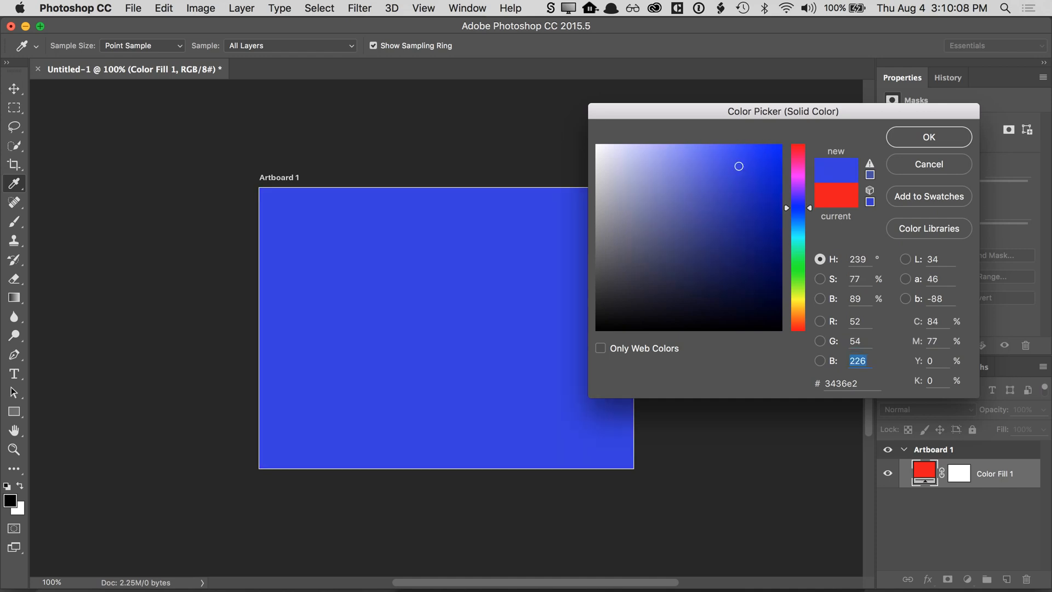
{"action": "type", "text": "93"}
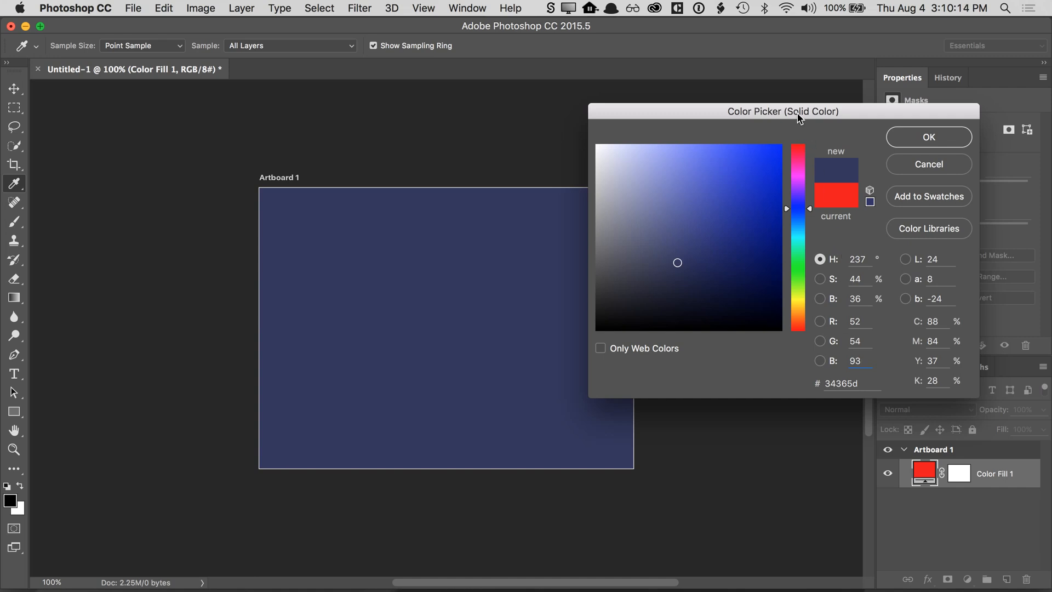
{"action": "left_click", "coordinate": [906, 141]}
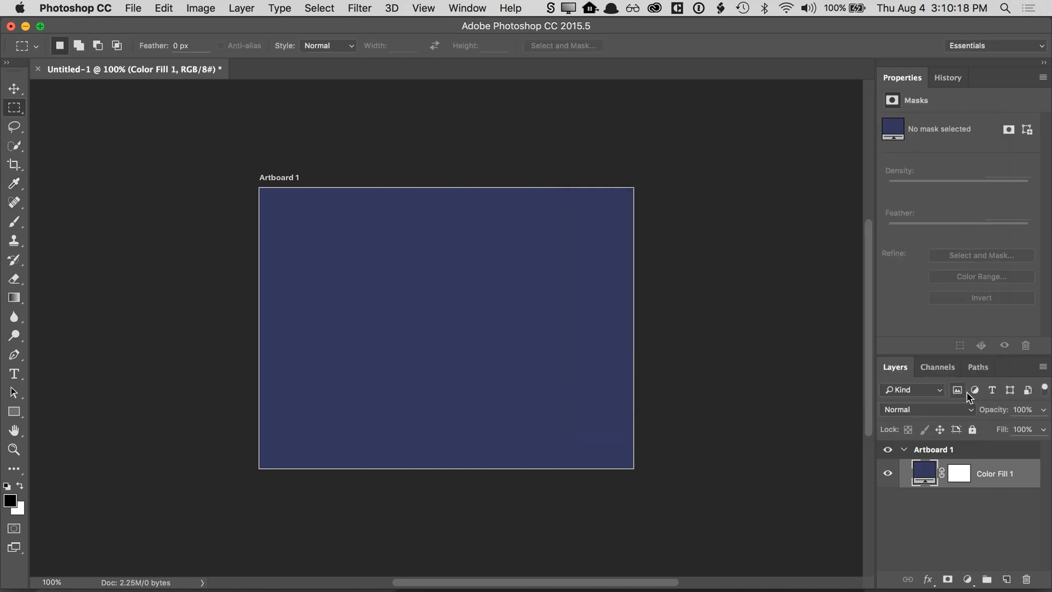
- Rename the dark blue fill layer as "bg color"
{"action": "double_click", "coordinate": [995, 474]}
{"action": "type", "text": "bg color"}
{"action": "key", "text": "Return"}
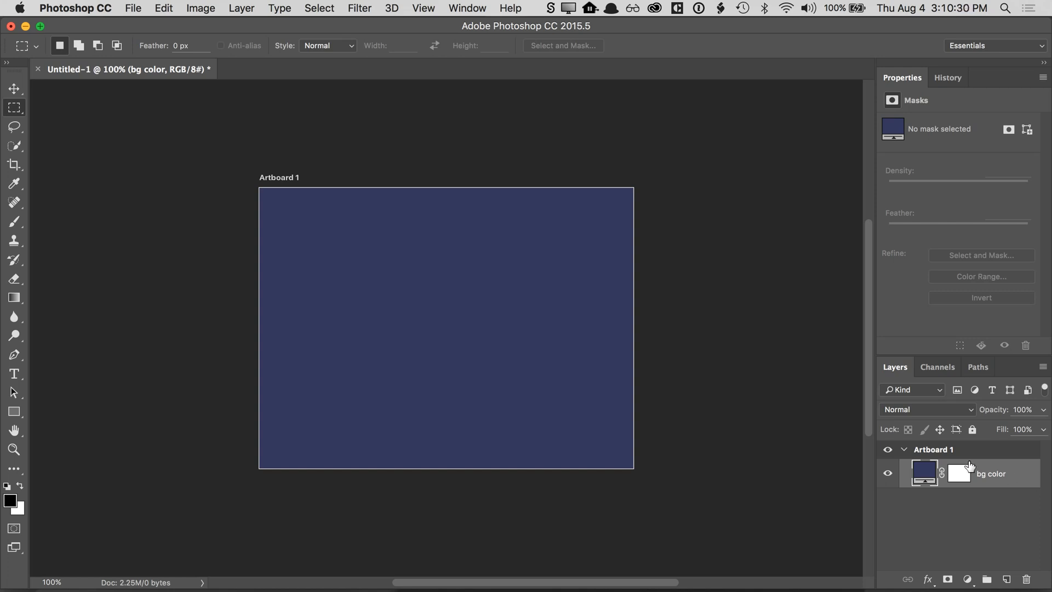
{"action": "left_click", "coordinate": [967, 579]}
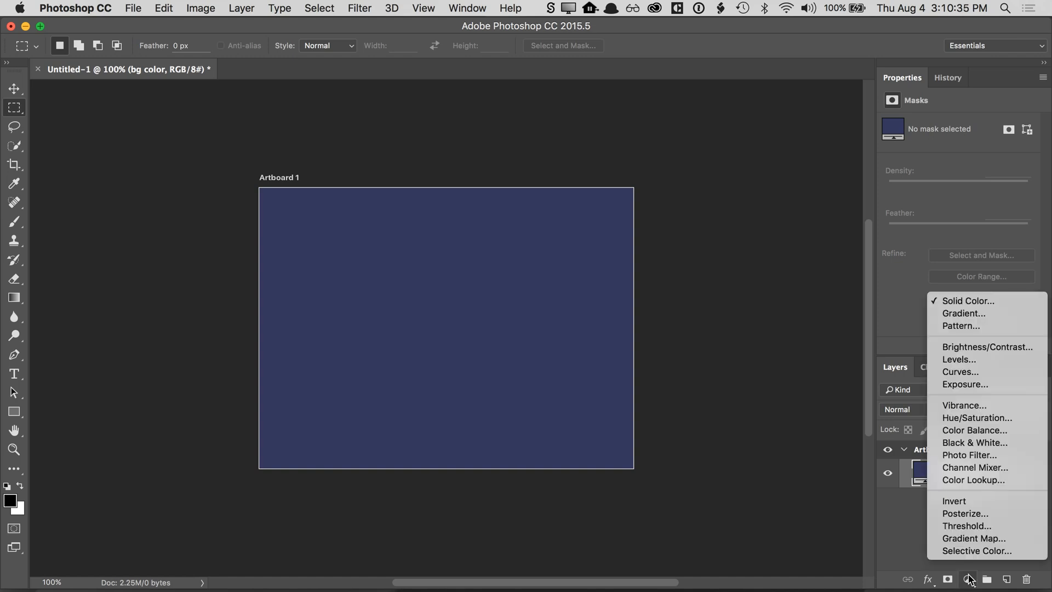
{"action": "left_click", "coordinate": [989, 312]}
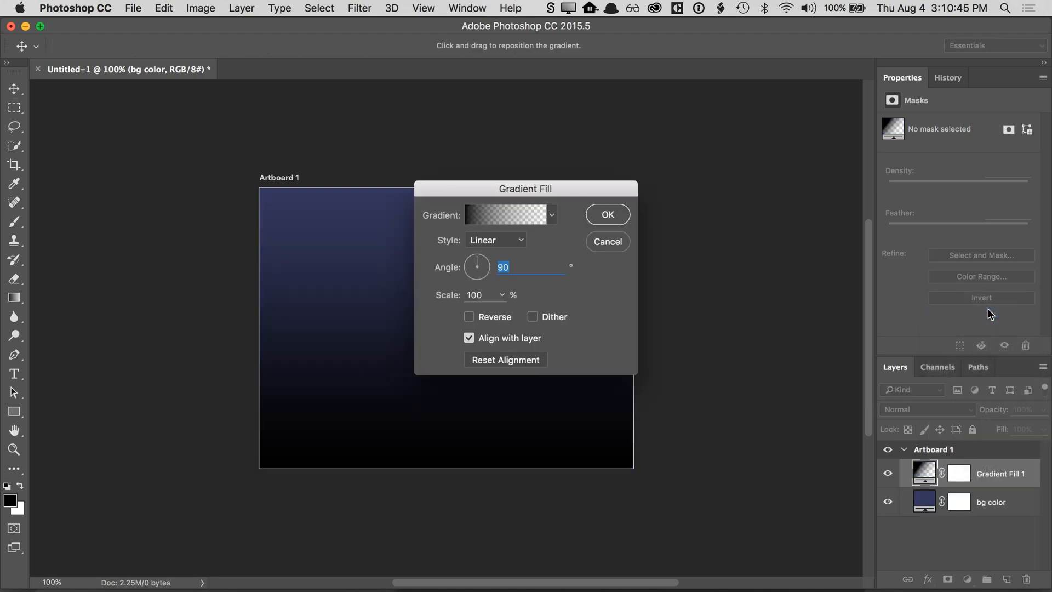
{"action": "left_click", "coordinate": [517, 240]}
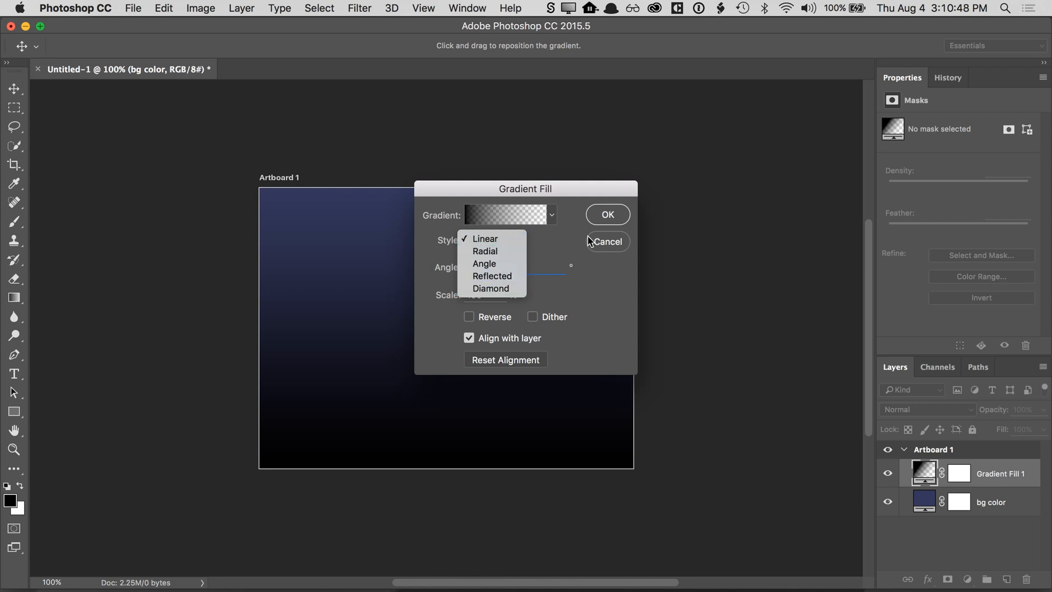
{"action": "left_click", "coordinate": [509, 251]}
{"action": "left_click", "coordinate": [509, 243]}
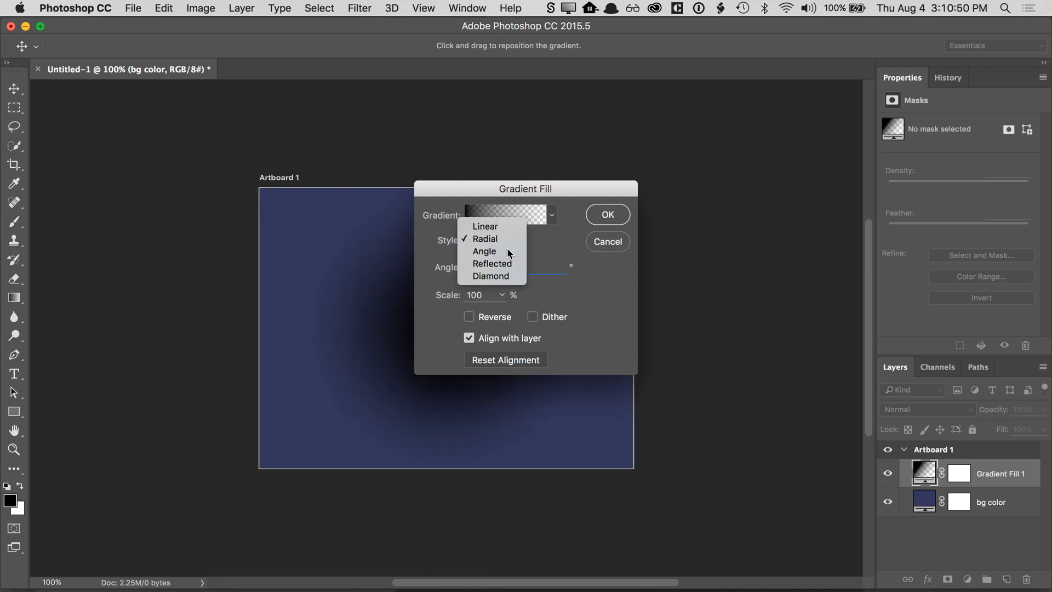
{"action": "left_click", "coordinate": [510, 253]}
{"action": "left_click_drag", "start_coordinate": [534, 187], "coordinate": [654, 185]}
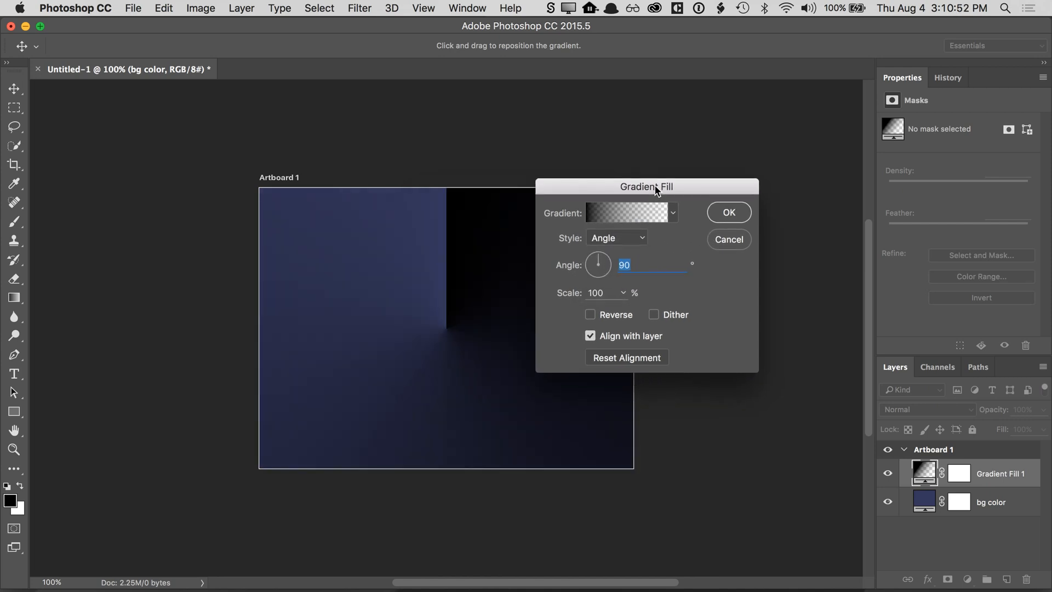
{"action": "left_click", "coordinate": [727, 239]}
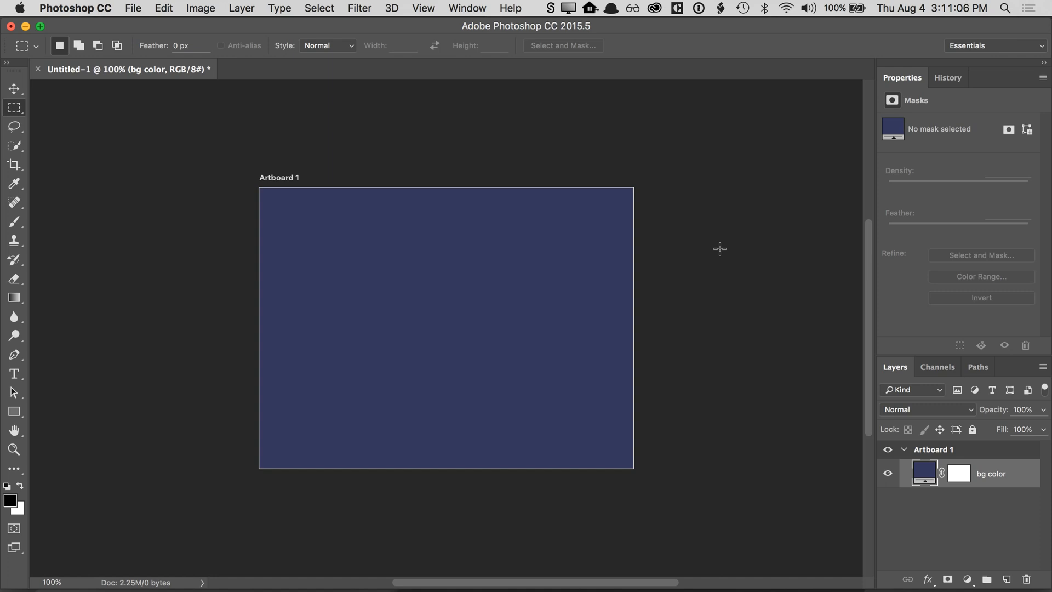
{"action": "left_click", "coordinate": [362, 10]}
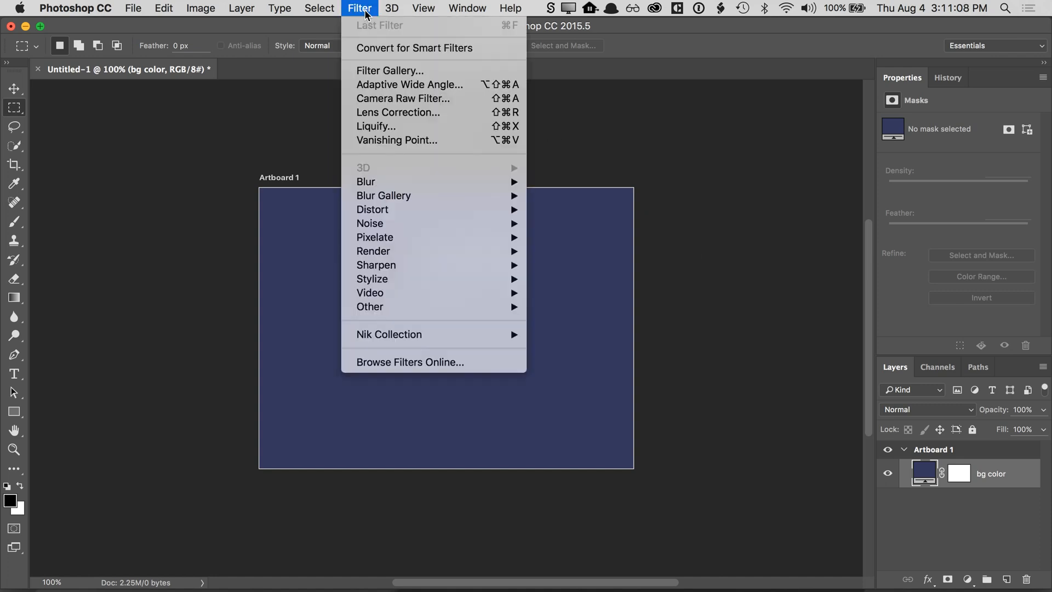
{"action": "mouse_move", "coordinate": [429, 236]}
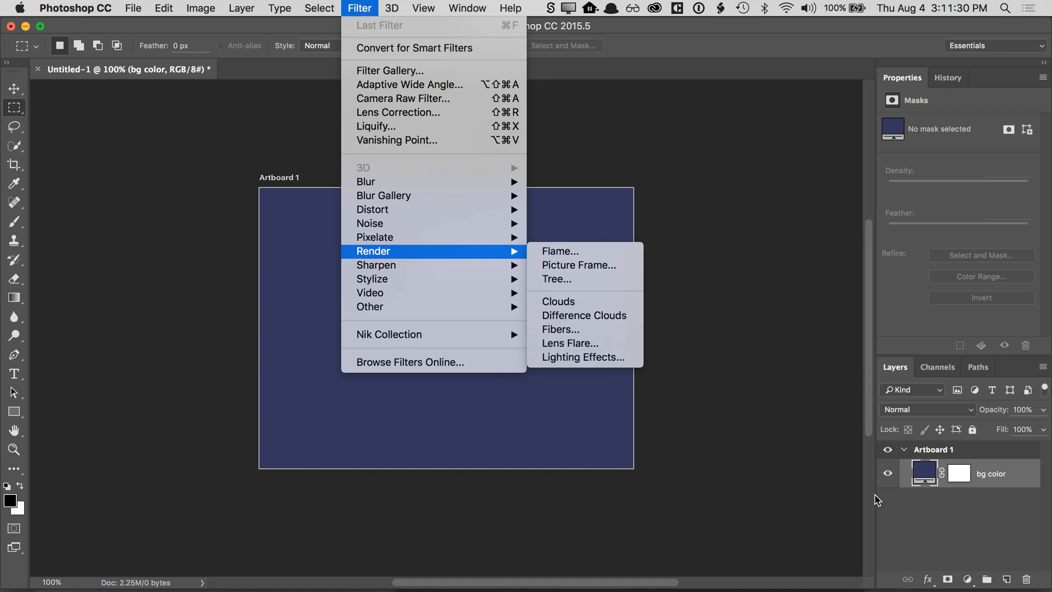
{"action": "left_click", "coordinate": [900, 507]}
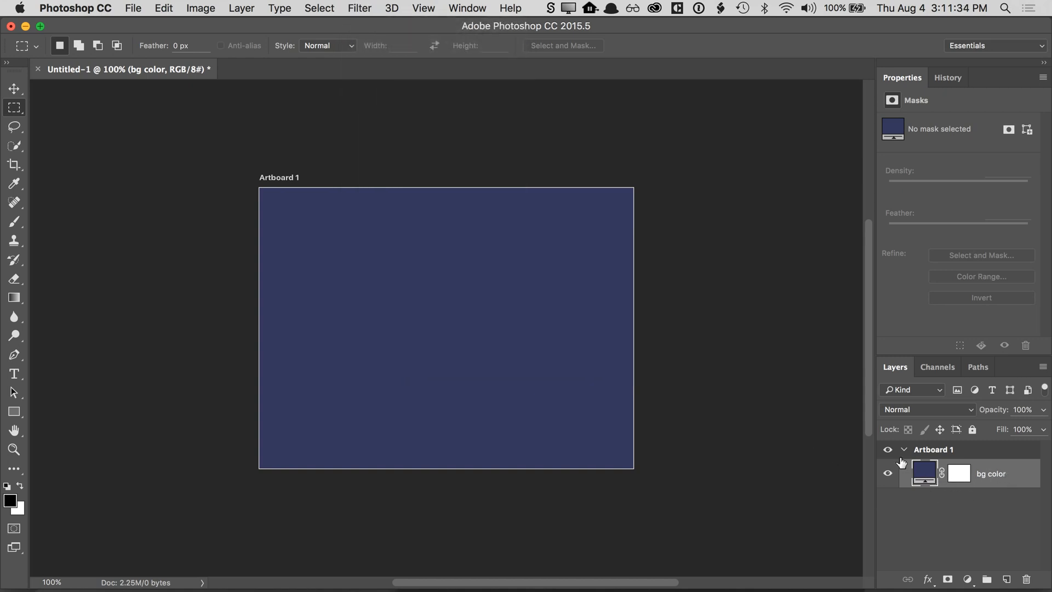
- Convert the bg color layer to a smart object for re-editable smart filters and accept the conversion notice
{"action": "left_click", "coordinate": [362, 10]}
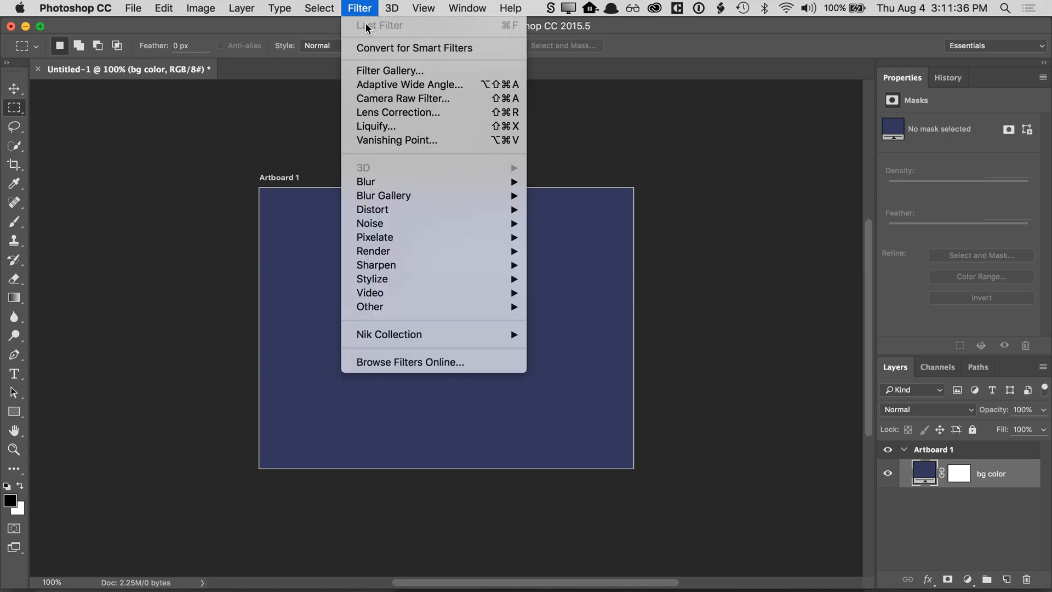
{"action": "left_click", "coordinate": [428, 53]}
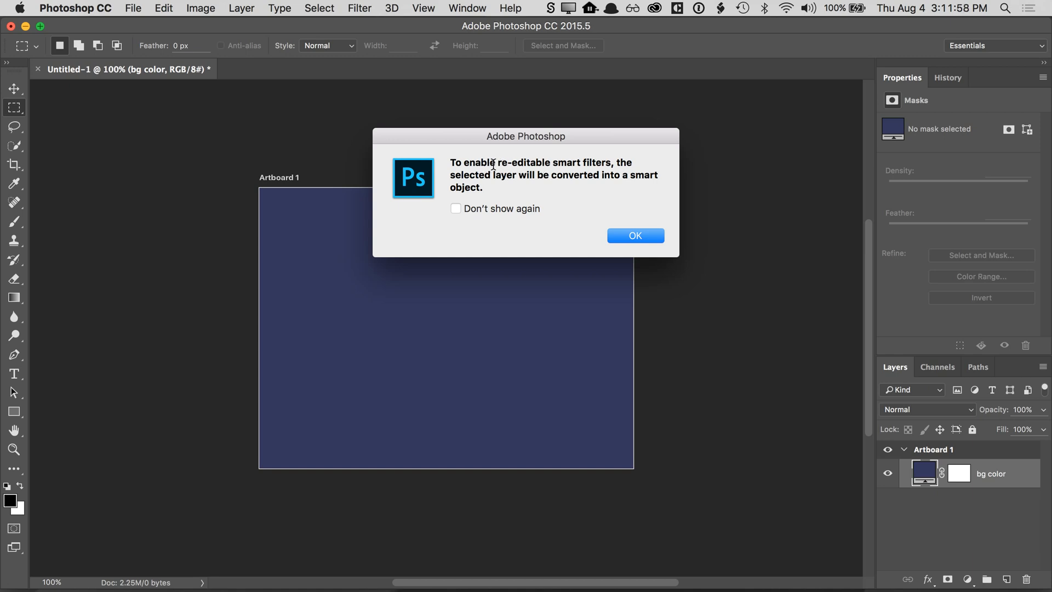
{"action": "left_click_drag", "start_coordinate": [495, 163], "coordinate": [611, 164]}
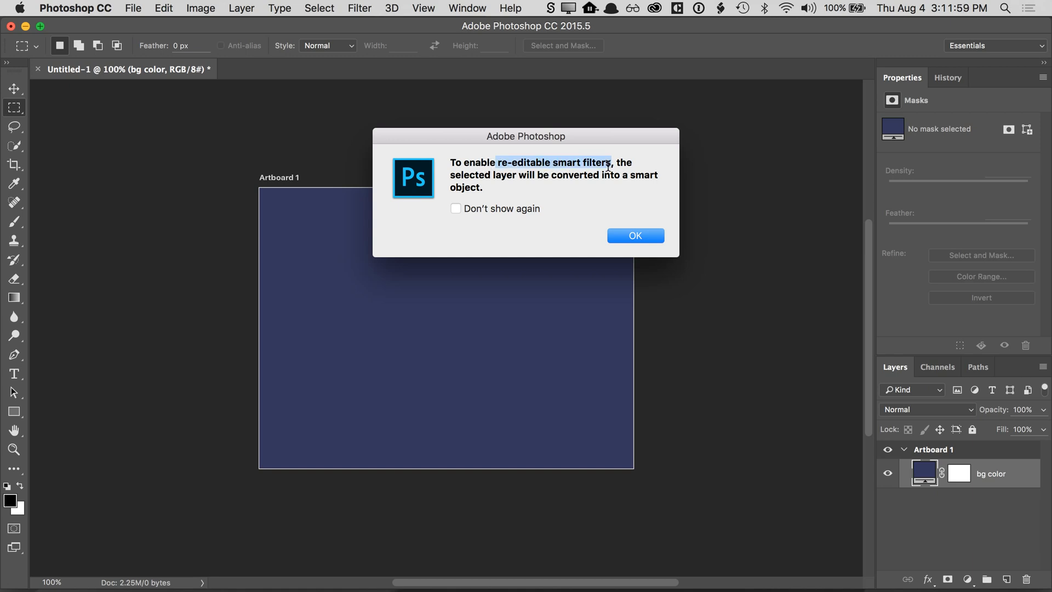
{"action": "left_click_drag", "start_coordinate": [503, 177], "coordinate": [528, 188]}
{"action": "left_click", "coordinate": [528, 188]}
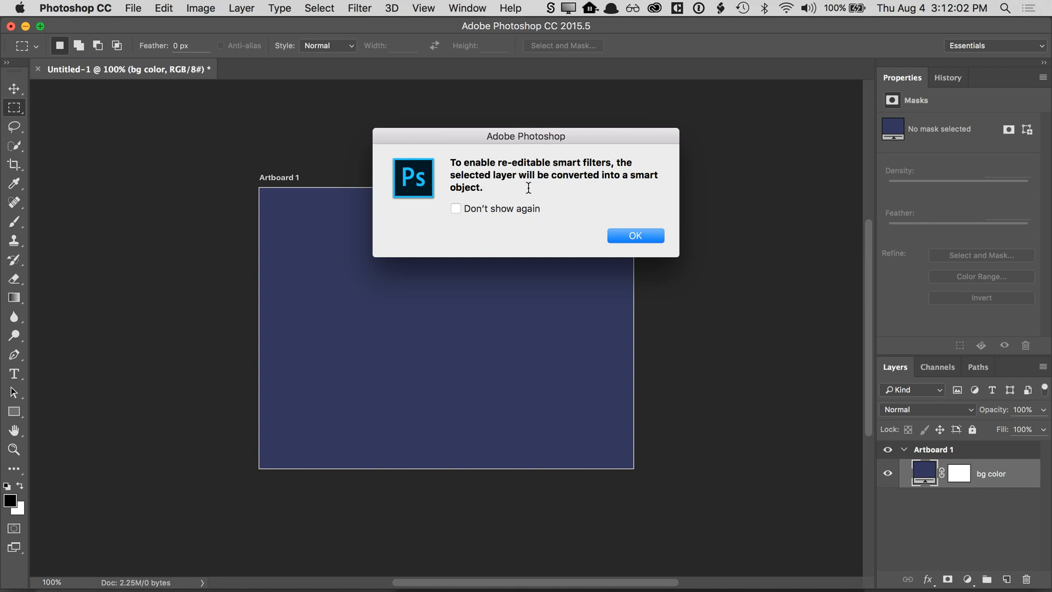
{"action": "left_click", "coordinate": [519, 210]}
{"action": "left_click", "coordinate": [518, 210]}
{"action": "left_click", "coordinate": [620, 238]}
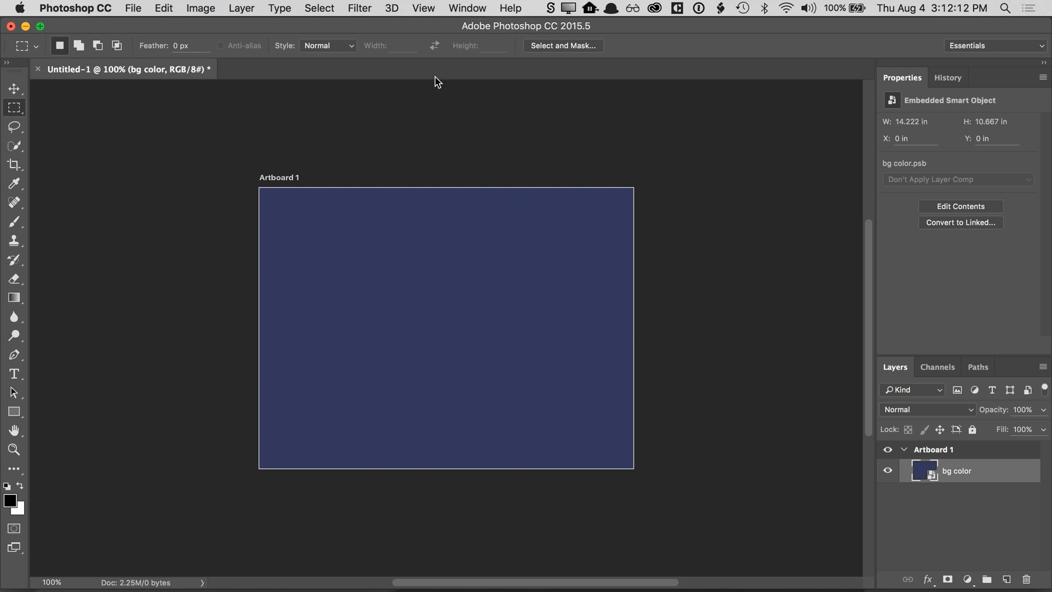
- Start the Lighting Effects filter on the bg color smart object
{"action": "left_click", "coordinate": [363, 13]}
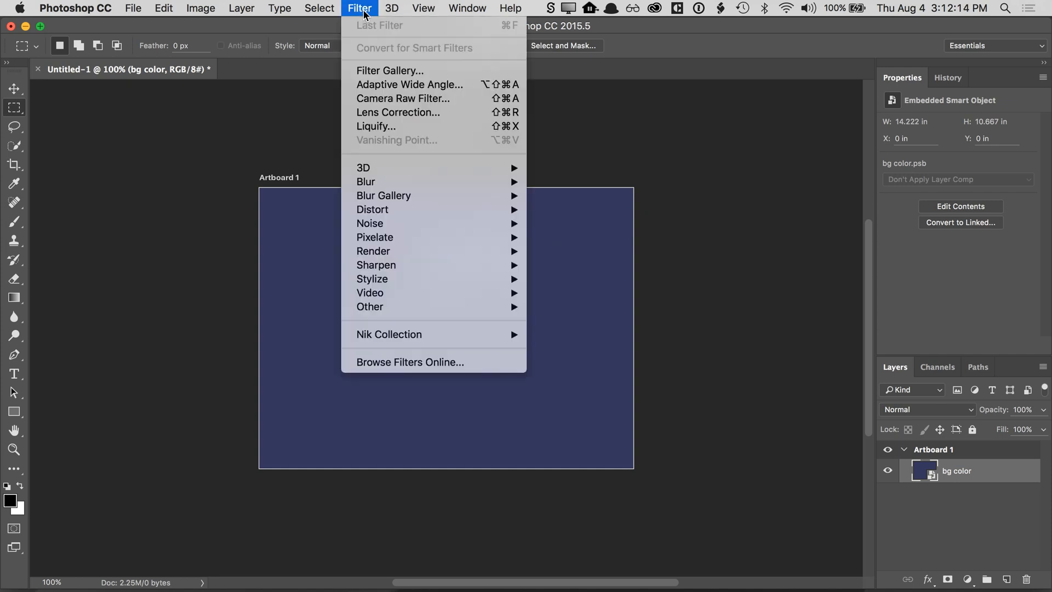
{"action": "mouse_move", "coordinate": [418, 252]}
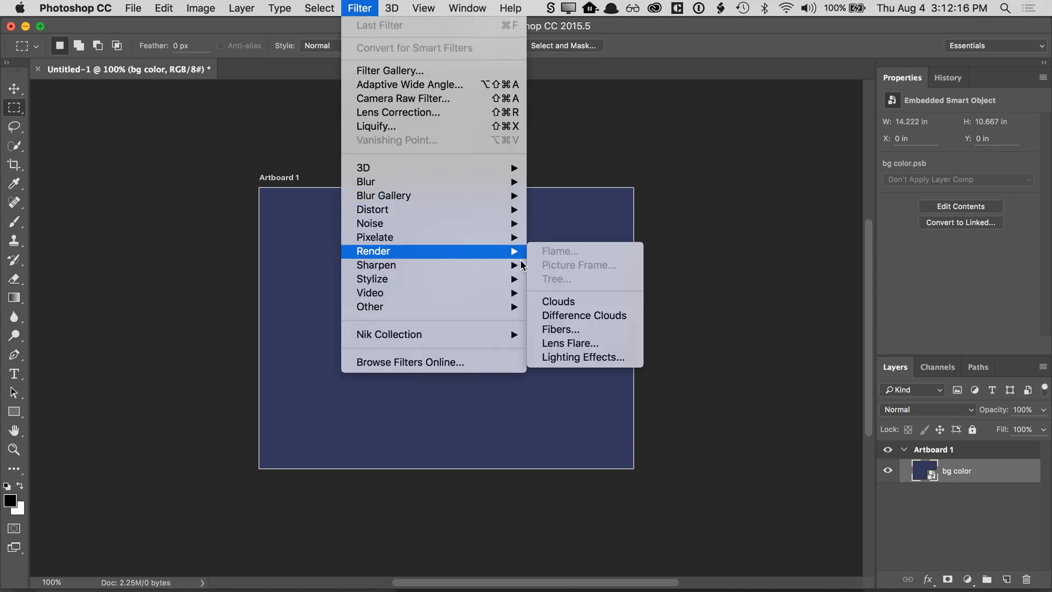
{"action": "left_click", "coordinate": [576, 359]}
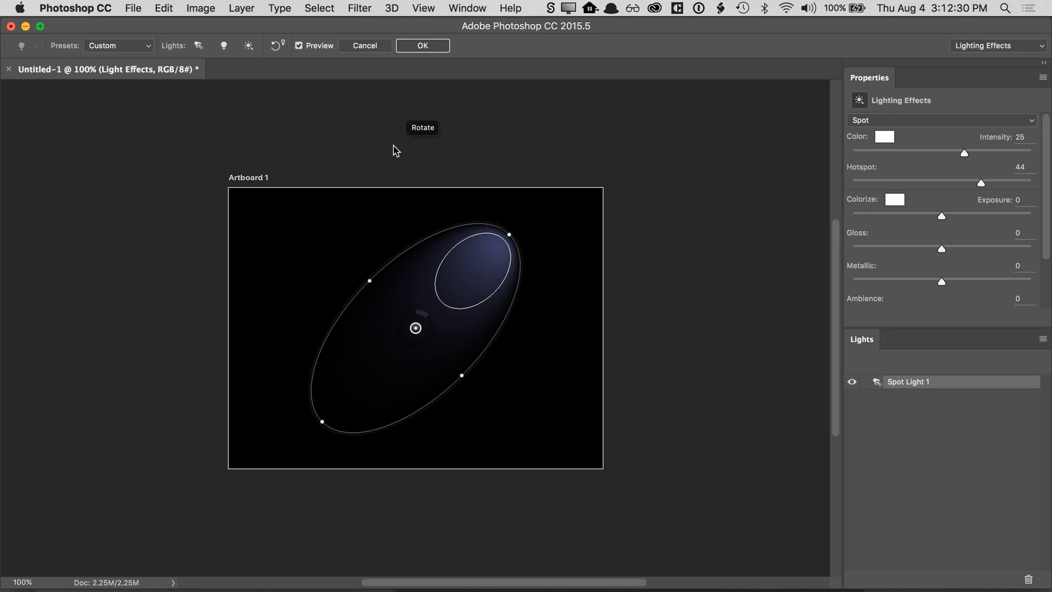
- Try the 2 O'clock Spotlight, Circle Of Light, Crossing, Five Lights Down and RGB Lights lighting presets
{"action": "left_click", "coordinate": [123, 50]}
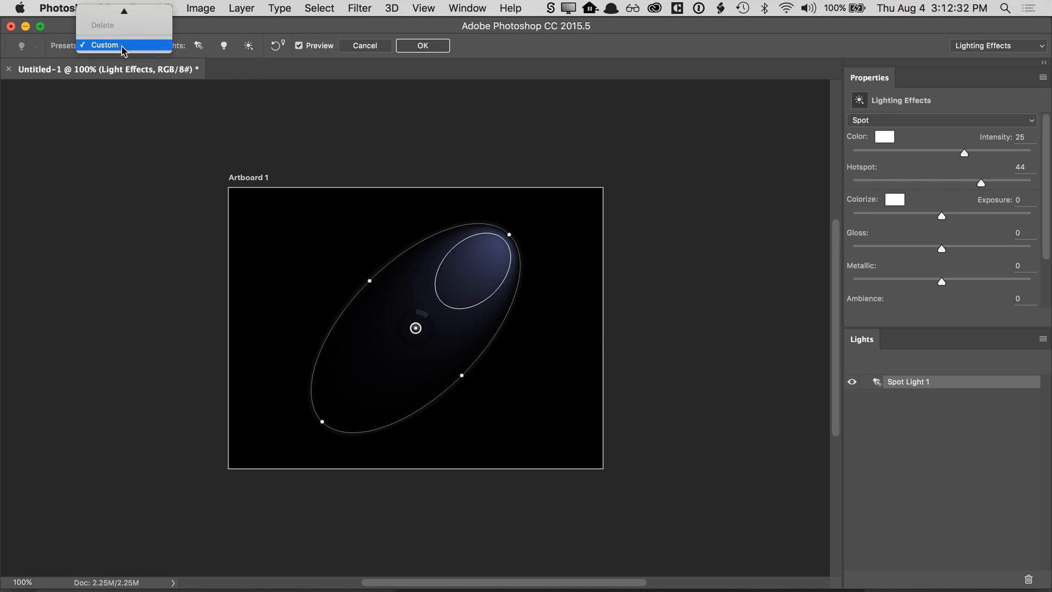
{"action": "scroll", "coordinate": [123, 50], "scroll_direction": "up", "scroll_amount": 5}
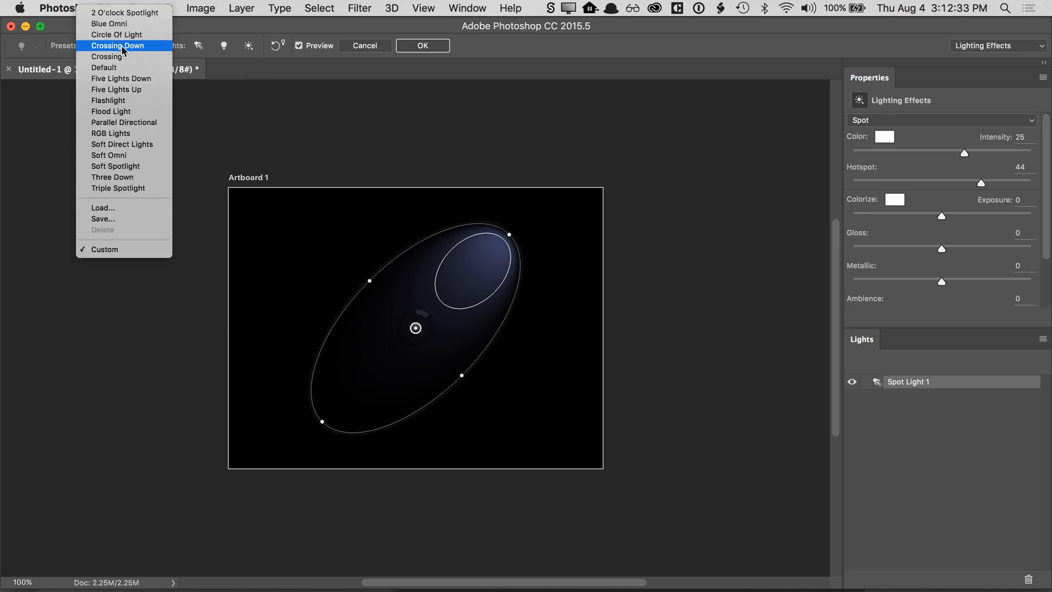
{"action": "left_click", "coordinate": [124, 12]}
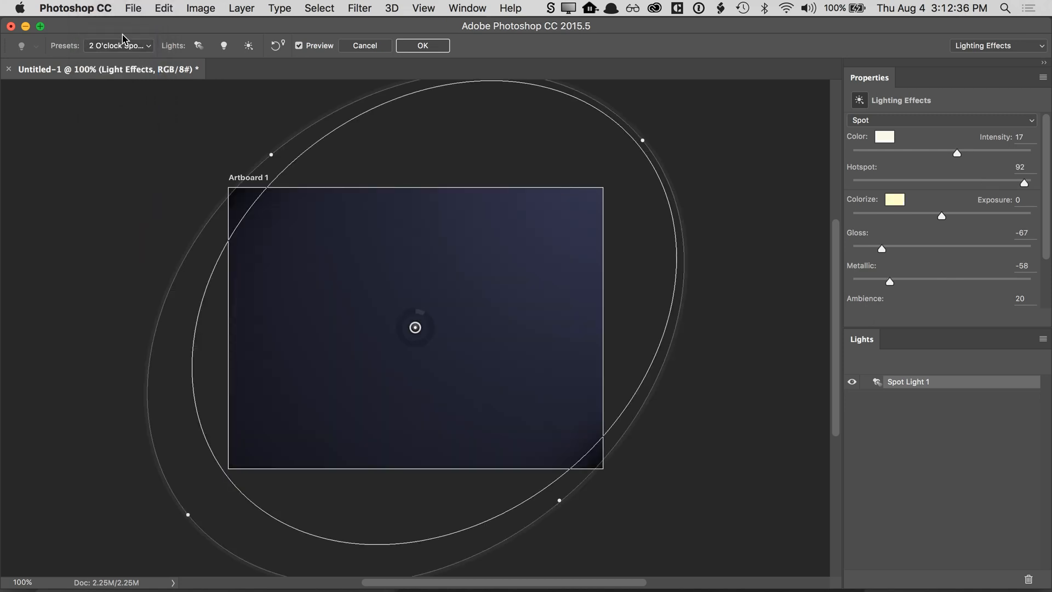
{"action": "left_click", "coordinate": [126, 46]}
{"action": "left_click", "coordinate": [137, 51]}
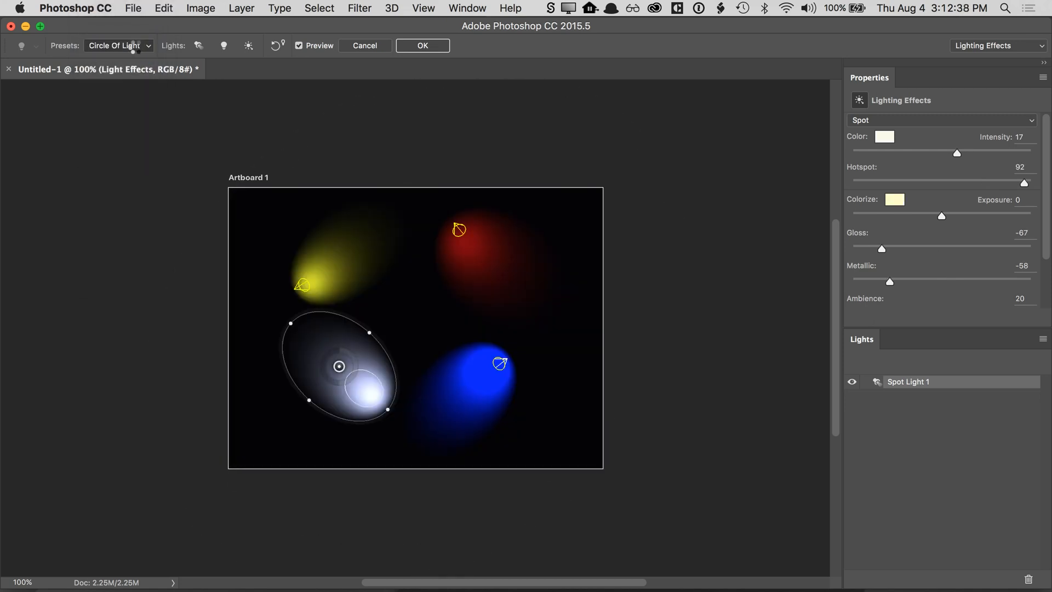
{"action": "left_click", "coordinate": [135, 46]}
{"action": "left_click", "coordinate": [132, 65]}
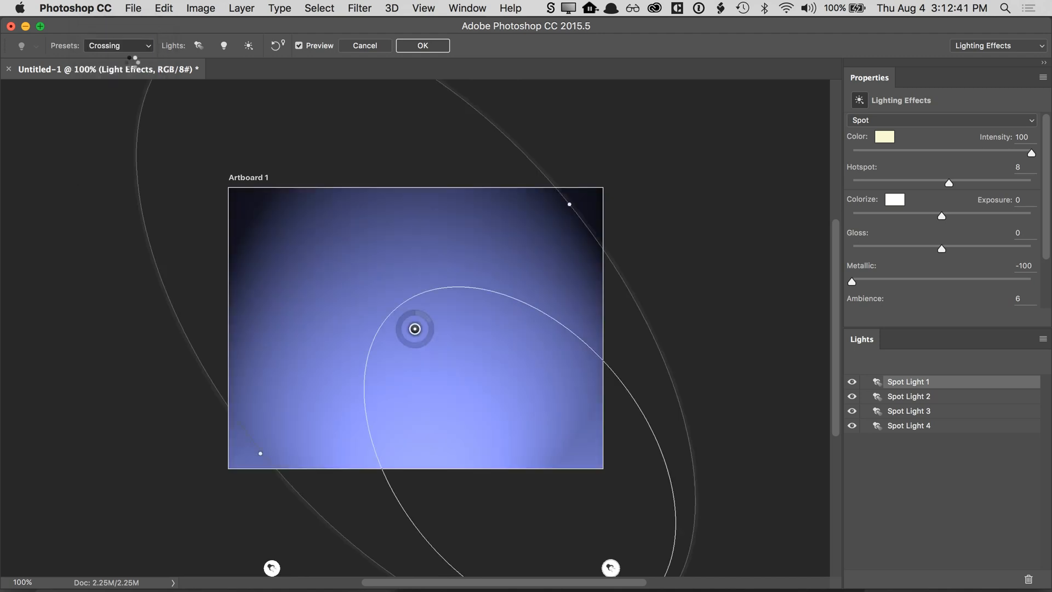
{"action": "left_click", "coordinate": [145, 45]}
{"action": "left_click", "coordinate": [134, 68]}
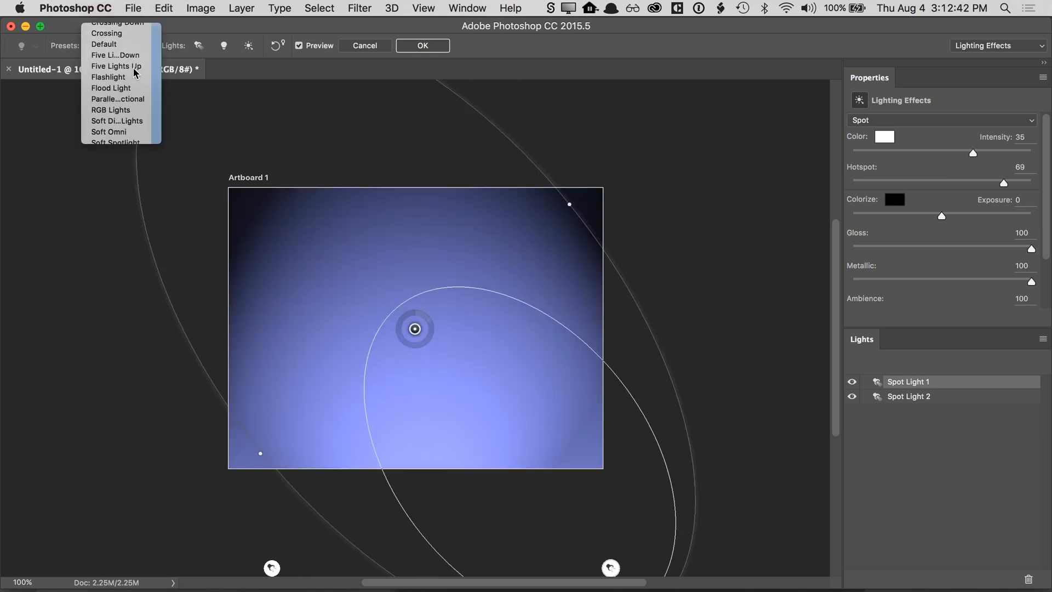
{"action": "left_click", "coordinate": [134, 45]}
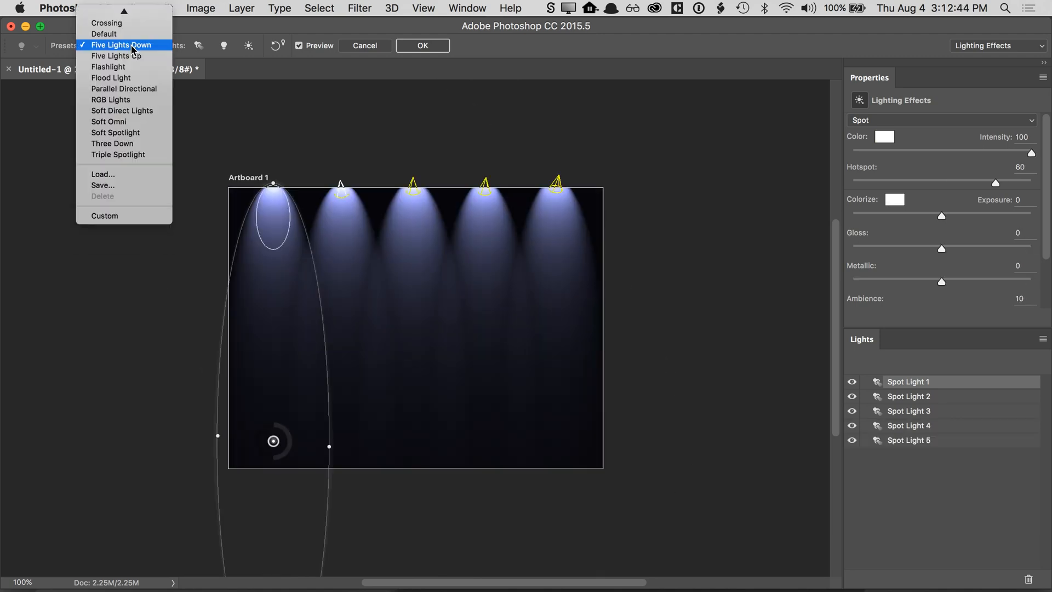
{"action": "left_click", "coordinate": [129, 98]}
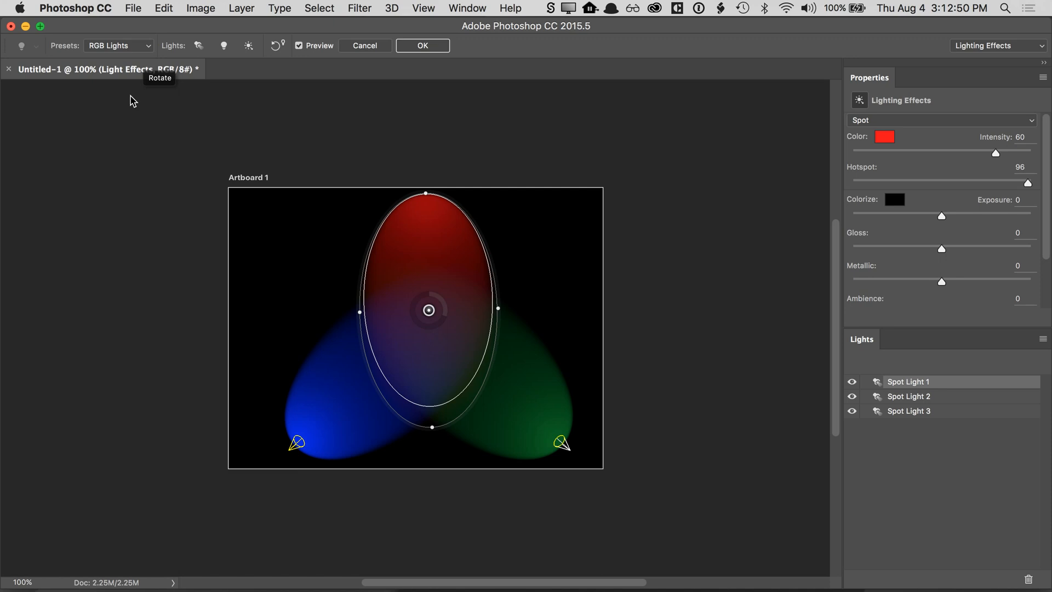
- Apply the Default lighting preset and shift the spotlight slightly to the right of the artboard's center
{"action": "left_click", "coordinate": [125, 47]}
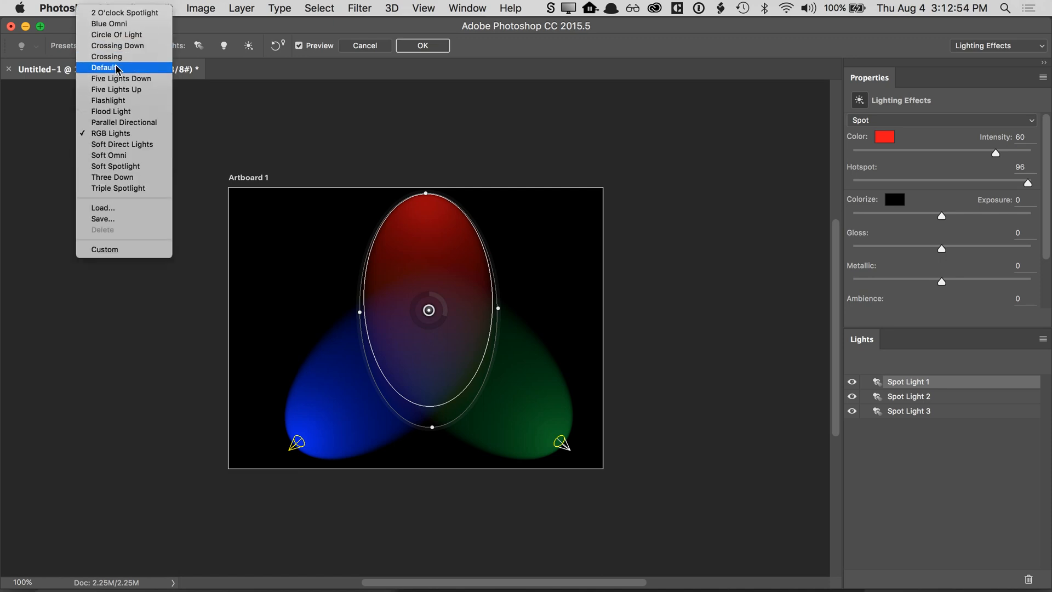
{"action": "left_click", "coordinate": [117, 67]}
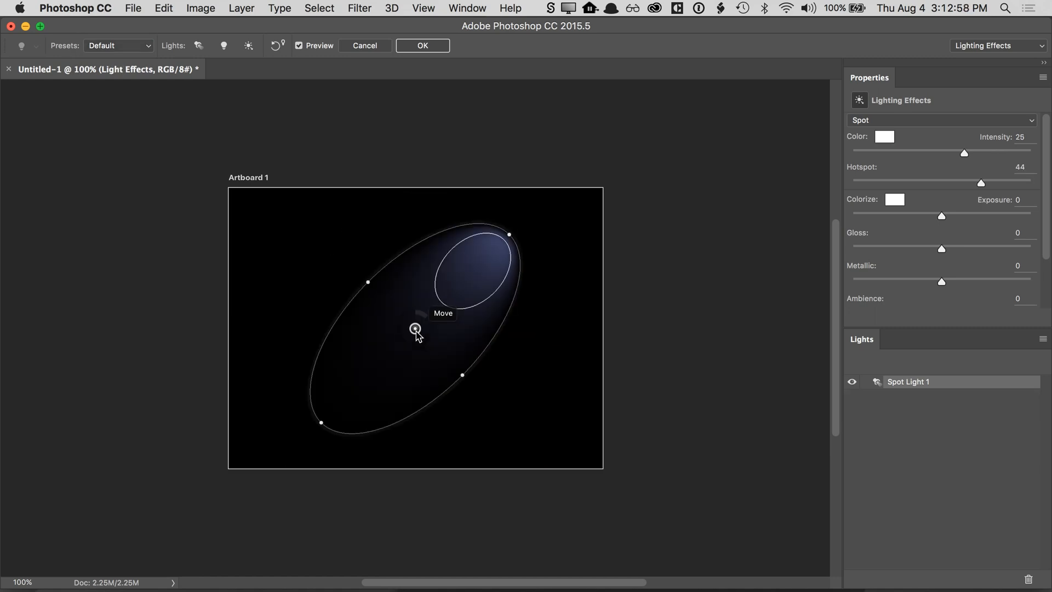
{"action": "mouse_move", "coordinate": [416, 328]}
{"action": "left_mouse_down"}
{"action": "mouse_move", "coordinate": [392, 345]}
{"action": "mouse_move", "coordinate": [429, 354]}
{"action": "mouse_move", "coordinate": [433, 325]}
{"action": "left_mouse_up"}
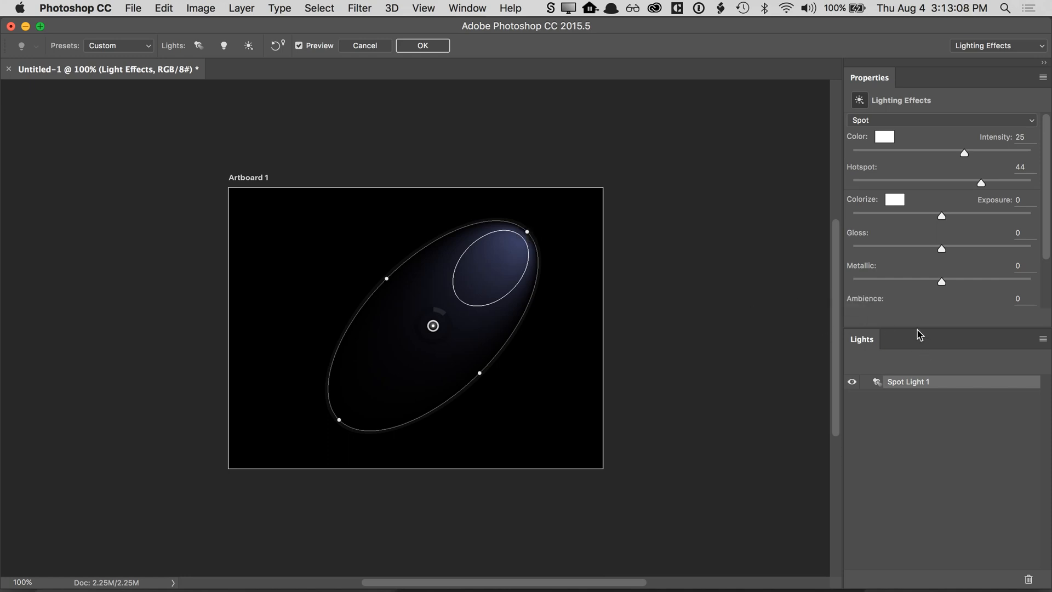
- Set the lighting ambience to 90 to brighten the area around the spotlight
{"action": "left_click_drag", "start_coordinate": [917, 327], "coordinate": [918, 364]}
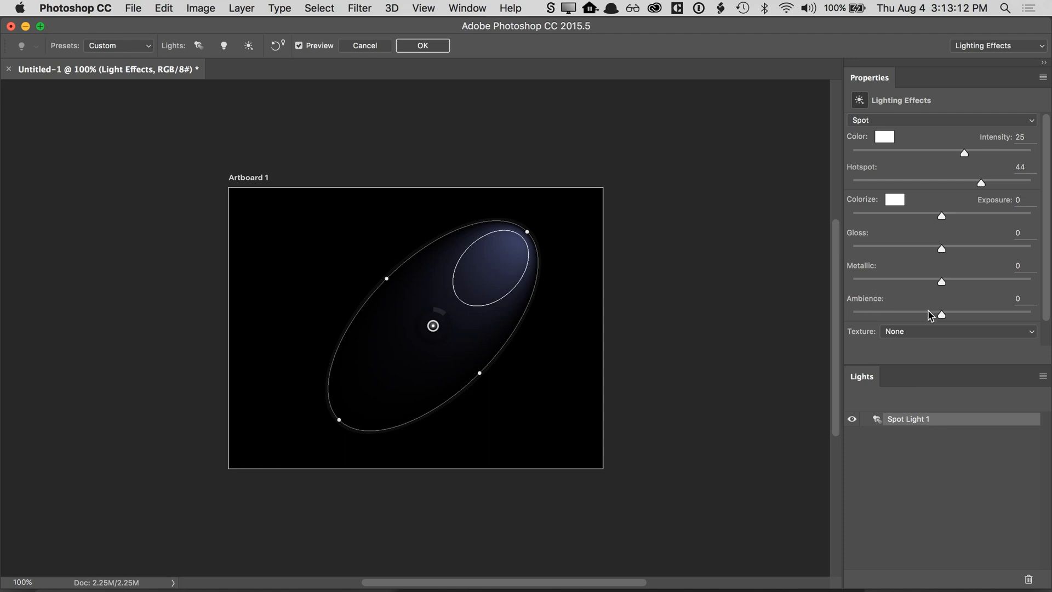
{"action": "left_click_drag", "start_coordinate": [937, 318], "coordinate": [1000, 316]}
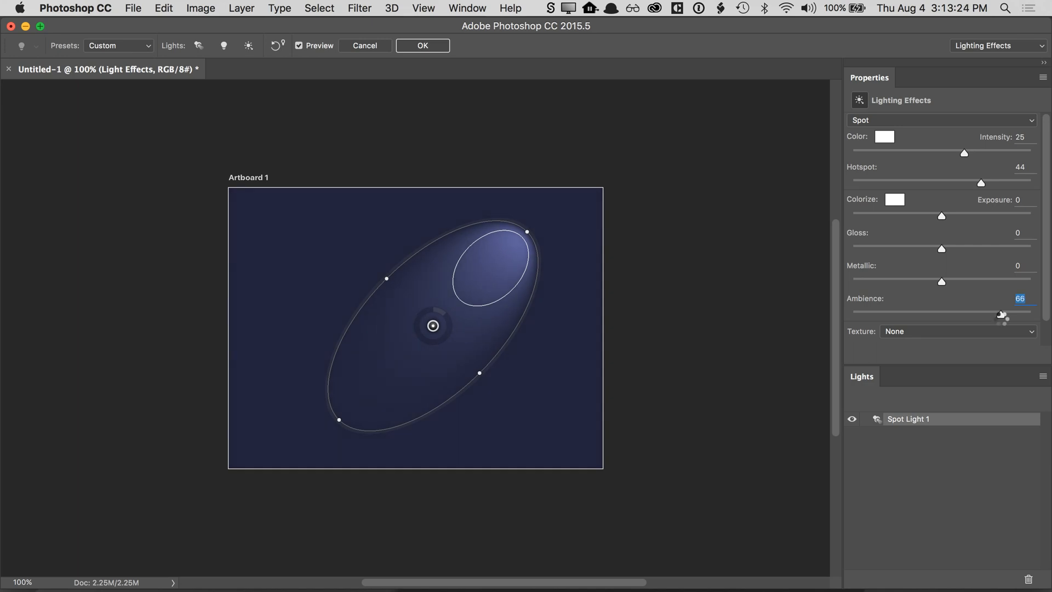
{"action": "type", "text": "90"}
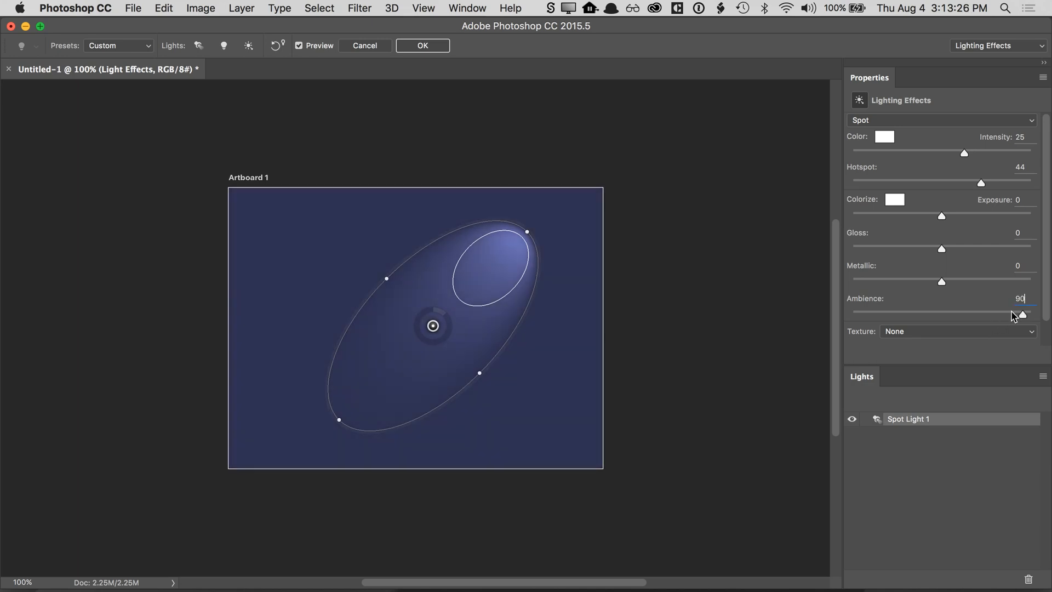
{"action": "mouse_move", "coordinate": [1020, 316]}
{"action": "left_mouse_down"}
{"action": "mouse_move", "coordinate": [1005, 317]}
{"action": "mouse_move", "coordinate": [1022, 316]}
{"action": "left_mouse_up"}
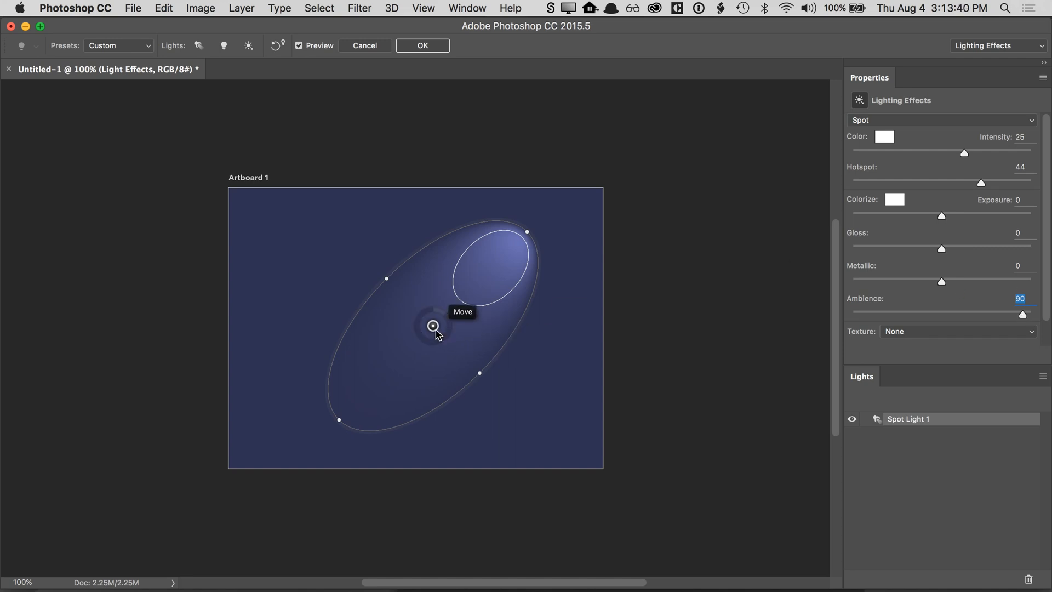
- Reposition, rotate and scale the spotlight into a wide diagonal ellipse near the artboard's center, with its hotspot toward the upper-right corner
{"action": "mouse_move", "coordinate": [434, 329]}
{"action": "left_mouse_down"}
{"action": "mouse_move", "coordinate": [477, 292]}
{"action": "mouse_move", "coordinate": [452, 333]}
{"action": "mouse_move", "coordinate": [438, 334]}
{"action": "left_mouse_up"}
{"action": "mouse_move", "coordinate": [531, 238]}
{"action": "left_mouse_down"}
{"action": "mouse_move", "coordinate": [554, 258]}
{"action": "mouse_move", "coordinate": [559, 278]}
{"action": "mouse_move", "coordinate": [542, 252]}
{"action": "mouse_move", "coordinate": [566, 305]}
{"action": "mouse_move", "coordinate": [537, 258]}
{"action": "mouse_move", "coordinate": [577, 221]}
{"action": "mouse_move", "coordinate": [544, 244]}
{"action": "left_mouse_up"}
{"action": "left_click_drag", "start_coordinate": [388, 272], "coordinate": [311, 204]}
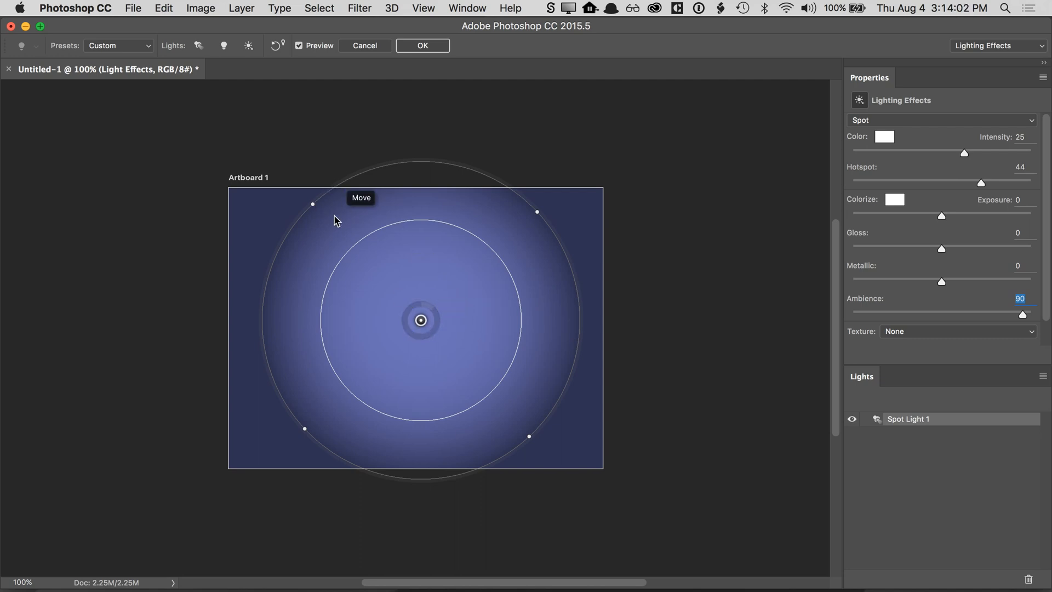
{"action": "left_click_drag", "start_coordinate": [312, 204], "coordinate": [340, 224]}
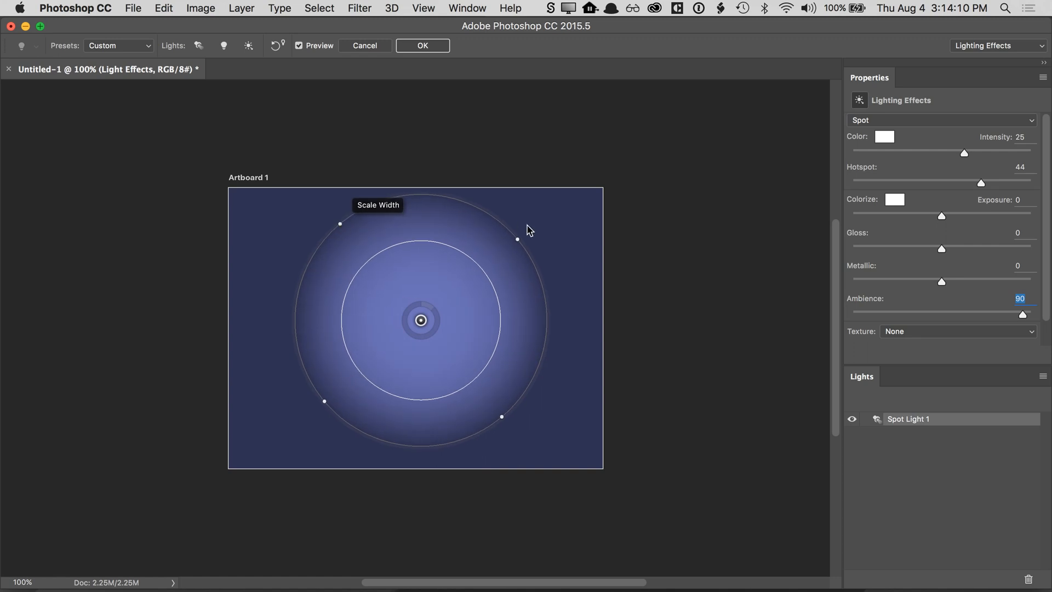
{"action": "left_click_drag", "start_coordinate": [516, 240], "coordinate": [534, 226]}
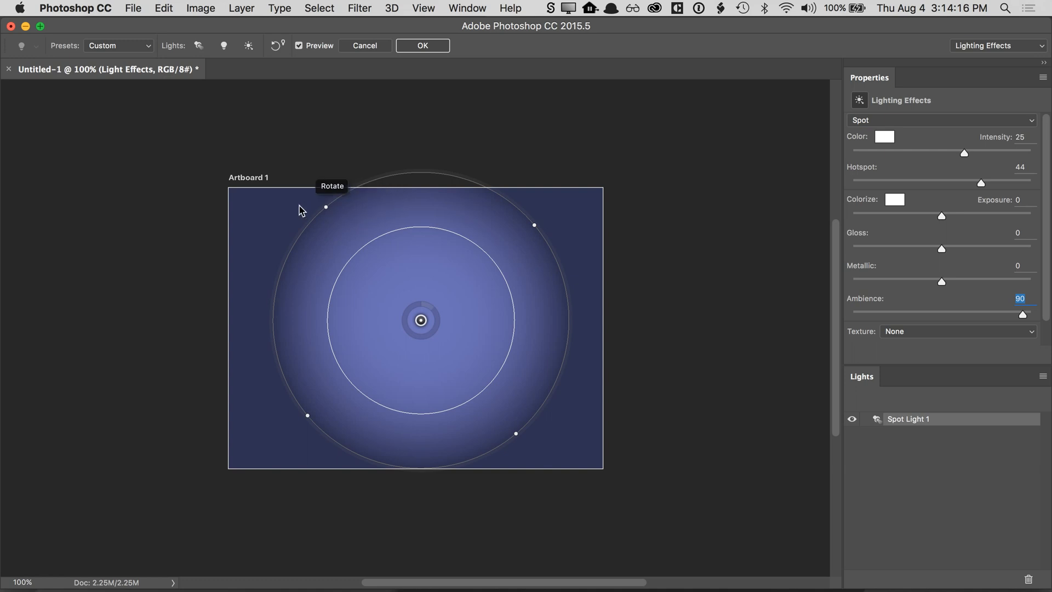
{"action": "left_click_drag", "start_coordinate": [322, 210], "coordinate": [376, 265]}
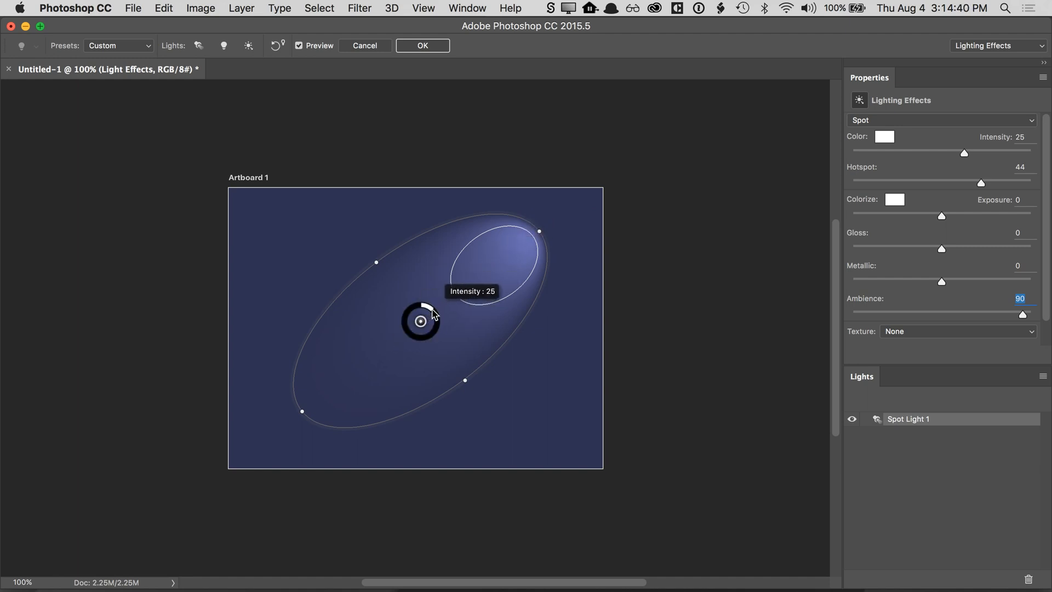
- Set the spotlight's intensity to 28, and move, rotate and widen it so it shines from the artboard's lower-right corner
{"action": "mouse_move", "coordinate": [434, 313]}
{"action": "left_mouse_down"}
{"action": "mouse_move", "coordinate": [432, 333]}
{"action": "mouse_move", "coordinate": [445, 300]}
{"action": "left_mouse_up"}
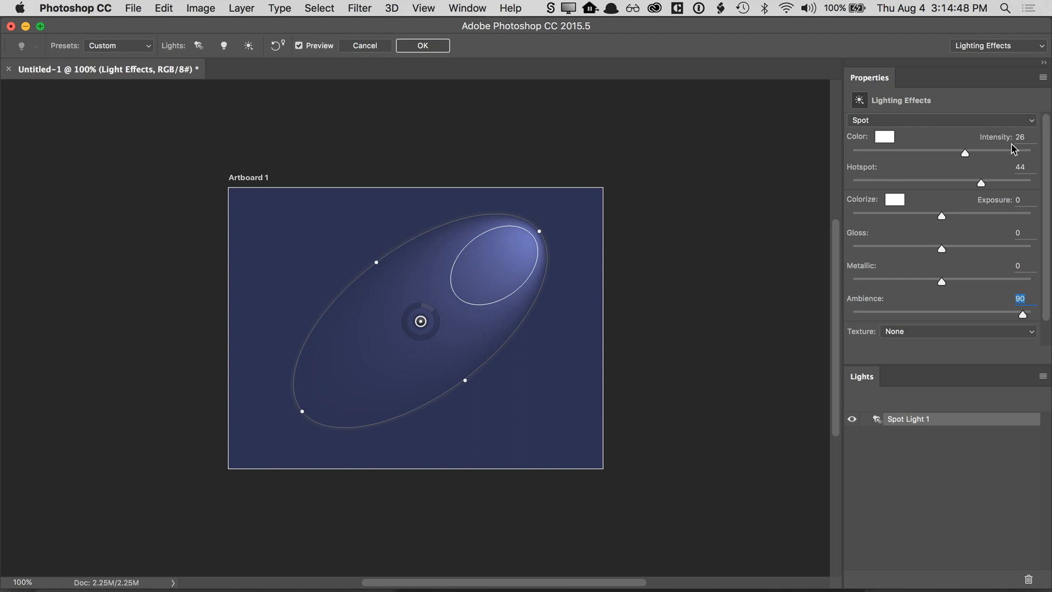
{"action": "mouse_move", "coordinate": [966, 155]}
{"action": "left_mouse_down"}
{"action": "mouse_move", "coordinate": [976, 155]}
{"action": "mouse_move", "coordinate": [954, 154]}
{"action": "mouse_move", "coordinate": [968, 154]}
{"action": "left_mouse_up"}
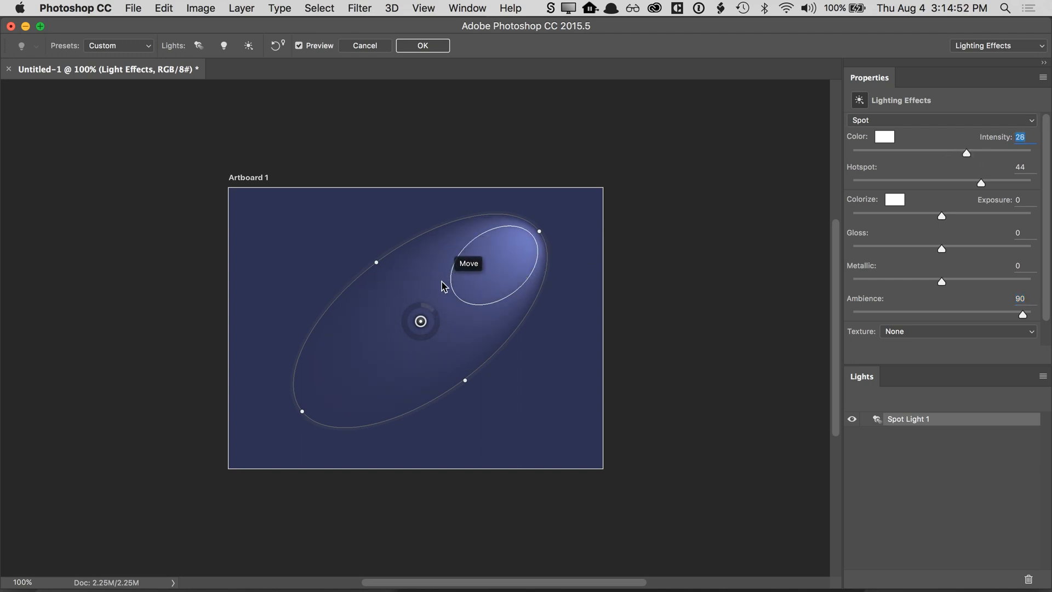
{"action": "left_click_drag", "start_coordinate": [419, 320], "coordinate": [490, 377]}
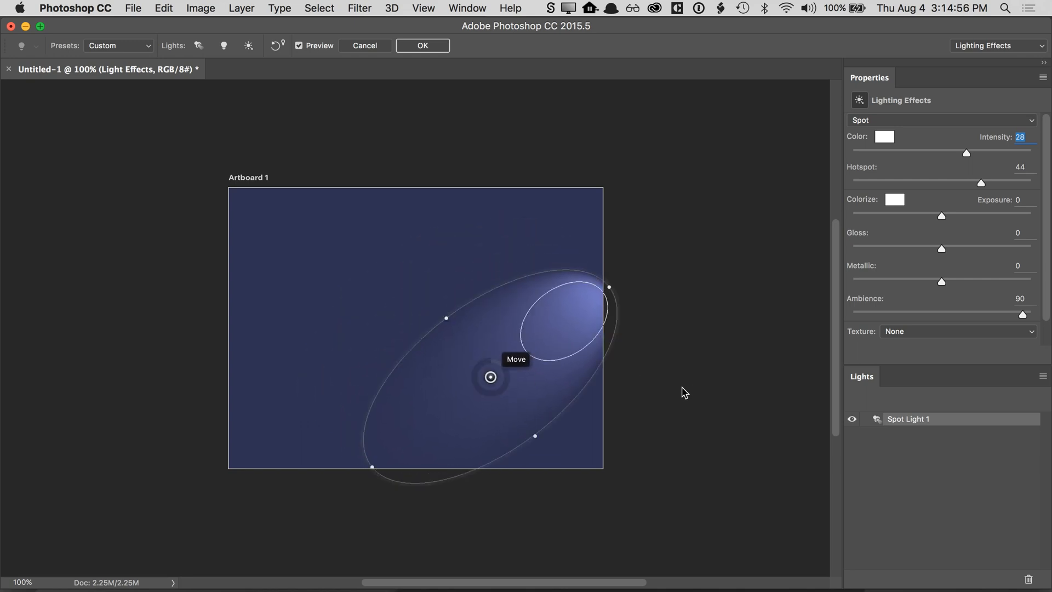
{"action": "left_click_drag", "start_coordinate": [608, 287], "coordinate": [608, 473]}
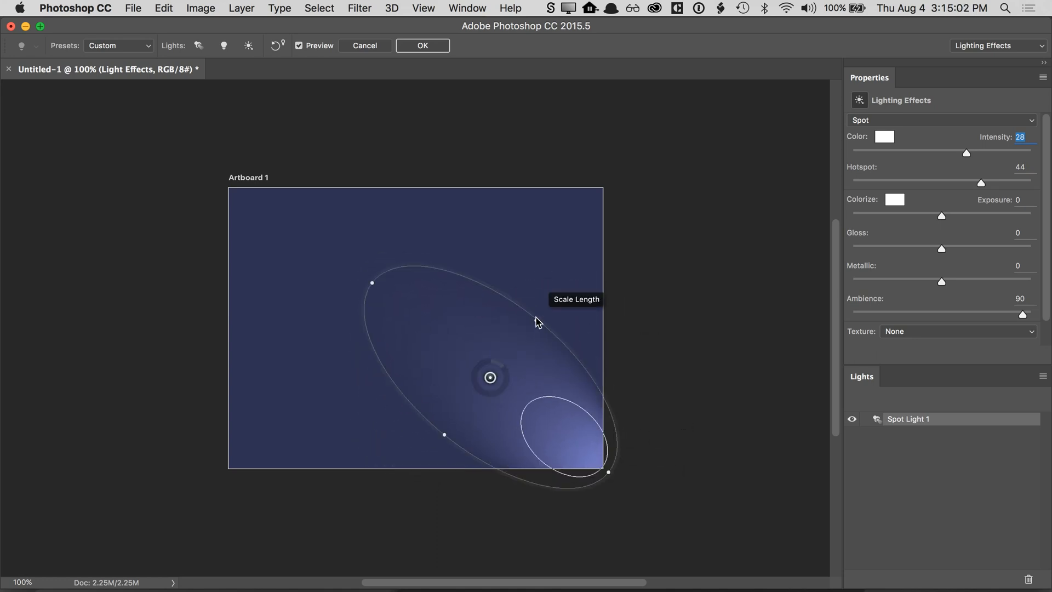
{"action": "left_click_drag", "start_coordinate": [537, 324], "coordinate": [548, 313]}
{"action": "left_click_drag", "start_coordinate": [491, 377], "coordinate": [500, 372]}
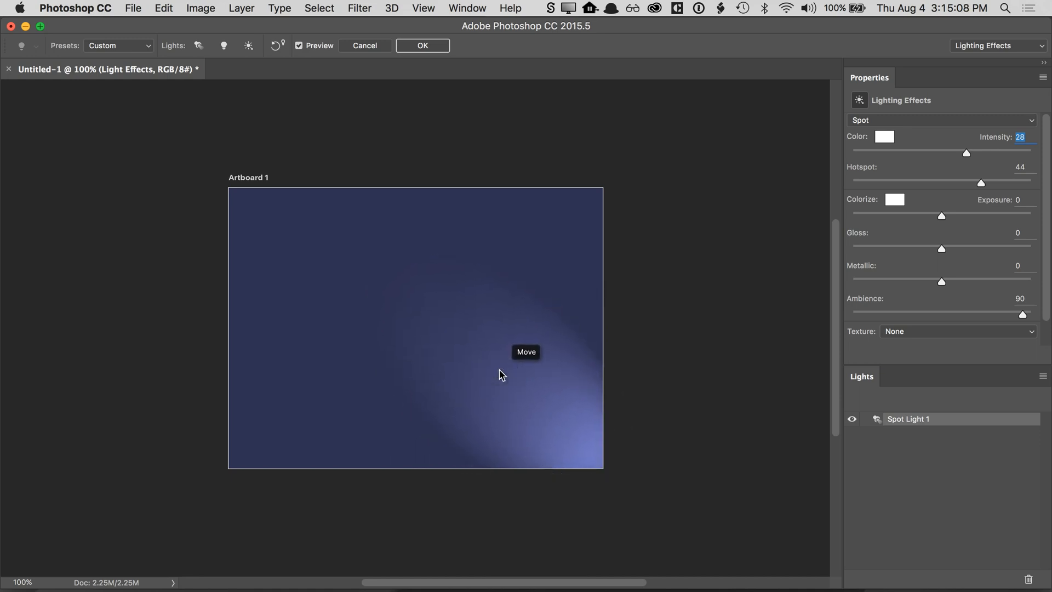
- Change the spotlight's light color to dark red with RGB values 170, 0, 0
{"action": "left_click", "coordinate": [883, 142]}
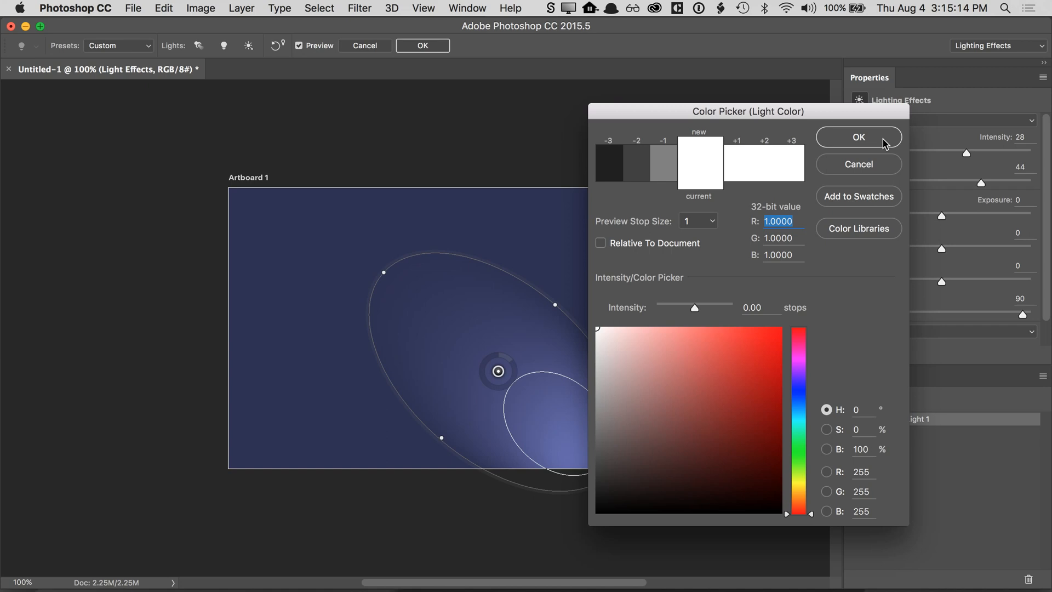
{"action": "left_click_drag", "start_coordinate": [869, 471], "coordinate": [839, 465]}
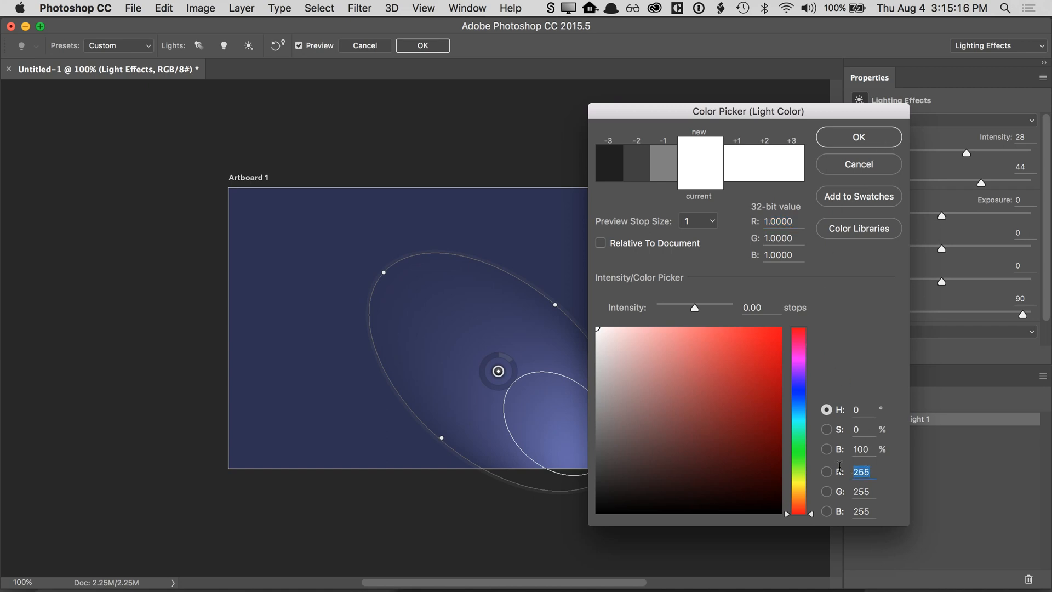
{"action": "type", "text": "170"}
{"action": "key", "text": "Tab"}
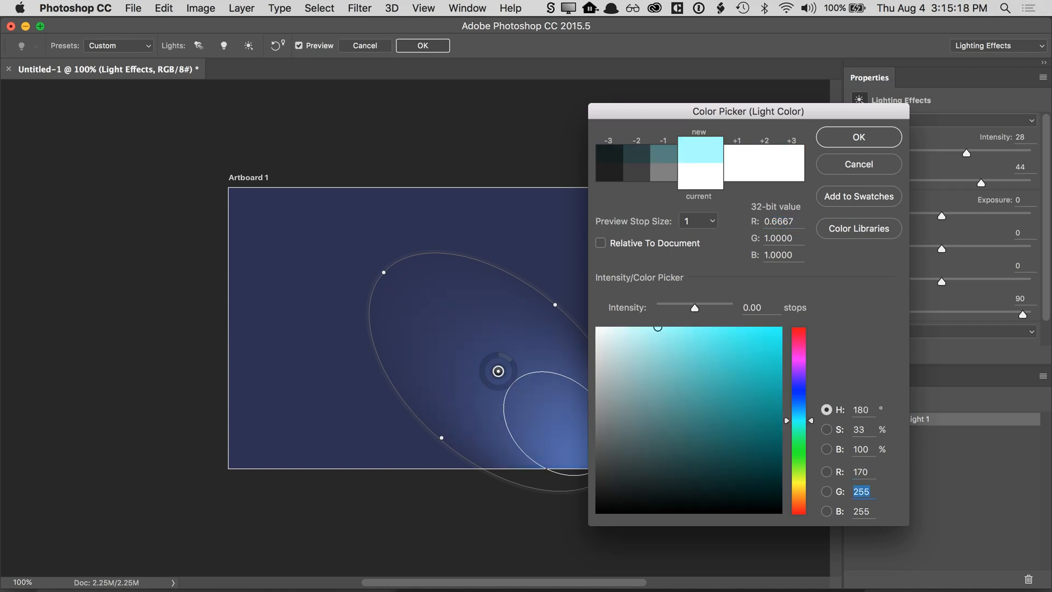
{"action": "type", "text": "0"}
{"action": "key", "text": "Tab"}
{"action": "type", "text": "0"}
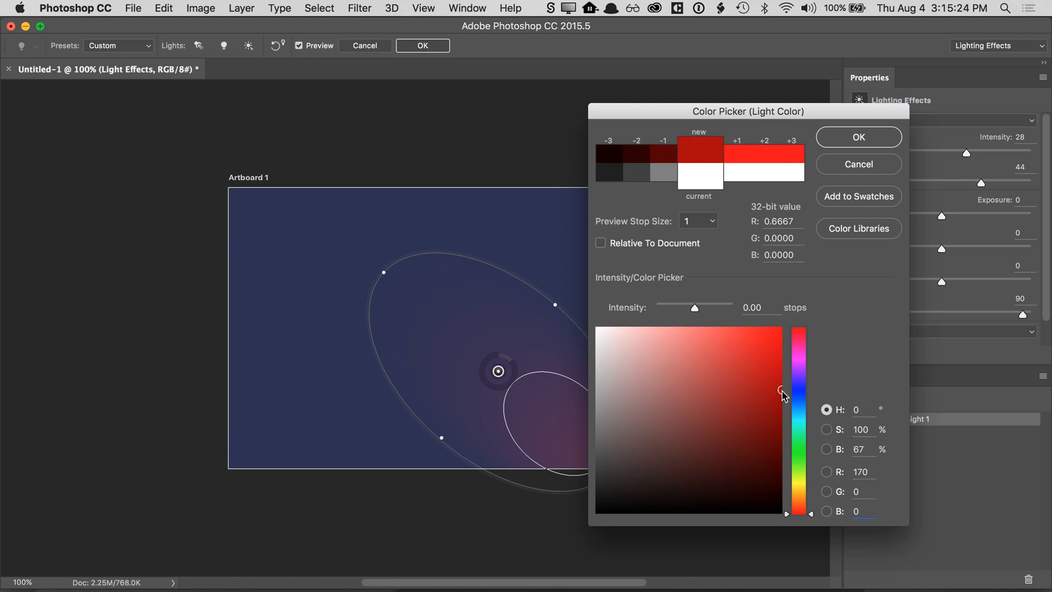
{"action": "key", "text": "Return"}
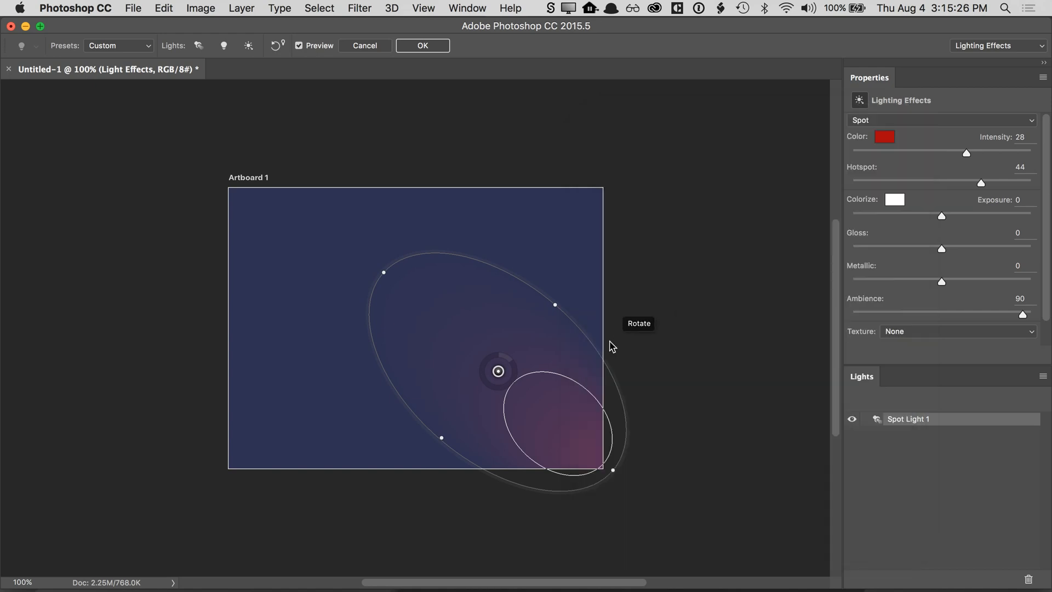
- Nudge the red spotlight slightly to the left and set its intensity to 74 and hotspot to -35
{"action": "left_click_drag", "start_coordinate": [499, 372], "coordinate": [493, 374]}
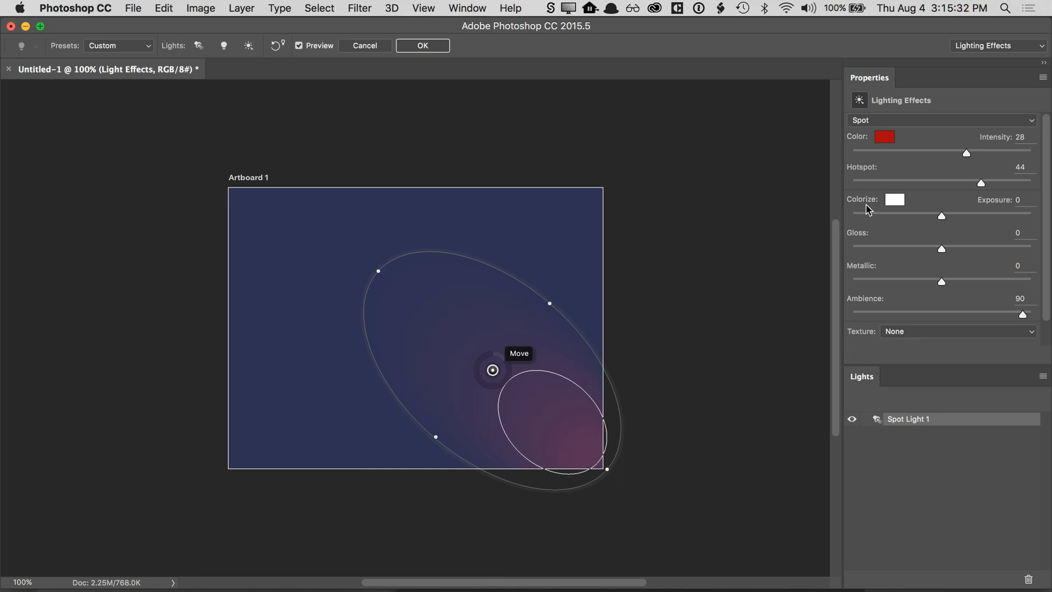
{"action": "left_click_drag", "start_coordinate": [966, 153], "coordinate": [1008, 155]}
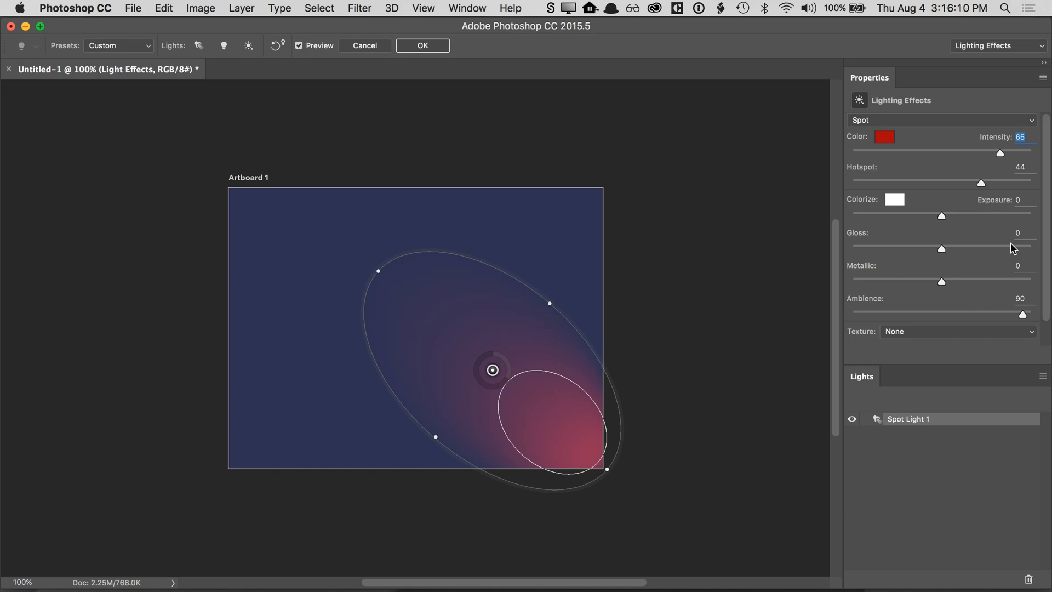
{"action": "left_click_drag", "start_coordinate": [981, 186], "coordinate": [910, 184]}
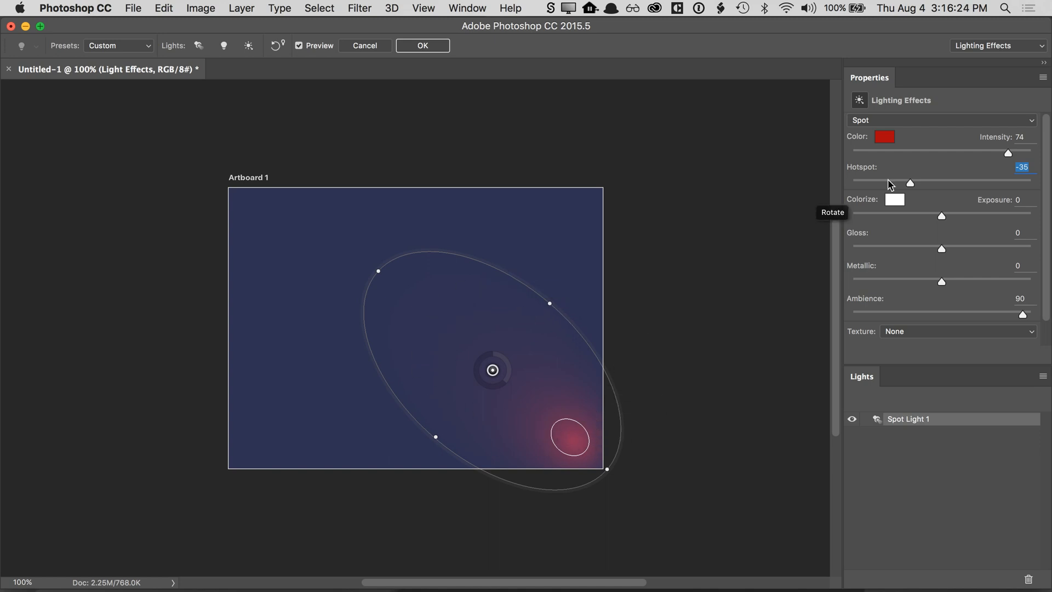
- Raise the red spotlight's intensity to 75 and its hotspot to 25
{"action": "left_click_drag", "start_coordinate": [912, 183], "coordinate": [956, 183]}
{"action": "left_click", "coordinate": [1025, 139]}
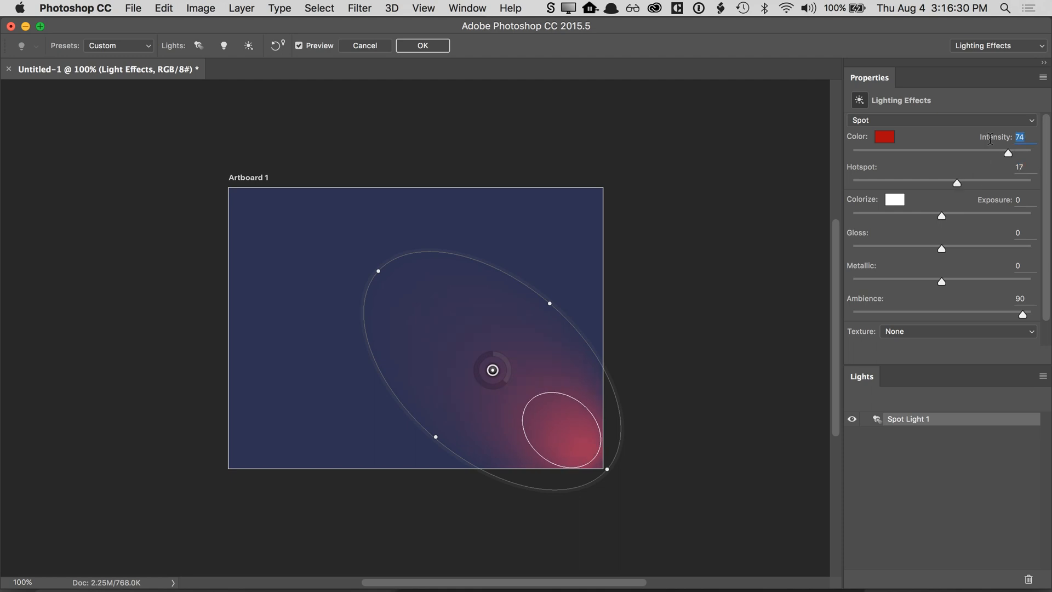
{"action": "type", "text": "75"}
{"action": "type", "text": "25"}
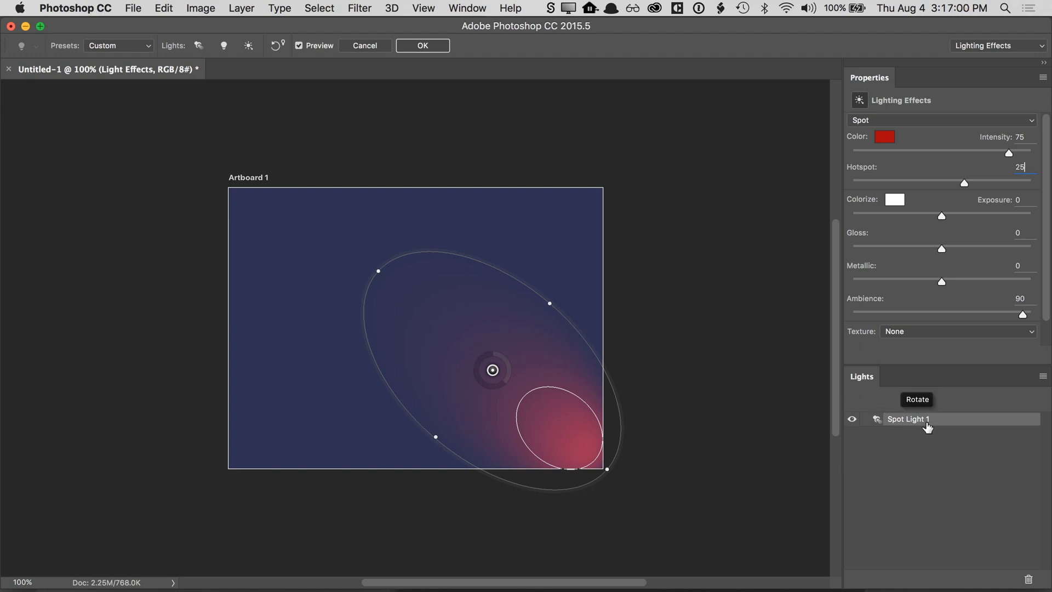
- Add a second spotlight and move and rotate it so it shines from beyond the artboard's upper-left corner
{"action": "left_click", "coordinate": [201, 48]}
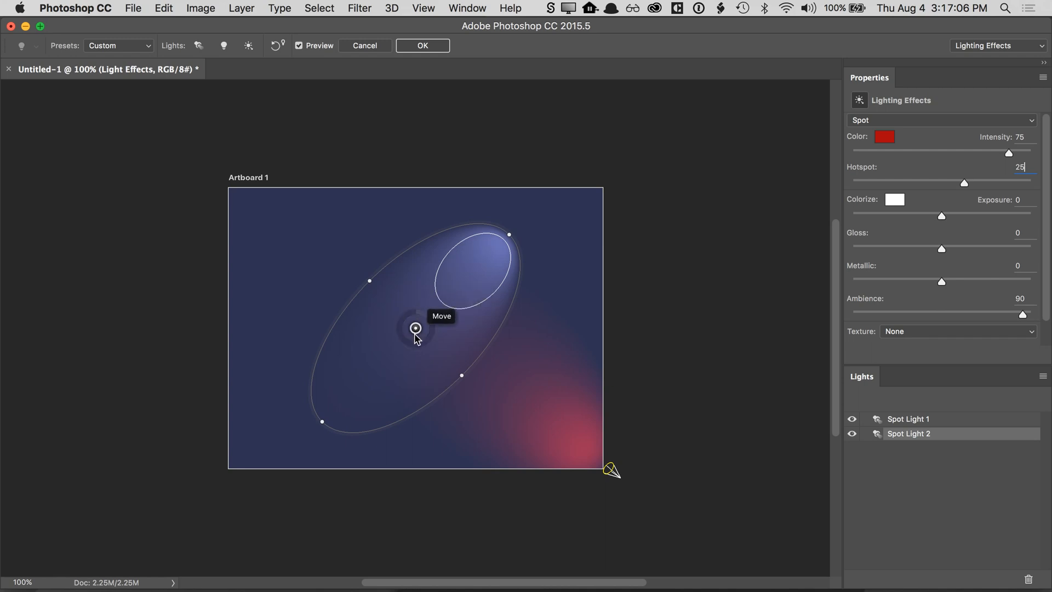
{"action": "left_click_drag", "start_coordinate": [415, 328], "coordinate": [377, 292]}
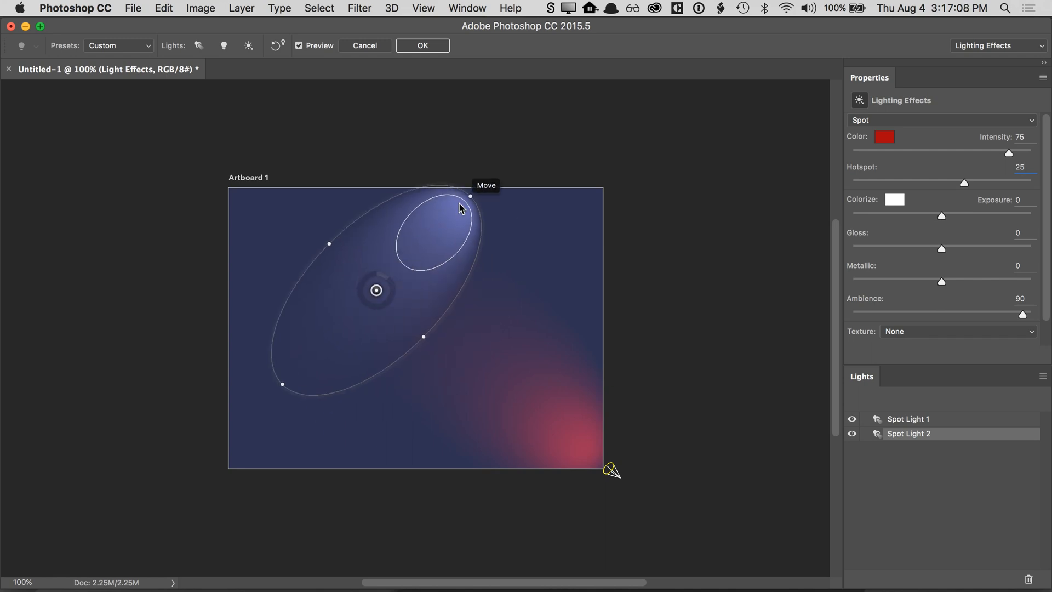
{"action": "left_click_drag", "start_coordinate": [470, 196], "coordinate": [200, 193]}
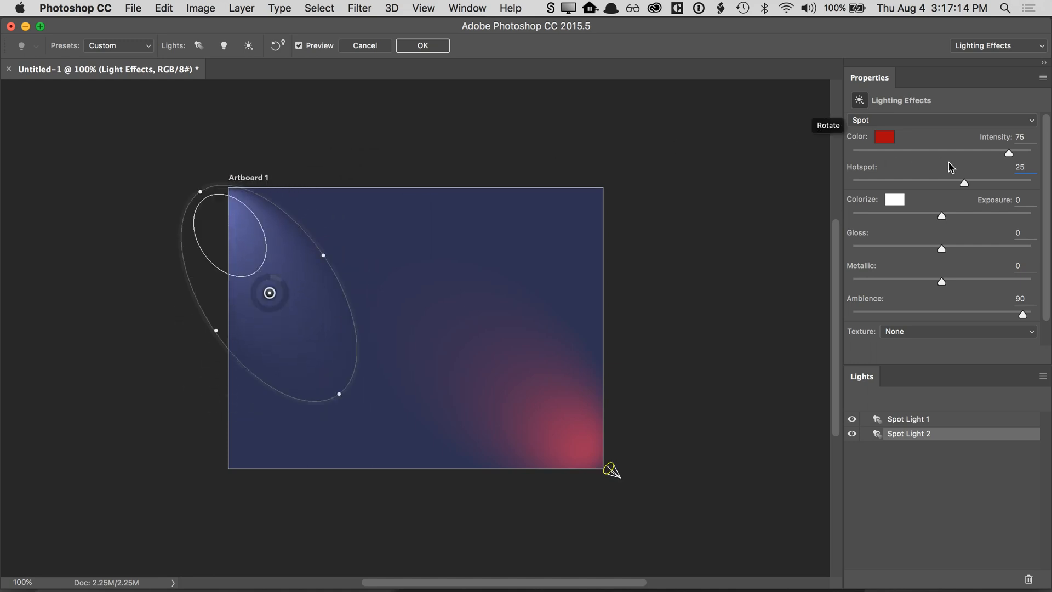
{"action": "mouse_move", "coordinate": [1008, 153]}
{"action": "left_mouse_down"}
{"action": "mouse_move", "coordinate": [992, 155]}
{"action": "mouse_move", "coordinate": [1009, 153]}
{"action": "left_mouse_up"}
- Change the second spotlight's light color to dark red with RGB values 170, 0, 0
{"action": "left_click", "coordinate": [885, 139]}
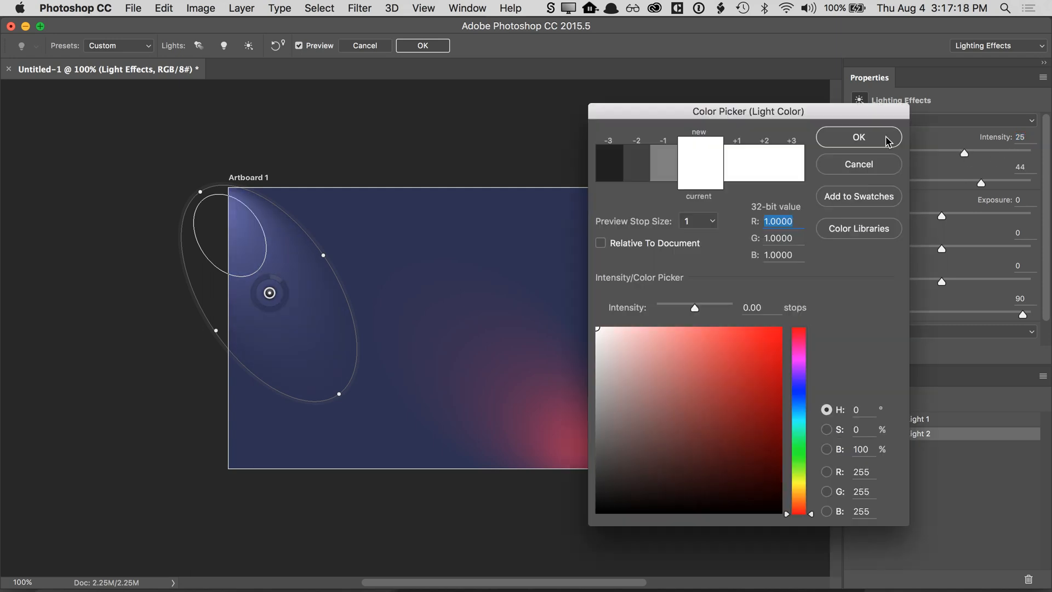
{"action": "left_click", "coordinate": [867, 471]}
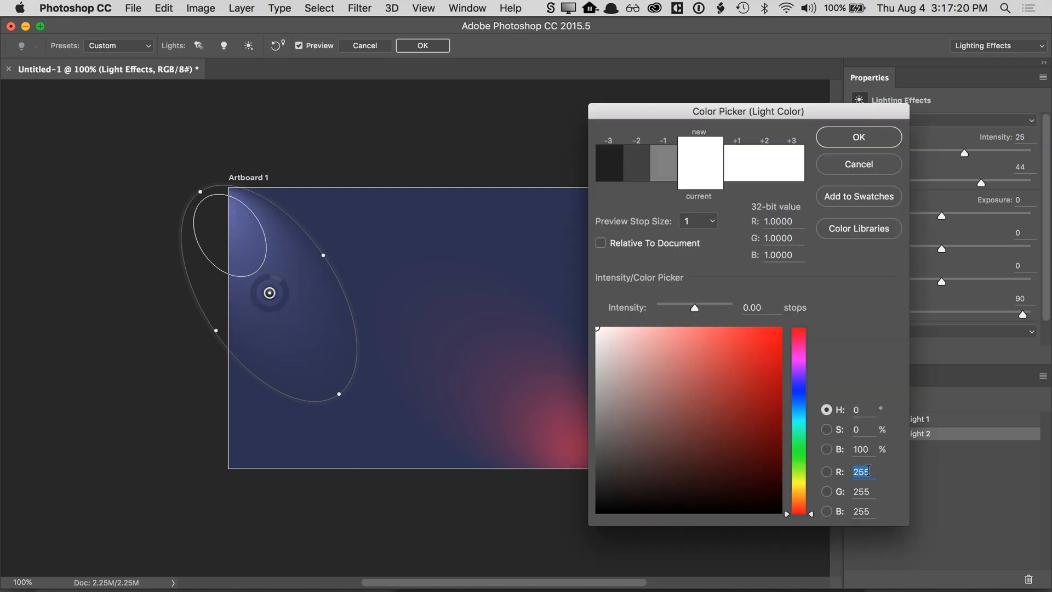
{"action": "type", "text": "170"}
{"action": "key", "text": "Tab"}
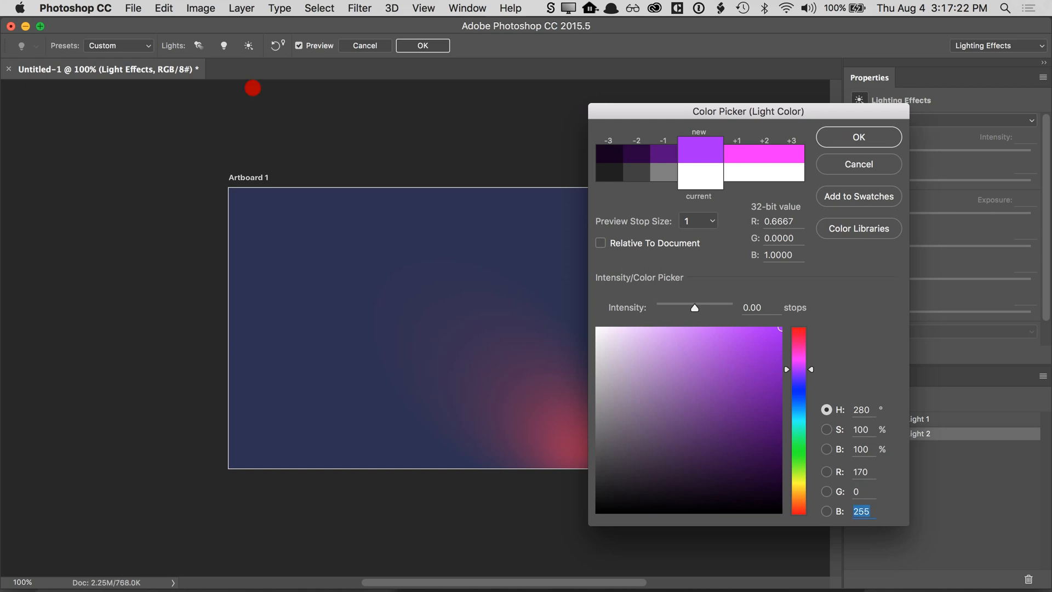
{"action": "type", "text": "0"}
{"action": "left_click", "coordinate": [856, 144]}
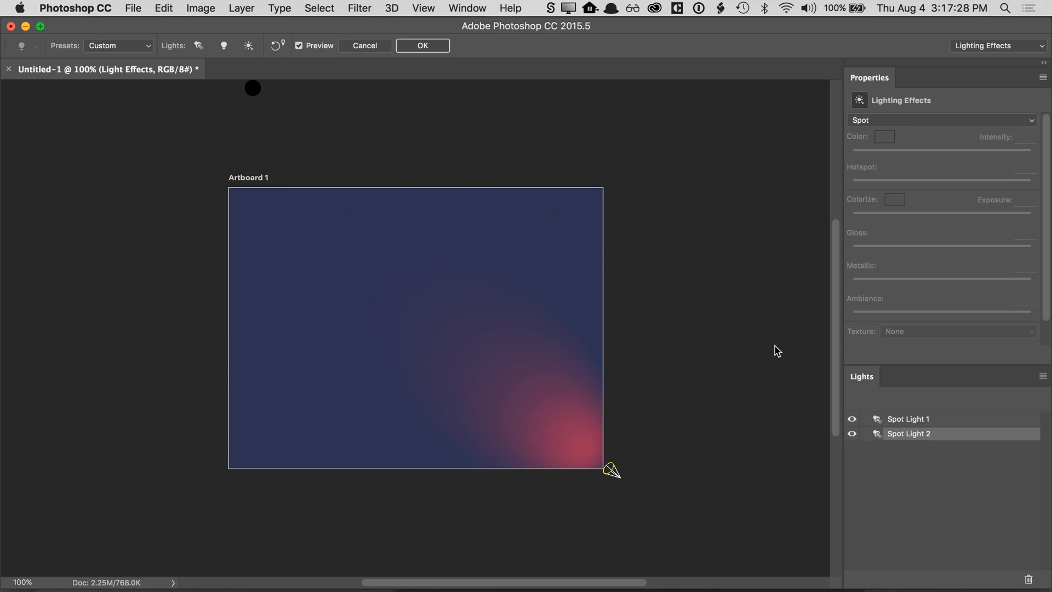
- Look around the artboard for the second spotlight's handles and try to delete that light
{"action": "left_click", "coordinate": [895, 422]}
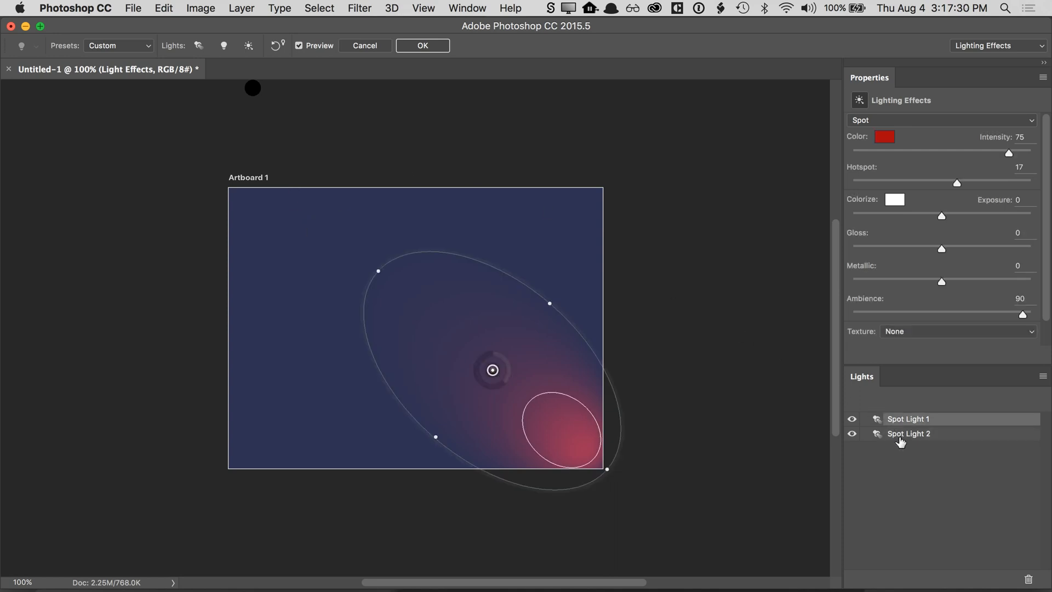
{"action": "left_click", "coordinate": [899, 438]}
{"action": "scroll", "coordinate": [286, 159], "scroll_direction": "up", "scroll_amount": 5}
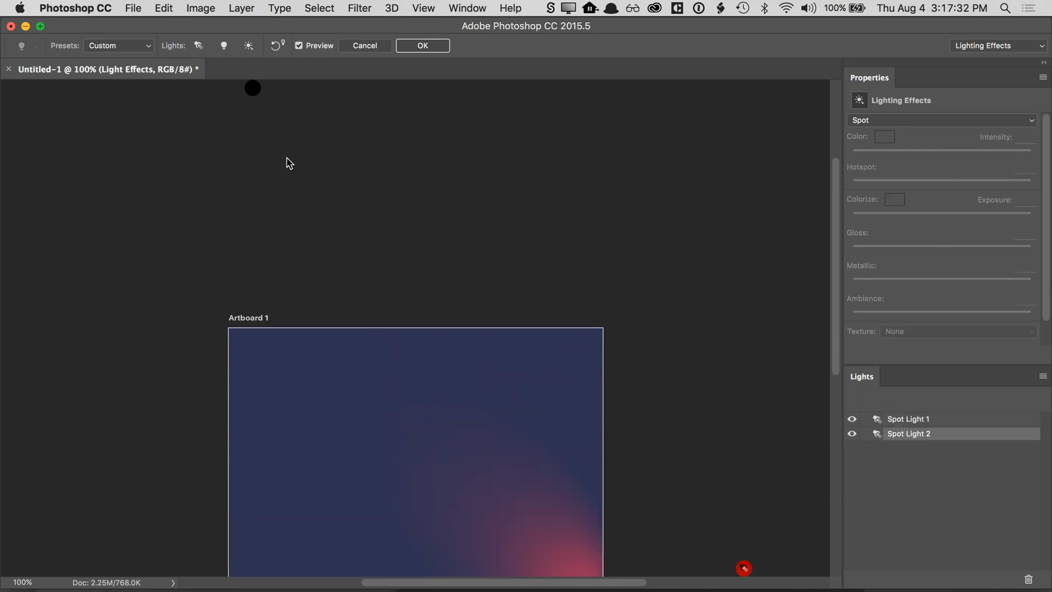
{"action": "scroll", "coordinate": [287, 159], "scroll_direction": "down", "scroll_amount": 5}
{"action": "scroll", "coordinate": [286, 160], "scroll_direction": "right", "scroll_amount": 1}
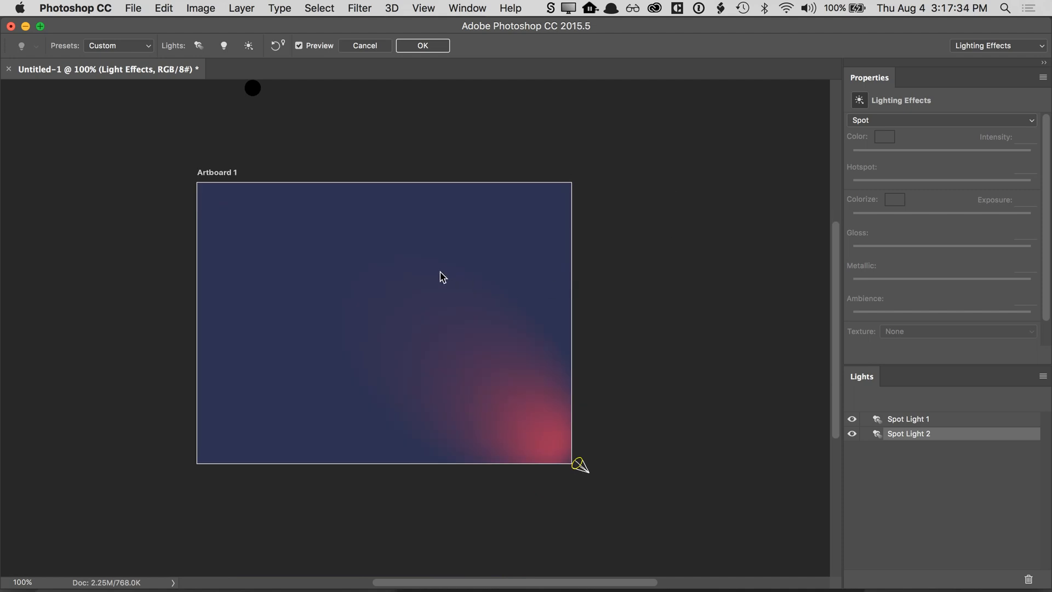
{"action": "left_click", "coordinate": [920, 422]}
{"action": "left_click", "coordinate": [921, 438]}
{"action": "left_click", "coordinate": [1029, 579]}
{"action": "left_click", "coordinate": [625, 224]}
{"action": "left_click", "coordinate": [906, 420]}
{"action": "left_click", "coordinate": [908, 434]}
{"action": "left_click", "coordinate": [1026, 580]}
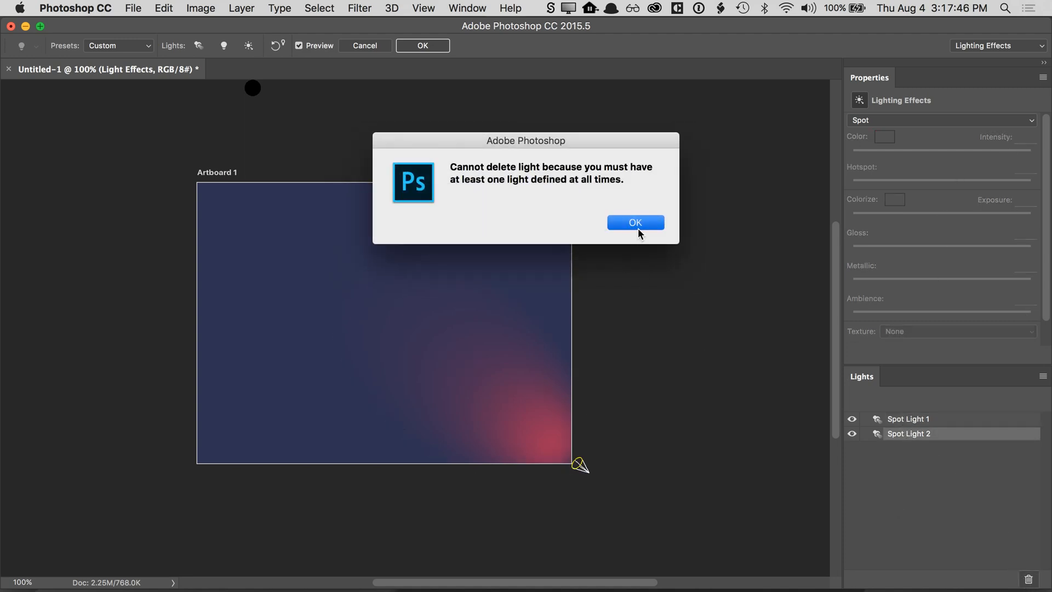
{"action": "left_click", "coordinate": [642, 227]}
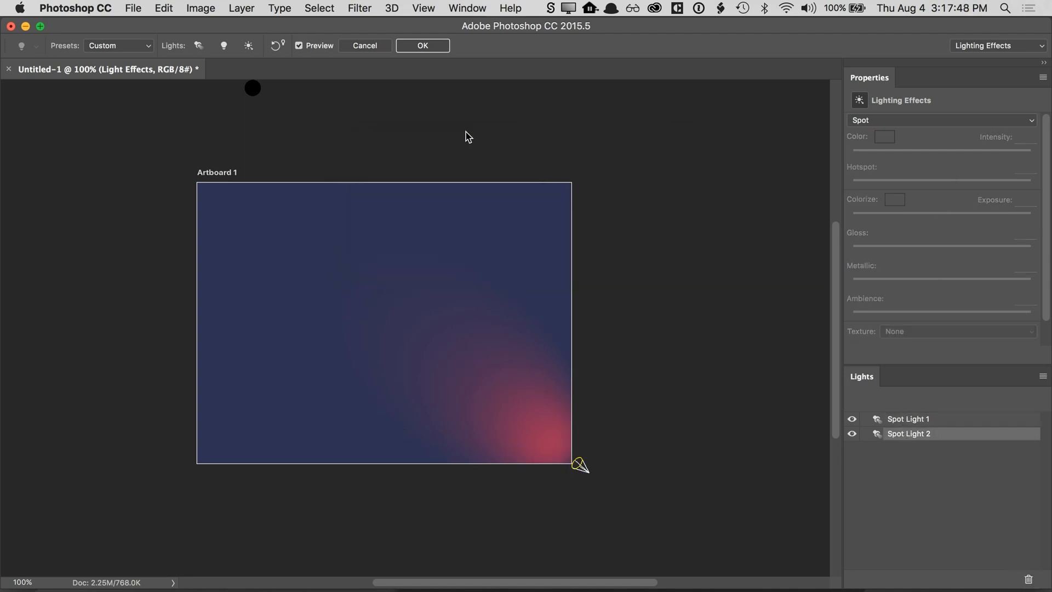
- Apply the lighting and compare the blue background with the Lighting Effects smart filter off and on
{"action": "left_click", "coordinate": [426, 48]}
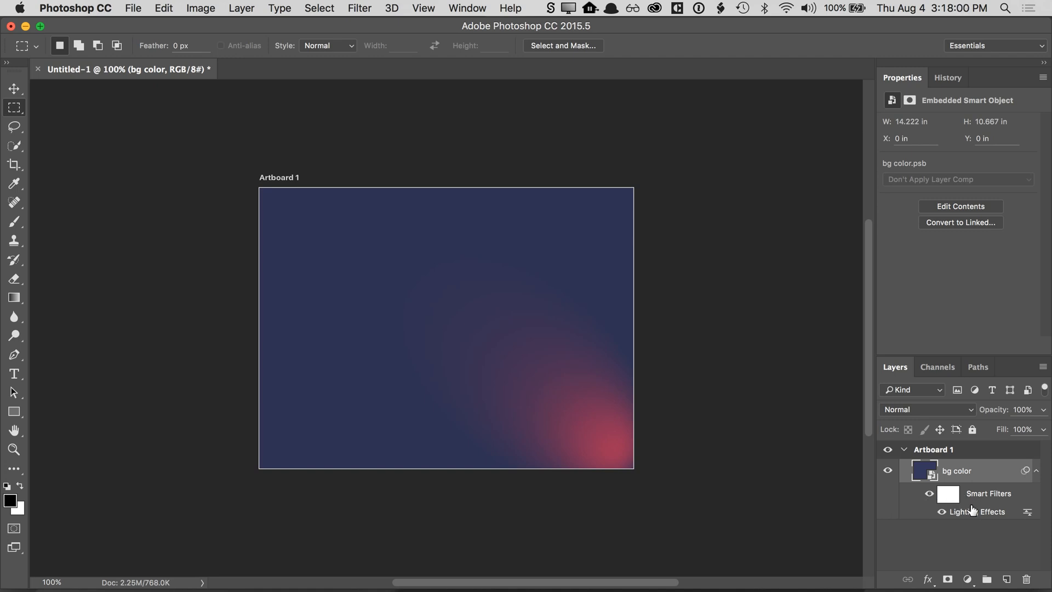
{"action": "left_click", "coordinate": [941, 511]}
{"action": "left_click", "coordinate": [941, 512]}
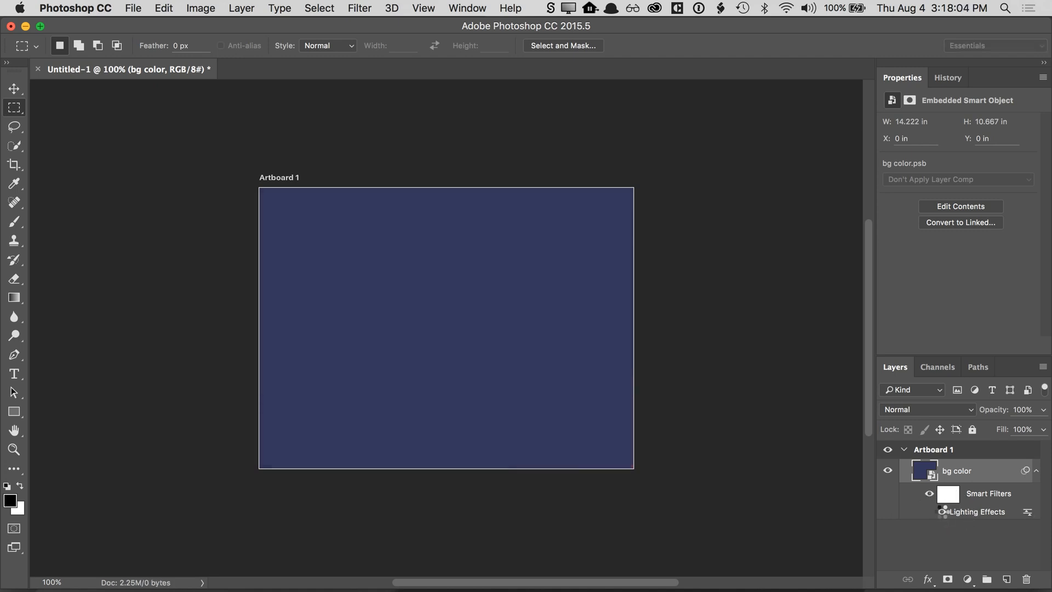
- Reopen the Lighting Effects filter and add a second spotlight, positioned and rotated to shine from the artboard's upper-left corner
{"action": "double_click", "coordinate": [970, 511]}
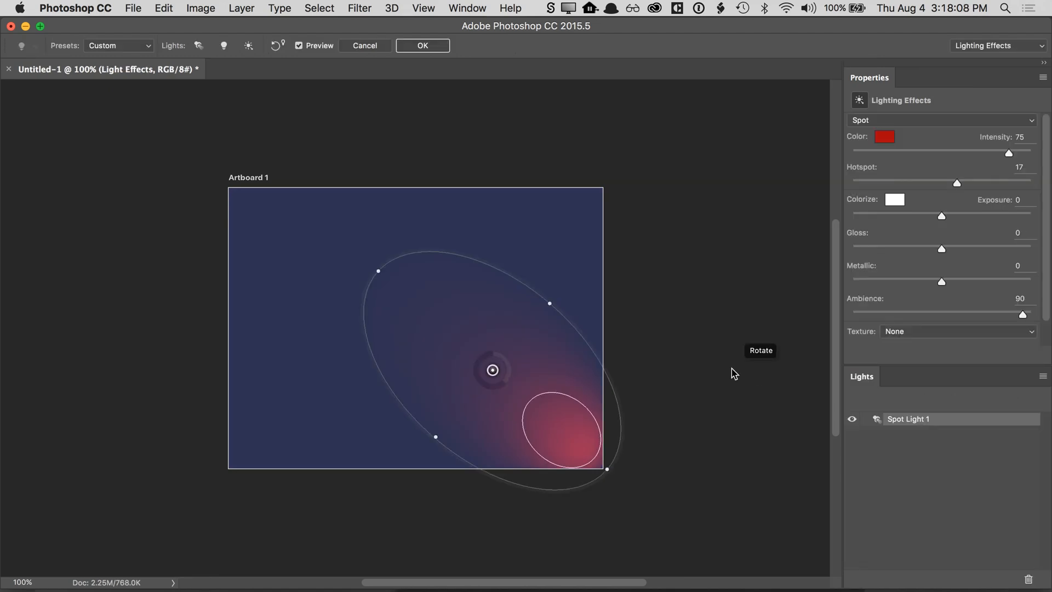
{"action": "left_click", "coordinate": [199, 48]}
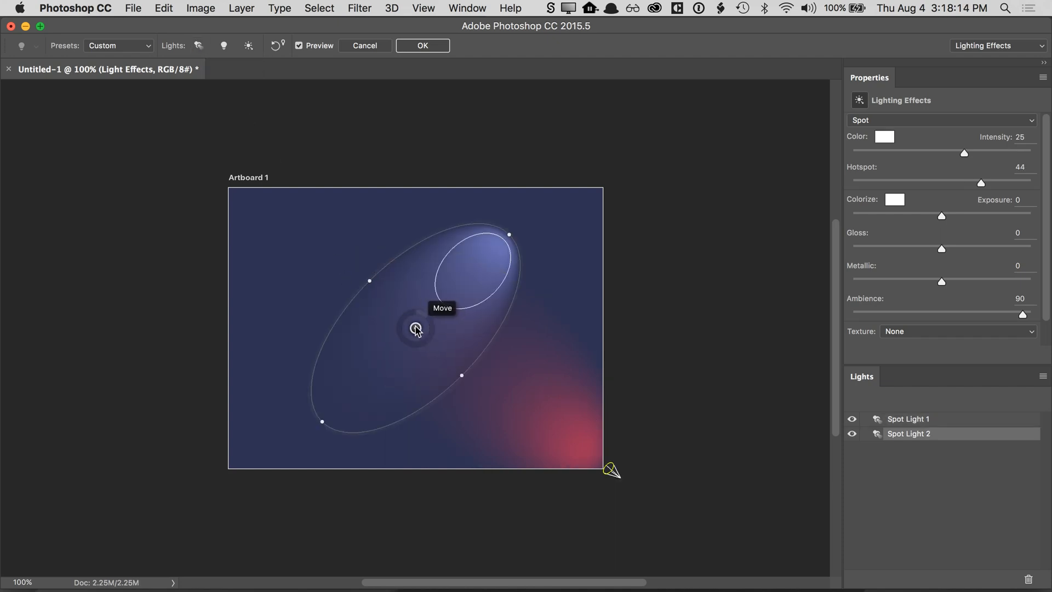
{"action": "left_click_drag", "start_coordinate": [415, 328], "coordinate": [327, 283]}
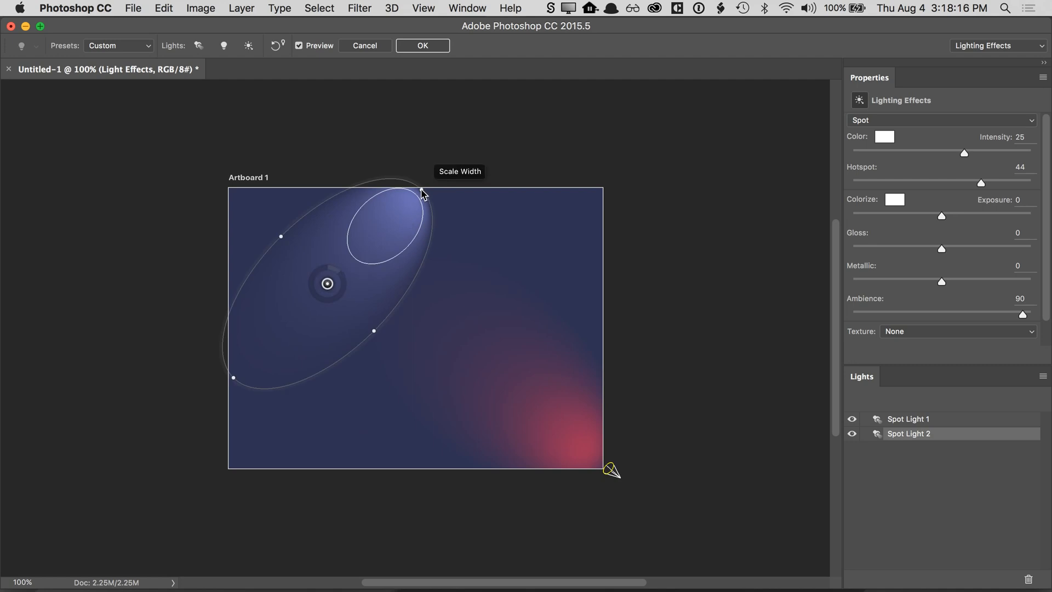
{"action": "left_click_drag", "start_coordinate": [422, 192], "coordinate": [233, 187]}
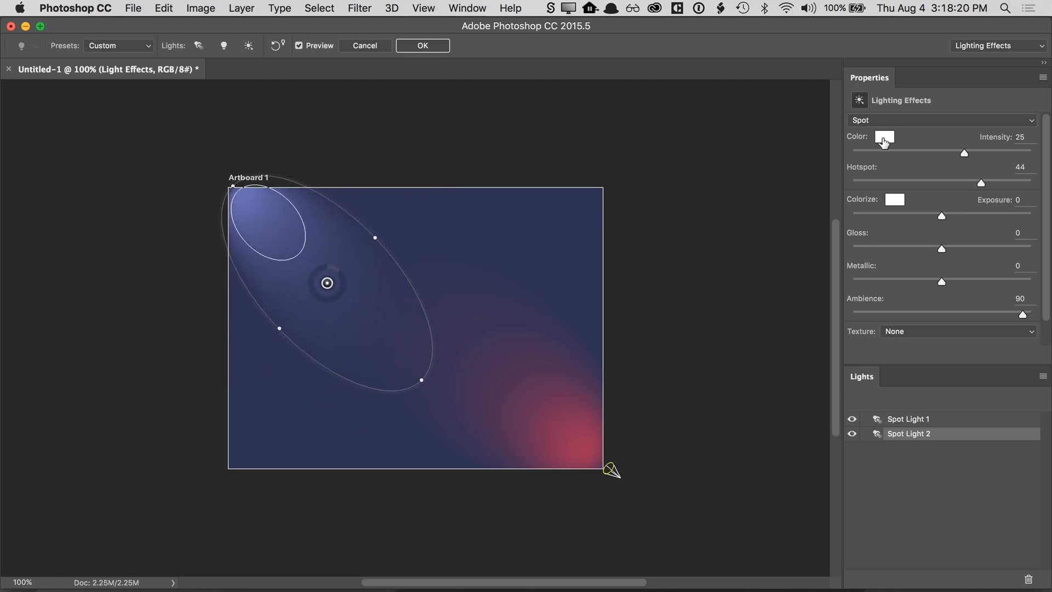
- Set the new upper-left spotlight's light color to dark red with RGB values 170, 0, 0
{"action": "left_click", "coordinate": [883, 140]}
{"action": "double_click", "coordinate": [863, 470]}
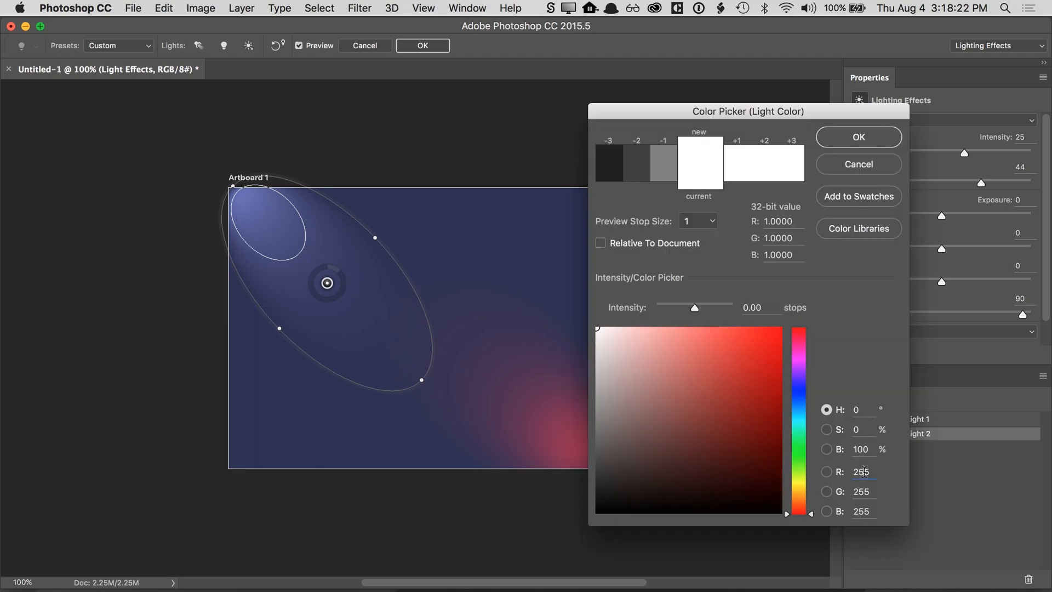
{"action": "type", "text": "170"}
{"action": "key", "text": "Tab"}
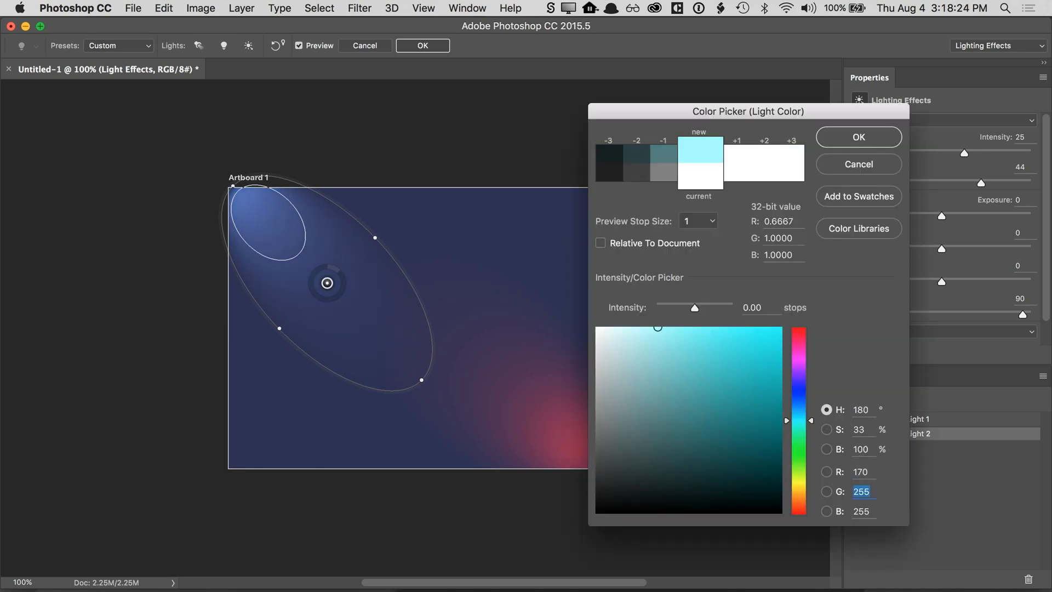
{"action": "type", "text": "0"}
{"action": "key", "text": "Tab"}
{"action": "type", "text": "0"}
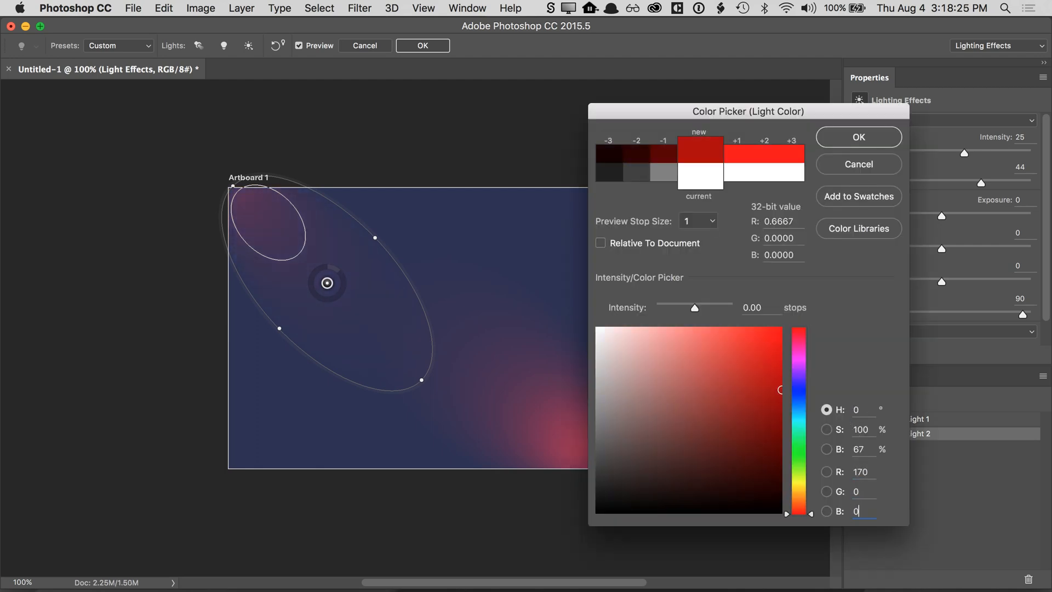
{"action": "left_click", "coordinate": [852, 143]}
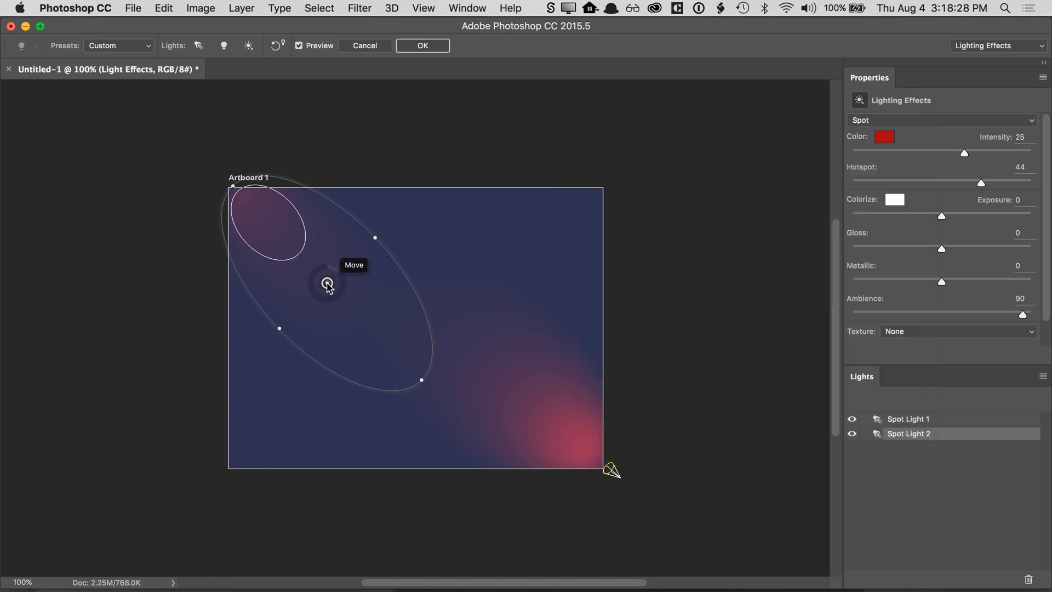
- Slightly reposition and widen the upper-left spotlight, and set its intensity to 67 and hotspot to 63
{"action": "left_click_drag", "start_coordinate": [327, 283], "coordinate": [322, 284]}
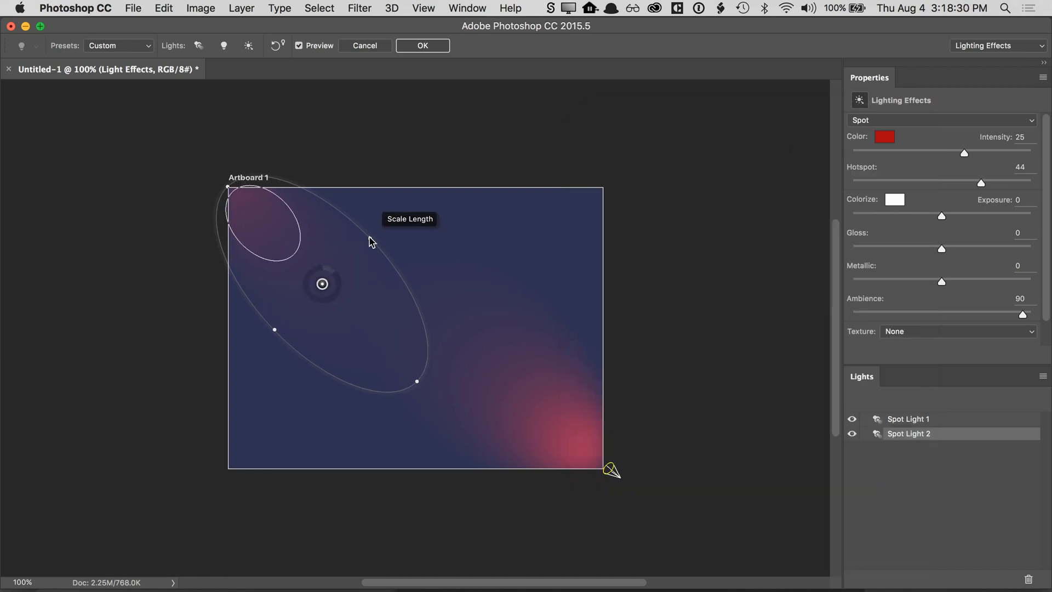
{"action": "left_click_drag", "start_coordinate": [371, 242], "coordinate": [379, 229]}
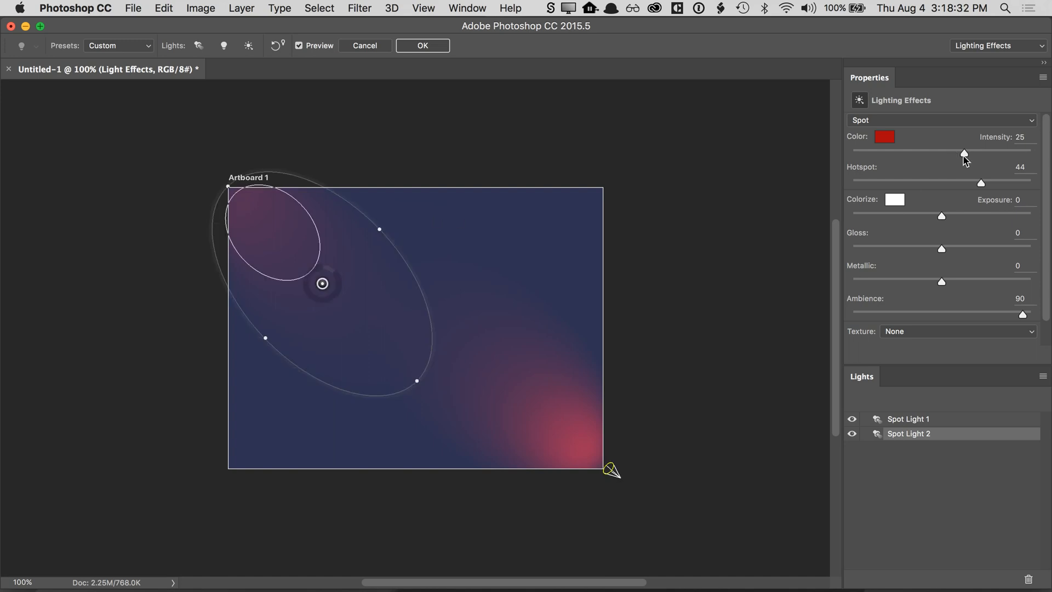
{"action": "left_click_drag", "start_coordinate": [964, 157], "coordinate": [997, 183]}
{"action": "left_click_drag", "start_coordinate": [326, 287], "coordinate": [327, 289]}
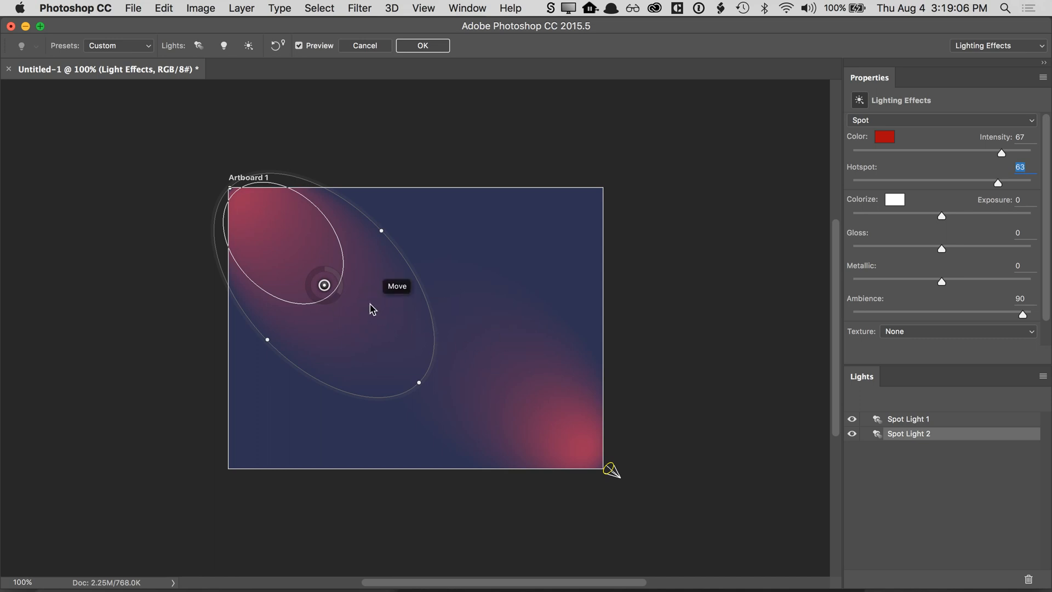
{"action": "left_click_drag", "start_coordinate": [325, 285], "coordinate": [325, 282]}
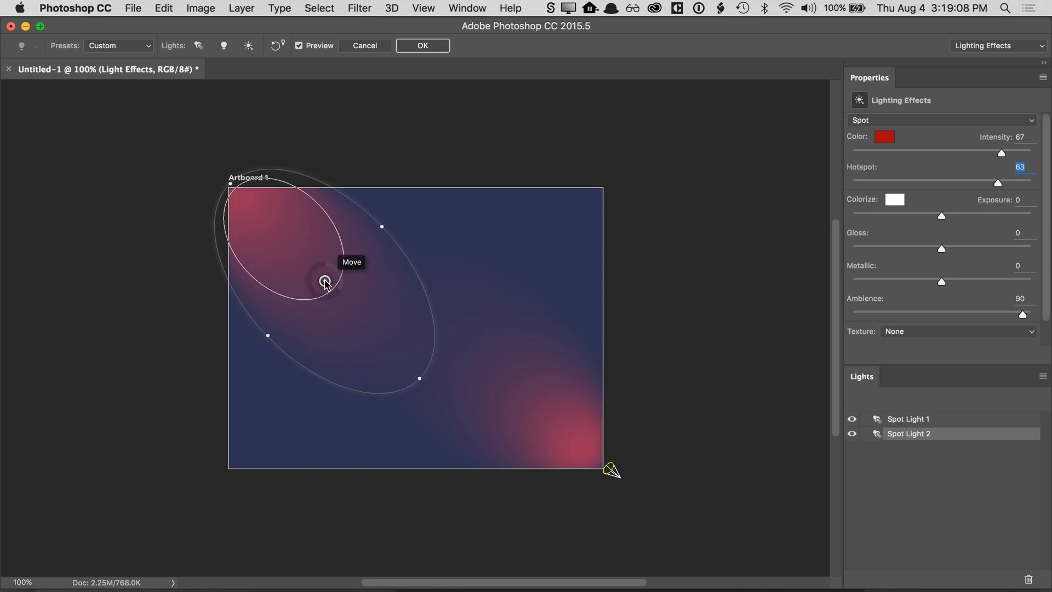
- Compare the settings of both spotlights and apply the edited lighting effects to the background
{"action": "left_click", "coordinate": [923, 419]}
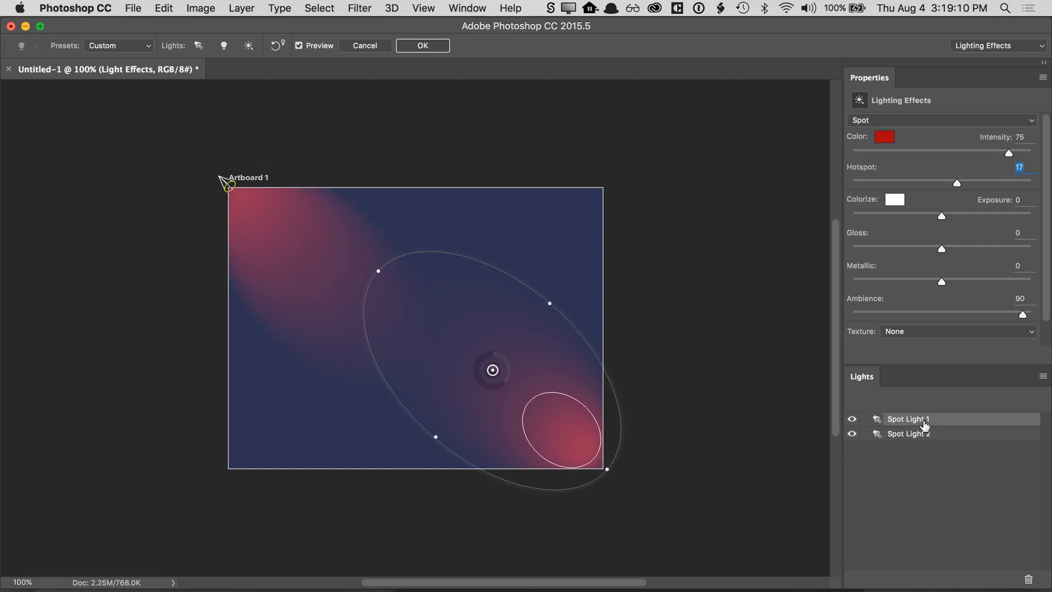
{"action": "left_click", "coordinate": [1042, 376]}
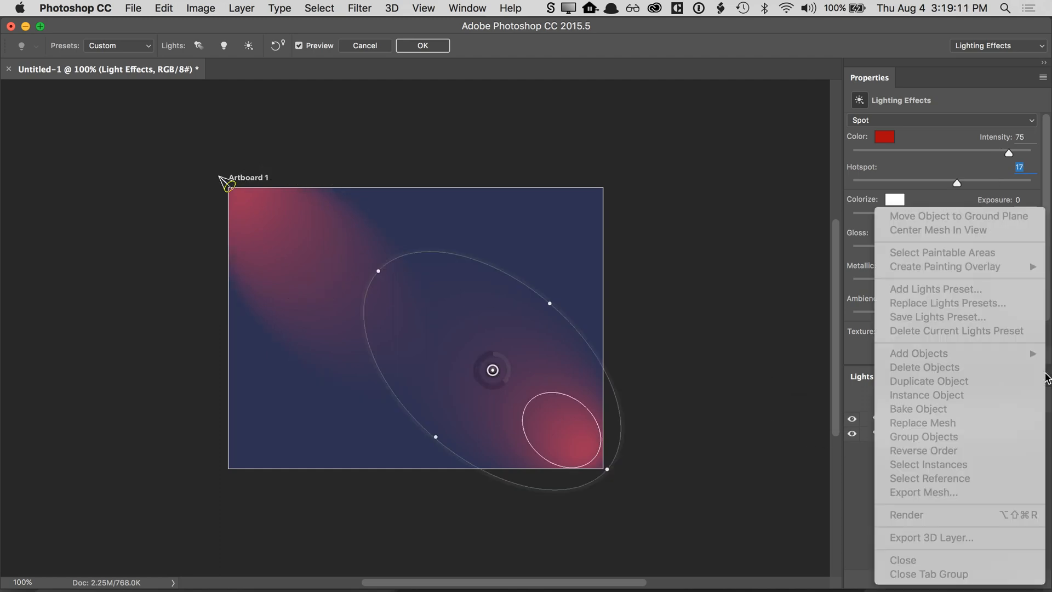
{"action": "left_click", "coordinate": [846, 454]}
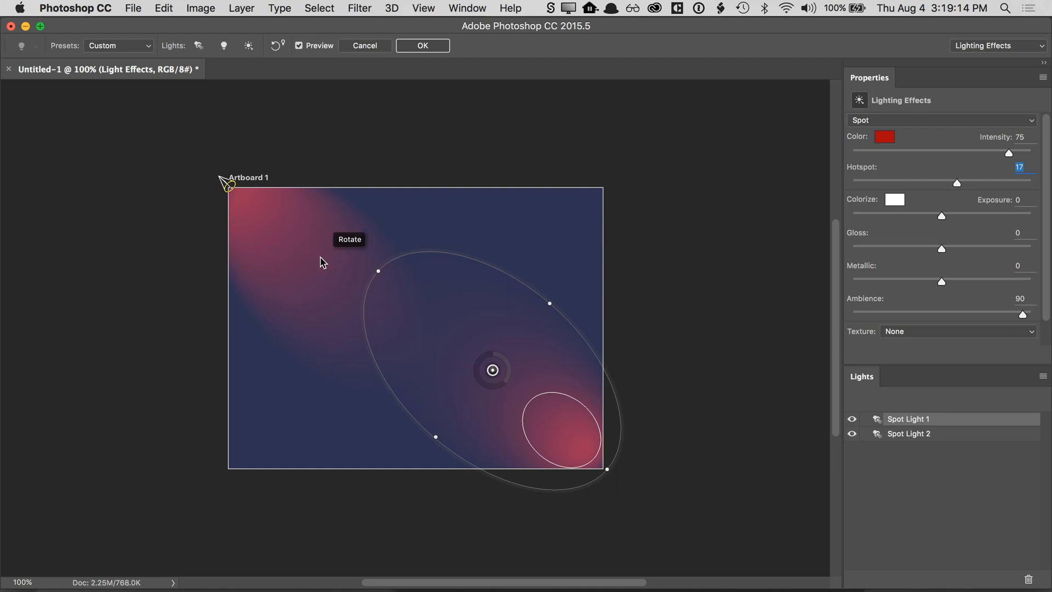
{"action": "left_click", "coordinate": [895, 438]}
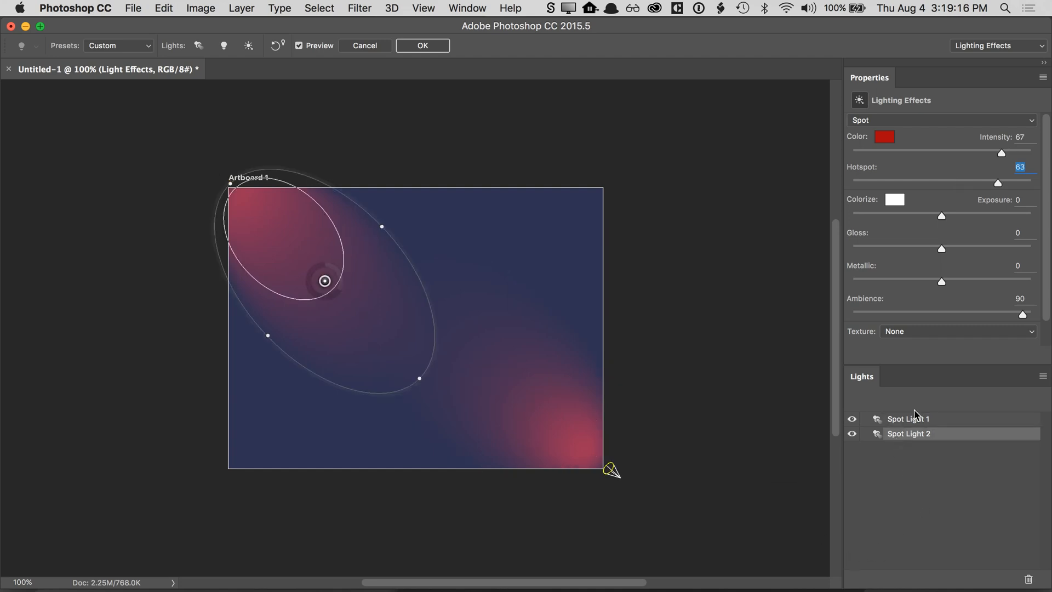
{"action": "left_click", "coordinate": [913, 420]}
{"action": "left_click", "coordinate": [910, 434]}
{"action": "left_click", "coordinate": [909, 420]}
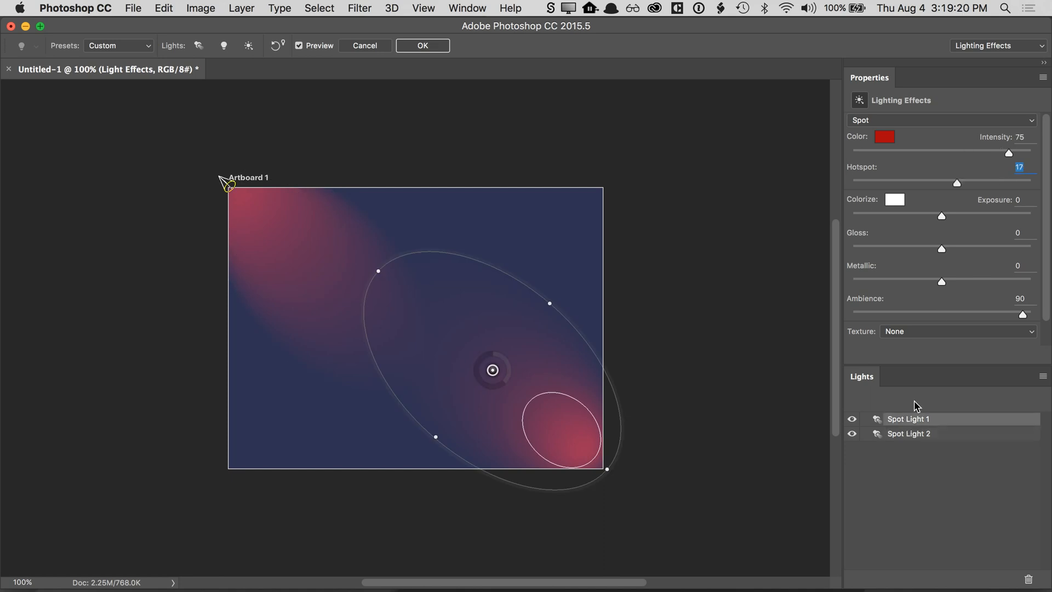
{"action": "left_click", "coordinate": [852, 420]}
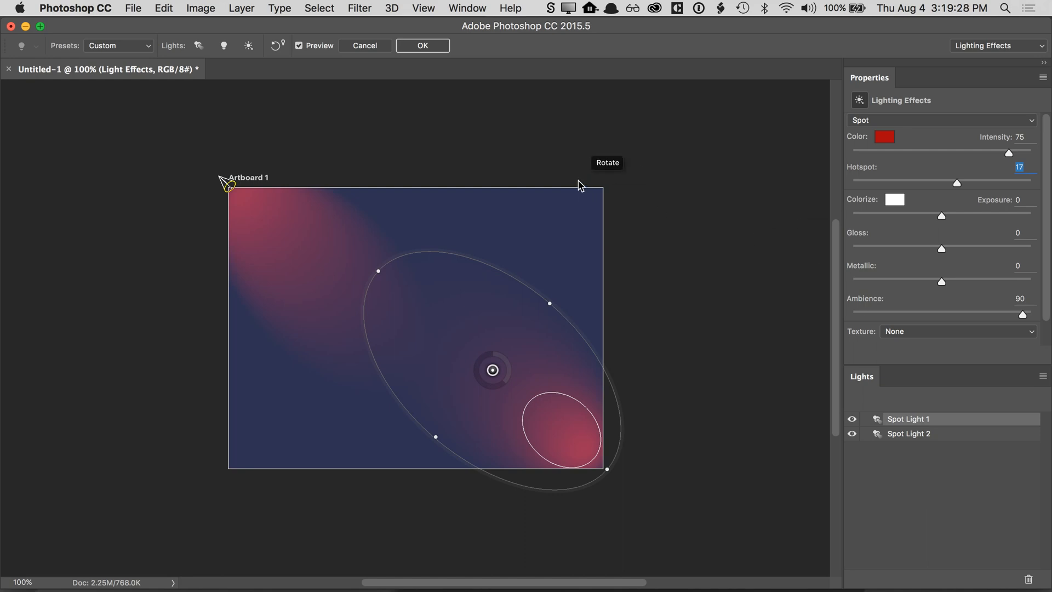
{"action": "left_click", "coordinate": [422, 45]}
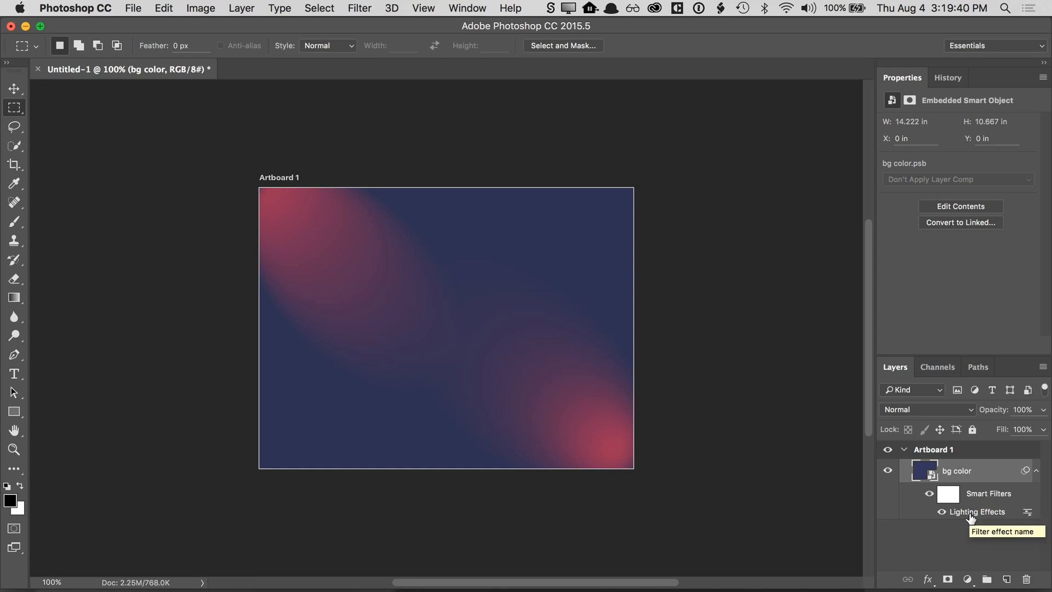
- Compare the background with and without the Lighting Effects smart filter, and review the filter's spotlight settings without applying changes
{"action": "left_click", "coordinate": [941, 512]}
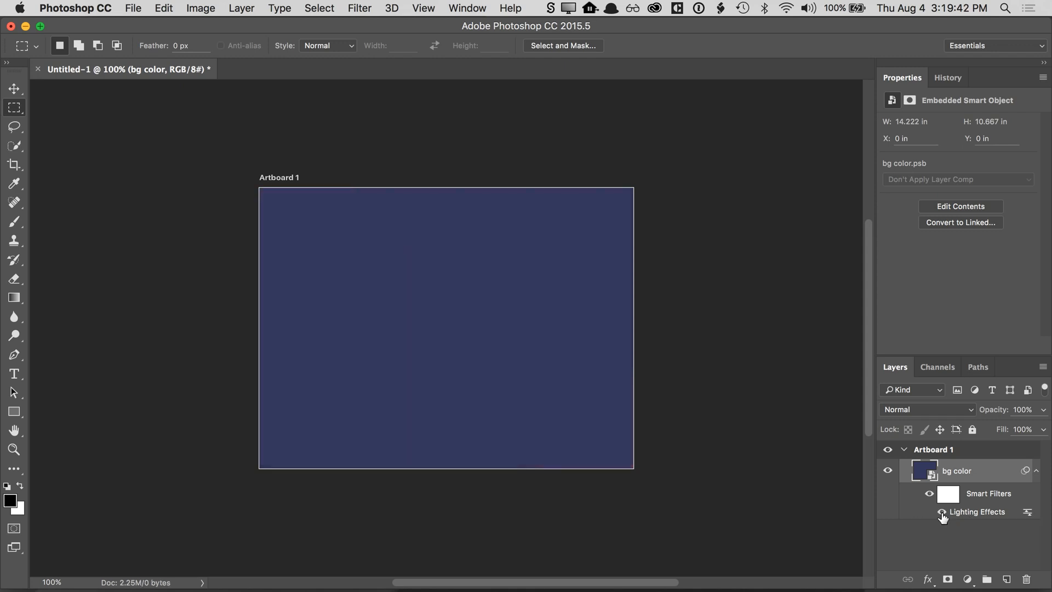
{"action": "left_click", "coordinate": [942, 512]}
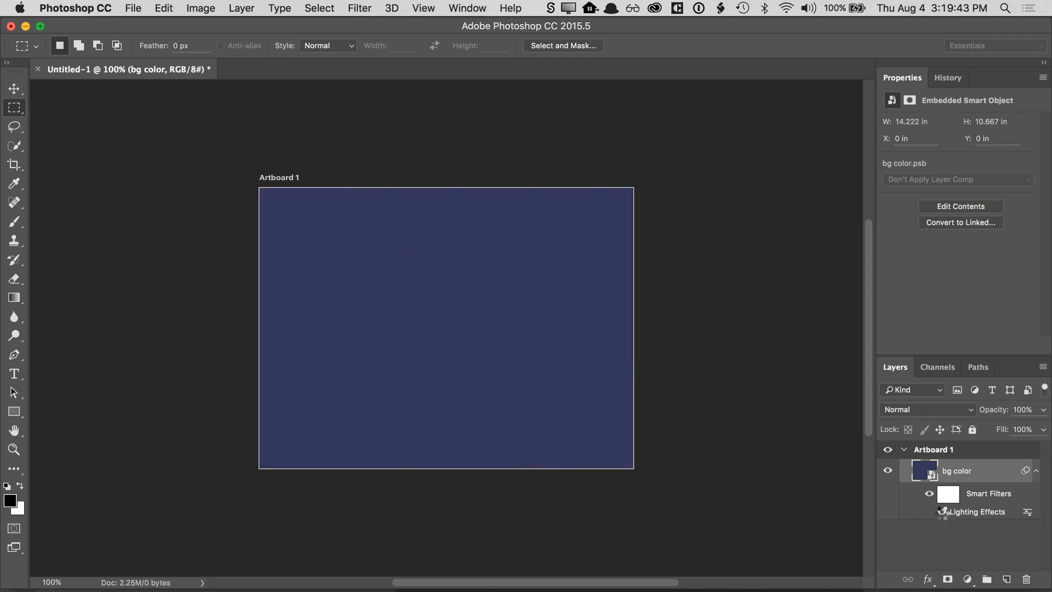
{"action": "double_click", "coordinate": [979, 512]}
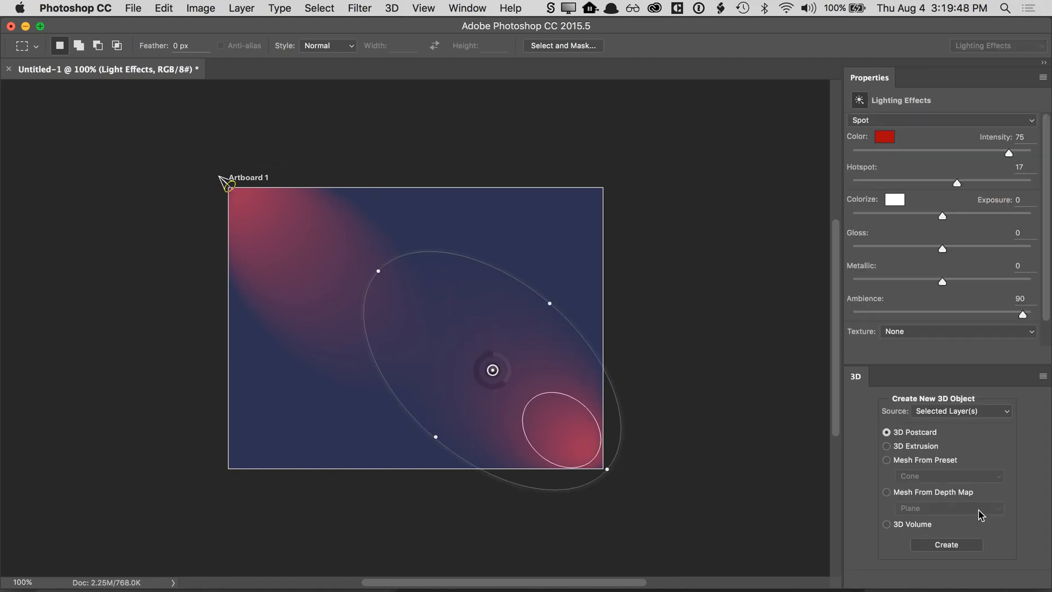
{"action": "left_click_drag", "start_coordinate": [490, 363], "coordinate": [492, 364]}
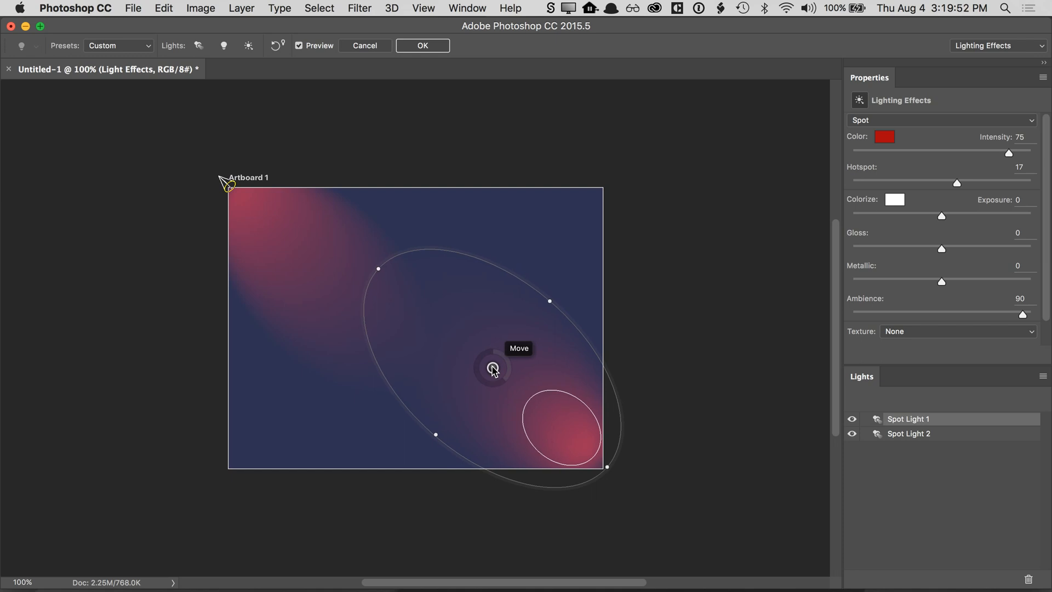
{"action": "left_click", "coordinate": [365, 46]}
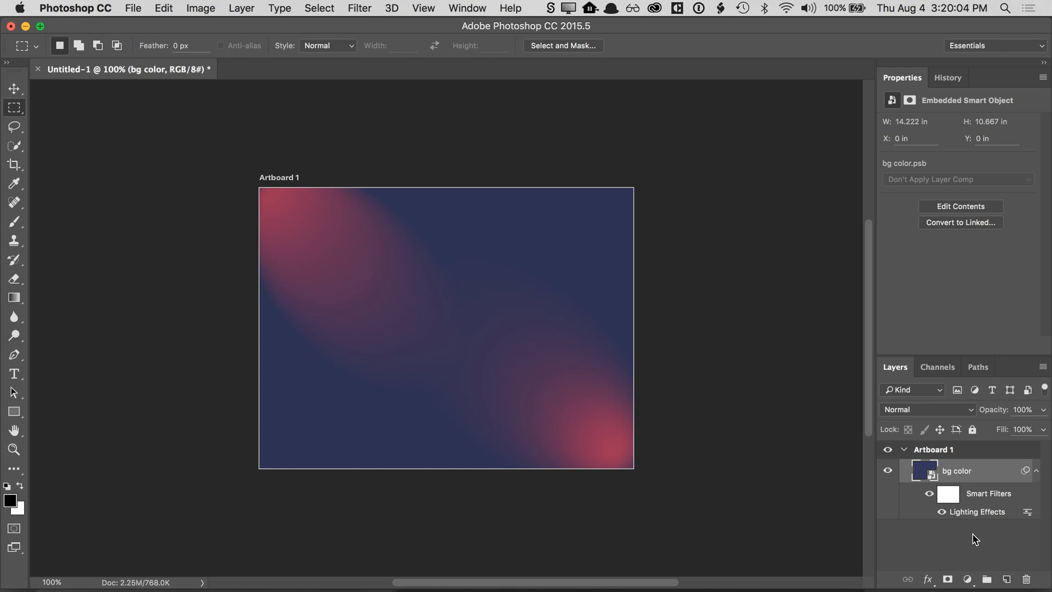
- Open the contents of the bg color smart object and change its solid fill to teal, hex 34565d
{"action": "double_click", "coordinate": [925, 473]}
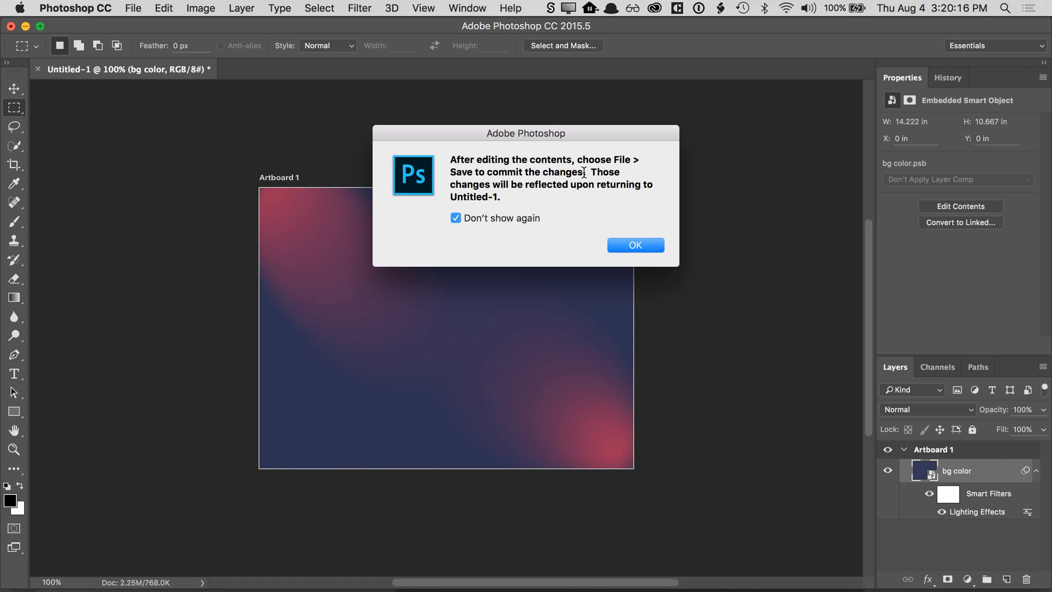
{"action": "left_click", "coordinate": [630, 245]}
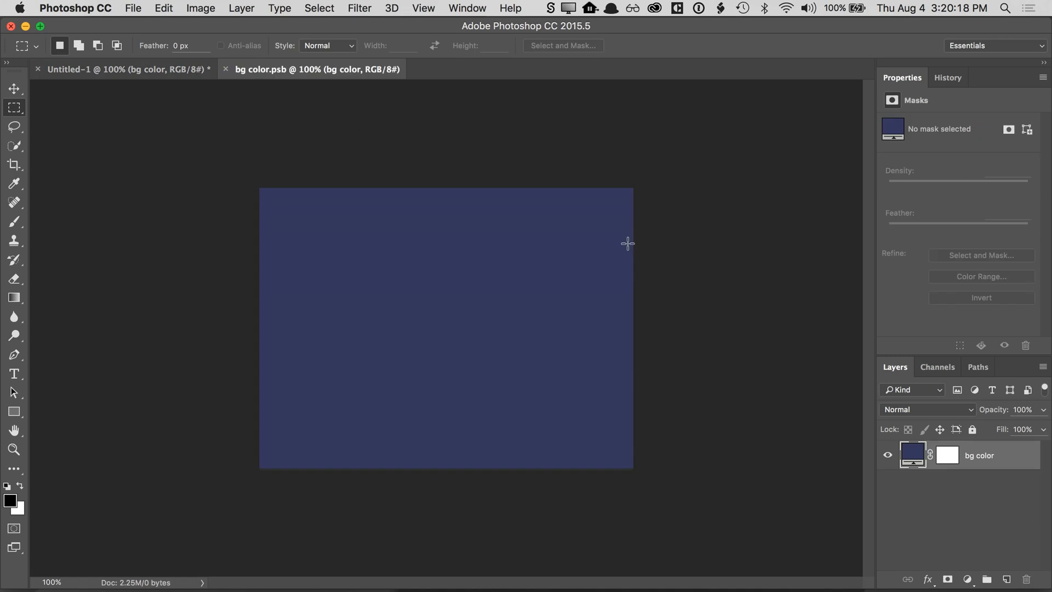
{"action": "double_click", "coordinate": [912, 459]}
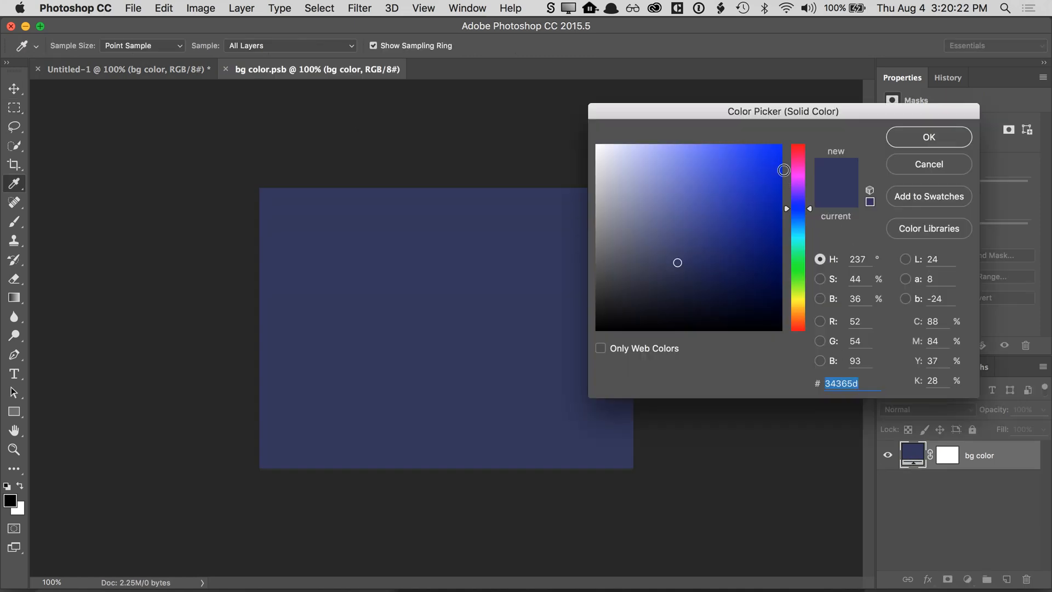
{"action": "left_click", "coordinate": [794, 233]}
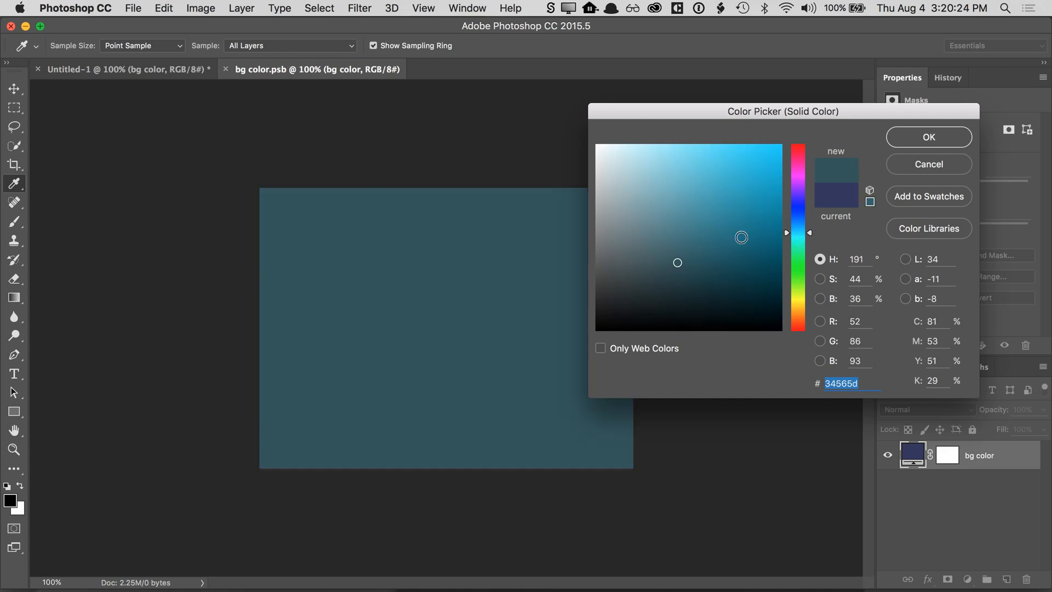
{"action": "left_click", "coordinate": [914, 144]}
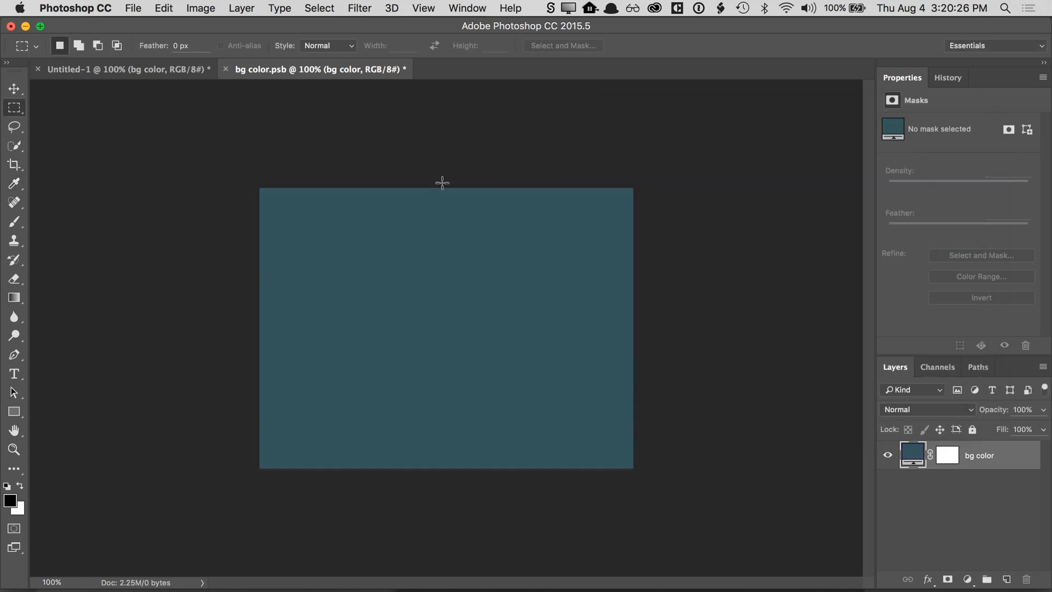
- Save the edited bg color.psb contents and switch back to the Untitled-1 document to check the background
{"action": "left_click", "coordinate": [133, 12]}
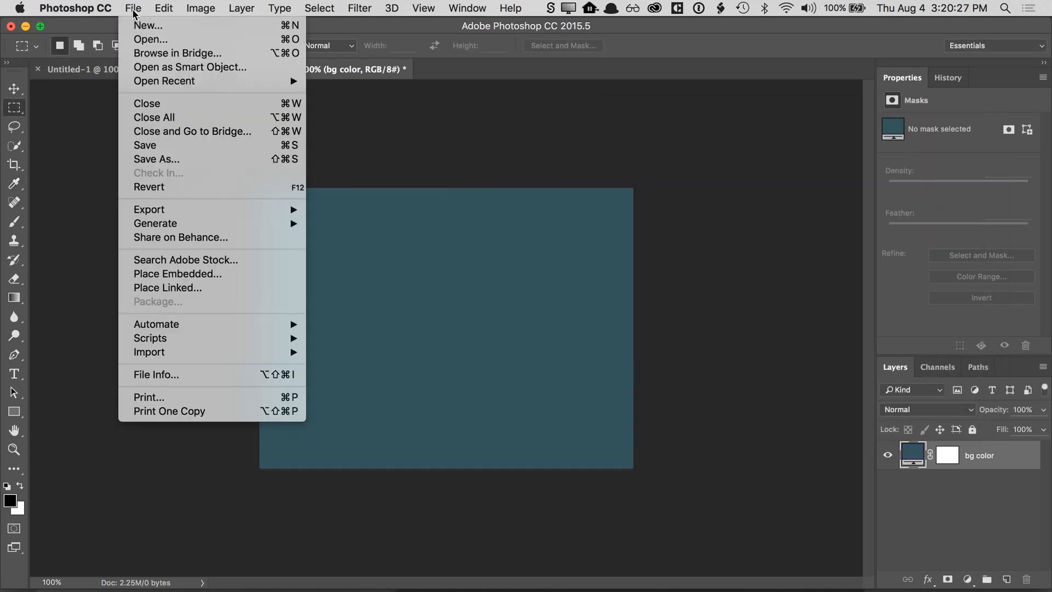
{"action": "left_click", "coordinate": [157, 146]}
{"action": "left_click", "coordinate": [174, 75]}
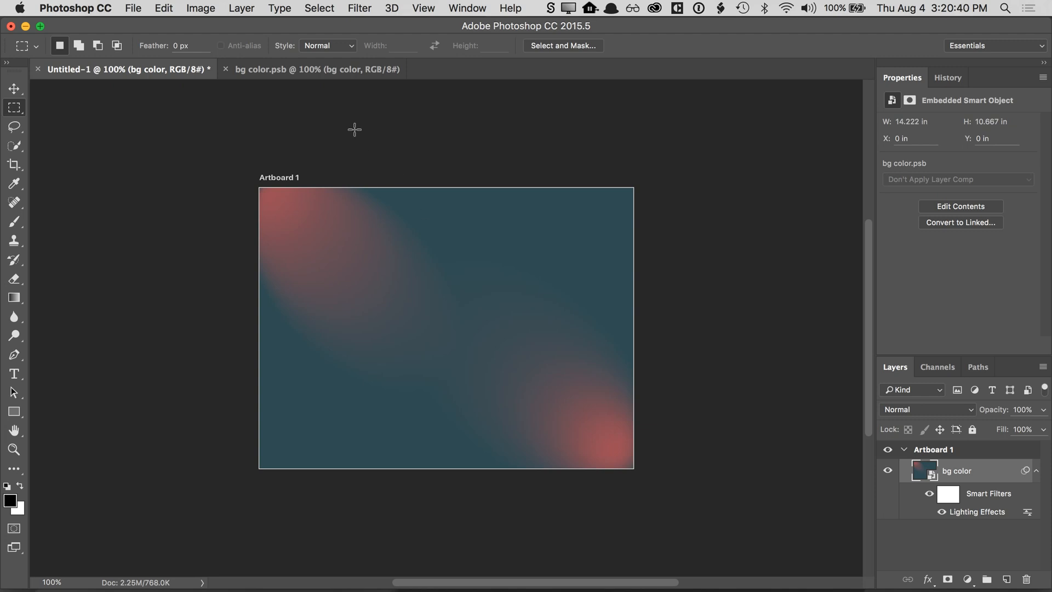
- Undo the teal fill change in bg color.psb, save it, and close the smart object document
{"action": "left_click", "coordinate": [320, 76]}
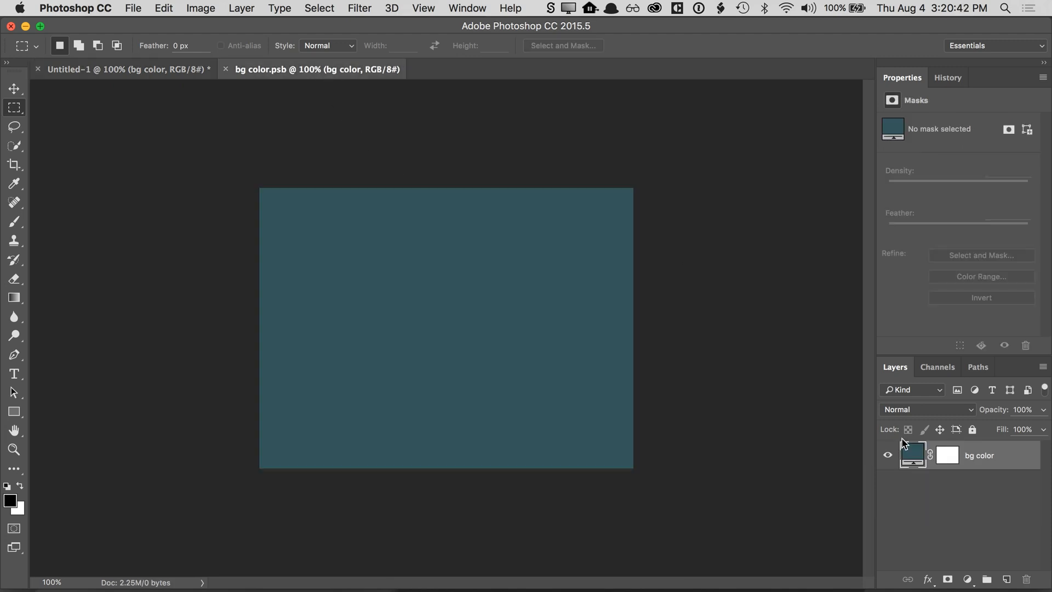
{"action": "left_click", "coordinate": [164, 8]}
{"action": "left_click", "coordinate": [171, 53]}
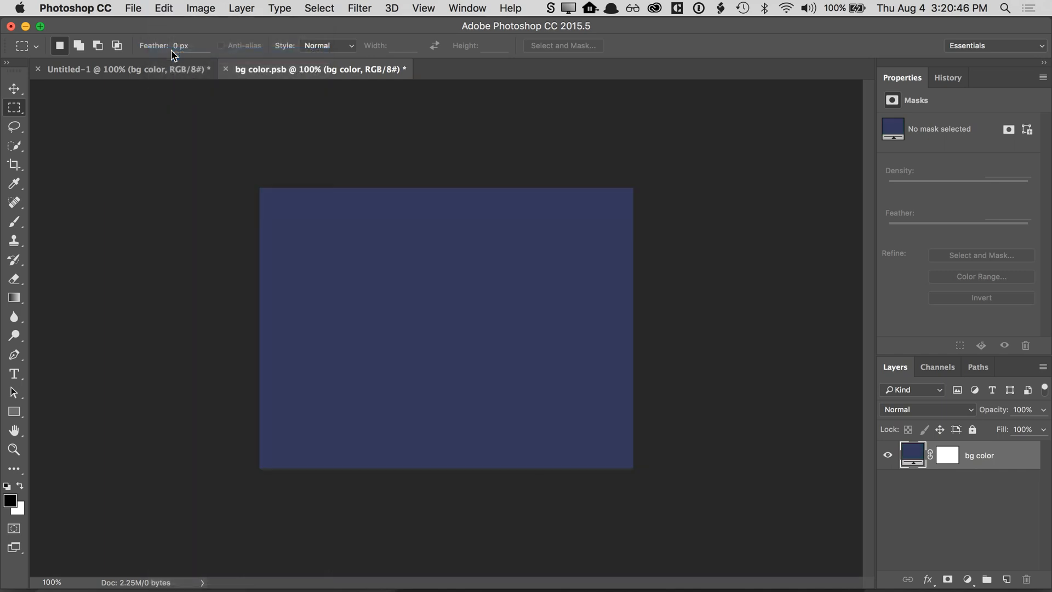
{"action": "left_click", "coordinate": [132, 10]}
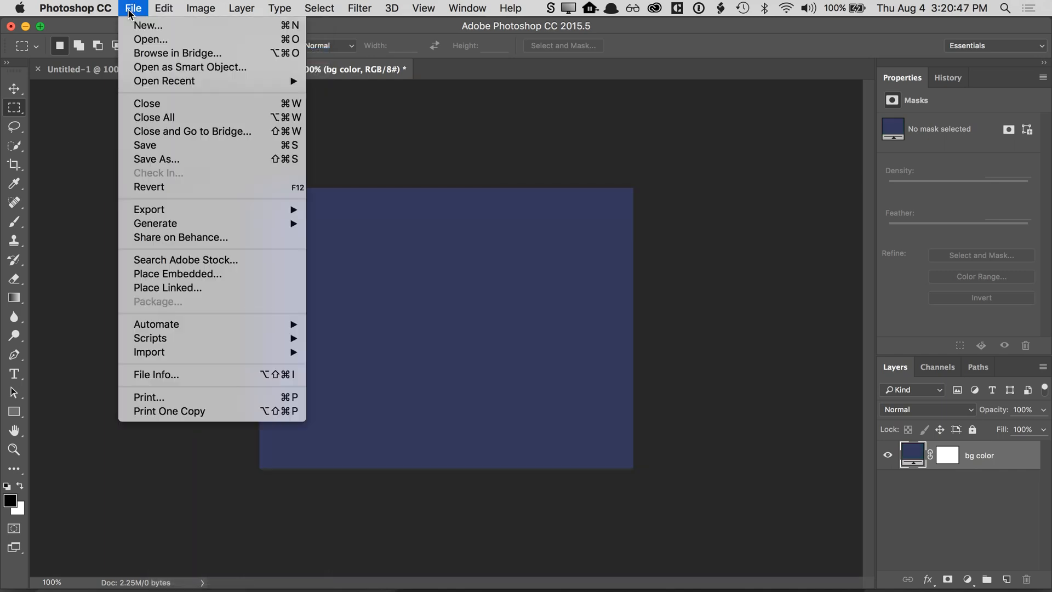
{"action": "left_click", "coordinate": [150, 146]}
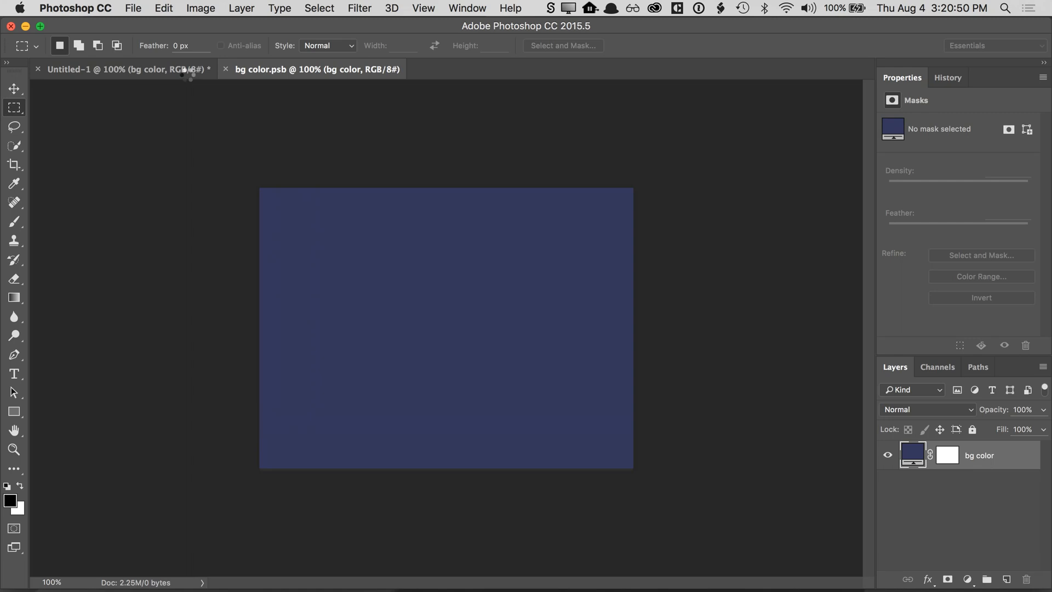
{"action": "left_click", "coordinate": [186, 75]}
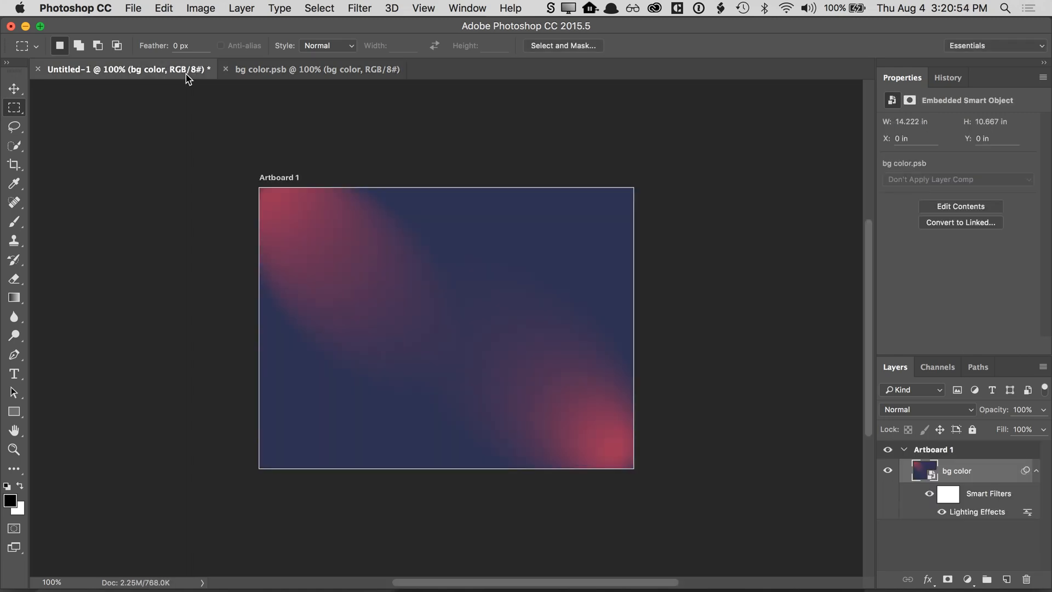
{"action": "left_click", "coordinate": [225, 67]}
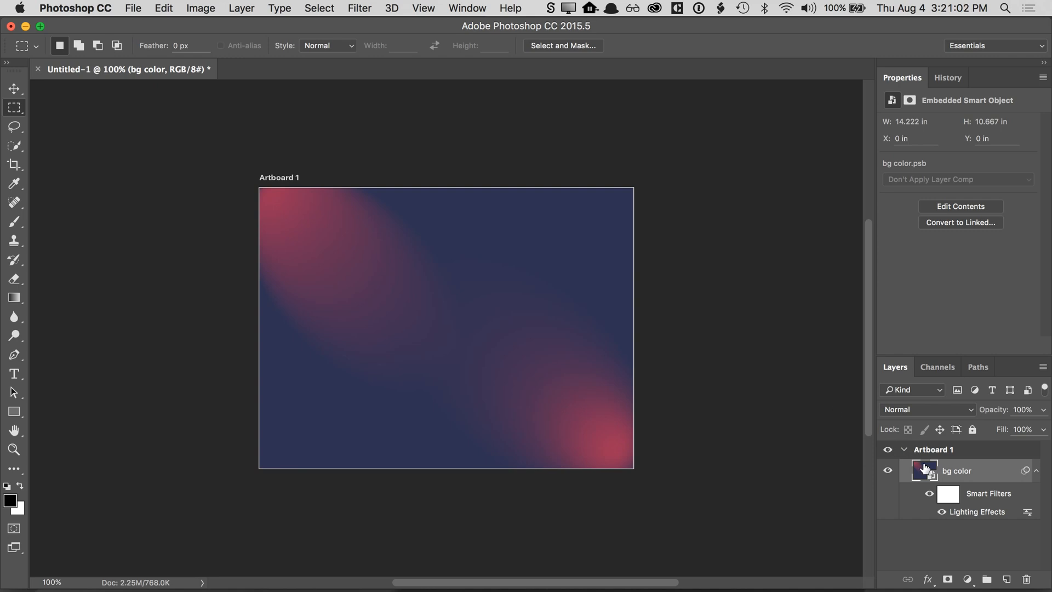
- Deselect all layers and open binary numbers.psd from the CreativeCompositingFiles folder on the Desktop
{"action": "left_click", "coordinate": [926, 540]}
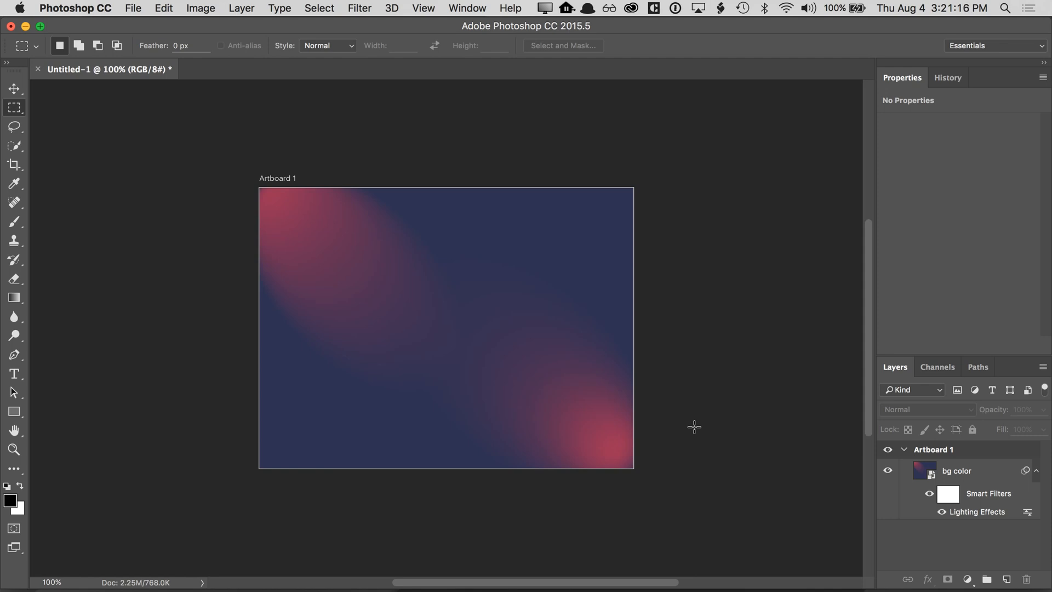
{"action": "left_click", "coordinate": [133, 7]}
{"action": "left_click", "coordinate": [147, 40]}
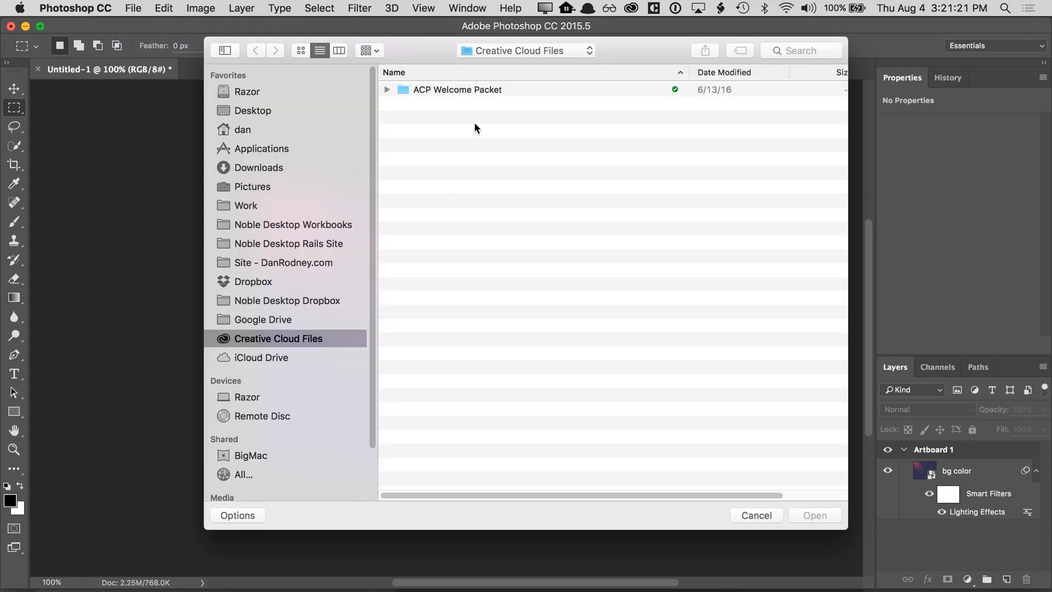
{"action": "left_click", "coordinate": [270, 128]}
{"action": "left_click", "coordinate": [313, 110]}
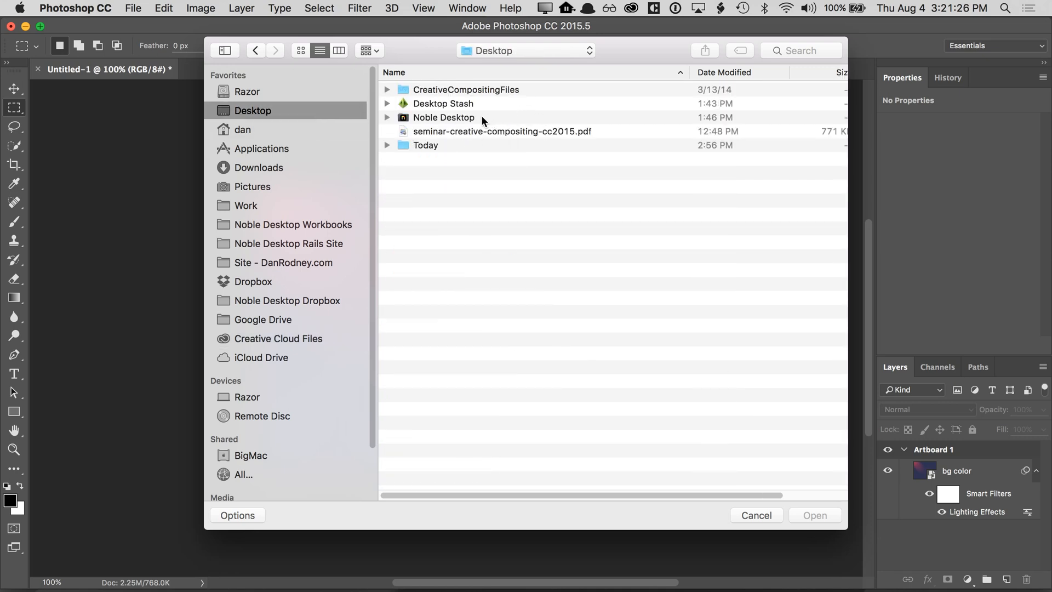
{"action": "double_click", "coordinate": [502, 87]}
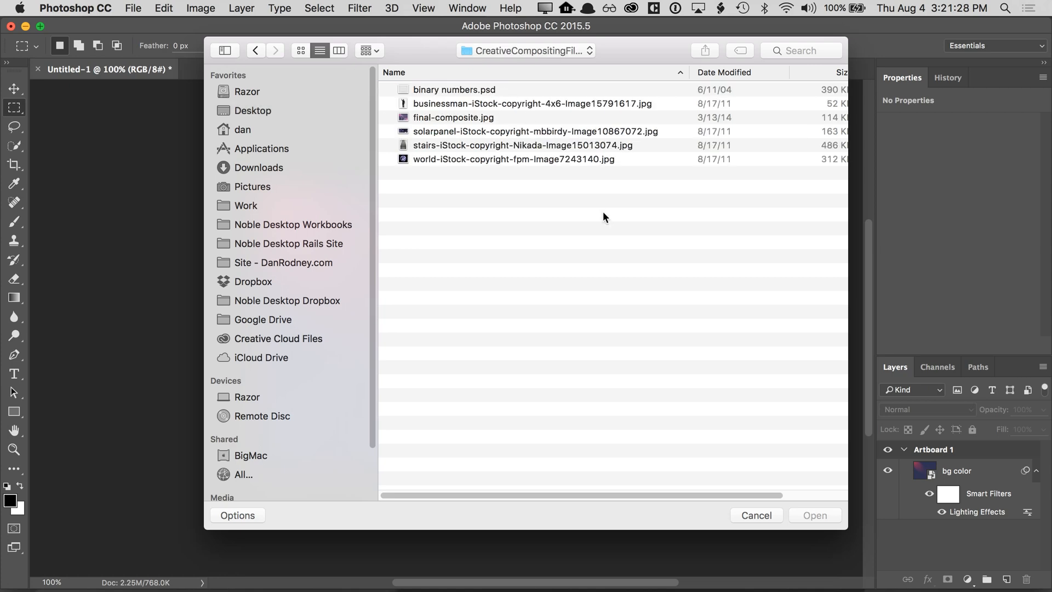
{"action": "double_click", "coordinate": [495, 89]}
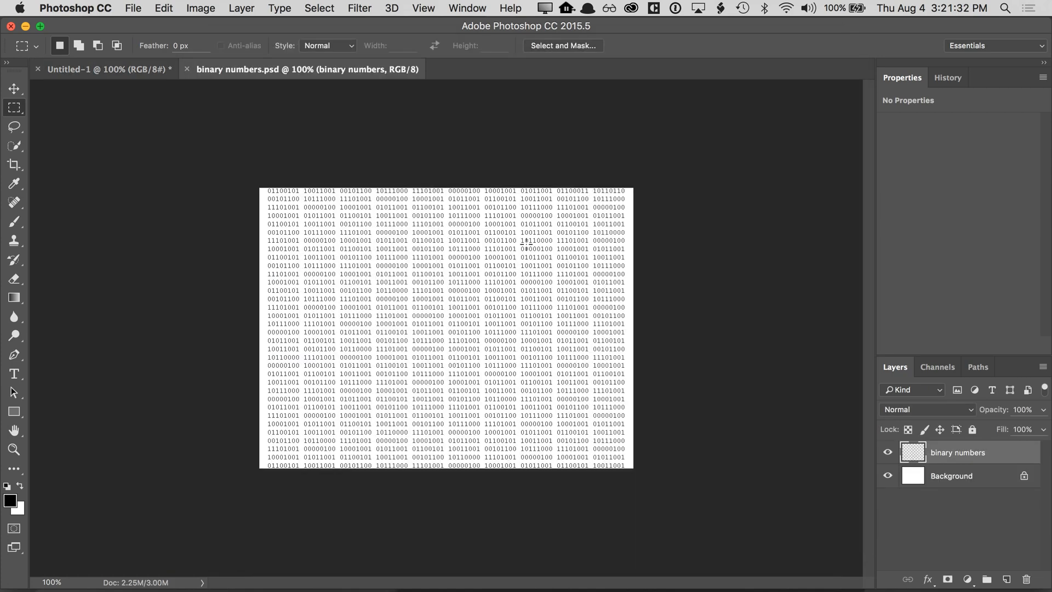
- Examine the binary numbers artwork up close, toggling the visibility of its Background and binary numbers layers
{"action": "left_click", "coordinate": [413, 312], "text": "super"}
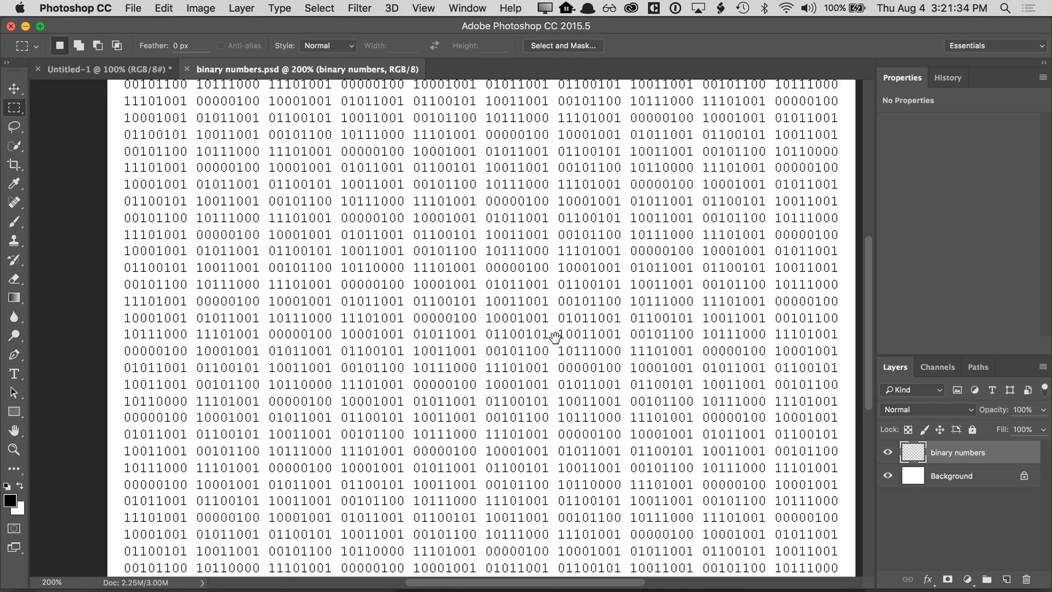
{"action": "left_click_drag", "start_coordinate": [554, 341], "coordinate": [516, 399]}
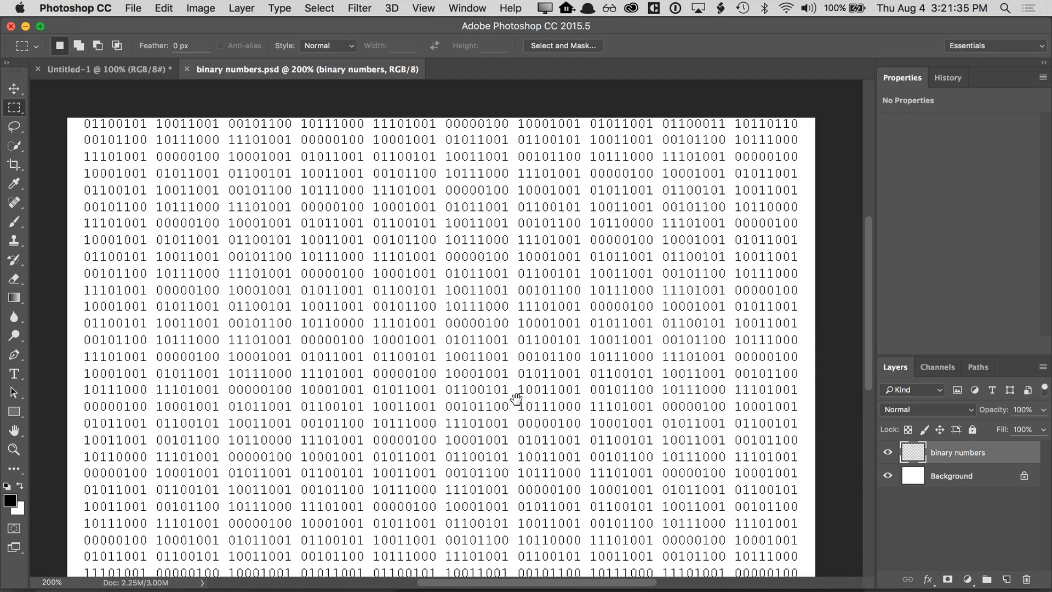
{"action": "left_click", "coordinate": [887, 475]}
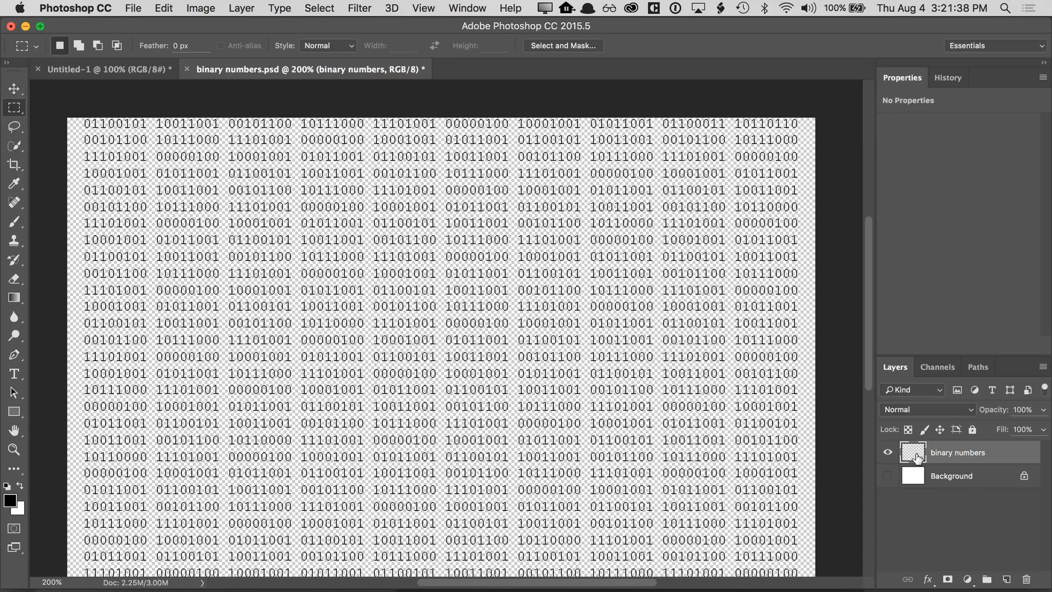
{"action": "left_click", "coordinate": [887, 452]}
{"action": "left_click", "coordinate": [887, 453]}
{"action": "left_click", "coordinate": [887, 476]}
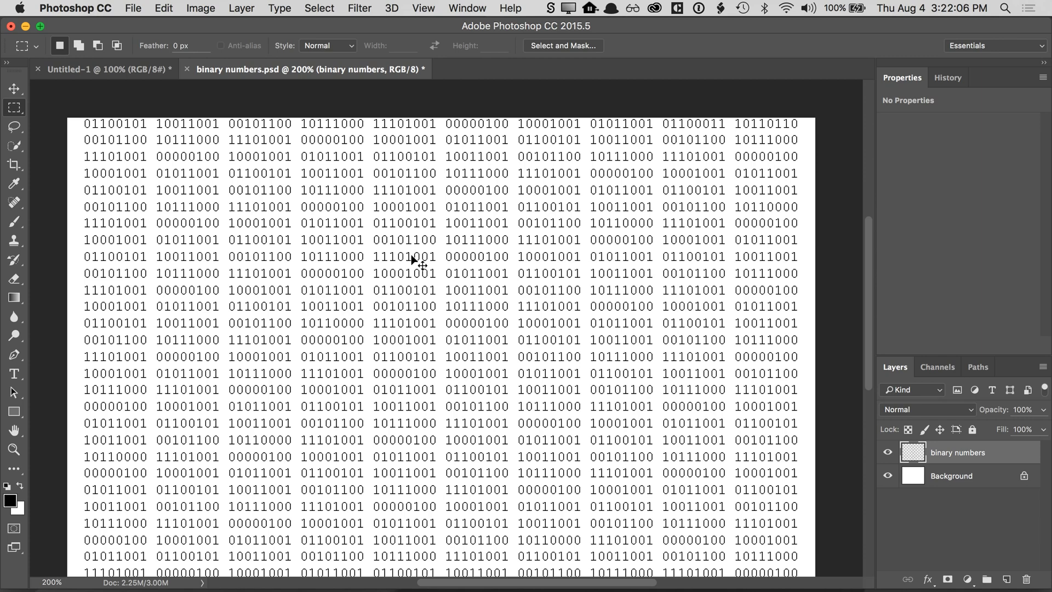
- Inspect the binary numbers artwork at 300, 100 and 200 percent magnification
{"action": "key", "text": "super+equal"}
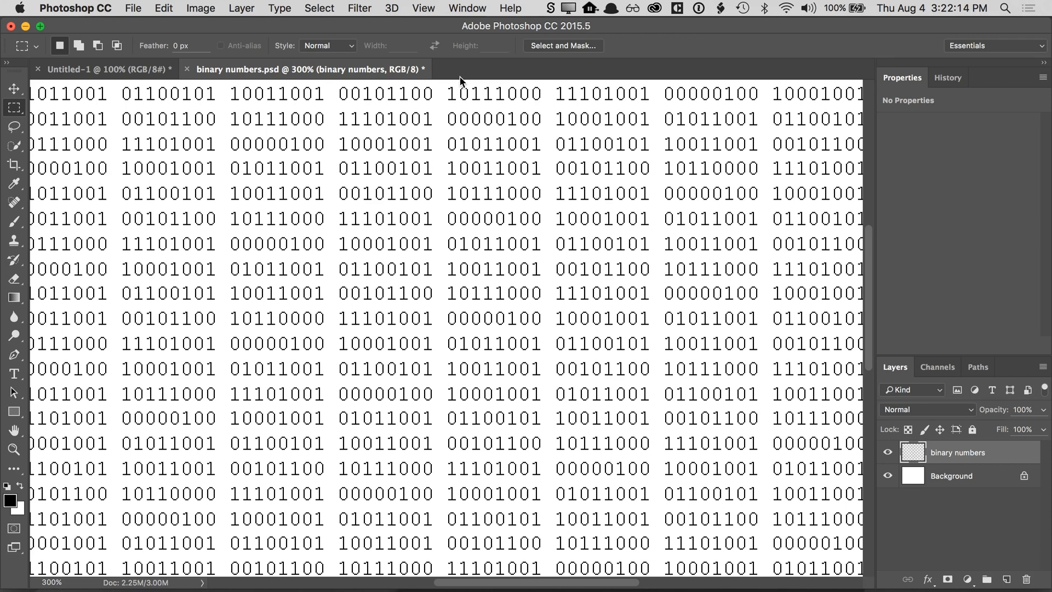
{"action": "left_click", "coordinate": [424, 9]}
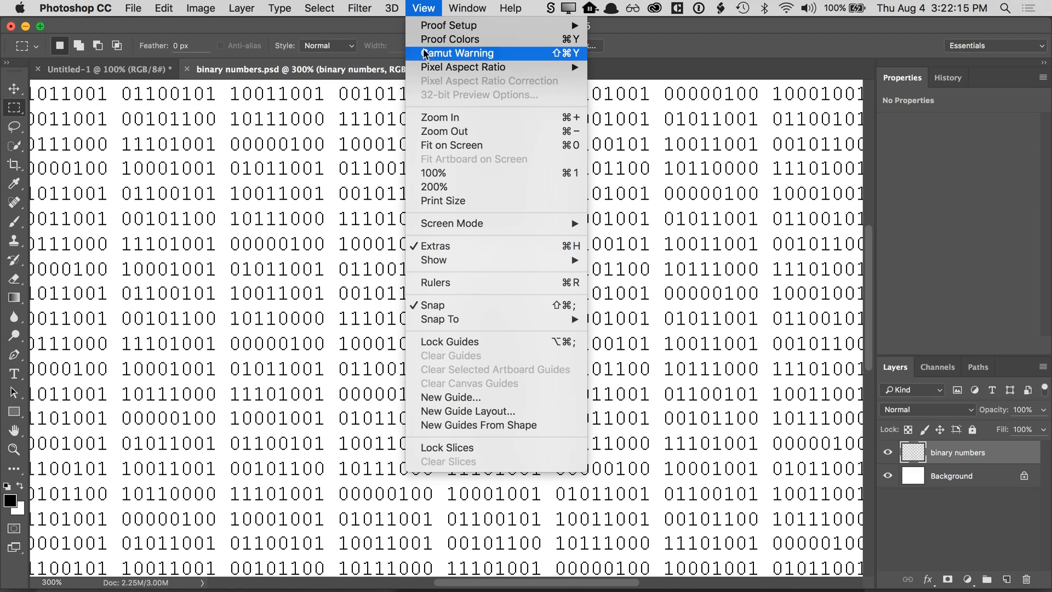
{"action": "left_click", "coordinate": [442, 174]}
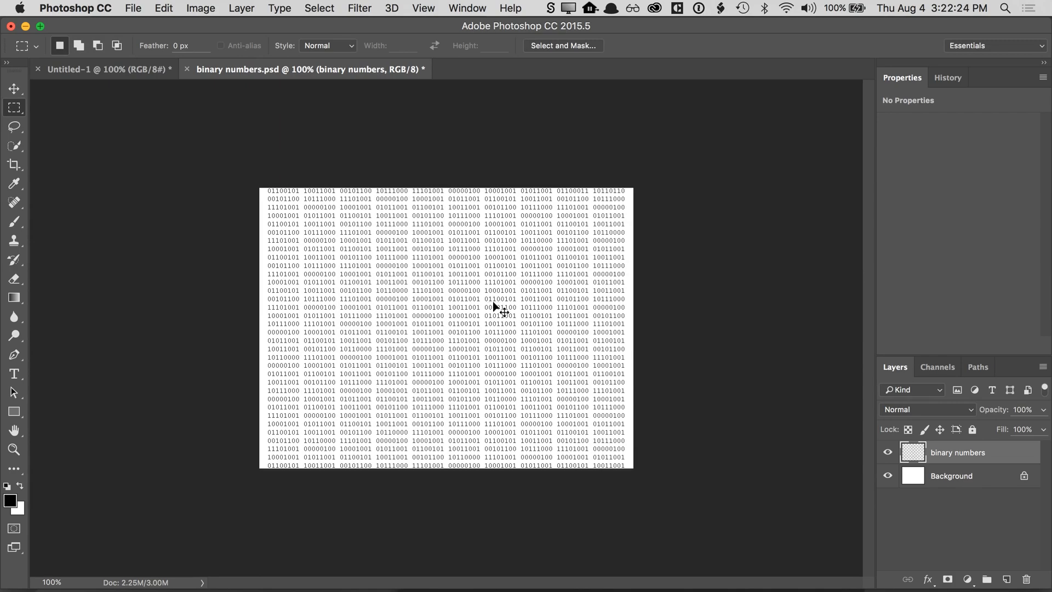
{"action": "key", "text": "super+equal"}
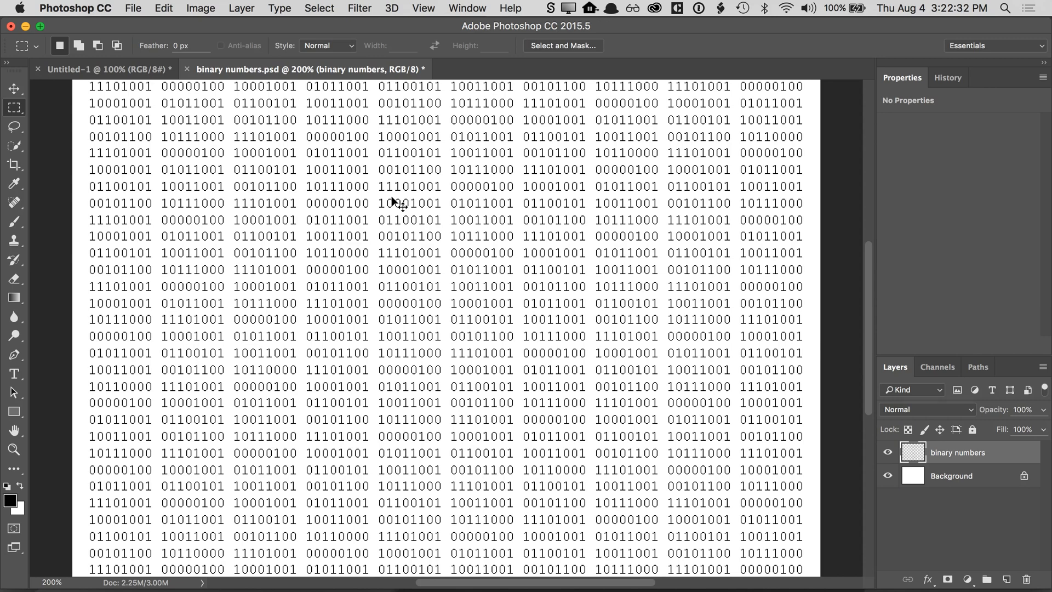
{"action": "key", "text": "super+minus"}
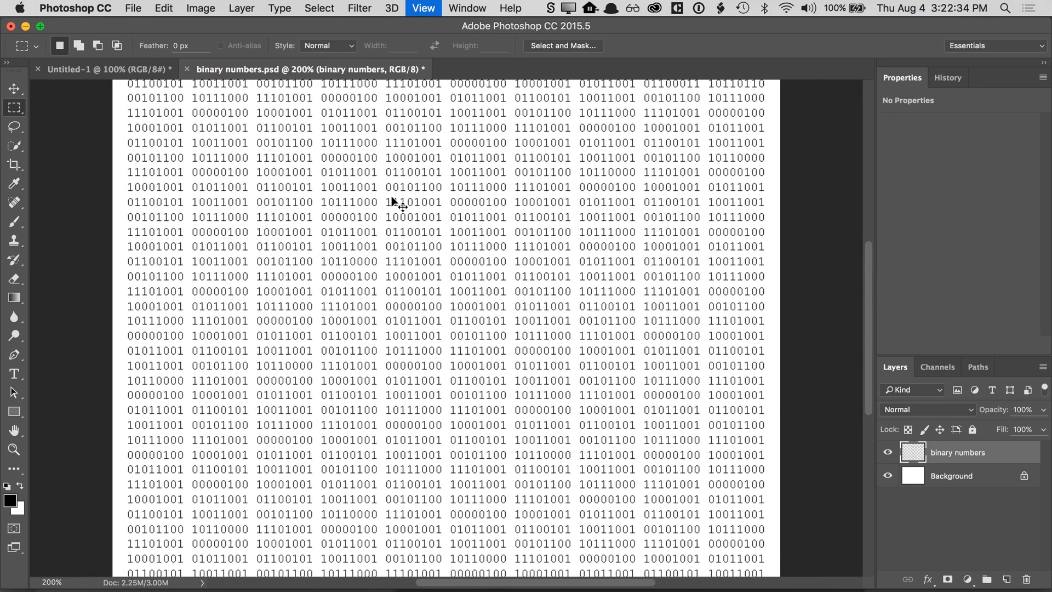
- Activate the Move tool in the Untitled-1 document and arrange the two open documents side by side in a 2-up vertical layout
{"action": "left_click", "coordinate": [134, 70]}
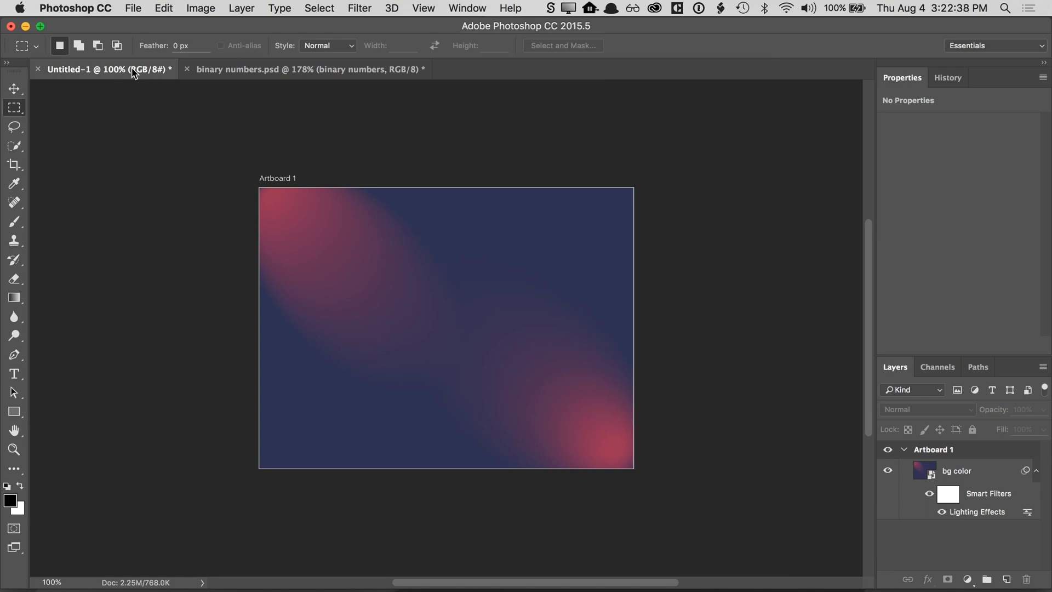
{"action": "left_click", "coordinate": [209, 70]}
{"action": "left_click", "coordinate": [154, 77]}
{"action": "left_click", "coordinate": [20, 94]}
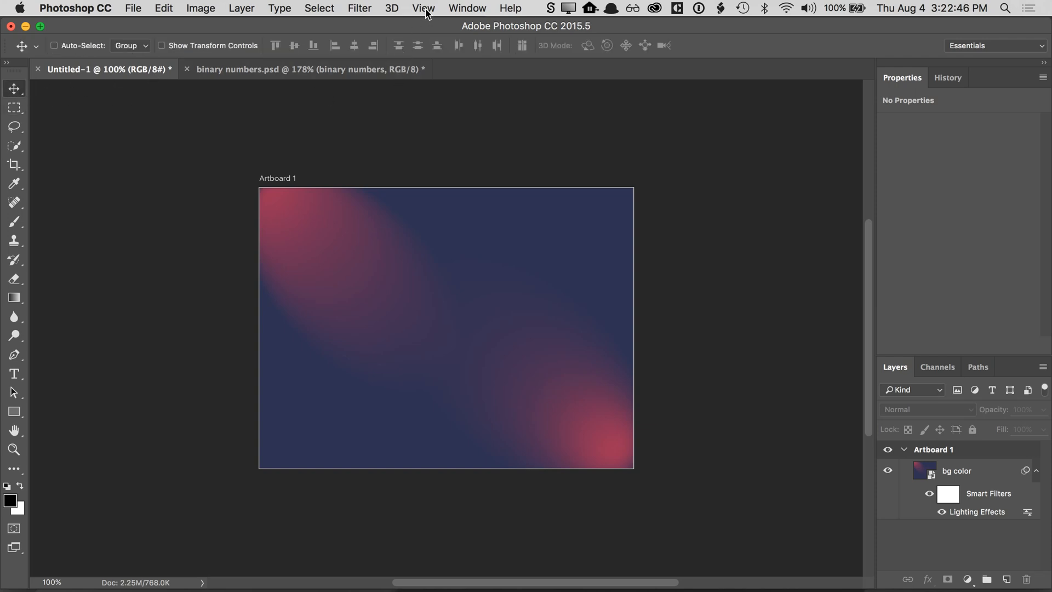
{"action": "left_click", "coordinate": [467, 9]}
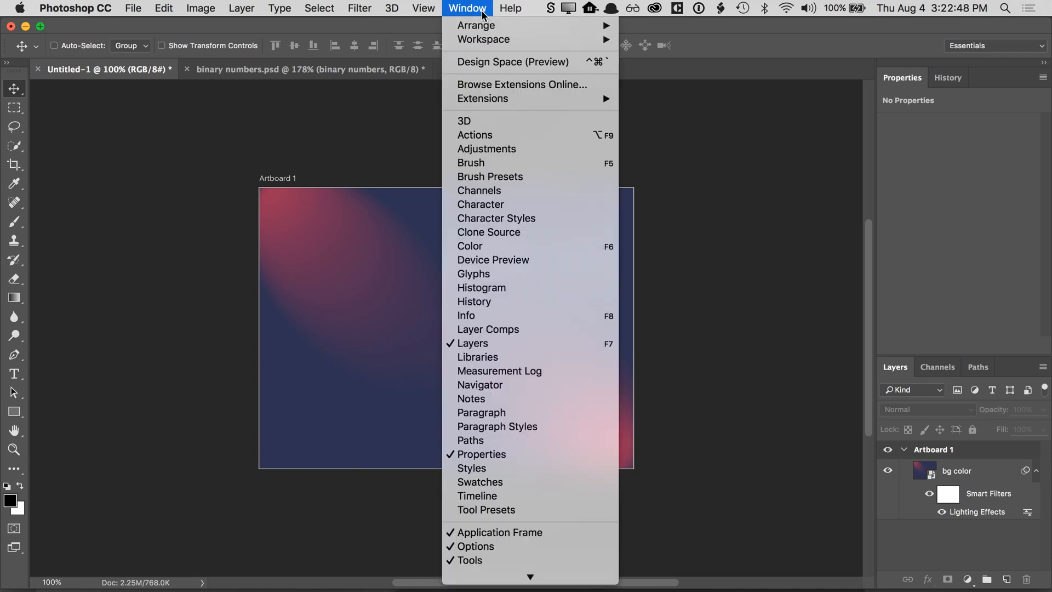
{"action": "mouse_move", "coordinate": [486, 27]}
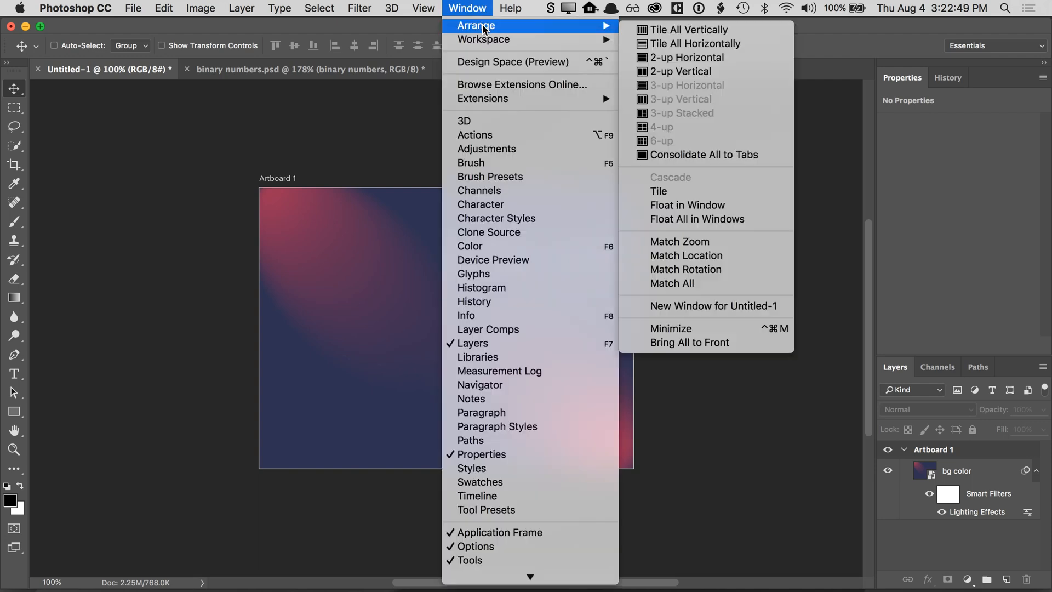
{"action": "left_click", "coordinate": [670, 75]}
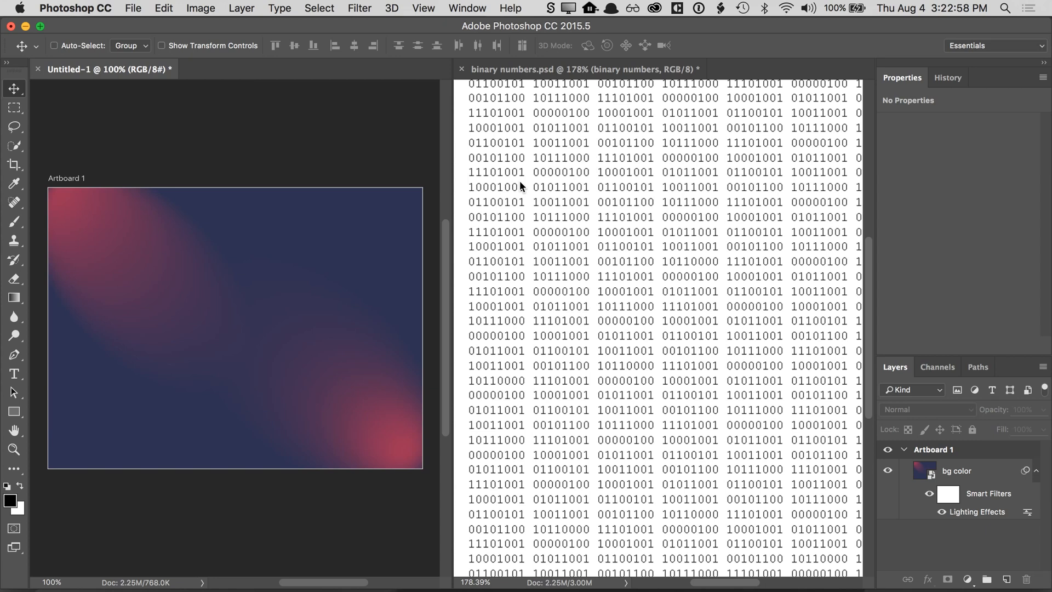
- Try copying the binary numbers layer freehand from binary numbers.psd onto Artboard 1, shift it toward the artboard's upper-left corner, and delete the copy
{"action": "left_click", "coordinate": [520, 181]}
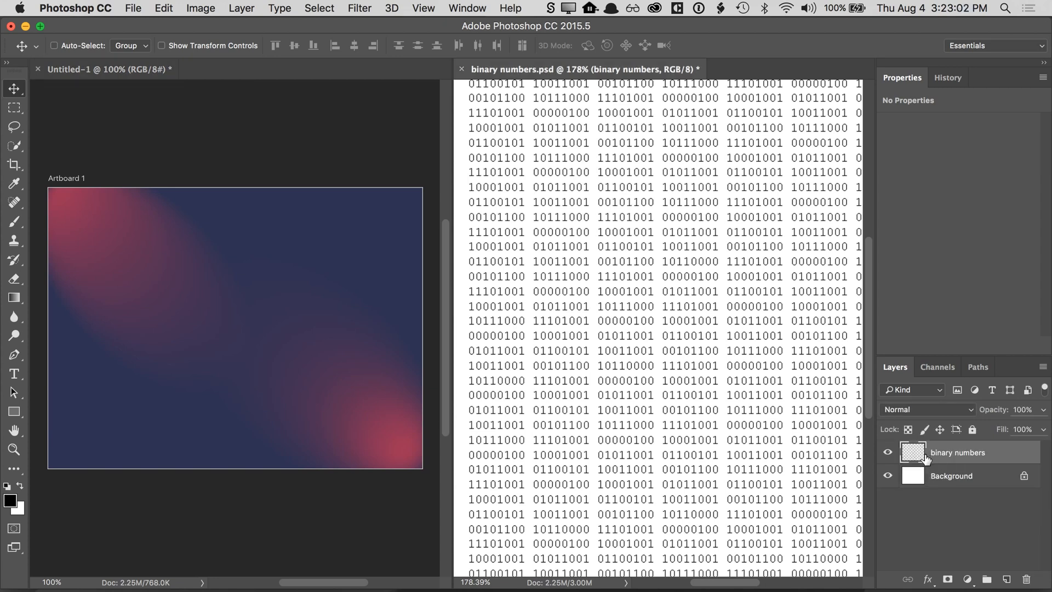
{"action": "left_click", "coordinate": [208, 150]}
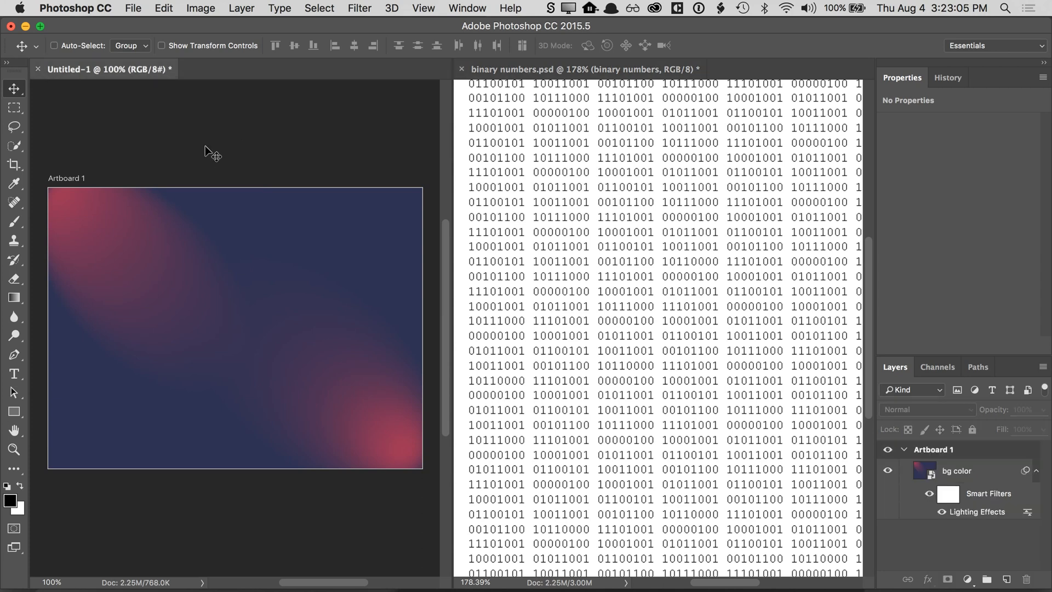
{"action": "left_click", "coordinate": [698, 185]}
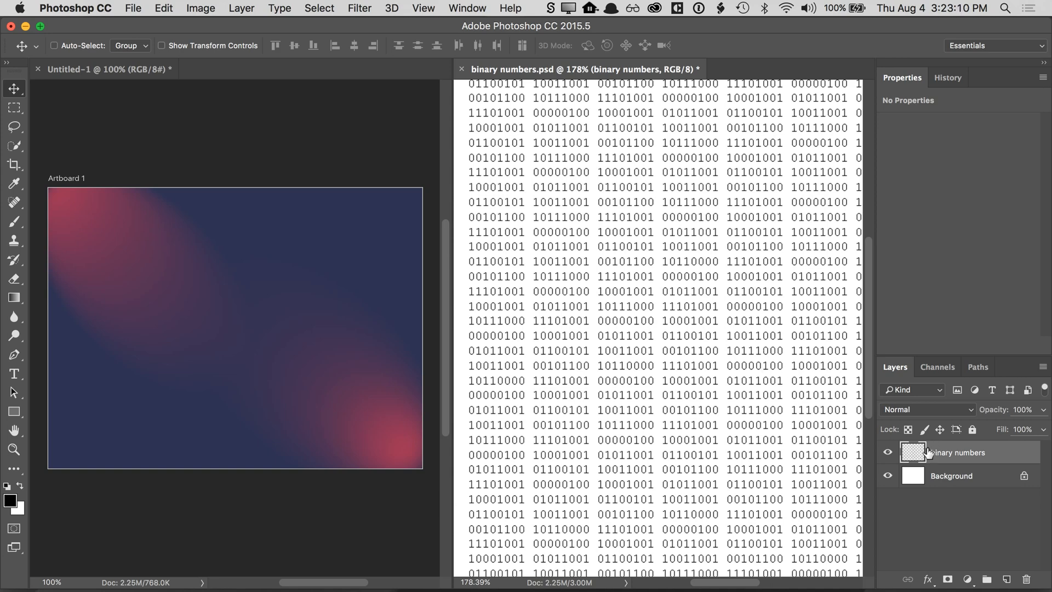
{"action": "left_click_drag", "start_coordinate": [648, 308], "coordinate": [202, 307]}
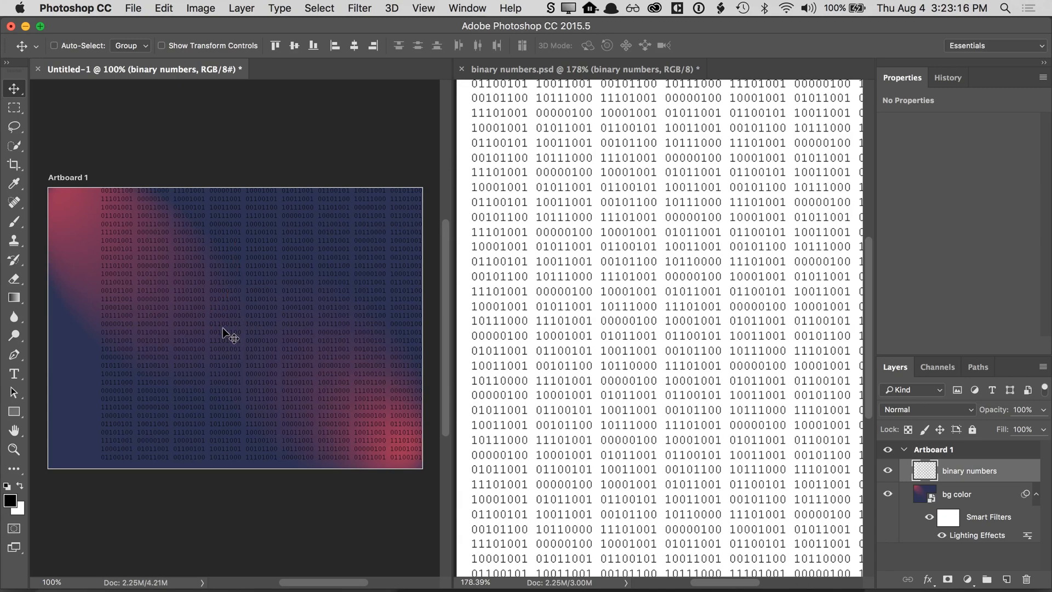
{"action": "left_click_drag", "start_coordinate": [171, 310], "coordinate": [133, 314]}
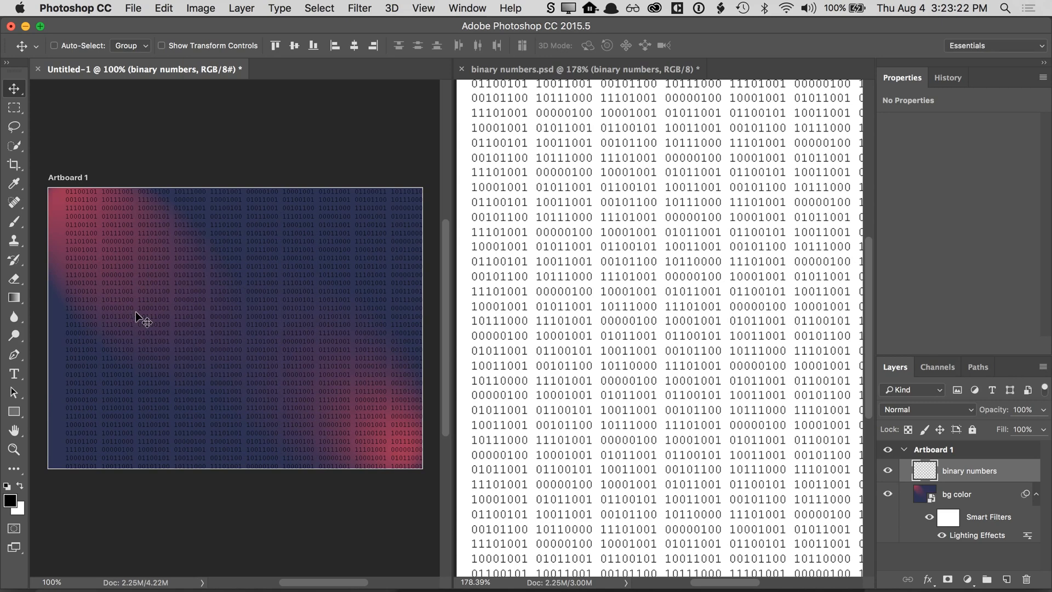
{"action": "key", "text": "BackSpace"}
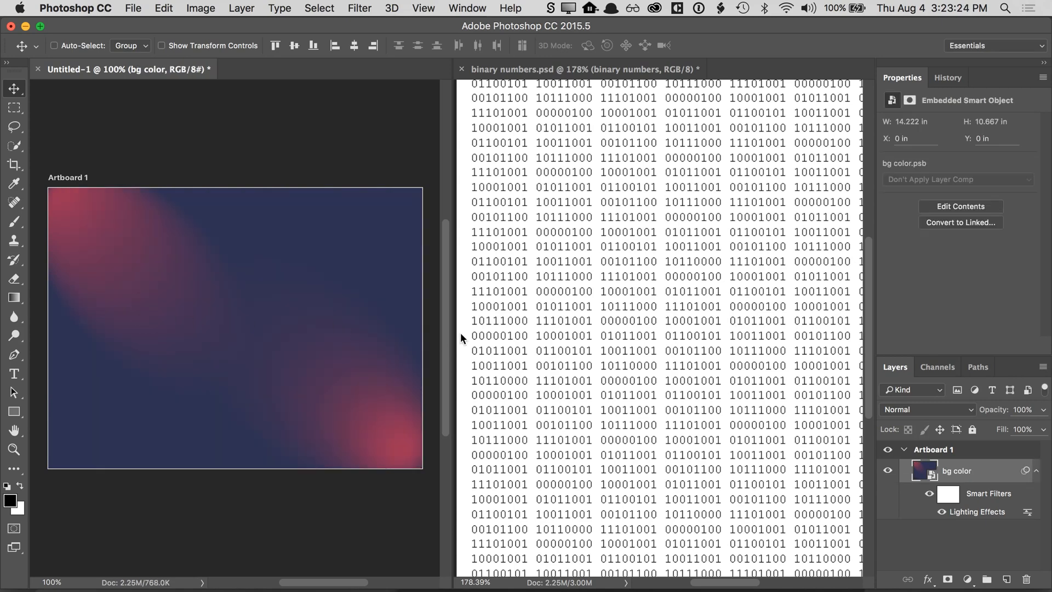
- Drop another copy of the binary numbers layer off-centre toward the artboard's lower-right corner and undo it
{"action": "left_click", "coordinate": [462, 333]}
{"action": "left_click_drag", "start_coordinate": [556, 350], "coordinate": [340, 406]}
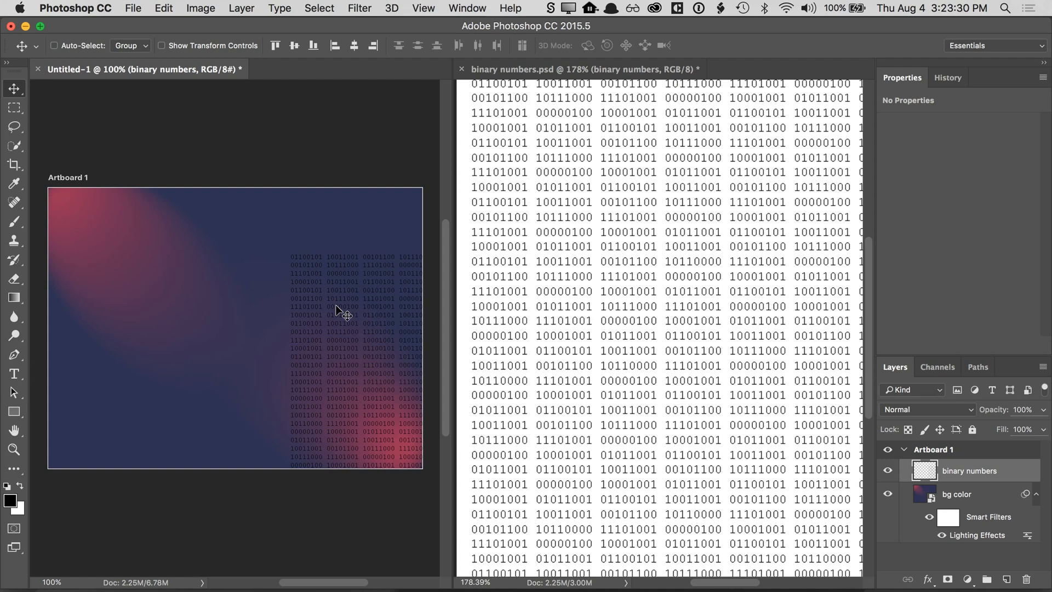
{"action": "key", "text": "super+z"}
- Place a centred copy of the binary numbers layer on Artboard 1 and delete it
{"action": "left_click", "coordinate": [597, 324]}
{"action": "left_click_drag", "start_coordinate": [597, 324], "coordinate": [236, 319]}
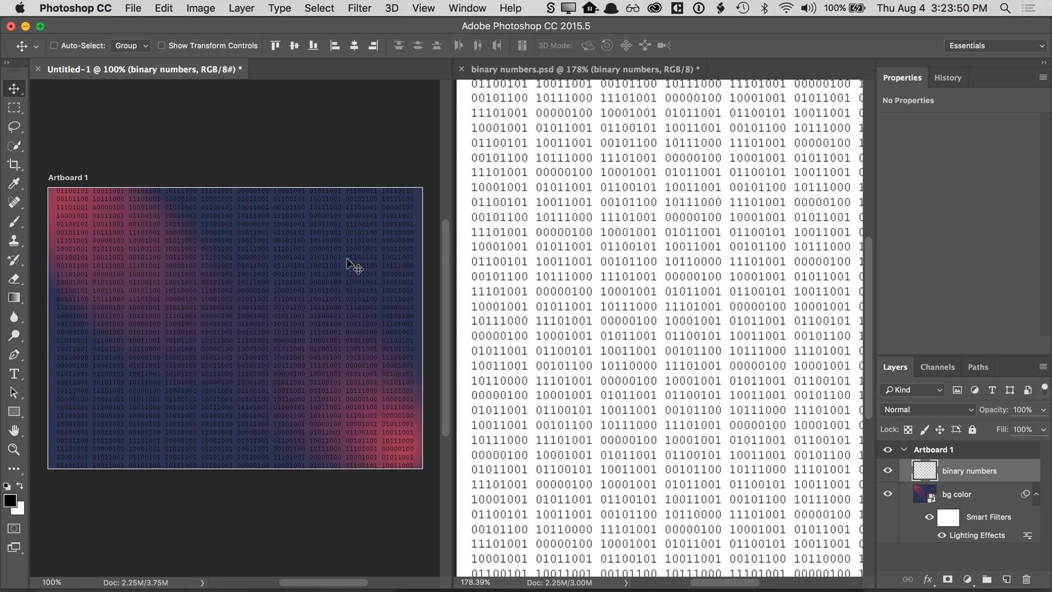
{"action": "left_click", "coordinate": [478, 70]}
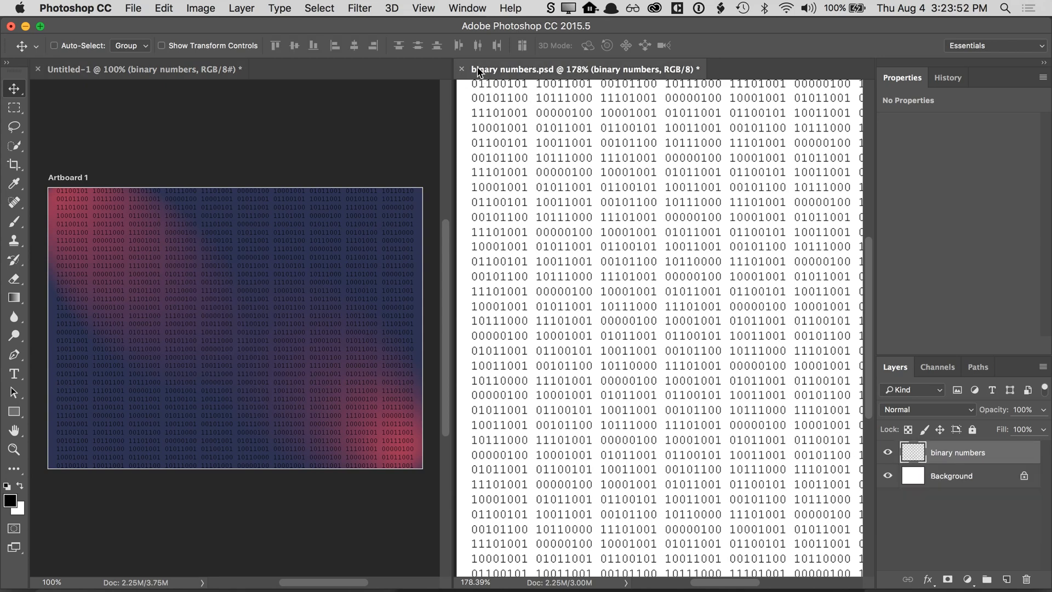
{"action": "left_click", "coordinate": [383, 193]}
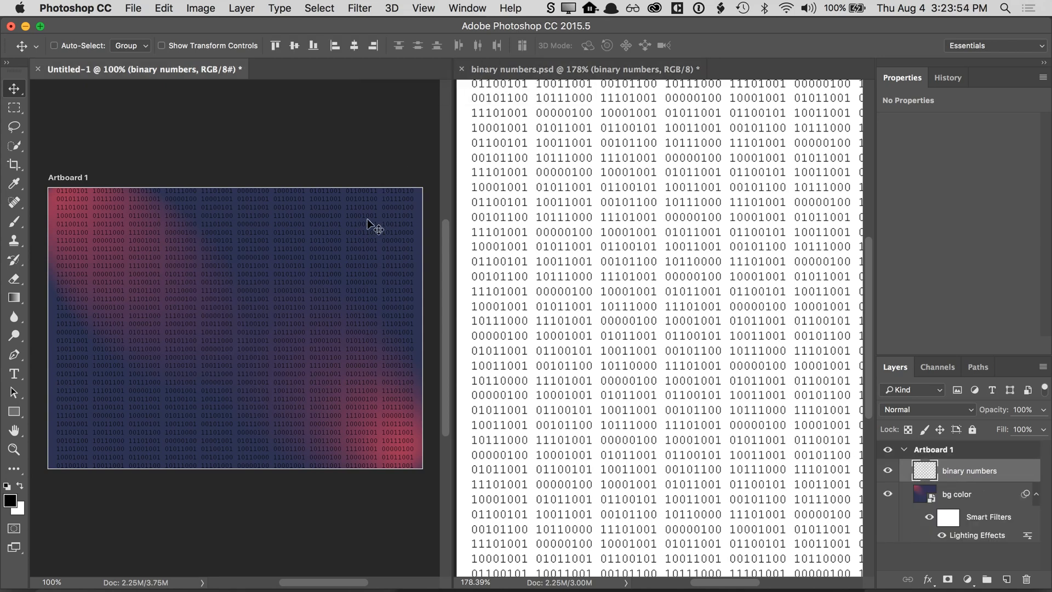
{"action": "key", "text": "Delete"}
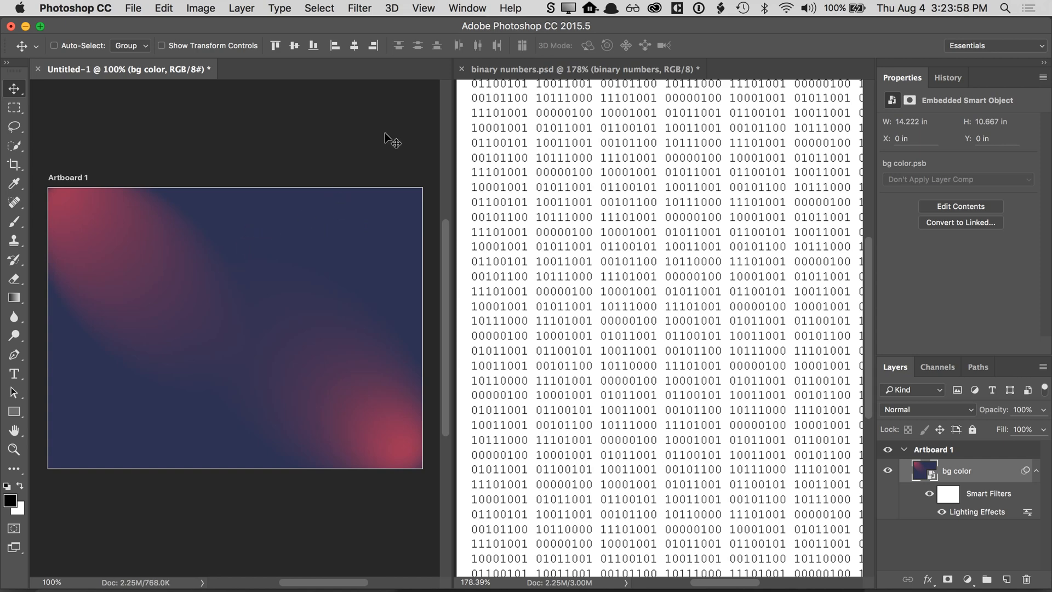
- Consolidate all open documents to tabs and fit the Untitled-1 artboard to the window
{"action": "left_click", "coordinate": [465, 9]}
{"action": "mouse_move", "coordinate": [463, 25]}
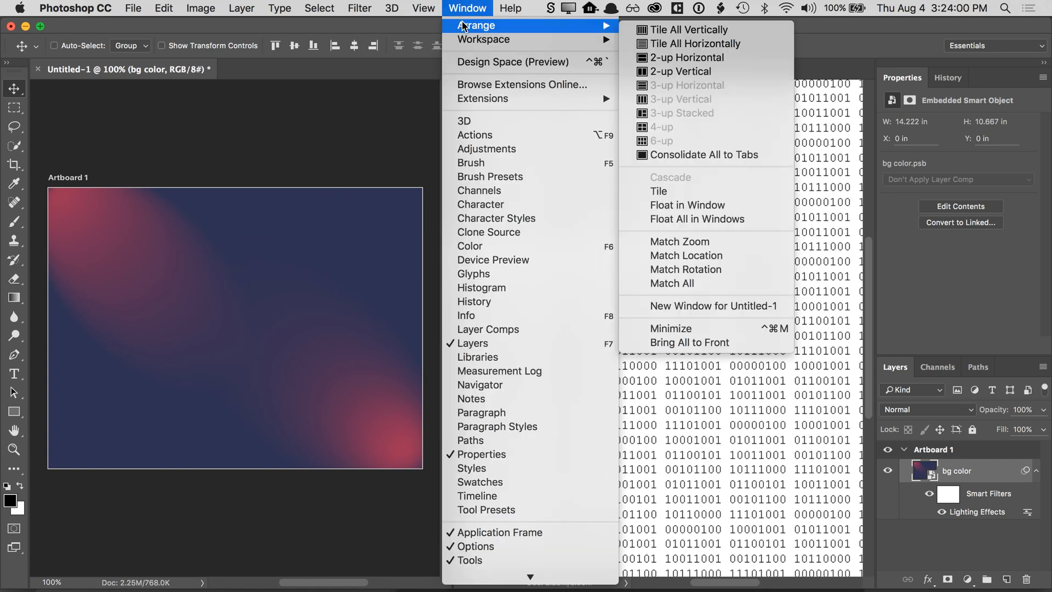
{"action": "left_click", "coordinate": [668, 159]}
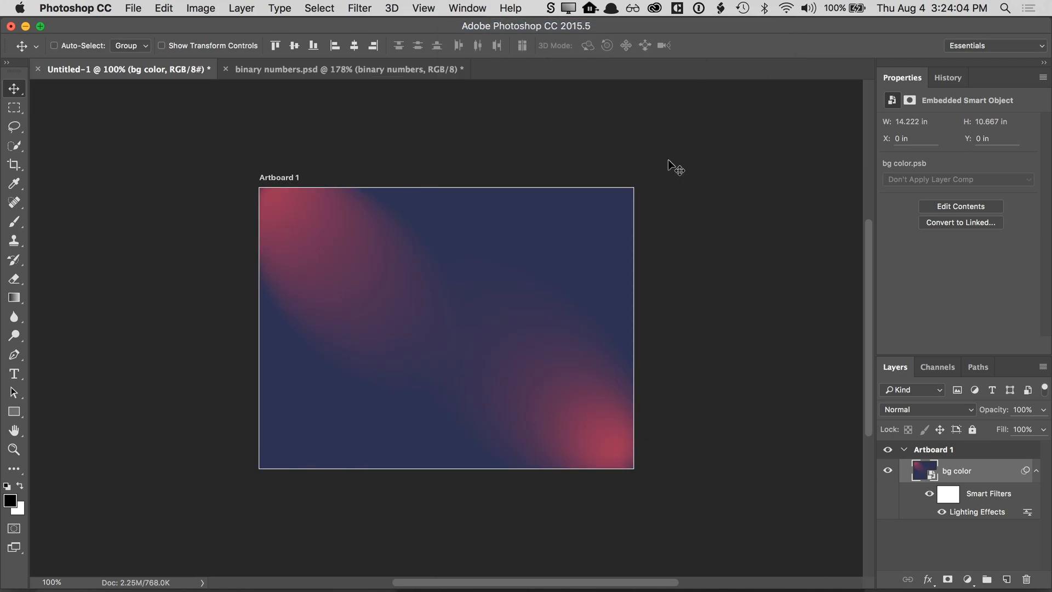
{"action": "left_click", "coordinate": [338, 73]}
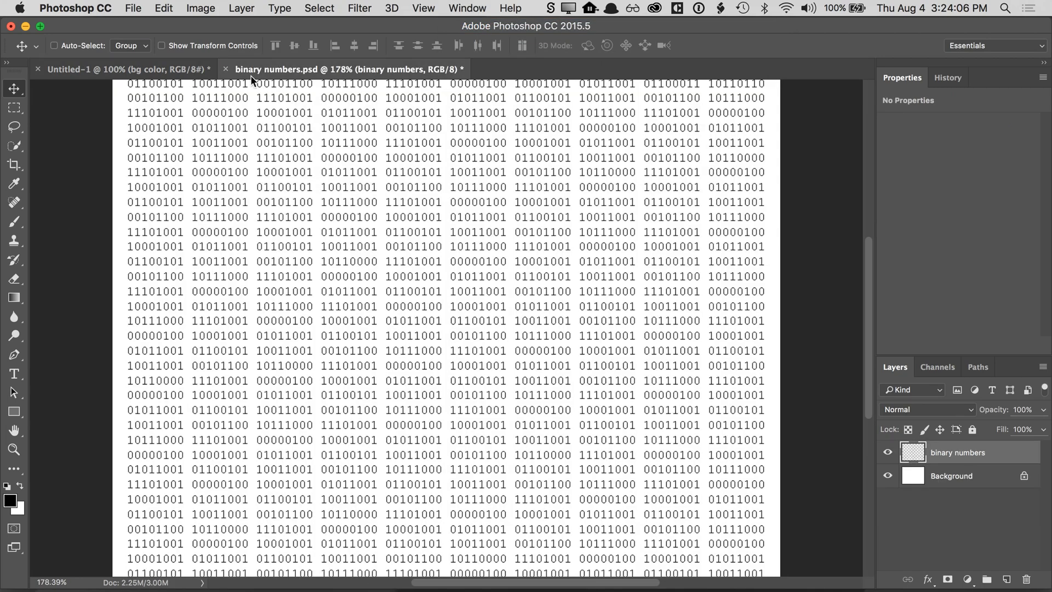
{"action": "left_click", "coordinate": [172, 71]}
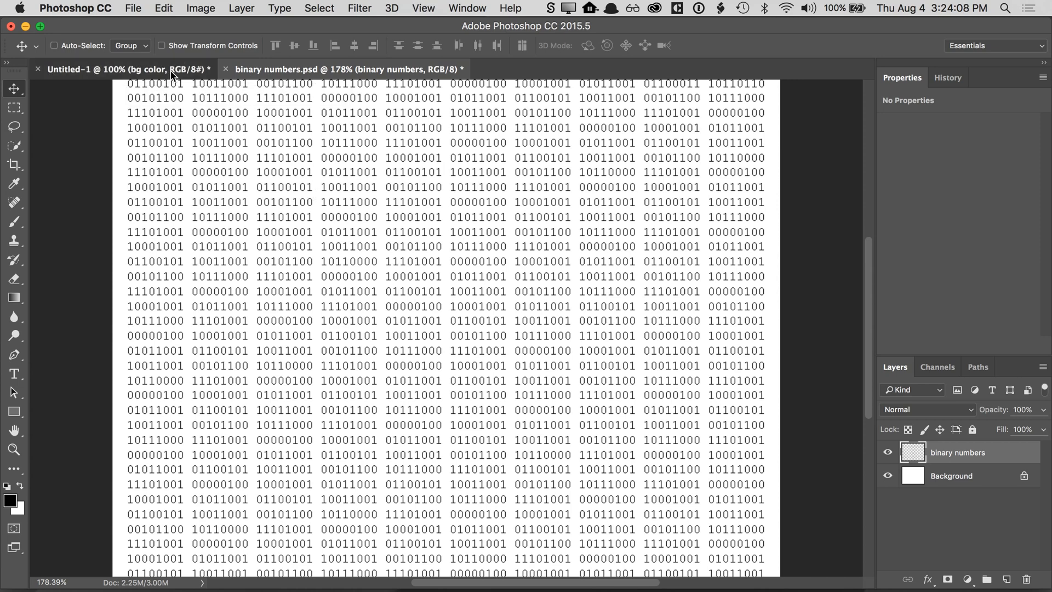
{"action": "key", "text": "super+0"}
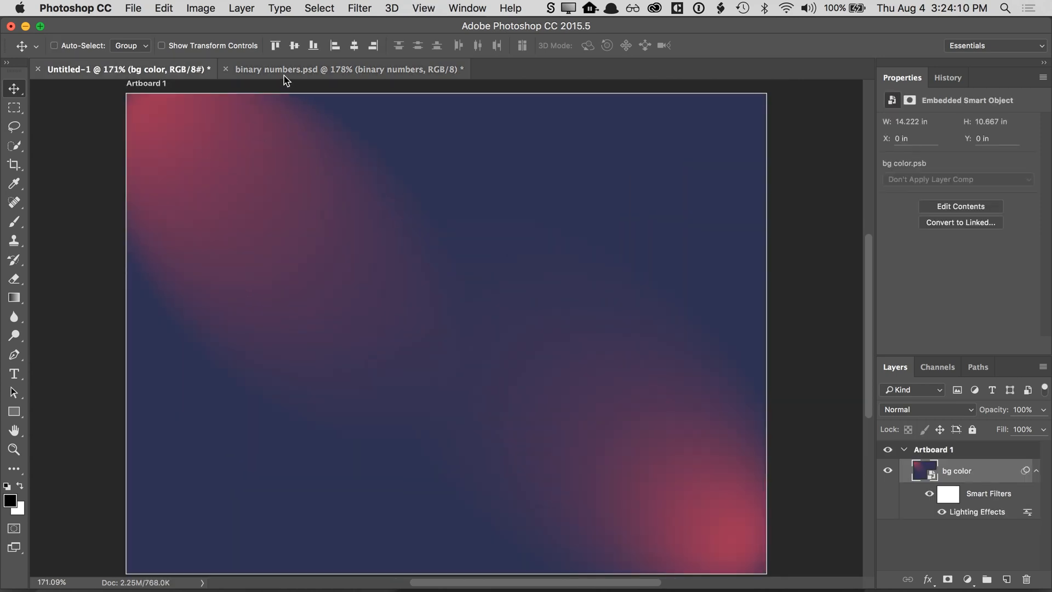
- Try transferring the binary numbers layer between the tabbed documents onto the centre of Artboard 1, and delete the copy
{"action": "left_click", "coordinate": [286, 77]}
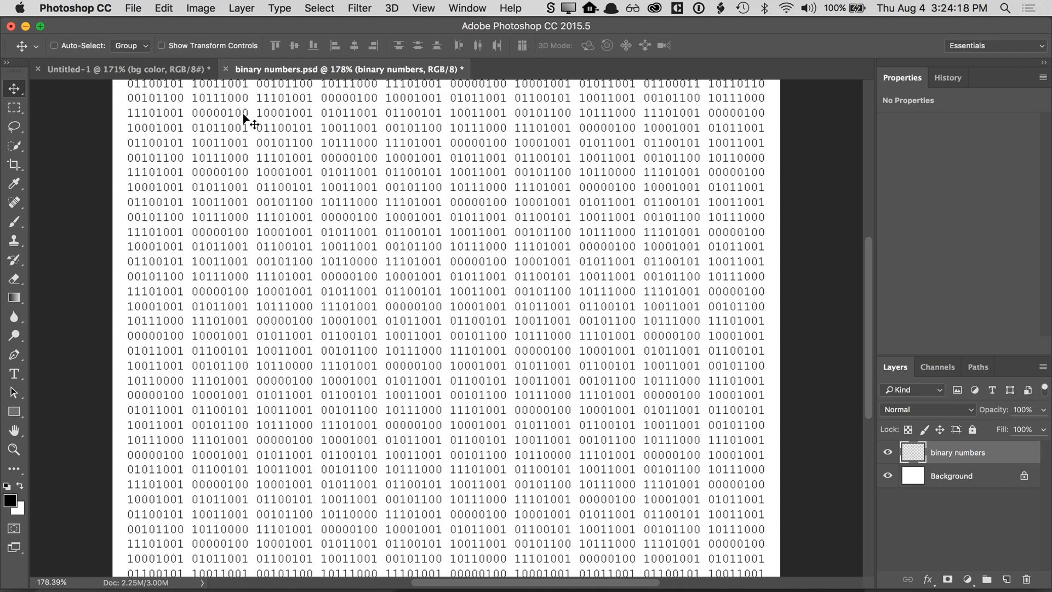
{"action": "left_click_drag", "start_coordinate": [253, 115], "coordinate": [182, 74]}
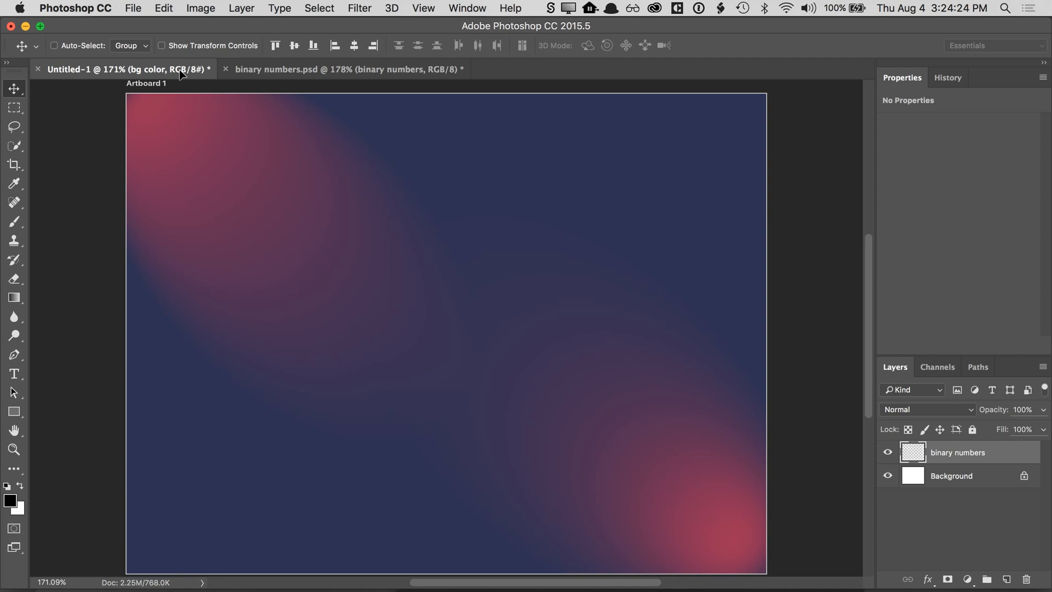
{"action": "left_click_drag", "start_coordinate": [180, 71], "coordinate": [240, 199]}
{"action": "left_click_drag", "start_coordinate": [378, 331], "coordinate": [422, 318]}
{"action": "left_click_drag", "start_coordinate": [413, 317], "coordinate": [412, 318]}
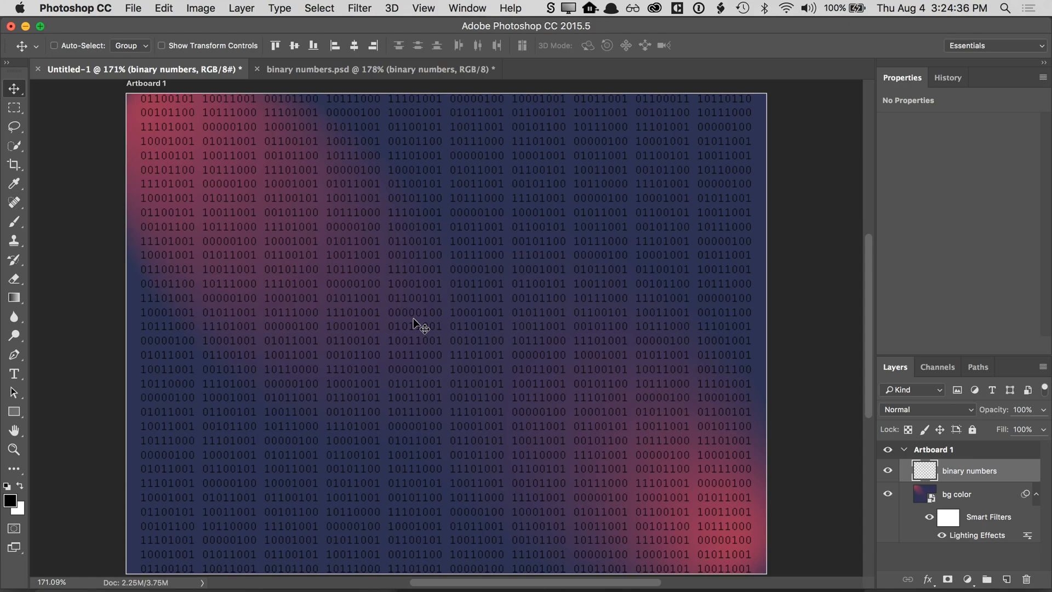
{"action": "key", "text": "Delete"}
- Copy the binary numbers layer centred onto Artboard 1 in Untitled-1 and close binary numbers.psd without saving its changes
{"action": "left_click", "coordinate": [350, 69]}
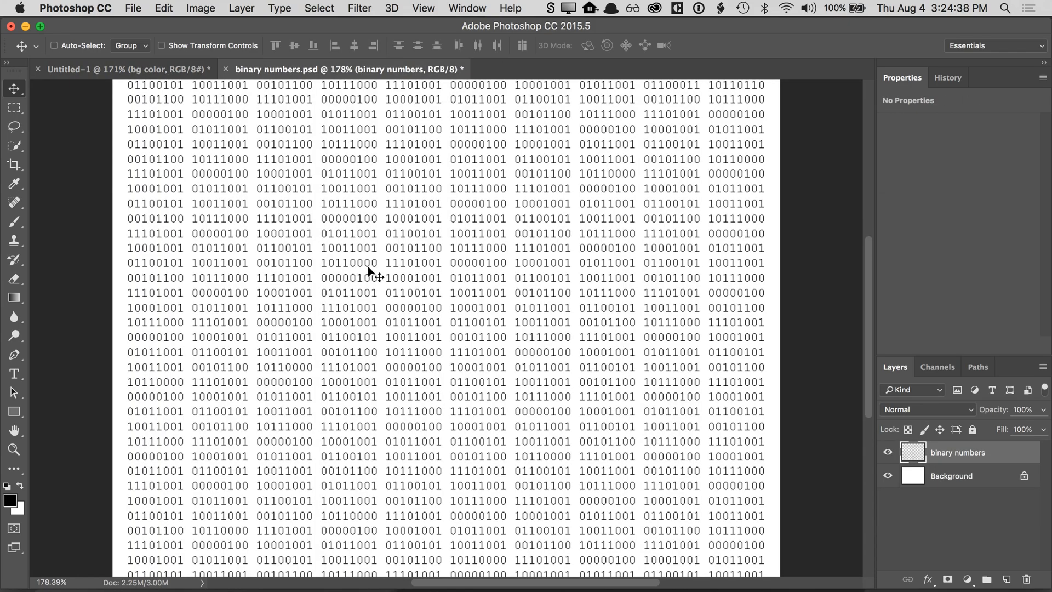
{"action": "left_click_drag", "start_coordinate": [367, 265], "coordinate": [308, 222]}
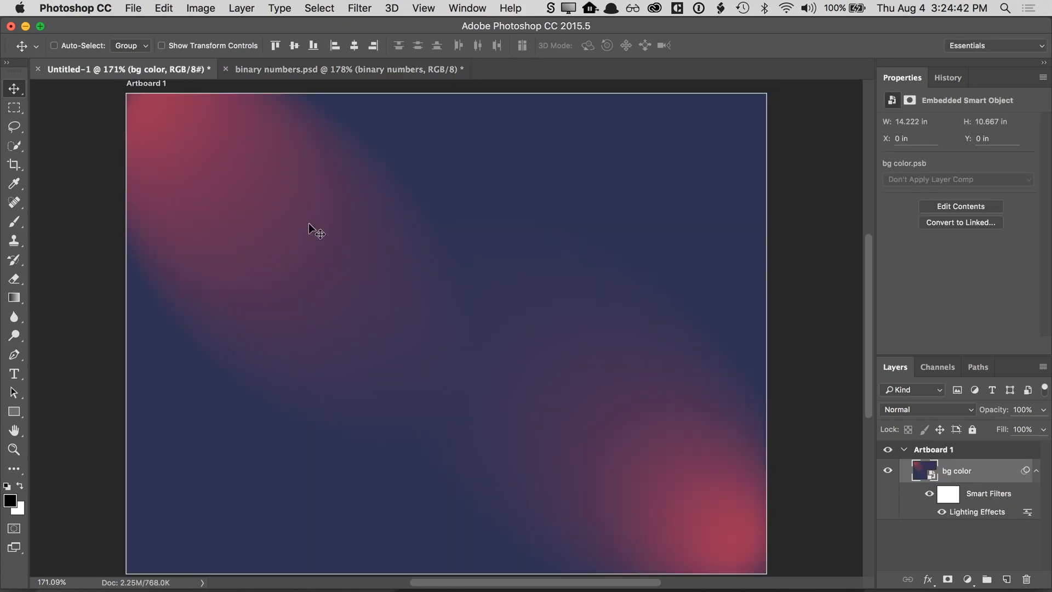
{"action": "left_click", "coordinate": [279, 71]}
{"action": "left_click_drag", "start_coordinate": [327, 218], "coordinate": [366, 312]}
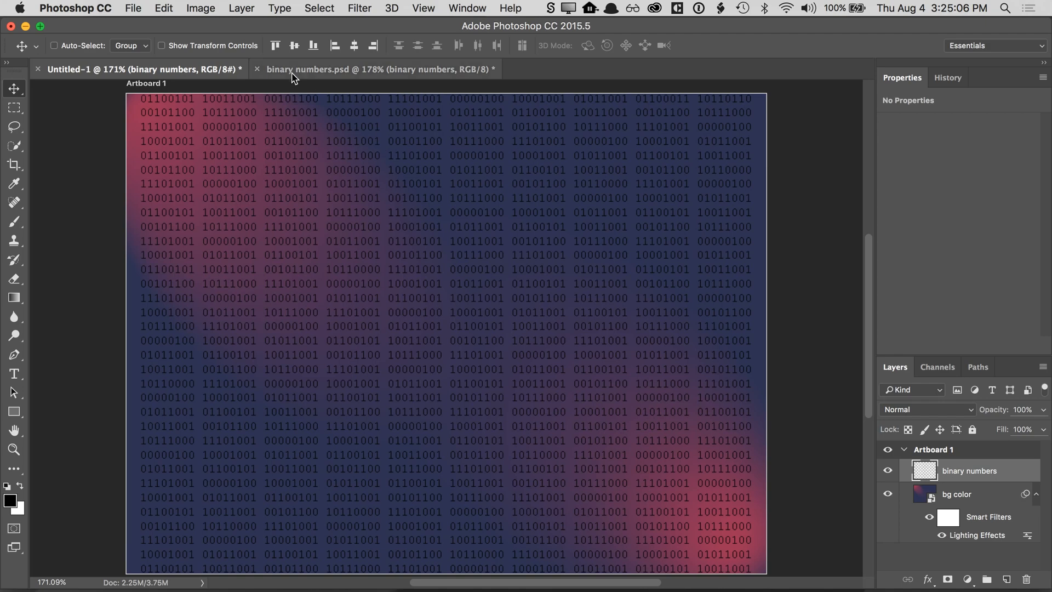
{"action": "left_click", "coordinate": [257, 69]}
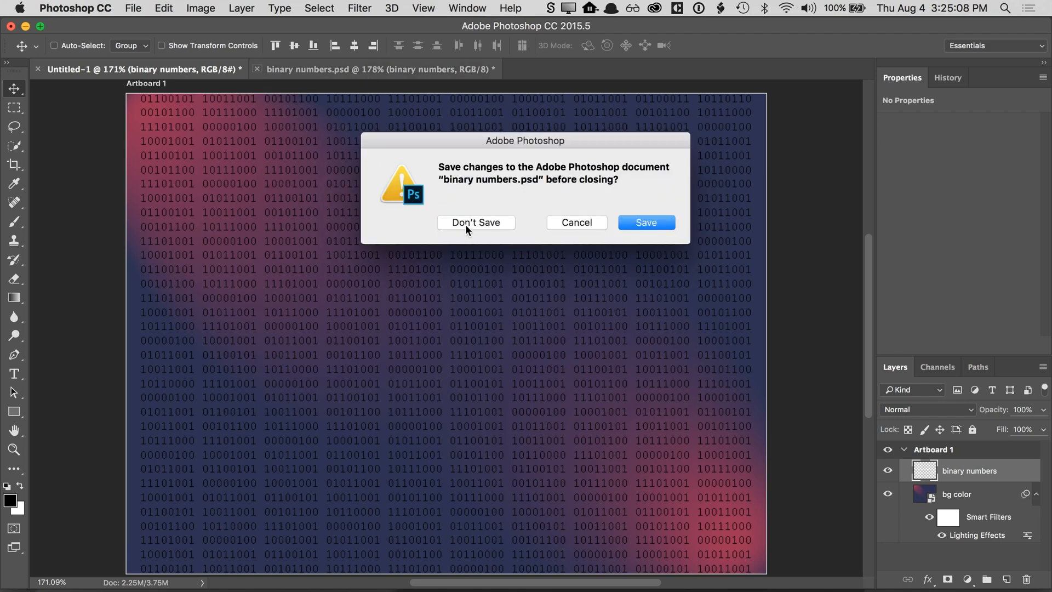
{"action": "left_click", "coordinate": [465, 224]}
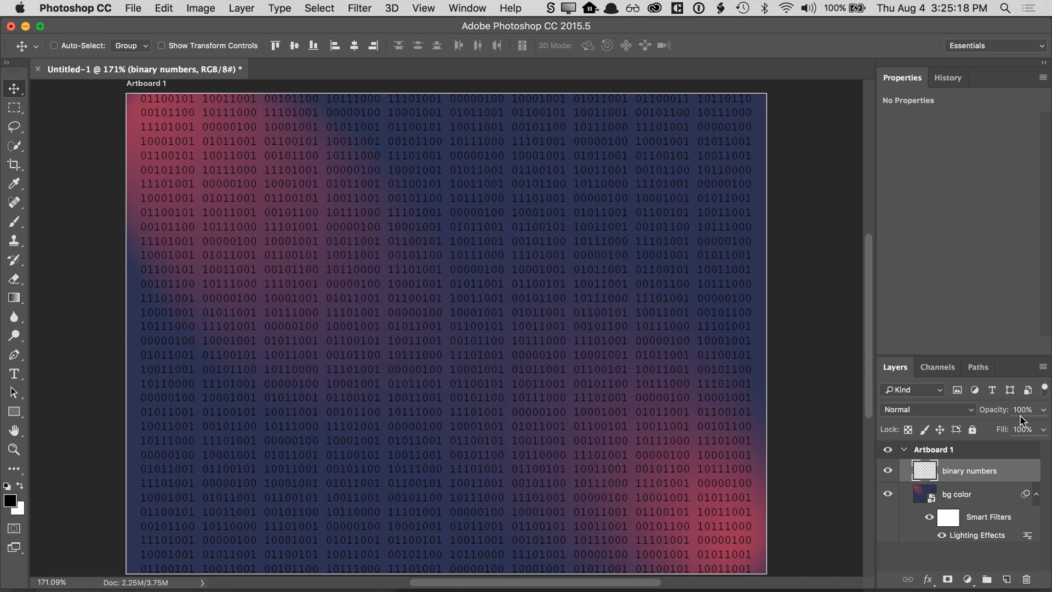
- Try different opacities on the binary numbers layer, including 80, 10 and 20 percent
{"action": "left_click", "coordinate": [1044, 410]}
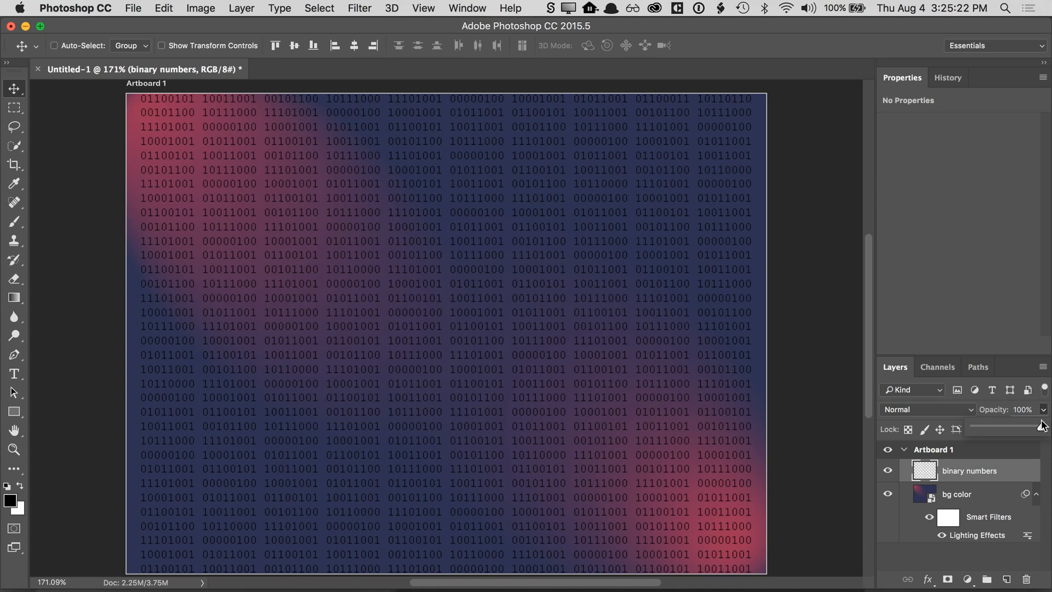
{"action": "left_click", "coordinate": [1043, 412]}
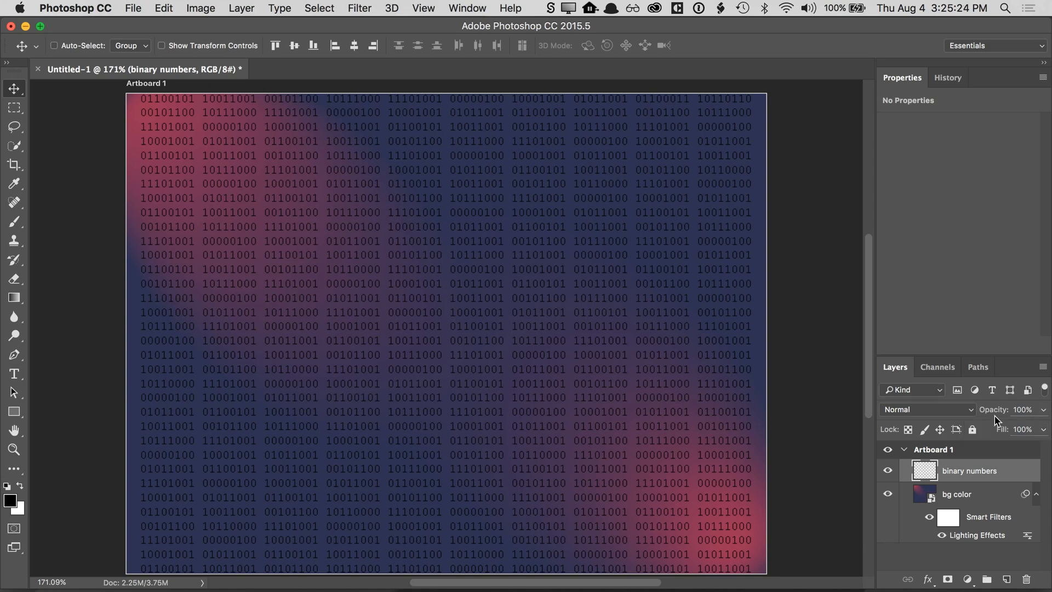
{"action": "mouse_move", "coordinate": [994, 414]}
{"action": "left_mouse_down"}
{"action": "mouse_move", "coordinate": [940, 416]}
{"action": "mouse_move", "coordinate": [1002, 414]}
{"action": "mouse_move", "coordinate": [990, 417]}
{"action": "left_mouse_up"}
{"action": "mouse_move", "coordinate": [993, 414]}
{"action": "left_mouse_down"}
{"action": "mouse_move", "coordinate": [966, 415]}
{"action": "mouse_move", "coordinate": [1001, 417]}
{"action": "mouse_move", "coordinate": [969, 418]}
{"action": "mouse_move", "coordinate": [978, 420]}
{"action": "left_mouse_up"}
{"action": "key", "text": "5"}
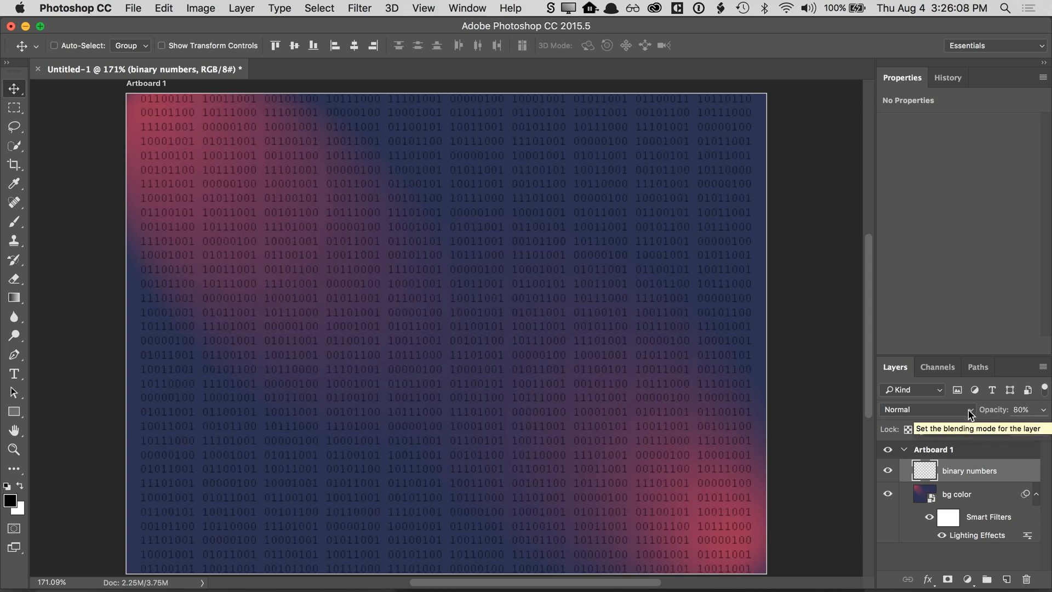
{"action": "key", "text": "1"}
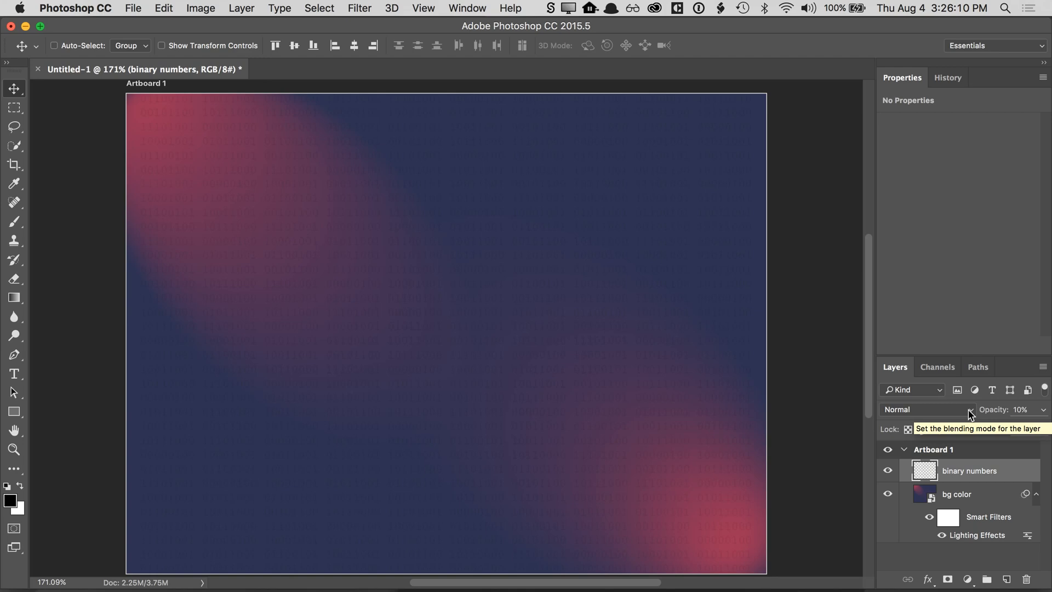
{"action": "key", "text": "2"}
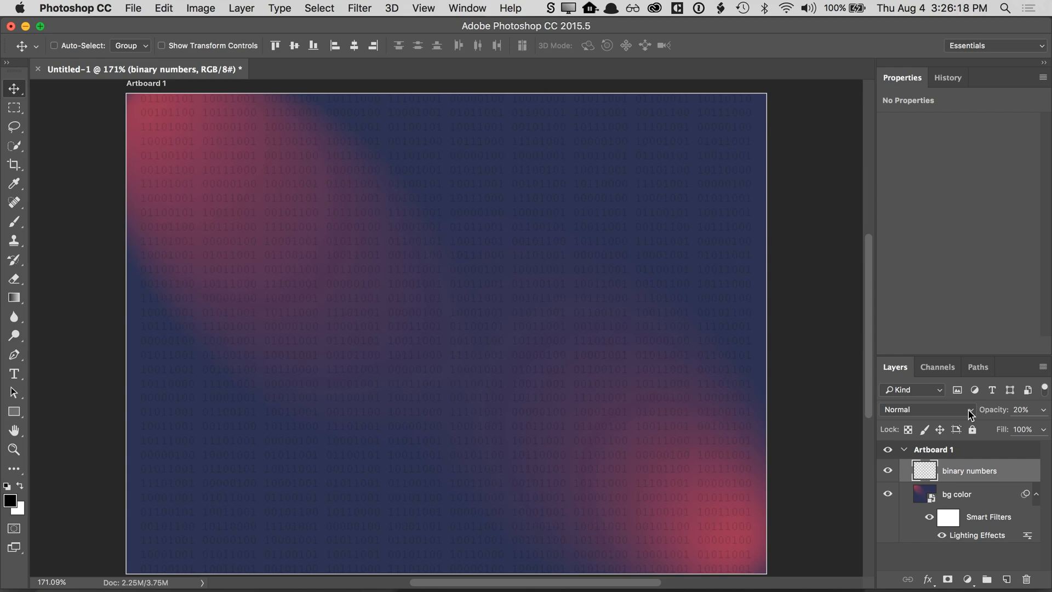
- Set the binary numbers layer's opacity to 15 percent
{"action": "key", "text": "1"}
{"action": "key", "text": "5"}
{"action": "key", "text": "5"}
{"action": "key", "text": "1"}
{"action": "key", "text": "5"}
- Add a text layer reading "CREATING A WORLD-CLASS" near the upper-left corner of Artboard 1
{"action": "left_click", "coordinate": [15, 374]}
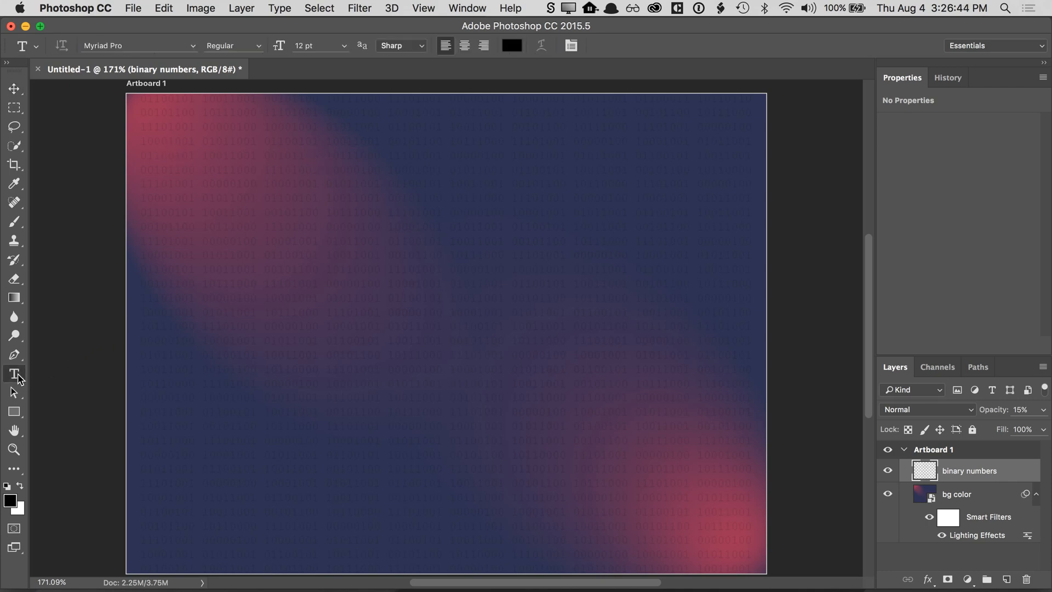
{"action": "left_click", "coordinate": [150, 166]}
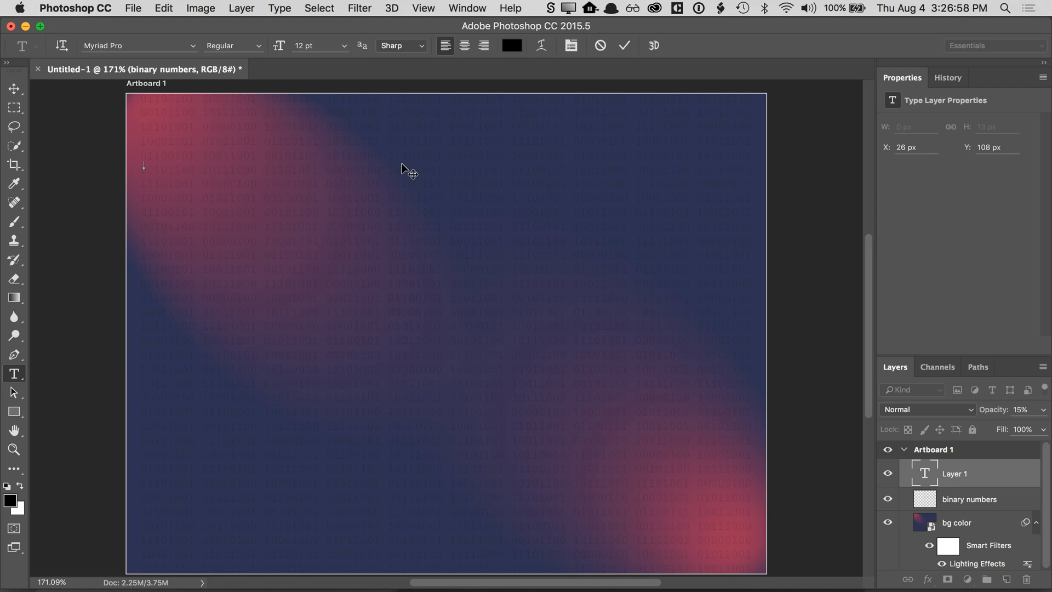
{"action": "type", "text": "CREATING A WORLD-CLASS"}
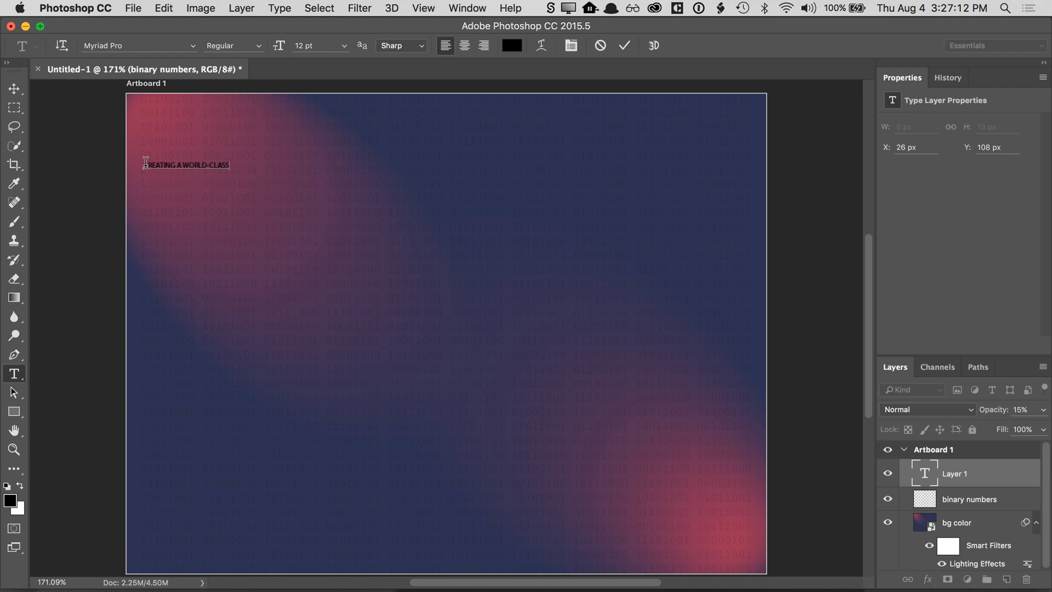
- Show the character settings and change the whole "CREATING A WORLD-CLASS" line to Futura Bold
{"action": "left_click_drag", "start_coordinate": [141, 164], "coordinate": [251, 162]}
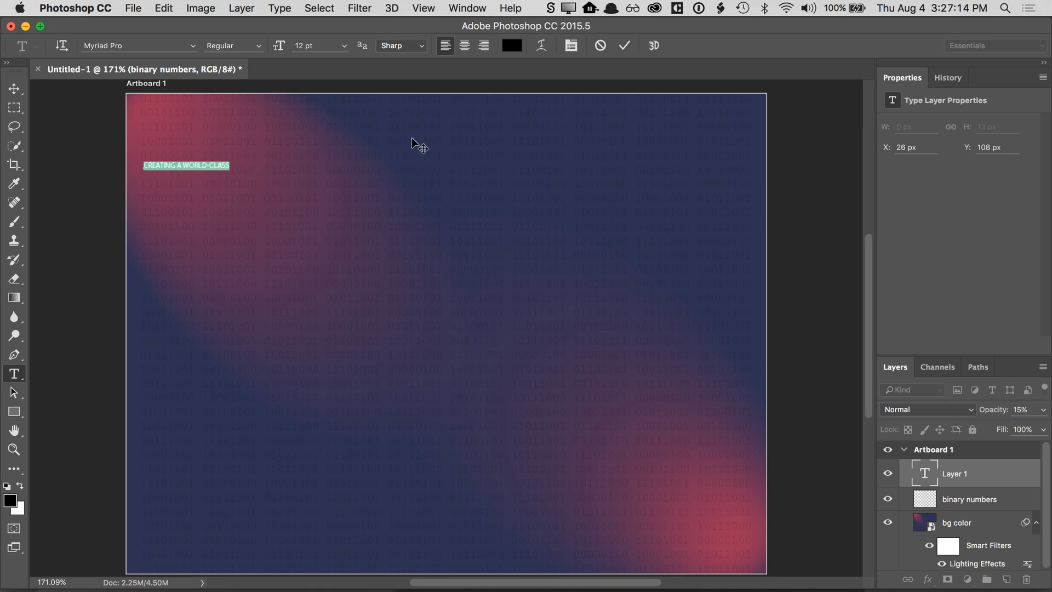
{"action": "left_click", "coordinate": [474, 8]}
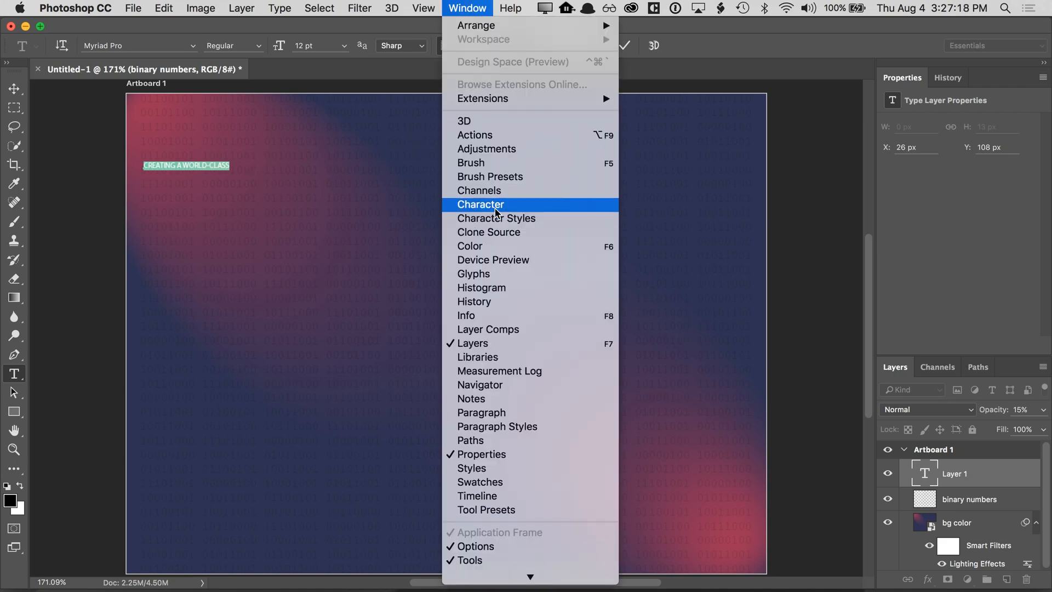
{"action": "left_click", "coordinate": [496, 205]}
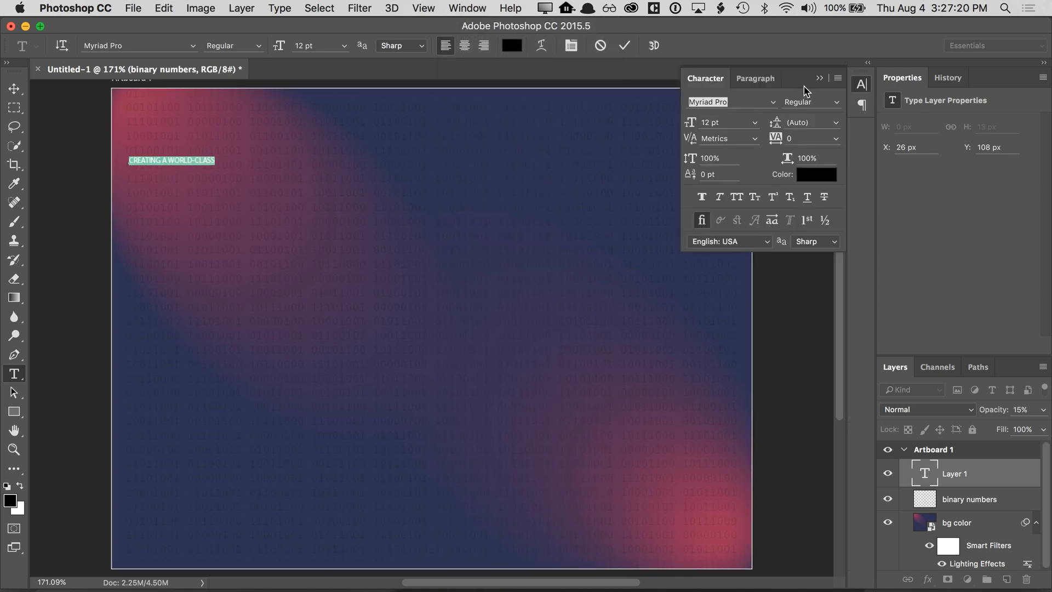
{"action": "left_click_drag", "start_coordinate": [801, 81], "coordinate": [657, 191]}
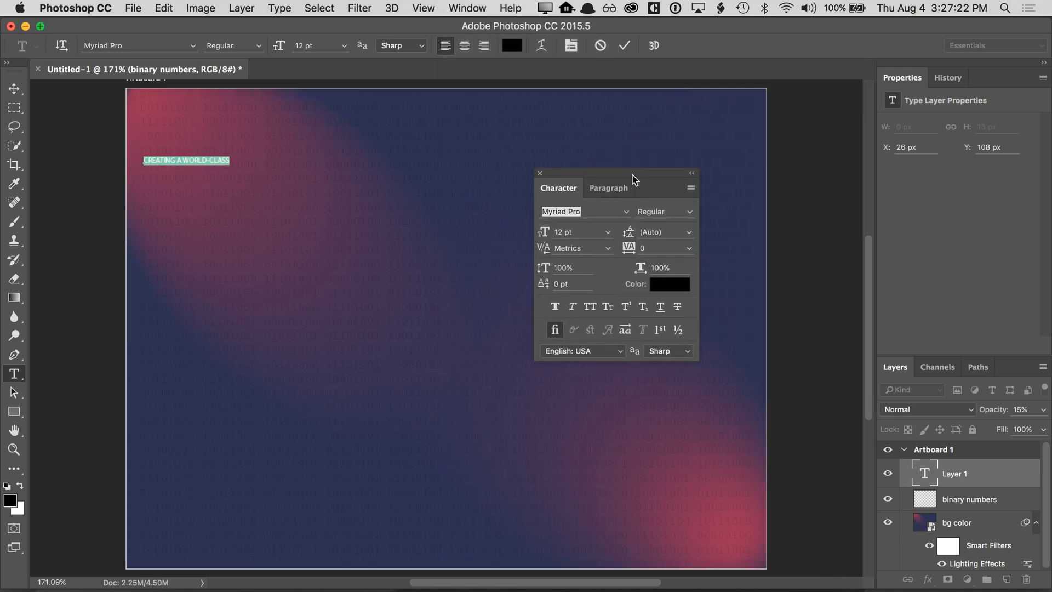
{"action": "left_click", "coordinate": [603, 215]}
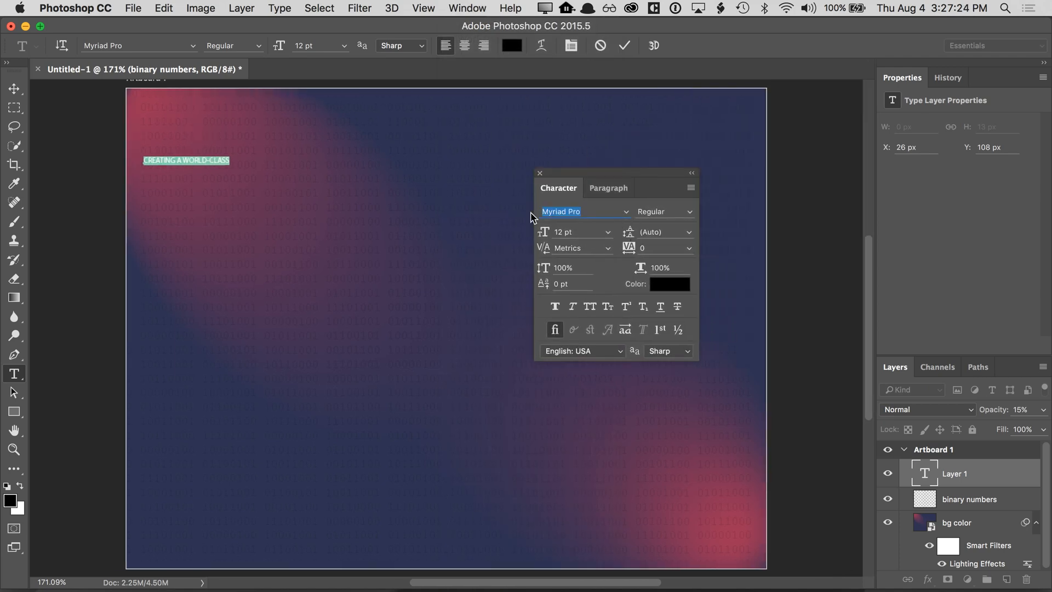
{"action": "type", "text": "f"}
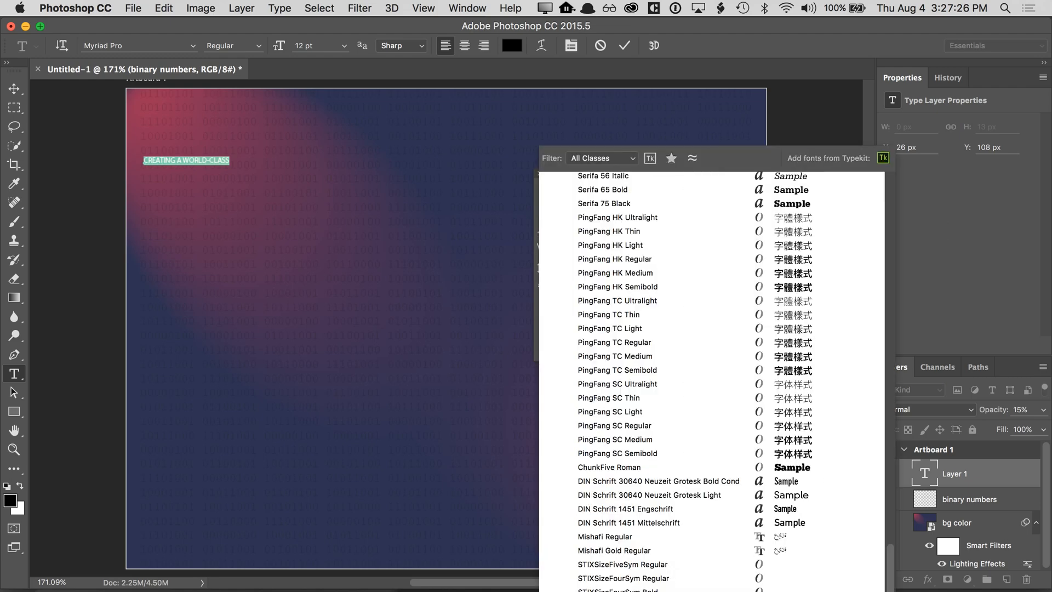
{"action": "type", "text": "u"}
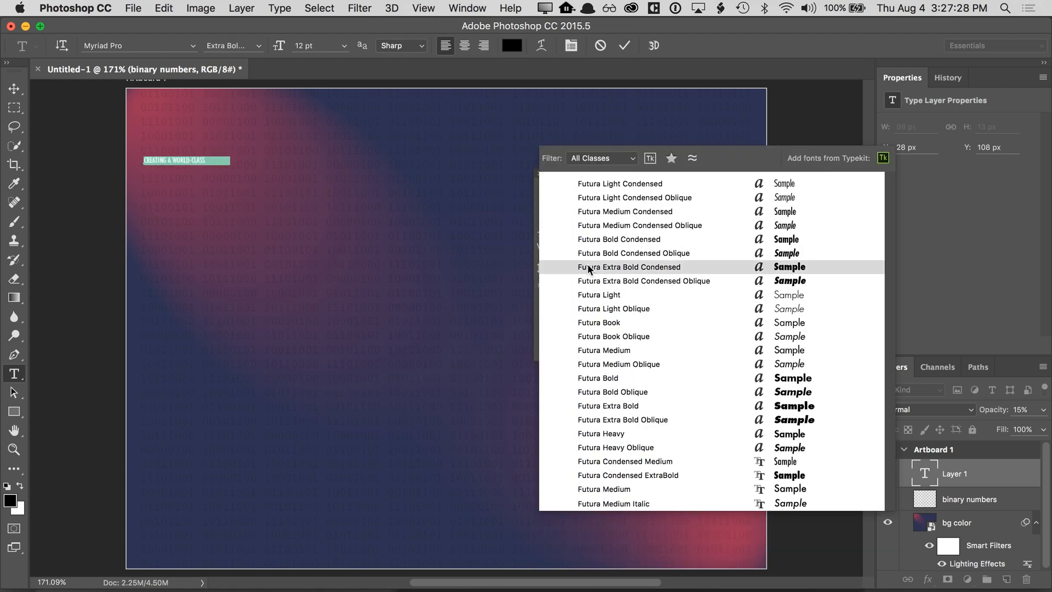
{"action": "key", "text": "Down"}
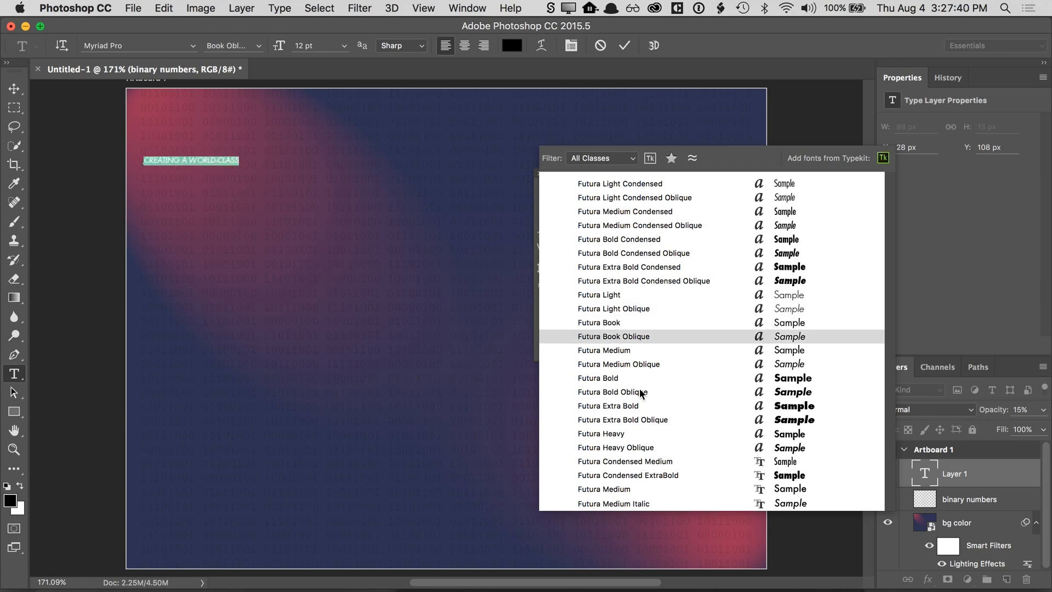
{"action": "left_click", "coordinate": [611, 380]}
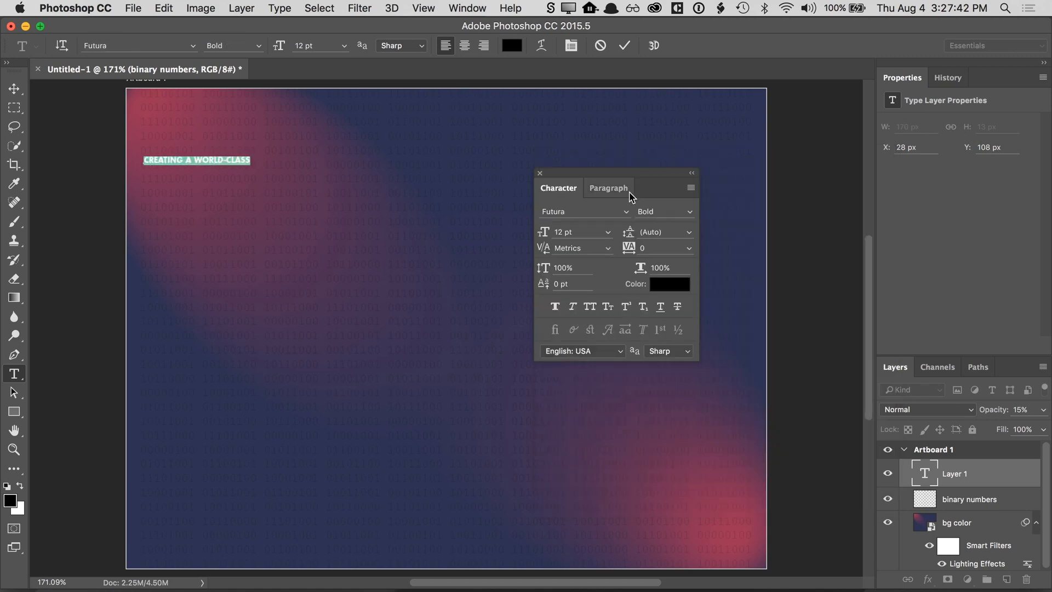
- Try larger font sizes of 33, 37 and 34 pt on the "CREATING A WORLD-CLASS" line
{"action": "left_click_drag", "start_coordinate": [639, 172], "coordinate": [662, 178]}
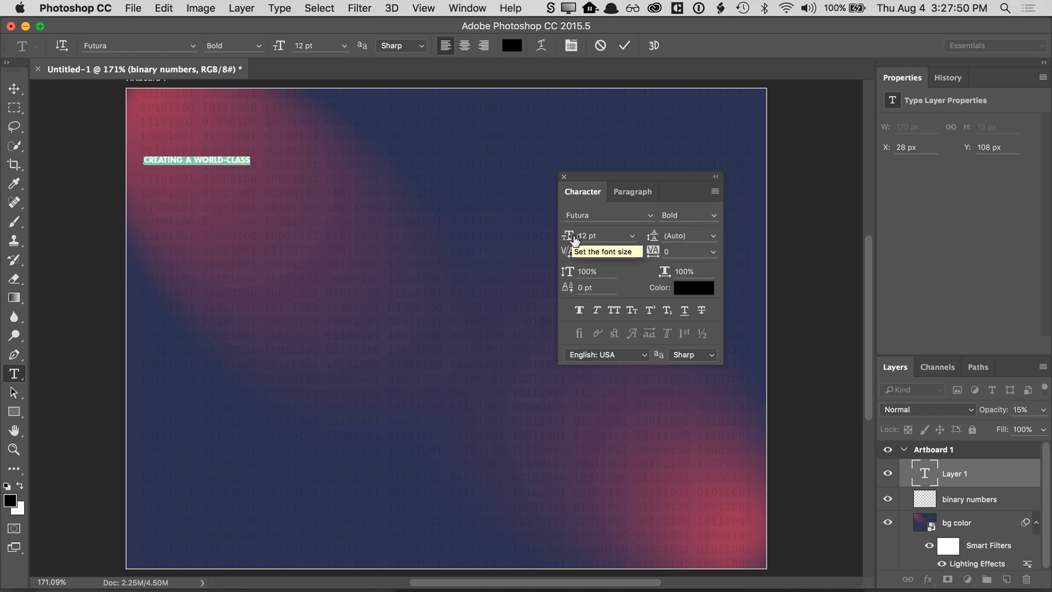
{"action": "left_click", "coordinate": [632, 238]}
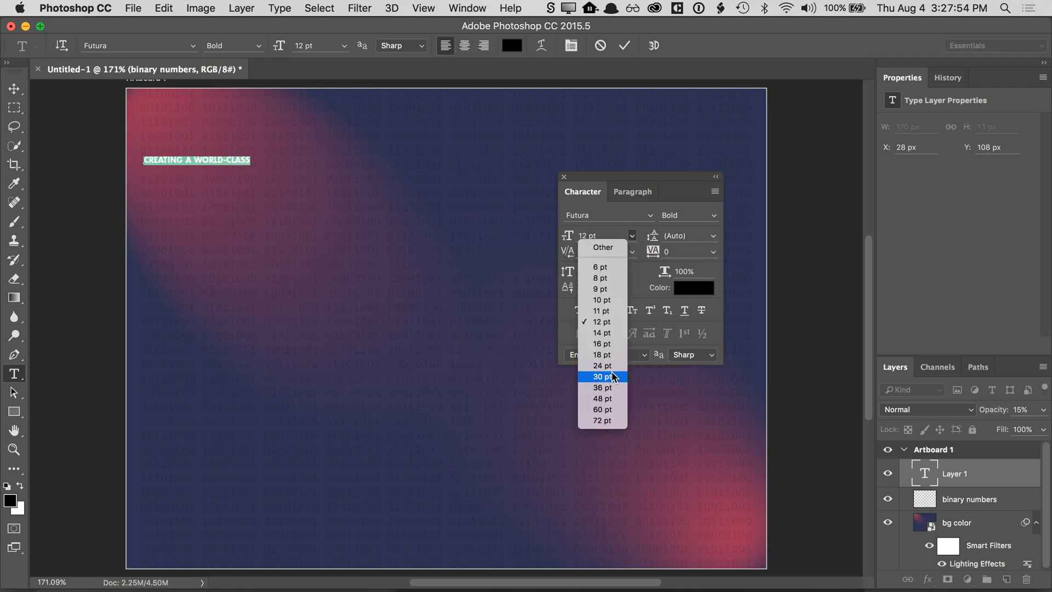
{"action": "left_click", "coordinate": [570, 239]}
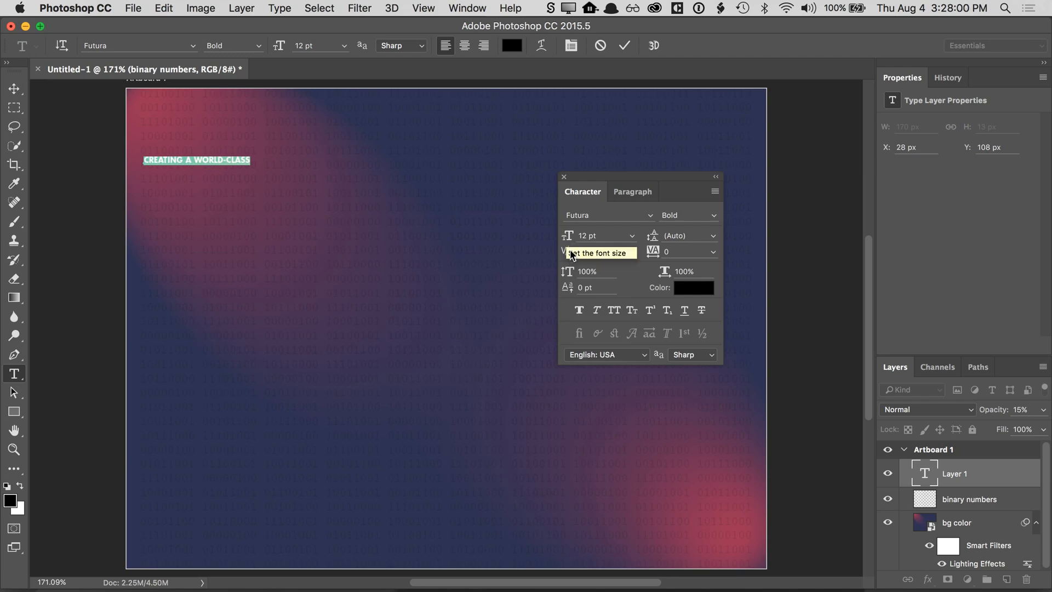
{"action": "left_click_drag", "start_coordinate": [567, 239], "coordinate": [589, 240]}
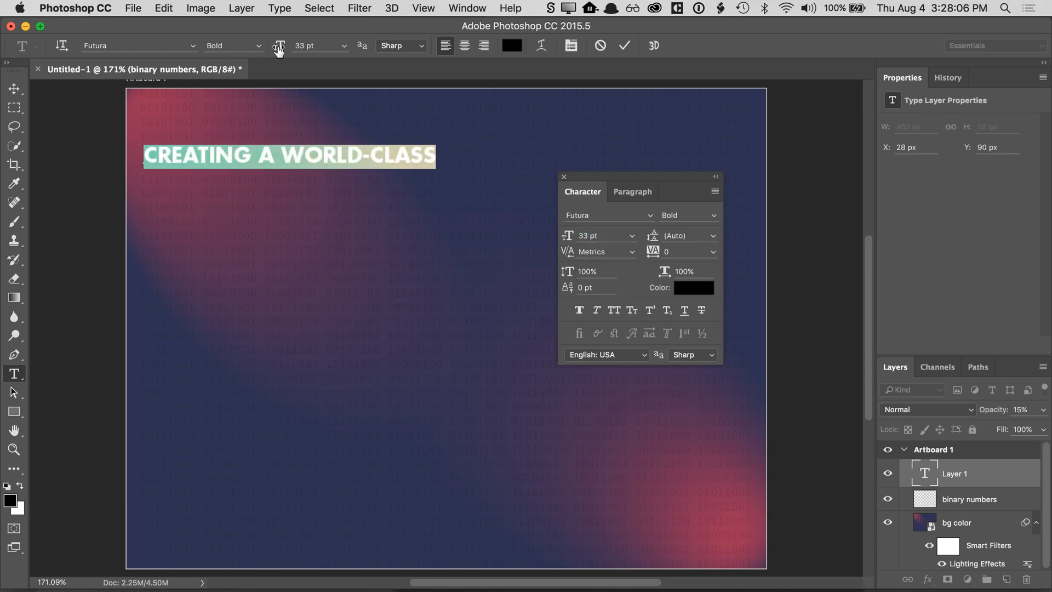
{"action": "left_click_drag", "start_coordinate": [280, 51], "coordinate": [282, 51]}
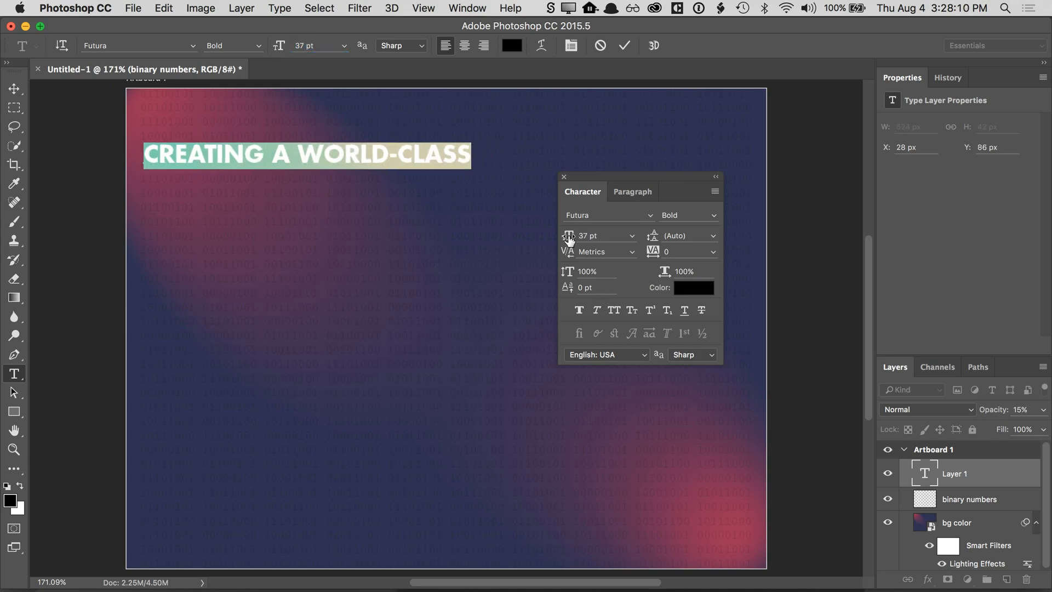
{"action": "left_click_drag", "start_coordinate": [568, 237], "coordinate": [567, 239]}
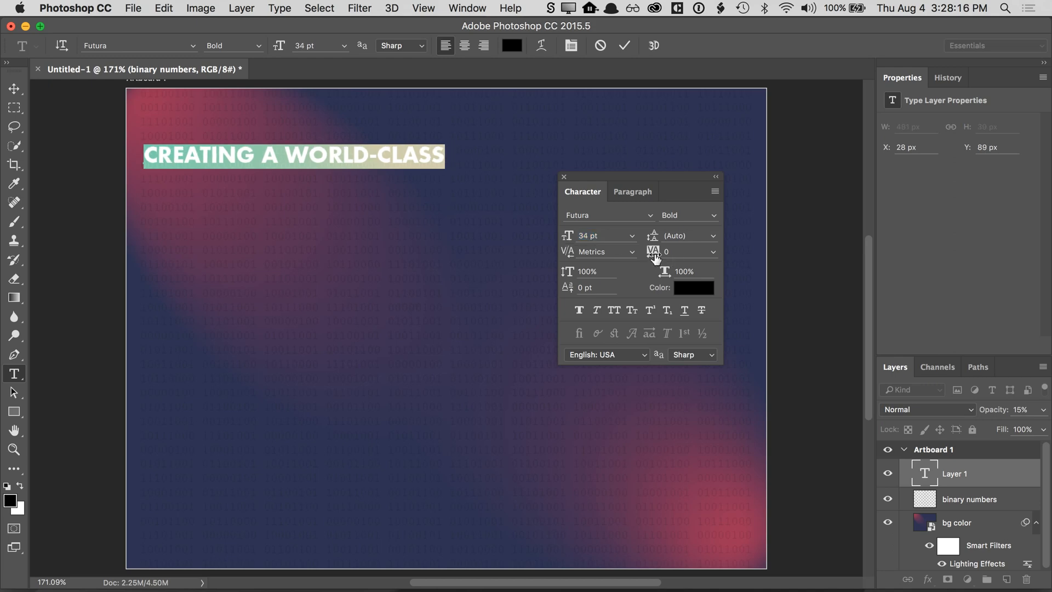
- Try wider tracking values of 380 and 580 on the "CREATING A WORLD-CLASS" line
{"action": "left_click_drag", "start_coordinate": [652, 253], "coordinate": [673, 258]}
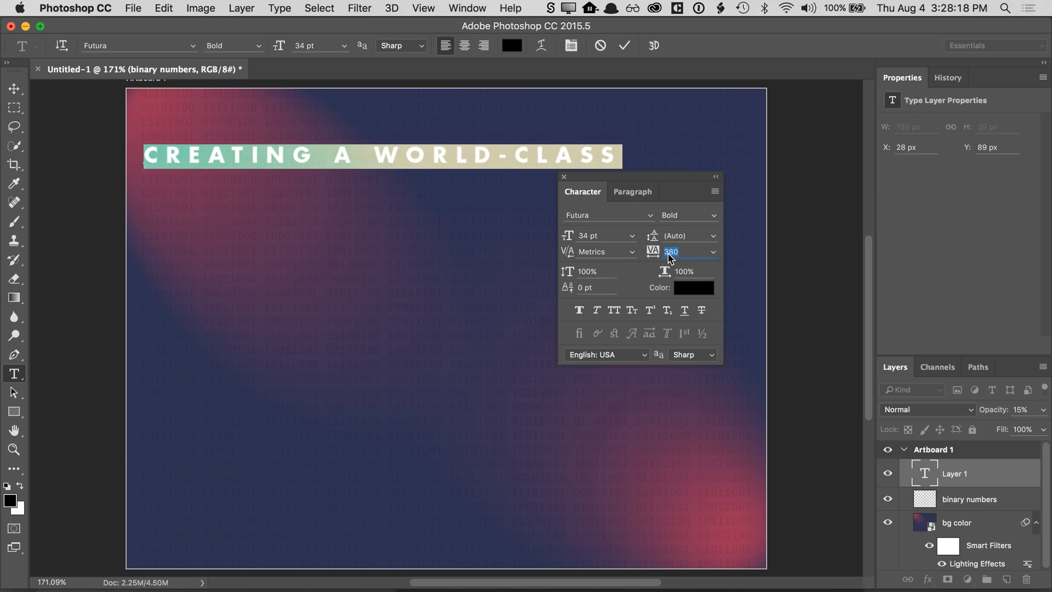
{"action": "left_click_drag", "start_coordinate": [674, 181], "coordinate": [675, 231]}
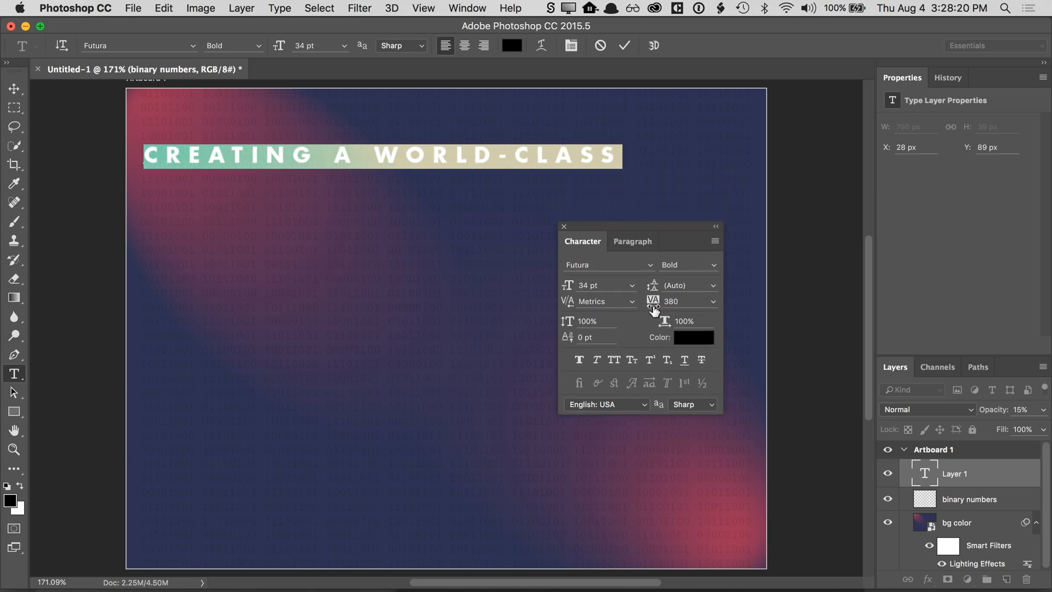
{"action": "left_click_drag", "start_coordinate": [653, 303], "coordinate": [665, 302]}
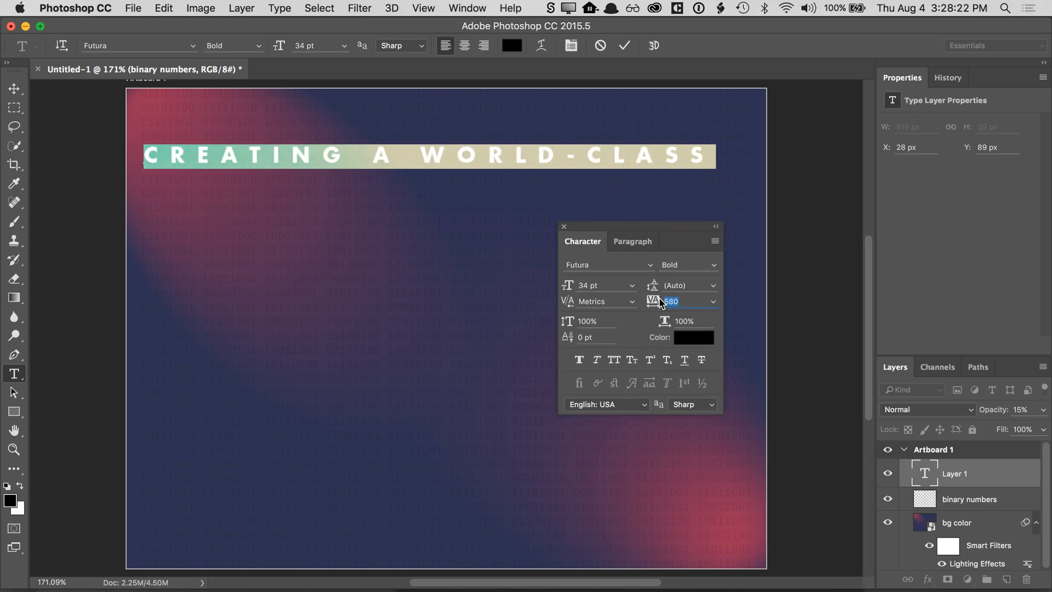
- Set the font size of the "CREATING A WORLD-CLASS" line to 26 pt and its tracking to 915
{"action": "left_click_drag", "start_coordinate": [571, 291], "coordinate": [568, 290]}
{"action": "left_click", "coordinate": [609, 285]}
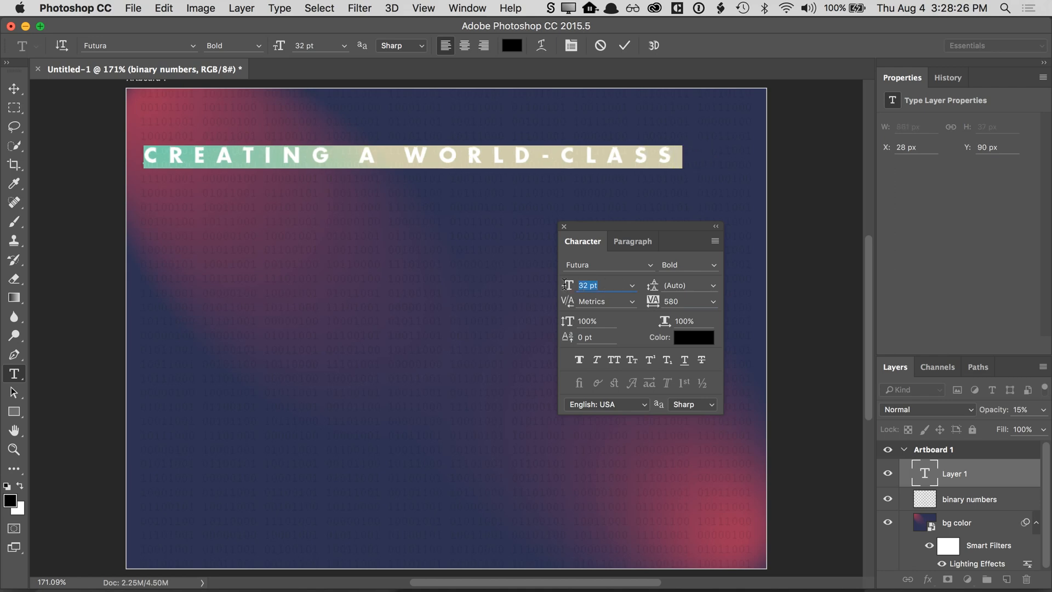
{"action": "type", "text": "26"}
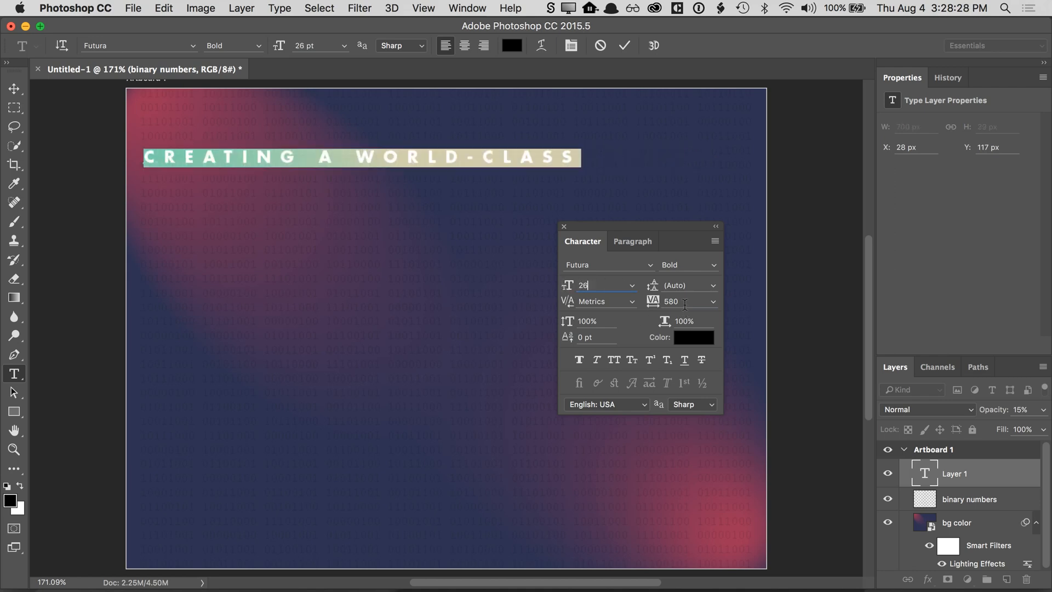
{"action": "left_click", "coordinate": [652, 303]}
{"action": "type", "text": "915"}
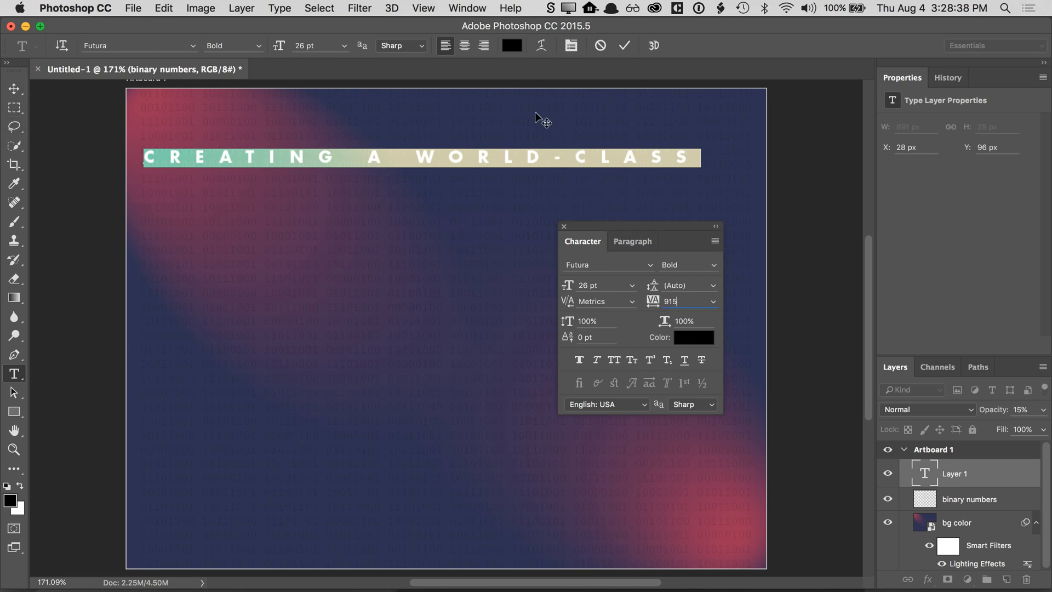
- Change the colour of the entire "CREATING A WORLD-CLASS" line to white (ffffff)
{"action": "left_click", "coordinate": [527, 155]}
{"action": "left_click_drag", "start_coordinate": [147, 157], "coordinate": [701, 157]}
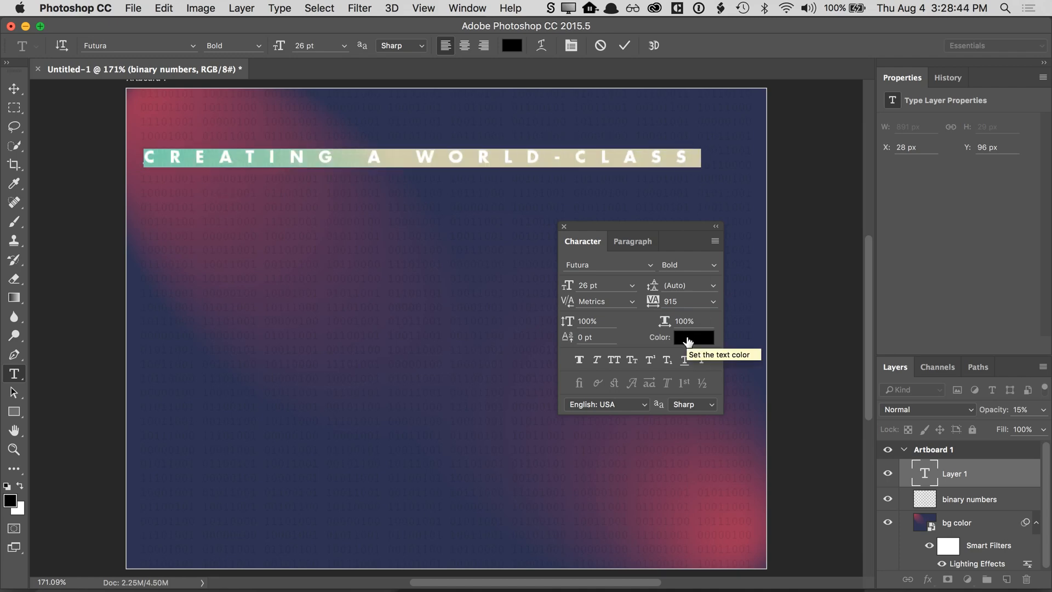
{"action": "left_click", "coordinate": [688, 341]}
{"action": "left_click", "coordinate": [614, 159]}
{"action": "left_click_drag", "start_coordinate": [606, 140], "coordinate": [587, 137]}
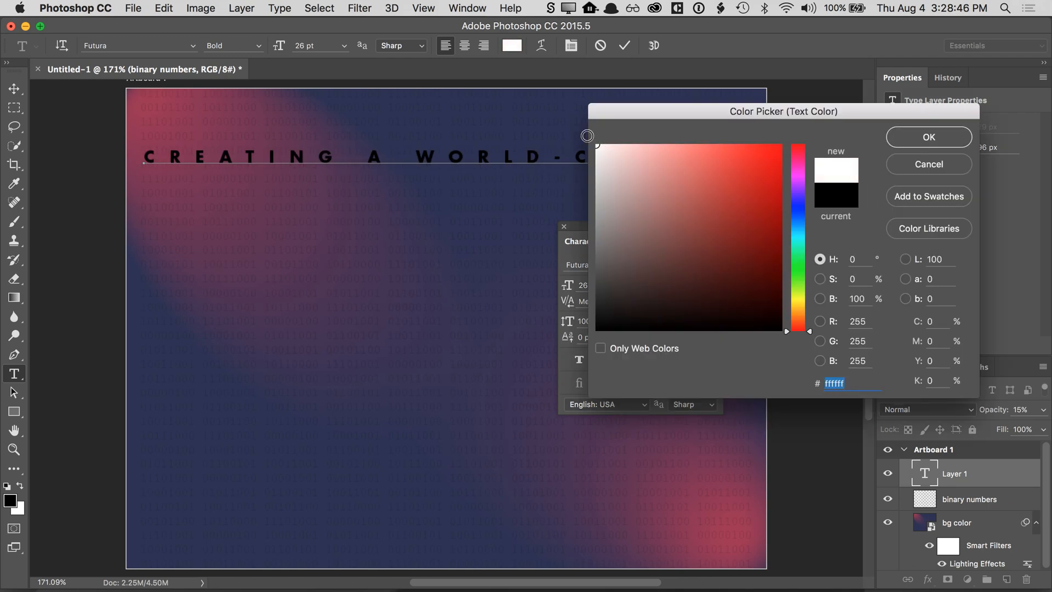
{"action": "left_click_drag", "start_coordinate": [645, 166], "coordinate": [567, 128]}
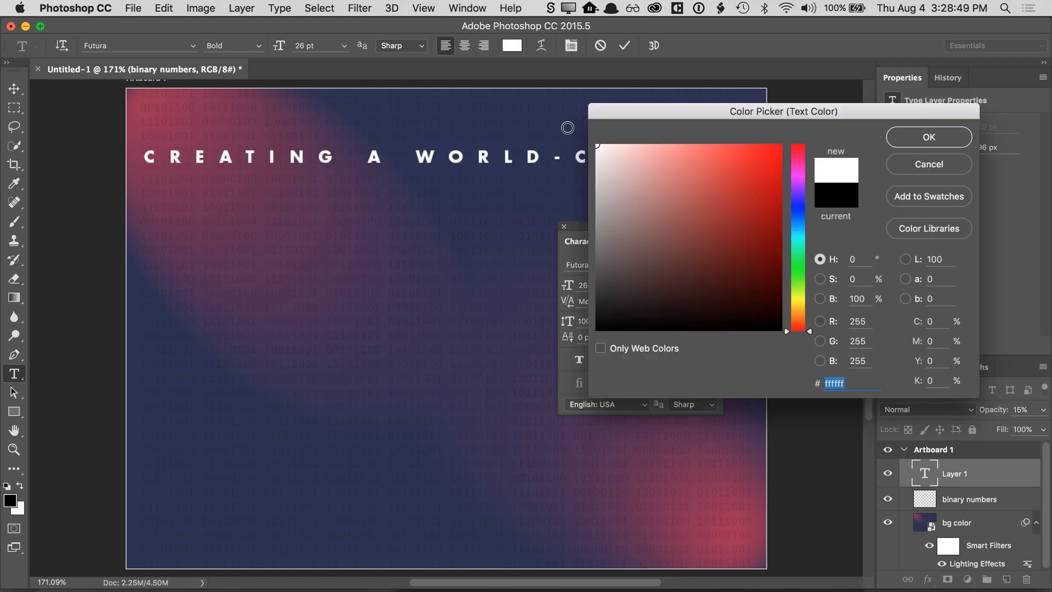
{"action": "left_click", "coordinate": [905, 137]}
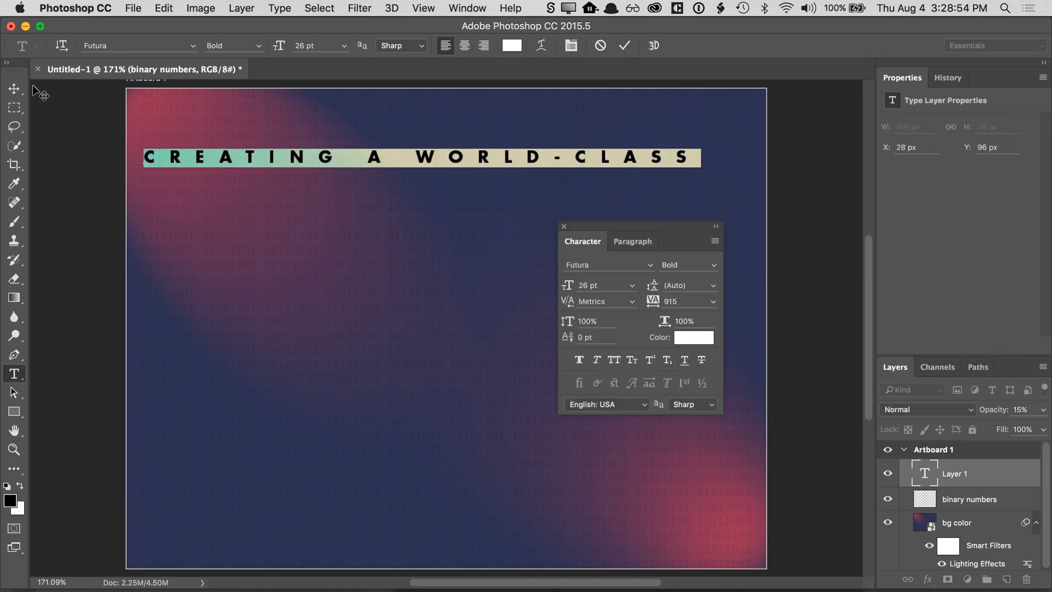
{"action": "left_click", "coordinate": [200, 159]}
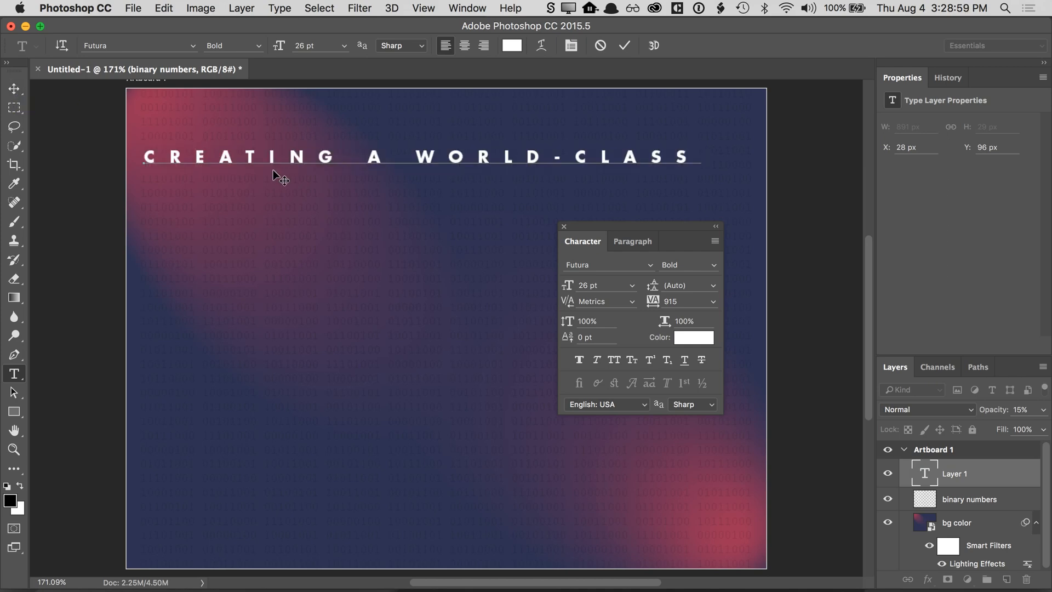
- Set the anti-aliasing of the "CREATING A WORLD-CLASS" text to None, viewing the letters at 300%
{"action": "left_click", "coordinate": [13, 449]}
{"action": "left_click", "coordinate": [268, 160]}
{"action": "left_click", "coordinate": [220, 158]}
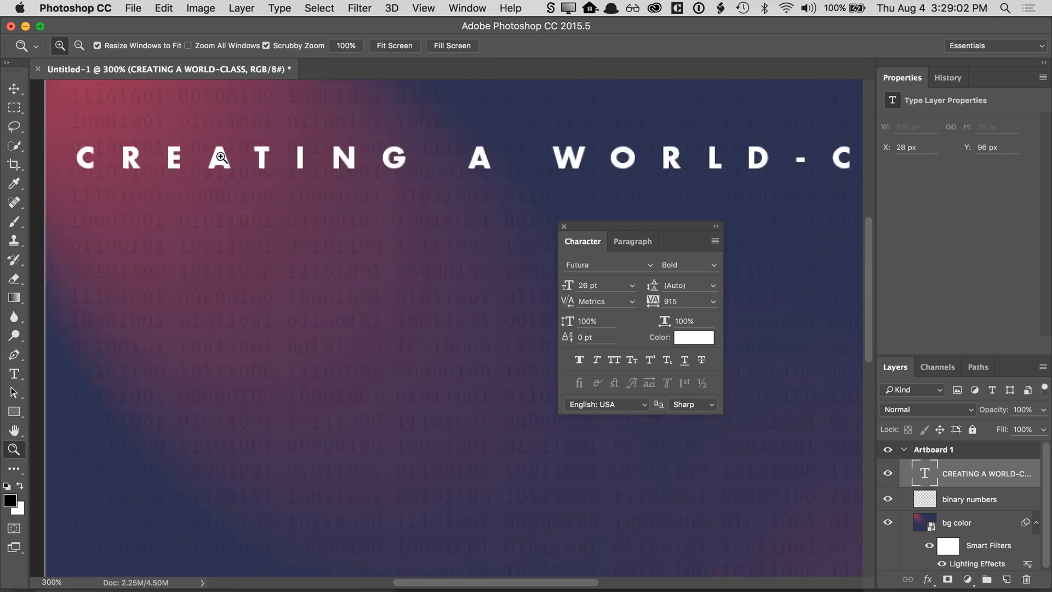
{"action": "left_click", "coordinate": [15, 375]}
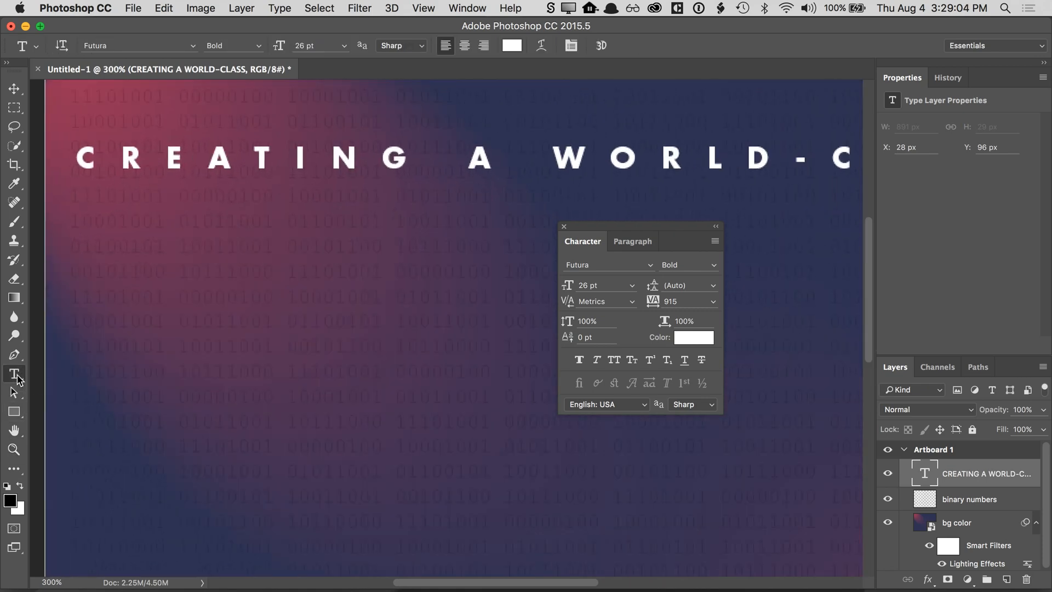
{"action": "left_click", "coordinate": [204, 161]}
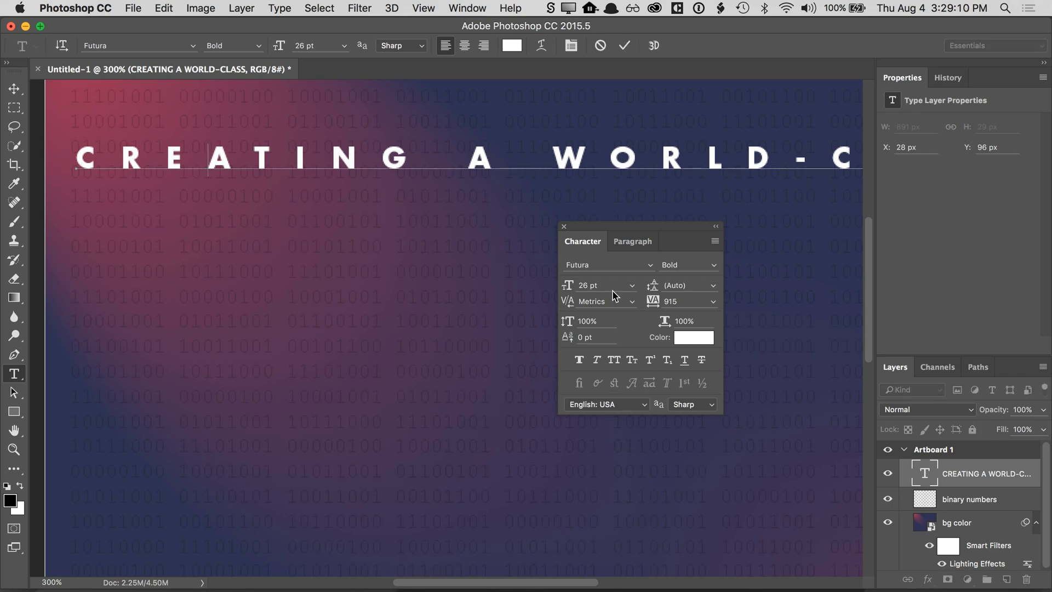
{"action": "left_click_drag", "start_coordinate": [673, 235], "coordinate": [662, 223]}
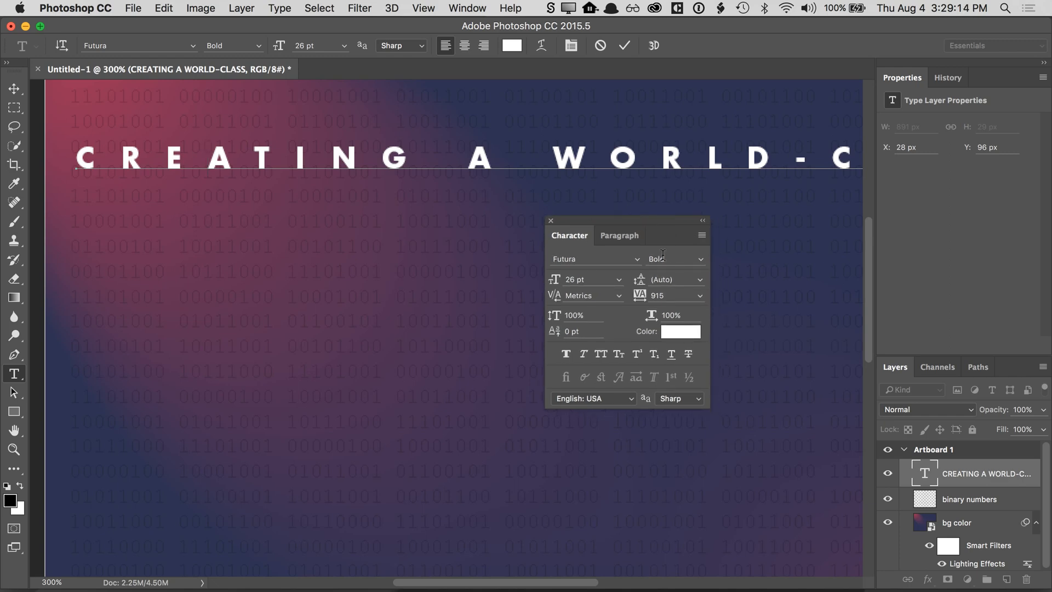
{"action": "left_click", "coordinate": [691, 399]}
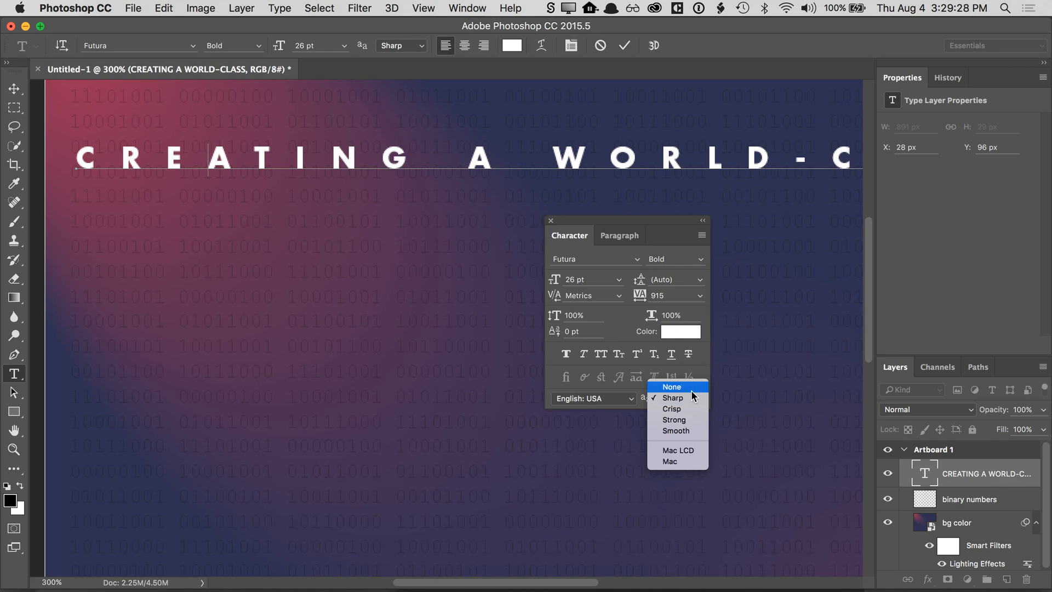
{"action": "left_click", "coordinate": [691, 386]}
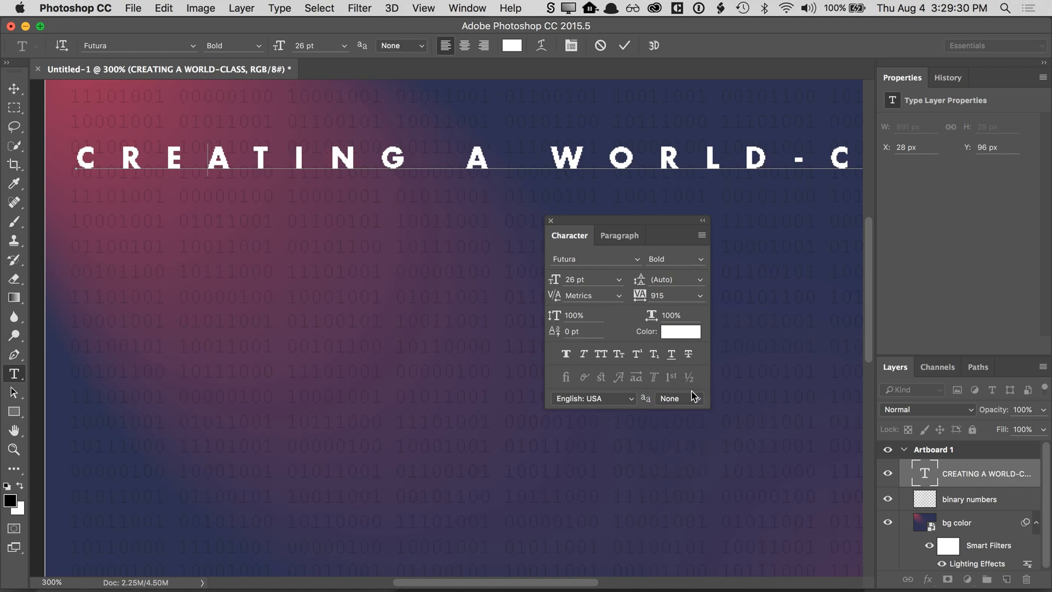
- Try Sharp anti-aliasing on the "CREATING A WORLD-CLASS" text
{"action": "left_click", "coordinate": [14, 449]}
{"action": "left_click_drag", "start_coordinate": [382, 164], "coordinate": [382, 165]}
{"action": "left_click", "coordinate": [188, 130]}
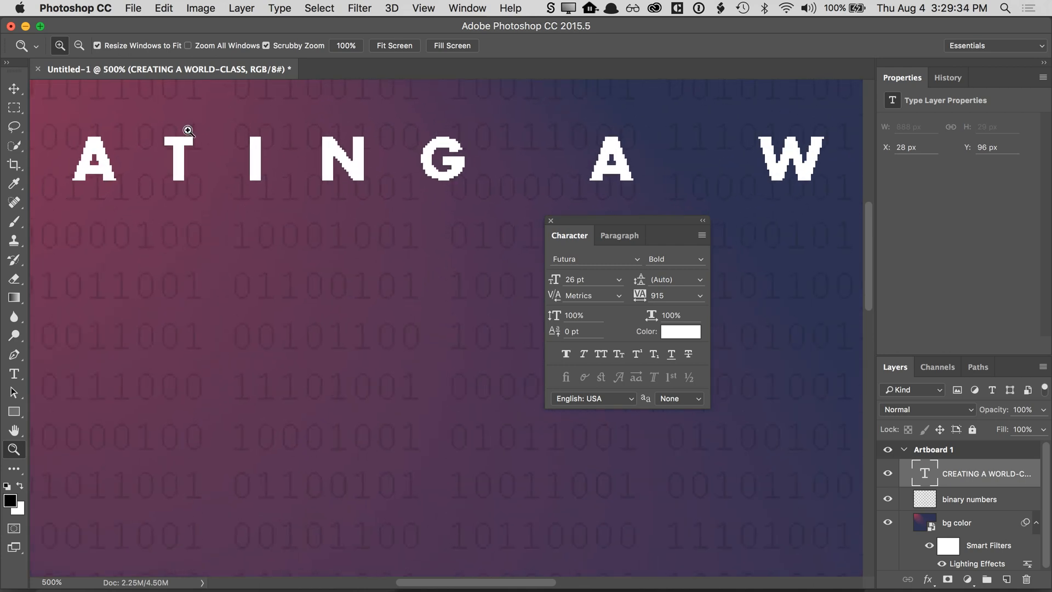
{"action": "left_click", "coordinate": [15, 375]}
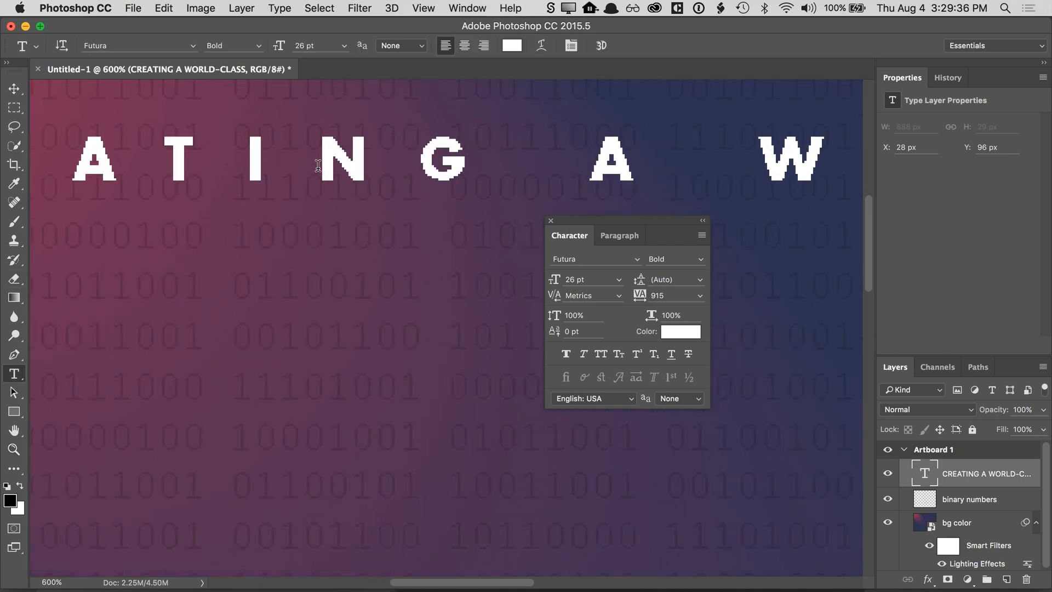
{"action": "left_click", "coordinate": [318, 165]}
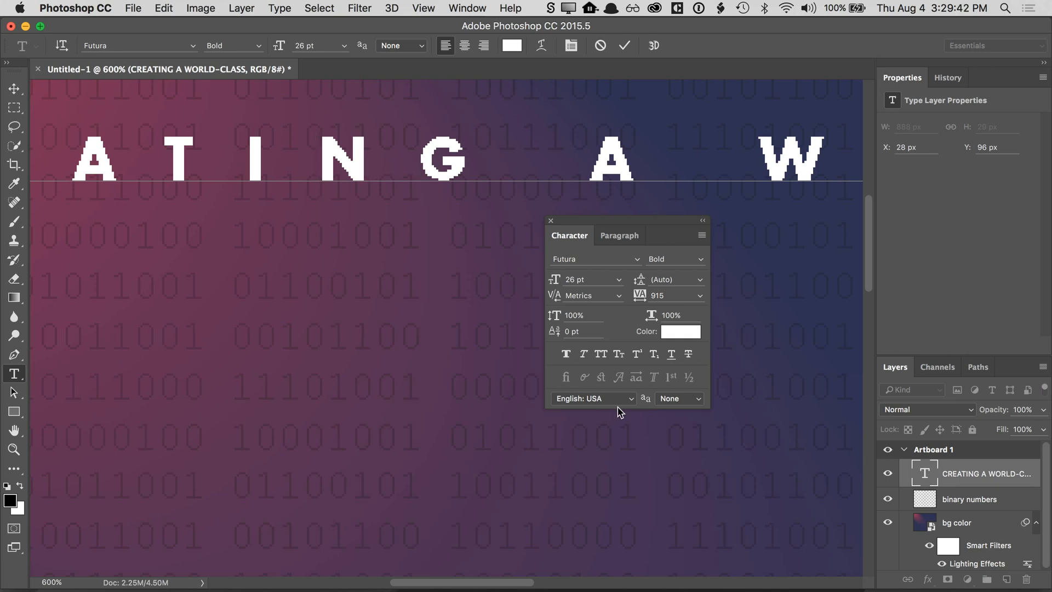
{"action": "left_click", "coordinate": [678, 400]}
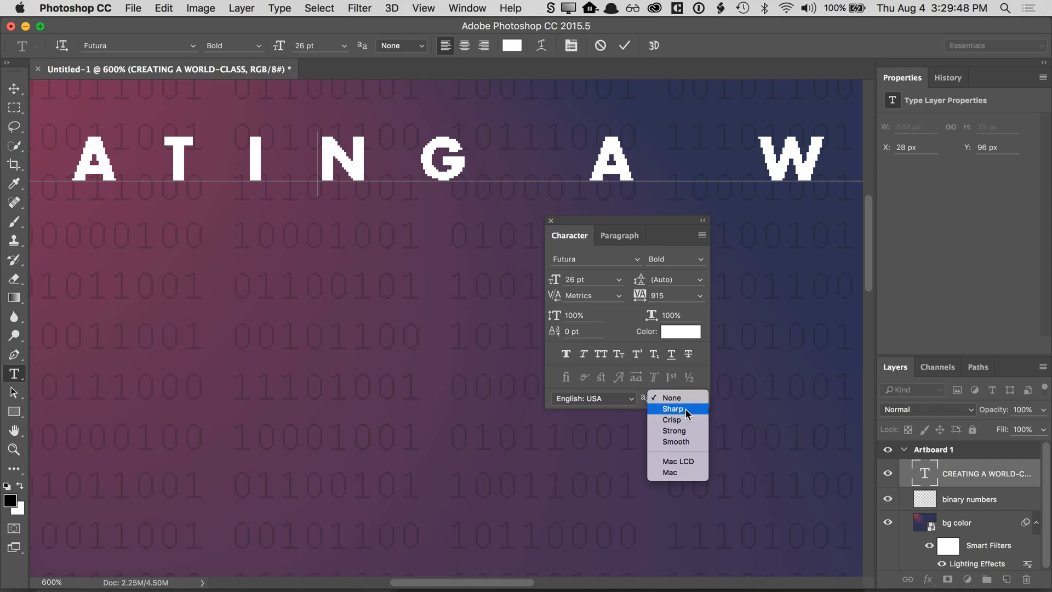
{"action": "left_click", "coordinate": [686, 409]}
- Compare Crisp and Sharp anti-aliasing on the "CREATING A WORLD-CLASS" text by alternating between the two methods
{"action": "left_click", "coordinate": [686, 403]}
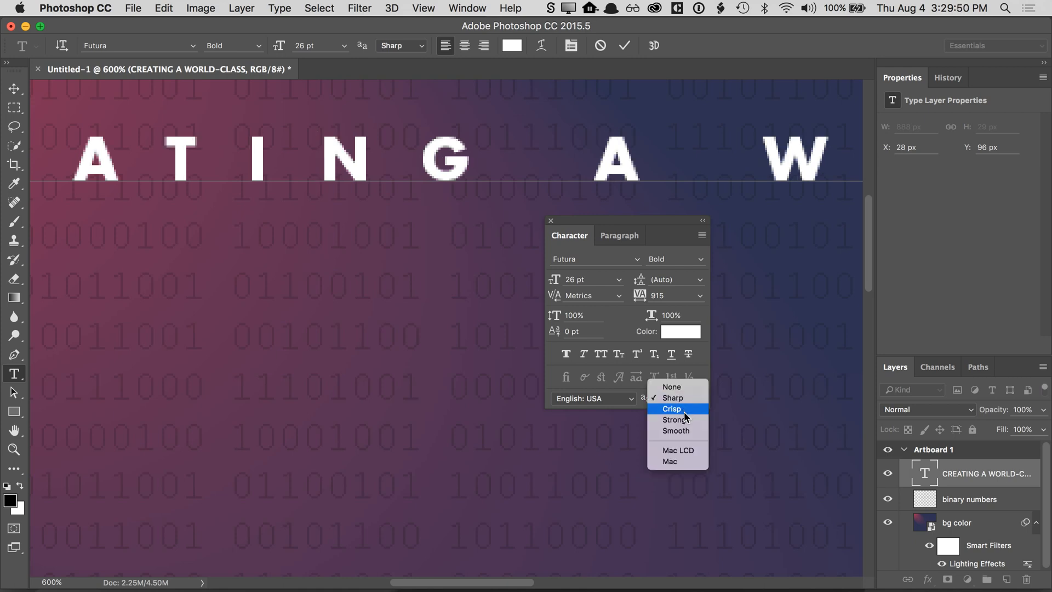
{"action": "left_click", "coordinate": [684, 412]}
{"action": "left_click", "coordinate": [691, 399]}
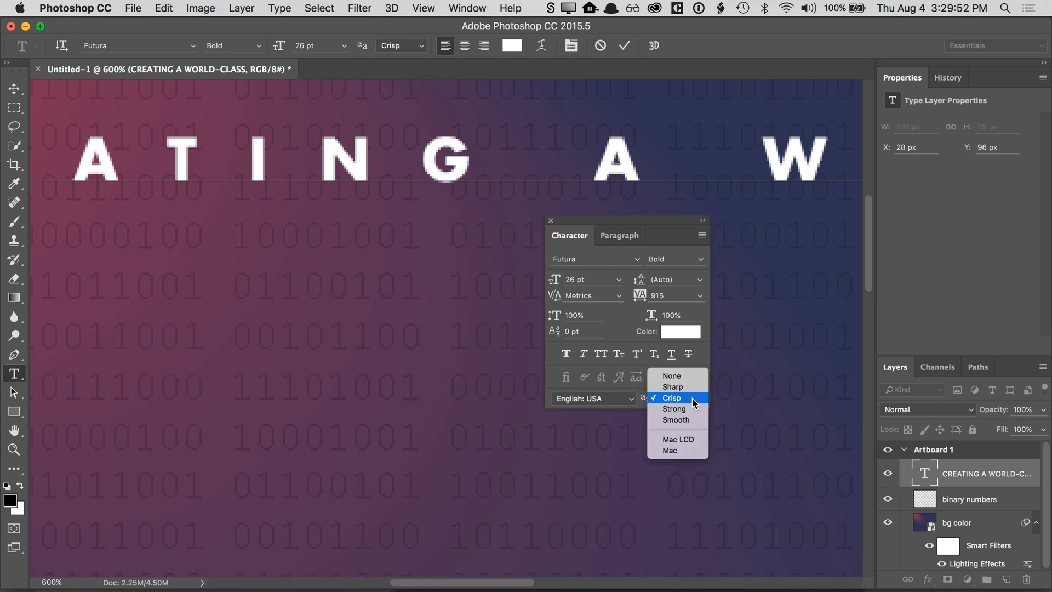
{"action": "left_click", "coordinate": [692, 390]}
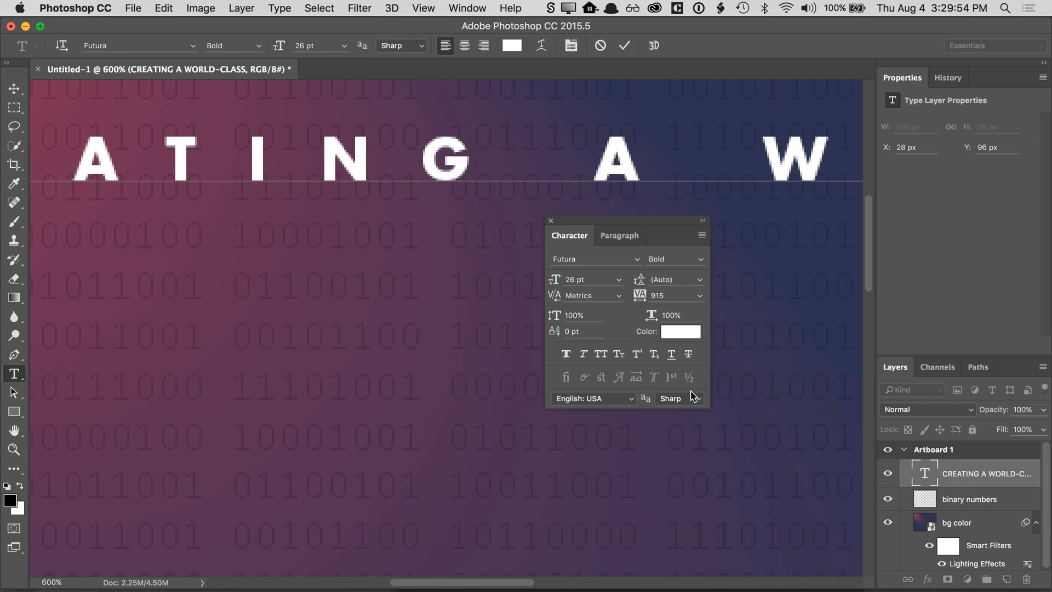
{"action": "left_click", "coordinate": [690, 400]}
{"action": "left_click", "coordinate": [690, 412]}
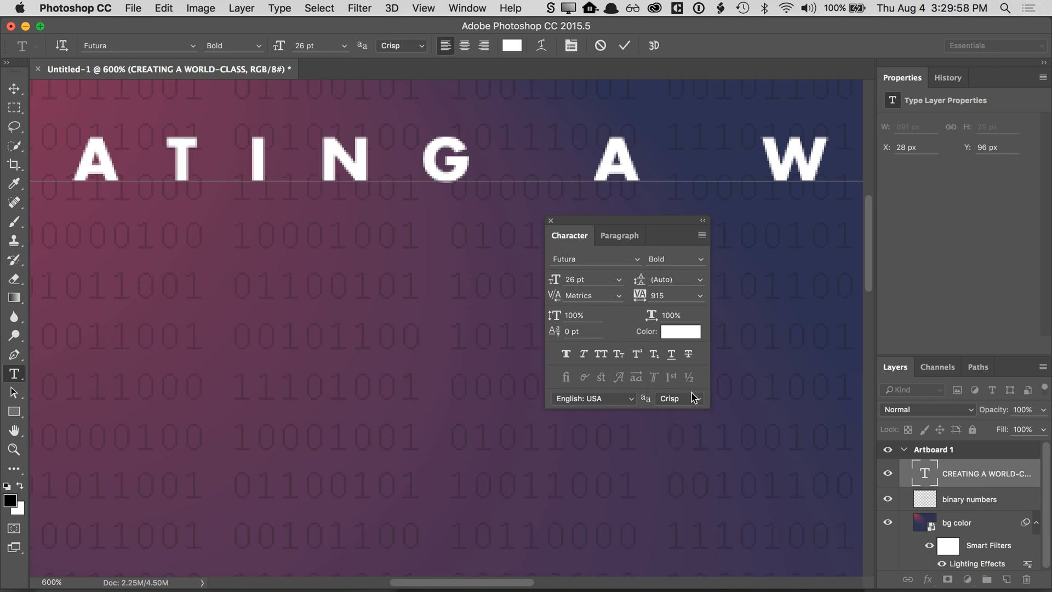
{"action": "left_click", "coordinate": [695, 397]}
{"action": "left_click", "coordinate": [695, 390]}
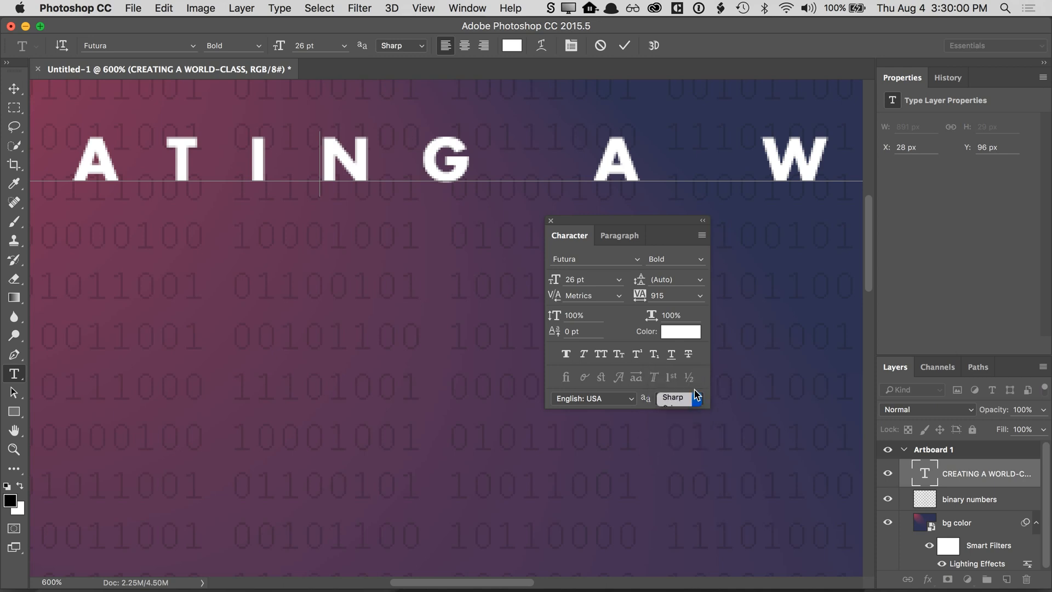
- Compare Strong and Crisp anti-aliasing on the "CREATING A WORLD-CLASS" text by alternating between the two methods
{"action": "left_click", "coordinate": [689, 403]}
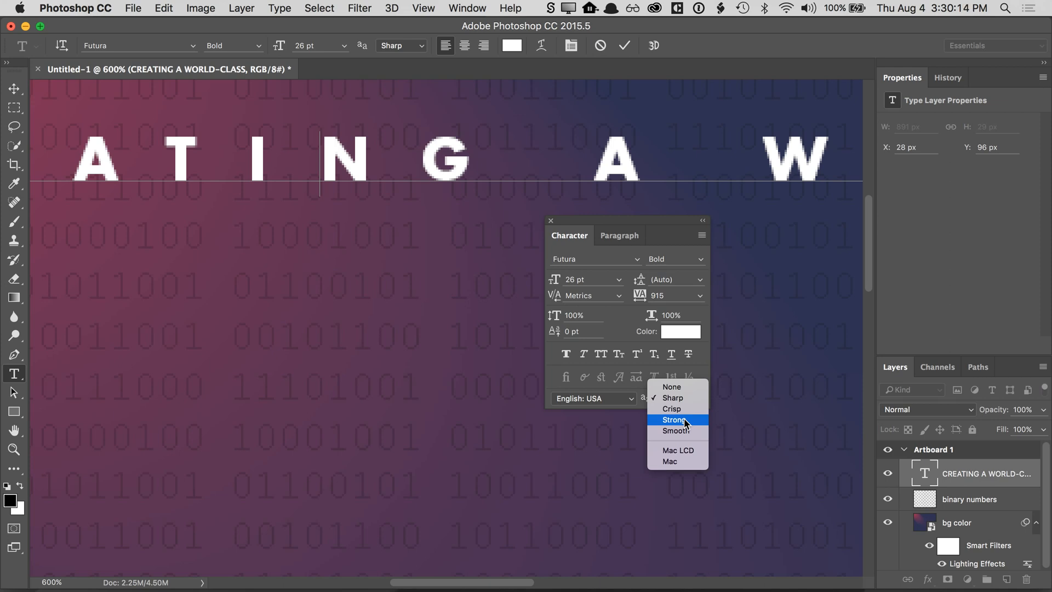
{"action": "left_click", "coordinate": [685, 421]}
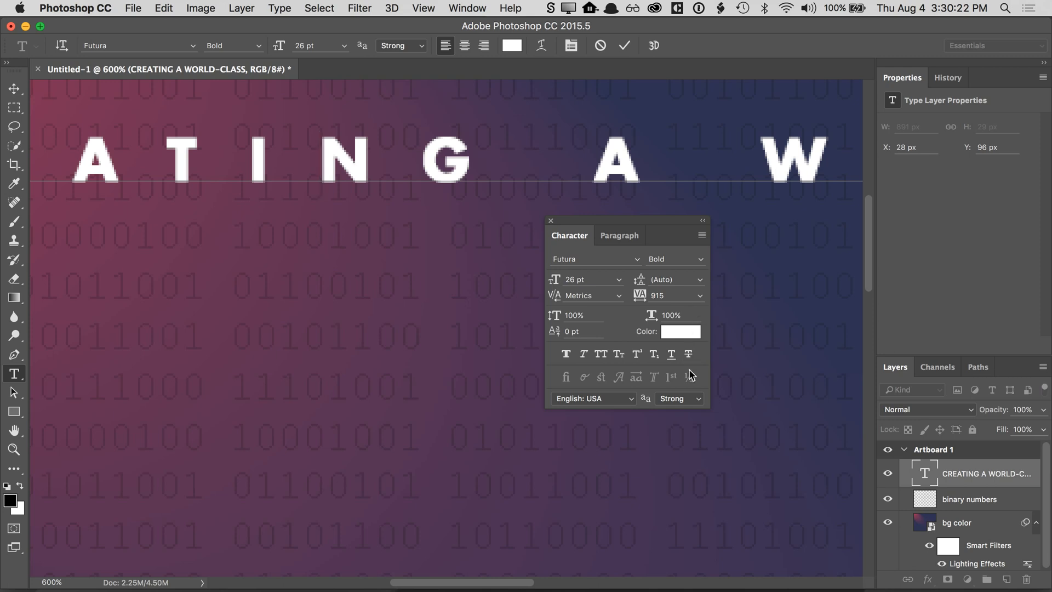
{"action": "left_click", "coordinate": [688, 398]}
{"action": "left_click", "coordinate": [687, 387]}
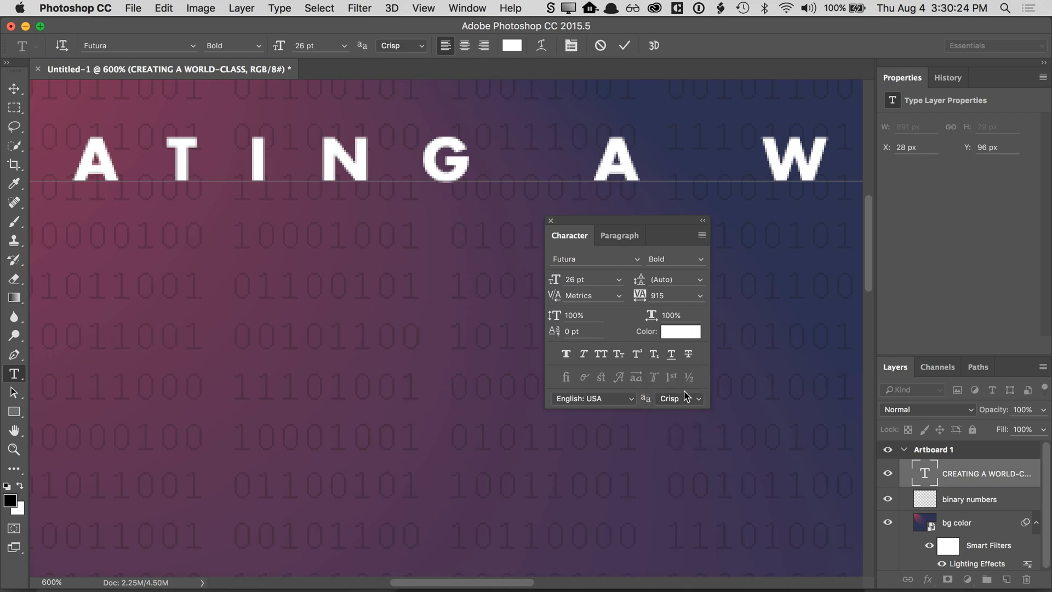
{"action": "left_click", "coordinate": [684, 398]}
{"action": "left_click", "coordinate": [683, 408]}
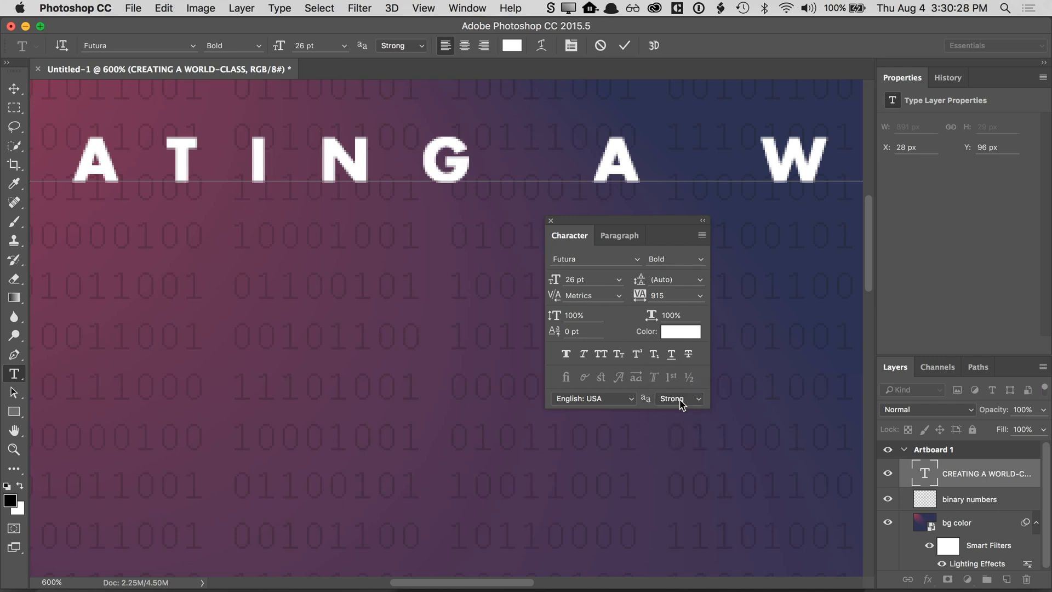
- Try Mac LCD anti-aliasing on the "CREATING A WORLD-CLASS" text and settle on Smooth
{"action": "left_click", "coordinate": [681, 405]}
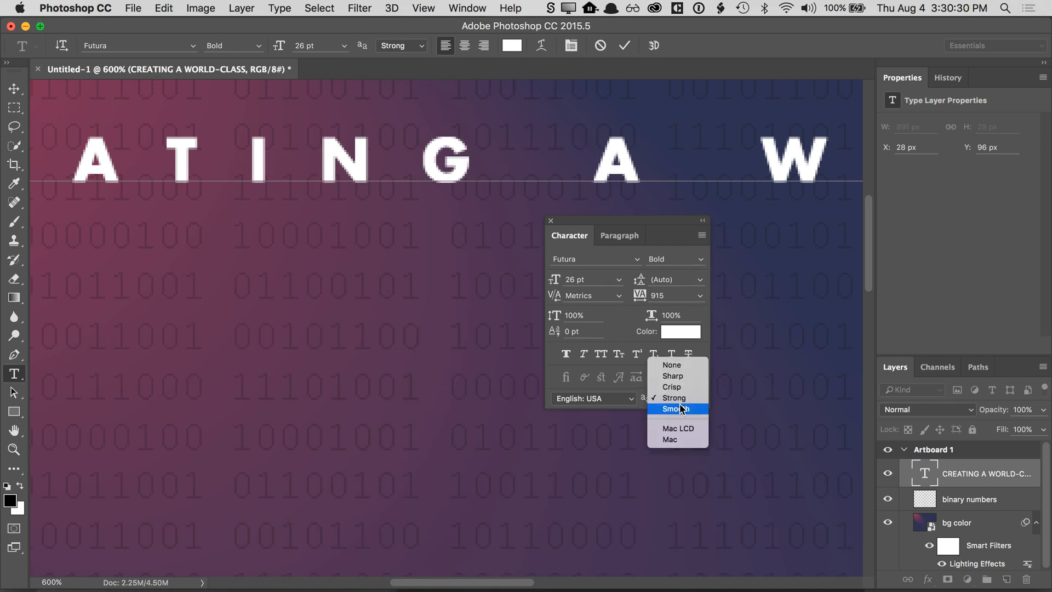
{"action": "left_click", "coordinate": [681, 408]}
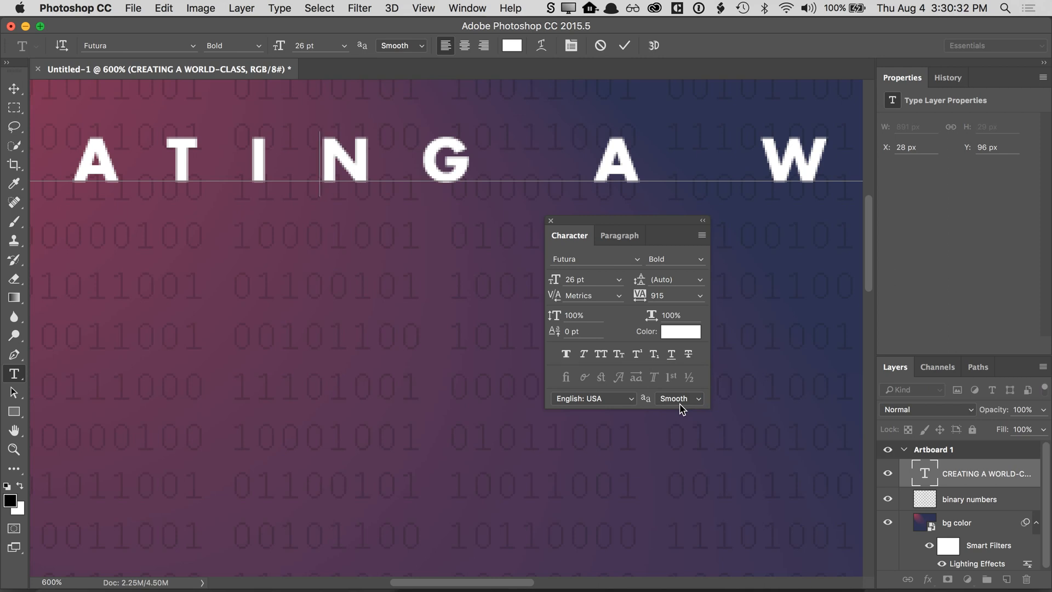
{"action": "left_click", "coordinate": [682, 404]}
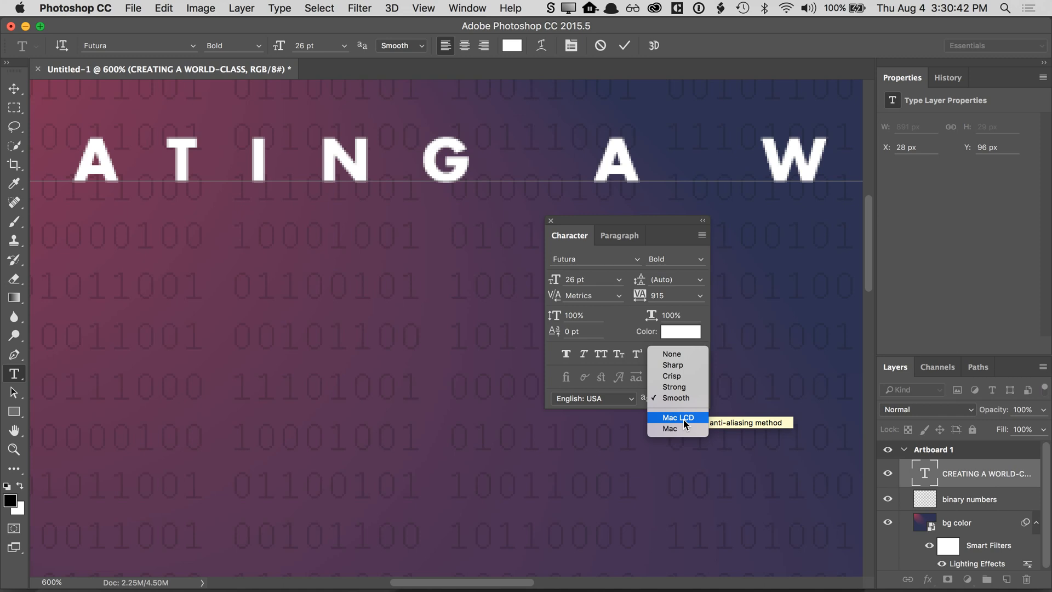
{"action": "left_click", "coordinate": [682, 418]}
{"action": "left_click", "coordinate": [683, 398]}
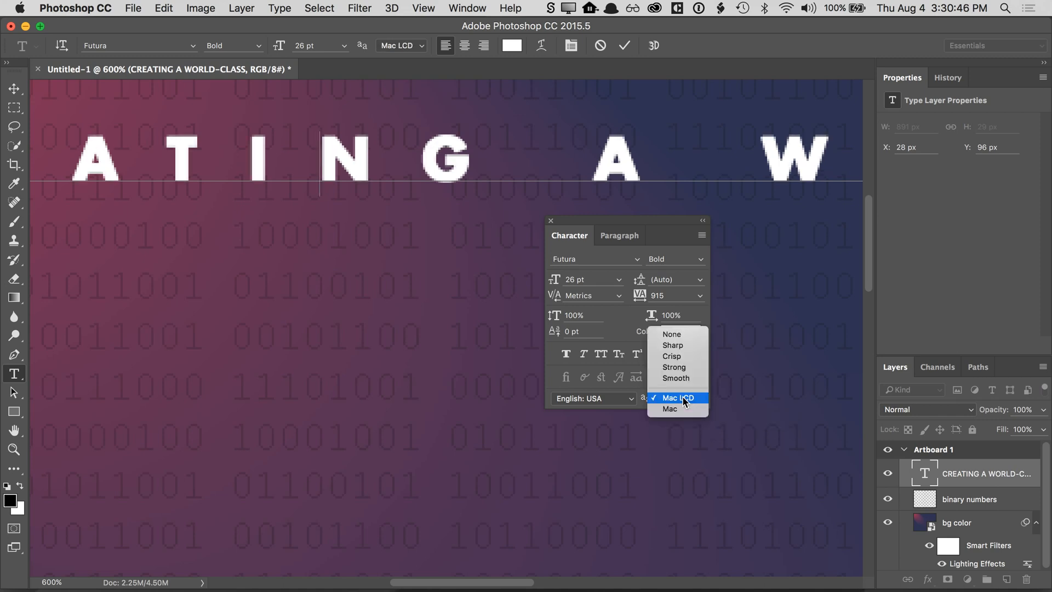
{"action": "left_click", "coordinate": [681, 379]}
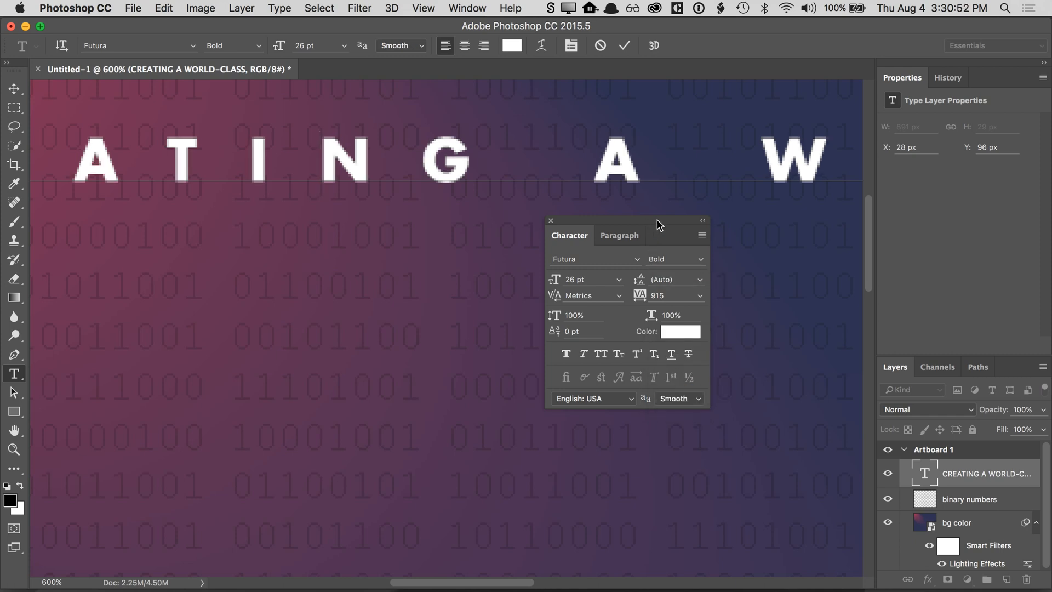
- Move the "CREATING A WORLD-CLASS" line higher on the artboard, to about X 24 px, Y 69 px
{"action": "left_click_drag", "start_coordinate": [658, 224], "coordinate": [689, 266]}
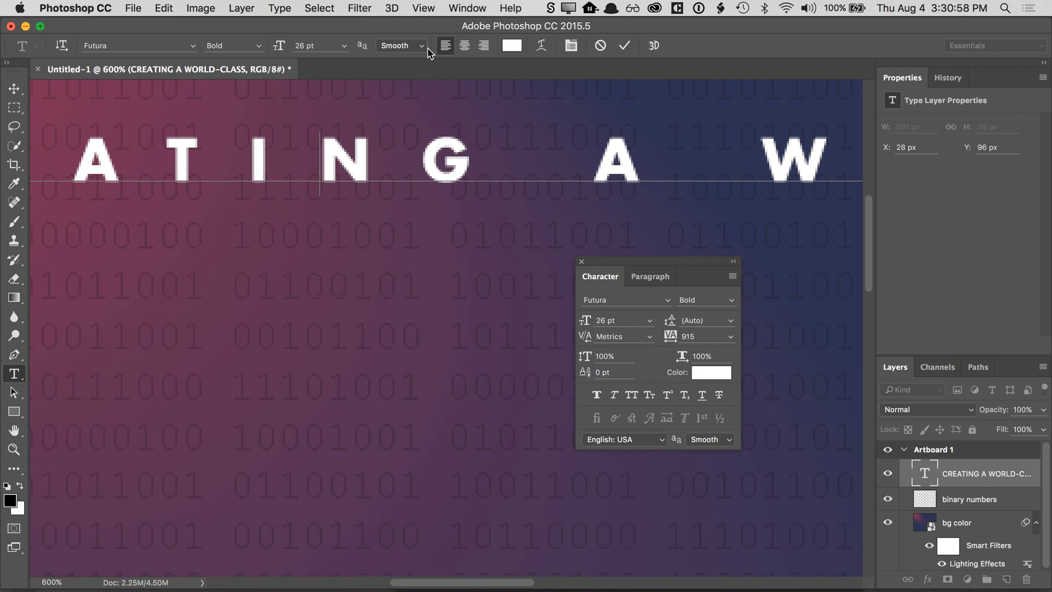
{"action": "left_click", "coordinate": [14, 89]}
{"action": "key", "text": "super+minus"}
{"action": "key", "text": "super+minus"}
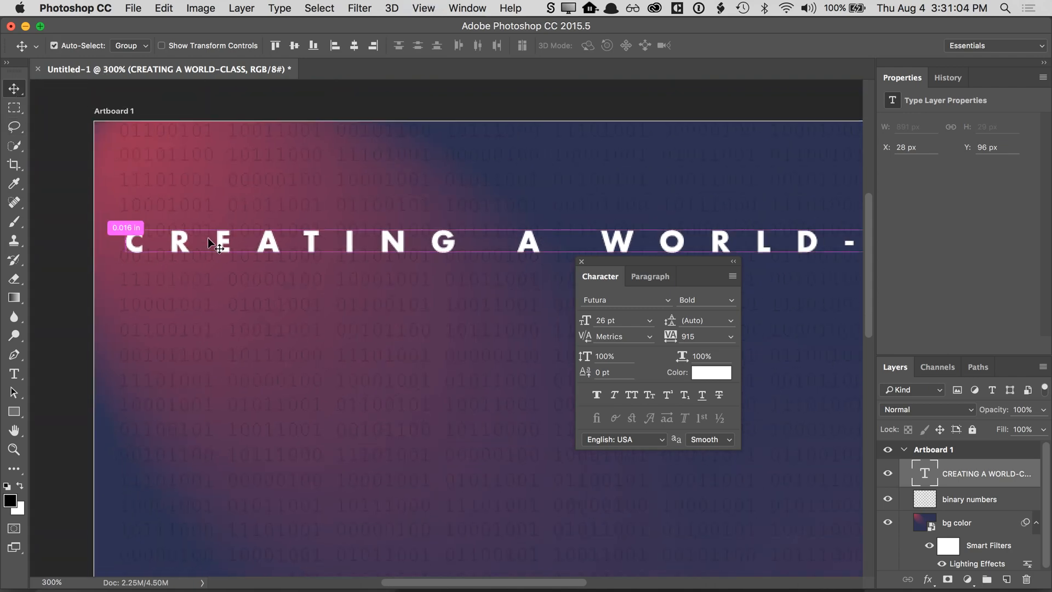
{"action": "key", "text": "super+0"}
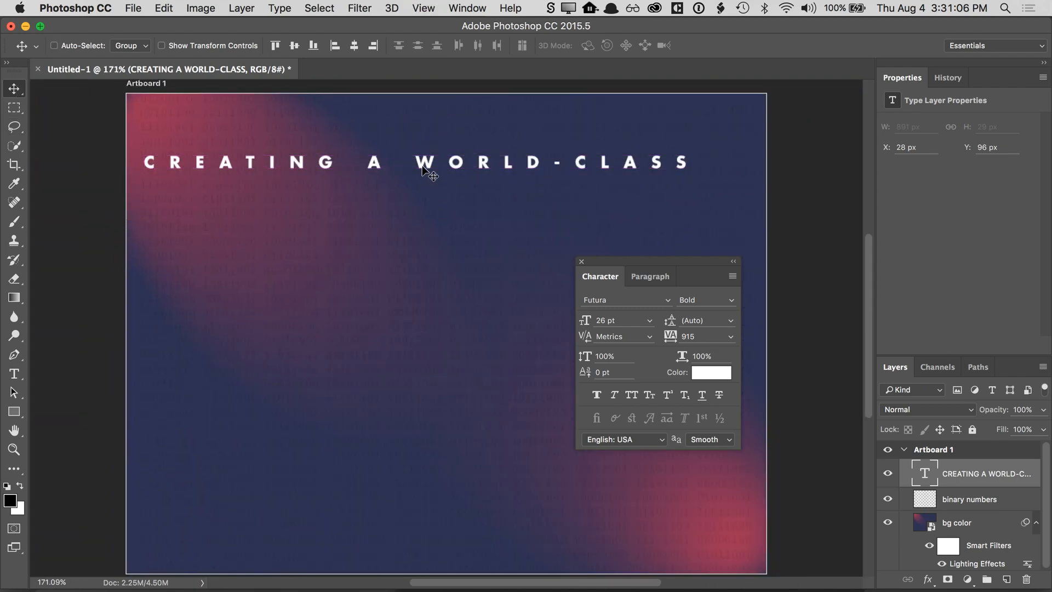
{"action": "left_click_drag", "start_coordinate": [423, 170], "coordinate": [422, 150]}
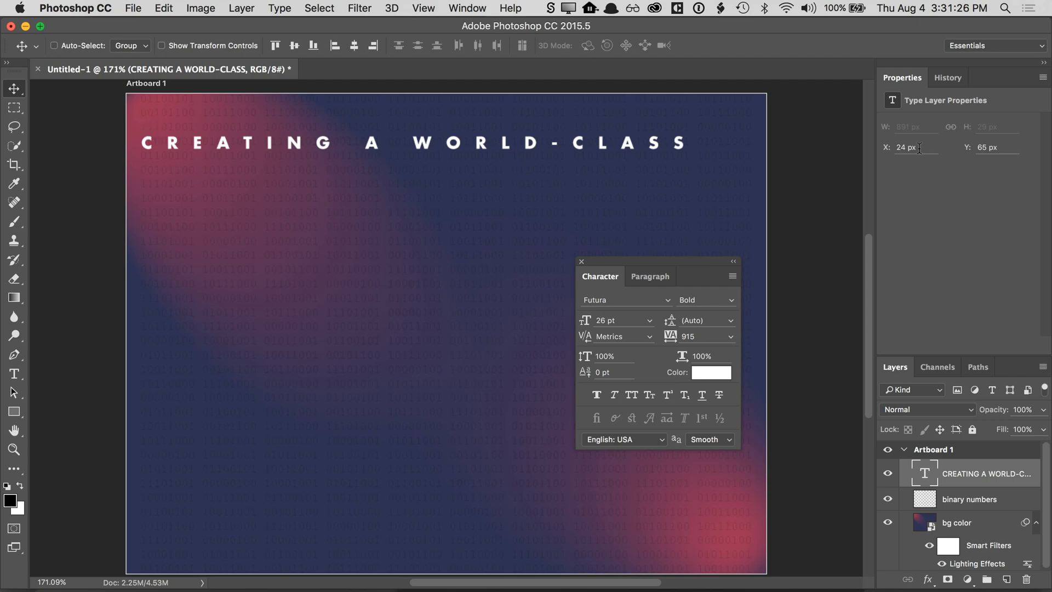
{"action": "left_click_drag", "start_coordinate": [919, 148], "coordinate": [893, 149]}
{"action": "mouse_move", "coordinate": [567, 146]}
{"action": "left_mouse_down"}
{"action": "mouse_move", "coordinate": [578, 170]}
{"action": "mouse_move", "coordinate": [557, 153]}
{"action": "left_mouse_up"}
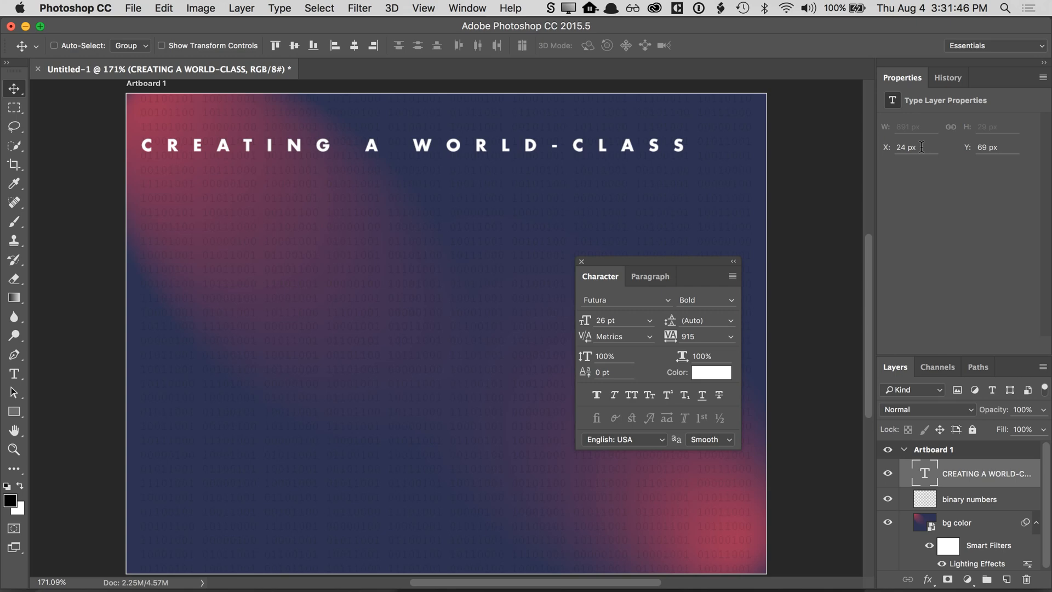
- Set the position of the "CREATING A WORLD-CLASS" line to X 21 px and Y 110 px
{"action": "left_click_drag", "start_coordinate": [921, 147], "coordinate": [874, 147]}
{"action": "type", "text": "21"}
{"action": "key", "text": "Return"}
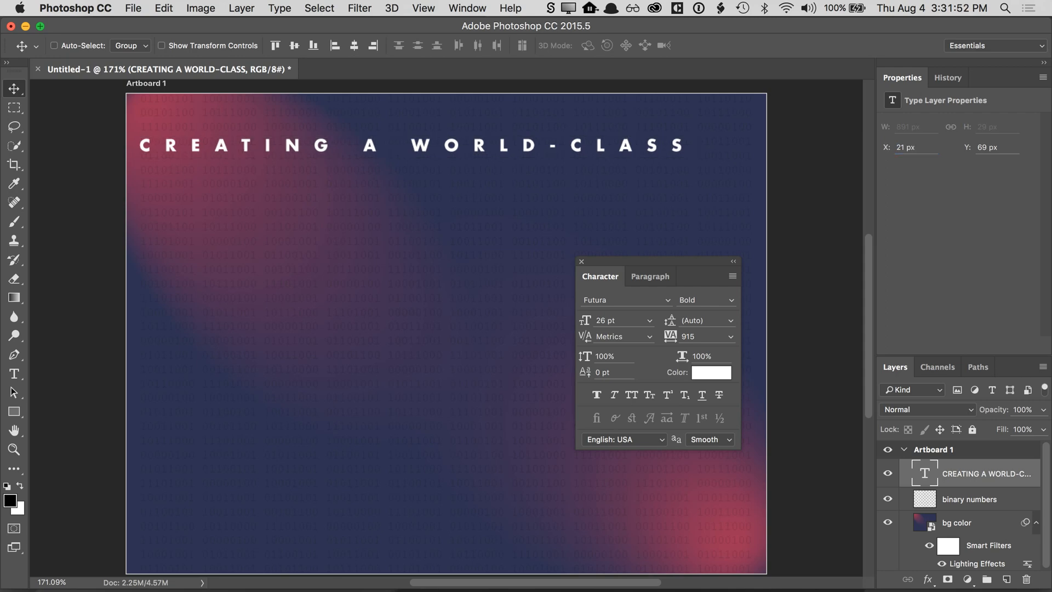
{"action": "left_click", "coordinate": [988, 147]}
{"action": "type", "text": "110"}
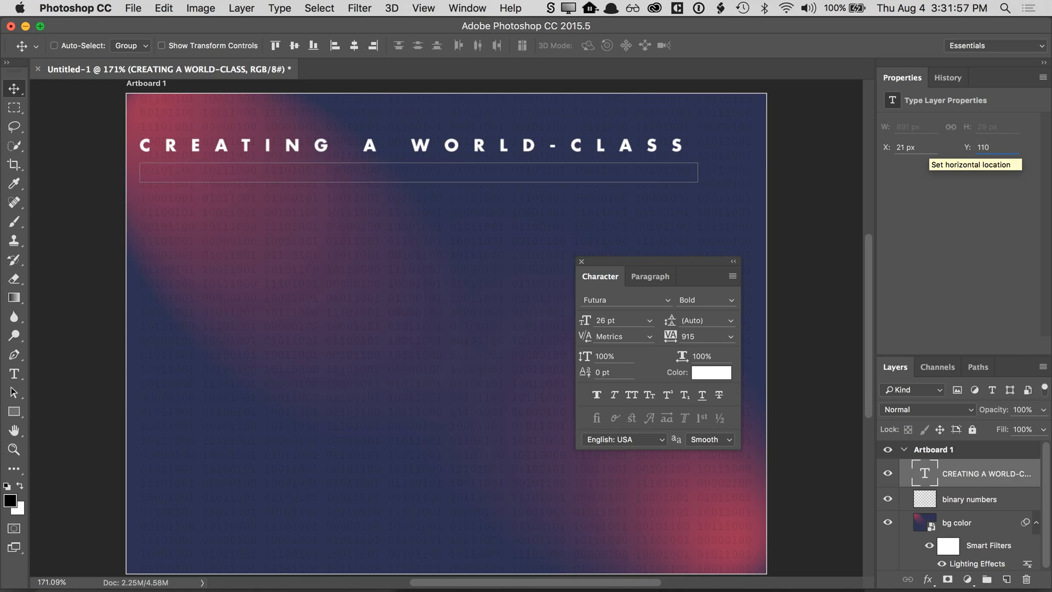
{"action": "key", "text": "Return"}
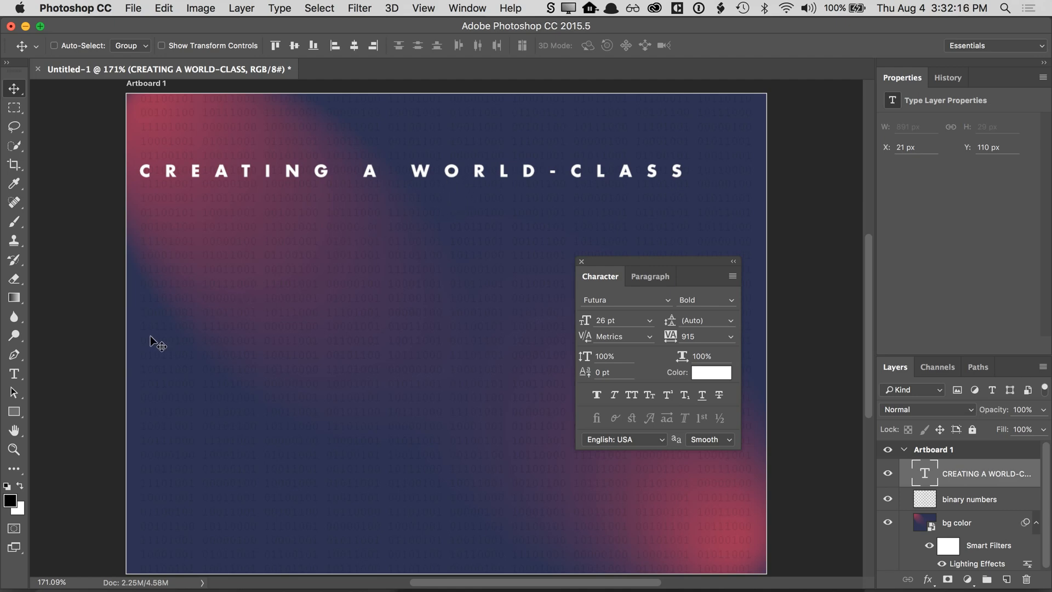
- Colour only the letter "O" in "WORLD" red with RGB values 233, 24, 25
{"action": "left_click", "coordinate": [15, 374]}
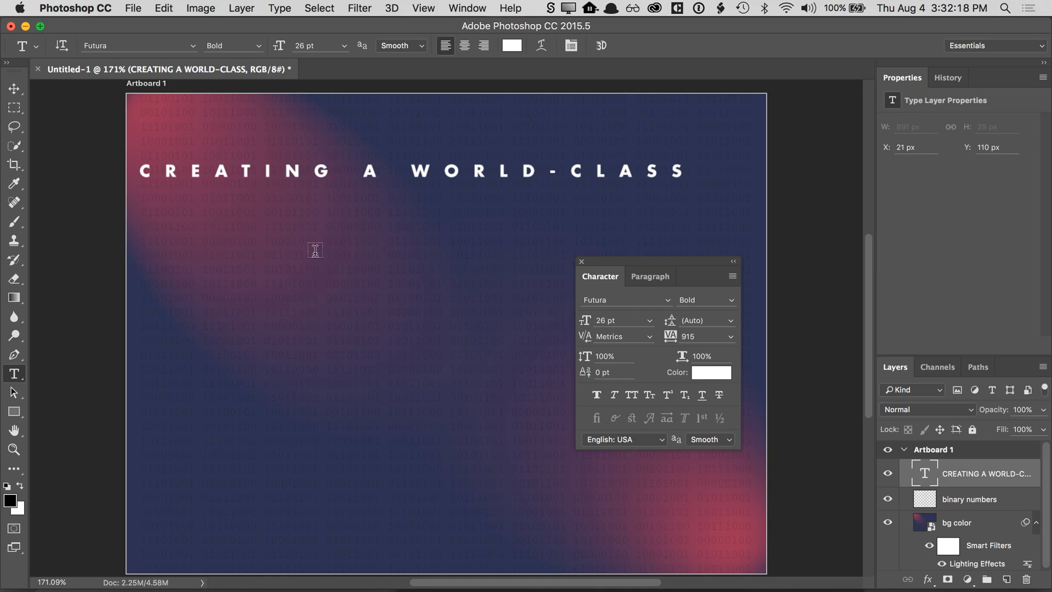
{"action": "left_click_drag", "start_coordinate": [468, 167], "coordinate": [448, 166]}
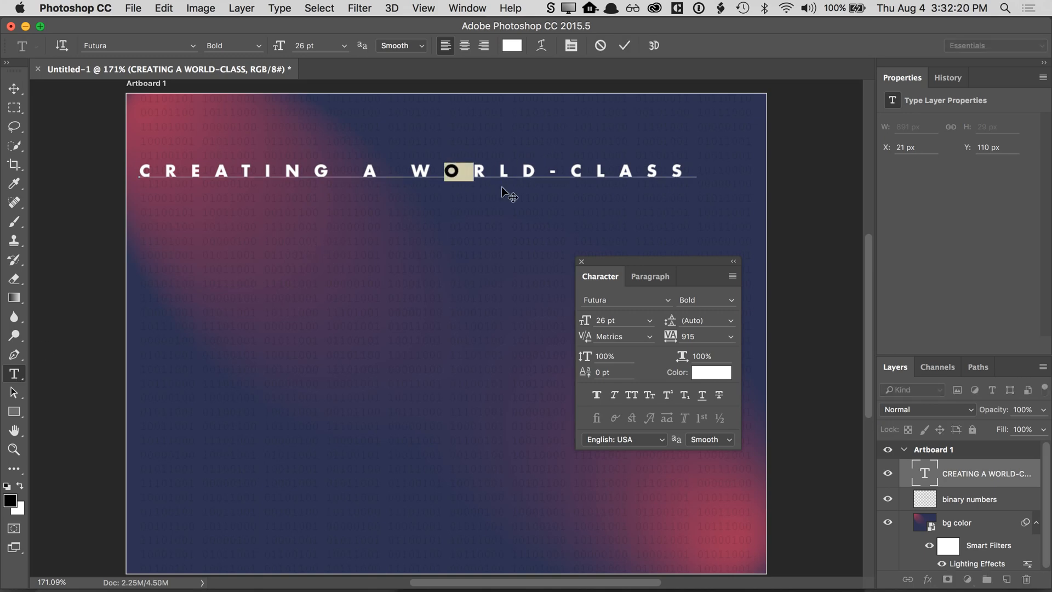
{"action": "left_click", "coordinate": [704, 375]}
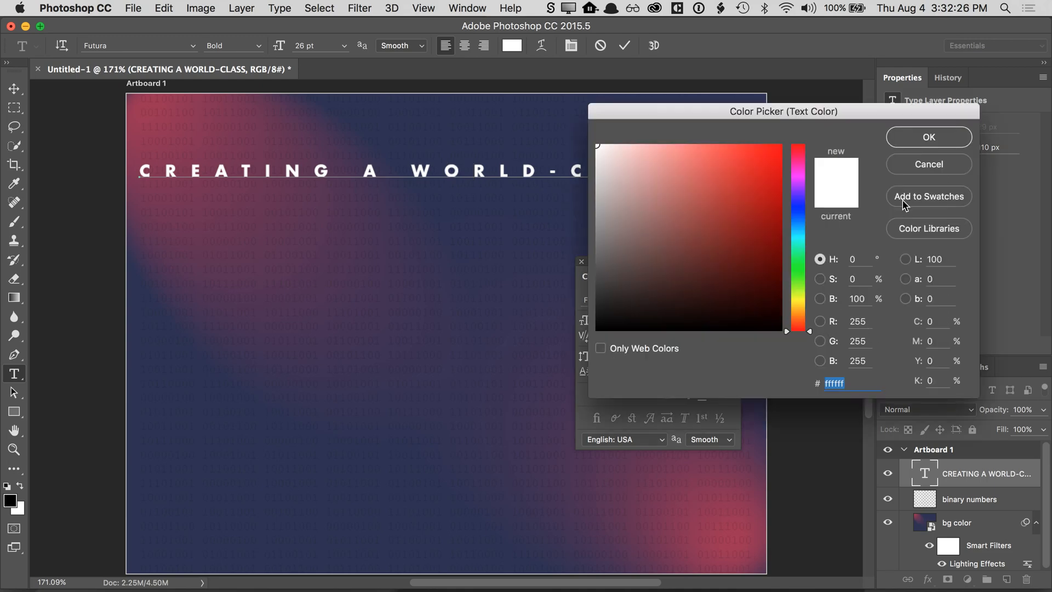
{"action": "left_click", "coordinate": [912, 165]}
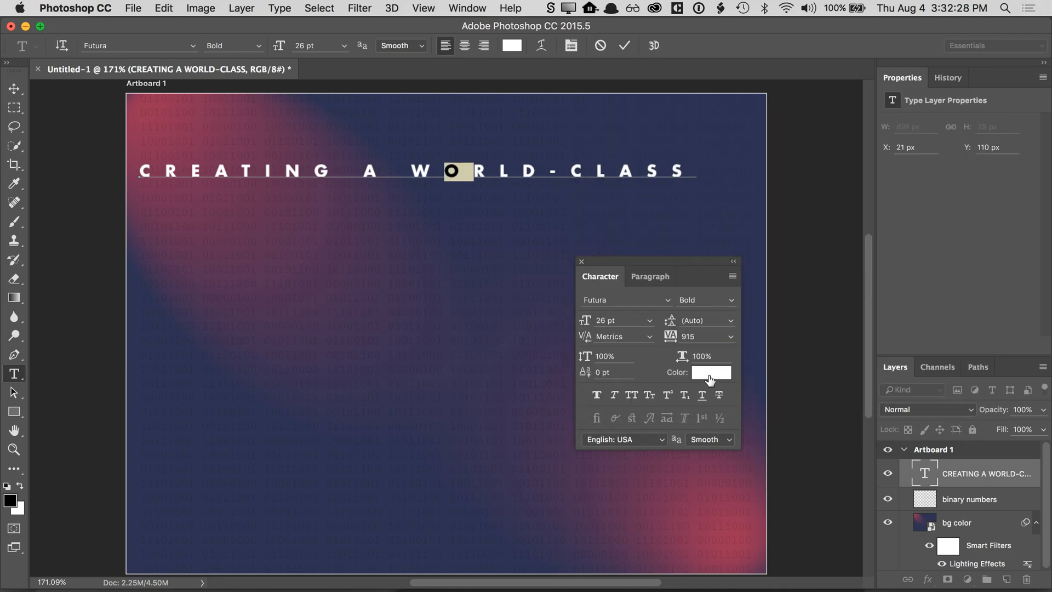
{"action": "left_click", "coordinate": [707, 374]}
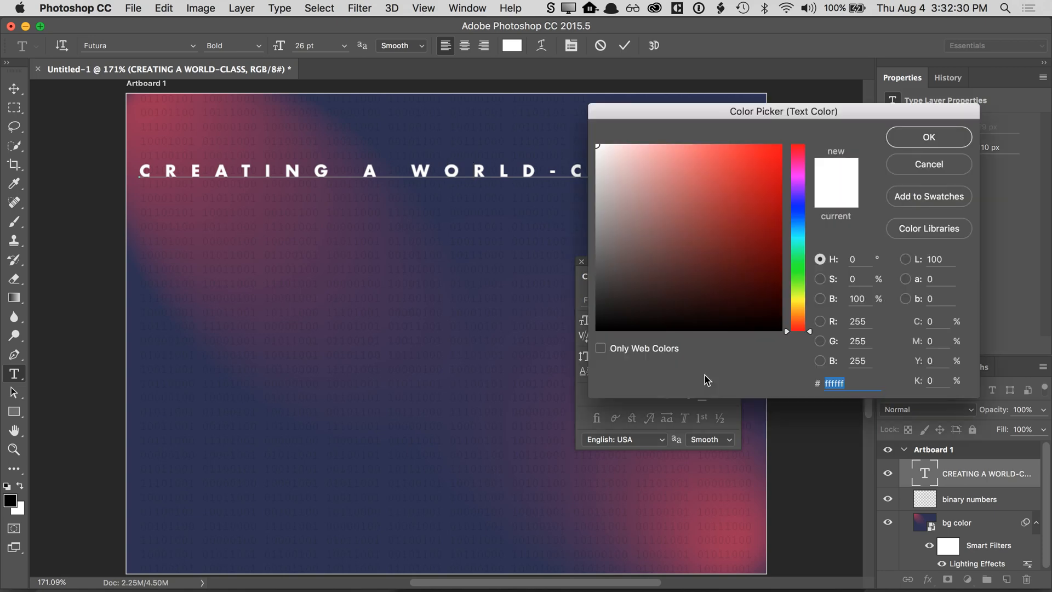
{"action": "double_click", "coordinate": [861, 320]}
{"action": "type", "text": "233"}
{"action": "key", "text": "Tab"}
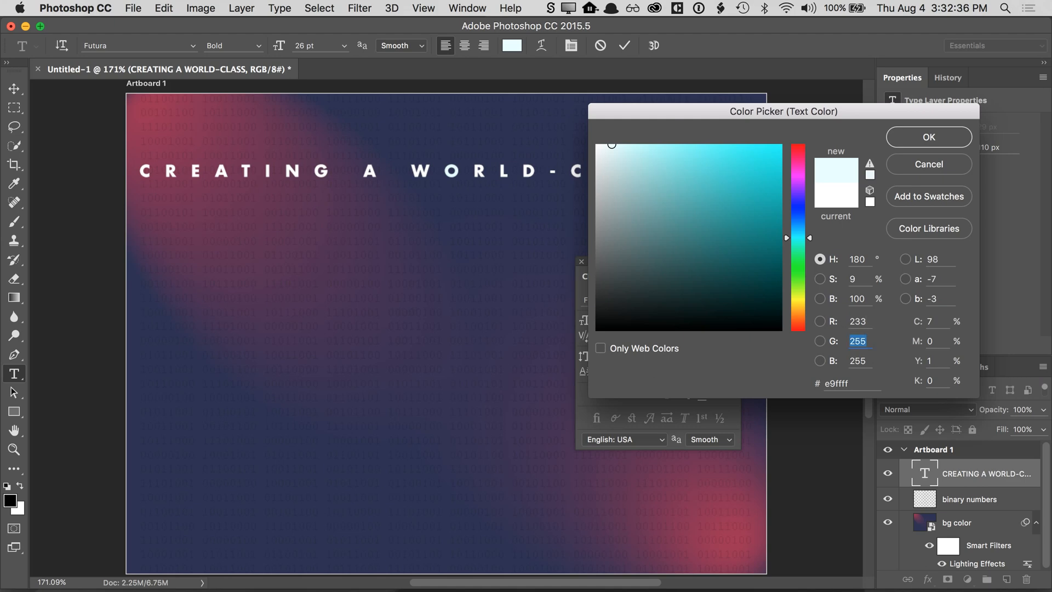
{"action": "type", "text": "24"}
{"action": "key", "text": "Tab"}
{"action": "type", "text": "25"}
{"action": "key", "text": "Tab"}
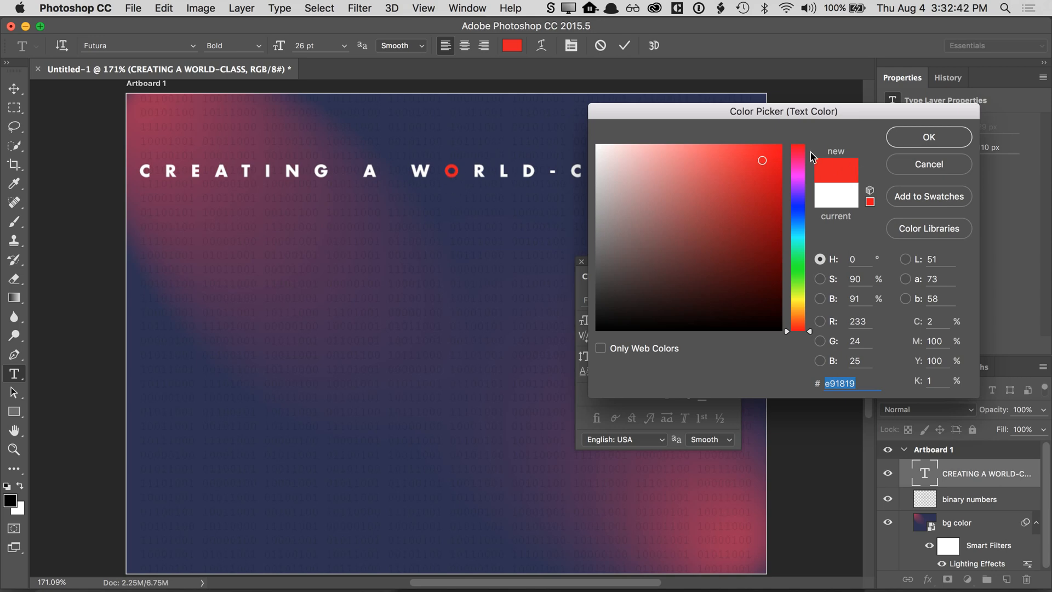
{"action": "left_click", "coordinate": [926, 140]}
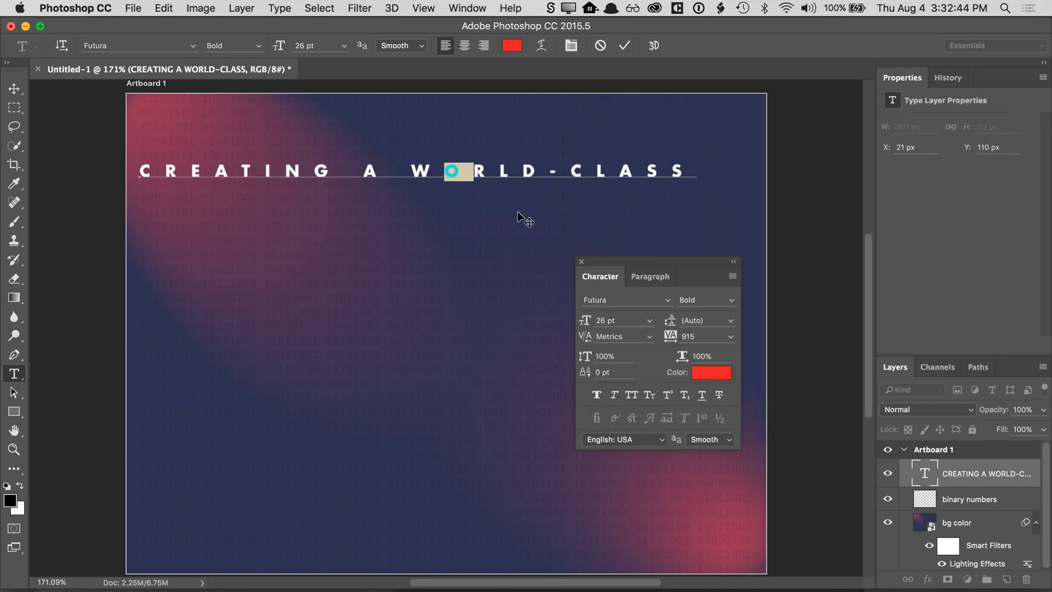
{"action": "left_click", "coordinate": [515, 175]}
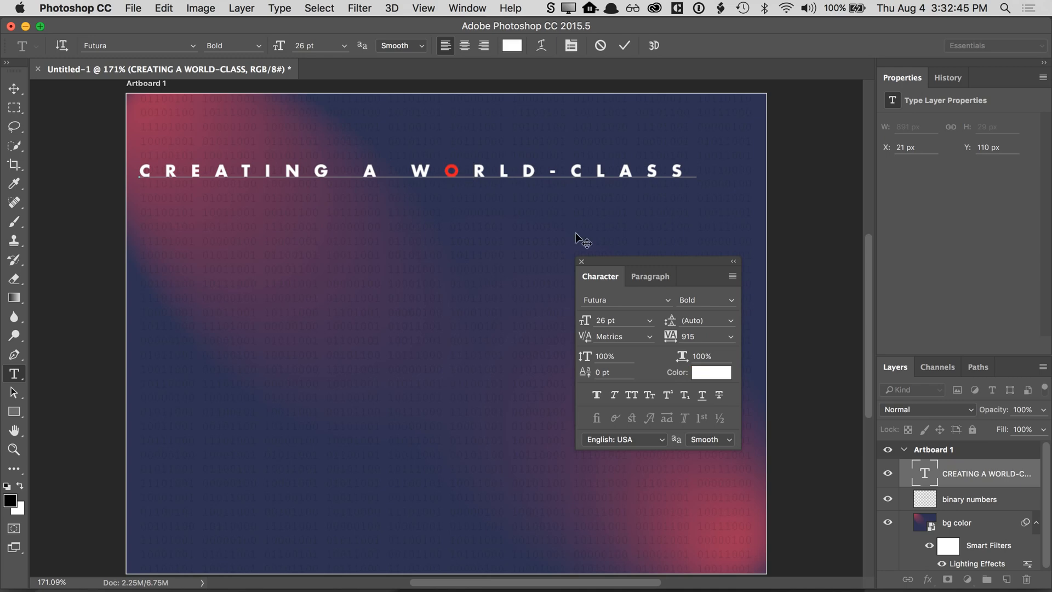
- Add a separate text line reading "TECHNOLOGY ORGANIZATION" below the "CREATING A WORLD-CLASS" line
{"action": "left_click", "coordinate": [18, 93]}
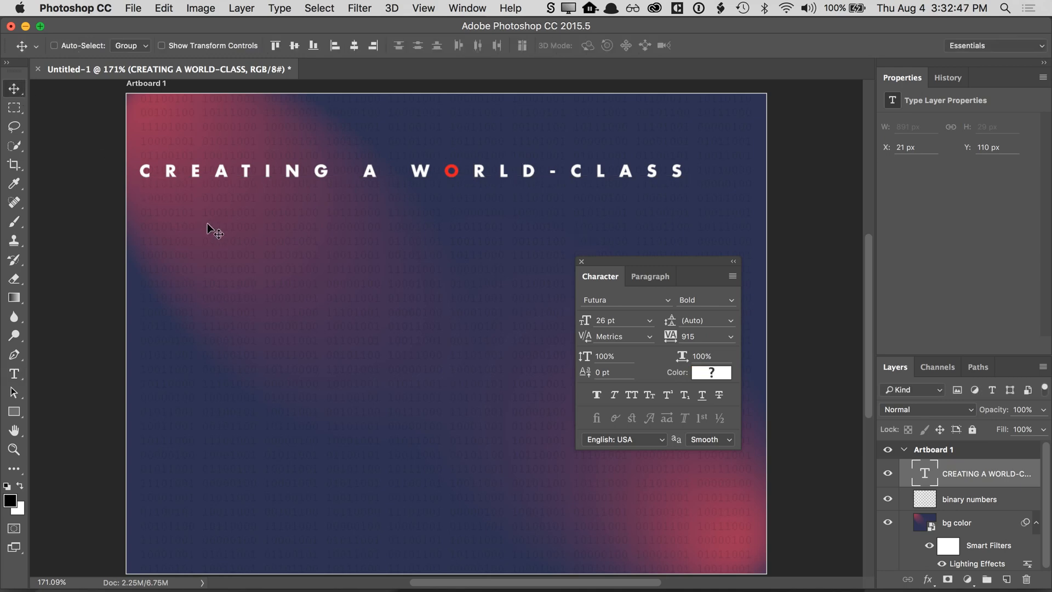
{"action": "left_click", "coordinate": [20, 377]}
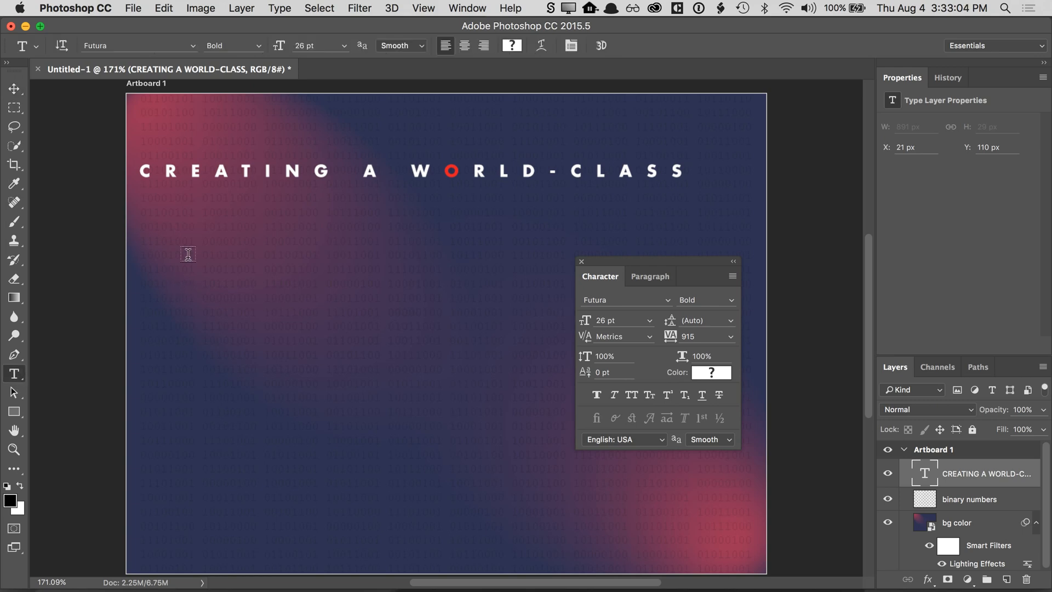
{"action": "left_click", "coordinate": [147, 216]}
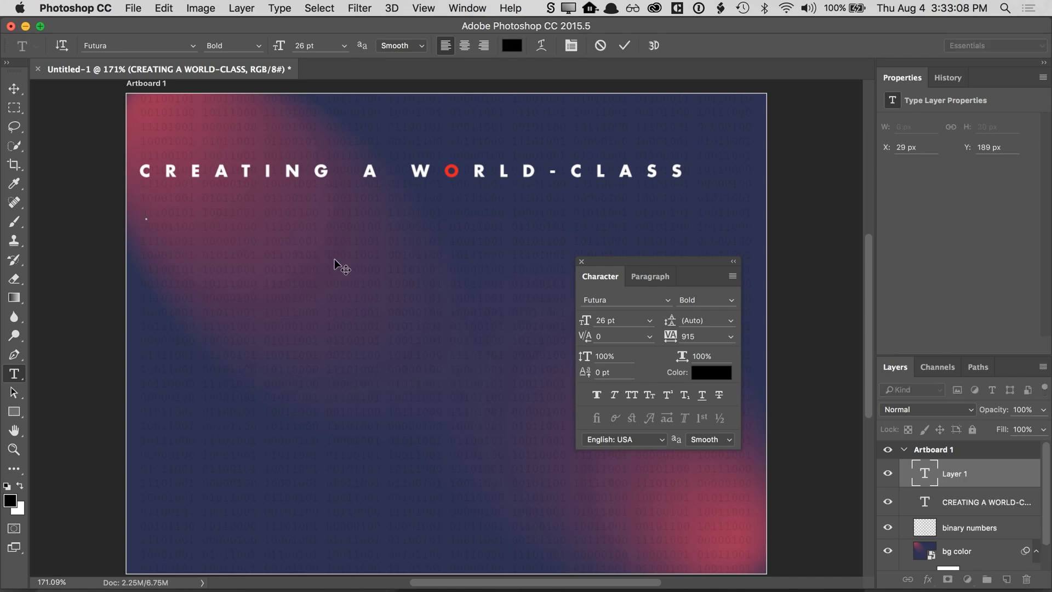
{"action": "type", "text": "TECH"}
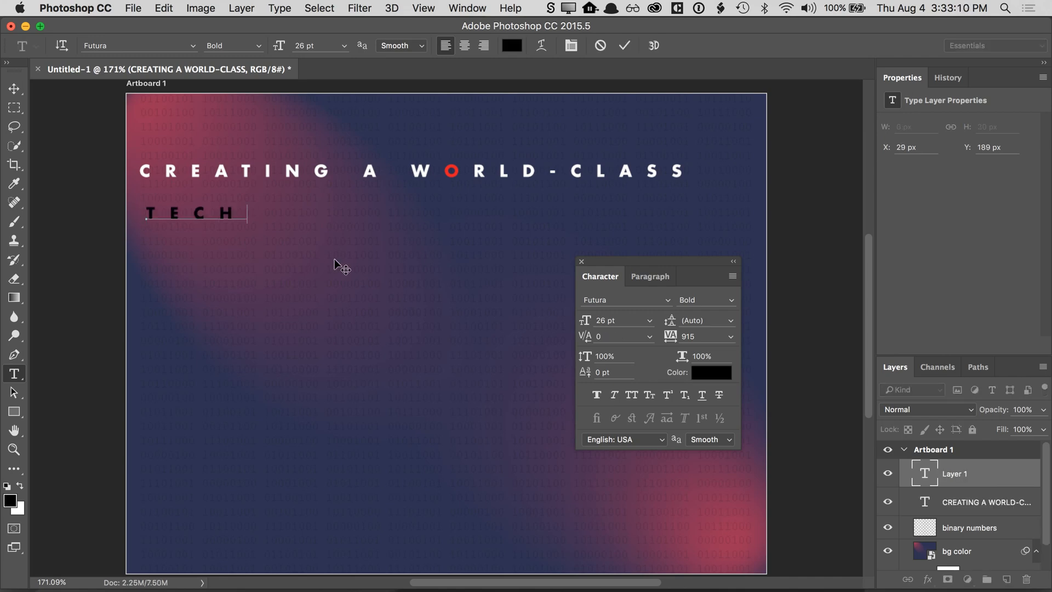
{"action": "type", "text": "NOLOGY OR"}
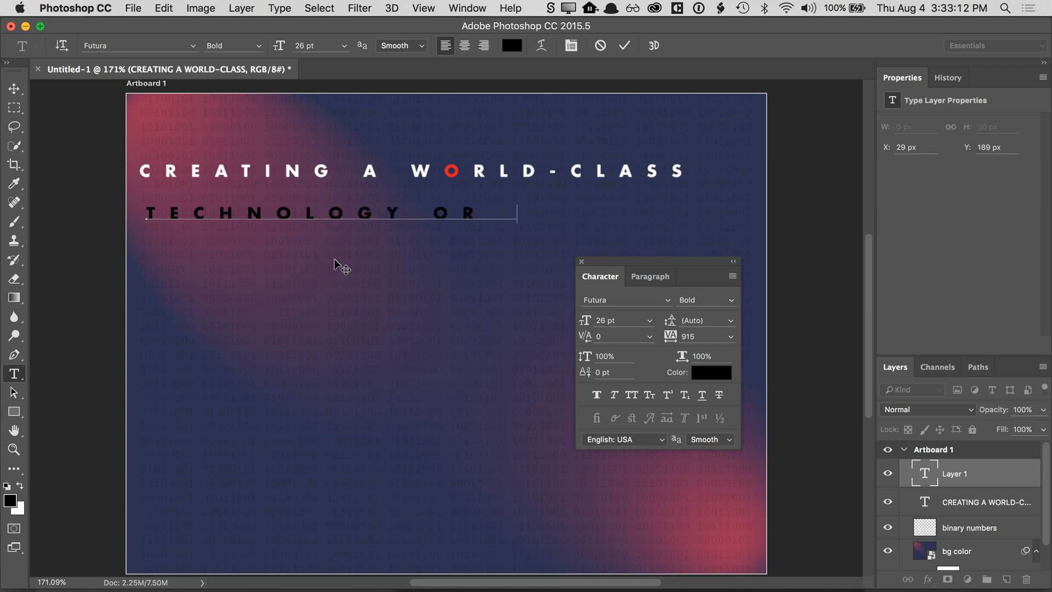
{"action": "type", "text": "GANIZATION"}
- Format the whole "TECHNOLOGY ORGANIZATION" line as Futura Book at 58 pt with tracking of 100
{"action": "key", "text": "super+a"}
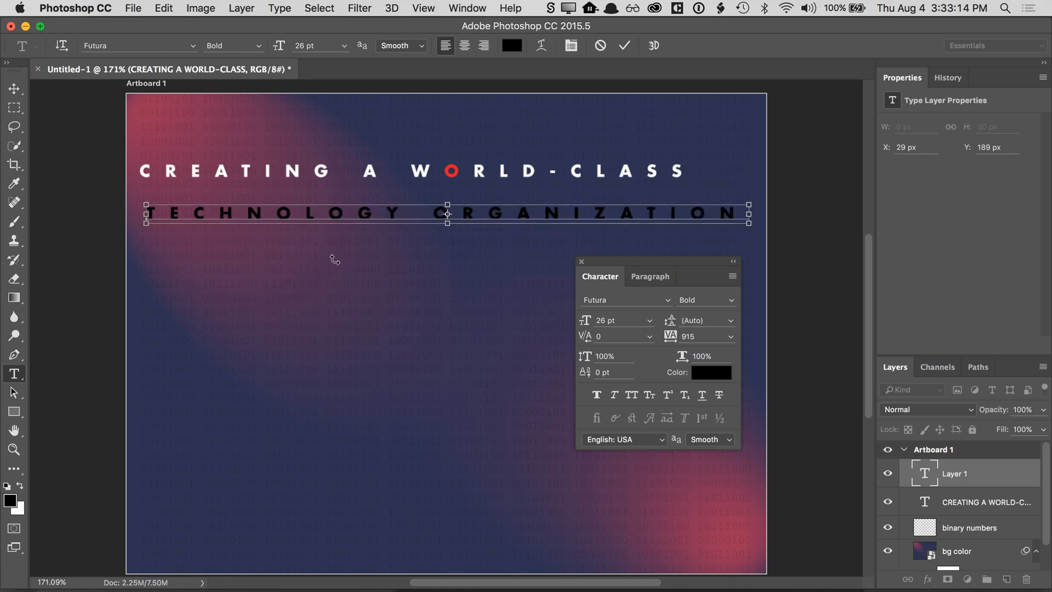
{"action": "left_click", "coordinate": [731, 300]}
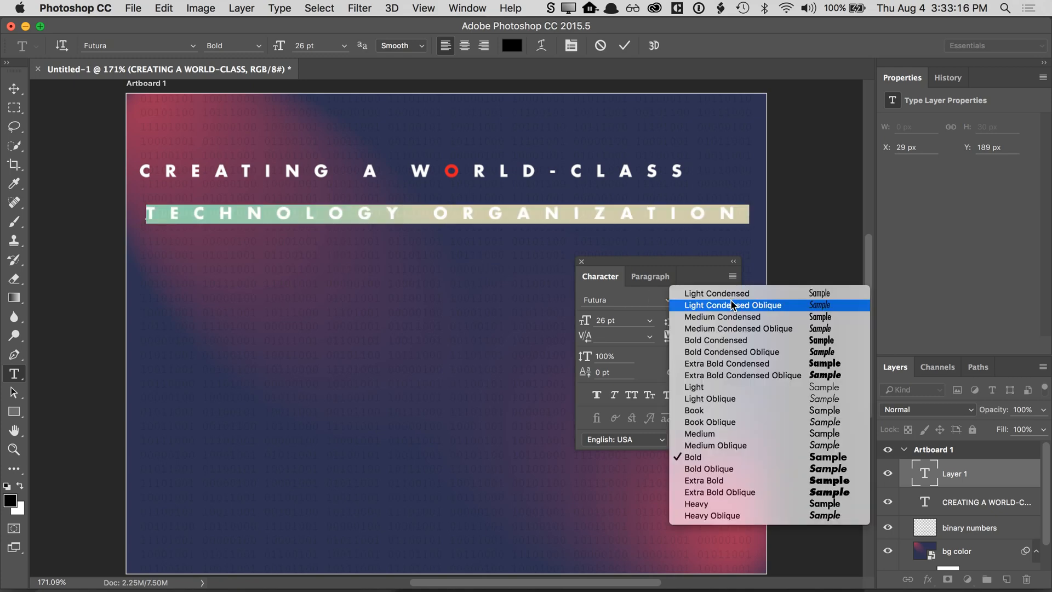
{"action": "left_click", "coordinate": [719, 416]}
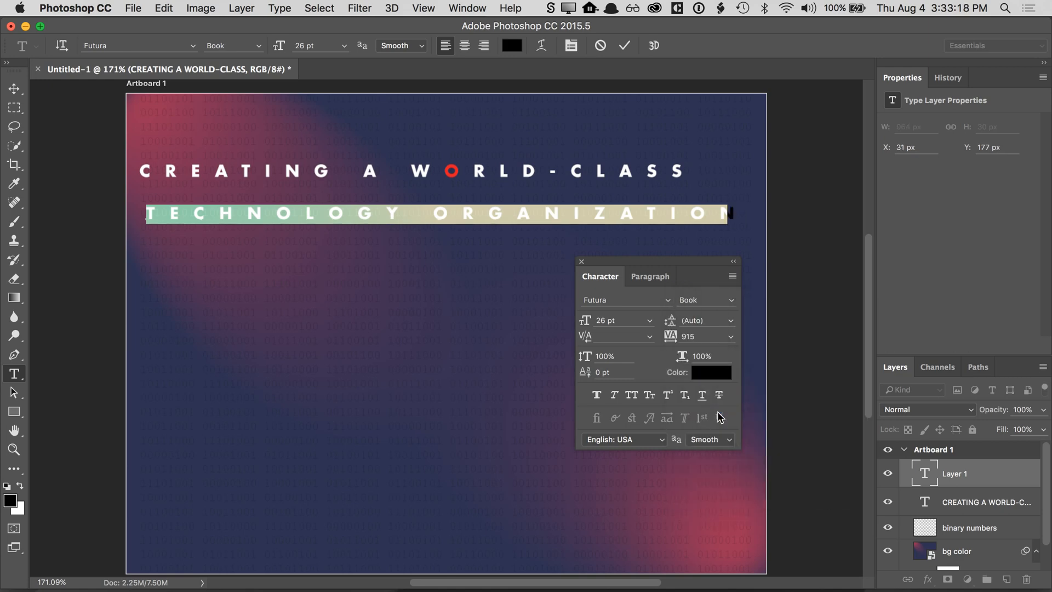
{"action": "double_click", "coordinate": [693, 334]}
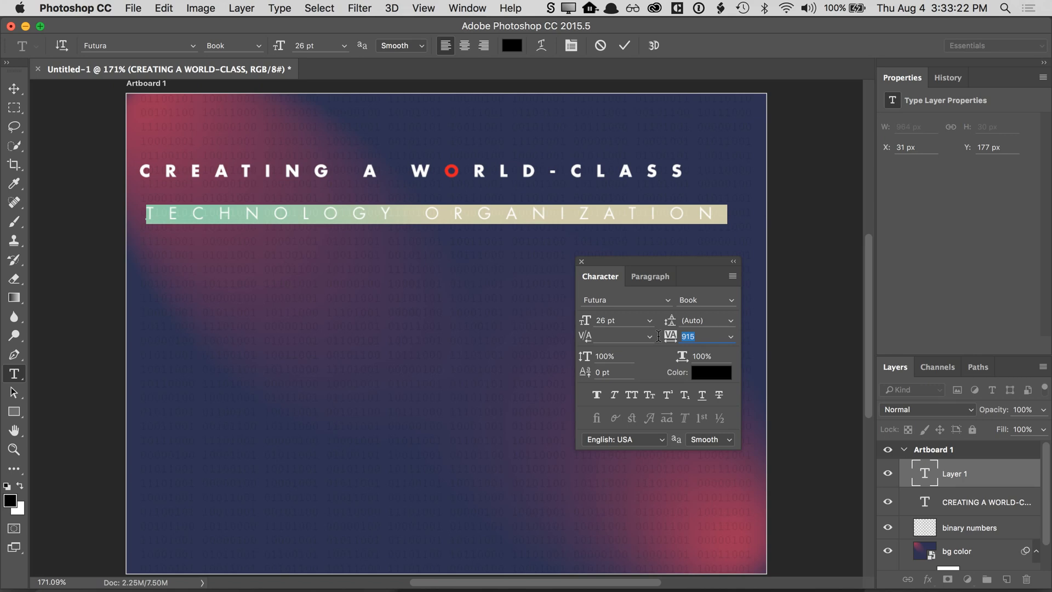
{"action": "type", "text": "100"}
{"action": "key", "text": "shift+Tab"}
{"action": "key", "text": "shift+Tab"}
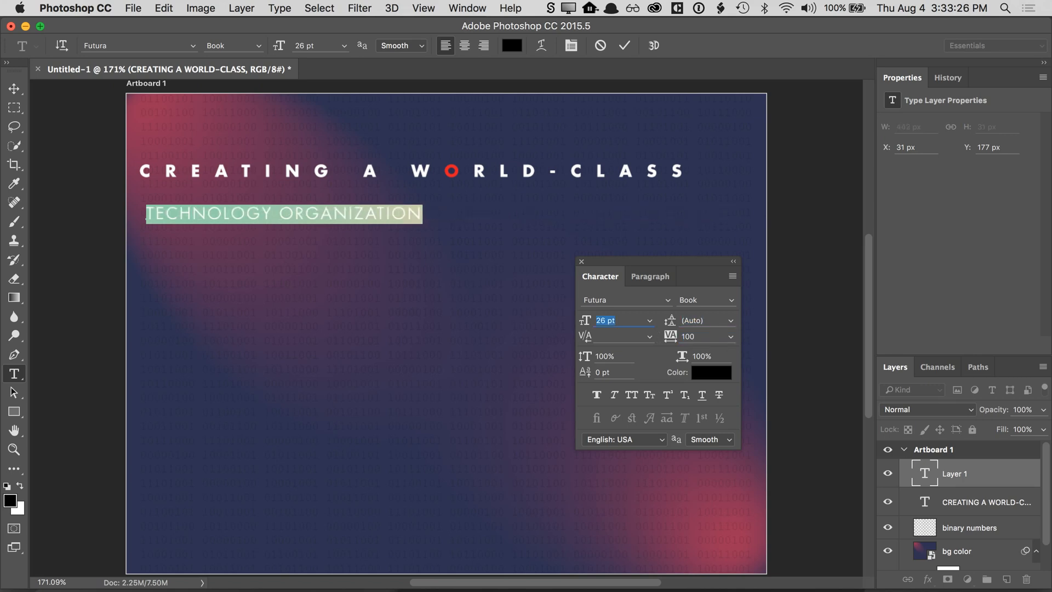
{"action": "type", "text": "58"}
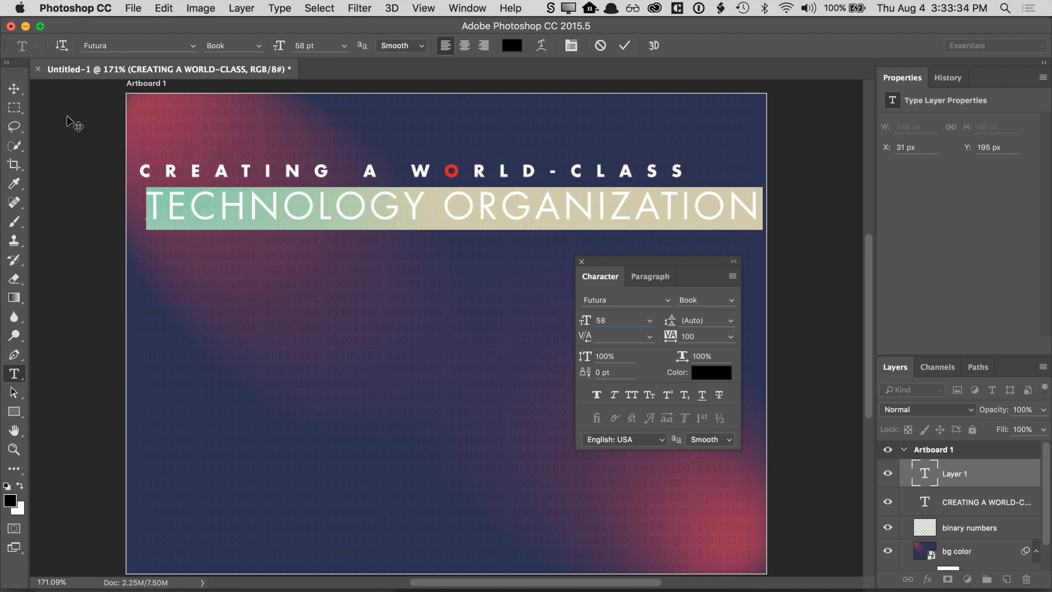
{"action": "left_click", "coordinate": [14, 89]}
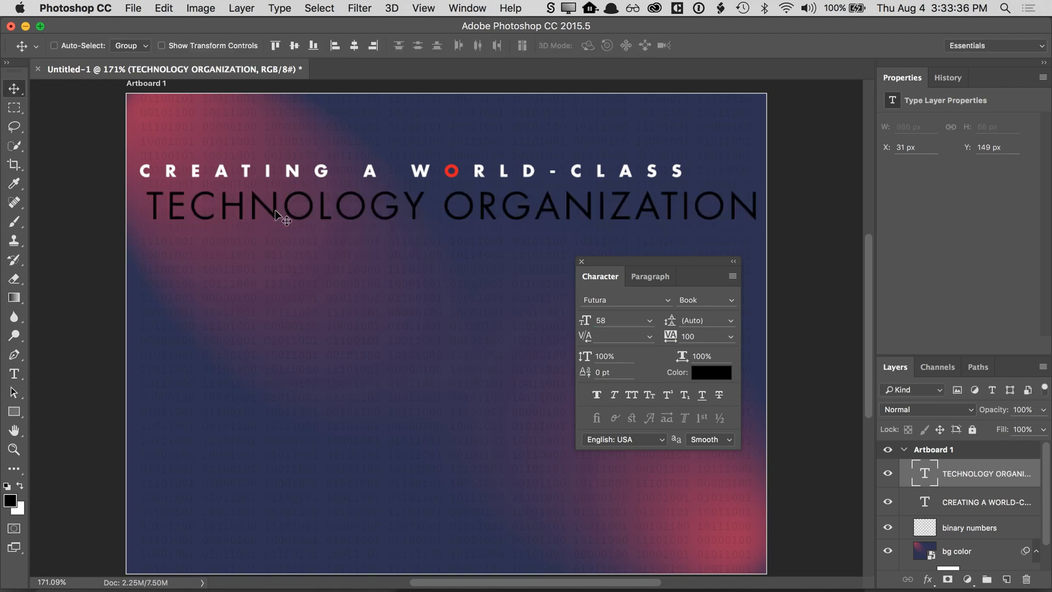
- Move the "TECHNOLOGY ORGANIZATION" line to X 19 px, Y 144 px, close beneath the first title line
{"action": "left_click_drag", "start_coordinate": [275, 210], "coordinate": [278, 207]}
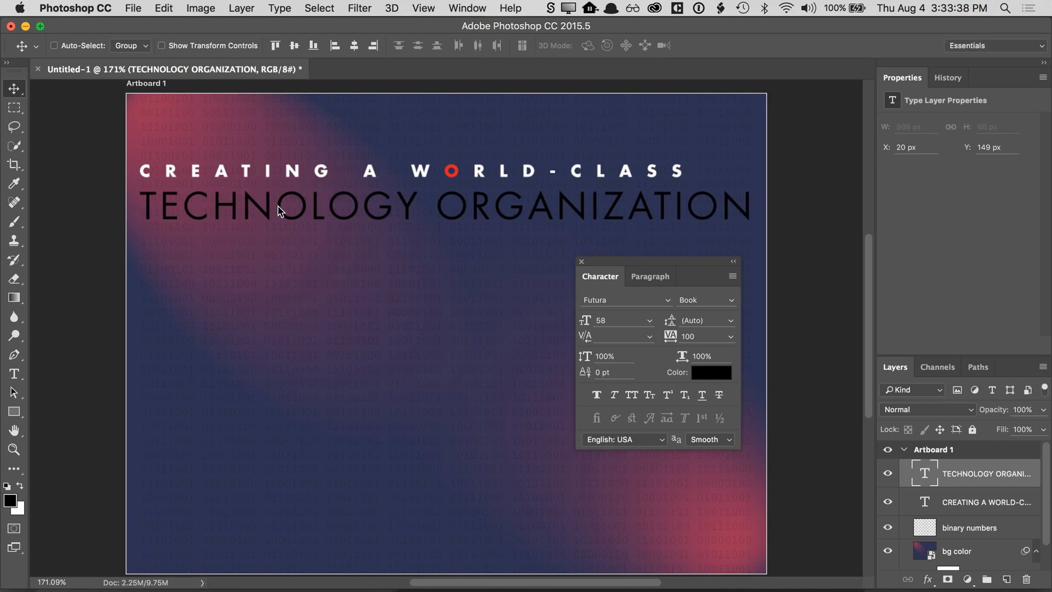
{"action": "key", "text": "Left"}
{"action": "key", "text": "Left"}
{"action": "key", "text": "Left"}
{"action": "key", "text": "Left"}
{"action": "key", "text": "Left"}
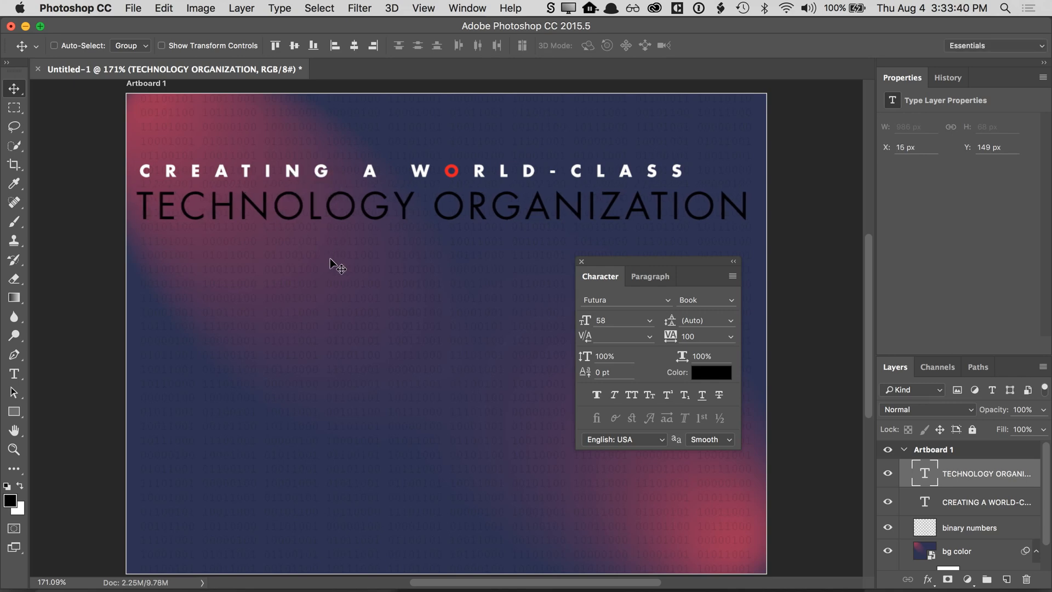
{"action": "key", "text": "Up"}
{"action": "key", "text": "Up"}
{"action": "key", "text": "Up"}
{"action": "key", "text": "Up"}
{"action": "key", "text": "Right"}
{"action": "key", "text": "Right"}
{"action": "key", "text": "Right"}
{"action": "key", "text": "Right"}
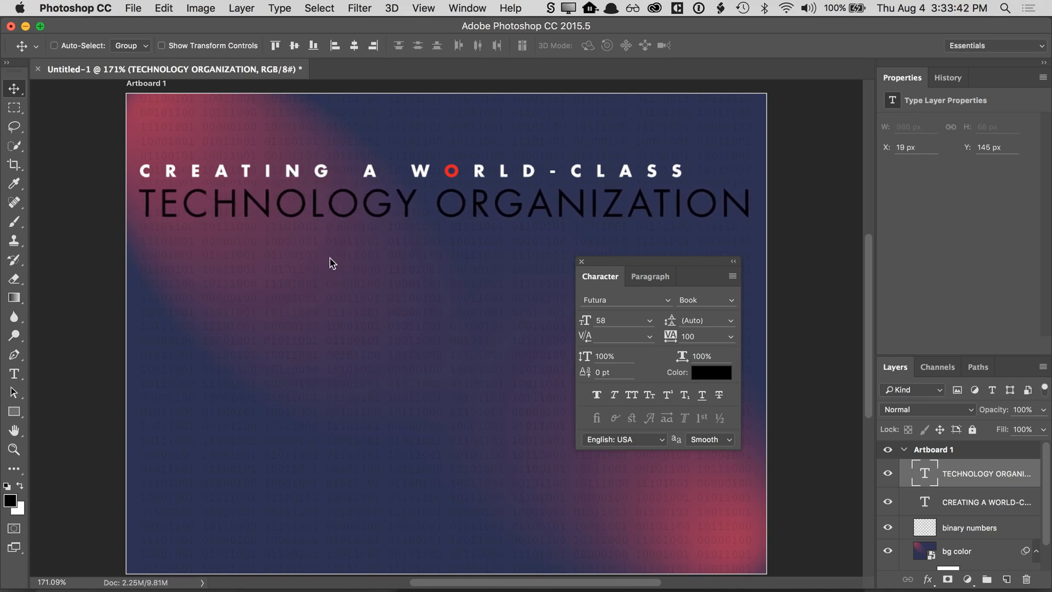
{"action": "key", "text": "Up"}
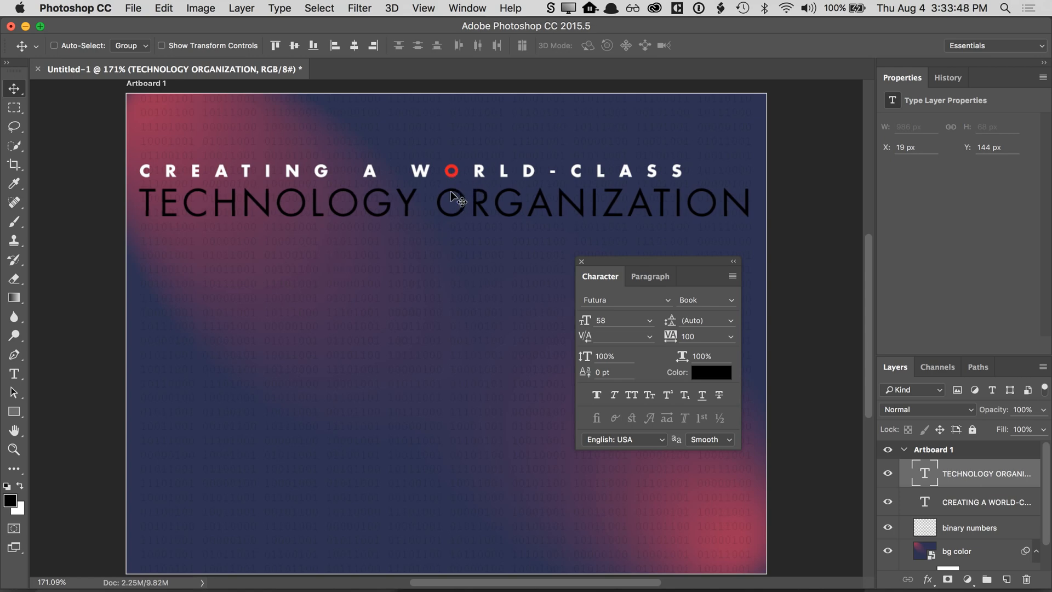
- Colour all of the "TECHNOLOGY ORGANIZATION" text white (ffffff)
{"action": "left_click", "coordinate": [14, 374]}
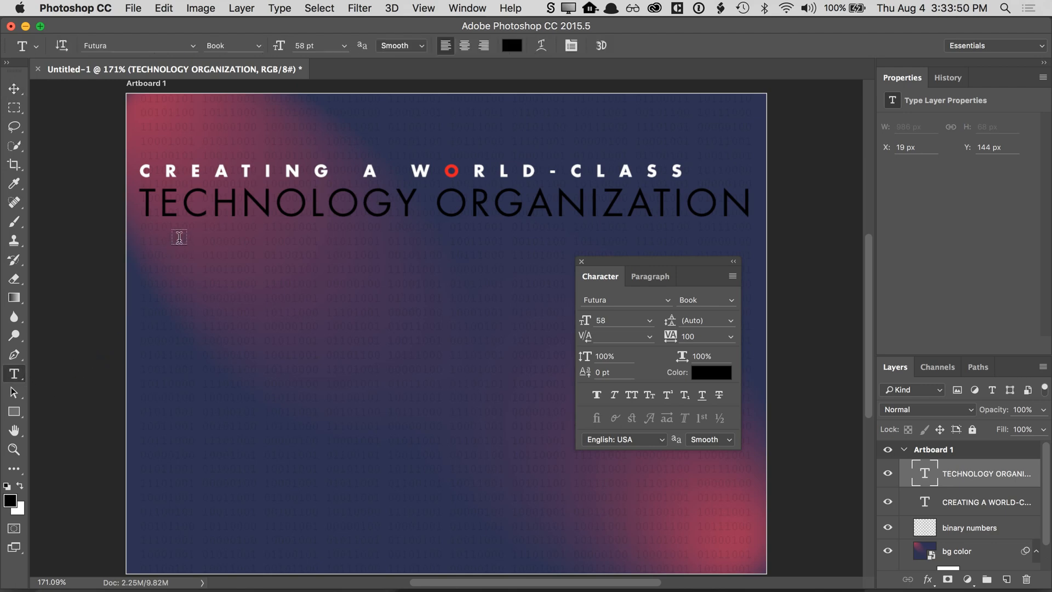
{"action": "left_click_drag", "start_coordinate": [141, 203], "coordinate": [825, 178]}
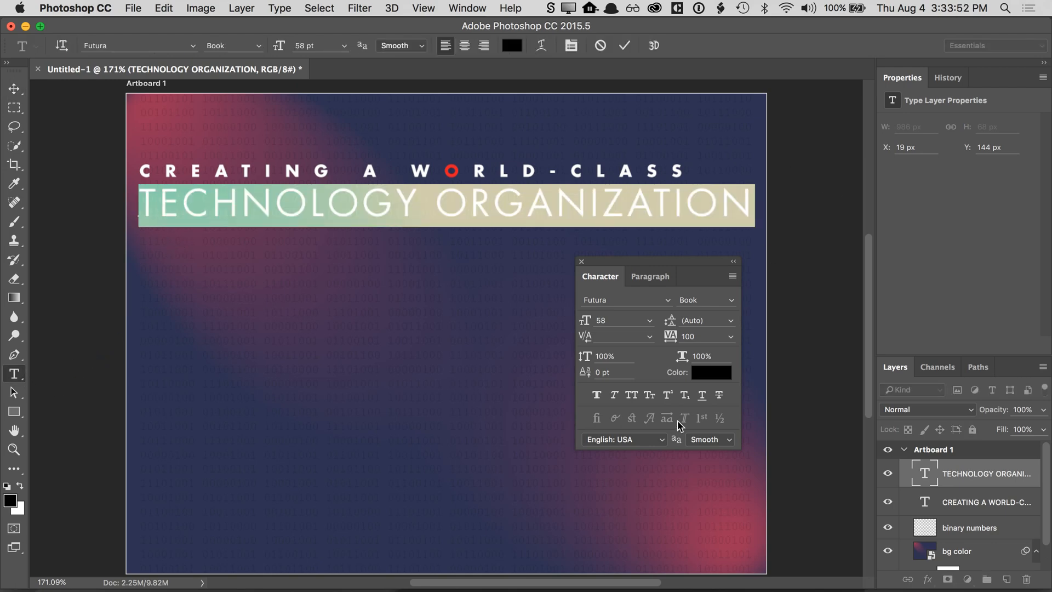
{"action": "left_click", "coordinate": [707, 377]}
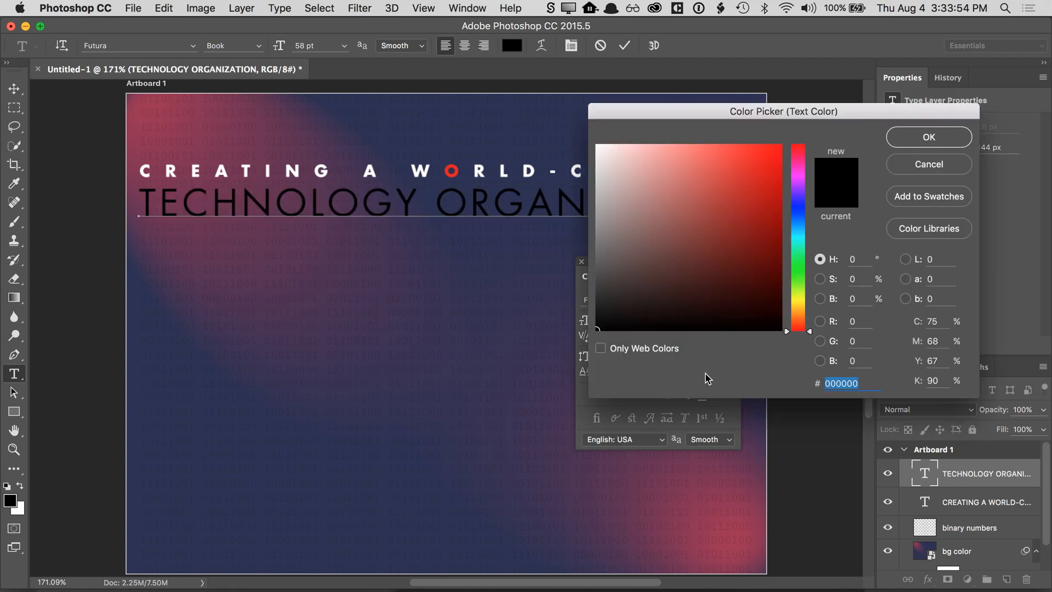
{"action": "left_click_drag", "start_coordinate": [663, 258], "coordinate": [597, 145]}
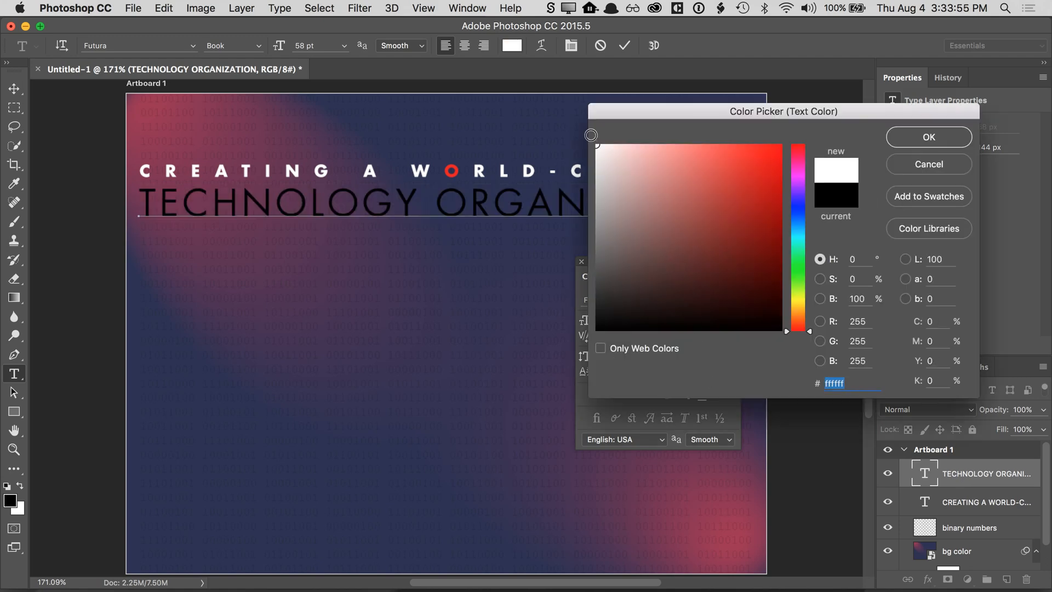
{"action": "left_click", "coordinate": [907, 144]}
{"action": "left_click", "coordinate": [493, 206]}
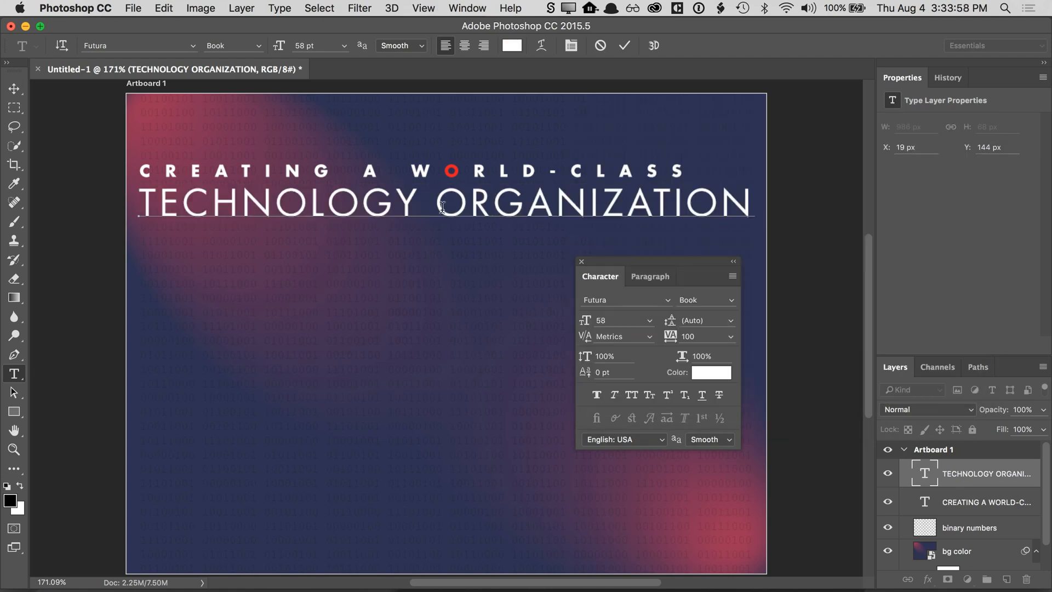
- Colour the first "O" in "ORGANIZATION" red (e91819), sampled from the red O in "WORLD", and commit the text edit
{"action": "left_click_drag", "start_coordinate": [438, 208], "coordinate": [459, 207]}
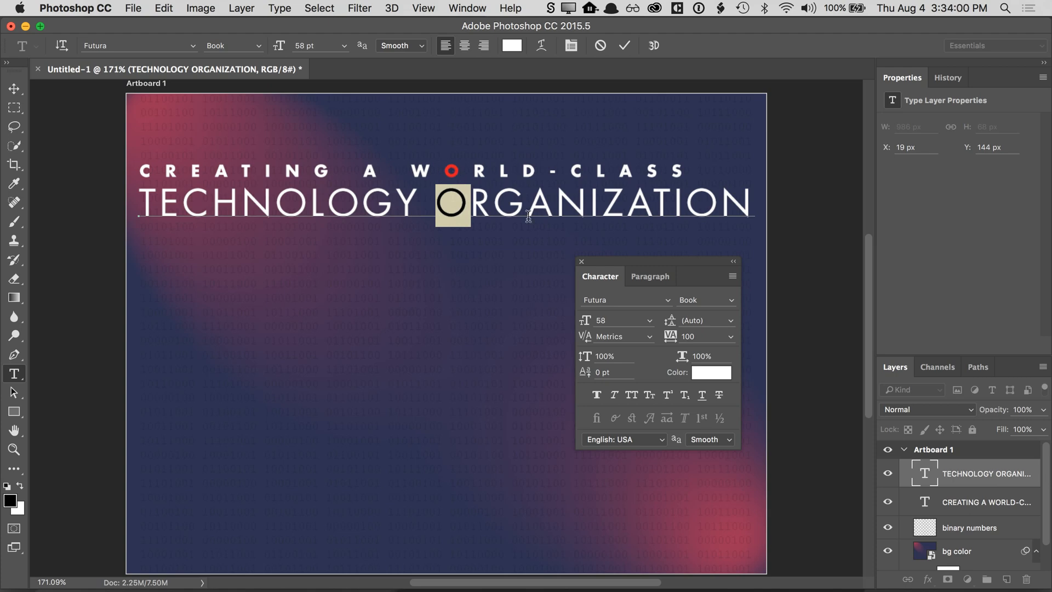
{"action": "left_click", "coordinate": [711, 373]}
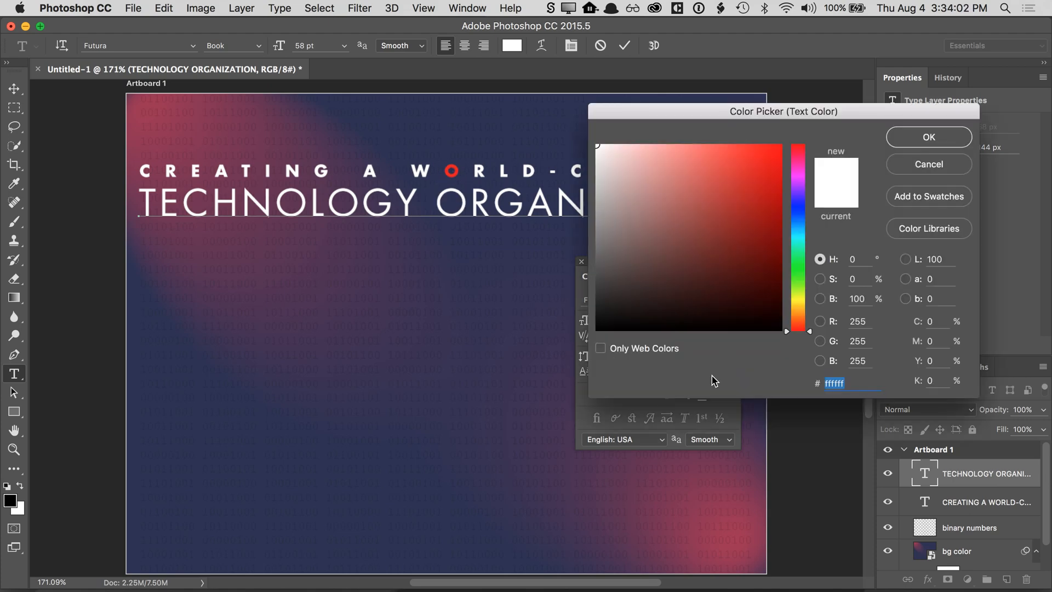
{"action": "left_click", "coordinate": [452, 173]}
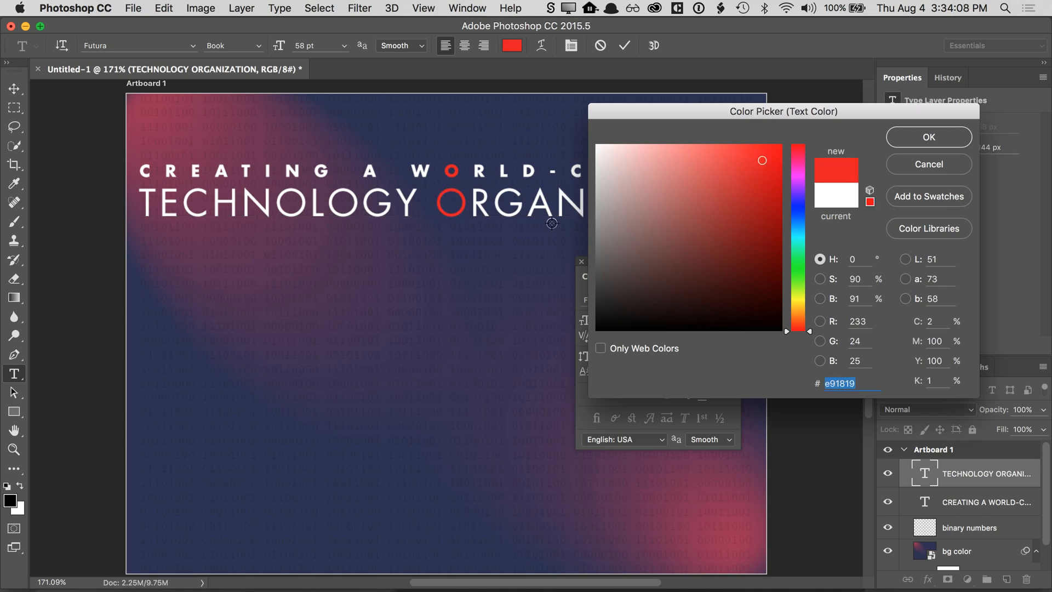
{"action": "left_click", "coordinate": [907, 143]}
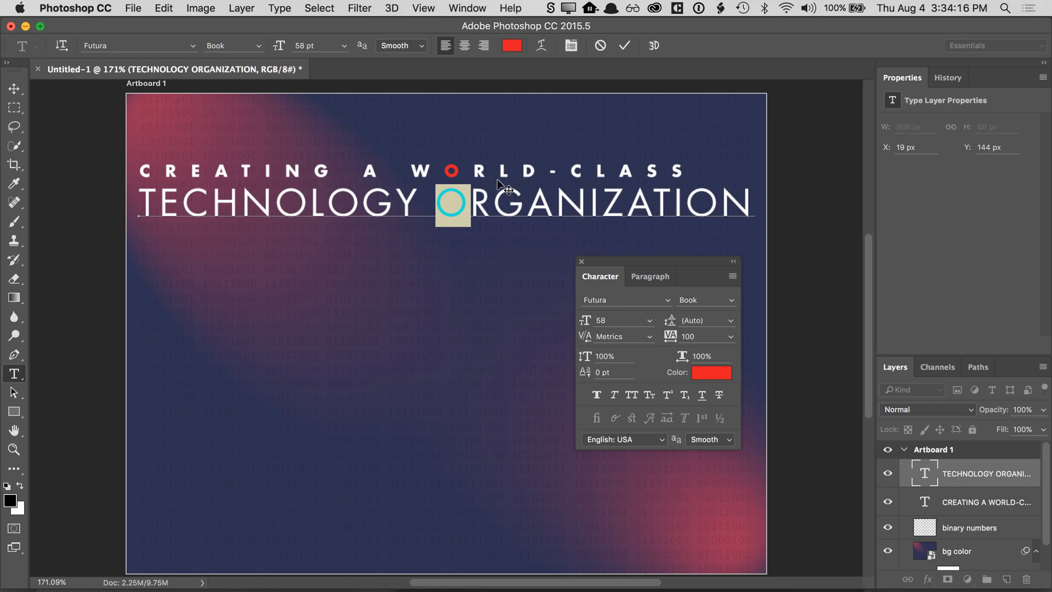
{"action": "key", "text": "Escape"}
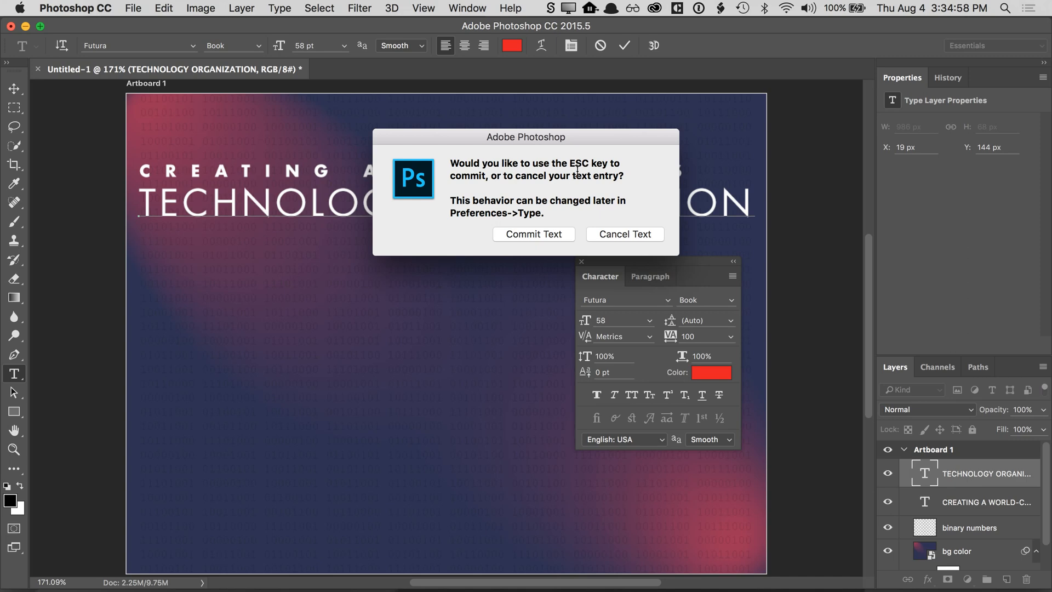
{"action": "left_click", "coordinate": [542, 237]}
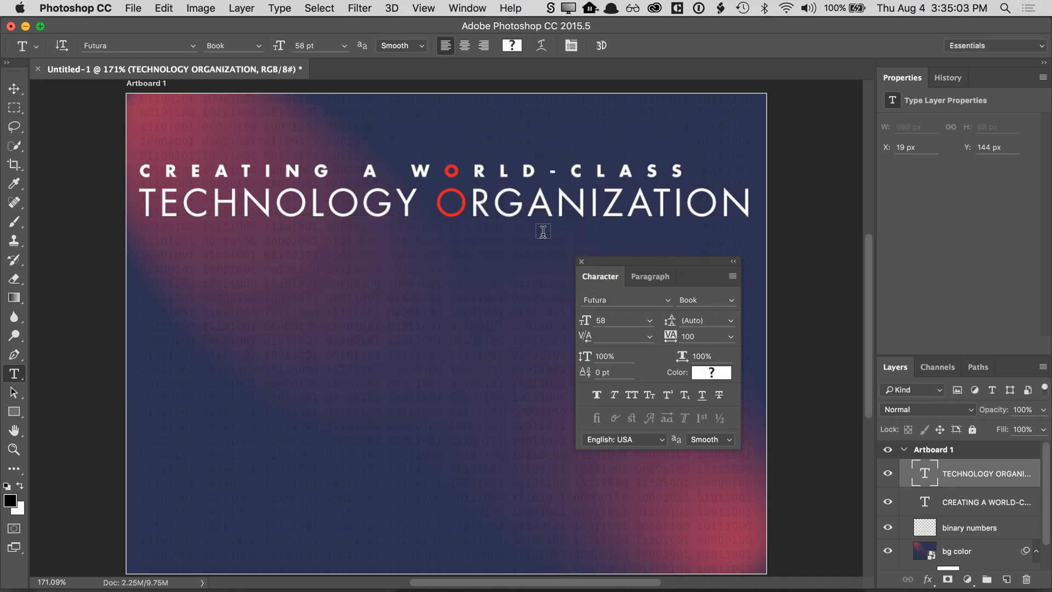
- Open the Type preferences to review the option for committing text with ESC
{"action": "left_click", "coordinate": [103, 10]}
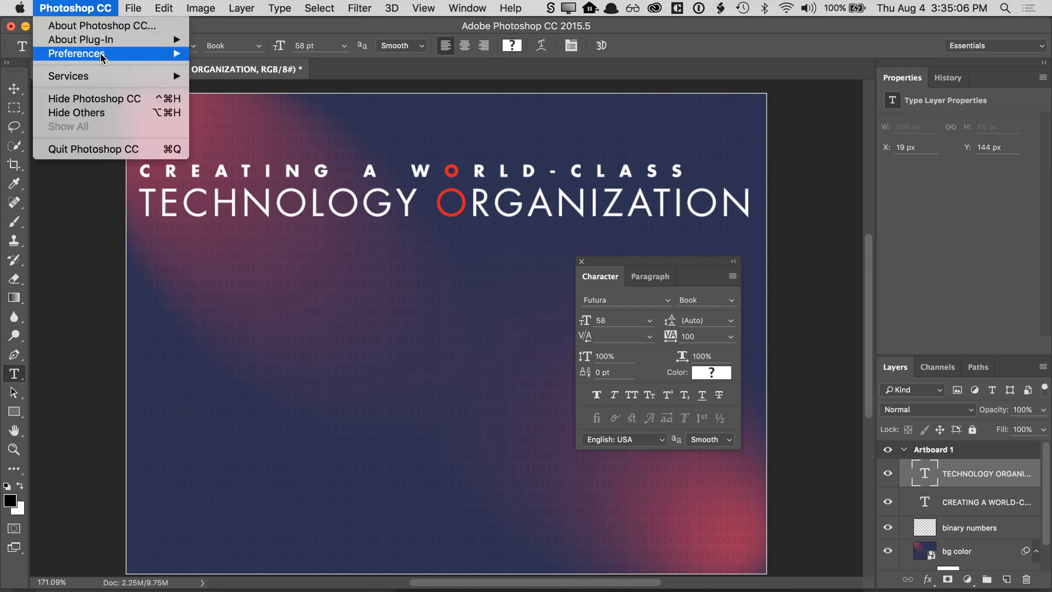
{"action": "mouse_move", "coordinate": [101, 60]}
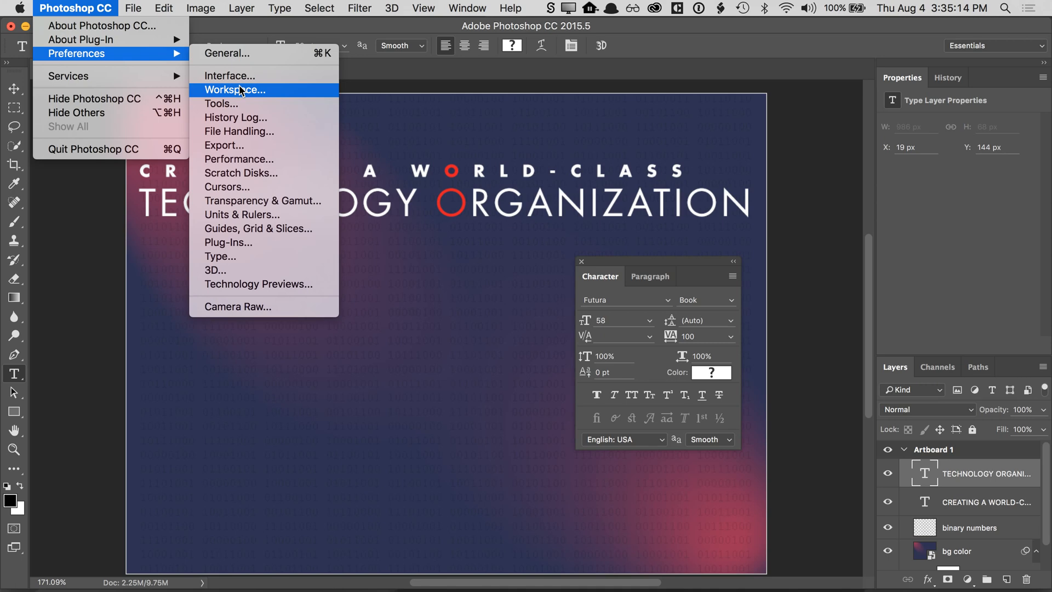
{"action": "left_click", "coordinate": [234, 262]}
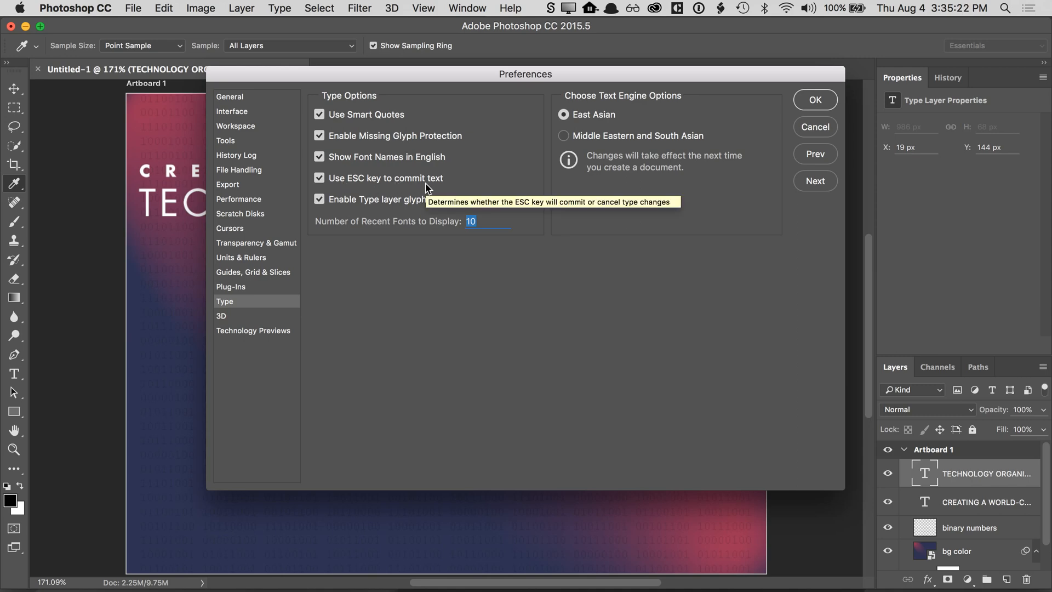
- Set both the ruler units and the type units to Pixels in the Units & Rulers preferences and apply them
{"action": "left_click", "coordinate": [250, 112]}
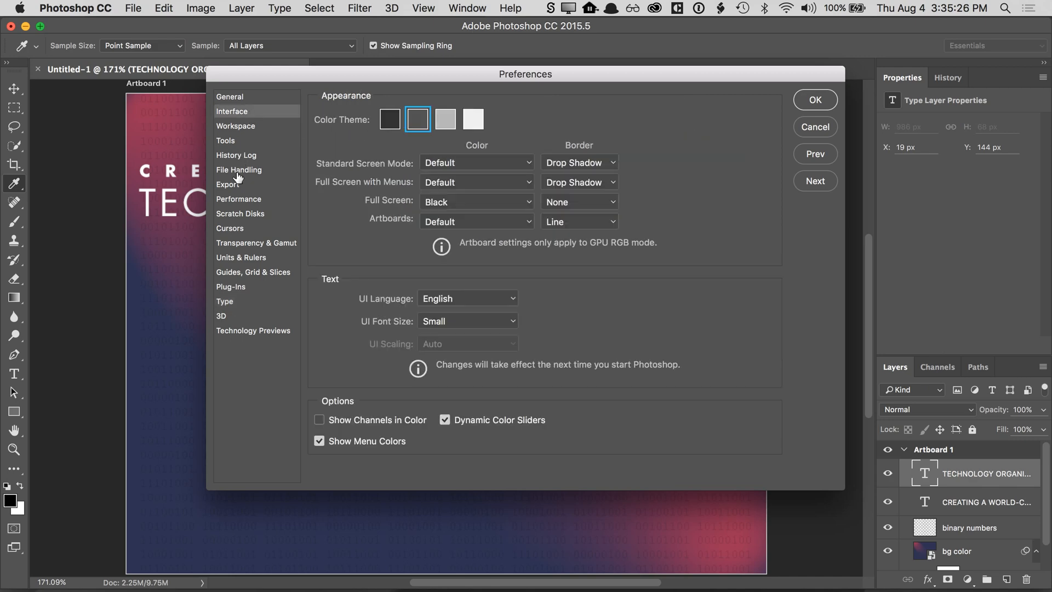
{"action": "left_click", "coordinate": [236, 258]}
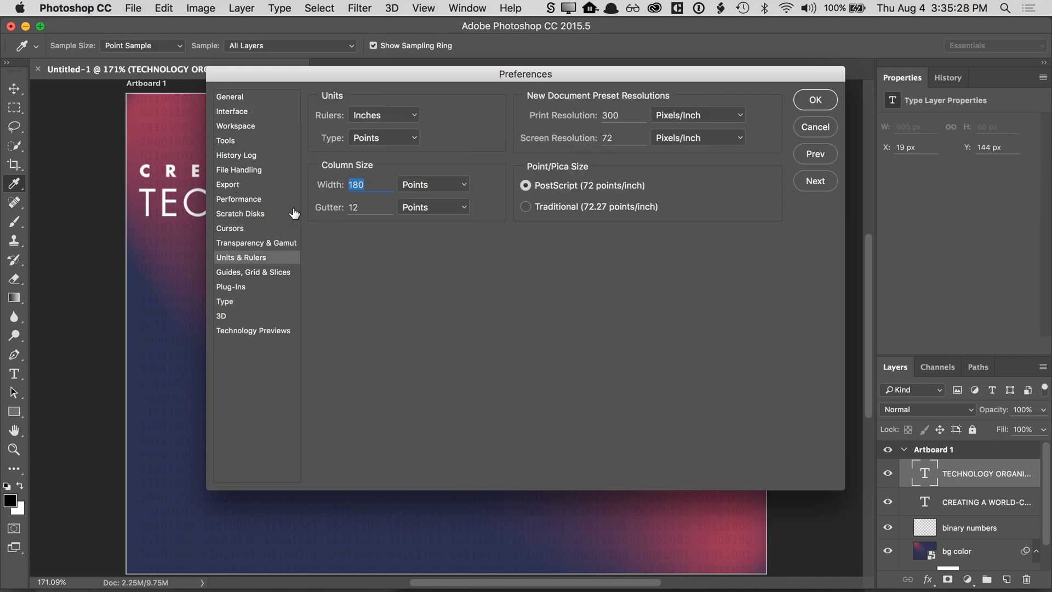
{"action": "left_click", "coordinate": [393, 116]}
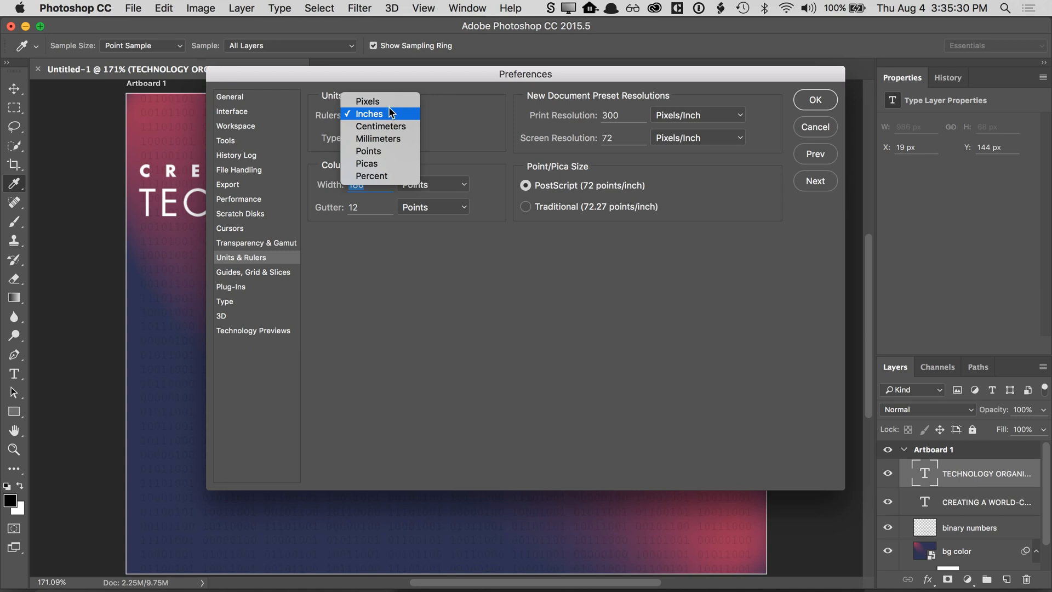
{"action": "left_click", "coordinate": [389, 103]}
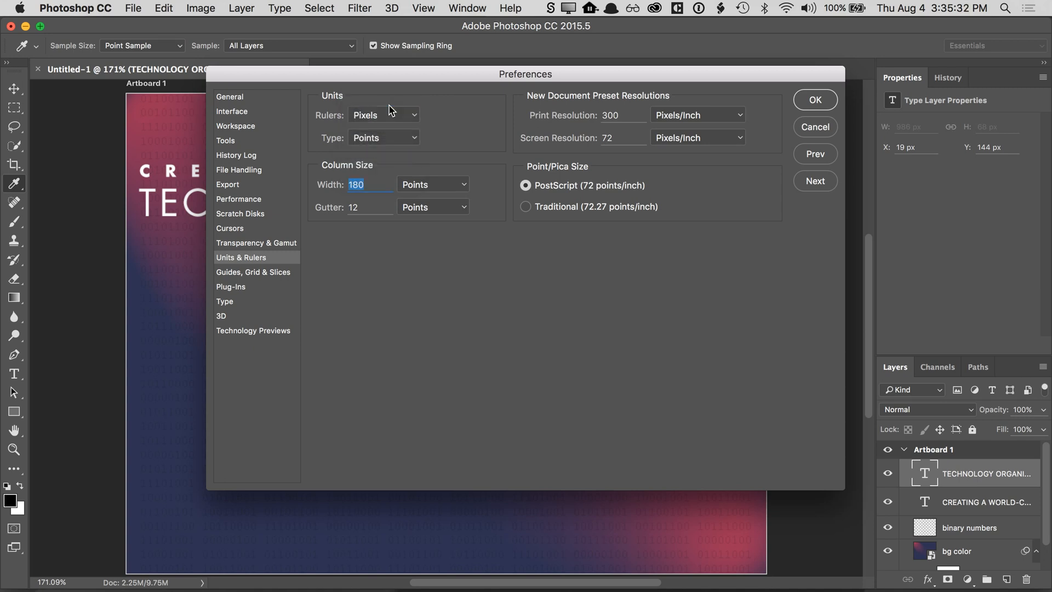
{"action": "left_click", "coordinate": [404, 137]}
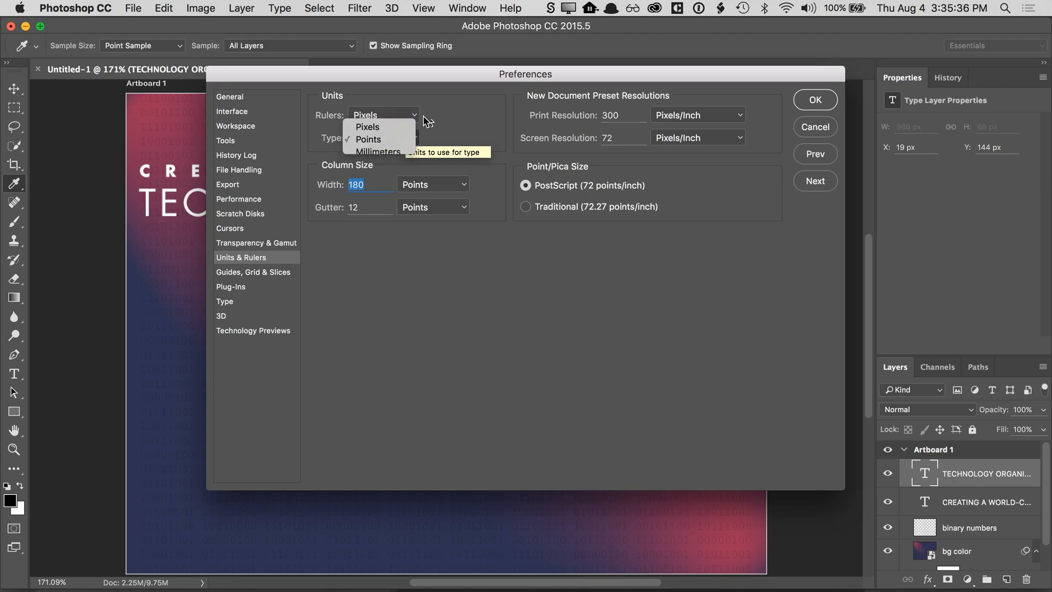
{"action": "left_click", "coordinate": [416, 121]}
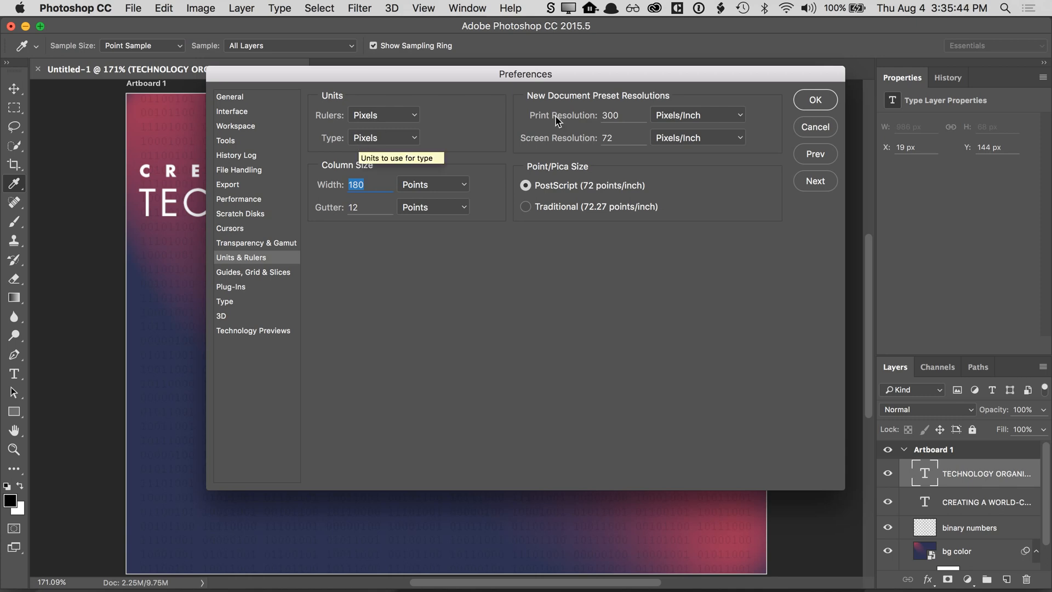
{"action": "left_click", "coordinate": [815, 100]}
- Close the floating Character panel and heighten the Layers panel so the whole layer stack fits
{"action": "key", "text": "t"}
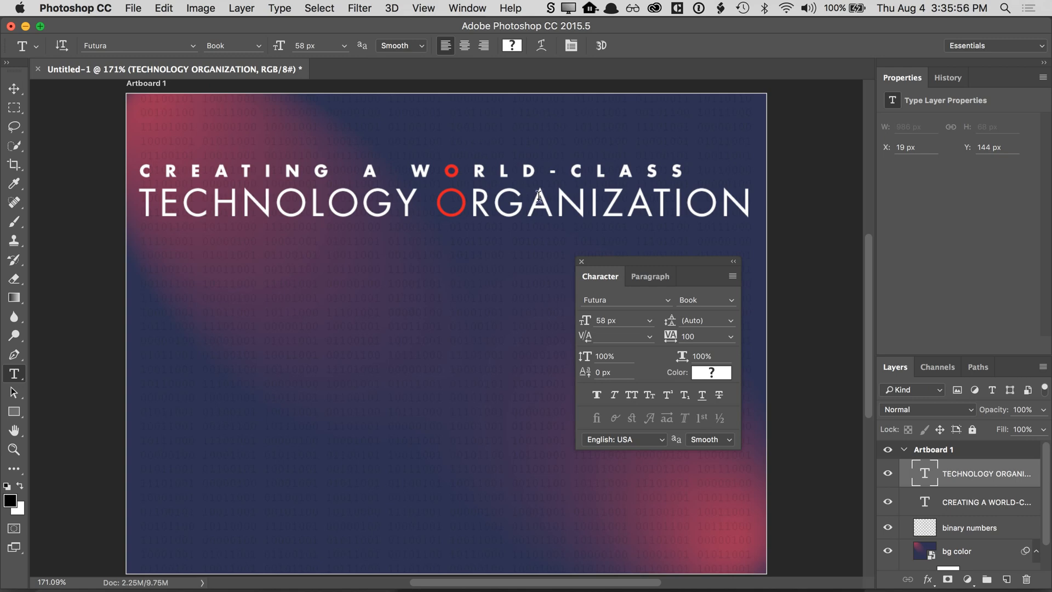
{"action": "left_click", "coordinate": [582, 263]}
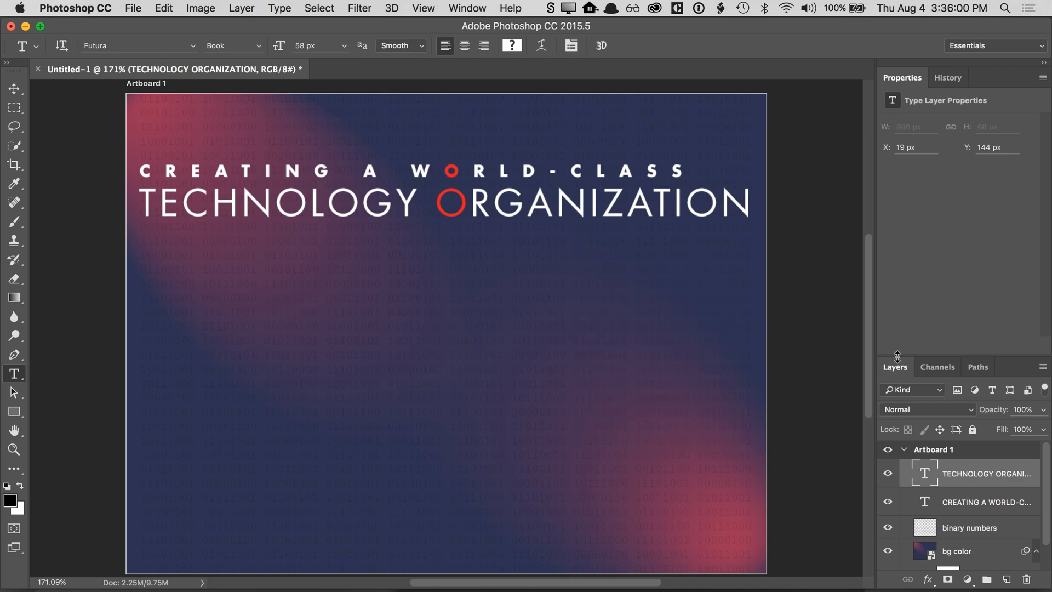
{"action": "left_click_drag", "start_coordinate": [897, 360], "coordinate": [897, 265]}
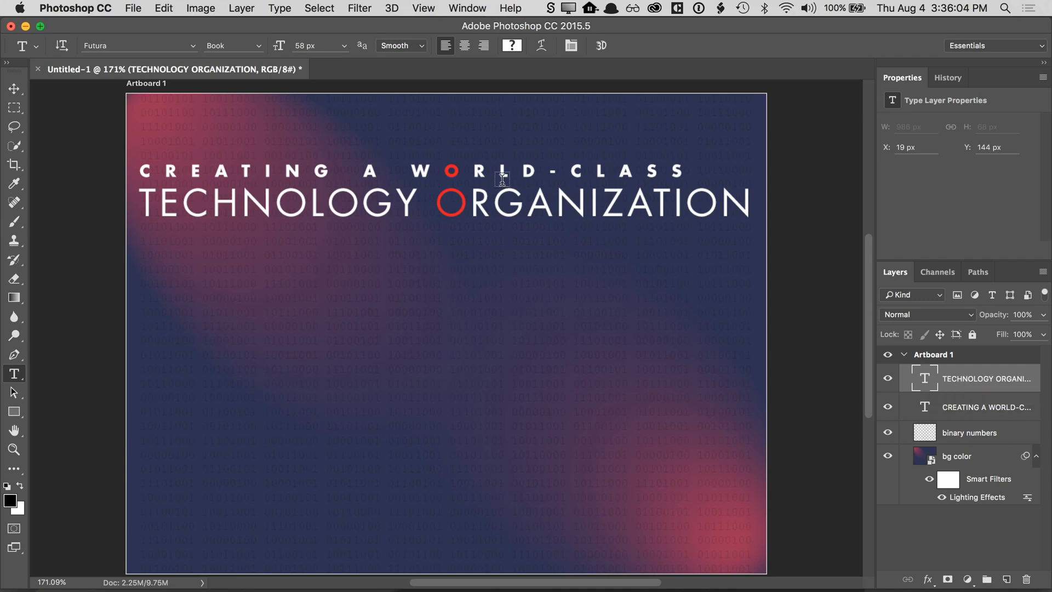
- Select the letters "ORL" in "WORLD" and "OR" in "ORGANIZATION", committing each text edit without altering it
{"action": "left_click", "coordinate": [441, 171]}
{"action": "key", "text": "shift+Right"}
{"action": "key", "text": "shift+Right"}
{"action": "key", "text": "shift+Right"}
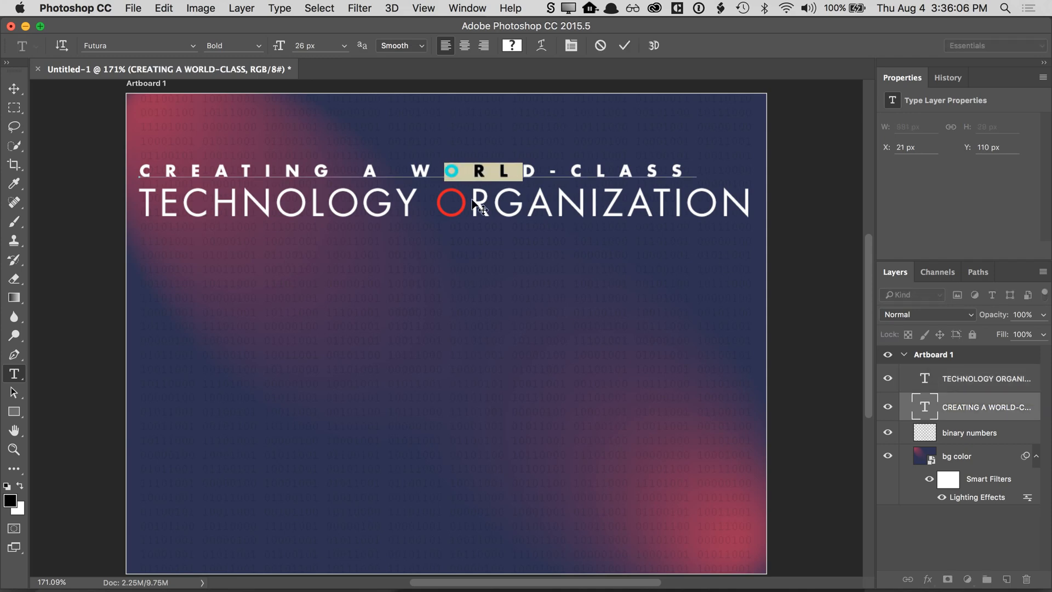
{"action": "key", "text": "super+Return"}
{"action": "left_click_drag", "start_coordinate": [440, 206], "coordinate": [497, 203]}
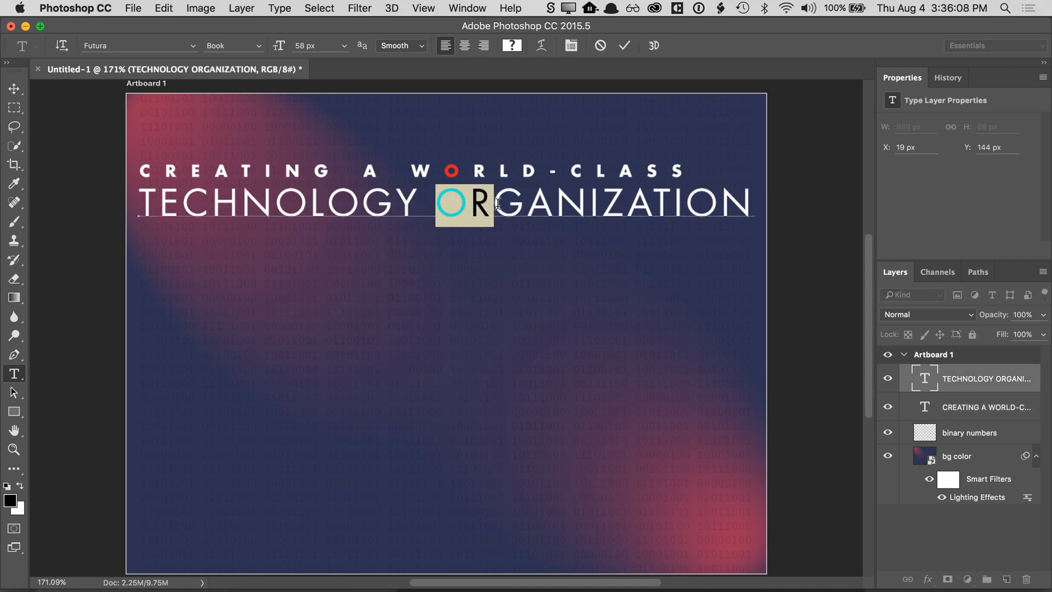
{"action": "key", "text": "super+Return"}
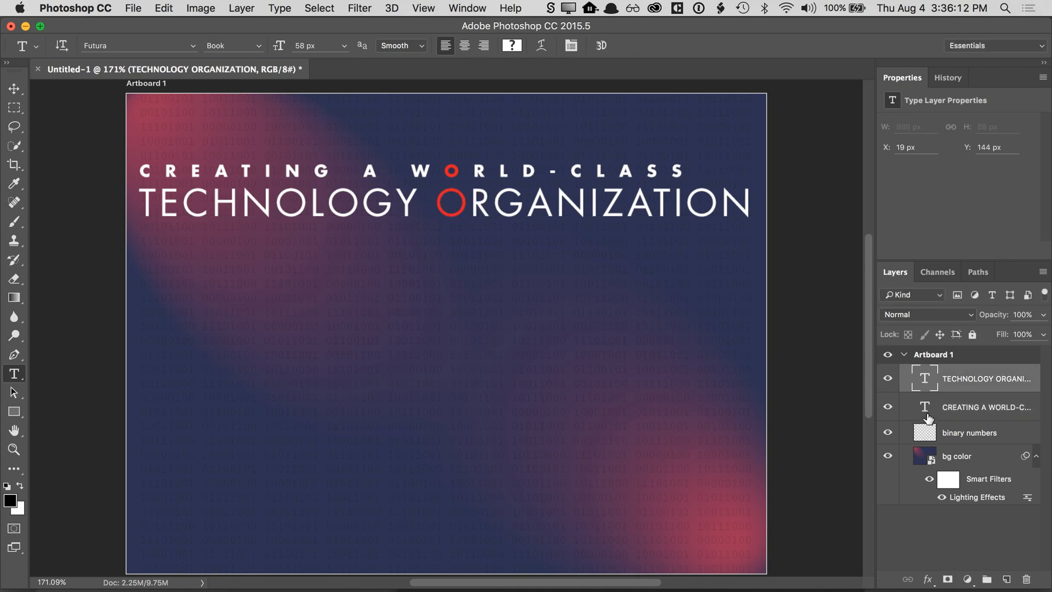
- Add a Drop Shadow layer style to the "CREATING A WORLD-CLASS" layer and move its dialog clear of the first title line
{"action": "left_click", "coordinate": [974, 419]}
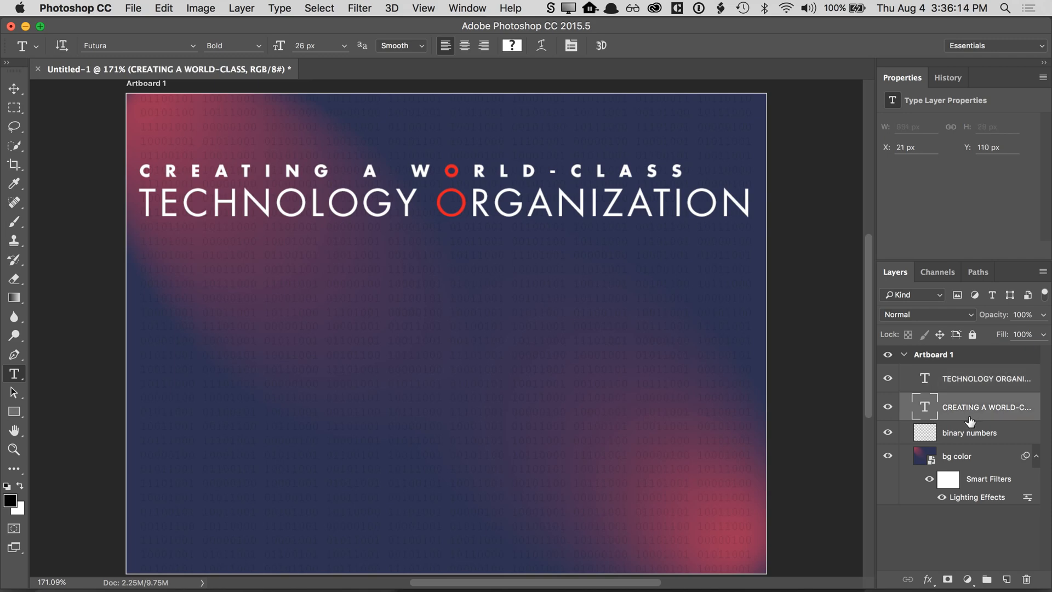
{"action": "left_click", "coordinate": [928, 579]}
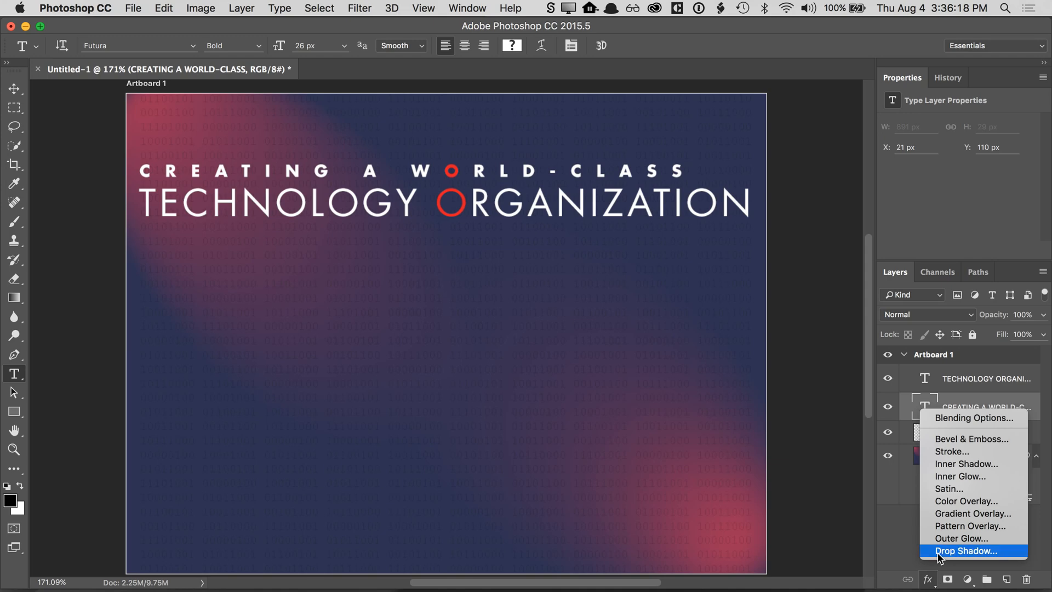
{"action": "left_click", "coordinate": [896, 543]}
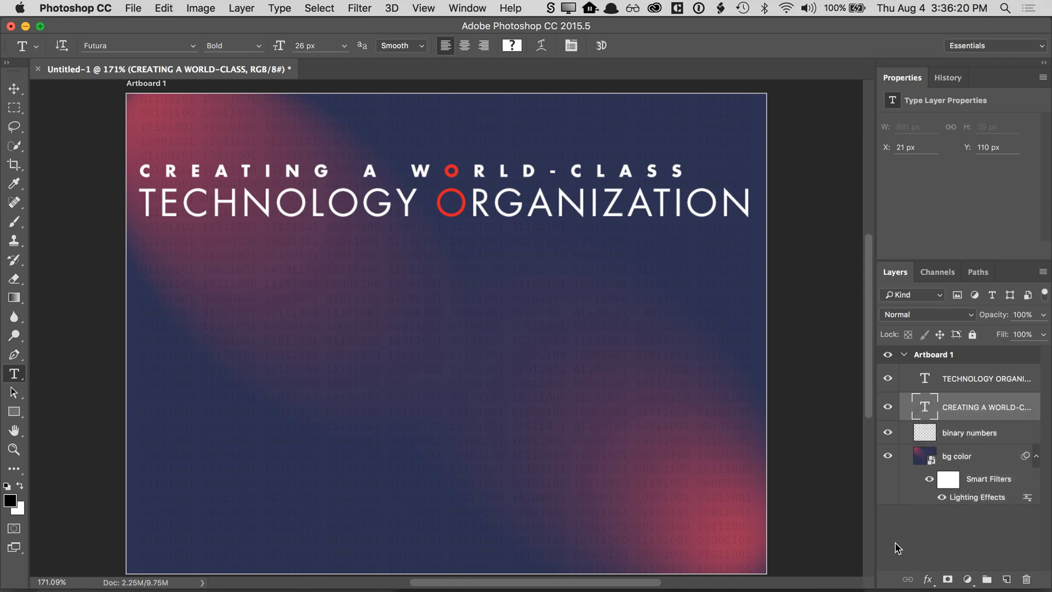
{"action": "left_click", "coordinate": [245, 10]}
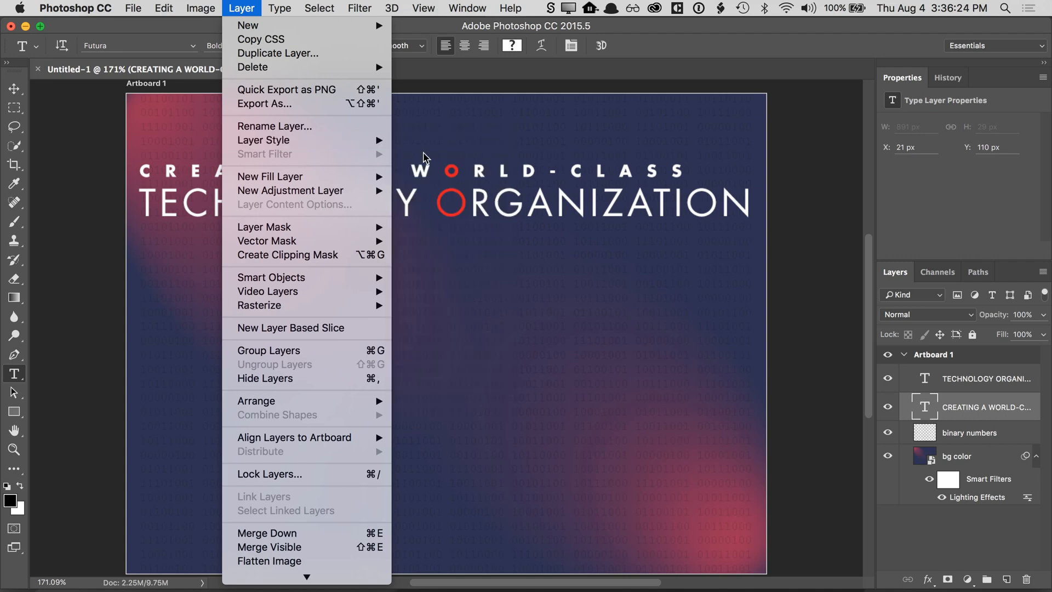
{"action": "mouse_move", "coordinate": [274, 141]}
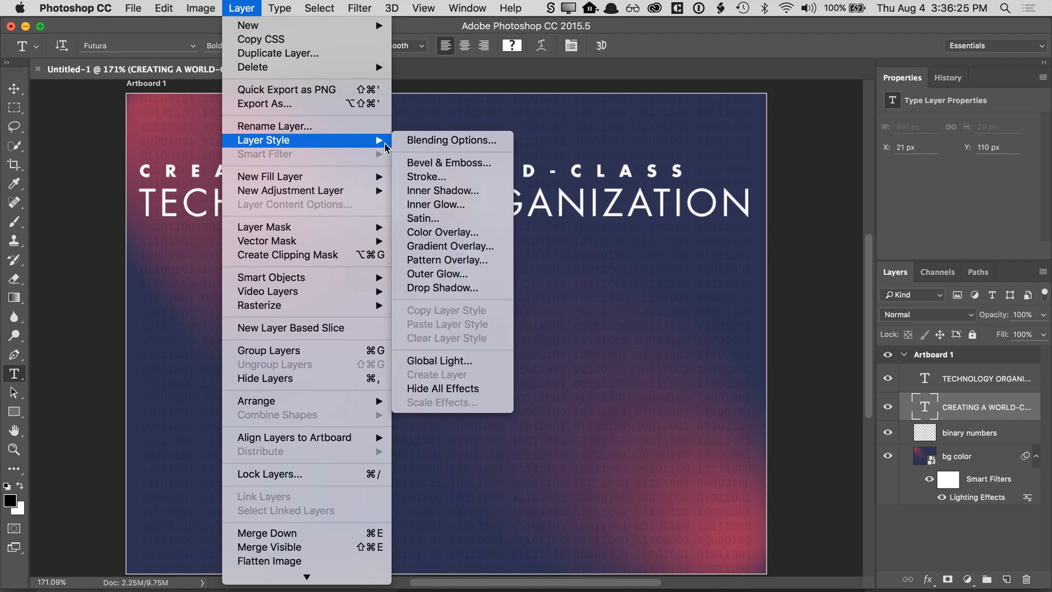
{"action": "left_click", "coordinate": [456, 288]}
{"action": "left_click_drag", "start_coordinate": [435, 112], "coordinate": [599, 199]}
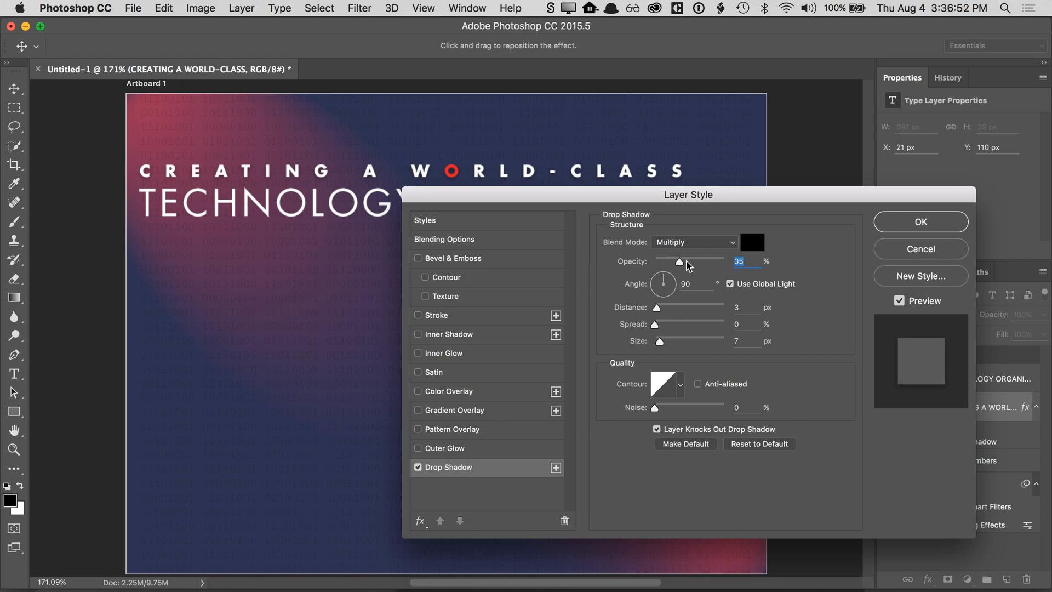
- Set the drop shadow's opacity to 100% and its angle to 100° and inspect the first title line at 400%
{"action": "left_click_drag", "start_coordinate": [679, 263], "coordinate": [728, 267]}
{"action": "mouse_move", "coordinate": [662, 277]}
{"action": "left_mouse_down"}
{"action": "mouse_move", "coordinate": [680, 282]}
{"action": "mouse_move", "coordinate": [661, 276]}
{"action": "left_mouse_up"}
{"action": "left_click", "coordinate": [242, 188], "text": "super"}
{"action": "left_click", "coordinate": [242, 188], "text": "super"}
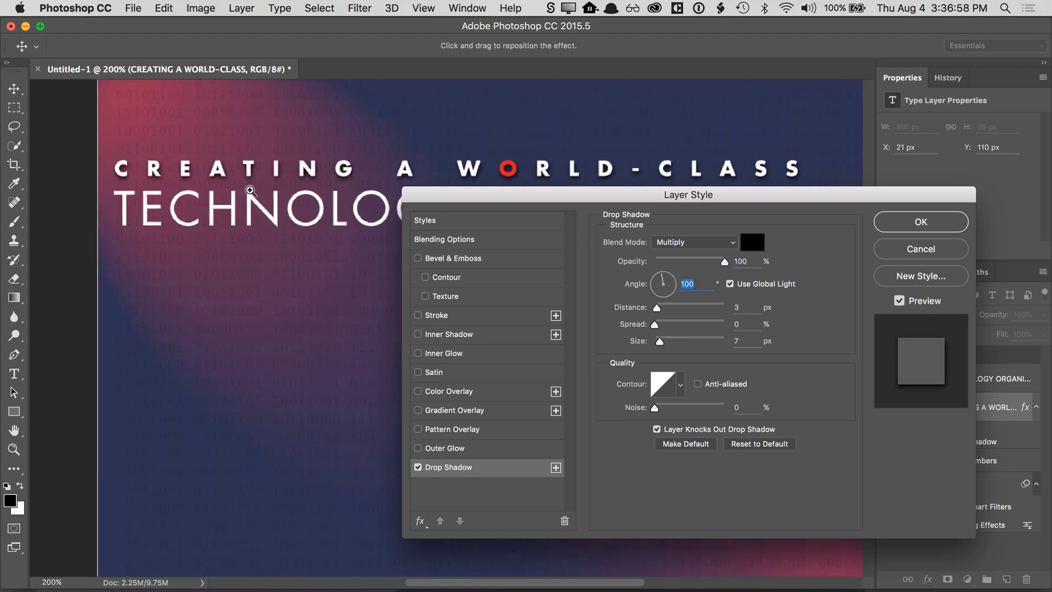
{"action": "left_click", "coordinate": [242, 187], "text": "super"}
{"action": "left_click_drag", "start_coordinate": [235, 191], "coordinate": [320, 195]}
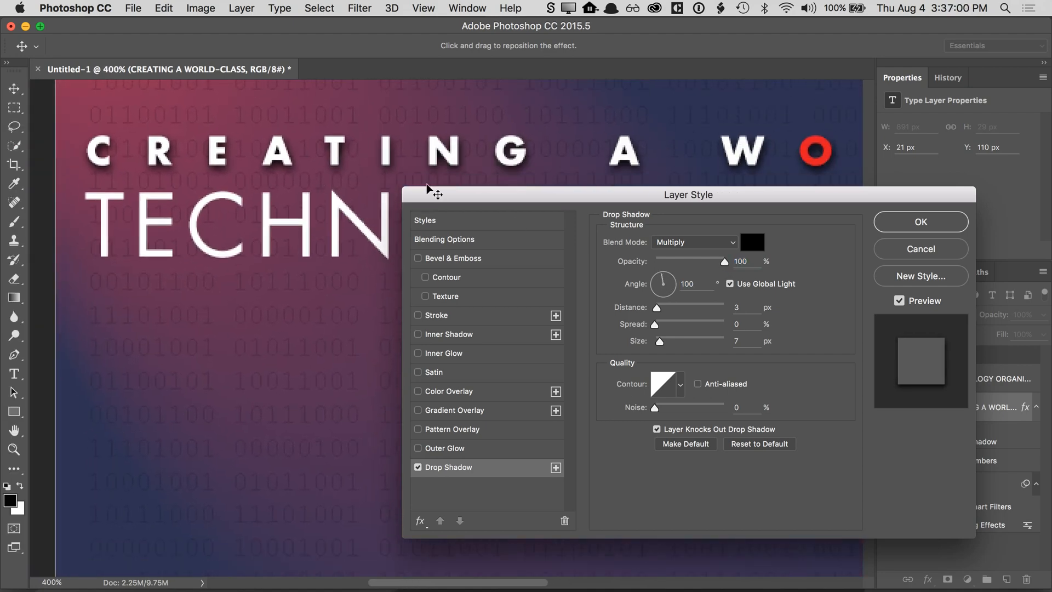
{"action": "left_click_drag", "start_coordinate": [427, 193], "coordinate": [438, 199]}
- Try a drop shadow angle of 20° with 9 px distance, and reposition the shadow on the canvas to 116° and 6 px
{"action": "left_click_drag", "start_coordinate": [679, 287], "coordinate": [673, 317]}
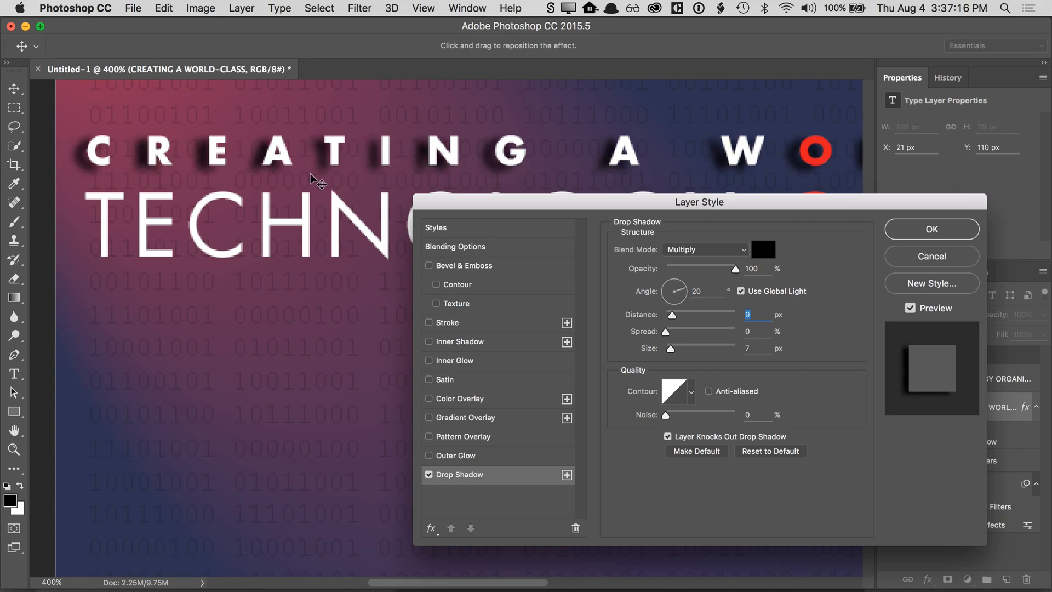
{"action": "left_click_drag", "start_coordinate": [304, 158], "coordinate": [314, 140]}
{"action": "mouse_move", "coordinate": [337, 153]}
{"action": "left_mouse_down"}
{"action": "mouse_move", "coordinate": [324, 168]}
{"action": "mouse_move", "coordinate": [353, 153]}
{"action": "mouse_move", "coordinate": [348, 172]}
{"action": "mouse_move", "coordinate": [307, 155]}
{"action": "mouse_move", "coordinate": [326, 167]}
{"action": "mouse_move", "coordinate": [318, 160]}
{"action": "mouse_move", "coordinate": [334, 160]}
{"action": "mouse_move", "coordinate": [321, 147]}
{"action": "mouse_move", "coordinate": [320, 161]}
{"action": "left_mouse_up"}
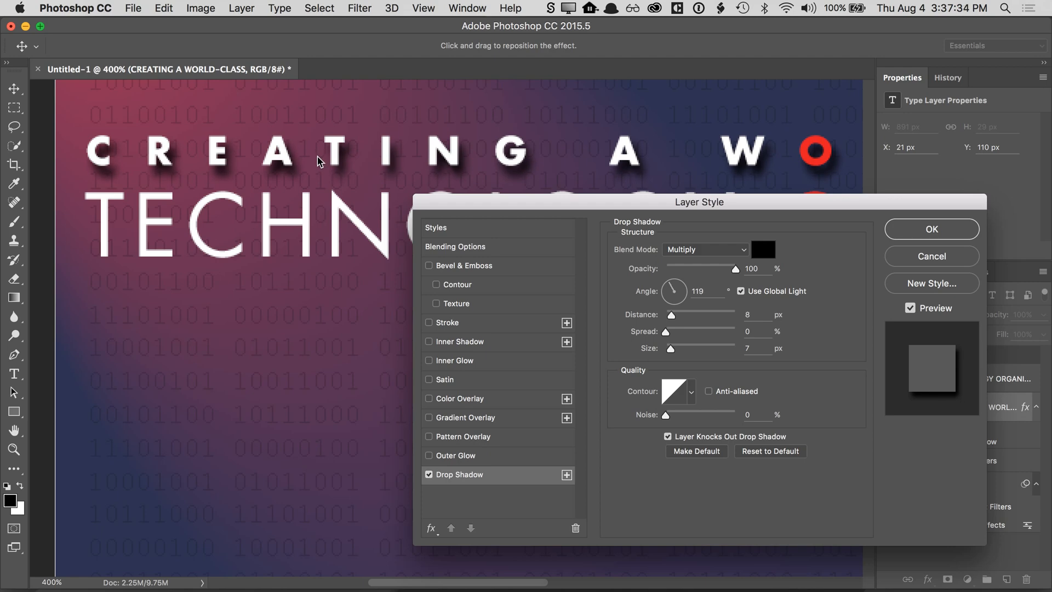
{"action": "left_click_drag", "start_coordinate": [477, 201], "coordinate": [485, 204]}
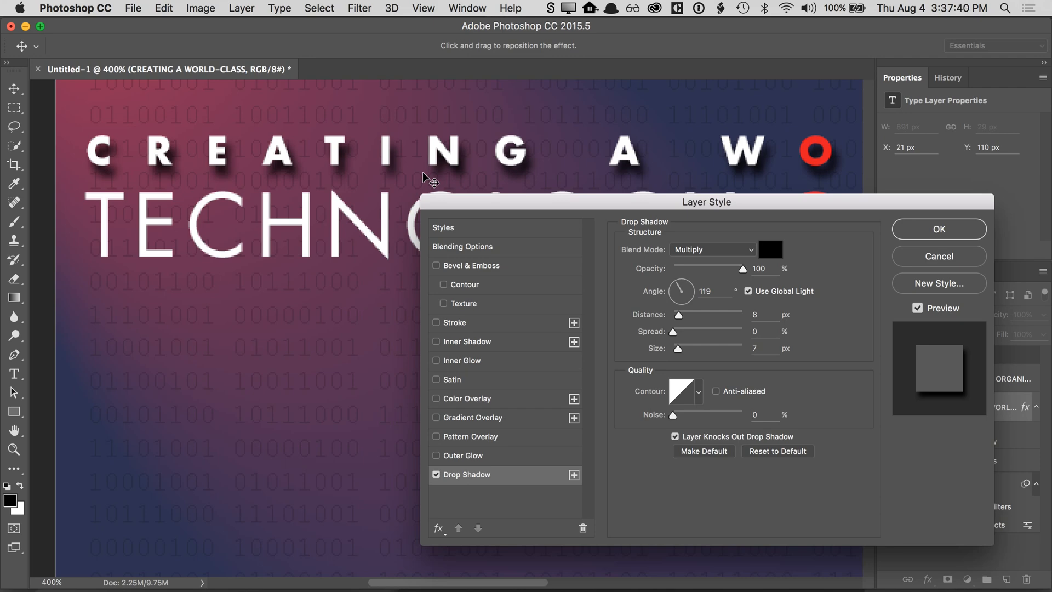
{"action": "left_click_drag", "start_coordinate": [541, 178], "coordinate": [538, 174]}
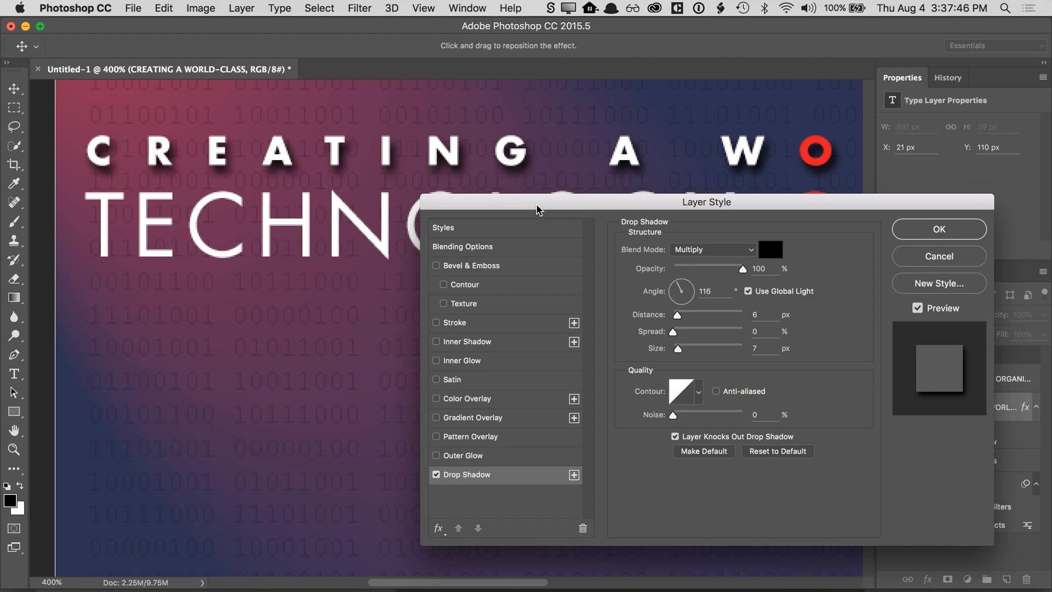
- Try a shadow angle of 84° with 8 px distance, and shift the shadow on the canvas to 111° and 5 px
{"action": "left_click", "coordinate": [682, 284]}
{"action": "left_click_drag", "start_coordinate": [677, 315], "coordinate": [682, 315]}
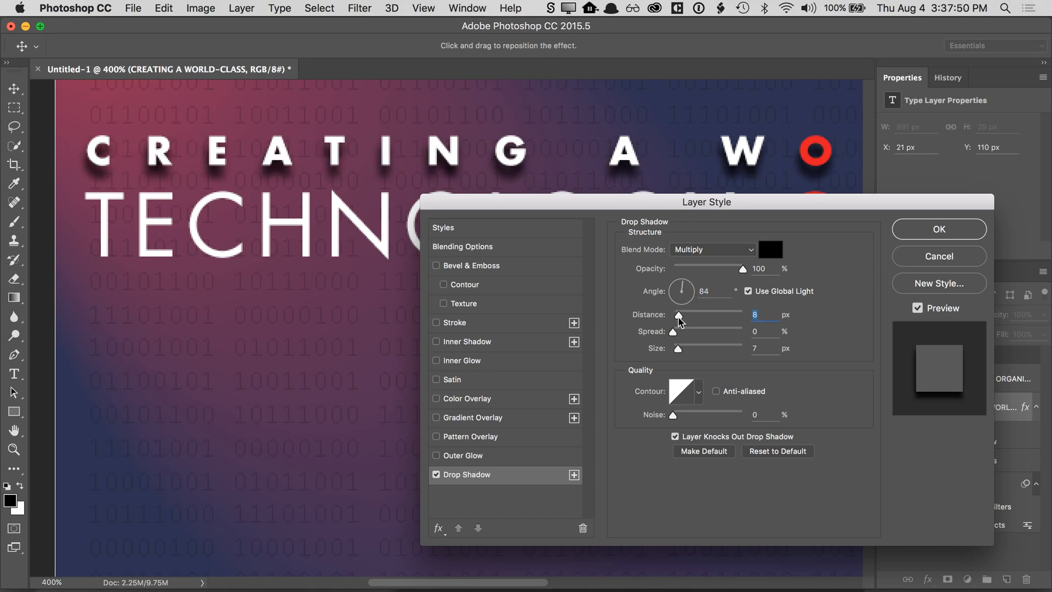
{"action": "left_click_drag", "start_coordinate": [327, 189], "coordinate": [331, 173]}
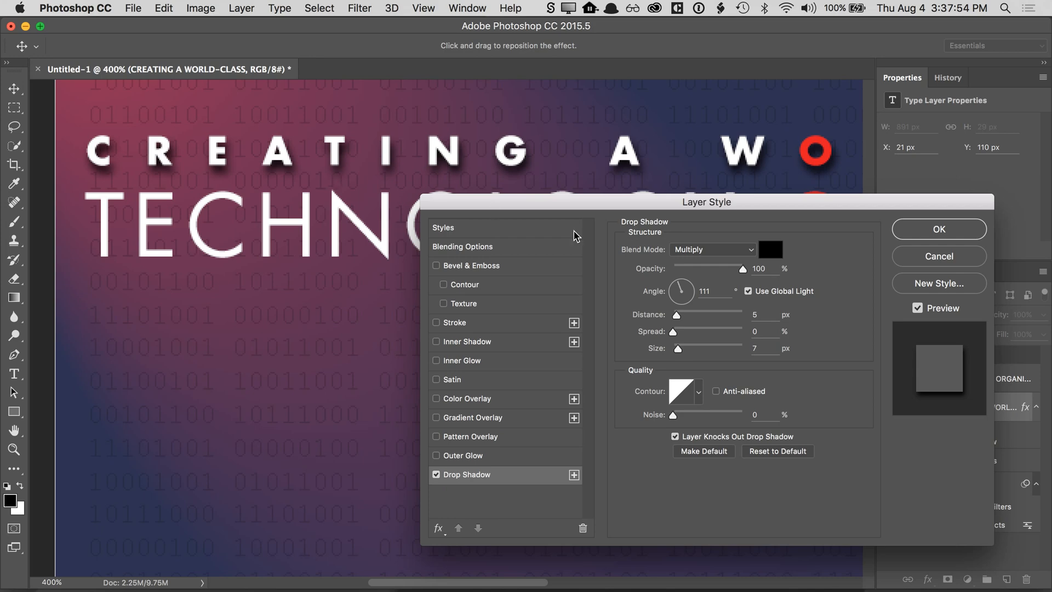
- Set the drop shadow to 78% opacity and 5 px size, place it at 104° with 4 px distance, and apply the style
{"action": "left_click_drag", "start_coordinate": [740, 272], "coordinate": [728, 274]}
{"action": "left_click_drag", "start_coordinate": [678, 350], "coordinate": [678, 355]}
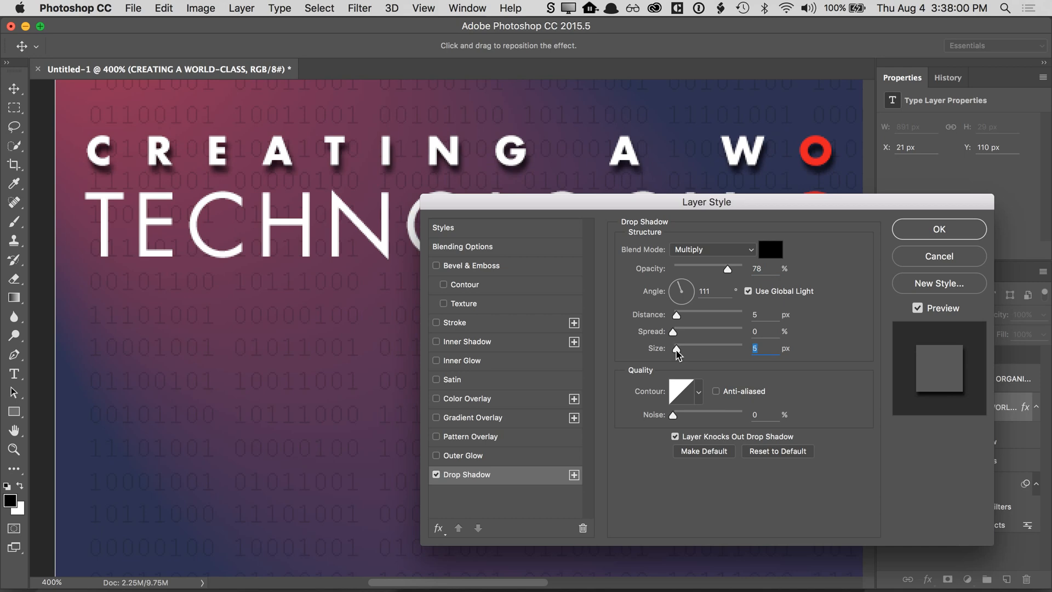
{"action": "left_click_drag", "start_coordinate": [369, 234], "coordinate": [370, 239]}
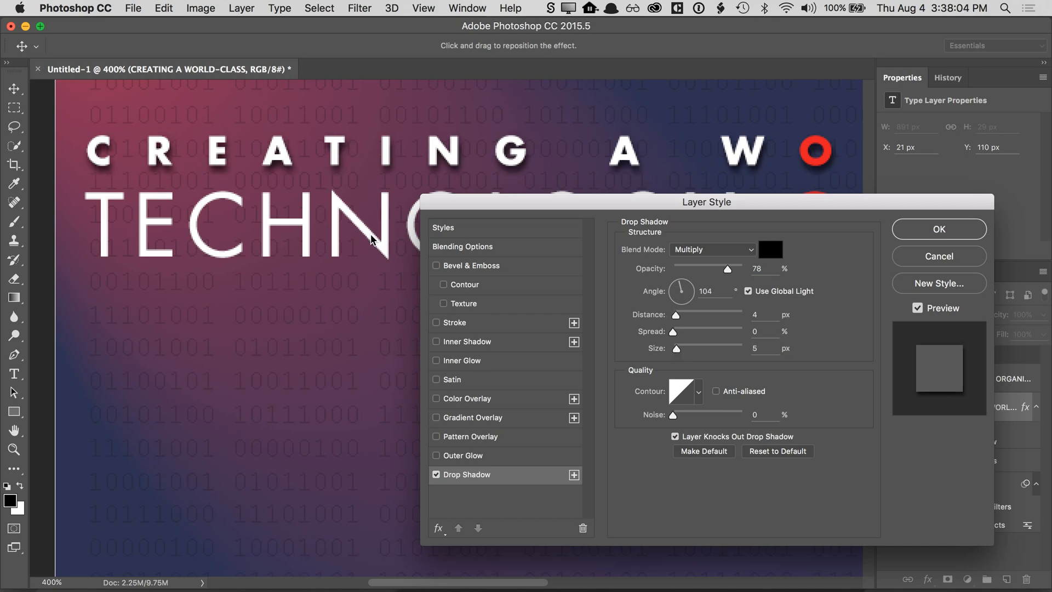
{"action": "left_click", "coordinate": [916, 229]}
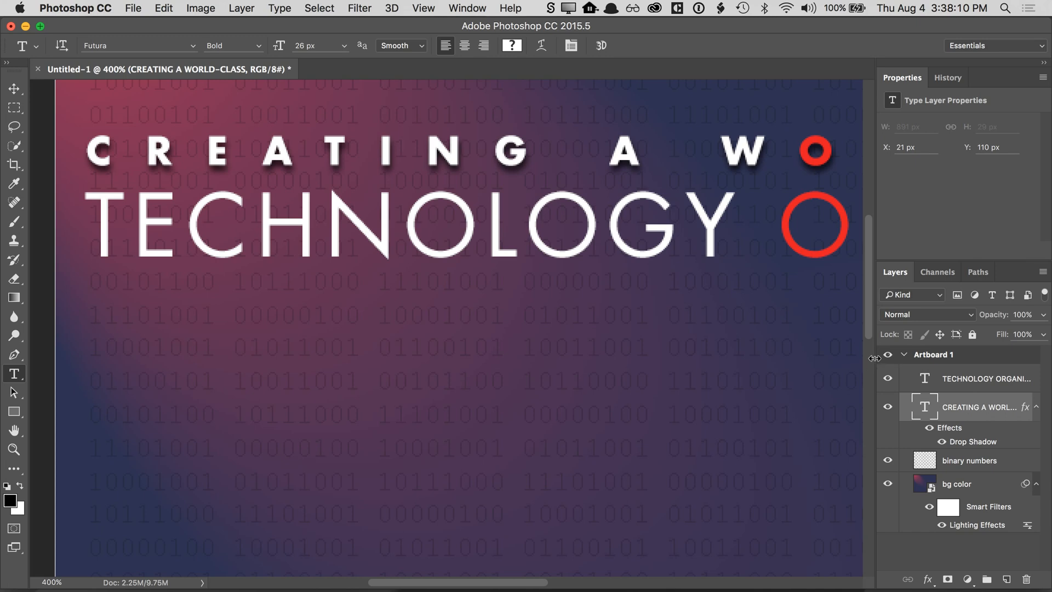
- Widen the panel column to show longer layer names, and collapse and re-expand the "CREATING A WORLD-CLASS" layer's effects list
{"action": "left_click_drag", "start_coordinate": [876, 360], "coordinate": [856, 362]}
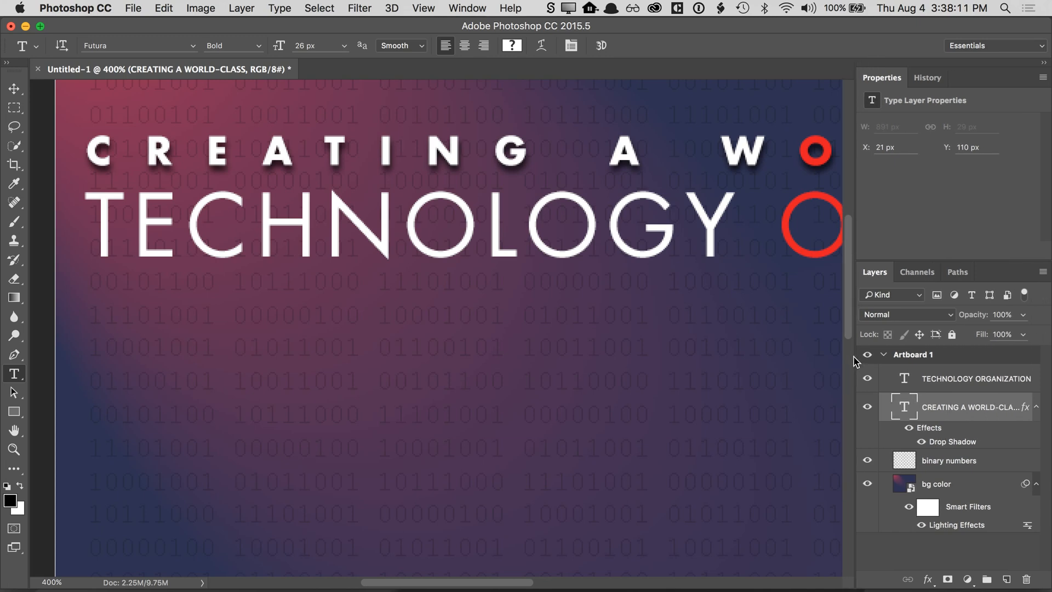
{"action": "left_click", "coordinate": [1035, 407]}
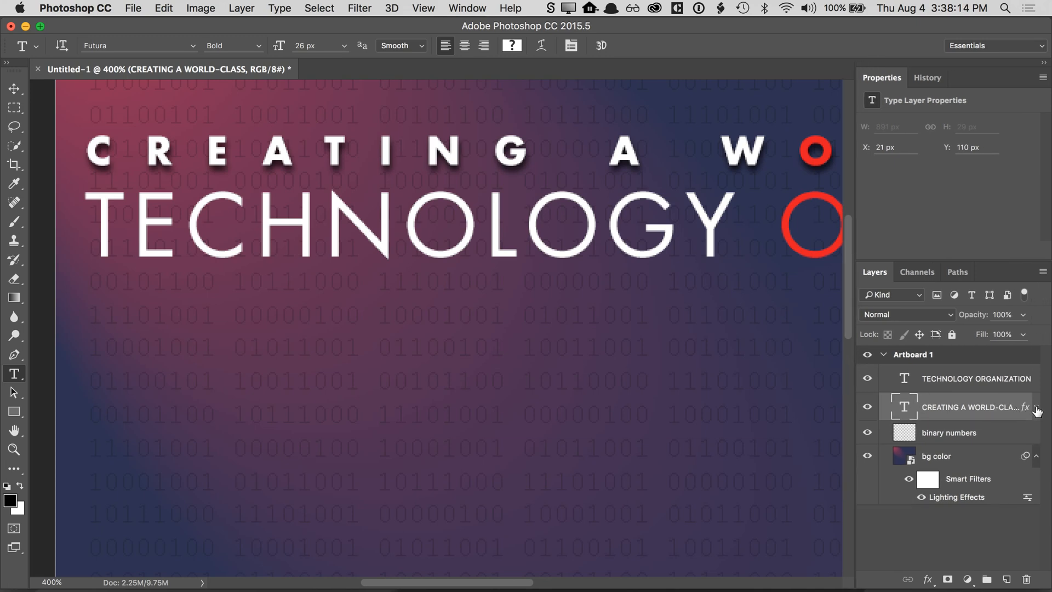
{"action": "left_click", "coordinate": [1035, 407]}
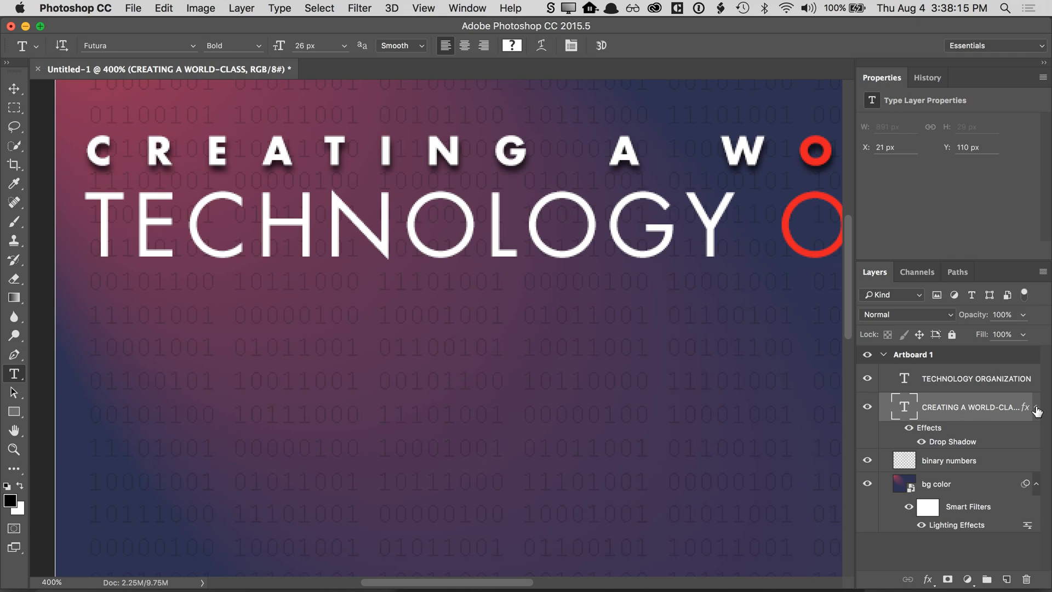
- Reopen the first title line's Drop Shadow settings, nudge the shadow slightly on the canvas, and apply the style
{"action": "double_click", "coordinate": [964, 442]}
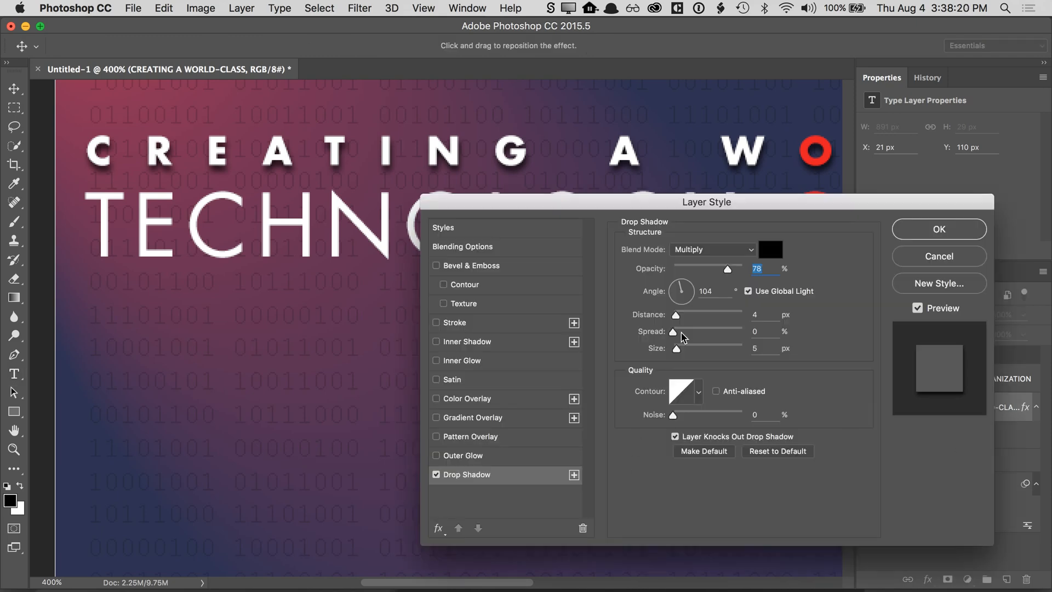
{"action": "left_click_drag", "start_coordinate": [532, 180], "coordinate": [531, 179]}
{"action": "left_click", "coordinate": [908, 236]}
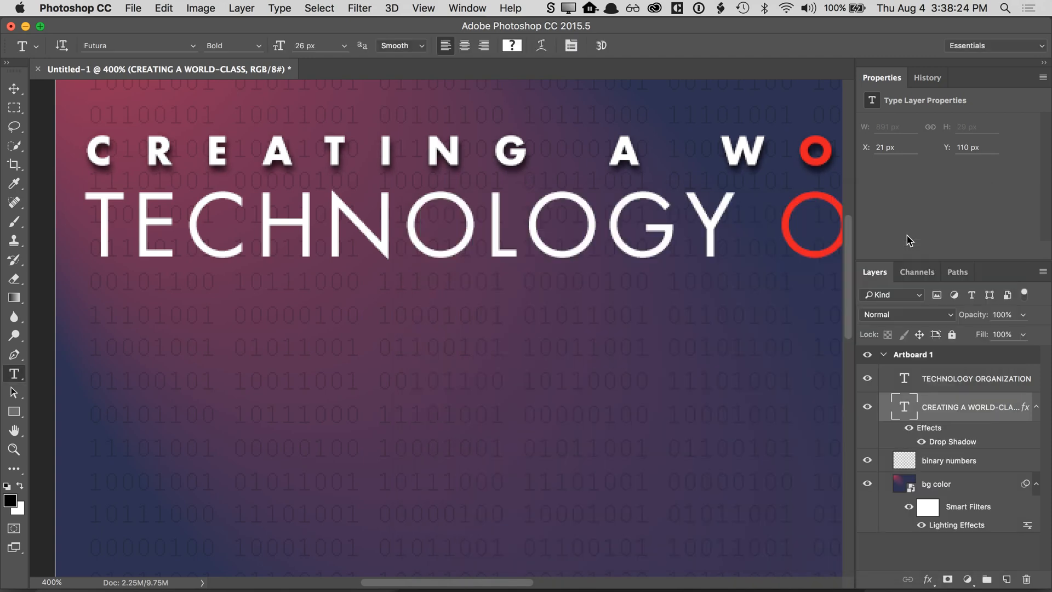
- Narrow the panel column, open the layer style of the "TECHNOLOGY ORGANIZATION" layer and add an Outer Glow
{"action": "left_click", "coordinate": [932, 389]}
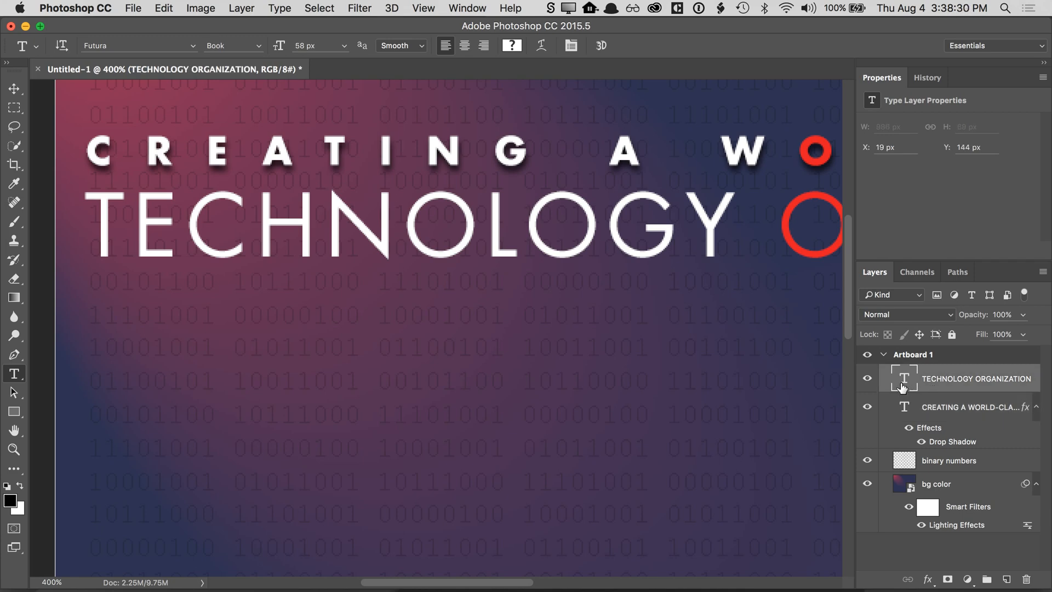
{"action": "left_click", "coordinate": [930, 579]}
{"action": "left_click", "coordinate": [929, 579]}
{"action": "left_click_drag", "start_coordinate": [858, 371], "coordinate": [876, 371]}
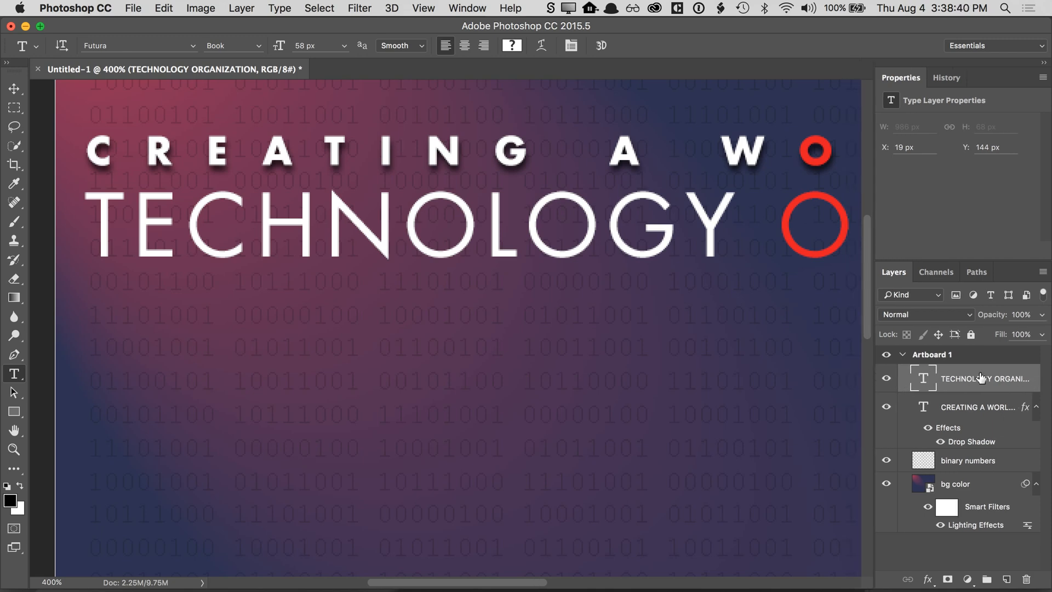
{"action": "double_click", "coordinate": [1034, 383]}
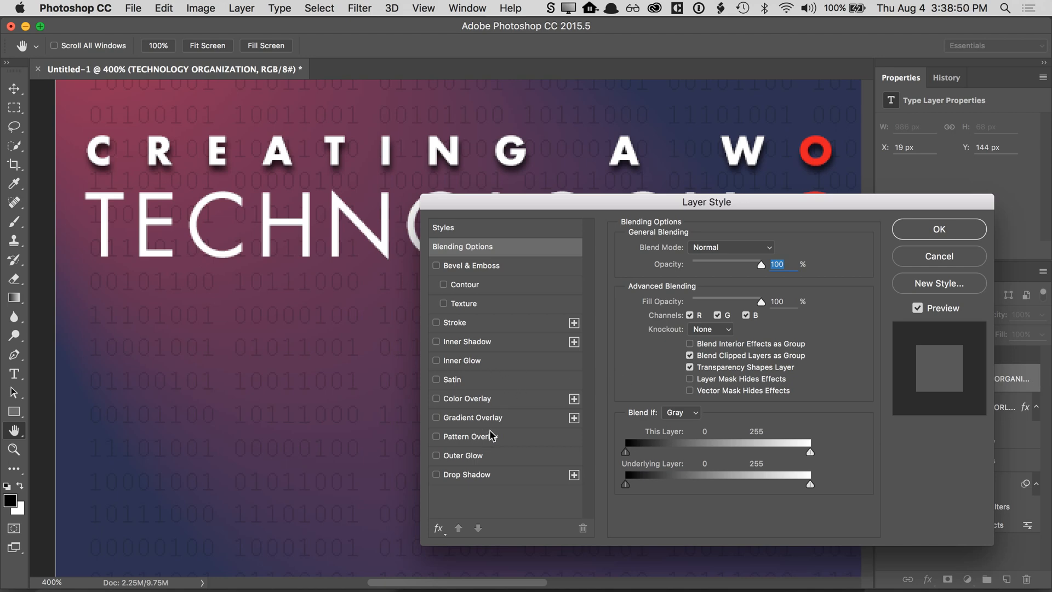
{"action": "left_click", "coordinate": [464, 456]}
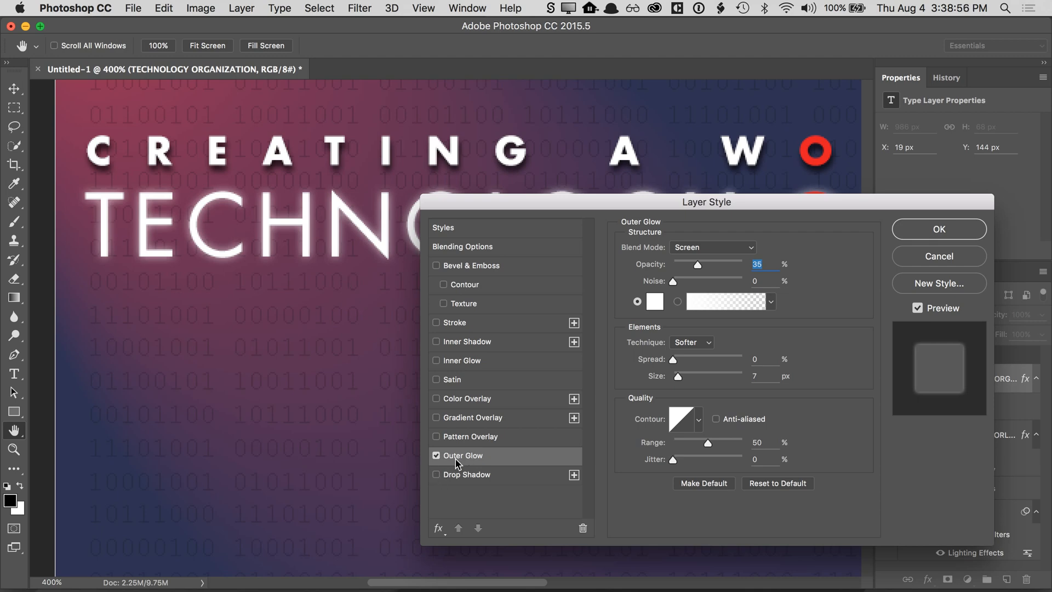
- Compare the second title line with and without its outer glow while the general blending options are shown
{"action": "left_click", "coordinate": [437, 456]}
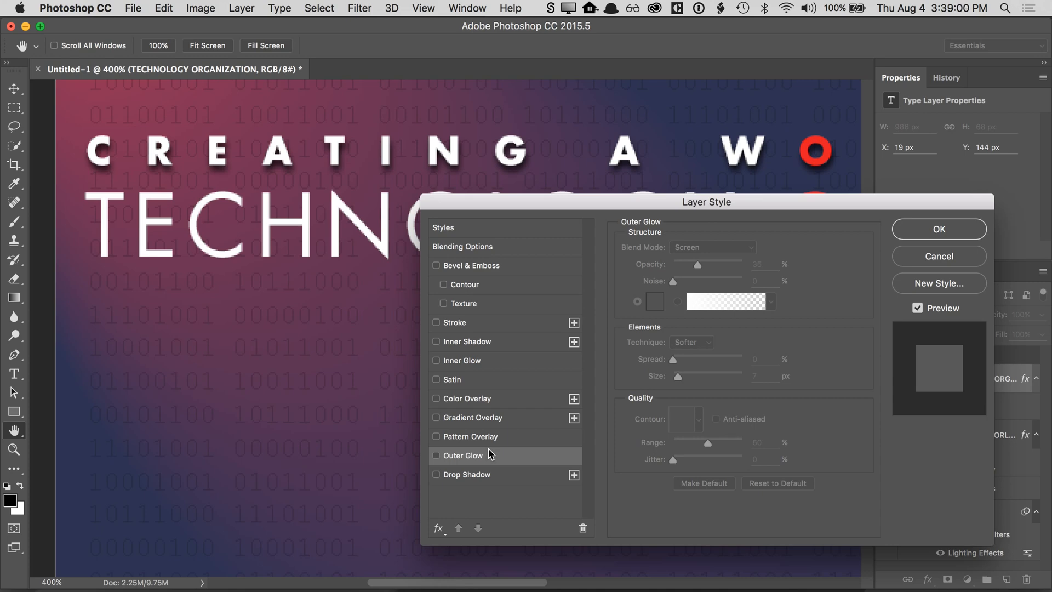
{"action": "left_click", "coordinate": [484, 248]}
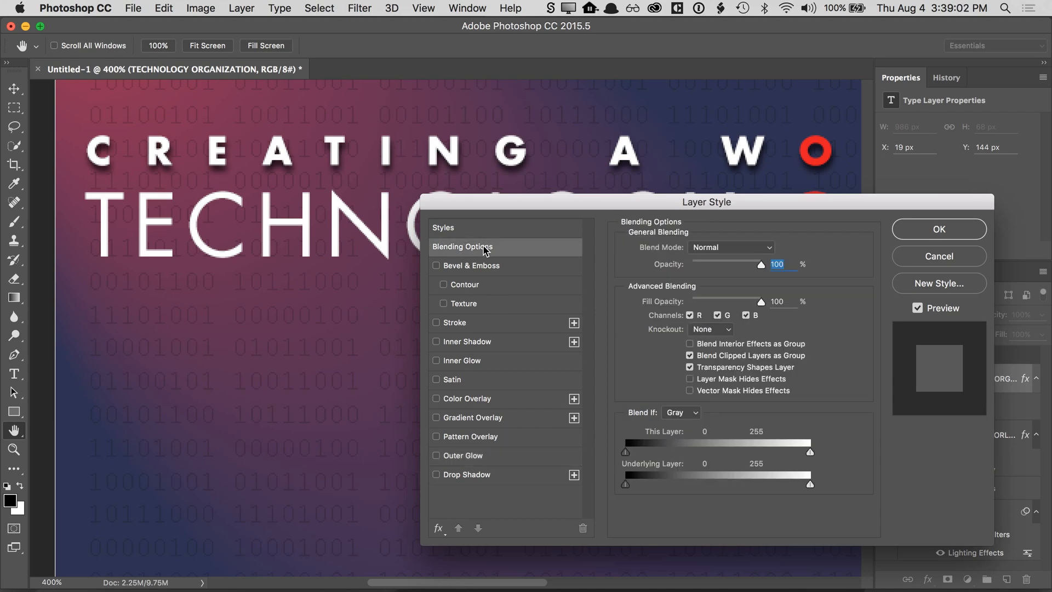
{"action": "left_click", "coordinate": [437, 456]}
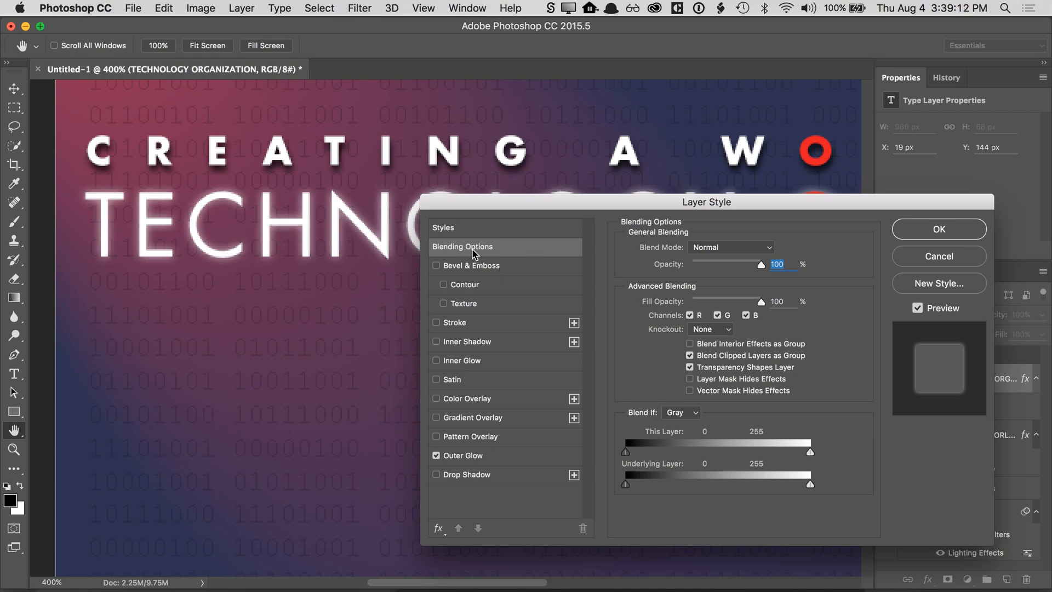
{"action": "left_click", "coordinate": [436, 455]}
{"action": "left_click", "coordinate": [436, 455]}
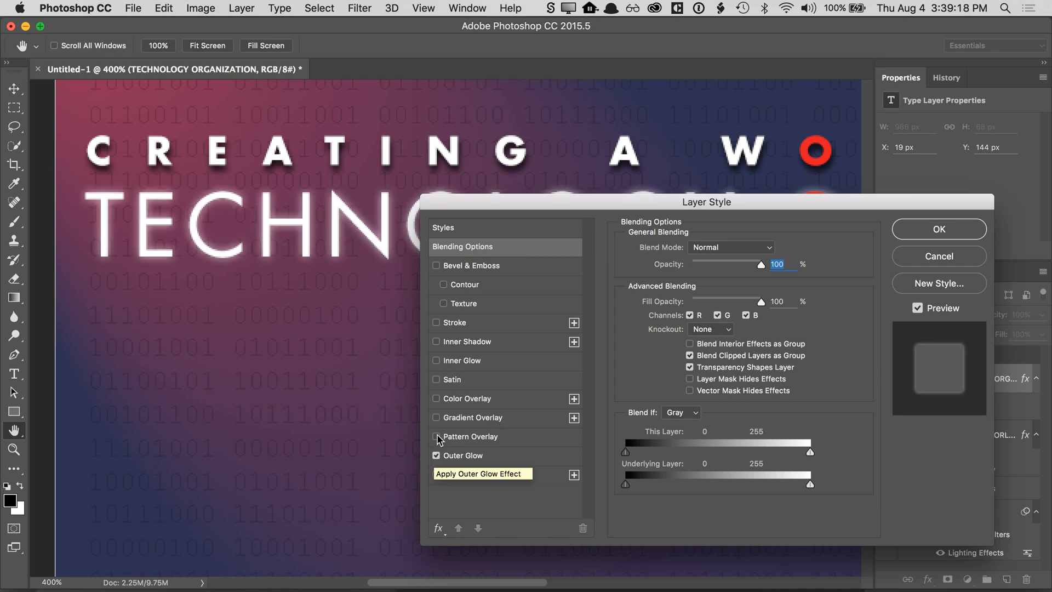
- Try a pattern overlay and a gradient overlay on the second title line, remove both, and switch the outer glow off and on
{"action": "left_click", "coordinate": [436, 436]}
{"action": "left_click", "coordinate": [436, 417]}
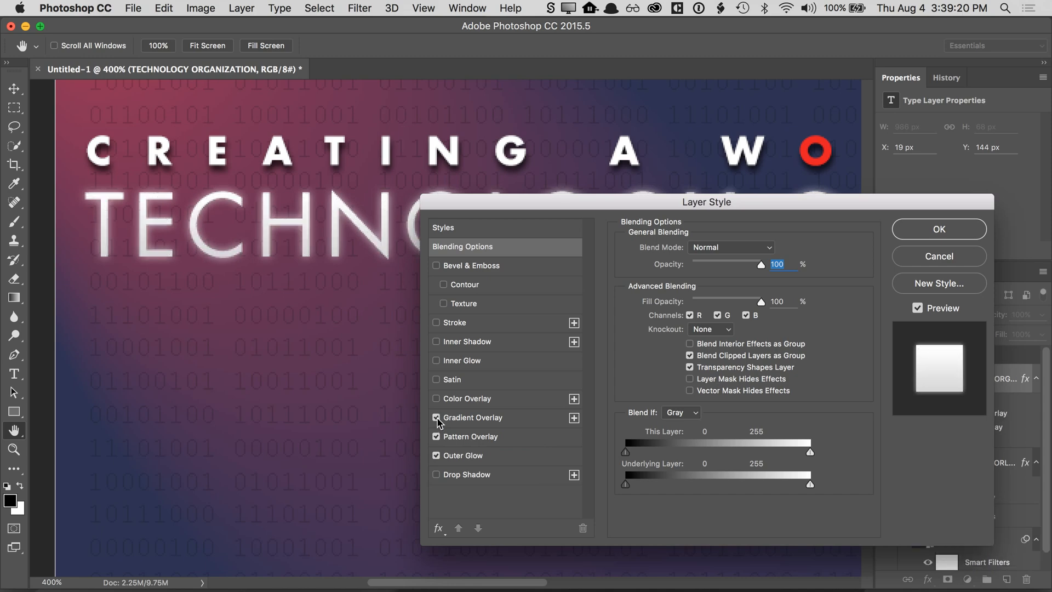
{"action": "left_click", "coordinate": [436, 417]}
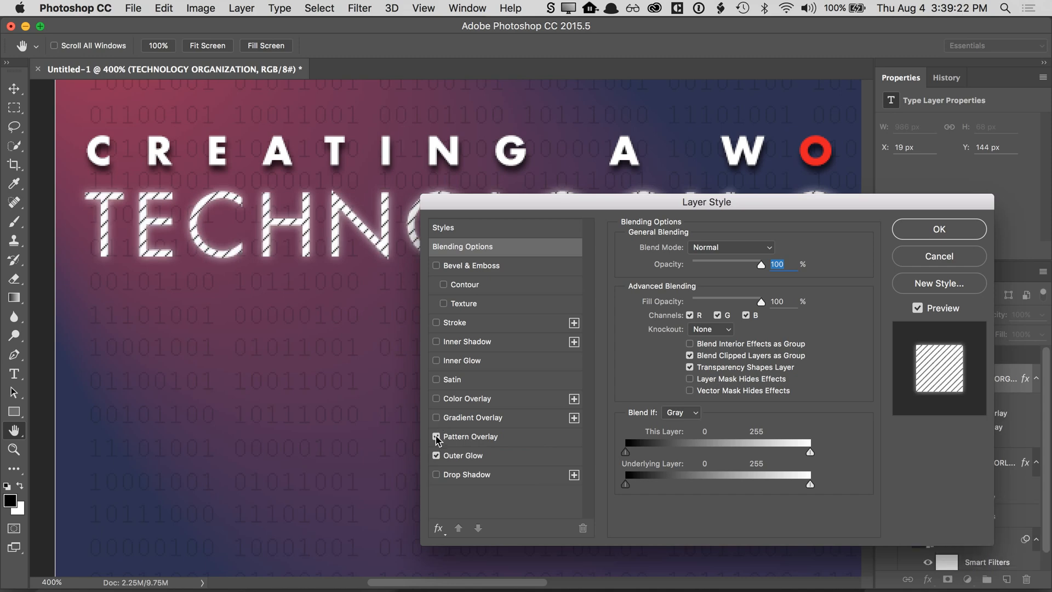
{"action": "left_click", "coordinate": [436, 436]}
{"action": "left_click", "coordinate": [436, 455]}
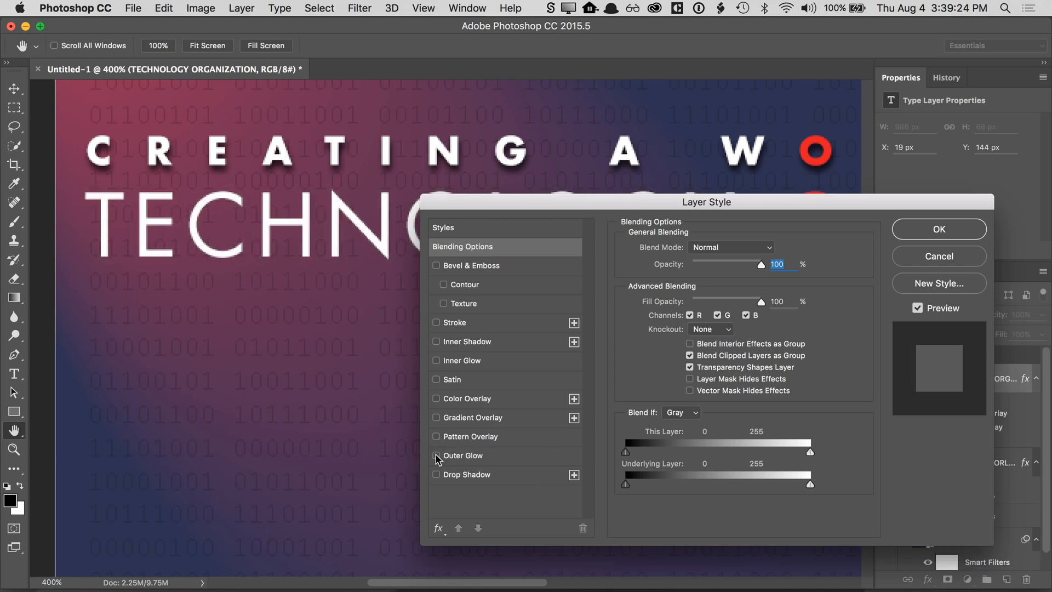
{"action": "left_click", "coordinate": [436, 455]}
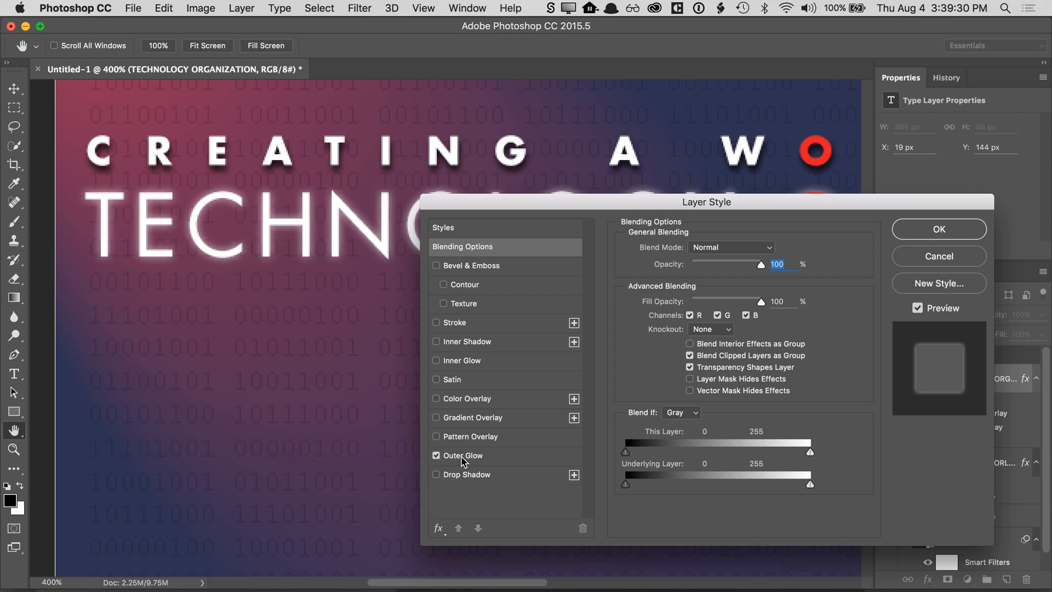
- Set the outer glow's opacity to 27% and try a spread of 16% with a size of 18 px
{"action": "left_click", "coordinate": [463, 456]}
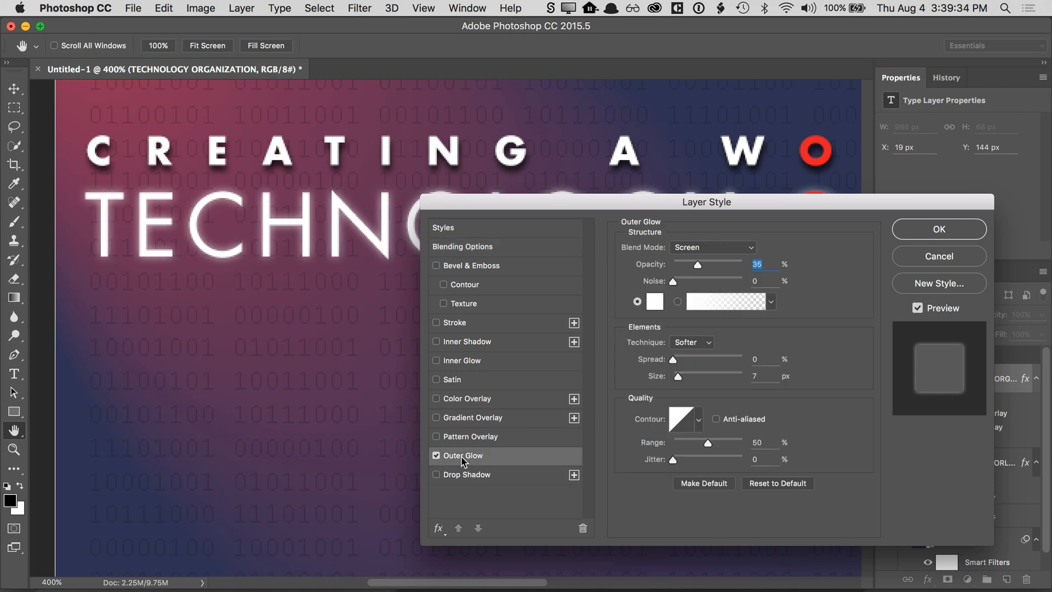
{"action": "left_click", "coordinate": [487, 249]}
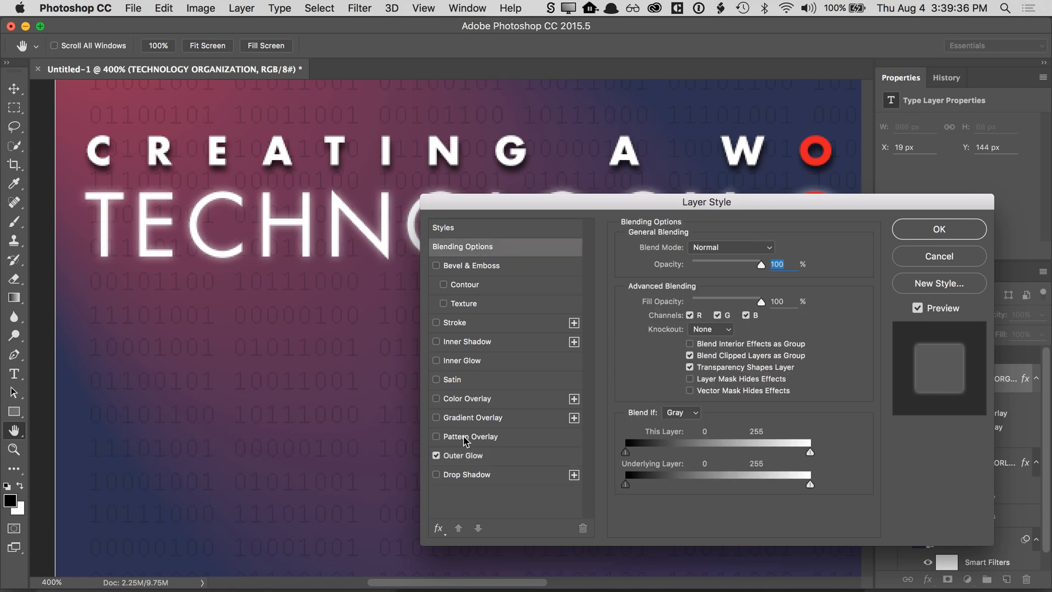
{"action": "left_click", "coordinate": [437, 456]}
{"action": "left_click", "coordinate": [463, 456]}
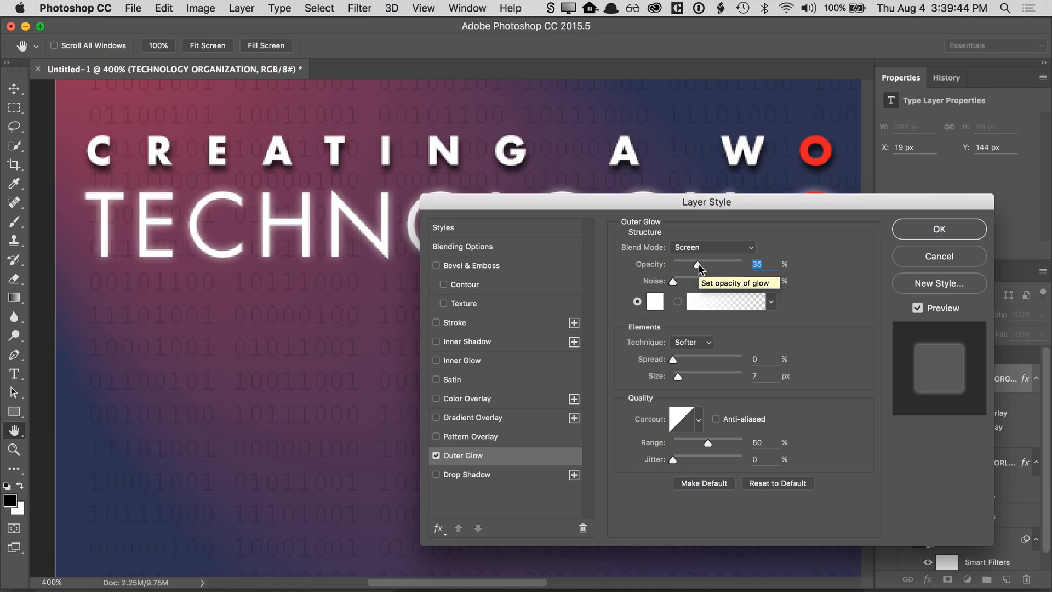
{"action": "left_click_drag", "start_coordinate": [699, 266], "coordinate": [693, 268]}
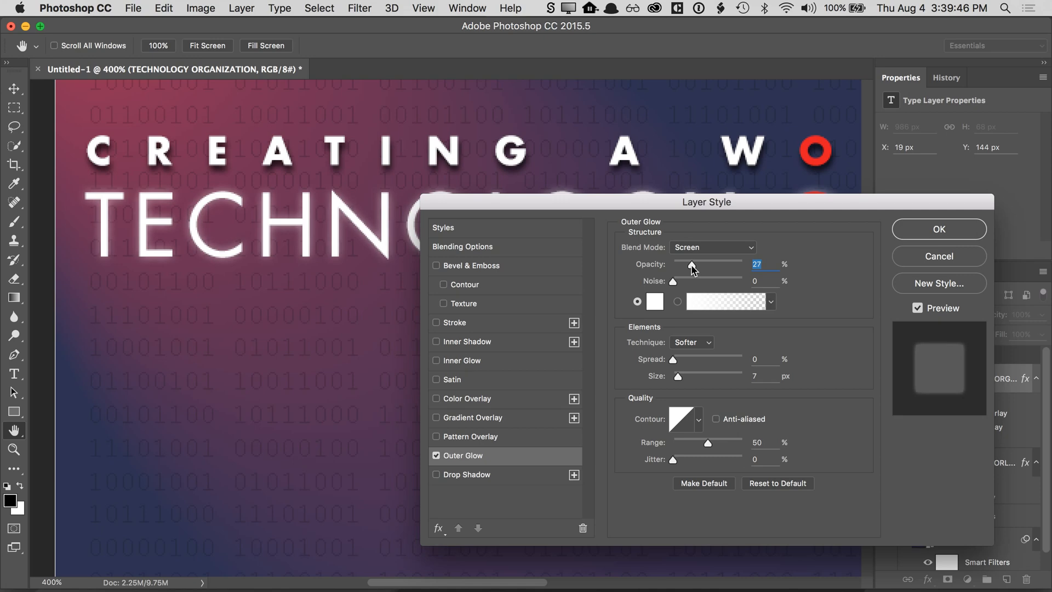
{"action": "mouse_move", "coordinate": [673, 361]}
{"action": "left_mouse_down"}
{"action": "mouse_move", "coordinate": [691, 362]}
{"action": "mouse_move", "coordinate": [683, 378]}
{"action": "left_mouse_up"}
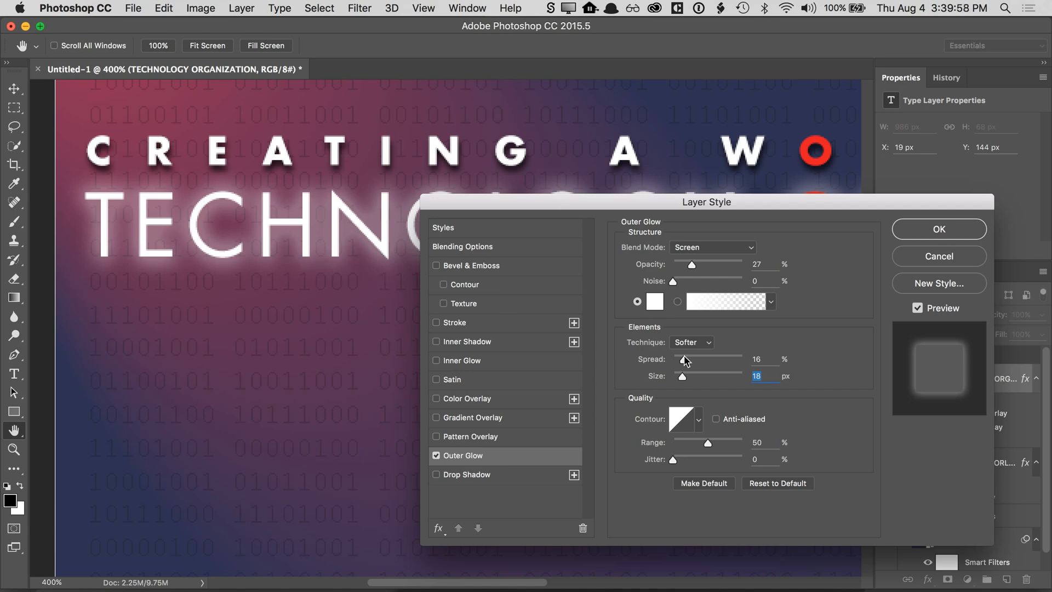
- Set the outer glow to 10% spread and 10 px size, apply the style, and switch to the Move tool
{"action": "mouse_move", "coordinate": [684, 361]}
{"action": "left_mouse_down"}
{"action": "mouse_move", "coordinate": [735, 363]}
{"action": "mouse_move", "coordinate": [680, 362]}
{"action": "left_mouse_up"}
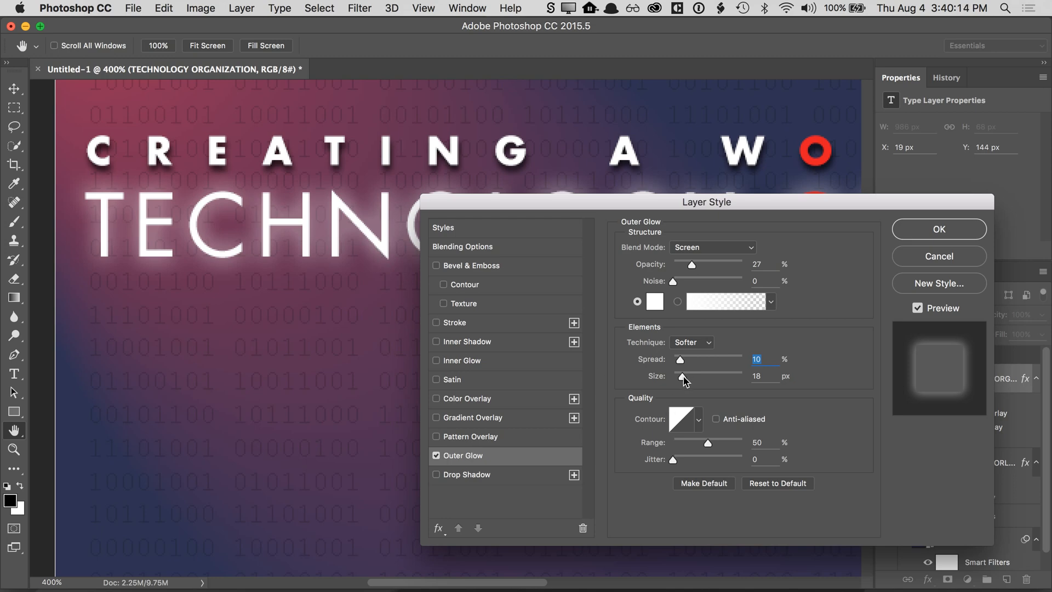
{"action": "left_click_drag", "start_coordinate": [682, 377], "coordinate": [680, 376]}
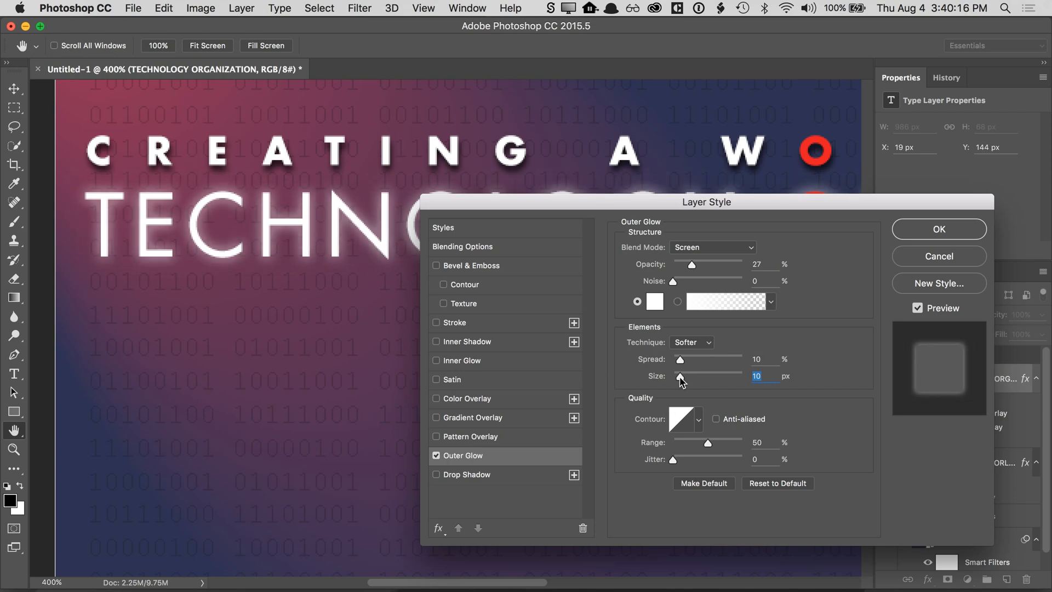
{"action": "left_click", "coordinate": [926, 230]}
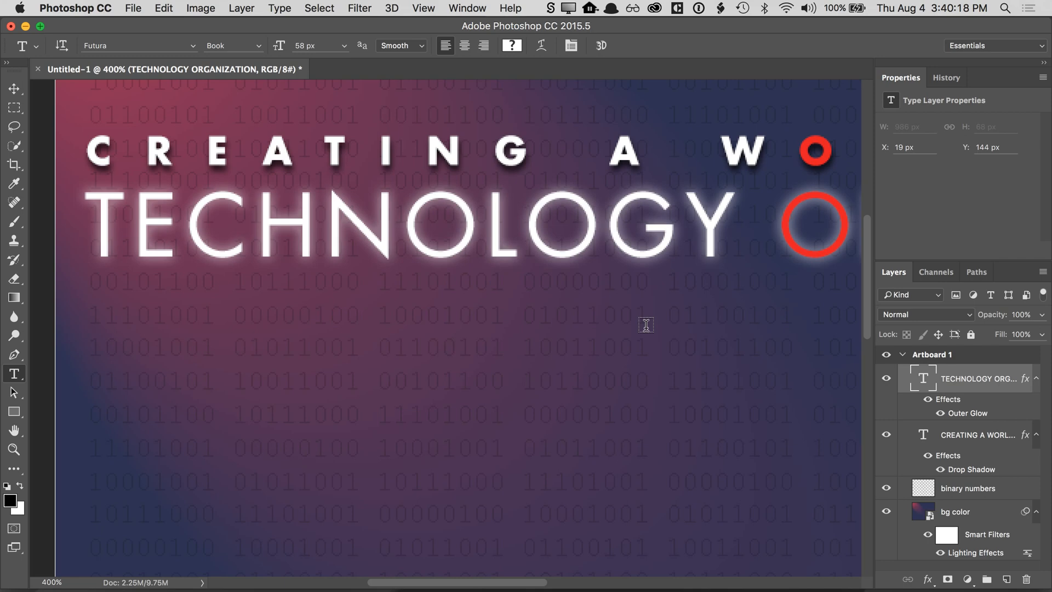
{"action": "key", "text": "super+0"}
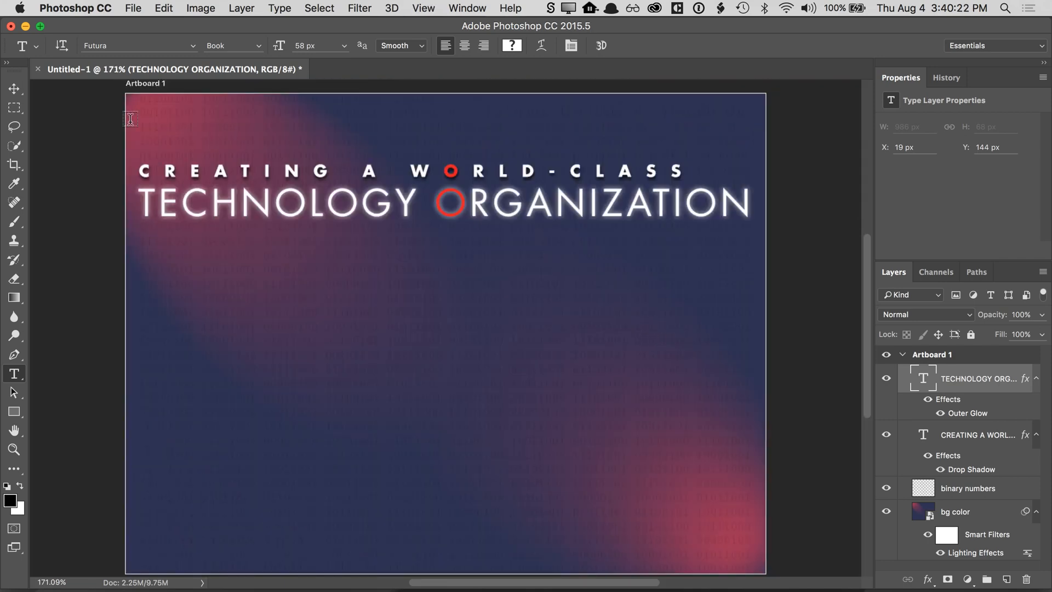
{"action": "left_click", "coordinate": [13, 92]}
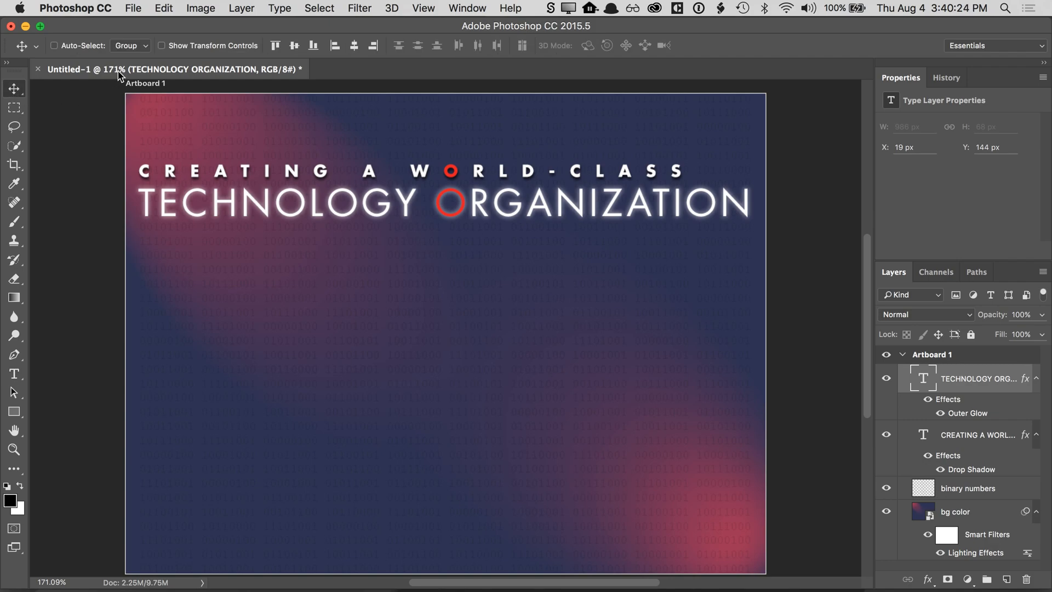
- Start saving the document as a new file in the CreativeCompositingFiles folder on the Desktop
{"action": "left_click", "coordinate": [137, 13]}
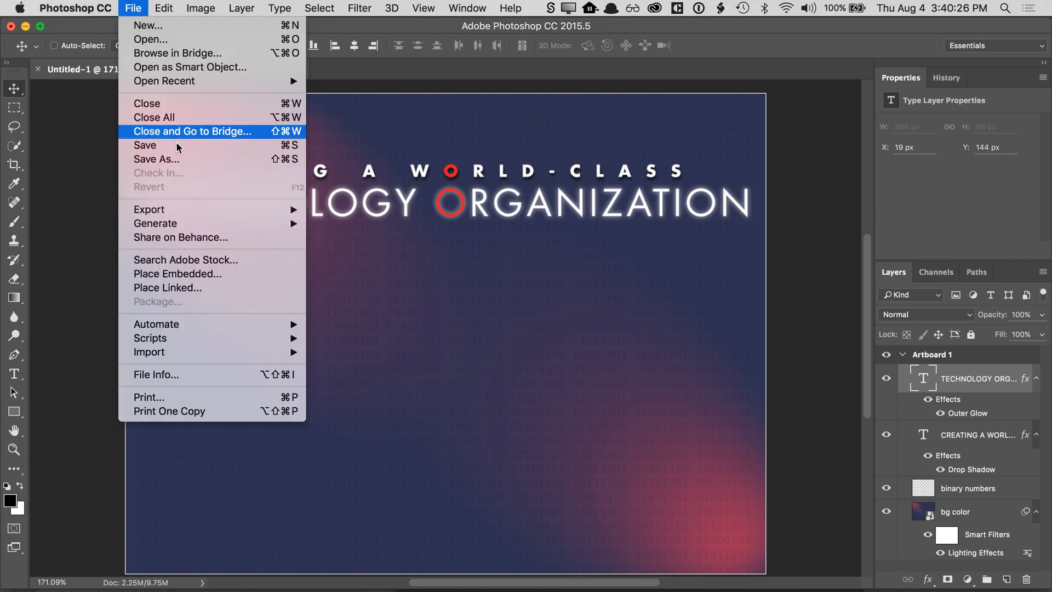
{"action": "left_click", "coordinate": [177, 160]}
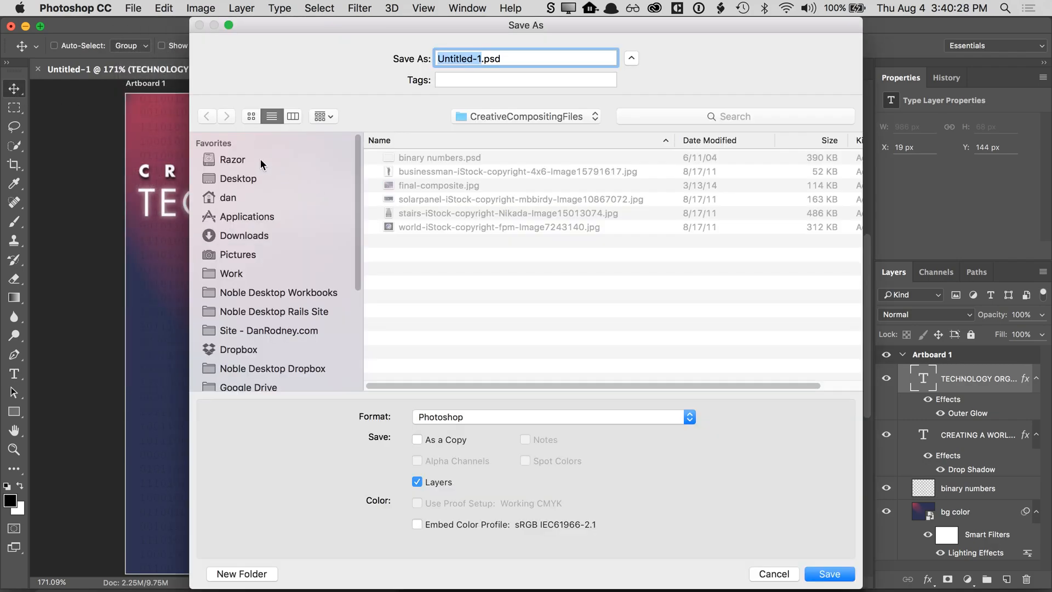
{"action": "left_click", "coordinate": [254, 179]}
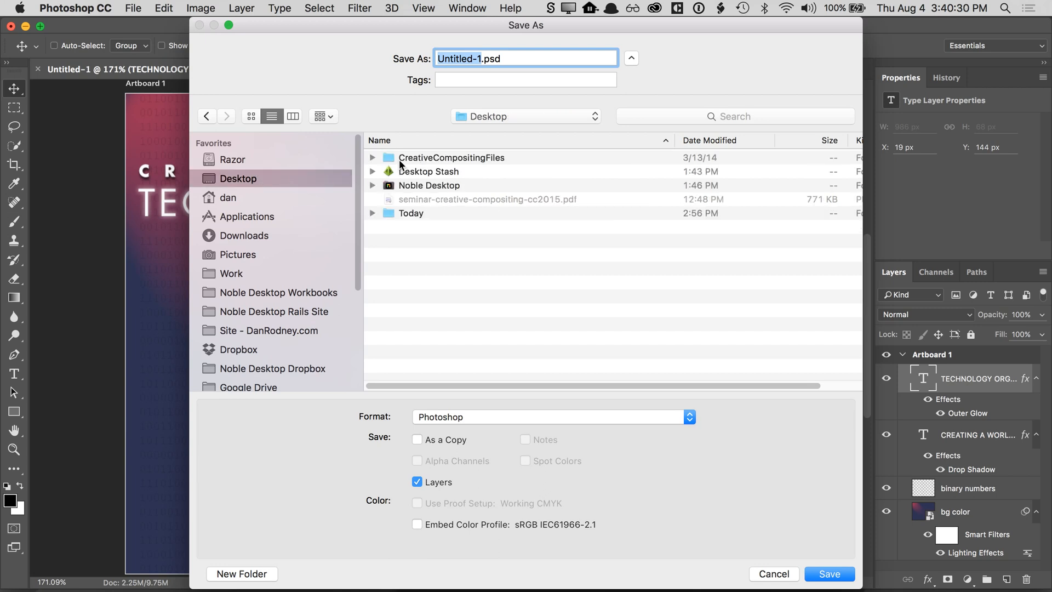
{"action": "double_click", "coordinate": [398, 159]}
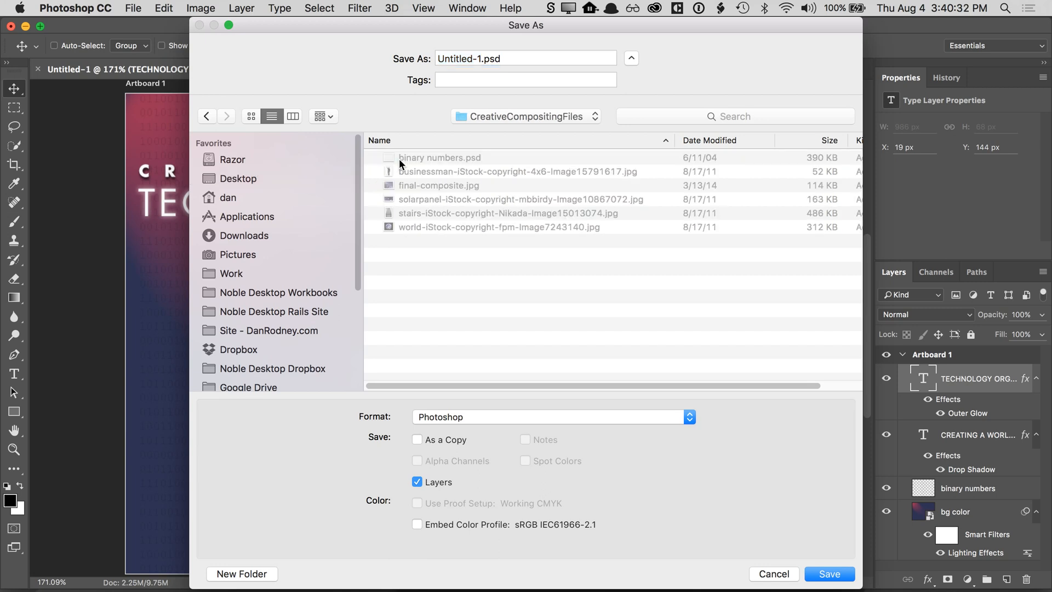
- Name the file with the author's first name in lowercase followed by "-composite" and save it in Photoshop format with layers
{"action": "left_click", "coordinate": [479, 59]}
{"action": "type", "text": "DAN"}
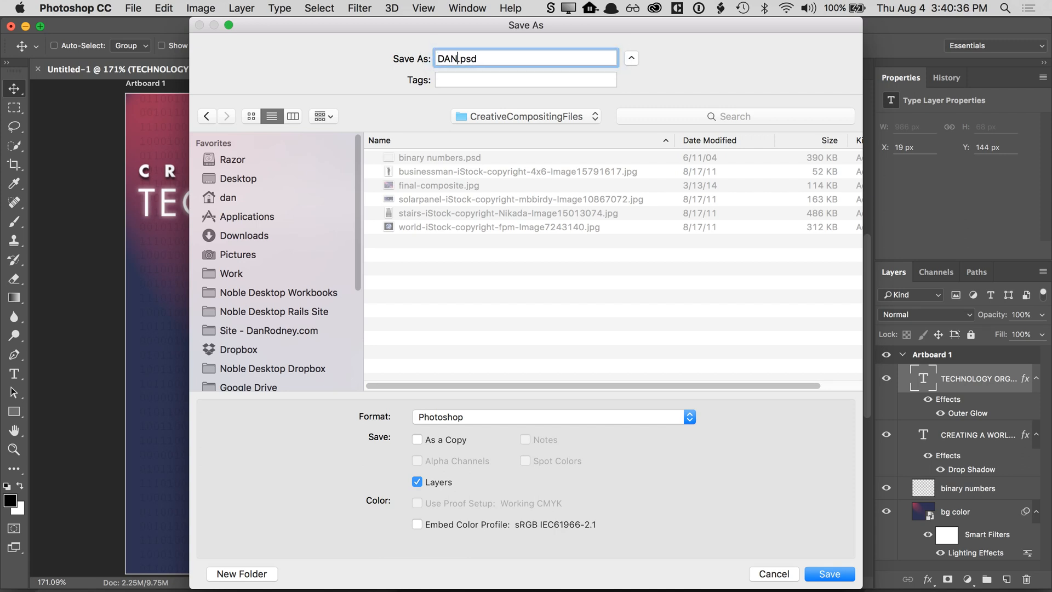
{"action": "key", "text": "BackSpace"}
{"action": "key", "text": "BackSpace"}
{"action": "key", "text": "BackSpace"}
{"action": "type", "text": "dan-composite"}
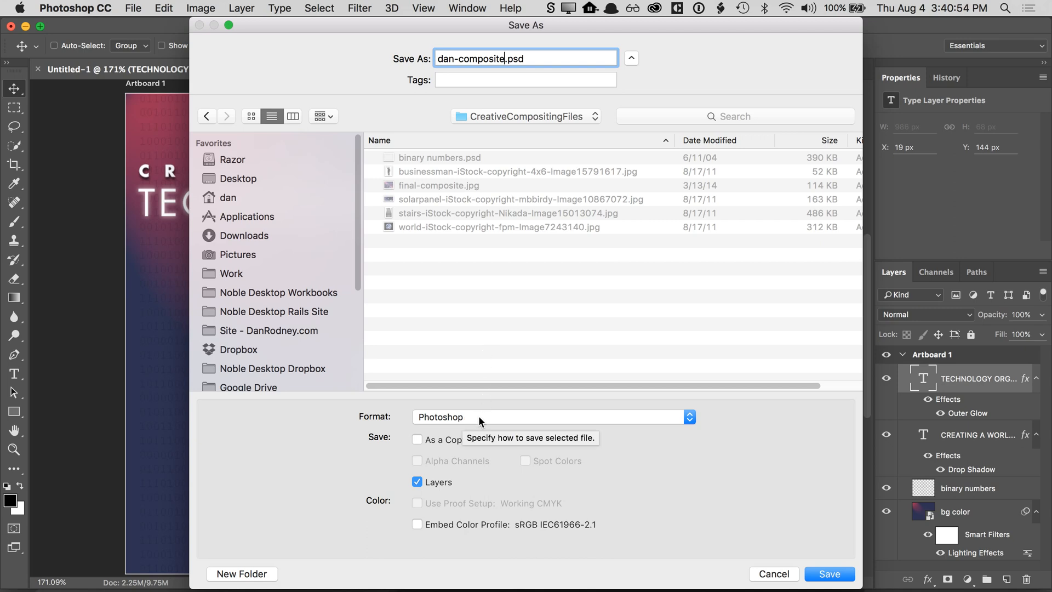
{"action": "left_click", "coordinate": [828, 573]}
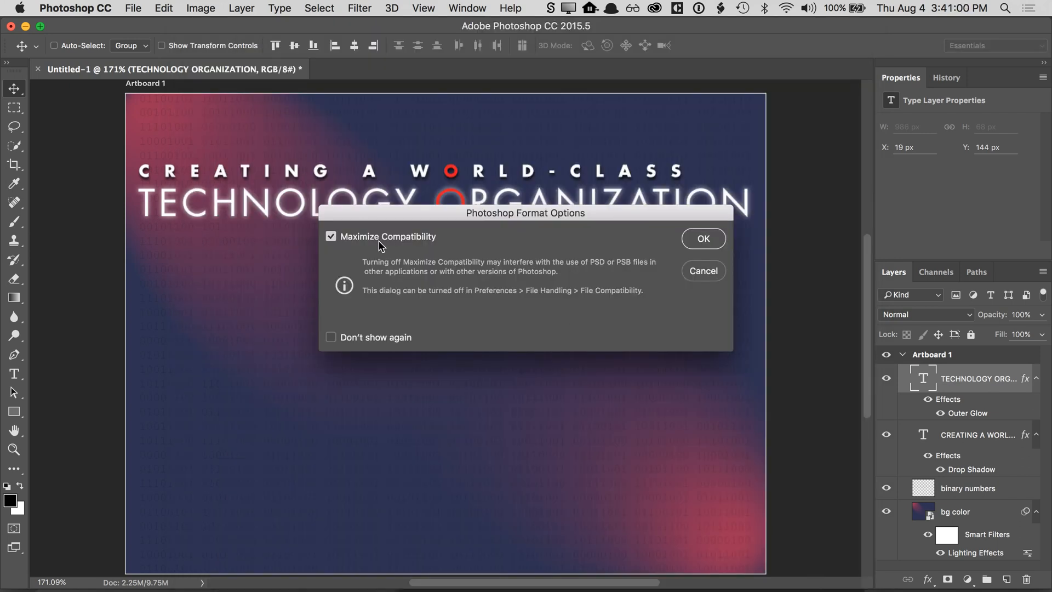
- Keep Maximize Compatibility on, set the format options not to show again, and confirm the save
{"action": "mouse_move", "coordinate": [378, 243]}
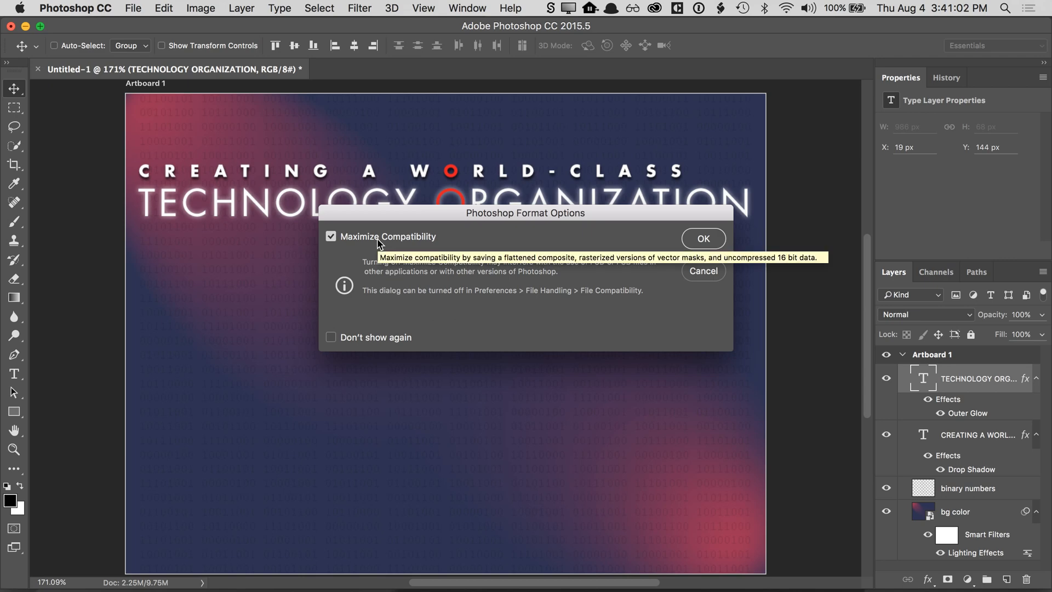
{"action": "left_click", "coordinate": [357, 343]}
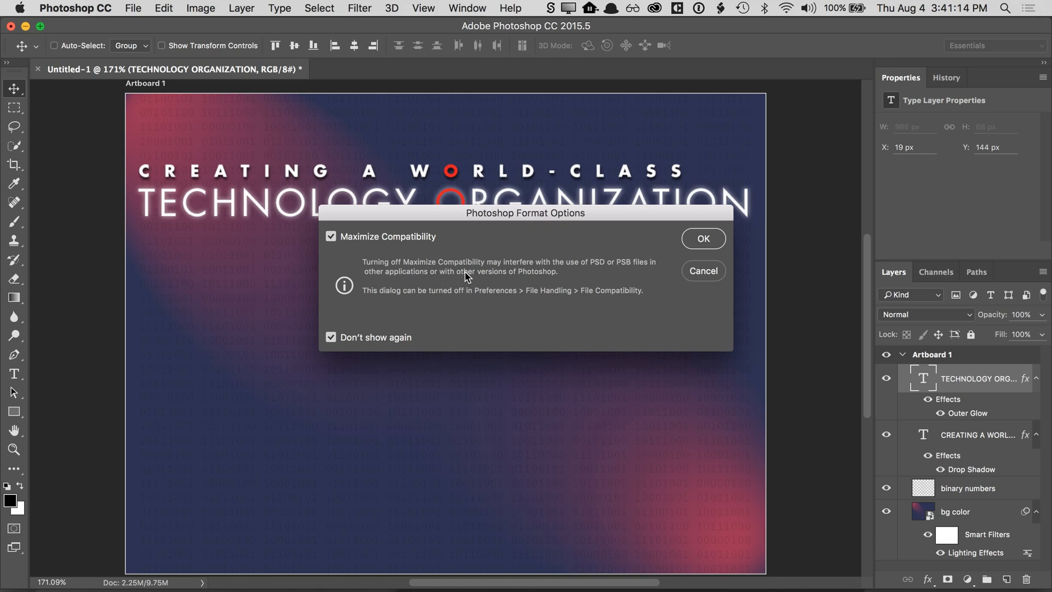
{"action": "left_click", "coordinate": [705, 240]}
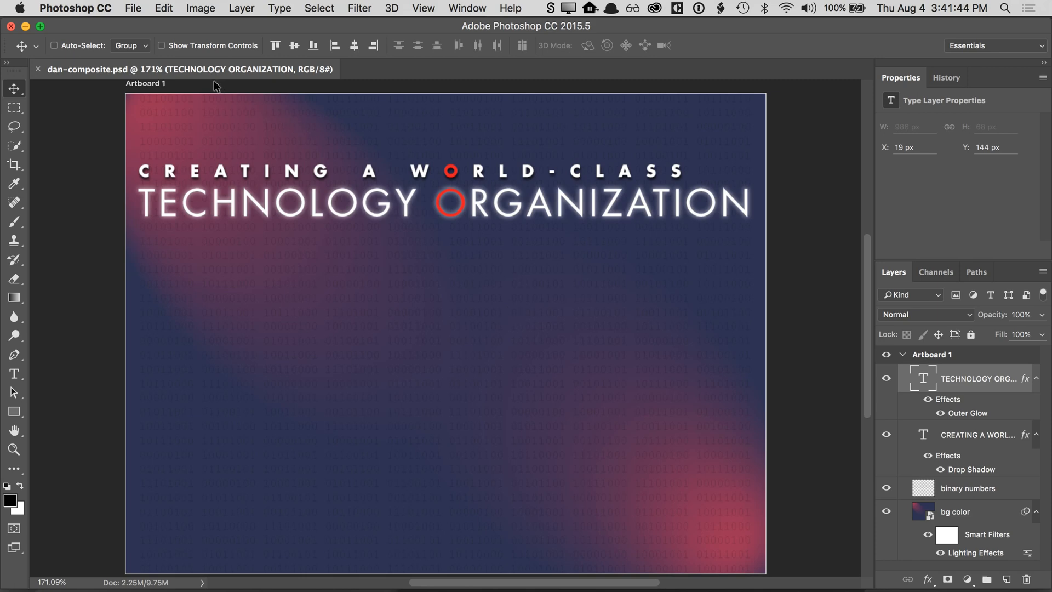
- Place solarpanel-iStock-copyright-mbbirdy-Image10867072.jpg as an embedded image in the composite at its default size
{"action": "left_click", "coordinate": [134, 9]}
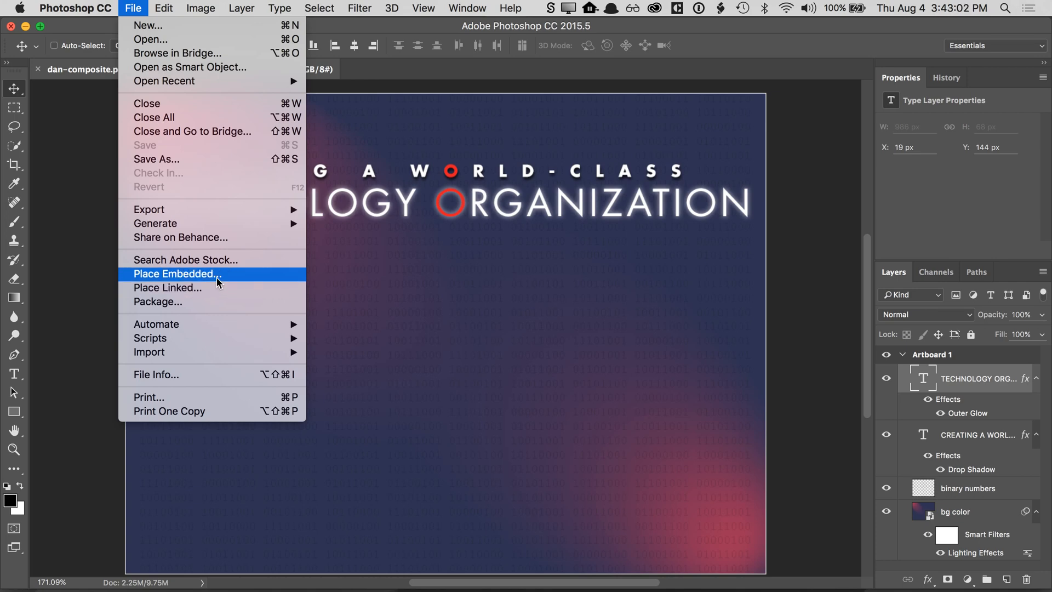
{"action": "left_click", "coordinate": [216, 277]}
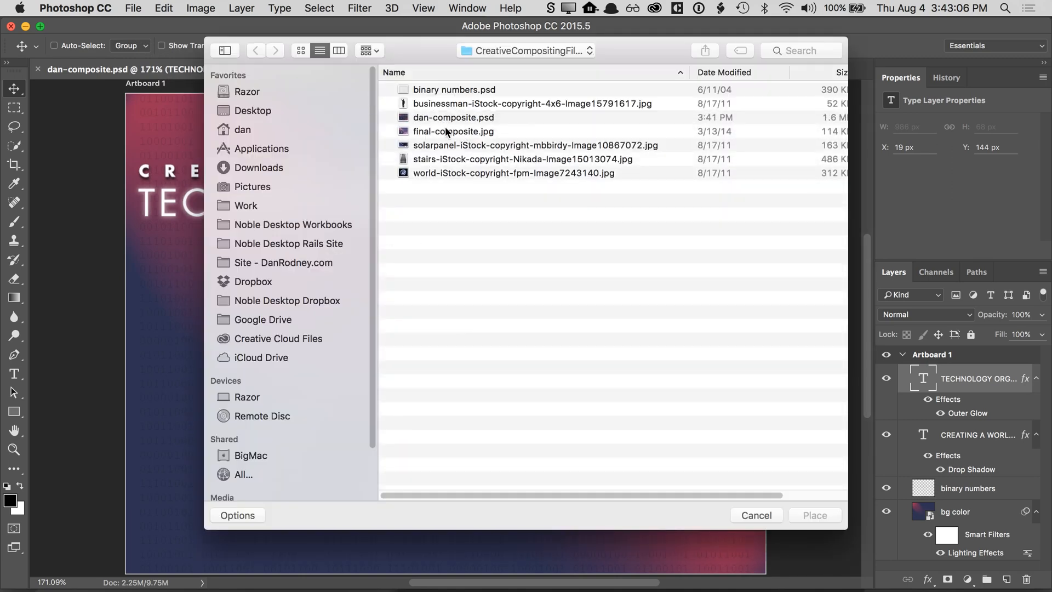
{"action": "left_click", "coordinate": [437, 147]}
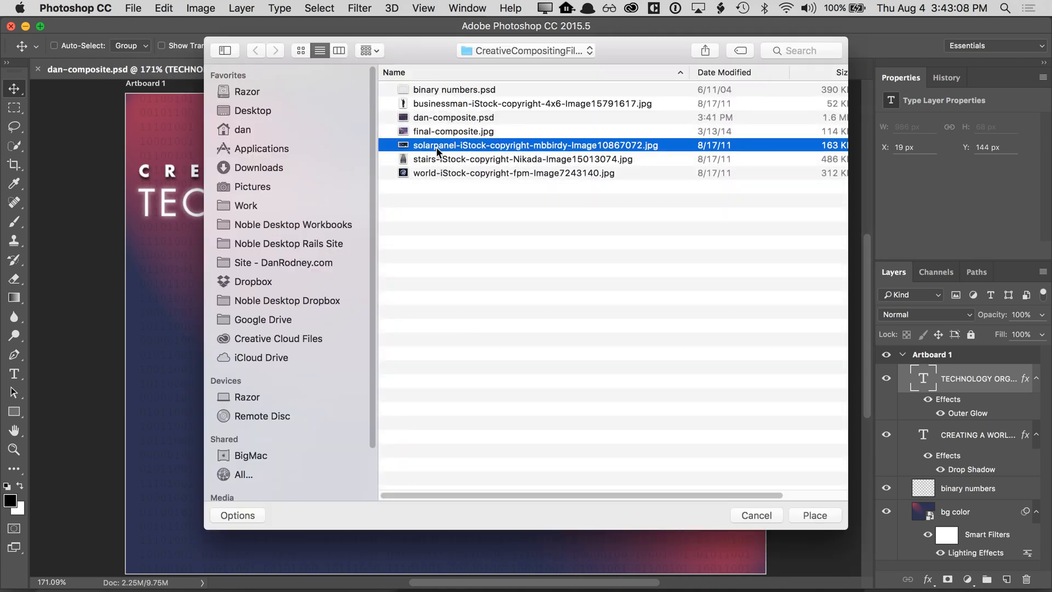
{"action": "left_click", "coordinate": [801, 513]}
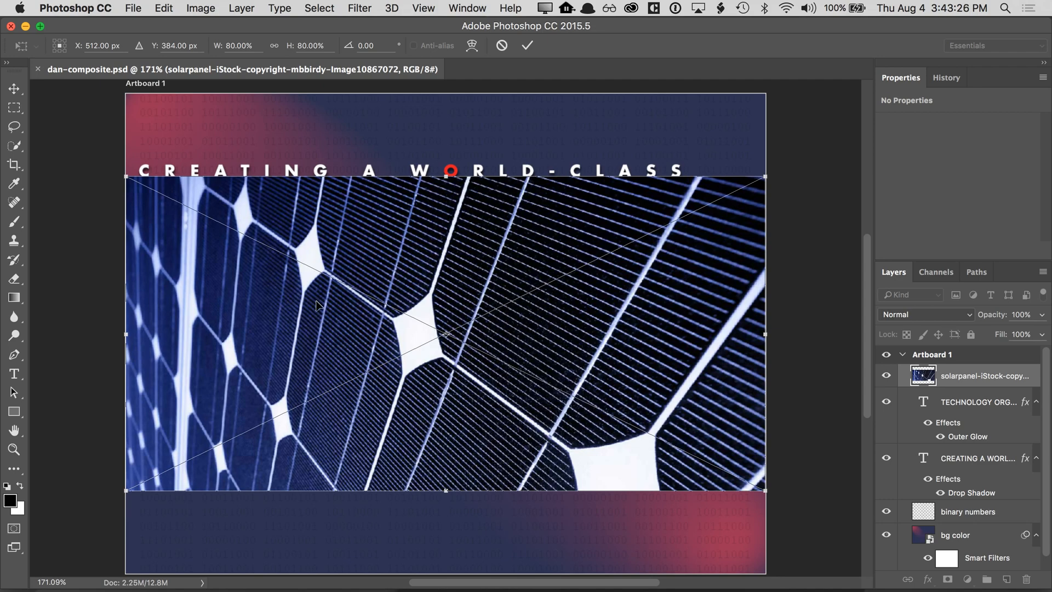
{"action": "key", "text": "Return"}
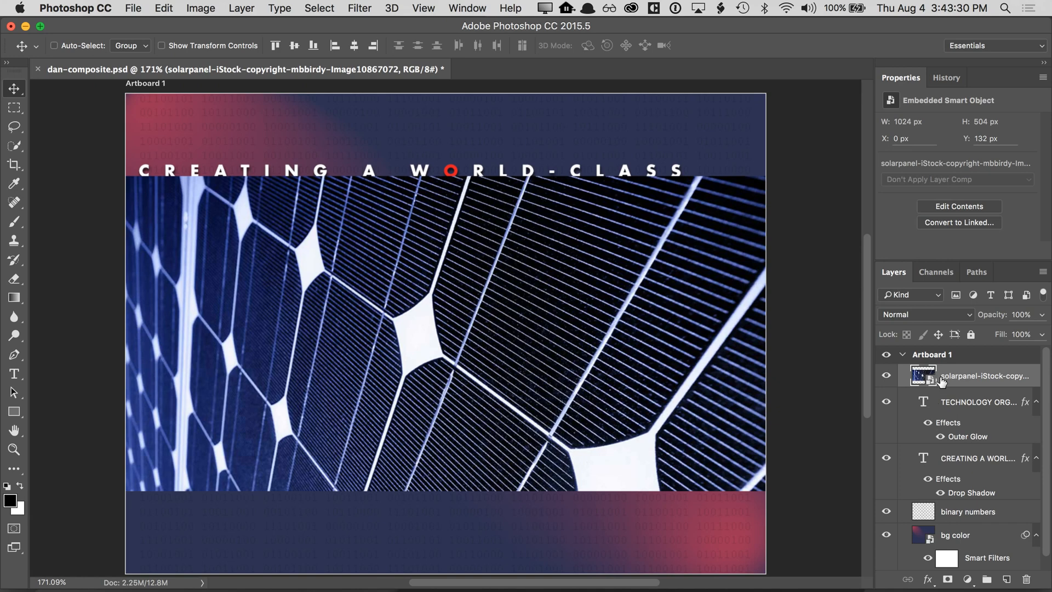
- Move the solar panel layer beneath both title text layers and shift the image up to the artboard's upper edge
{"action": "left_click_drag", "start_coordinate": [959, 379], "coordinate": [966, 486]}
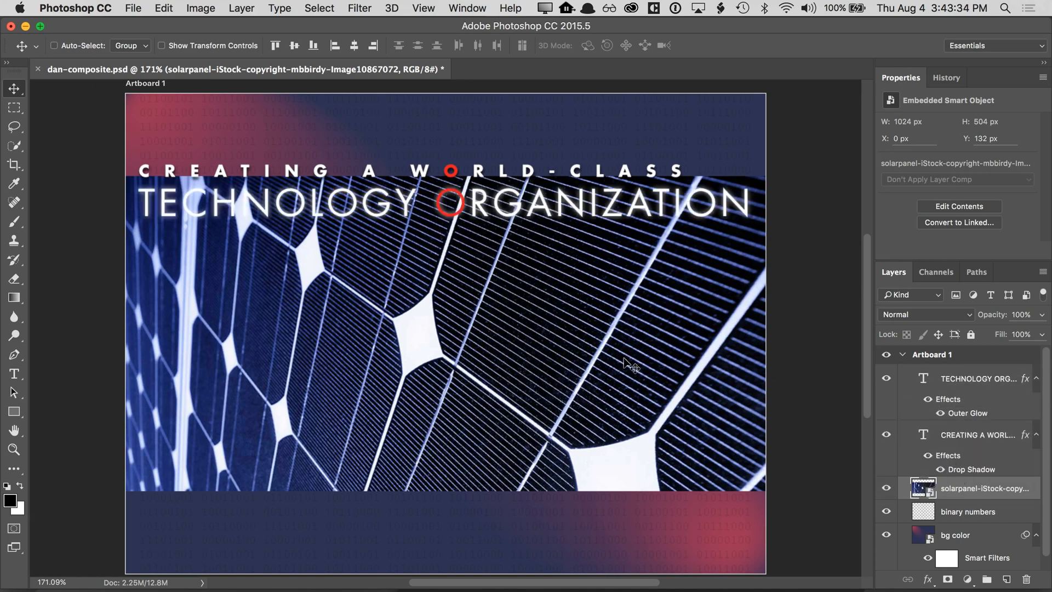
{"action": "left_click_drag", "start_coordinate": [556, 364], "coordinate": [552, 282]}
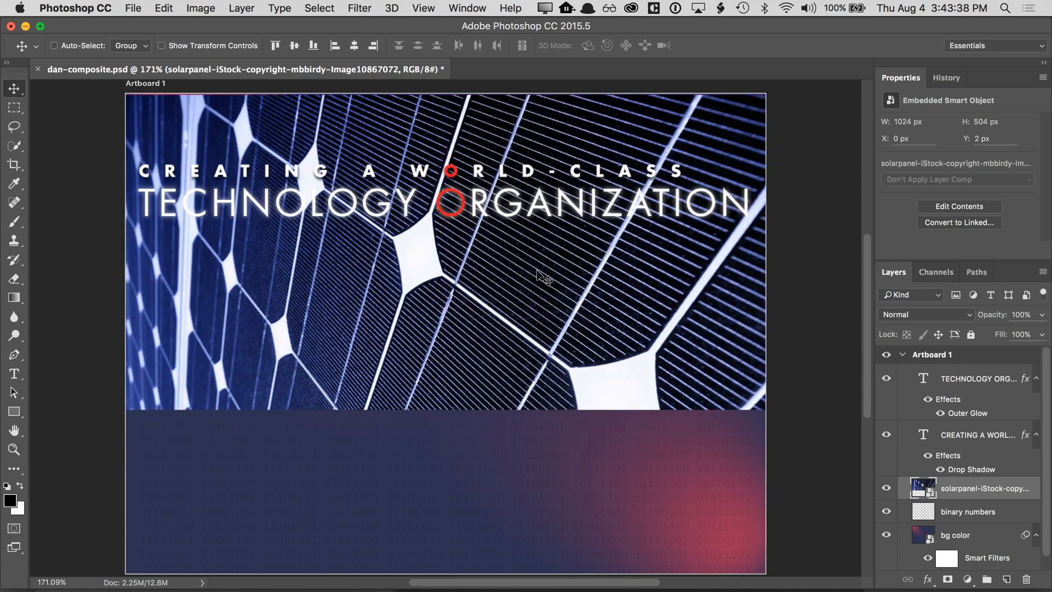
- Squash the solar panel image with Free Transform into a full-width band behind the title, about 257 px high and 32 px below the artboard's upper edge
{"action": "left_click", "coordinate": [165, 8]}
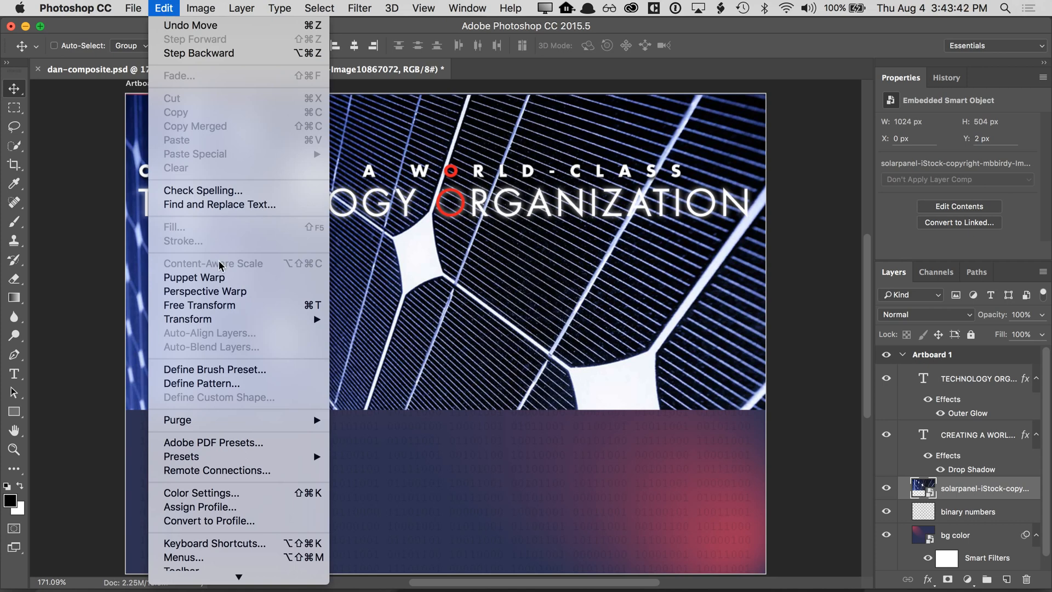
{"action": "left_click", "coordinate": [217, 305]}
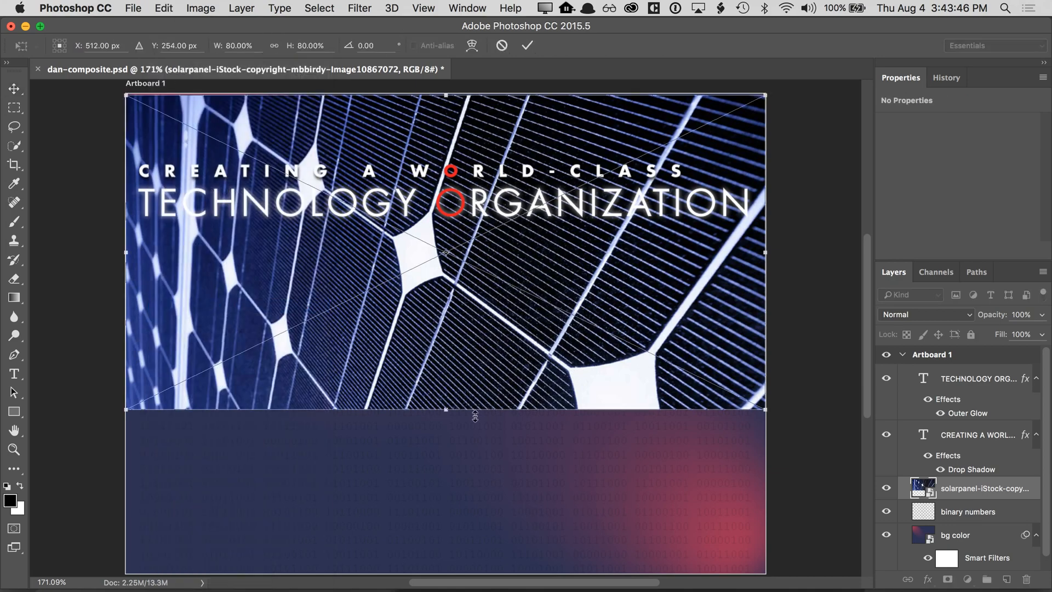
{"action": "left_click_drag", "start_coordinate": [445, 411], "coordinate": [446, 237]}
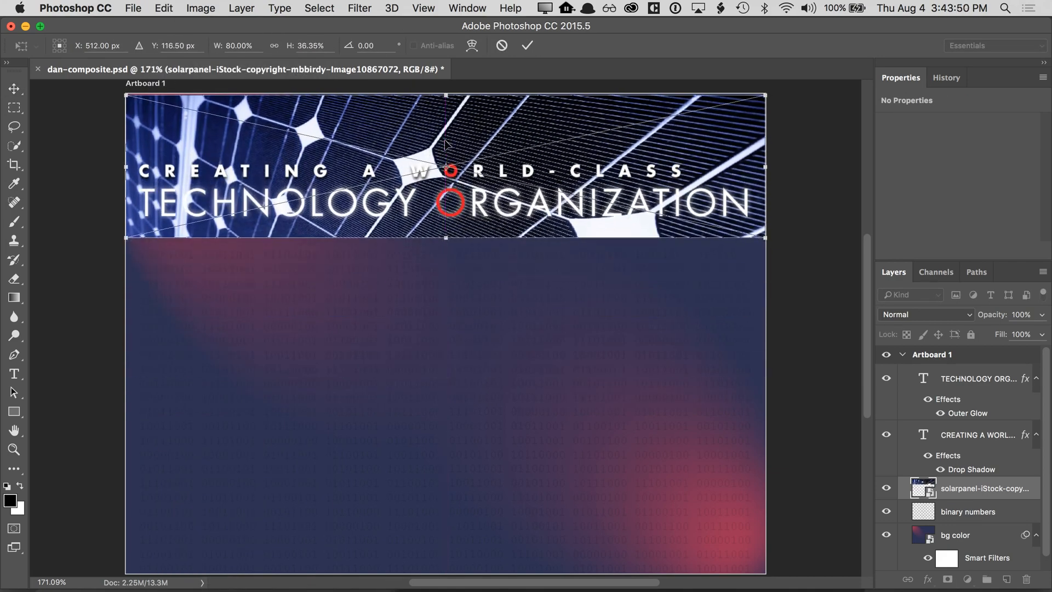
{"action": "mouse_move", "coordinate": [445, 94]}
{"action": "left_mouse_down"}
{"action": "mouse_move", "coordinate": [445, 123]}
{"action": "mouse_move", "coordinate": [446, 110]}
{"action": "left_mouse_up"}
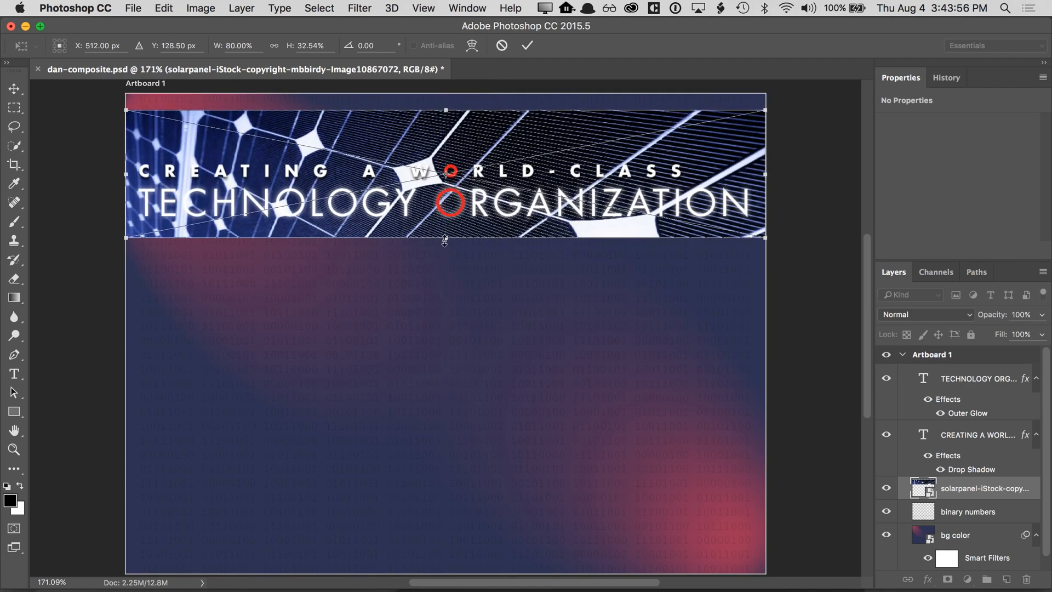
{"action": "left_click_drag", "start_coordinate": [446, 238], "coordinate": [448, 270]}
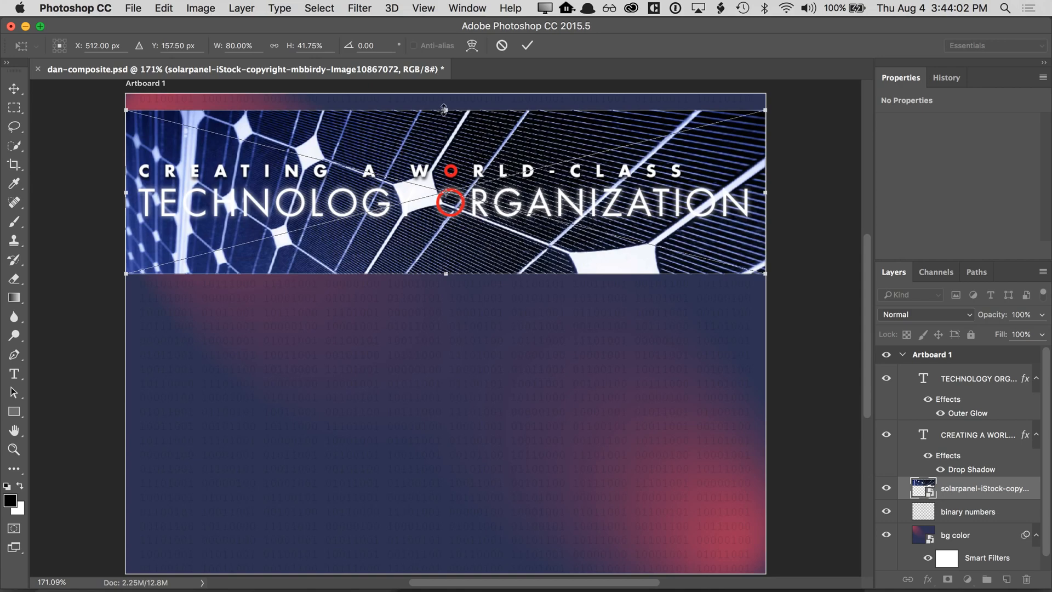
{"action": "left_click_drag", "start_coordinate": [446, 110], "coordinate": [446, 108]}
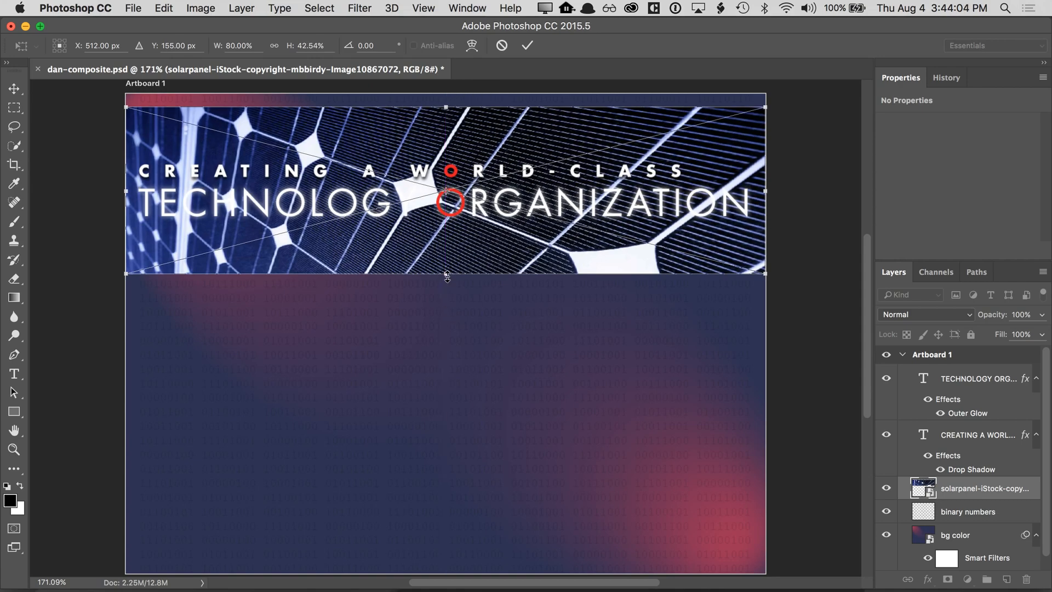
{"action": "left_click_drag", "start_coordinate": [446, 274], "coordinate": [447, 274]}
{"action": "mouse_move", "coordinate": [446, 107]}
{"action": "left_mouse_down"}
{"action": "mouse_move", "coordinate": [446, 152]}
{"action": "mouse_move", "coordinate": [447, 115]}
{"action": "left_mouse_up"}
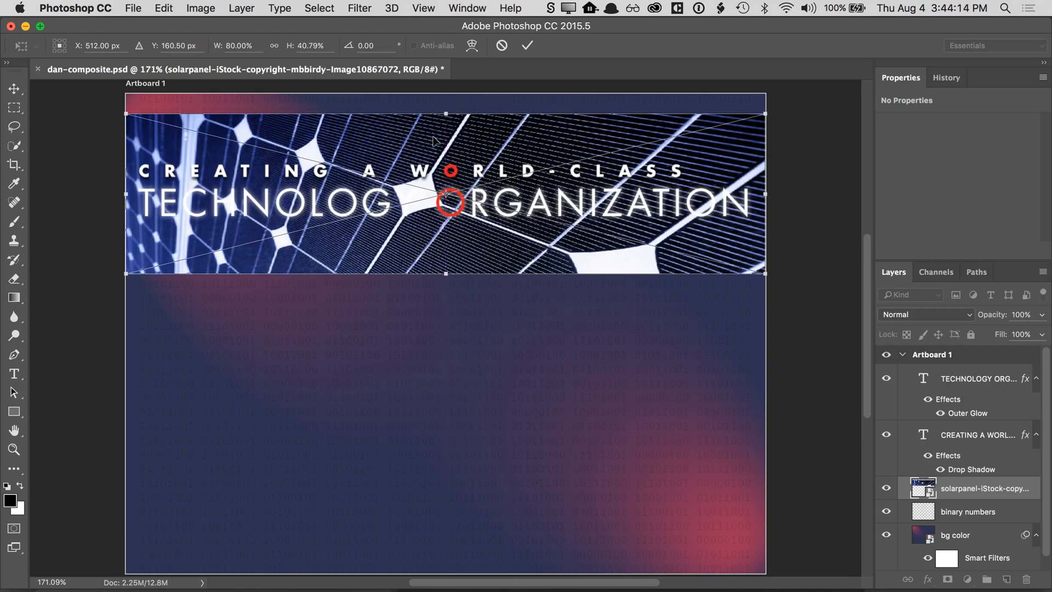
{"action": "key", "text": "Return"}
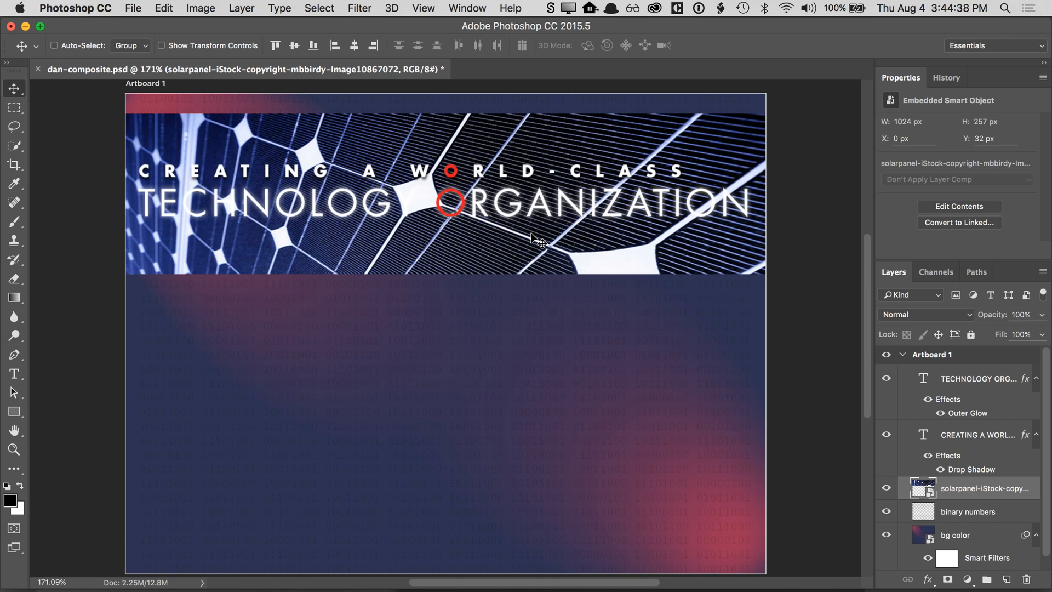
- Look through the blend modes available for the solar panel layer and keep Normal
{"action": "left_click", "coordinate": [929, 314]}
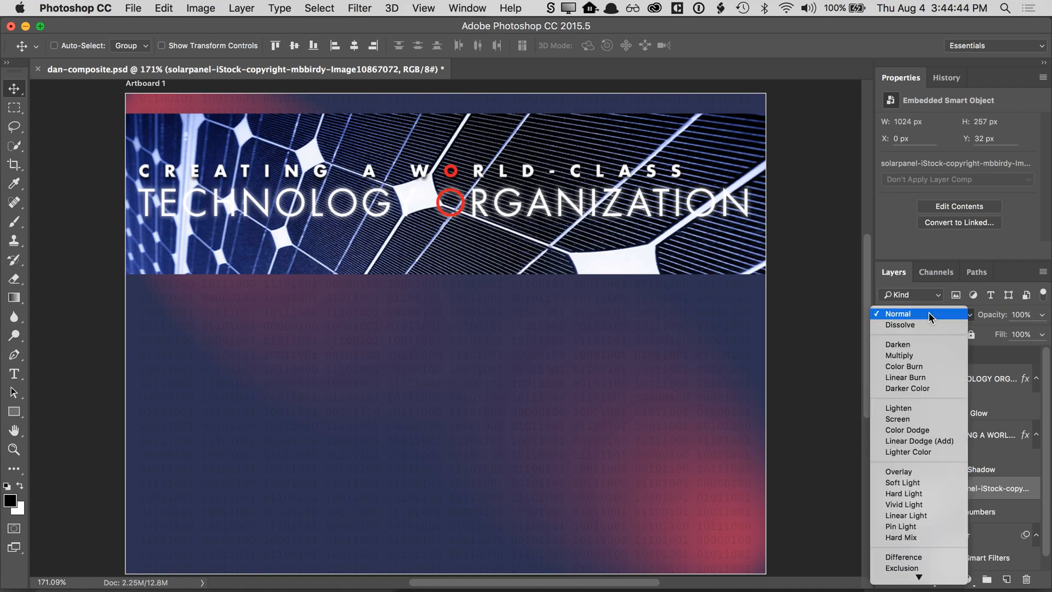
{"action": "scroll", "coordinate": [928, 312], "scroll_direction": "down", "scroll_amount": 5}
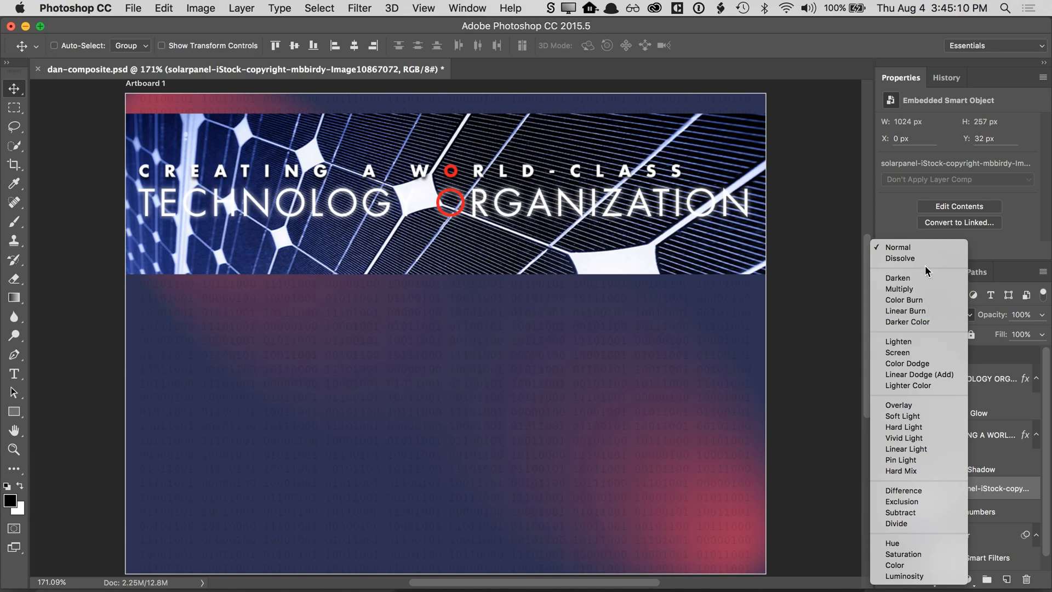
{"action": "left_click", "coordinate": [925, 247]}
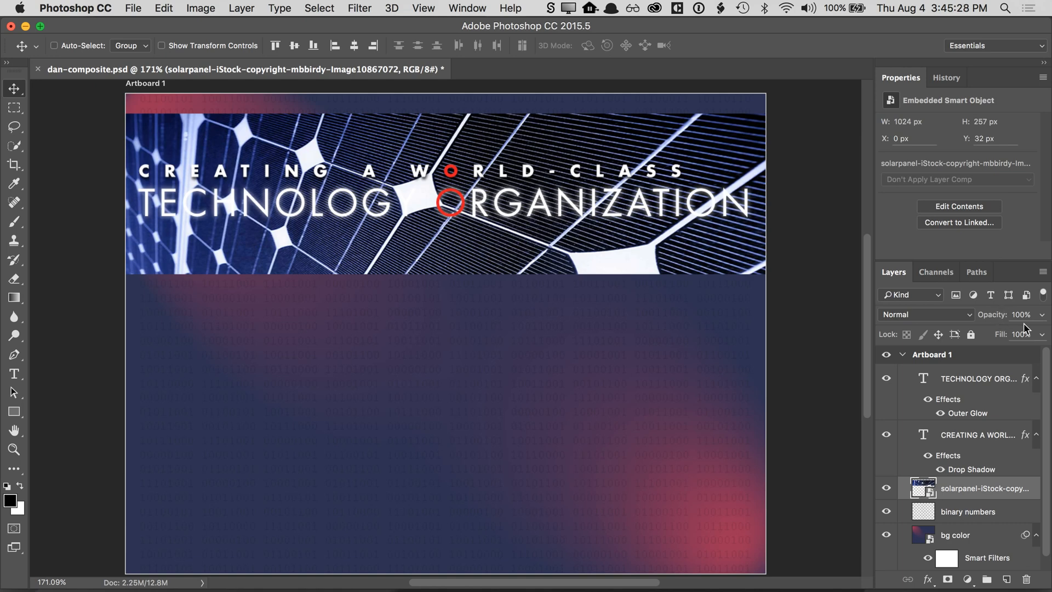
- Try the solar panel layer at 18% opacity and bring it back up to 99%
{"action": "left_click", "coordinate": [993, 321]}
{"action": "left_click_drag", "start_coordinate": [994, 322], "coordinate": [937, 319]}
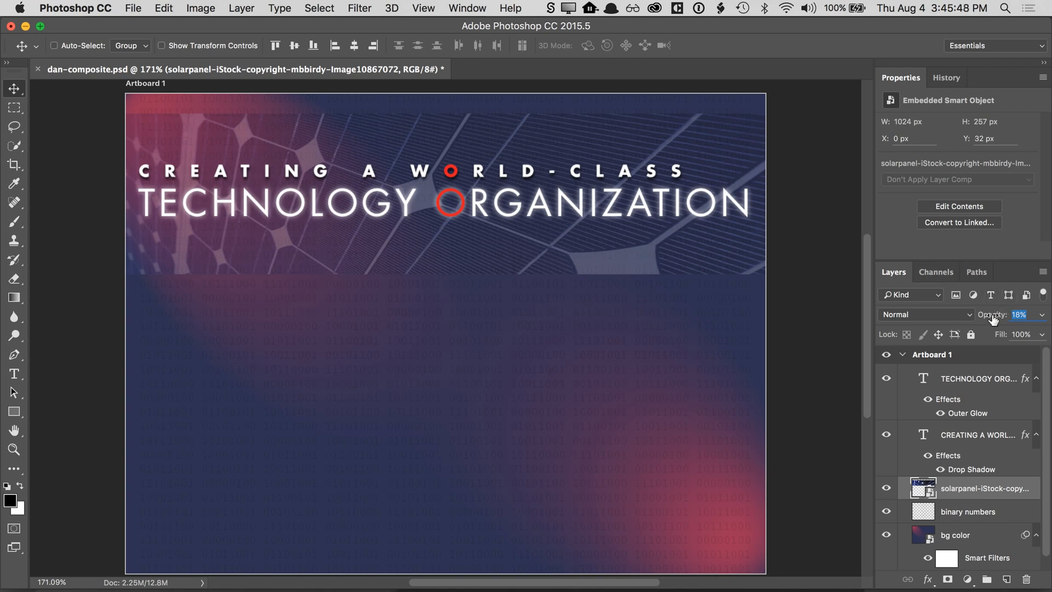
{"action": "left_click_drag", "start_coordinate": [993, 319], "coordinate": [1038, 324]}
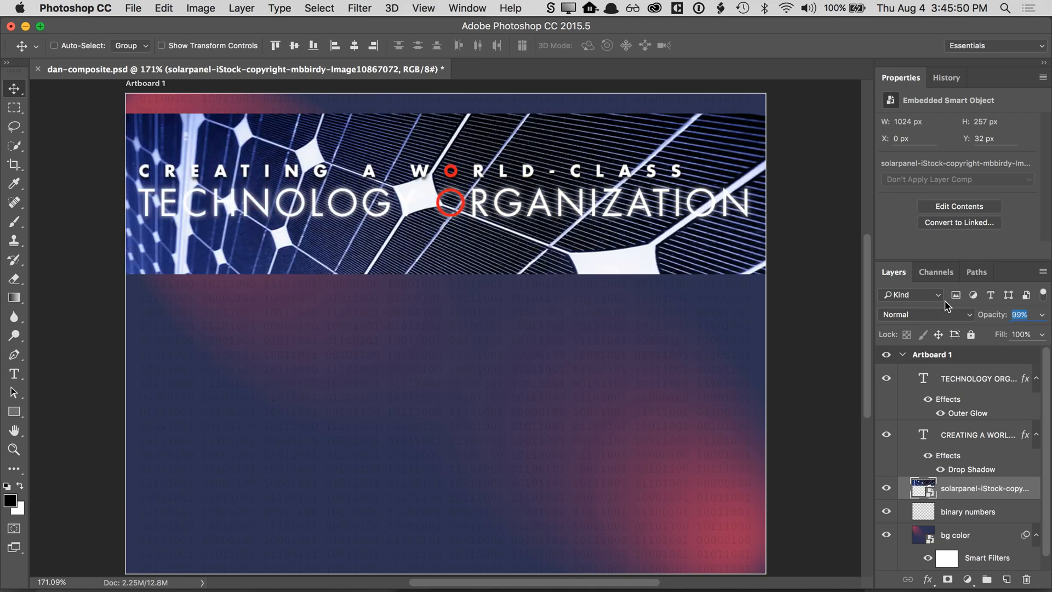
- Try the Multiply and Lighten blend modes on the solar panel layer
{"action": "left_click", "coordinate": [938, 314]}
{"action": "scroll", "coordinate": [939, 313], "scroll_direction": "down", "scroll_amount": 3}
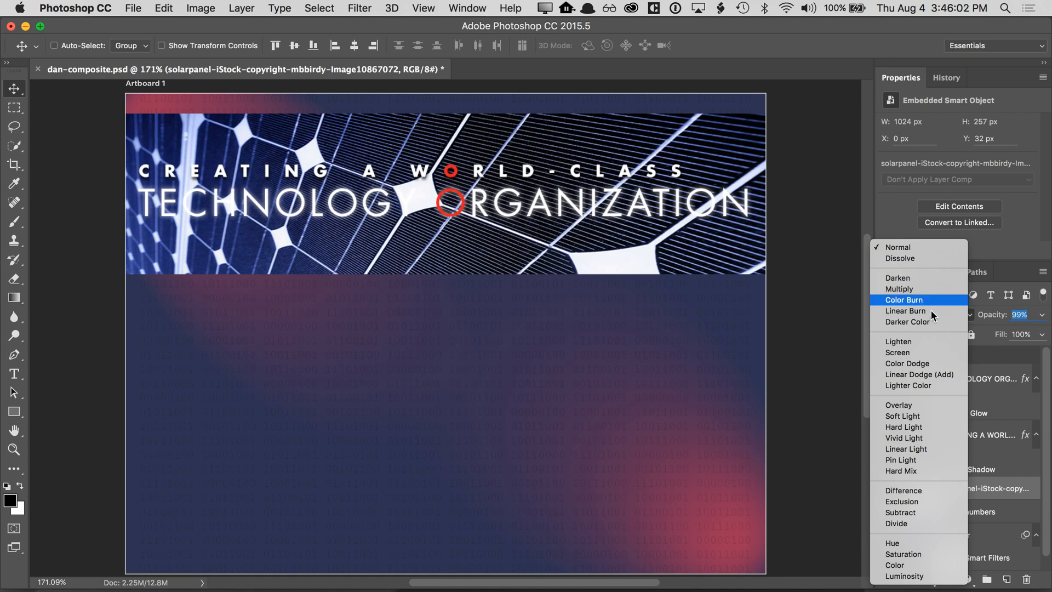
{"action": "left_click", "coordinate": [911, 290]}
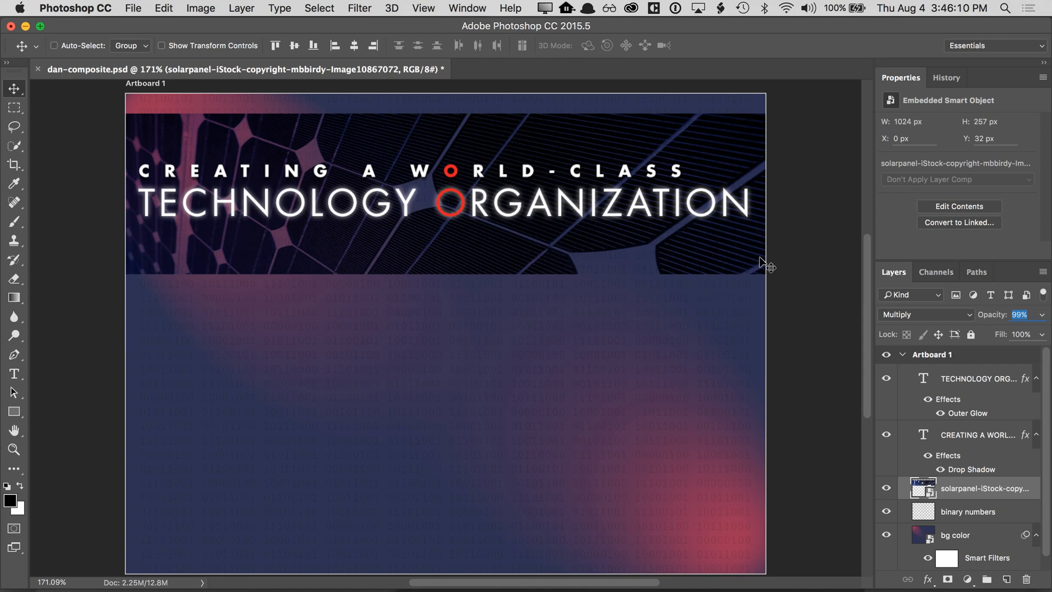
{"action": "left_click", "coordinate": [898, 315]}
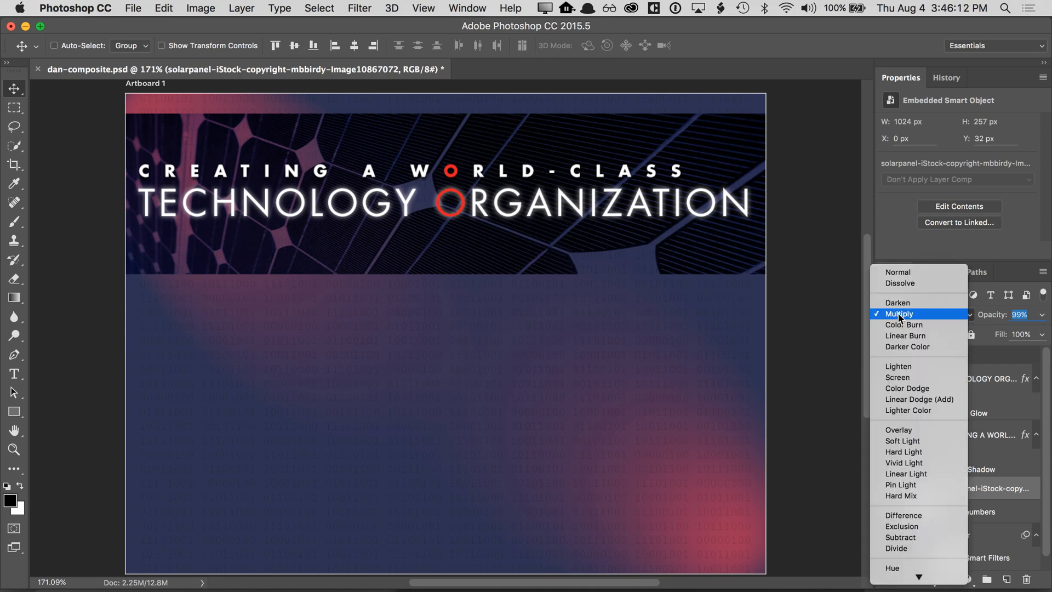
{"action": "left_click", "coordinate": [912, 367]}
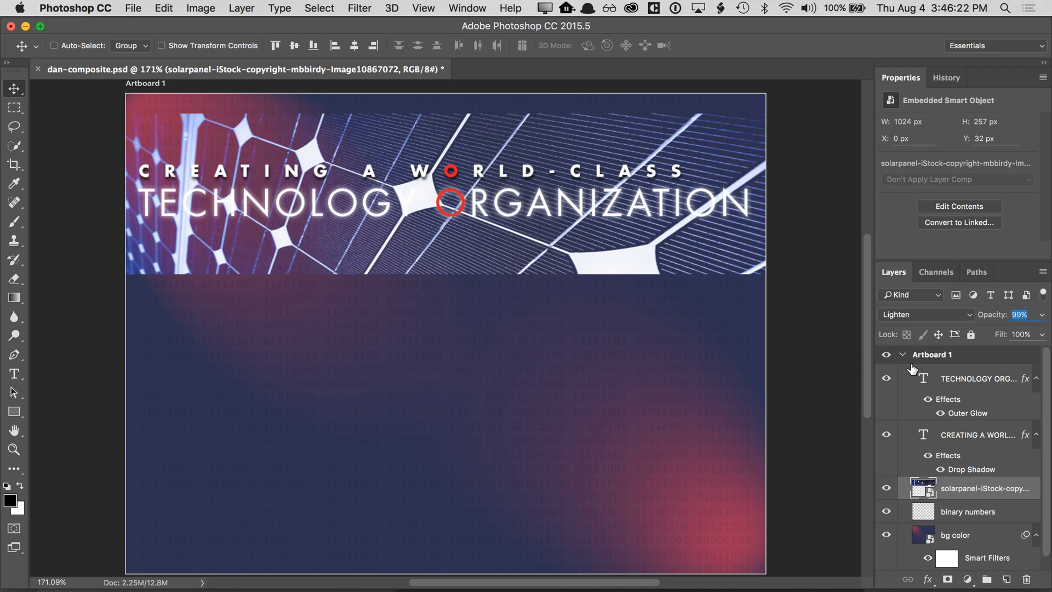
- Compare the Overlay and Soft Light blend modes on the solar panel layer, applying Overlay first and Soft Light second
{"action": "left_click", "coordinate": [906, 315]}
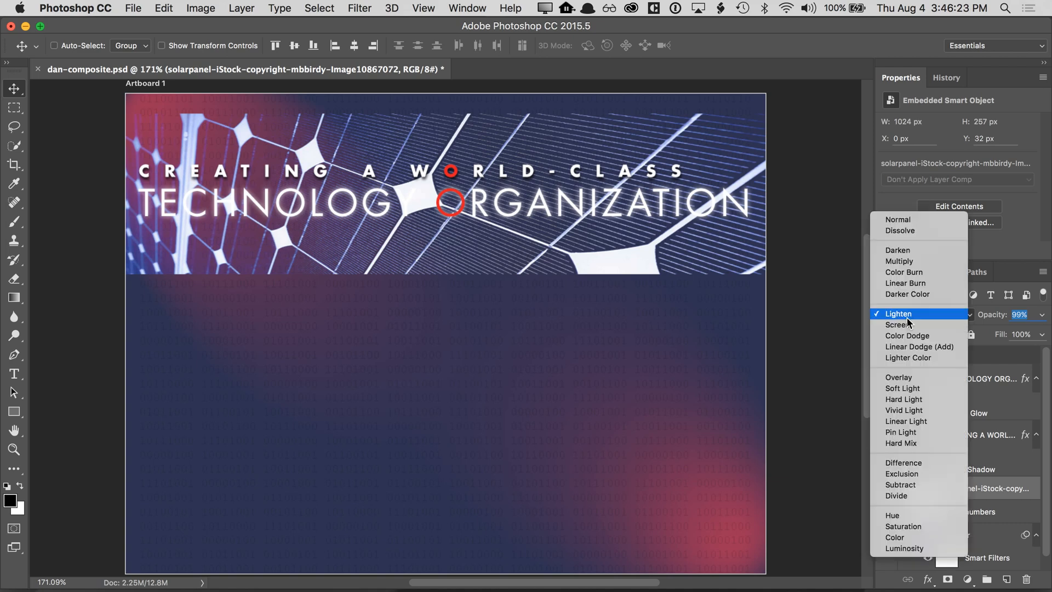
{"action": "left_click", "coordinate": [929, 379]}
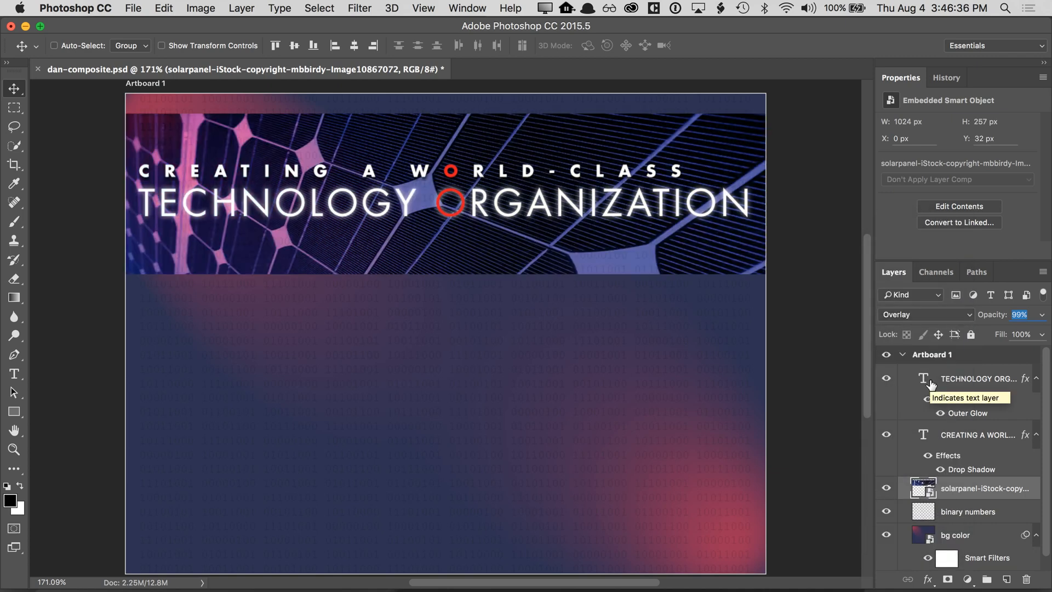
{"action": "left_click", "coordinate": [929, 312]}
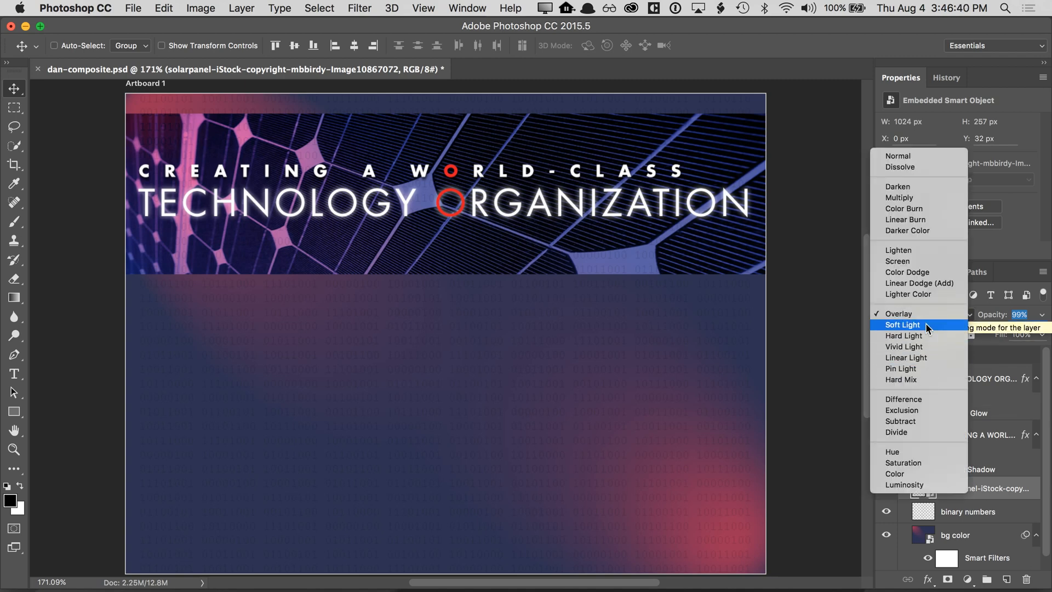
{"action": "left_click", "coordinate": [925, 323]}
{"action": "left_click", "coordinate": [915, 316]}
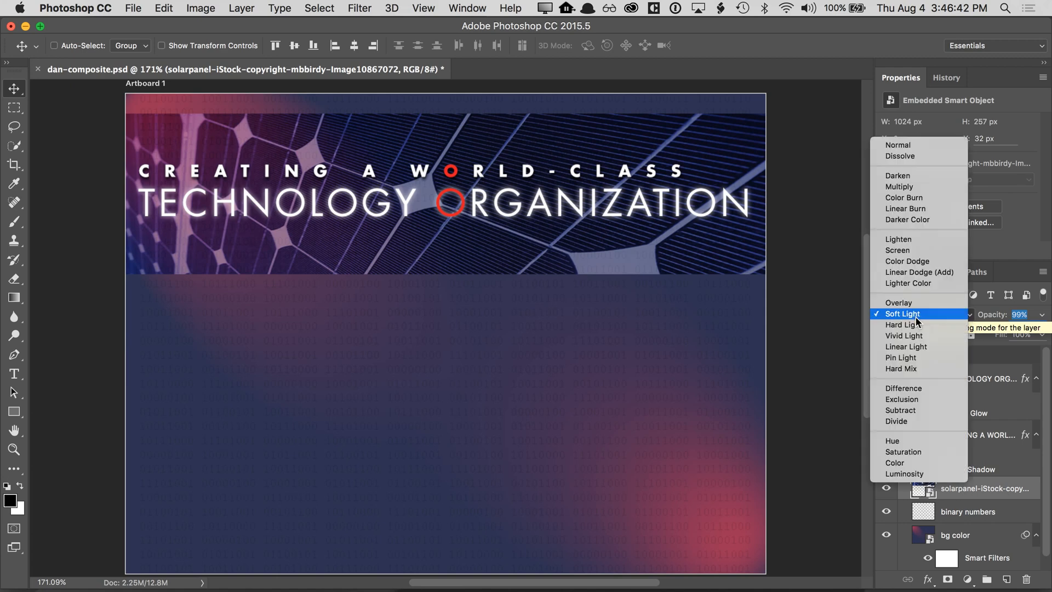
- Try the Hard Light, Soft Light, Vivid Light and Linear Light blend modes on the solar panel image layer
{"action": "left_click", "coordinate": [916, 326]}
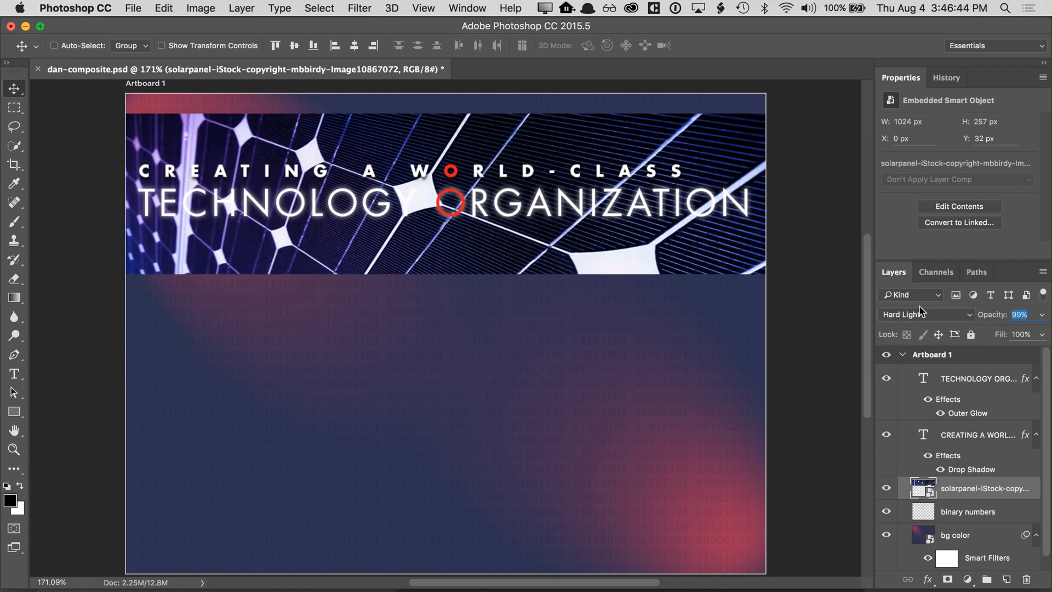
{"action": "left_click", "coordinate": [920, 311]}
{"action": "left_click", "coordinate": [919, 312]}
{"action": "left_click", "coordinate": [920, 316]}
{"action": "left_click", "coordinate": [918, 303]}
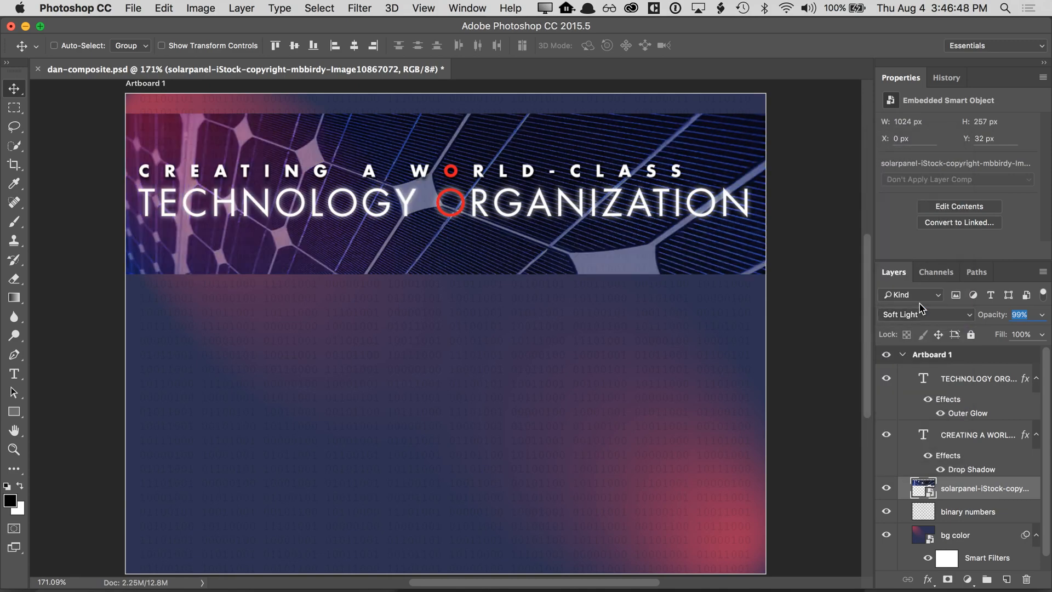
{"action": "left_click", "coordinate": [922, 313]}
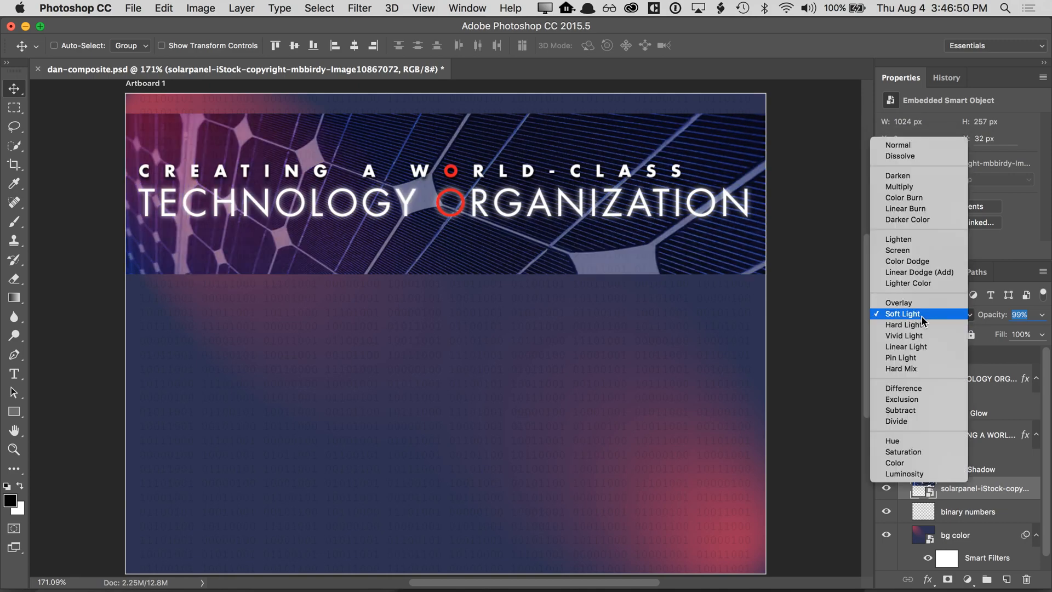
{"action": "left_click", "coordinate": [925, 334]}
{"action": "left_click", "coordinate": [927, 317]}
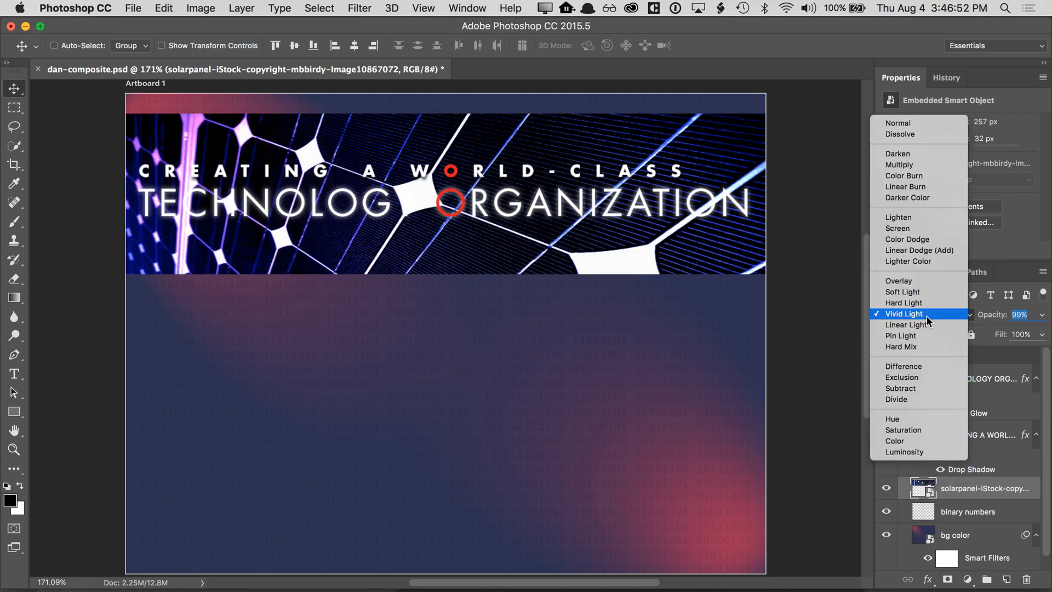
{"action": "left_click", "coordinate": [926, 324]}
- Set the solar panel layer's blend mode to Luminosity, comparing it once with Normal before returning to Luminosity
{"action": "left_click", "coordinate": [924, 314]}
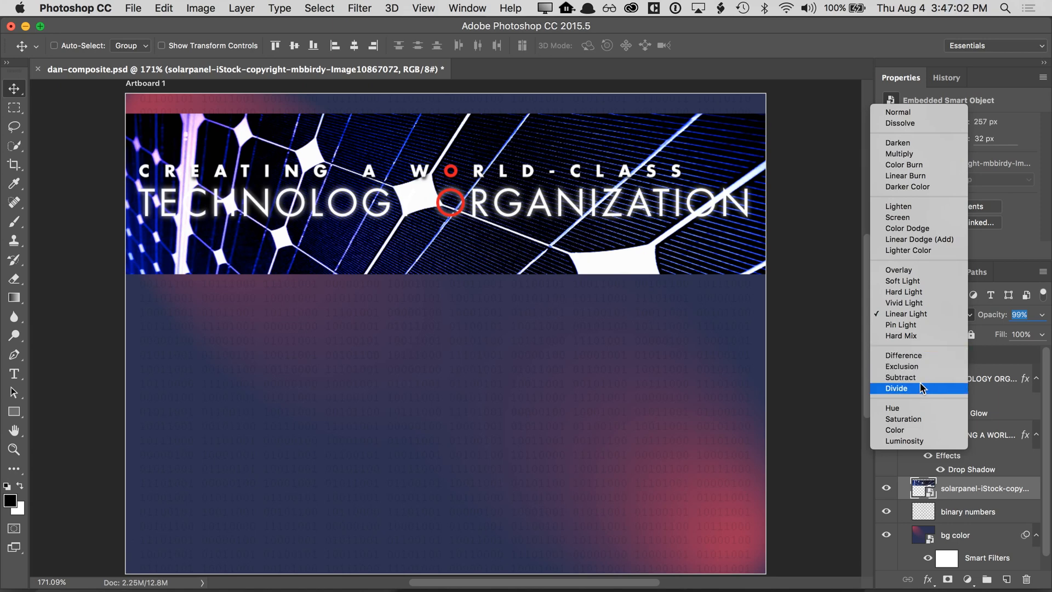
{"action": "left_click", "coordinate": [907, 445]}
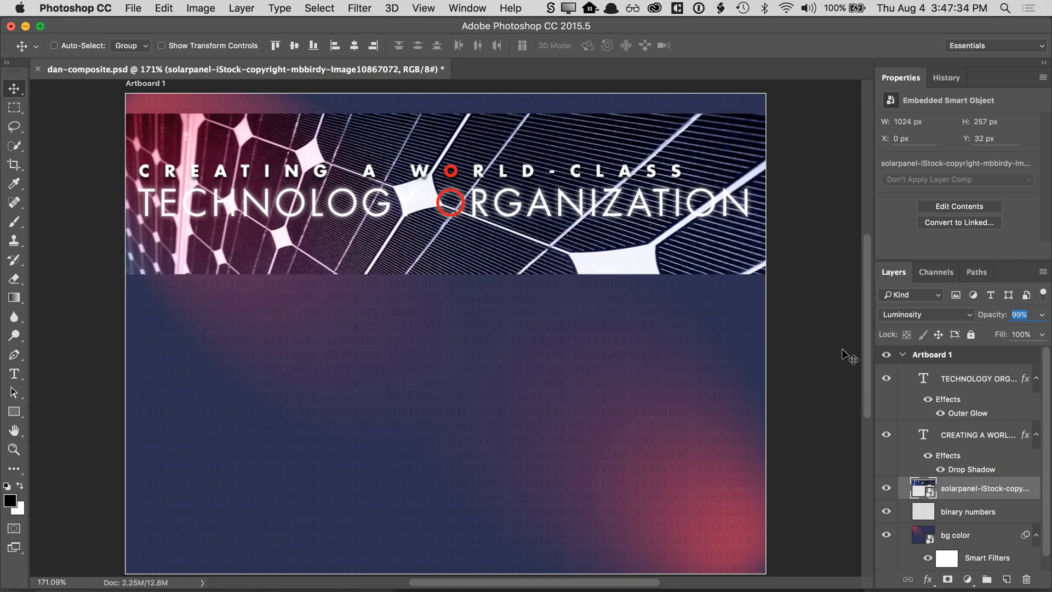
{"action": "left_click", "coordinate": [912, 315]}
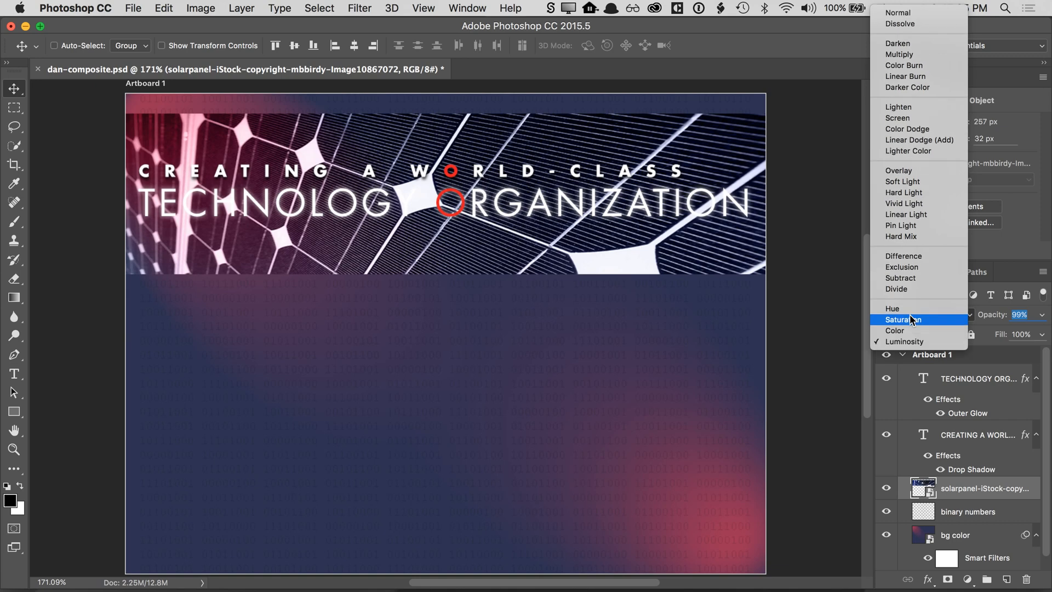
{"action": "left_click", "coordinate": [898, 12]}
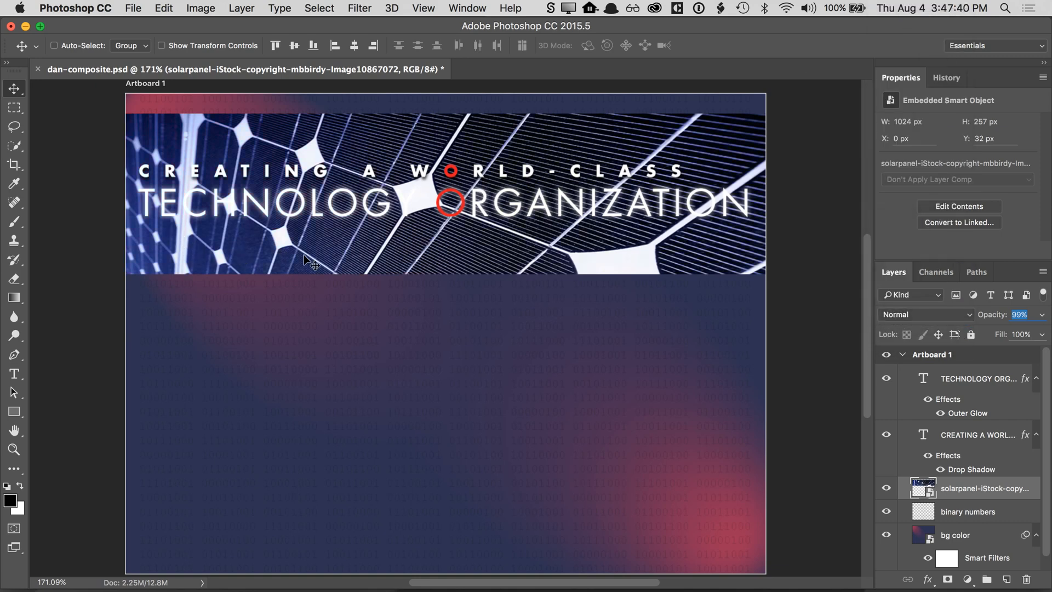
{"action": "left_click", "coordinate": [945, 317]}
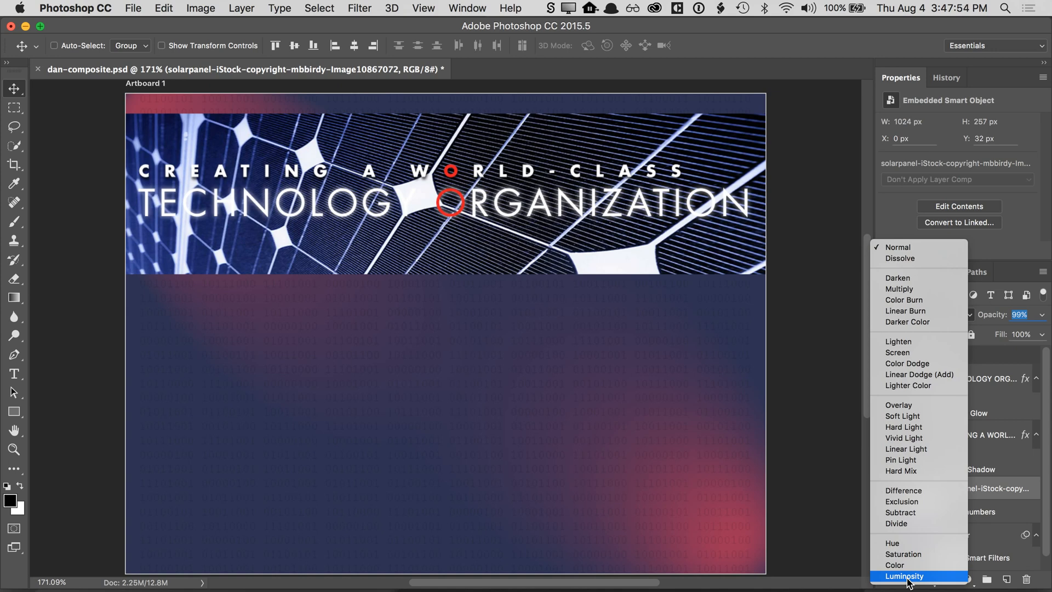
{"action": "left_click", "coordinate": [906, 579]}
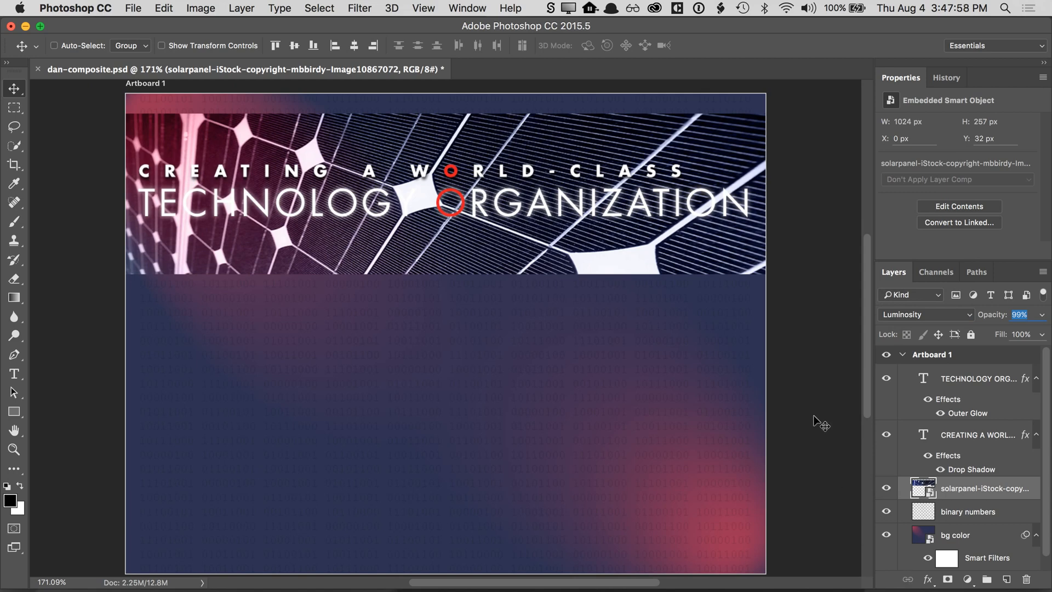
- Preview a teal Solid Color fill (#165d5e) above the bg color layer and cancel it
{"action": "left_click", "coordinate": [945, 537]}
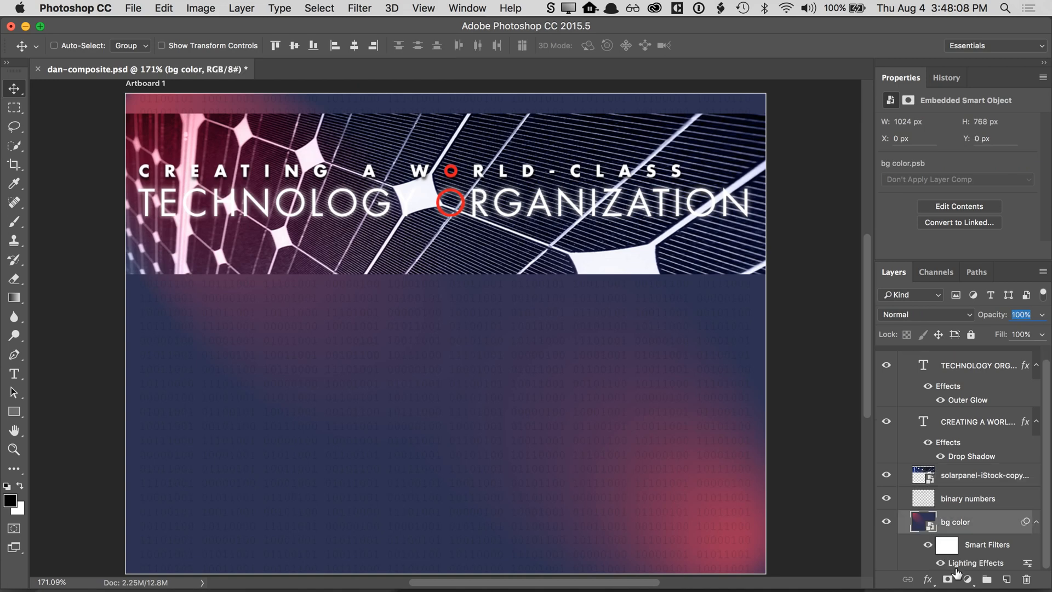
{"action": "left_click", "coordinate": [967, 579]}
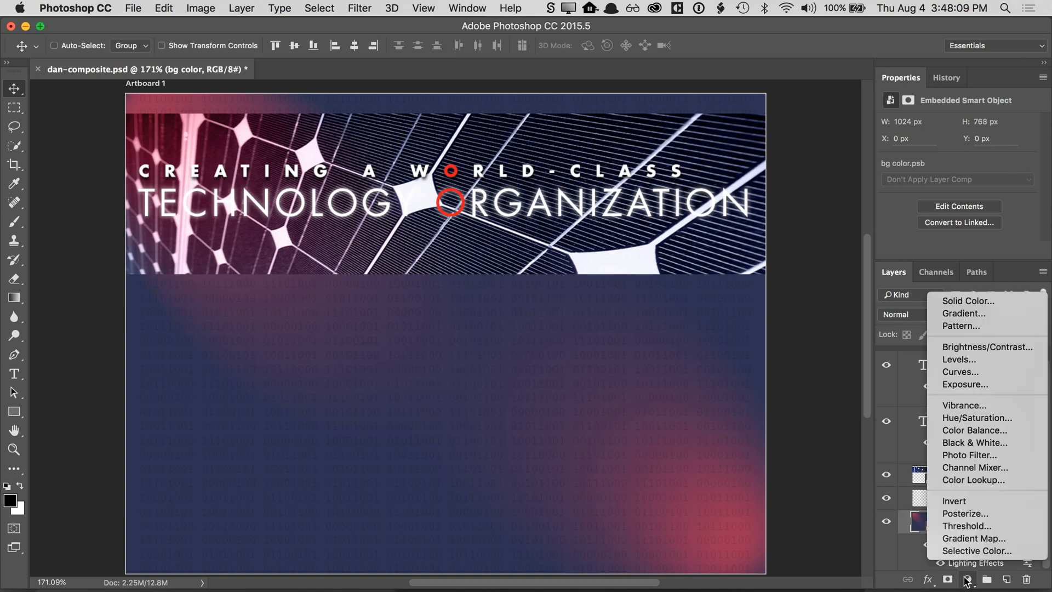
{"action": "left_click", "coordinate": [956, 301]}
{"action": "mouse_move", "coordinate": [735, 213]}
{"action": "left_mouse_down"}
{"action": "mouse_move", "coordinate": [758, 188]}
{"action": "mouse_move", "coordinate": [723, 184]}
{"action": "mouse_move", "coordinate": [738, 261]}
{"action": "left_mouse_up"}
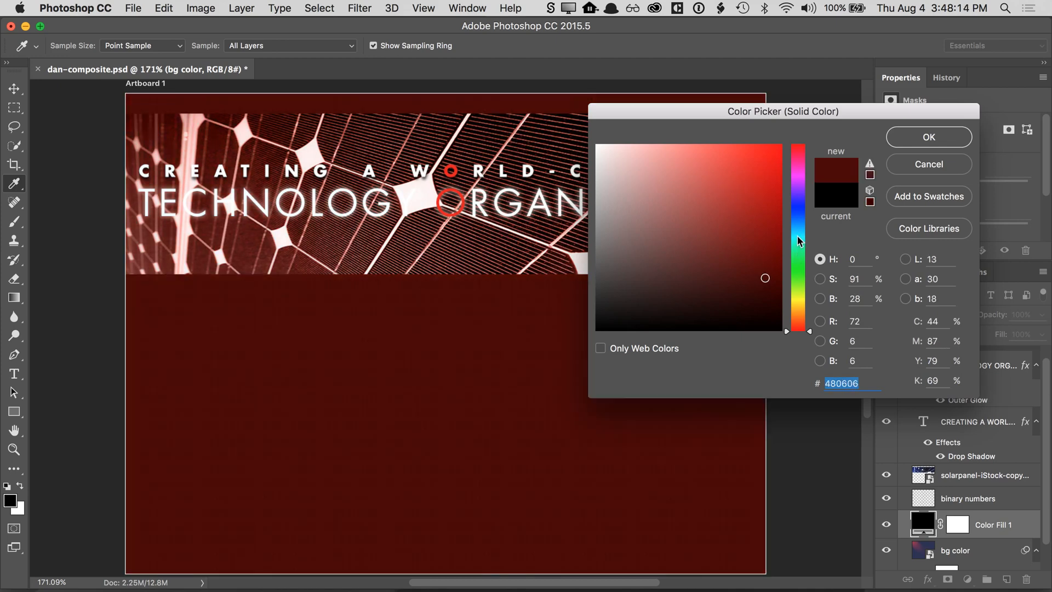
{"action": "left_click", "coordinate": [797, 237]}
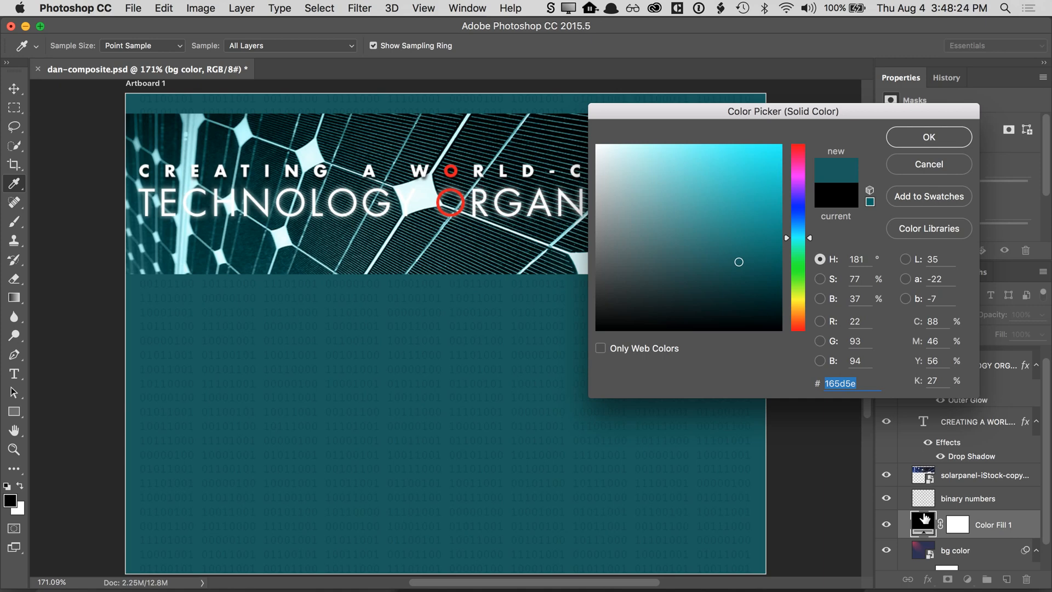
{"action": "left_click", "coordinate": [902, 165]}
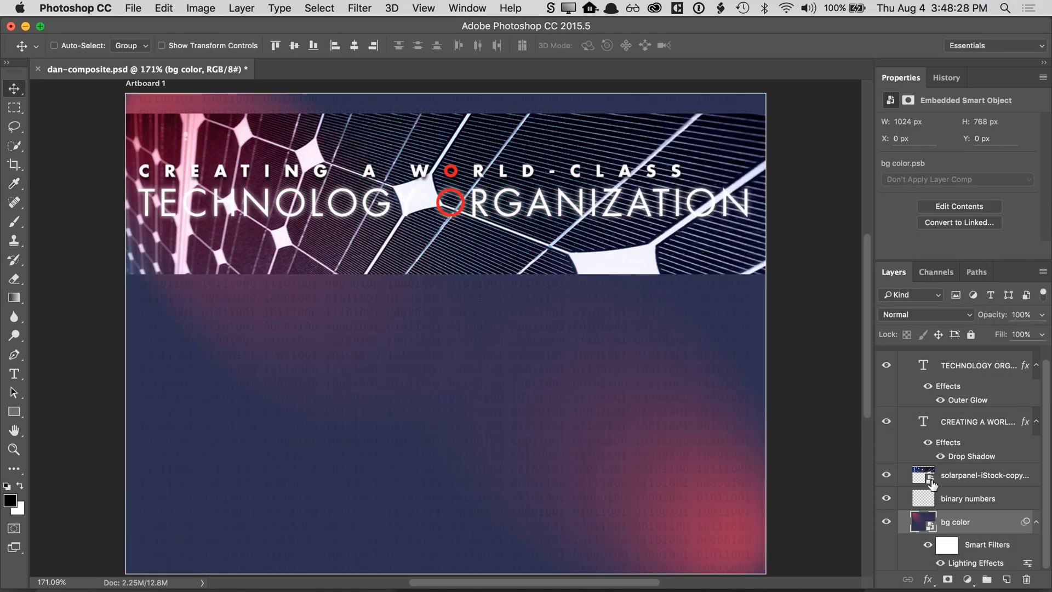
- Rename the solar panel image layer to "solar panels" and set its opacity to 25%
{"action": "double_click", "coordinate": [954, 476]}
{"action": "type", "text": "so"}
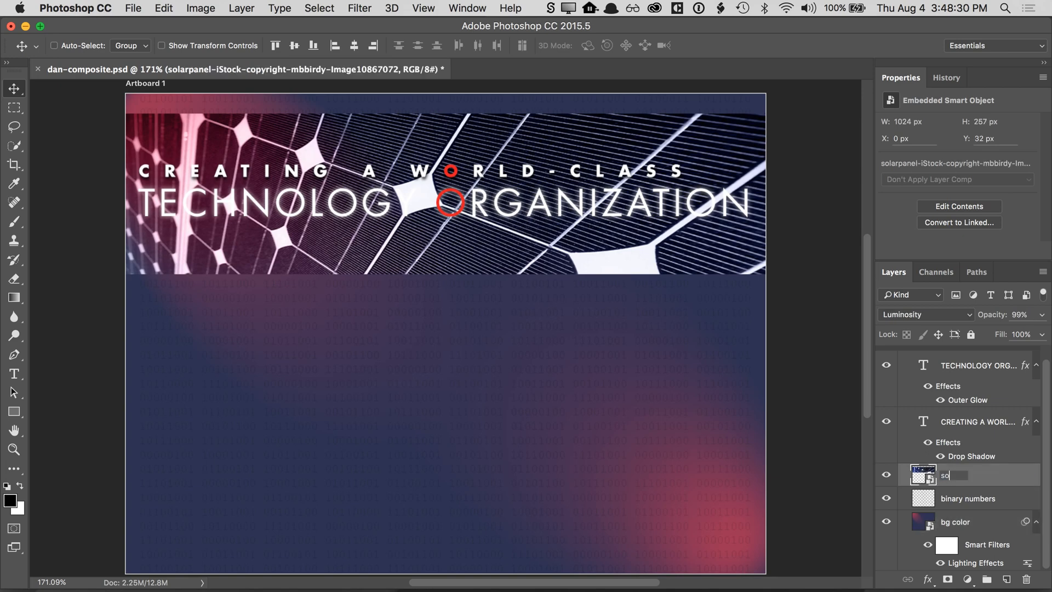
{"action": "type", "text": "lar panels"}
{"action": "key", "text": "Return"}
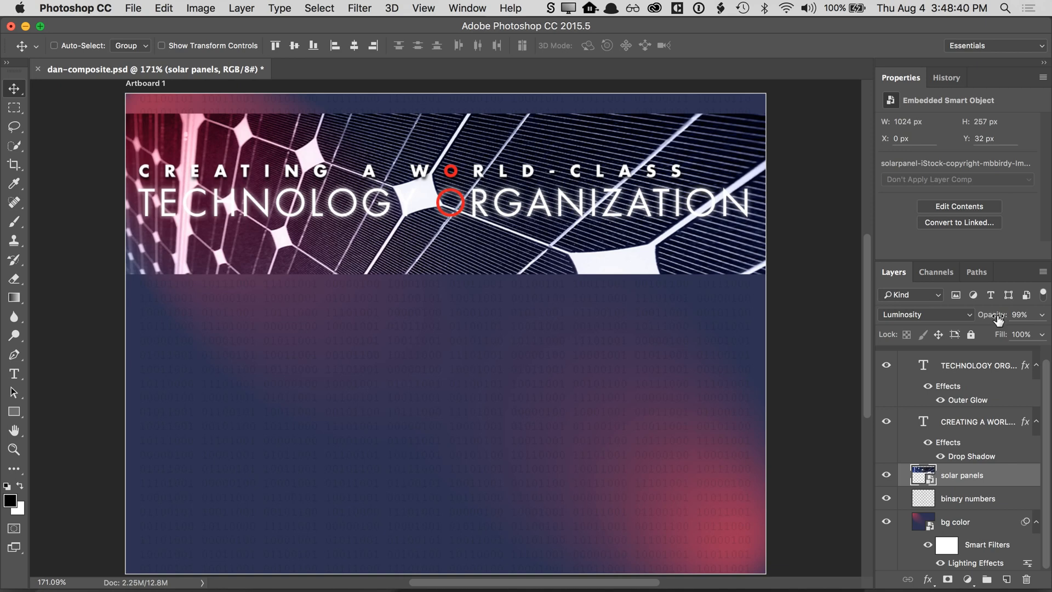
{"action": "left_click_drag", "start_coordinate": [997, 320], "coordinate": [944, 322]}
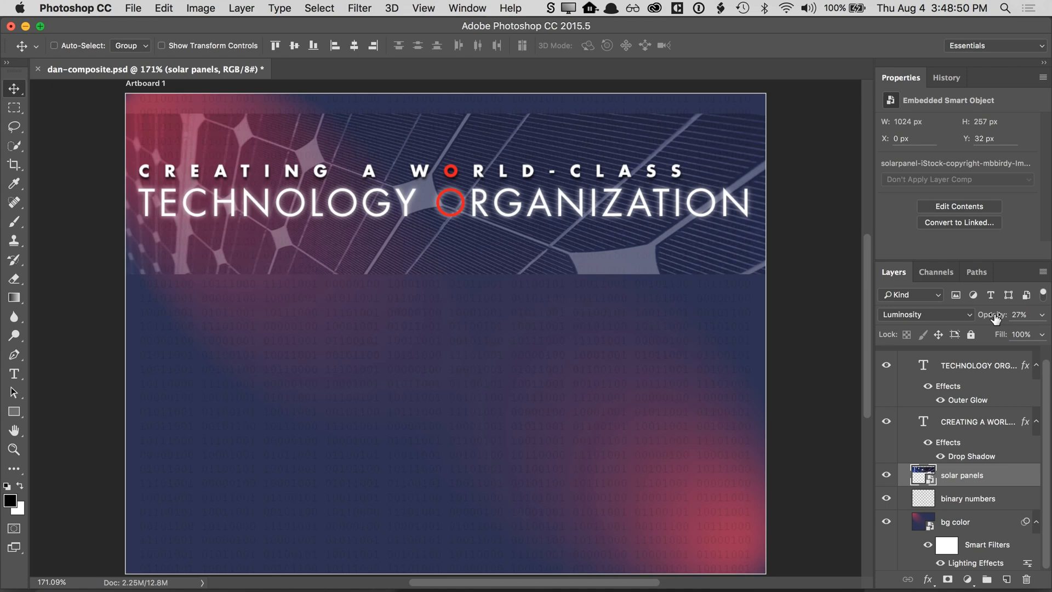
{"action": "left_click_drag", "start_coordinate": [995, 318], "coordinate": [993, 319]}
- Make a rectangular marquee selection across the full artboard width around both title lines, about 165 px high
{"action": "left_click", "coordinate": [15, 108]}
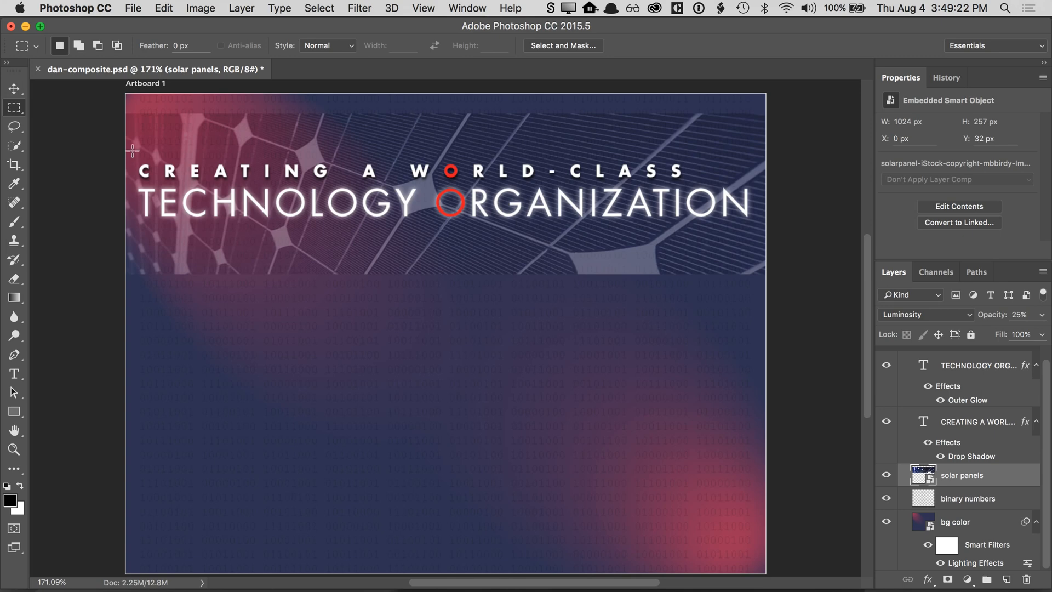
{"action": "left_click_drag", "start_coordinate": [128, 145], "coordinate": [782, 239]}
{"action": "left_click_drag", "start_coordinate": [122, 137], "coordinate": [424, 272]}
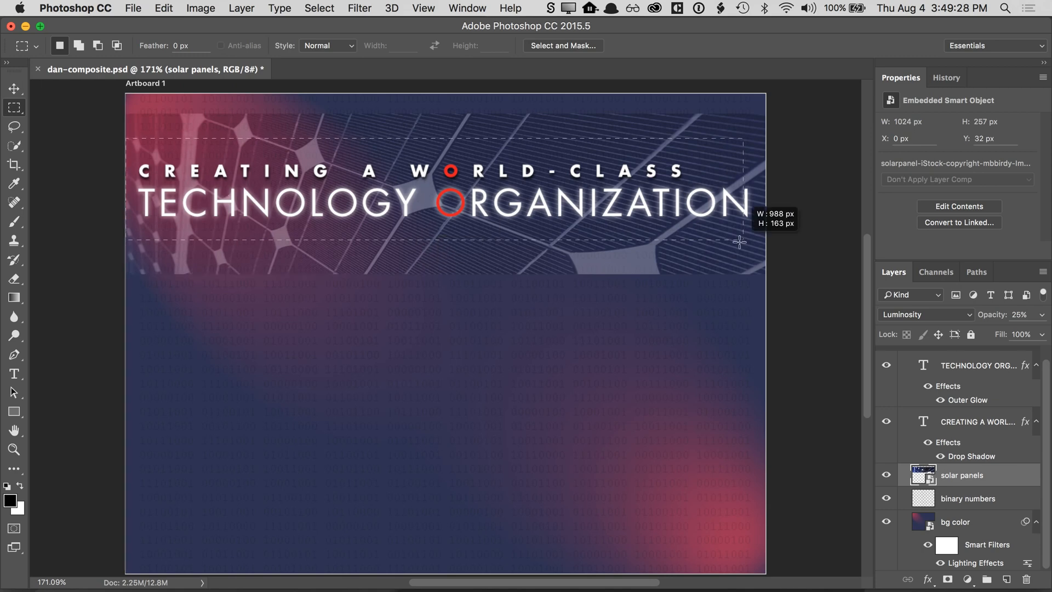
{"action": "left_click_drag", "start_coordinate": [739, 241], "coordinate": [784, 242]}
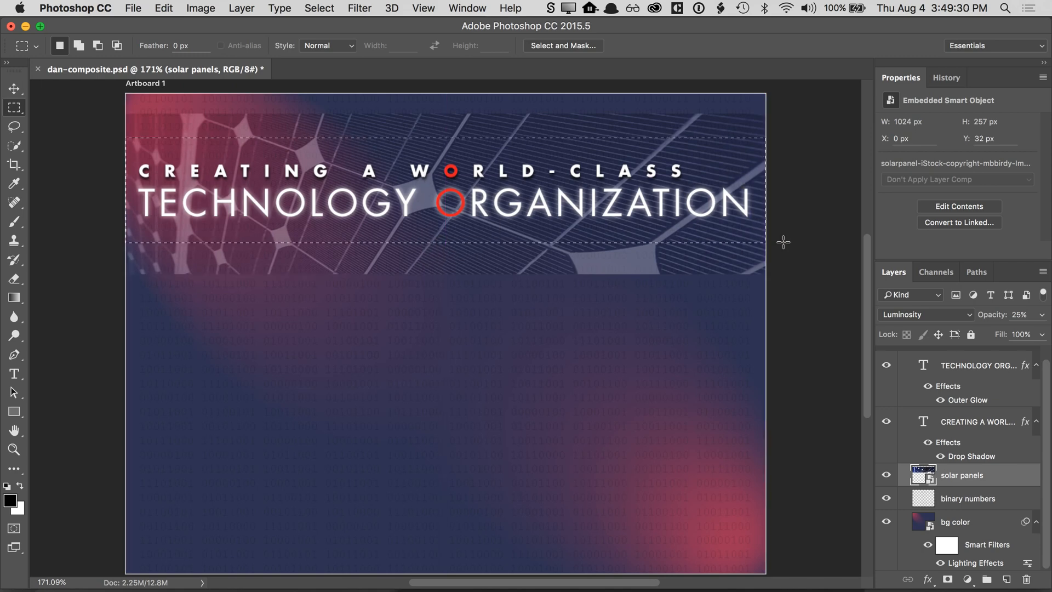
{"action": "left_click_drag", "start_coordinate": [474, 203], "coordinate": [474, 204]}
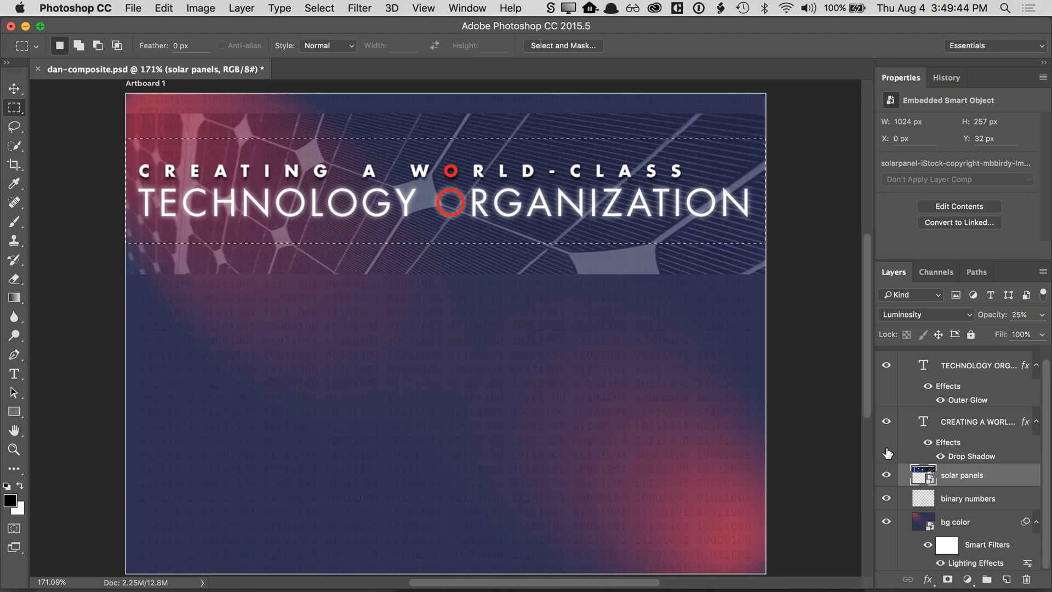
- Add a layer mask to the solar panels layer that reveals only the selected band behind the title
{"action": "left_click", "coordinate": [258, 12]}
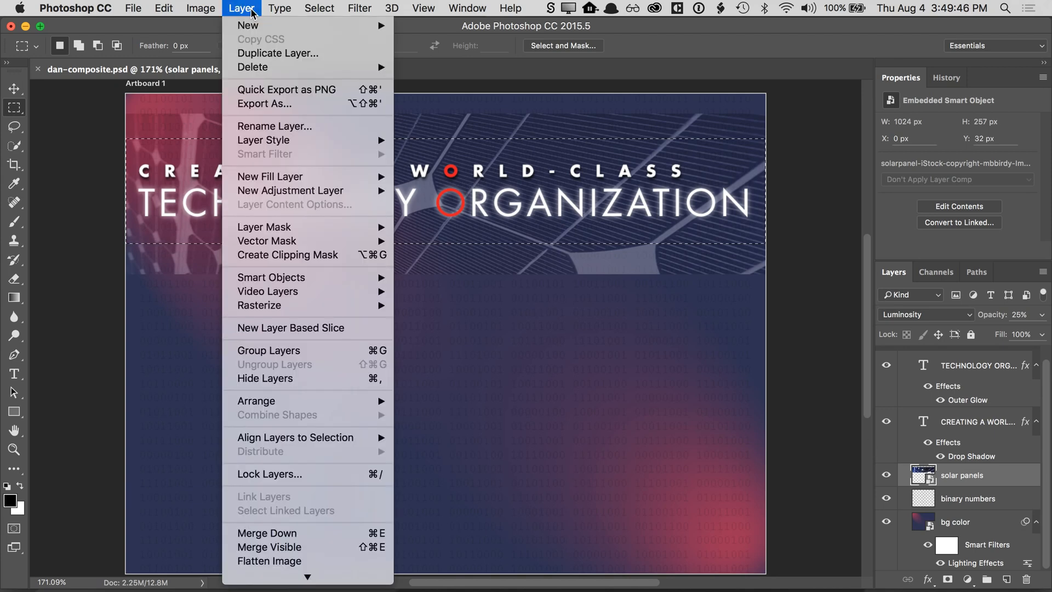
{"action": "mouse_move", "coordinate": [305, 231]}
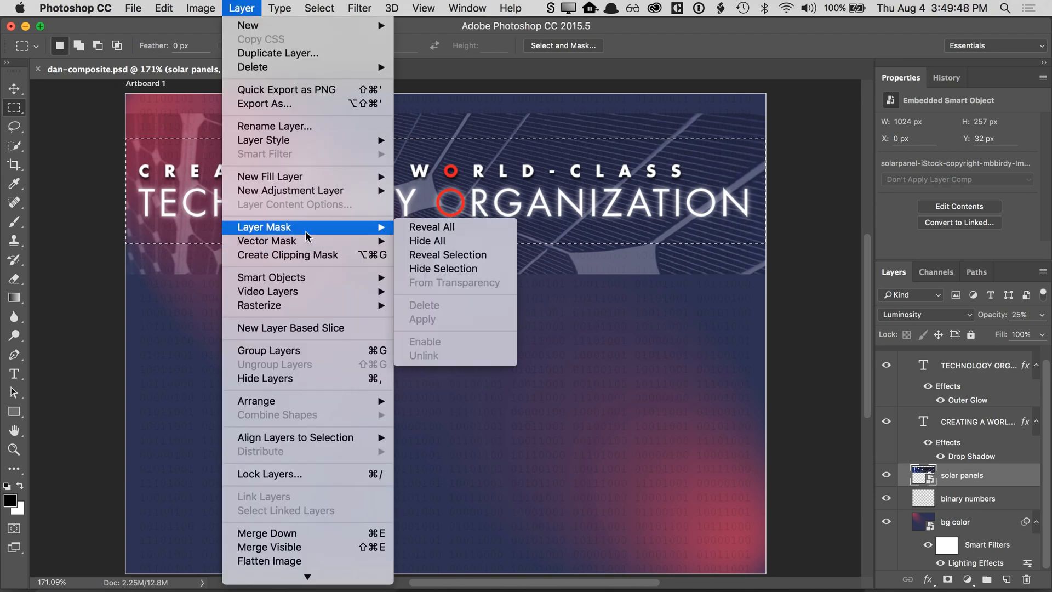
{"action": "left_click", "coordinate": [484, 255]}
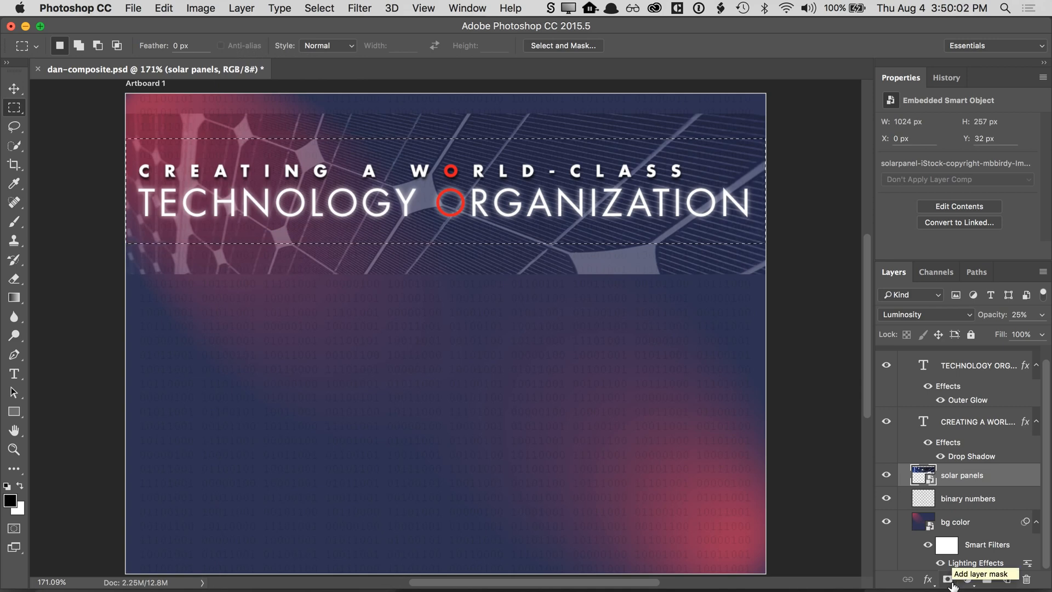
{"action": "left_click", "coordinate": [947, 579]}
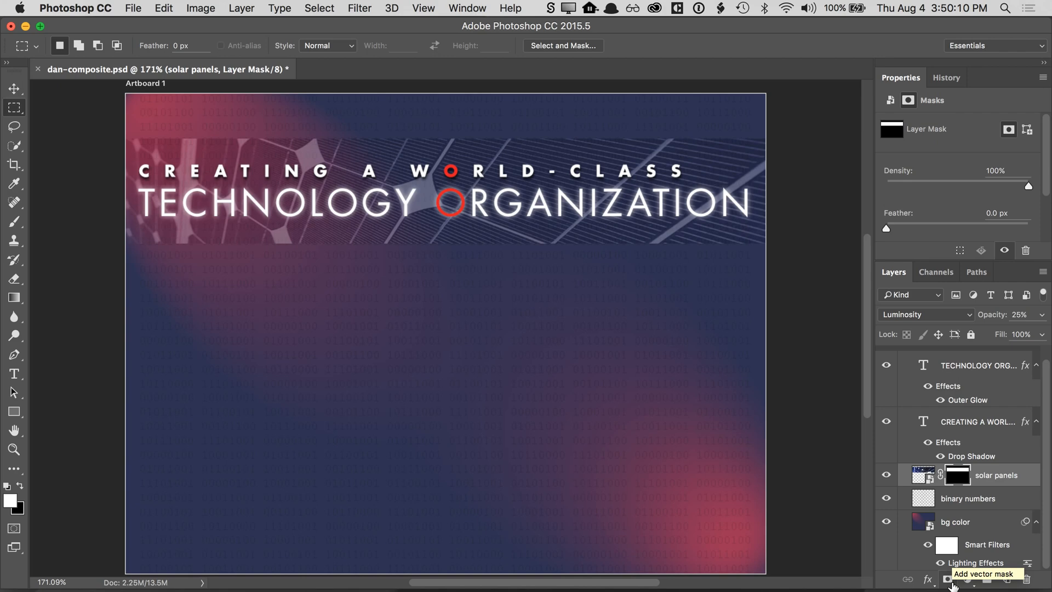
- Switch to the Move tool, target the solar panels image, and enlarge the layer thumbnails to the medium size
{"action": "left_click", "coordinate": [17, 92]}
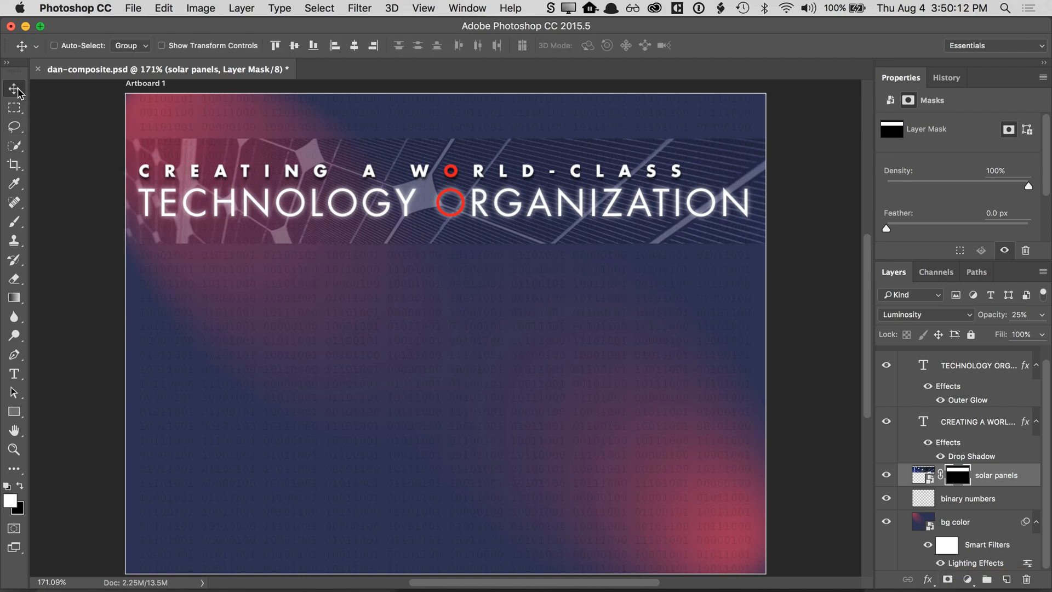
{"action": "left_click", "coordinate": [924, 479]}
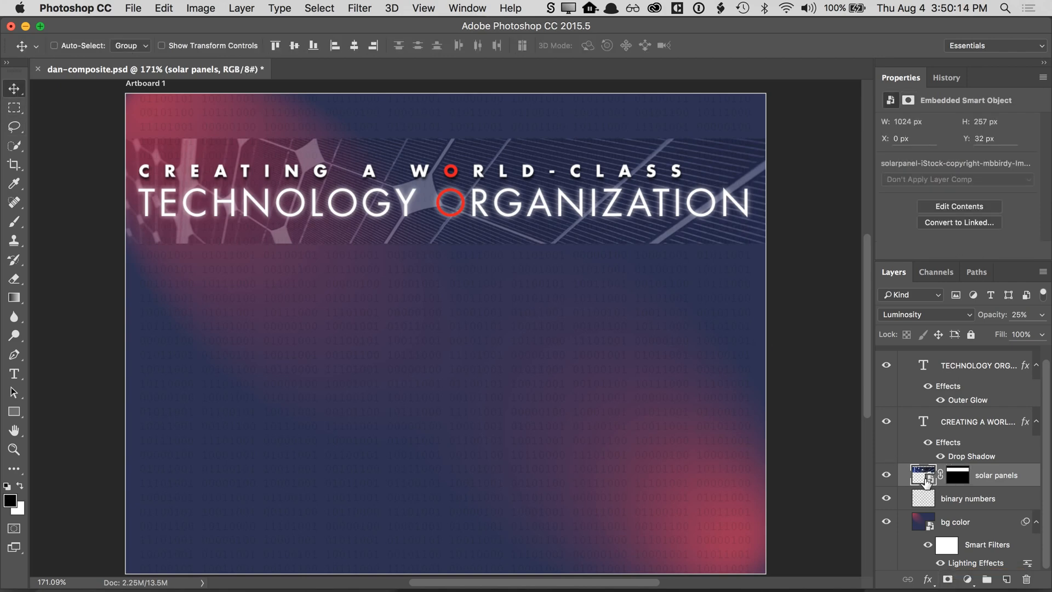
{"action": "left_click", "coordinate": [1042, 272]}
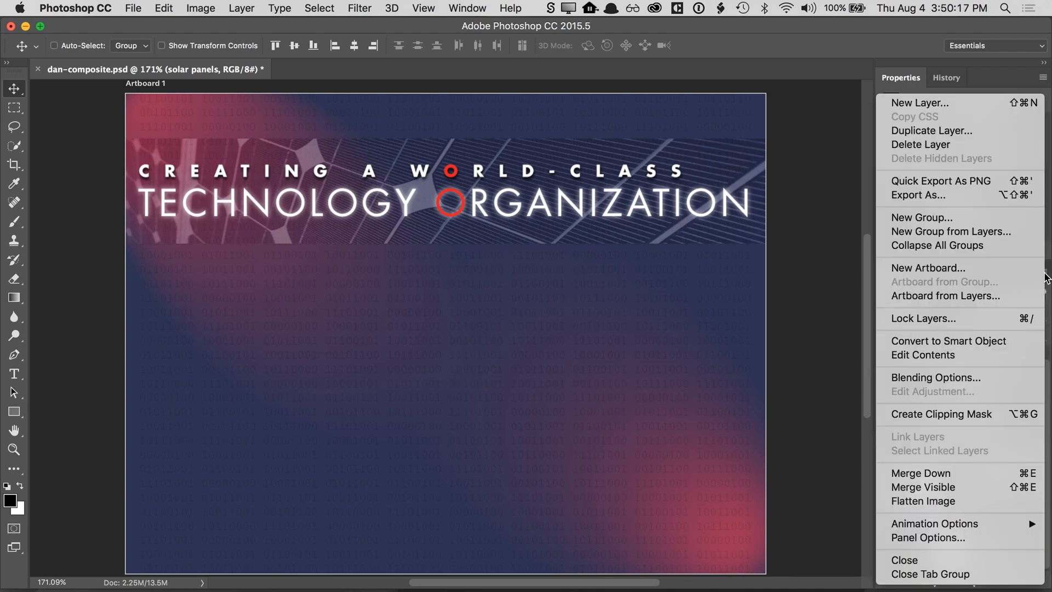
{"action": "left_click", "coordinate": [965, 540]}
{"action": "left_click", "coordinate": [449, 213]}
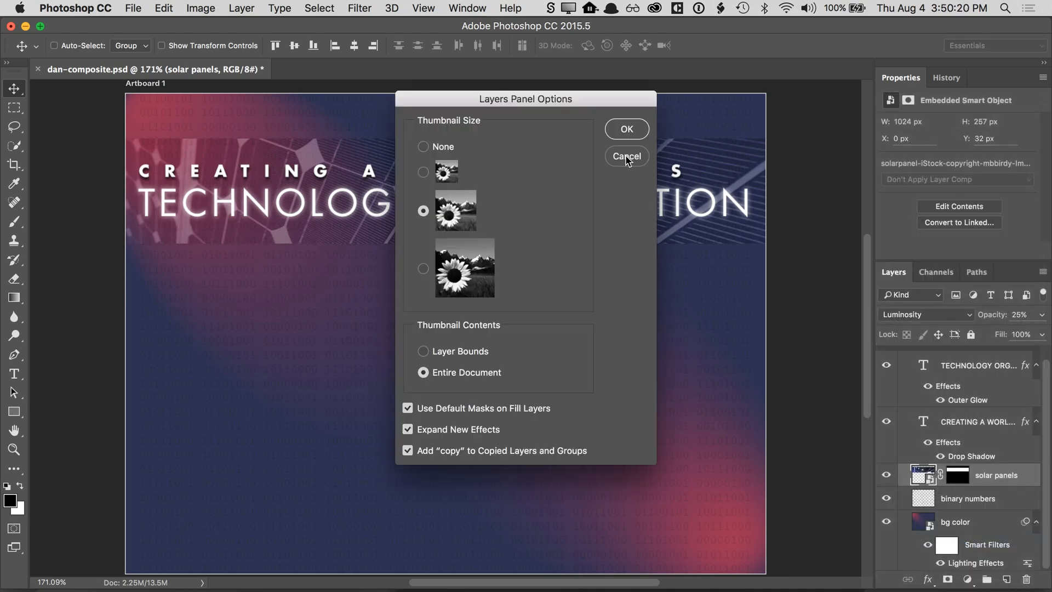
{"action": "left_click", "coordinate": [627, 131]}
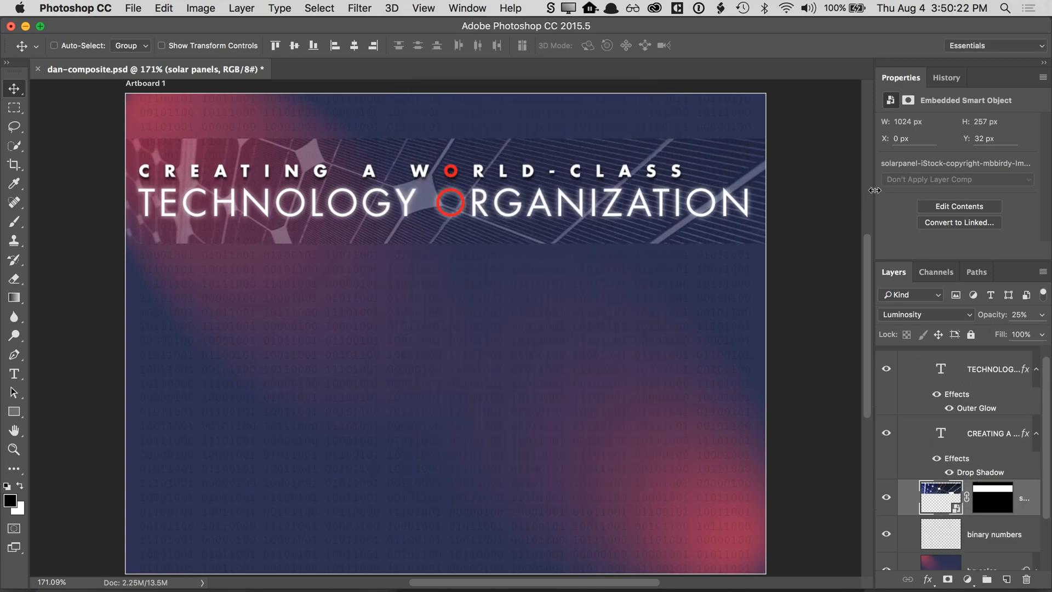
- Give the layer list more width and height by collapsing Properties, and target the solar panels mask and its image in turn
{"action": "left_click_drag", "start_coordinate": [873, 189], "coordinate": [777, 194]}
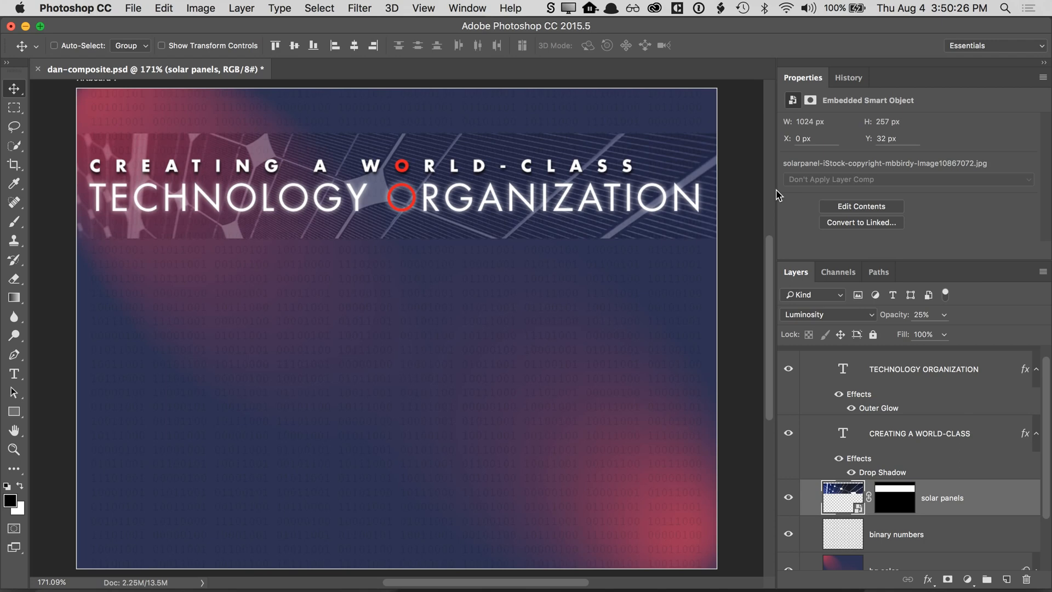
{"action": "double_click", "coordinate": [807, 79]}
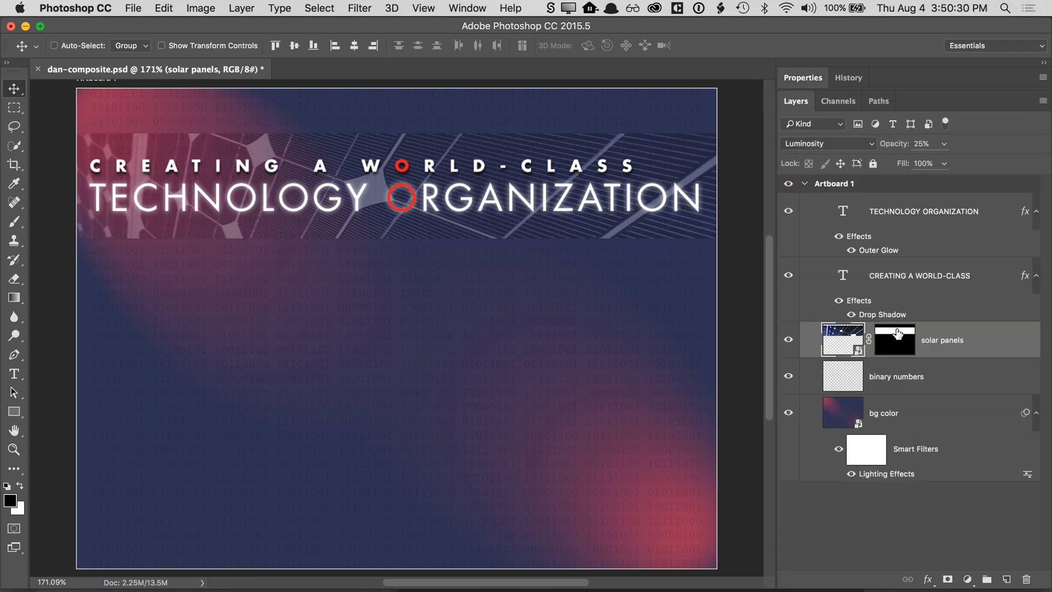
{"action": "left_click", "coordinate": [888, 346]}
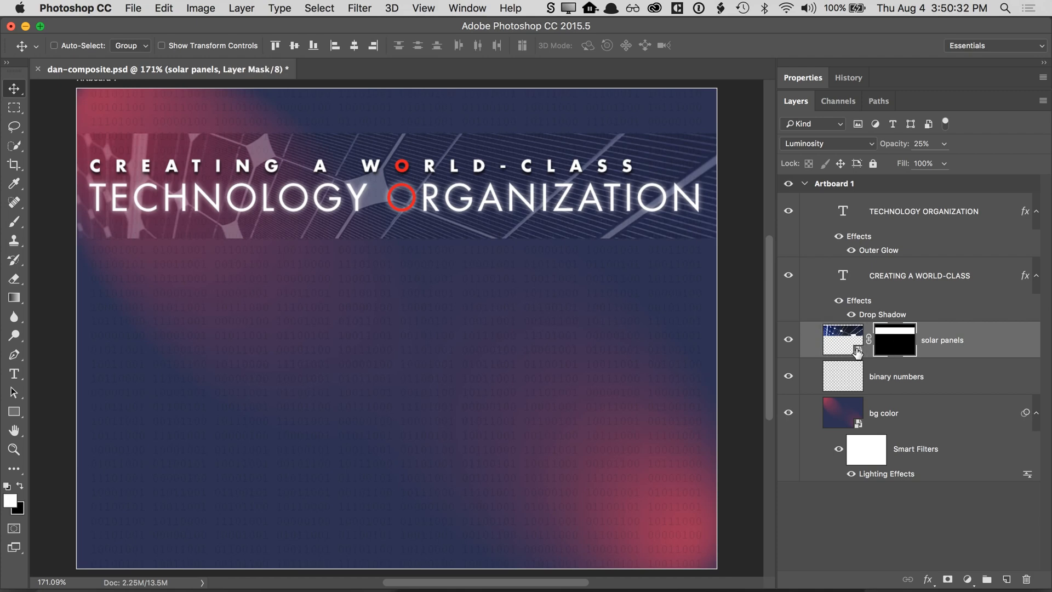
{"action": "left_click", "coordinate": [856, 350]}
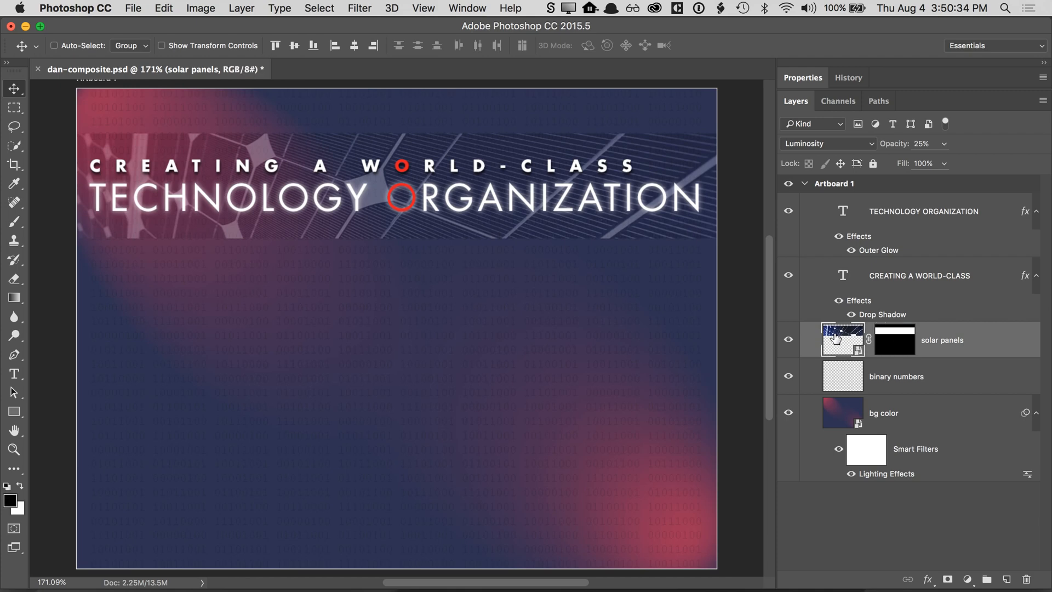
- Paint white on the solar panels mask with a 35 px brush to reveal more of the image just below the title band
{"action": "left_click", "coordinate": [894, 340]}
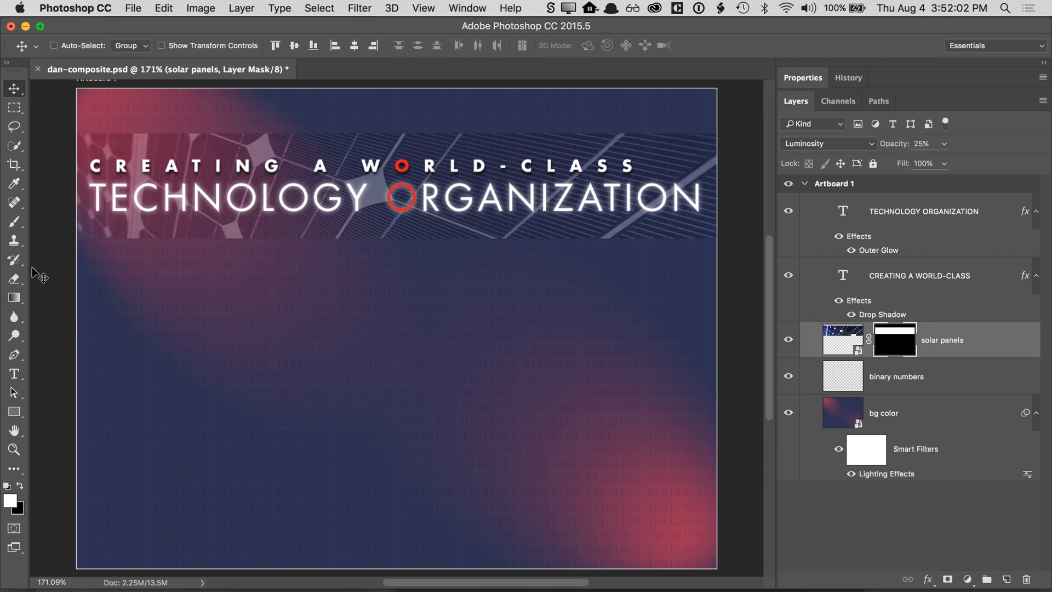
{"action": "left_click", "coordinate": [18, 226]}
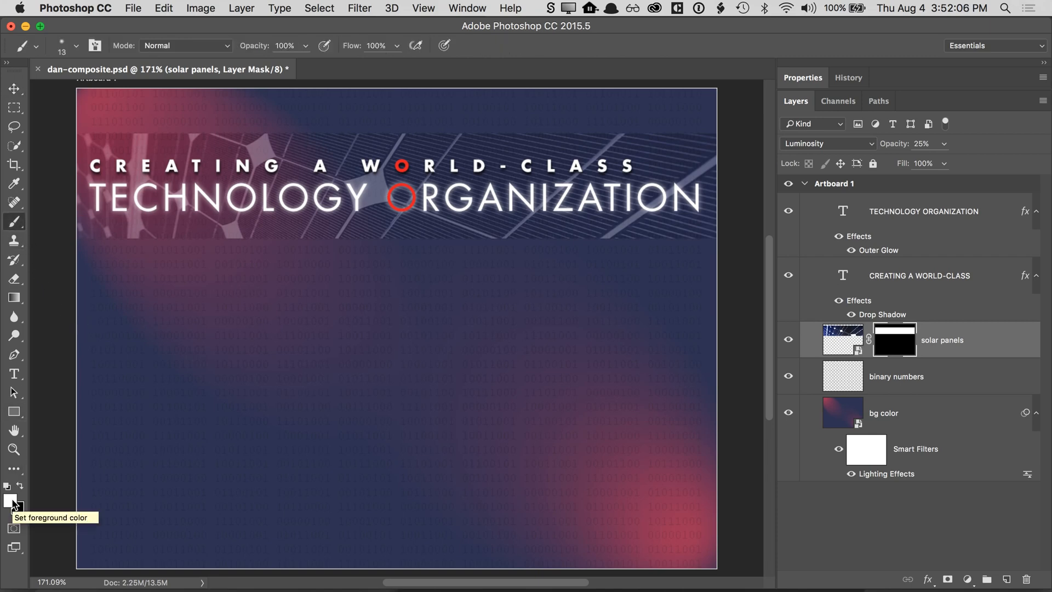
{"action": "left_click", "coordinate": [855, 344]}
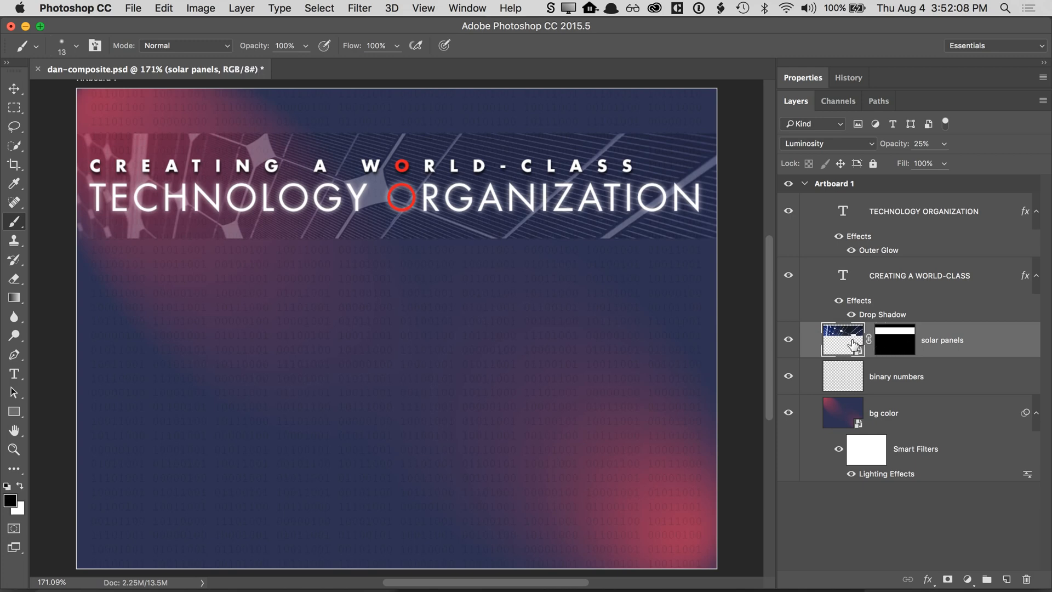
{"action": "left_click", "coordinate": [890, 344]}
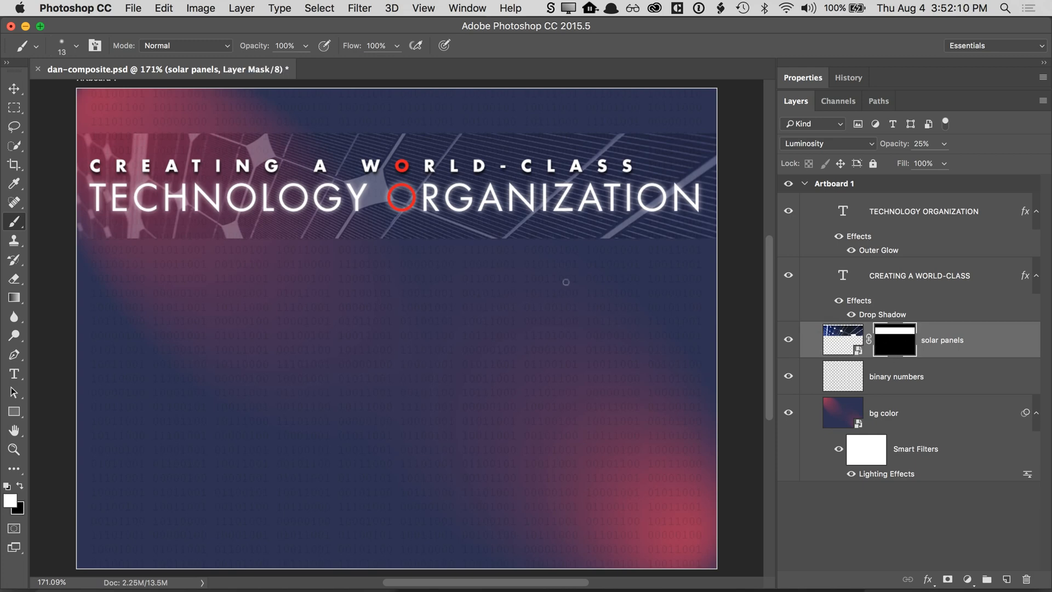
{"action": "key", "text": "]"}
{"action": "key", "text": "]"}
{"action": "key", "text": "]"}
{"action": "key", "text": "]"}
{"action": "key", "text": "]"}
{"action": "mouse_move", "coordinate": [515, 256]}
{"action": "left_mouse_down"}
{"action": "mouse_move", "coordinate": [531, 253]}
{"action": "mouse_move", "coordinate": [416, 257]}
{"action": "left_mouse_up"}
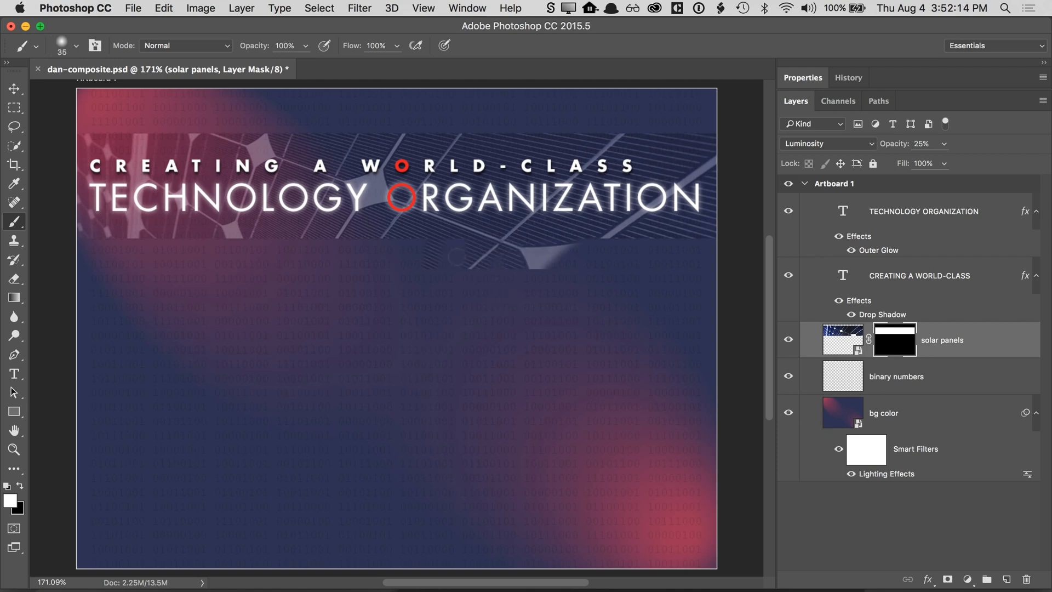
{"action": "mouse_move", "coordinate": [252, 239]}
{"action": "left_mouse_down"}
{"action": "mouse_move", "coordinate": [231, 284]}
{"action": "mouse_move", "coordinate": [237, 241]}
{"action": "left_mouse_up"}
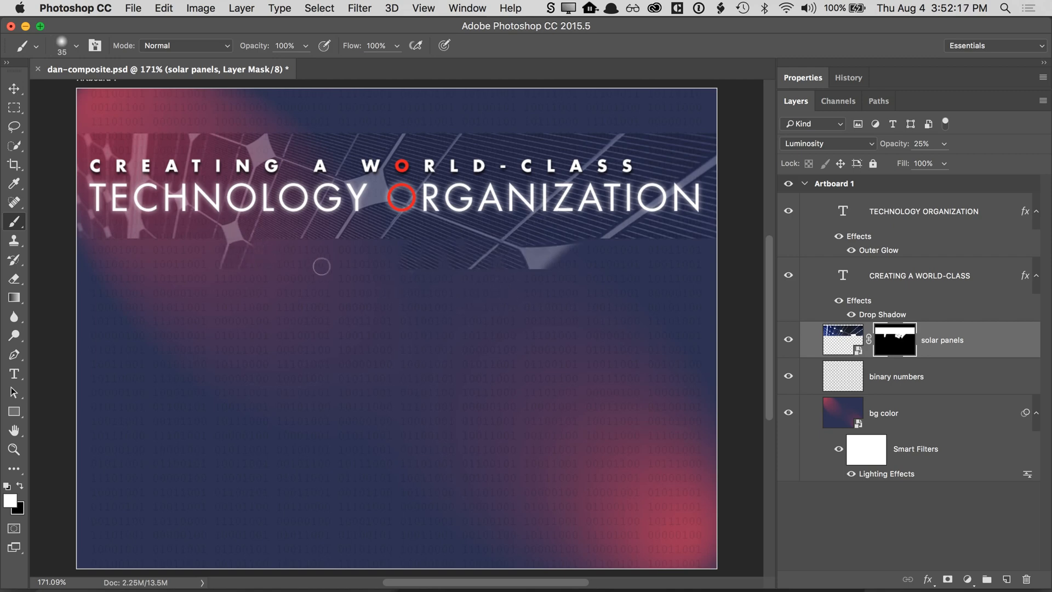
- Paint black on the mask to hide parts of the solar panels image, and restore some of it near the title's first word with white
{"action": "left_click", "coordinate": [21, 486]}
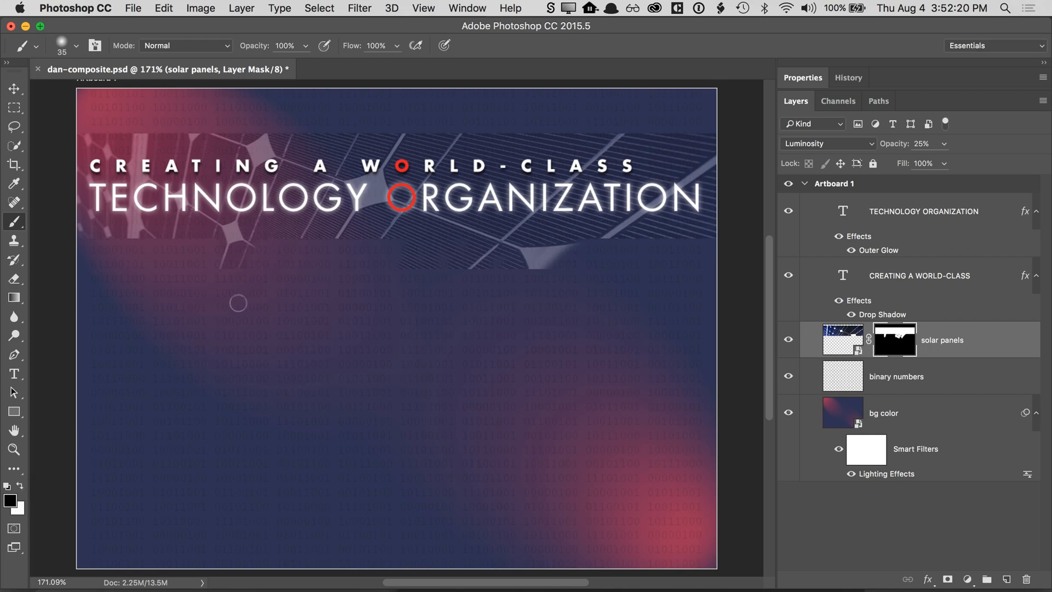
{"action": "left_click_drag", "start_coordinate": [234, 232], "coordinate": [253, 185]}
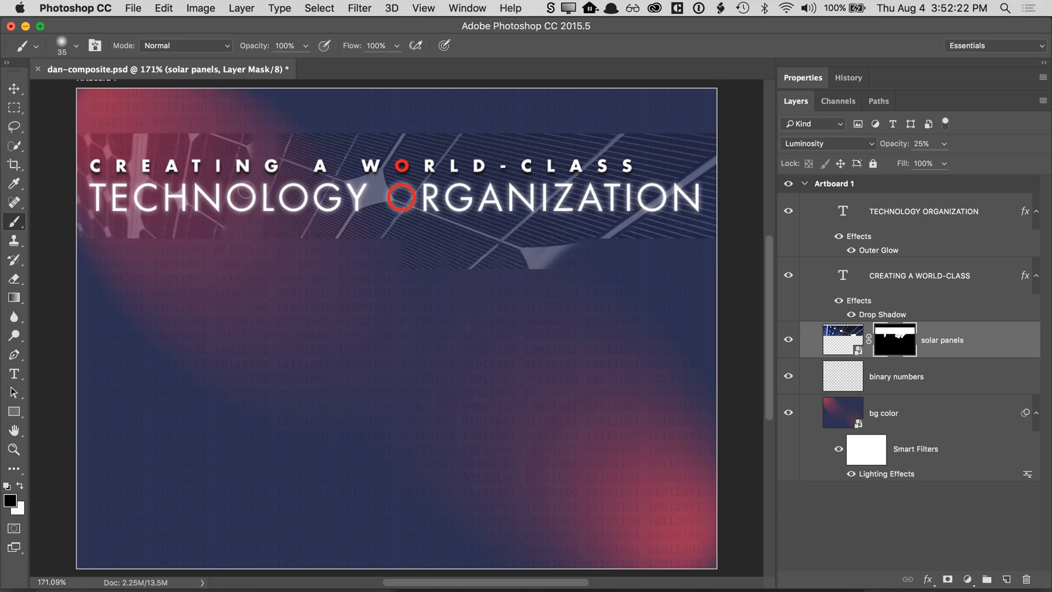
{"action": "mouse_move", "coordinate": [542, 233]}
{"action": "left_mouse_down"}
{"action": "mouse_move", "coordinate": [525, 269]}
{"action": "mouse_move", "coordinate": [544, 247]}
{"action": "mouse_move", "coordinate": [533, 258]}
{"action": "left_mouse_up"}
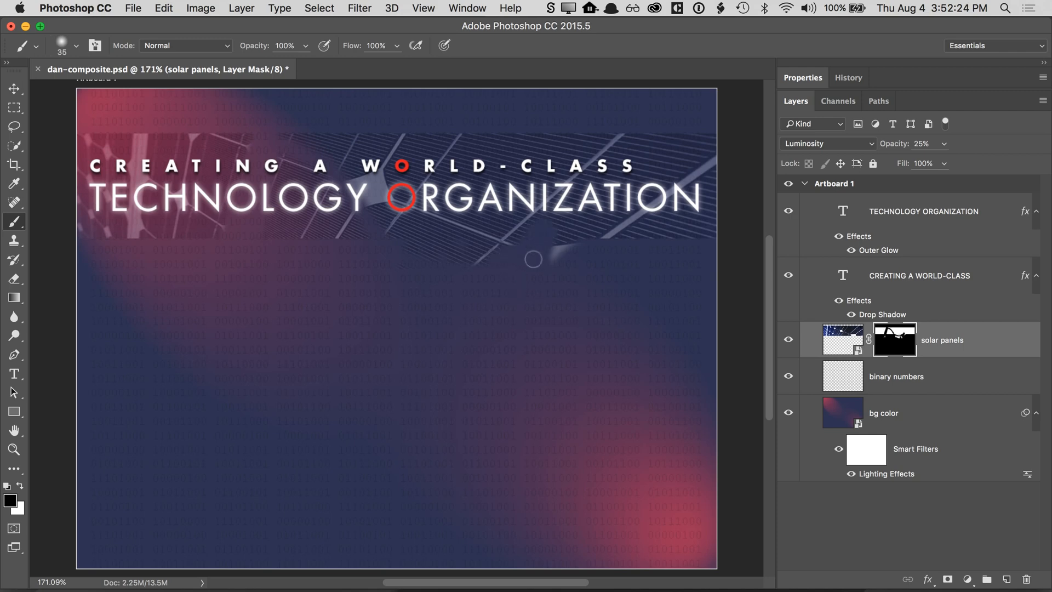
{"action": "left_click", "coordinate": [22, 486]}
{"action": "mouse_move", "coordinate": [254, 227]}
{"action": "left_mouse_down"}
{"action": "mouse_move", "coordinate": [230, 263]}
{"action": "mouse_move", "coordinate": [246, 236]}
{"action": "left_mouse_up"}
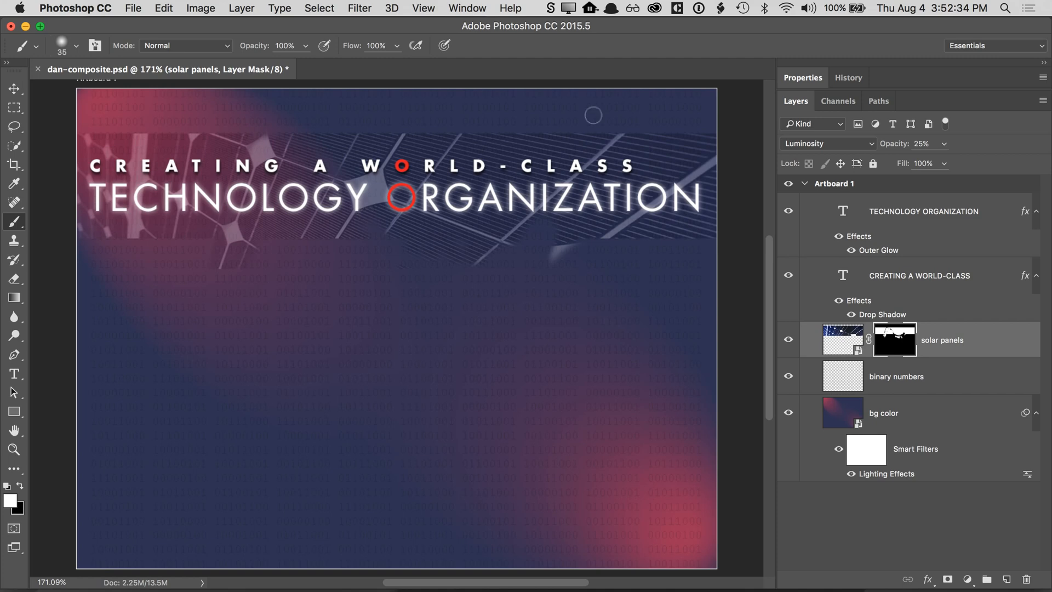
- Revert the document to the Add Layer Mask history state and collapse the history list
{"action": "left_click", "coordinate": [847, 80]}
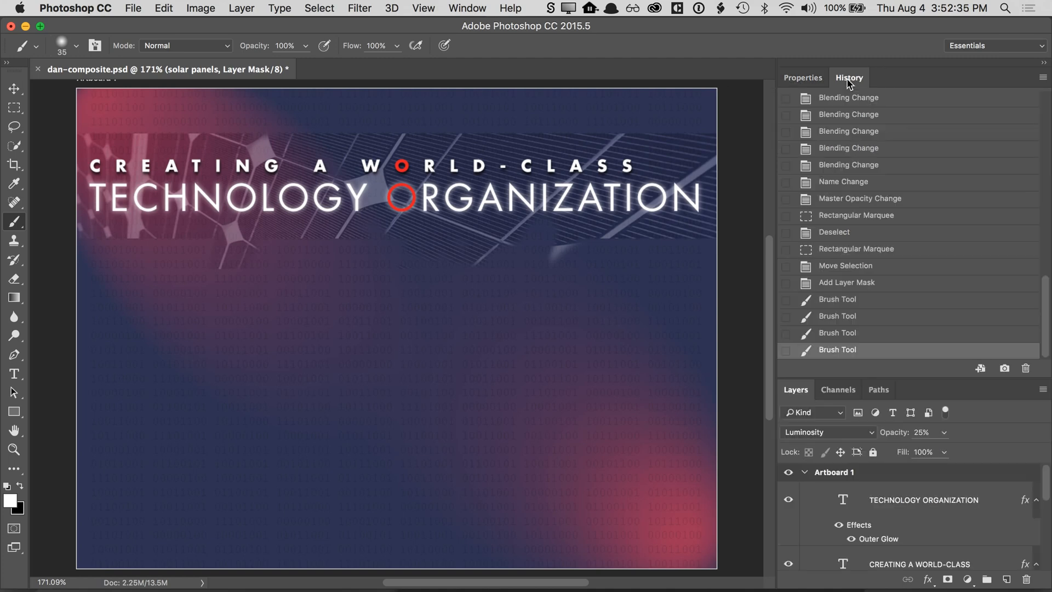
{"action": "left_click", "coordinate": [836, 283]}
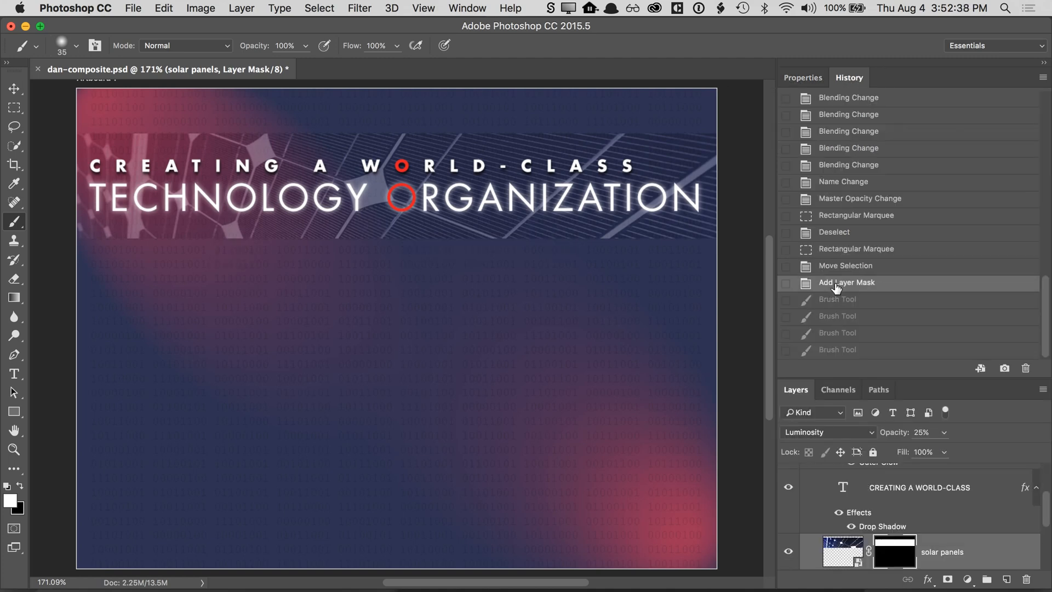
{"action": "left_click", "coordinate": [848, 80]}
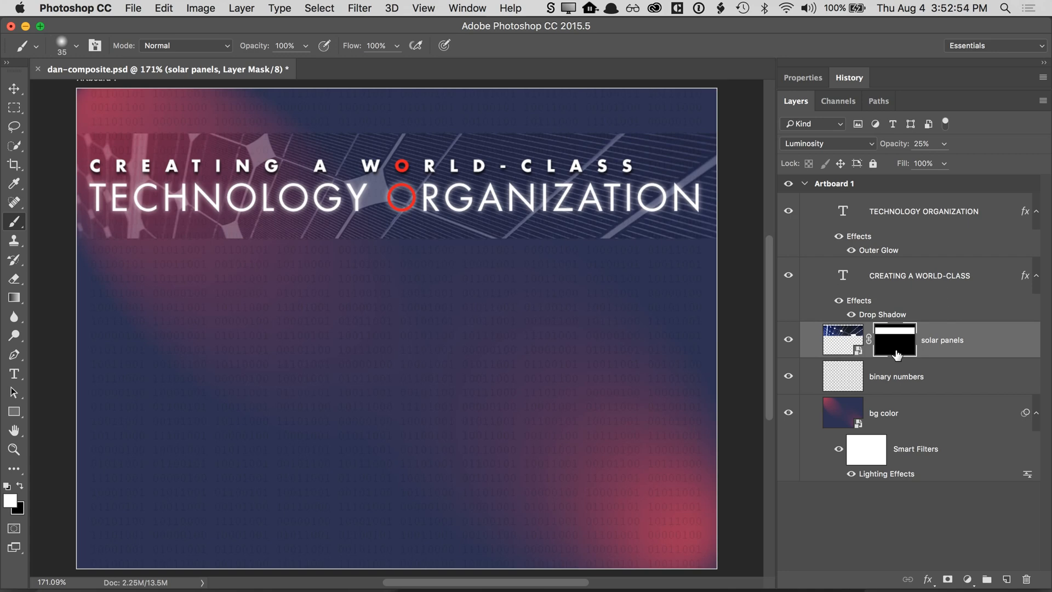
- Hide the solar panel junction between the words TECHNOLOGY and ORGANIZATION with black on the mask, and paint it back with white
{"action": "left_click", "coordinate": [18, 487]}
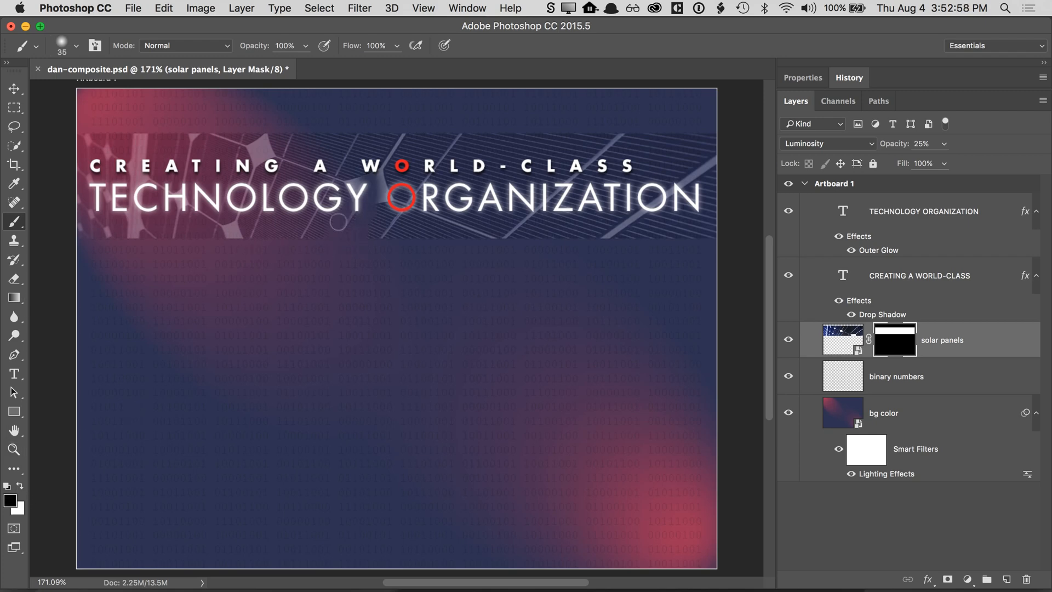
{"action": "left_click_drag", "start_coordinate": [379, 200], "coordinate": [381, 164]}
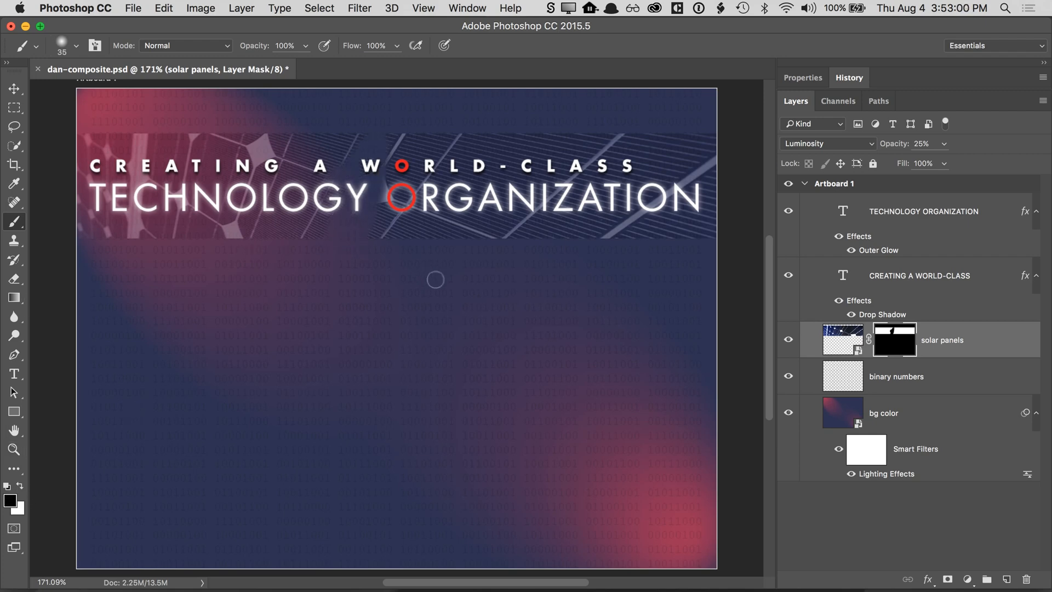
{"action": "left_click", "coordinate": [20, 487]}
{"action": "mouse_move", "coordinate": [368, 198]}
{"action": "left_mouse_down"}
{"action": "mouse_move", "coordinate": [334, 227]}
{"action": "mouse_move", "coordinate": [353, 171]}
{"action": "mouse_move", "coordinate": [373, 162]}
{"action": "left_mouse_up"}
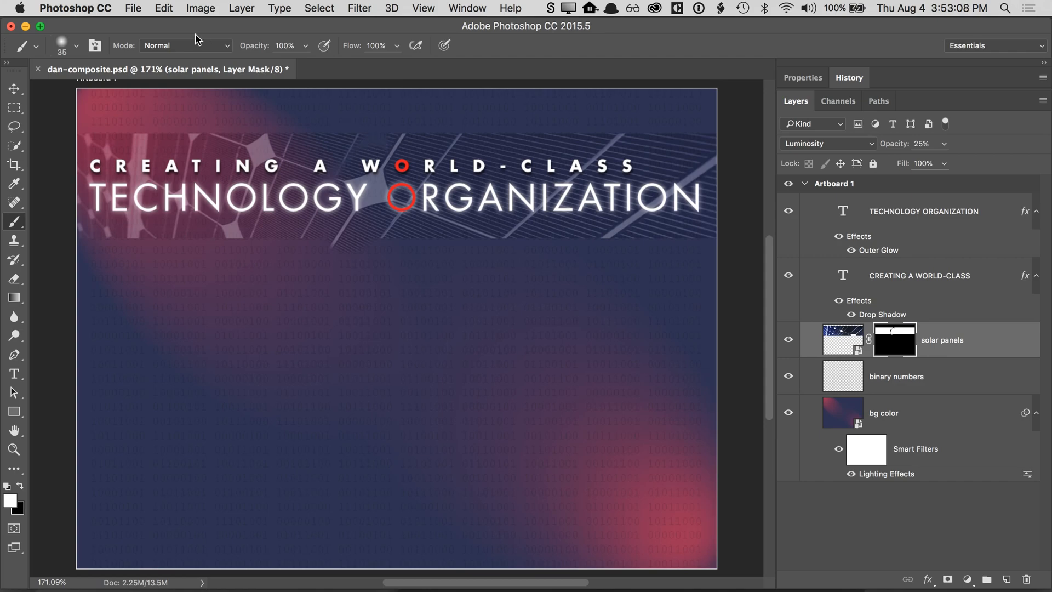
- Step back through the last two brush strokes on the solar panels mask
{"action": "left_click", "coordinate": [165, 10]}
{"action": "left_click", "coordinate": [174, 54]}
{"action": "left_click", "coordinate": [166, 9]}
{"action": "left_click", "coordinate": [175, 53]}
- Deselect all layers, and save the composite with the Move tool active
{"action": "left_click", "coordinate": [848, 525]}
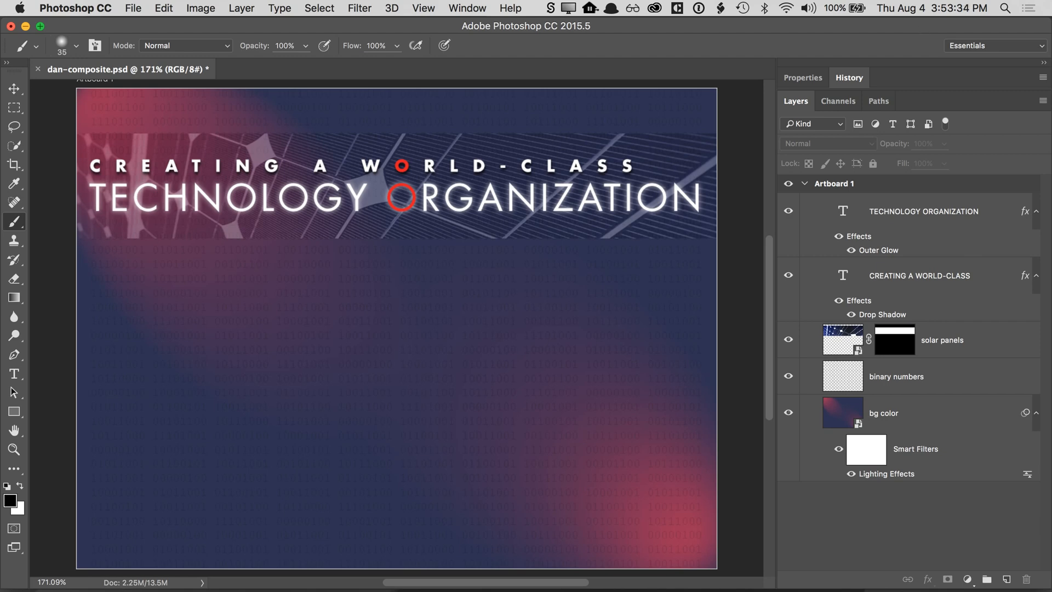
{"action": "left_click", "coordinate": [259, 87]}
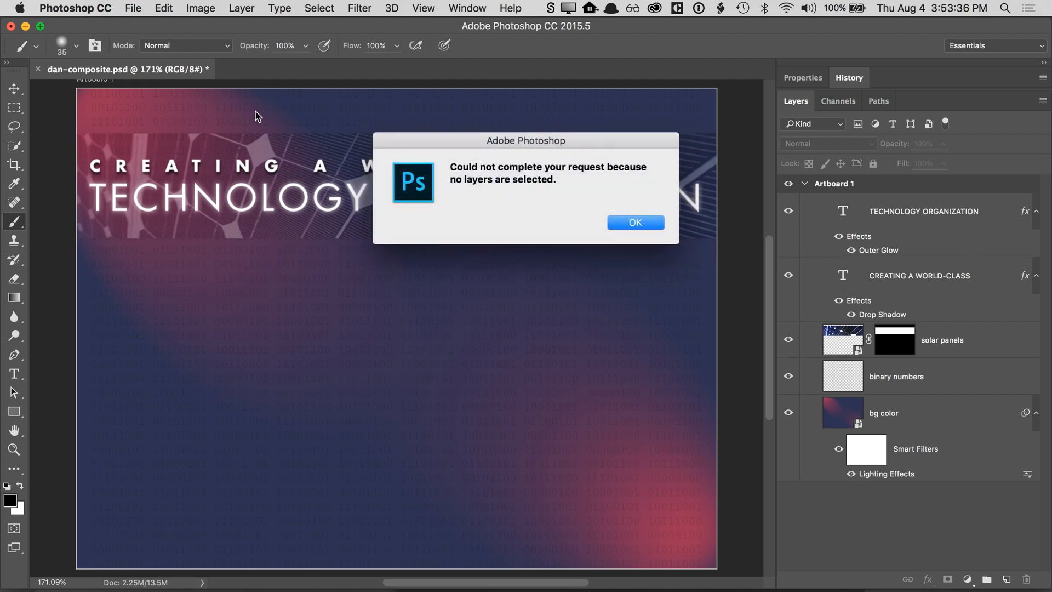
{"action": "left_click", "coordinate": [629, 226]}
{"action": "left_click", "coordinate": [13, 88]}
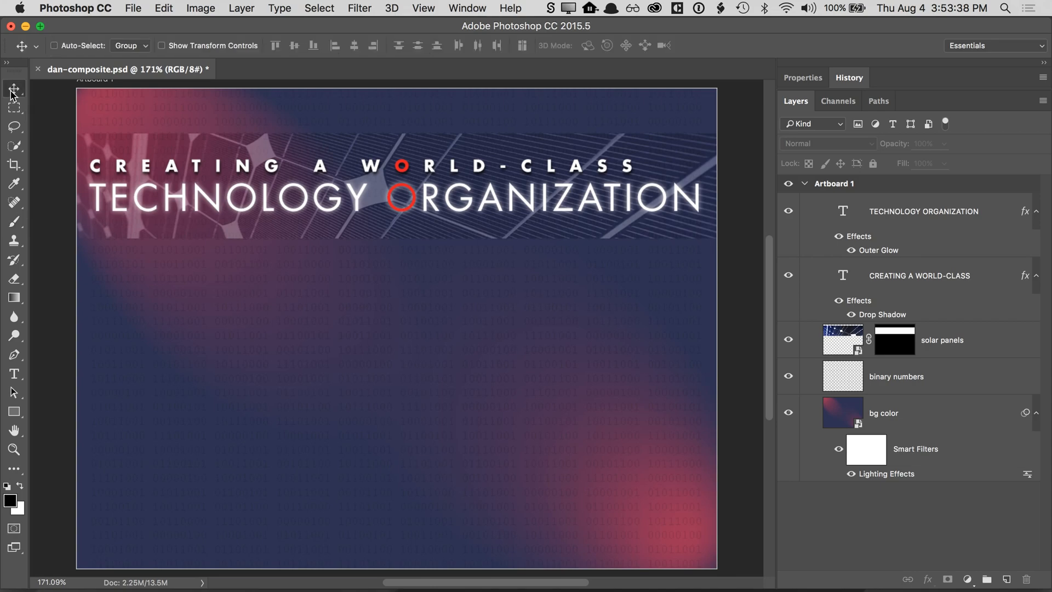
{"action": "left_click", "coordinate": [133, 8]}
{"action": "left_click", "coordinate": [143, 145]}
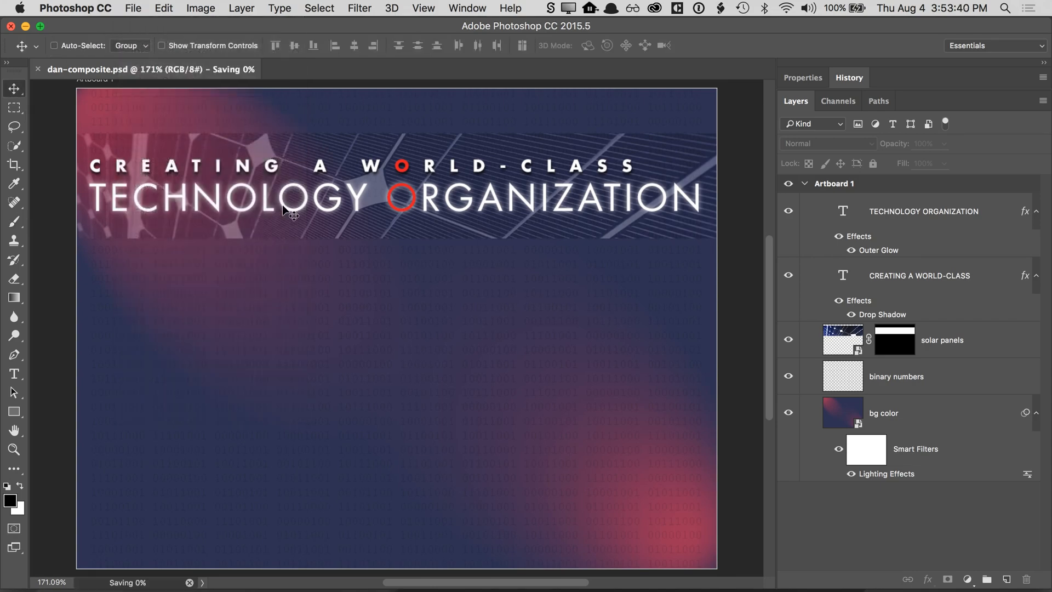
- Reselect the solar panels layer with its image, not its mask, as the target
{"action": "left_click", "coordinate": [128, 161], "text": "super"}
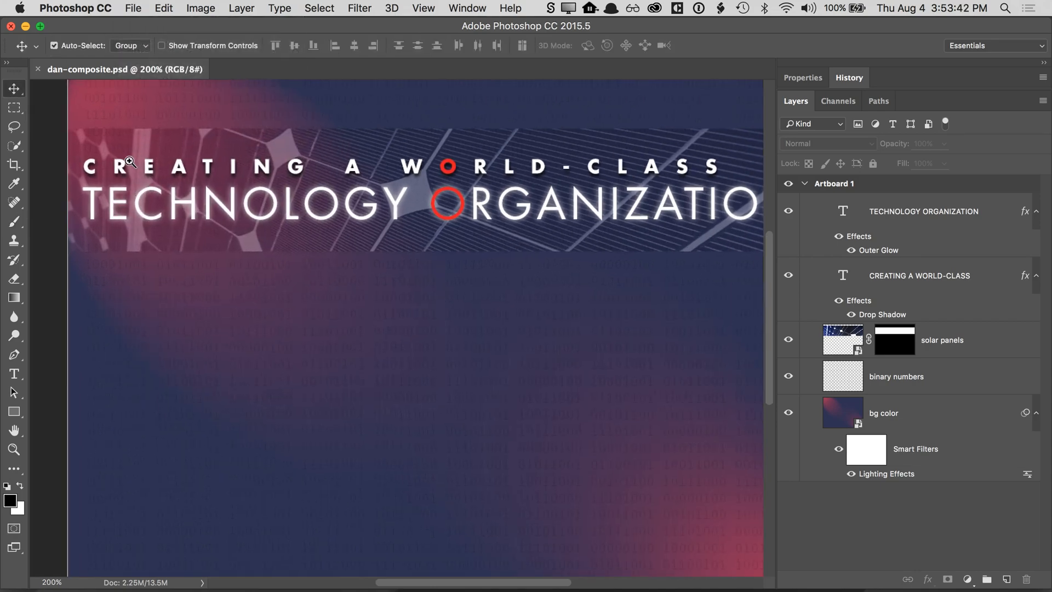
{"action": "left_click", "coordinate": [128, 161], "text": "super"}
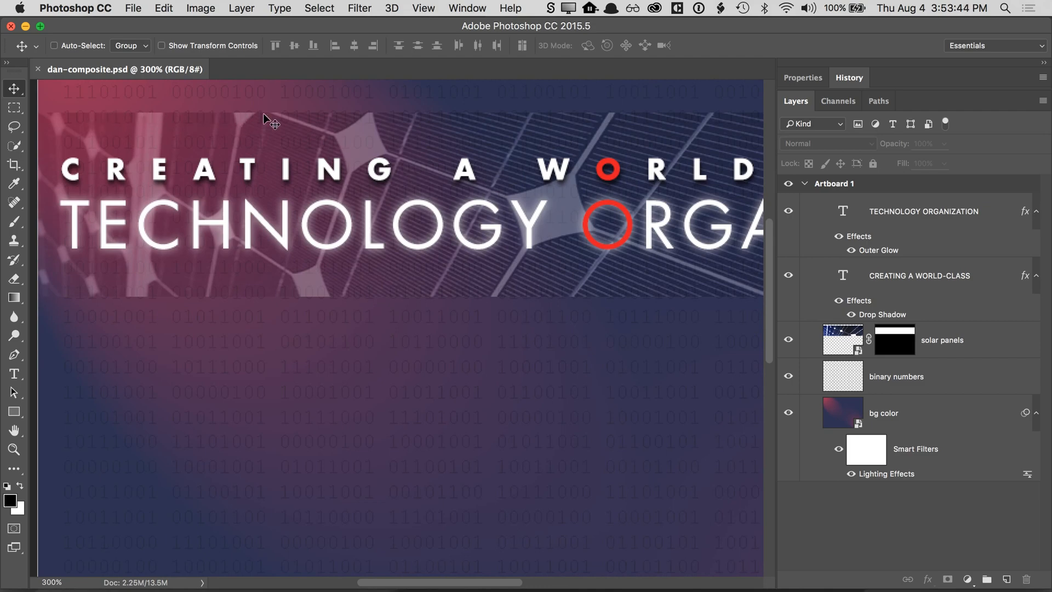
{"action": "left_click", "coordinate": [154, 163], "text": "super"}
{"action": "left_click_drag", "start_coordinate": [181, 158], "coordinate": [278, 179]}
{"action": "left_click", "coordinate": [175, 153], "text": "super"}
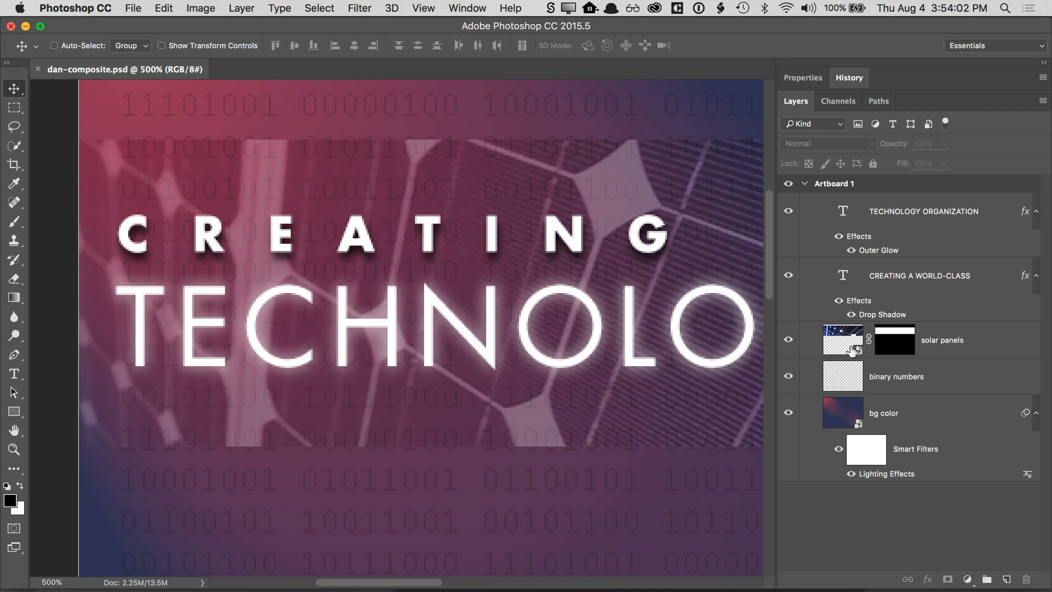
{"action": "left_click", "coordinate": [836, 325]}
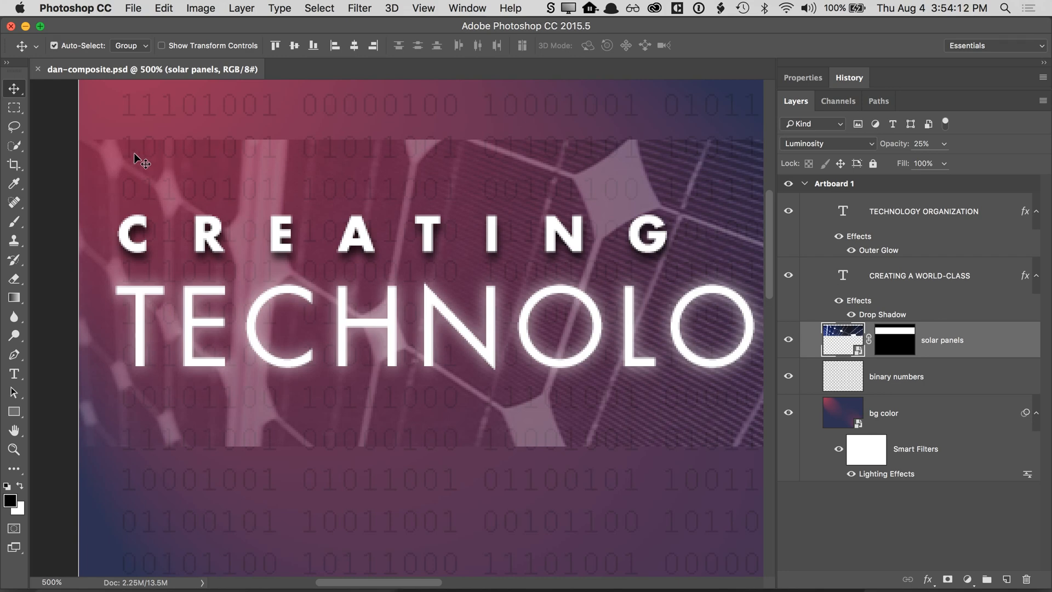
- Select the single row of pixels directly above the solar panels band's upper edge with the Single Row Marquee tool
{"action": "scroll", "coordinate": [137, 147], "scroll_direction": "up", "scroll_amount": 1}
{"action": "left_click", "coordinate": [91, 140], "text": "super"}
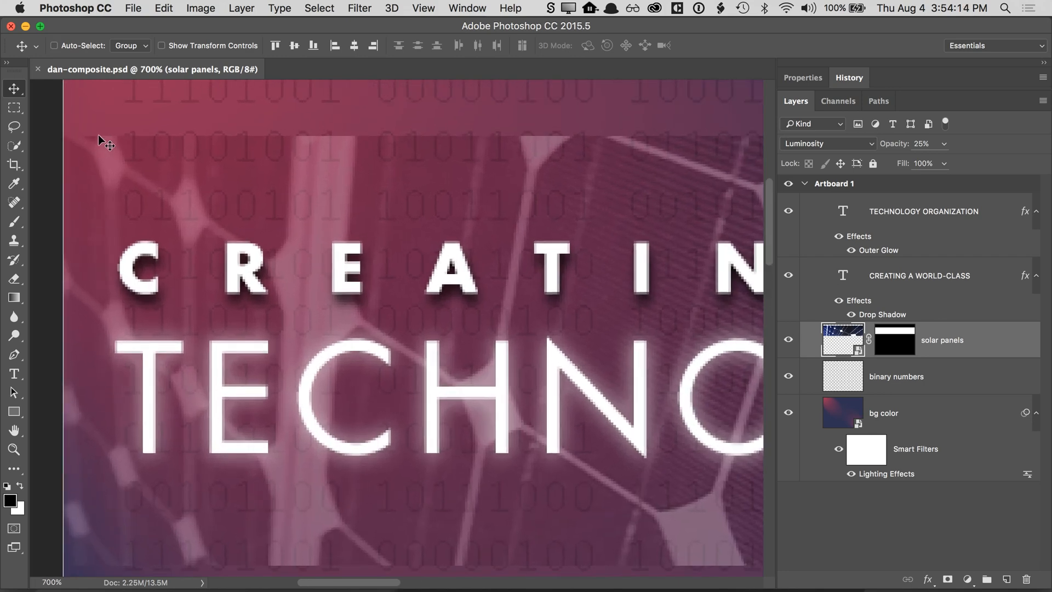
{"action": "left_click", "coordinate": [123, 142], "text": "super"}
{"action": "left_click", "coordinate": [122, 143], "text": "super"}
{"action": "left_click", "coordinate": [122, 142], "text": "super"}
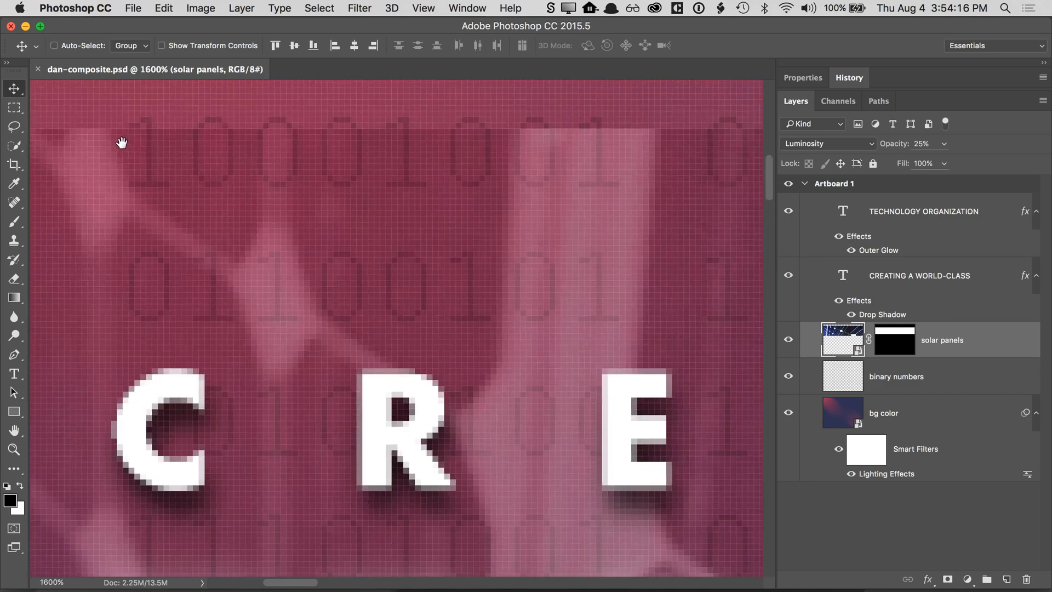
{"action": "left_click_drag", "start_coordinate": [272, 170], "coordinate": [270, 199]}
{"action": "left_click", "coordinate": [14, 107]}
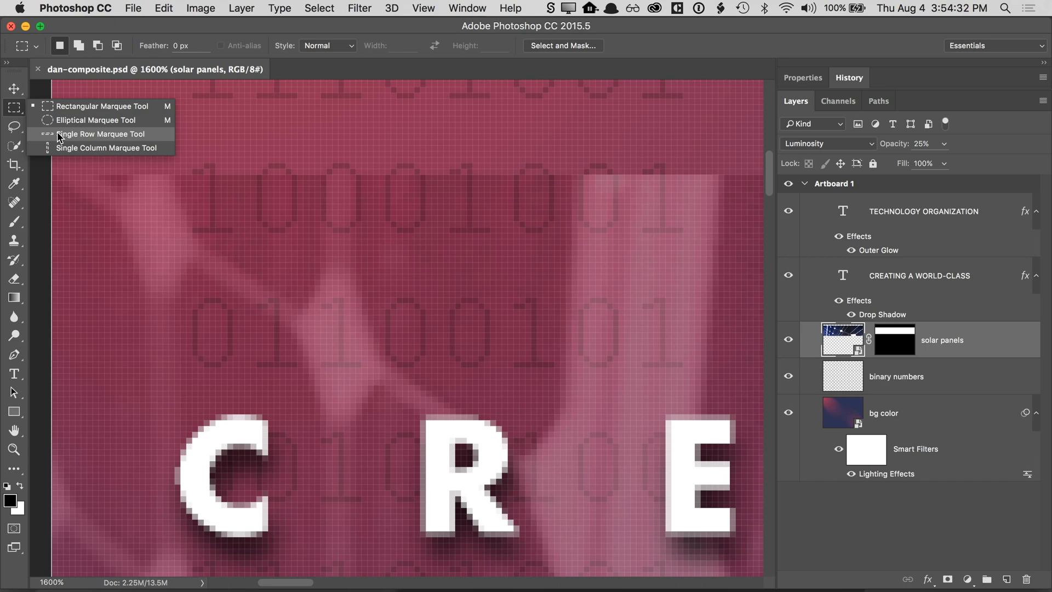
{"action": "left_click", "coordinate": [58, 135]}
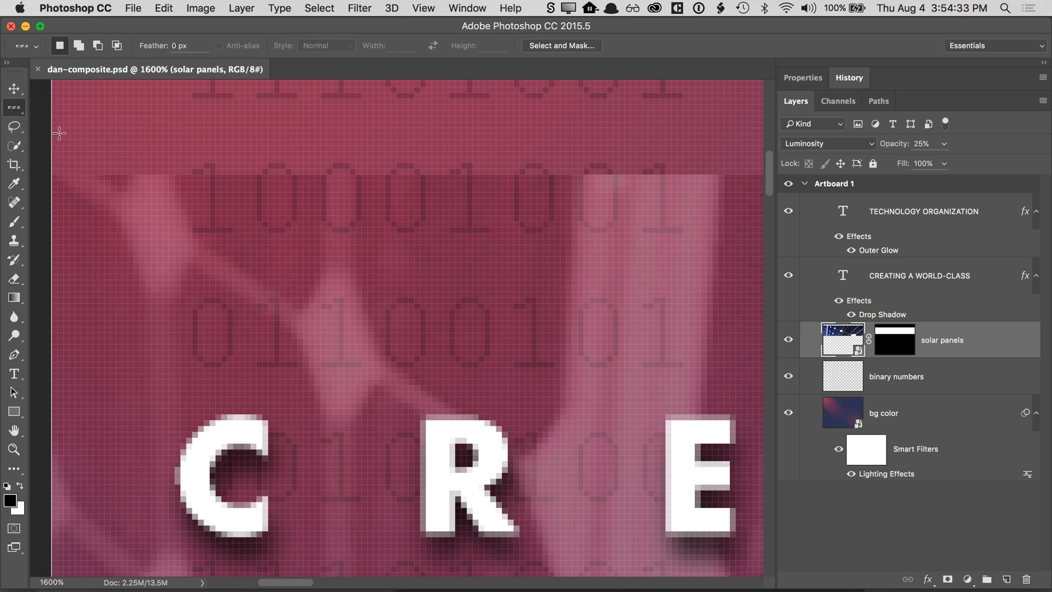
{"action": "left_click", "coordinate": [125, 171]}
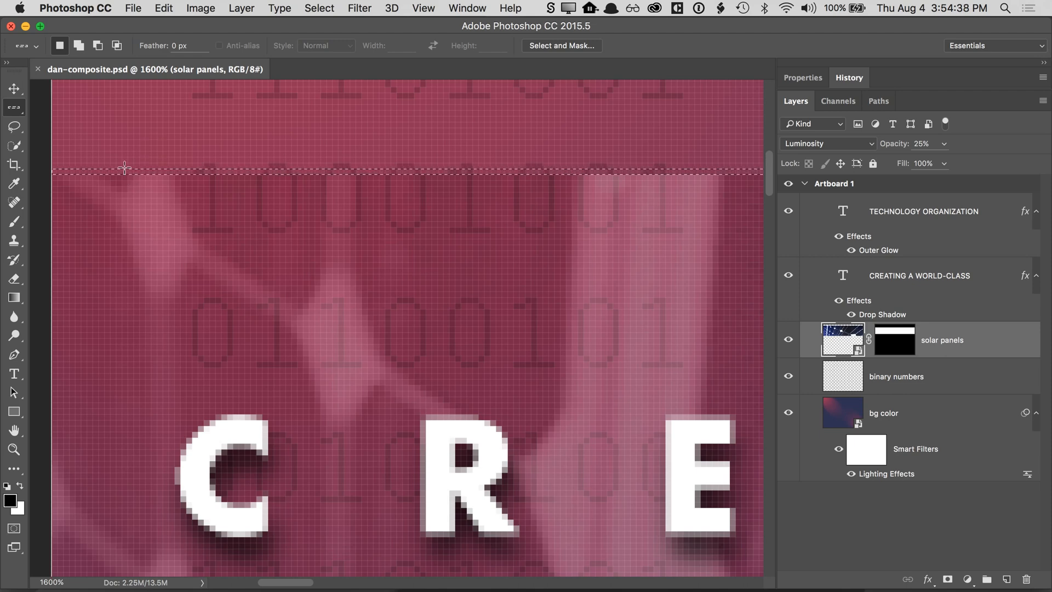
- Nudge the single-row selection one pixel up, and return it to the row touching the band
{"action": "left_click", "coordinate": [124, 167]}
{"action": "key", "text": "Up"}
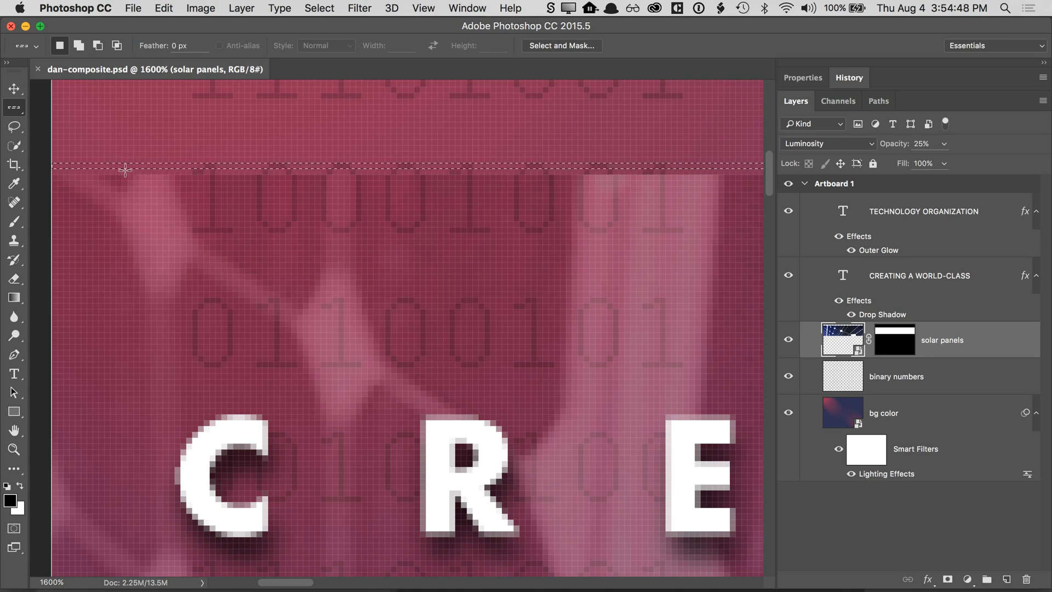
{"action": "key", "text": "Down"}
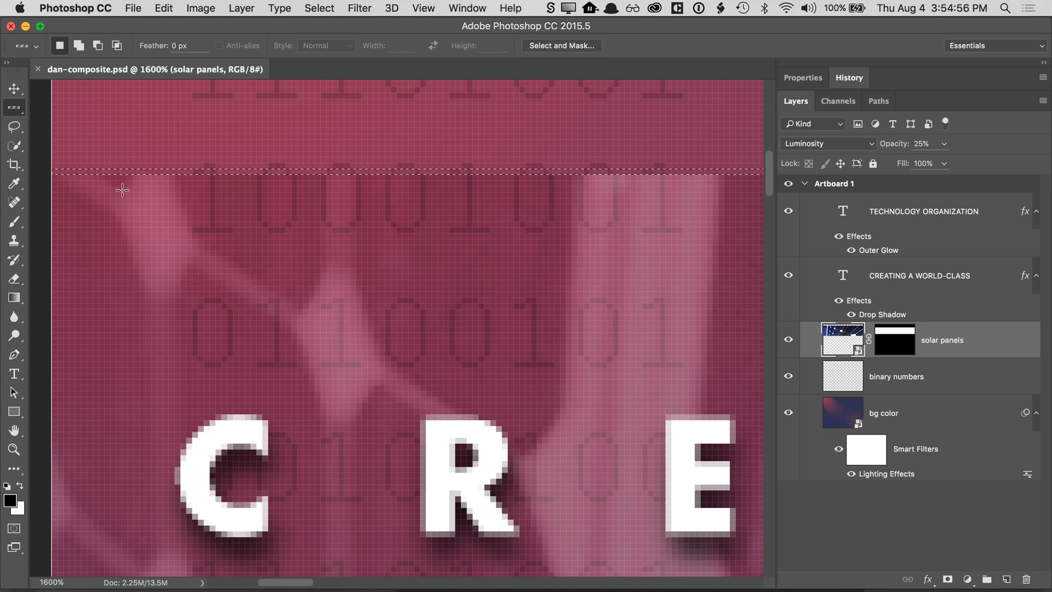
- Try adding a second single-row selection inside the band, and replace both with only the row directly above the band's upper edge
{"action": "left_click", "coordinate": [132, 173]}
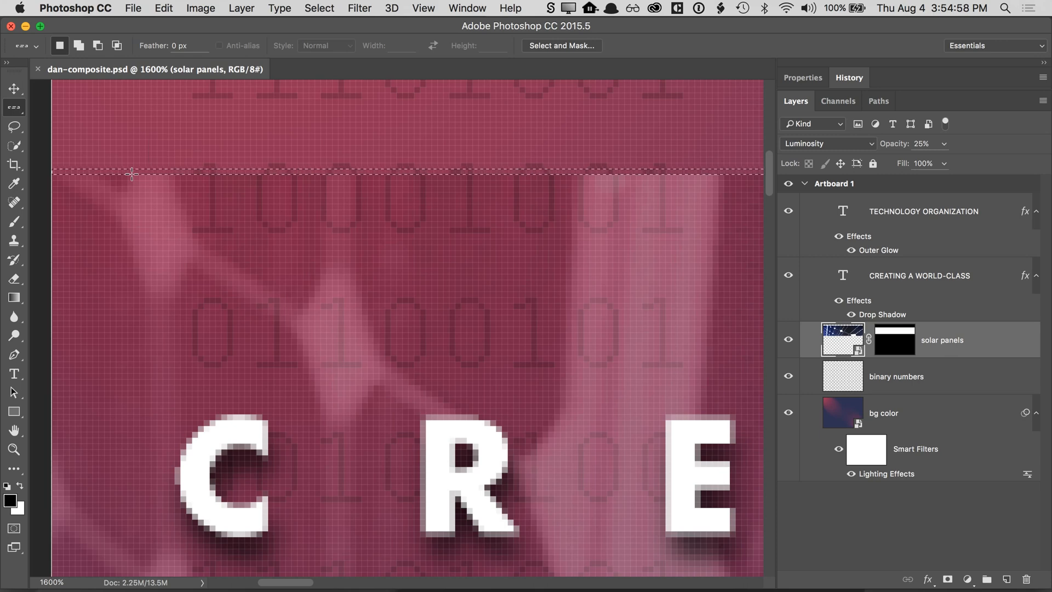
{"action": "left_click", "coordinate": [134, 218], "text": "shift"}
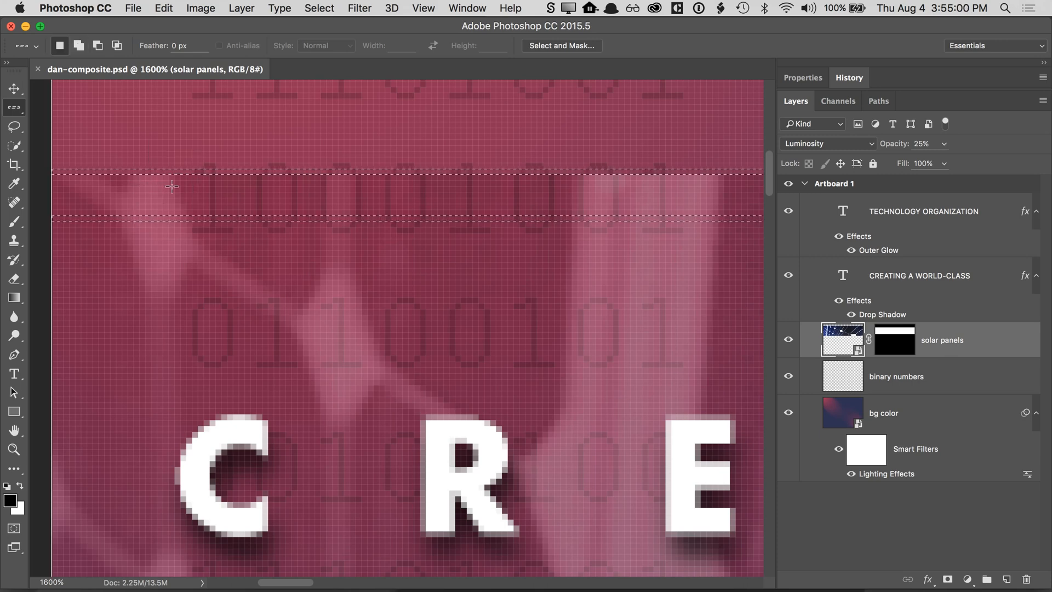
{"action": "left_click", "coordinate": [162, 157]}
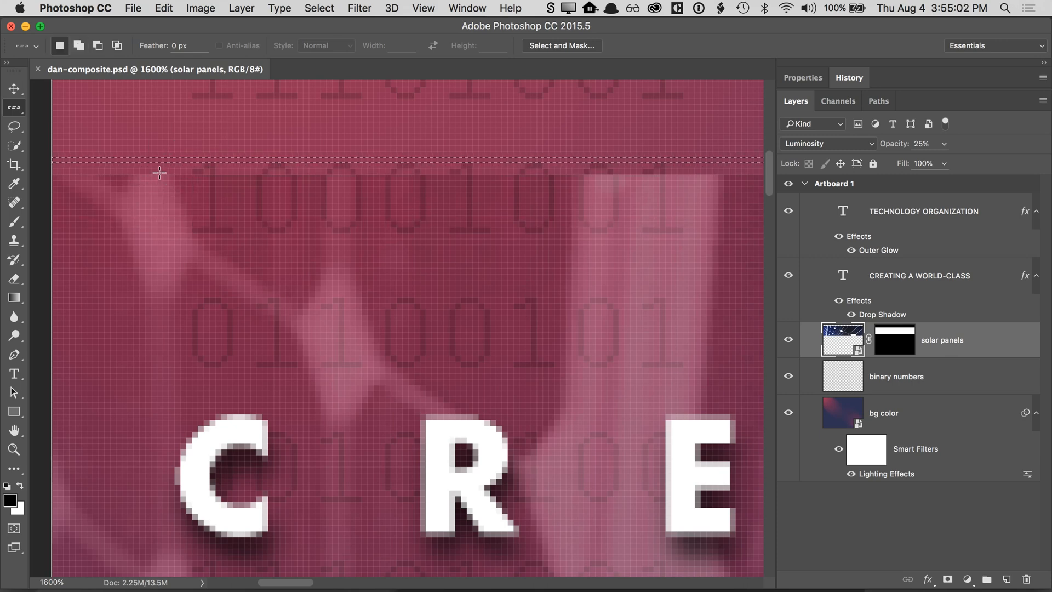
{"action": "left_click", "coordinate": [160, 172]}
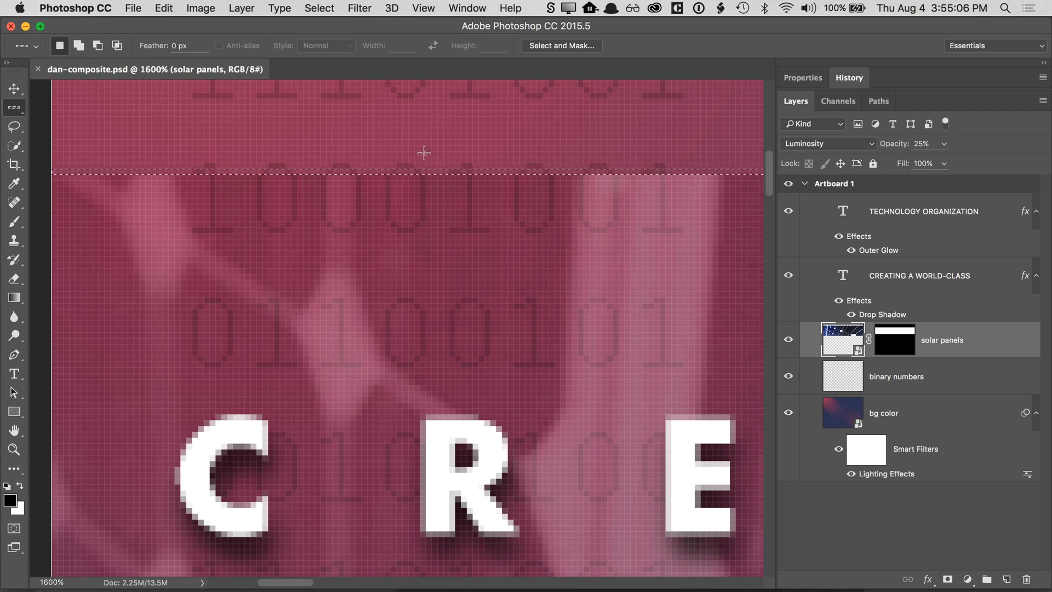
- Add a second single-row selection just below the solar panels band's lower edge, keeping the row selected above the band
{"action": "scroll", "coordinate": [425, 263], "scroll_direction": "down", "scroll_amount": 10}
{"action": "scroll", "coordinate": [384, 280], "scroll_direction": "left", "scroll_amount": 1}
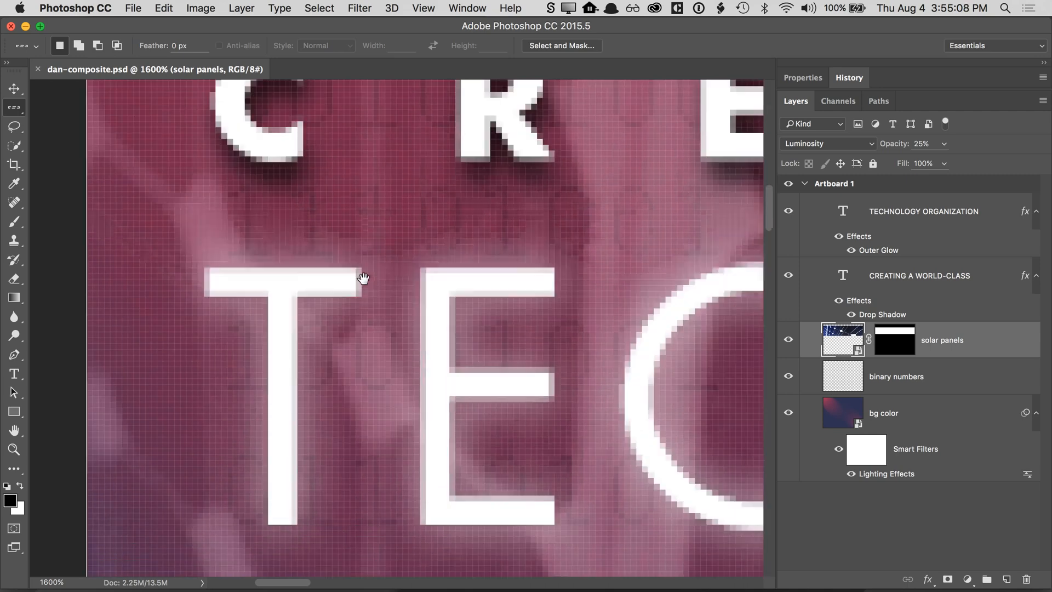
{"action": "scroll", "coordinate": [363, 278], "scroll_direction": "down", "scroll_amount": 10}
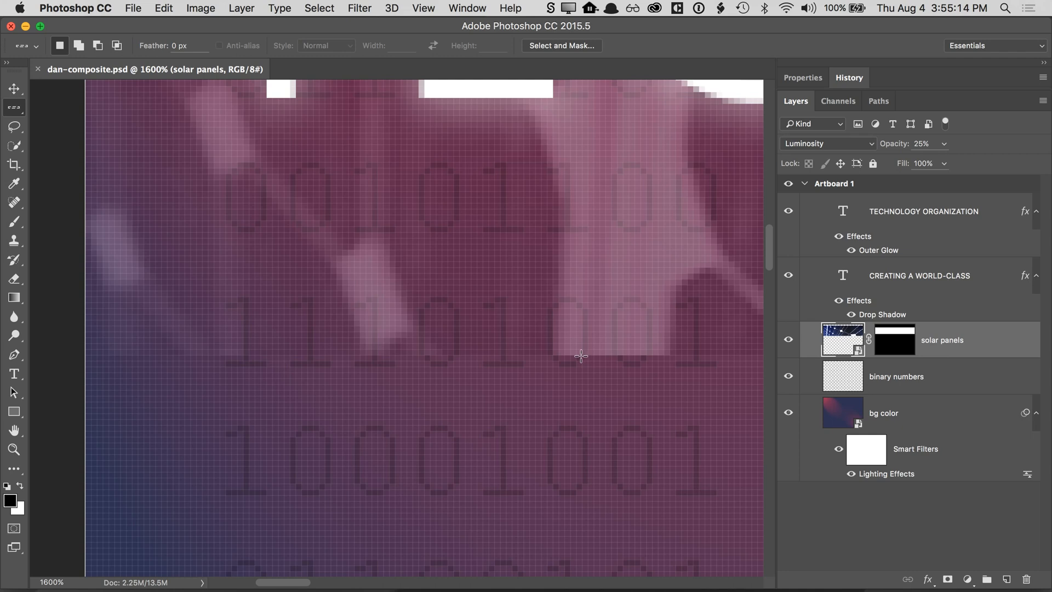
{"action": "key", "text": "shift"}
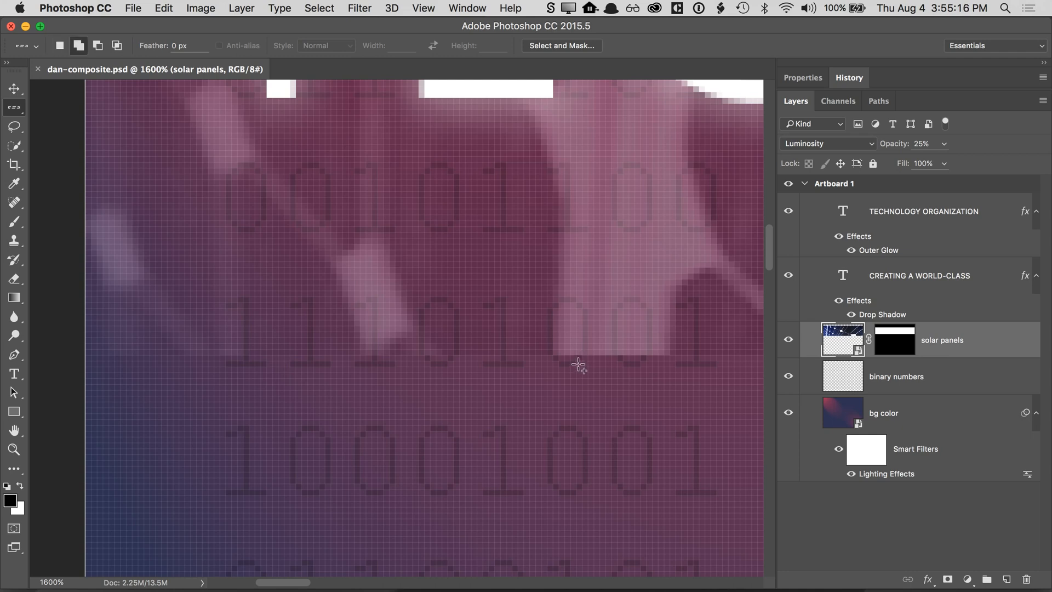
{"action": "left_click", "coordinate": [579, 364], "text": "shift"}
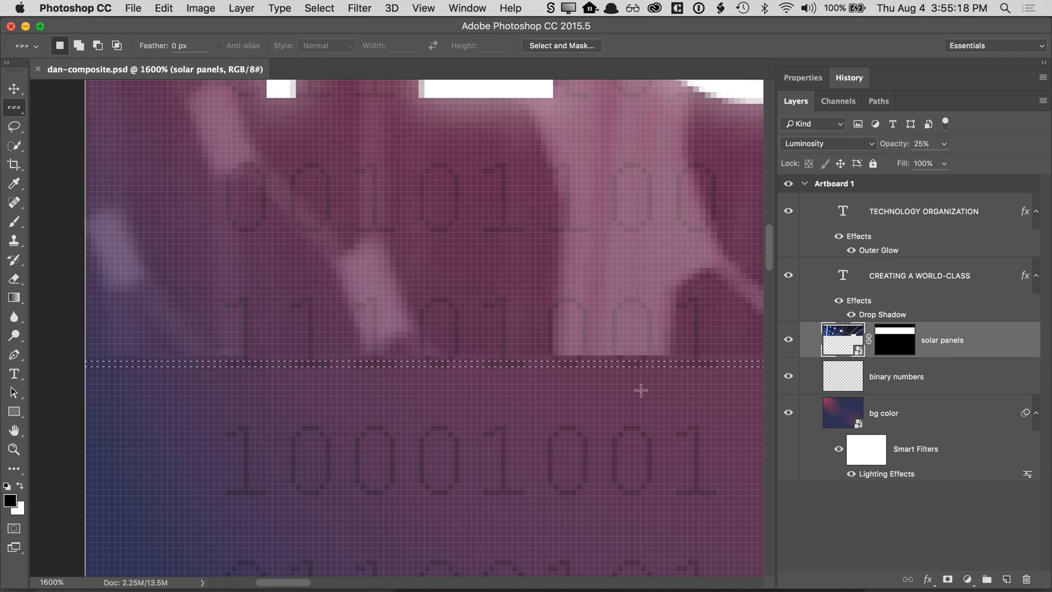
{"action": "key", "text": "super+minus"}
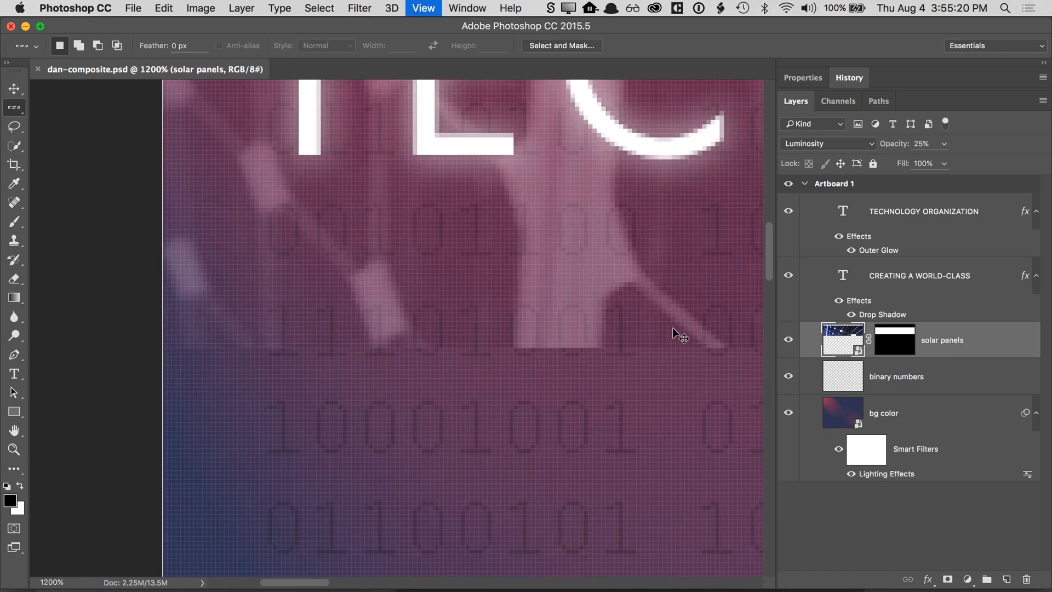
{"action": "key", "text": "super+minus"}
{"action": "scroll", "coordinate": [575, 282], "scroll_direction": "up", "scroll_amount": 5}
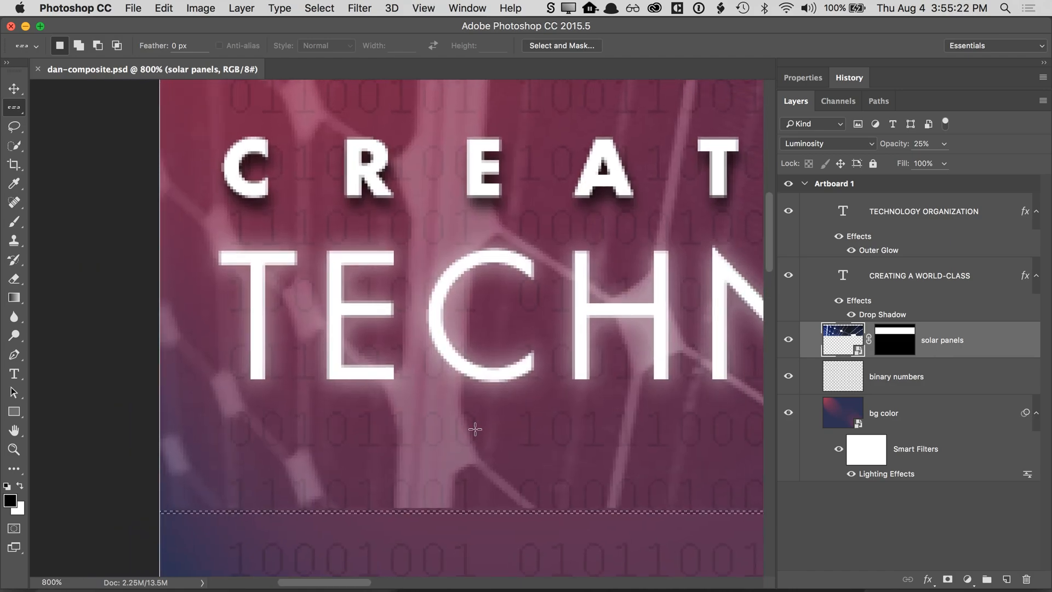
{"action": "key", "text": "super+minus"}
{"action": "key", "text": "super+minus"}
{"action": "key", "text": "super+minus"}
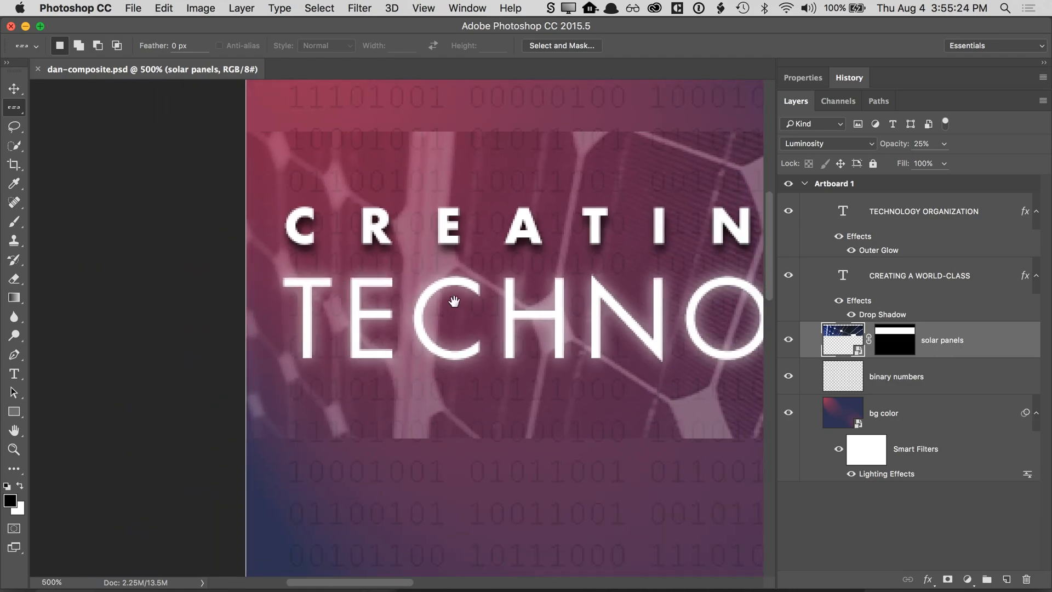
{"action": "left_click_drag", "start_coordinate": [454, 301], "coordinate": [318, 320]}
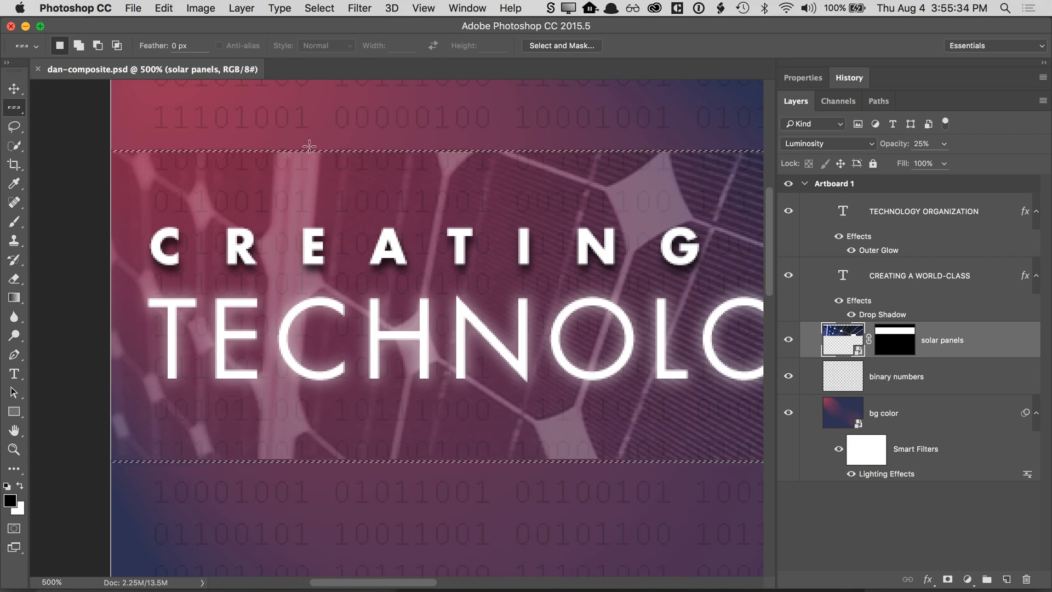
- Try adding a default Curves adjustment layer masked to the two selected rows, and undo it
{"action": "left_click", "coordinate": [244, 9]}
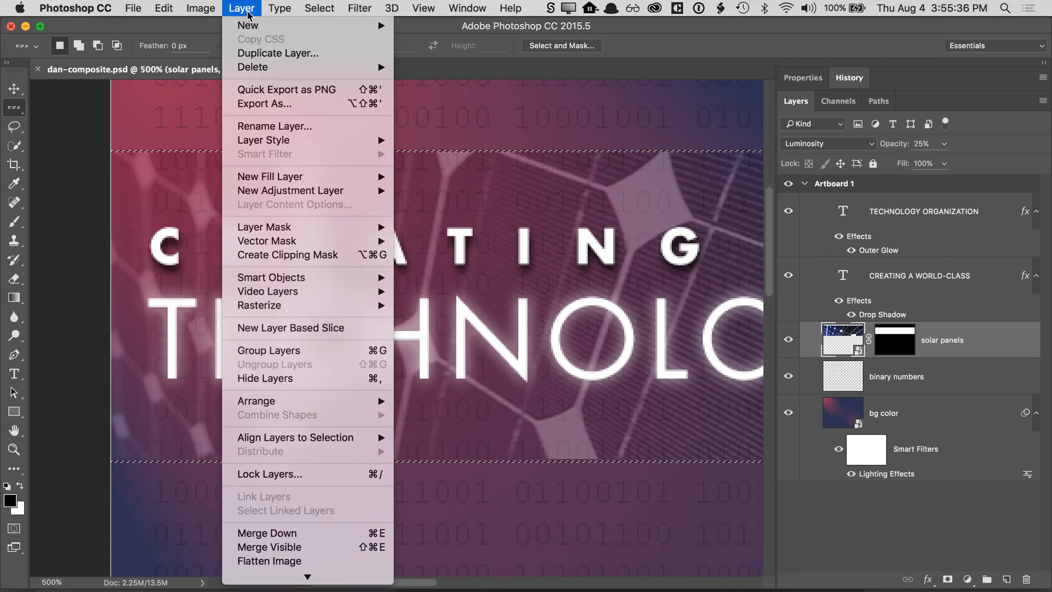
{"action": "mouse_move", "coordinate": [279, 192]}
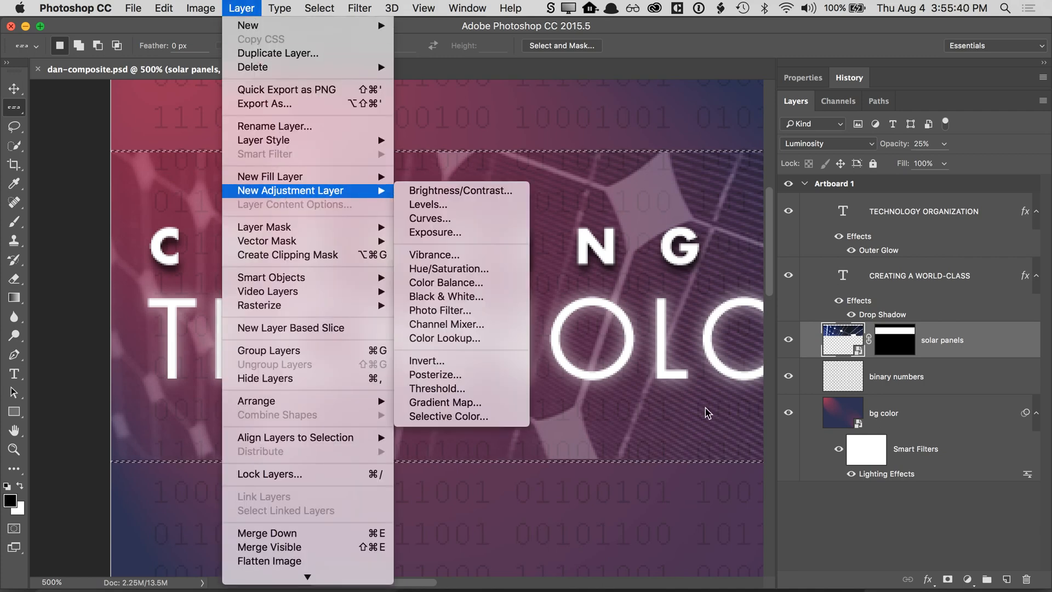
{"action": "left_click", "coordinate": [845, 542]}
{"action": "left_click", "coordinate": [967, 579]}
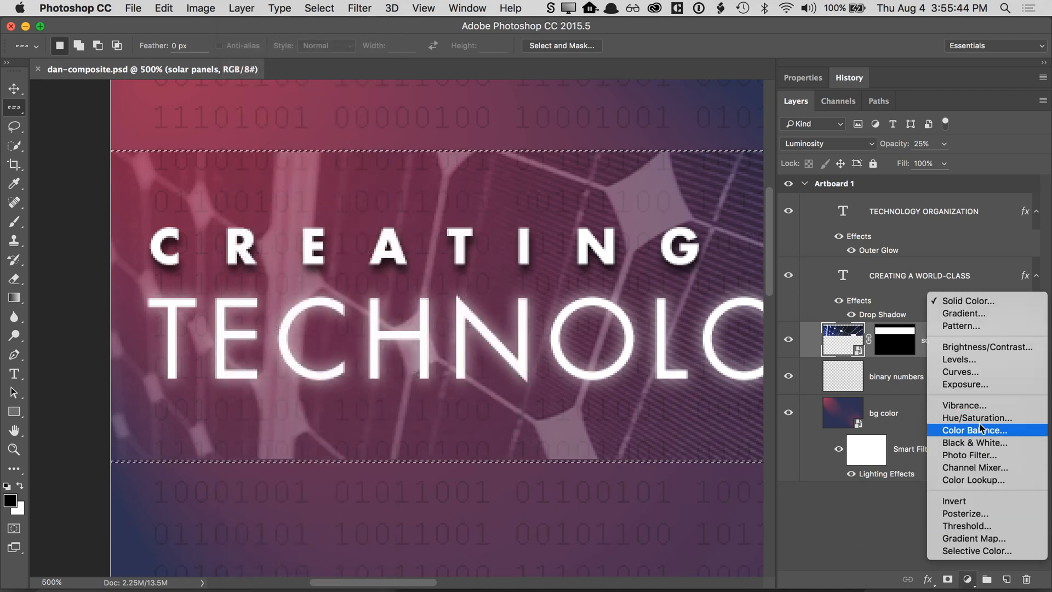
{"action": "left_click", "coordinate": [986, 373]}
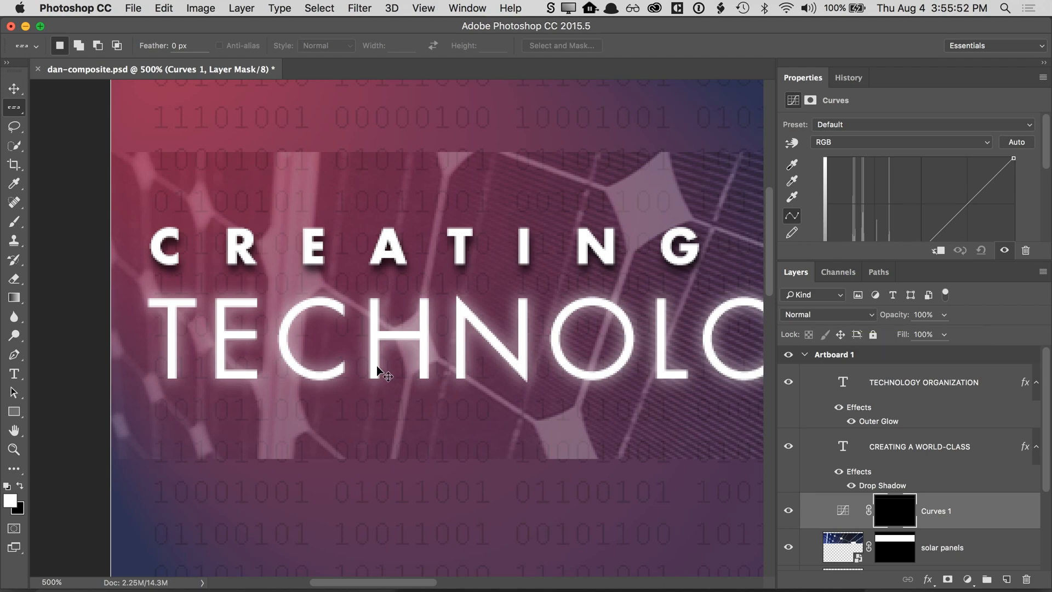
{"action": "key", "text": "super+z"}
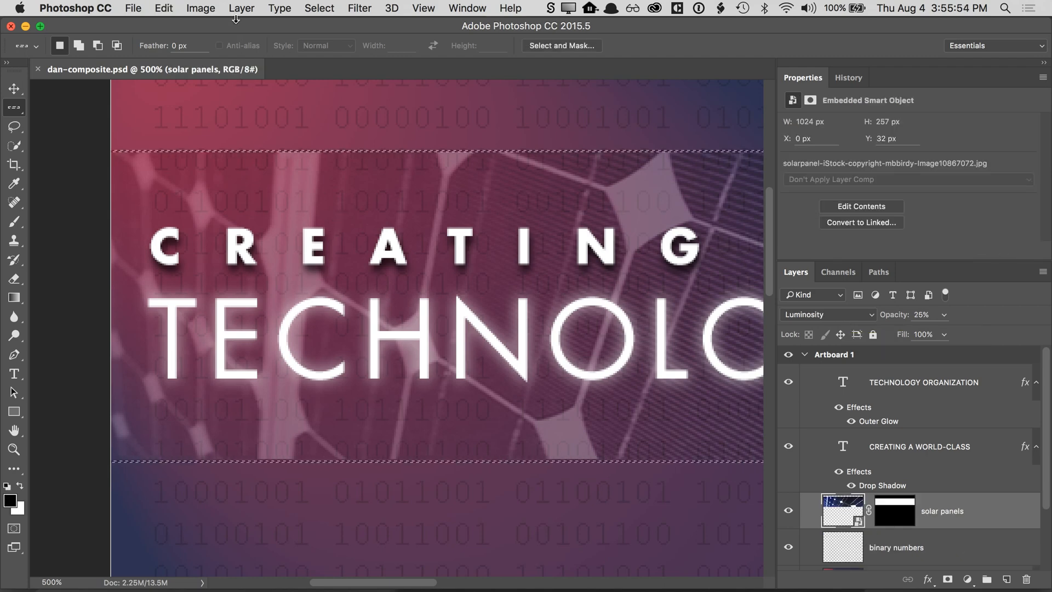
- Add a Curves adjustment layer in Normal mode from the two selected rows, named "banner bevel highlights"
{"action": "left_click", "coordinate": [240, 8]}
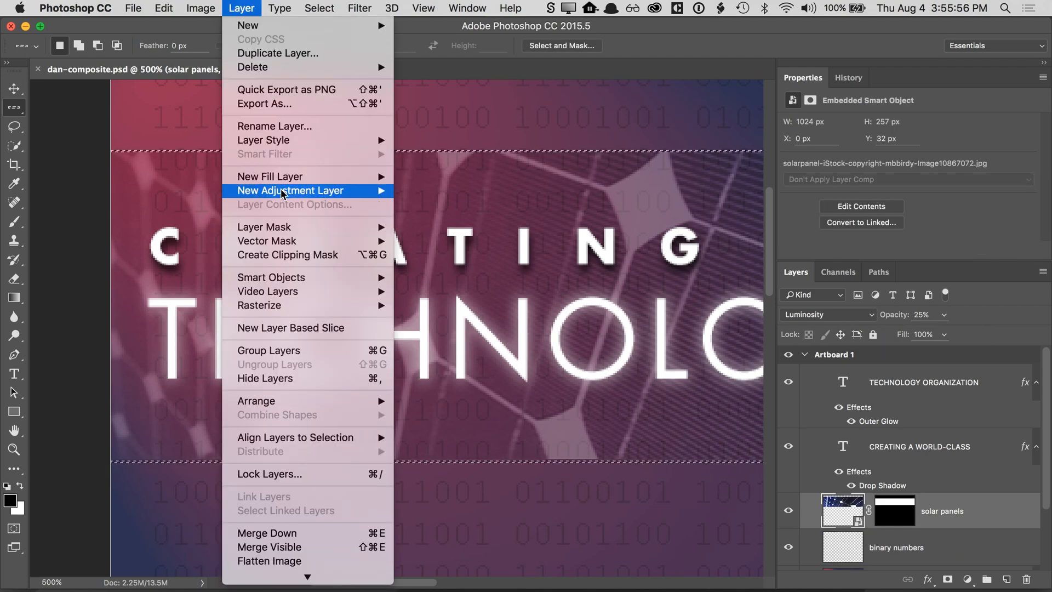
{"action": "mouse_move", "coordinate": [283, 191]}
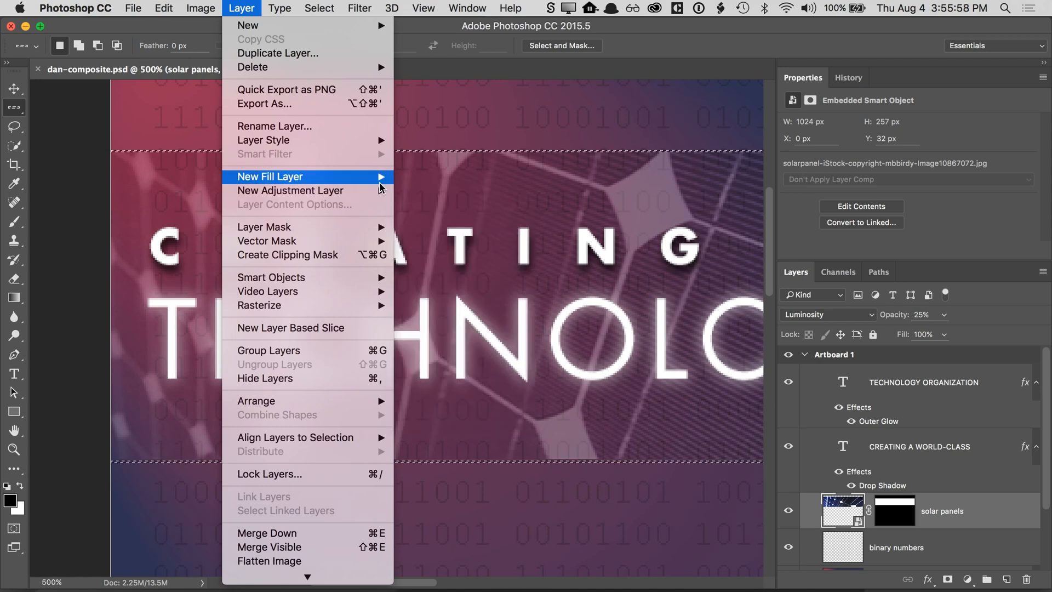
{"action": "mouse_move", "coordinate": [378, 191]}
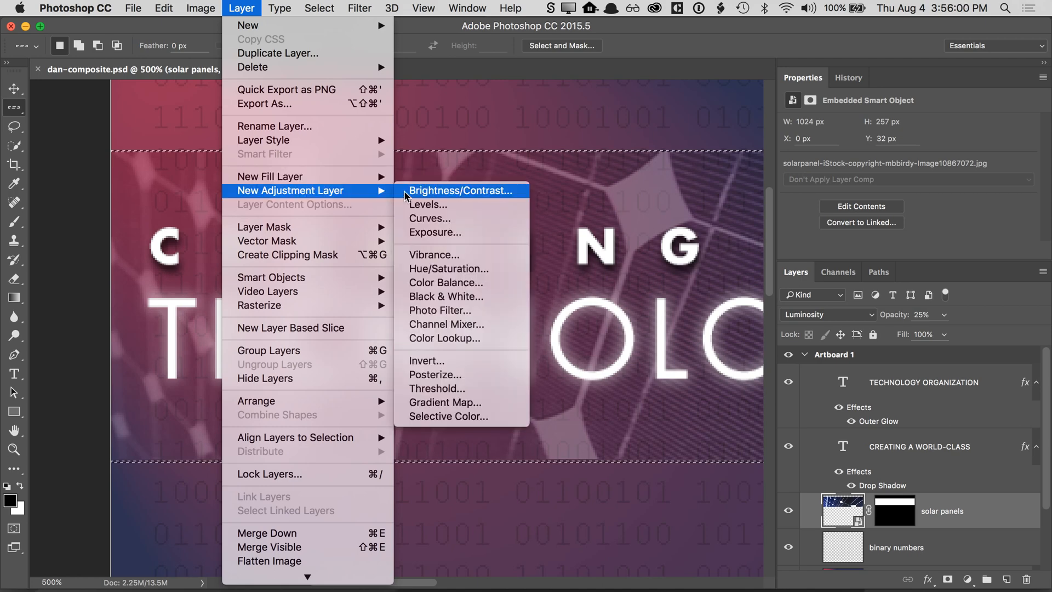
{"action": "left_click", "coordinate": [431, 219]}
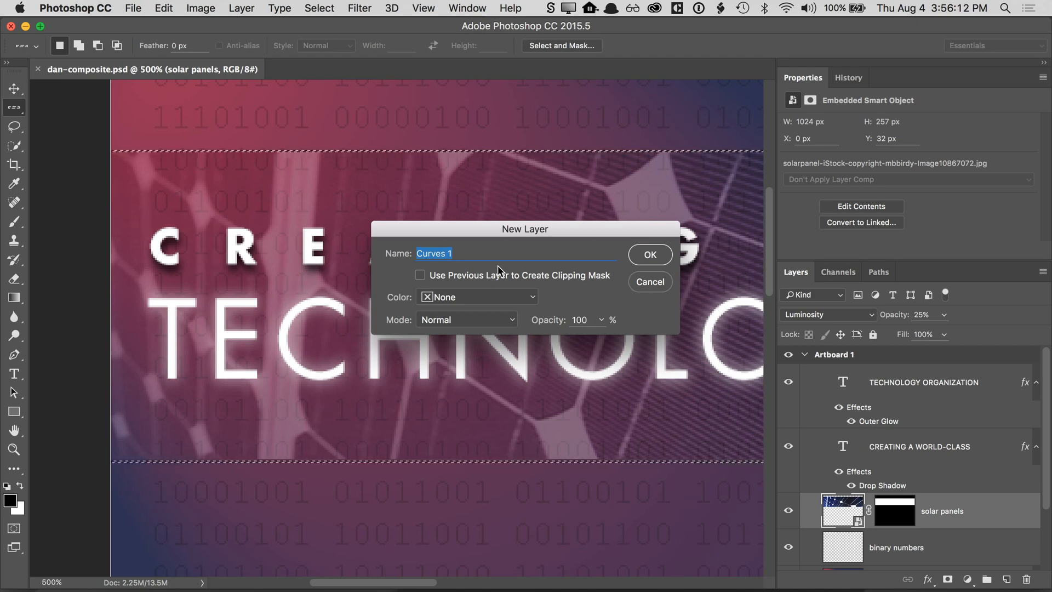
{"action": "type", "text": "ab"}
{"action": "key", "text": "BackSpace"}
{"action": "key", "text": "BackSpace"}
{"action": "type", "text": "bann"}
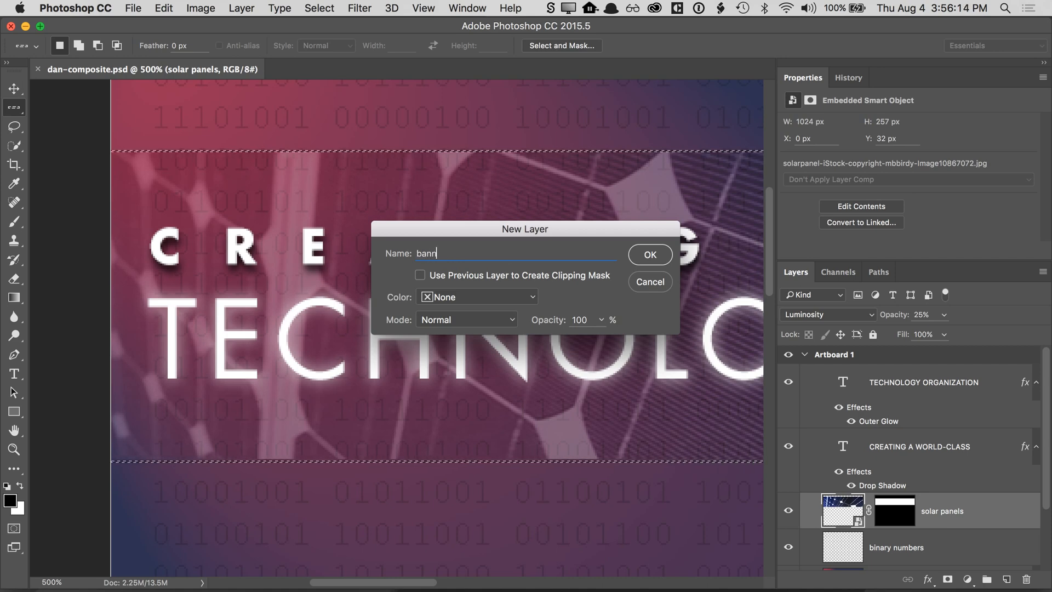
{"action": "type", "text": "er bevel highlights"}
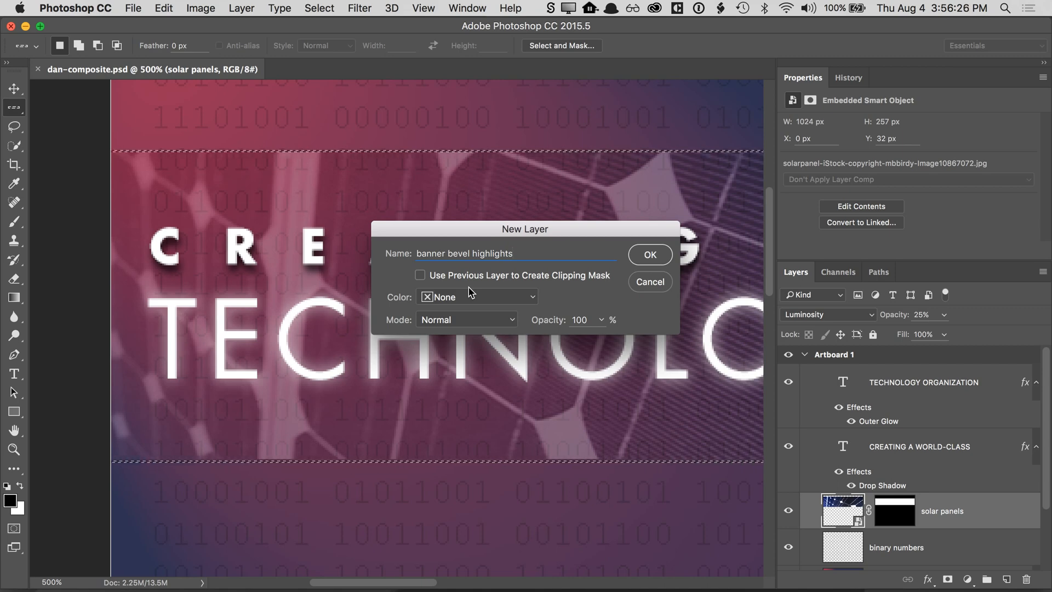
{"action": "left_click", "coordinate": [647, 257]}
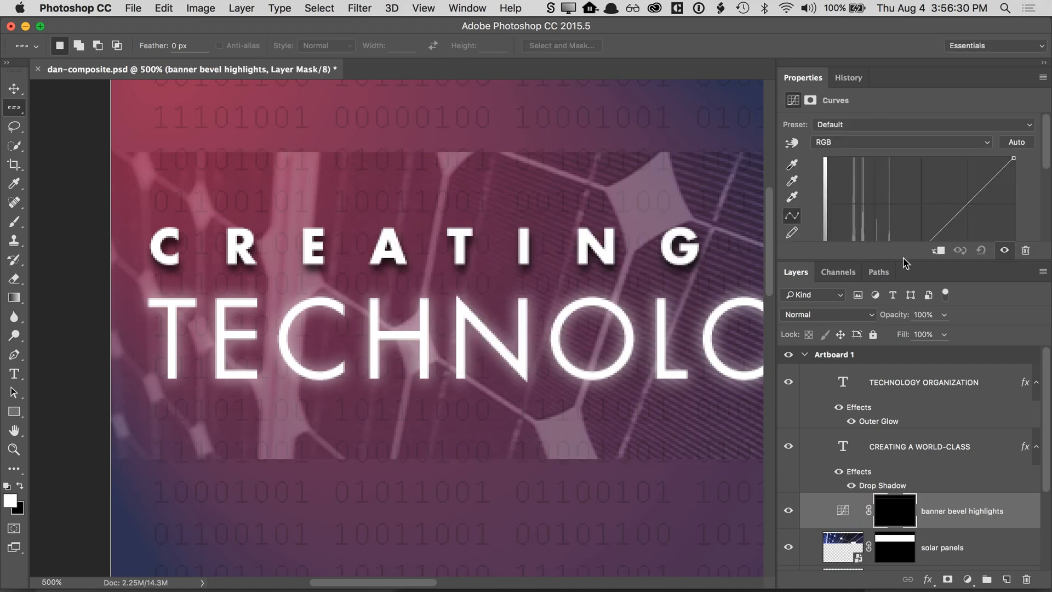
- Try the white point slider on the curve, and revert the document history to the last Single Row Marquee state
{"action": "left_click_drag", "start_coordinate": [903, 262], "coordinate": [906, 378]}
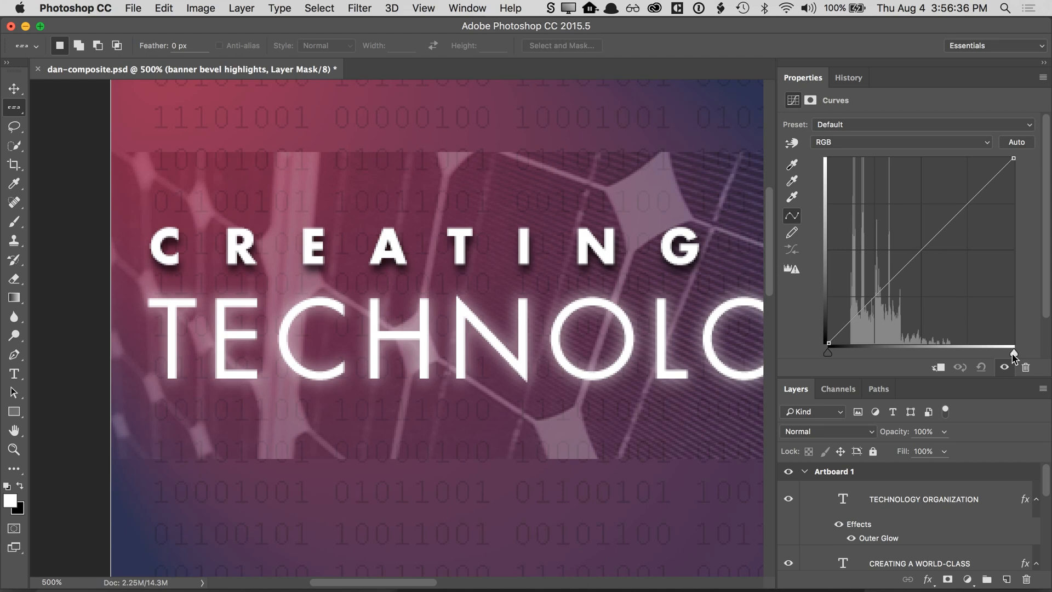
{"action": "left_click_drag", "start_coordinate": [1013, 352], "coordinate": [1046, 357]}
{"action": "left_click", "coordinate": [851, 77]}
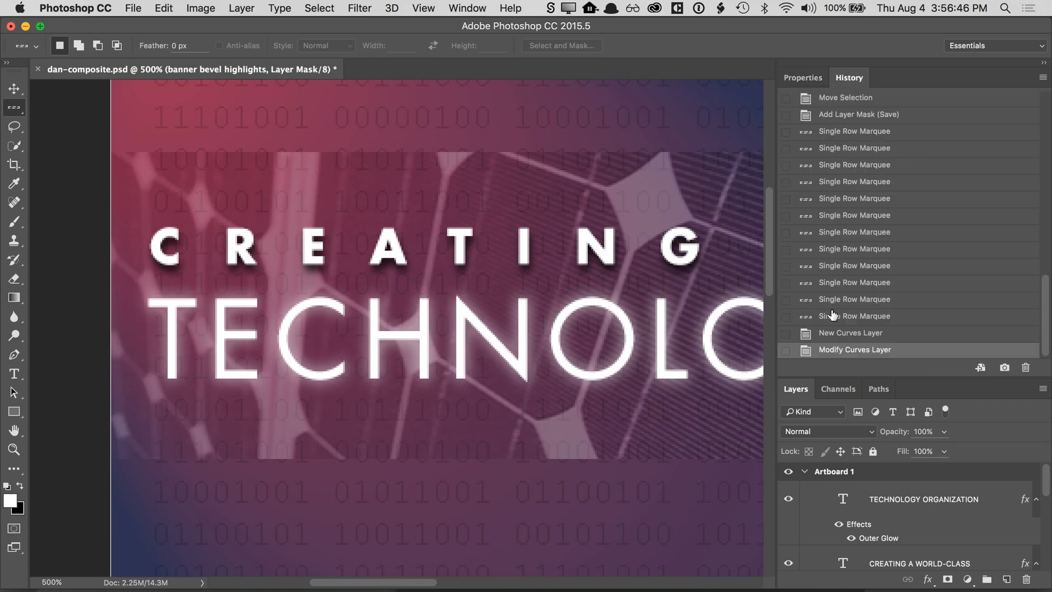
{"action": "left_click", "coordinate": [831, 333]}
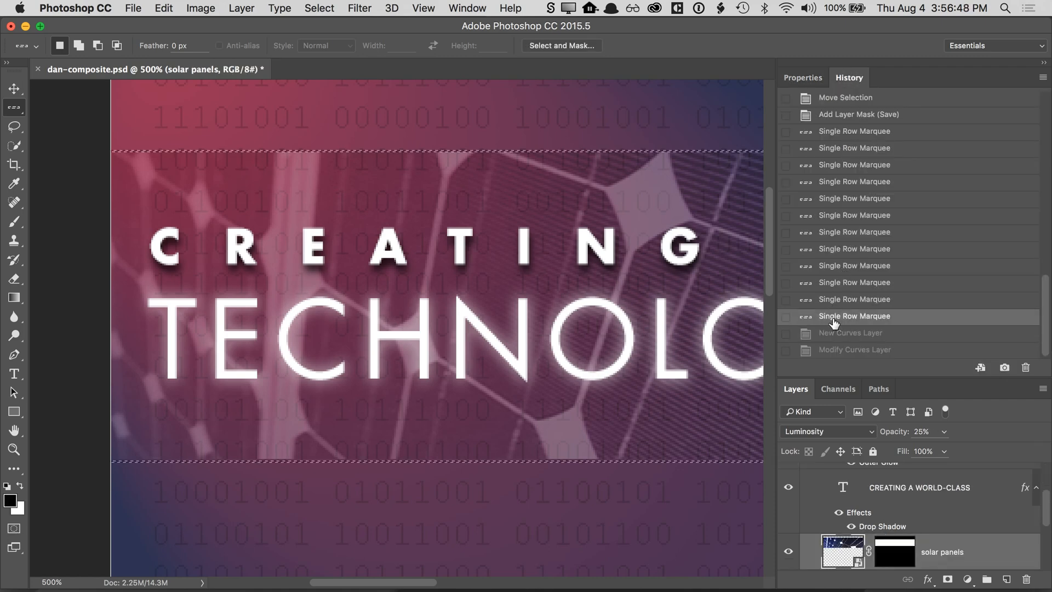
{"action": "left_click", "coordinate": [833, 320]}
- Create a Curves adjustment layer from the two selected rows, named "banner bevel highlights", with Screen blending mode
{"action": "left_click", "coordinate": [241, 7]}
{"action": "mouse_move", "coordinate": [291, 192]}
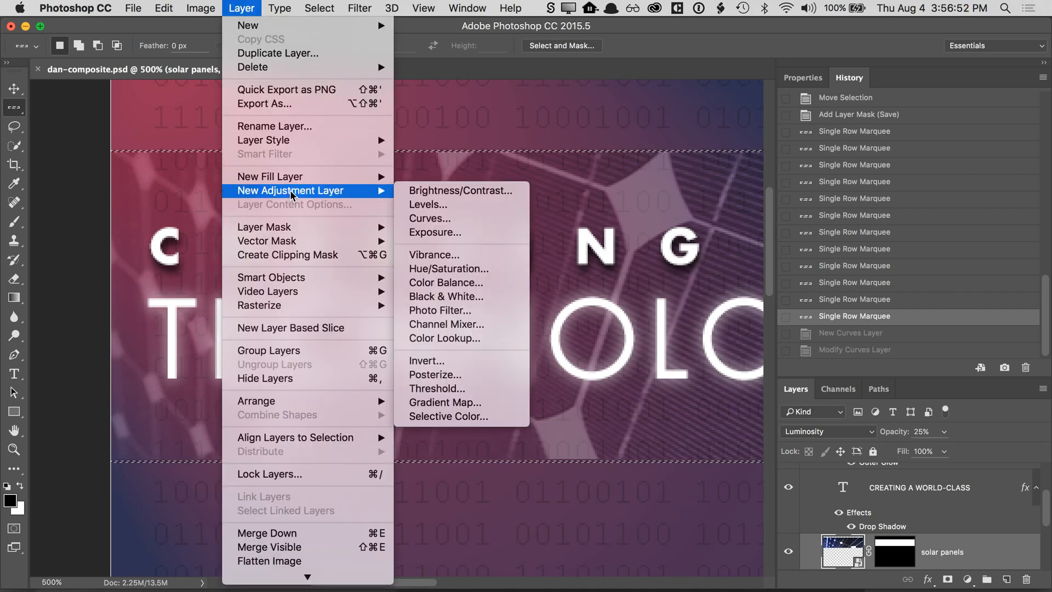
{"action": "left_click", "coordinate": [444, 218]}
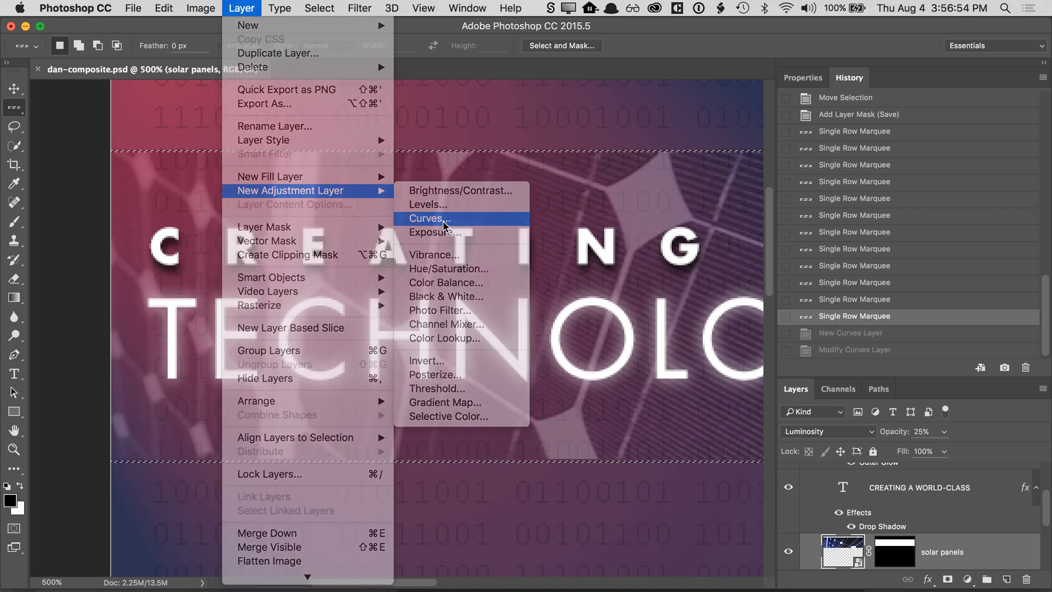
{"action": "type", "text": "banner "}
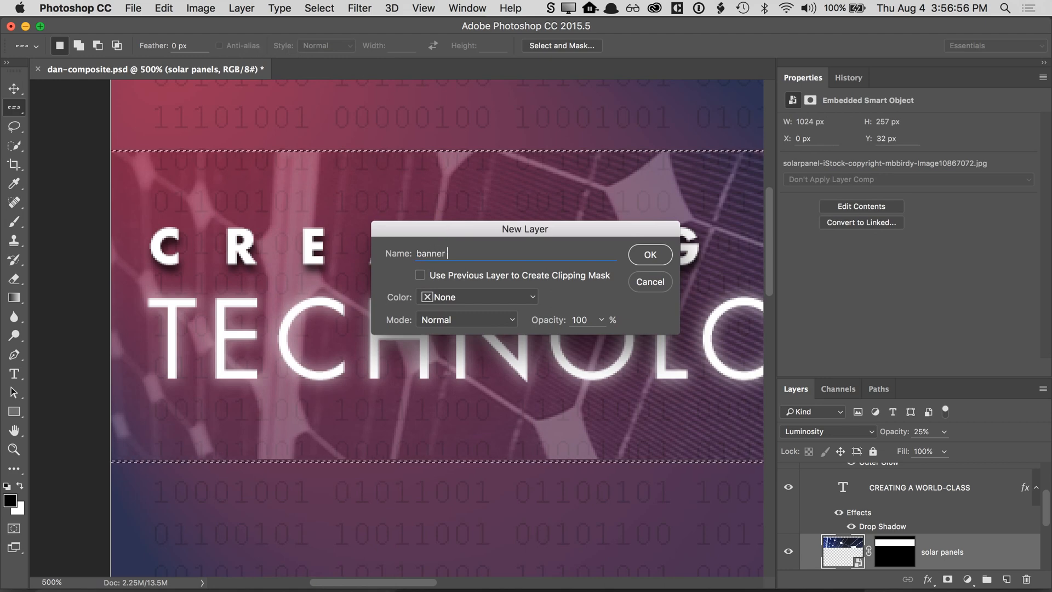
{"action": "type", "text": "bevel highlights"}
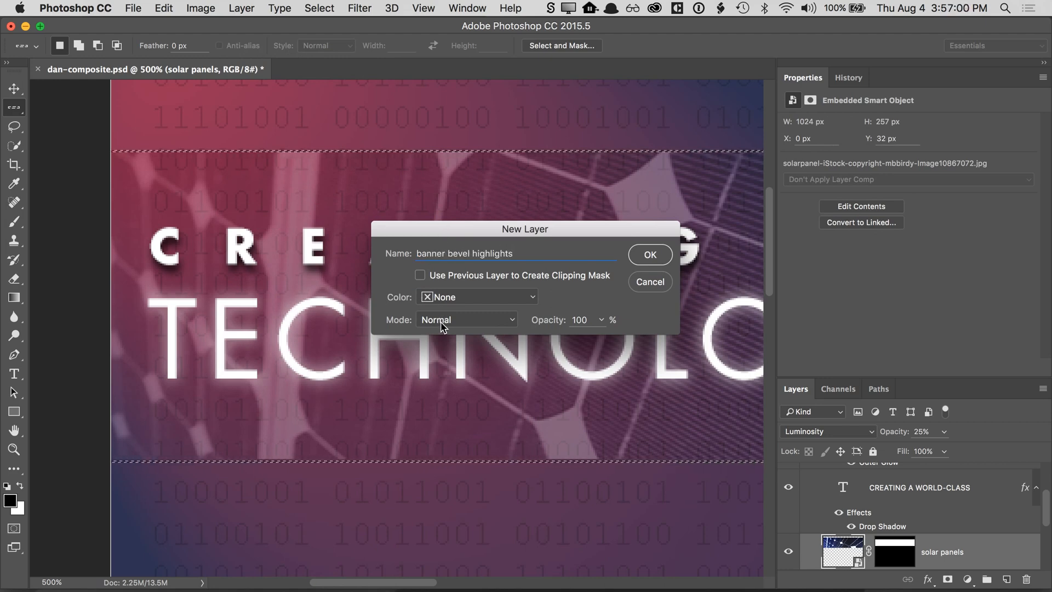
{"action": "left_click", "coordinate": [441, 321]}
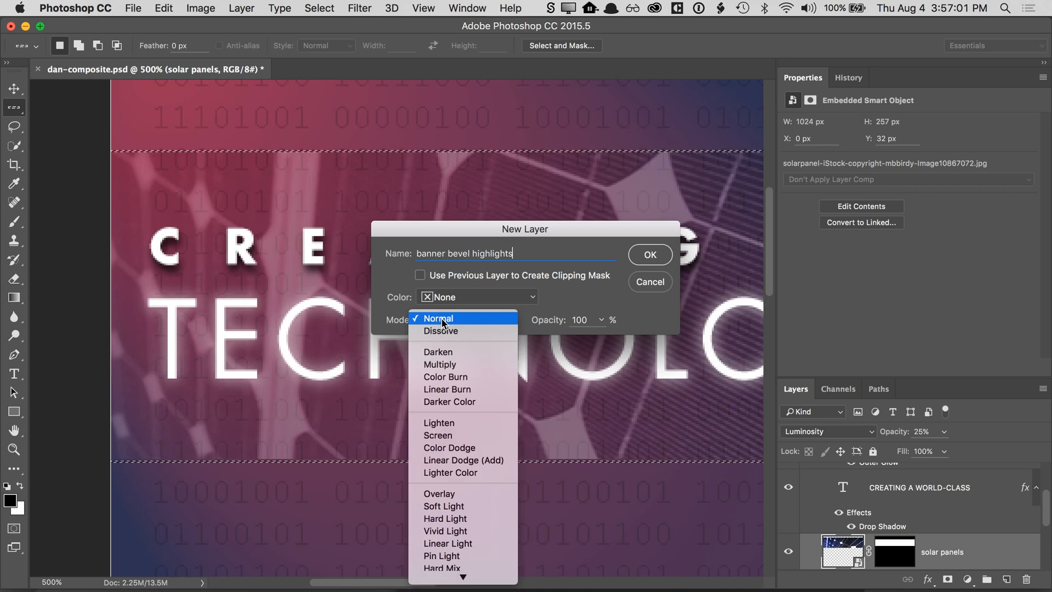
{"action": "left_click", "coordinate": [469, 437]}
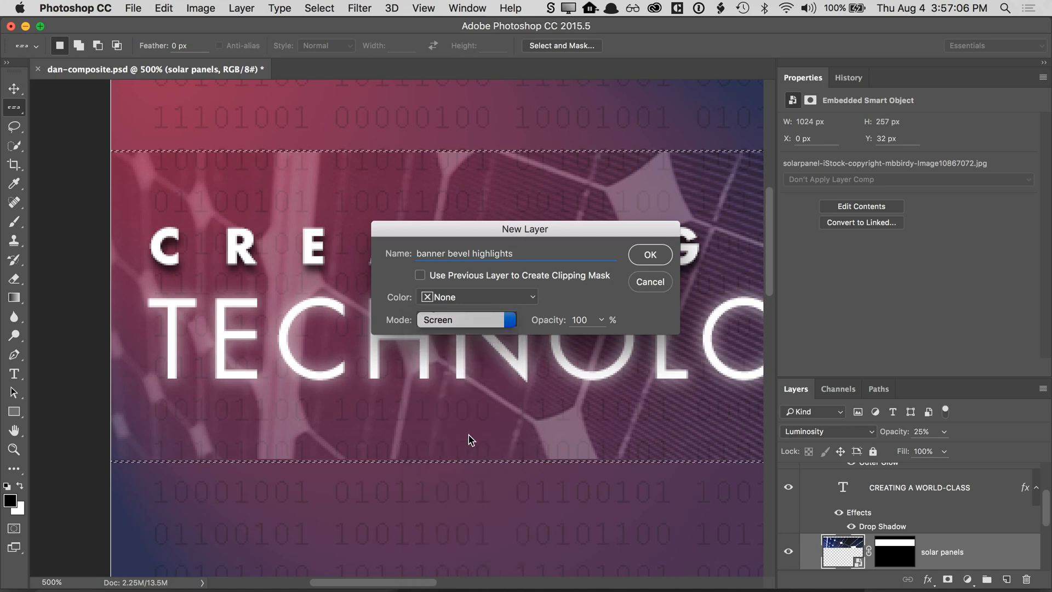
{"action": "left_click", "coordinate": [651, 255]}
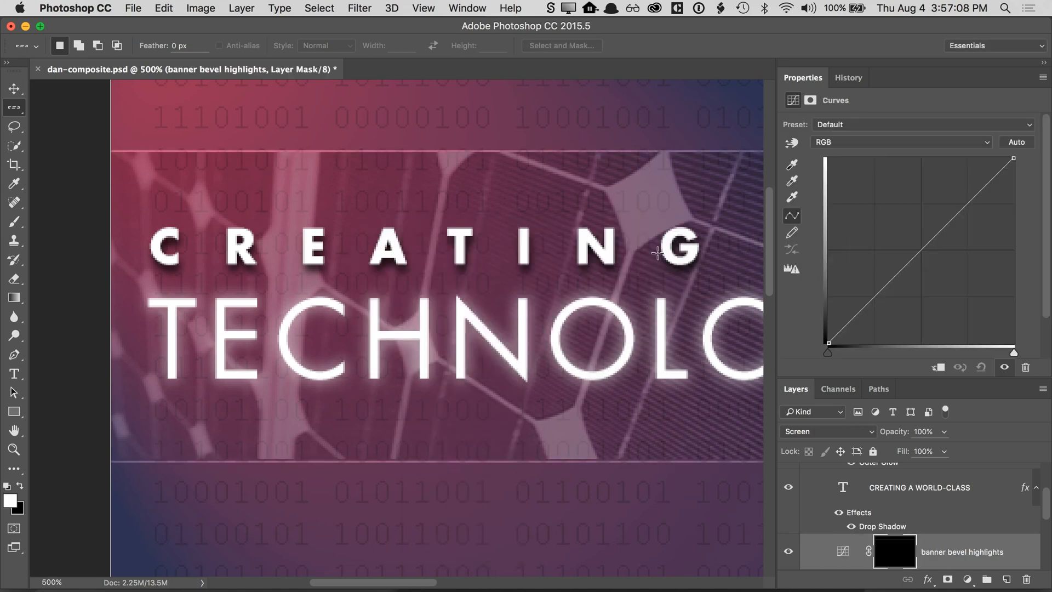
- Review the highlight lines along the band, and target the banner bevel highlights layer's adjustment instead of its mask
{"action": "left_click_drag", "start_coordinate": [833, 377], "coordinate": [834, 309]}
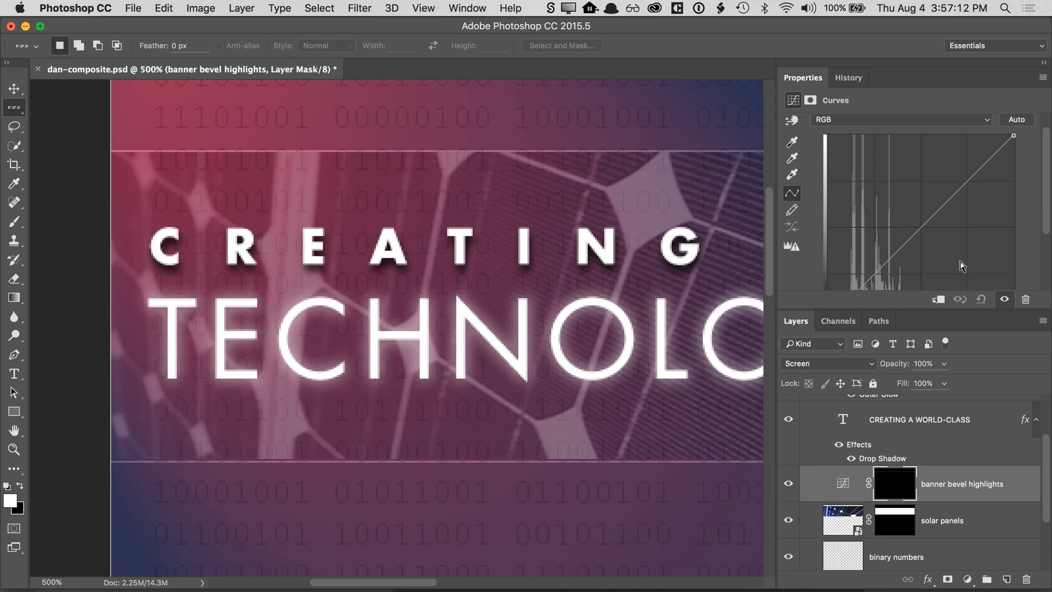
{"action": "scroll", "coordinate": [961, 267], "scroll_direction": "down", "scroll_amount": 3}
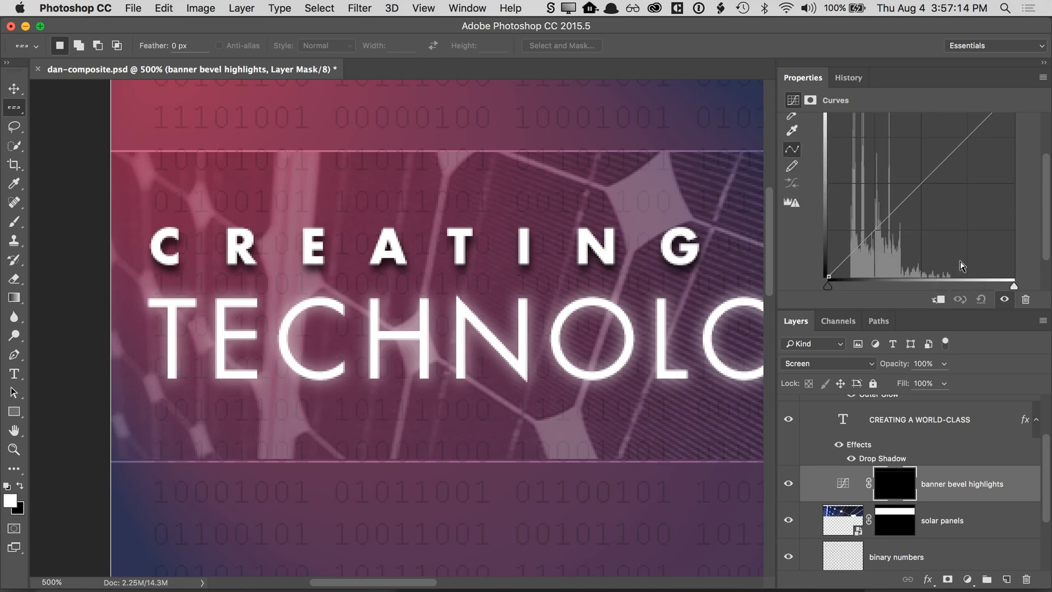
{"action": "key", "text": "super+minus"}
{"action": "key", "text": "super+minus"}
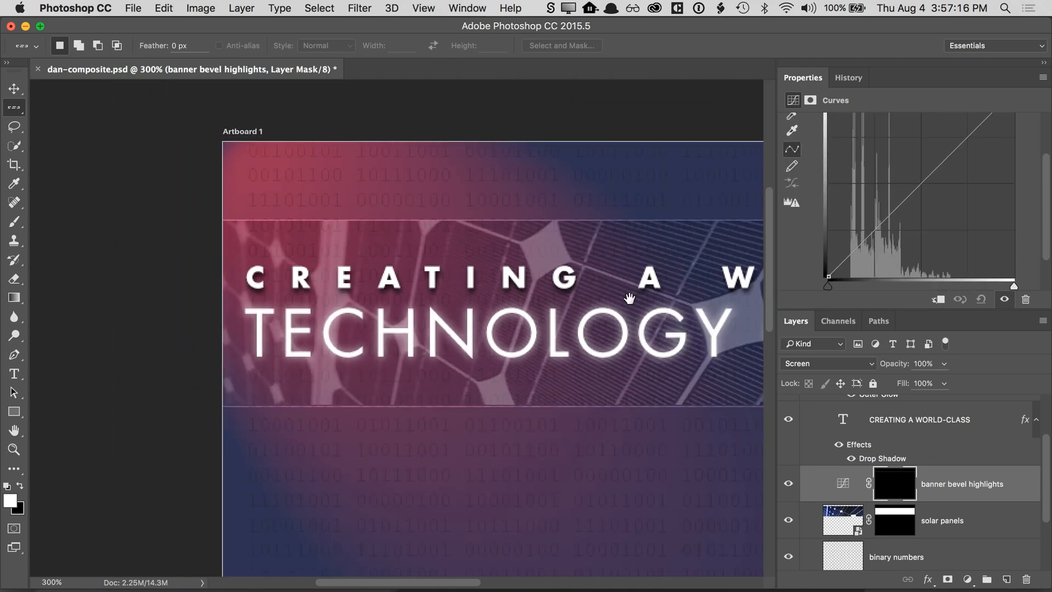
{"action": "left_click_drag", "start_coordinate": [629, 298], "coordinate": [312, 300]}
{"action": "mouse_move", "coordinate": [550, 355]}
{"action": "left_mouse_down"}
{"action": "mouse_move", "coordinate": [409, 356]}
{"action": "mouse_move", "coordinate": [427, 346]}
{"action": "mouse_move", "coordinate": [699, 328]}
{"action": "left_mouse_up"}
{"action": "left_click_drag", "start_coordinate": [478, 331], "coordinate": [550, 370]}
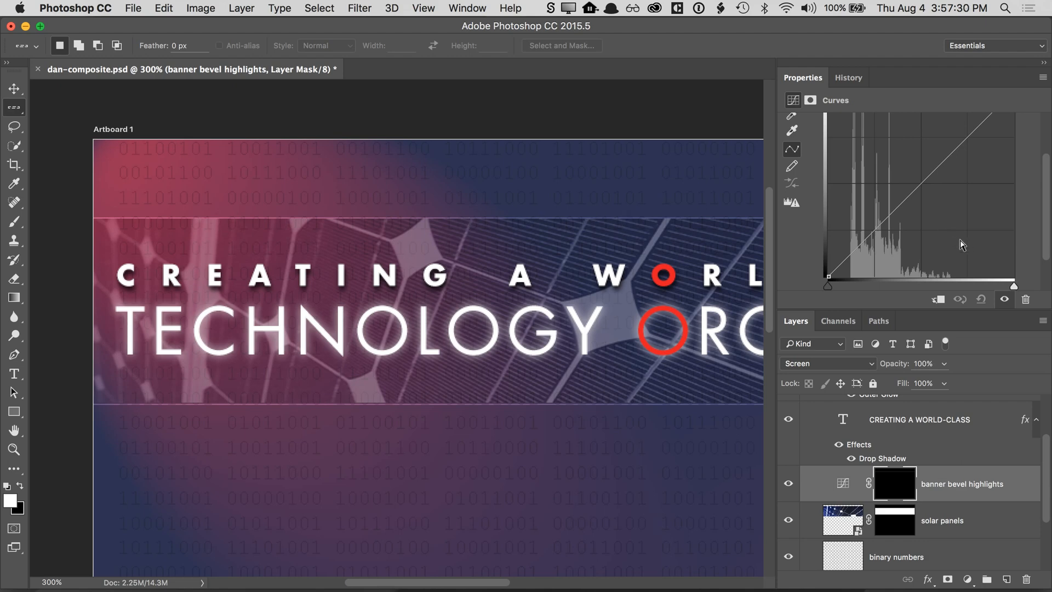
{"action": "mouse_move", "coordinate": [1012, 289]}
{"action": "left_mouse_down"}
{"action": "mouse_move", "coordinate": [888, 291]}
{"action": "mouse_move", "coordinate": [1013, 290]}
{"action": "left_mouse_up"}
{"action": "left_click", "coordinate": [832, 489]}
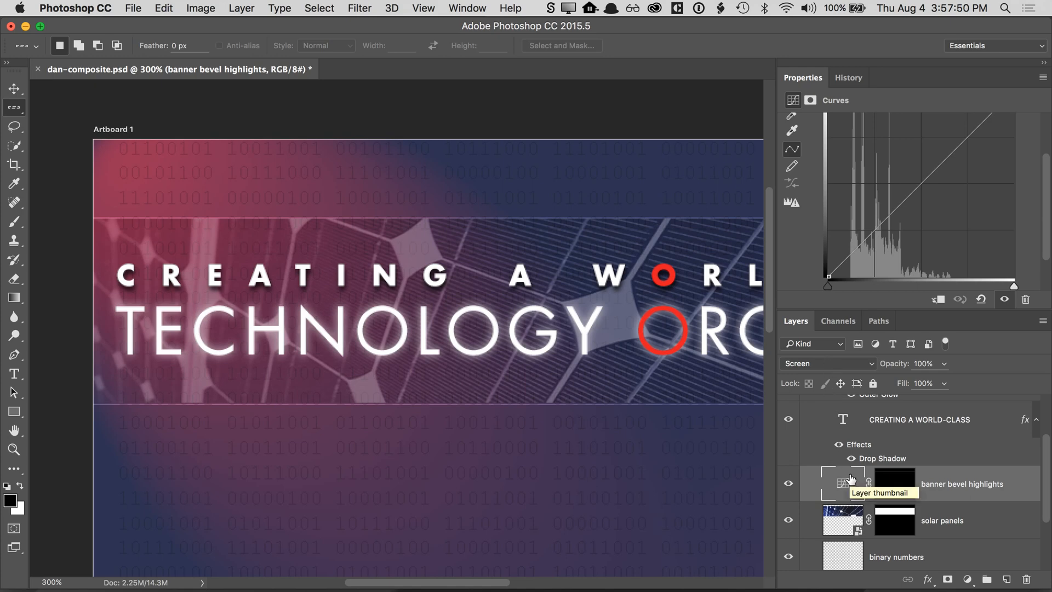
{"action": "left_click", "coordinate": [829, 366]}
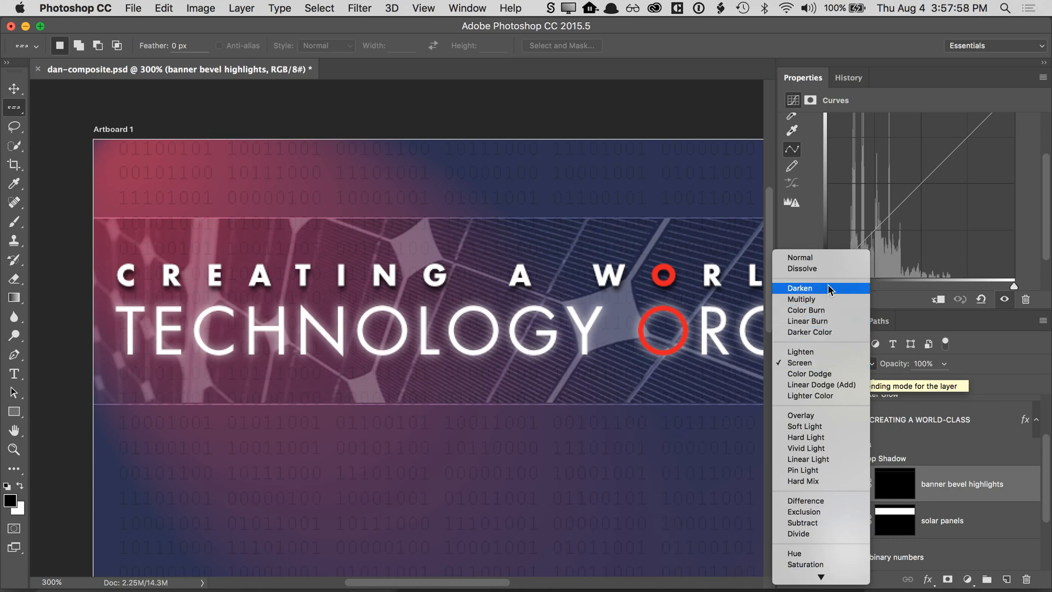
{"action": "left_click", "coordinate": [936, 325]}
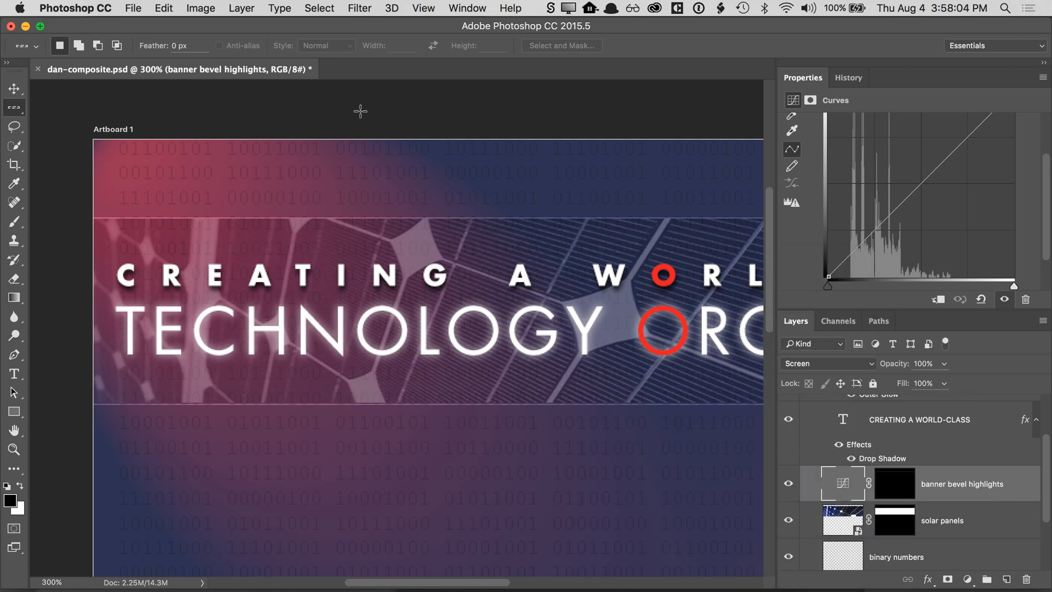
{"action": "left_click", "coordinate": [280, 8]}
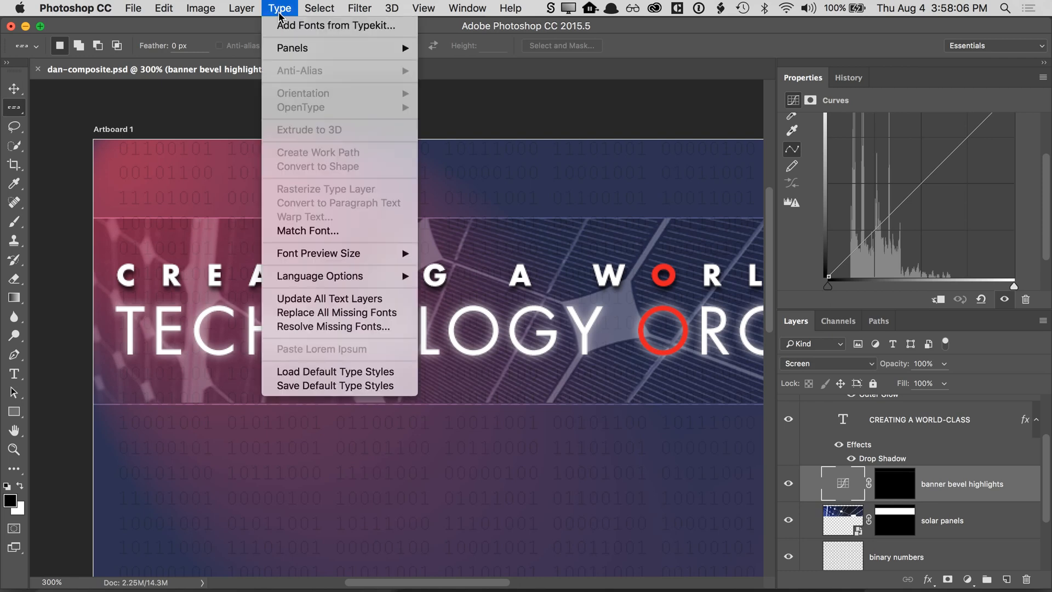
{"action": "mouse_move", "coordinate": [241, 7]}
{"action": "mouse_move", "coordinate": [249, 28]}
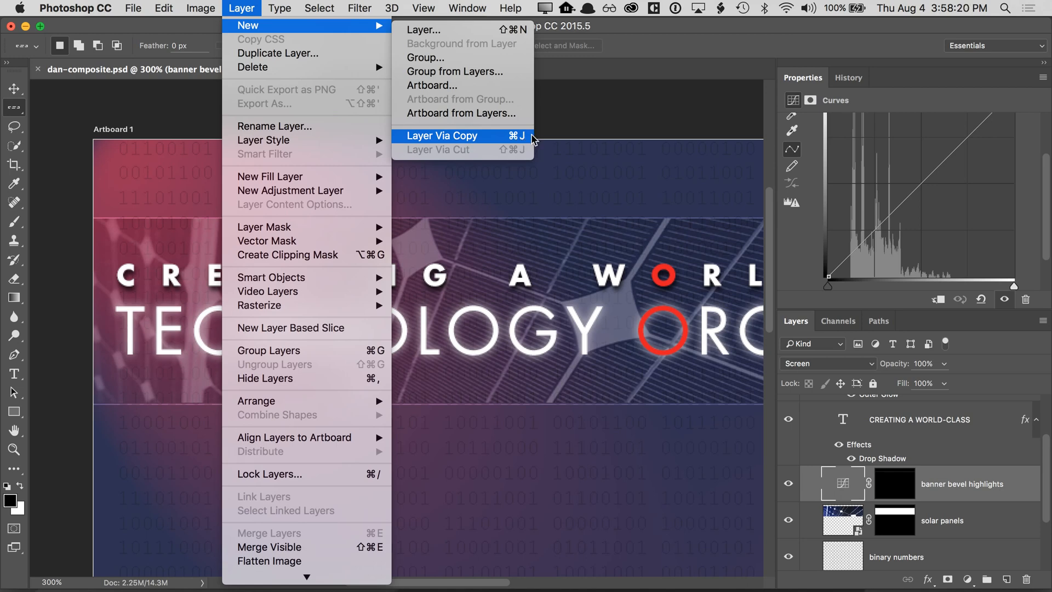
{"action": "left_click", "coordinate": [547, 124]}
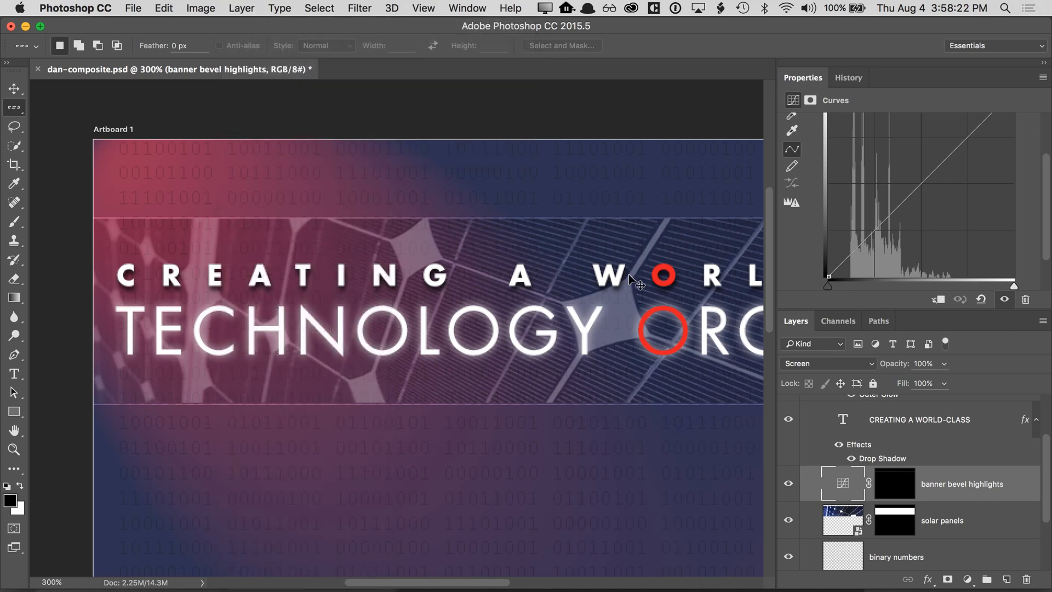
- Duplicate the banner bevel highlights layer and rename the copy as "banner bevel shadowns"
{"action": "key", "text": "super+j"}
{"action": "key", "text": "x"}
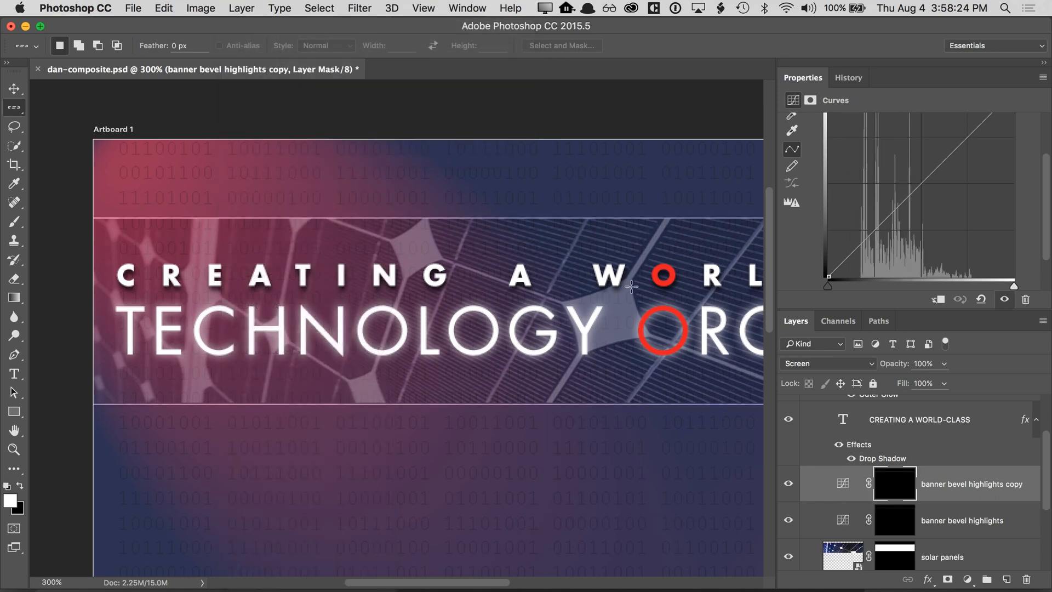
{"action": "double_click", "coordinate": [964, 484]}
{"action": "left_click_drag", "start_coordinate": [968, 484], "coordinate": [1027, 483]}
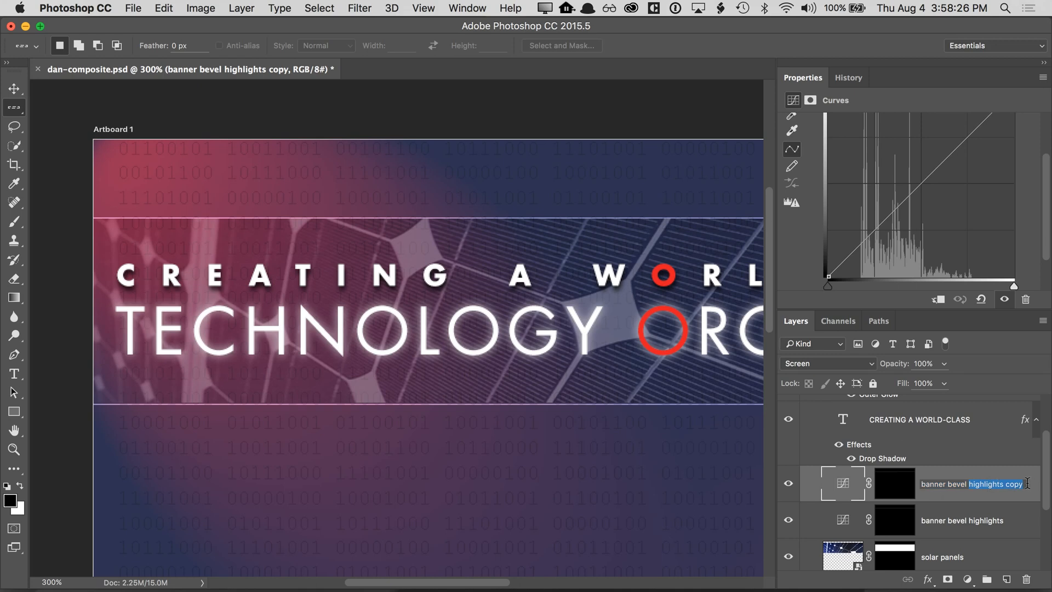
{"action": "type", "text": "shadowns"}
{"action": "key", "text": "Return"}
- Set the duplicated Curves layer's blending mode to Multiply and correct its name to "banner bevel shadows"
{"action": "left_click", "coordinate": [855, 366]}
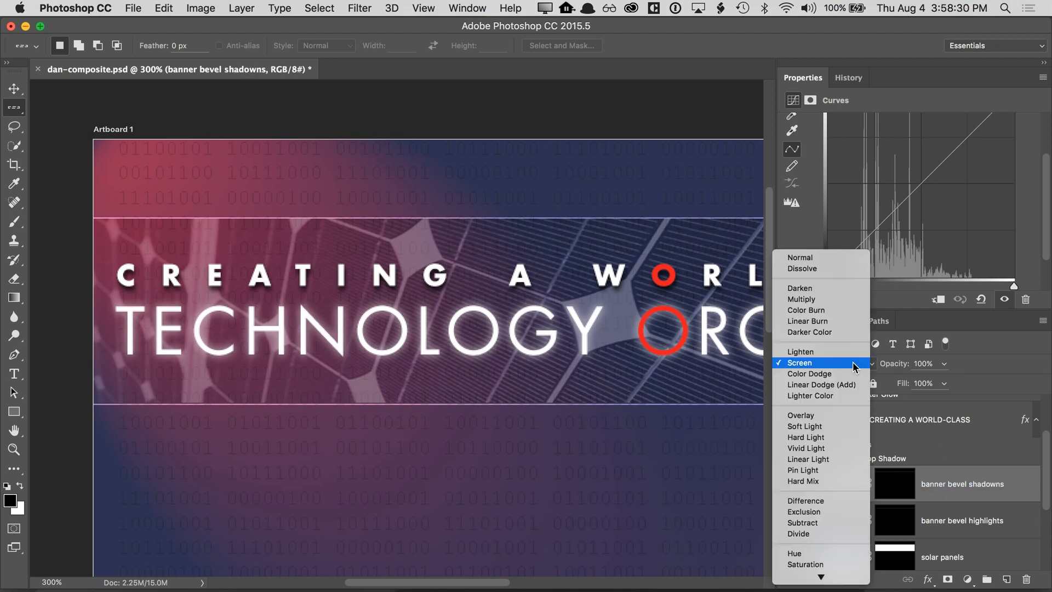
{"action": "left_click", "coordinate": [836, 300]}
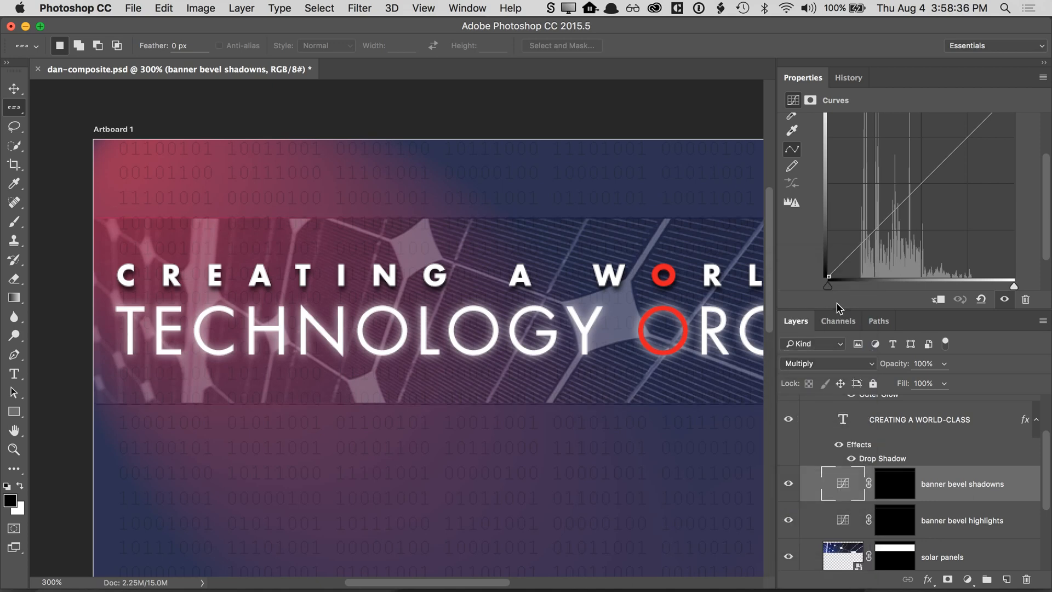
{"action": "left_click", "coordinate": [958, 527]}
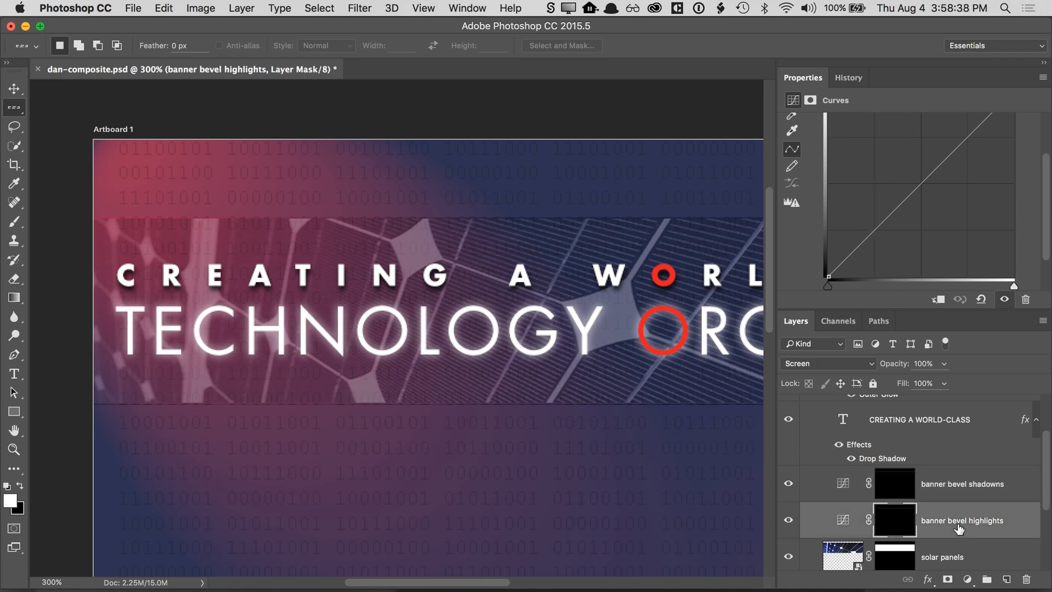
{"action": "left_click", "coordinate": [951, 495]}
{"action": "double_click", "coordinate": [964, 484]}
{"action": "key", "text": "Right"}
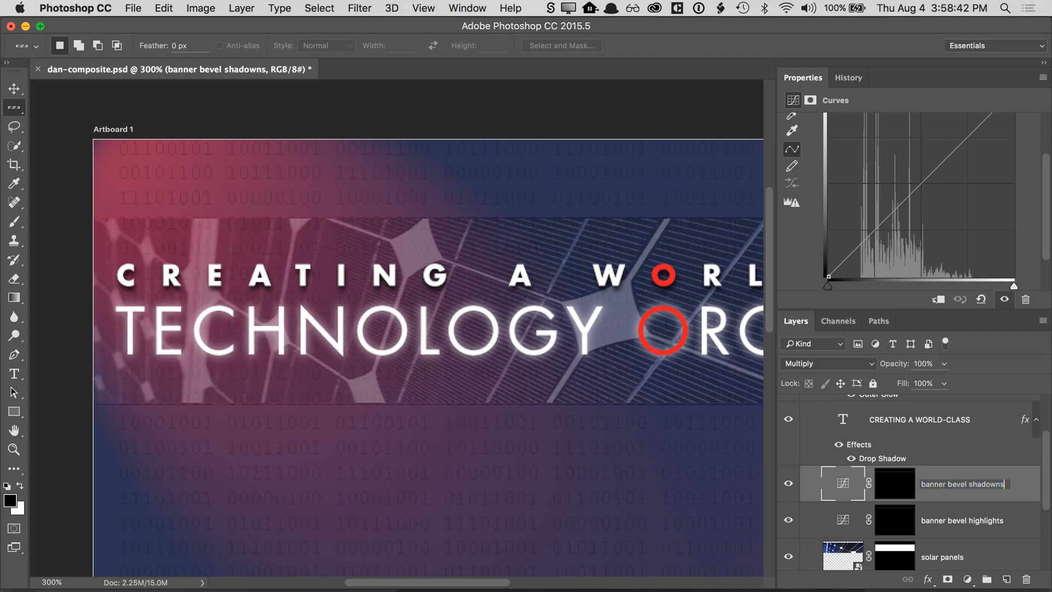
{"action": "key", "text": "Return"}
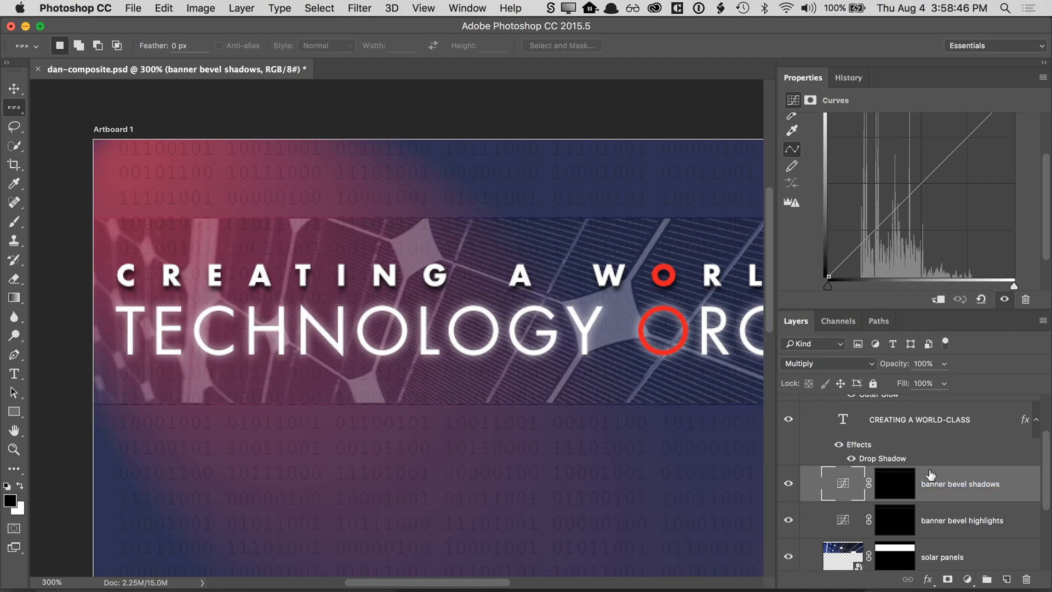
- Move the banner bevel shadows layer up one pixel and compare both bevel layers by toggling their visibility
{"action": "left_click", "coordinate": [12, 88]}
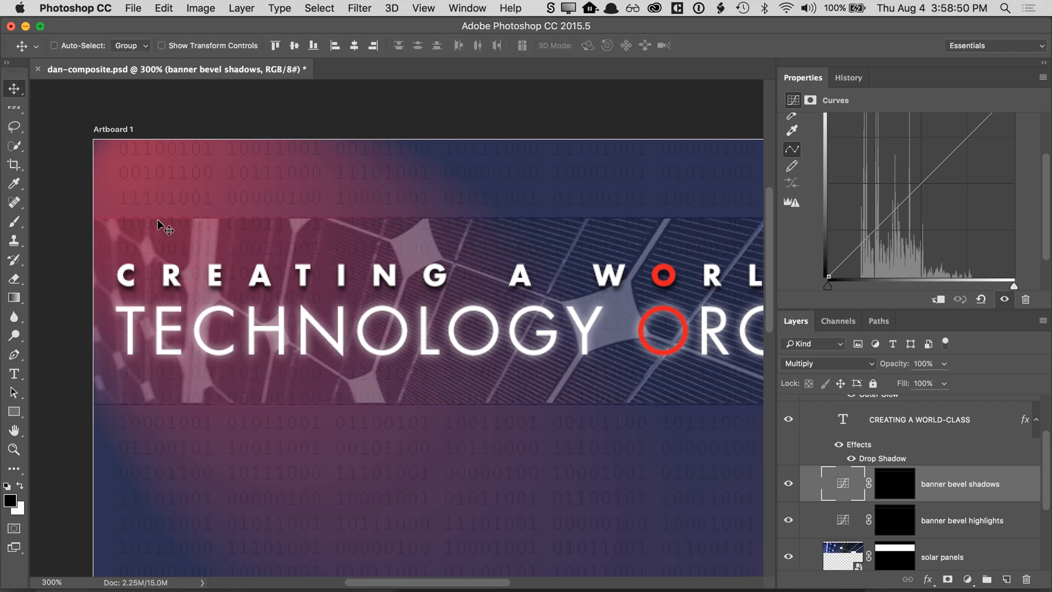
{"action": "scroll", "coordinate": [159, 227], "scroll_direction": "up", "scroll_amount": 5}
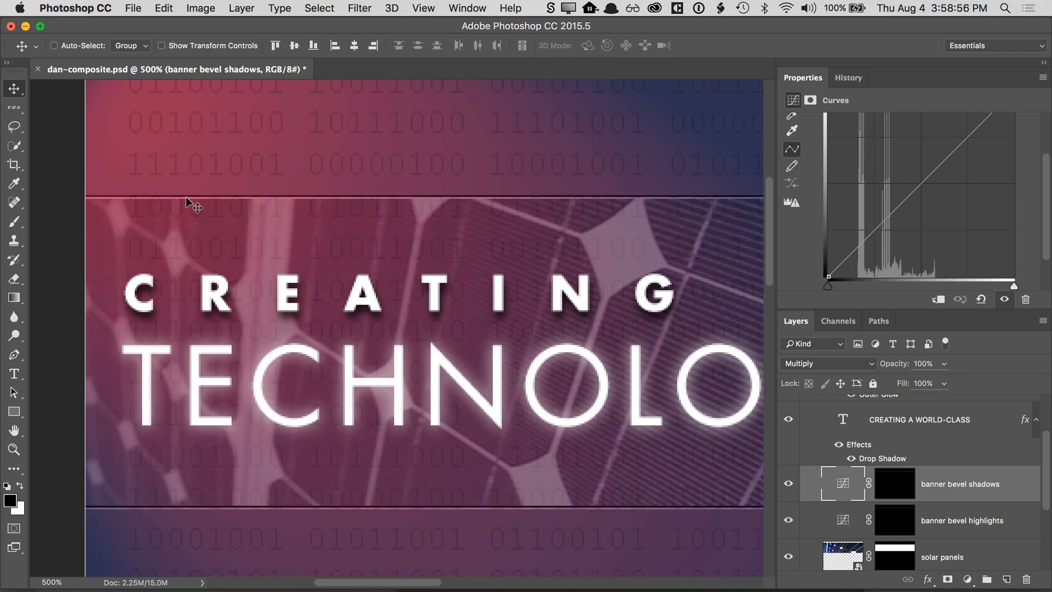
{"action": "left_click", "coordinate": [788, 484]}
{"action": "left_click", "coordinate": [788, 484]}
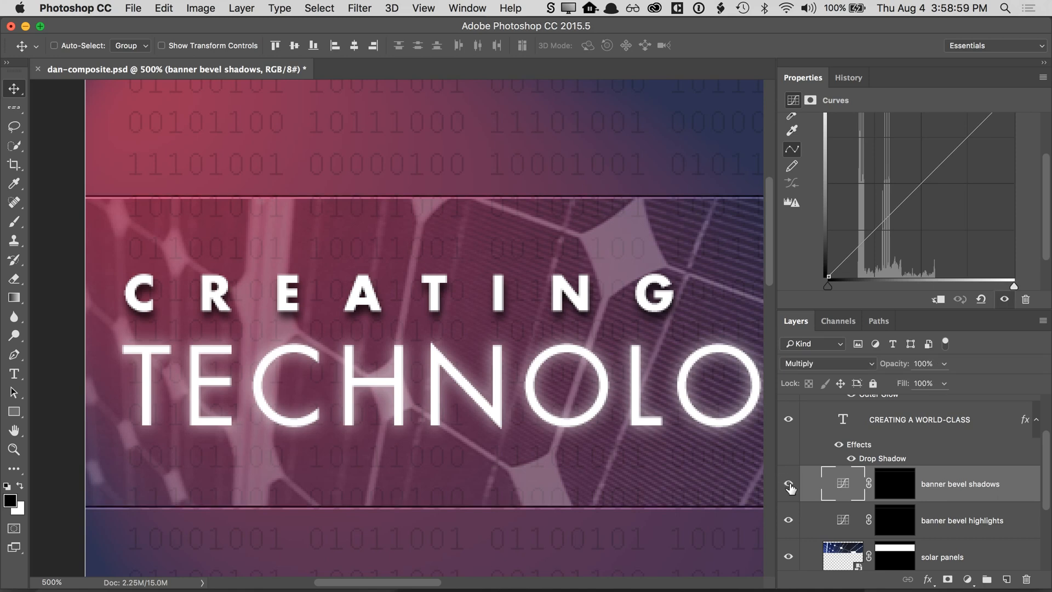
{"action": "left_click", "coordinate": [788, 520]}
{"action": "left_click", "coordinate": [789, 520]}
- Examine the shadow and highlight lines at pixel level on the band's upper and lower edges, toggling each bevel layer's visibility
{"action": "left_click_drag", "start_coordinate": [191, 265], "coordinate": [400, 244]}
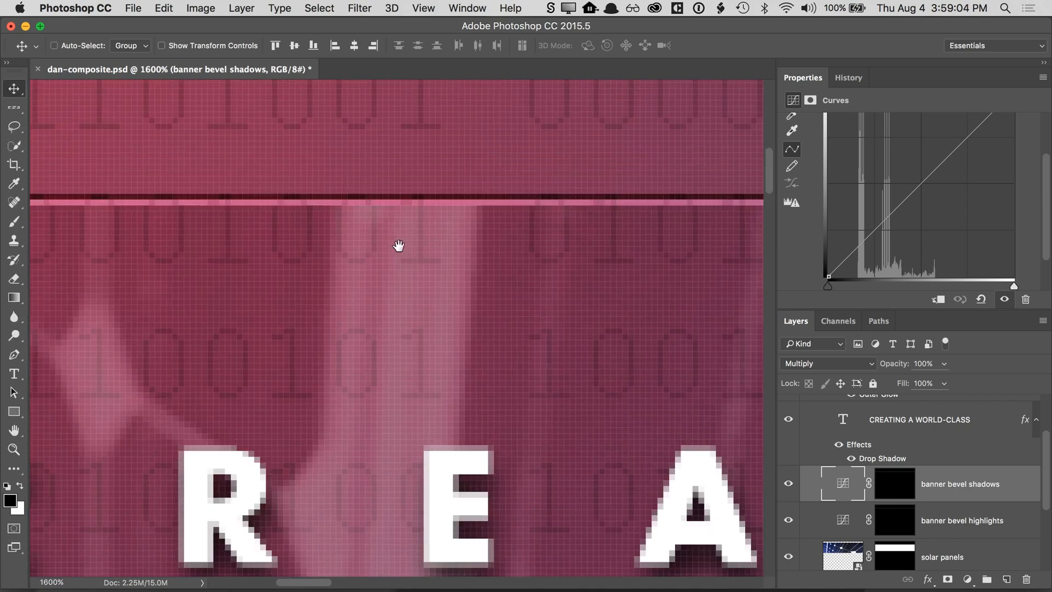
{"action": "left_click", "coordinate": [787, 485]}
{"action": "left_click", "coordinate": [787, 485]}
{"action": "left_click", "coordinate": [787, 485]}
{"action": "left_click", "coordinate": [787, 485]}
{"action": "left_click", "coordinate": [787, 519]}
{"action": "left_click", "coordinate": [787, 519]}
{"action": "left_click_drag", "start_coordinate": [583, 495], "coordinate": [595, 198]}
{"action": "left_click_drag", "start_coordinate": [566, 448], "coordinate": [577, 236]}
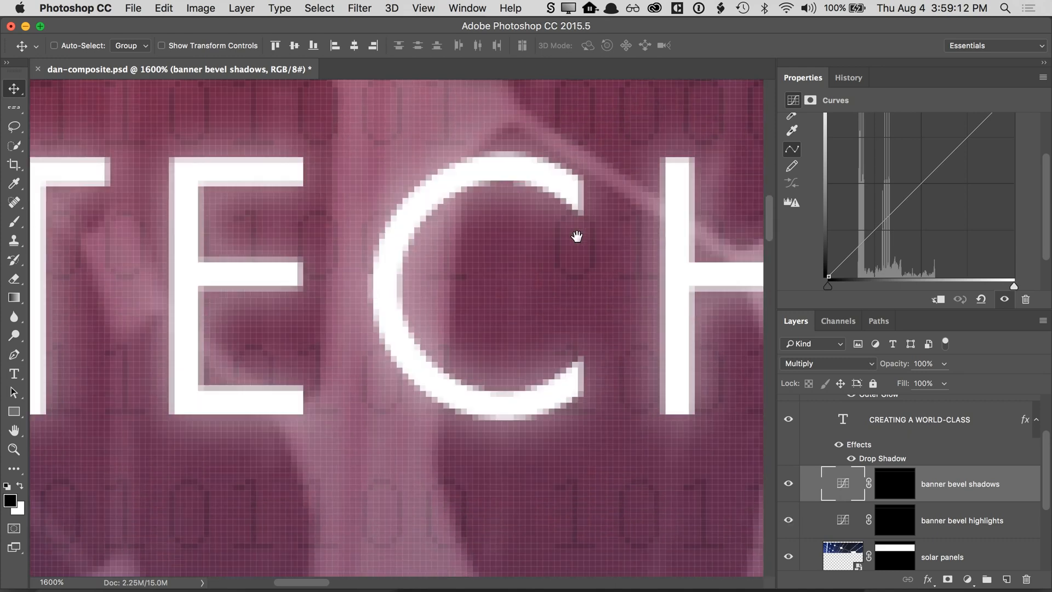
{"action": "left_click_drag", "start_coordinate": [540, 483], "coordinate": [568, 238]}
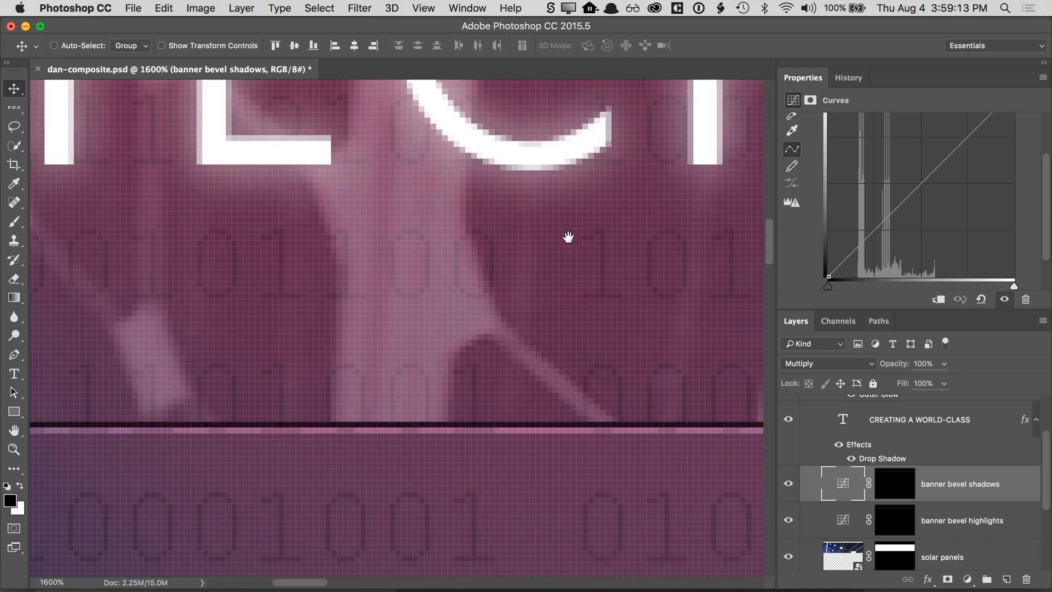
{"action": "left_click", "coordinate": [787, 483]}
{"action": "left_click", "coordinate": [787, 483]}
{"action": "left_click", "coordinate": [788, 520]}
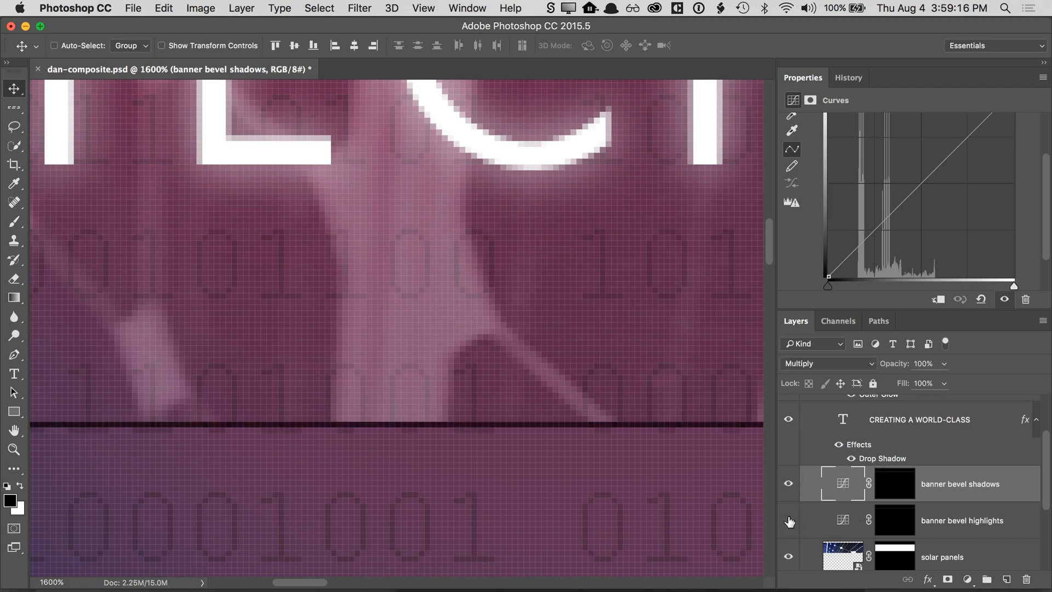
{"action": "left_click", "coordinate": [788, 520]}
- Inspect the bevel lines along the whole banner from one end to the other and measure their distances
{"action": "key", "text": "super+0"}
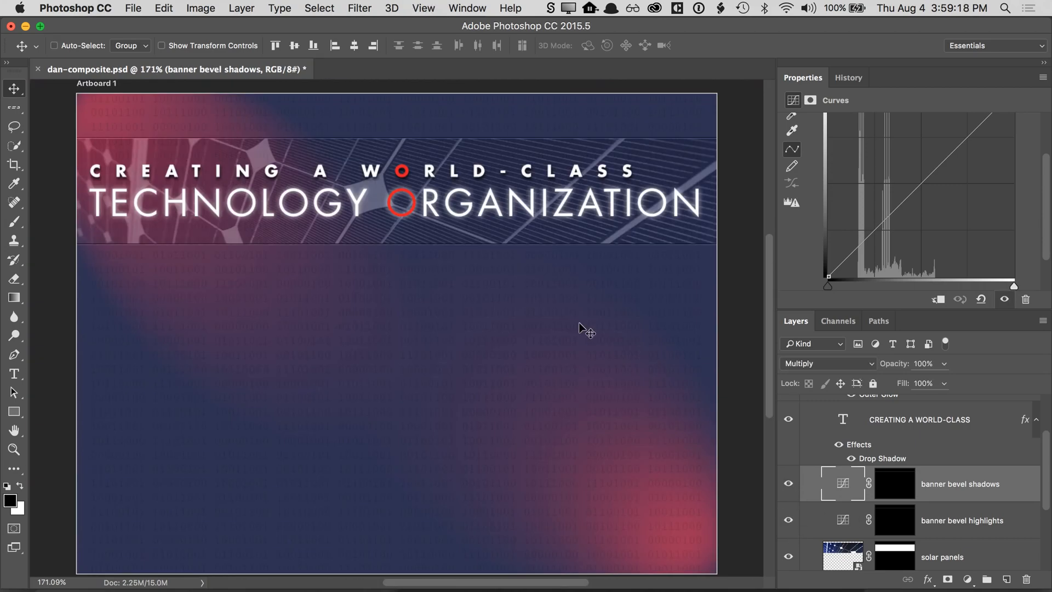
{"action": "key", "text": "super+plus"}
{"action": "key", "text": "super+plus"}
{"action": "left_click_drag", "start_coordinate": [734, 207], "coordinate": [700, 213]}
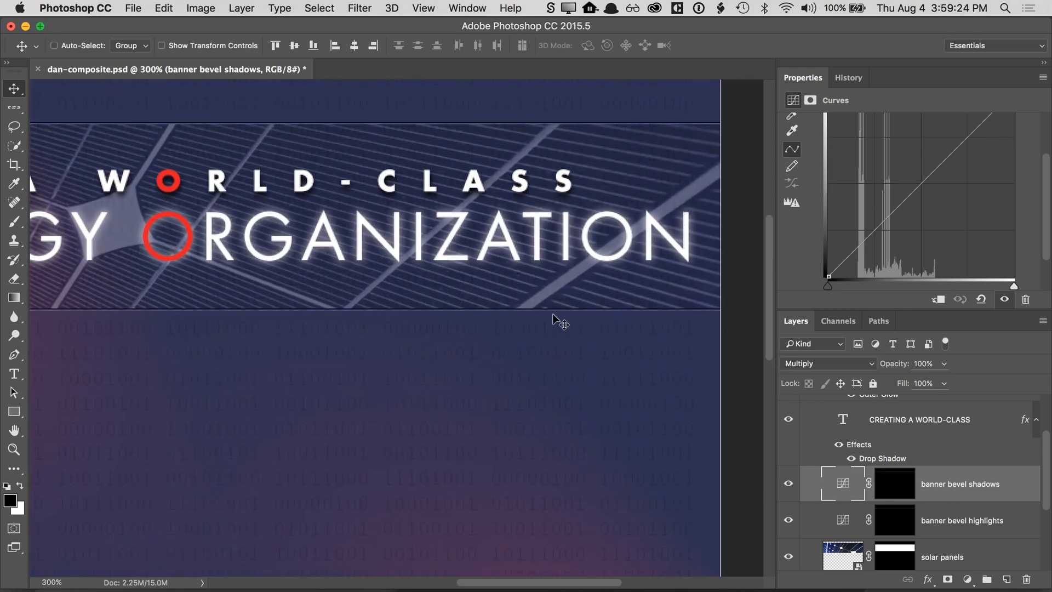
{"action": "left_click_drag", "start_coordinate": [192, 268], "coordinate": [513, 266]}
{"action": "left_click_drag", "start_coordinate": [204, 290], "coordinate": [358, 306]}
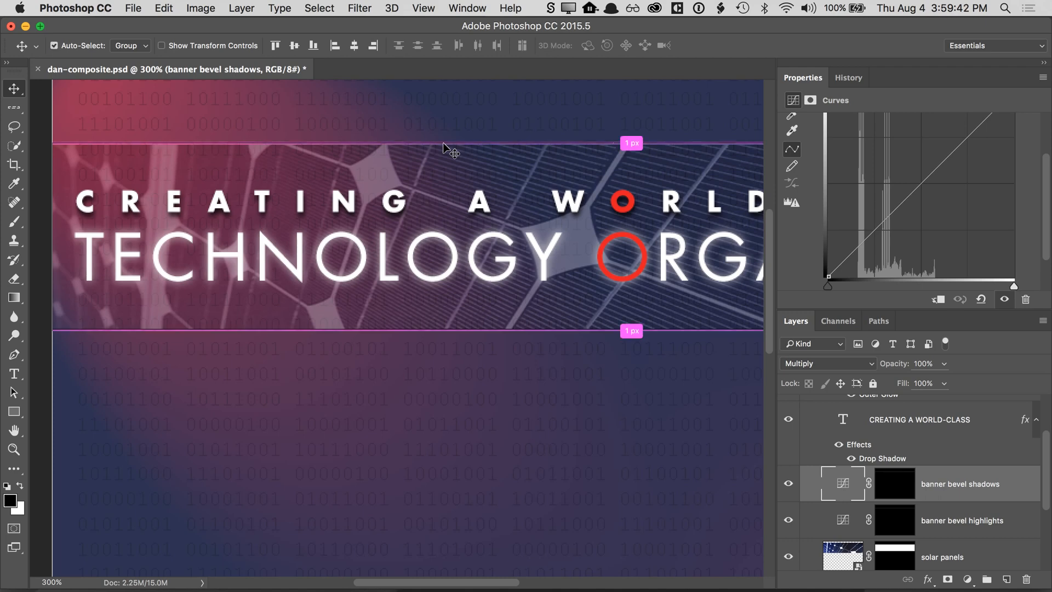
- Fit the whole artboard in view and save the composite document
{"action": "key", "text": "super+0"}
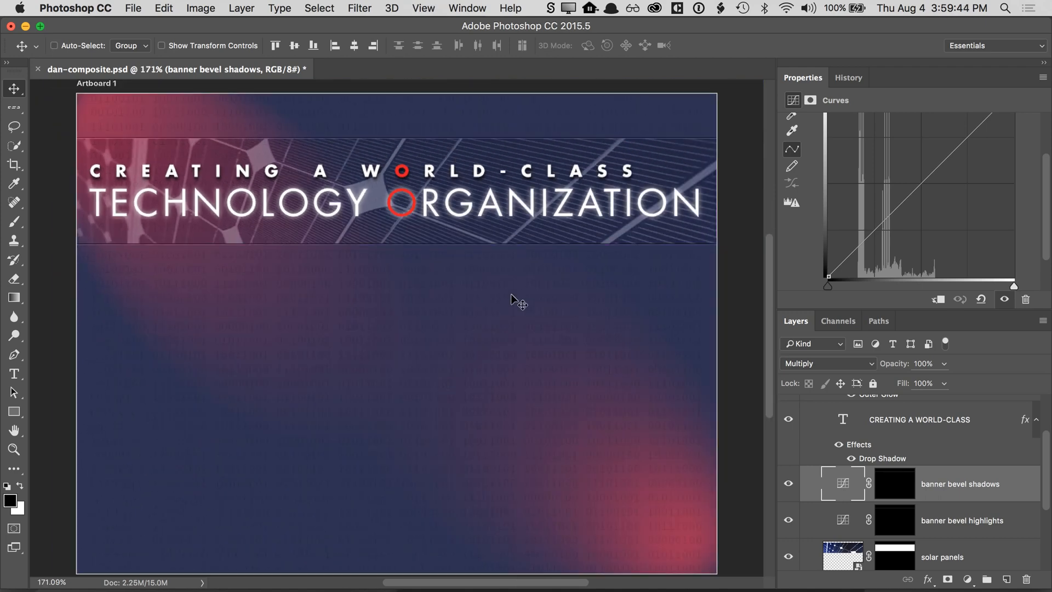
{"action": "left_click", "coordinate": [133, 8]}
{"action": "left_click", "coordinate": [152, 147]}
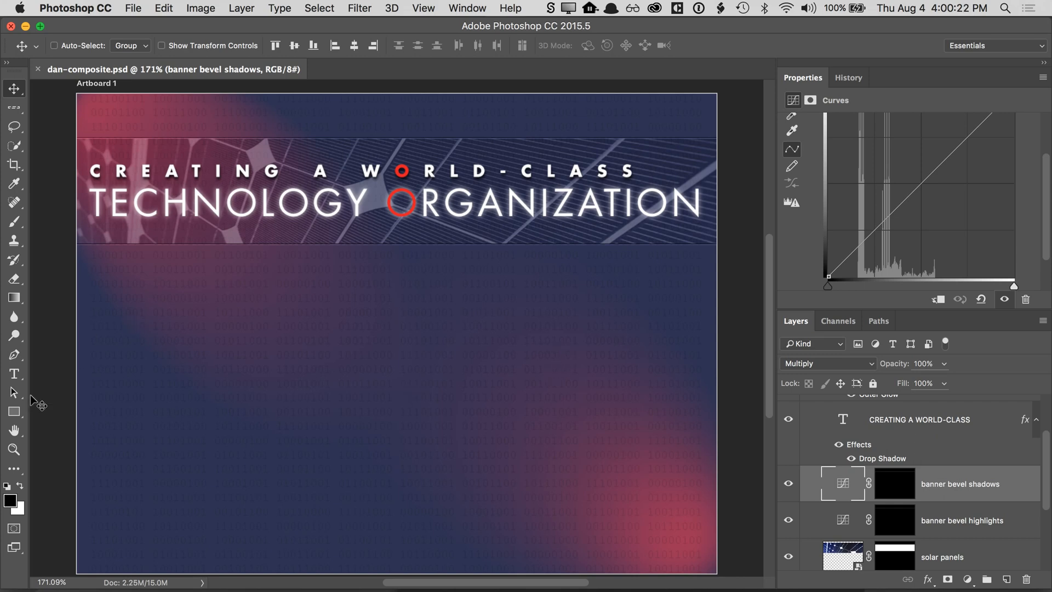
- Add a text layer in Futura Book at 58 px in the empty area below the banner, containing a lowercase "o"
{"action": "left_click", "coordinate": [14, 376]}
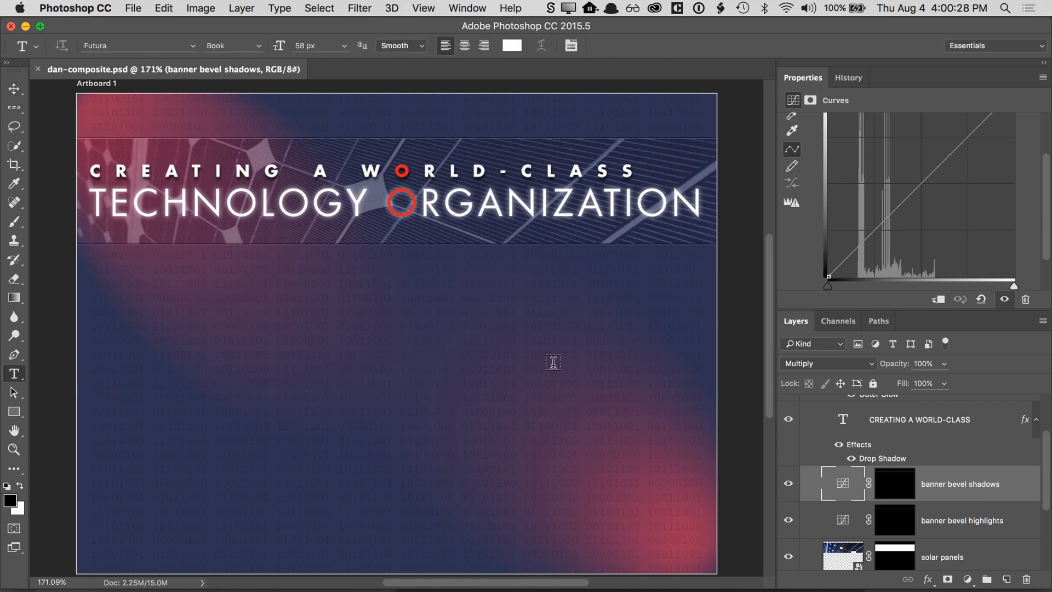
{"action": "left_click", "coordinate": [497, 400]}
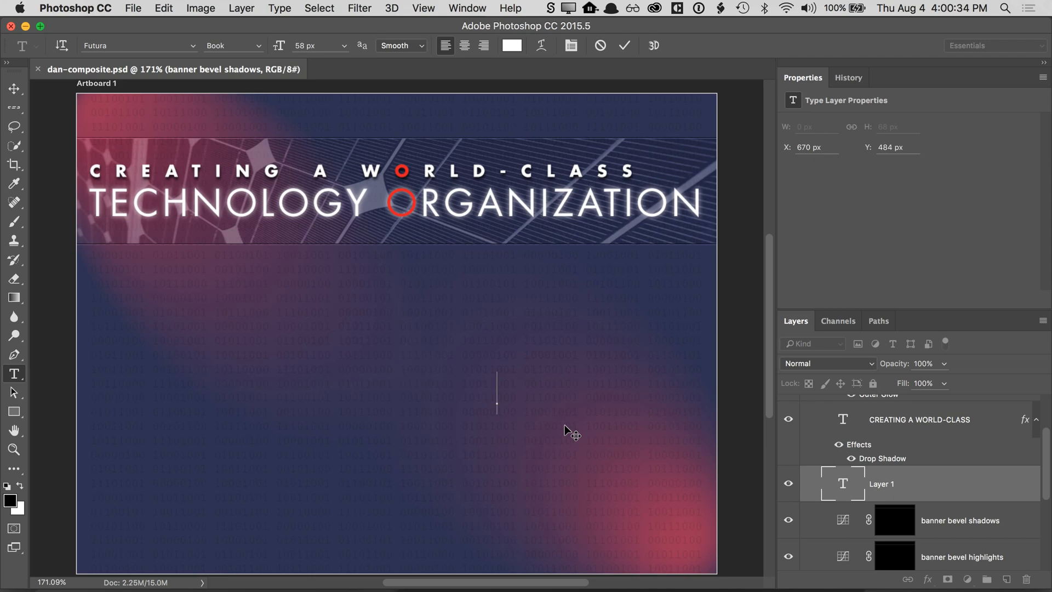
{"action": "type", "text": "OO"}
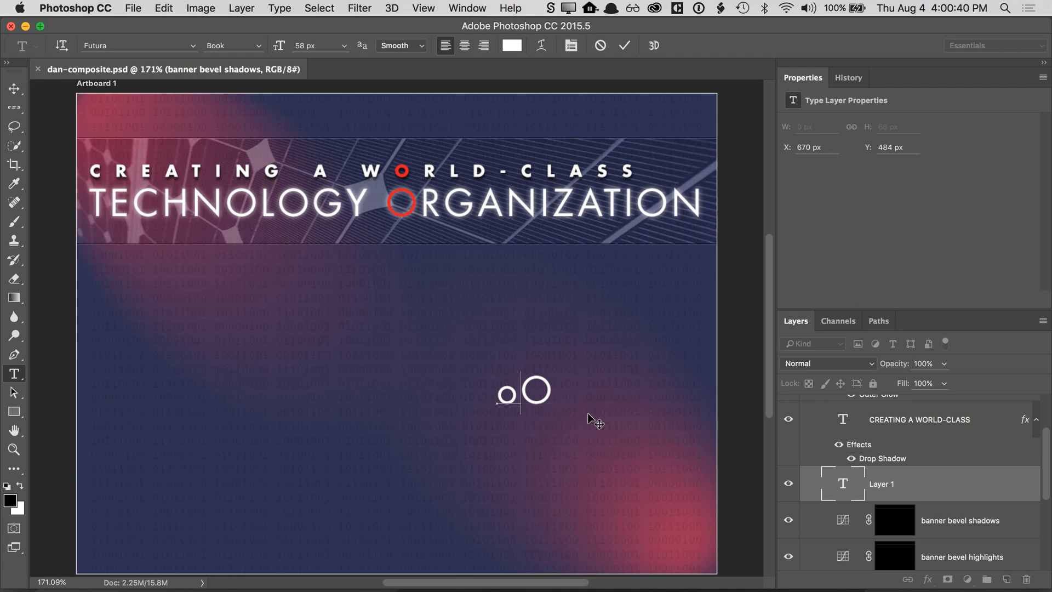
{"action": "key", "text": "BackSpace"}
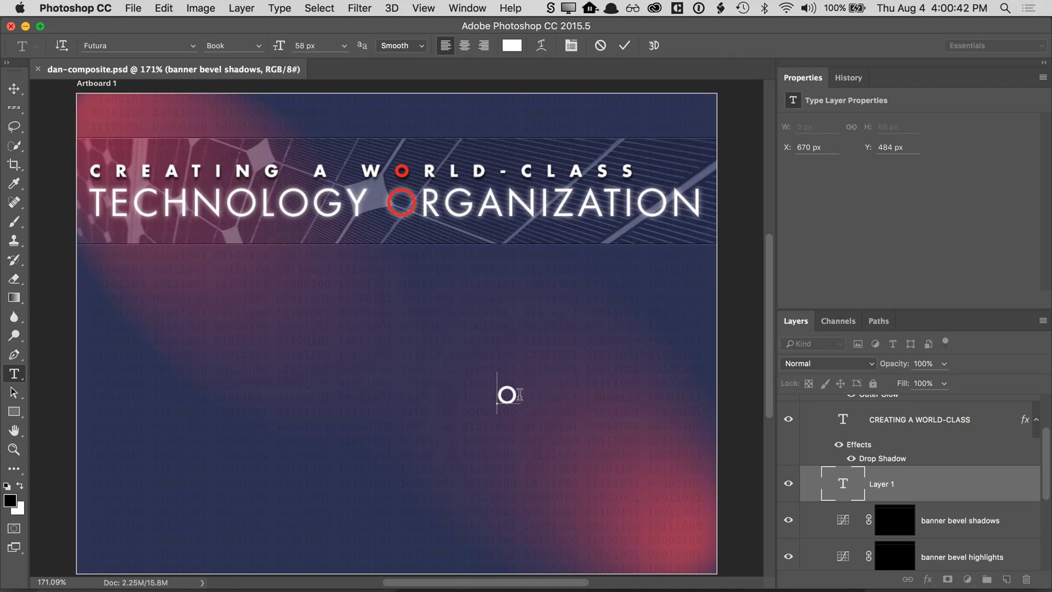
- Try a zero and a capital "O" in place of the letter, and return to the lowercase "o"
{"action": "double_click", "coordinate": [497, 394]}
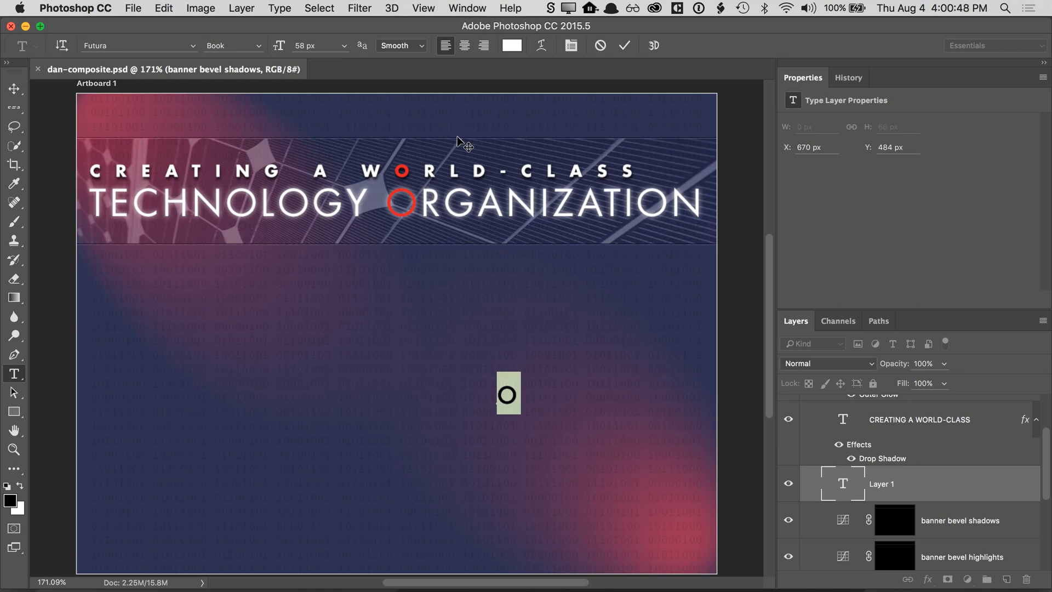
{"action": "type", "text": "0"}
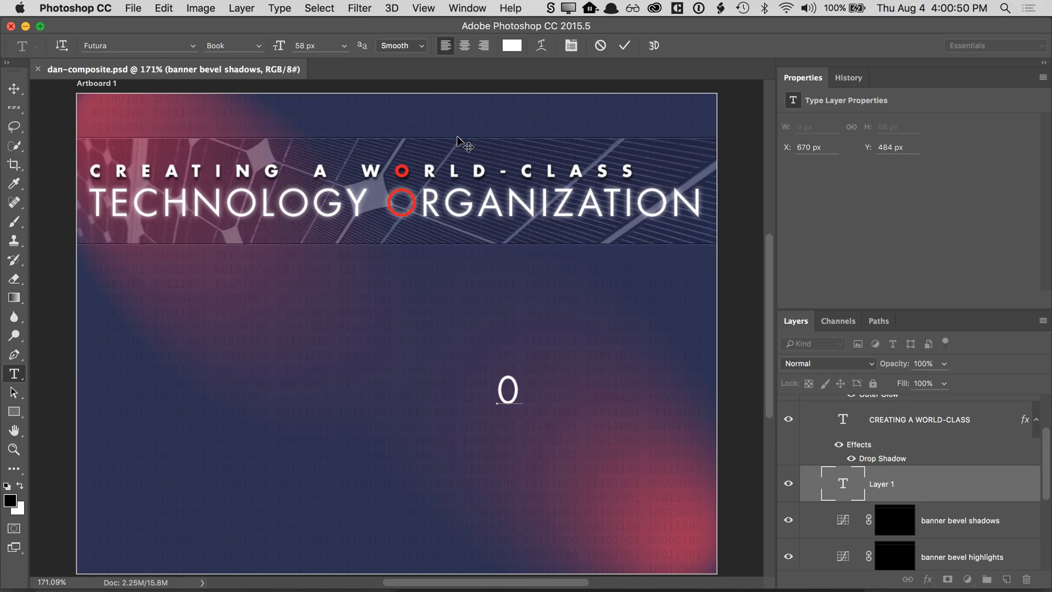
{"action": "key", "text": "BackSpace"}
{"action": "type", "text": "O"}
{"action": "key", "text": "BackSpace"}
{"action": "type", "text": "o"}
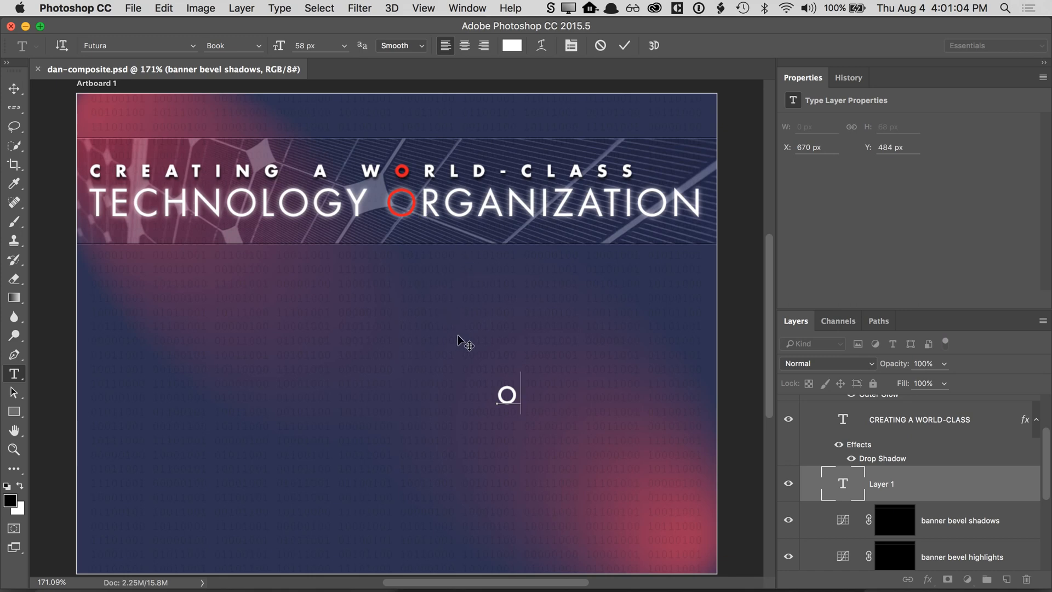
- Select the lowercase "o" and set its font style to Futura Bold in the character settings
{"action": "double_click", "coordinate": [520, 394]}
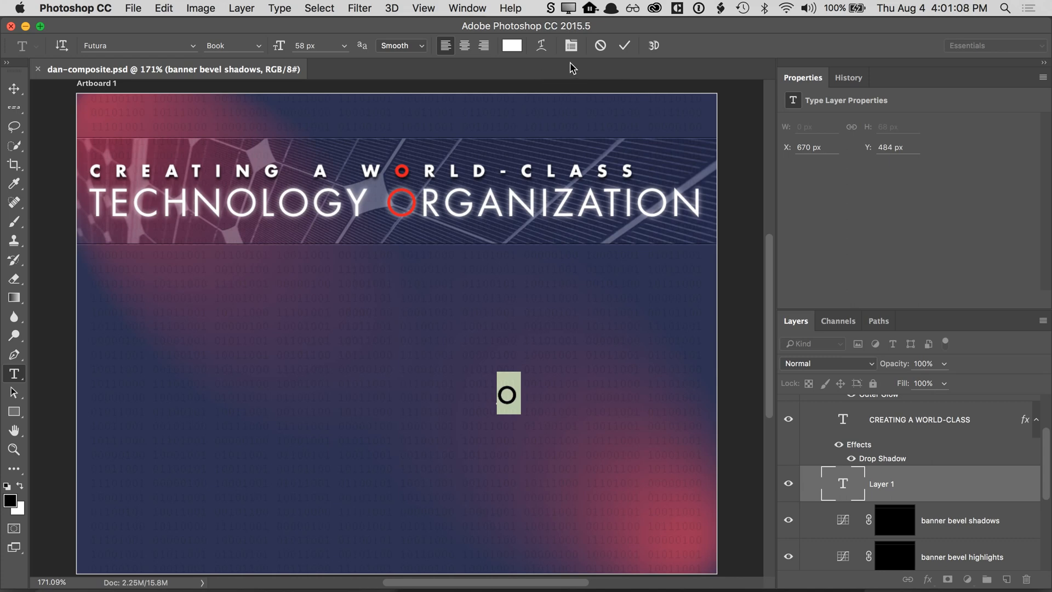
{"action": "left_click", "coordinate": [468, 9]}
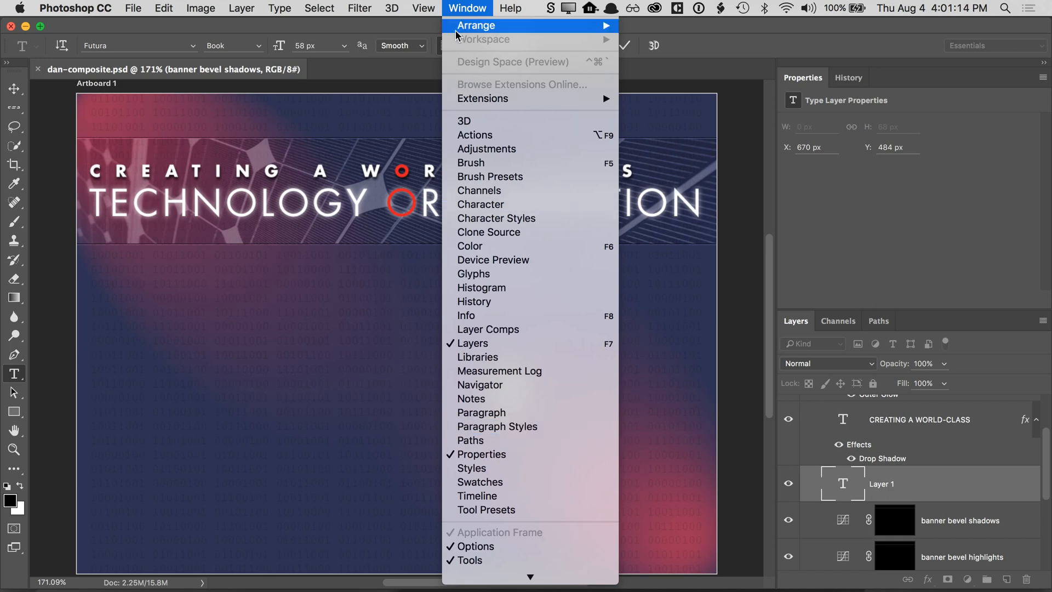
{"action": "left_click", "coordinate": [462, 12]}
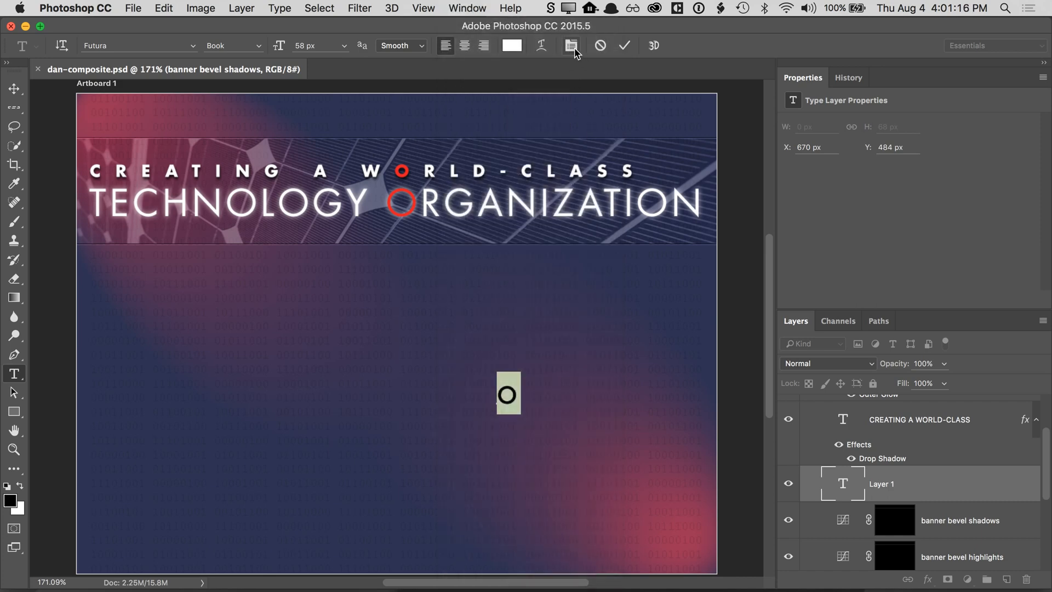
{"action": "left_click", "coordinate": [571, 46]}
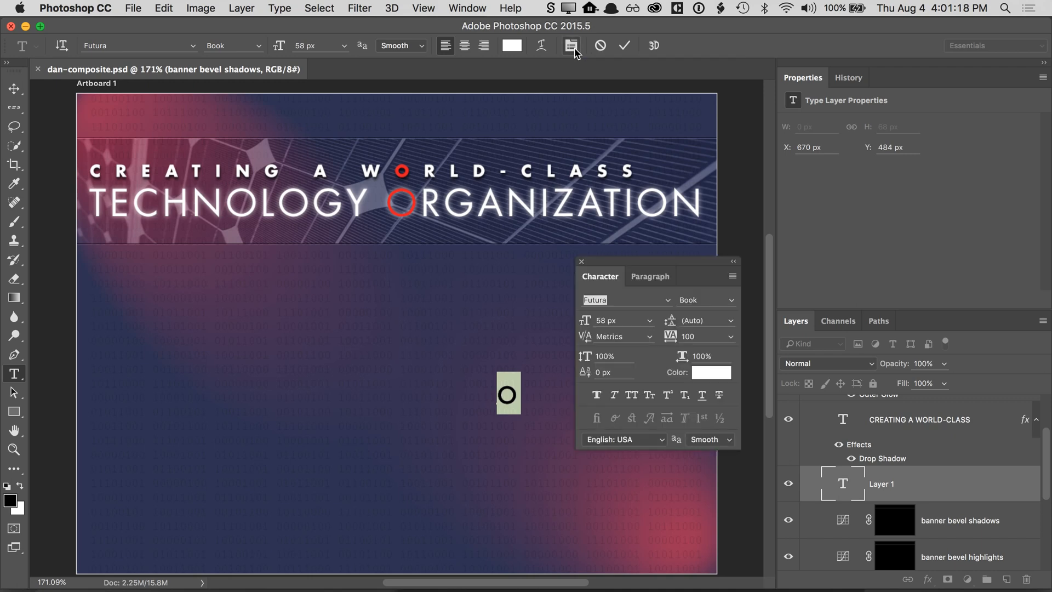
{"action": "left_click", "coordinate": [572, 48]}
{"action": "left_click", "coordinate": [573, 47]}
{"action": "left_click", "coordinate": [572, 48]}
{"action": "left_click", "coordinate": [572, 48]}
{"action": "left_click_drag", "start_coordinate": [683, 267], "coordinate": [691, 265]}
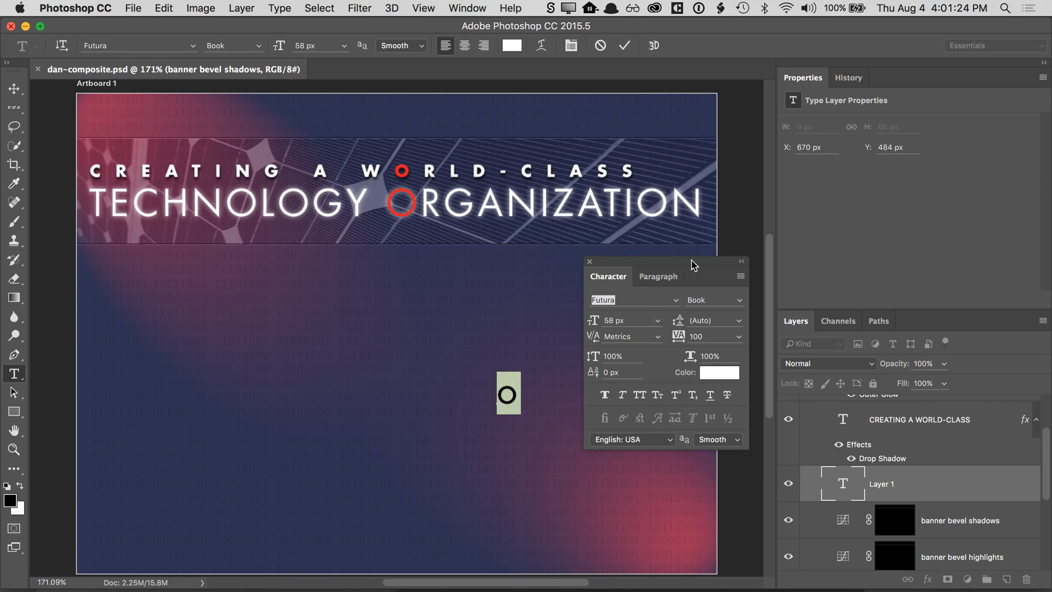
{"action": "left_click", "coordinate": [739, 301]}
{"action": "left_click", "coordinate": [734, 459]}
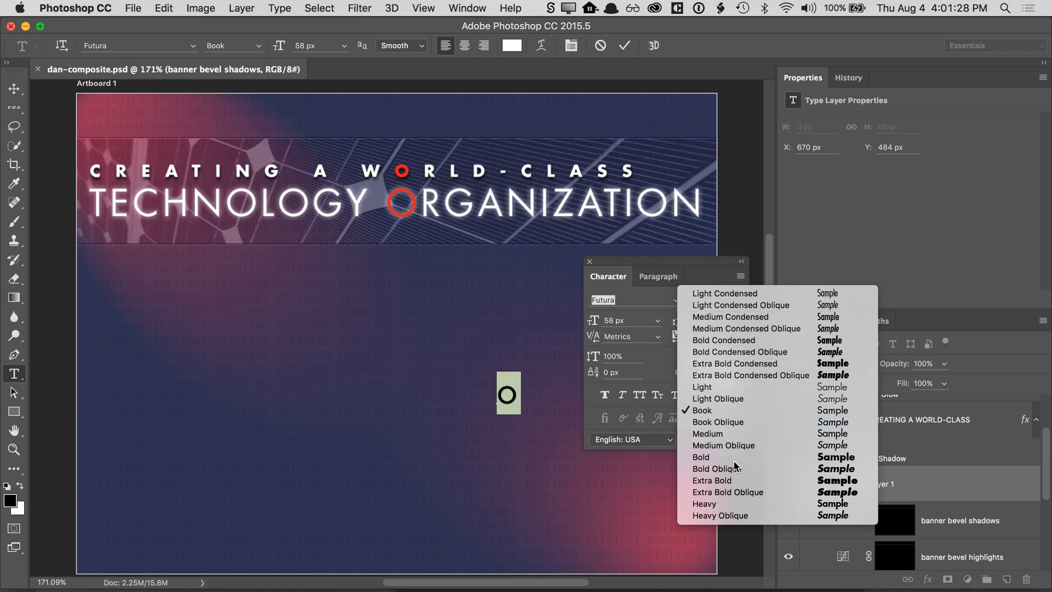
- Set the letter's size to 250 px and its tracking to 0, and open its text color for editing
{"action": "left_click_drag", "start_coordinate": [696, 260], "coordinate": [349, 288]}
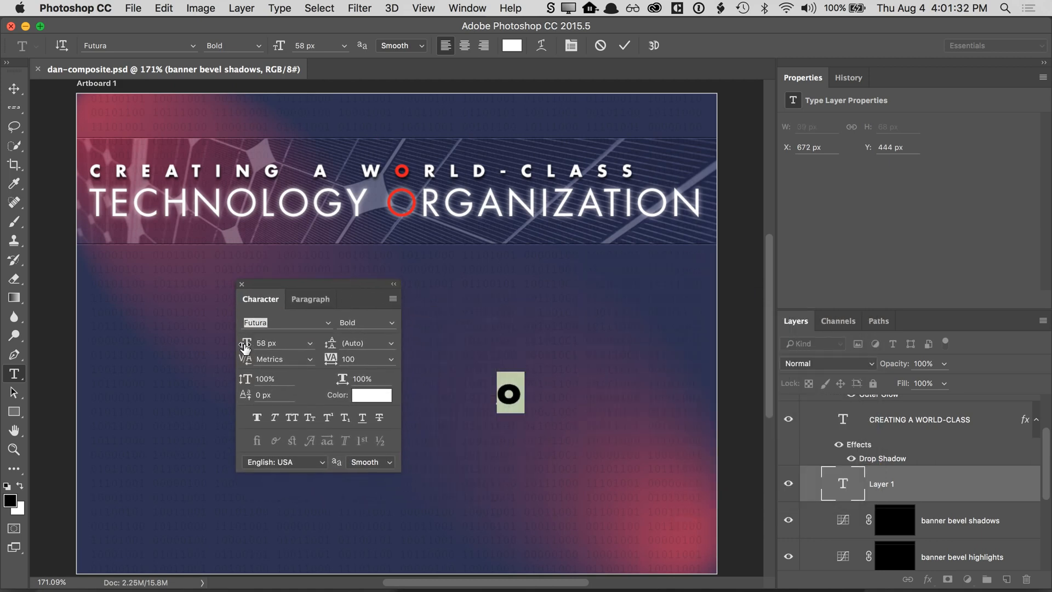
{"action": "left_click_drag", "start_coordinate": [246, 344], "coordinate": [291, 346]}
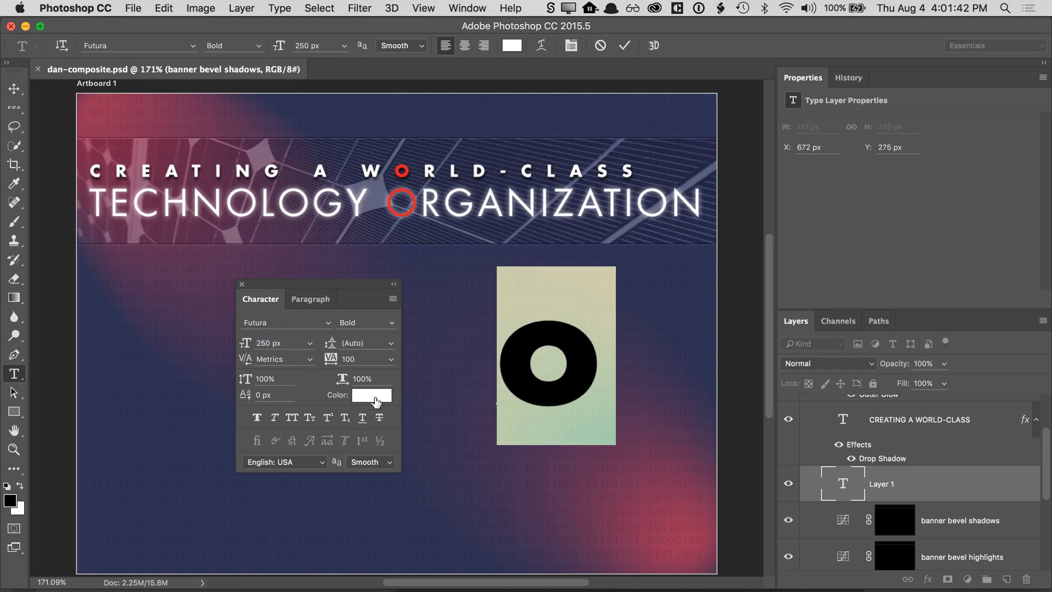
{"action": "left_click", "coordinate": [349, 358]}
{"action": "type", "text": "0"}
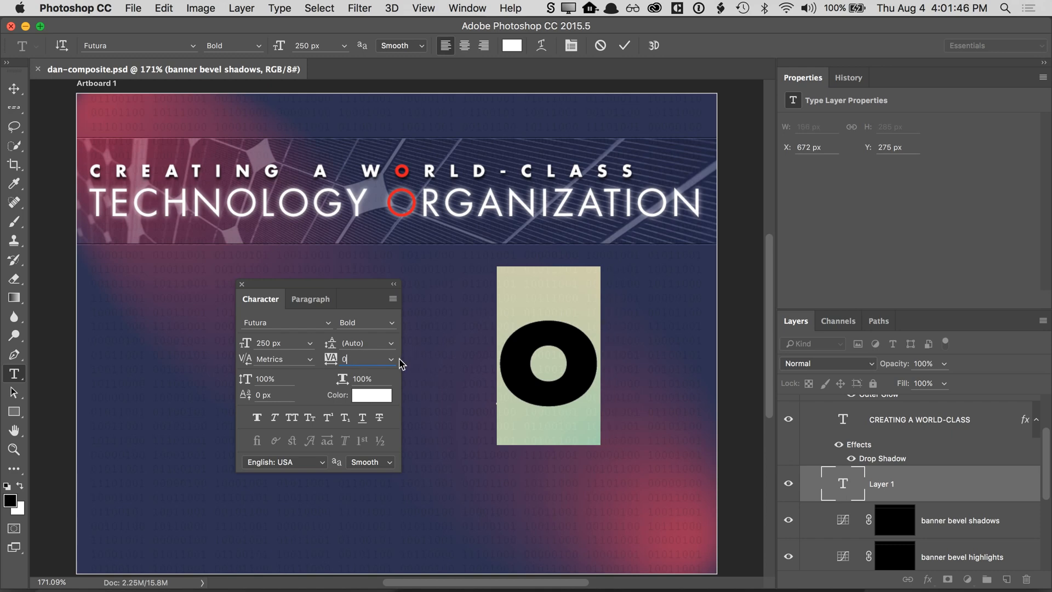
{"action": "left_click", "coordinate": [368, 400]}
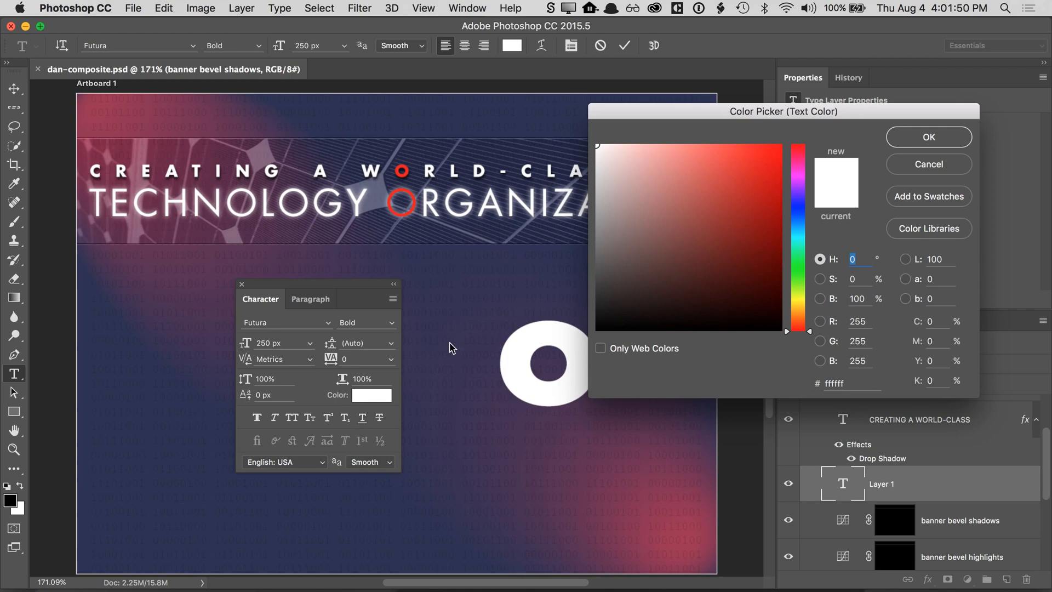
{"action": "left_click_drag", "start_coordinate": [786, 113], "coordinate": [811, 113]}
- Try a red component of 175 and of 165 for the letter's text color
{"action": "left_click", "coordinate": [890, 321]}
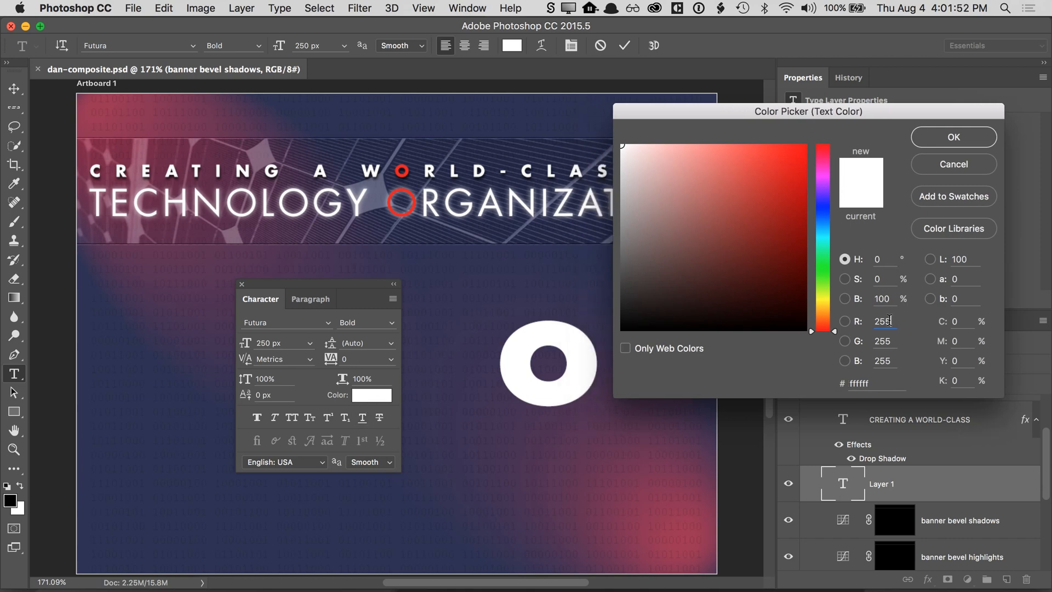
{"action": "left_click_drag", "start_coordinate": [890, 320], "coordinate": [842, 324]}
{"action": "type", "text": "175"}
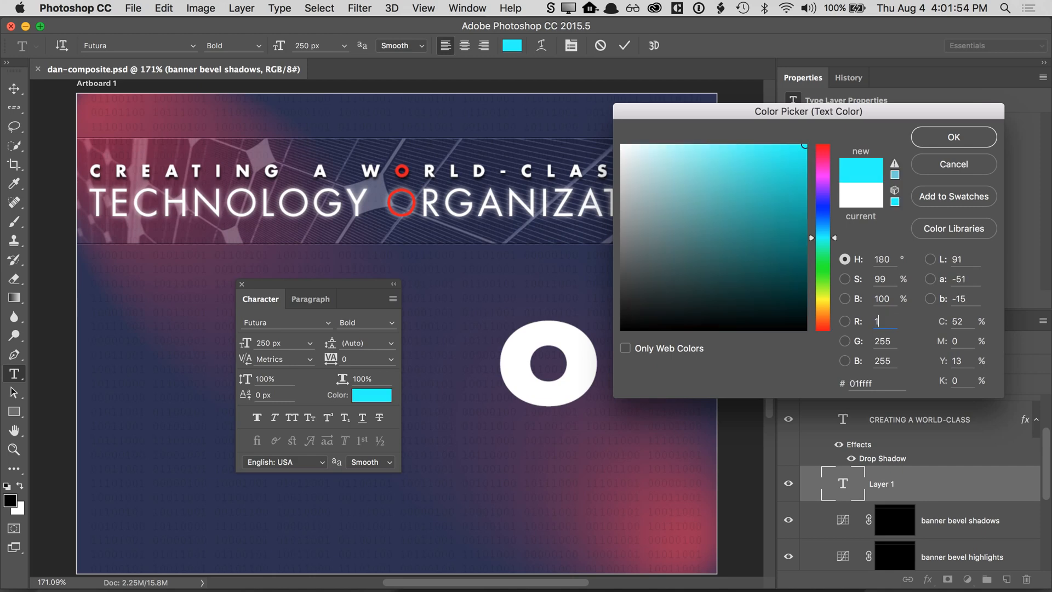
{"action": "key", "text": "Tab"}
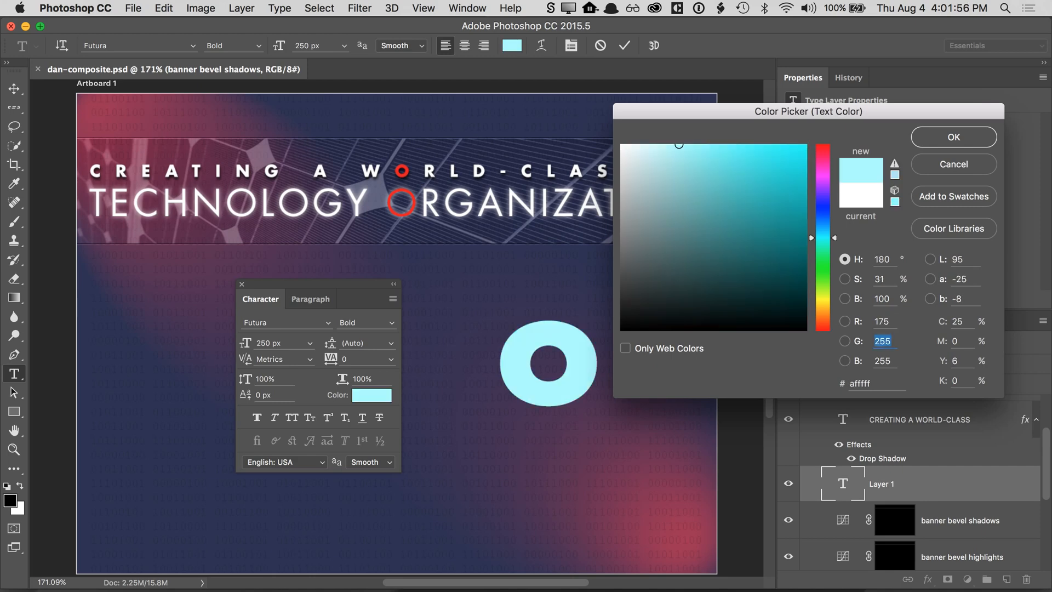
{"action": "key", "text": "shift+Tab"}
{"action": "type", "text": "165"}
{"action": "key", "text": "shift+Tab"}
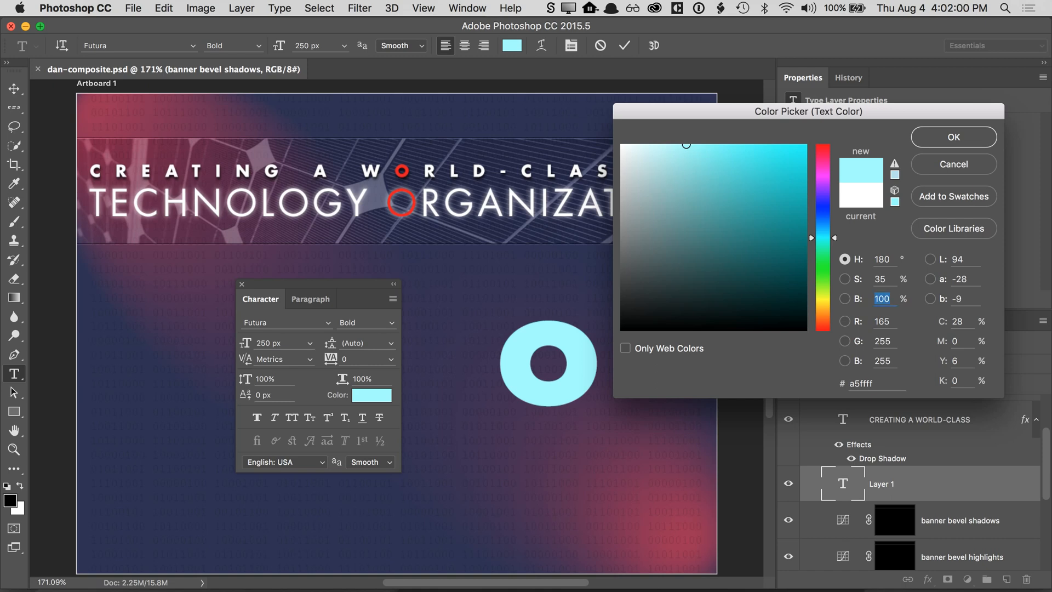
- Color the "o" with the red sampled from the "O" in "WORLD" and move it to about X 689 px, Y 295 px
{"action": "left_click", "coordinate": [406, 167]}
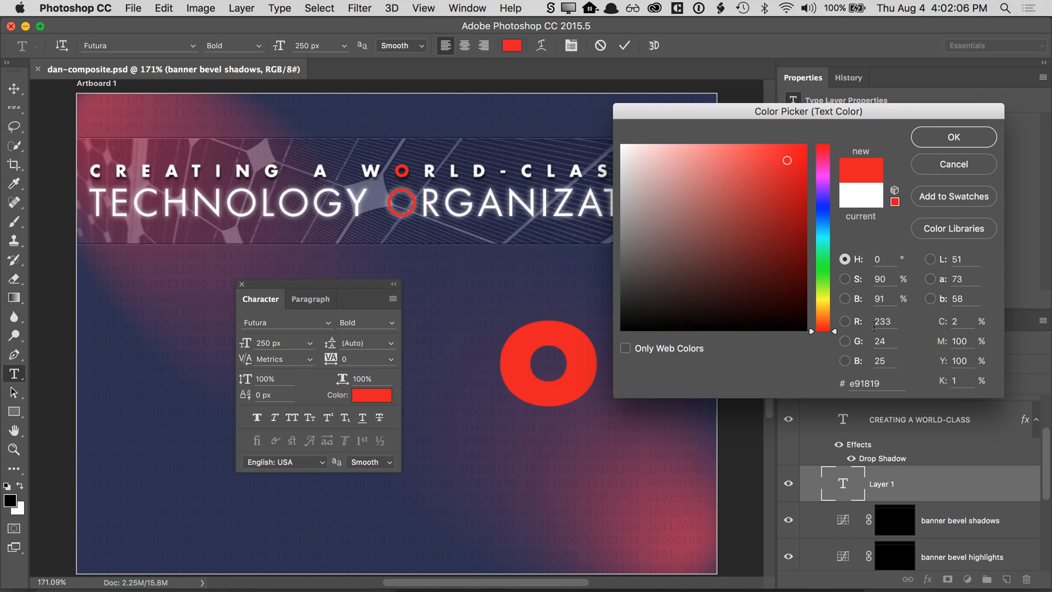
{"action": "left_click", "coordinate": [953, 136]}
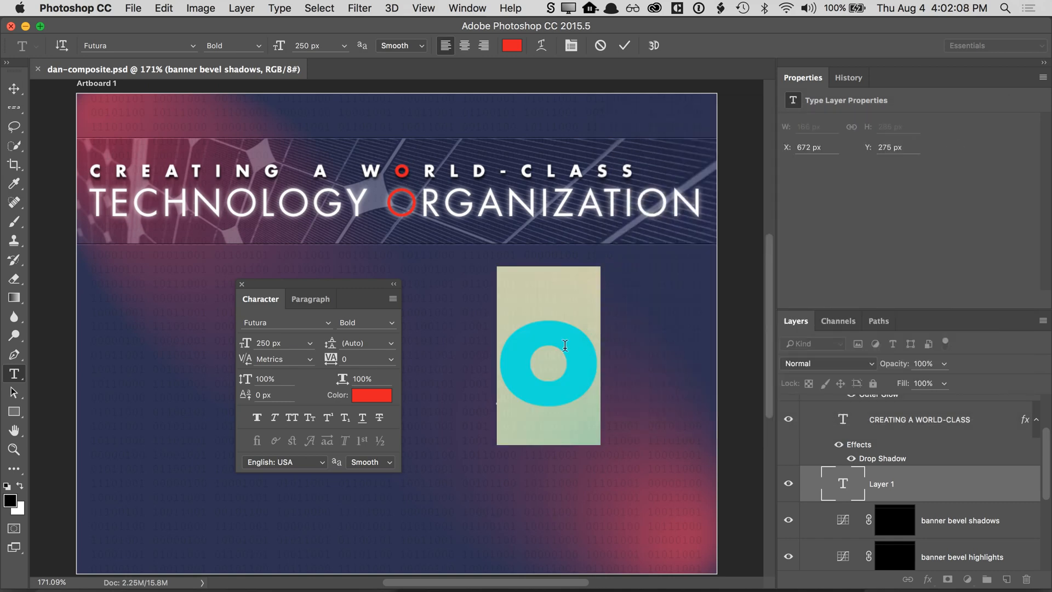
{"action": "left_click", "coordinate": [14, 88]}
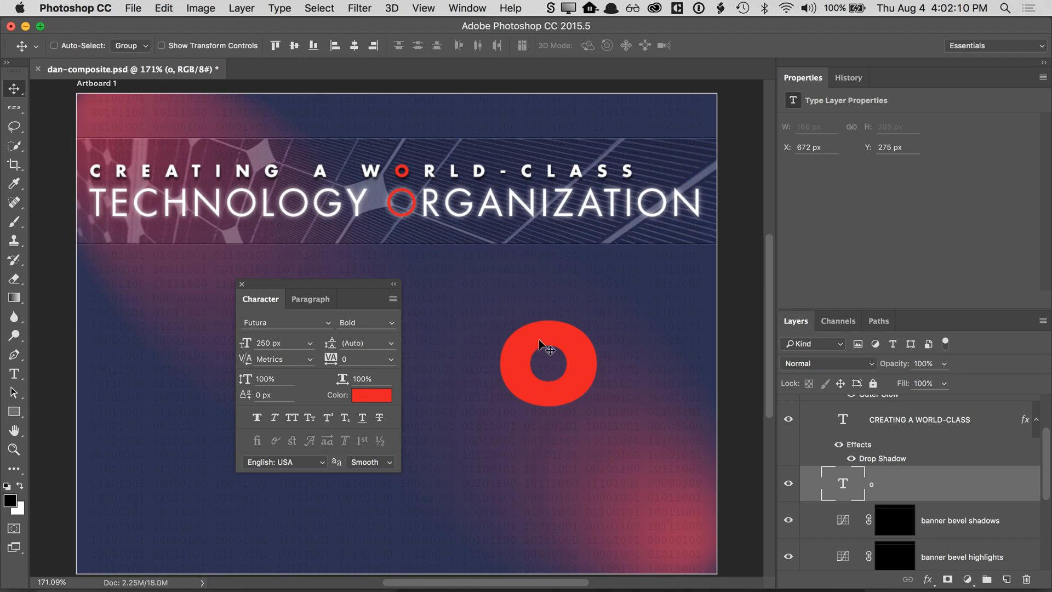
{"action": "left_click_drag", "start_coordinate": [580, 363], "coordinate": [590, 377]}
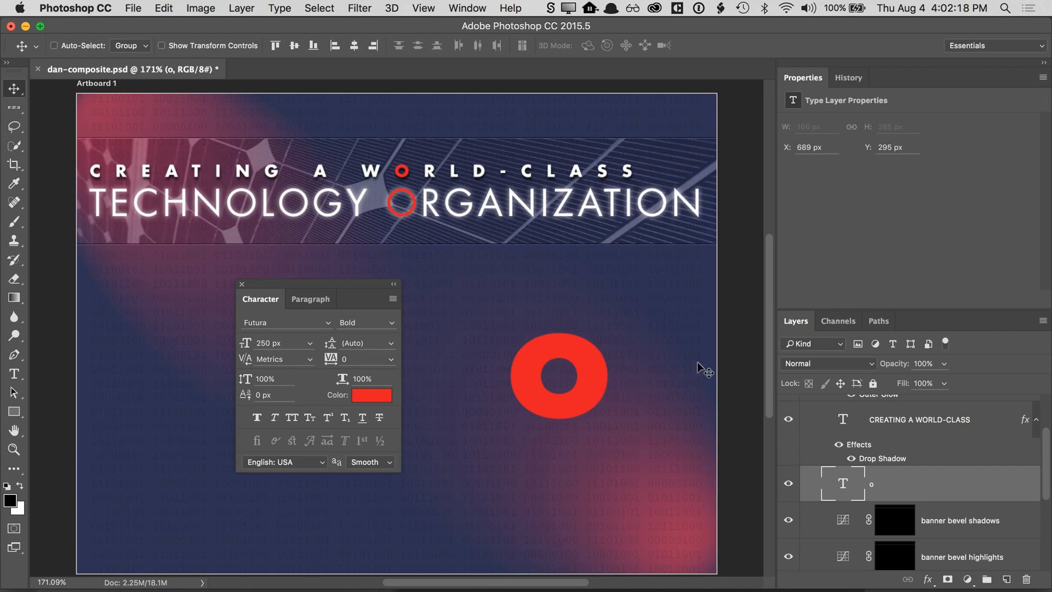
- Reduce the opacity of the red "o" layer to 20%
{"action": "left_click", "coordinate": [943, 363]}
{"action": "left_click_drag", "start_coordinate": [931, 382], "coordinate": [891, 385]}
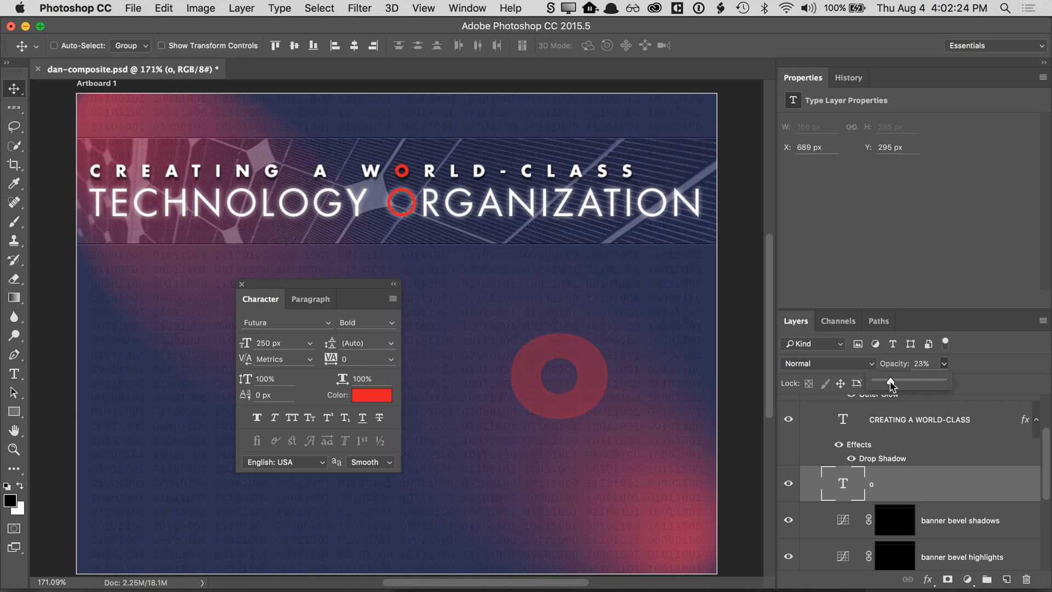
{"action": "left_click", "coordinate": [953, 368]}
{"action": "left_click_drag", "start_coordinate": [898, 366], "coordinate": [914, 366]}
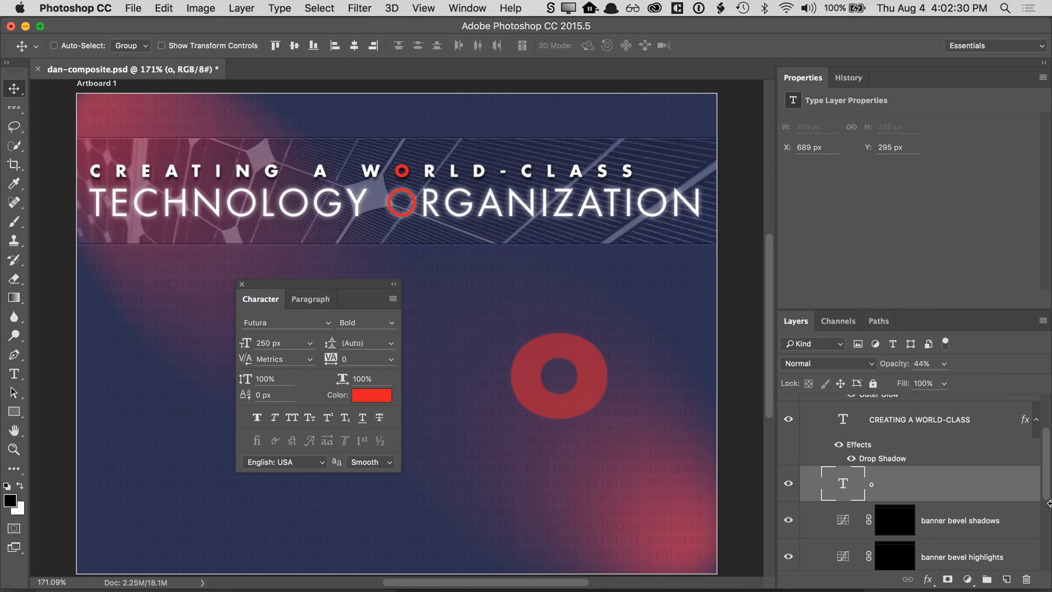
{"action": "key", "text": "2"}
{"action": "key", "text": "2"}
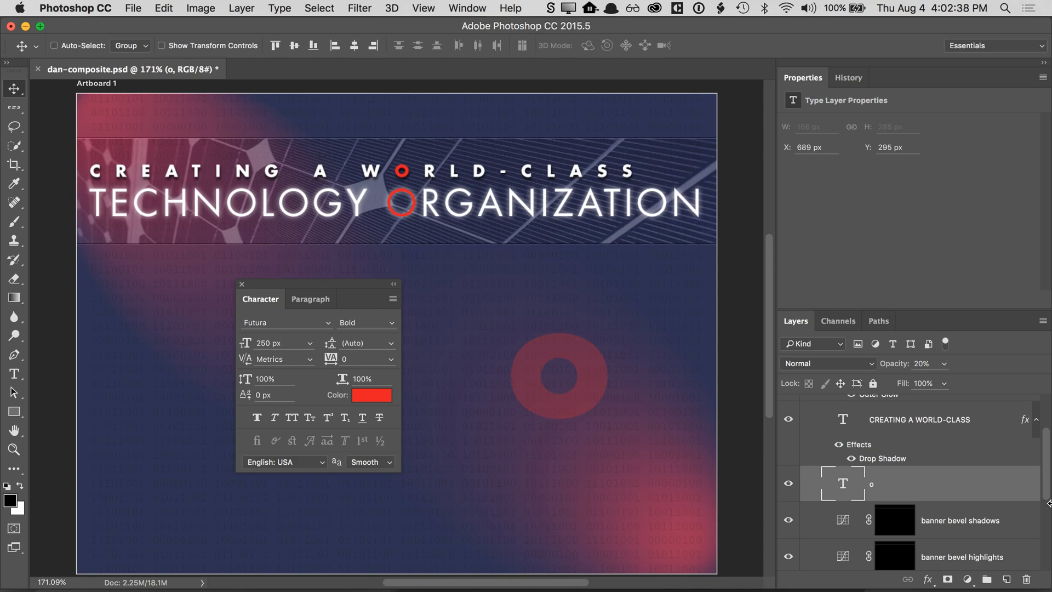
- Rename the red "o" text layer as "right small o"
{"action": "double_click", "coordinate": [873, 484]}
{"action": "type", "text": "right small o"}
{"action": "key", "text": "Return"}
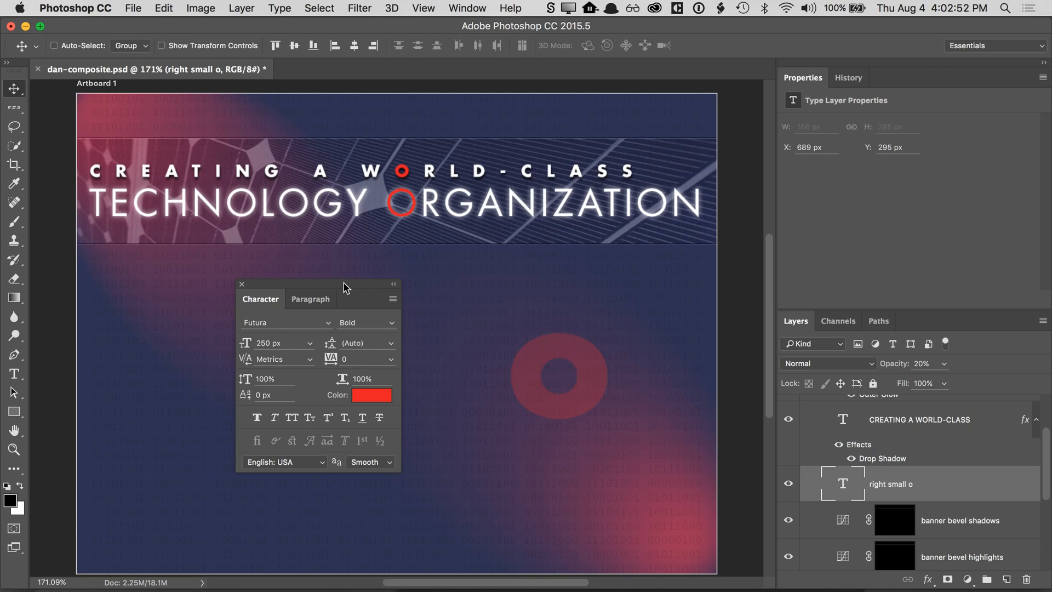
- Add a text layer in Futura Bold at 250 px to the left of the faded "o", containing a selected capital "O"
{"action": "left_click_drag", "start_coordinate": [344, 286], "coordinate": [692, 136]}
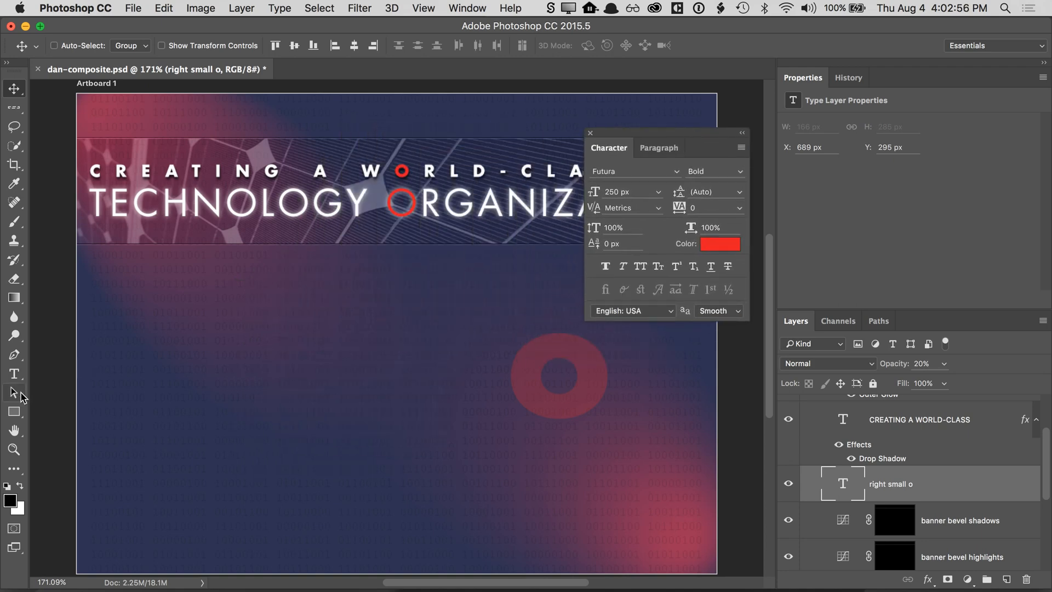
{"action": "left_click", "coordinate": [13, 374]}
{"action": "left_click", "coordinate": [344, 357]}
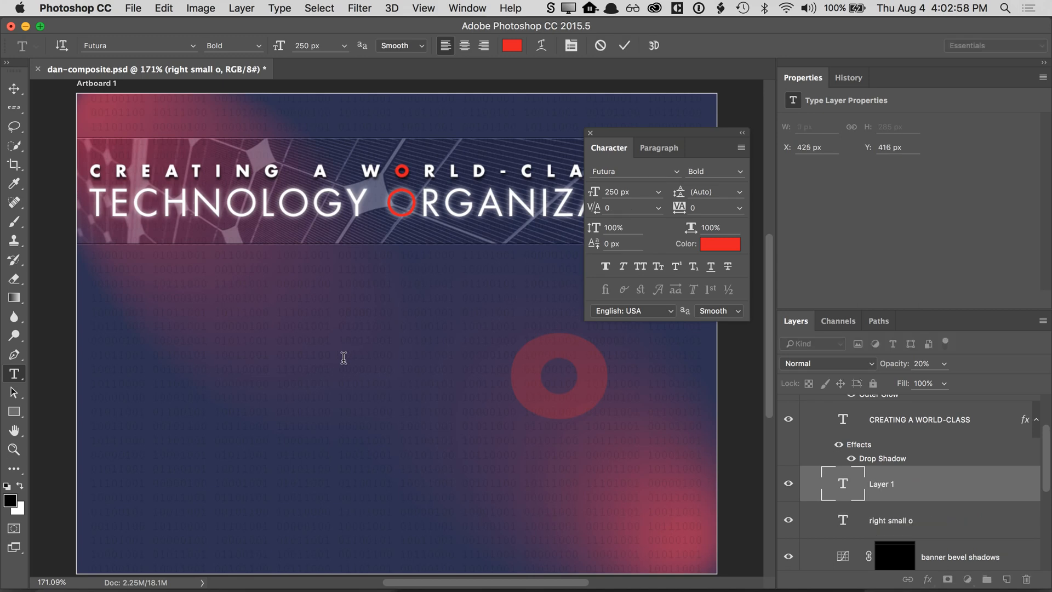
{"action": "type", "text": "O"}
{"action": "left_click_drag", "start_coordinate": [356, 339], "coordinate": [509, 337]}
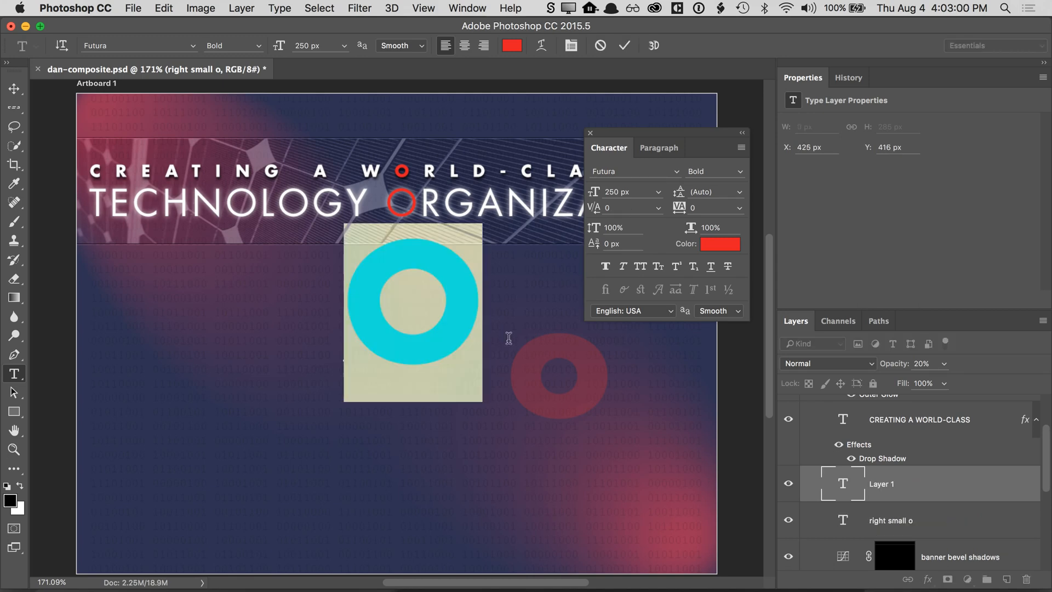
- Set the capital O's text color to R 165, G 173, B 246
{"action": "left_click", "coordinate": [725, 244]}
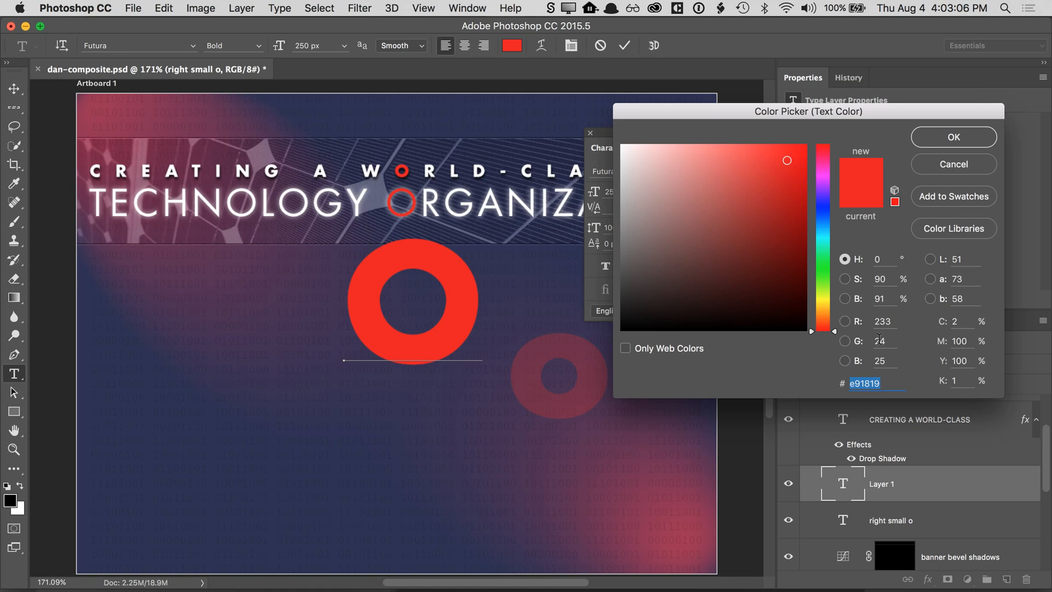
{"action": "left_click", "coordinate": [883, 321]}
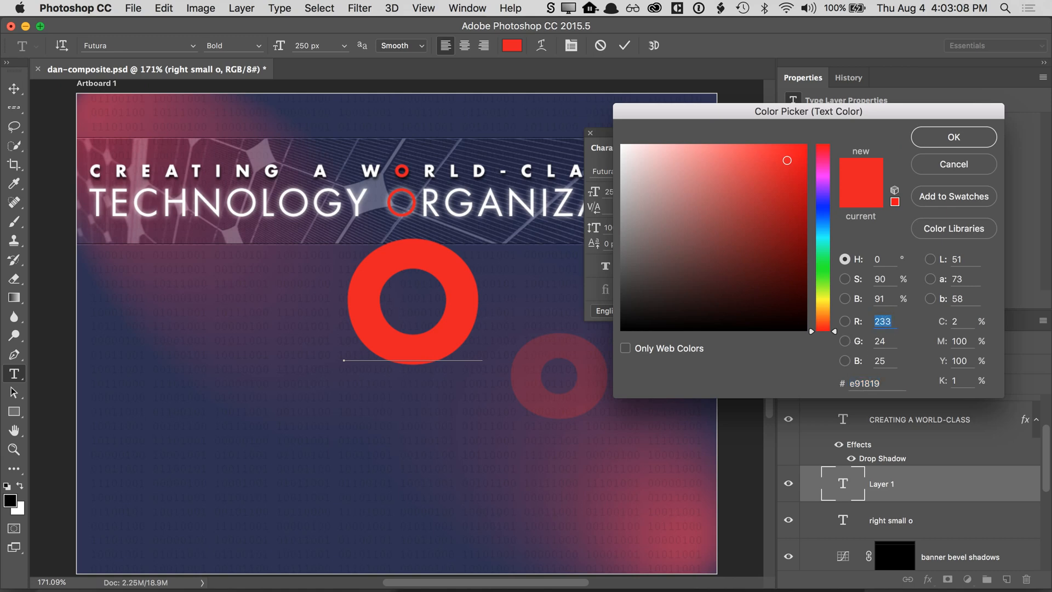
{"action": "type", "text": "165"}
{"action": "key", "text": "Tab"}
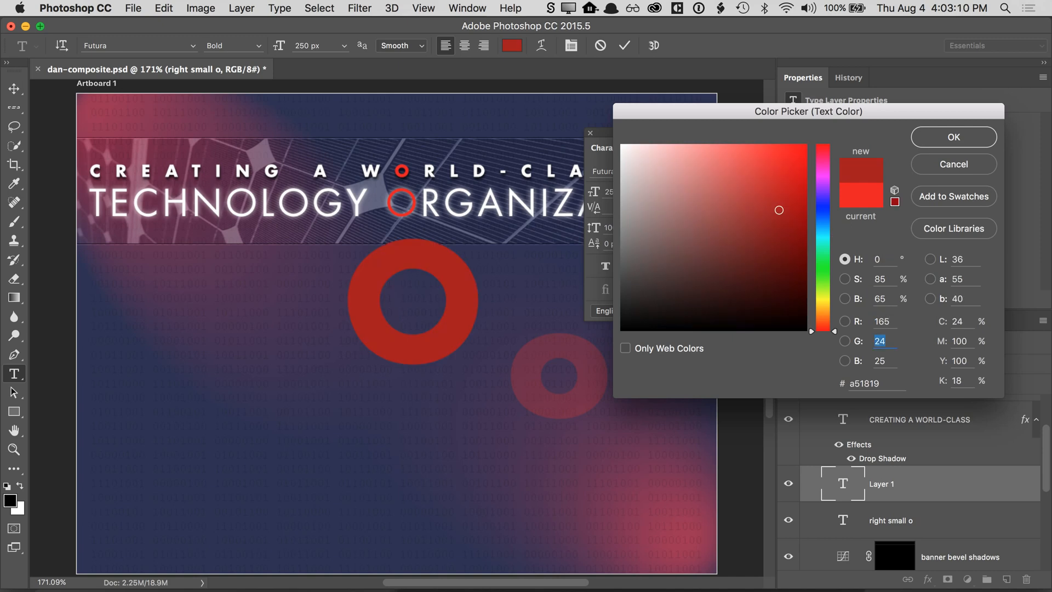
{"action": "type", "text": "173"}
{"action": "key", "text": "Tab"}
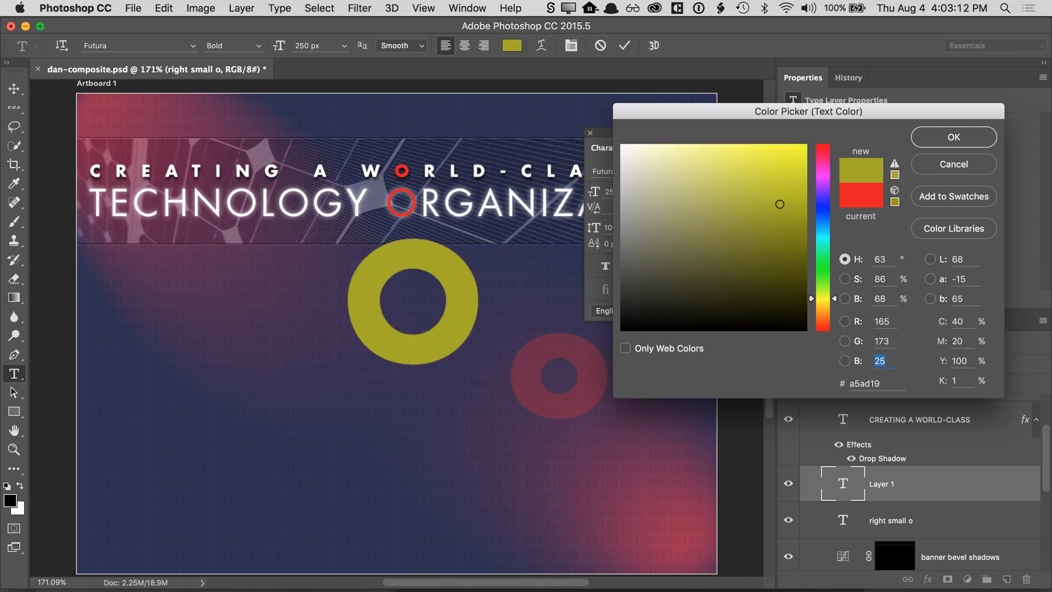
{"action": "type", "text": "246"}
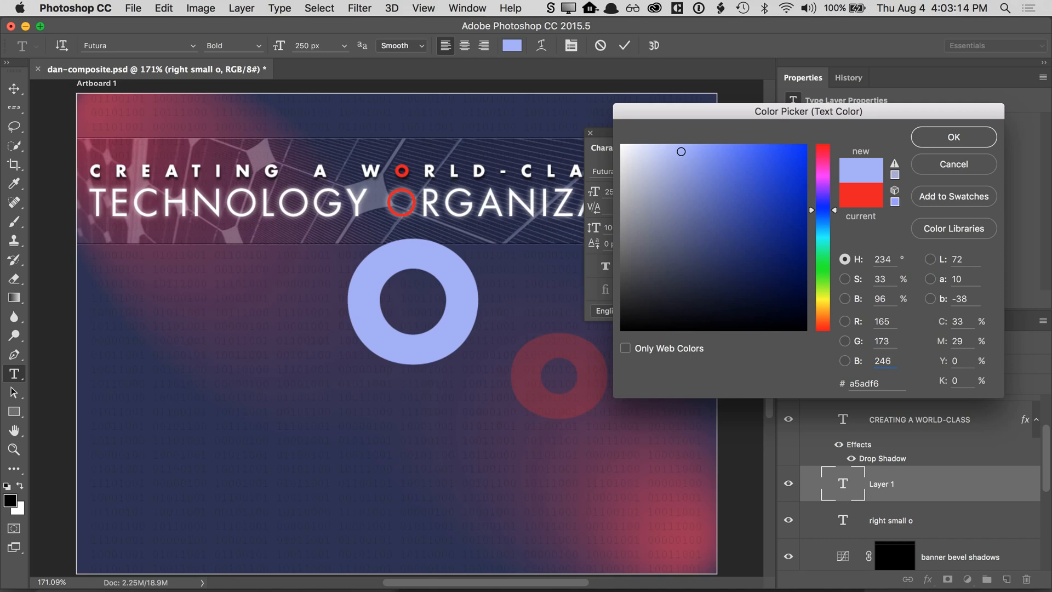
{"action": "left_click", "coordinate": [953, 137]}
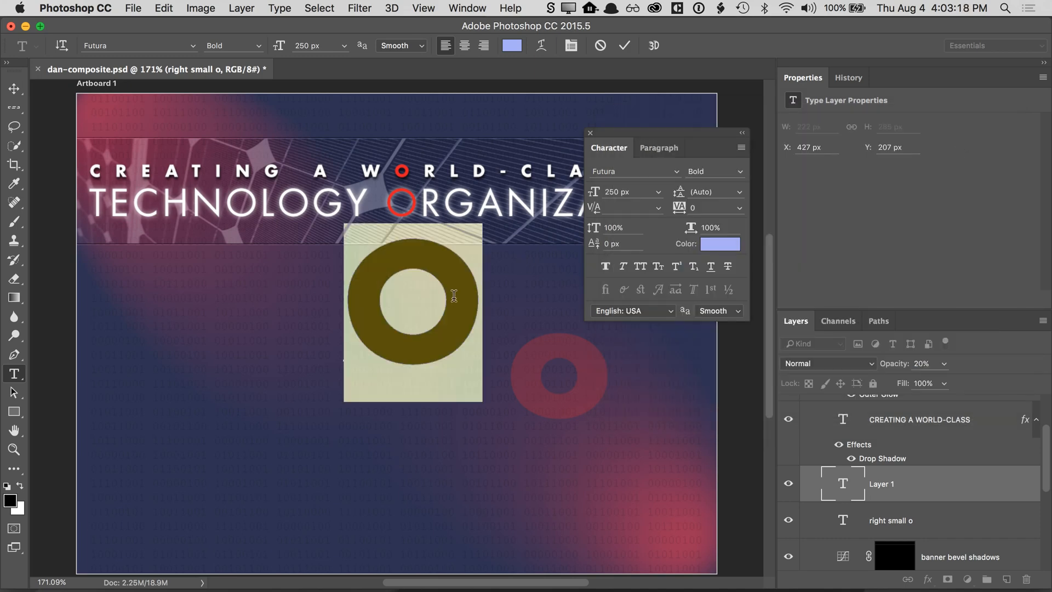
- Commit the capital "O" and move it slightly down and left, to about X 414 px, Y 234 px
{"action": "key", "text": "super+h"}
{"action": "left_click", "coordinate": [15, 88]}
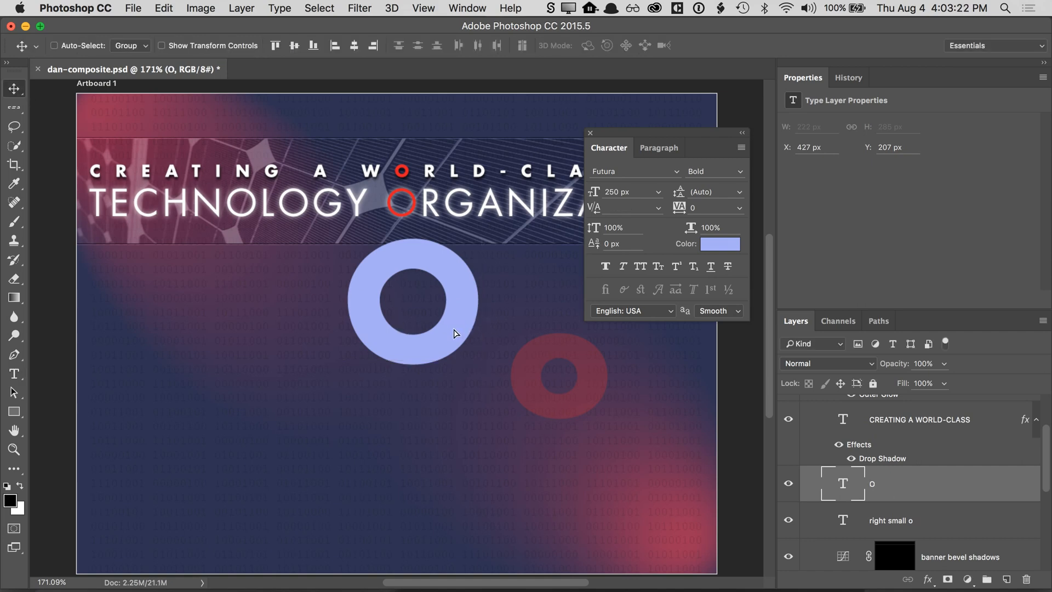
{"action": "left_click_drag", "start_coordinate": [453, 329], "coordinate": [447, 334]}
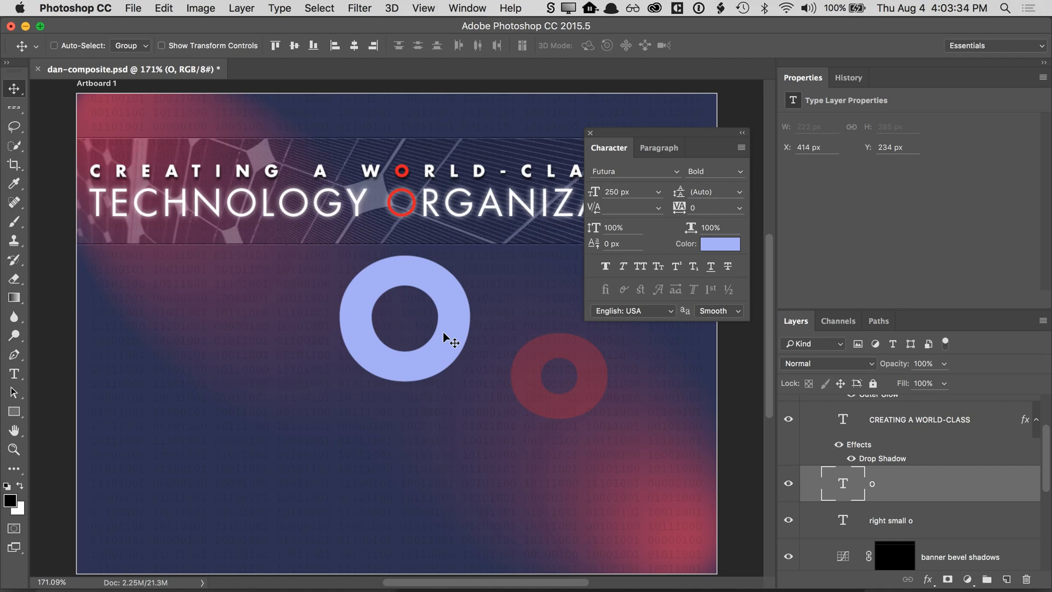
{"action": "left_click", "coordinate": [719, 243]}
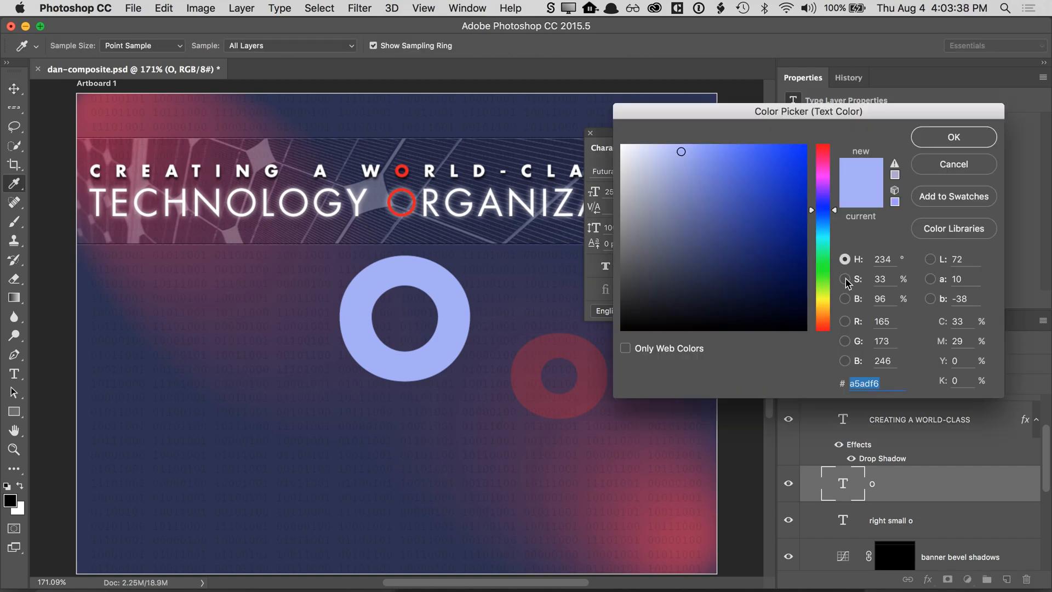
{"action": "left_click", "coordinate": [845, 360]}
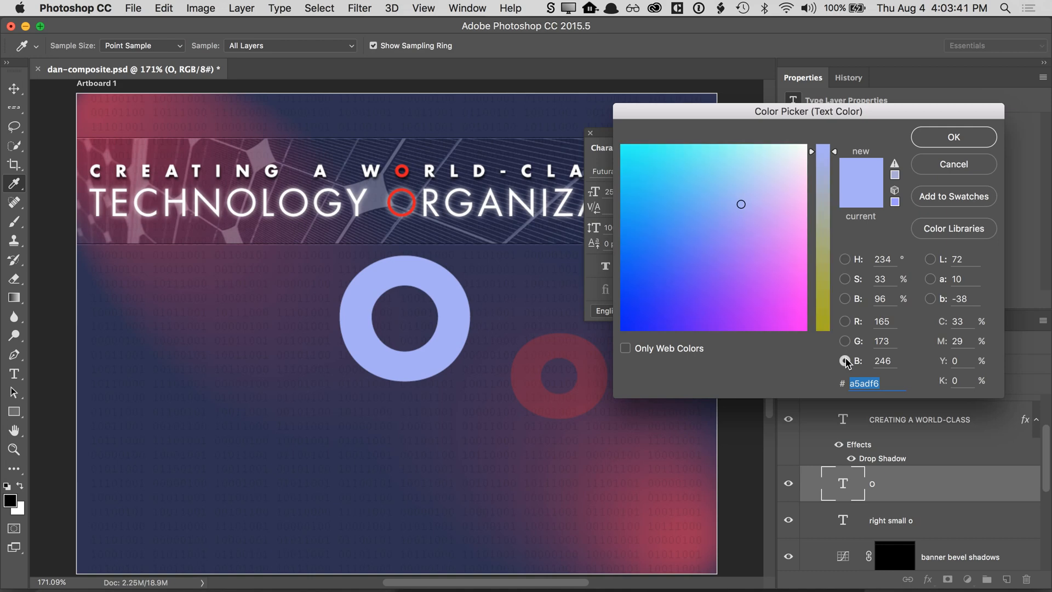
{"action": "left_click", "coordinate": [844, 298]}
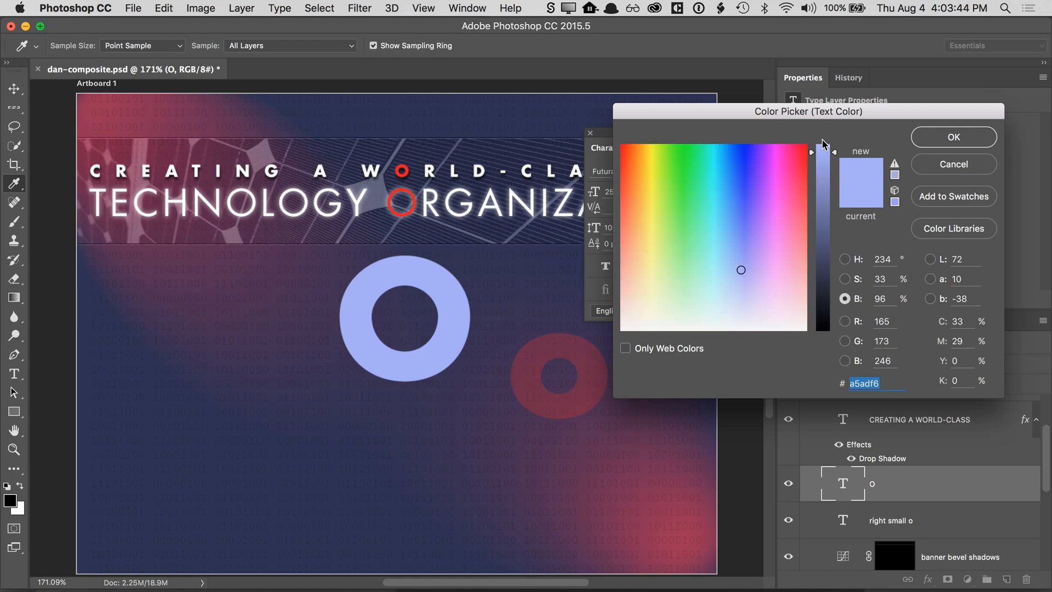
{"action": "left_click", "coordinate": [823, 153]}
{"action": "mouse_move", "coordinate": [823, 157]}
{"action": "left_mouse_down"}
{"action": "mouse_move", "coordinate": [823, 178]}
{"action": "mouse_move", "coordinate": [825, 158]}
{"action": "left_mouse_up"}
{"action": "left_click", "coordinate": [845, 279]}
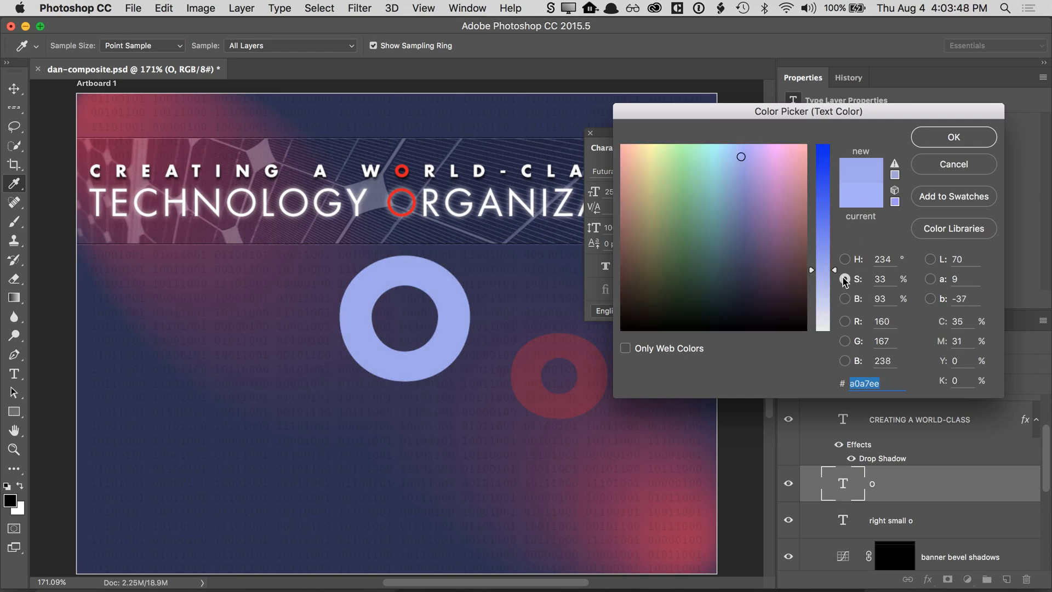
{"action": "mouse_move", "coordinate": [831, 270]}
{"action": "left_mouse_down"}
{"action": "mouse_move", "coordinate": [830, 202]}
{"action": "mouse_move", "coordinate": [823, 259]}
{"action": "left_mouse_up"}
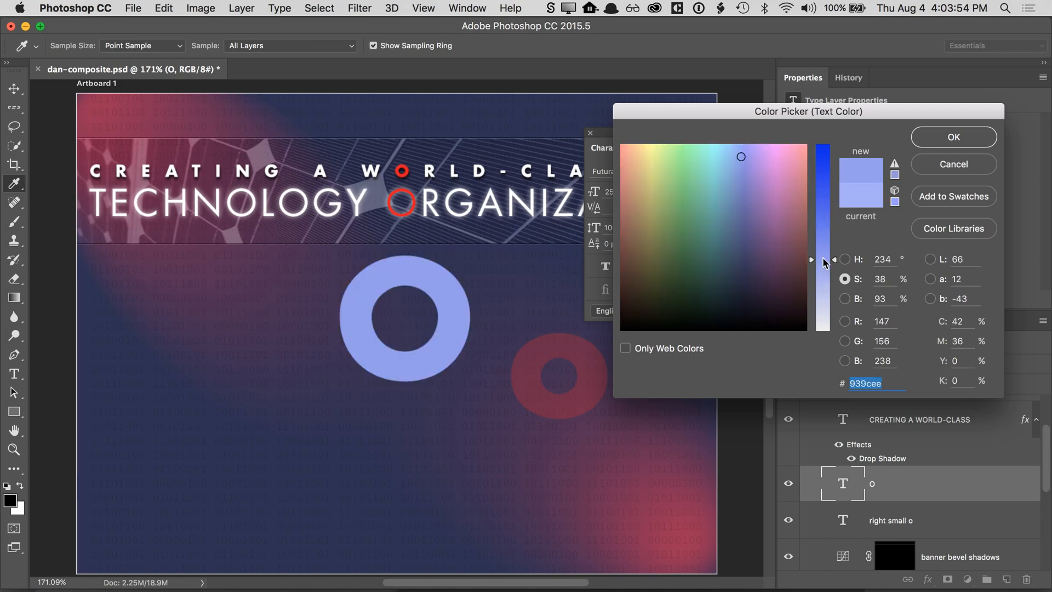
{"action": "left_click", "coordinate": [845, 259]}
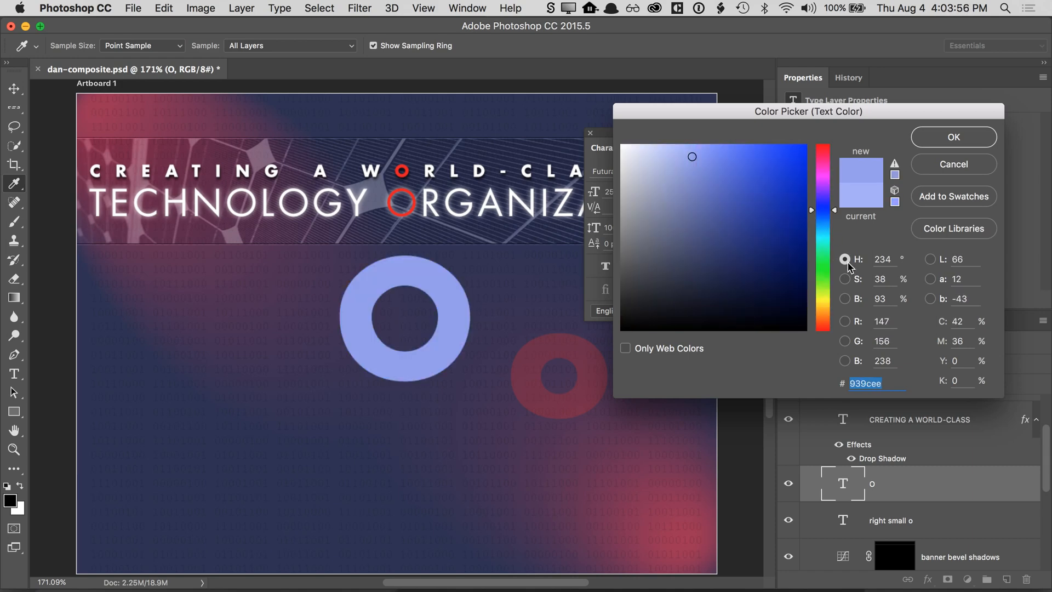
{"action": "mouse_move", "coordinate": [825, 211]}
{"action": "left_mouse_down"}
{"action": "mouse_move", "coordinate": [827, 256]}
{"action": "mouse_move", "coordinate": [826, 205]}
{"action": "left_mouse_up"}
{"action": "left_click", "coordinate": [844, 279]}
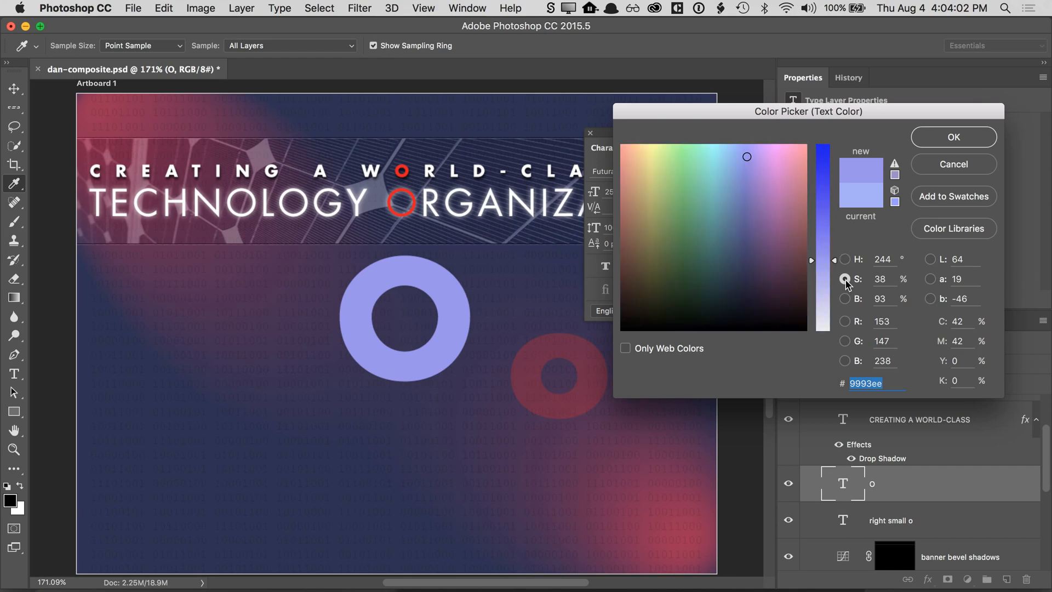
{"action": "left_click_drag", "start_coordinate": [815, 261], "coordinate": [815, 222]}
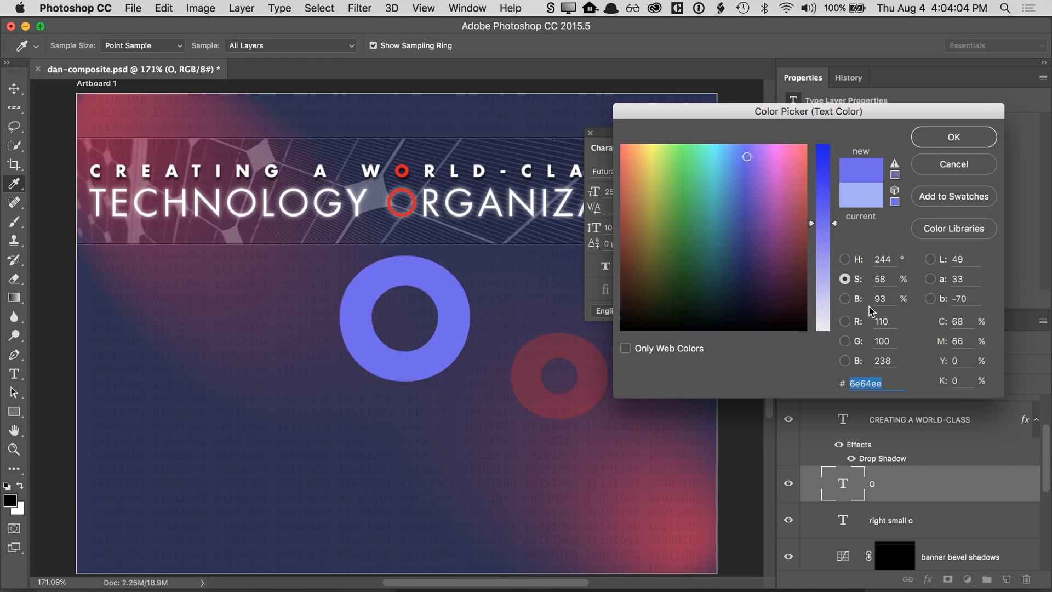
{"action": "left_click", "coordinate": [844, 299]}
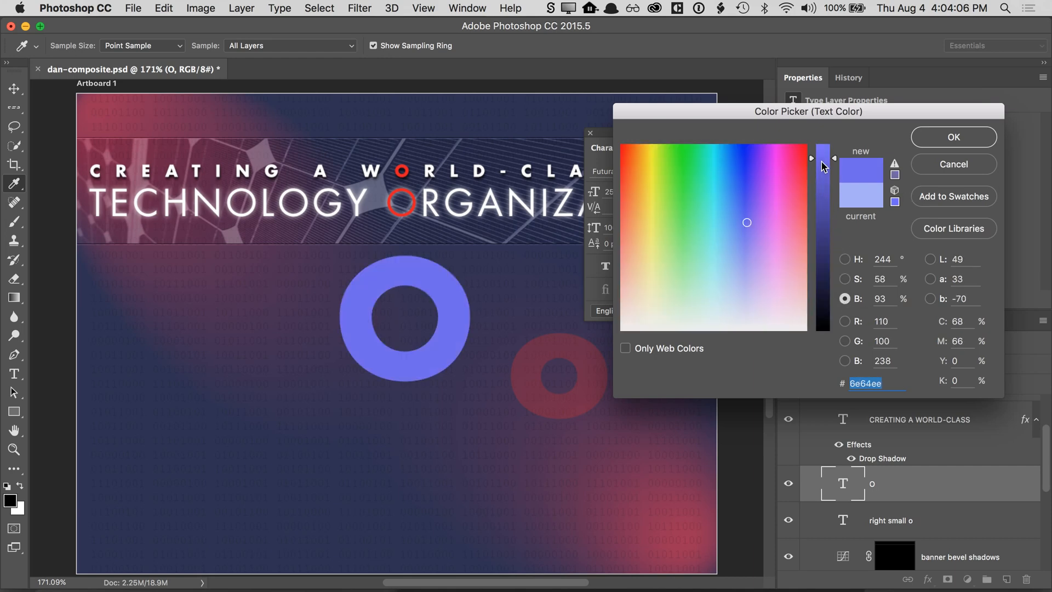
{"action": "left_click_drag", "start_coordinate": [824, 160], "coordinate": [826, 187]}
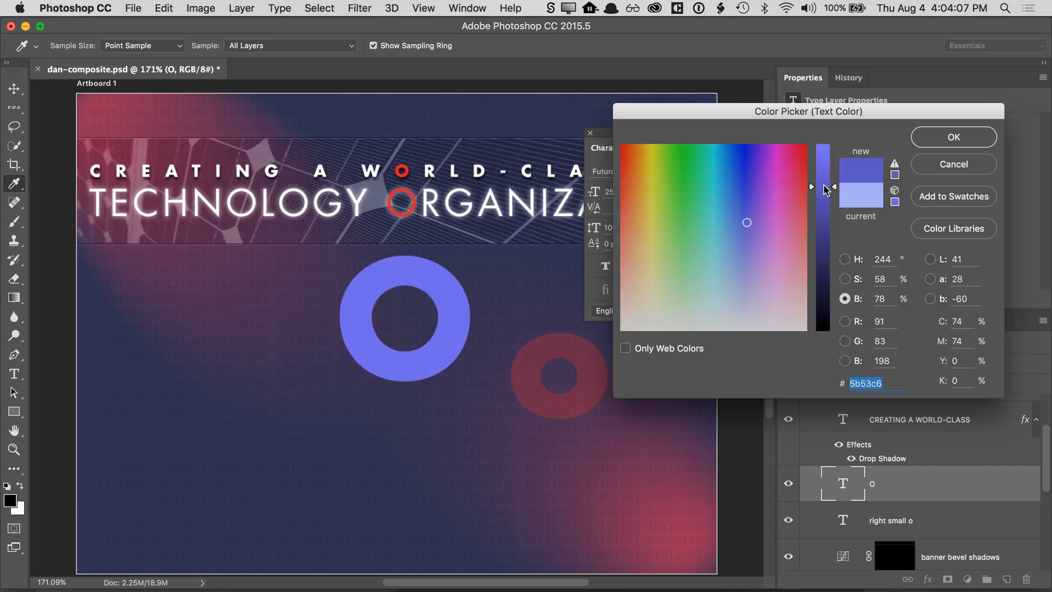
{"action": "left_click", "coordinate": [845, 259]}
{"action": "left_click", "coordinate": [844, 279]}
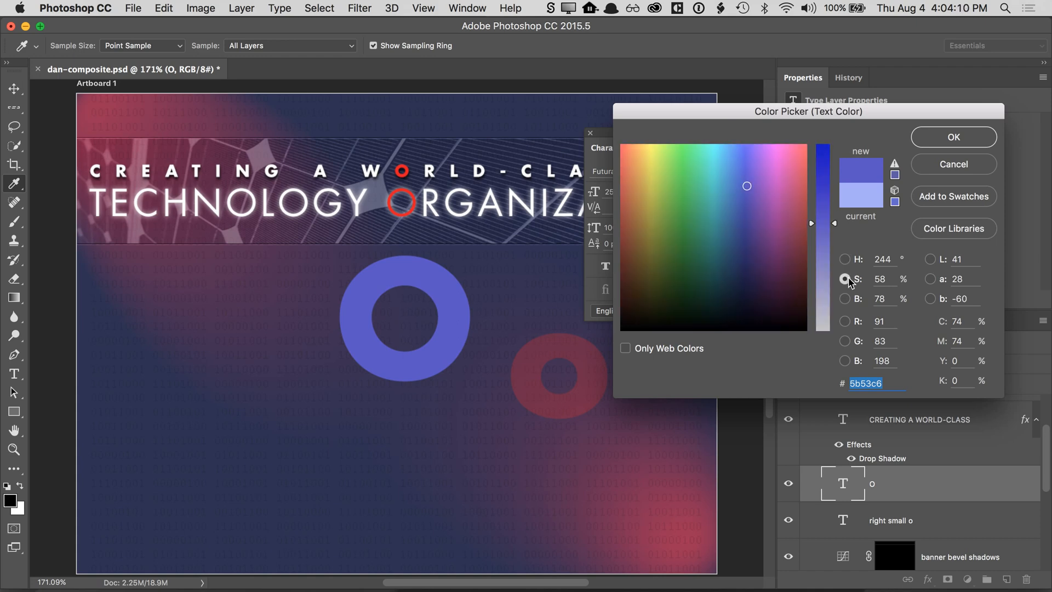
{"action": "left_click", "coordinate": [845, 299]}
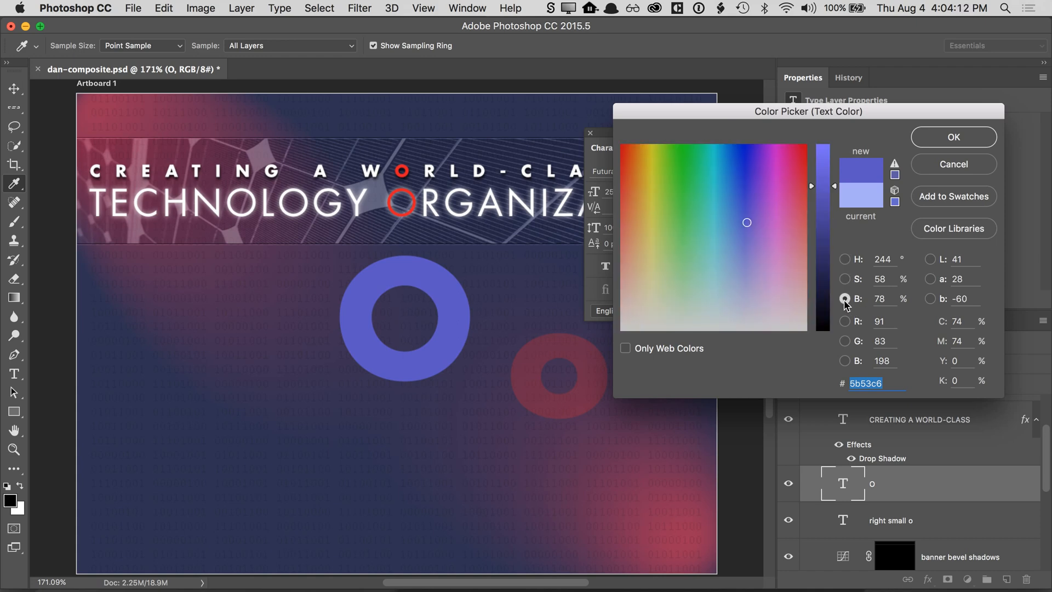
{"action": "left_click", "coordinate": [844, 260]}
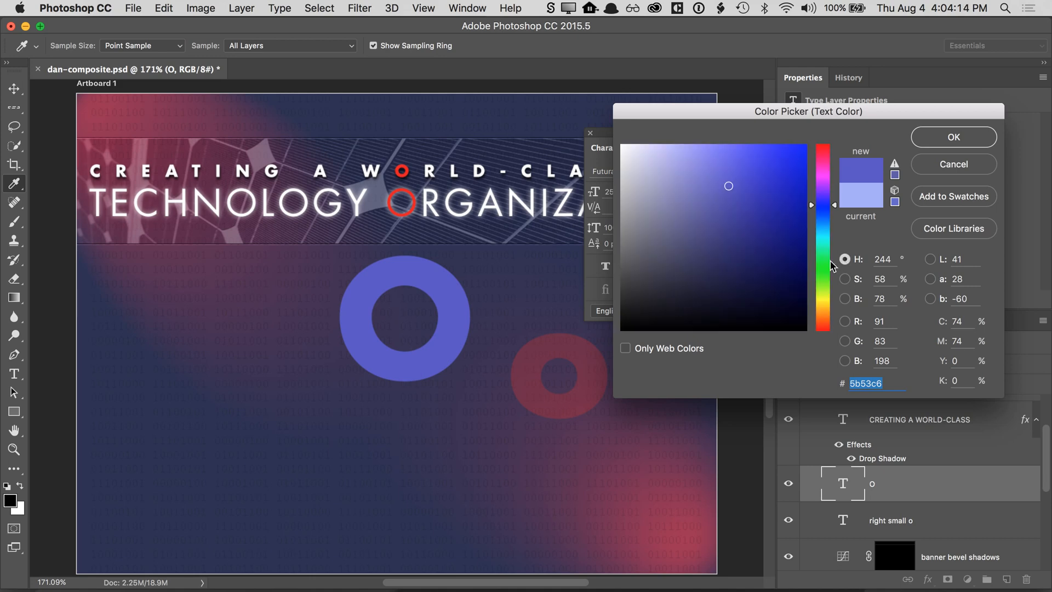
{"action": "left_click", "coordinate": [846, 280]}
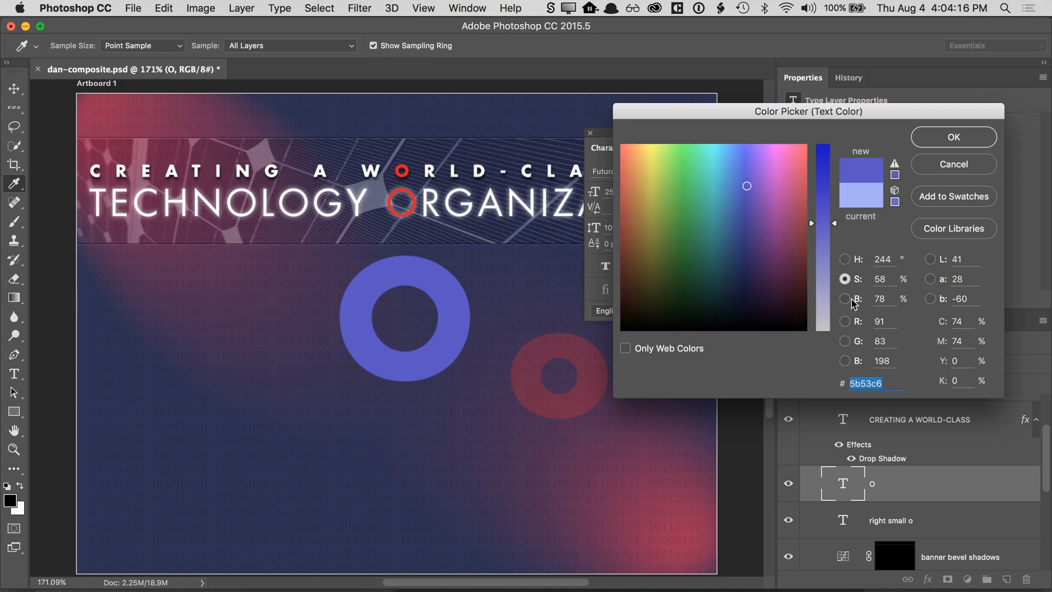
{"action": "left_click", "coordinate": [953, 164]}
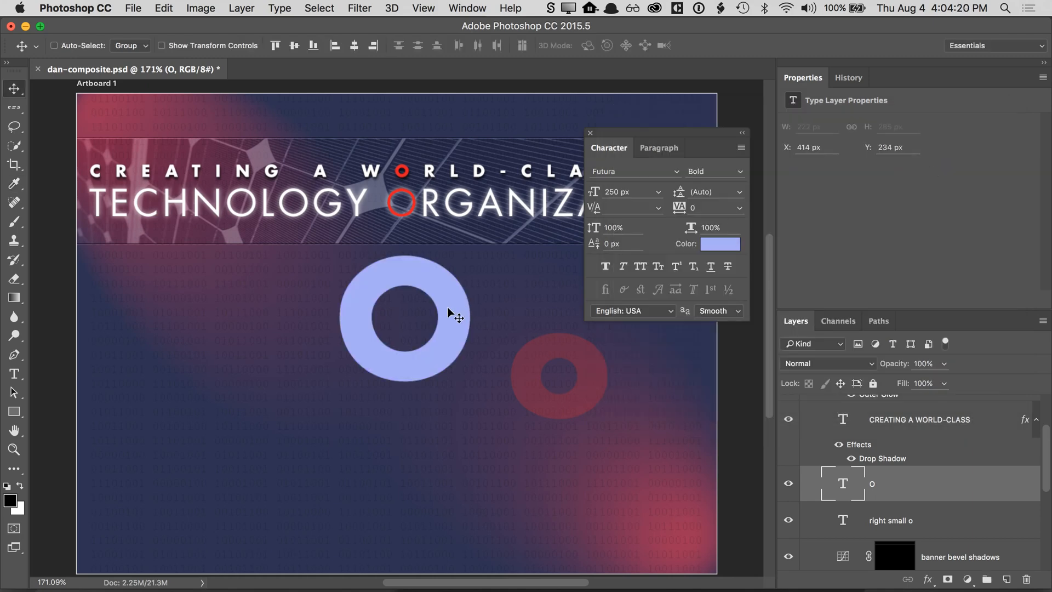
- Select the capital "O" text and set its font size to 650 px, keeping Futura Bold
{"action": "key", "text": "t"}
{"action": "double_click", "coordinate": [347, 305]}
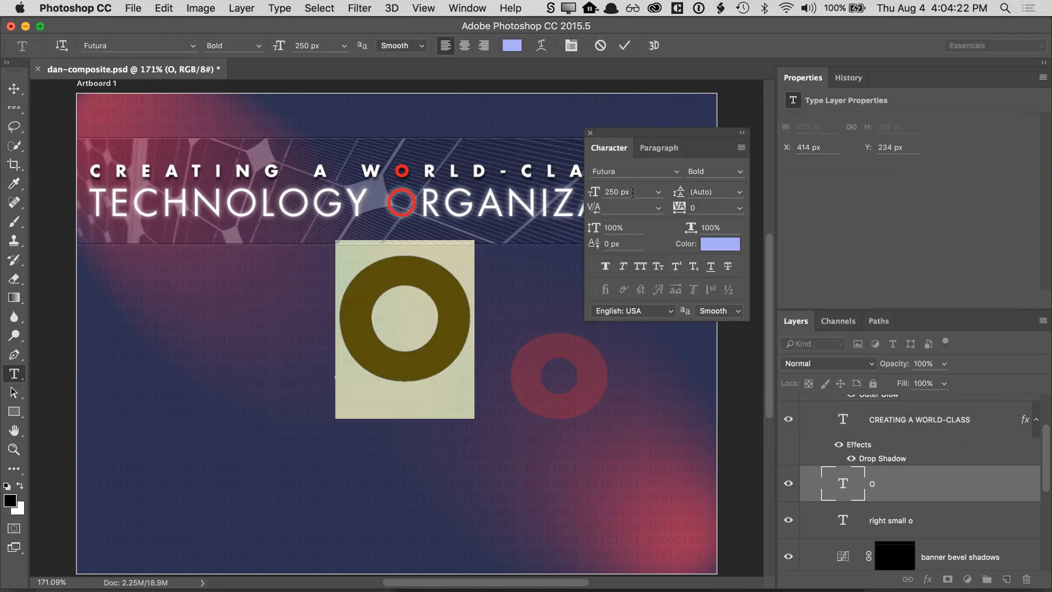
{"action": "left_click", "coordinate": [608, 192]}
{"action": "type", "text": "6"}
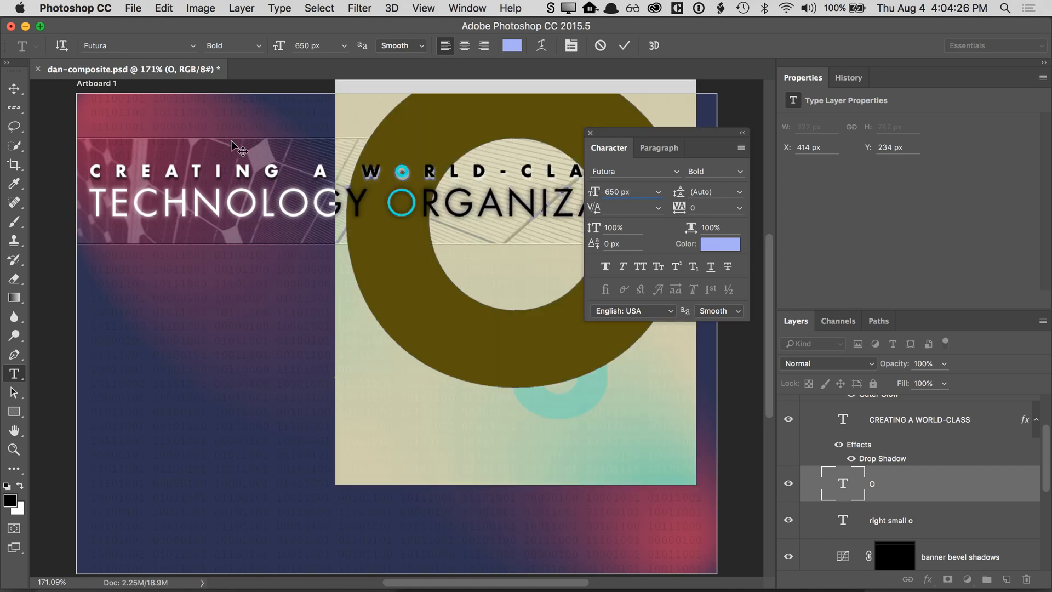
{"action": "left_click", "coordinate": [741, 171]}
{"action": "left_click", "coordinate": [718, 328]}
- Move the enlarged O down and left to about X 220 px, Y -23 px, and shift the Character panel off the banner title
{"action": "left_click", "coordinate": [14, 89]}
{"action": "left_click_drag", "start_coordinate": [493, 305], "coordinate": [370, 364]}
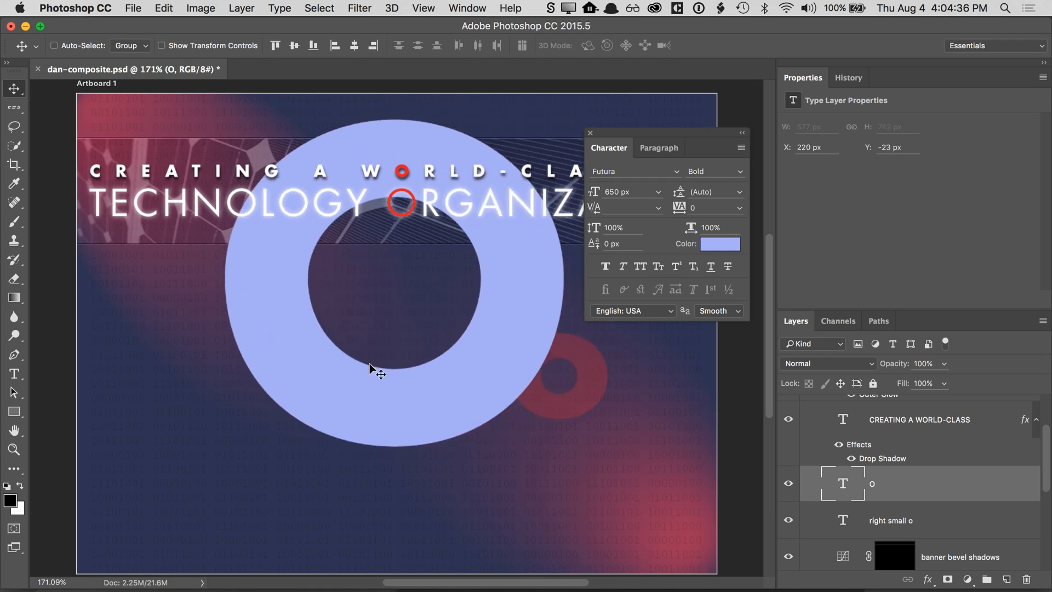
{"action": "left_click_drag", "start_coordinate": [616, 136], "coordinate": [671, 199]}
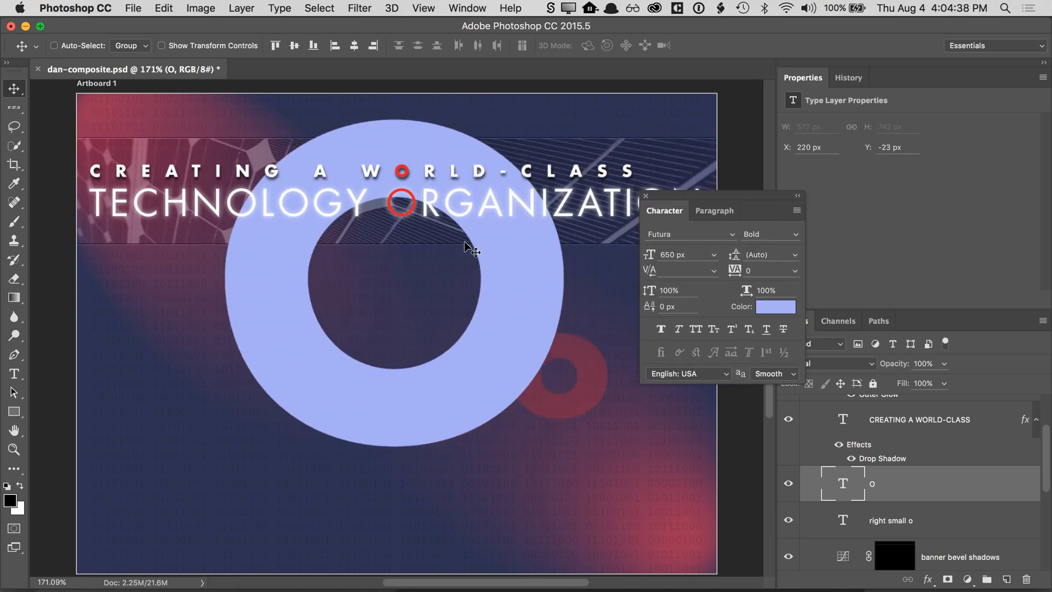
- Free-transform the O, moving it down to about X 219 px, Y -1 px and scaling its height to 77%
{"action": "left_click", "coordinate": [163, 7]}
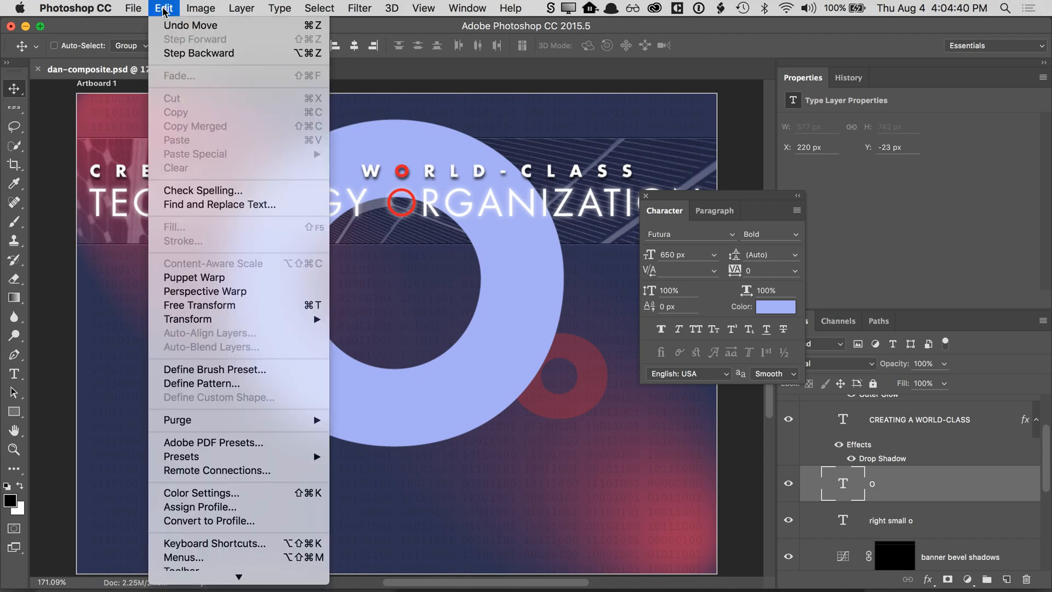
{"action": "left_click", "coordinate": [203, 307]}
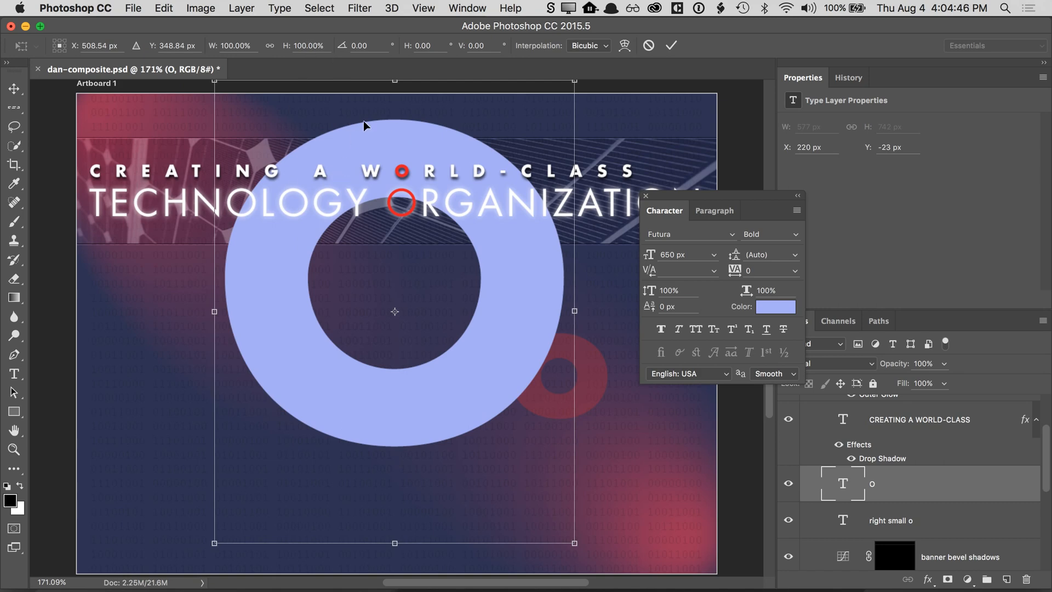
{"action": "left_click_drag", "start_coordinate": [377, 155], "coordinate": [378, 168]}
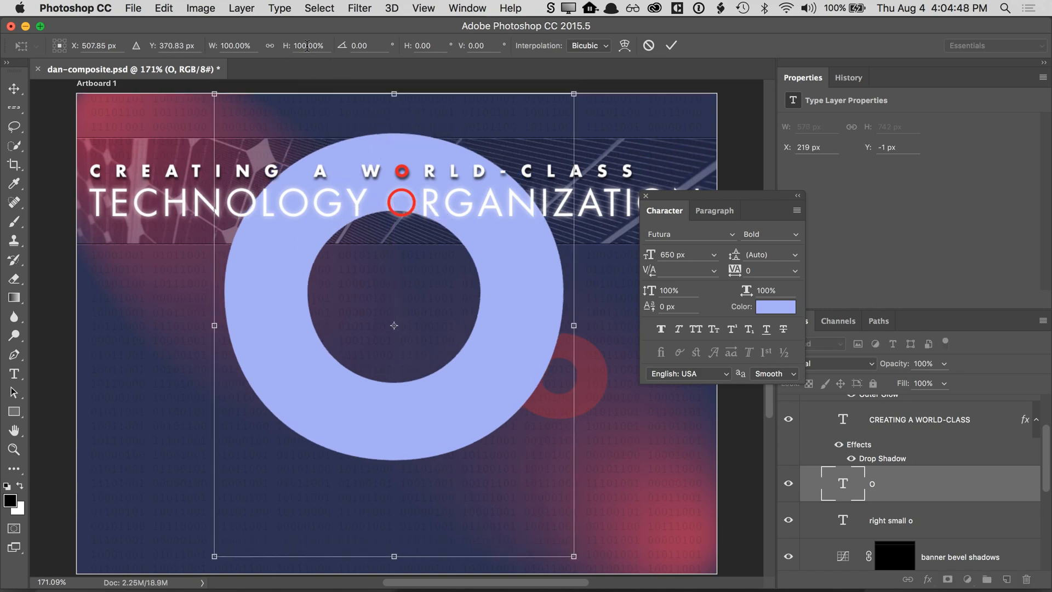
{"action": "mouse_move", "coordinate": [286, 51]}
{"action": "left_mouse_down"}
{"action": "mouse_move", "coordinate": [306, 51]}
{"action": "mouse_move", "coordinate": [271, 52]}
{"action": "mouse_move", "coordinate": [288, 55]}
{"action": "left_mouse_up"}
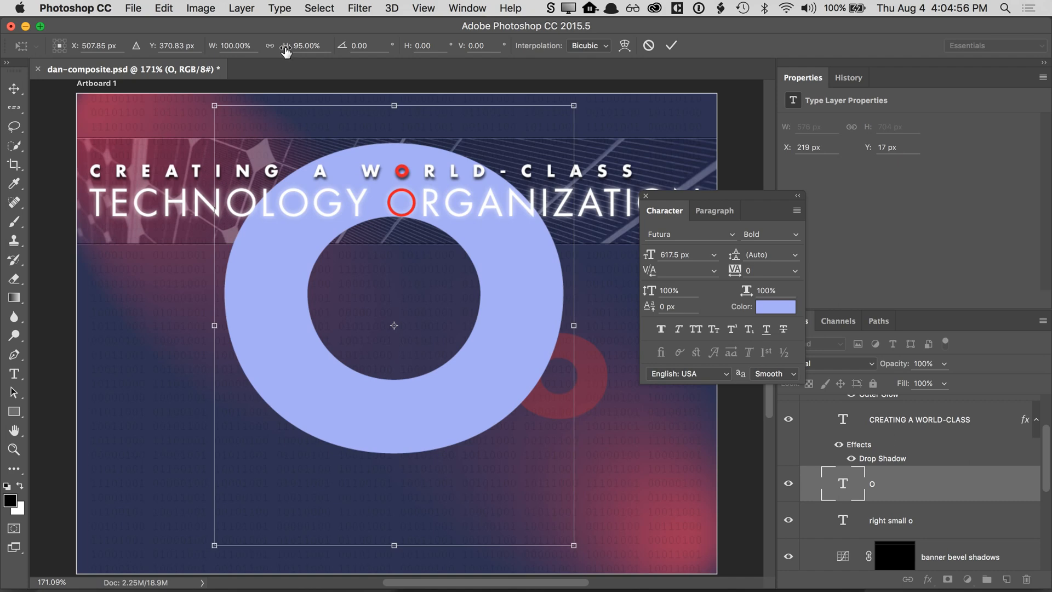
{"action": "mouse_move", "coordinate": [285, 51]}
{"action": "left_mouse_down"}
{"action": "mouse_move", "coordinate": [263, 53]}
{"action": "mouse_move", "coordinate": [273, 53]}
{"action": "left_mouse_up"}
- Skew the O horizontally to about -17.35° within the free transform
{"action": "left_click_drag", "start_coordinate": [407, 49], "coordinate": [244, 44]}
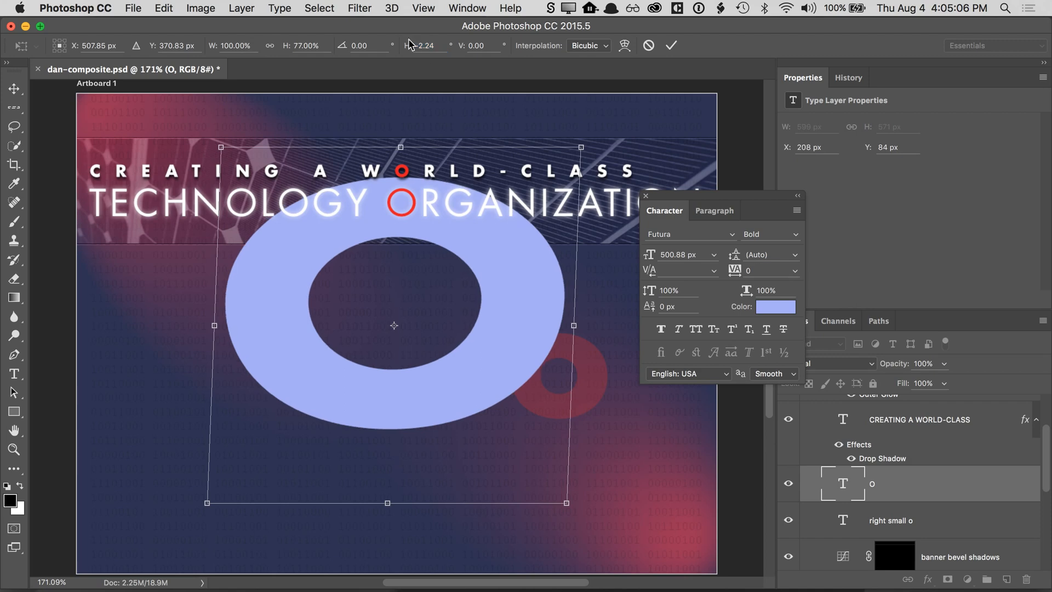
{"action": "left_click_drag", "start_coordinate": [407, 50], "coordinate": [258, 50]}
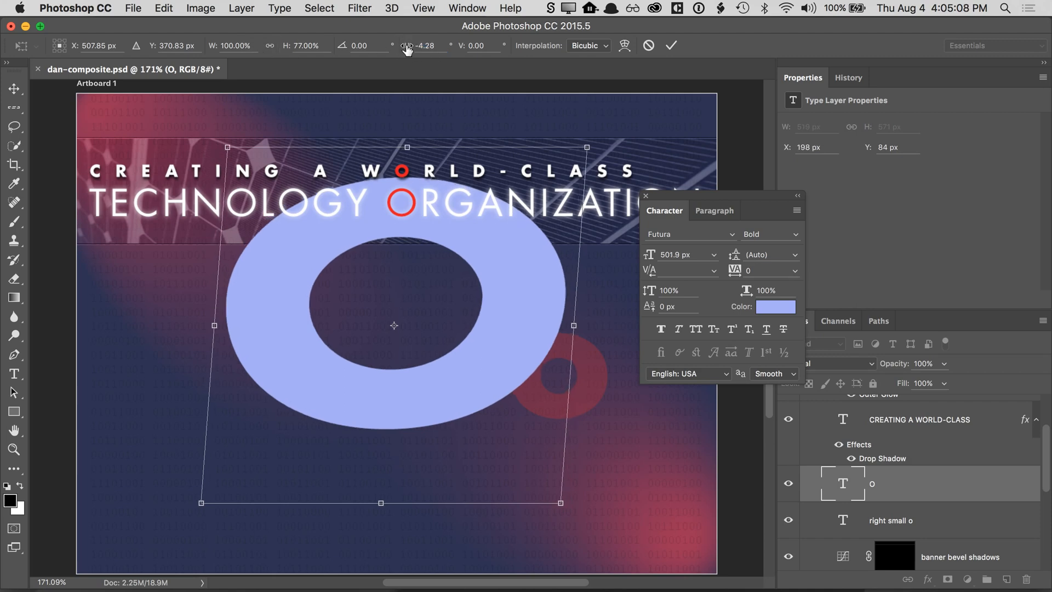
{"action": "left_click_drag", "start_coordinate": [406, 49], "coordinate": [98, 54]}
{"action": "mouse_move", "coordinate": [411, 50]}
{"action": "left_mouse_down"}
{"action": "mouse_move", "coordinate": [329, 52]}
{"action": "mouse_move", "coordinate": [431, 55]}
{"action": "mouse_move", "coordinate": [396, 50]}
{"action": "left_mouse_up"}
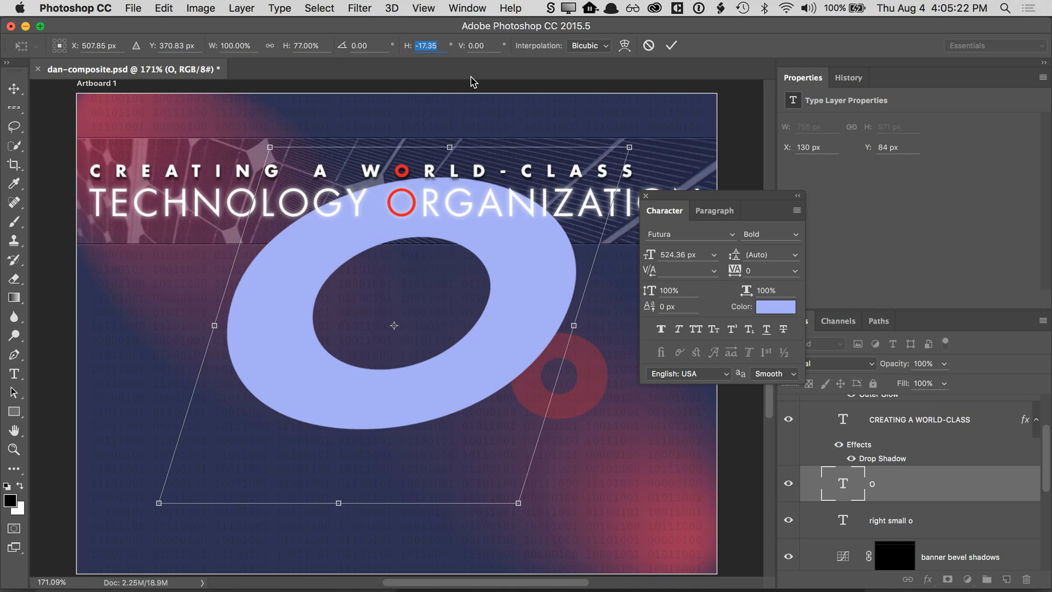
- Reduce the O's horizontal skew in small increments to -15.55°
{"action": "key", "text": "Up"}
{"action": "key", "text": "Up"}
{"action": "key", "text": "Up"}
{"action": "key", "text": "Up"}
{"action": "key", "text": "Up"}
{"action": "key", "text": "Up"}
{"action": "key", "text": "Up"}
{"action": "key", "text": "Up"}
{"action": "key", "text": "Up"}
{"action": "key", "text": "Up"}
{"action": "key", "text": "Up"}
{"action": "key", "text": "Up"}
{"action": "key", "text": "Up"}
{"action": "key", "text": "Up"}
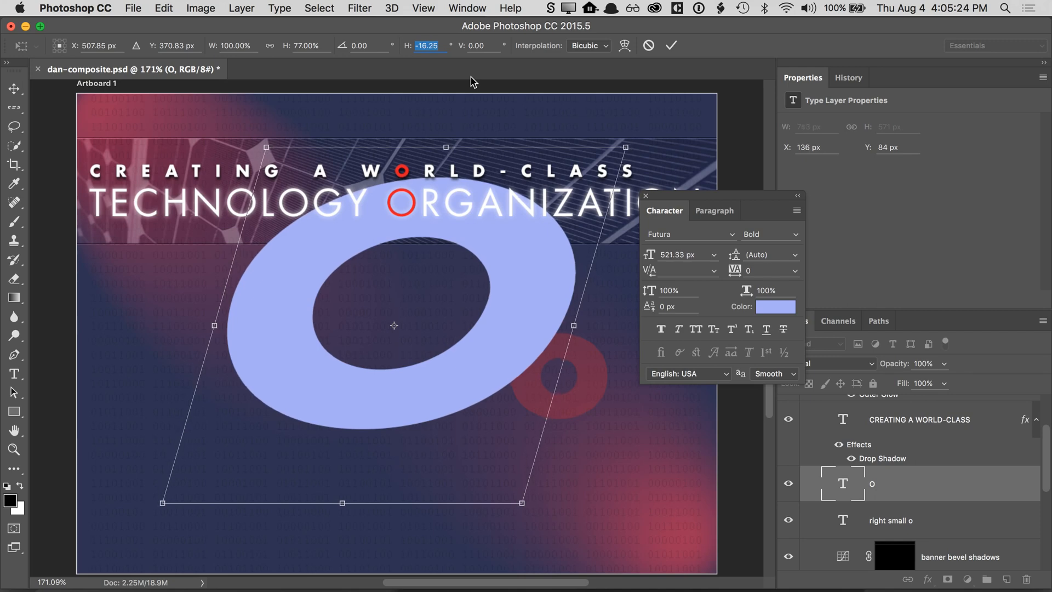
{"action": "key", "text": "Down"}
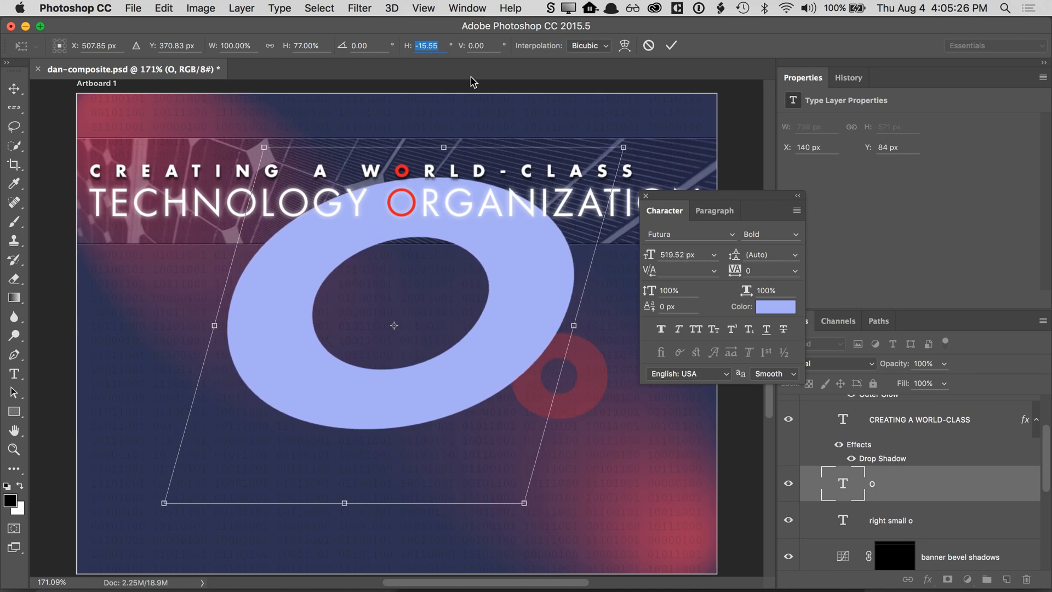
- Increase the O's slant by setting its horizontal skew to -38°
{"action": "left_click_drag", "start_coordinate": [411, 46], "coordinate": [104, 72]}
{"action": "left_click_drag", "start_coordinate": [408, 45], "coordinate": [152, 53]}
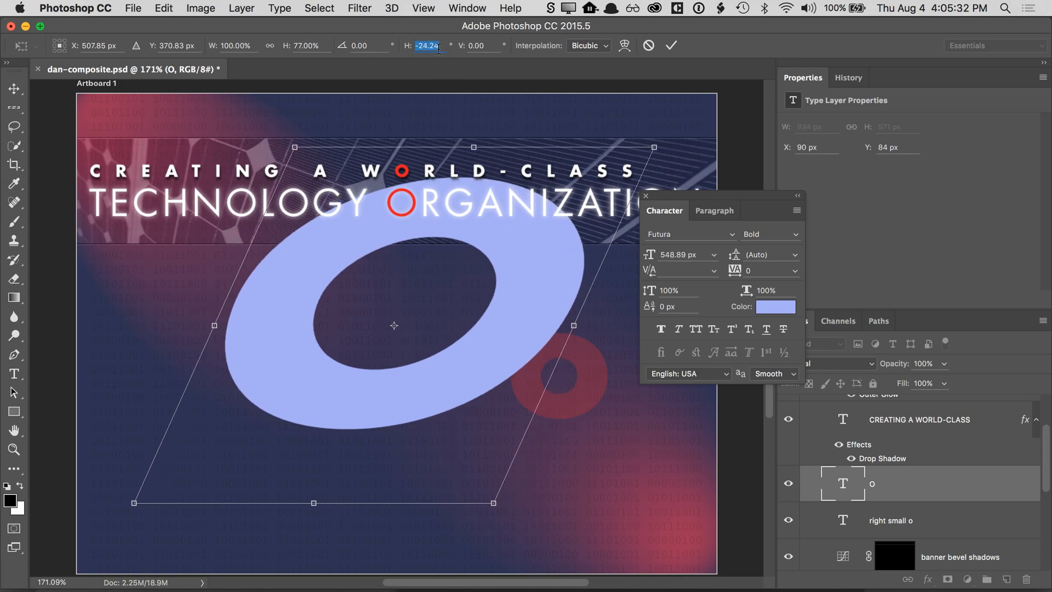
{"action": "left_click_drag", "start_coordinate": [418, 47], "coordinate": [459, 51]}
{"action": "type", "text": "38"}
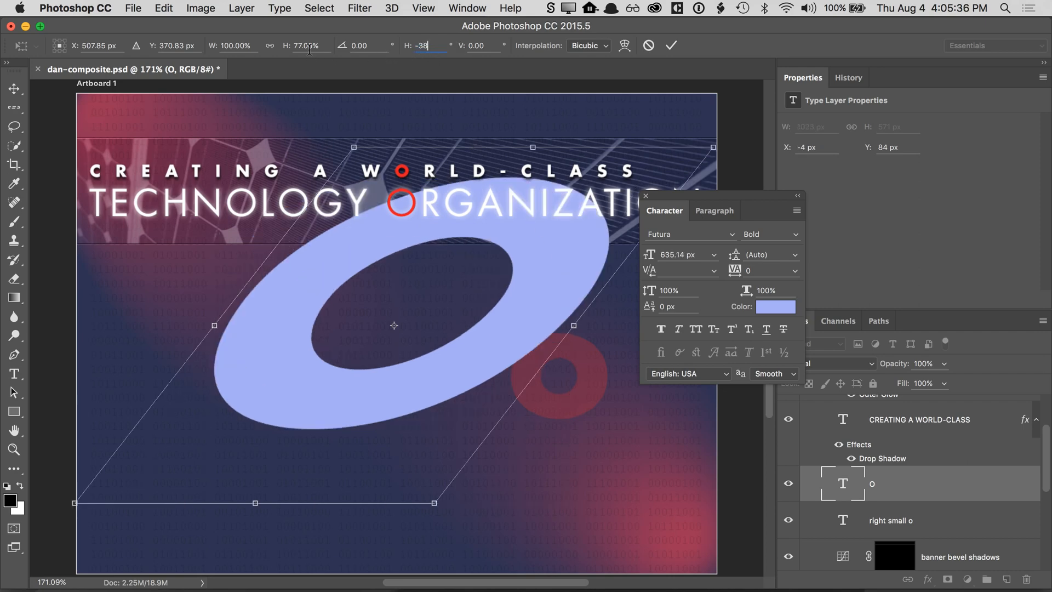
- Set the skewed O's vertical scale to 79%, commit the transform, and move it to about X -80 px, Y 122 px
{"action": "left_click", "coordinate": [307, 46]}
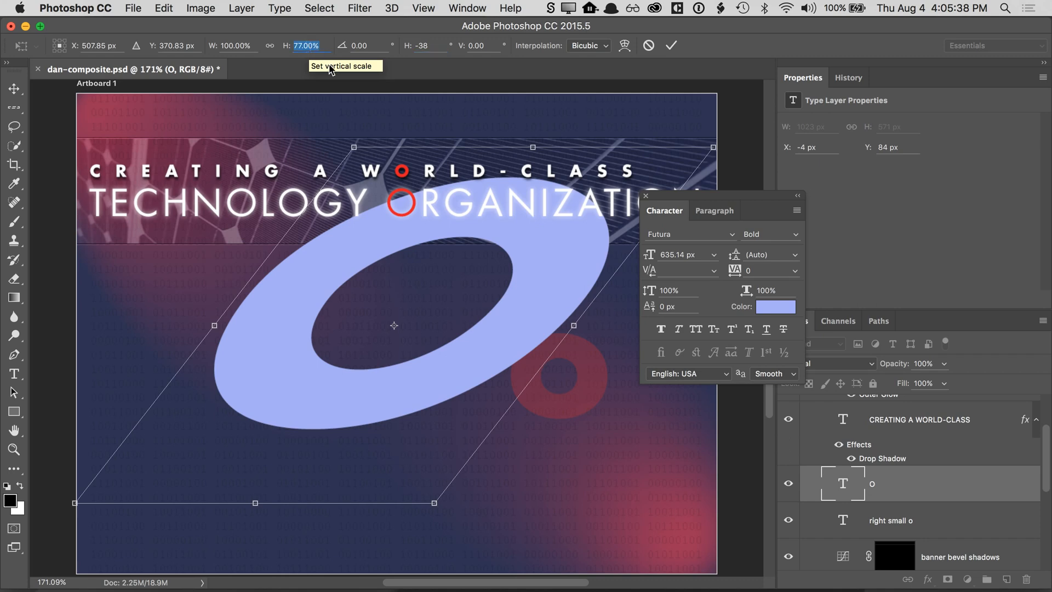
{"action": "key", "text": "Up"}
{"action": "key", "text": "Up"}
{"action": "key", "text": "Up"}
{"action": "key", "text": "Up"}
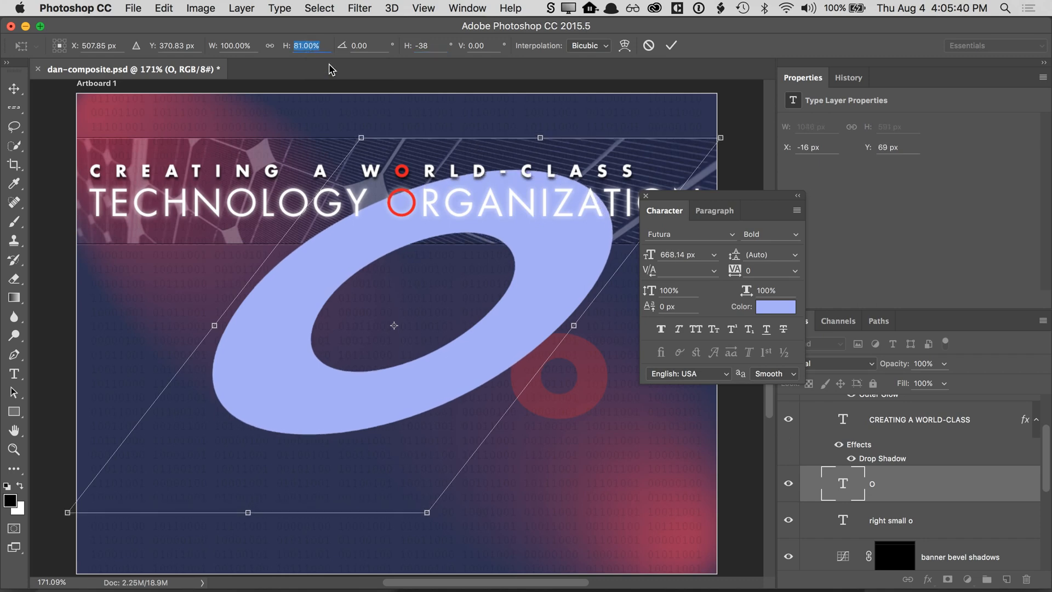
{"action": "key", "text": "Down"}
{"action": "key", "text": "Down"}
{"action": "key", "text": "Return"}
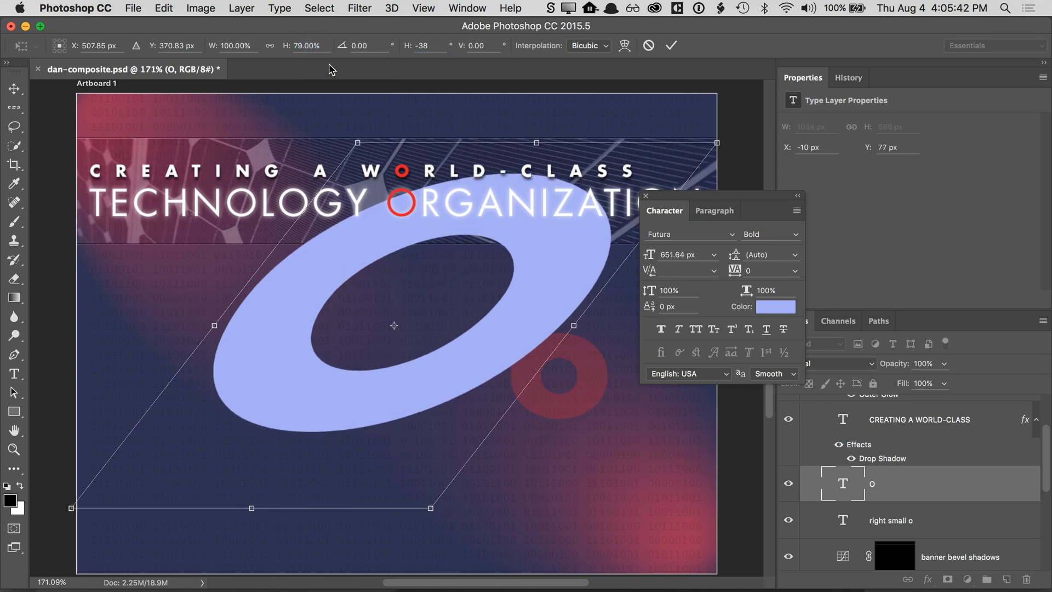
{"action": "key", "text": "Return"}
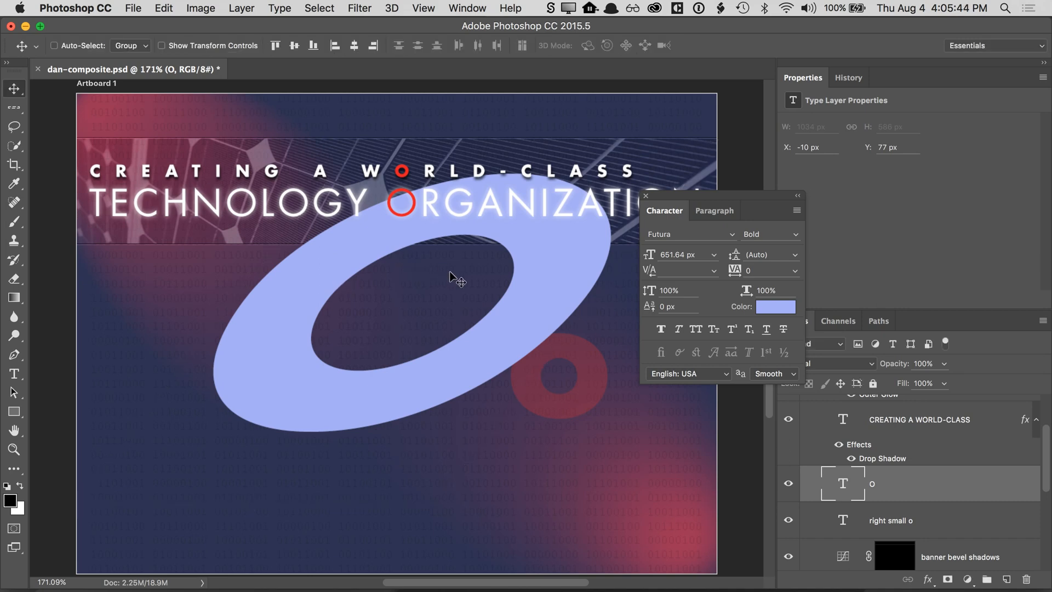
{"action": "left_click_drag", "start_coordinate": [450, 272], "coordinate": [407, 301]}
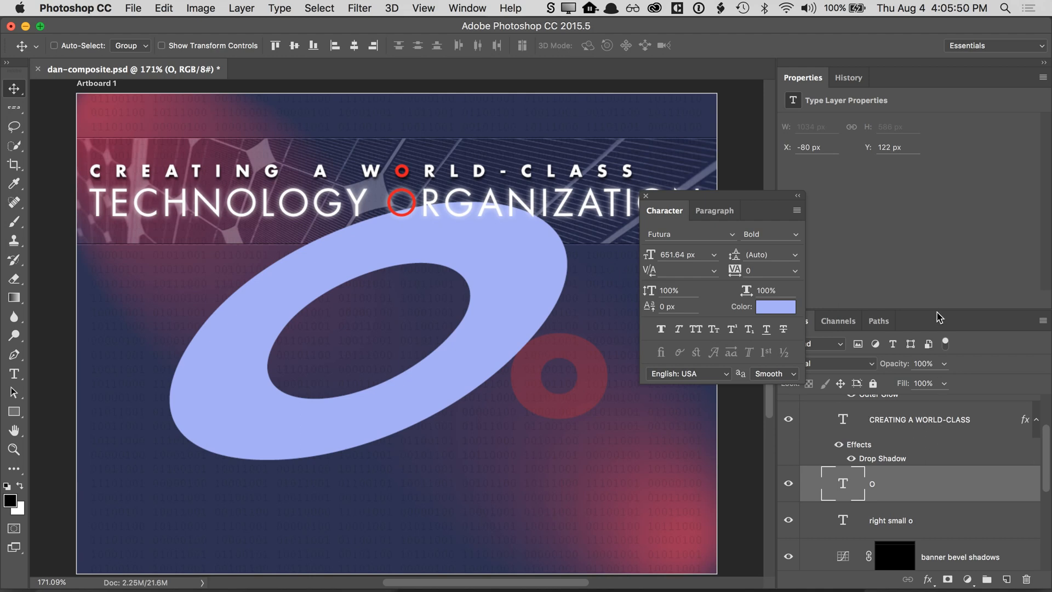
- Move the O and right small o layers below the solar panels layer, and rename the O layer center big O
{"action": "double_click", "coordinate": [811, 79]}
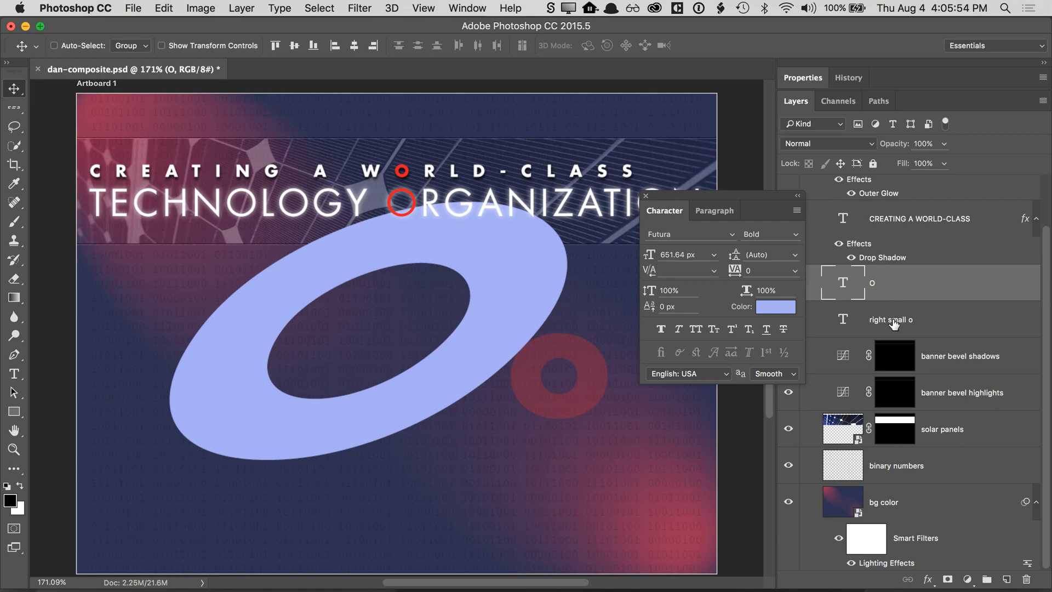
{"action": "left_click_drag", "start_coordinate": [889, 323], "coordinate": [906, 406]}
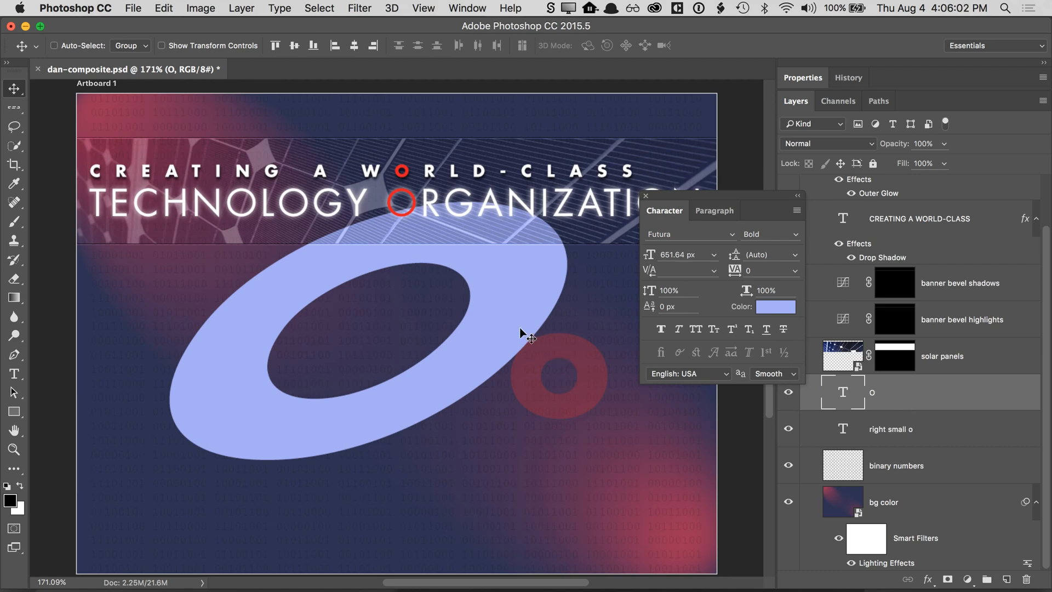
{"action": "double_click", "coordinate": [871, 393]}
{"action": "type", "text": "center big"}
{"action": "key", "text": "Return"}
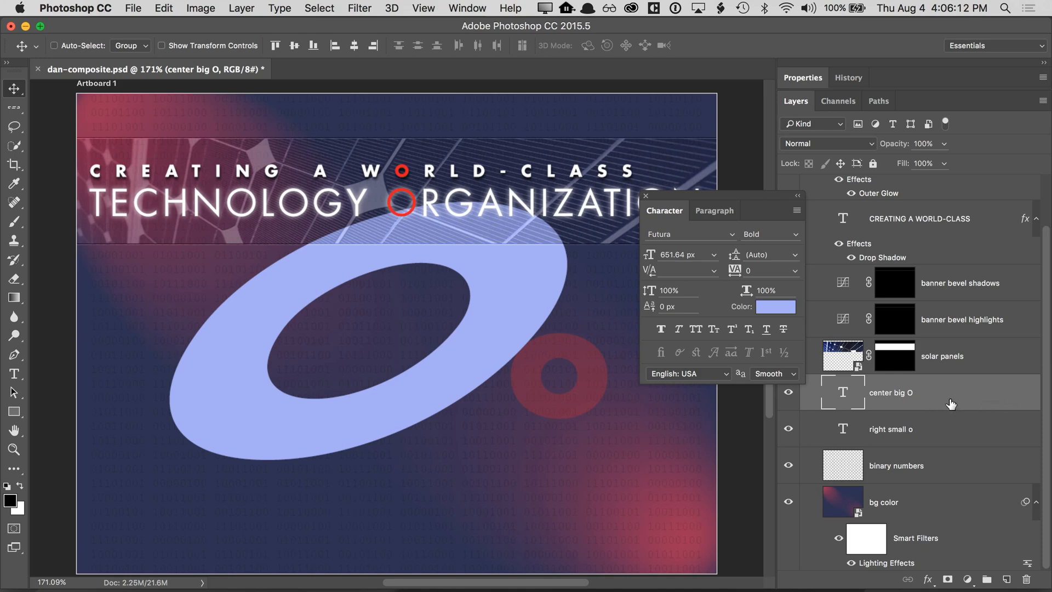
{"action": "double_click", "coordinate": [939, 400]}
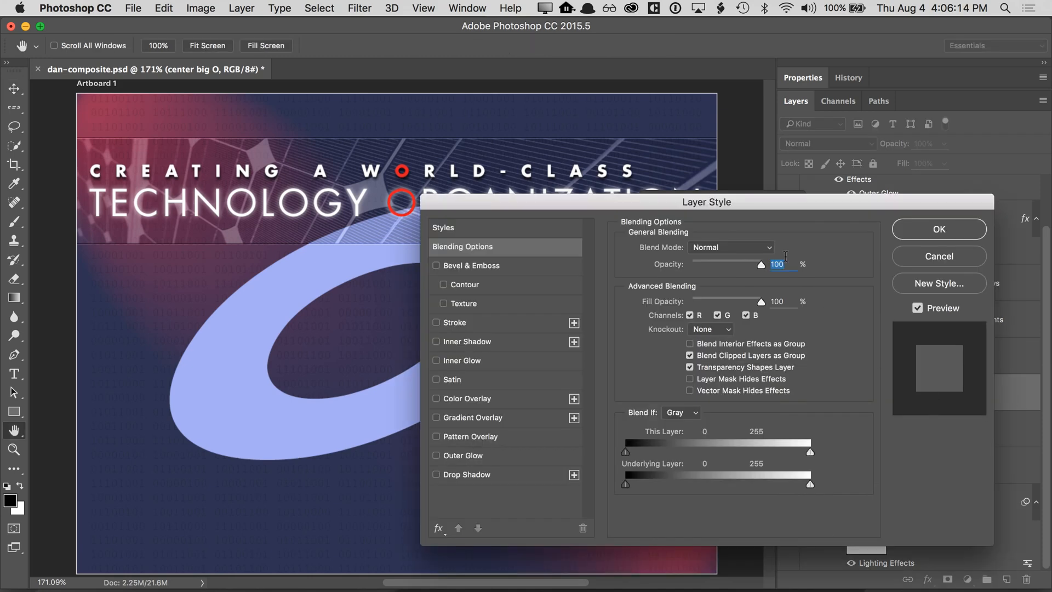
{"action": "left_click_drag", "start_coordinate": [755, 210], "coordinate": [781, 188]}
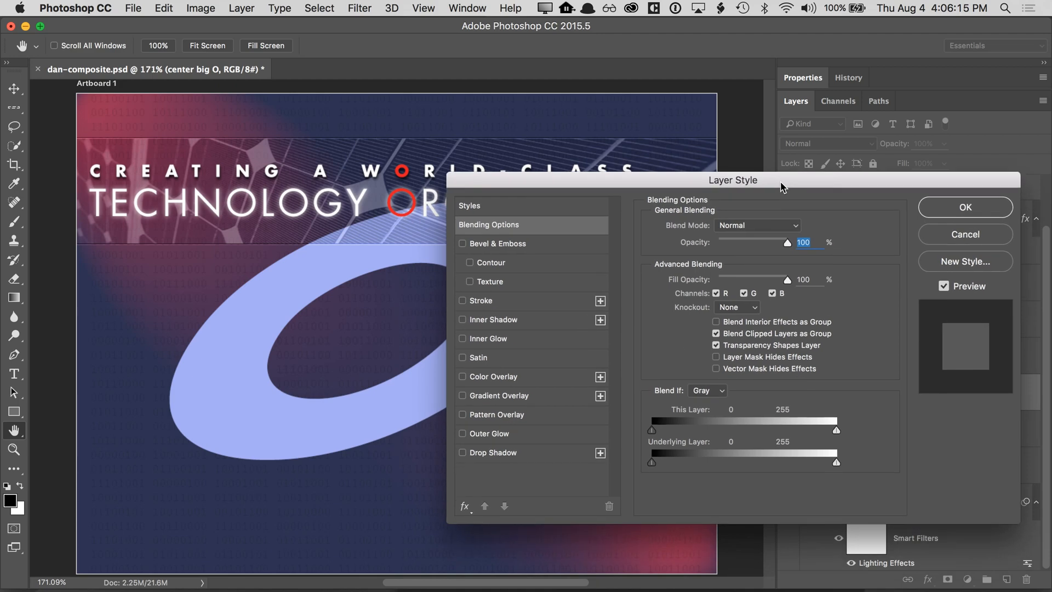
{"action": "left_click", "coordinate": [496, 453]}
{"action": "left_click_drag", "start_coordinate": [631, 179], "coordinate": [664, 156]}
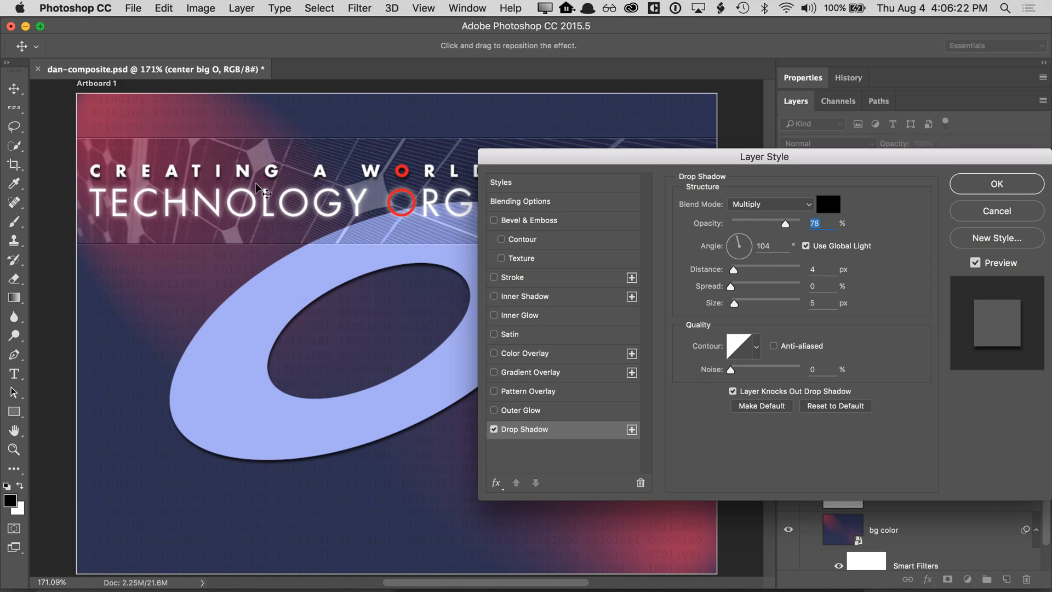
{"action": "left_click_drag", "start_coordinate": [321, 362], "coordinate": [245, 366]}
{"action": "scroll", "coordinate": [202, 178], "scroll_direction": "up", "scroll_amount": 2}
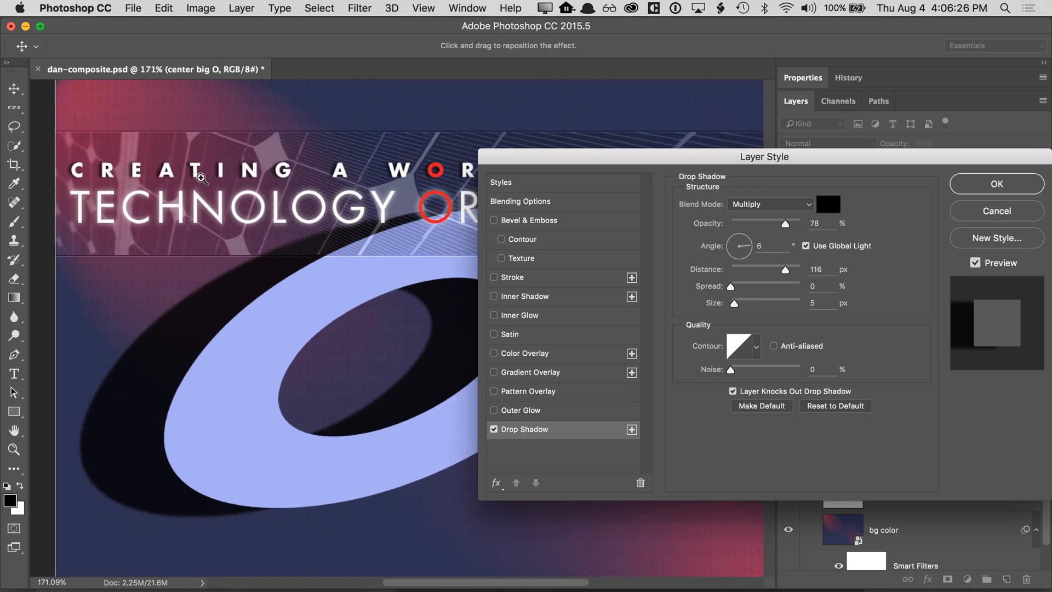
{"action": "left_click_drag", "start_coordinate": [342, 292], "coordinate": [347, 244]}
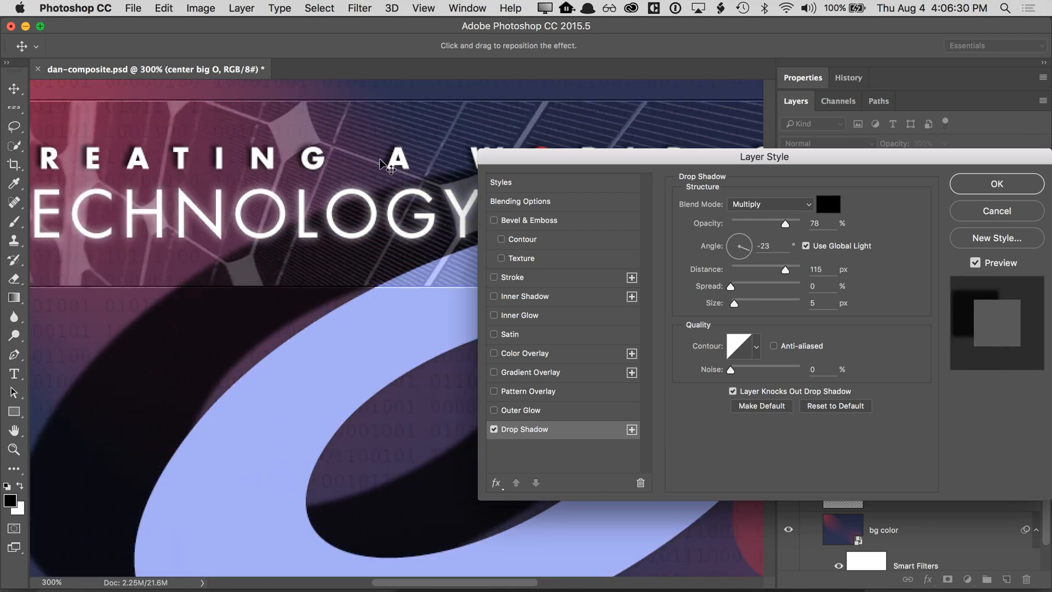
{"action": "left_click_drag", "start_coordinate": [289, 329], "coordinate": [319, 370]}
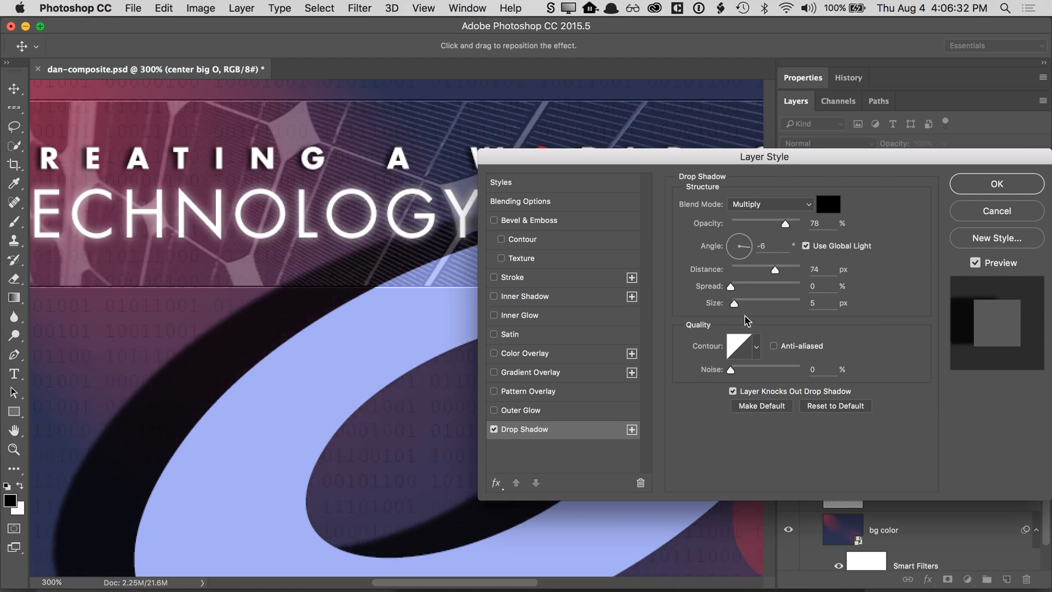
{"action": "left_click", "coordinate": [817, 246]}
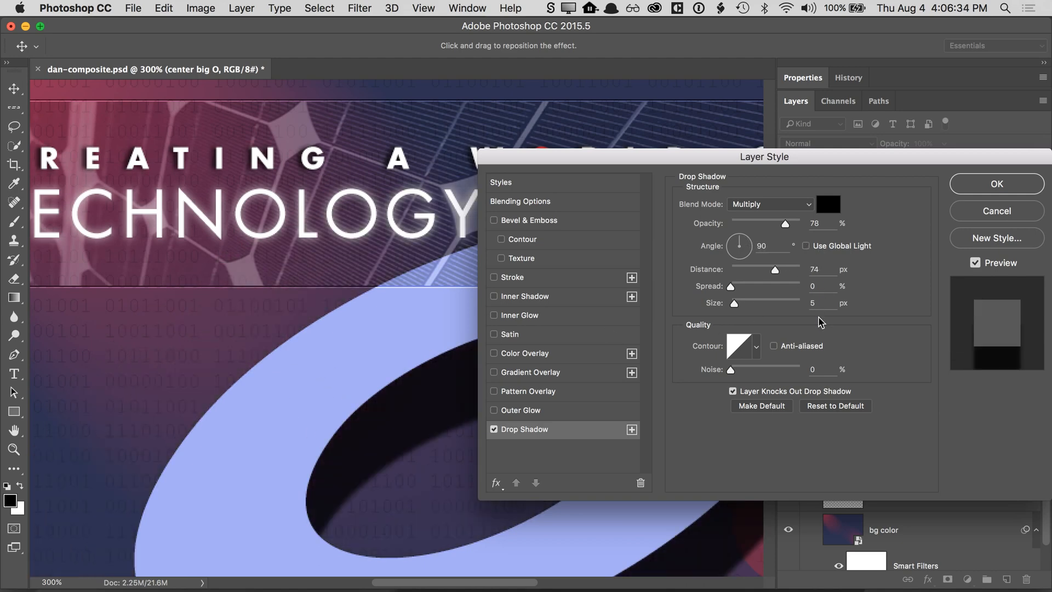
{"action": "left_click", "coordinate": [821, 249]}
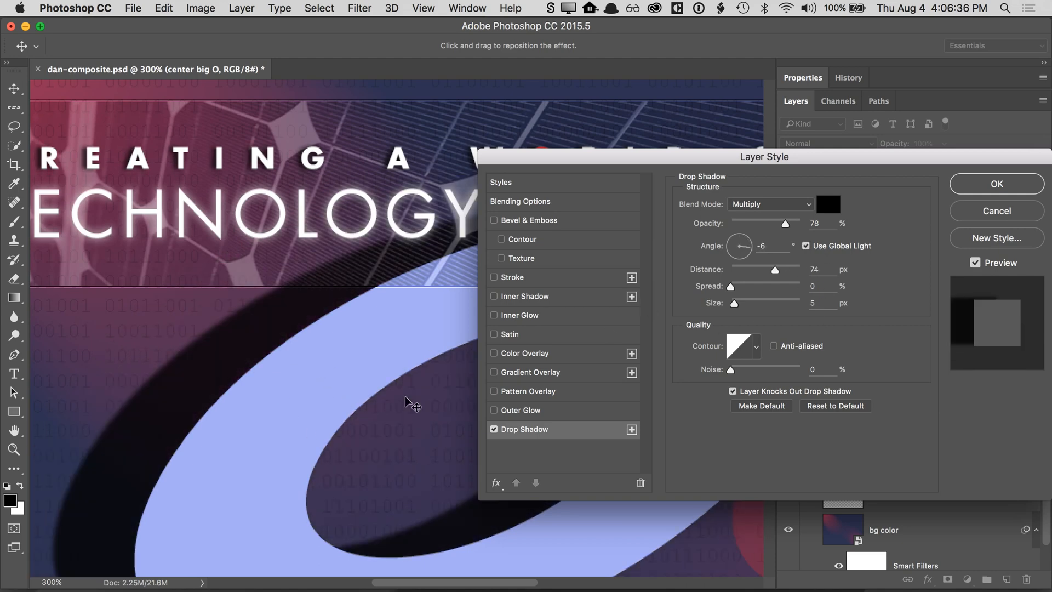
{"action": "left_click_drag", "start_coordinate": [336, 422], "coordinate": [361, 433]}
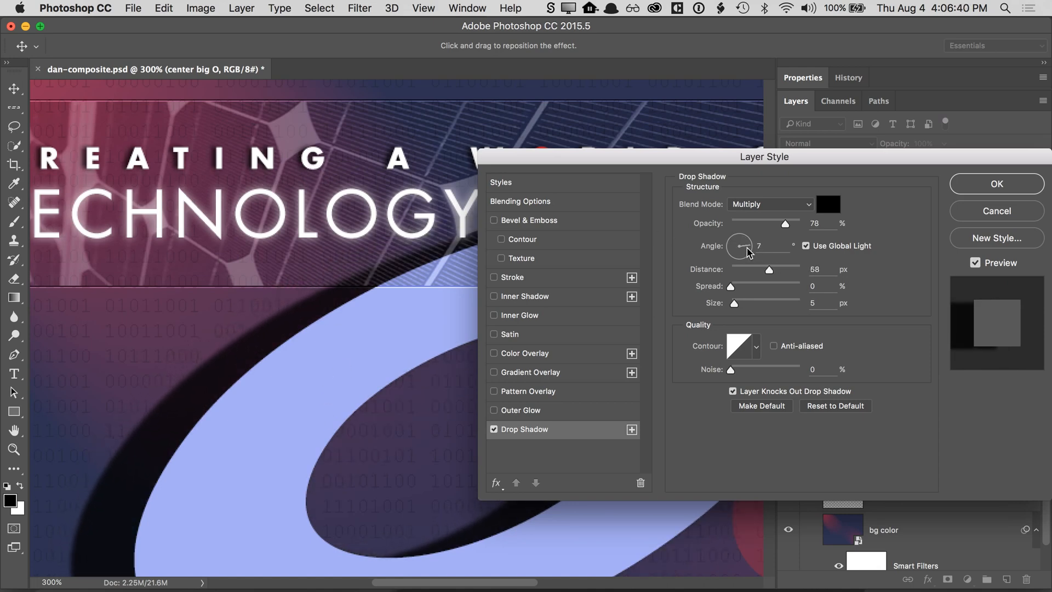
{"action": "left_click_drag", "start_coordinate": [400, 327], "coordinate": [382, 312]}
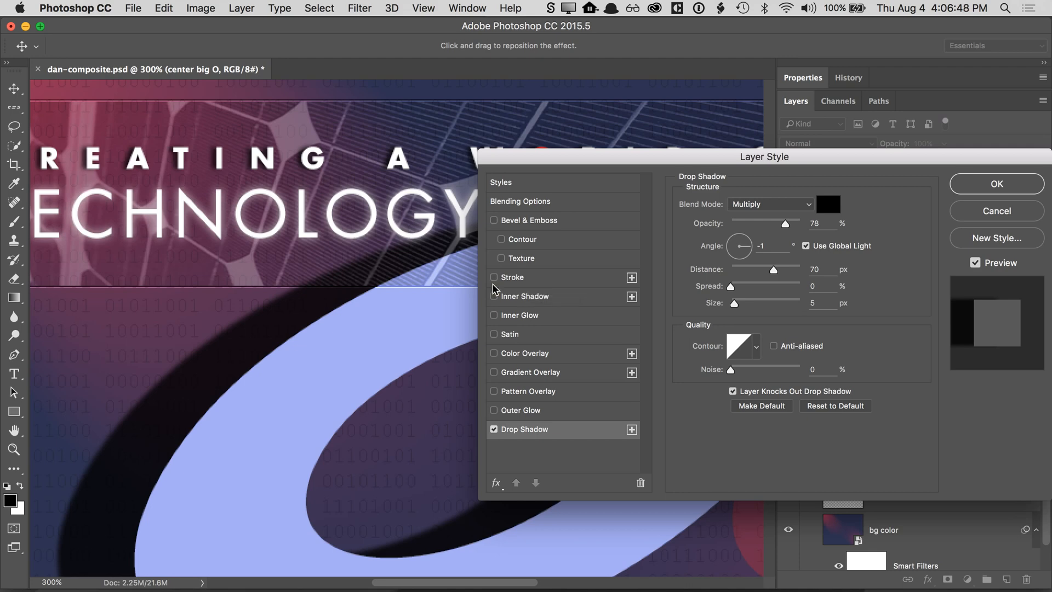
{"action": "left_click", "coordinate": [1014, 211]}
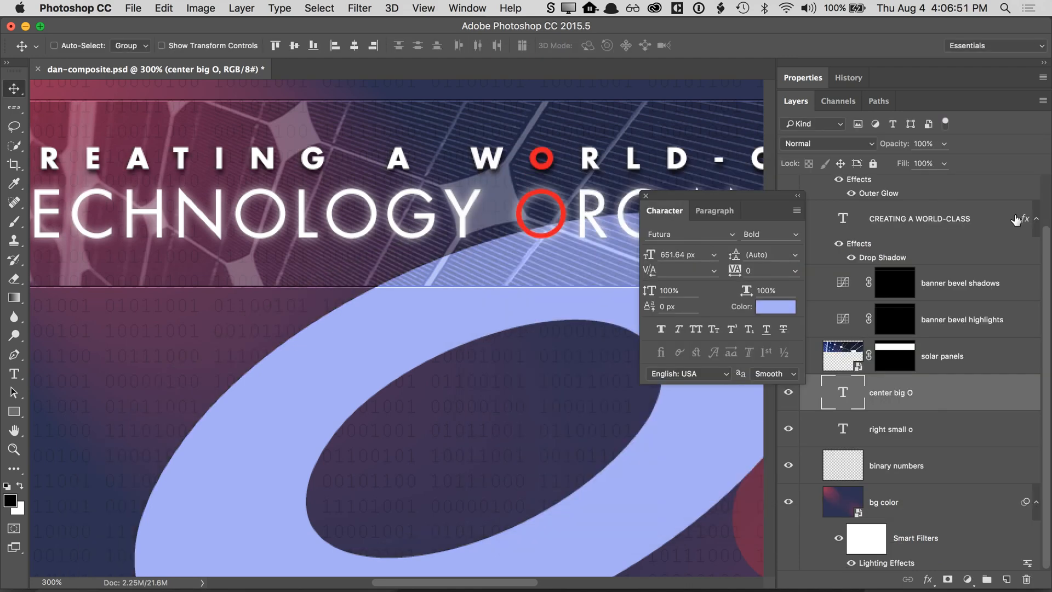
- Add a drop shadow to the center big O layer without global light, at angle 102° and distance 23 px
{"action": "double_click", "coordinate": [952, 404]}
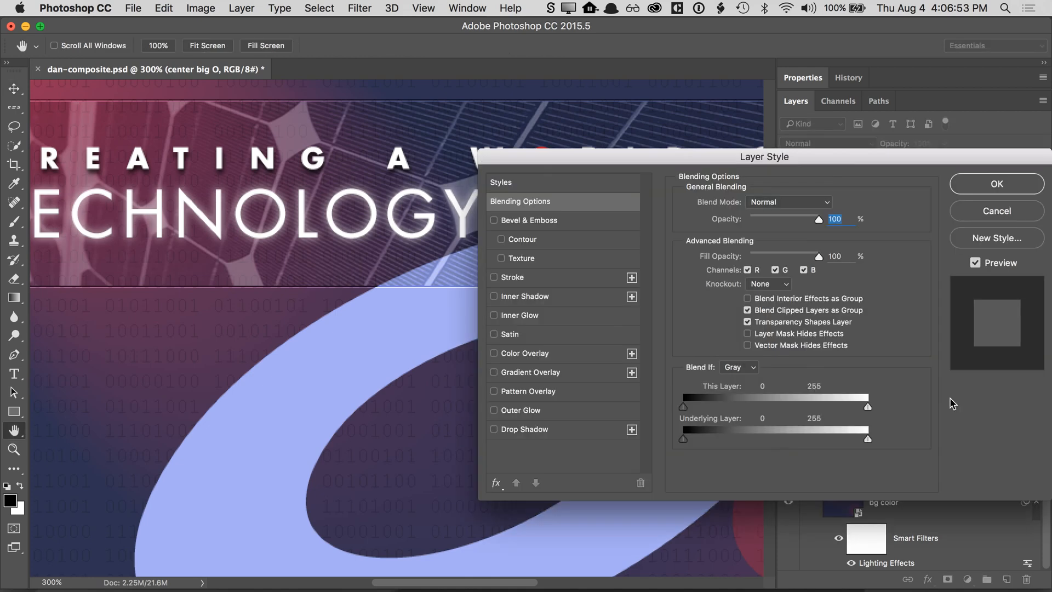
{"action": "left_click", "coordinate": [525, 429]}
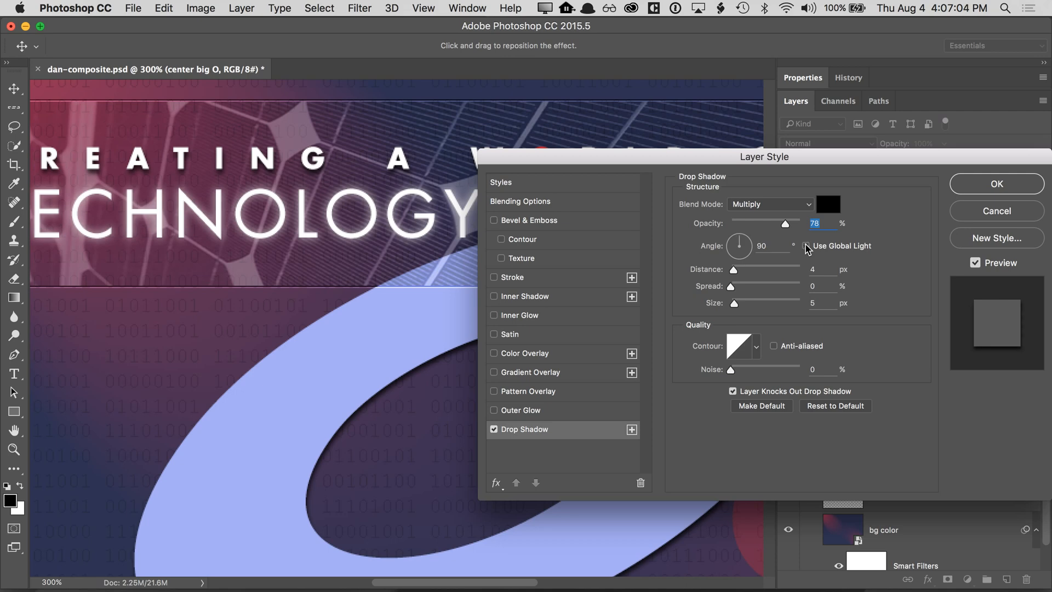
{"action": "left_click_drag", "start_coordinate": [418, 418], "coordinate": [323, 417]}
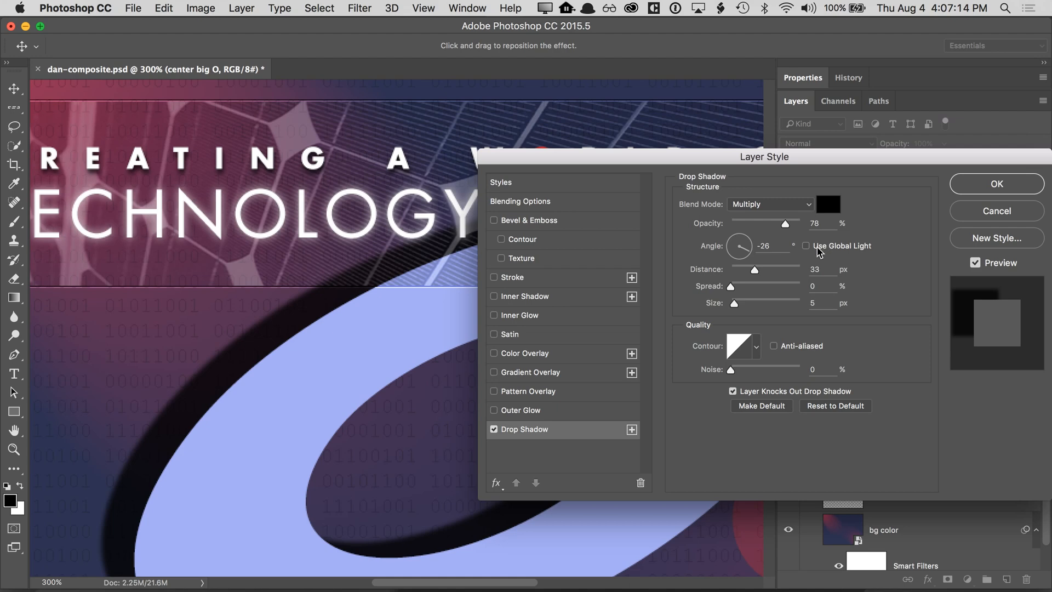
{"action": "key", "text": "super+minus"}
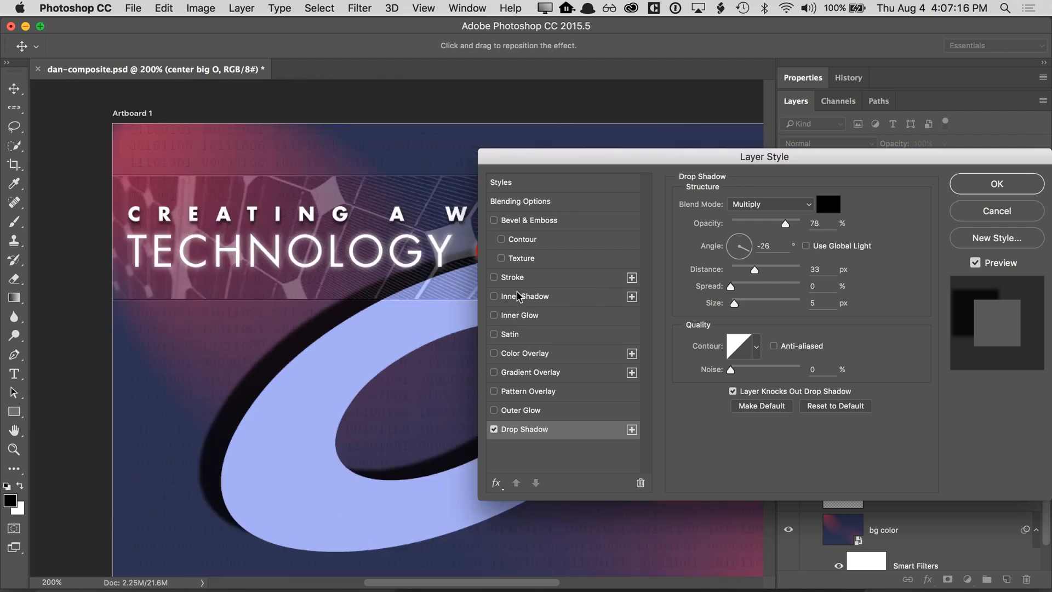
{"action": "key", "text": "super+minus"}
{"action": "left_click_drag", "start_coordinate": [379, 425], "coordinate": [397, 445]}
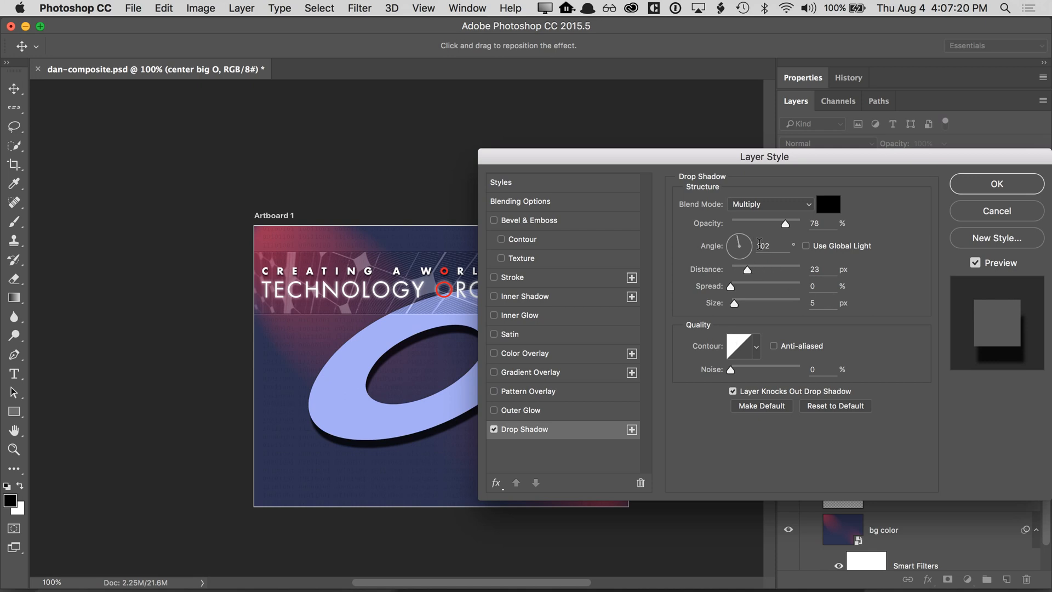
- Soften the big O's drop shadow to size 81 px and 64% opacity, and apply the layer style
{"action": "left_click_drag", "start_coordinate": [734, 303], "coordinate": [741, 303]}
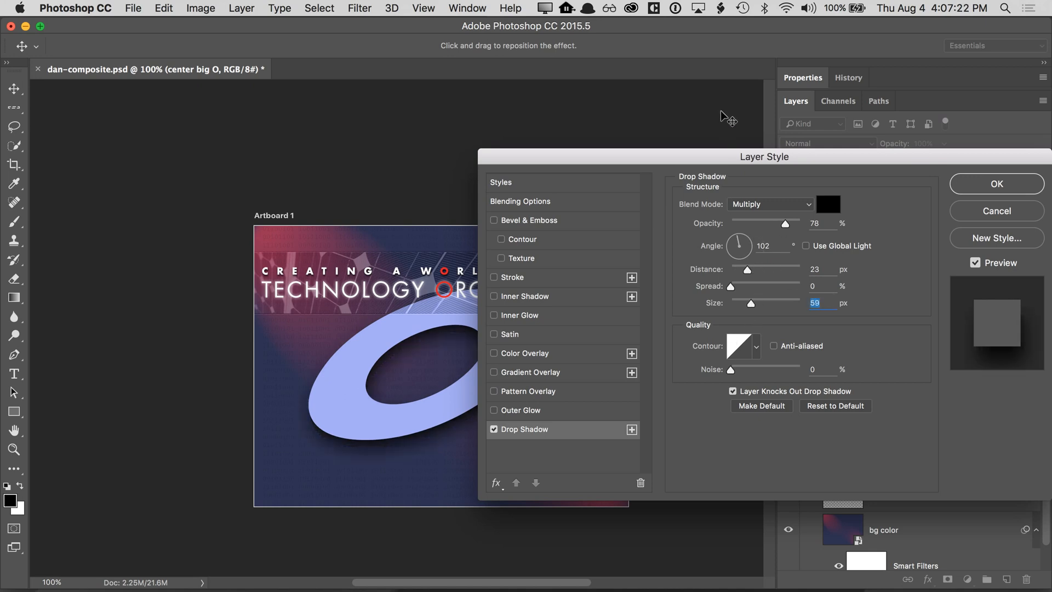
{"action": "left_click_drag", "start_coordinate": [714, 157], "coordinate": [756, 149]}
{"action": "left_click_drag", "start_coordinate": [792, 296], "coordinate": [799, 298]}
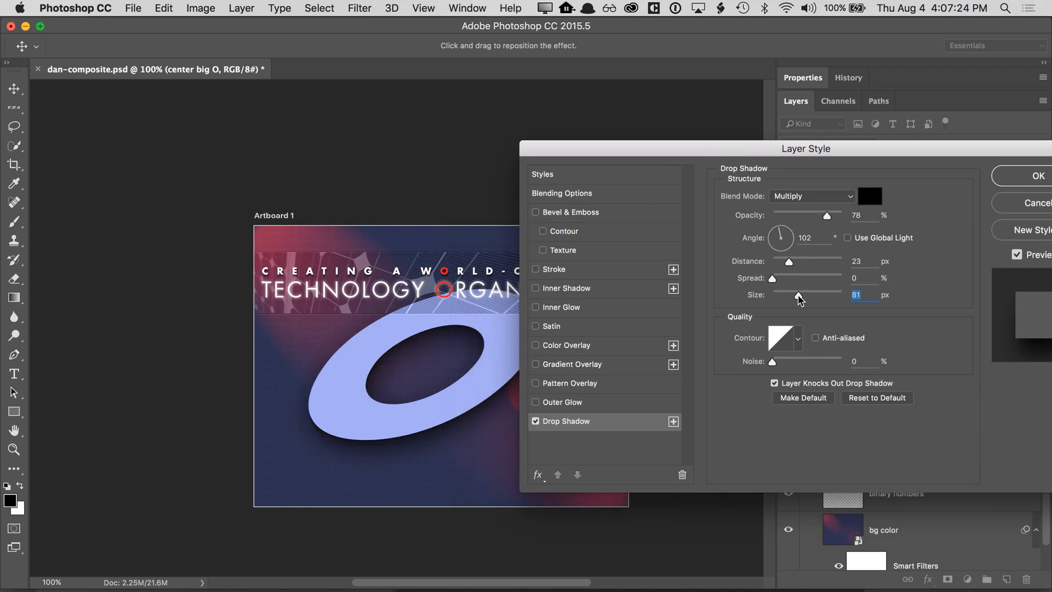
{"action": "left_click", "coordinate": [817, 215]}
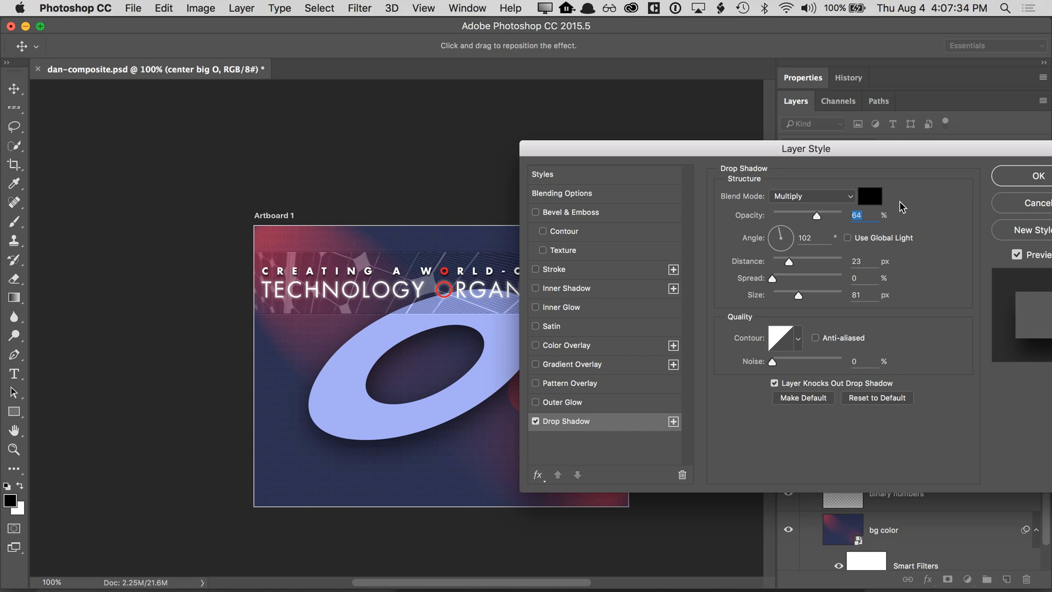
{"action": "left_click", "coordinate": [1023, 181]}
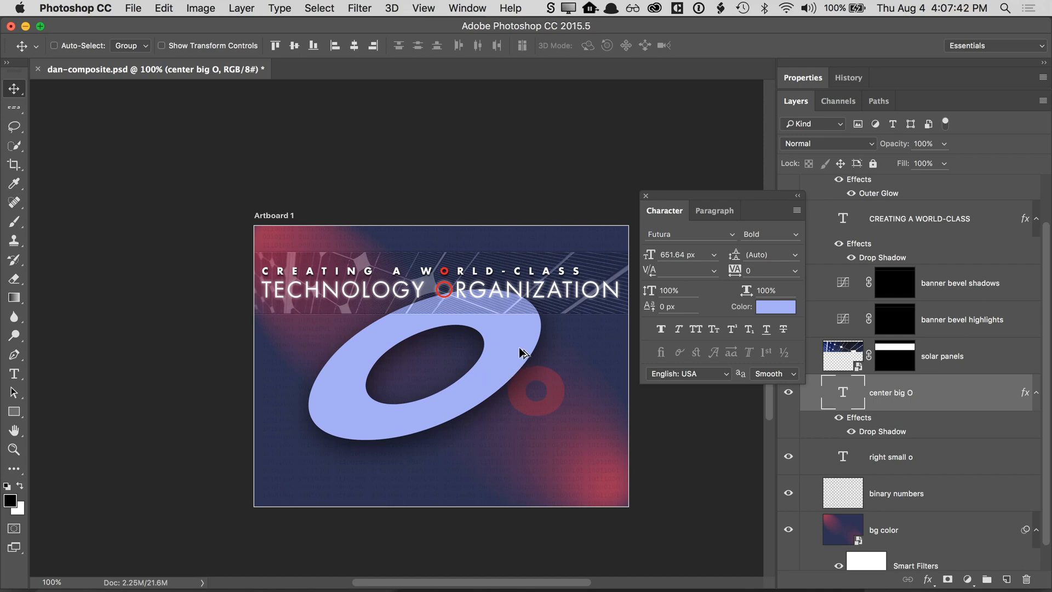
- Duplicate the big O toward the artboard's lower-left corner and scale the copy down to a type size of about 413.68 px
{"action": "left_click_drag", "start_coordinate": [522, 351], "coordinate": [390, 437]}
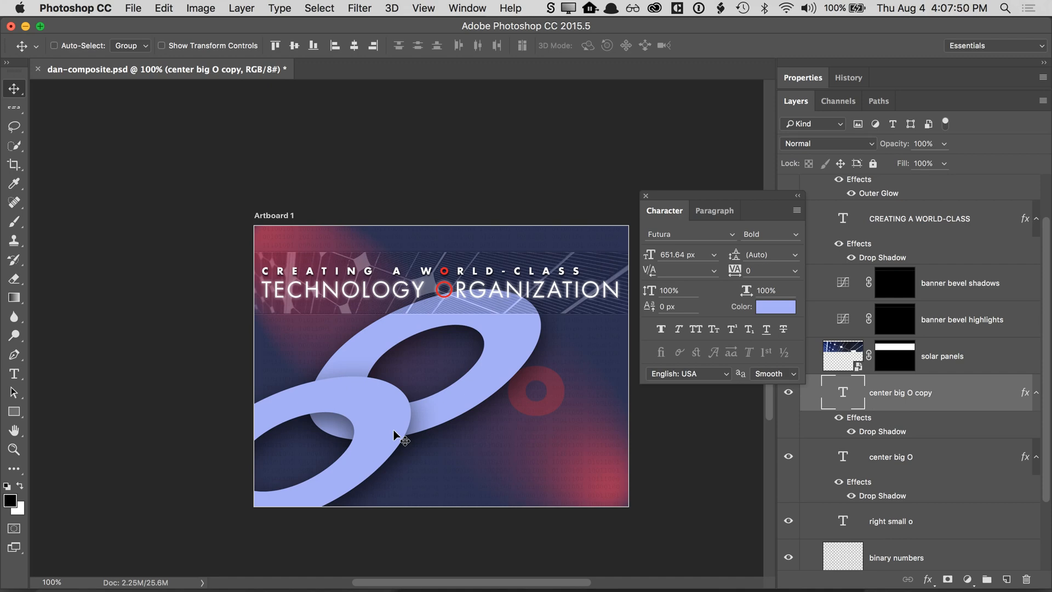
{"action": "left_click_drag", "start_coordinate": [384, 425], "coordinate": [415, 421]}
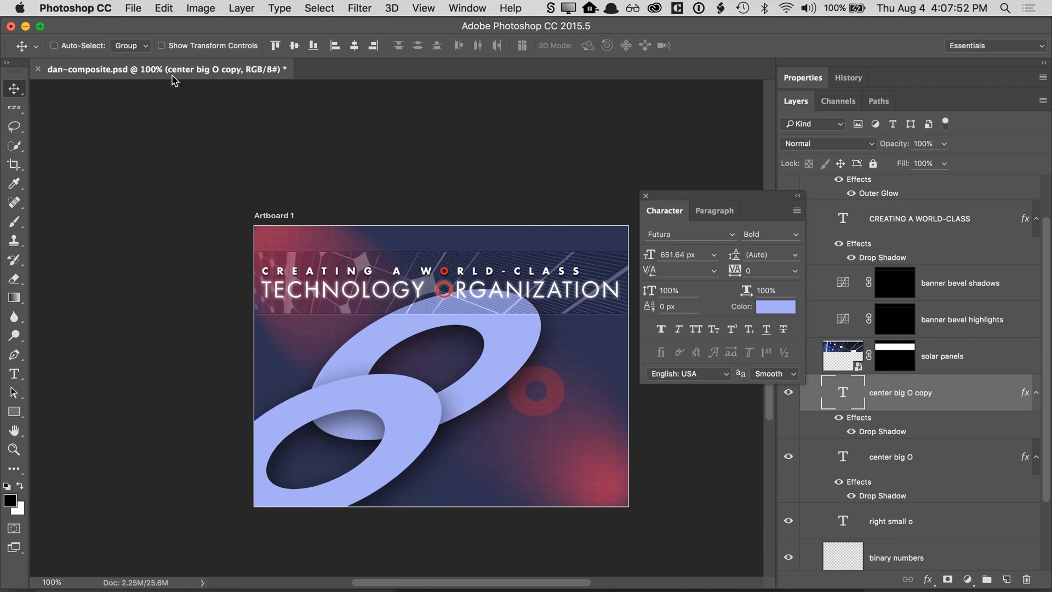
{"action": "left_click", "coordinate": [162, 8]}
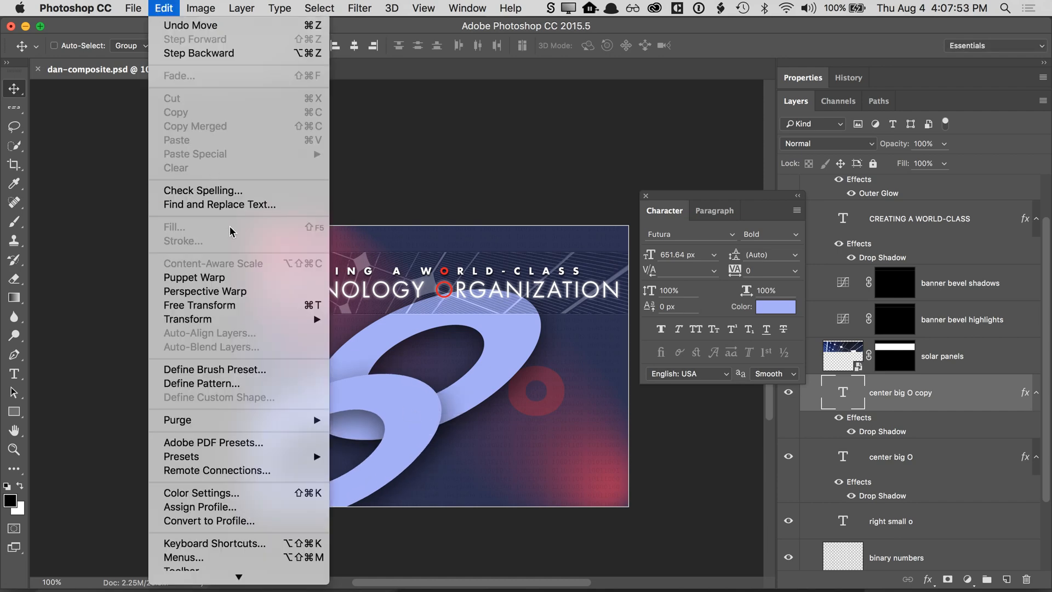
{"action": "left_click", "coordinate": [229, 306]}
{"action": "left_click_drag", "start_coordinate": [503, 354], "coordinate": [363, 434]}
{"action": "left_click_drag", "start_coordinate": [308, 475], "coordinate": [351, 436]}
{"action": "key", "text": "Return"}
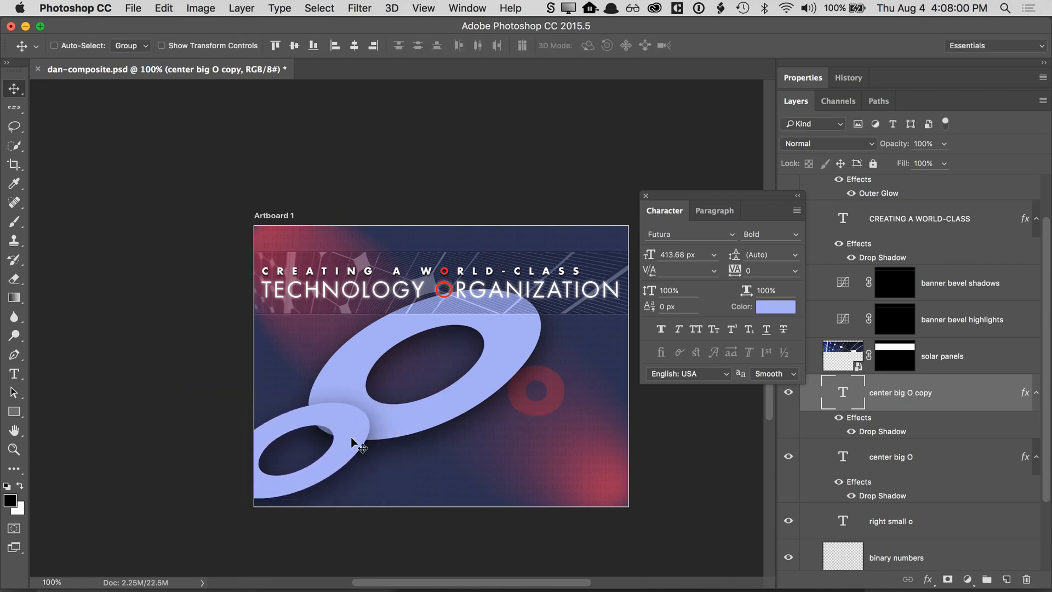
- Recolor the smaller O copy to a darker, more saturated blue, 555eaf, with 69% brightness and 51% saturation
{"action": "left_click", "coordinate": [764, 309]}
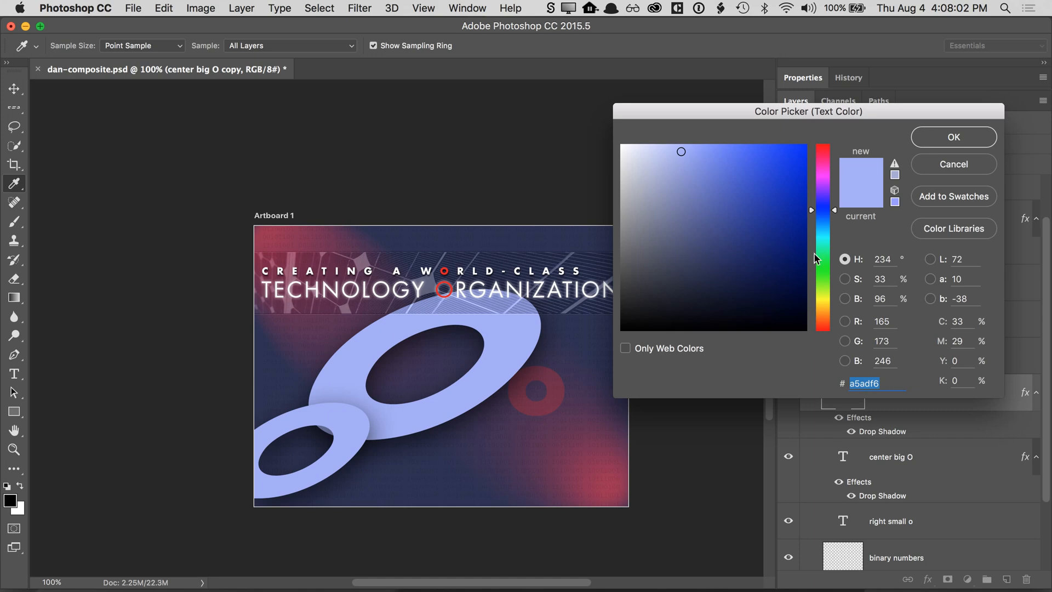
{"action": "left_click", "coordinate": [844, 299]}
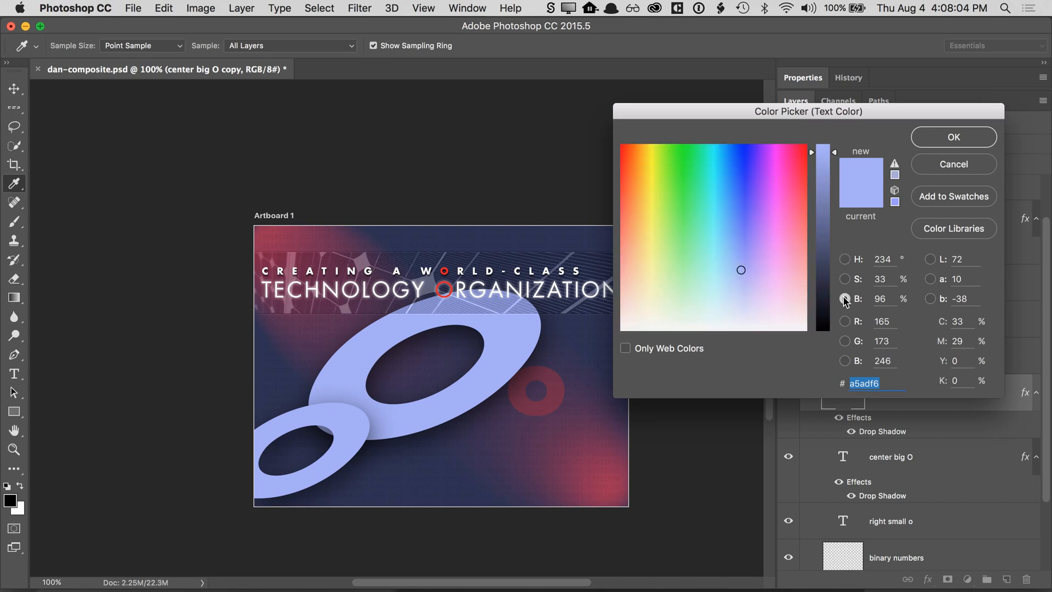
{"action": "left_click", "coordinate": [832, 184]}
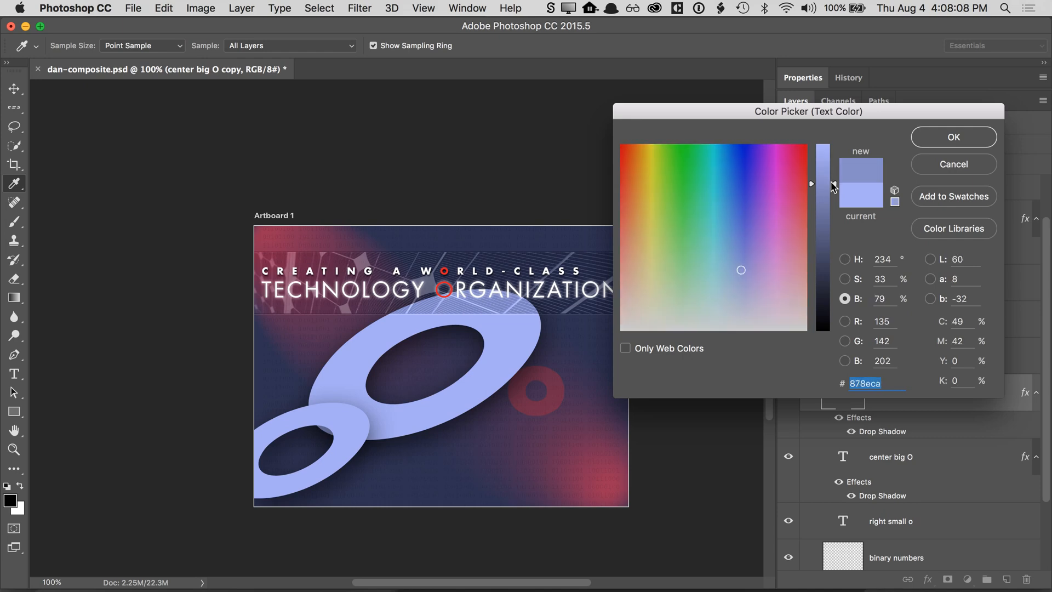
{"action": "left_click", "coordinate": [833, 204]}
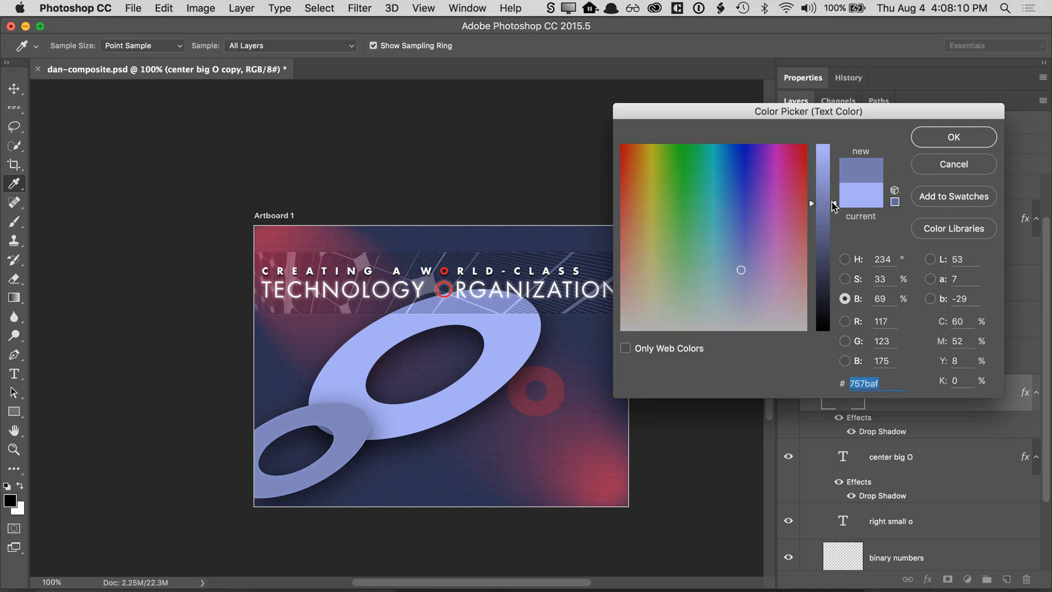
{"action": "left_click", "coordinate": [844, 279]}
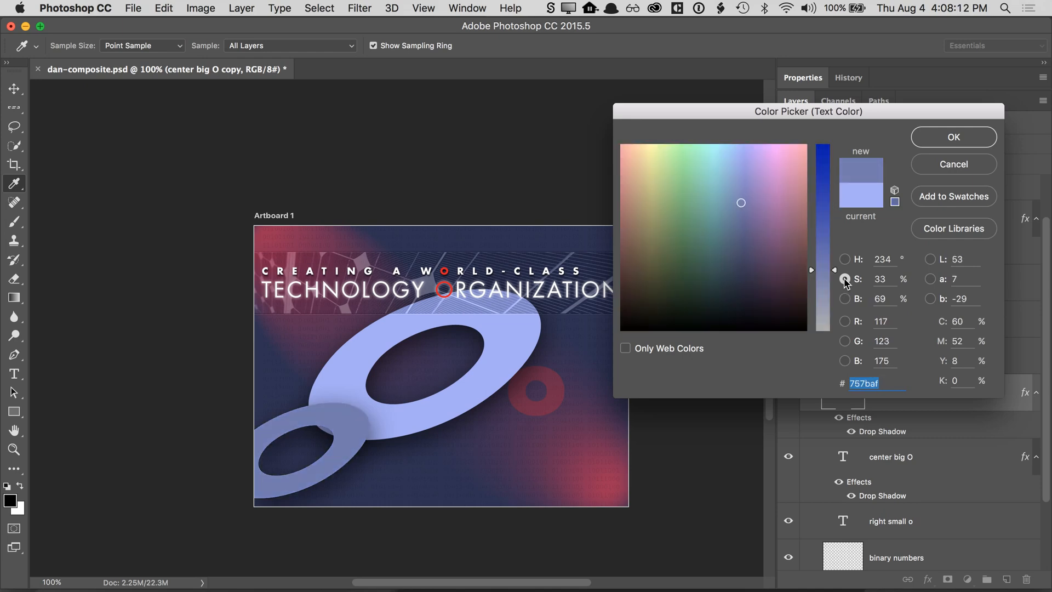
{"action": "left_click_drag", "start_coordinate": [833, 267], "coordinate": [834, 238]}
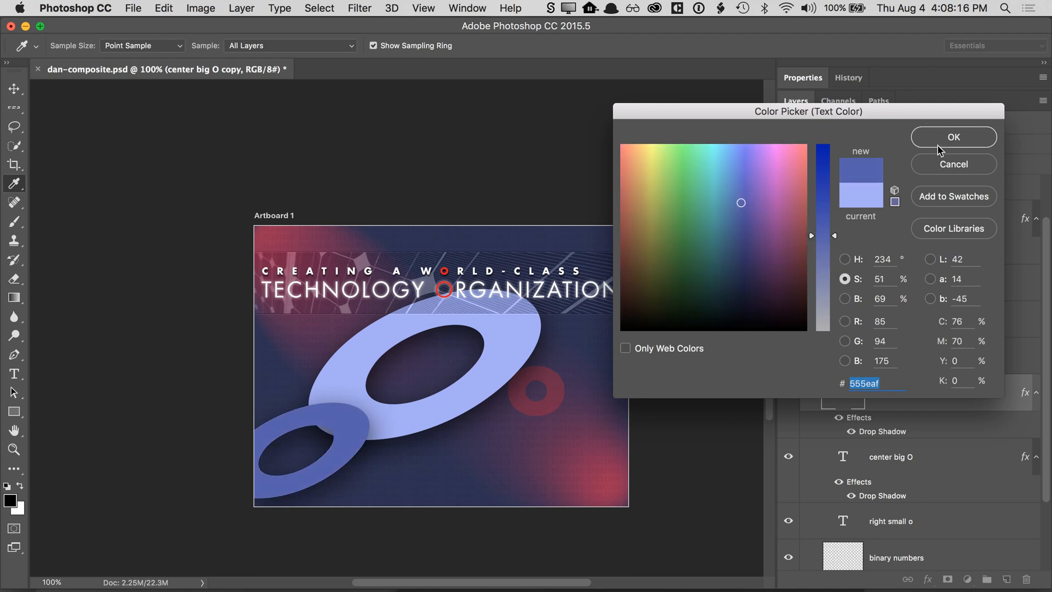
{"action": "left_click", "coordinate": [953, 137]}
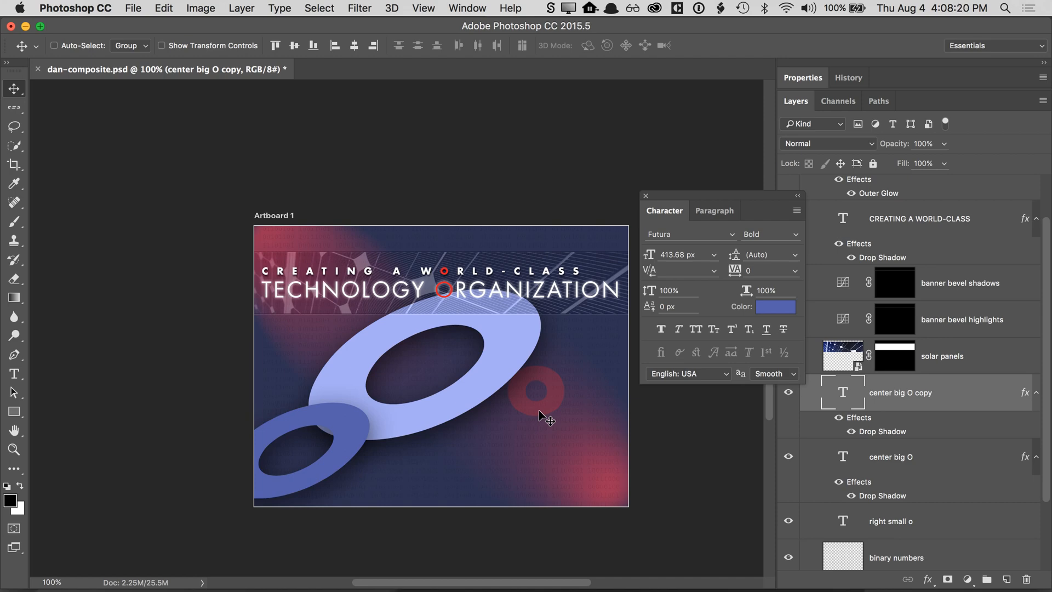
- Rename the copied O layer as "left small O" and collapse the effects lists of it and the center big O layer
{"action": "double_click", "coordinate": [912, 392]}
{"action": "double_click", "coordinate": [888, 392]}
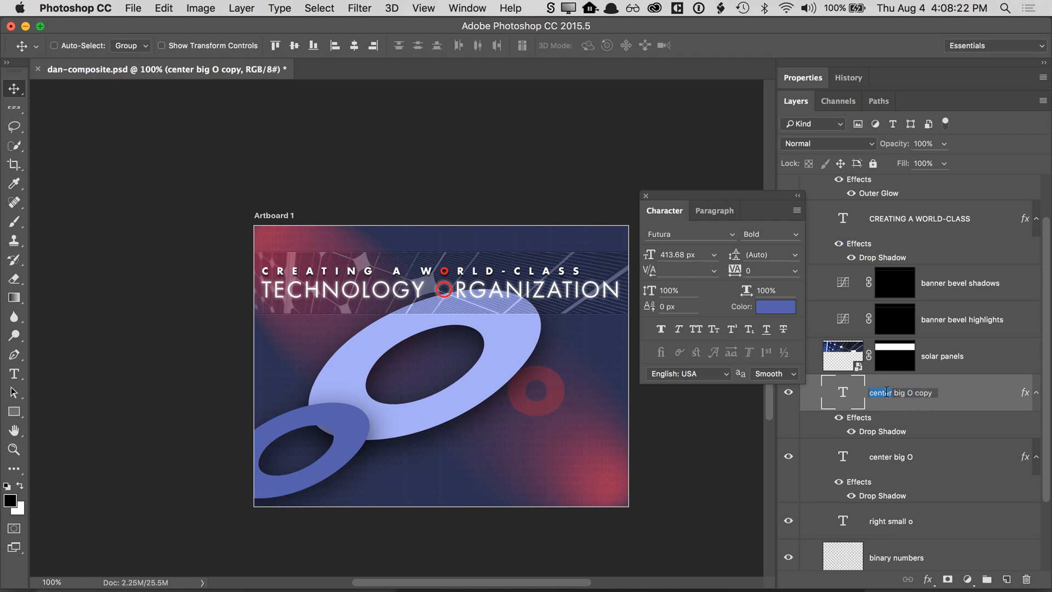
{"action": "type", "text": "left smlall"}
{"action": "key", "text": "BackSpace"}
{"action": "key", "text": "BackSpace"}
{"action": "key", "text": "BackSpace"}
{"action": "key", "text": "BackSpace"}
{"action": "key", "text": "BackSpace"}
{"action": "key", "text": "BackSpace"}
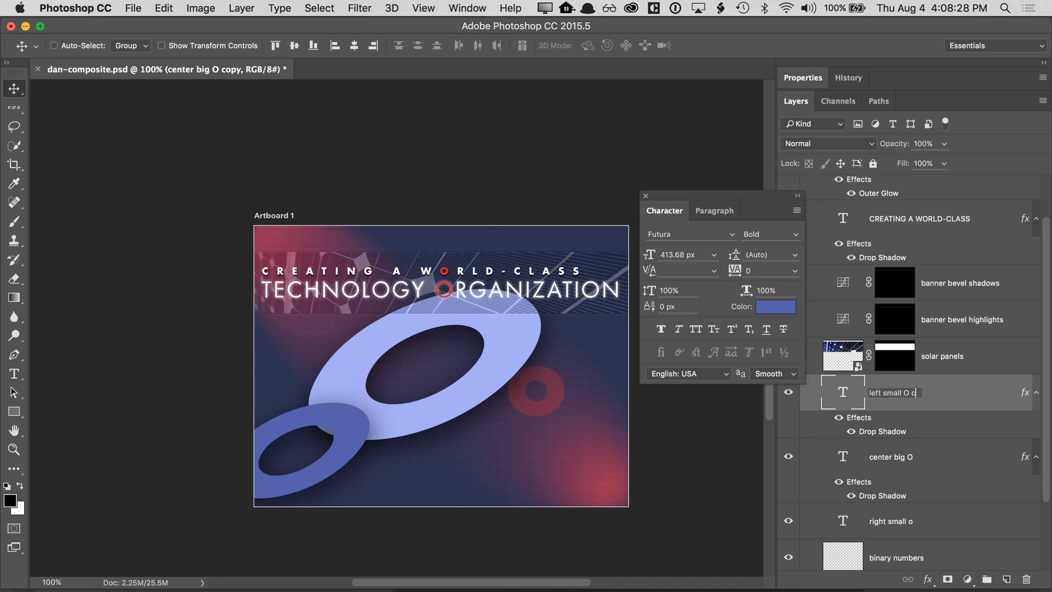
{"action": "key", "text": "Return"}
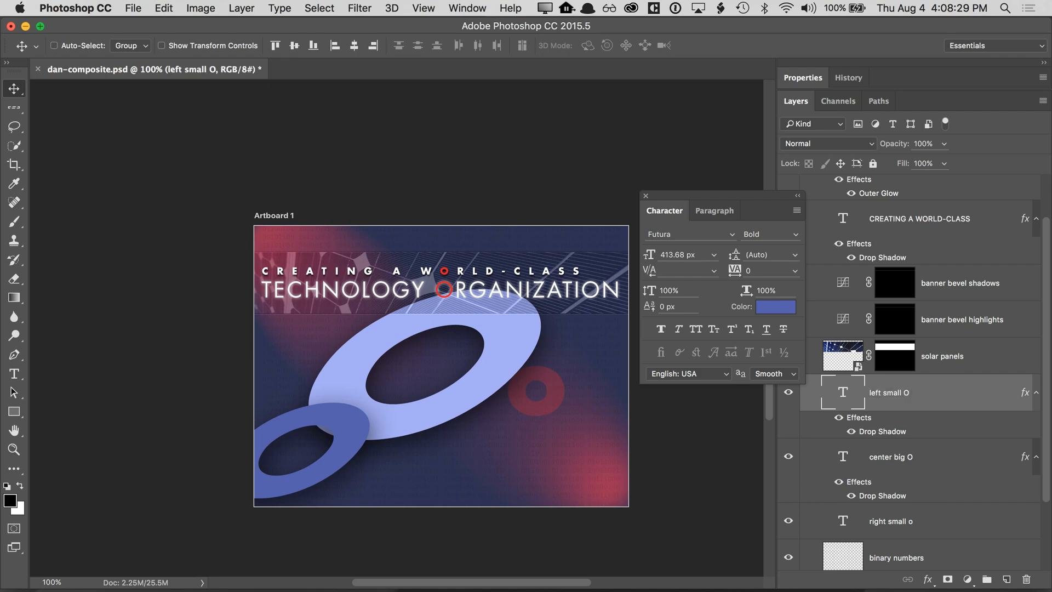
{"action": "left_click", "coordinate": [1036, 393]}
{"action": "left_click", "coordinate": [1035, 428]}
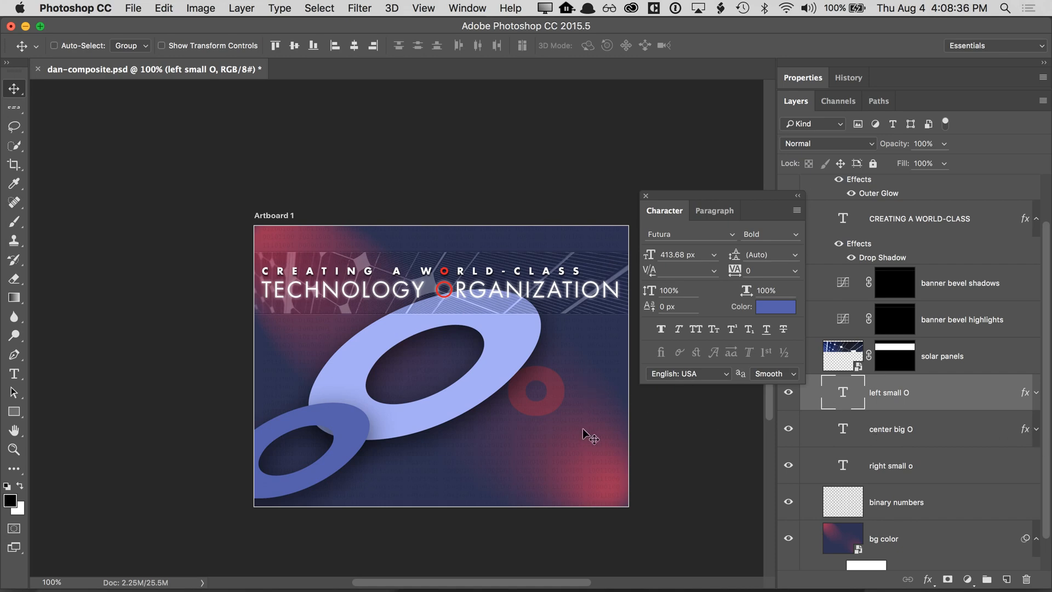
- Move the left small O slightly down and left so it overlaps the big O less, and close the character settings
{"action": "key", "text": "super+space"}
{"action": "left_click", "coordinate": [428, 408], "text": "super"}
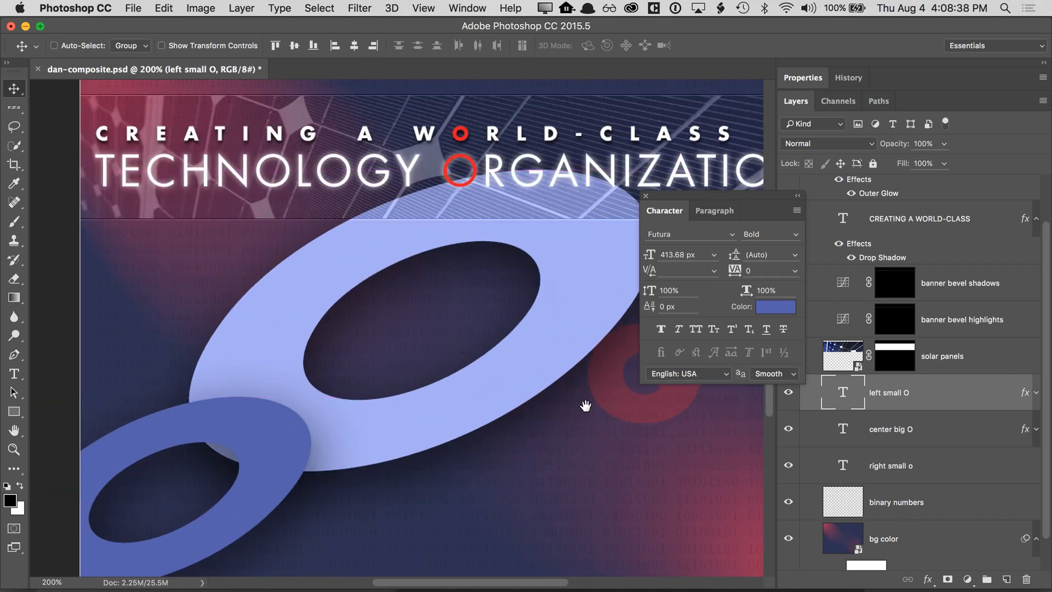
{"action": "scroll", "coordinate": [586, 386], "scroll_direction": "down", "scroll_amount": 2}
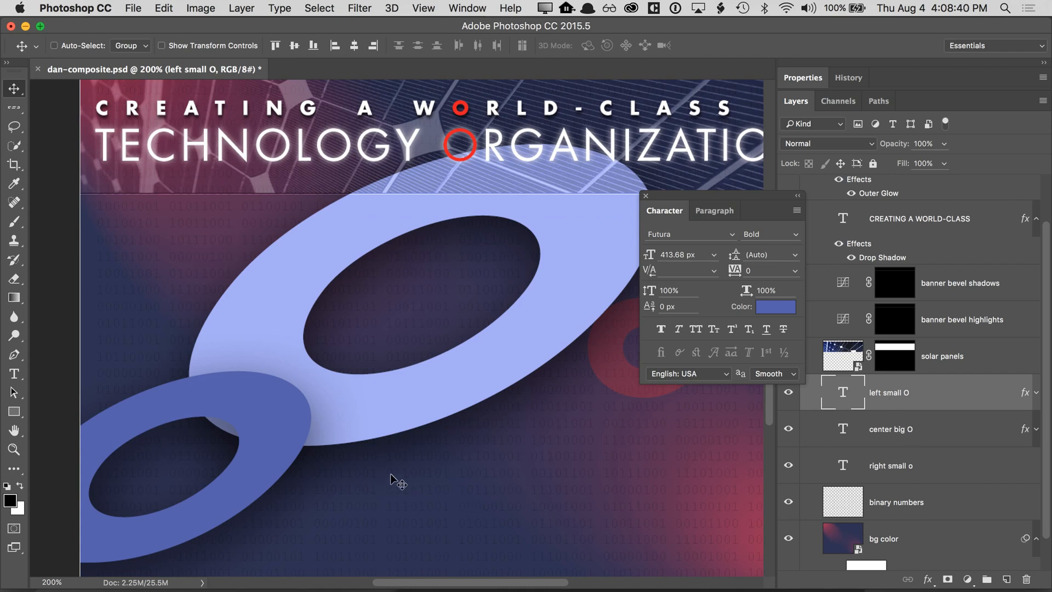
{"action": "left_click_drag", "start_coordinate": [391, 475], "coordinate": [384, 514]}
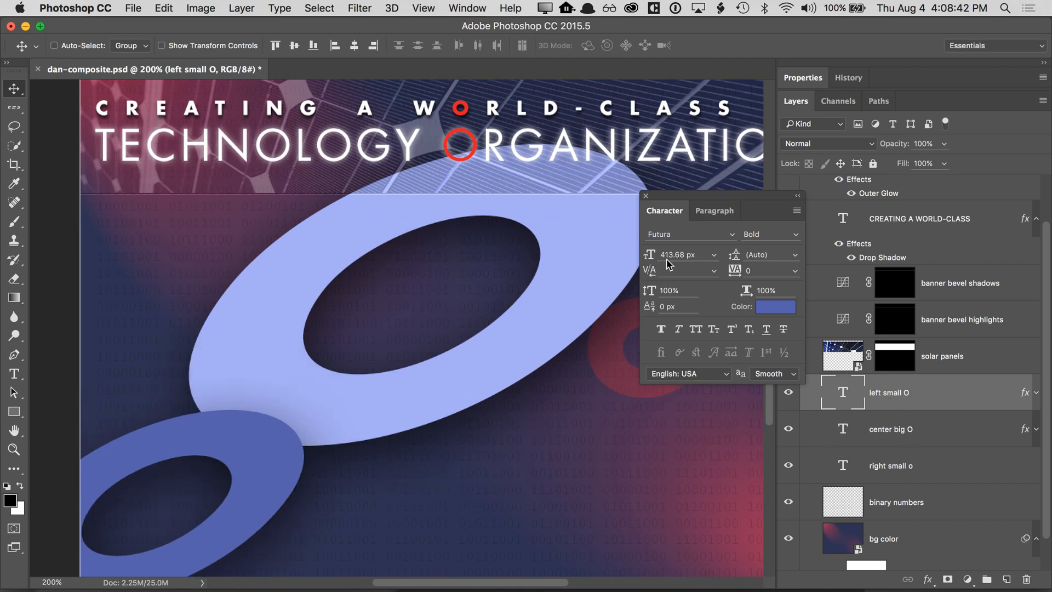
{"action": "left_click", "coordinate": [646, 196]}
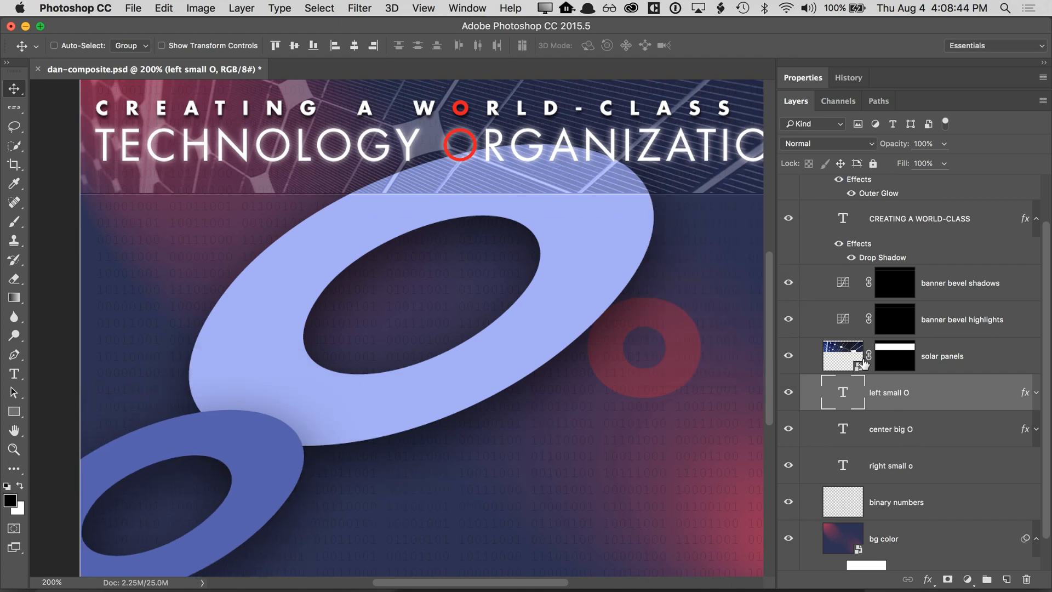
- Compare reducing the center big O's fill to 0% with reducing its layer opacity, restoring both to 100%
{"action": "left_click_drag", "start_coordinate": [909, 145], "coordinate": [888, 149]}
{"action": "left_click", "coordinate": [853, 433]}
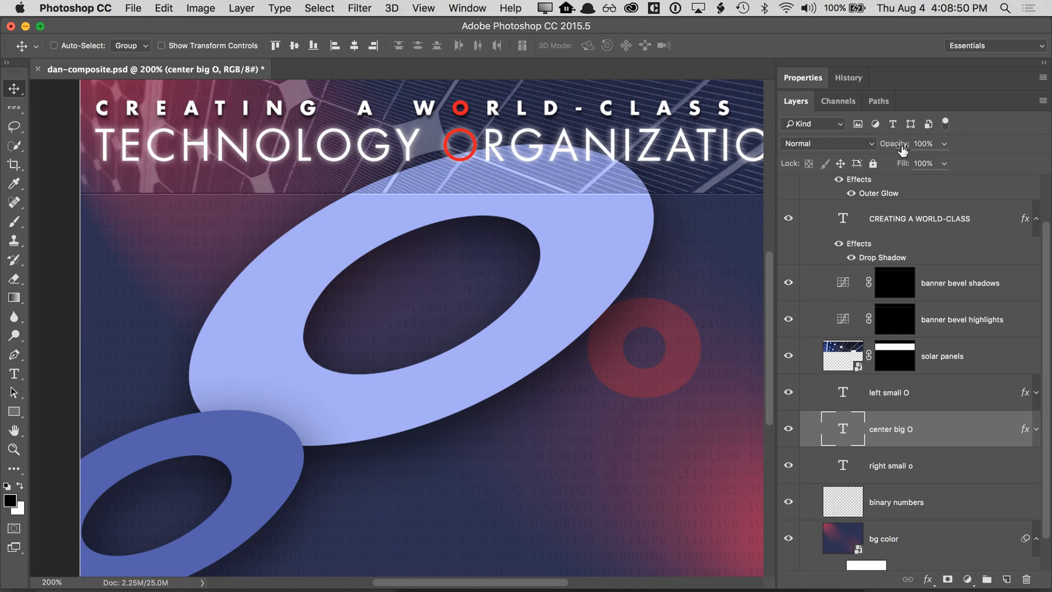
{"action": "left_click_drag", "start_coordinate": [898, 149], "coordinate": [762, 161]}
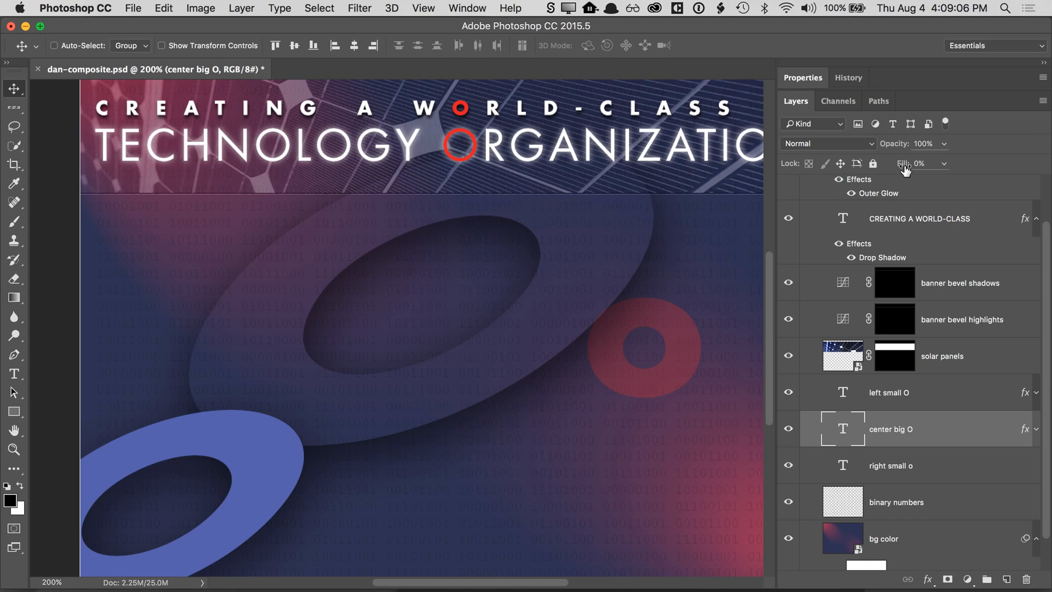
{"action": "left_click_drag", "start_coordinate": [904, 171], "coordinate": [1006, 171]}
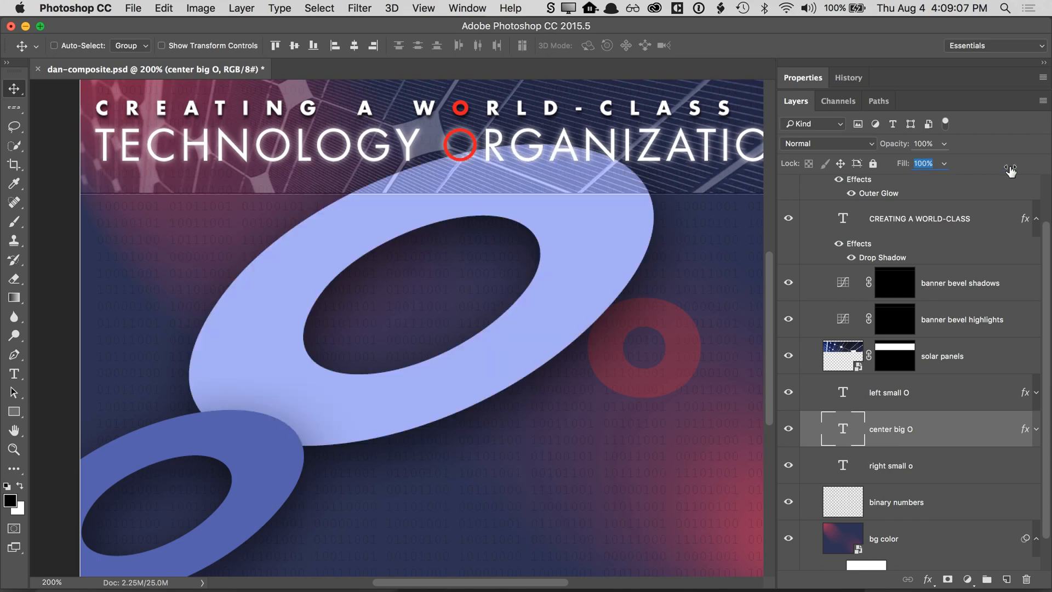
{"action": "left_click", "coordinate": [902, 146]}
{"action": "mouse_move", "coordinate": [633, 277]}
{"action": "left_mouse_down"}
{"action": "mouse_move", "coordinate": [635, 263]}
{"action": "mouse_move", "coordinate": [631, 280]}
{"action": "left_mouse_up"}
{"action": "left_click_drag", "start_coordinate": [896, 146], "coordinate": [1022, 153]}
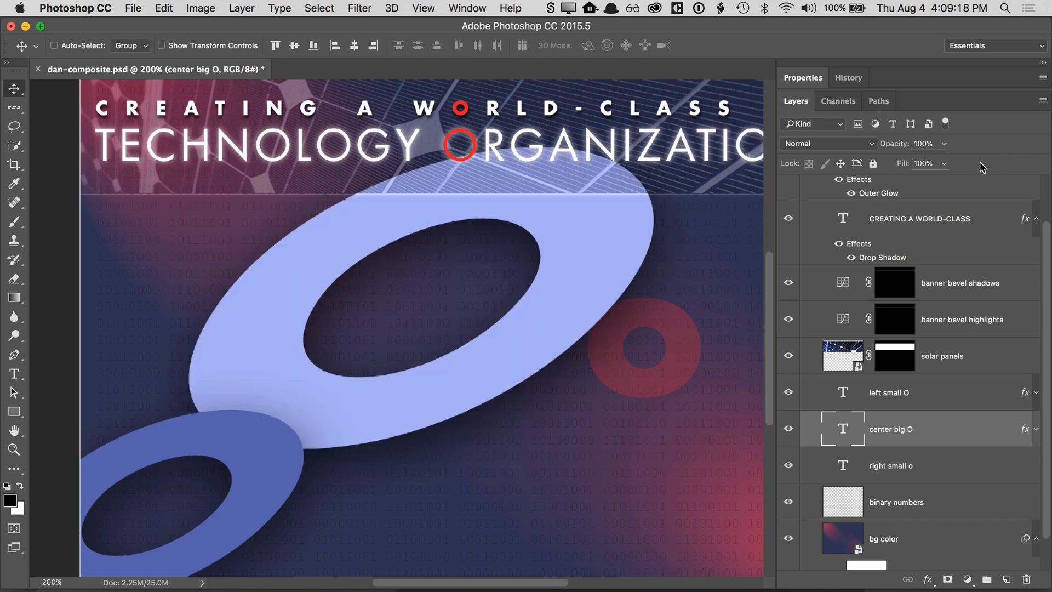
- Set the center big O's fill to 4% and shift the letter slightly up and left
{"action": "left_click_drag", "start_coordinate": [904, 170], "coordinate": [781, 164]}
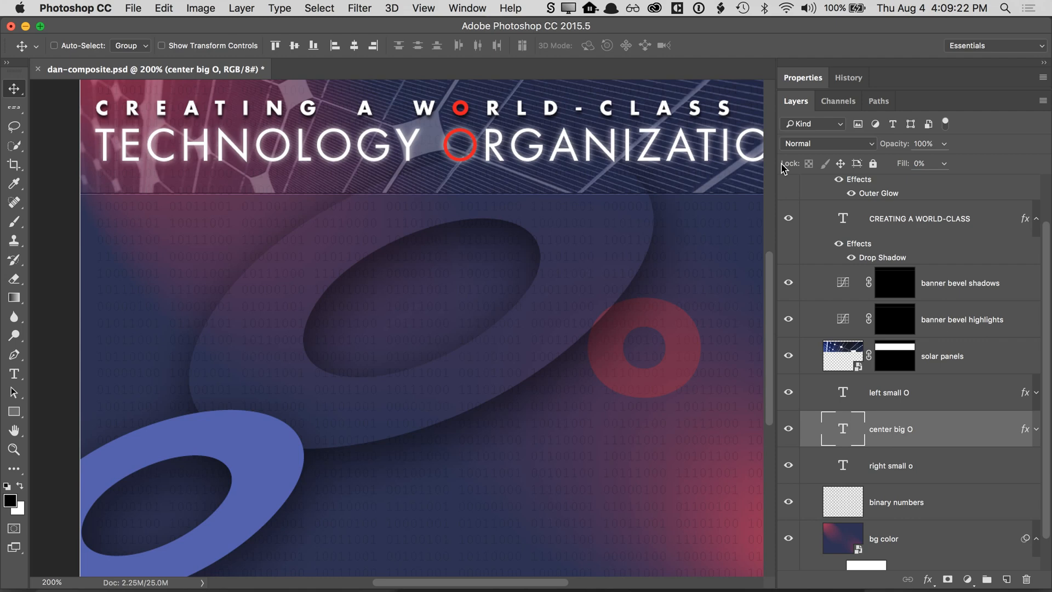
{"action": "left_click_drag", "start_coordinate": [901, 164], "coordinate": [908, 169]}
{"action": "mouse_move", "coordinate": [616, 336]}
{"action": "left_mouse_down"}
{"action": "mouse_move", "coordinate": [609, 326]}
{"action": "mouse_move", "coordinate": [680, 383]}
{"action": "mouse_move", "coordinate": [616, 320]}
{"action": "mouse_move", "coordinate": [606, 326]}
{"action": "left_mouse_up"}
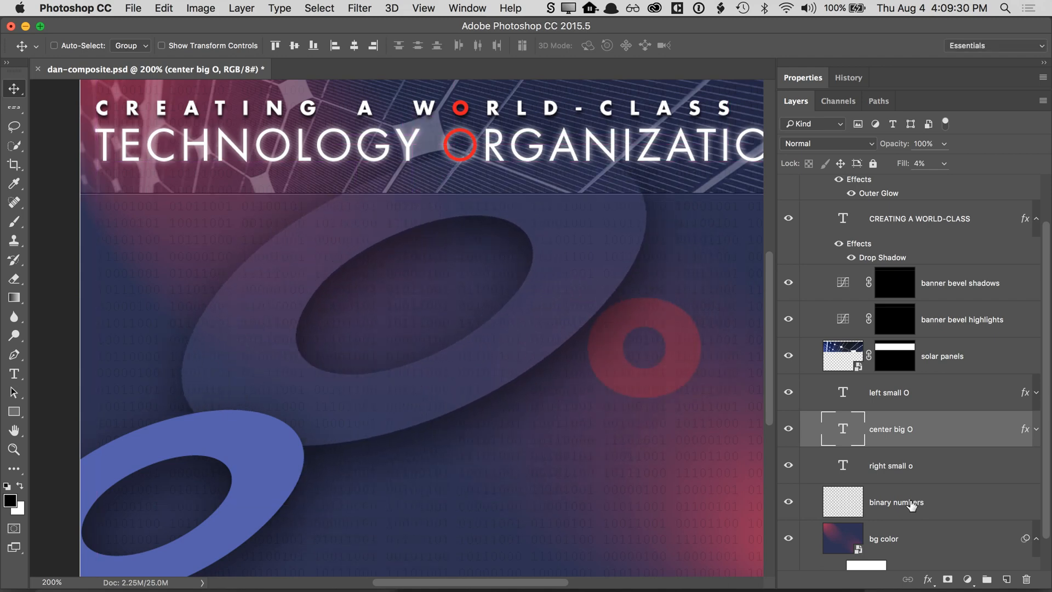
- Lower the center big O layer's opacity to 74%
{"action": "left_click", "coordinate": [886, 391]}
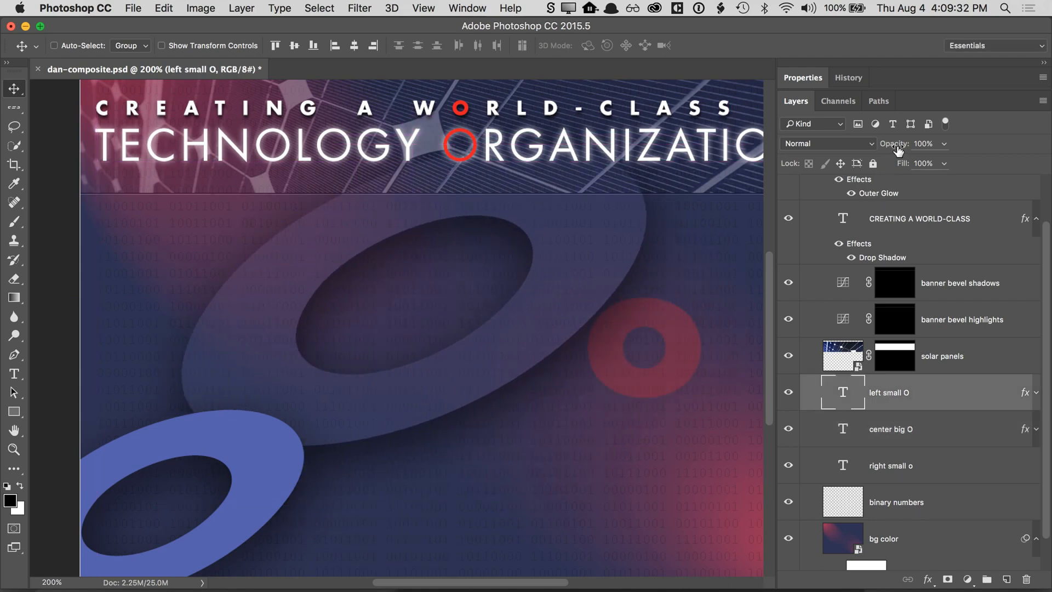
{"action": "mouse_move", "coordinate": [897, 148]}
{"action": "left_mouse_down"}
{"action": "mouse_move", "coordinate": [864, 152]}
{"action": "mouse_move", "coordinate": [912, 148]}
{"action": "left_mouse_up"}
{"action": "left_click", "coordinate": [898, 431]}
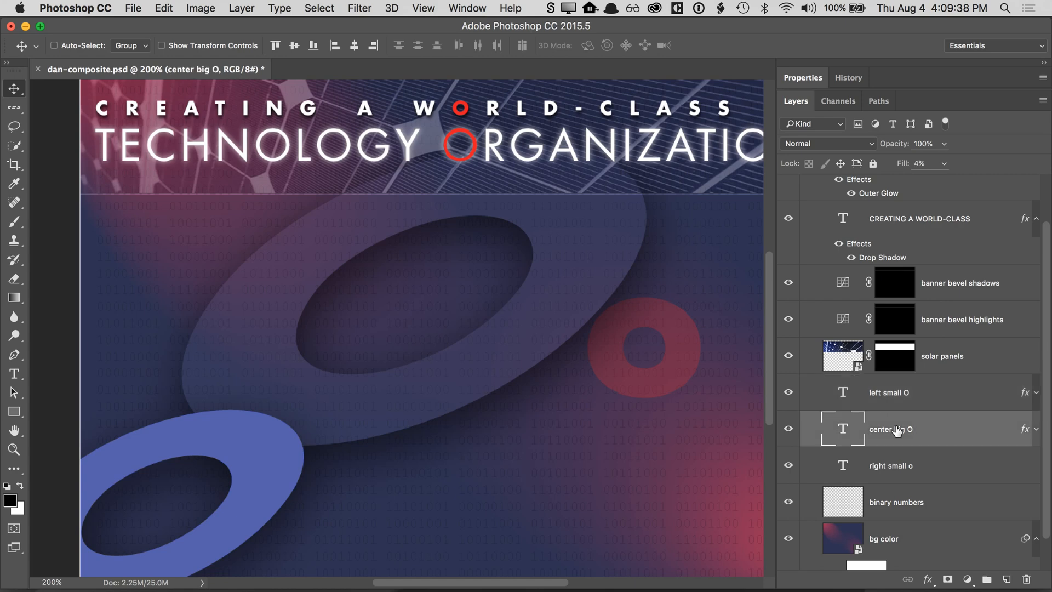
{"action": "left_click_drag", "start_coordinate": [898, 148], "coordinate": [880, 148]}
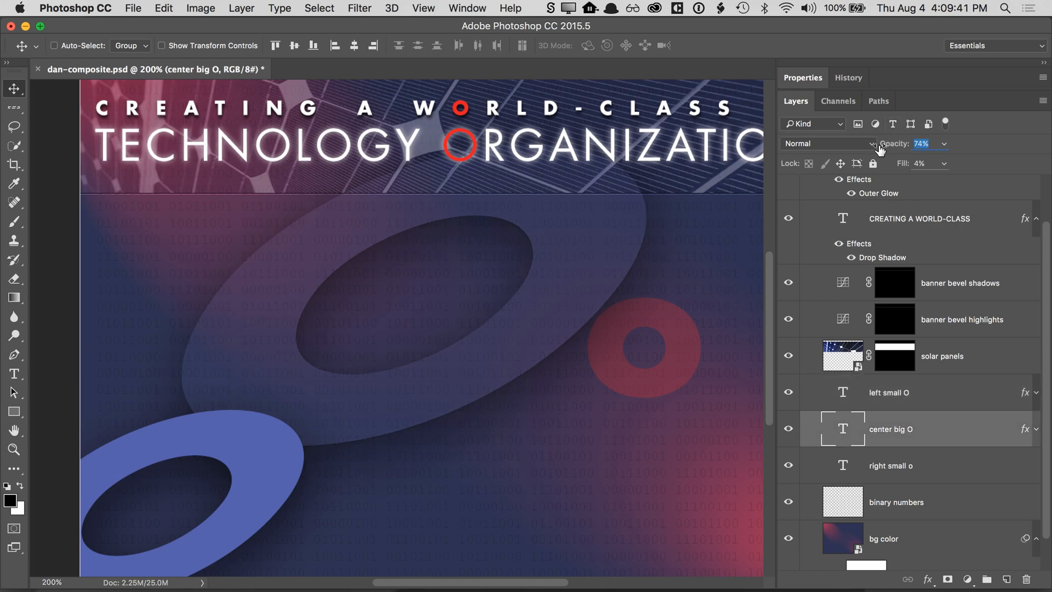
- Set the left small O layer to 60% opacity and 20% fill, and fit the artboard in view
{"action": "left_click", "coordinate": [896, 392]}
{"action": "left_click_drag", "start_coordinate": [903, 164], "coordinate": [848, 170]}
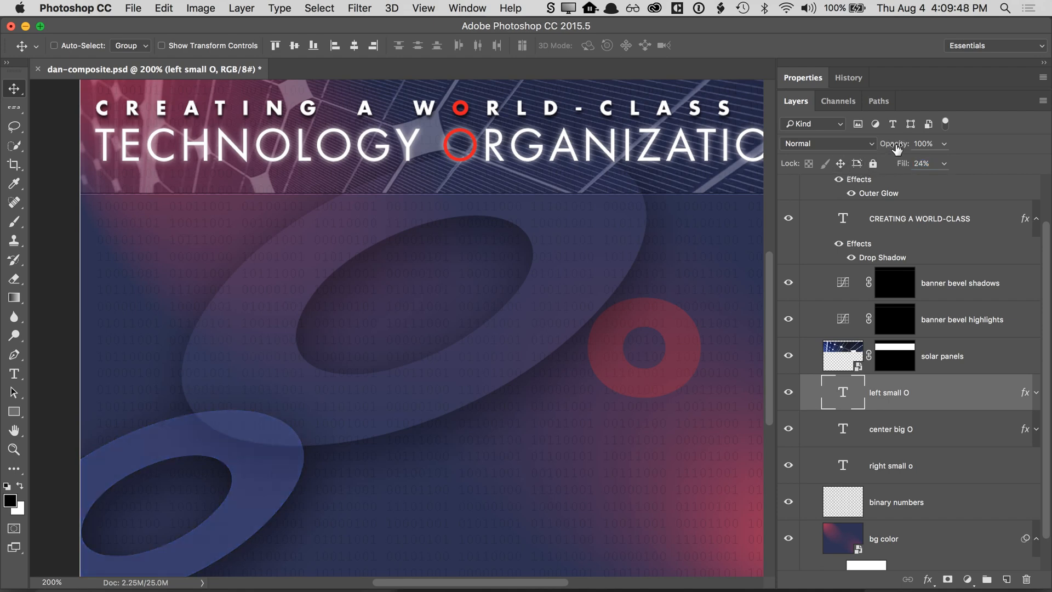
{"action": "left_click_drag", "start_coordinate": [896, 149], "coordinate": [870, 149]}
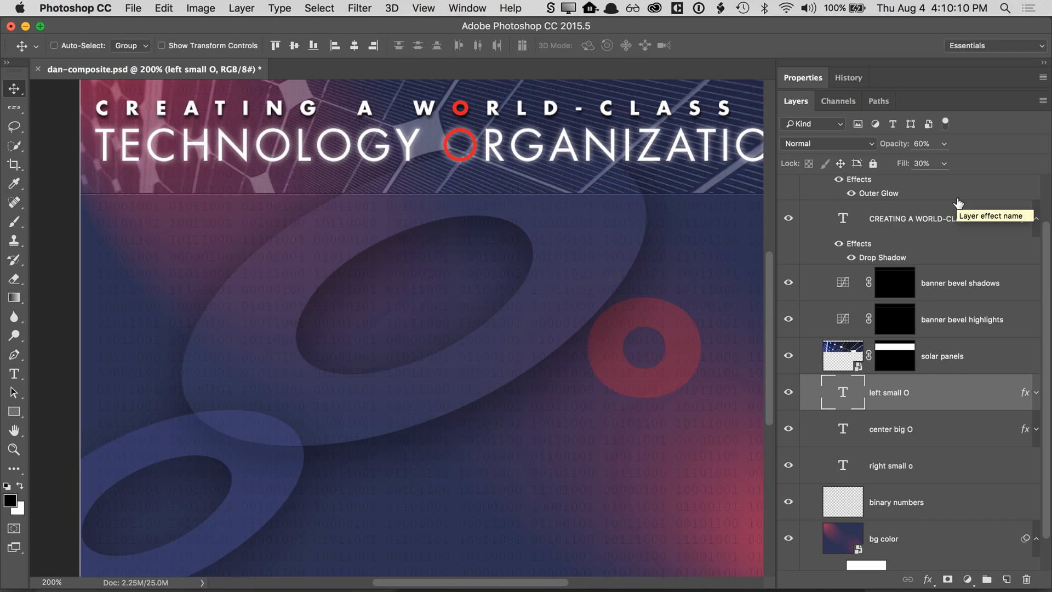
{"action": "key", "text": "3"}
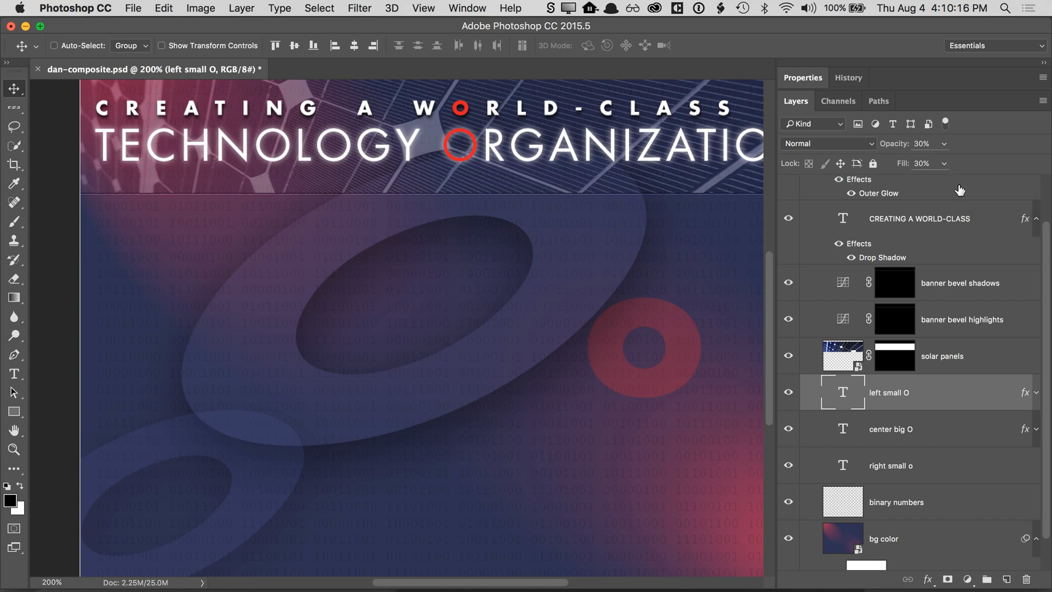
{"action": "key", "text": "6"}
{"action": "key", "text": "shift+2"}
{"action": "key", "text": "super+0"}
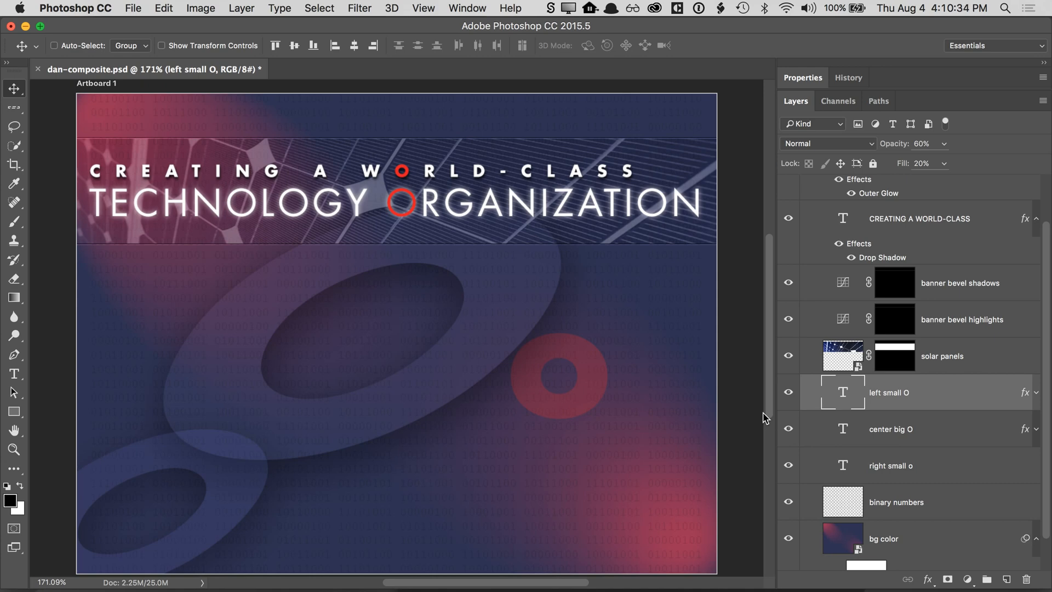
- Switch to Chrome, open the bookmarked 5 Min Break Timer in a new tab and start the countdown
{"action": "mouse_move", "coordinate": [233, 581]}
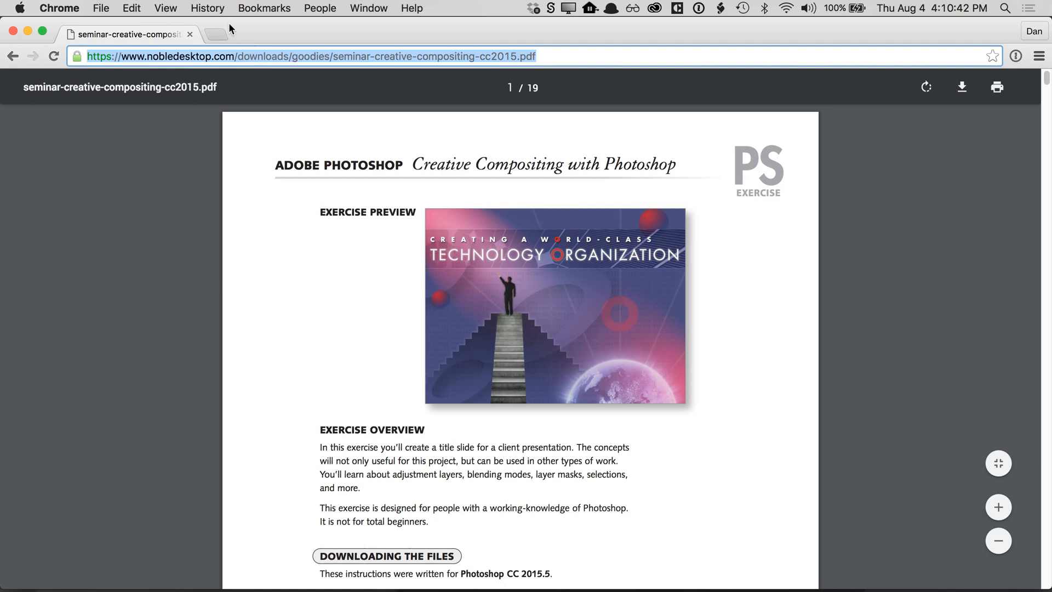
{"action": "left_click", "coordinate": [216, 31]}
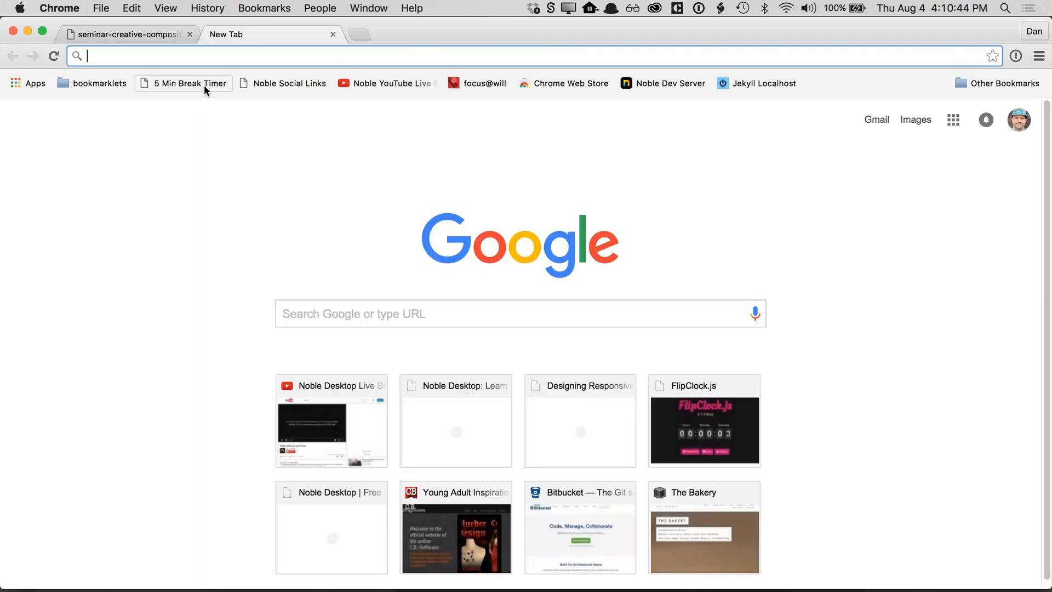
{"action": "left_click", "coordinate": [204, 85]}
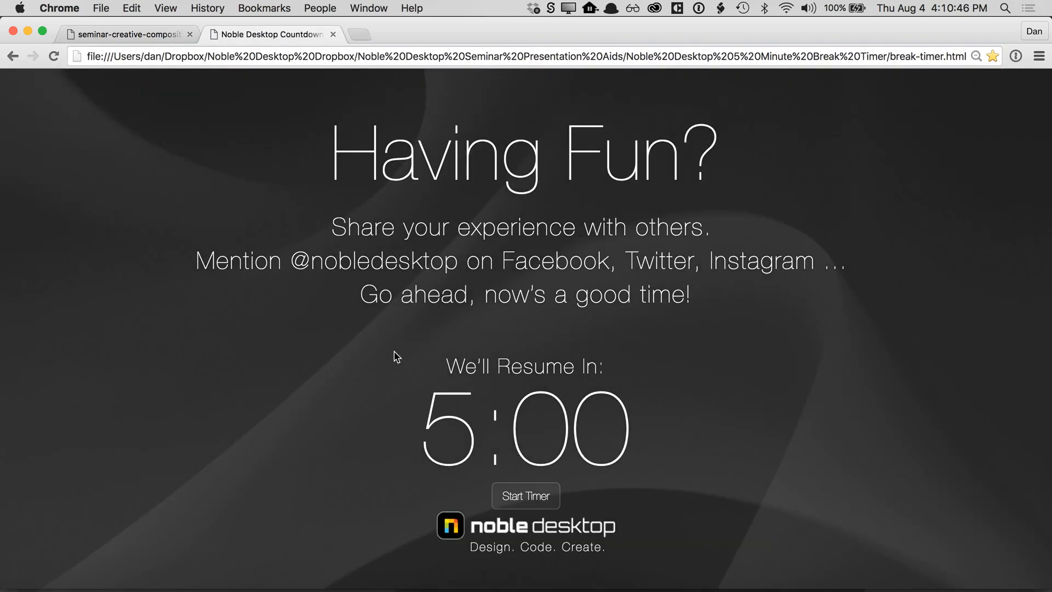
{"action": "left_click", "coordinate": [540, 498]}
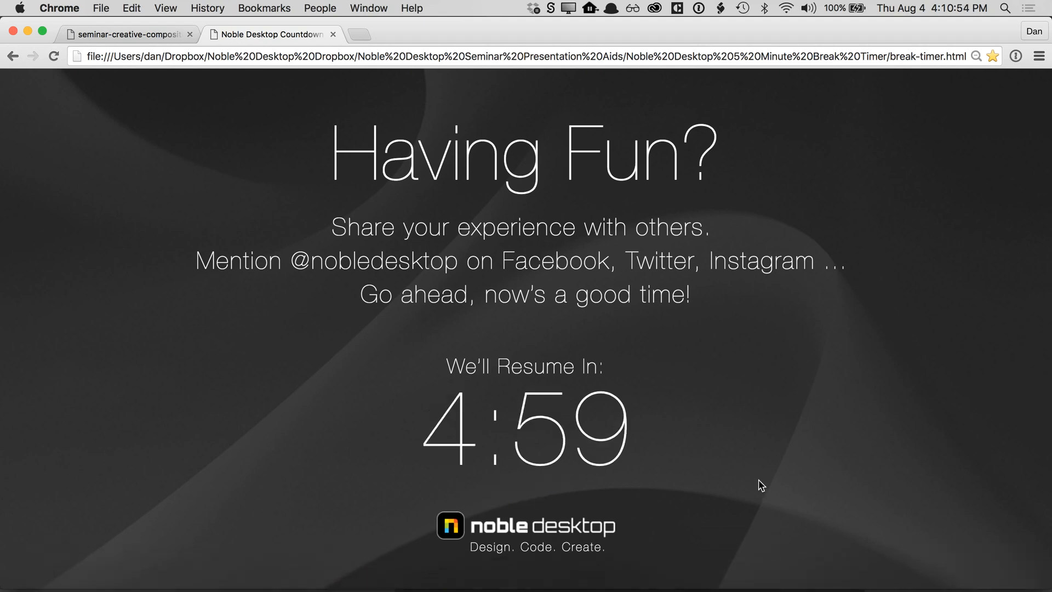
{"action": "mouse_move", "coordinate": [869, 581]}
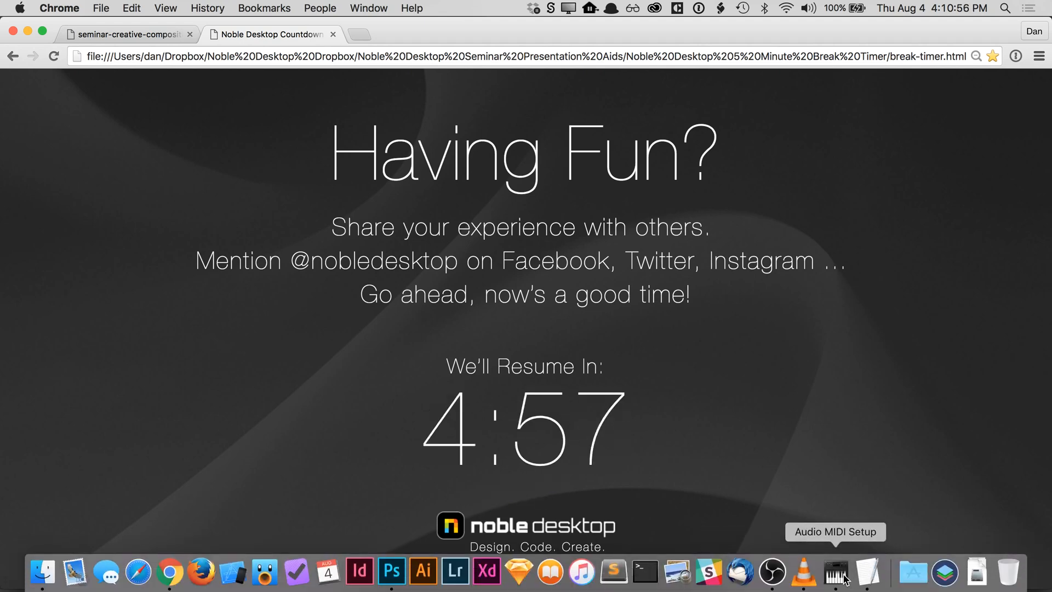
{"action": "left_click", "coordinate": [802, 572]}
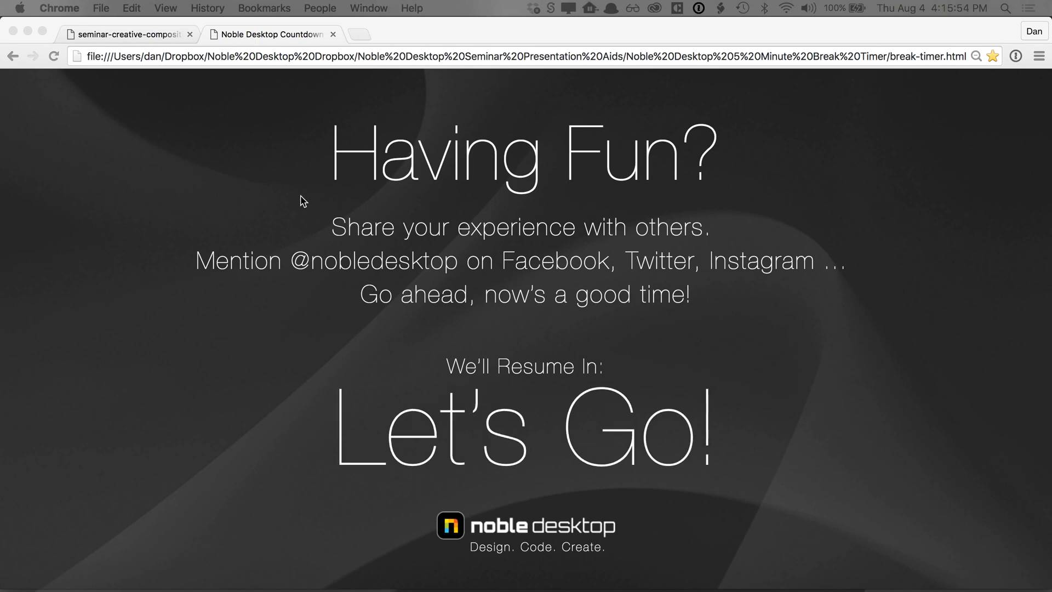
- Bring the Chrome window back and close the break timer tab, leaving the exercise PDF open
{"action": "left_click", "coordinate": [199, 113]}
{"action": "left_click", "coordinate": [13, 31]}
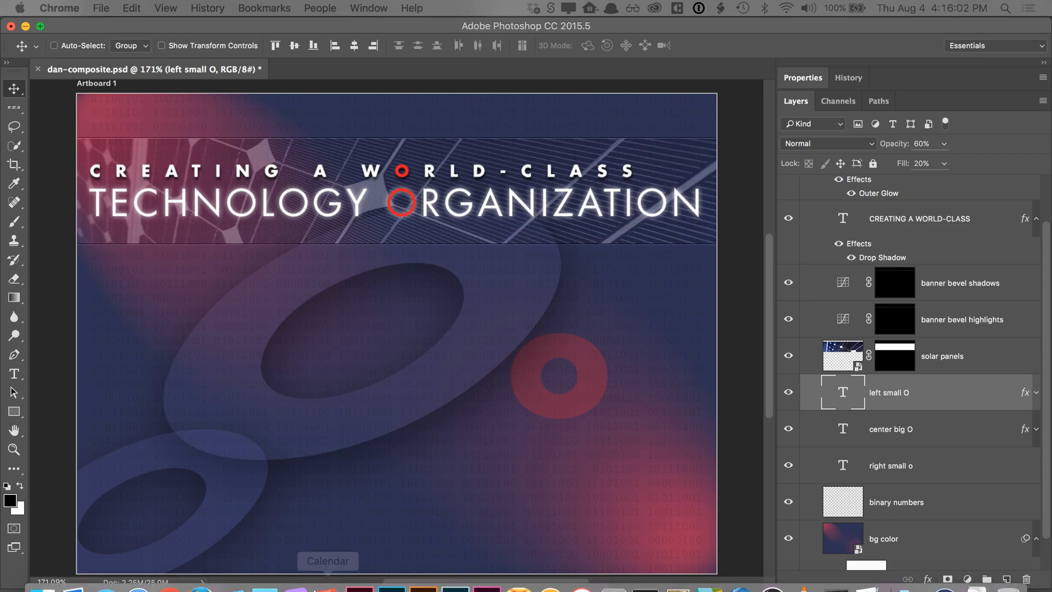
{"action": "mouse_move", "coordinate": [233, 576]}
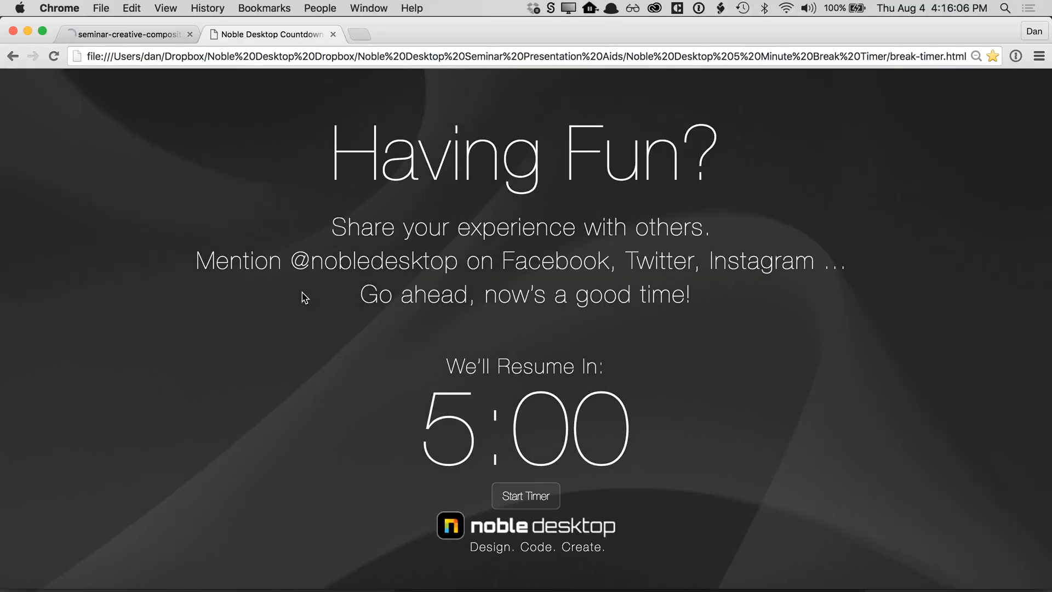
{"action": "key", "text": "super+w"}
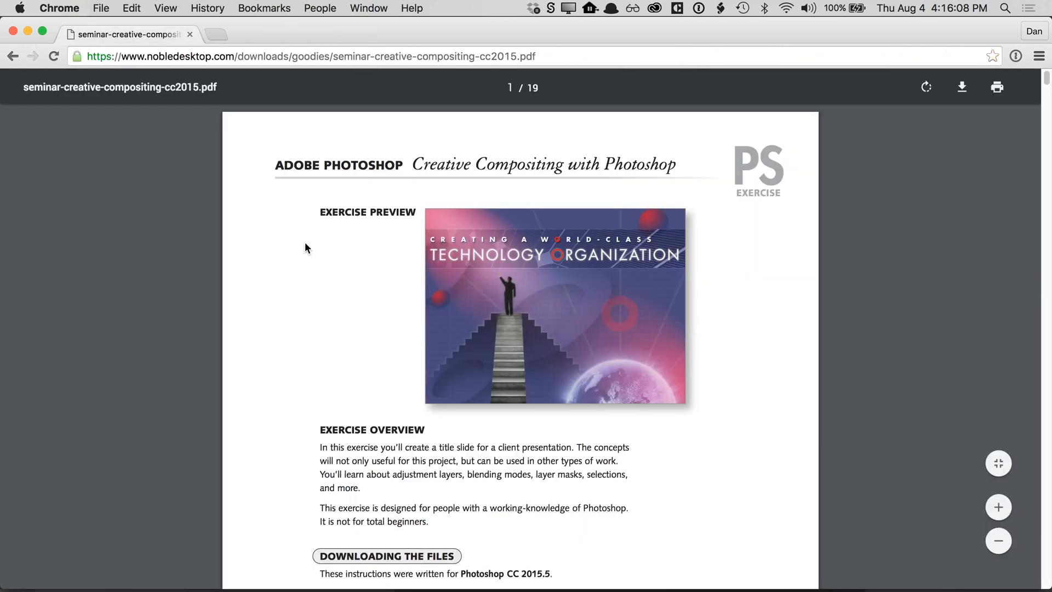
- Return to Noble Desktop's Free Goodies page and open the Advanced Retouching class among the Photoshop classes
{"action": "left_click", "coordinate": [13, 56]}
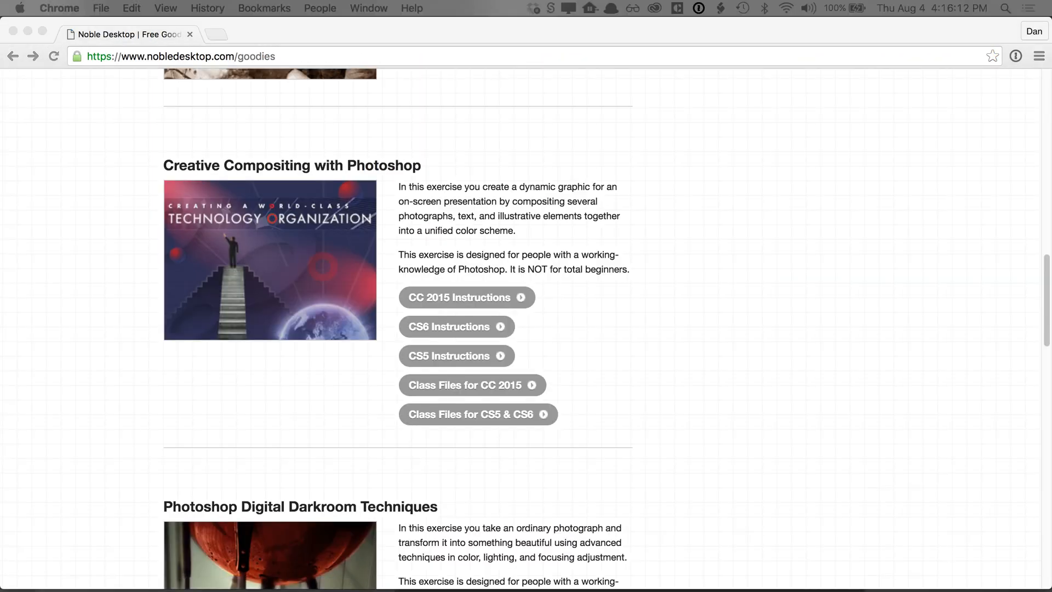
{"action": "left_click", "coordinate": [487, 216]}
{"action": "scroll", "coordinate": [488, 216], "scroll_direction": "up", "scroll_amount": 20}
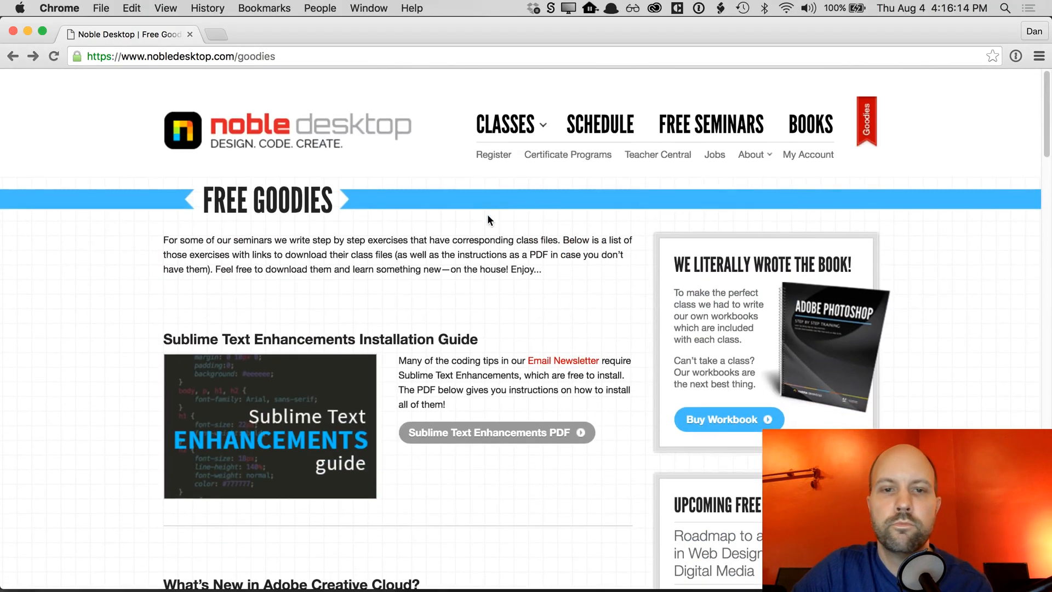
{"action": "scroll", "coordinate": [488, 216], "scroll_direction": "down", "scroll_amount": 1}
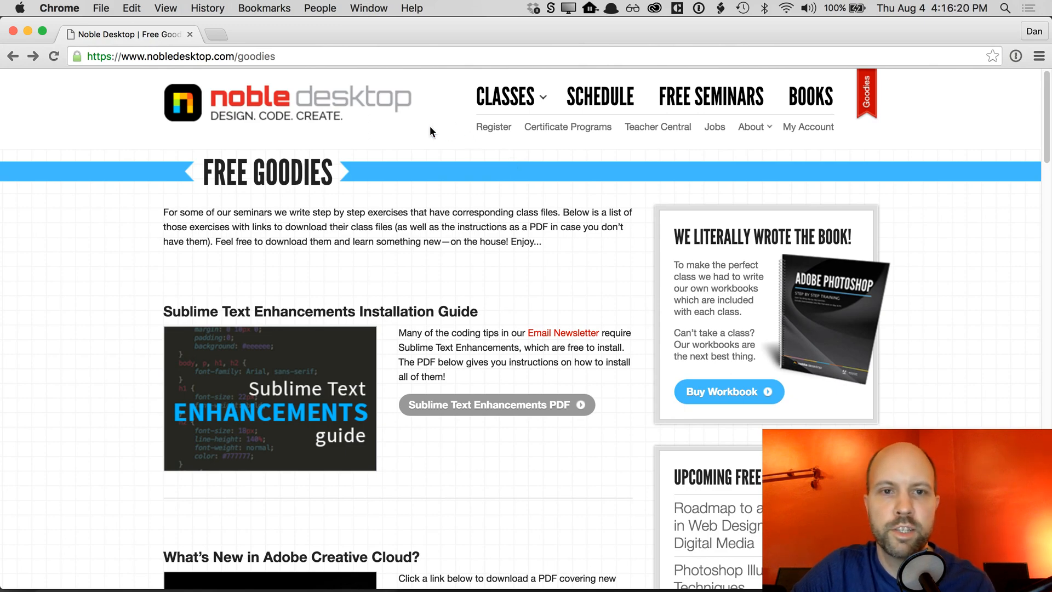
{"action": "mouse_move", "coordinate": [482, 107]}
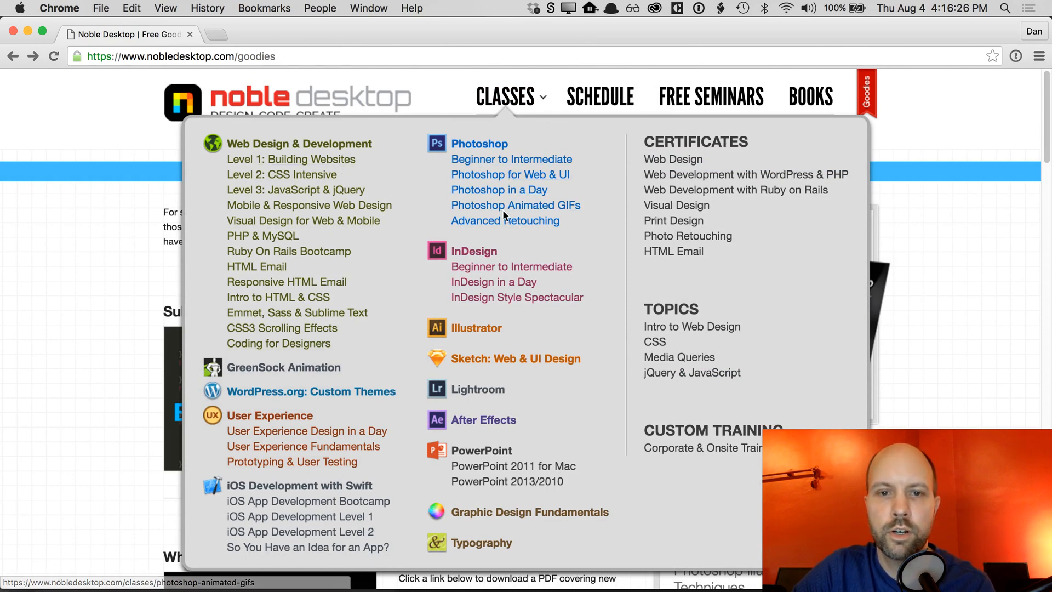
{"action": "left_click", "coordinate": [502, 224]}
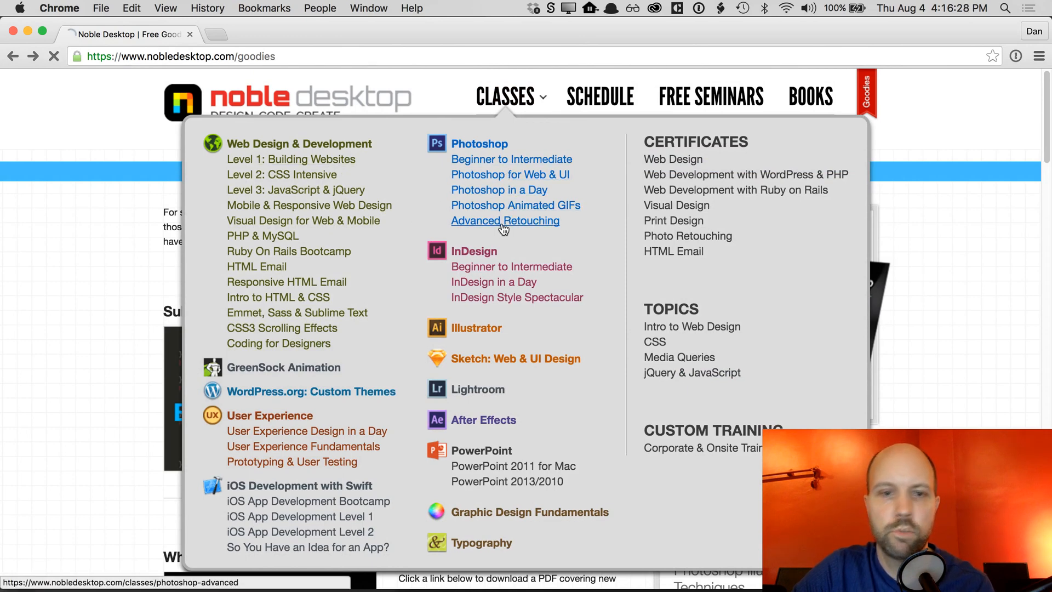
- Review the Photoshop CC Advanced Retouching class page, including its description, topics, upcoming dates and in-person or live online options
{"action": "scroll", "coordinate": [421, 296], "scroll_direction": "down", "scroll_amount": 2}
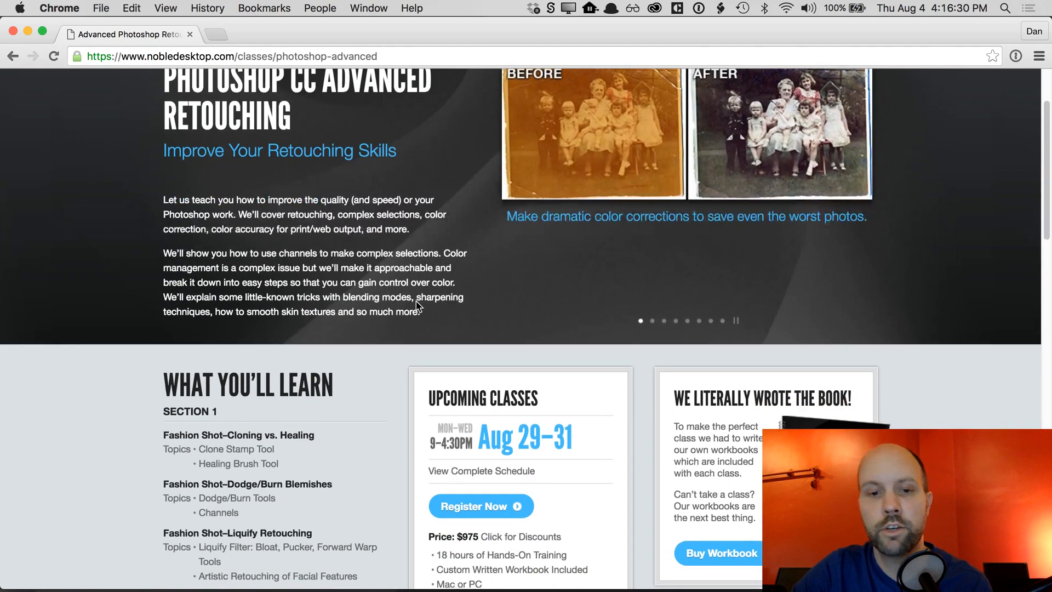
{"action": "scroll", "coordinate": [417, 305], "scroll_direction": "down", "scroll_amount": 3}
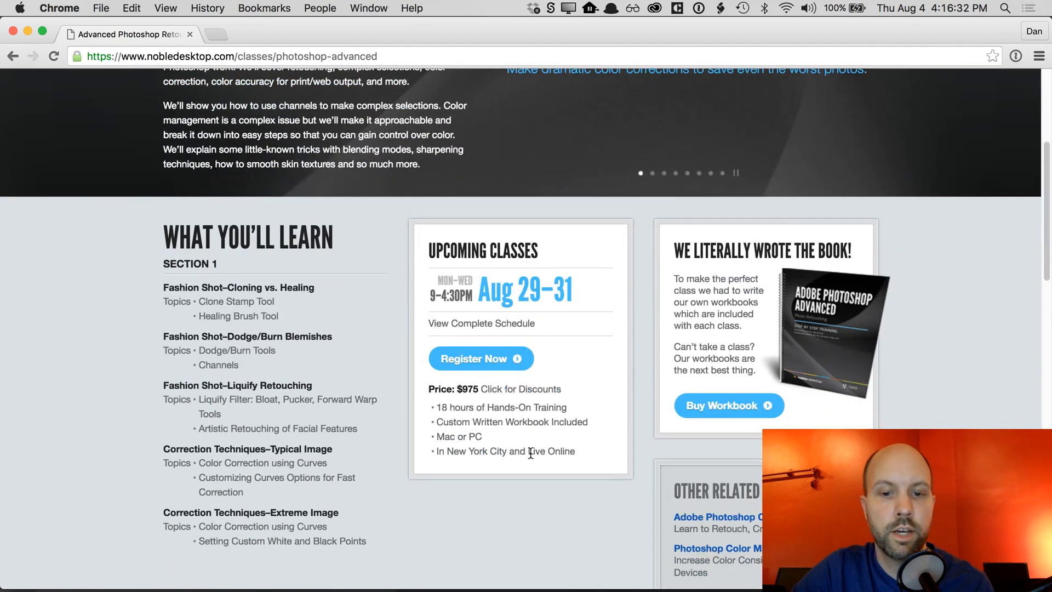
{"action": "left_click_drag", "start_coordinate": [529, 453], "coordinate": [573, 452]}
{"action": "left_click", "coordinate": [573, 452]}
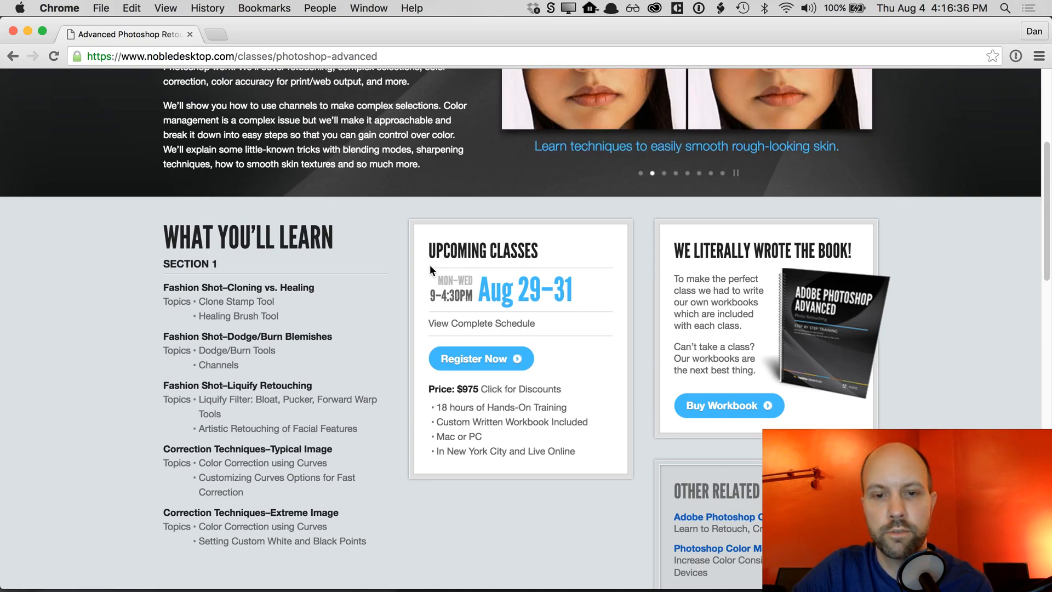
{"action": "scroll", "coordinate": [374, 343], "scroll_direction": "up", "scroll_amount": 5}
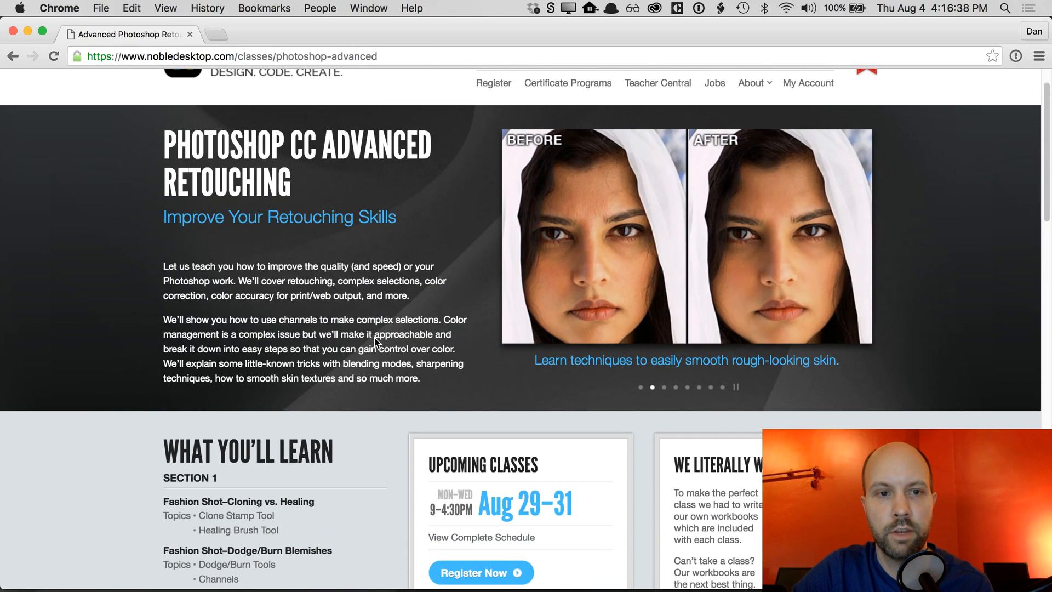
{"action": "scroll", "coordinate": [375, 342], "scroll_direction": "down", "scroll_amount": 4}
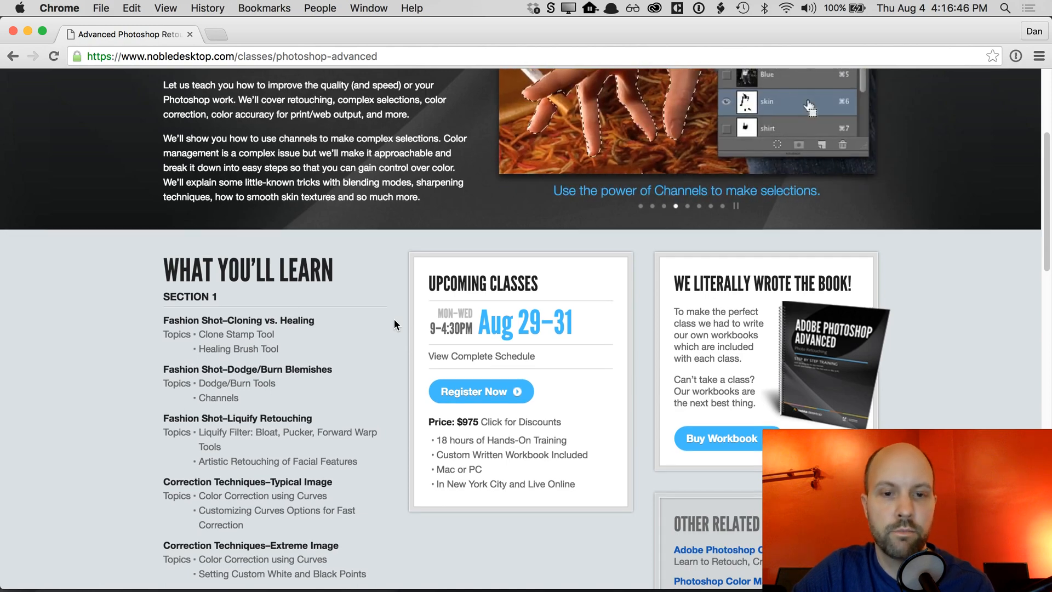
{"action": "scroll", "coordinate": [393, 318], "scroll_direction": "up", "scroll_amount": 5}
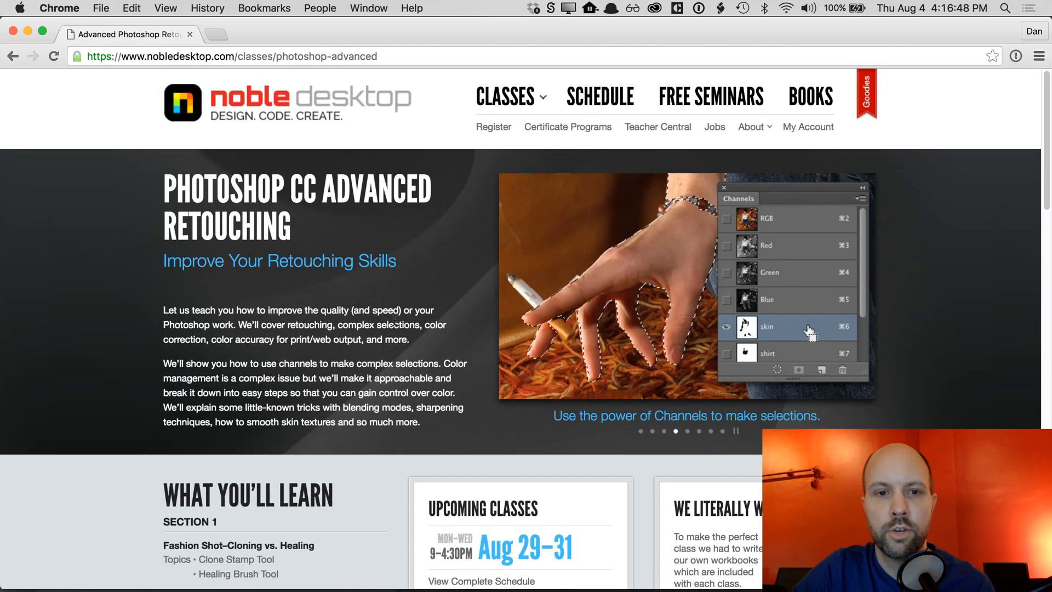
{"action": "scroll", "coordinate": [395, 319], "scroll_direction": "down", "scroll_amount": 4}
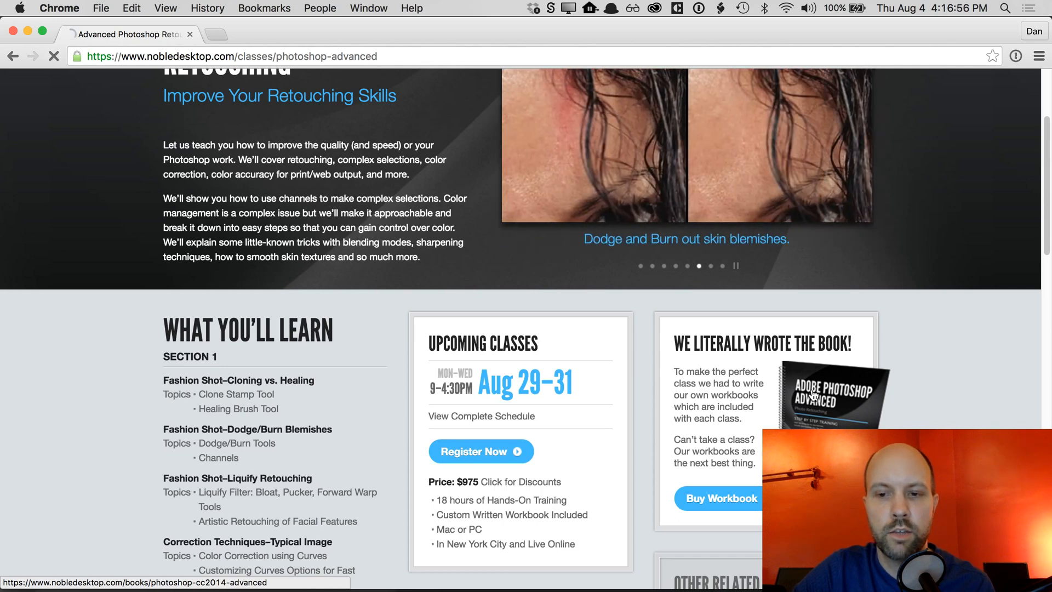
- View the Photoshop CC 2014 Advanced workbook page, and browse Noble Desktop's full catalogue of training workbooks
{"action": "left_click", "coordinate": [813, 394]}
{"action": "scroll", "coordinate": [479, 434], "scroll_direction": "down", "scroll_amount": 3}
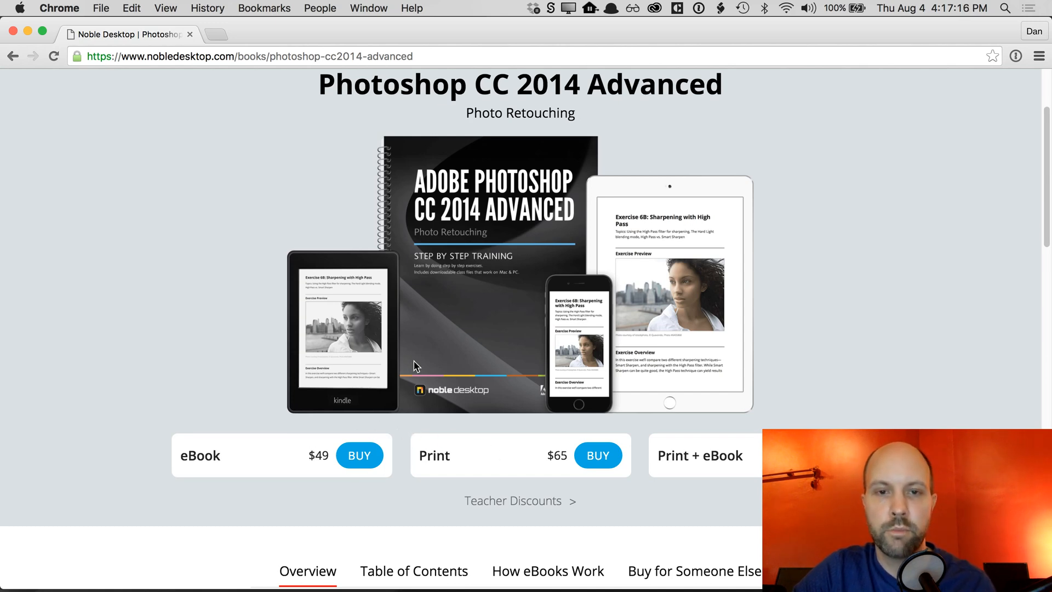
{"action": "scroll", "coordinate": [415, 366], "scroll_direction": "up", "scroll_amount": 3}
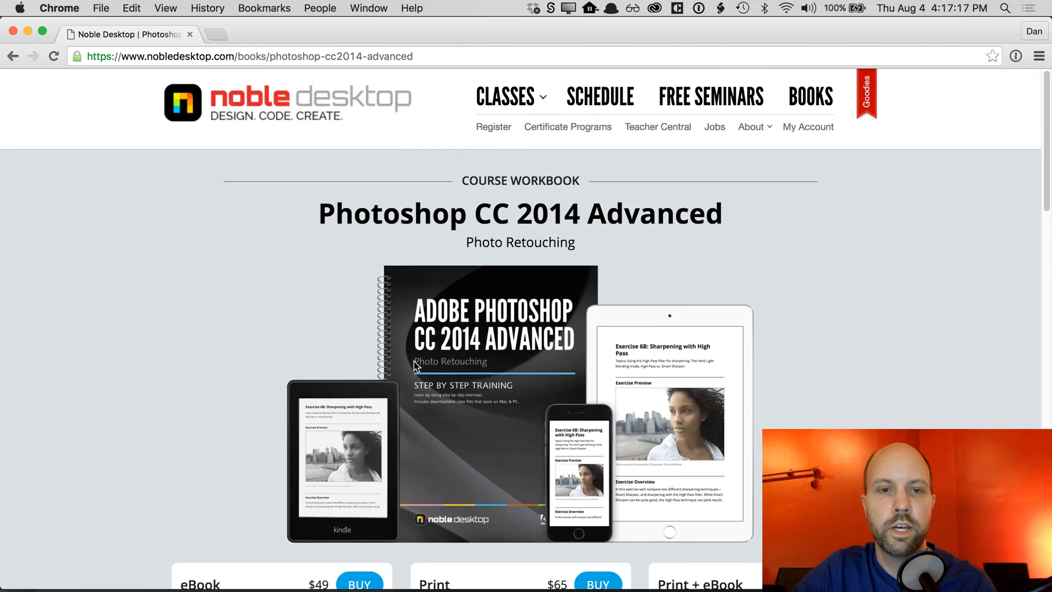
{"action": "left_click", "coordinate": [810, 97]}
{"action": "scroll", "coordinate": [896, 343], "scroll_direction": "down", "scroll_amount": 5}
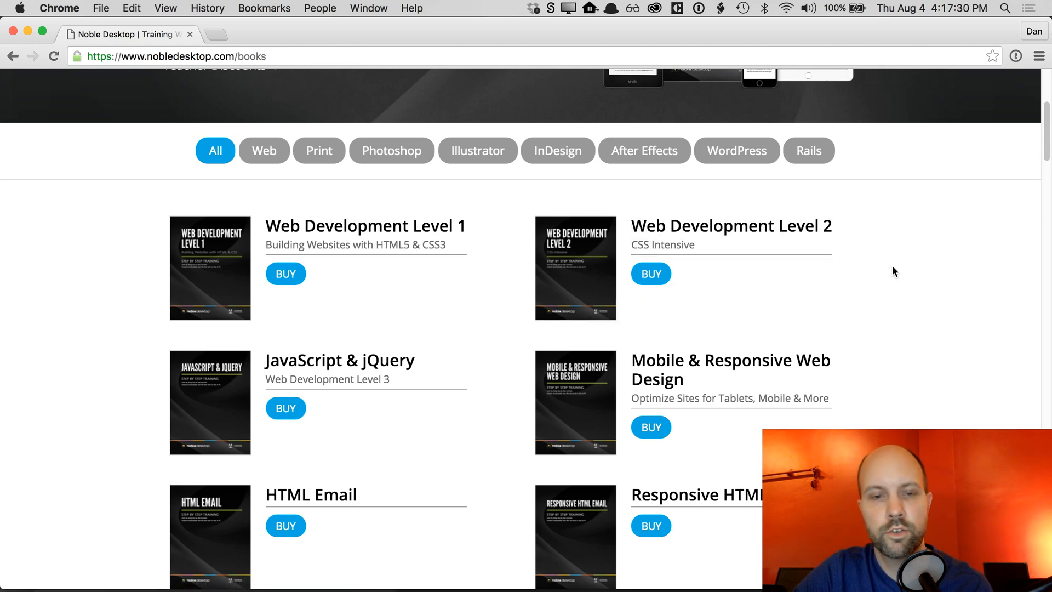
{"action": "scroll", "coordinate": [893, 271], "scroll_direction": "up", "scroll_amount": 5}
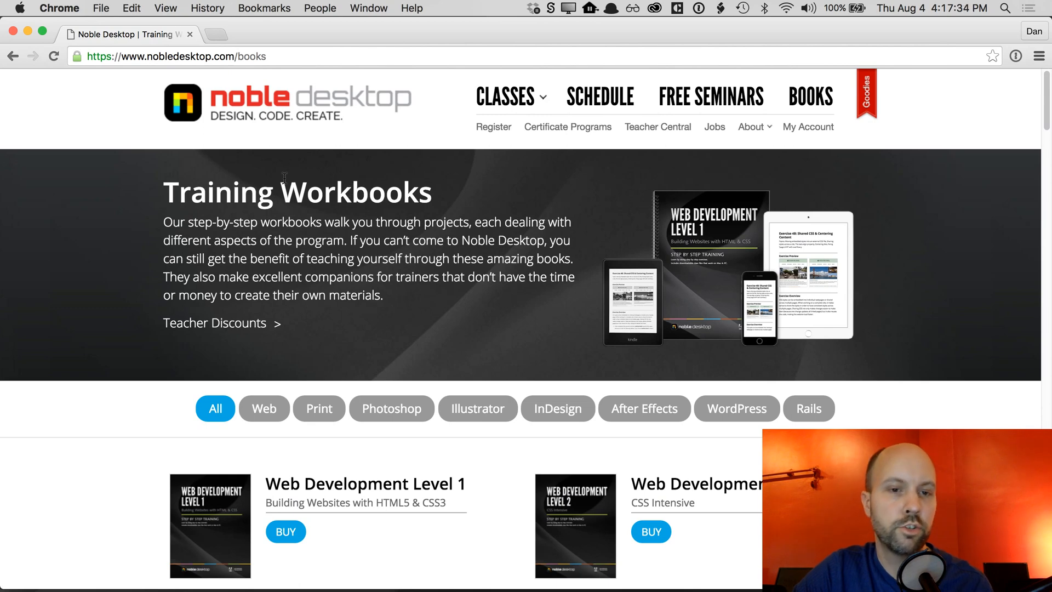
- Close the browser window, return to Photoshop and add a layer named "globes" directly above the left small O layer
{"action": "left_click", "coordinate": [12, 31]}
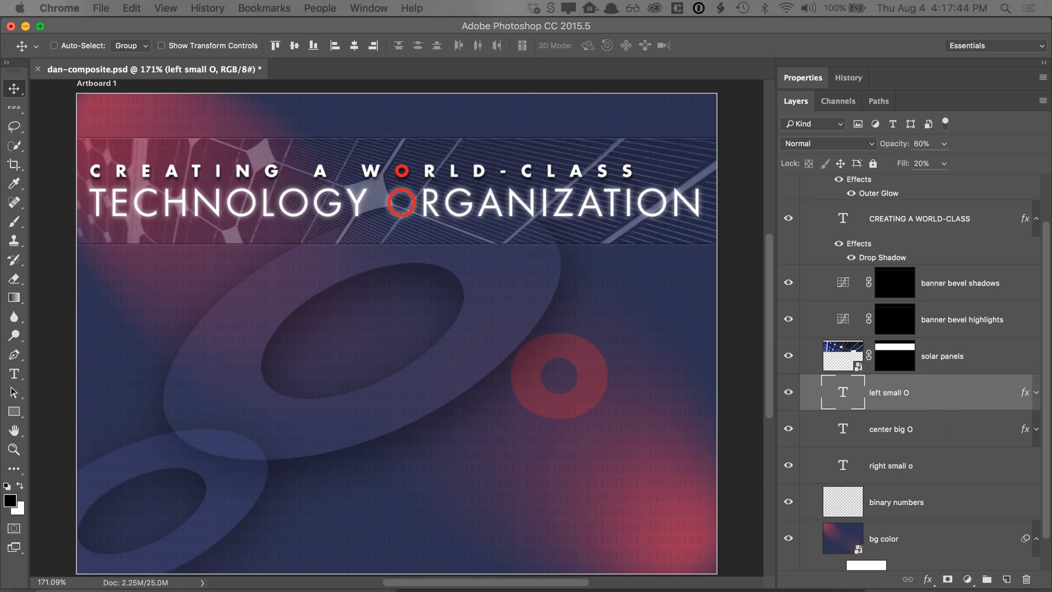
{"action": "left_click", "coordinate": [366, 85]}
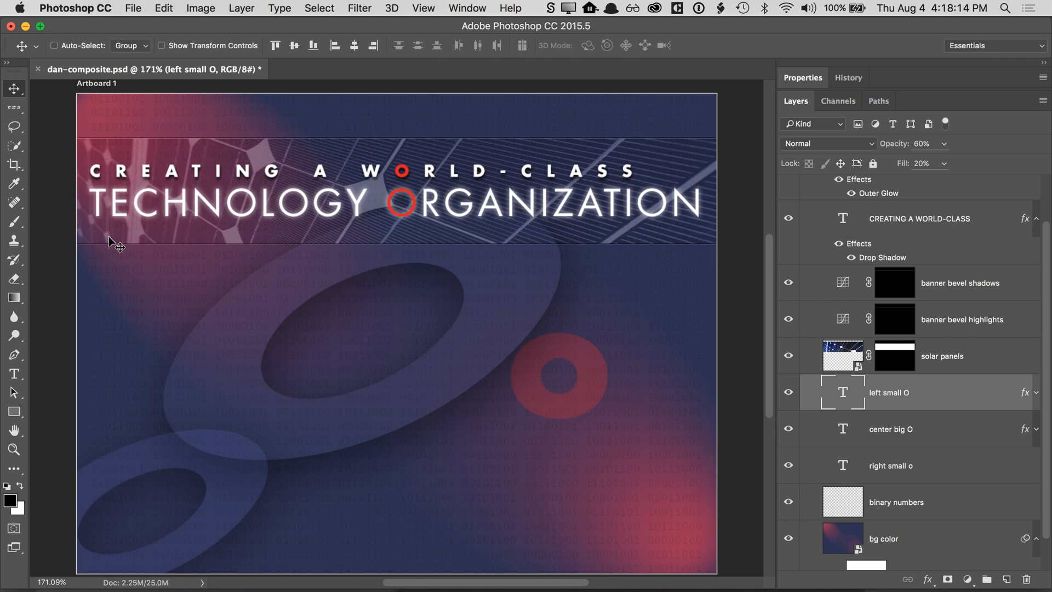
{"action": "left_click", "coordinate": [1008, 583]}
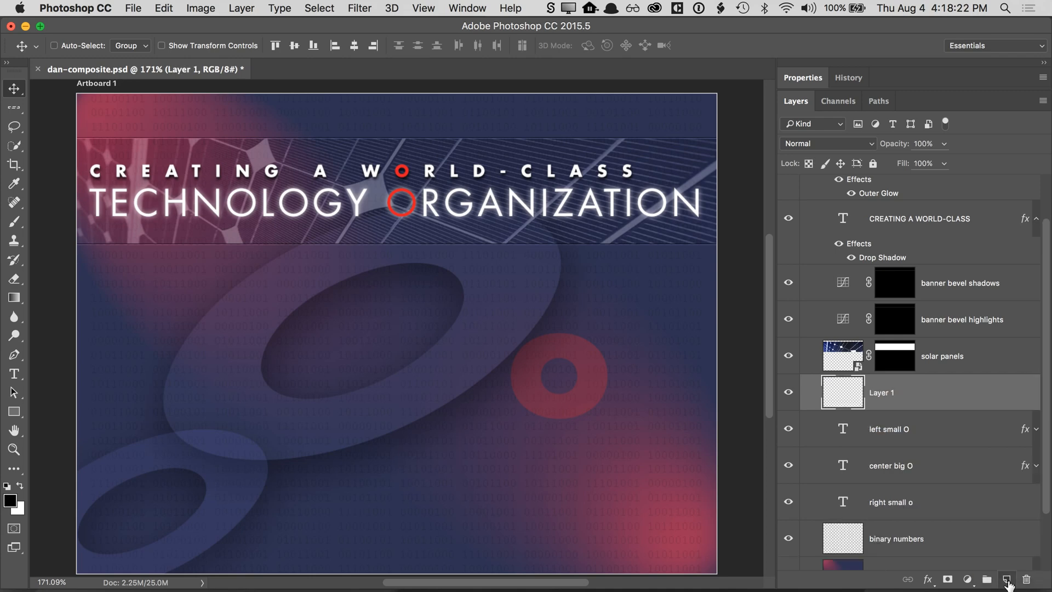
{"action": "double_click", "coordinate": [880, 392]}
{"action": "type", "text": "globes"}
{"action": "key", "text": "Return"}
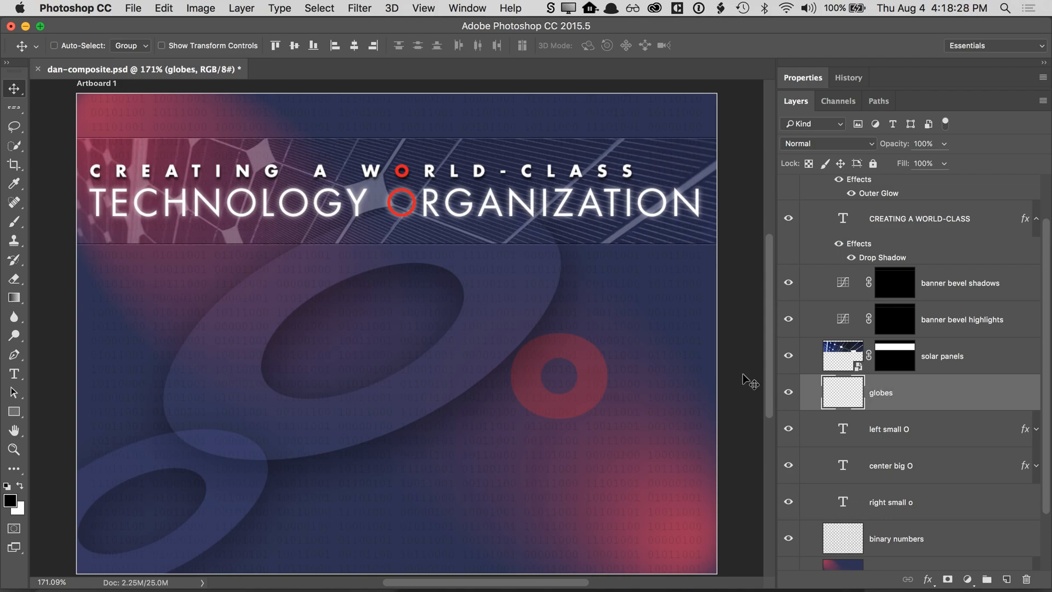
- Make a small circular marquee selection below the banner near the artboard's left edge, and dismiss the Select and Mask tip
{"action": "scroll", "coordinate": [206, 300], "scroll_direction": "up", "scroll_amount": 5}
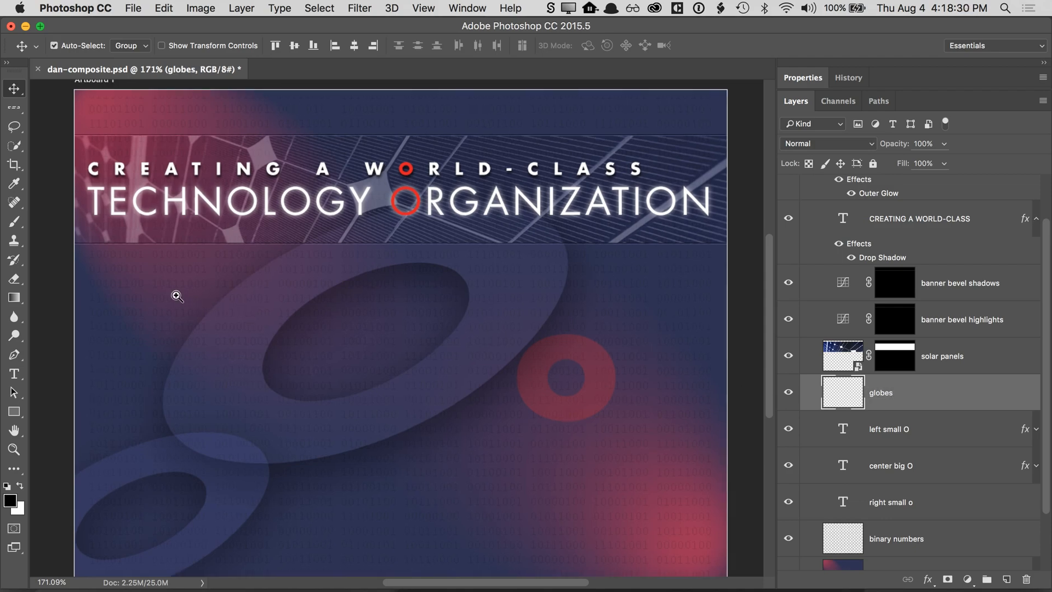
{"action": "left_click_drag", "start_coordinate": [181, 291], "coordinate": [227, 281]}
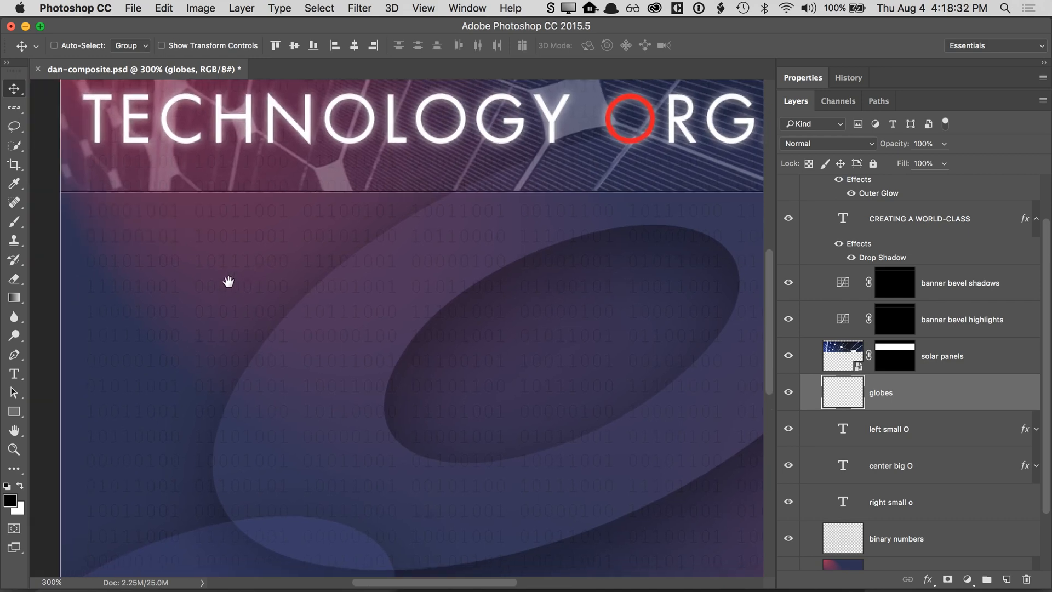
{"action": "left_click", "coordinate": [18, 129]}
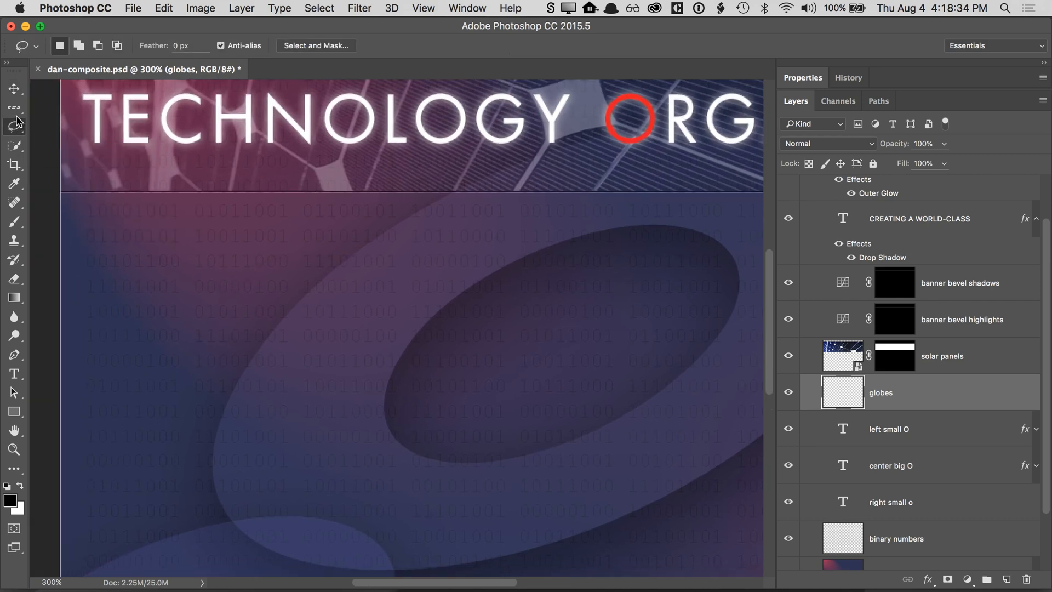
{"action": "left_click", "coordinate": [16, 110]}
{"action": "left_click", "coordinate": [82, 120]}
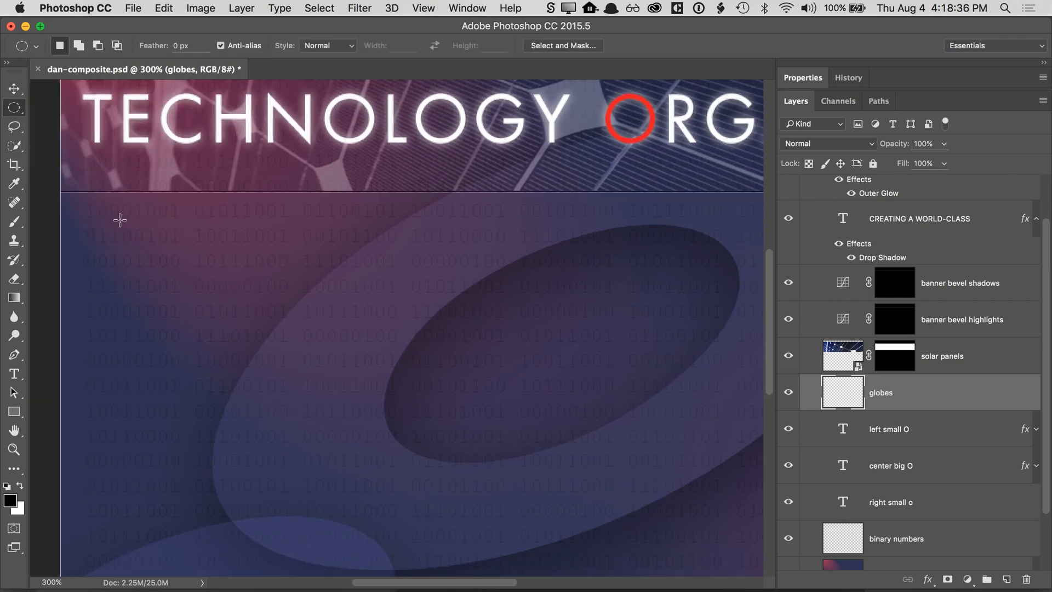
{"action": "left_click_drag", "start_coordinate": [119, 264], "coordinate": [221, 352]}
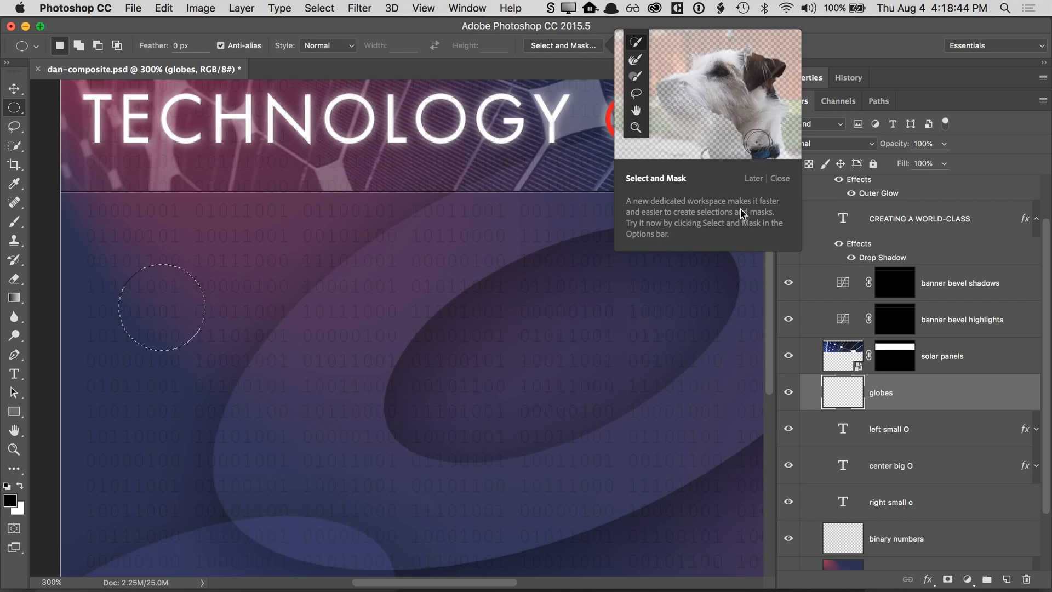
{"action": "left_click", "coordinate": [777, 178]}
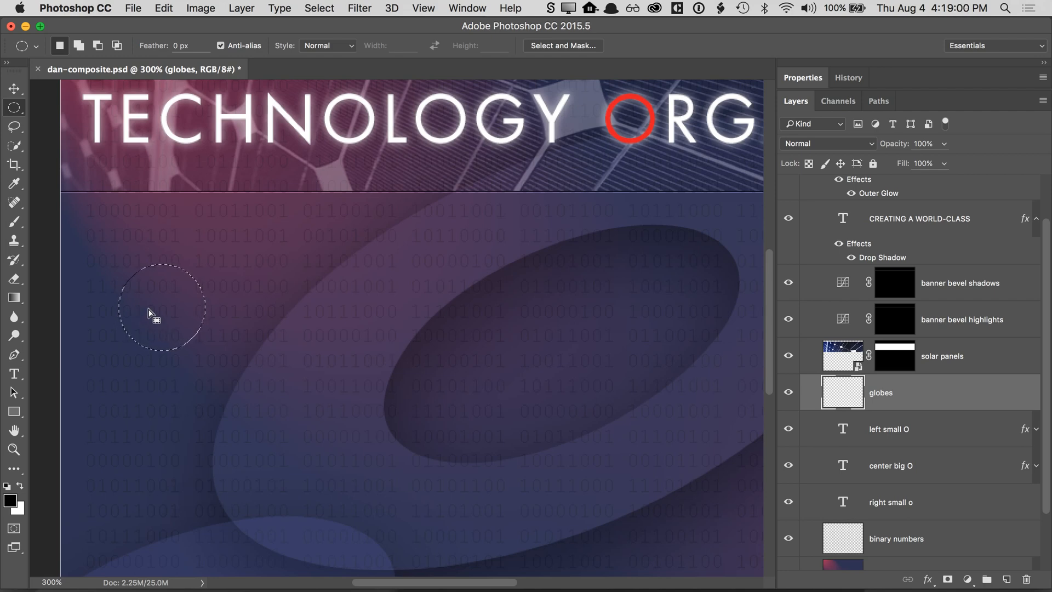
- Activate the Gradient tool with the radial style and check the preset gradients, keeping the black-to-white one
{"action": "left_click", "coordinate": [20, 301]}
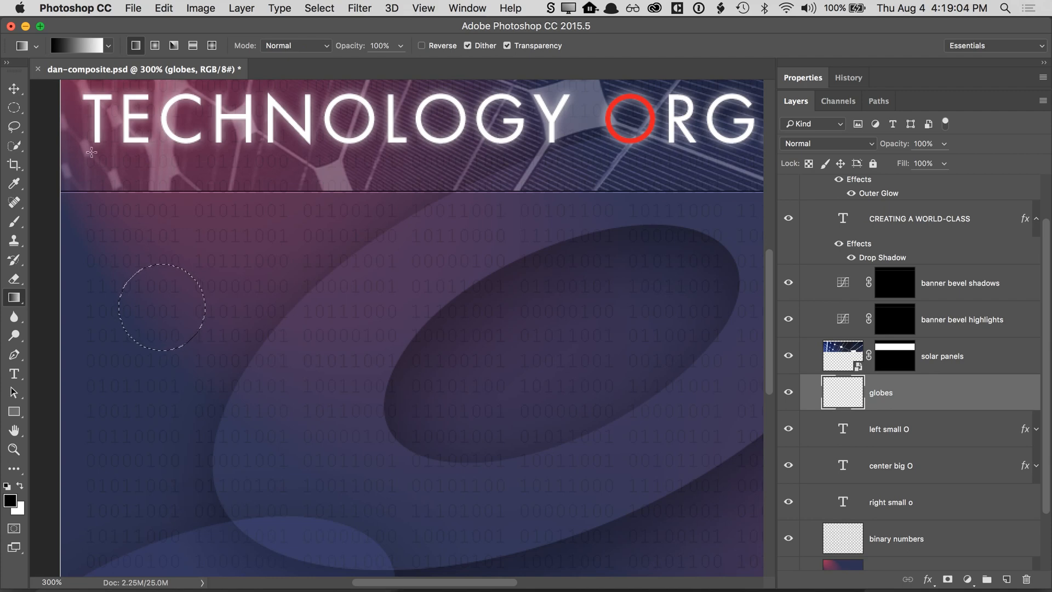
{"action": "left_click", "coordinate": [155, 50]}
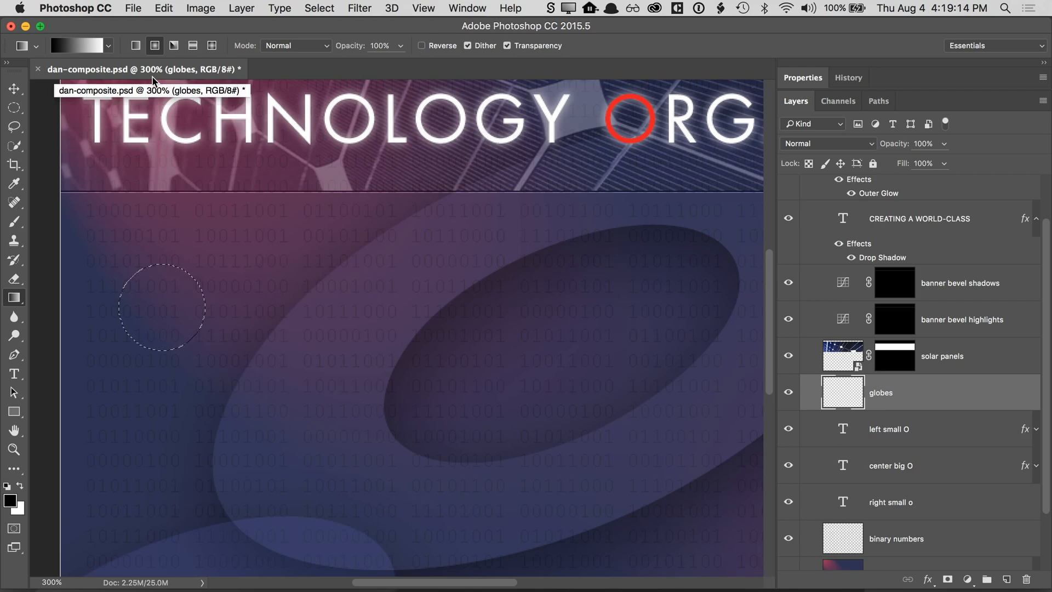
{"action": "left_click", "coordinate": [109, 47]}
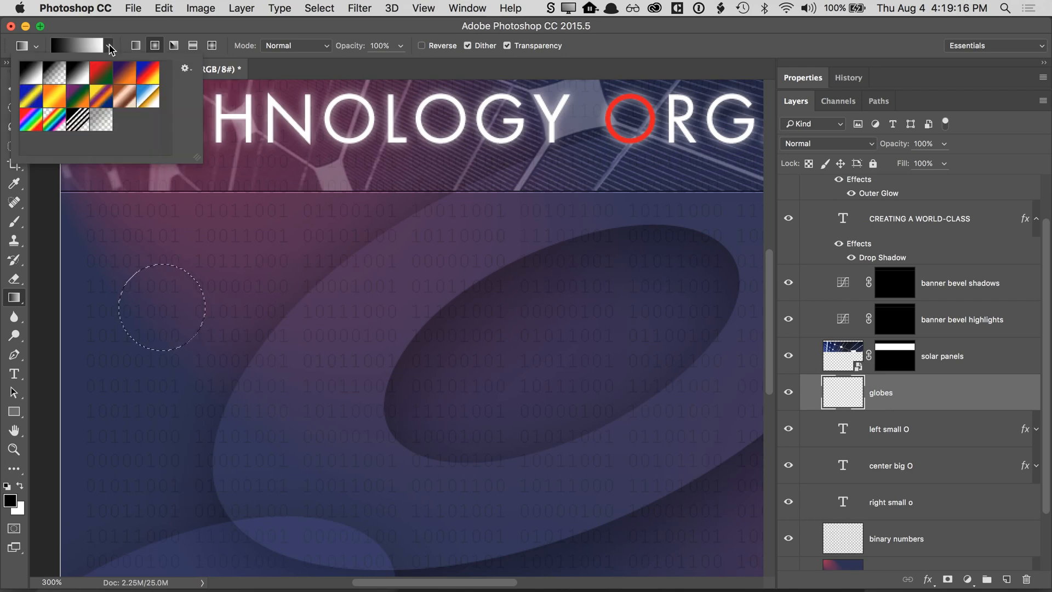
{"action": "left_click", "coordinate": [111, 49]}
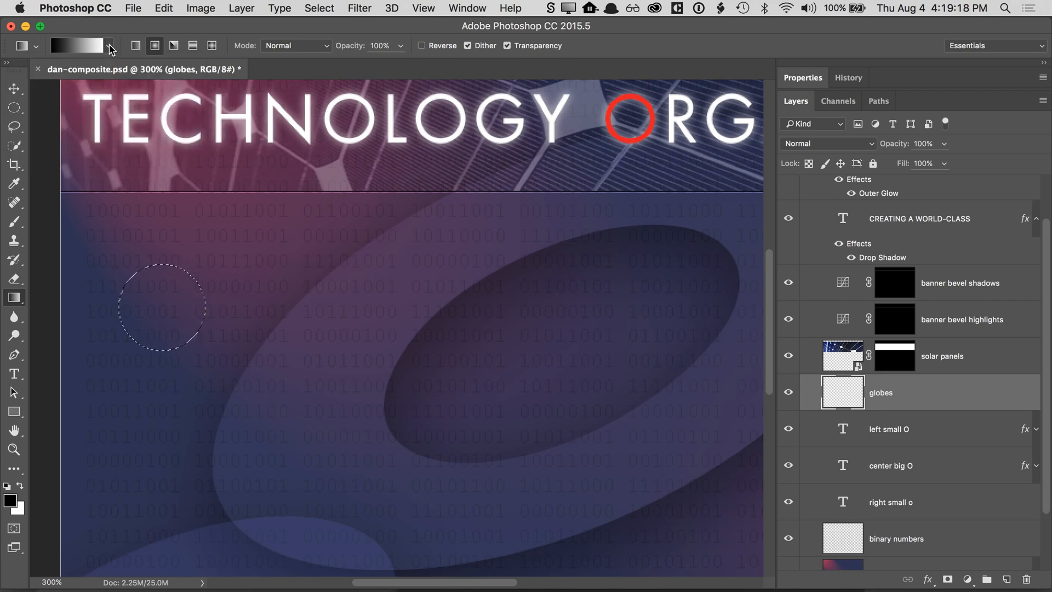
{"action": "left_click", "coordinate": [110, 49]}
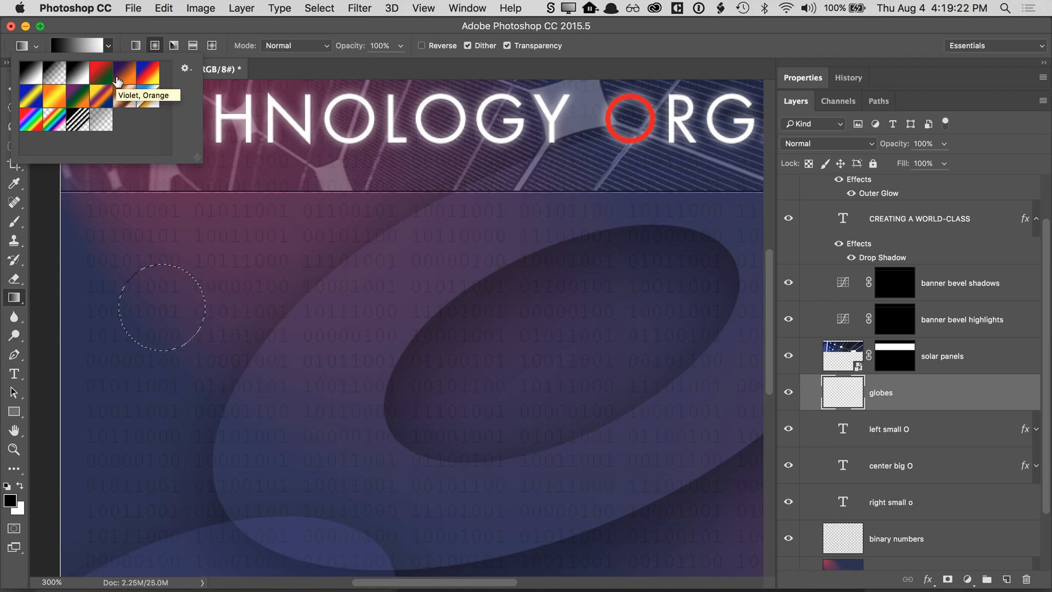
{"action": "left_click", "coordinate": [109, 46]}
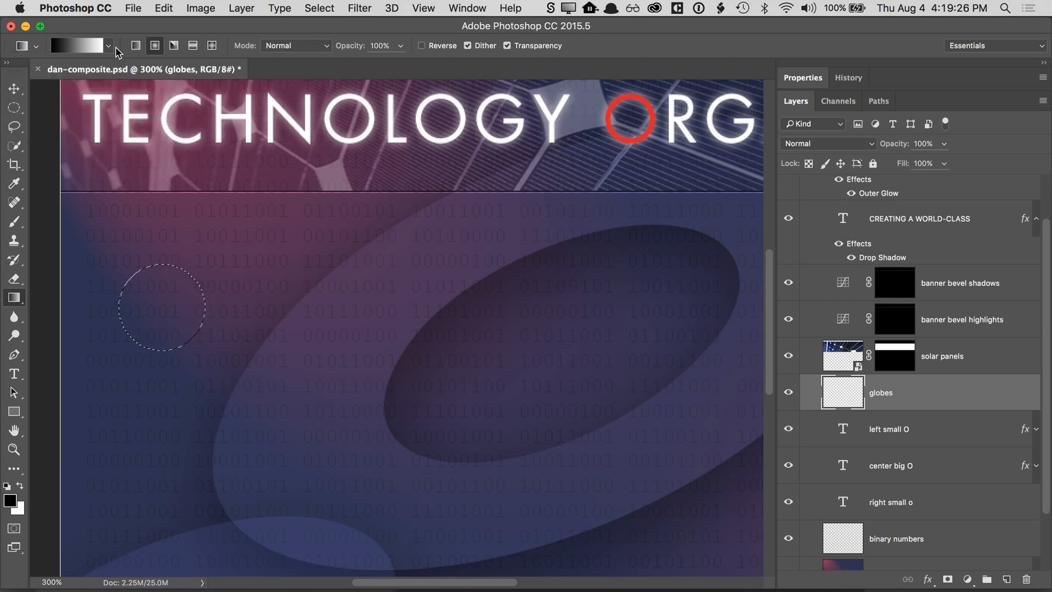
- Open the black-to-white gradient in the Gradient Editor, examine its opacity and colour stops, and add a black colour stop at 30%
{"action": "left_click", "coordinate": [77, 50]}
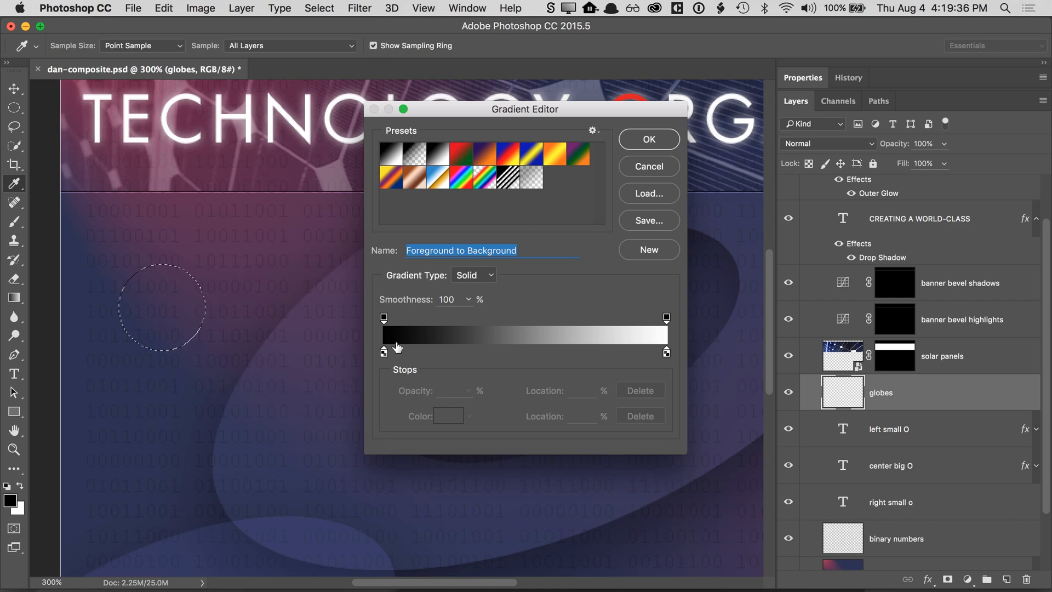
{"action": "mouse_move", "coordinate": [386, 320]}
{"action": "left_mouse_down"}
{"action": "mouse_move", "coordinate": [452, 321]}
{"action": "mouse_move", "coordinate": [384, 321]}
{"action": "left_mouse_up"}
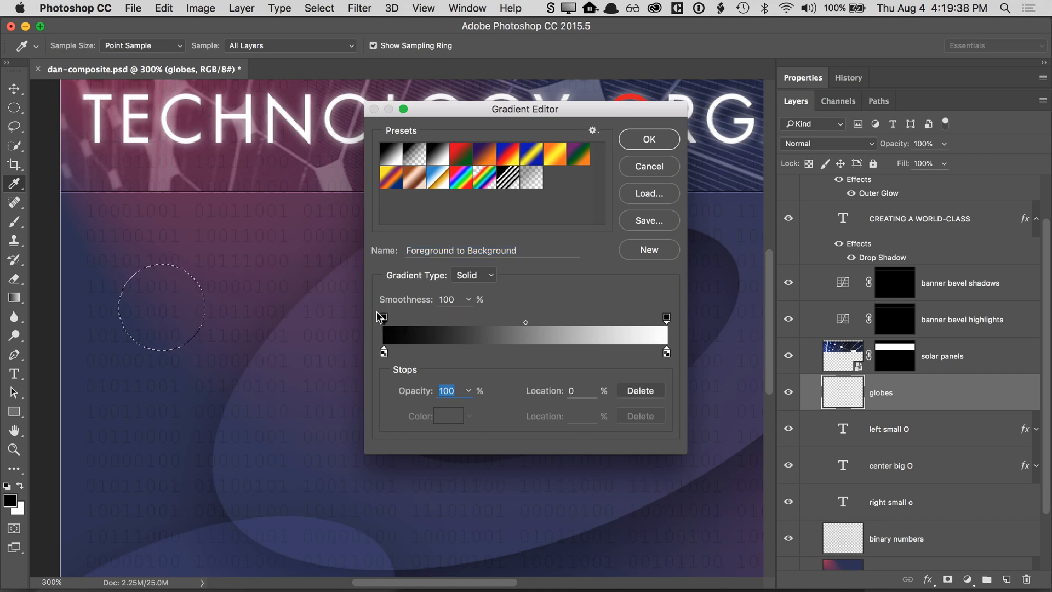
{"action": "left_click_drag", "start_coordinate": [666, 318], "coordinate": [696, 329]}
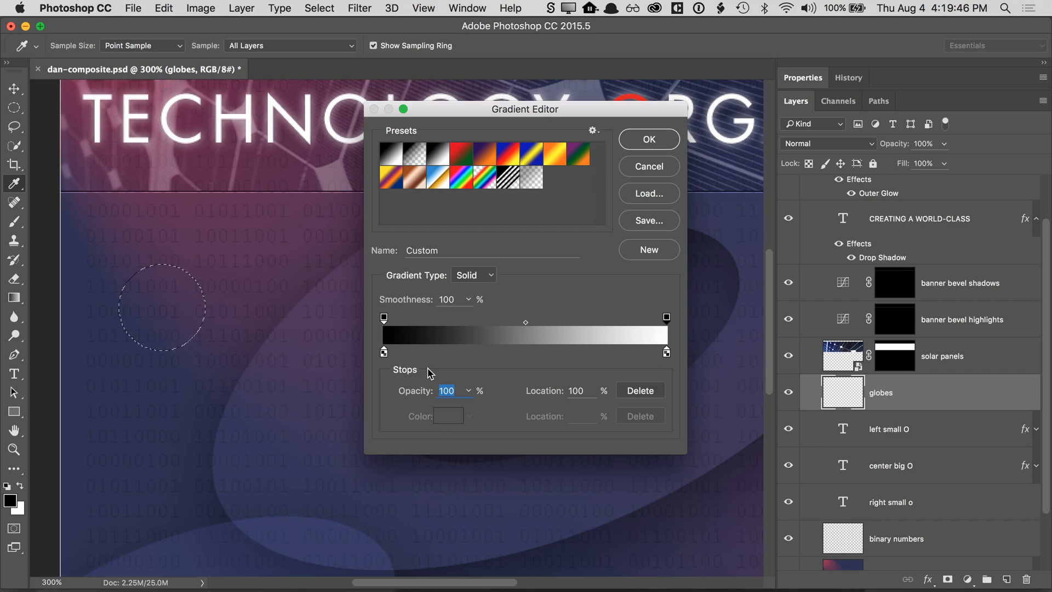
{"action": "left_click", "coordinate": [384, 353]}
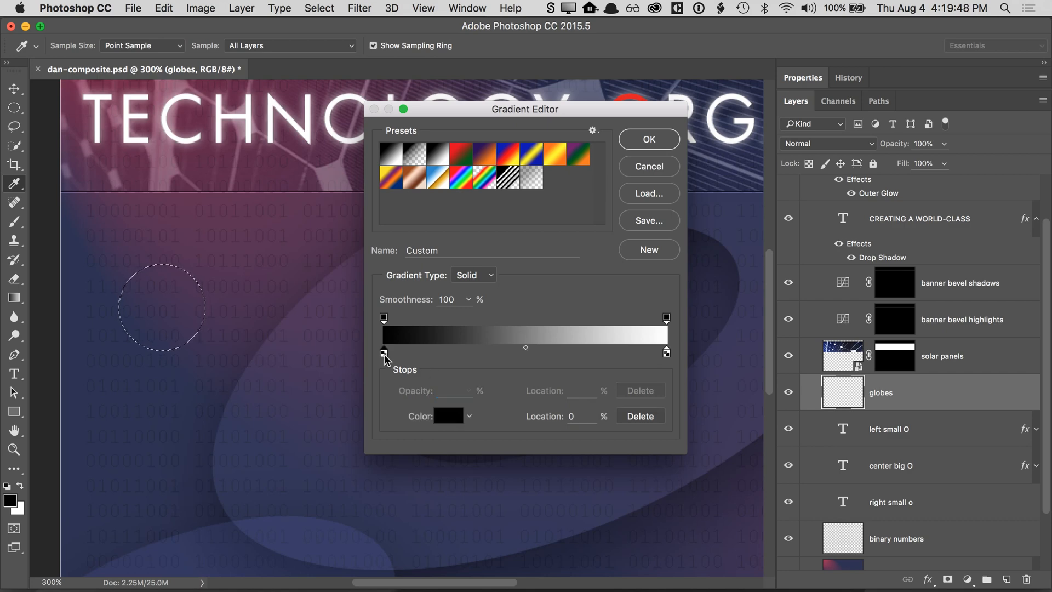
{"action": "left_click_drag", "start_coordinate": [666, 353], "coordinate": [699, 363]}
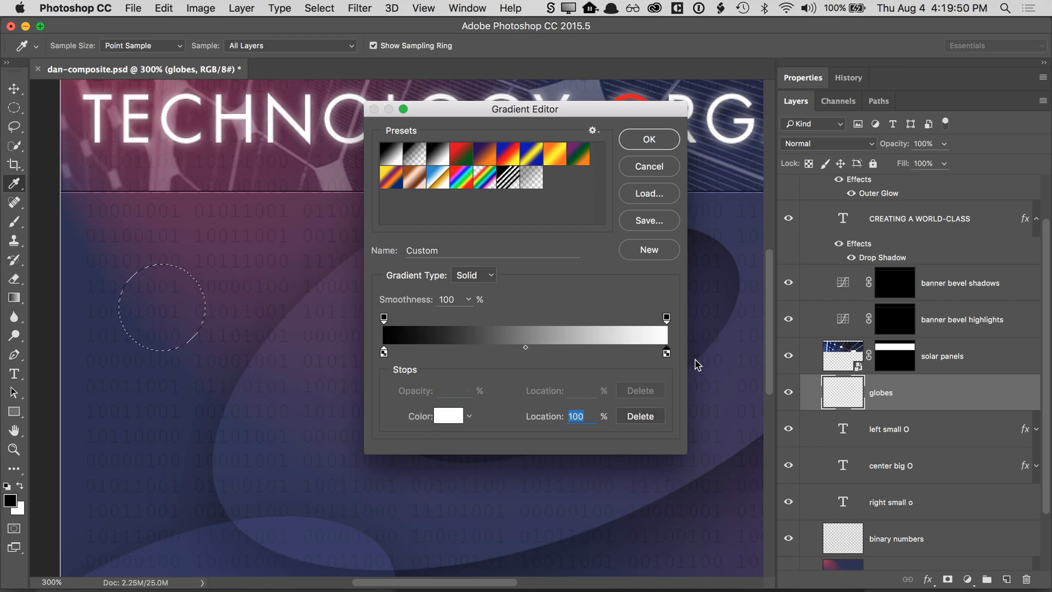
{"action": "mouse_move", "coordinate": [384, 353]}
{"action": "left_mouse_down"}
{"action": "mouse_move", "coordinate": [418, 357]}
{"action": "mouse_move", "coordinate": [372, 367]}
{"action": "mouse_move", "coordinate": [385, 359]}
{"action": "mouse_move", "coordinate": [385, 413]}
{"action": "mouse_move", "coordinate": [383, 354]}
{"action": "left_mouse_up"}
{"action": "left_click", "coordinate": [468, 353]}
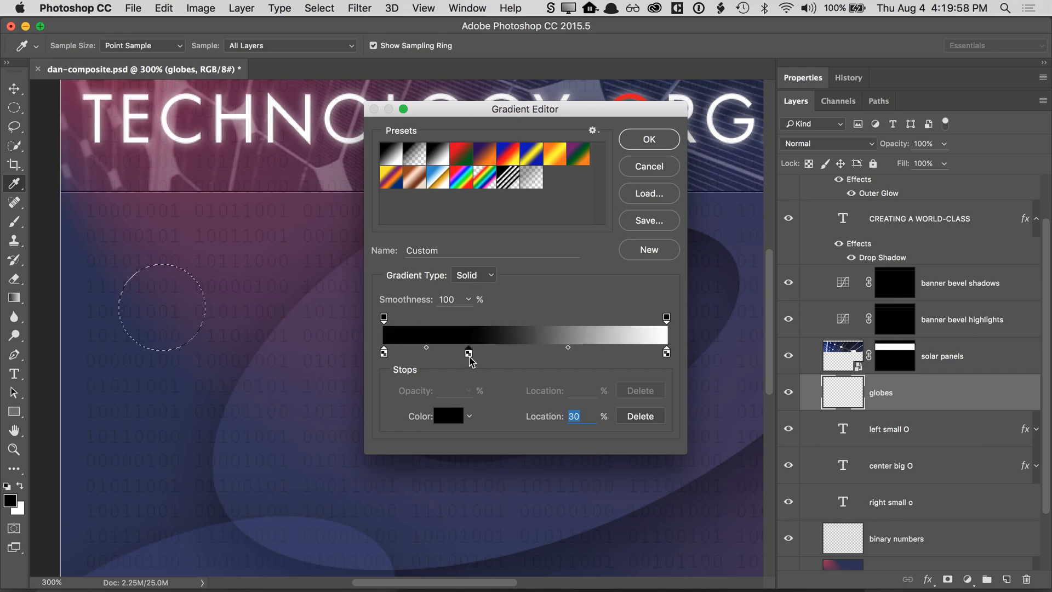
{"action": "double_click", "coordinate": [469, 354]}
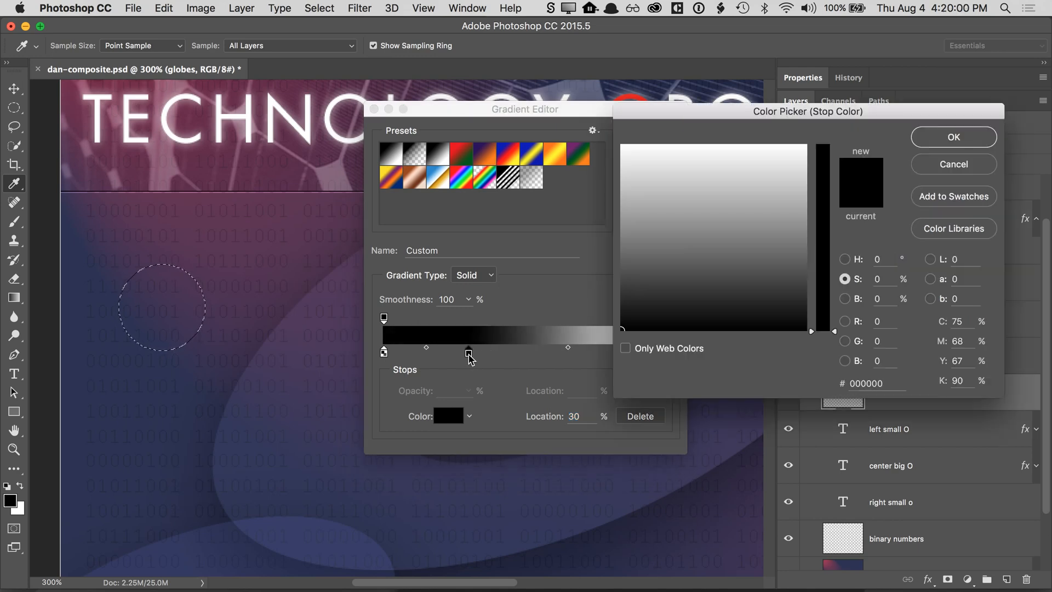
{"action": "left_click", "coordinate": [931, 166]}
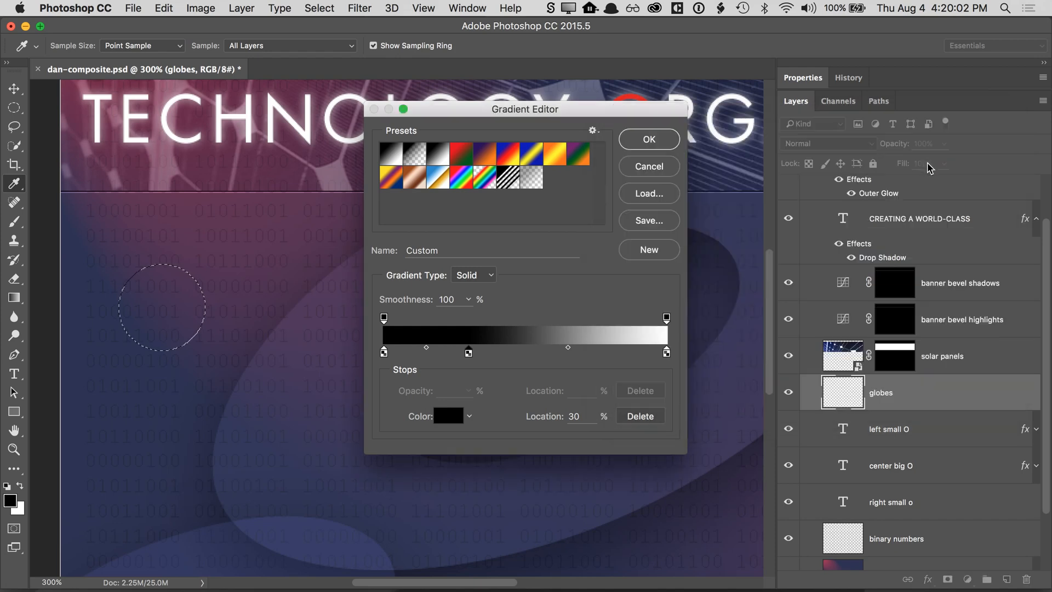
- Set the gradient's starting colour stop to a bright red with RGB values 255, 19, 23
{"action": "double_click", "coordinate": [384, 353]}
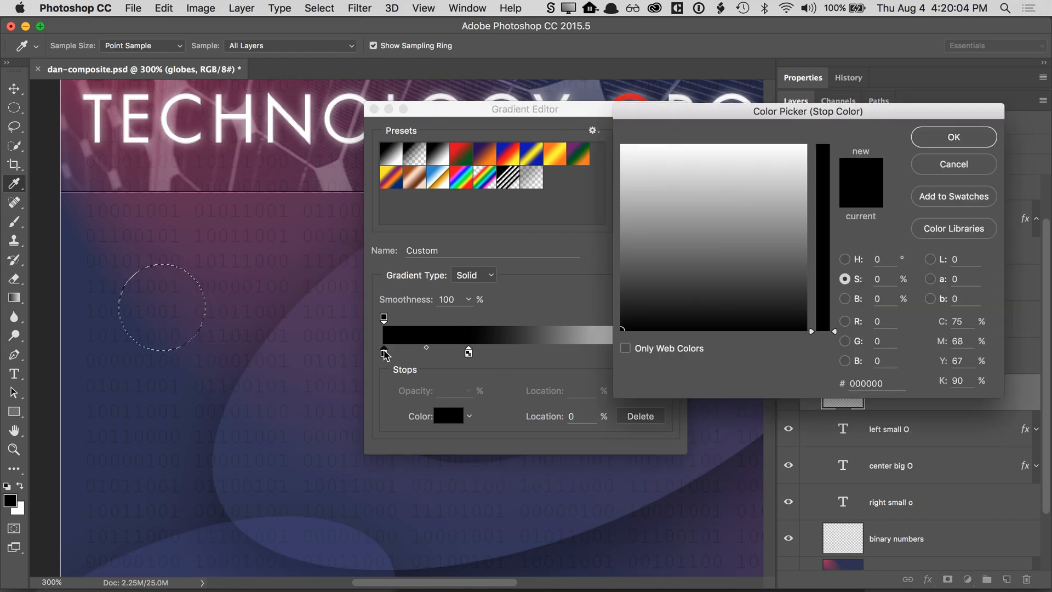
{"action": "left_click", "coordinate": [844, 259]}
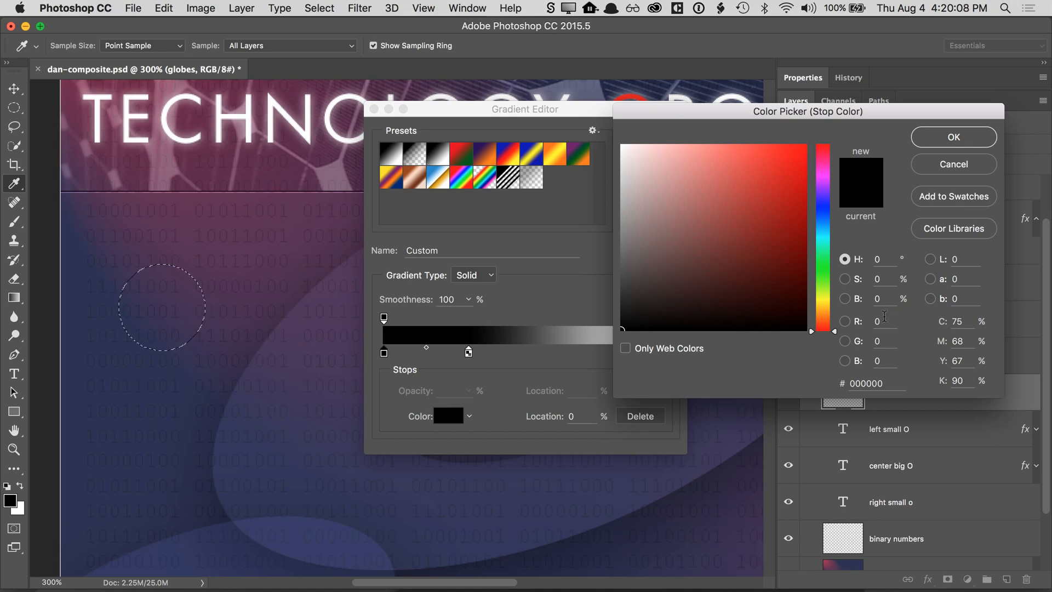
{"action": "left_click_drag", "start_coordinate": [883, 321], "coordinate": [840, 321]}
{"action": "type", "text": "255"}
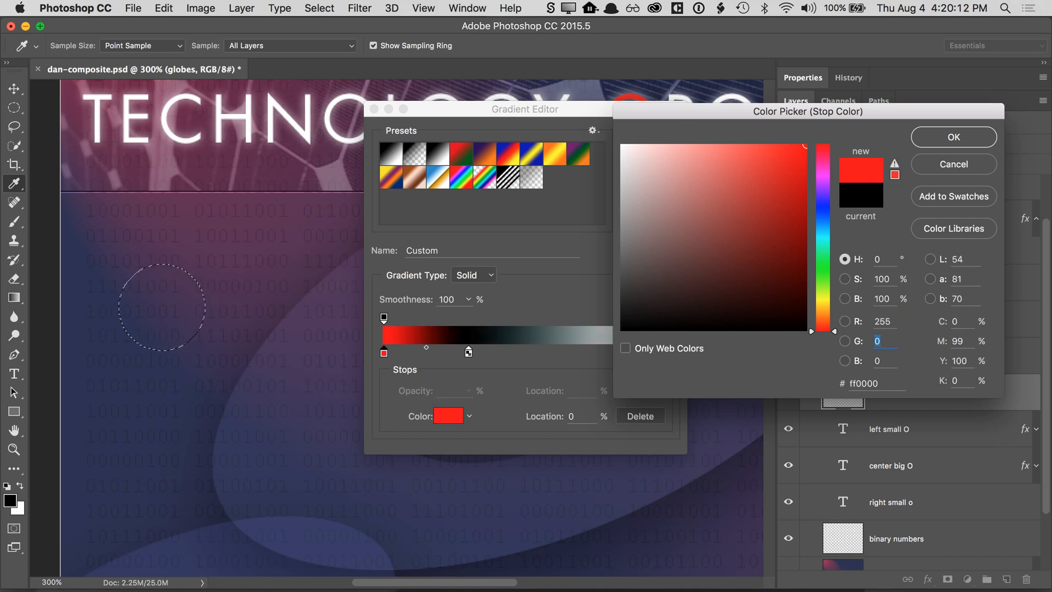
{"action": "type", "text": "19"}
{"action": "key", "text": "Tab"}
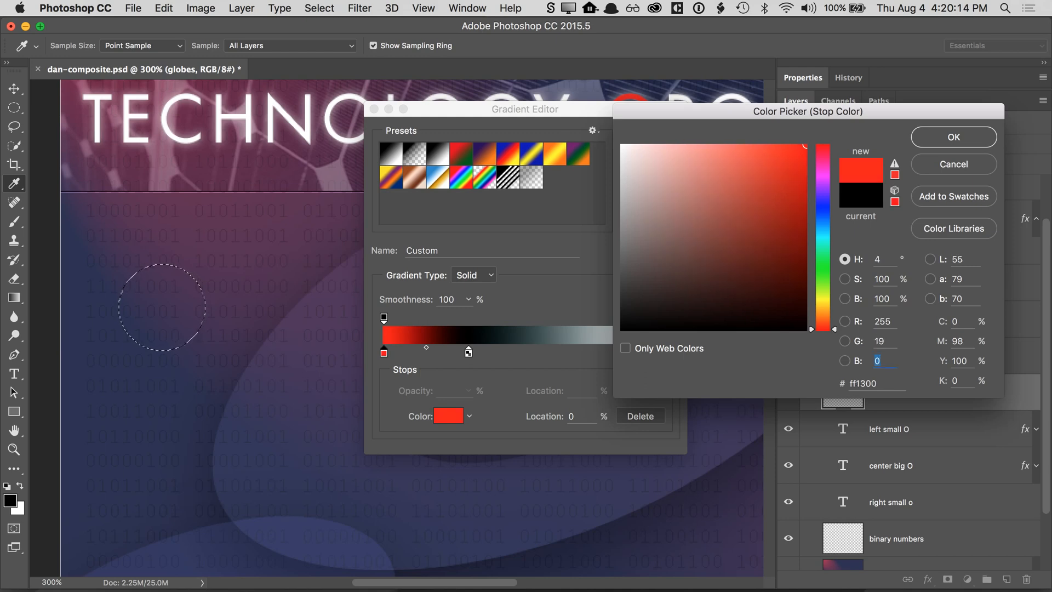
{"action": "type", "text": "23"}
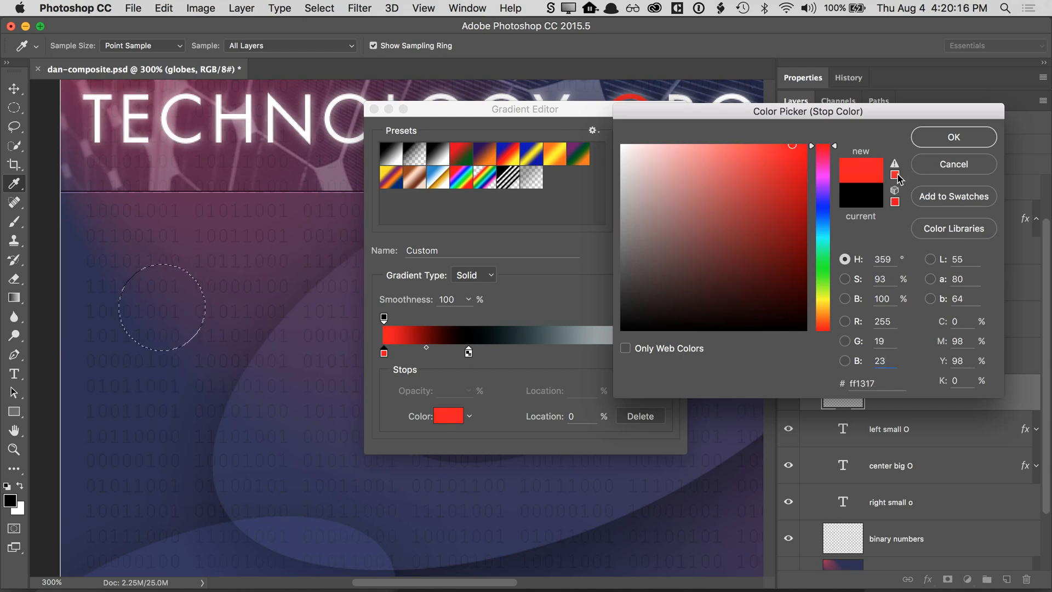
{"action": "left_click", "coordinate": [938, 144]}
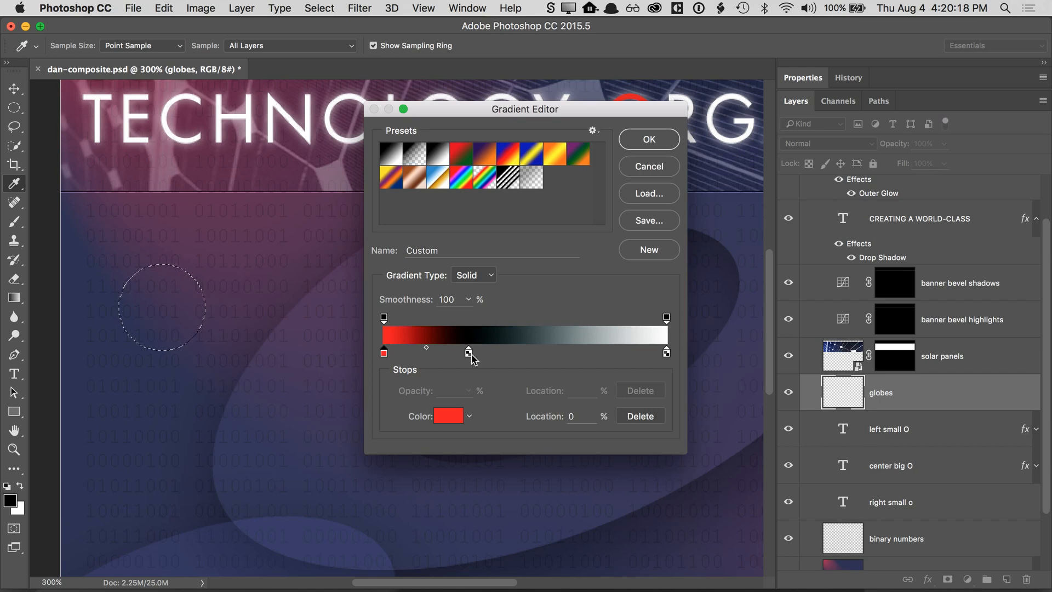
- Move the middle black colour stop to a location of 85%, checking the white end stop as well
{"action": "left_click_drag", "start_coordinate": [469, 354], "coordinate": [601, 354]}
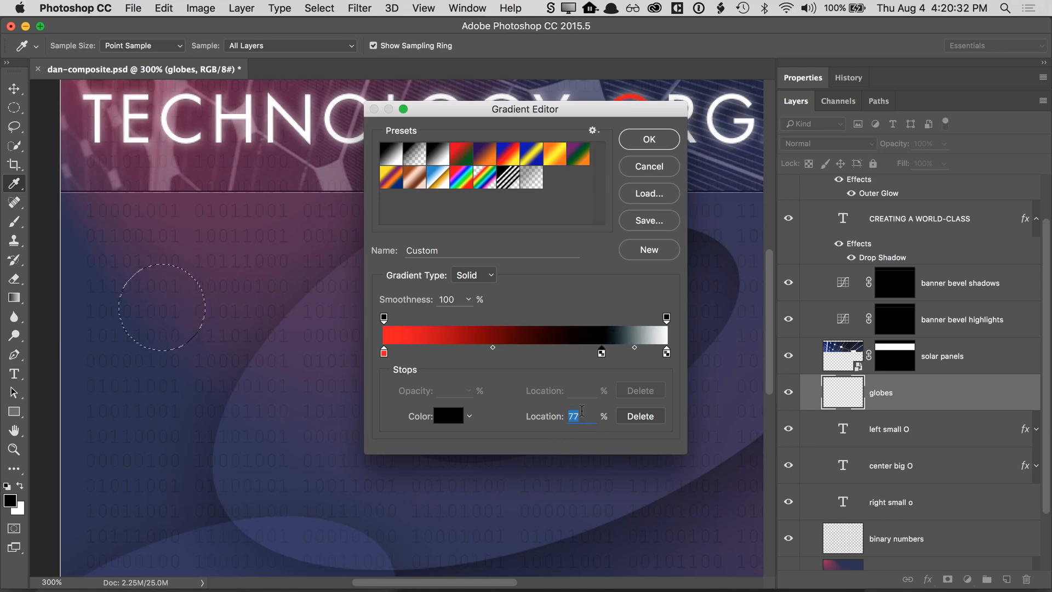
{"action": "type", "text": "80"}
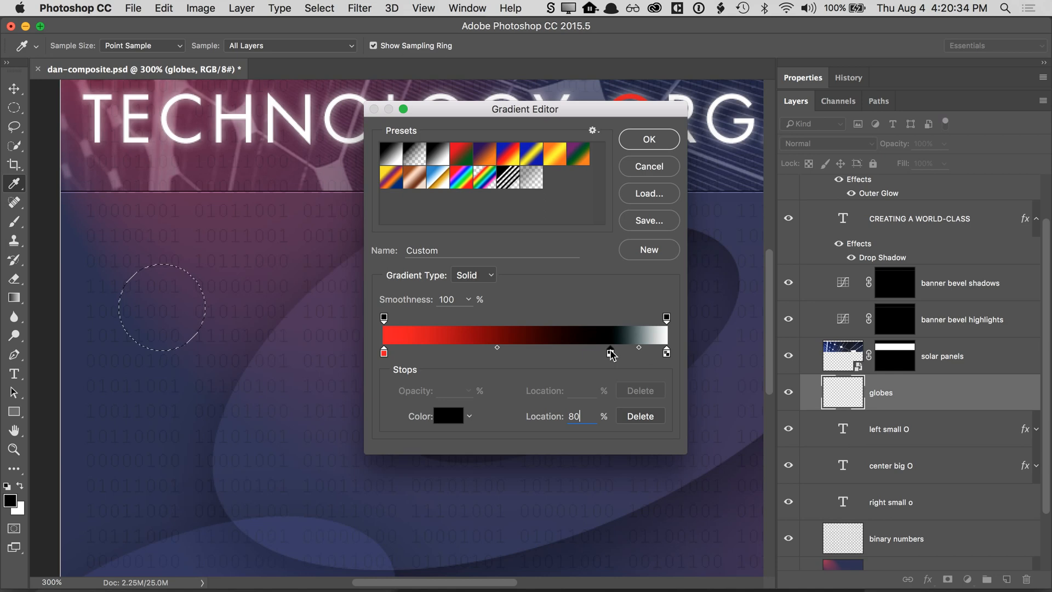
{"action": "double_click", "coordinate": [575, 416]}
{"action": "type", "text": "85"}
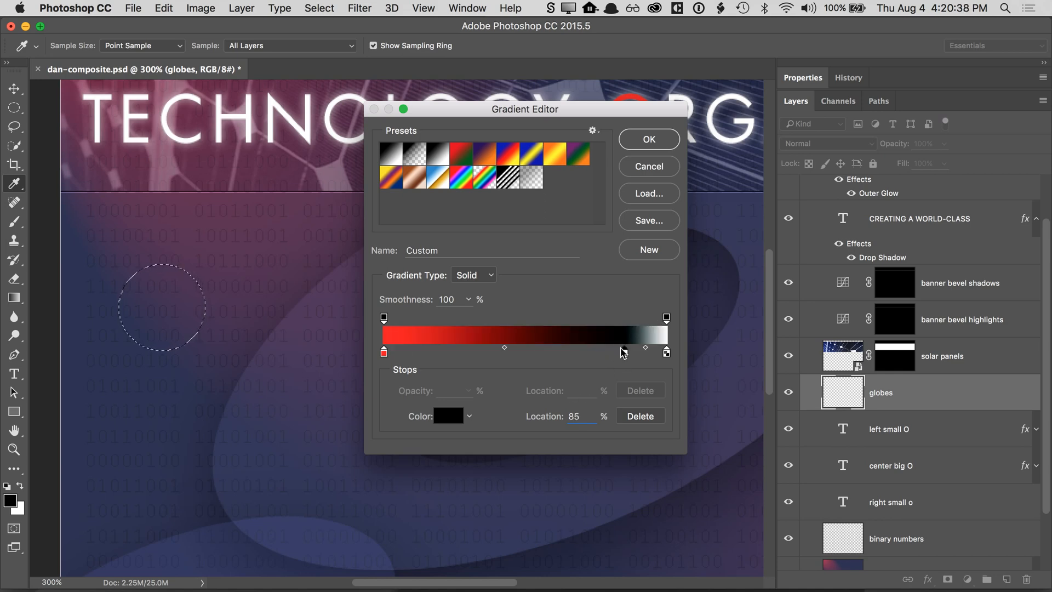
{"action": "left_click", "coordinate": [666, 352]}
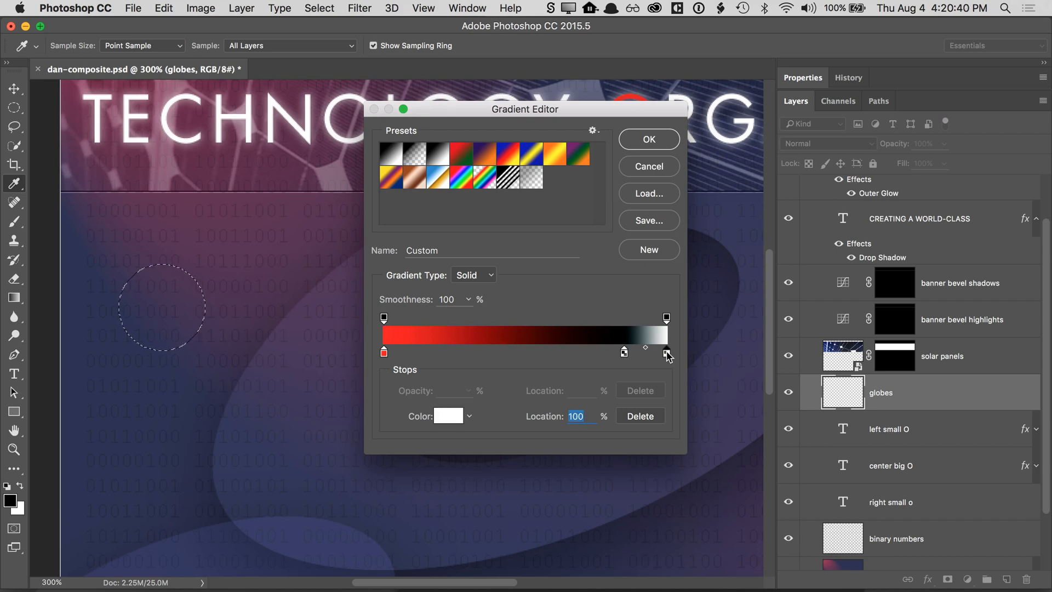
{"action": "left_click", "coordinate": [624, 353]}
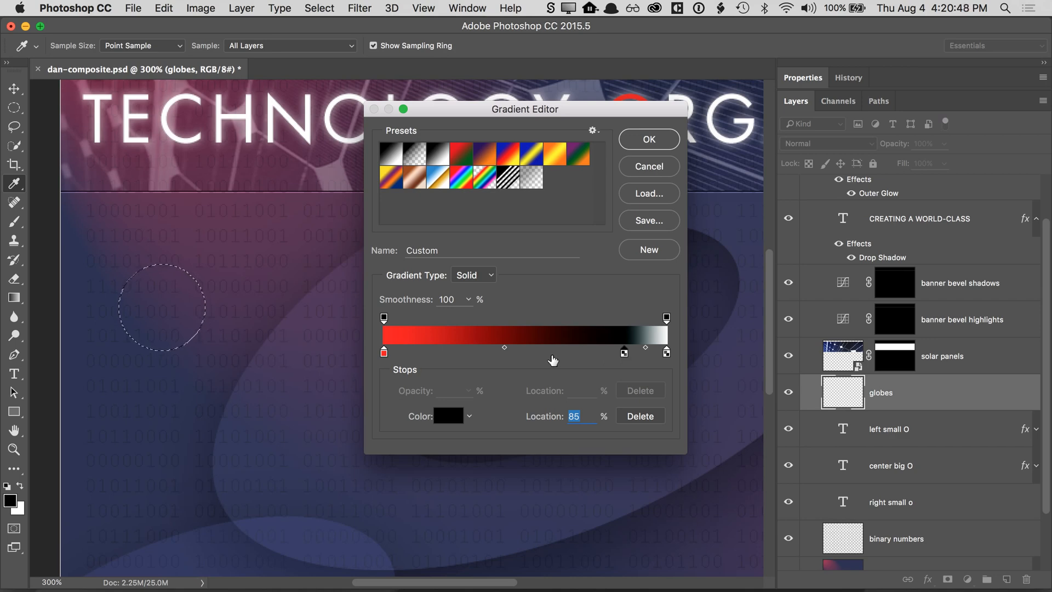
- Try adding an extra black colour stop at 56% and delete it from the gradient
{"action": "left_click", "coordinate": [551, 353]}
{"action": "mouse_move", "coordinate": [551, 353]}
{"action": "left_mouse_down"}
{"action": "mouse_move", "coordinate": [555, 390]}
{"action": "mouse_move", "coordinate": [572, 390]}
{"action": "mouse_move", "coordinate": [544, 353]}
{"action": "left_mouse_up"}
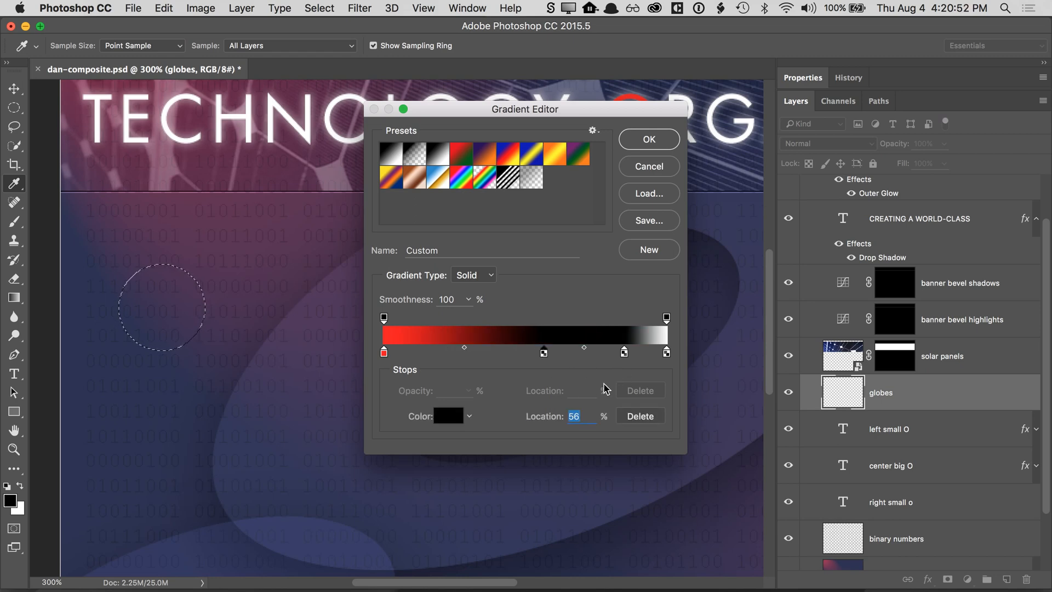
{"action": "left_click", "coordinate": [642, 416]}
- Set the colour stop at 85% to a dark blue with RGB values 51, 54, 102
{"action": "left_click", "coordinate": [624, 353]}
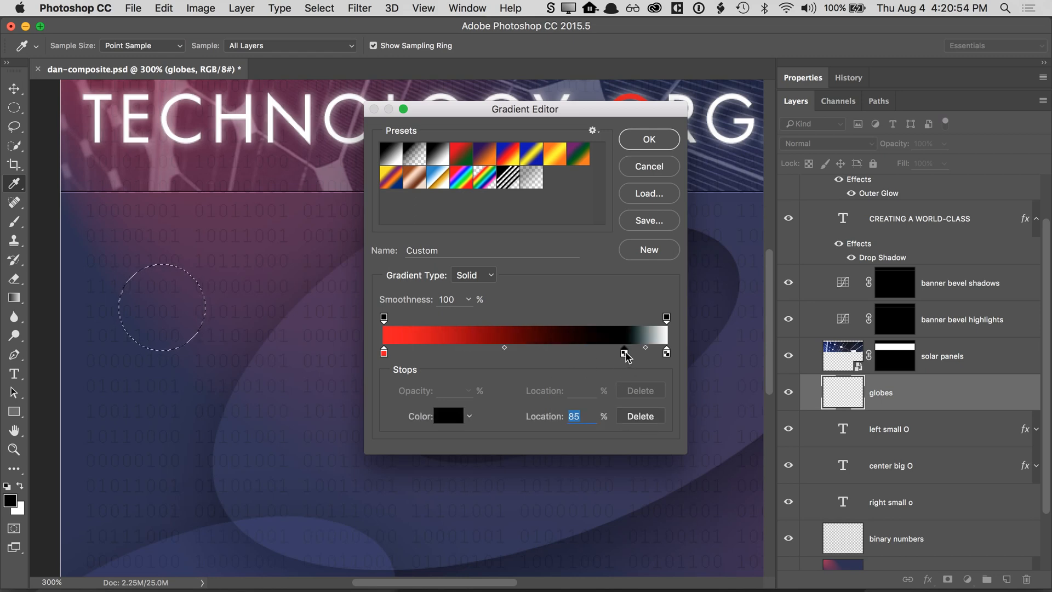
{"action": "double_click", "coordinate": [625, 353]}
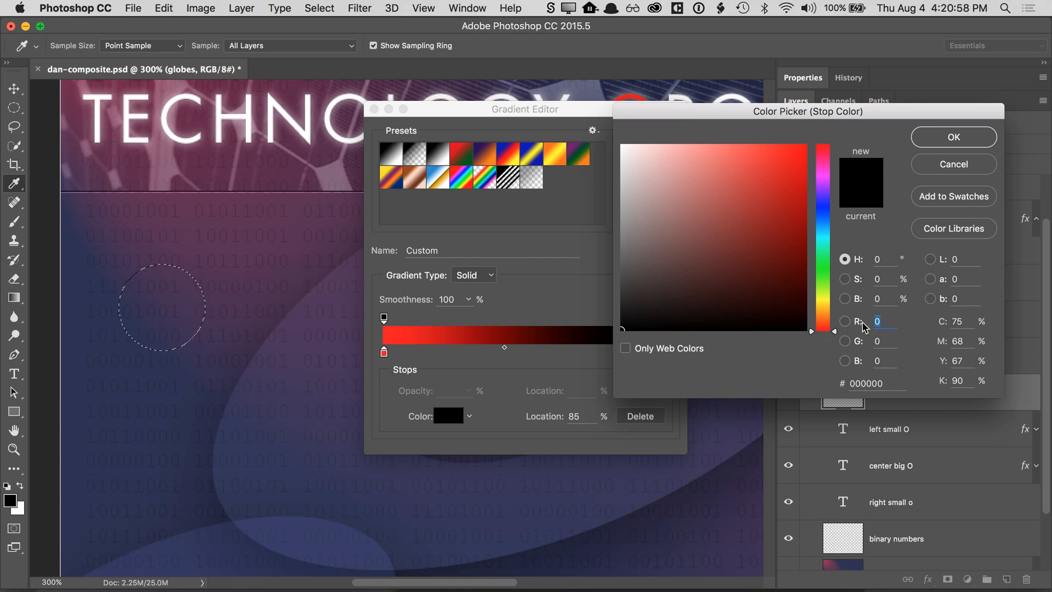
{"action": "type", "text": "51"}
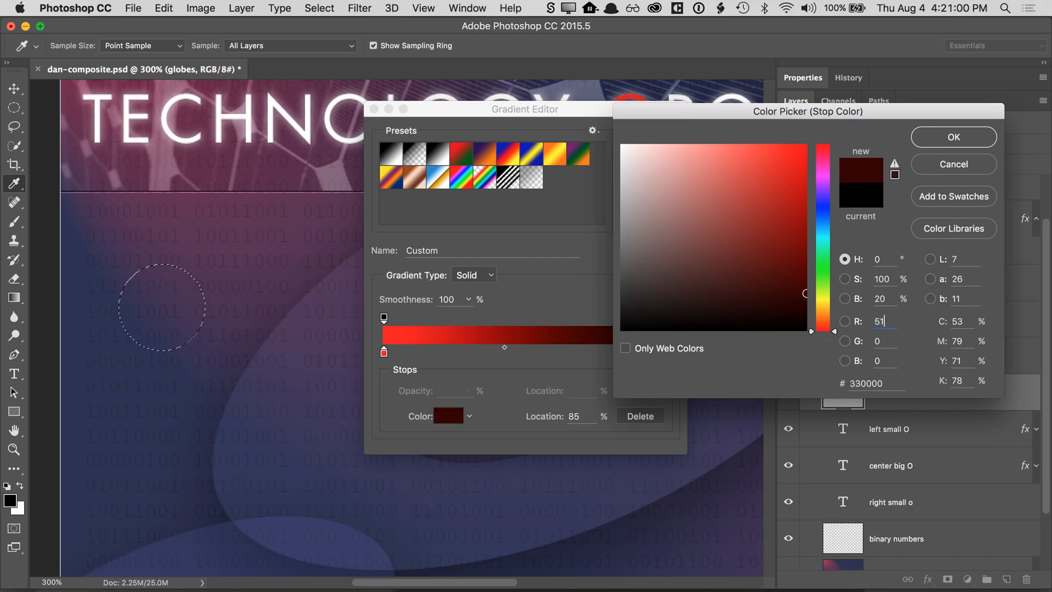
{"action": "key", "text": "Tab"}
{"action": "type", "text": "54"}
{"action": "type", "text": "102"}
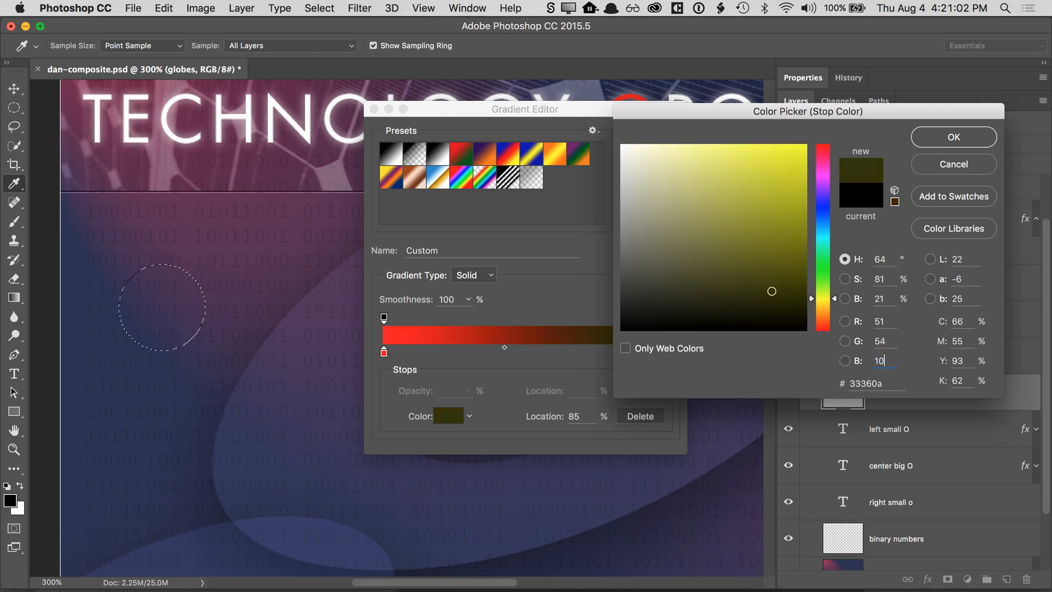
{"action": "left_click", "coordinate": [951, 139]}
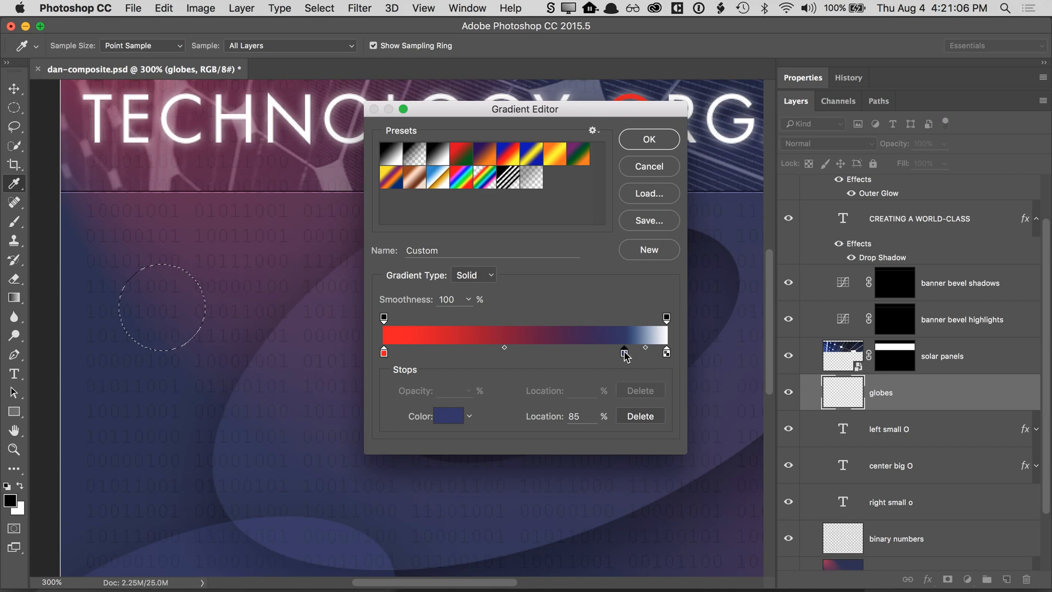
- Remove the white end colour stop from the gradient, and discard a trial white stop added at 96%
{"action": "left_click_drag", "start_coordinate": [667, 354], "coordinate": [707, 421]}
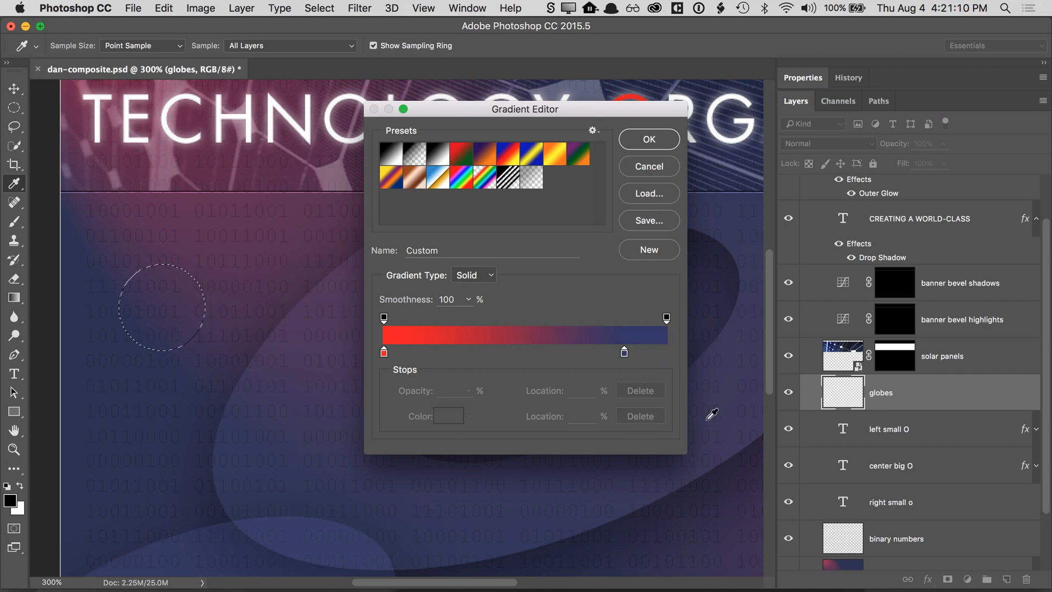
{"action": "left_click", "coordinate": [657, 355]}
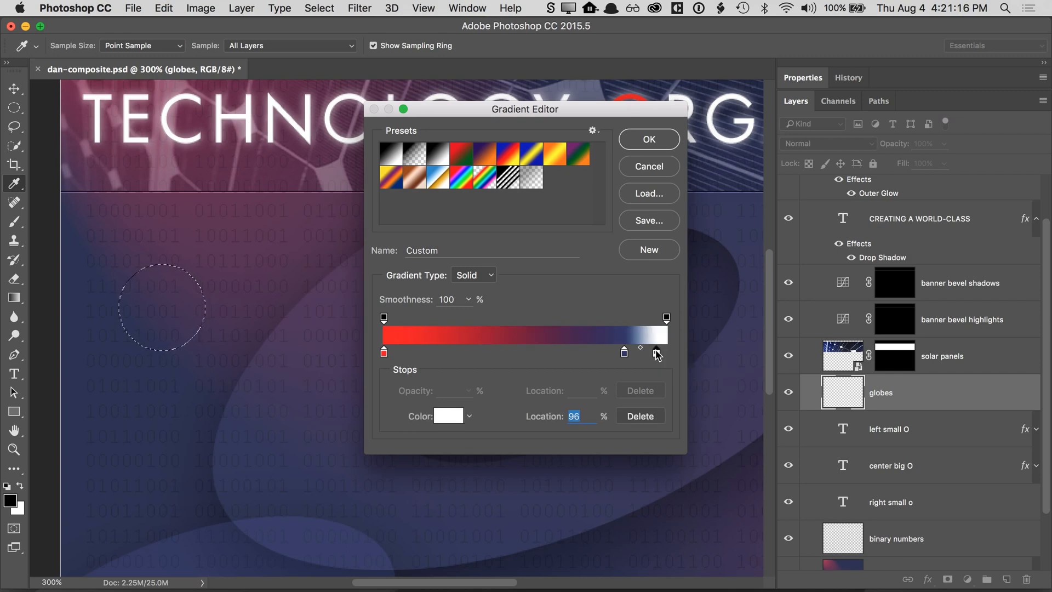
{"action": "left_click_drag", "start_coordinate": [657, 355], "coordinate": [572, 379]}
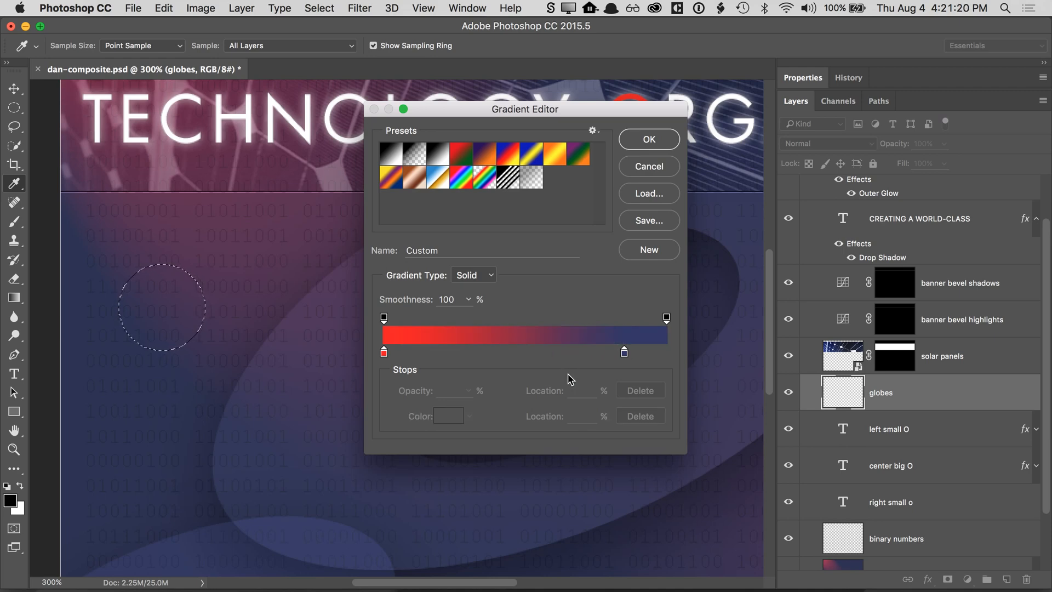
- Try duplicating the existing colour stops along the gradient, including a blue copy at 53%, and discard the copies
{"action": "key", "text": "alt"}
{"action": "left_click_drag", "start_coordinate": [623, 353], "coordinate": [643, 388]}
{"action": "left_click", "coordinate": [624, 352]}
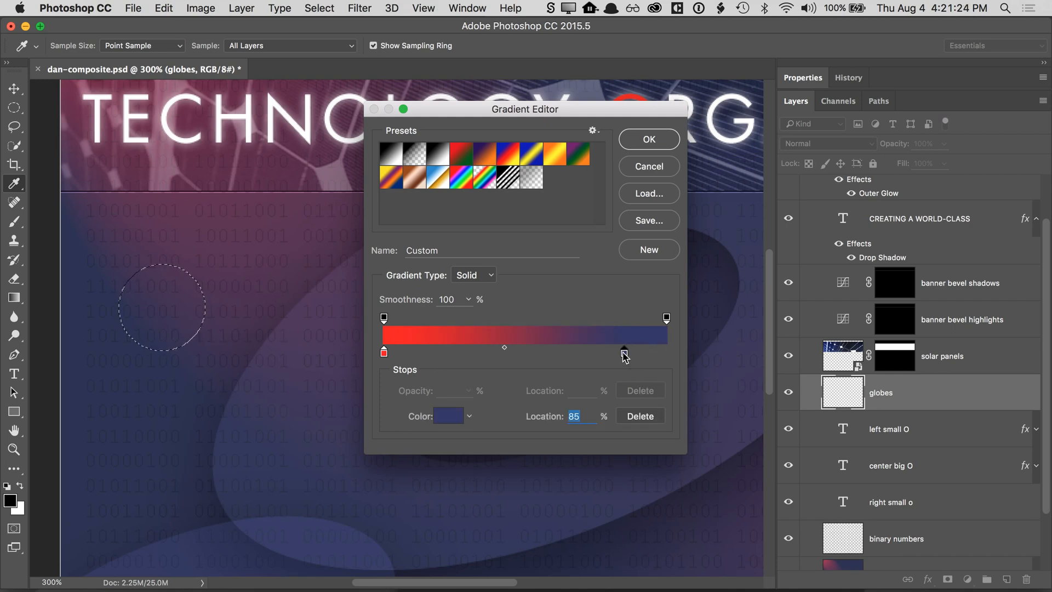
{"action": "key", "text": "alt"}
{"action": "left_click_drag", "start_coordinate": [624, 352], "coordinate": [652, 355]}
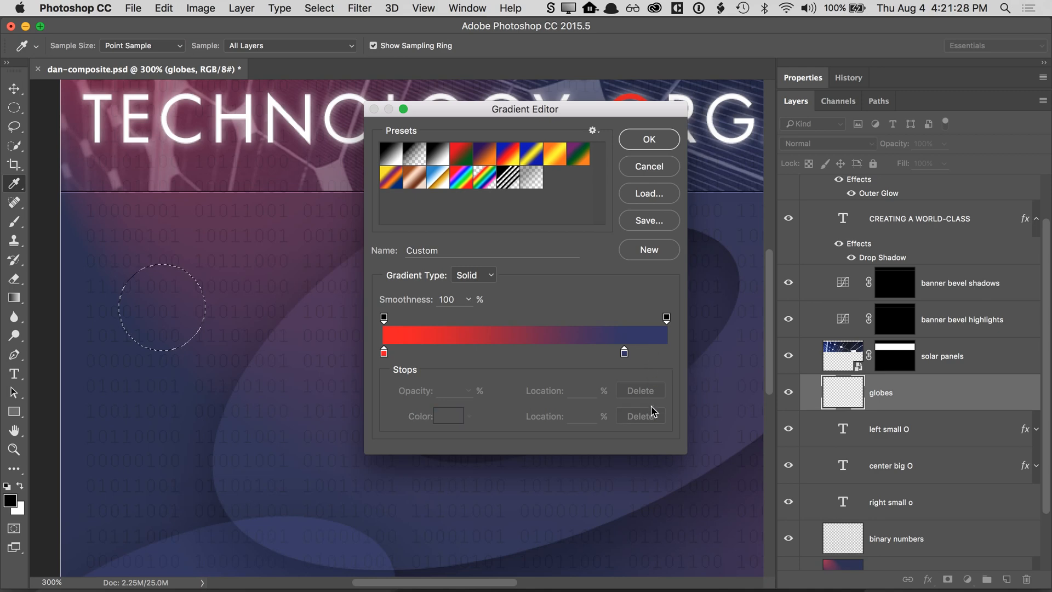
{"action": "left_click_drag", "start_coordinate": [652, 356], "coordinate": [533, 352]}
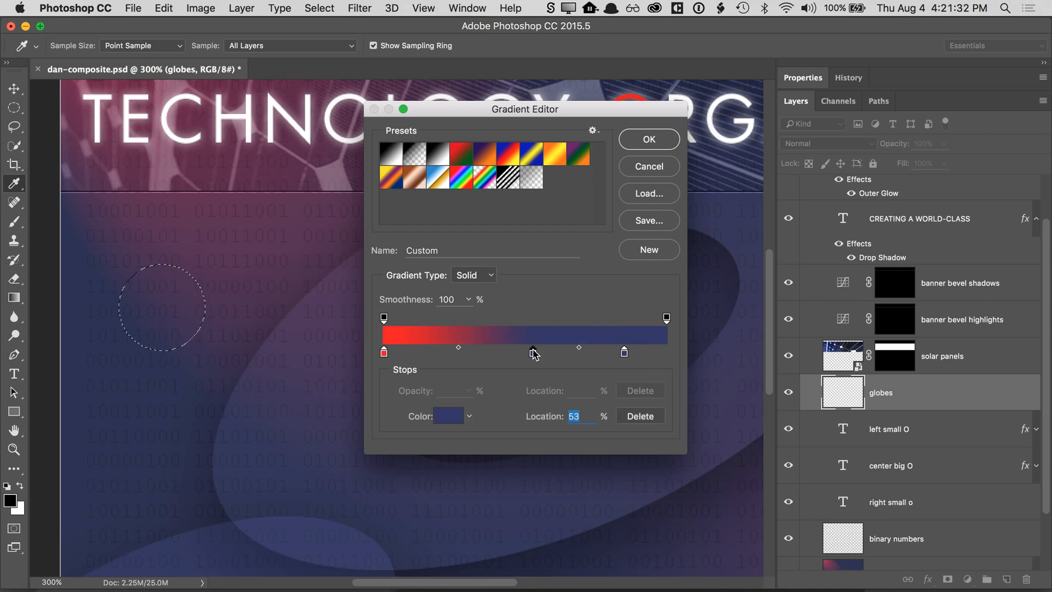
{"action": "left_click_drag", "start_coordinate": [534, 354], "coordinate": [536, 375]}
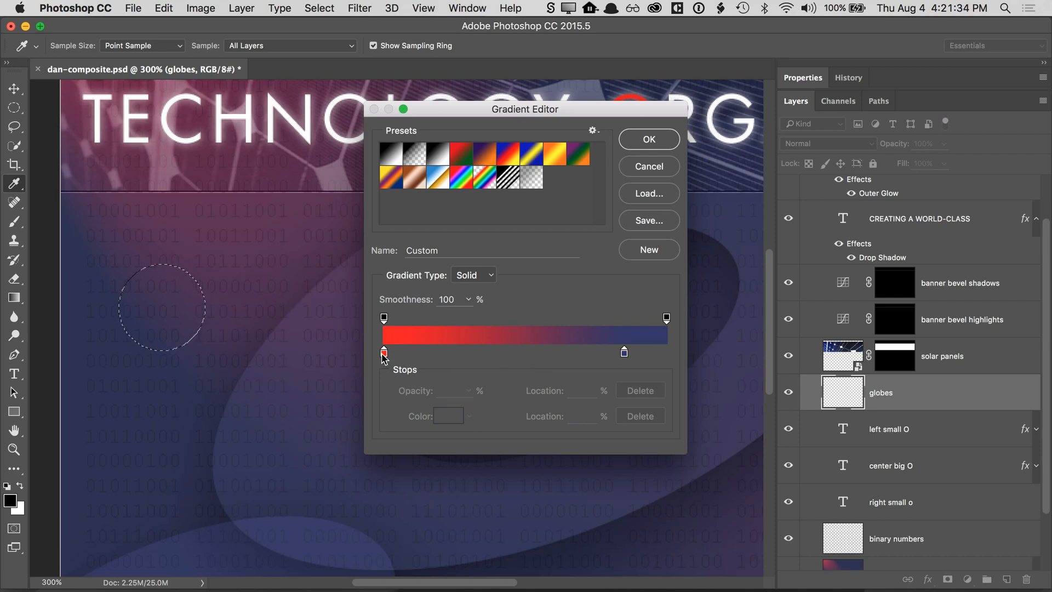
{"action": "left_click_drag", "start_coordinate": [386, 357], "coordinate": [667, 371]}
- Duplicate the blue colour stop from 85% to 100% and raise the copy's brightness to 50%
{"action": "left_click", "coordinate": [624, 354]}
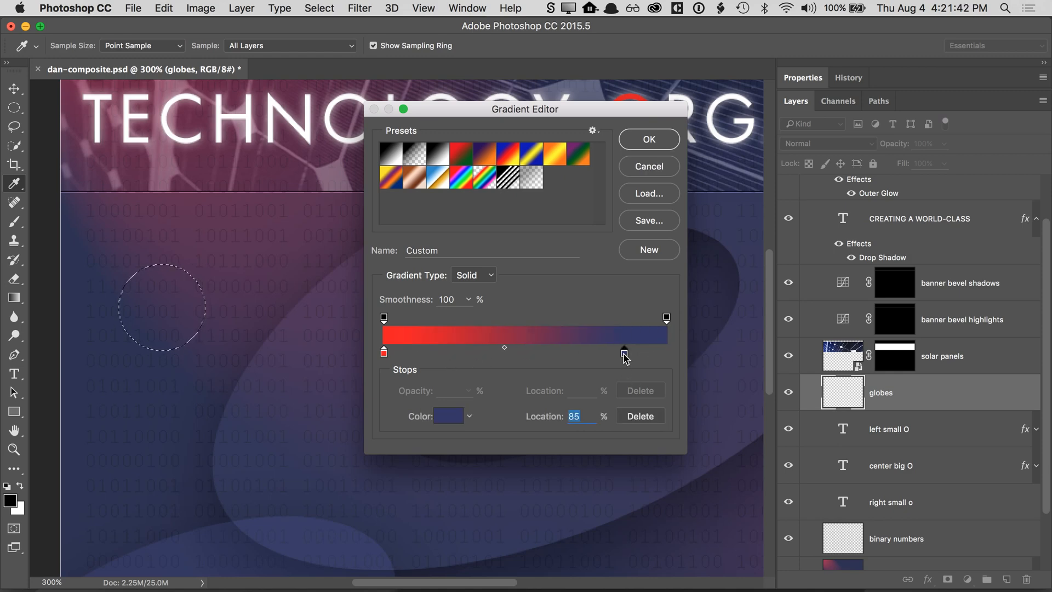
{"action": "left_click_drag", "start_coordinate": [624, 354], "coordinate": [666, 354]}
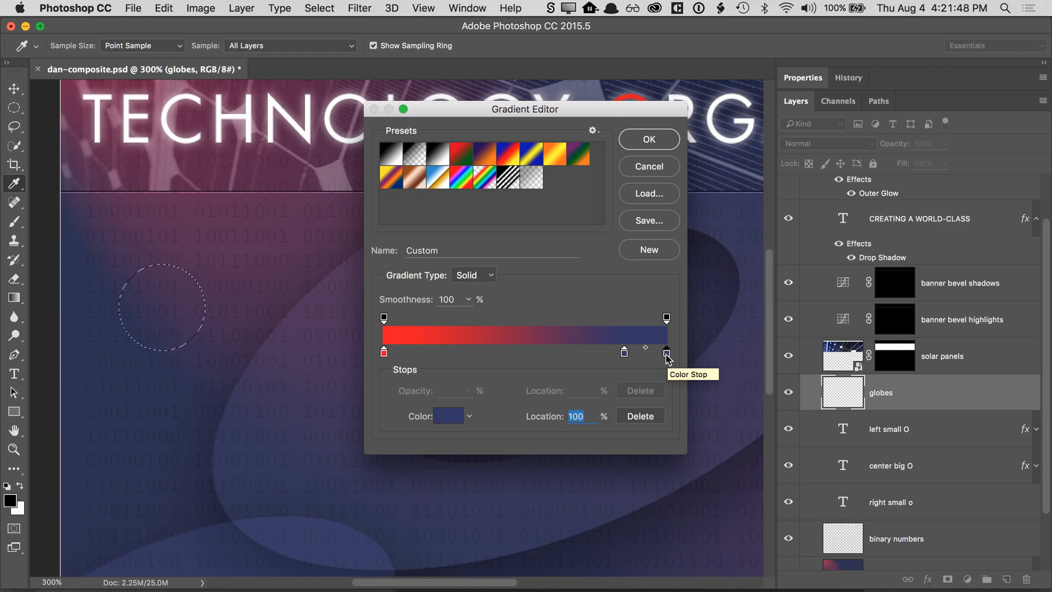
{"action": "double_click", "coordinate": [666, 353]}
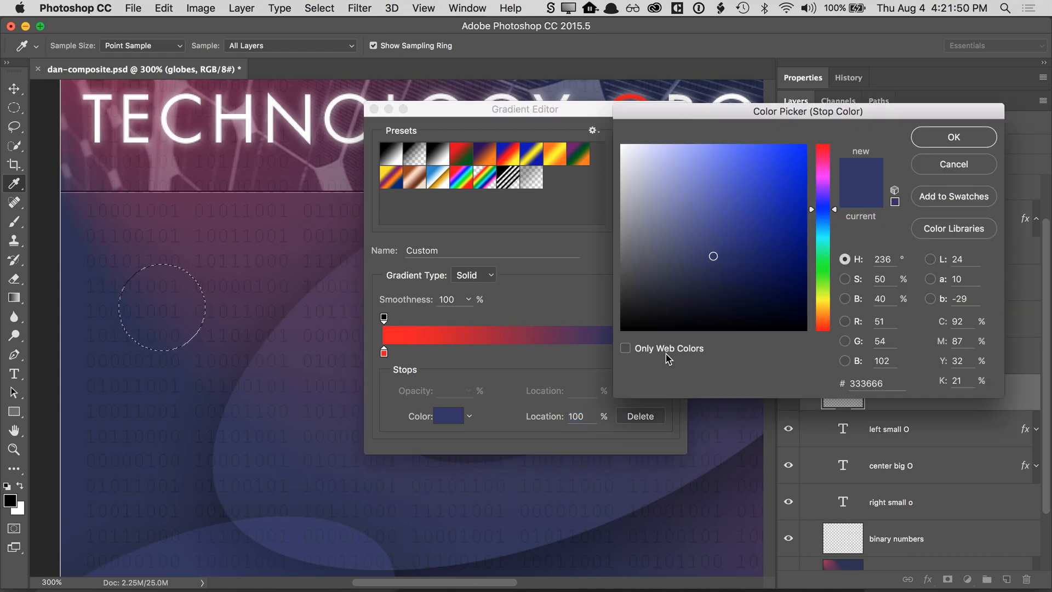
{"action": "left_click", "coordinate": [846, 299]}
{"action": "left_click_drag", "start_coordinate": [836, 258], "coordinate": [836, 238]}
{"action": "left_click_drag", "start_coordinate": [771, 122], "coordinate": [845, 131]}
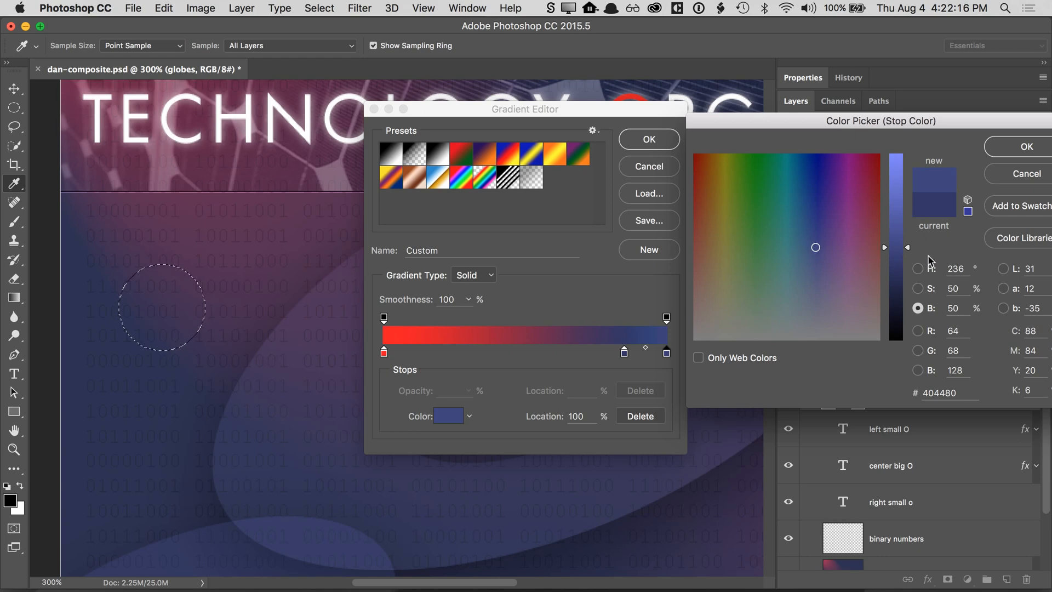
{"action": "left_click", "coordinate": [998, 156]}
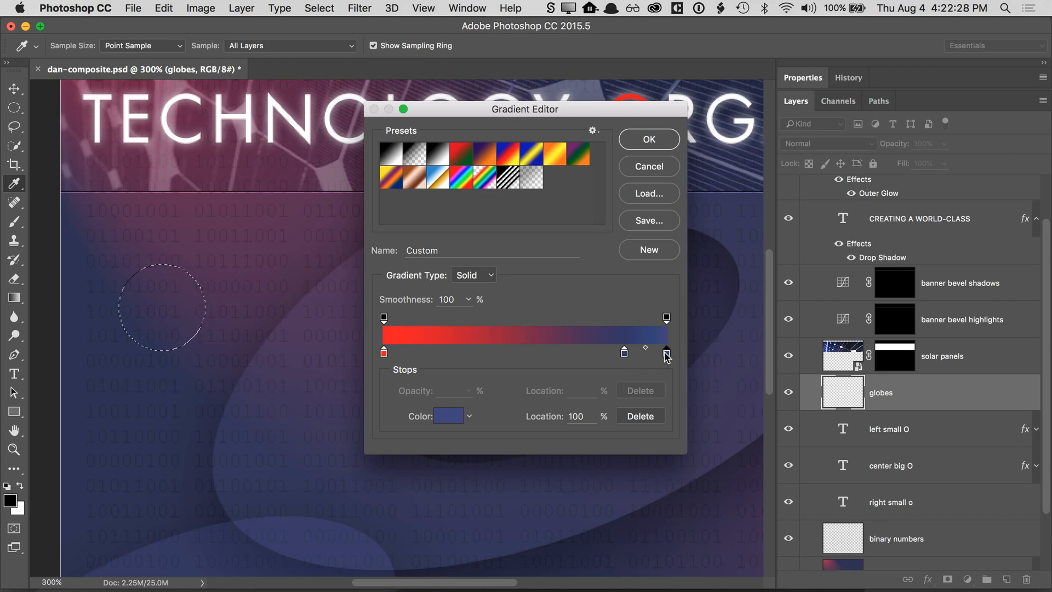
- Accept the custom gradient, fill the circular selection with the red-to-blue radial gradient from its upper left, and deselect
{"action": "left_click", "coordinate": [648, 140]}
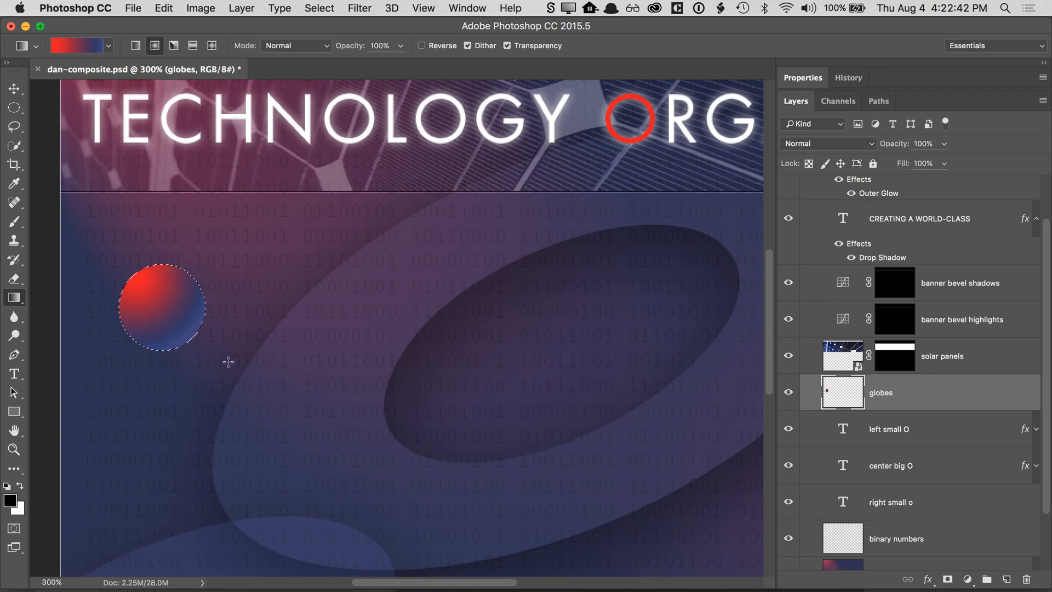
{"action": "left_click", "coordinate": [322, 8]}
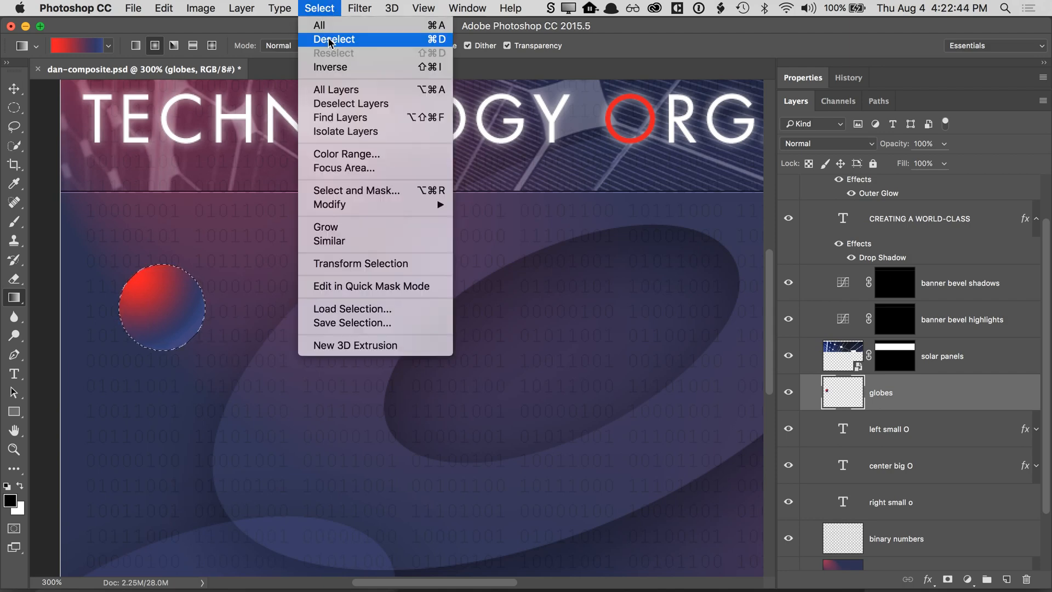
{"action": "left_click", "coordinate": [333, 38]}
- Draw a circular selection about 103 px wide overlapping the banner's top edge near the artboard's upper-right corner, and activate the Gradient tool
{"action": "key", "text": "super+minus"}
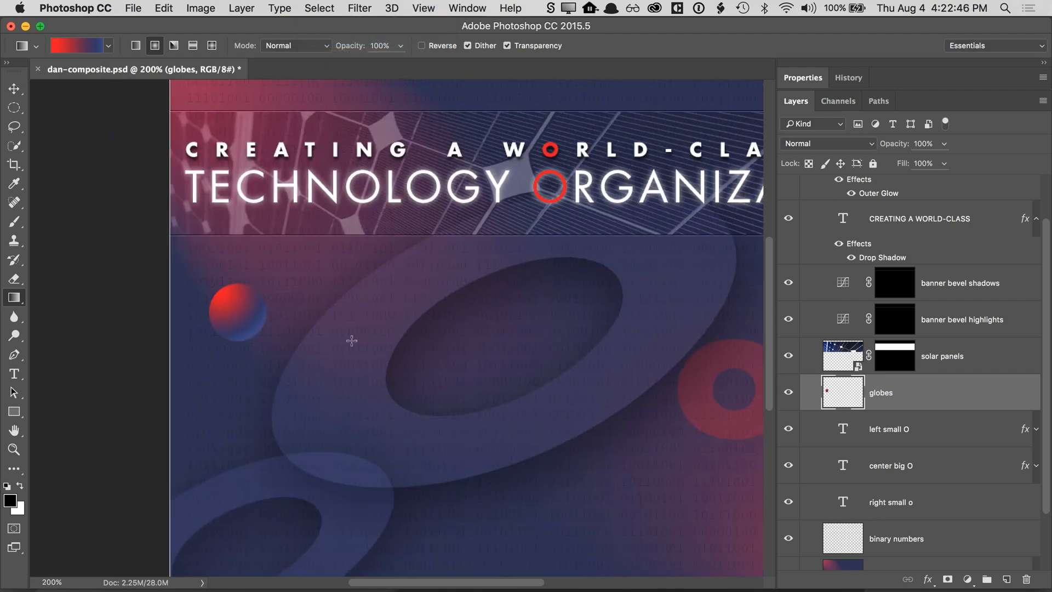
{"action": "left_click_drag", "start_coordinate": [391, 338], "coordinate": [364, 321]}
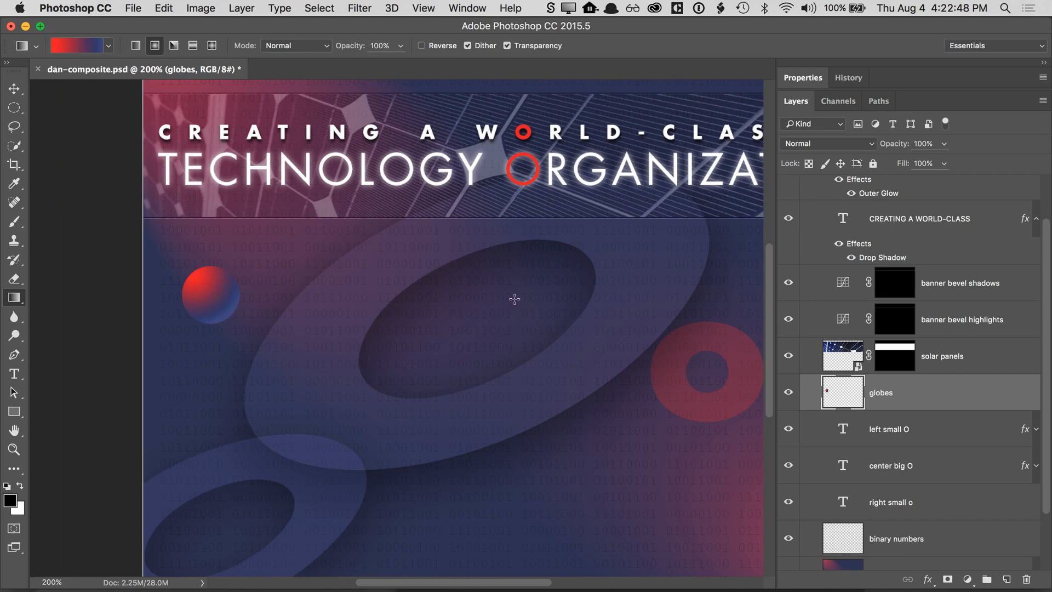
{"action": "left_click_drag", "start_coordinate": [591, 279], "coordinate": [478, 357]}
{"action": "left_click_drag", "start_coordinate": [603, 254], "coordinate": [533, 273]}
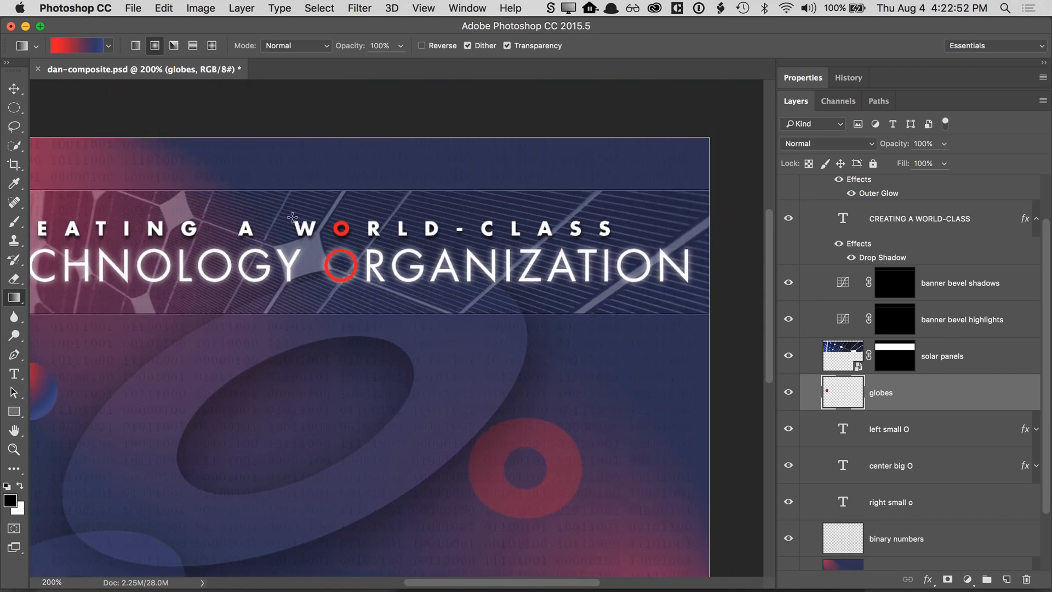
{"action": "left_click", "coordinate": [12, 109]}
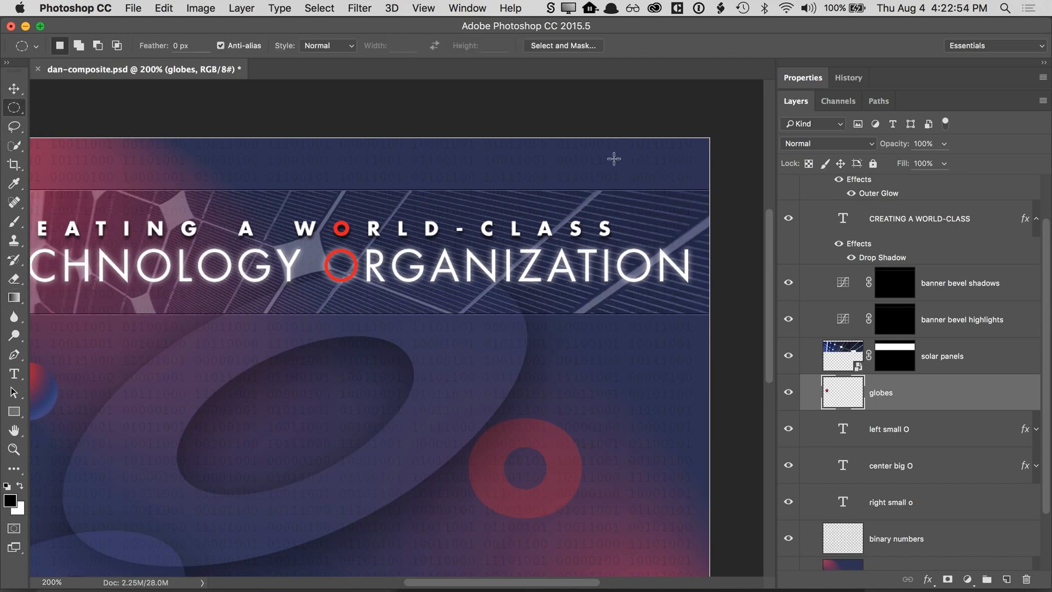
{"action": "left_click_drag", "start_coordinate": [613, 158], "coordinate": [719, 233]}
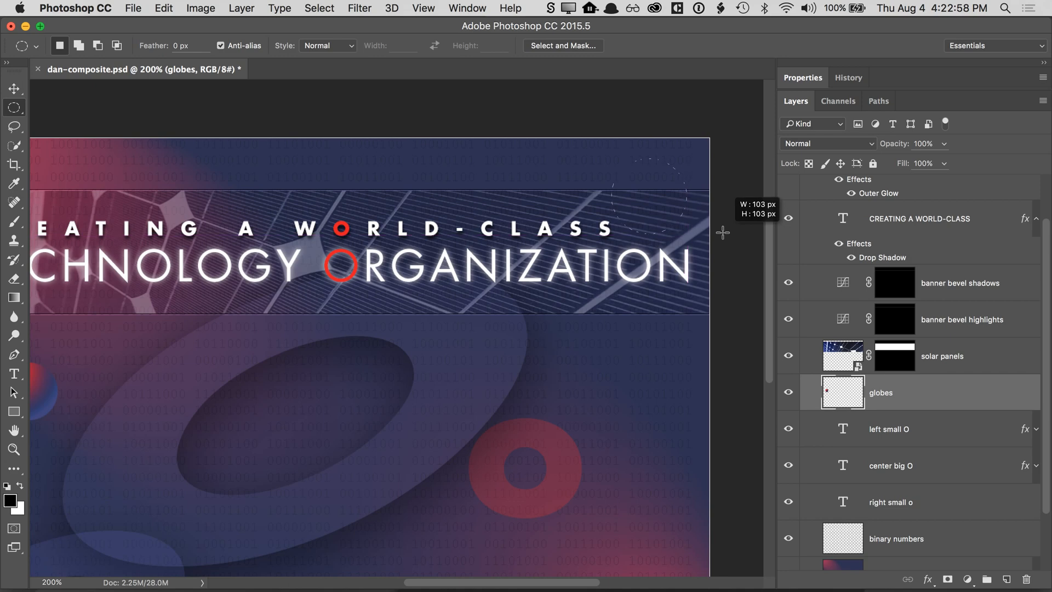
{"action": "left_click_drag", "start_coordinate": [652, 209], "coordinate": [652, 203]}
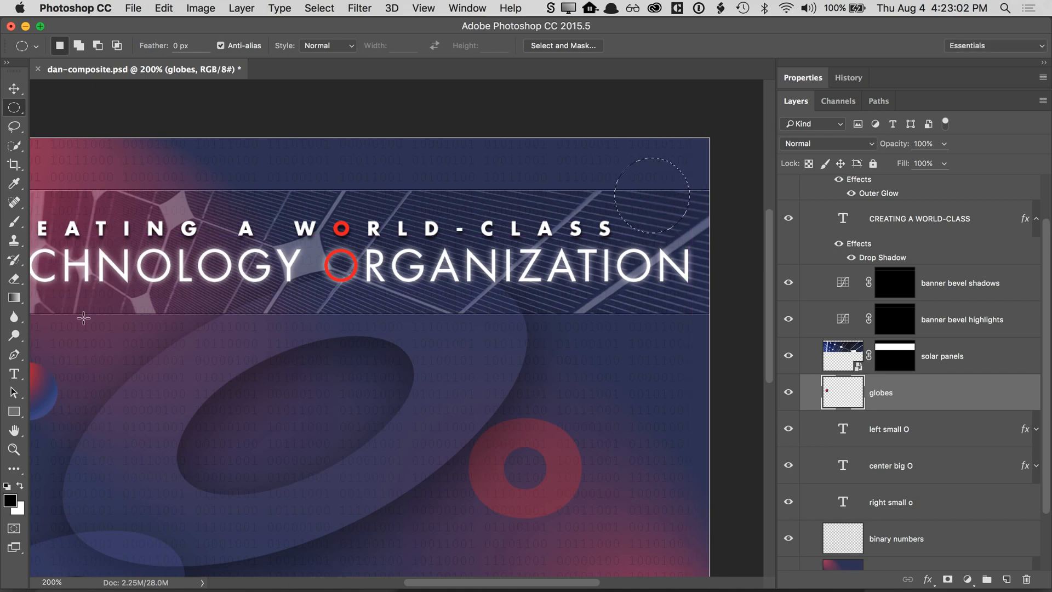
{"action": "left_click", "coordinate": [16, 299]}
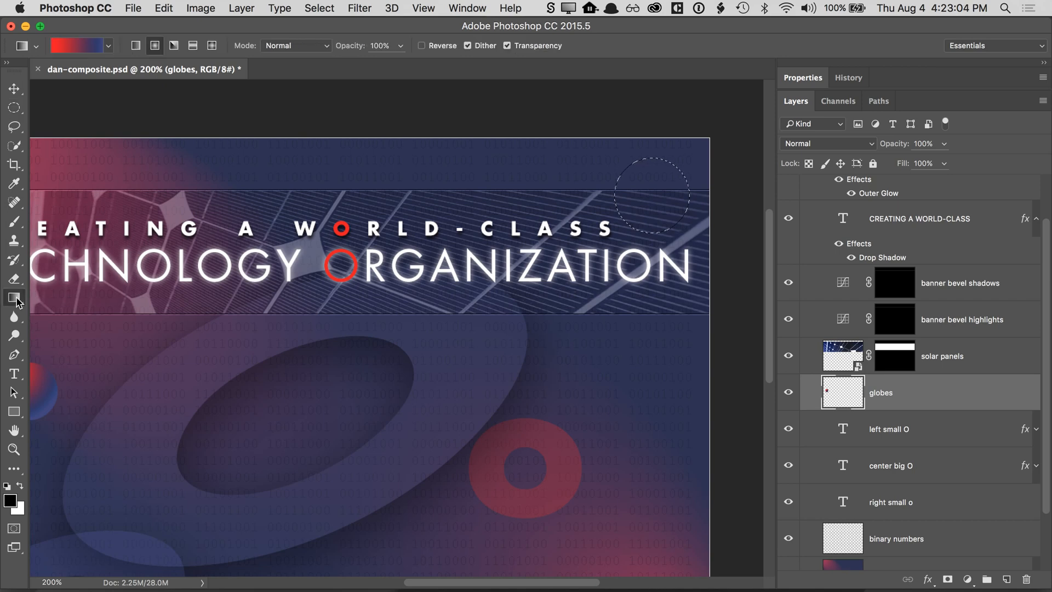
- Try adding black colour stops at 52%, 45% and 47% and an opacity stop to the gradient, removing each one
{"action": "left_click", "coordinate": [77, 46]}
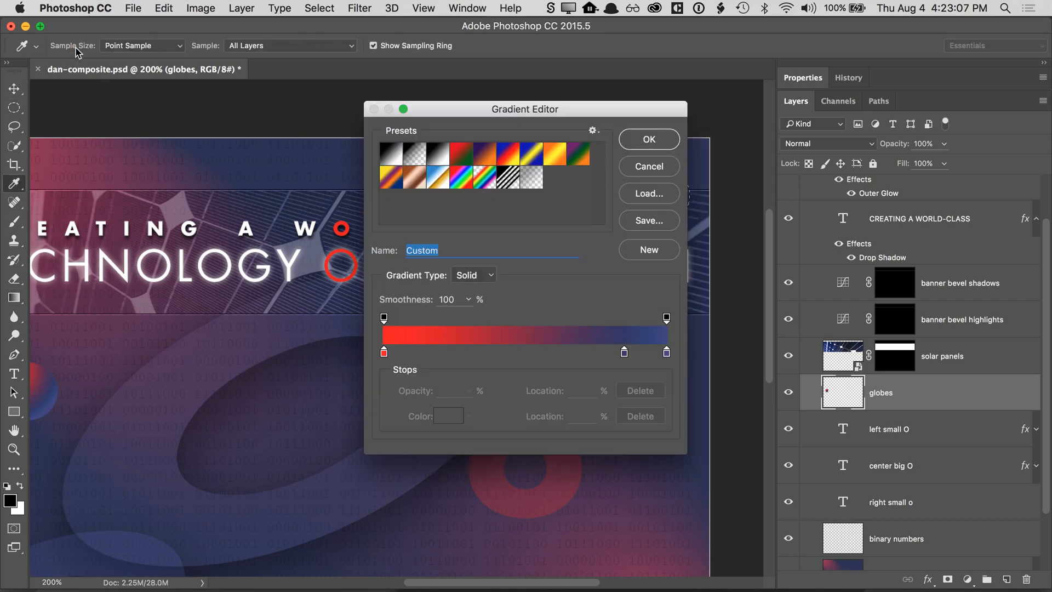
{"action": "left_click", "coordinate": [531, 354]}
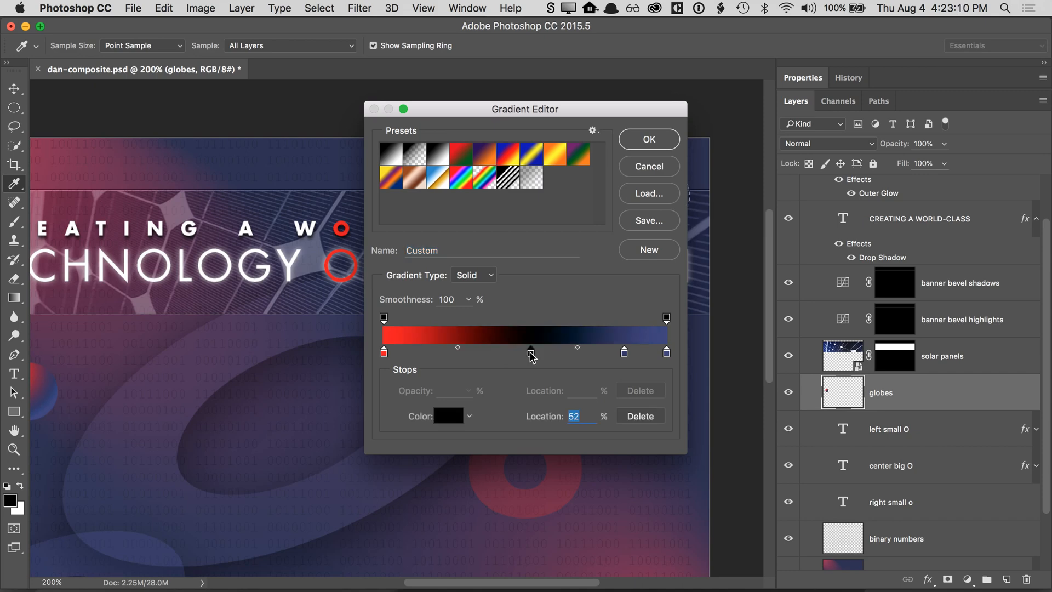
{"action": "left_click_drag", "start_coordinate": [531, 354], "coordinate": [504, 414]}
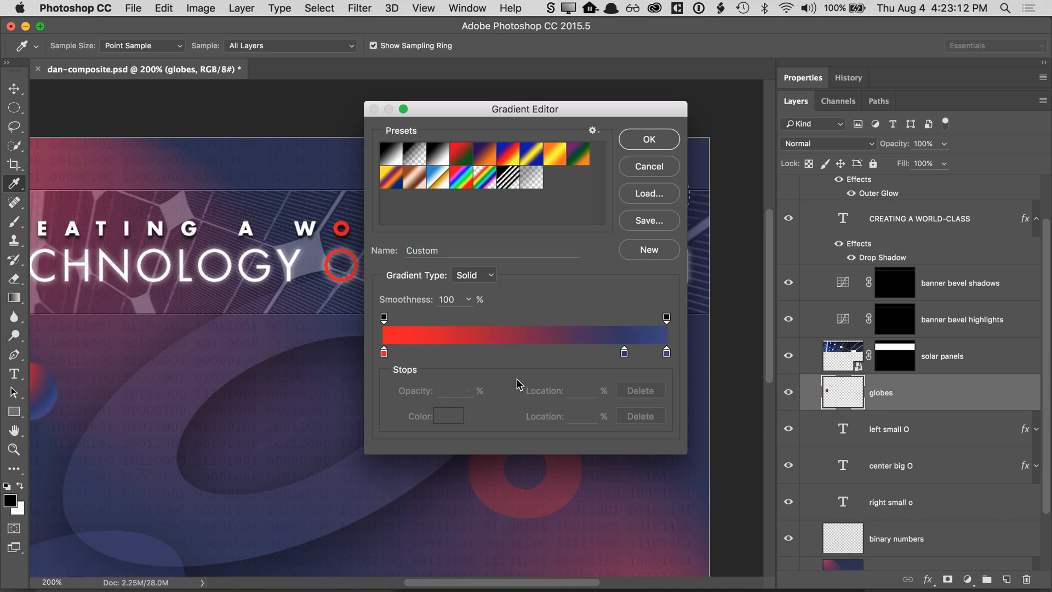
{"action": "left_click", "coordinate": [511, 356]}
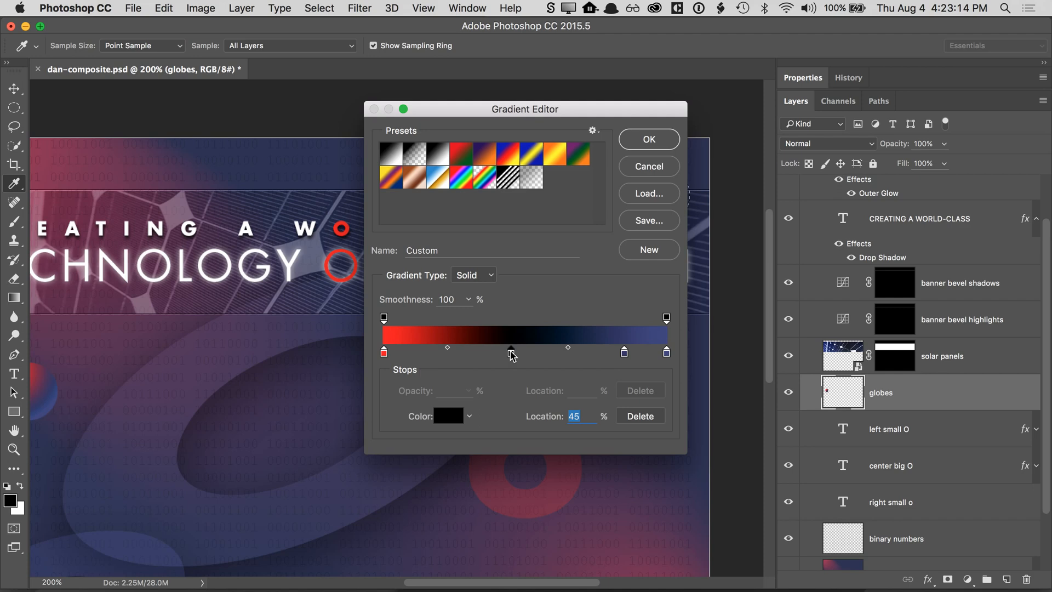
{"action": "left_click", "coordinate": [651, 417]}
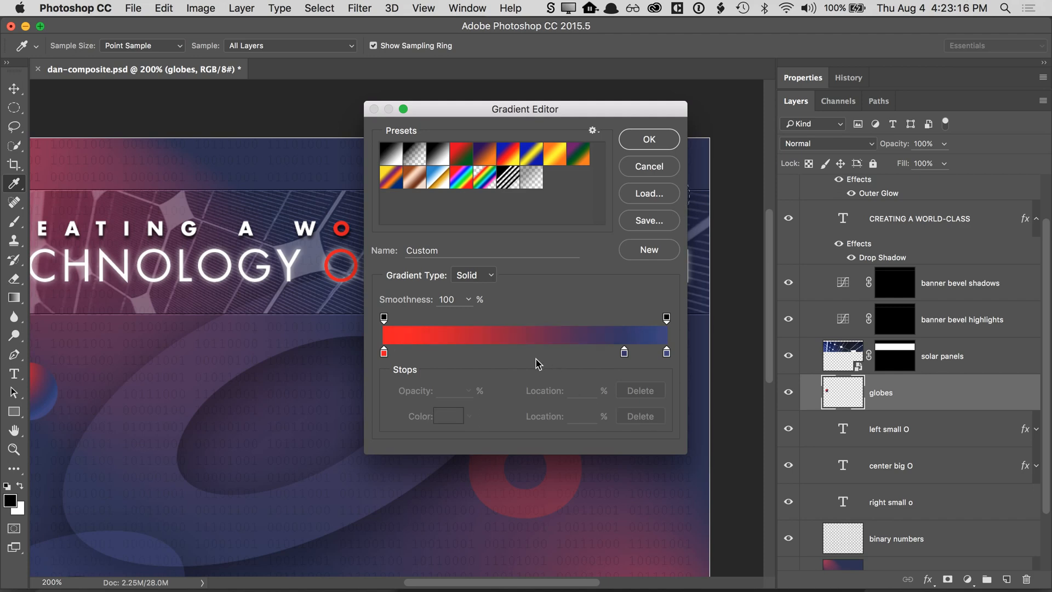
{"action": "left_click", "coordinate": [516, 354]}
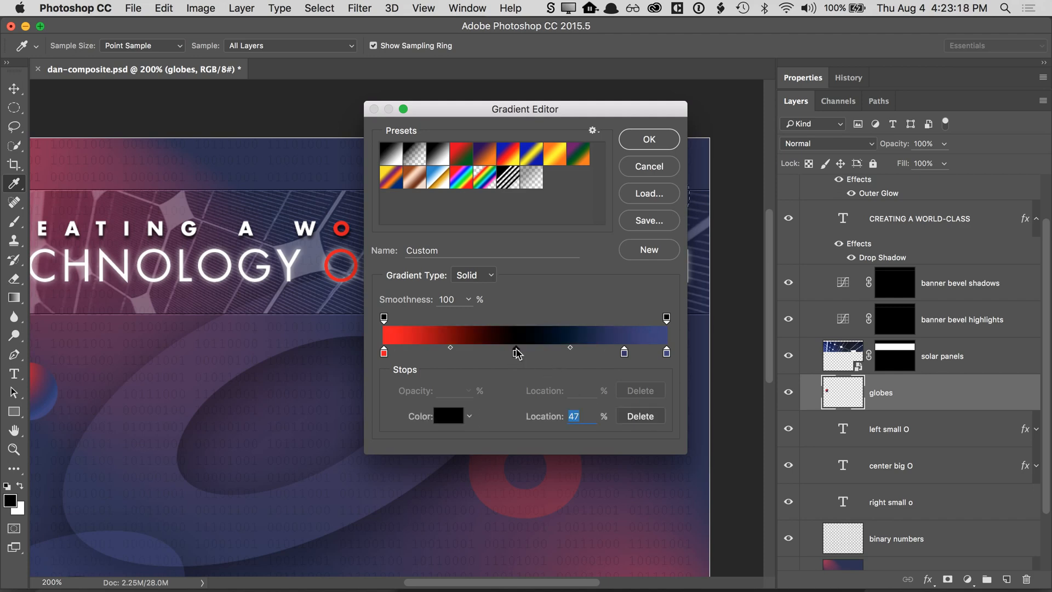
{"action": "left_click_drag", "start_coordinate": [516, 355], "coordinate": [506, 374]}
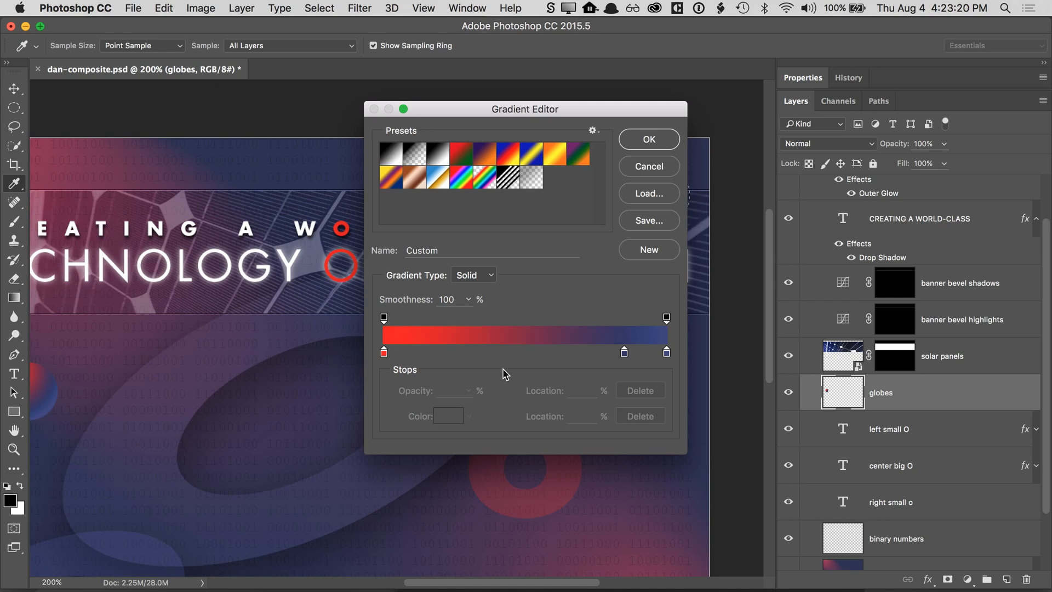
{"action": "left_click", "coordinate": [520, 319]}
{"action": "left_click_drag", "start_coordinate": [520, 319], "coordinate": [528, 159]}
{"action": "key", "text": "Return"}
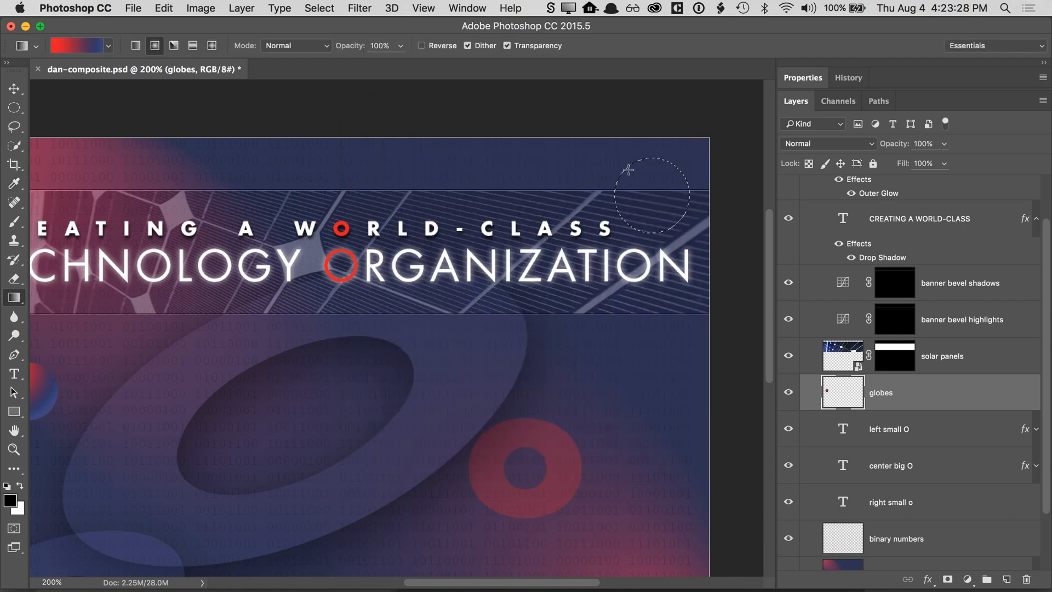
- Fill the circular selection with the red-to-blue radial gradient from its upper left toward its lower right, and deselect
{"action": "left_click_drag", "start_coordinate": [627, 168], "coordinate": [682, 225]}
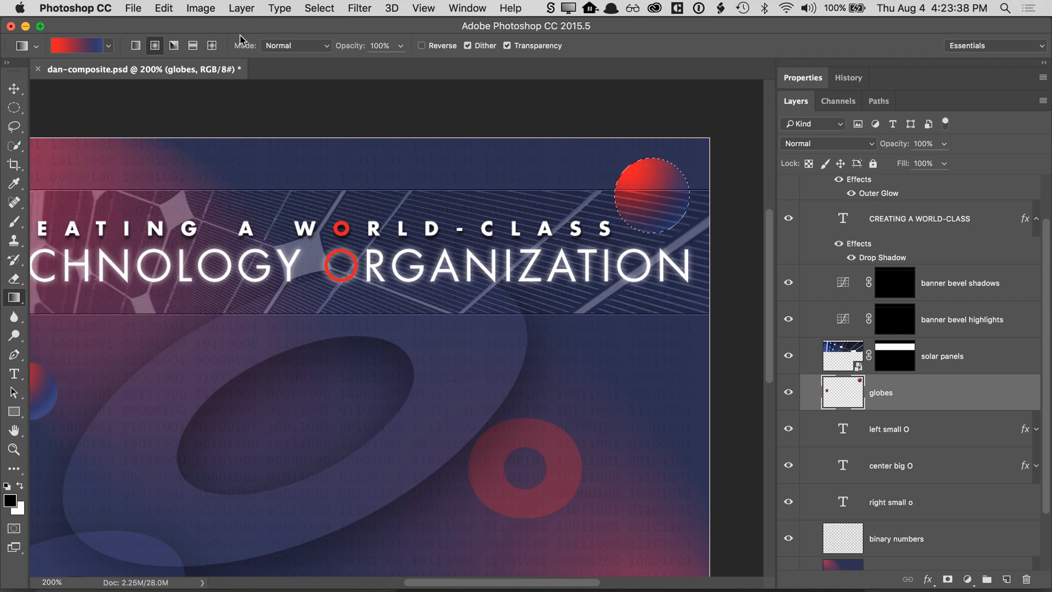
{"action": "left_click", "coordinate": [318, 8]}
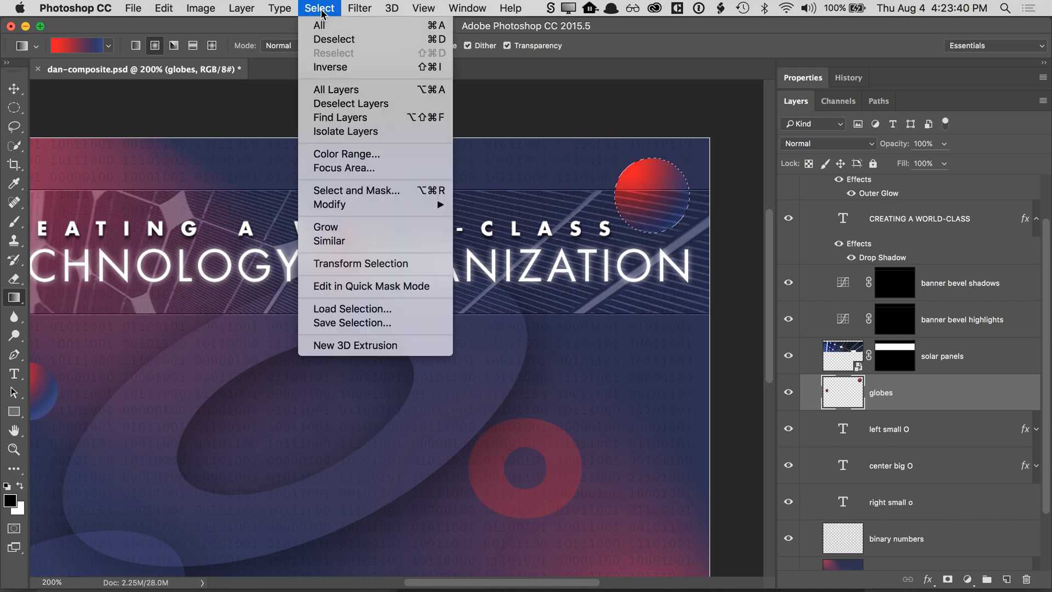
{"action": "left_click", "coordinate": [329, 40]}
{"action": "key", "text": "space"}
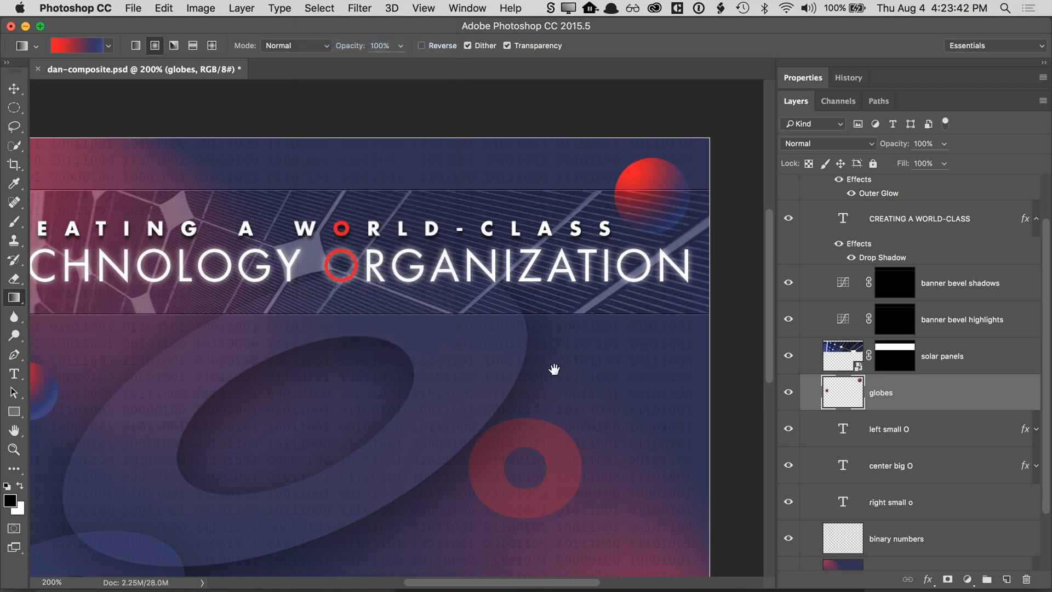
{"action": "left_click_drag", "start_coordinate": [554, 370], "coordinate": [586, 369]}
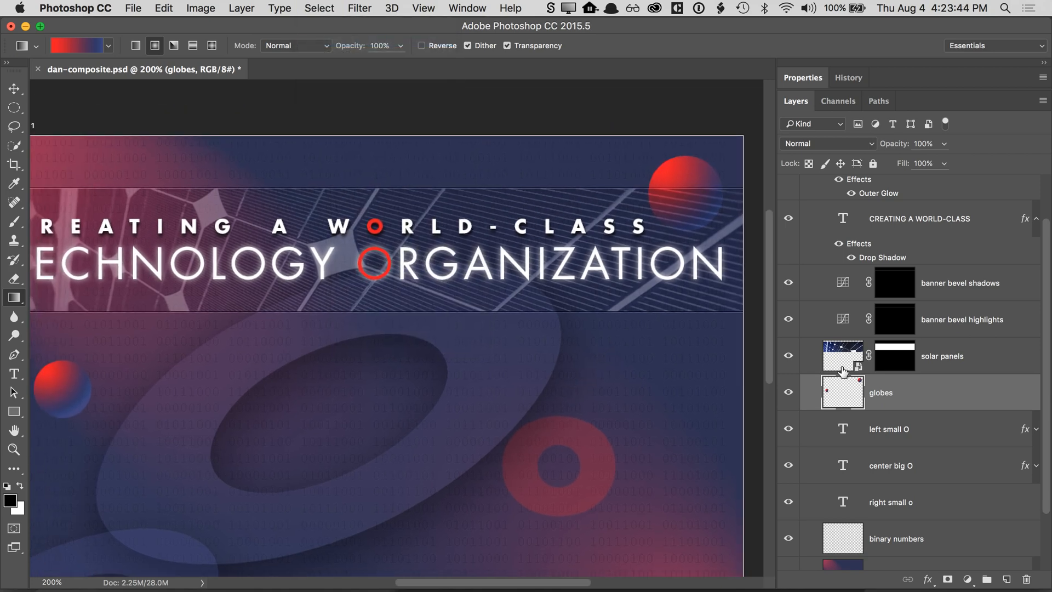
- Lower the globes layer's opacity to 57%
{"action": "left_click_drag", "start_coordinate": [838, 387], "coordinate": [840, 412]}
{"action": "key", "text": "super+1"}
{"action": "key", "text": "space"}
{"action": "left_click_drag", "start_coordinate": [556, 364], "coordinate": [557, 353]}
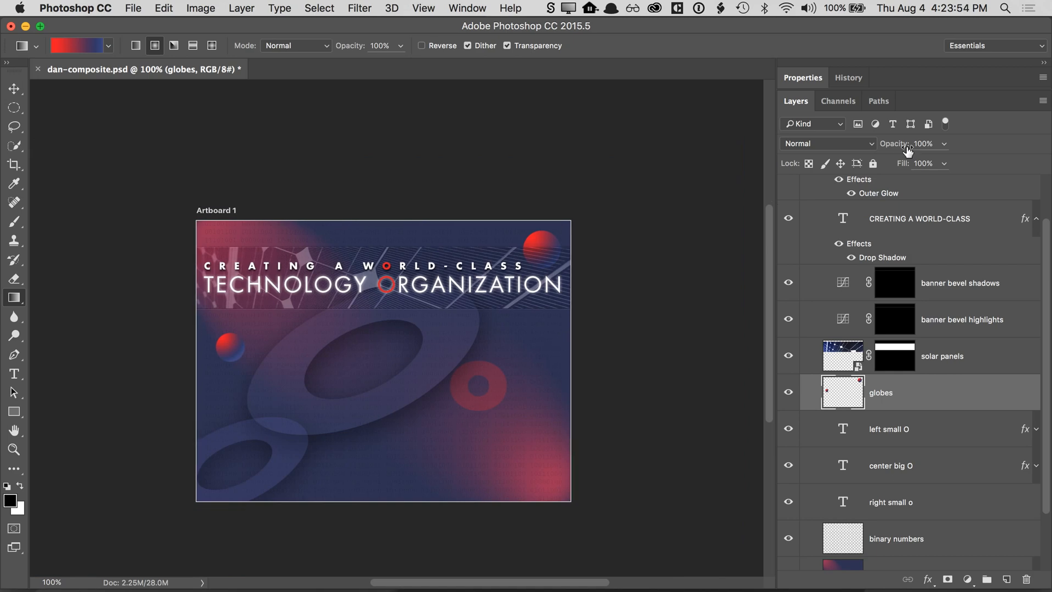
{"action": "left_click_drag", "start_coordinate": [905, 145], "coordinate": [867, 152]}
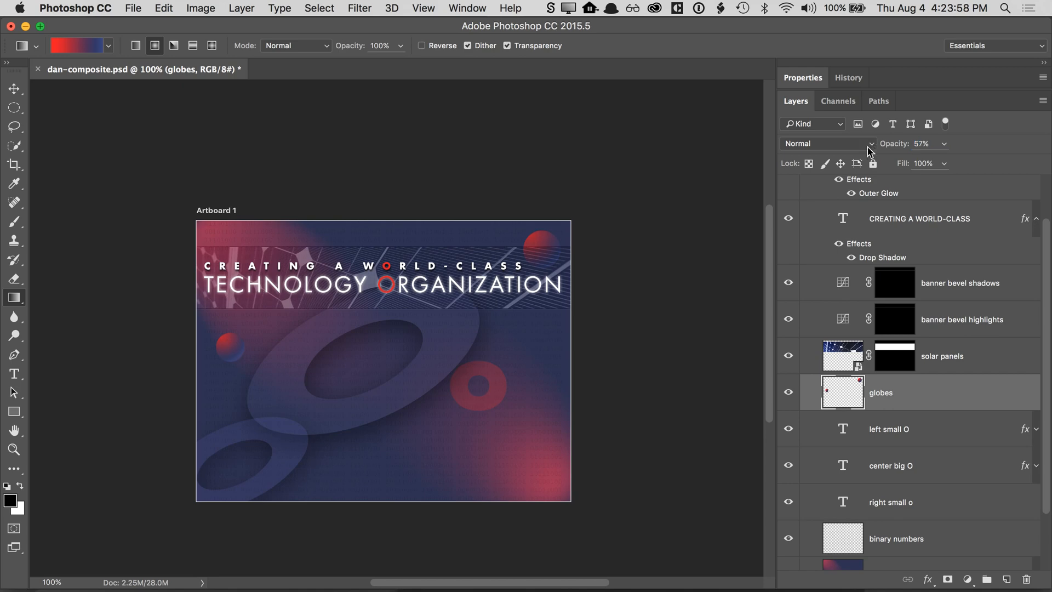
- Reduce the center big O layer's opacity to 44% and save the document
{"action": "key", "text": "super+0"}
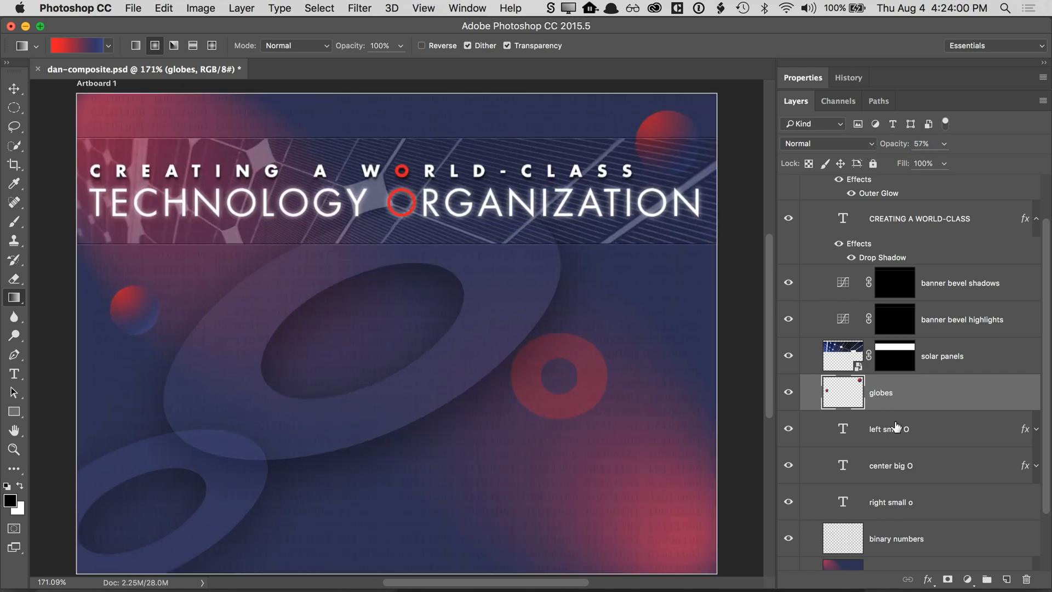
{"action": "left_click", "coordinate": [896, 441]}
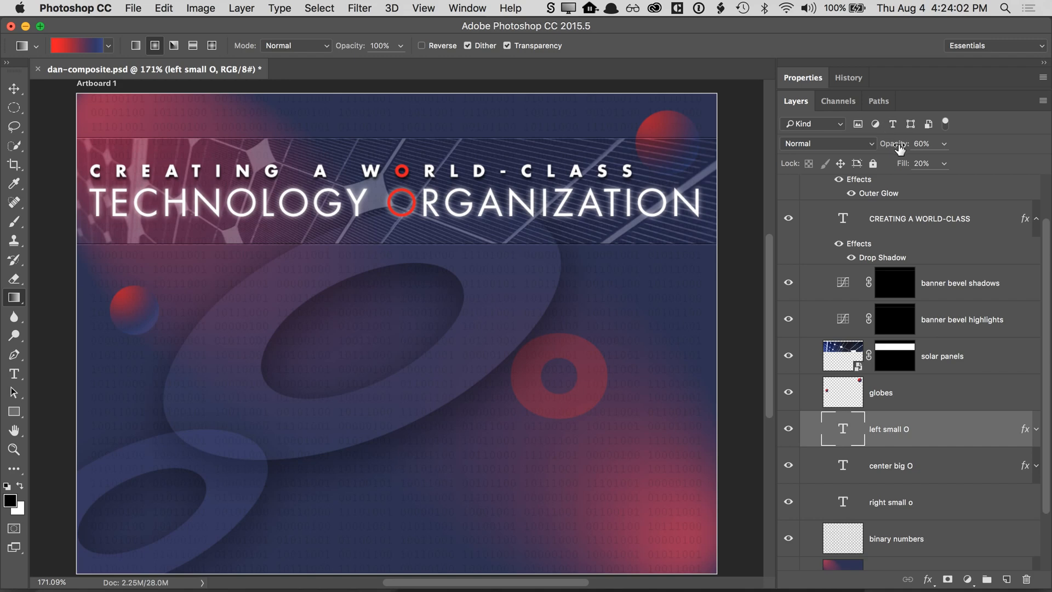
{"action": "left_click", "coordinate": [897, 475]}
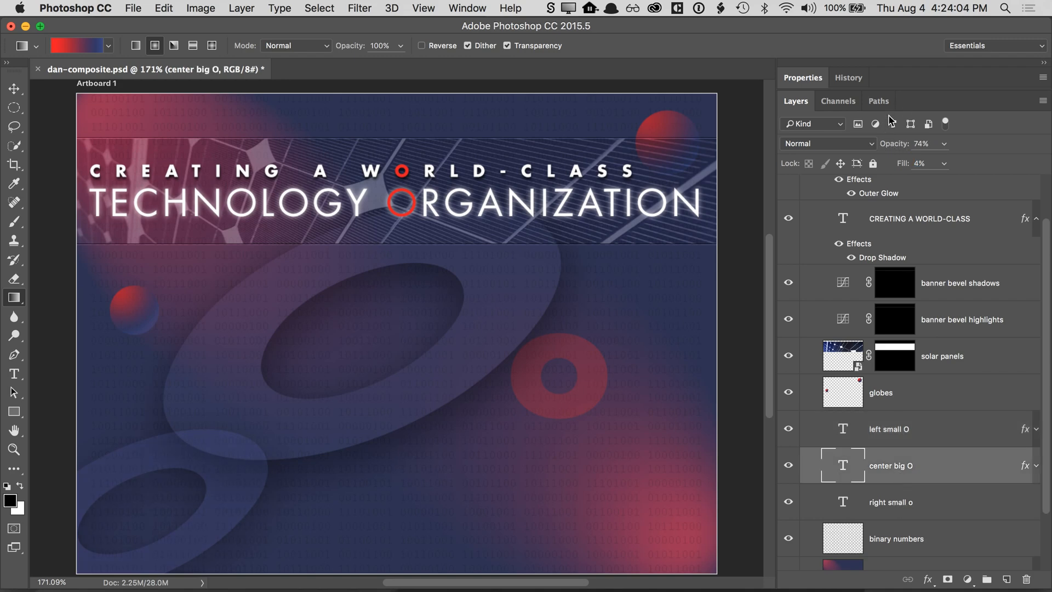
{"action": "left_click_drag", "start_coordinate": [892, 144], "coordinate": [870, 147]}
{"action": "key", "text": "v"}
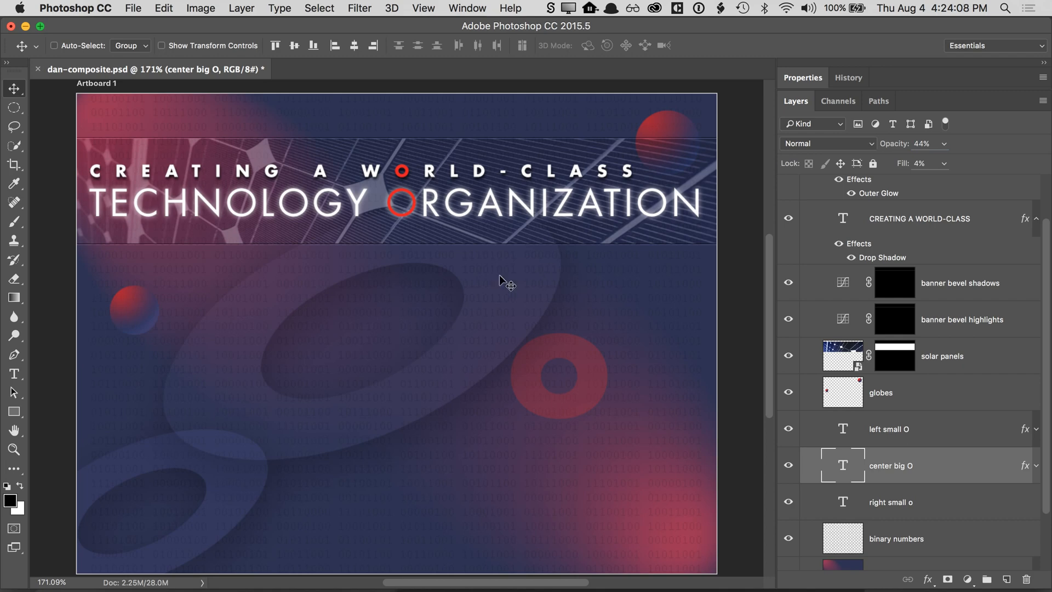
{"action": "key", "text": "super+s"}
{"action": "left_click", "coordinate": [134, 8]}
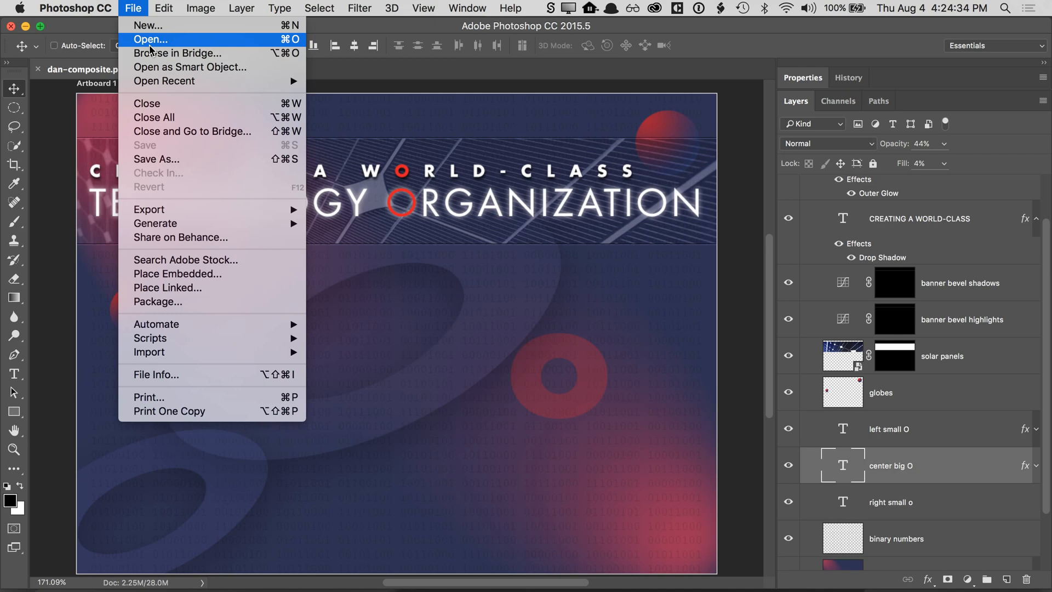
{"action": "left_click", "coordinate": [138, 9]}
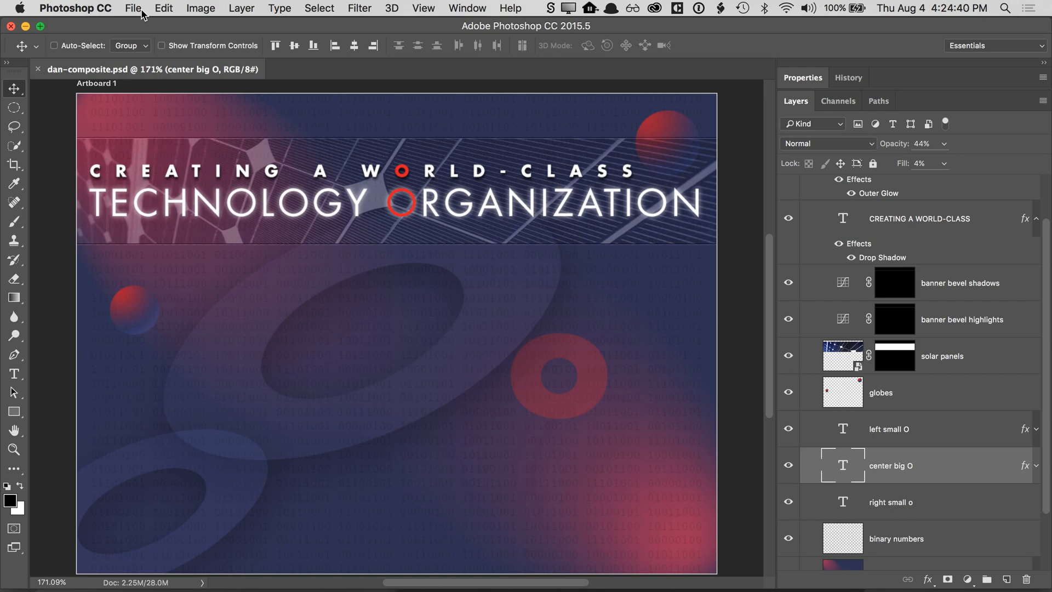
{"action": "left_click", "coordinate": [141, 14]}
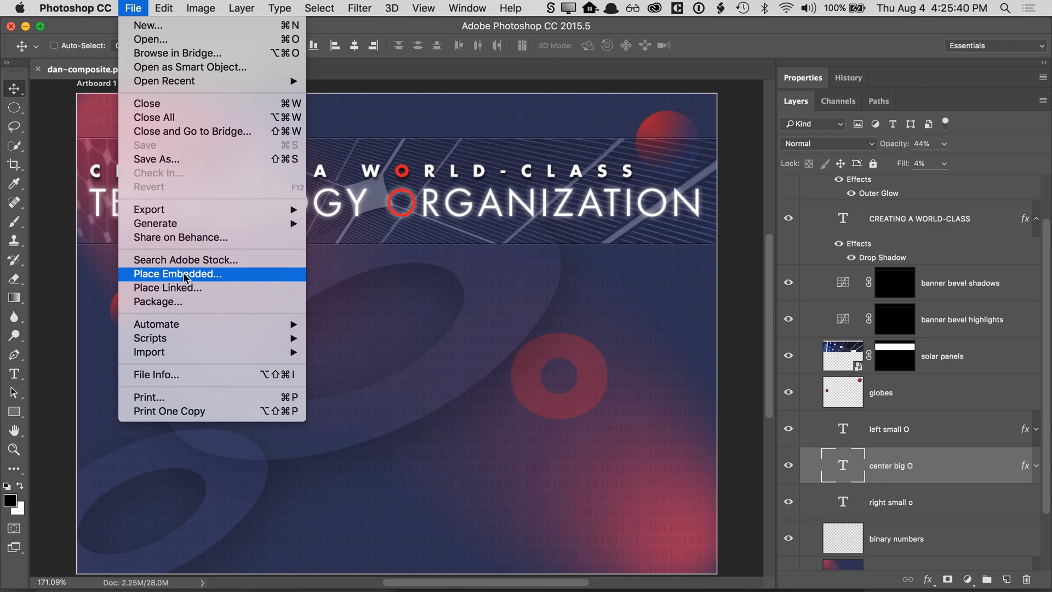
{"action": "left_click", "coordinate": [96, 270]}
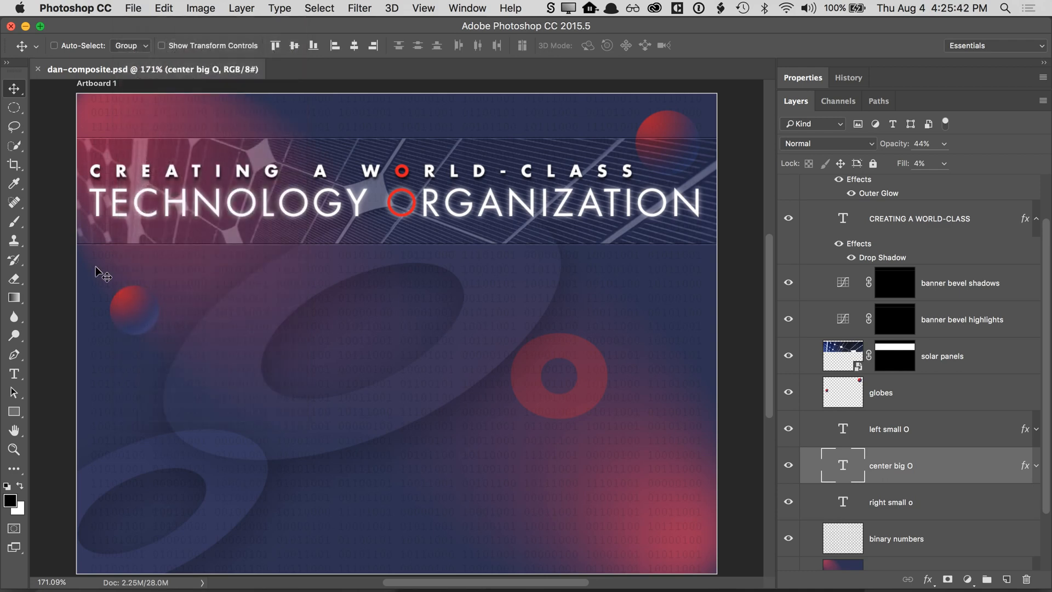
- Add black colour stops at 30% and 50% to the custom gradient, and recolour the 50% stop to gray
{"action": "left_click", "coordinate": [14, 297]}
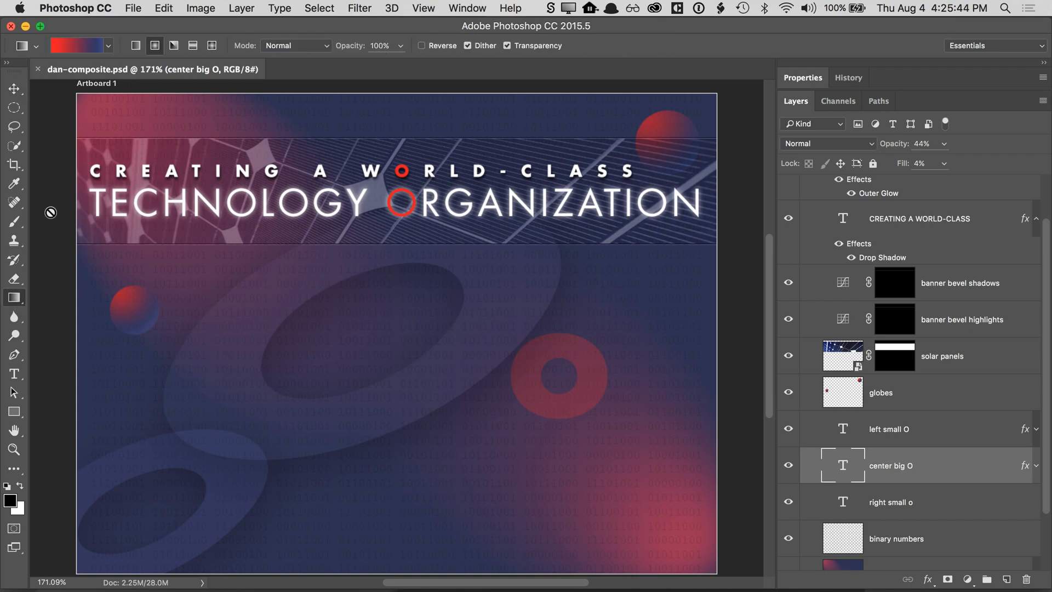
{"action": "left_click", "coordinate": [77, 46]}
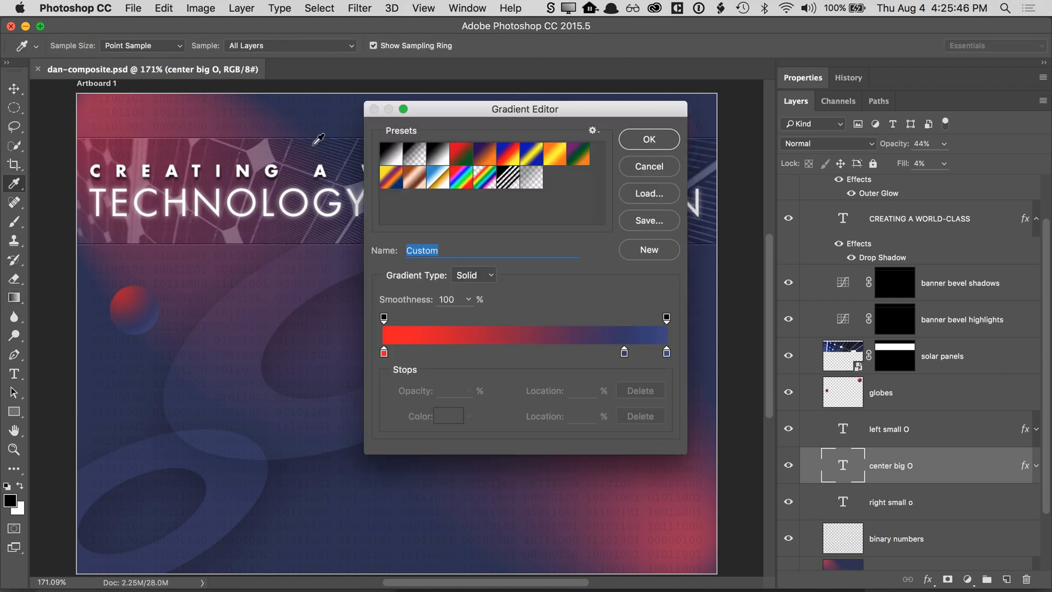
{"action": "left_click", "coordinate": [467, 353]}
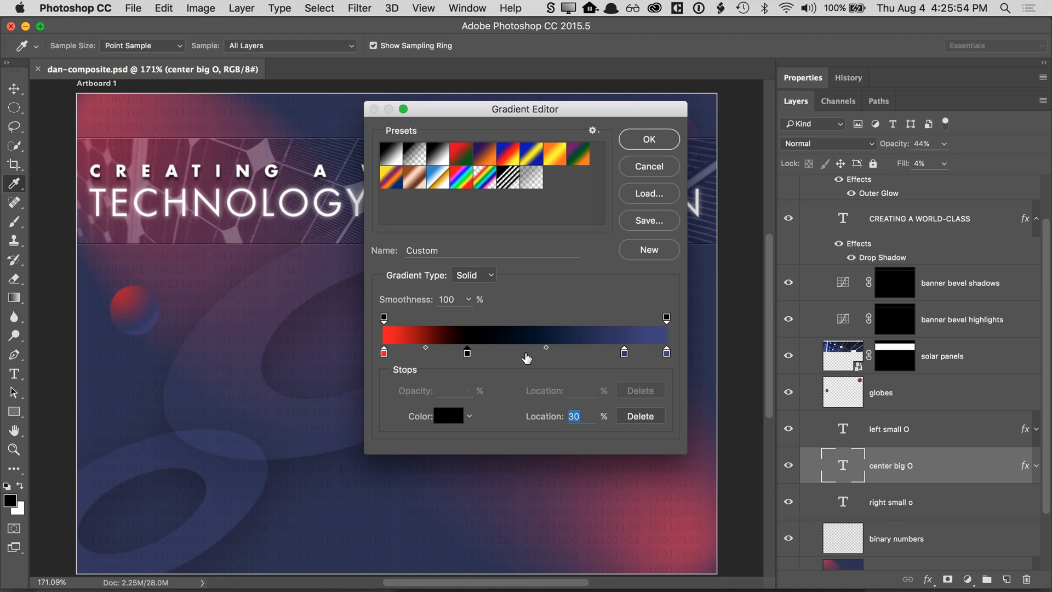
{"action": "left_click", "coordinate": [526, 352]}
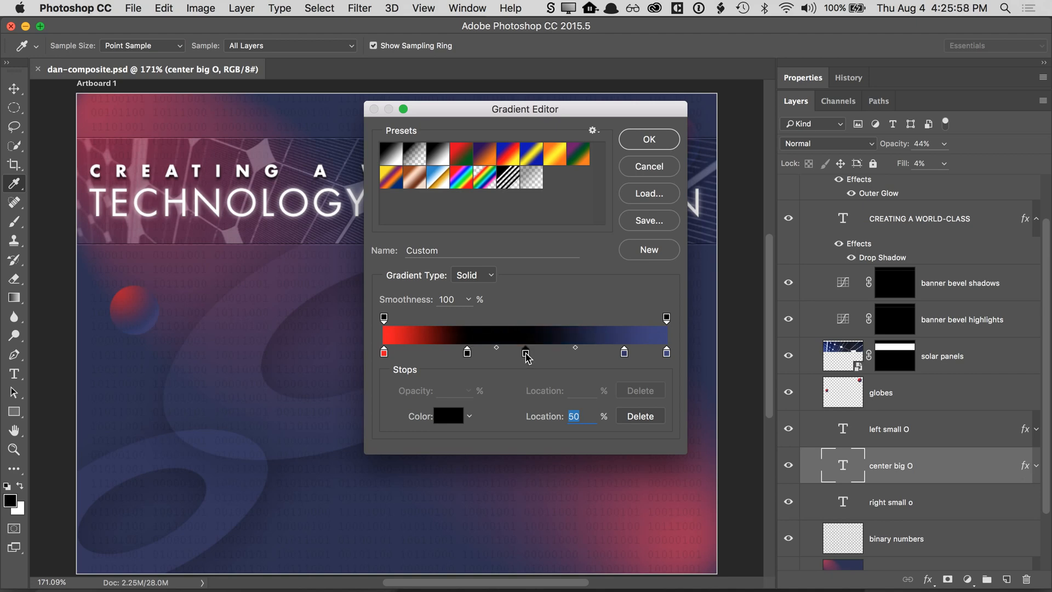
{"action": "double_click", "coordinate": [526, 353]}
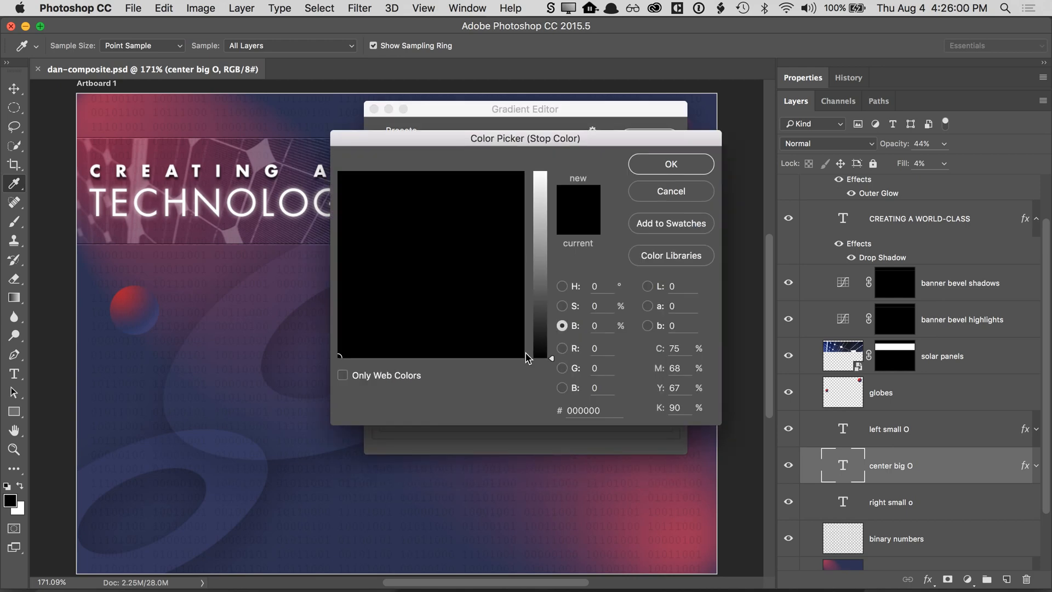
{"action": "left_click", "coordinate": [540, 247]}
{"action": "left_click", "coordinate": [671, 164]}
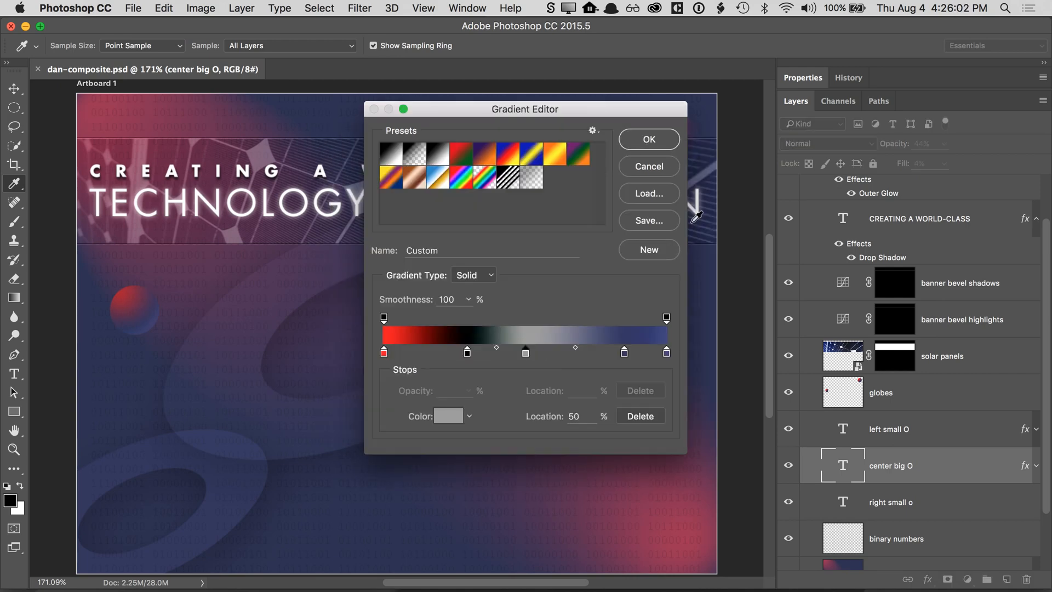
- Discard the custom gradient edits and place world-iStock-copyright-fpm-Image7243140.jpg as an embedded image in the composite
{"action": "left_click", "coordinate": [645, 169]}
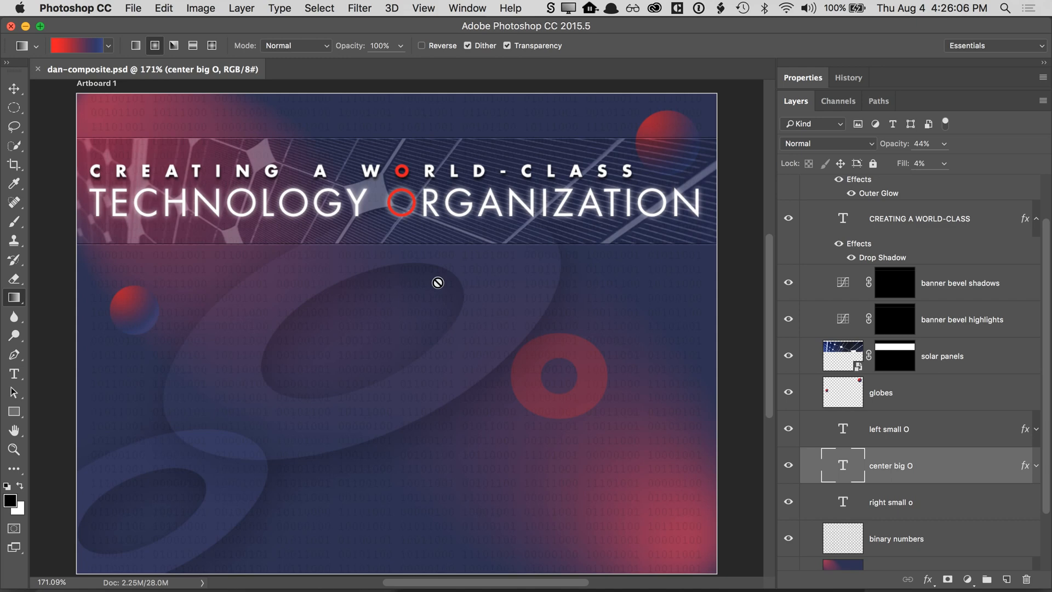
{"action": "left_click", "coordinate": [14, 89]}
{"action": "left_click", "coordinate": [134, 8]}
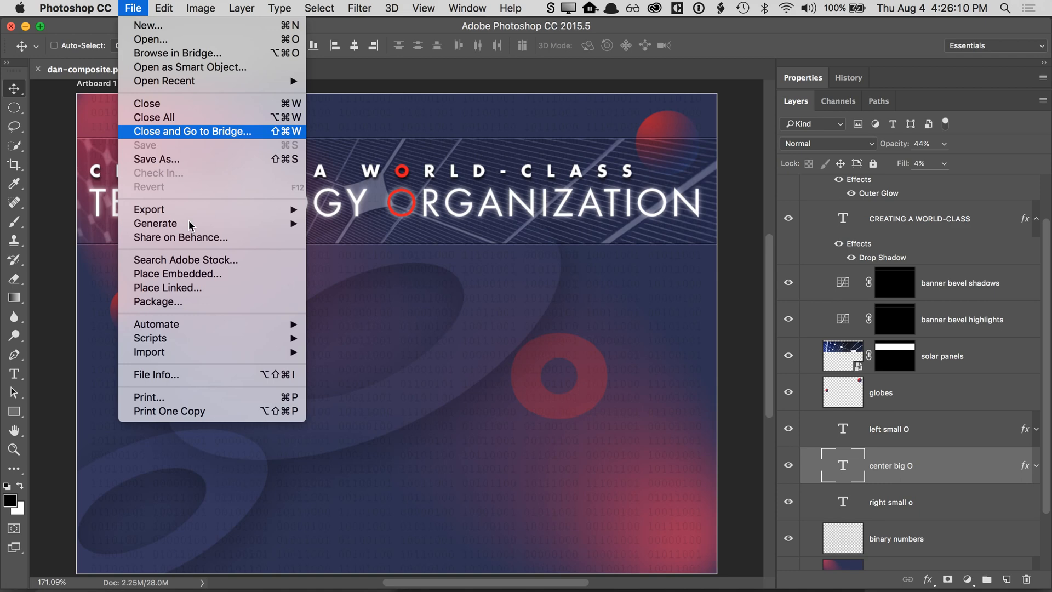
{"action": "left_click", "coordinate": [173, 274]}
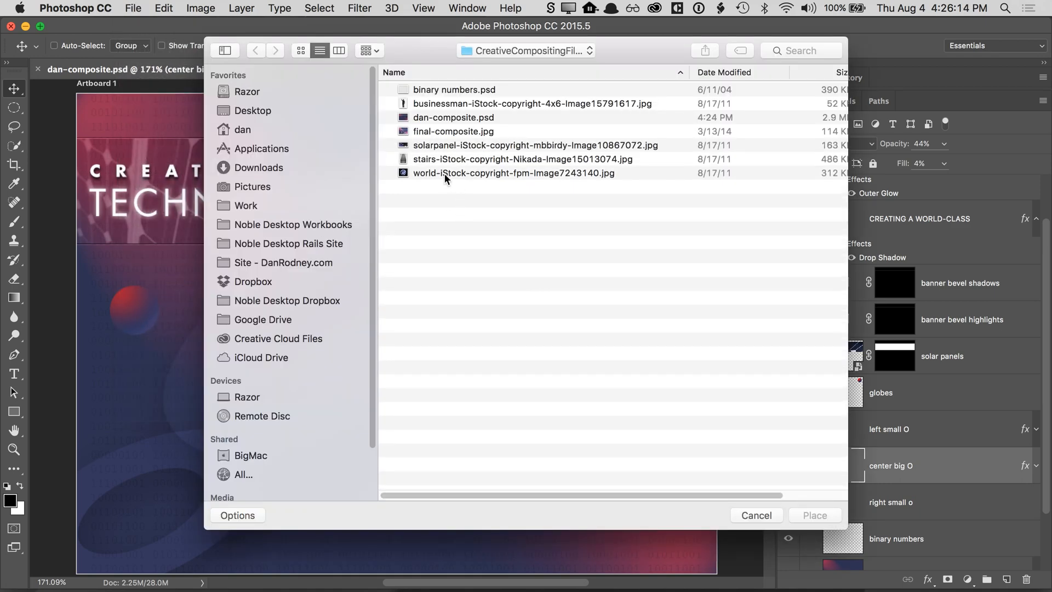
{"action": "left_click", "coordinate": [445, 173]}
{"action": "key", "text": "Return"}
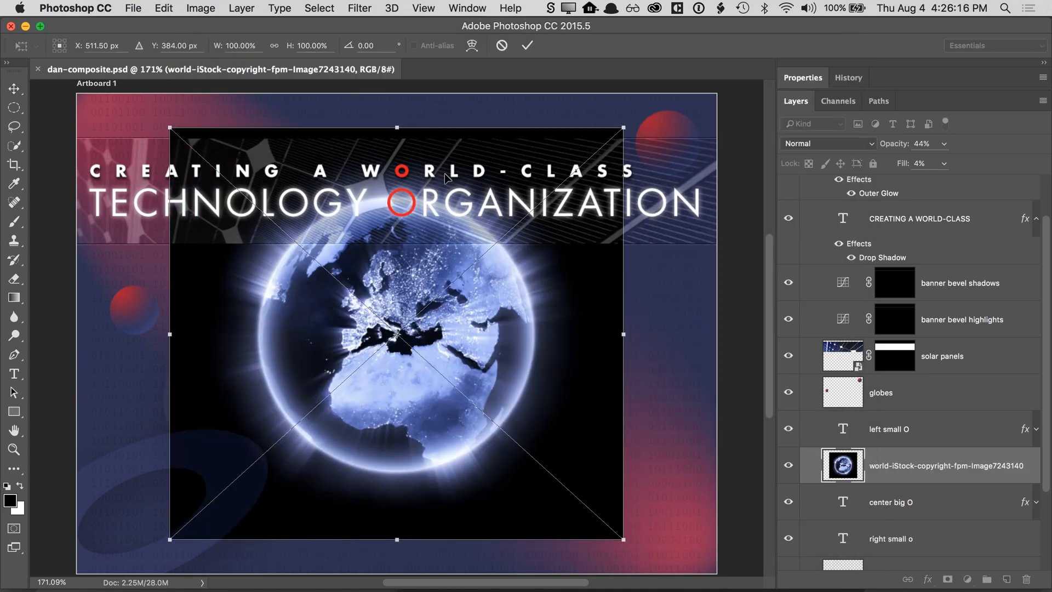
- Move the placed world image to the artboard's lower right so the globe's lower half runs off the bottom edge, and commit the placement
{"action": "left_click_drag", "start_coordinate": [420, 364], "coordinate": [518, 517]}
{"action": "left_click_drag", "start_coordinate": [539, 441], "coordinate": [566, 534]}
{"action": "key", "text": "Return"}
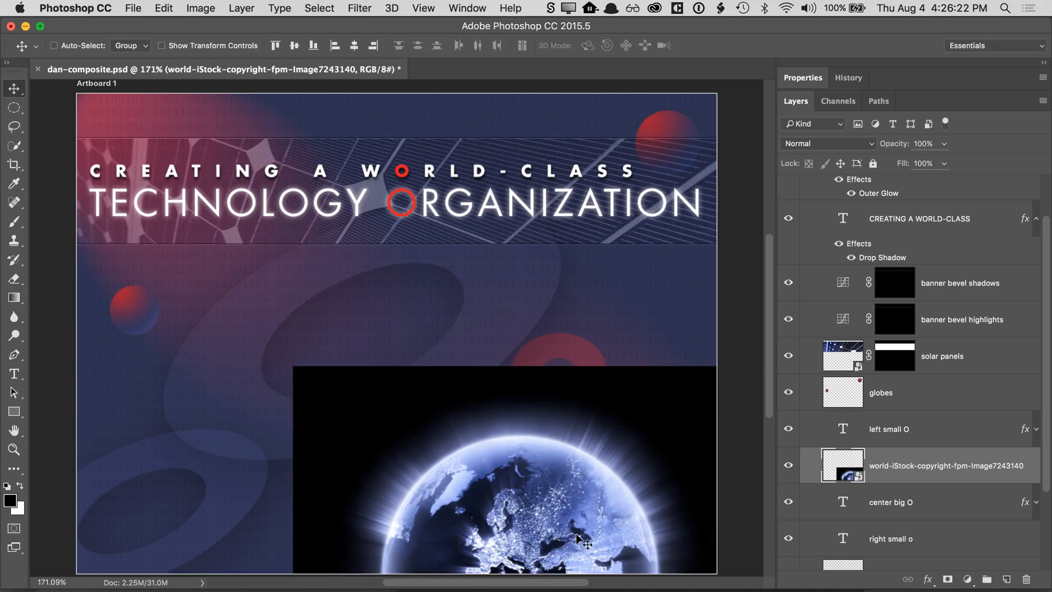
- Try the world image layer just below the right small o layer, and settle it between the globes and left small O layers
{"action": "scroll", "coordinate": [869, 460], "scroll_direction": "down", "scroll_amount": 4}
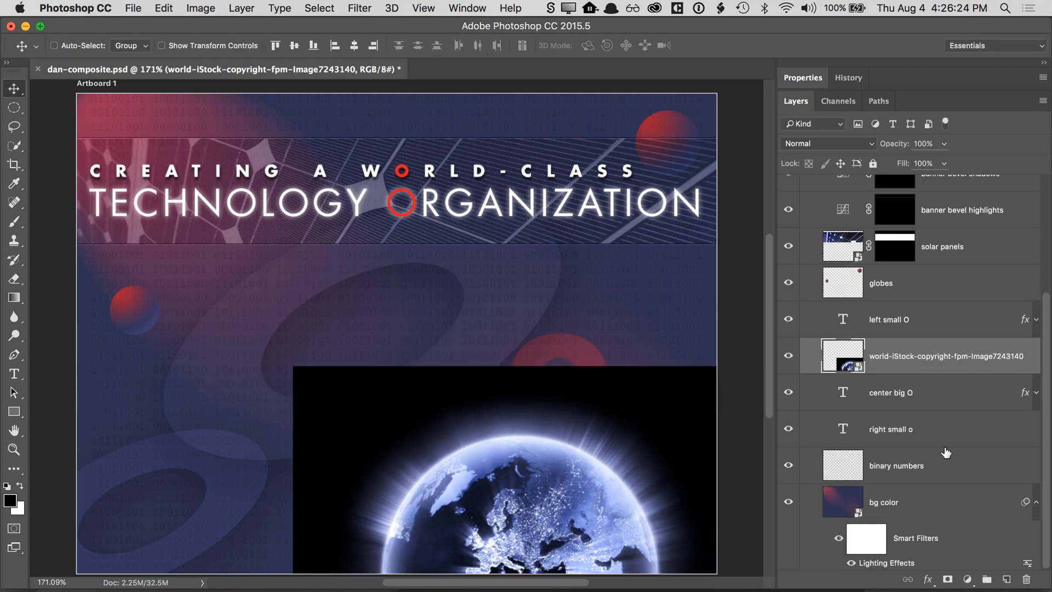
{"action": "left_click_drag", "start_coordinate": [893, 360], "coordinate": [896, 447]}
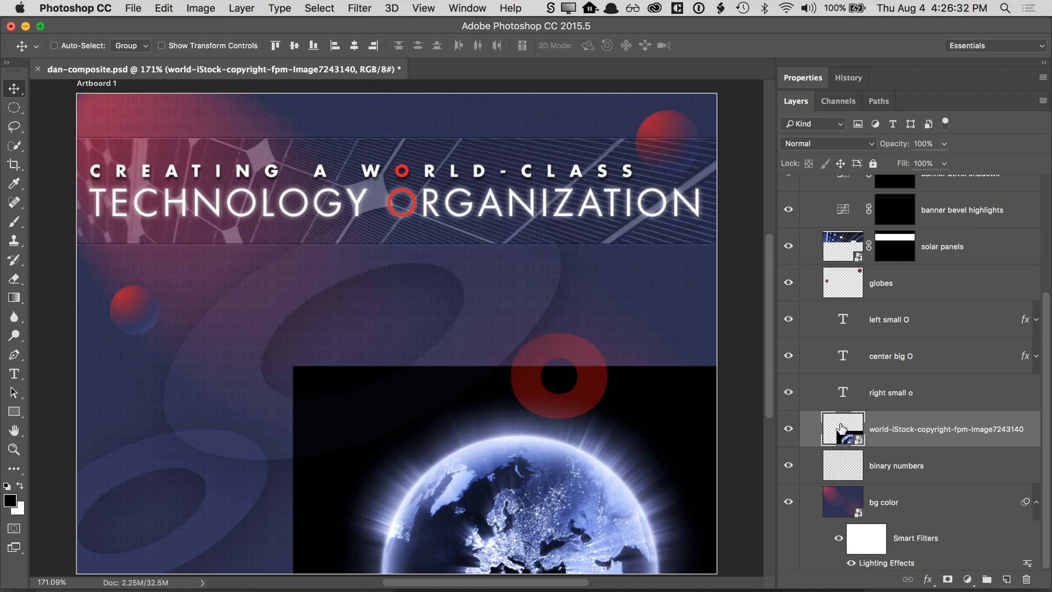
{"action": "left_click_drag", "start_coordinate": [842, 429], "coordinate": [842, 305]}
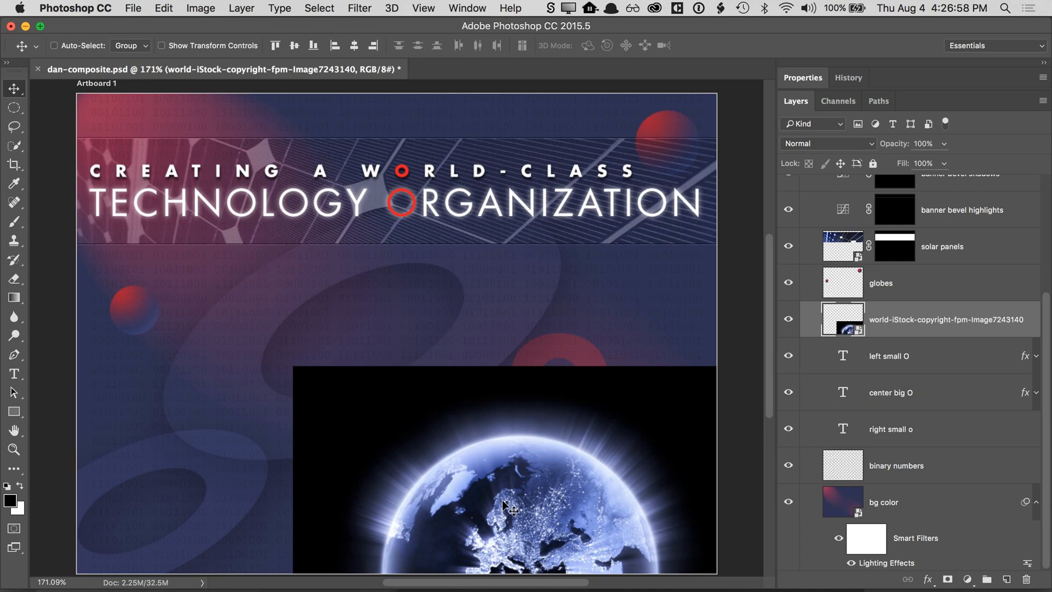
- Rename the placed world image layer as world
{"action": "double_click", "coordinate": [901, 320]}
{"action": "type", "text": "weo"}
{"action": "key", "text": "BackSpace"}
{"action": "key", "text": "BackSpace"}
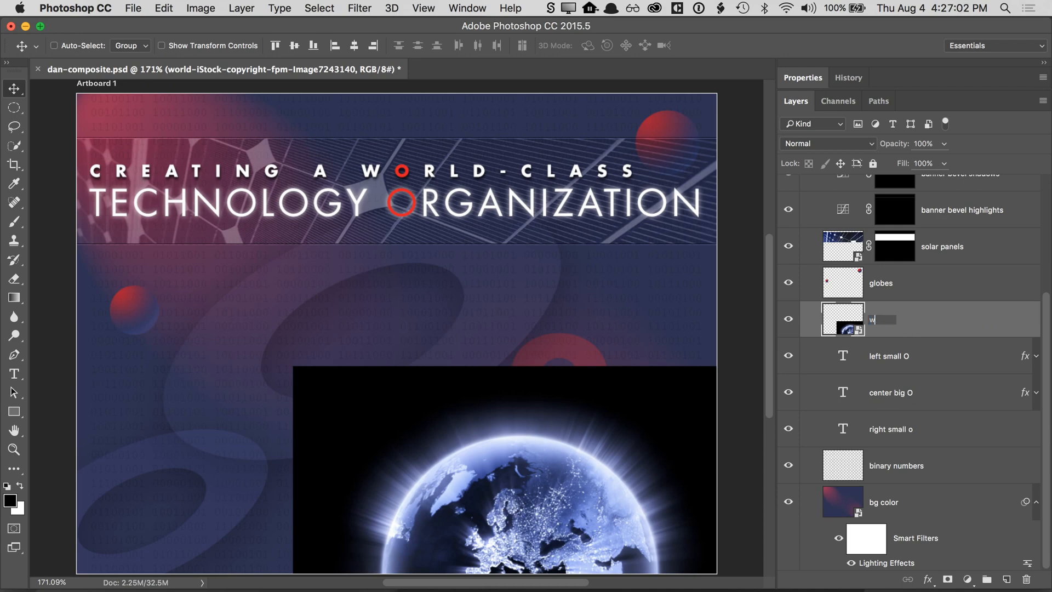
{"action": "type", "text": "orld"}
{"action": "key", "text": "Return"}
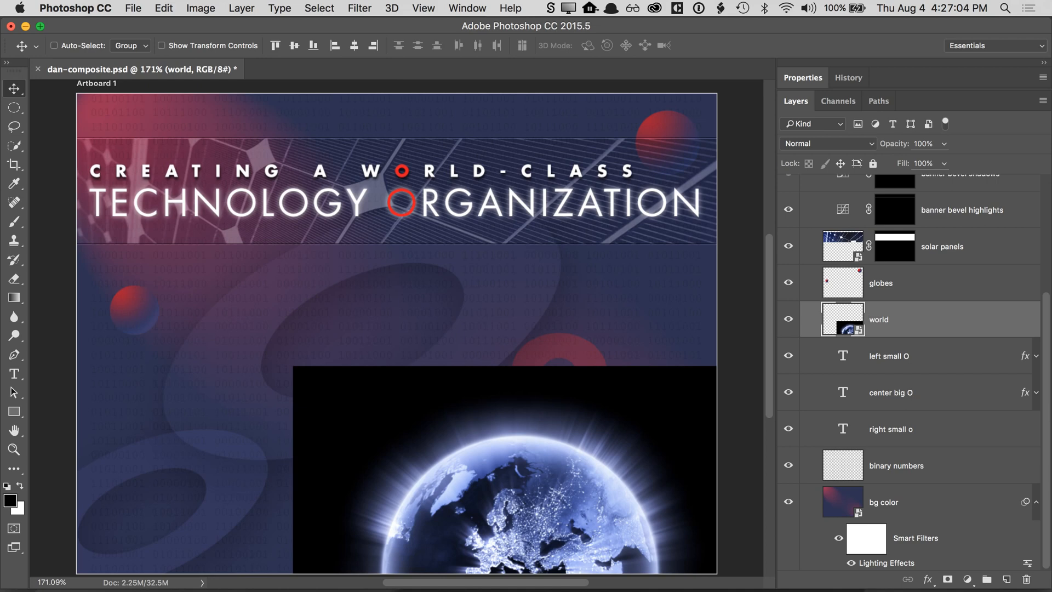
- Set the world layer's blend mode to Screen and move the globe up to just below the title banner
{"action": "left_click", "coordinate": [866, 147]}
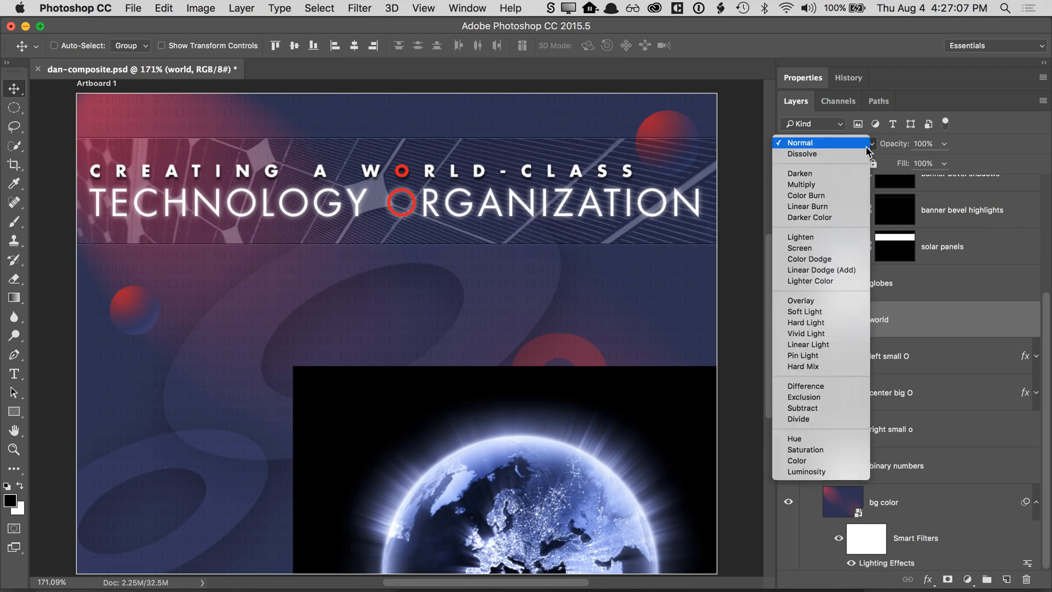
{"action": "left_click", "coordinate": [829, 247]}
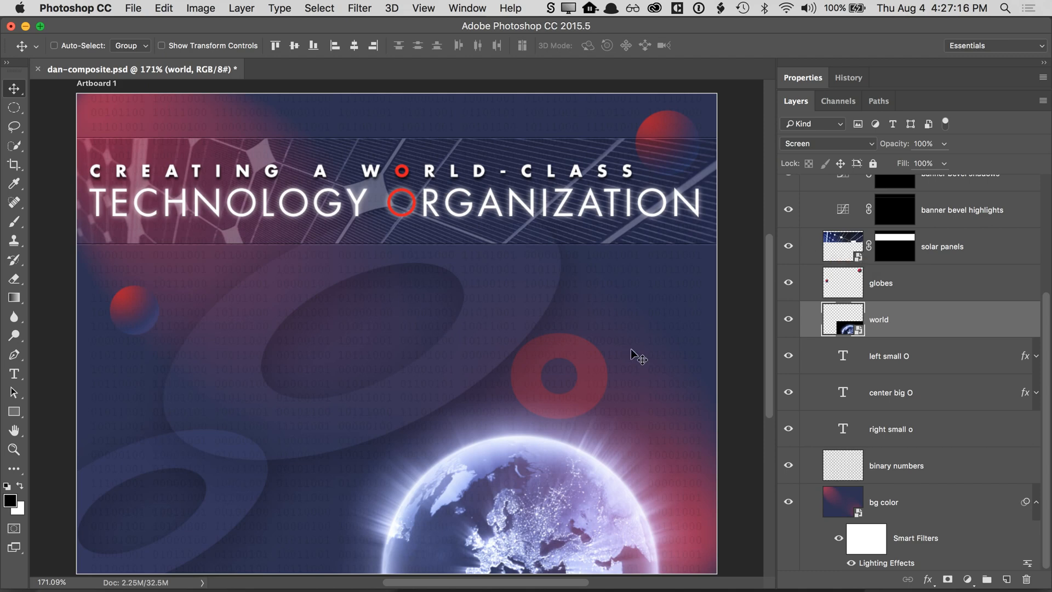
{"action": "left_click_drag", "start_coordinate": [546, 498], "coordinate": [519, 336]}
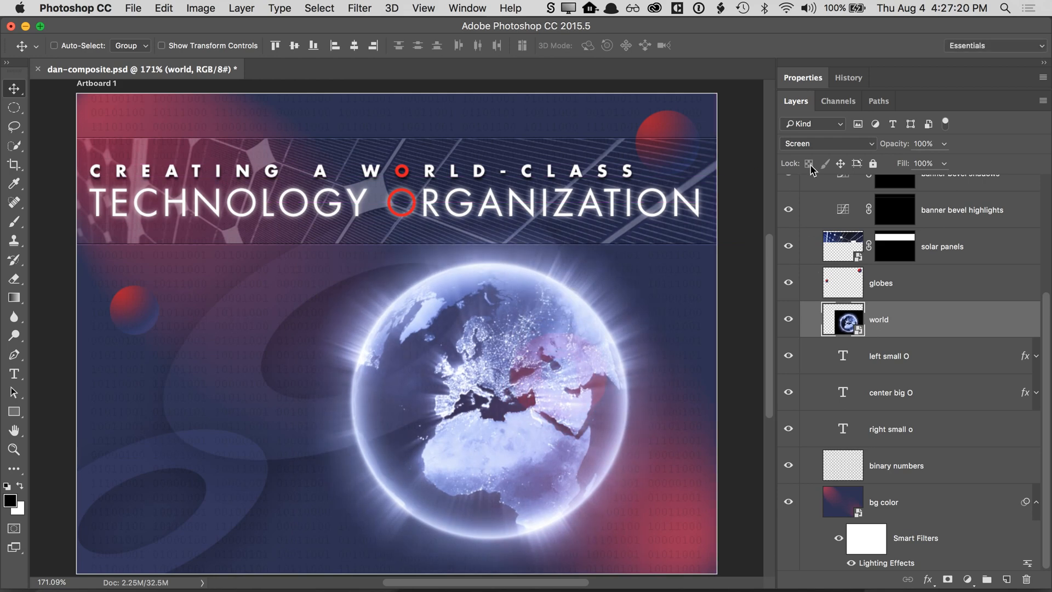
- Try the Normal and Multiply blend modes on the world layer, shifting the globe slightly up, and set the mode back to Screen
{"action": "left_click", "coordinate": [812, 145]}
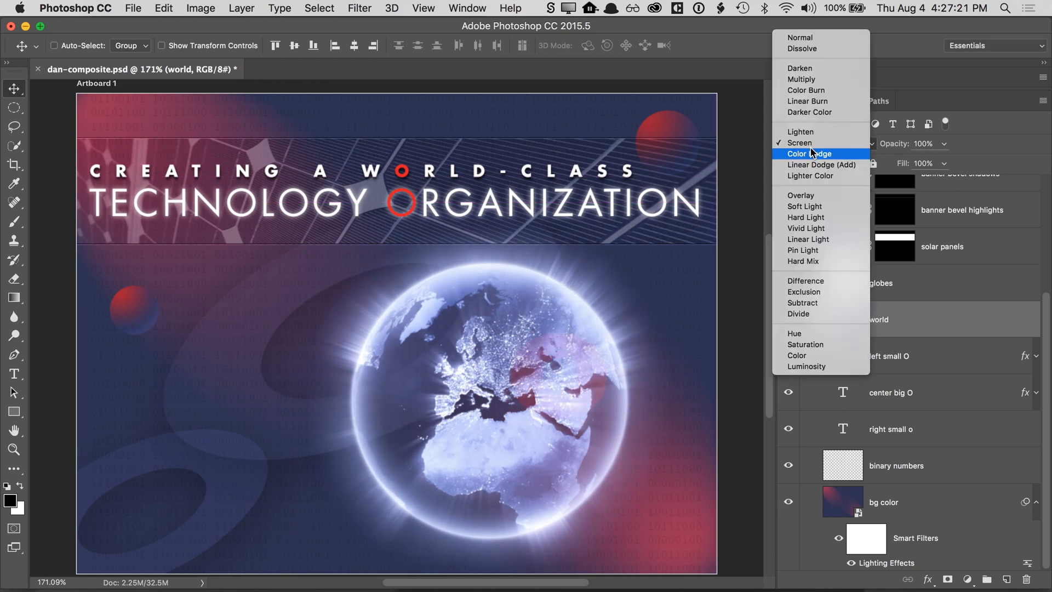
{"action": "left_click", "coordinate": [802, 38]}
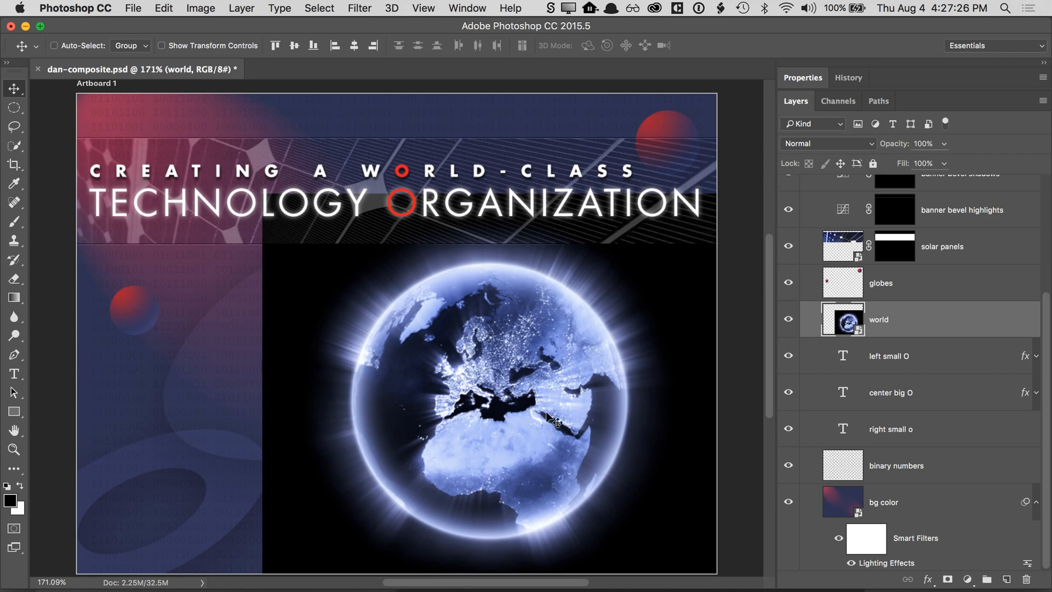
{"action": "left_click_drag", "start_coordinate": [538, 422], "coordinate": [538, 389]}
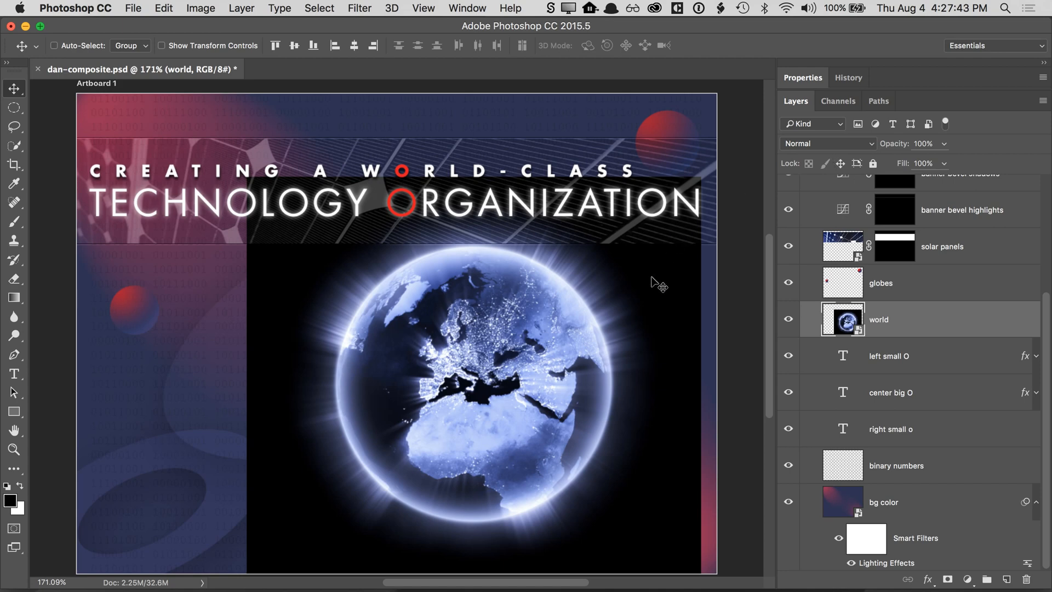
{"action": "left_click", "coordinate": [825, 147]}
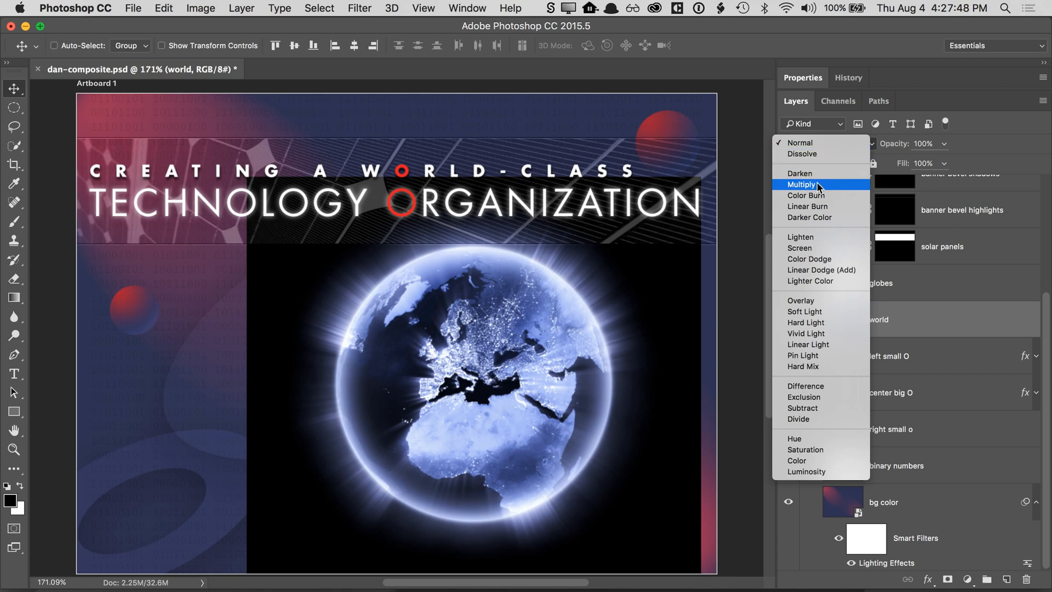
{"action": "left_click", "coordinate": [819, 187]}
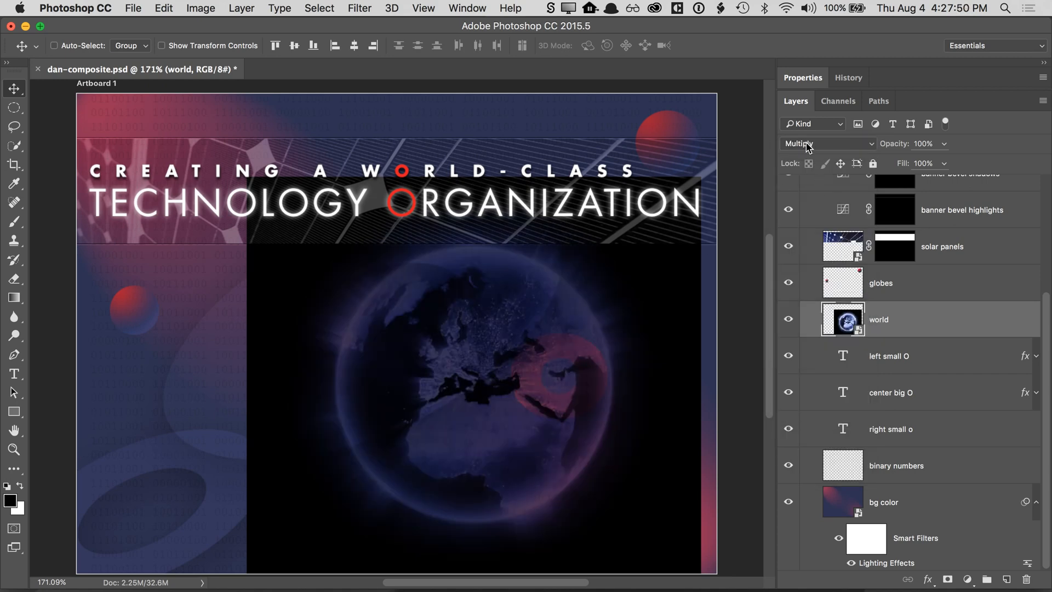
{"action": "left_click", "coordinate": [808, 145]}
{"action": "left_click", "coordinate": [810, 206]}
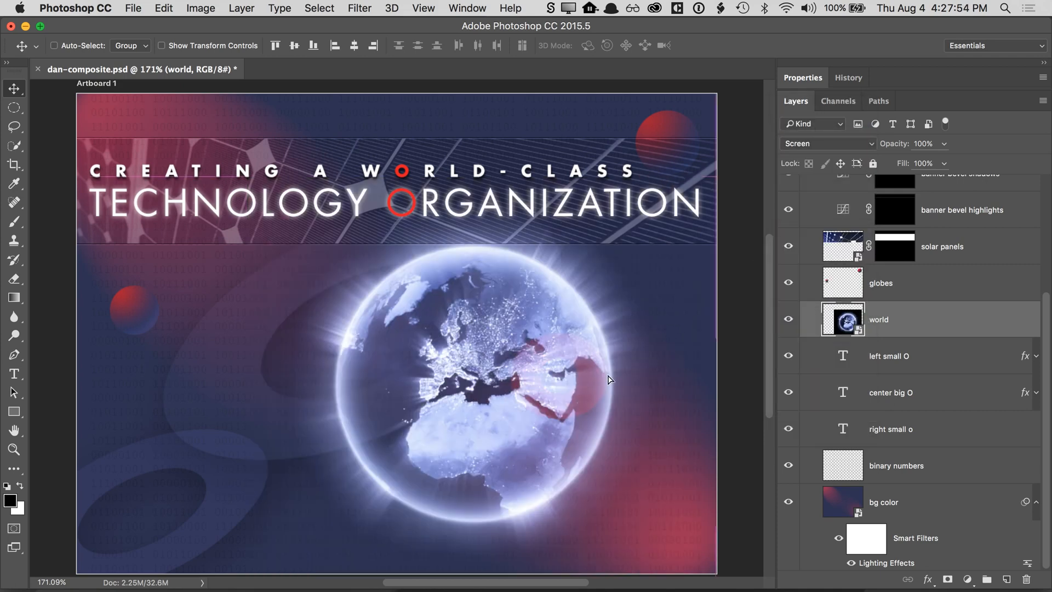
- Reposition the globe in the artboard's lower-right area, just above the bottom edge, with its upper half overlapping the red O
{"action": "left_click_drag", "start_coordinate": [630, 316], "coordinate": [654, 327]}
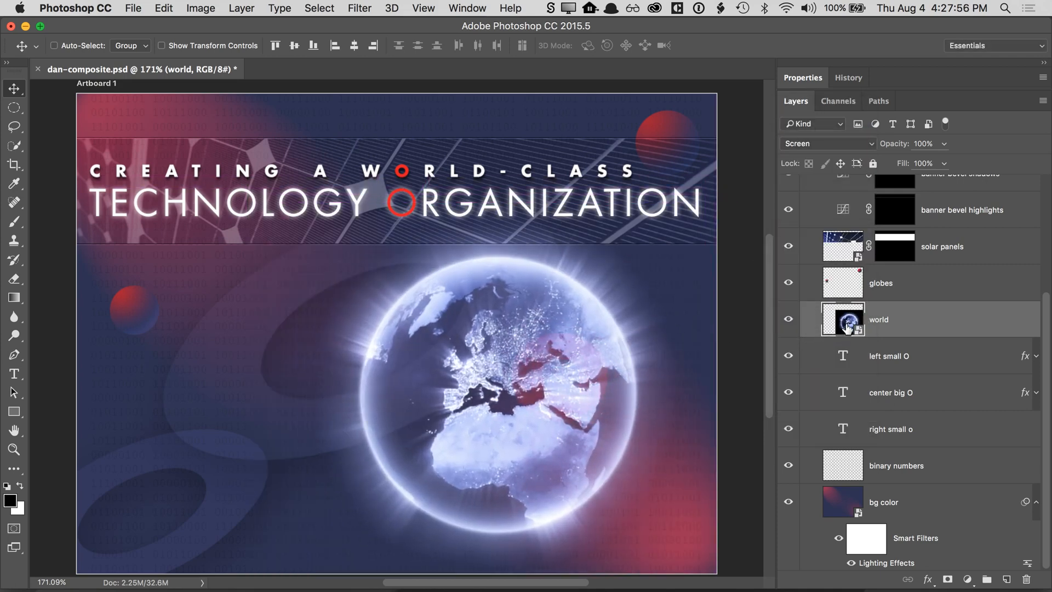
{"action": "mouse_move", "coordinate": [546, 393]}
{"action": "left_mouse_down"}
{"action": "mouse_move", "coordinate": [546, 406]}
{"action": "mouse_move", "coordinate": [546, 393]}
{"action": "left_mouse_up"}
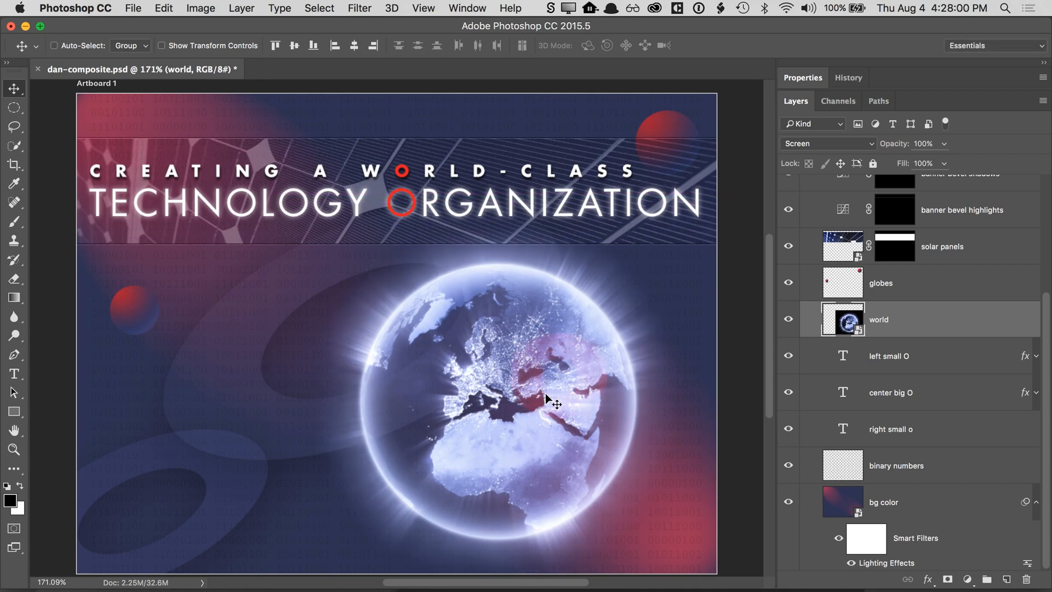
{"action": "mouse_move", "coordinate": [545, 394]}
{"action": "left_mouse_down"}
{"action": "mouse_move", "coordinate": [534, 415]}
{"action": "mouse_move", "coordinate": [545, 408]}
{"action": "left_mouse_up"}
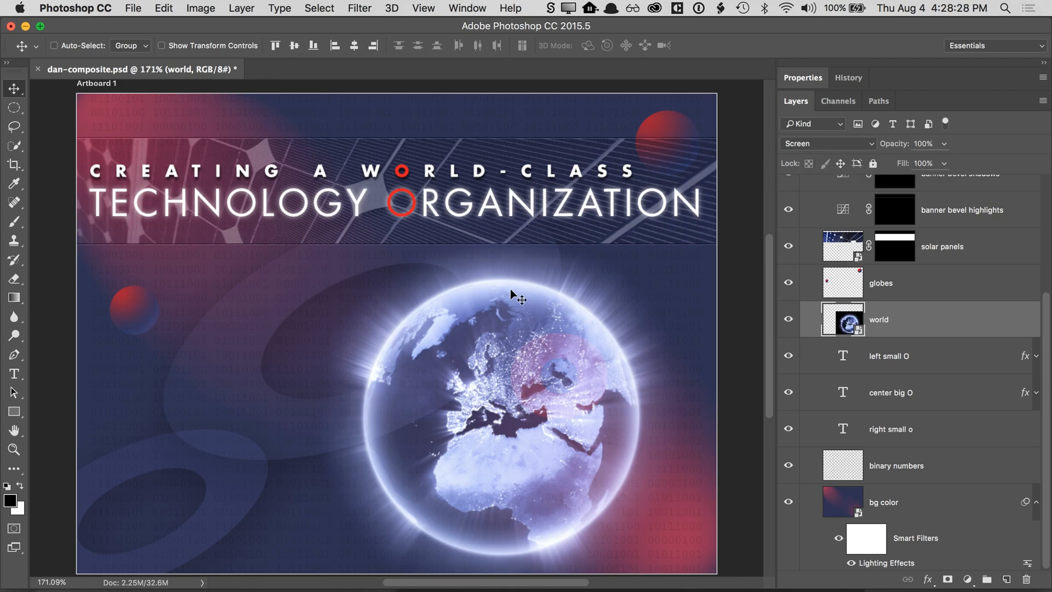
{"action": "left_click_drag", "start_coordinate": [546, 333], "coordinate": [603, 344]}
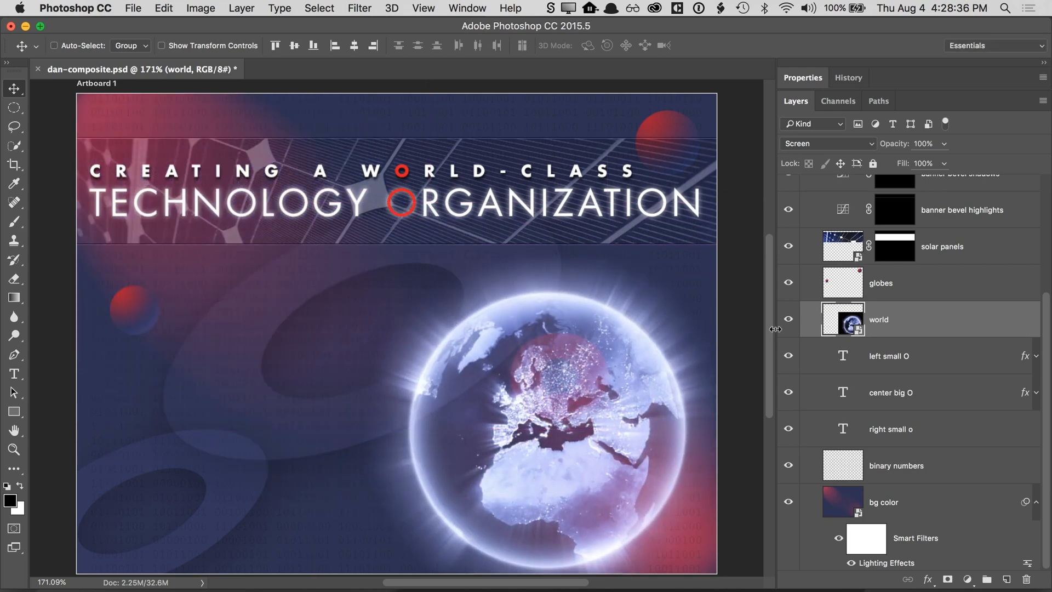
- Try the Multiply blend mode on the world layer and move the globe around the artboard to see how it blends
{"action": "left_click", "coordinate": [815, 144]}
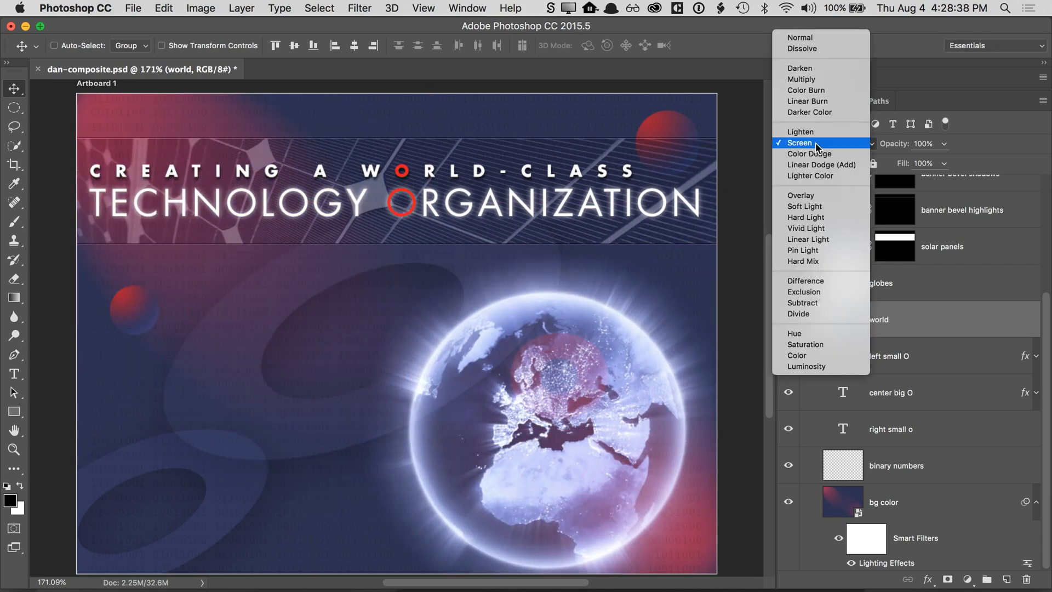
{"action": "left_click", "coordinate": [811, 77]}
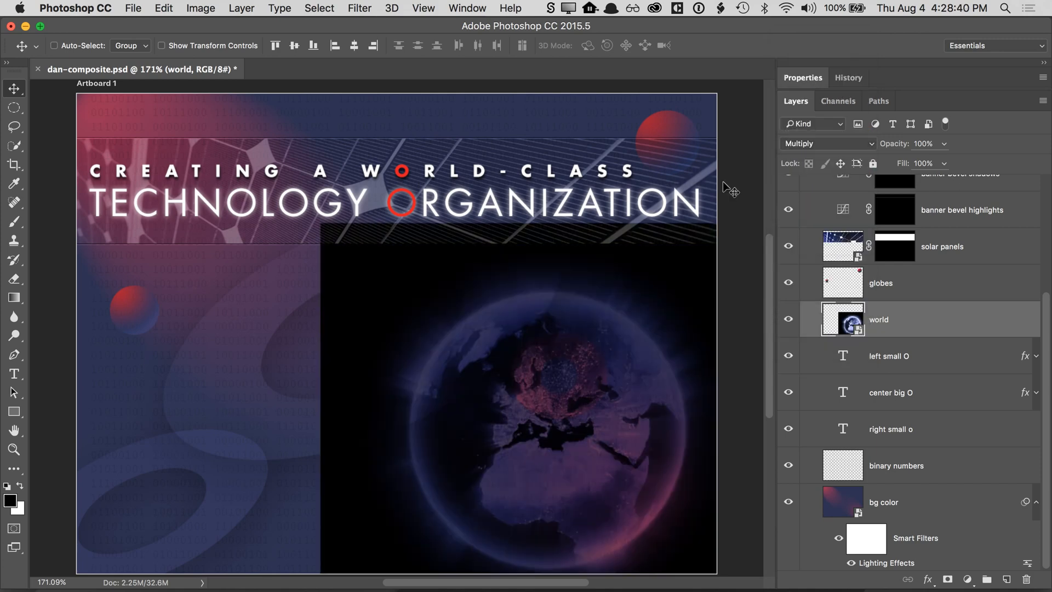
{"action": "left_click_drag", "start_coordinate": [606, 403], "coordinate": [442, 392]}
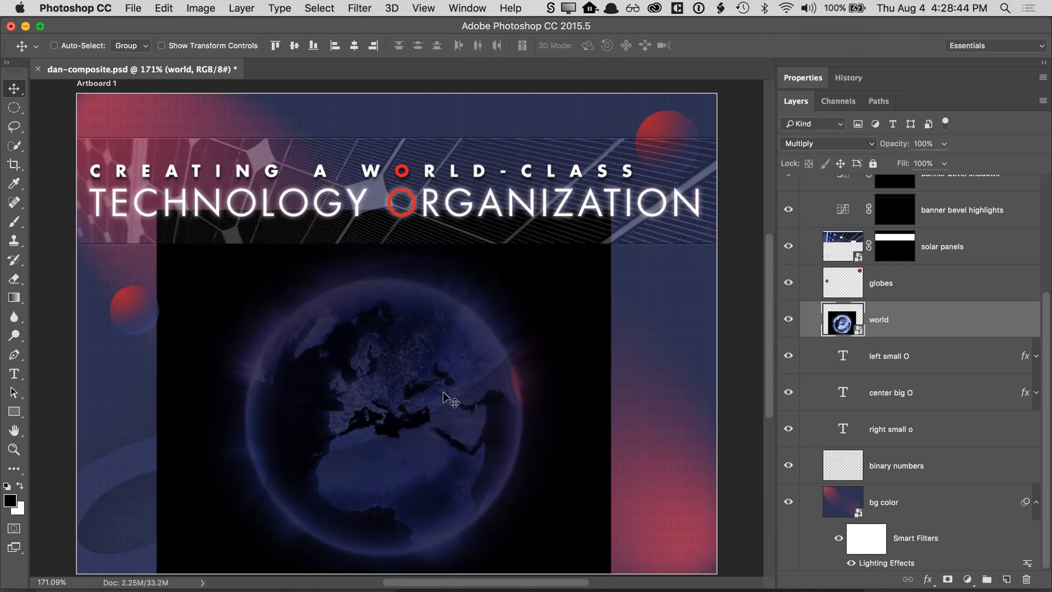
{"action": "left_click_drag", "start_coordinate": [454, 374], "coordinate": [581, 386]}
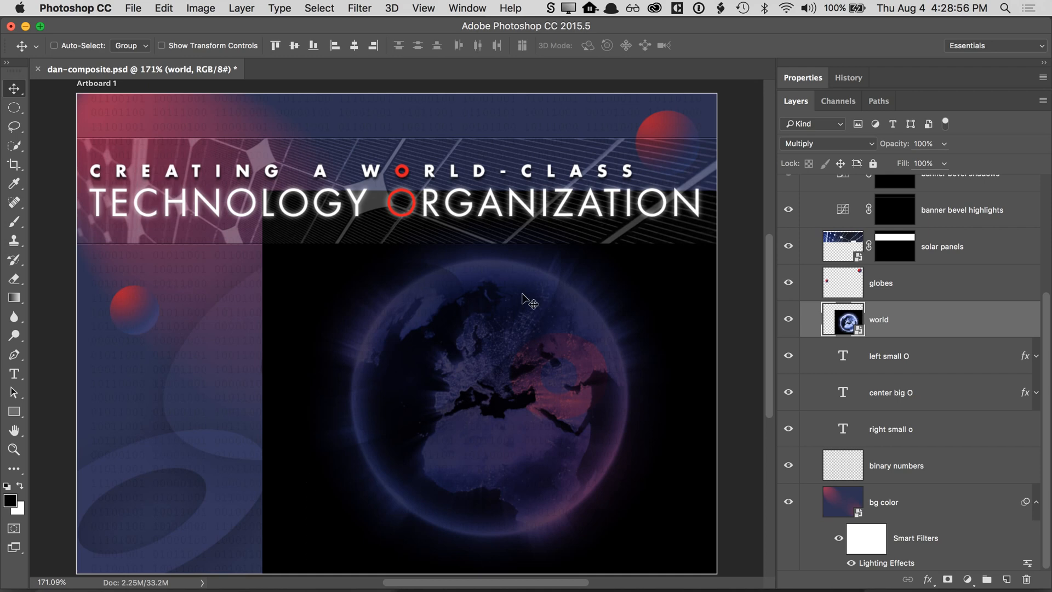
{"action": "left_click_drag", "start_coordinate": [515, 294], "coordinate": [536, 285]}
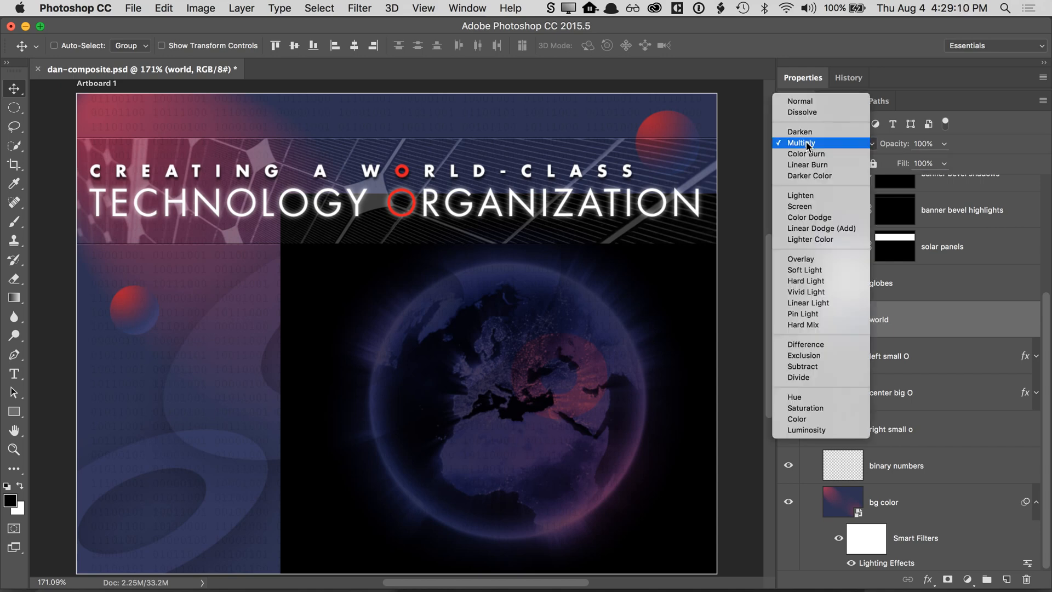
- Set the world layer's blend mode to Screen and move the globe lower on the artboard
{"action": "left_click", "coordinate": [808, 145]}
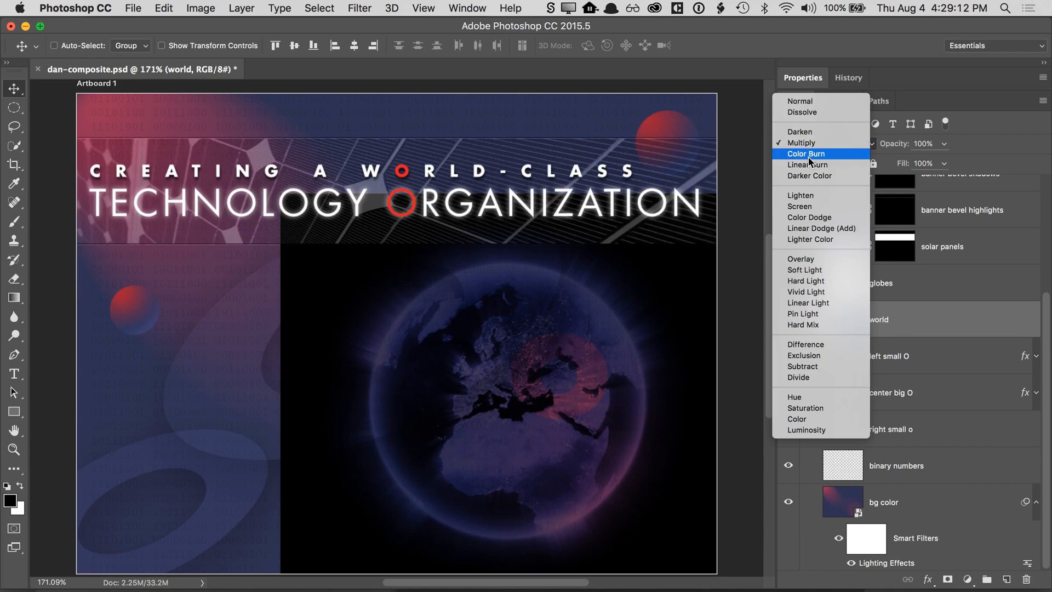
{"action": "left_click", "coordinate": [819, 207]}
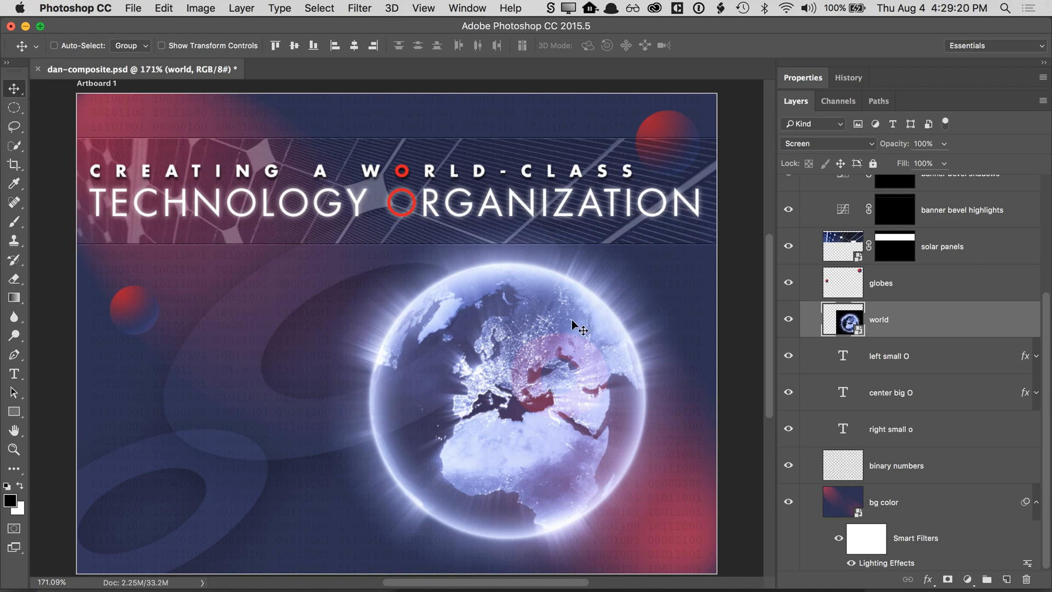
{"action": "left_click_drag", "start_coordinate": [568, 320], "coordinate": [591, 373]}
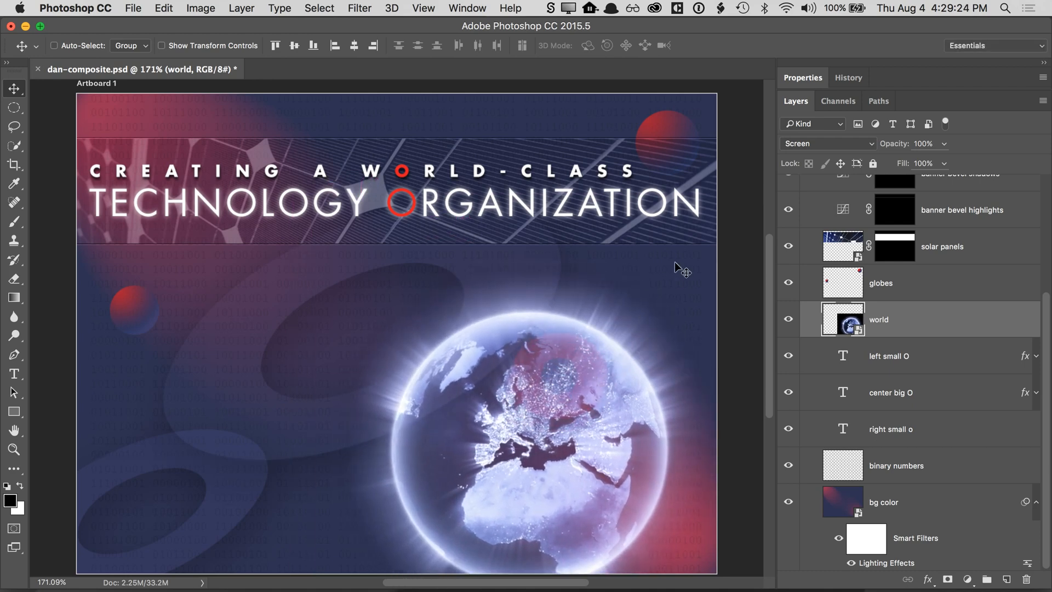
- Compare the world layer in Normal blend mode, then return it to Screen
{"action": "left_click", "coordinate": [791, 144]}
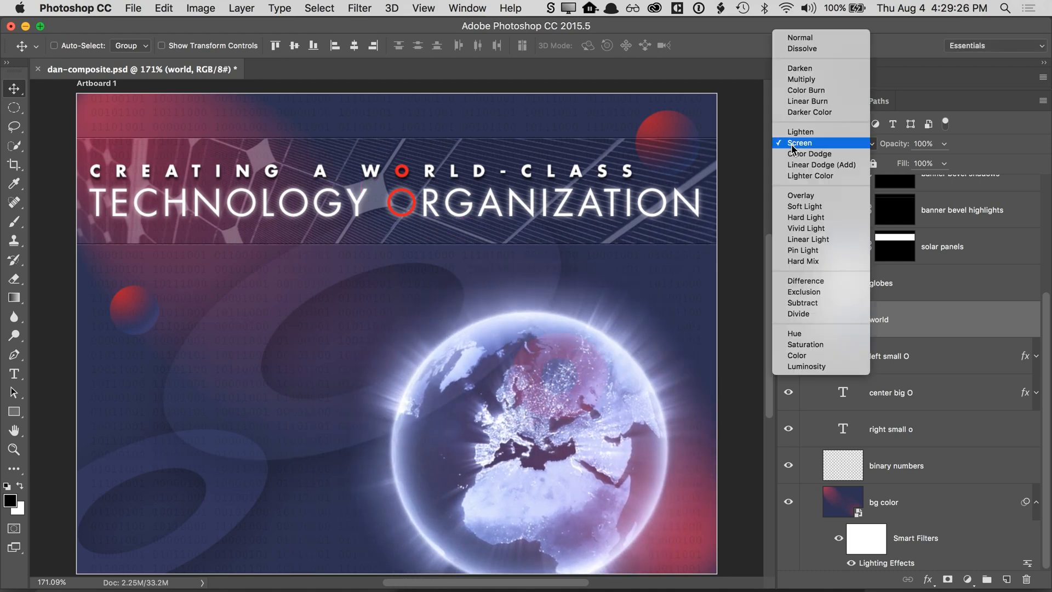
{"action": "left_click", "coordinate": [801, 39]}
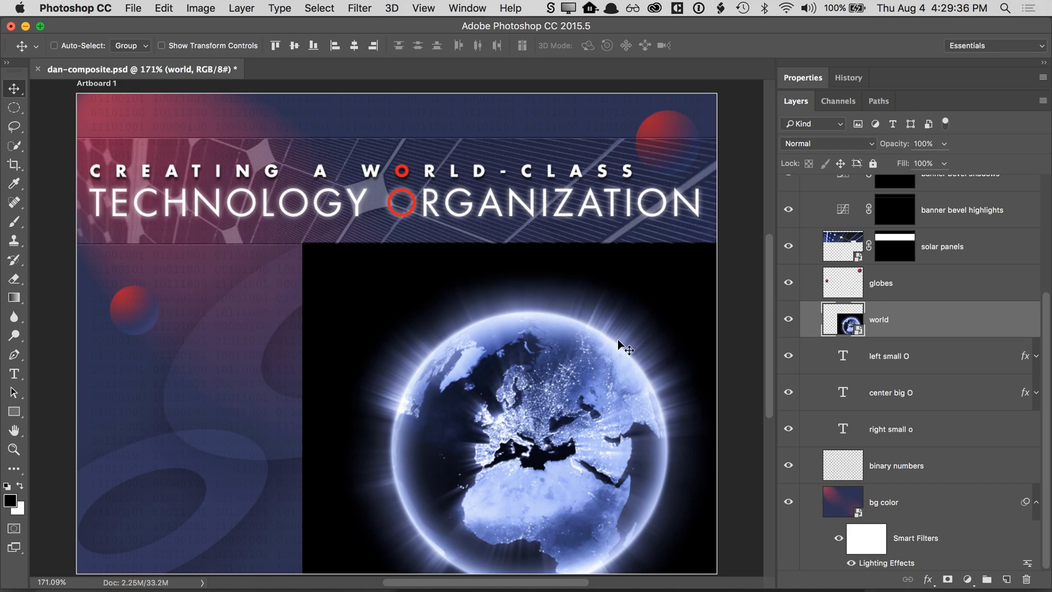
{"action": "left_click", "coordinate": [837, 144]}
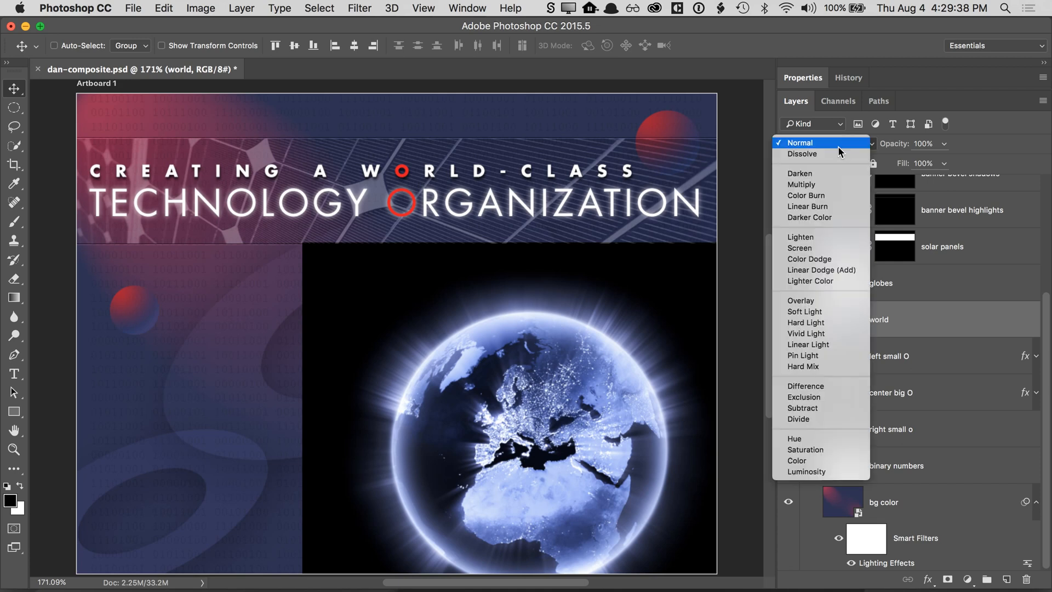
{"action": "left_click", "coordinate": [816, 249]}
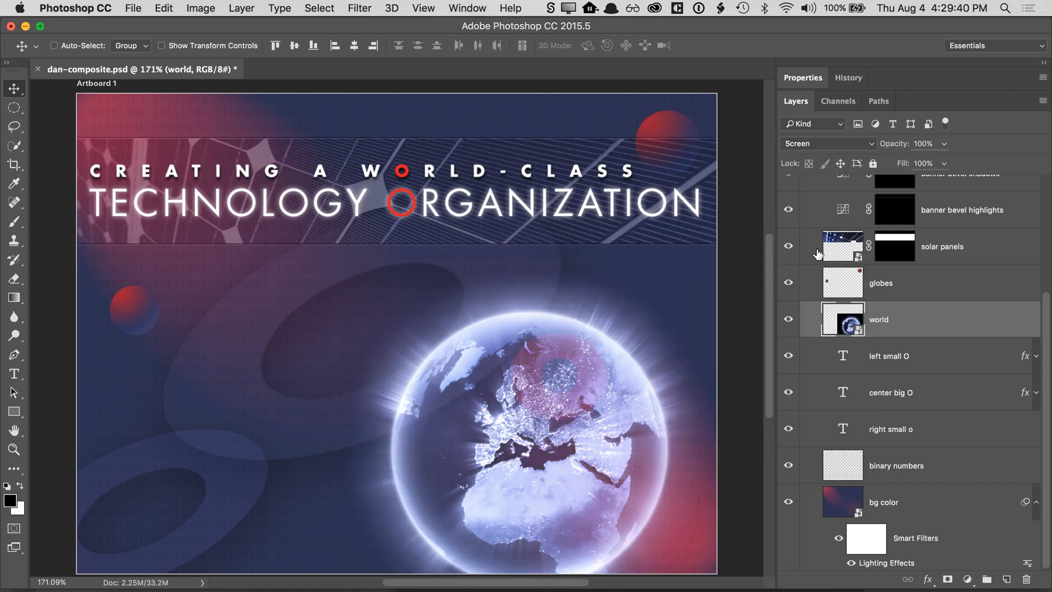
- Move the globe down until only its upper half shows on the artboard, and reduce the world layer's opacity to 43%
{"action": "left_click_drag", "start_coordinate": [609, 339], "coordinate": [625, 477]}
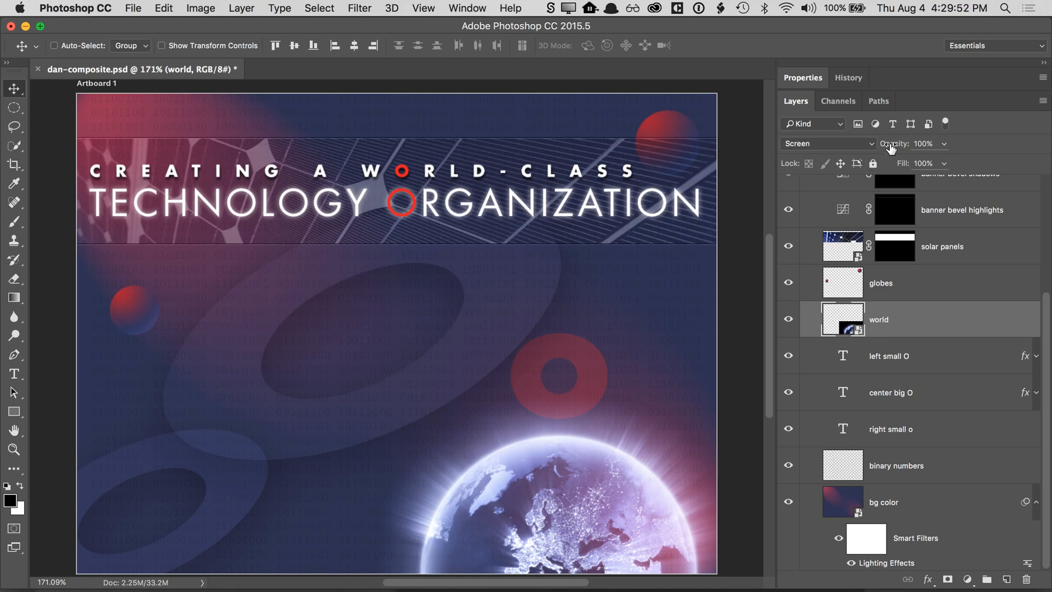
{"action": "left_click_drag", "start_coordinate": [889, 147], "coordinate": [850, 150]}
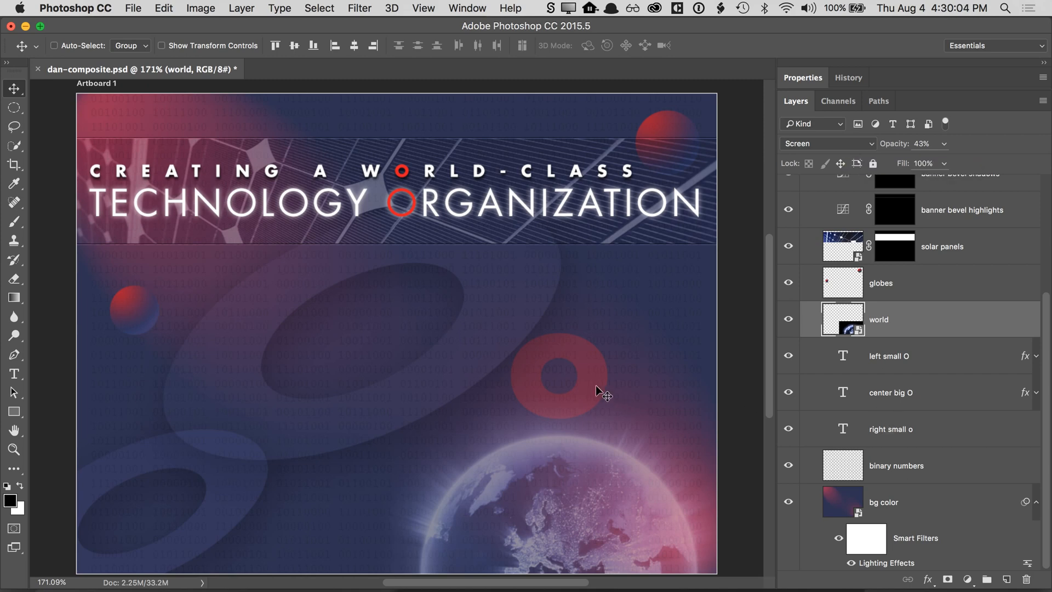
- Save the composite and open stairs-iStock-copyright-Nikada-Image15013074.jpg
{"action": "key", "text": "super+s"}
{"action": "left_click", "coordinate": [139, 10]}
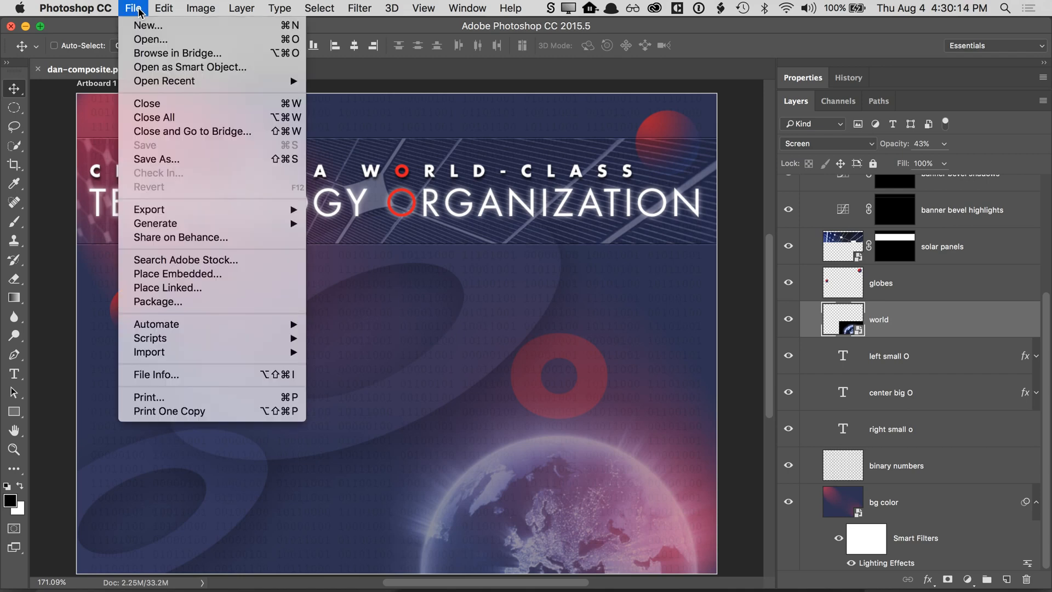
{"action": "left_click", "coordinate": [148, 40]}
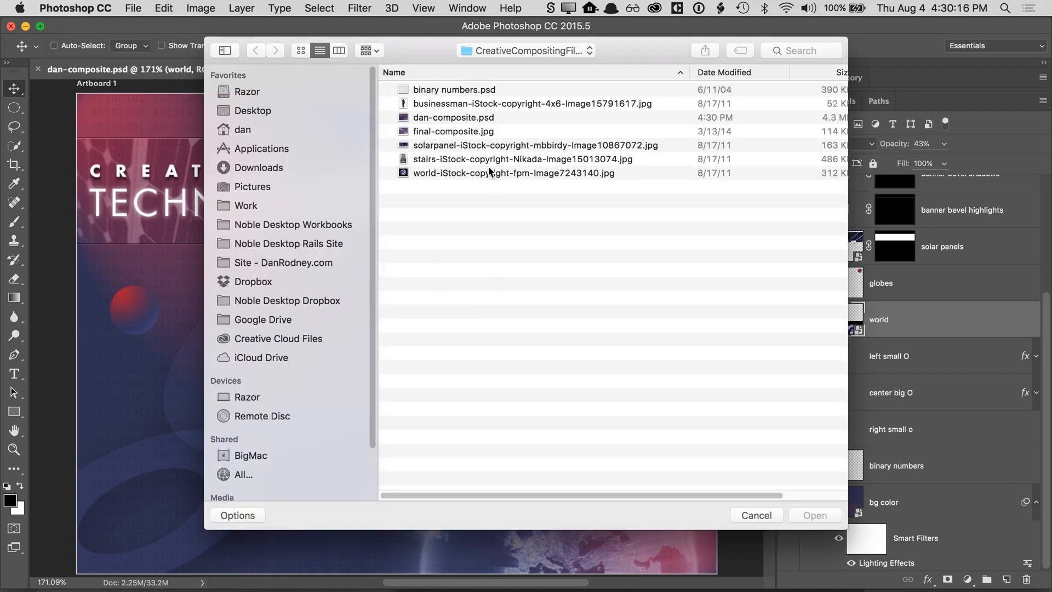
{"action": "double_click", "coordinate": [469, 160]}
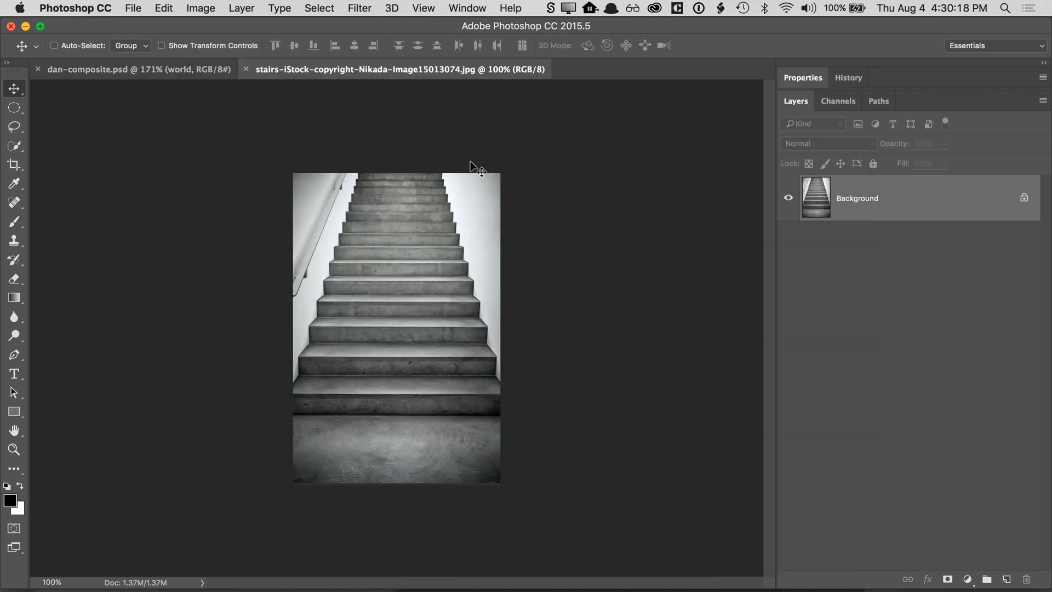
- Open businessman-iStock-copyright-4x6-Image15791617.jpg
{"action": "left_click", "coordinate": [135, 9]}
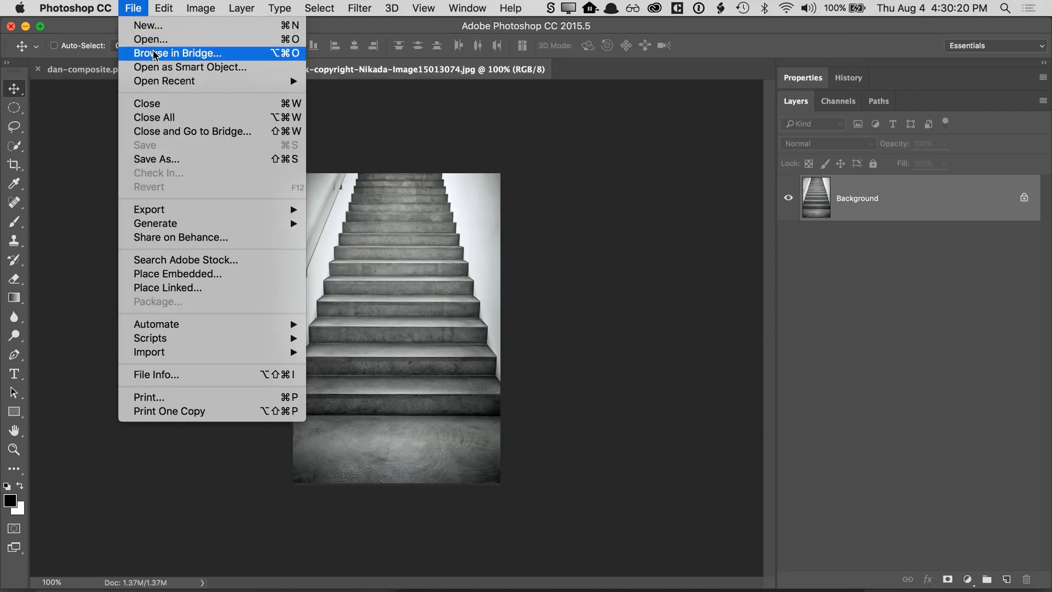
{"action": "left_click", "coordinate": [153, 45]}
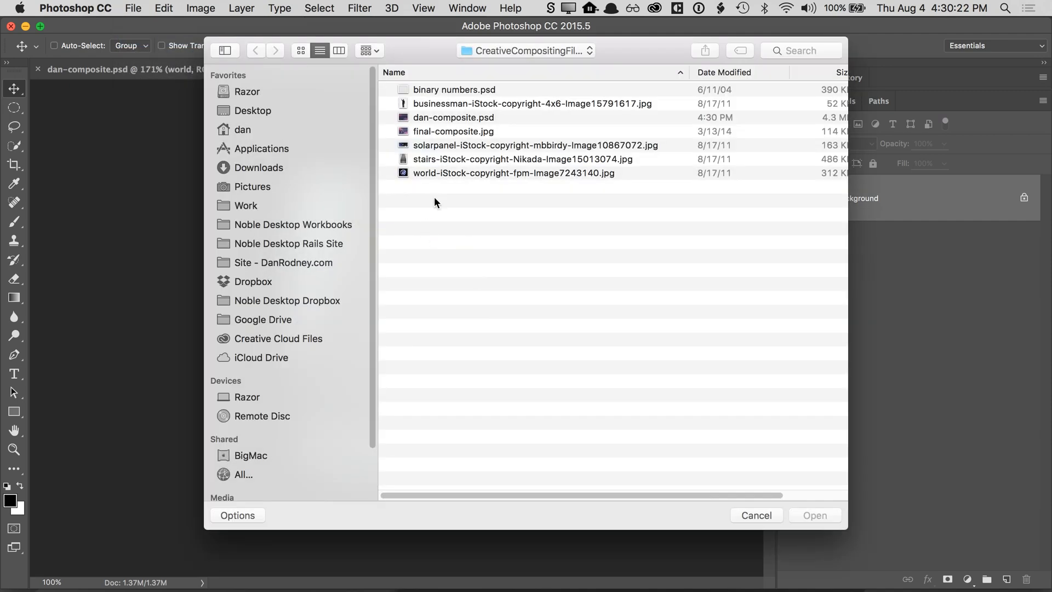
{"action": "double_click", "coordinate": [419, 104]}
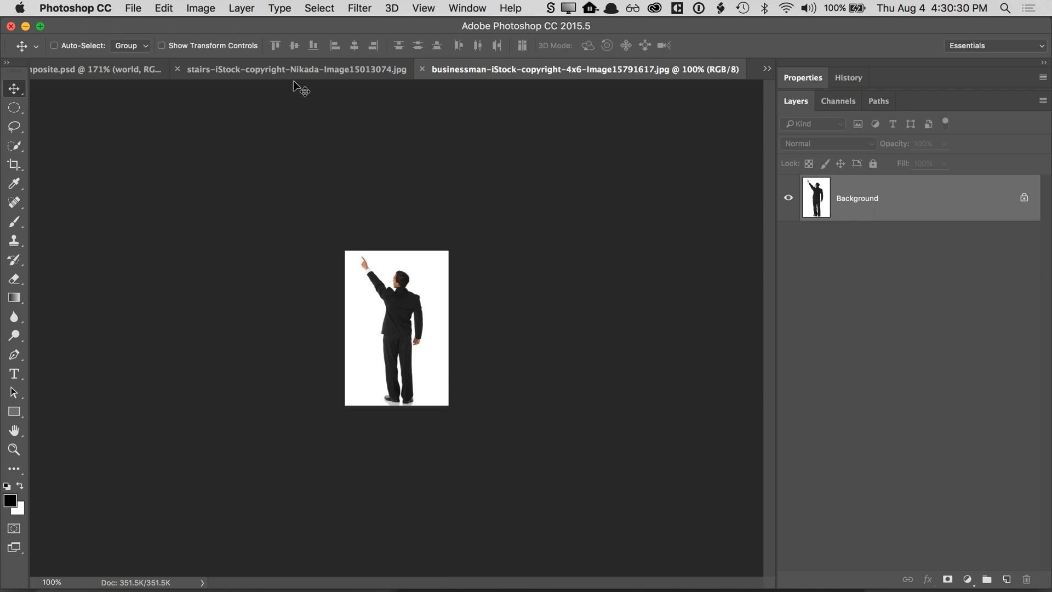
- Arrange the open documents 2-up Vertical, with dan-composite.psd alone in one pane and the stairs and businessman photos grouped in the other
{"action": "left_click", "coordinate": [235, 66]}
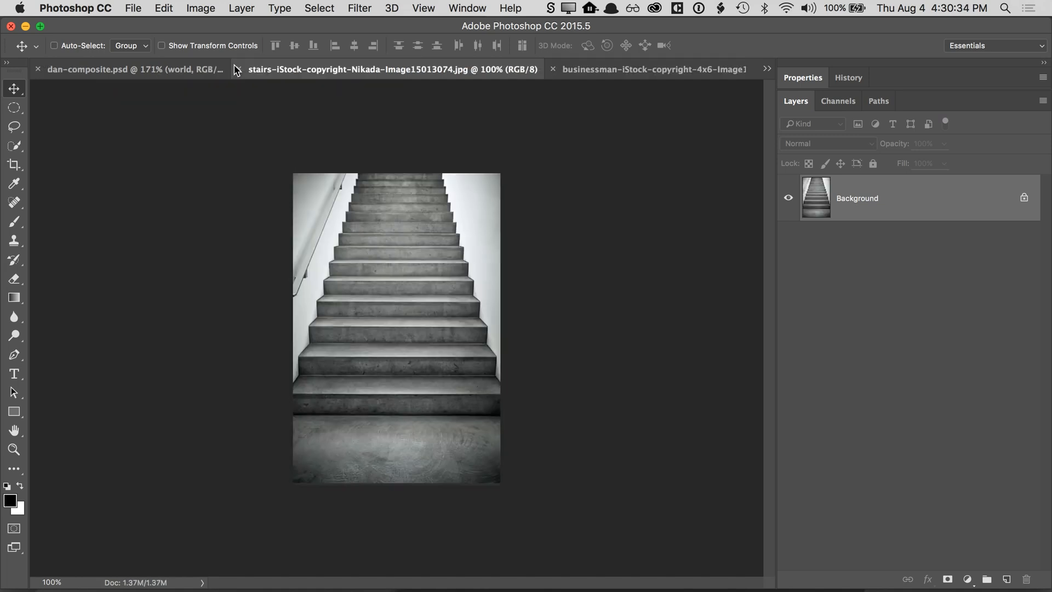
{"action": "left_click", "coordinate": [199, 66]}
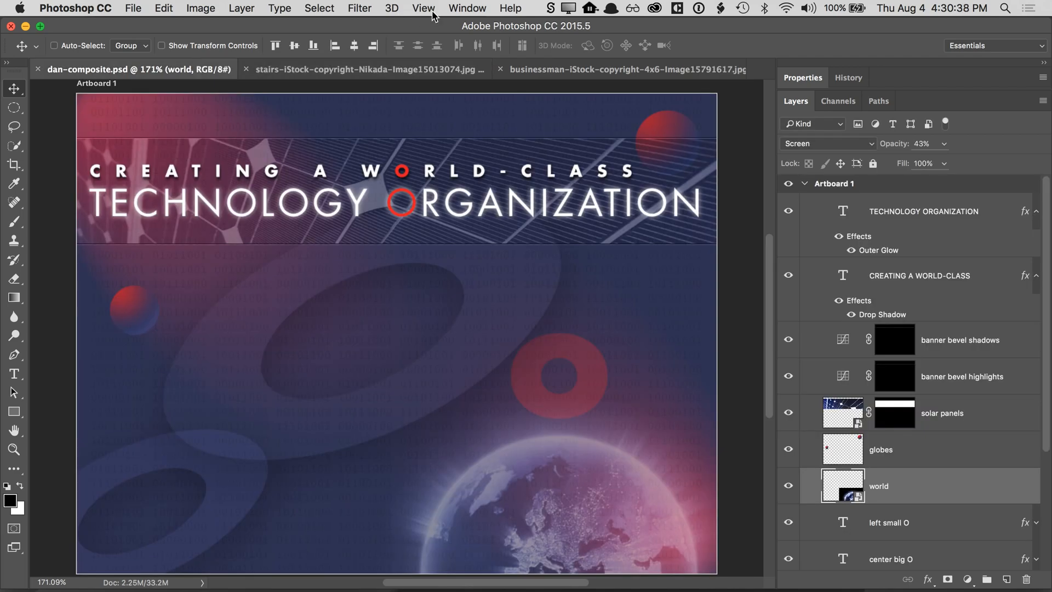
{"action": "left_click", "coordinate": [452, 11]}
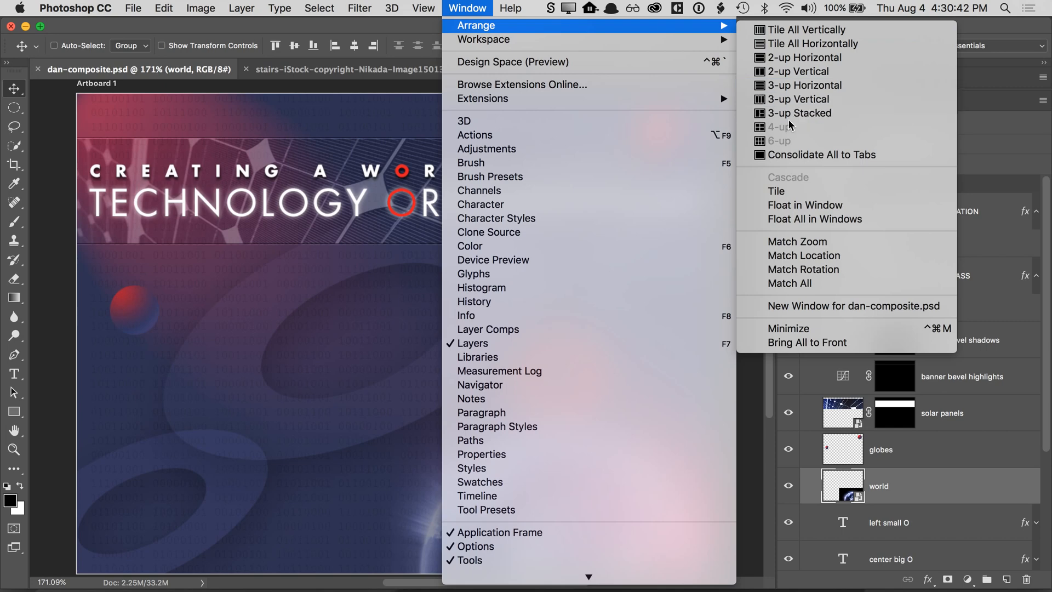
{"action": "left_click", "coordinate": [789, 73]}
{"action": "left_click", "coordinate": [553, 188]}
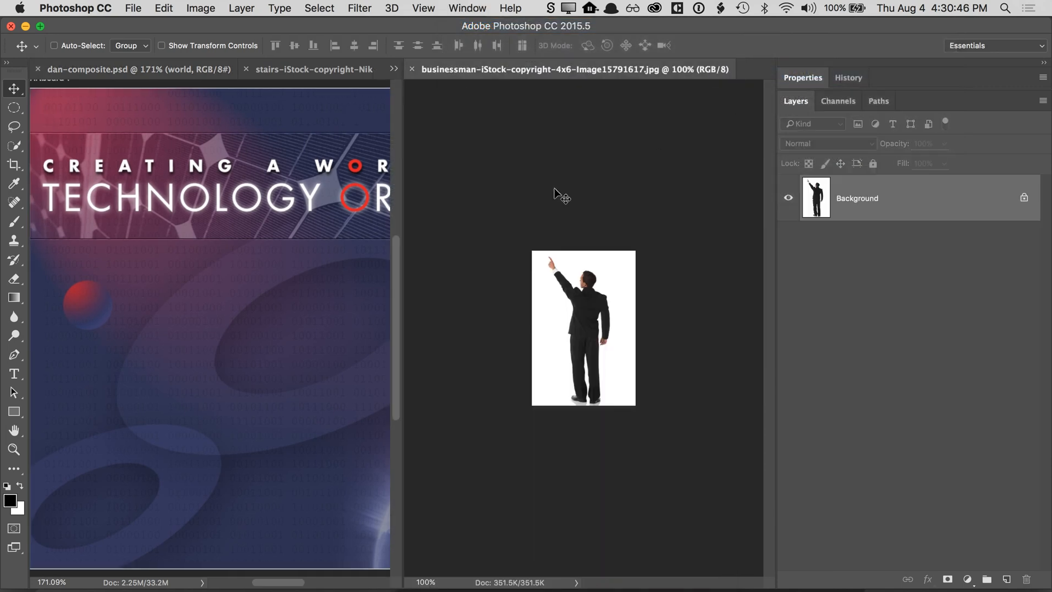
{"action": "left_click", "coordinate": [323, 77]}
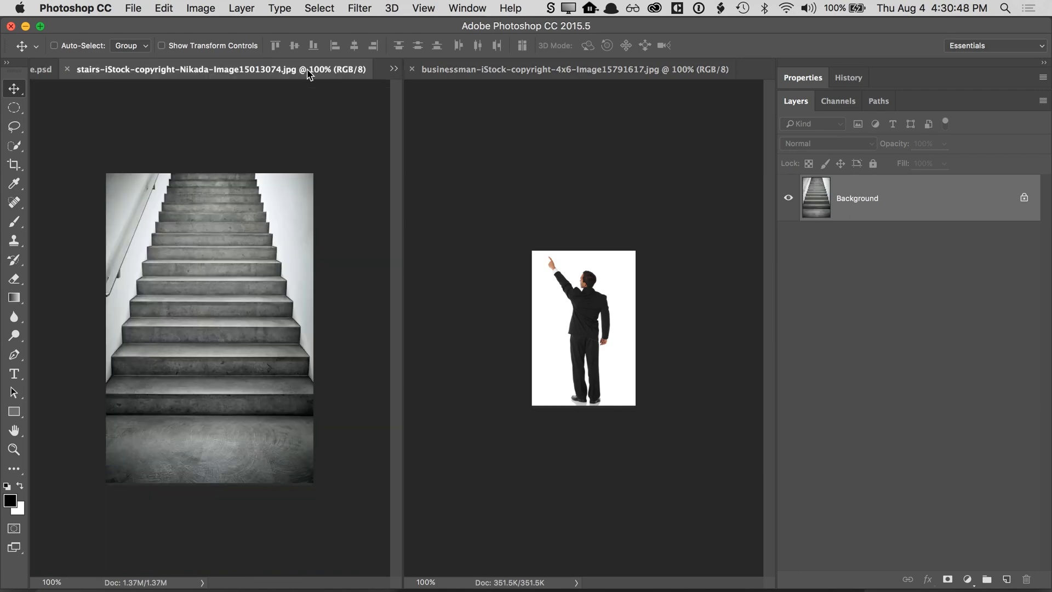
{"action": "left_click_drag", "start_coordinate": [313, 75], "coordinate": [566, 76]}
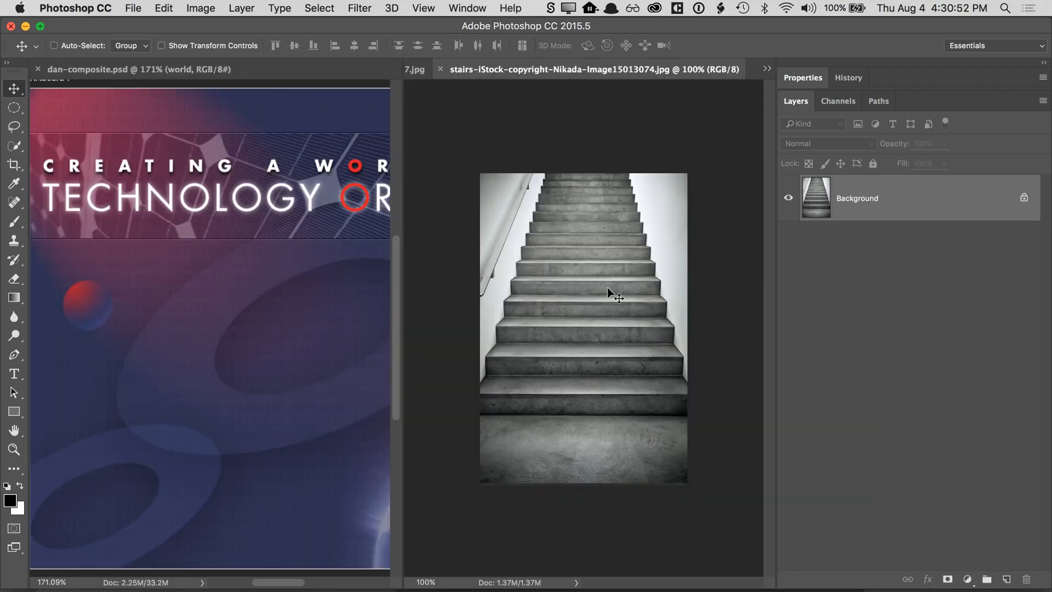
- Copy the stairs photo into dan-composite.psd above the world layer and close the stairs file
{"action": "left_click_drag", "start_coordinate": [205, 358], "coordinate": [205, 358]}
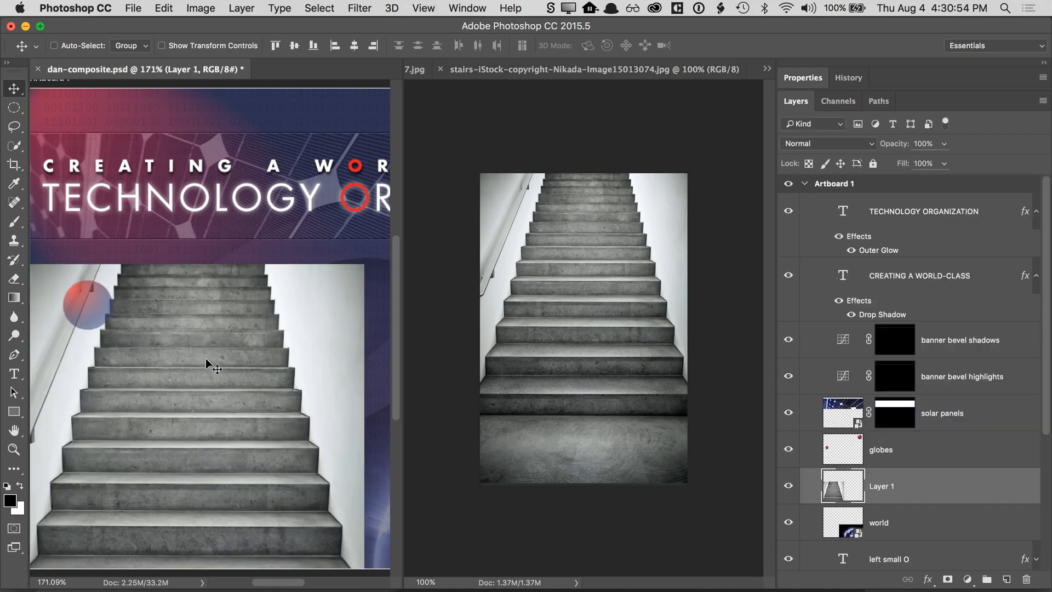
{"action": "left_click", "coordinate": [446, 71]}
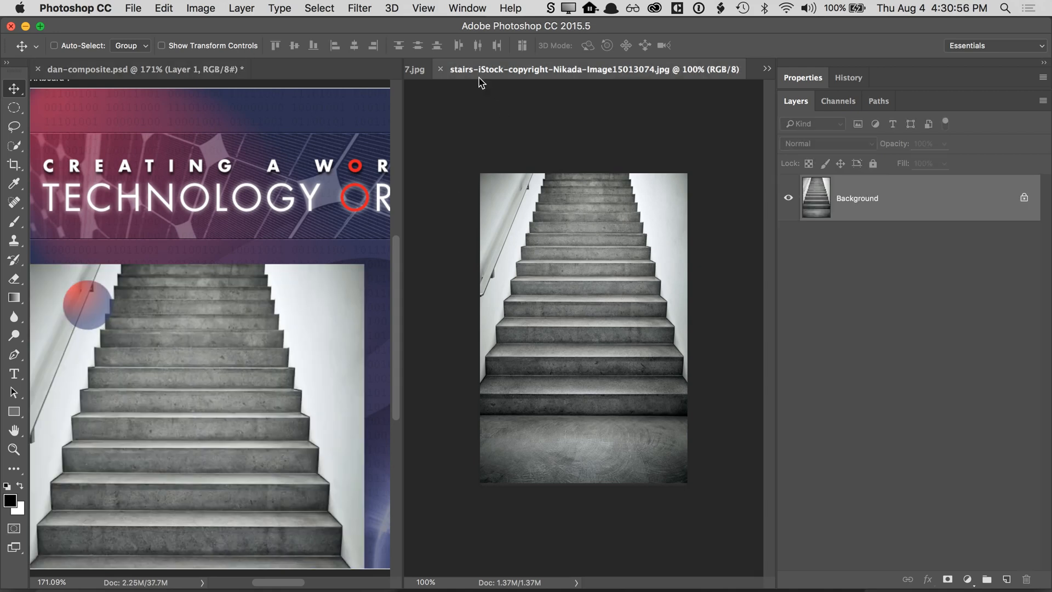
{"action": "left_click", "coordinate": [440, 69]}
{"action": "left_click", "coordinate": [440, 70]}
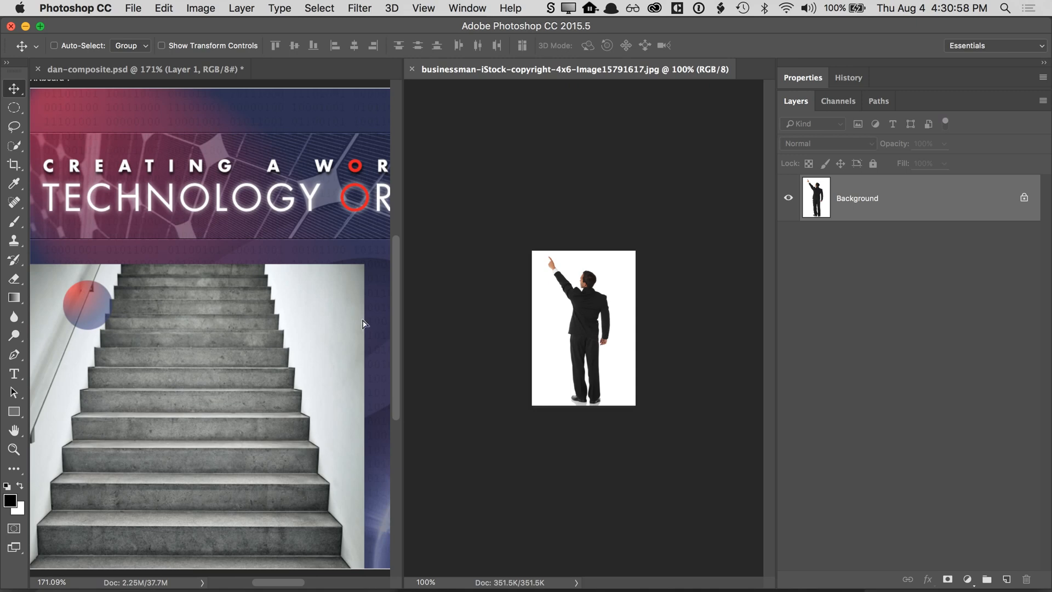
- Copy the businessman photo into dan-composite.psd above the stairs and close the businessman file
{"action": "left_click_drag", "start_coordinate": [201, 278], "coordinate": [202, 277]}
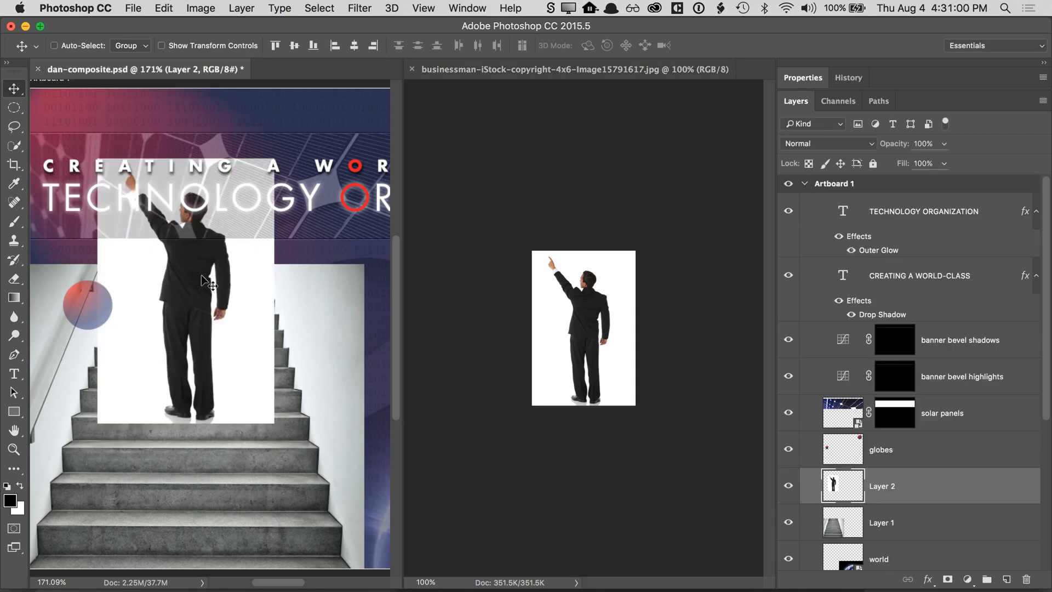
{"action": "left_click", "coordinate": [411, 69]}
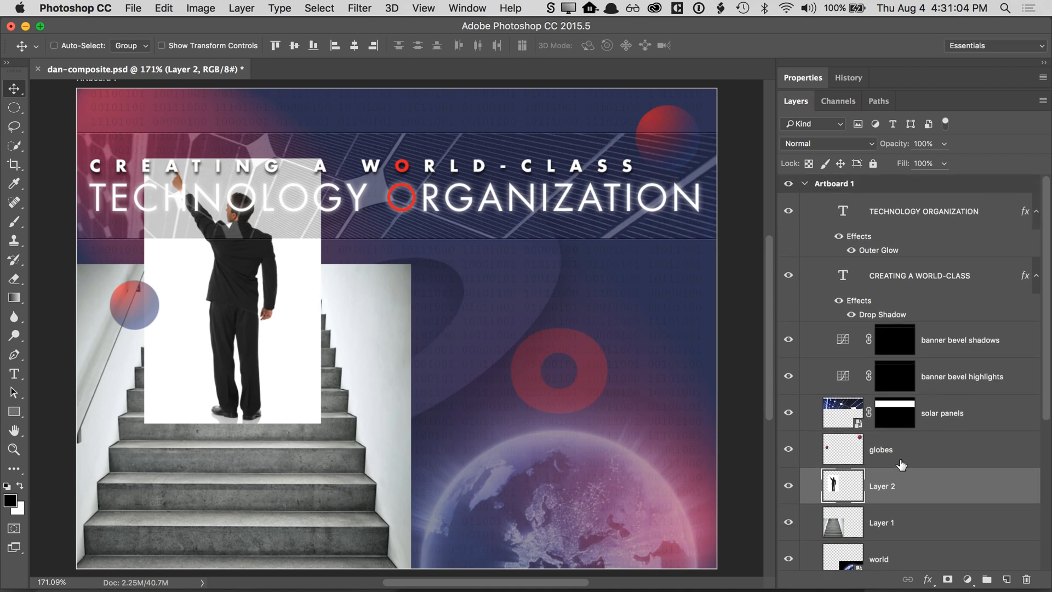
- Rename the businessman photo's layer to "business dude"
{"action": "scroll", "coordinate": [912, 460], "scroll_direction": "down", "scroll_amount": 2}
{"action": "double_click", "coordinate": [885, 432]}
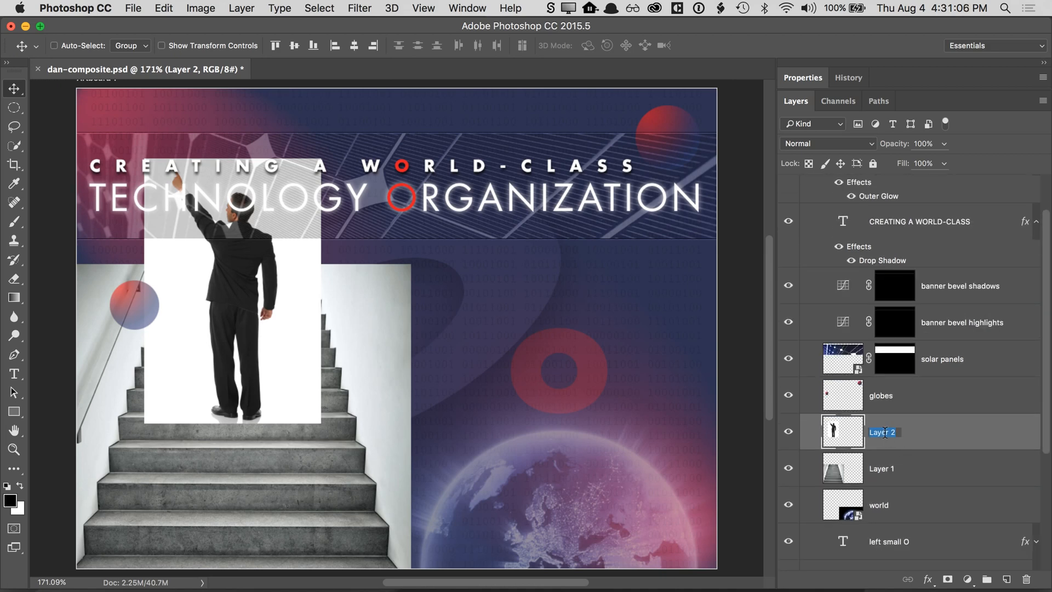
{"action": "type", "text": "business dude"}
{"action": "key", "text": "Return"}
- Rename the staircase photo's layer to "stairs"
{"action": "scroll", "coordinate": [918, 442], "scroll_direction": "down", "scroll_amount": 1}
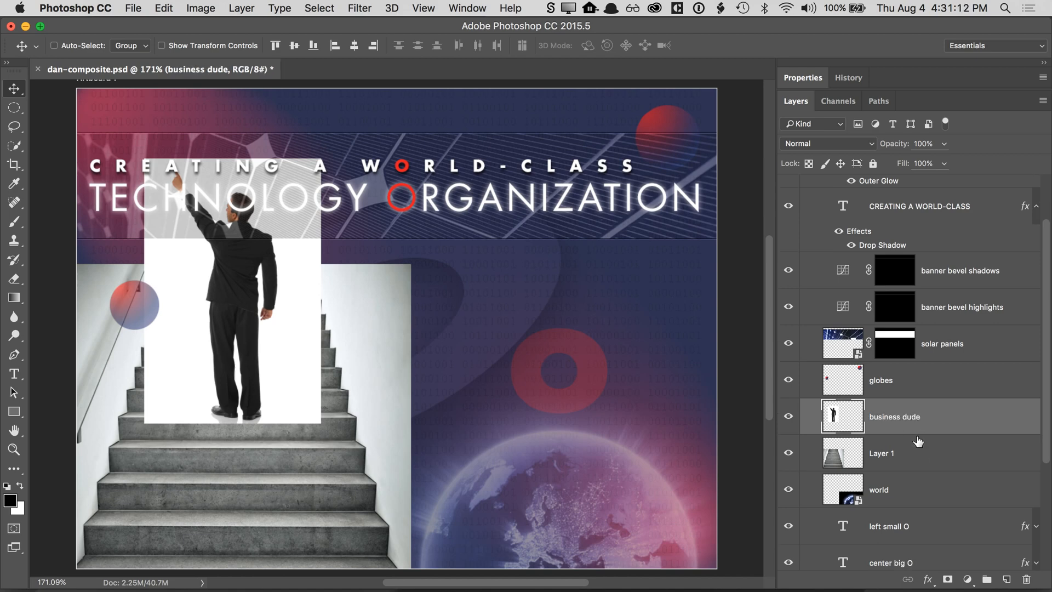
{"action": "double_click", "coordinate": [887, 454]}
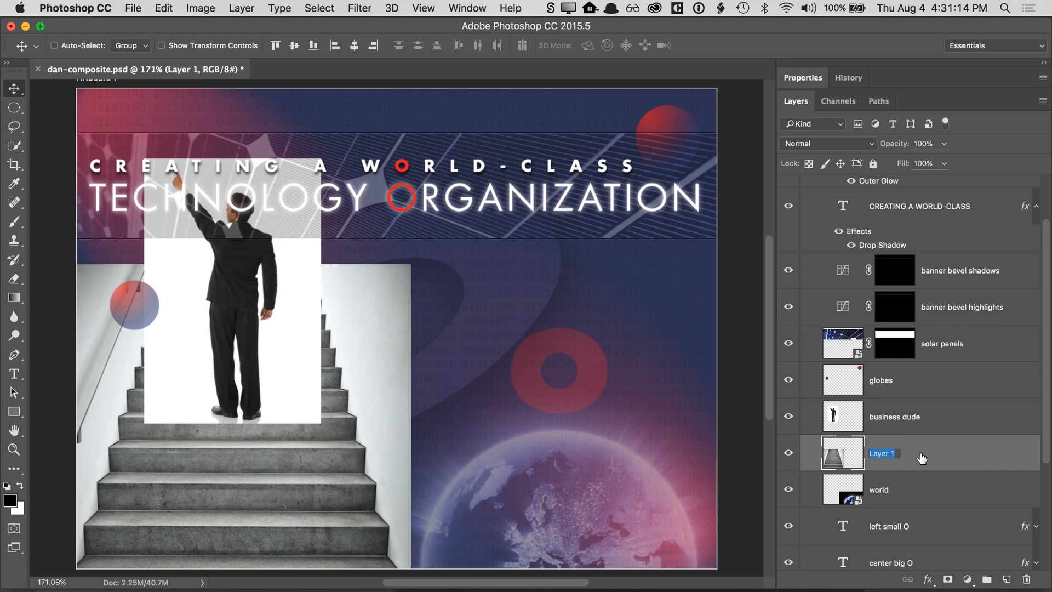
{"action": "type", "text": "stairs"}
{"action": "key", "text": "Return"}
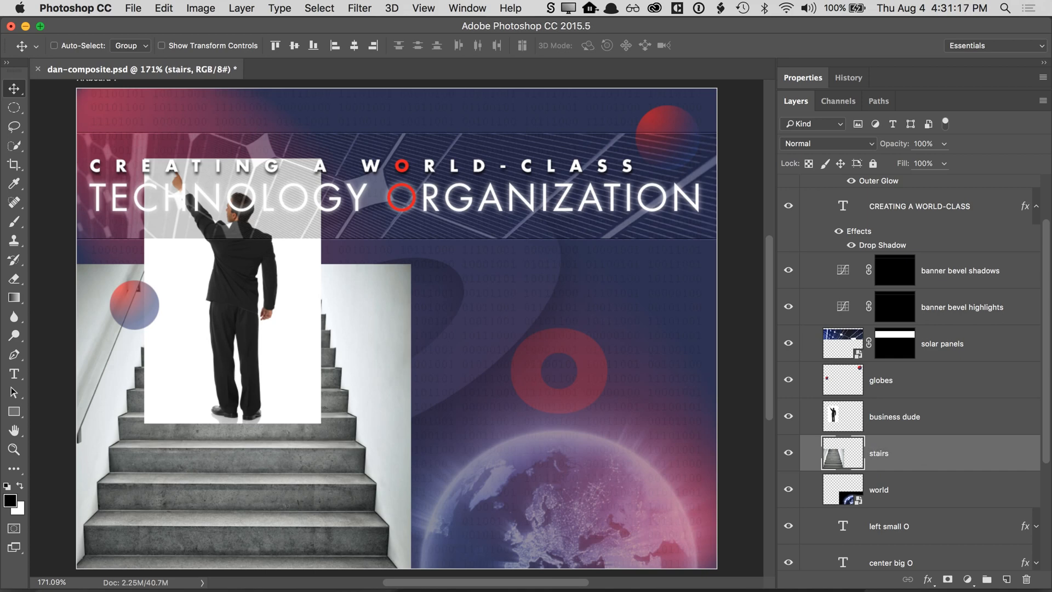
- Hide the business dude layer, scale the stairs photo to about 55%, and position it at the artboard's lower edge beside the world
{"action": "left_click", "coordinate": [788, 417]}
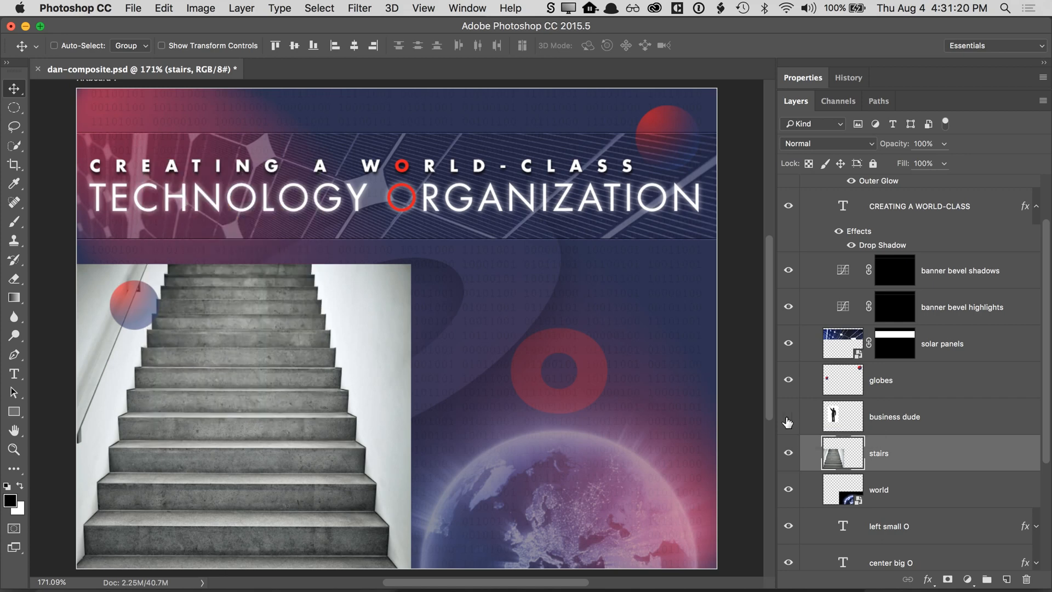
{"action": "left_click_drag", "start_coordinate": [397, 404], "coordinate": [485, 279]}
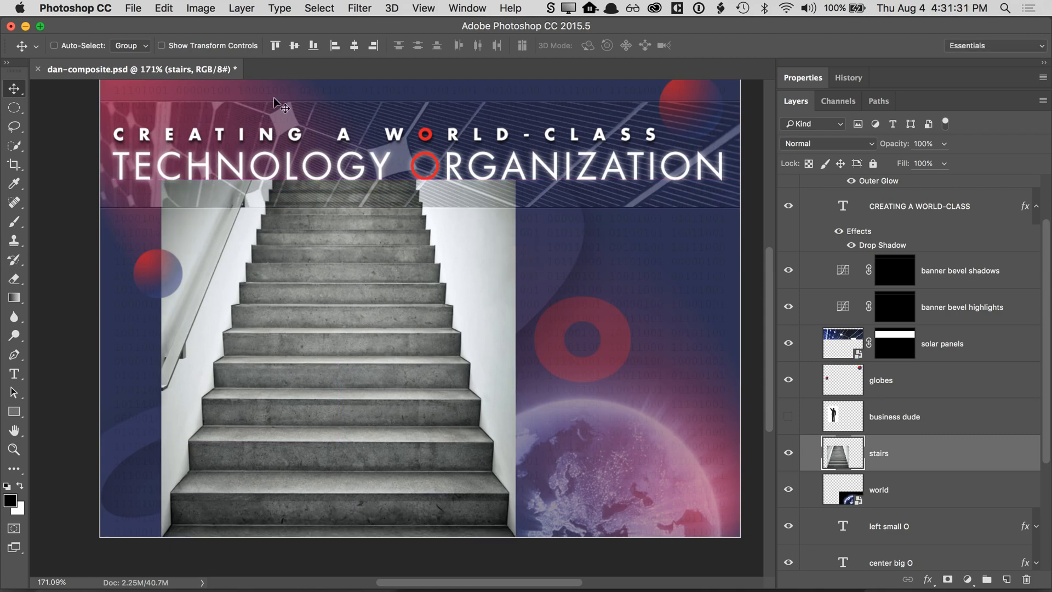
{"action": "left_click", "coordinate": [164, 8]}
{"action": "left_click", "coordinate": [188, 306]}
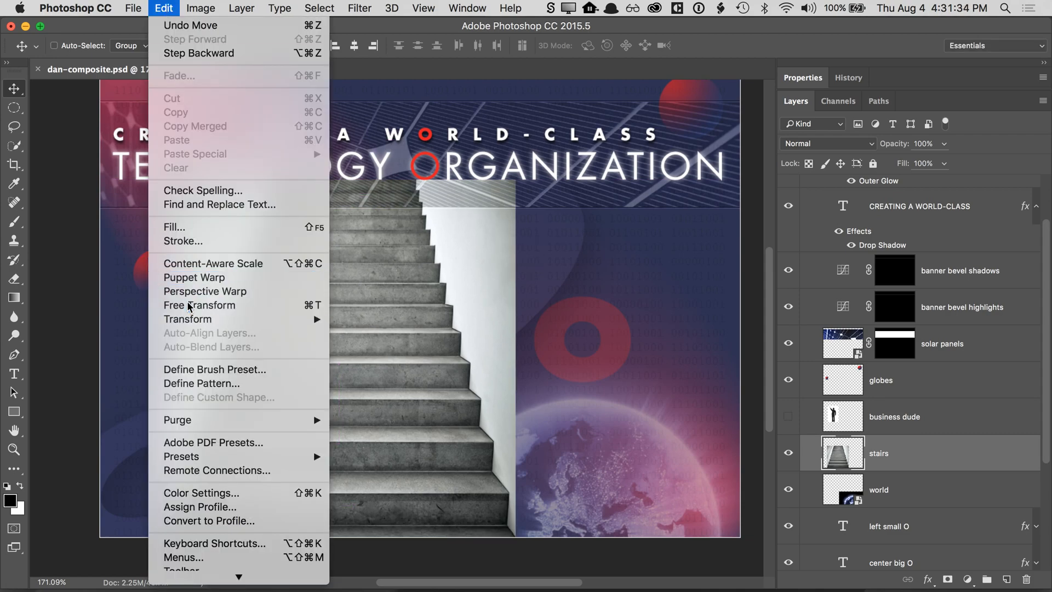
{"action": "left_click_drag", "start_coordinate": [515, 180], "coordinate": [416, 328]}
{"action": "mouse_move", "coordinate": [361, 377]}
{"action": "left_mouse_down"}
{"action": "mouse_move", "coordinate": [356, 392]}
{"action": "mouse_move", "coordinate": [371, 368]}
{"action": "left_mouse_up"}
{"action": "left_click_drag", "start_coordinate": [442, 277], "coordinate": [392, 331]}
{"action": "left_click_drag", "start_coordinate": [341, 406], "coordinate": [362, 344]}
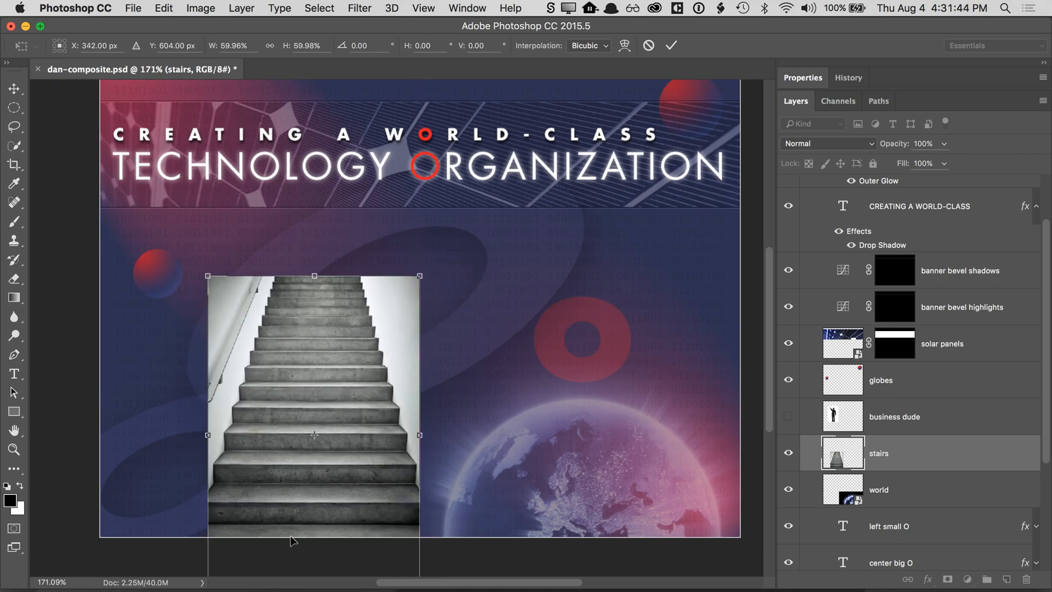
{"action": "left_click_drag", "start_coordinate": [323, 462], "coordinate": [323, 442]}
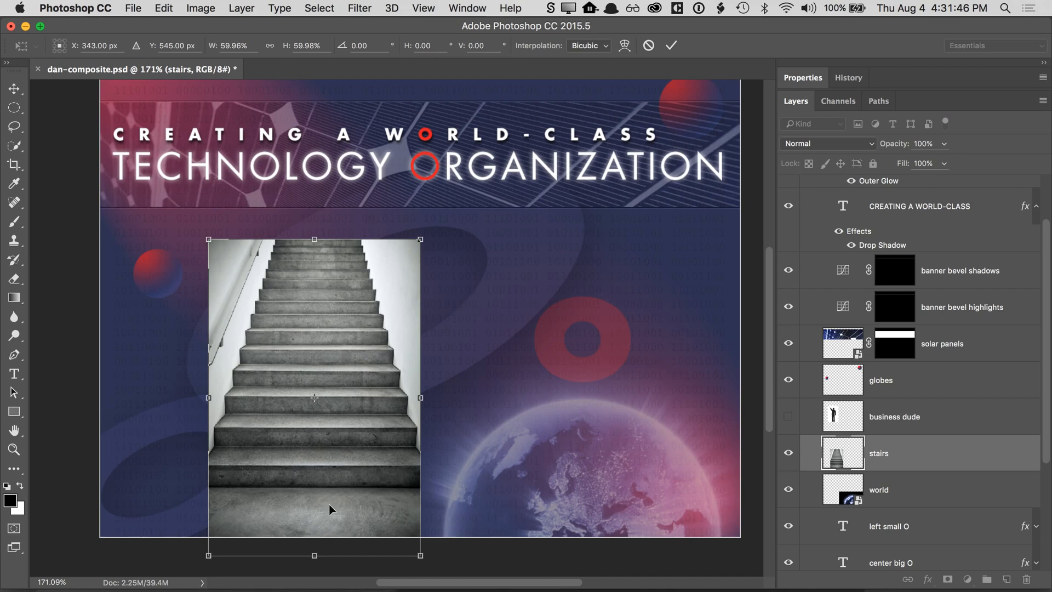
{"action": "left_click_drag", "start_coordinate": [377, 481], "coordinate": [367, 536]}
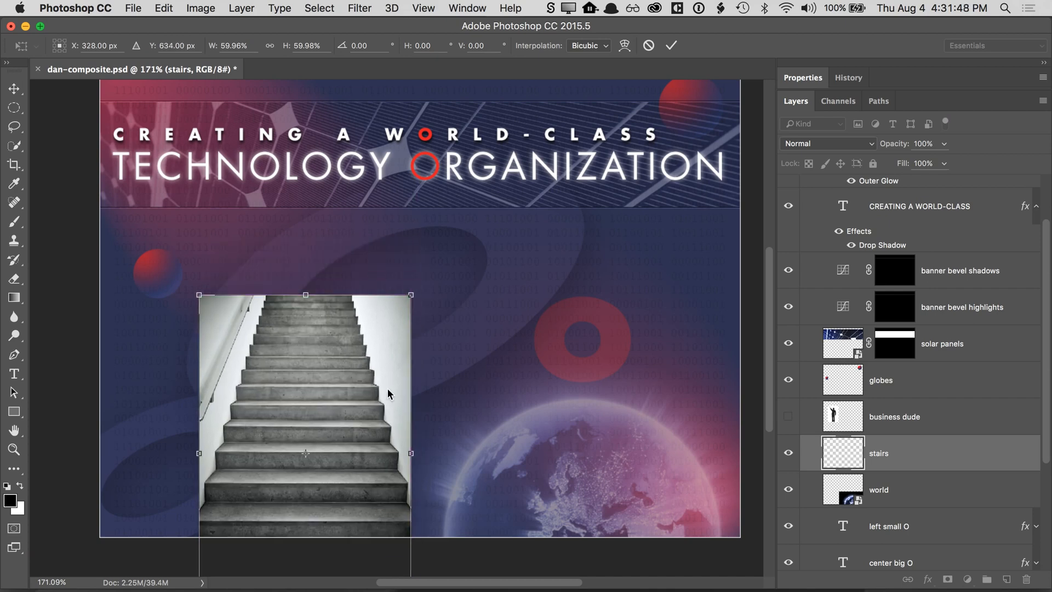
{"action": "left_click_drag", "start_coordinate": [411, 296], "coordinate": [389, 321]}
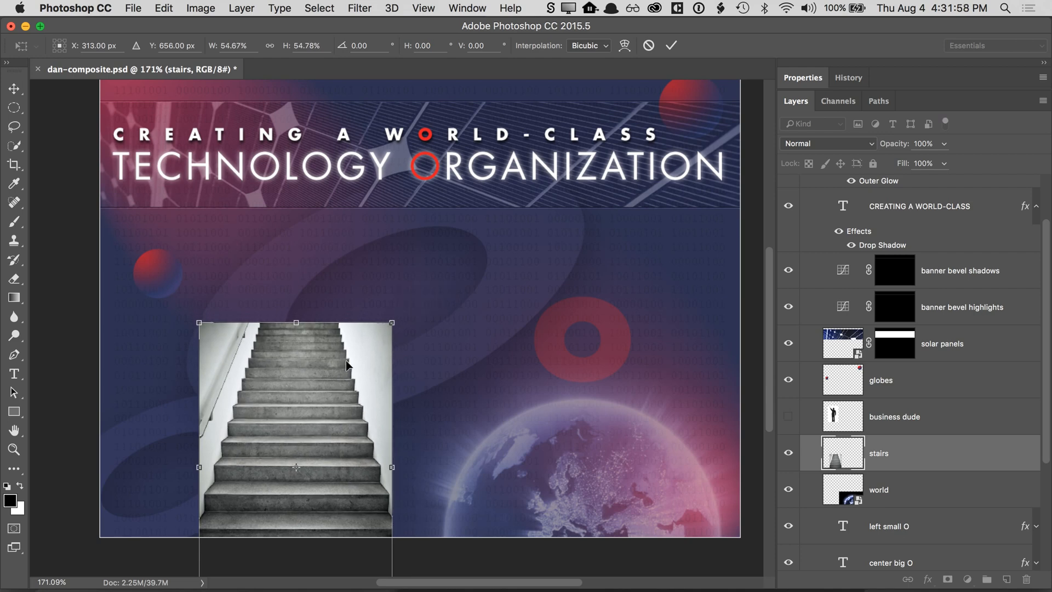
{"action": "left_click_drag", "start_coordinate": [329, 373], "coordinate": [326, 361]}
{"action": "key", "text": "Return"}
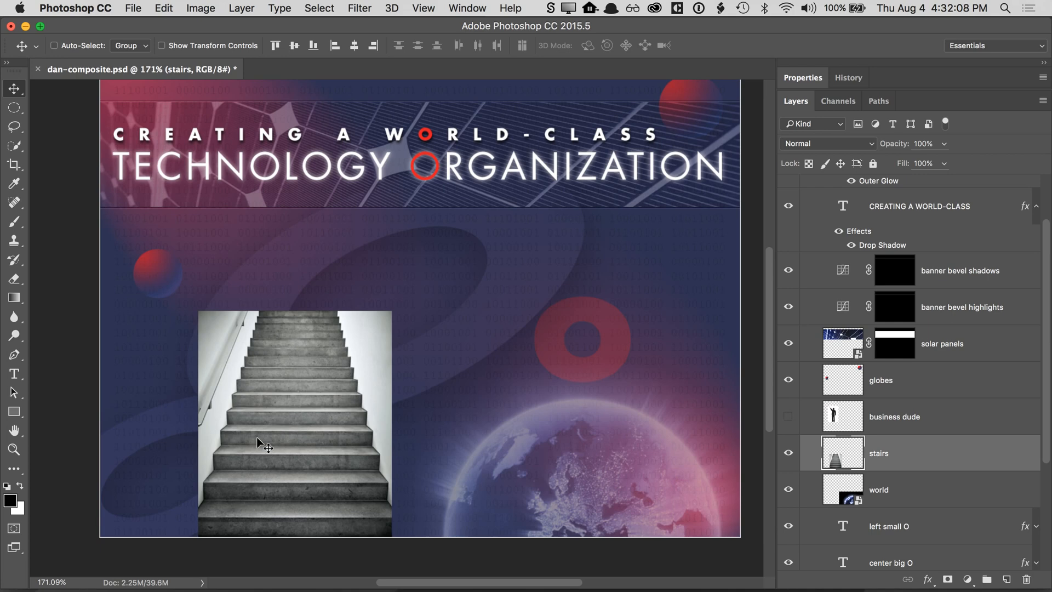
- Select a tapering trapezoid down the middle of the staircase with the Polygonal Lasso, narrow at the top step and wide at the bottom
{"action": "left_click", "coordinate": [18, 111]}
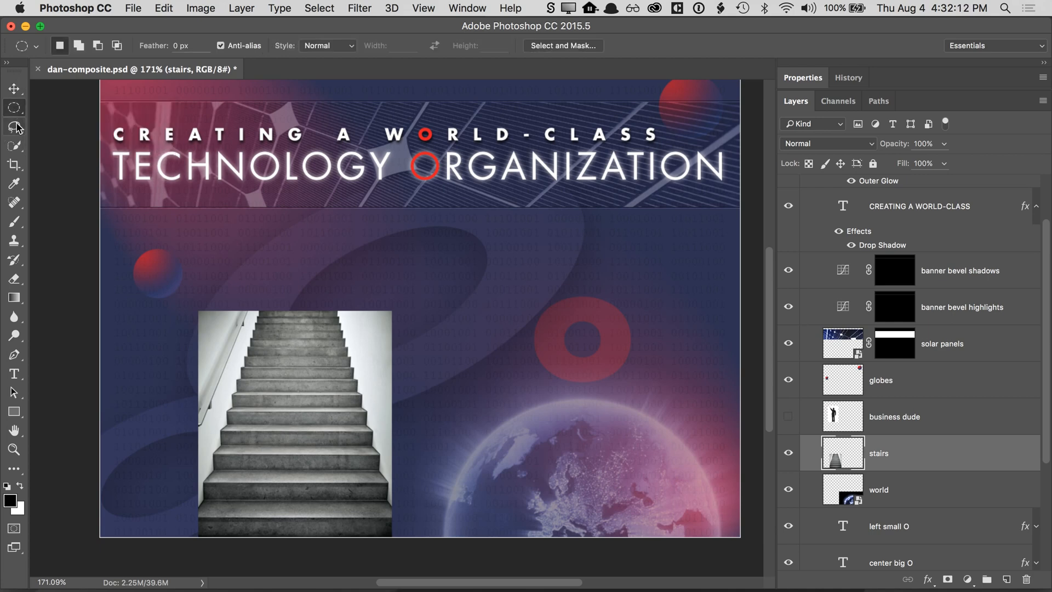
{"action": "left_click", "coordinate": [15, 127]}
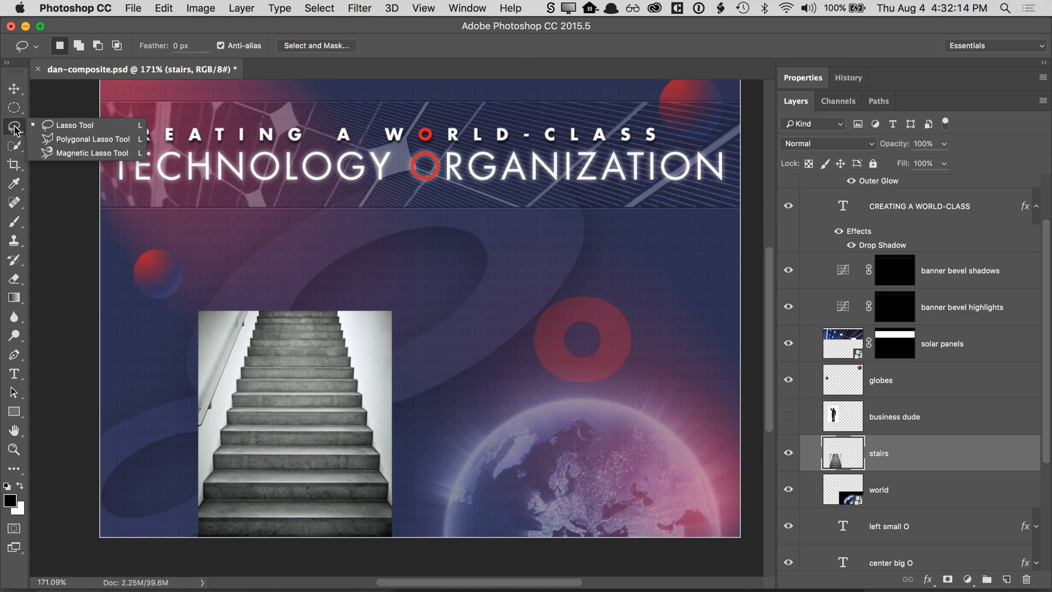
{"action": "left_click", "coordinate": [52, 134]}
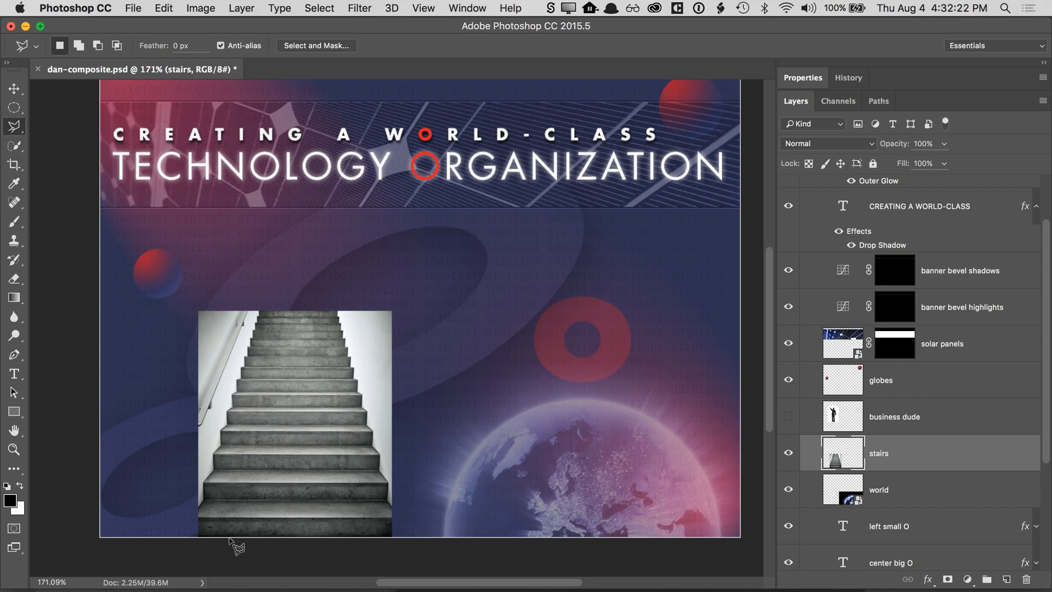
{"action": "left_click", "coordinate": [272, 311]}
{"action": "left_click", "coordinate": [325, 310]}
{"action": "left_click", "coordinate": [355, 541]}
{"action": "left_click", "coordinate": [234, 541]}
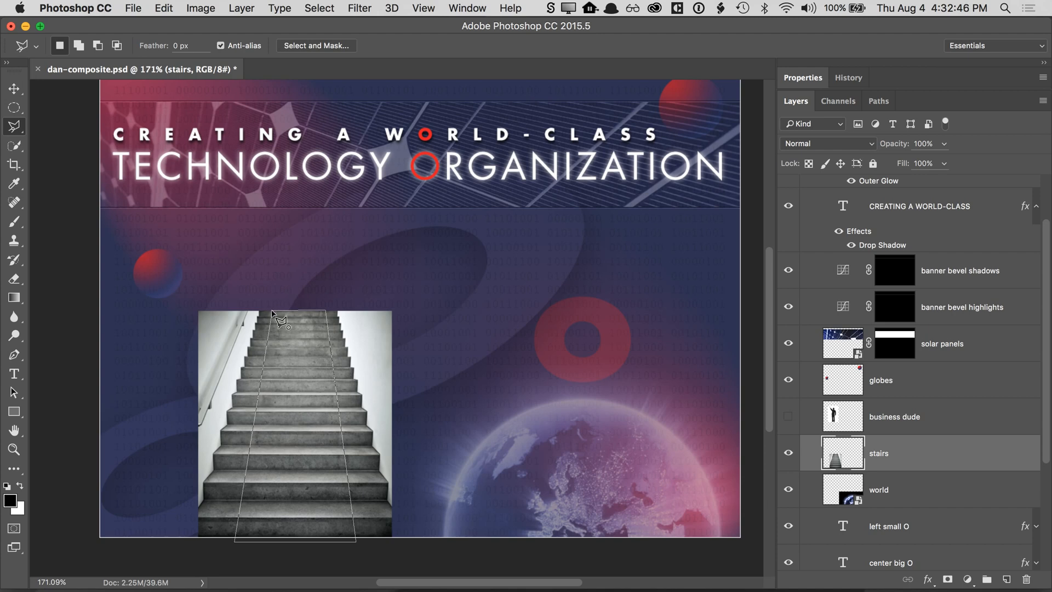
{"action": "left_click", "coordinate": [271, 311]}
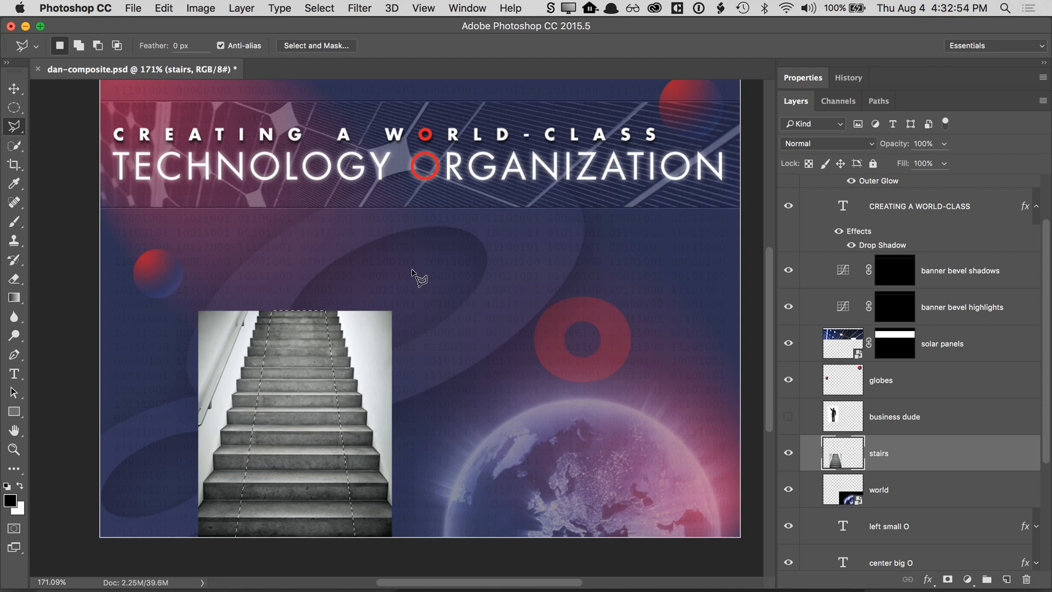
- Add a layer mask to the stairs layer that reveals only the selected trapezoid
{"action": "left_click", "coordinate": [947, 581]}
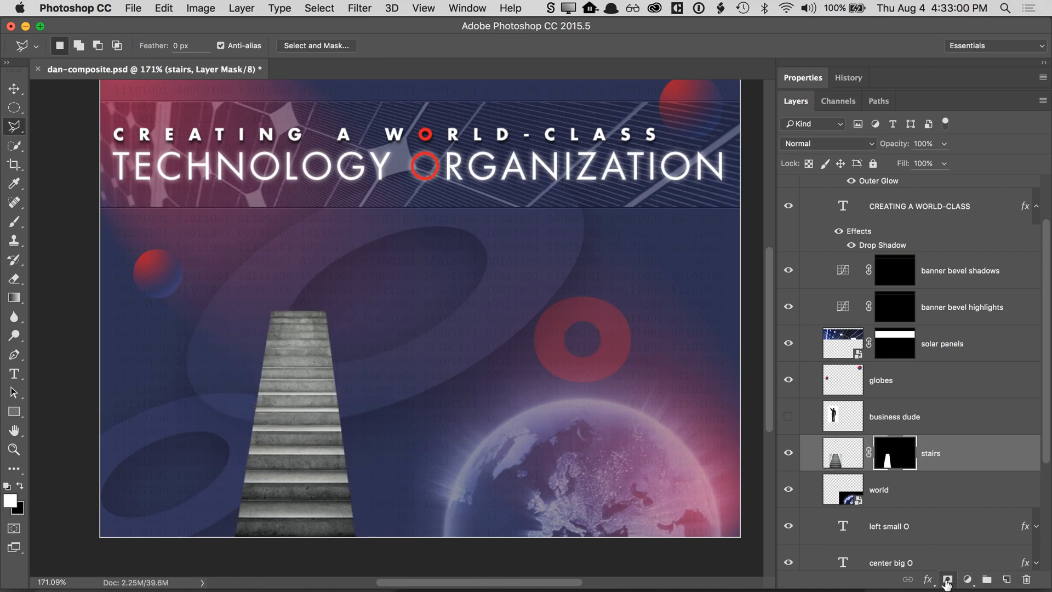
{"action": "key", "text": "super+z"}
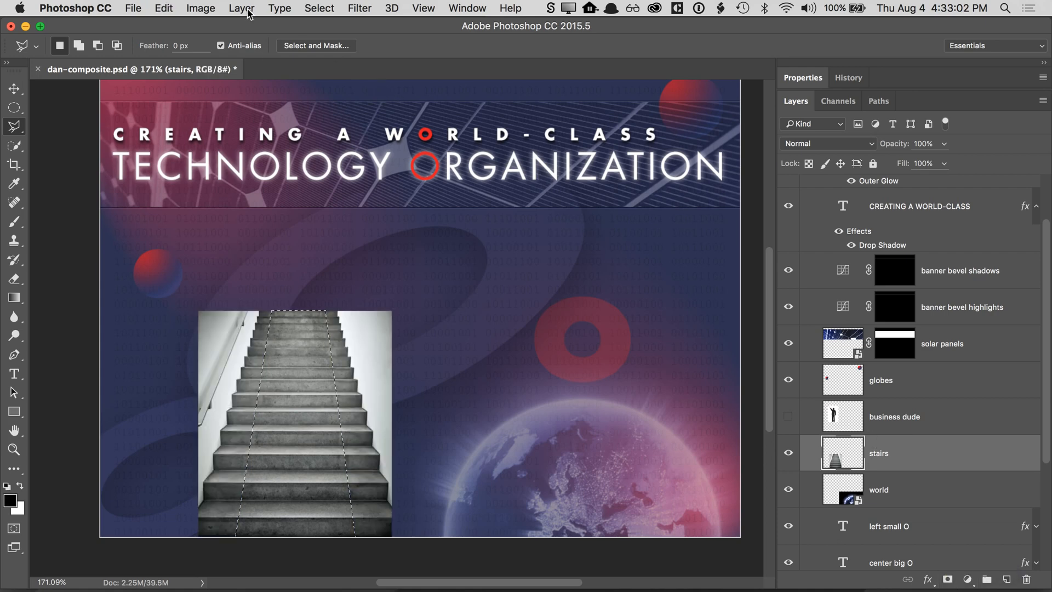
{"action": "left_click", "coordinate": [246, 8]}
{"action": "mouse_move", "coordinate": [309, 232]}
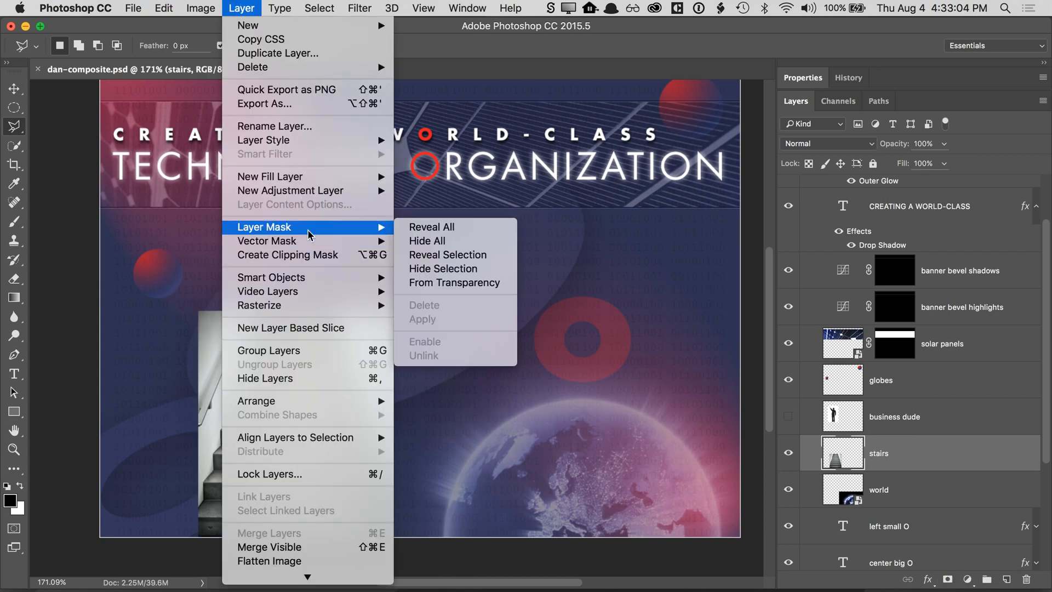
{"action": "left_click", "coordinate": [454, 259]}
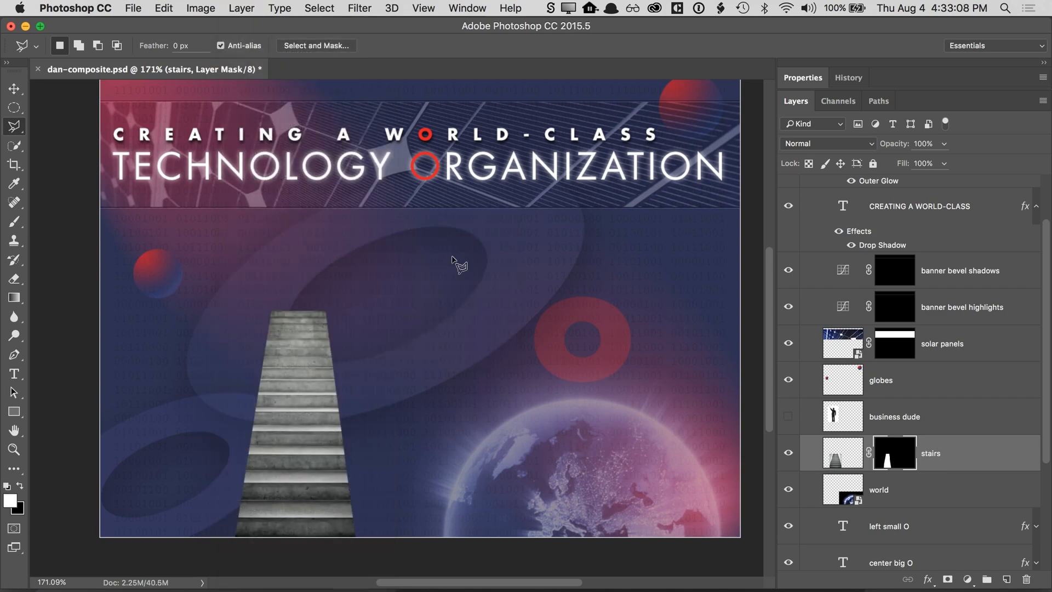
- Show the business dude layer and move the businessman photo down over the masked staircase
{"action": "left_click", "coordinate": [847, 420]}
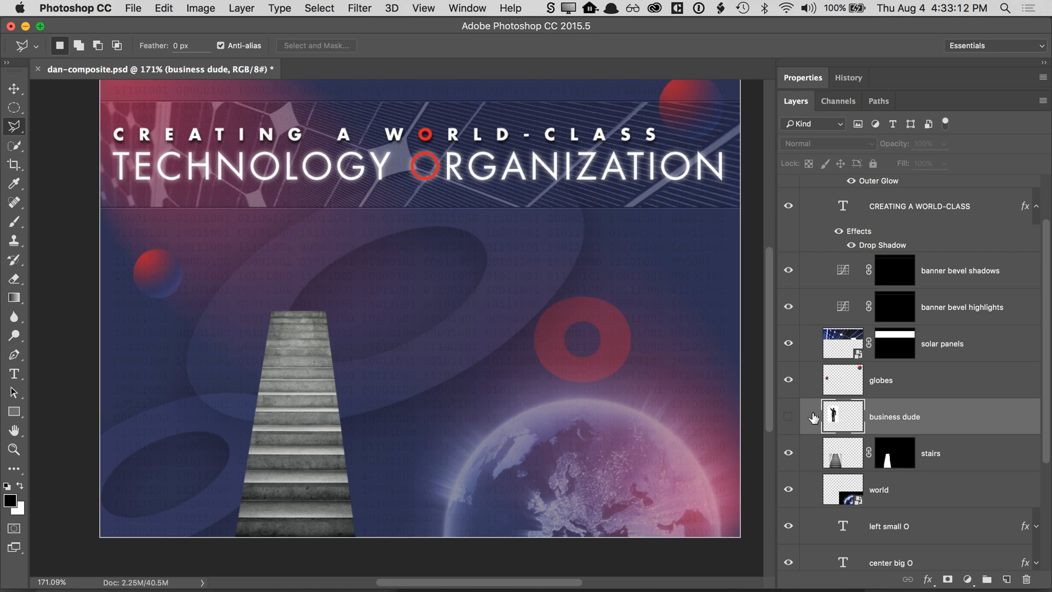
{"action": "left_click", "coordinate": [788, 418]}
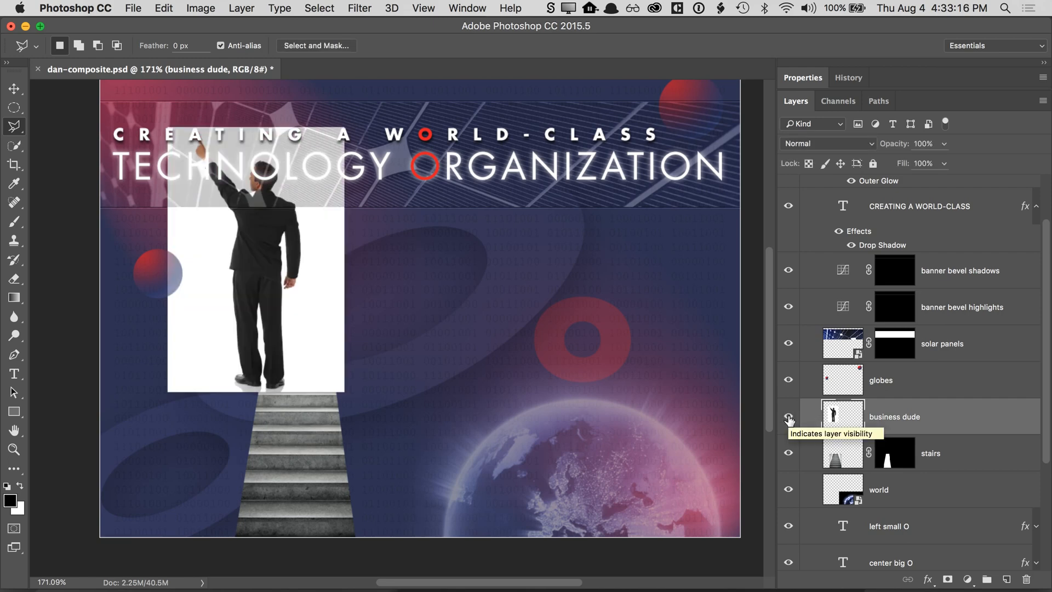
{"action": "left_click", "coordinate": [14, 88]}
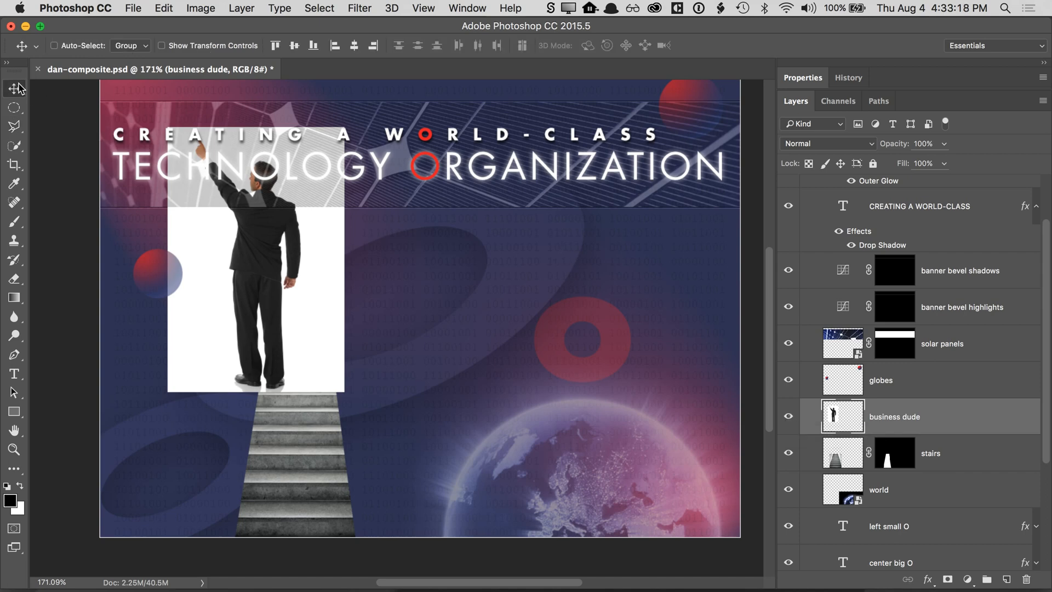
{"action": "left_click_drag", "start_coordinate": [285, 235], "coordinate": [333, 286]}
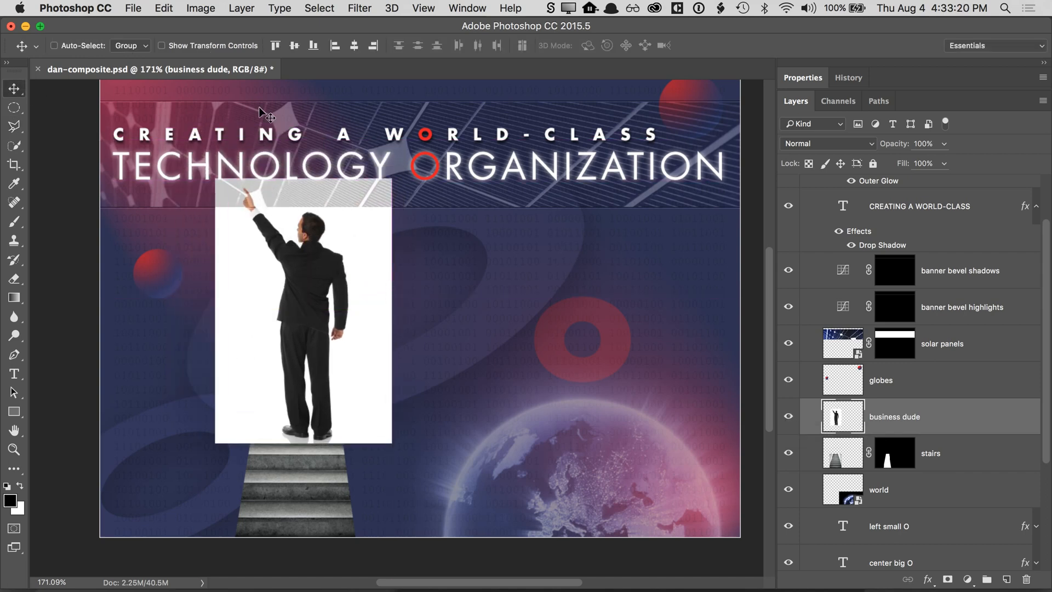
- Scale the businessman photo to about 38% with Free Transform and place it so the man stands on the top step
{"action": "left_click", "coordinate": [164, 7]}
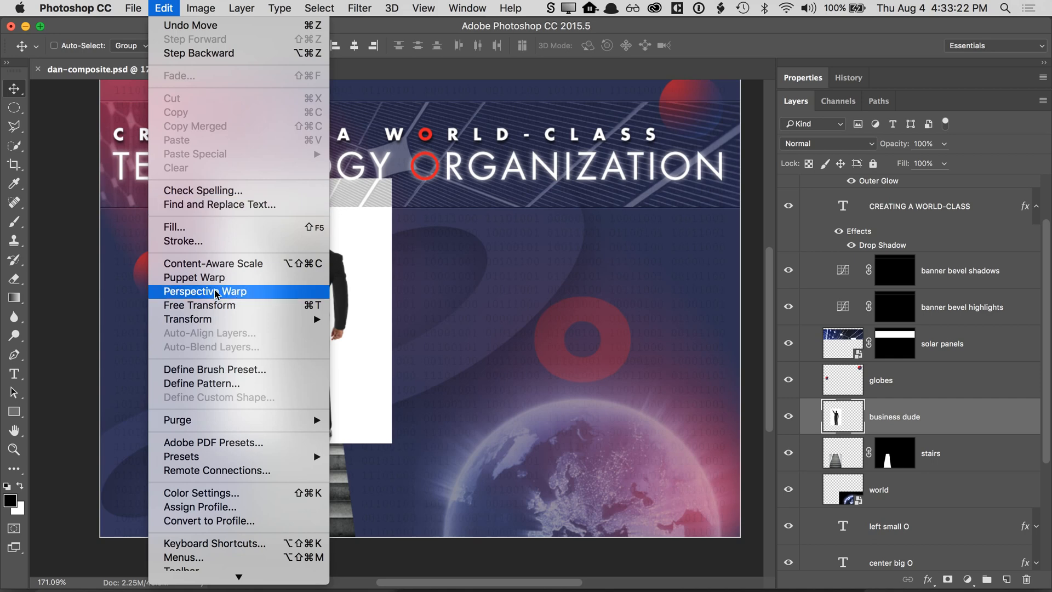
{"action": "left_click", "coordinate": [213, 303]}
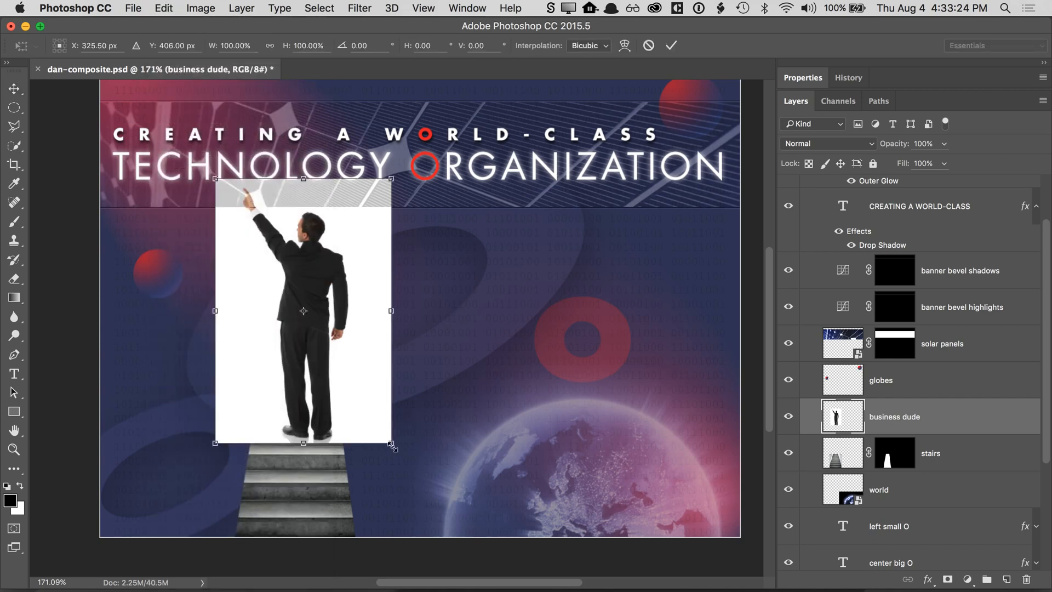
{"action": "left_click_drag", "start_coordinate": [390, 442], "coordinate": [345, 338]}
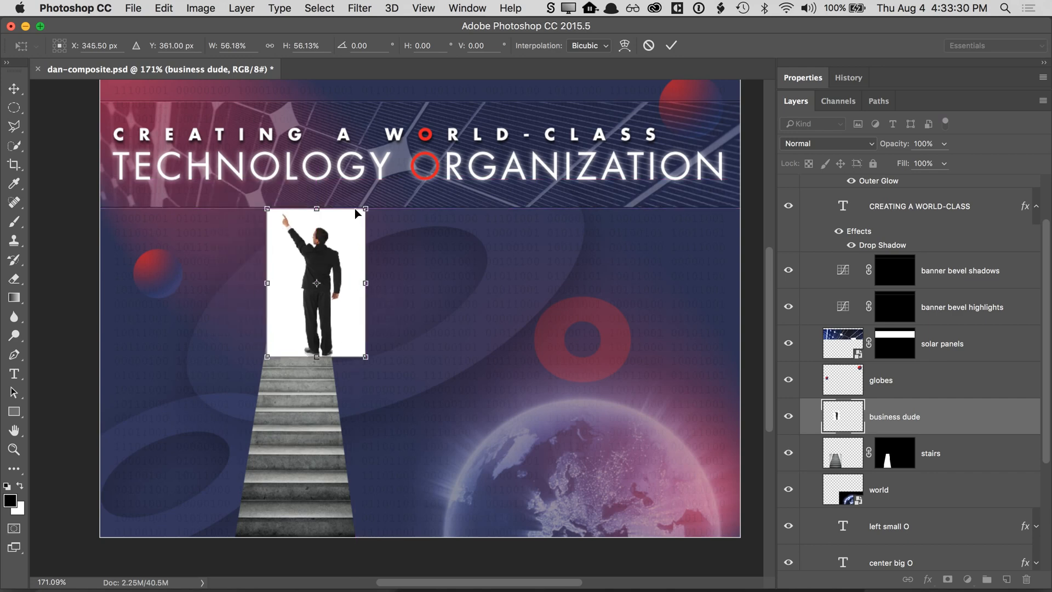
{"action": "left_click_drag", "start_coordinate": [367, 211], "coordinate": [309, 243]}
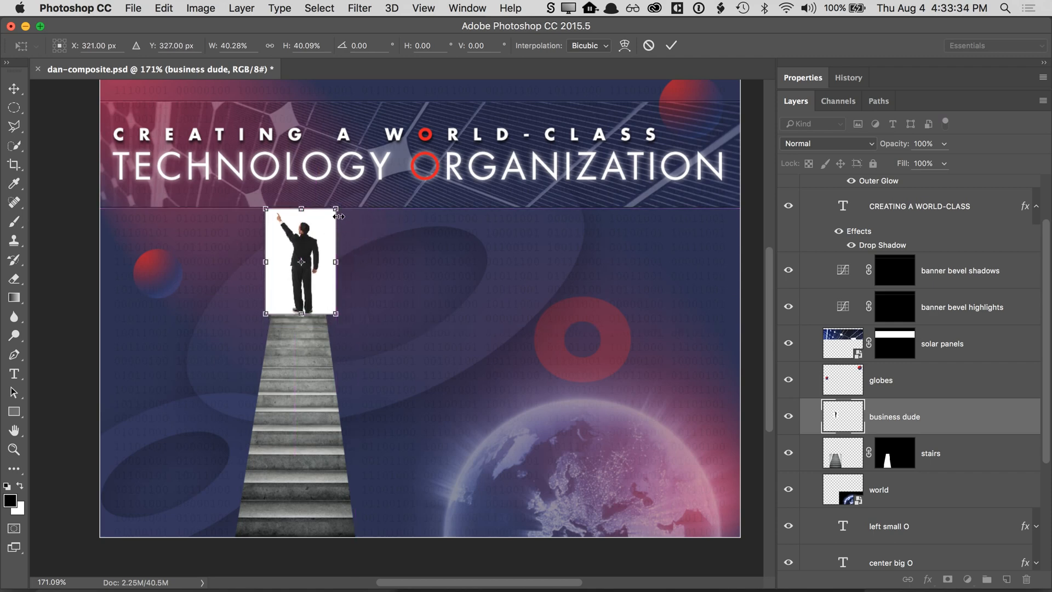
{"action": "mouse_move", "coordinate": [338, 209]}
{"action": "left_mouse_down"}
{"action": "mouse_move", "coordinate": [332, 240]}
{"action": "mouse_move", "coordinate": [334, 215]}
{"action": "left_mouse_up"}
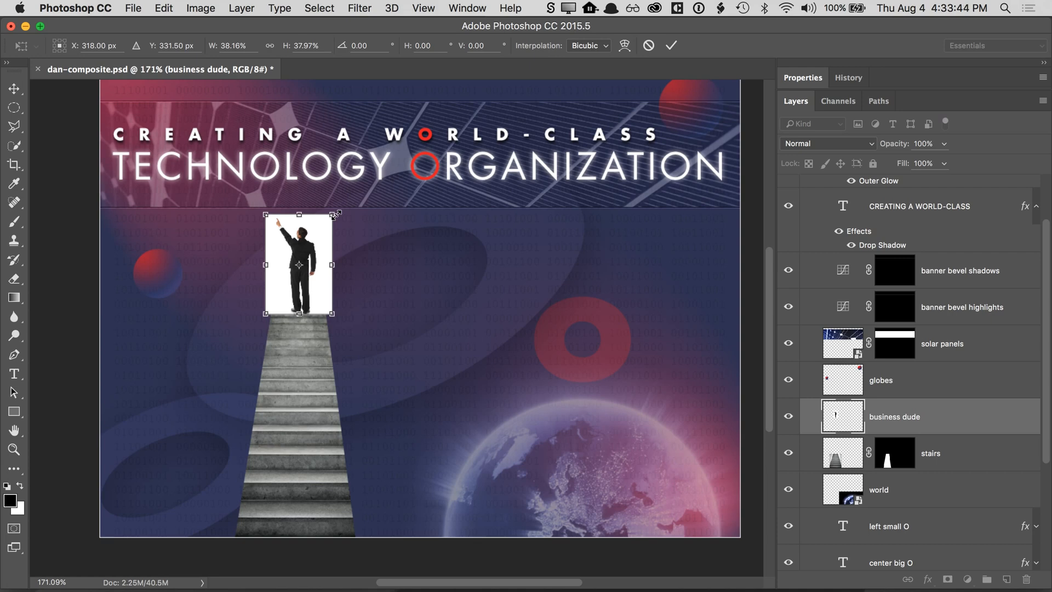
{"action": "key", "text": "Return"}
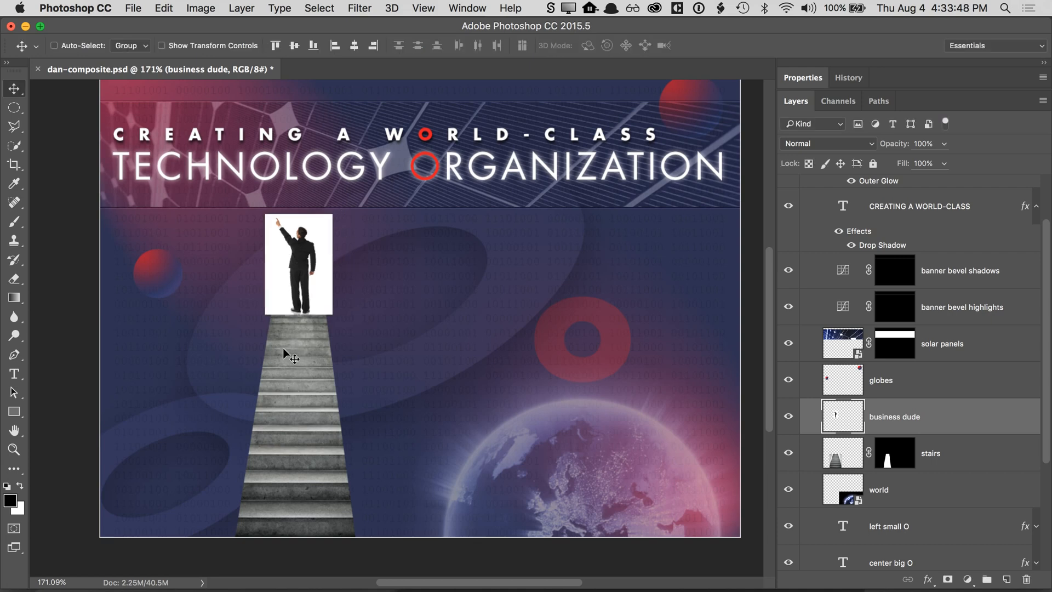
{"action": "left_click_drag", "start_coordinate": [297, 285], "coordinate": [295, 286]}
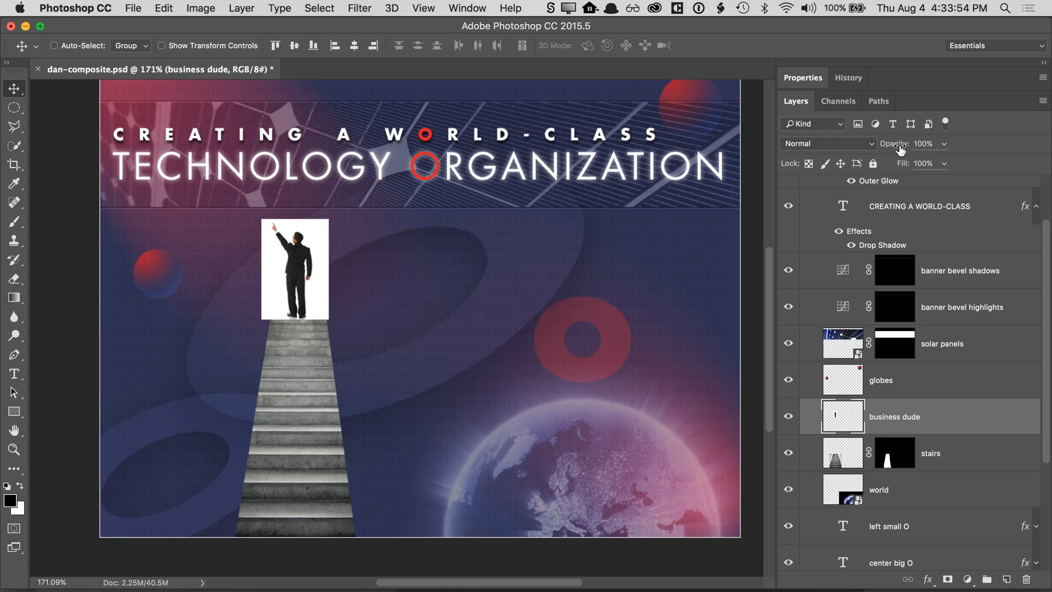
- Lower the business dude layer's opacity to 59% and nudge the stairs layer to align the steps beneath the man's feet
{"action": "left_click_drag", "start_coordinate": [898, 145], "coordinate": [867, 147]}
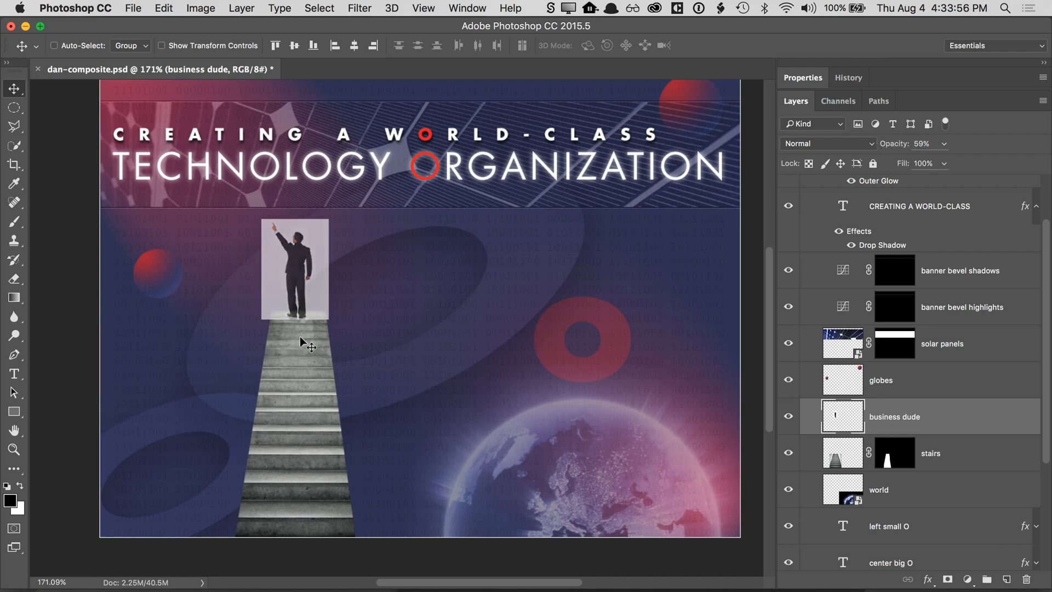
{"action": "left_click", "coordinate": [838, 453]}
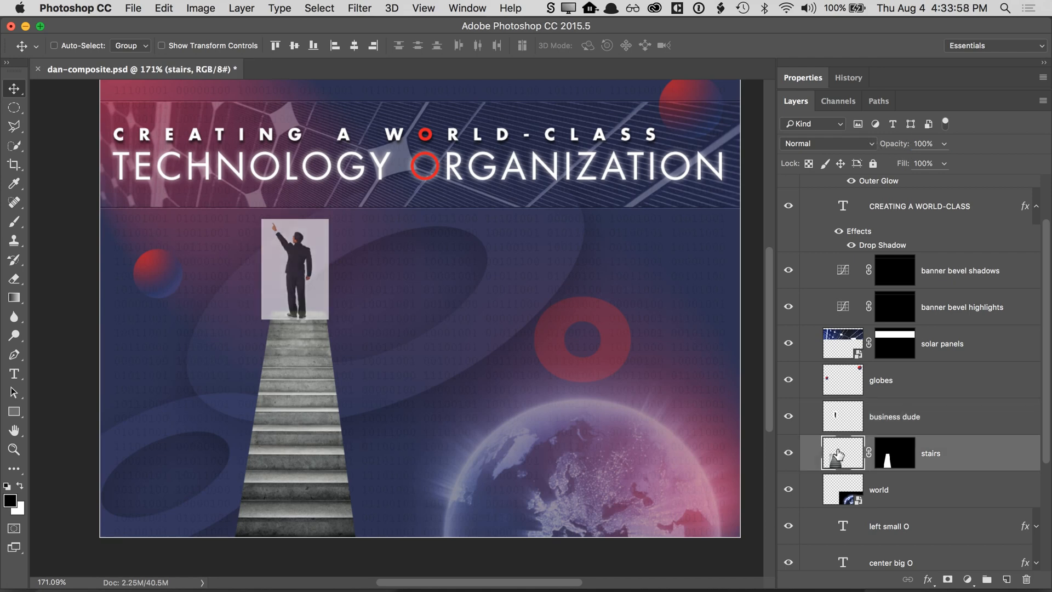
{"action": "key", "text": "Down"}
{"action": "key", "text": "Down"}
{"action": "key", "text": "Down"}
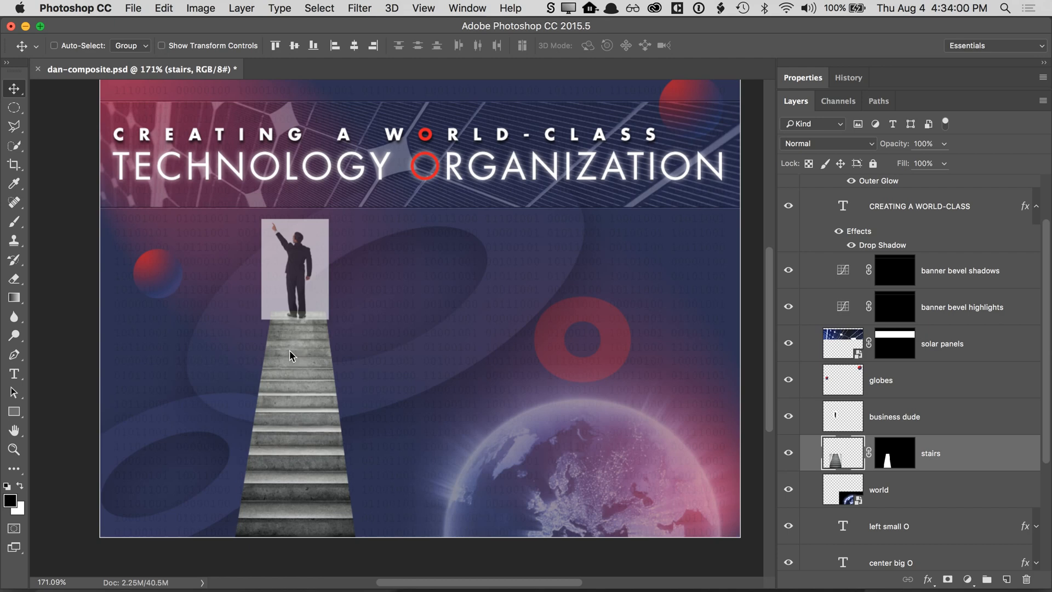
{"action": "key", "text": "Left"}
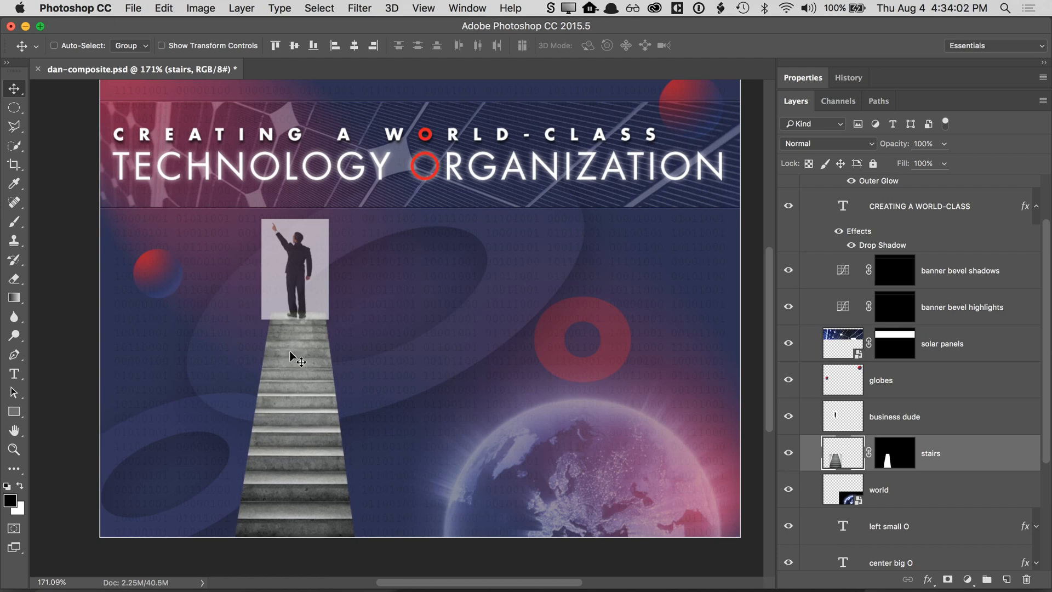
- Restore the business dude layer's opacity to 100%
{"action": "left_click", "coordinate": [854, 409]}
{"action": "left_click_drag", "start_coordinate": [898, 144], "coordinate": [954, 145]}
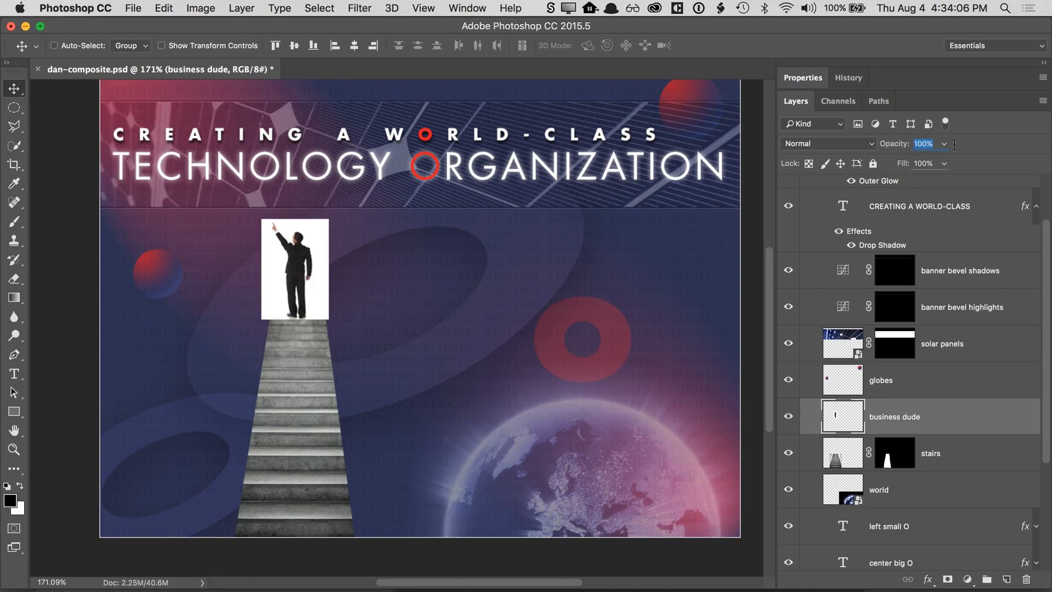
{"action": "key", "text": "Return"}
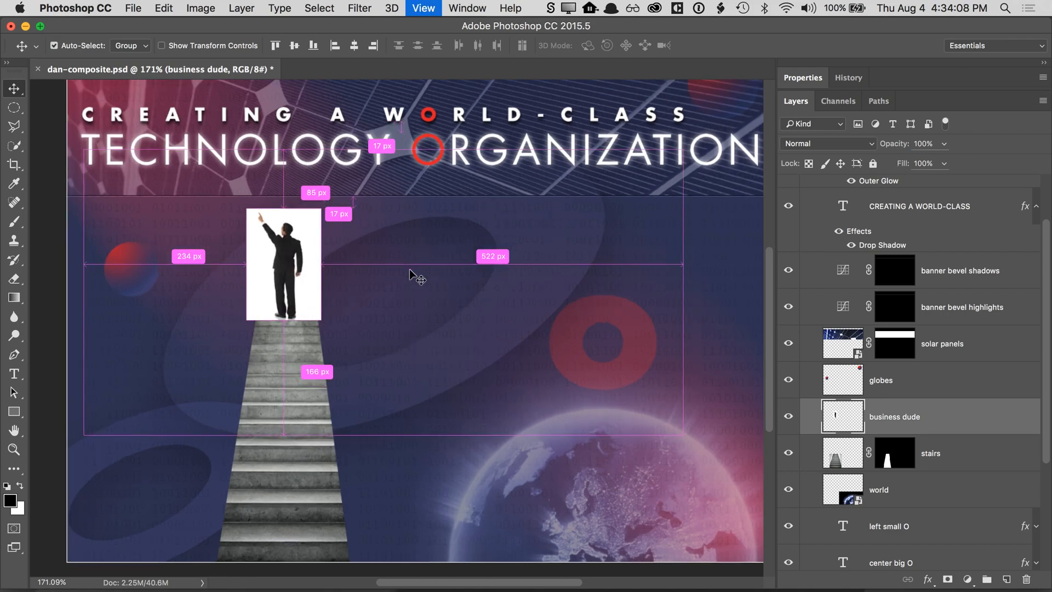
{"action": "key", "text": "super+equal"}
{"action": "key", "text": "super+equal"}
{"action": "left_click_drag", "start_coordinate": [196, 273], "coordinate": [313, 273]}
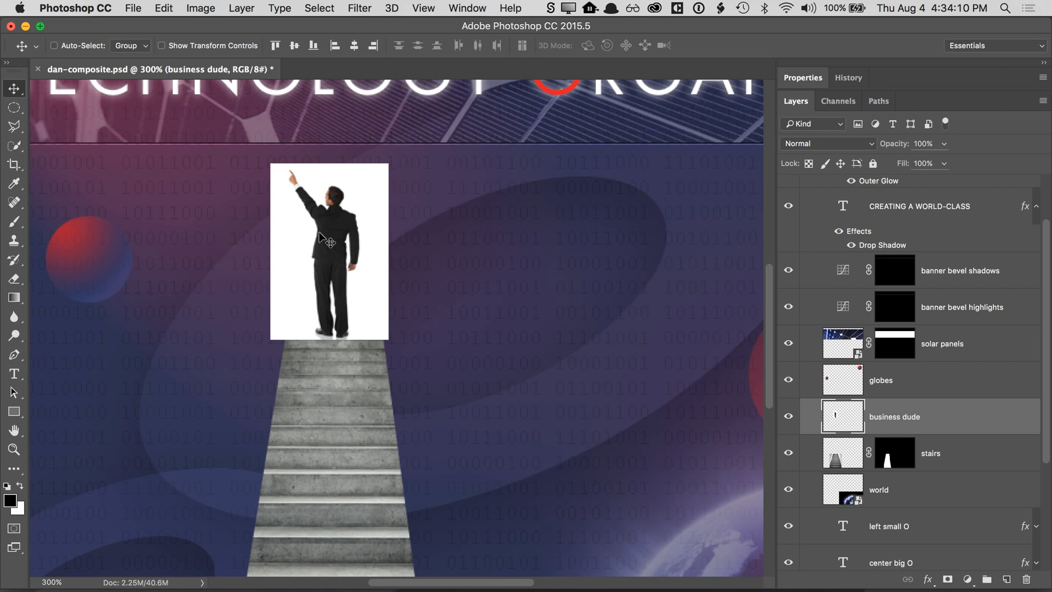
{"action": "left_click_drag", "start_coordinate": [354, 212], "coordinate": [368, 246]}
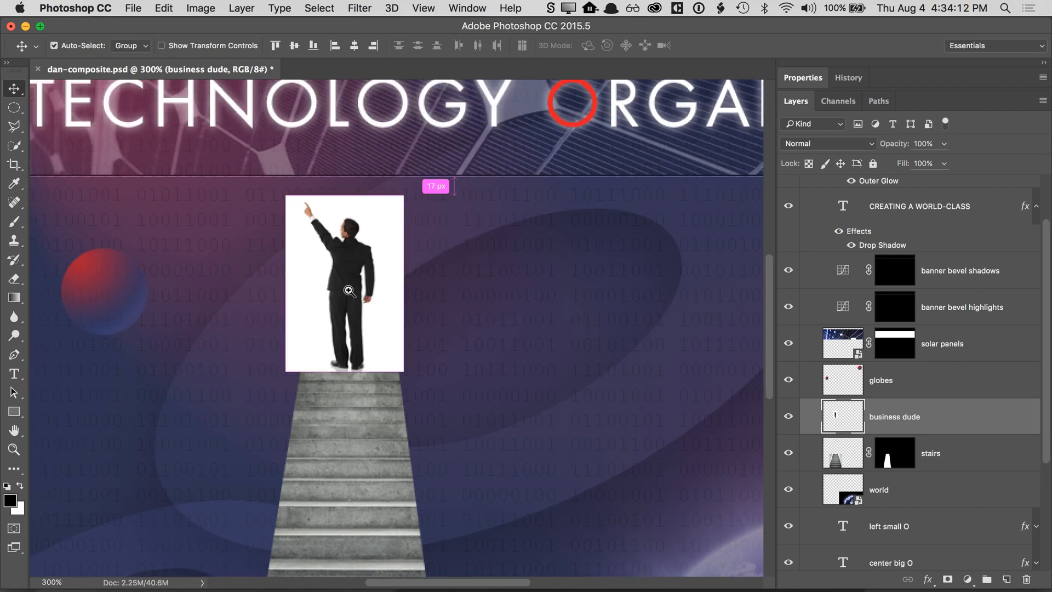
{"action": "left_click", "coordinate": [350, 296]}
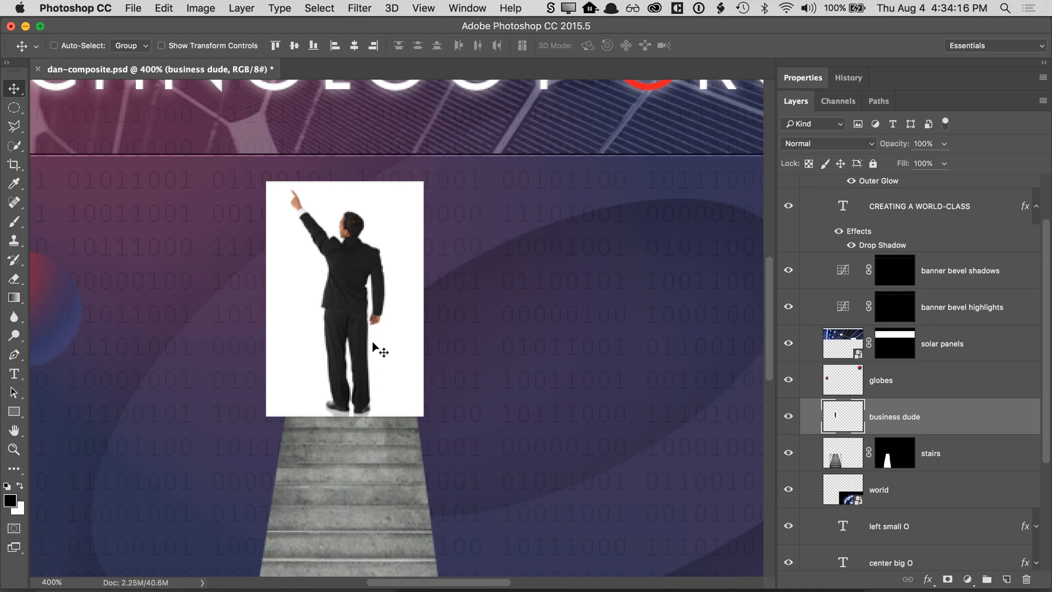
{"action": "key", "text": "super+0"}
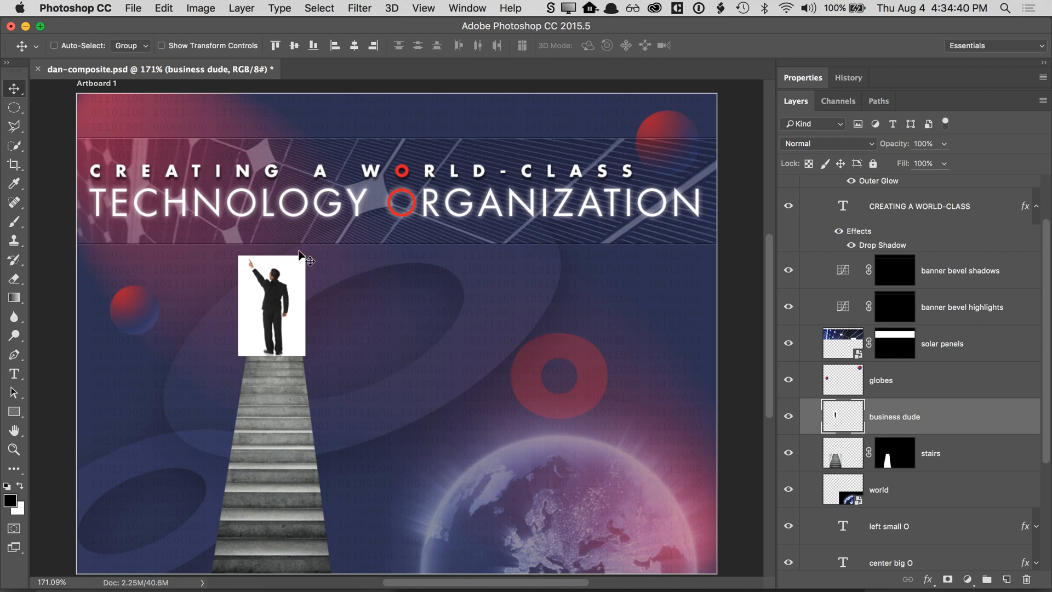
- Activate the Magic Wand tool for selecting the businessman photo's background
{"action": "key", "text": "super+plus"}
{"action": "key", "text": "super+plus"}
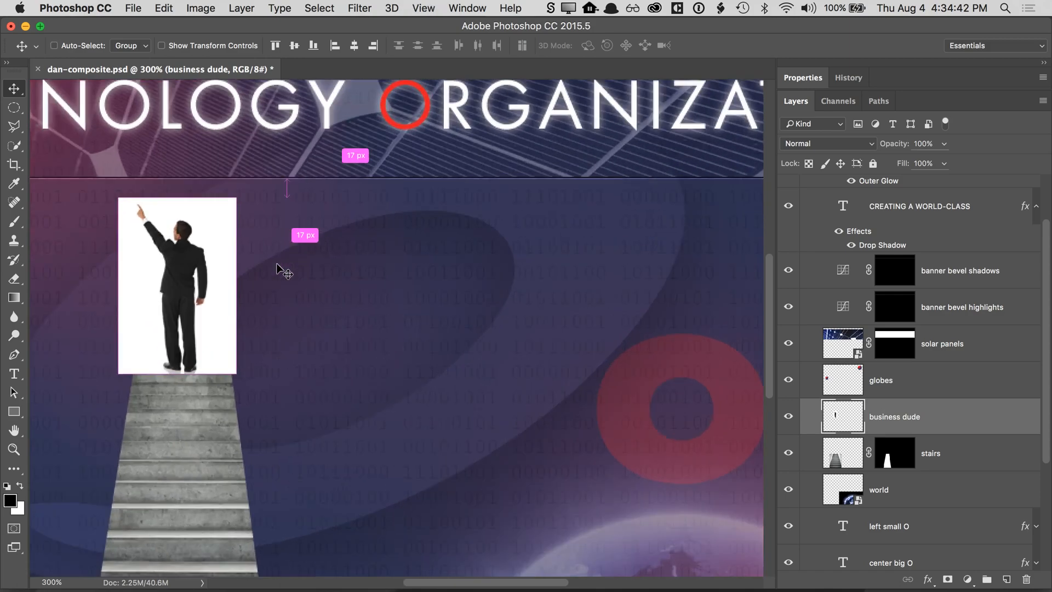
{"action": "left_click_drag", "start_coordinate": [277, 270], "coordinate": [389, 297]}
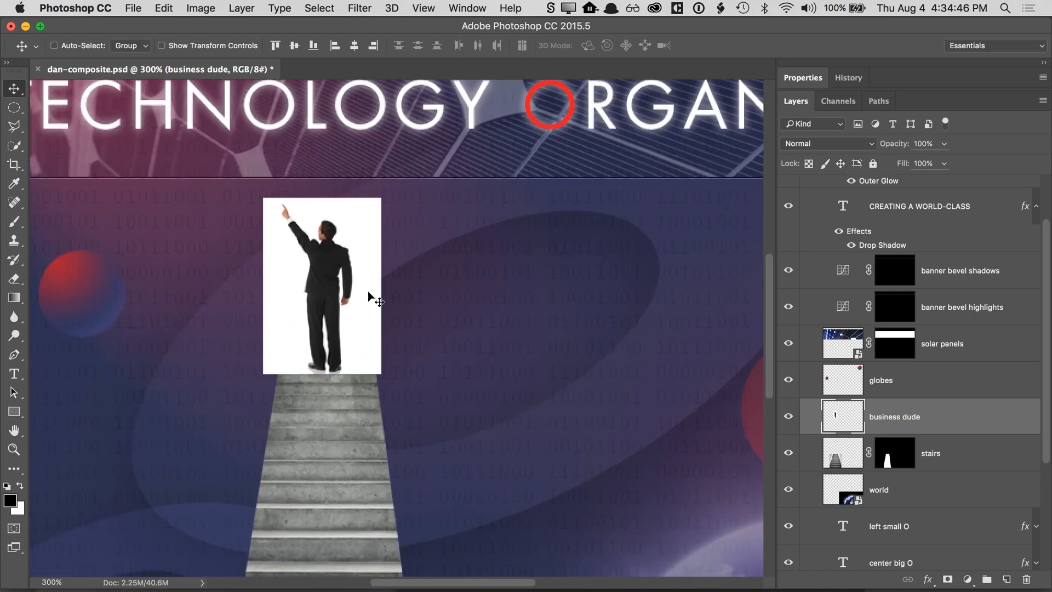
{"action": "key", "text": "super+plus"}
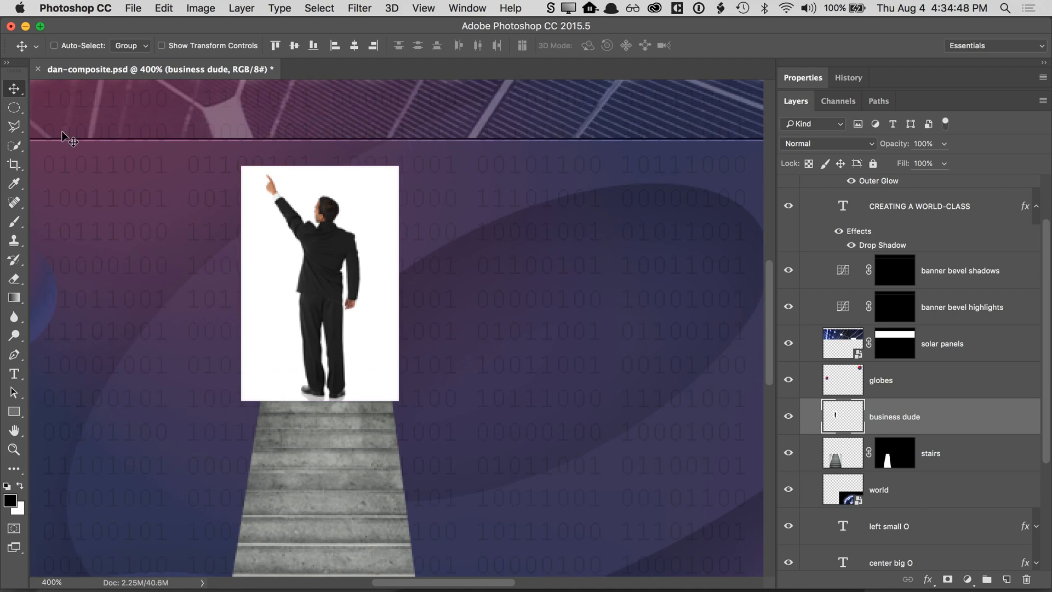
{"action": "left_click", "coordinate": [15, 146]}
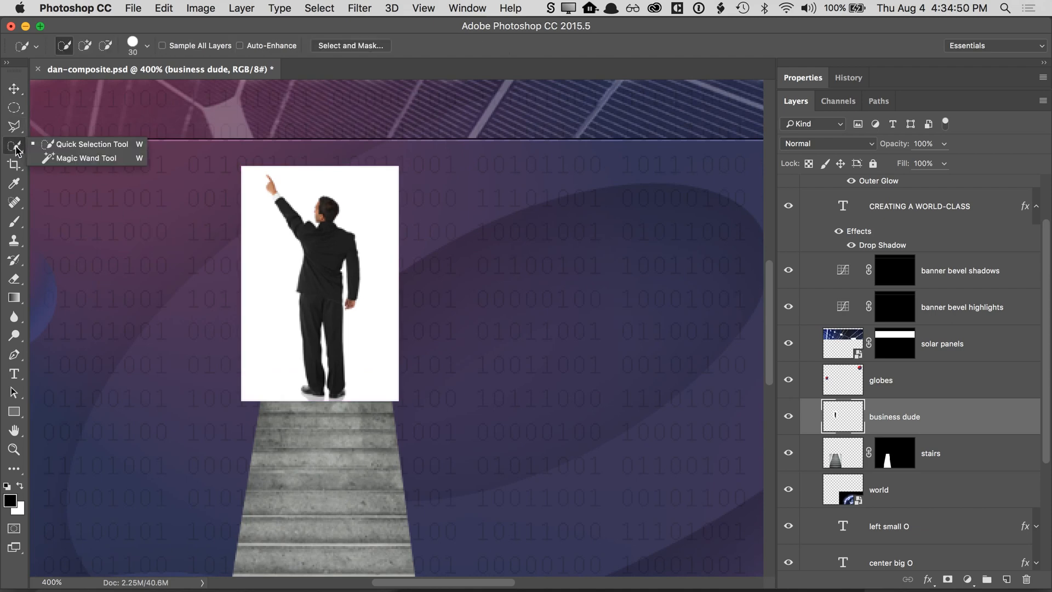
{"action": "left_click", "coordinate": [59, 159]}
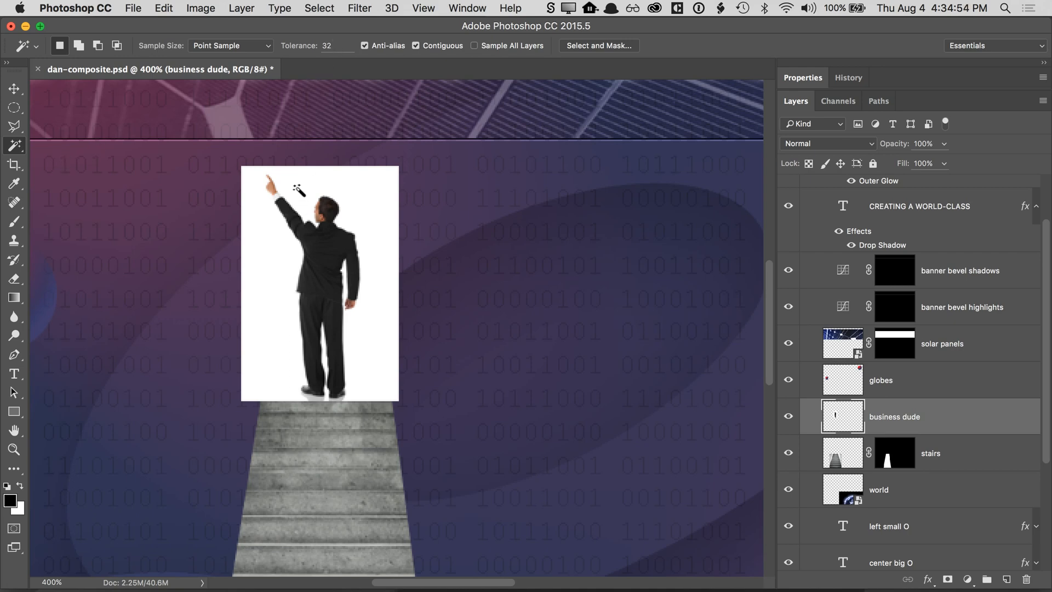
- Try to select the white background around the businessman with the Magic Wand at a tolerance of 32
{"action": "scroll", "coordinate": [287, 202], "scroll_direction": "up", "scroll_amount": 3}
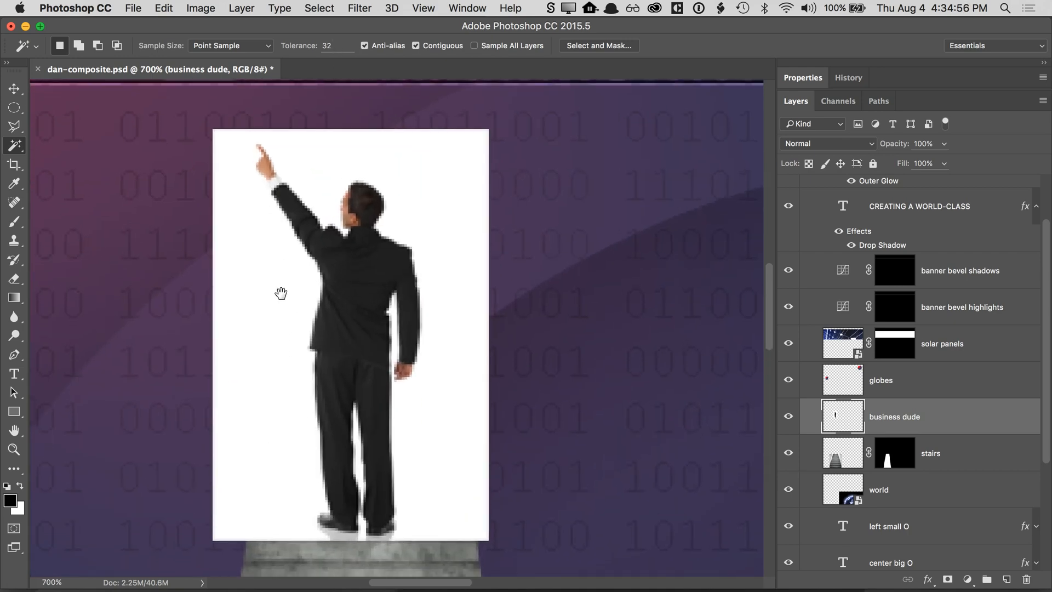
{"action": "left_click", "coordinate": [292, 175]}
{"action": "key", "text": "super+equal"}
{"action": "left_click", "coordinate": [282, 186], "text": "super"}
{"action": "left_click", "coordinate": [281, 186], "text": "super"}
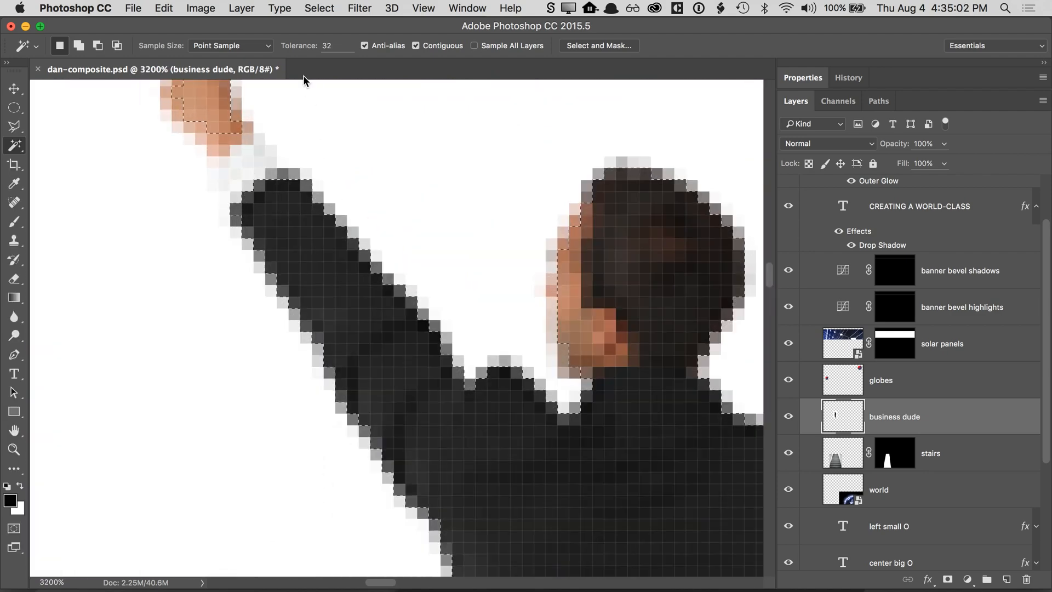
- Set the Magic Wand tolerance to 3 and reselect the white background around the businessman
{"action": "left_click", "coordinate": [309, 49]}
{"action": "type", "text": "3"}
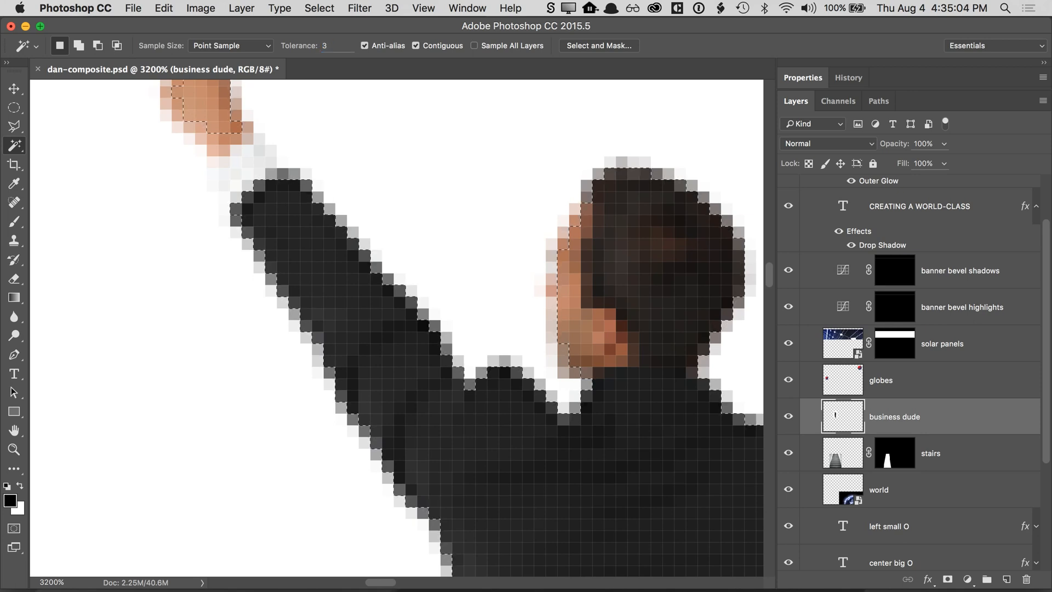
{"action": "left_click", "coordinate": [377, 171]}
{"action": "left_click", "coordinate": [395, 327], "text": "alt"}
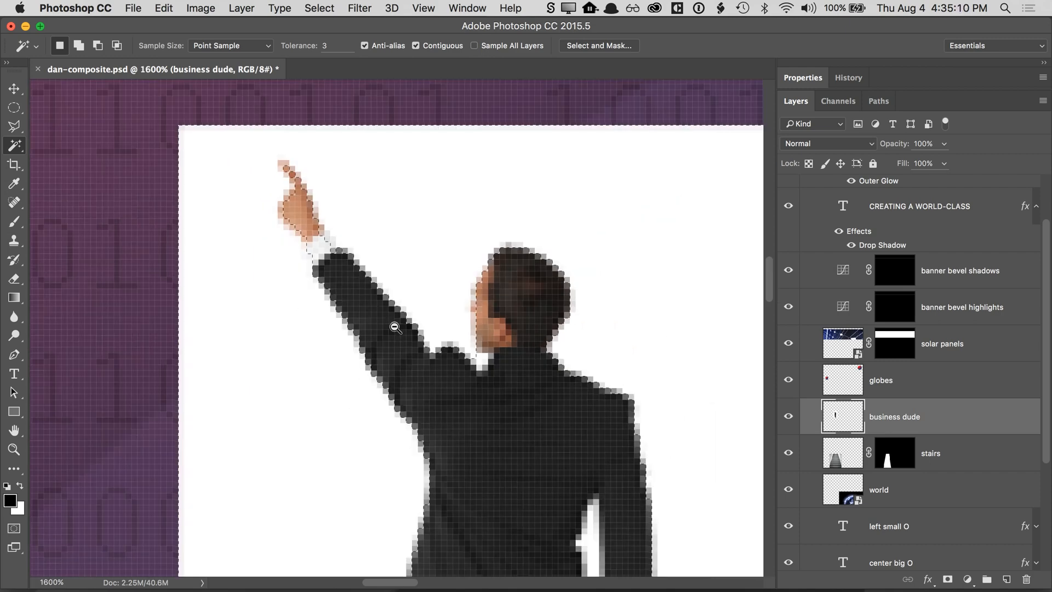
{"action": "left_click", "coordinate": [395, 327], "text": "alt"}
- Add the white gap between the man's legs and the grey shadow areas beneath his shoes to the selection
{"action": "left_click_drag", "start_coordinate": [488, 441], "coordinate": [424, 241]}
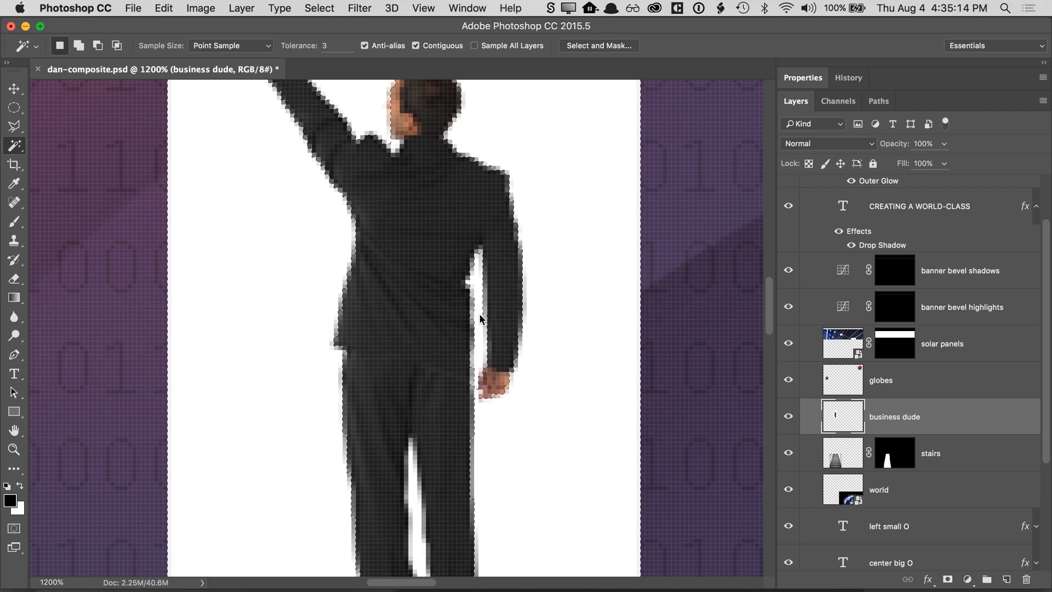
{"action": "left_click_drag", "start_coordinate": [470, 435], "coordinate": [463, 293]}
{"action": "left_click", "coordinate": [413, 344], "text": "shift"}
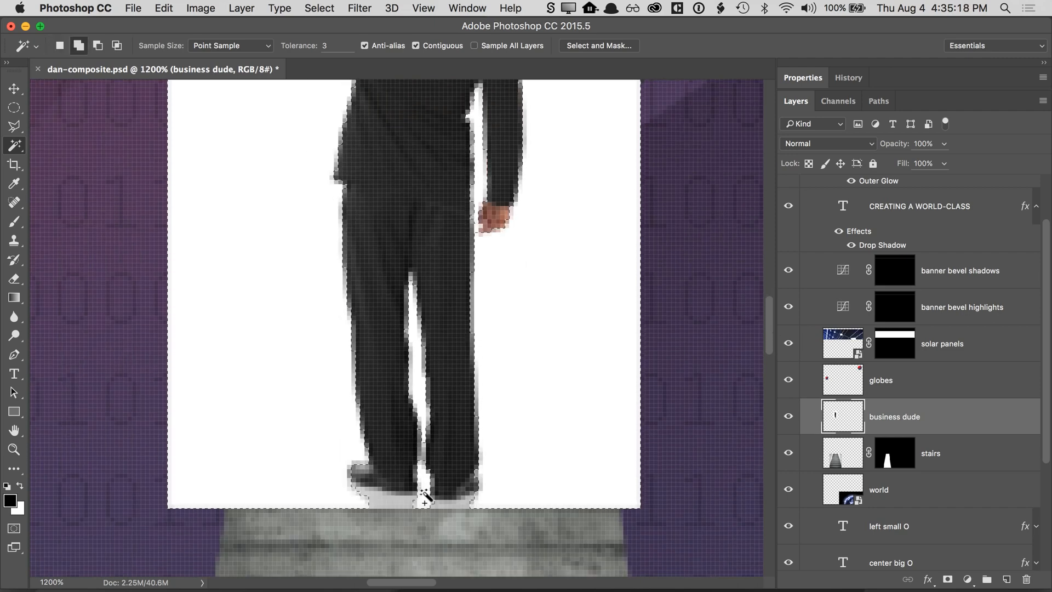
{"action": "left_click", "coordinate": [391, 504], "text": "shift"}
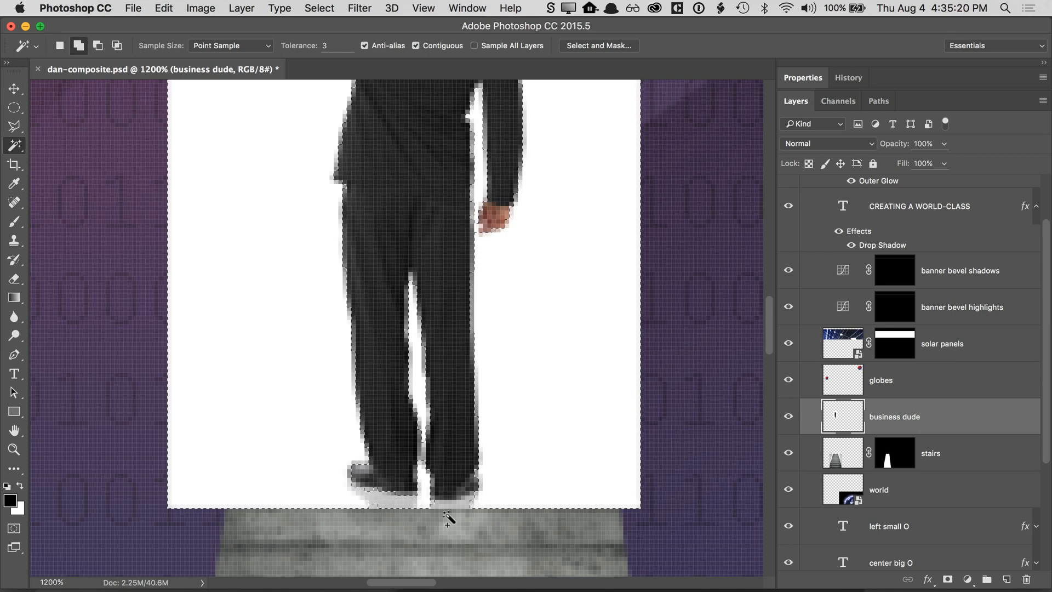
{"action": "left_click", "coordinate": [471, 501], "text": "shift"}
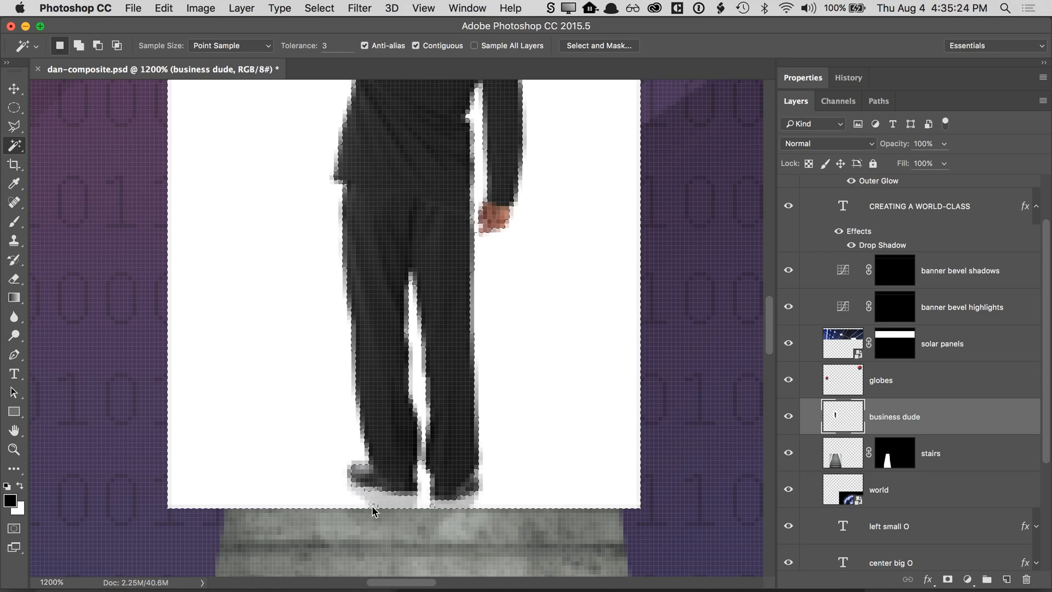
{"action": "left_click_drag", "start_coordinate": [507, 317], "coordinate": [512, 447]}
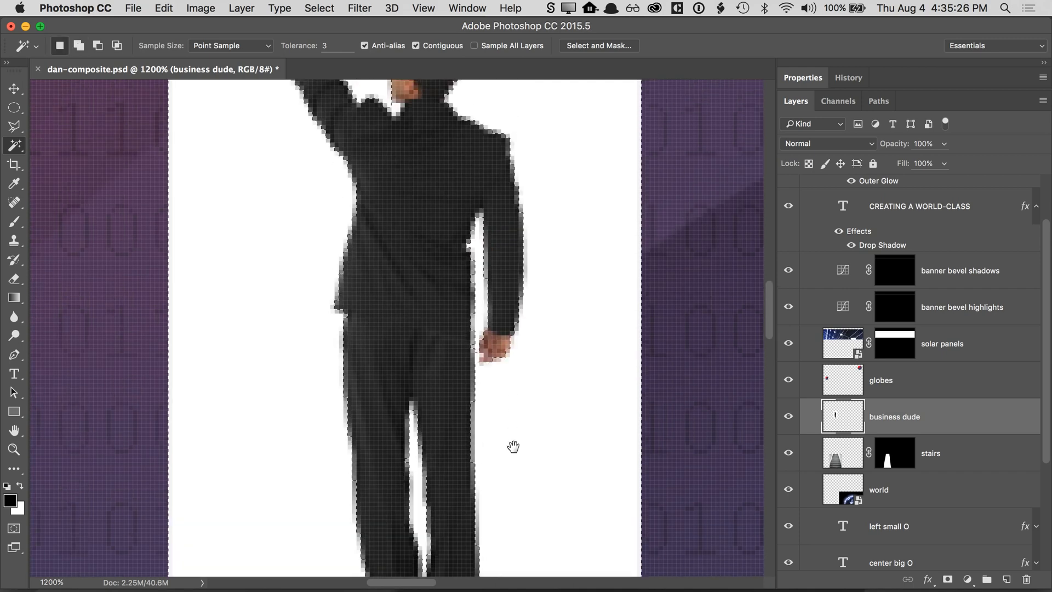
{"action": "left_click_drag", "start_coordinate": [511, 223], "coordinate": [511, 352]}
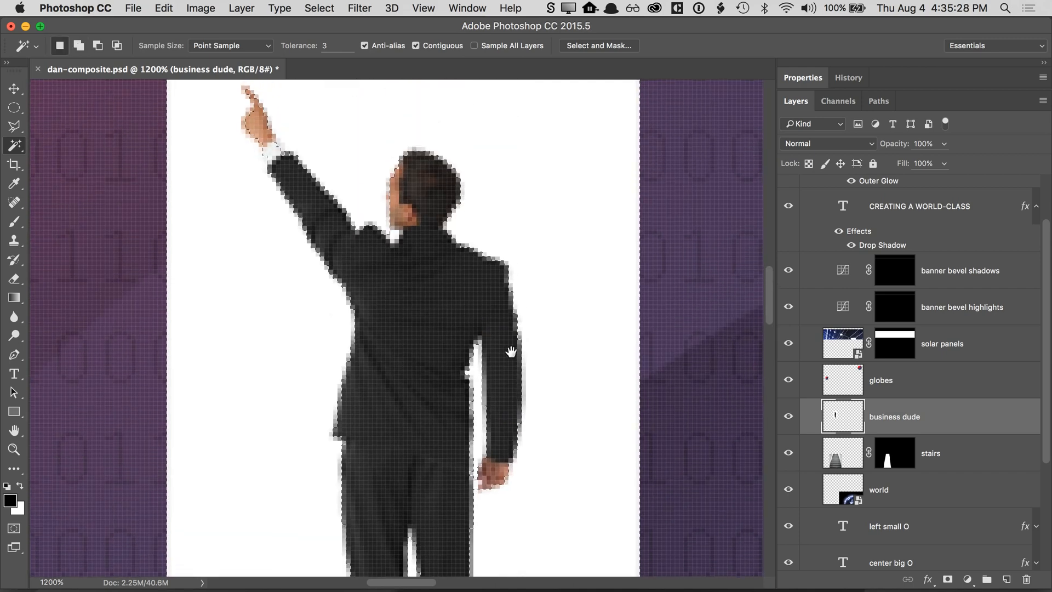
- Invert the selection so it covers the businessman instead of the white background
{"action": "key", "text": "super+minus"}
{"action": "key", "text": "super+minus"}
{"action": "key", "text": "super+minus"}
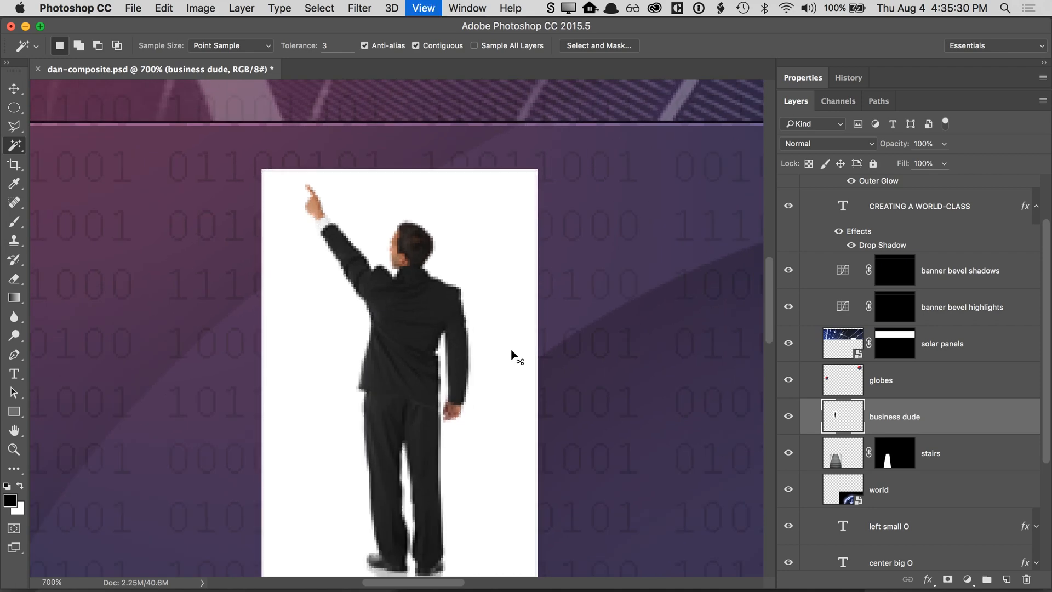
{"action": "key", "text": "super+minus"}
{"action": "left_click_drag", "start_coordinate": [509, 348], "coordinate": [505, 324]}
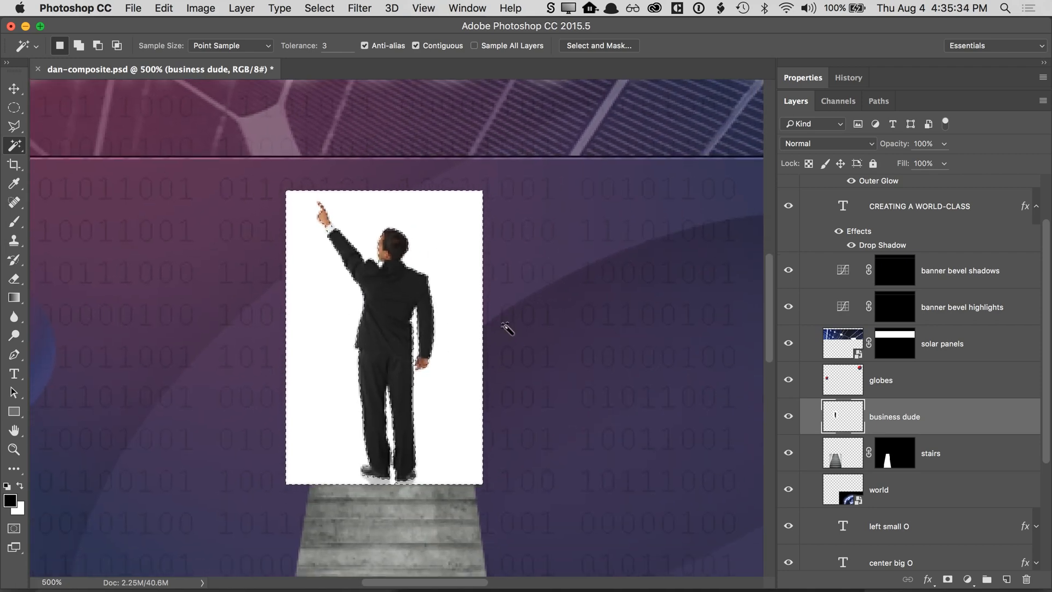
{"action": "left_click", "coordinate": [324, 9]}
{"action": "left_click", "coordinate": [344, 67]}
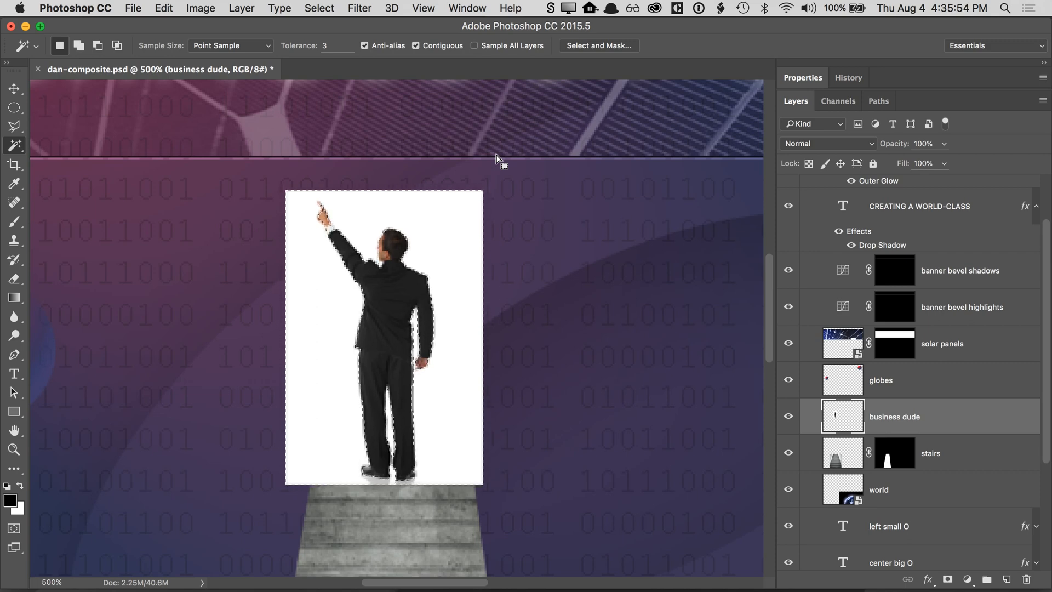
- Open the businessman selection in the Select and Mask workspace
{"action": "mouse_move", "coordinate": [423, 575]}
{"action": "left_click", "coordinate": [327, 10]}
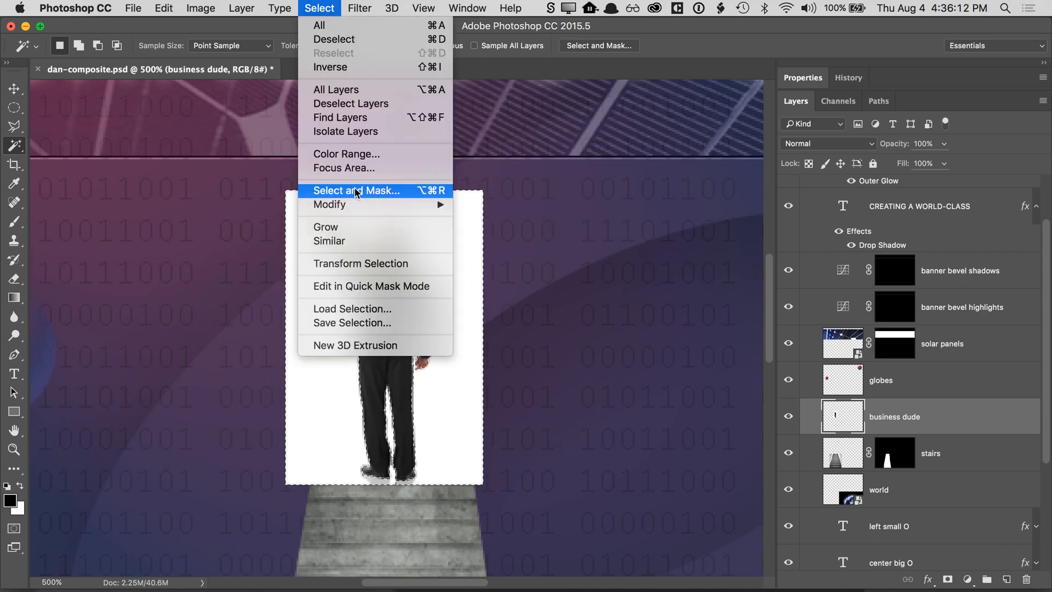
{"action": "left_click", "coordinate": [610, 57]}
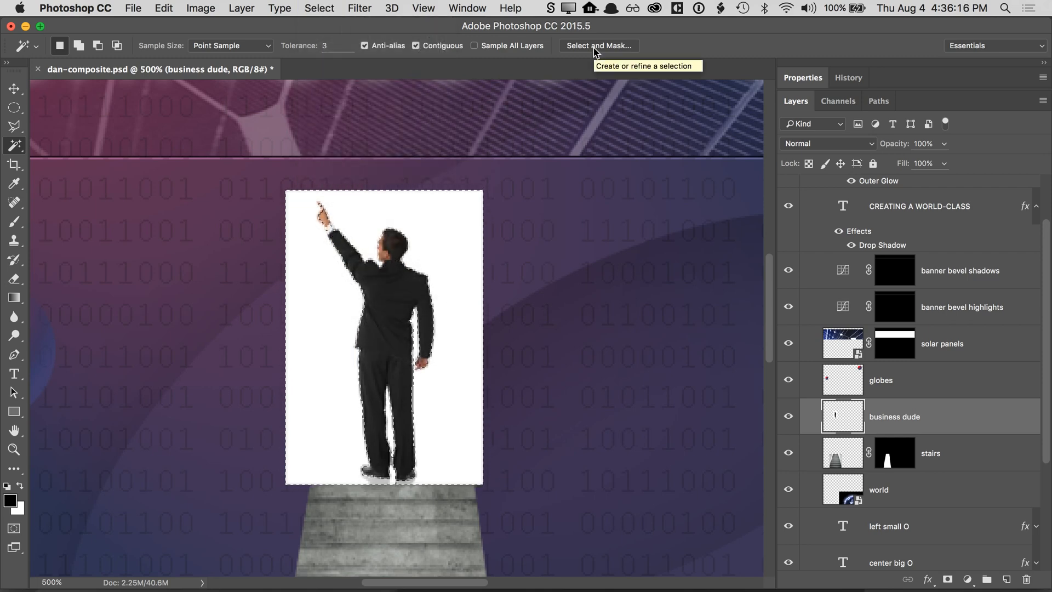
{"action": "left_click", "coordinate": [596, 48]}
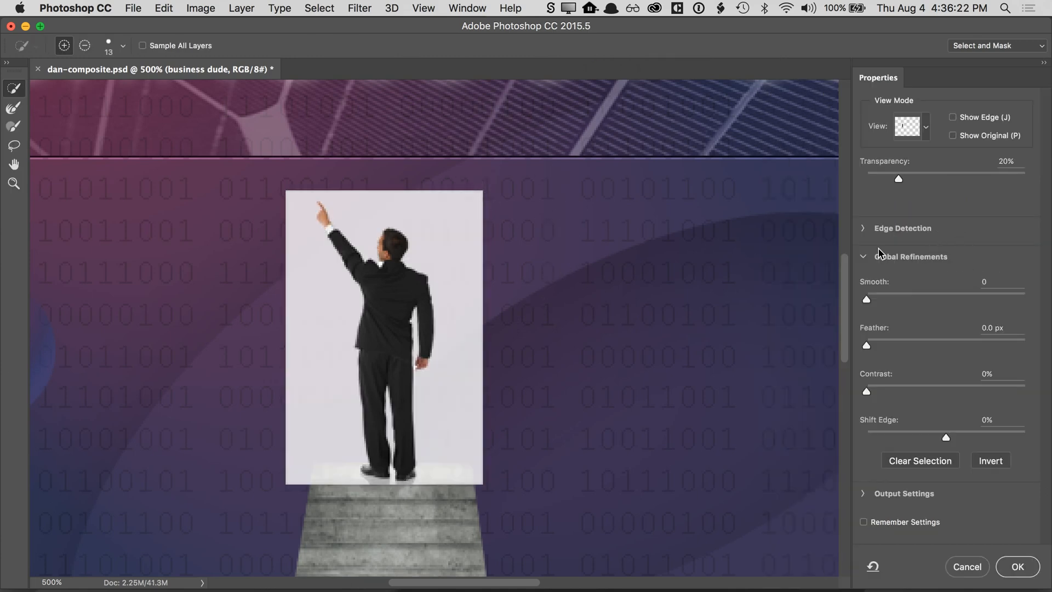
- Expand the Edge Detection settings and set the preview mode to On Layers
{"action": "left_click", "coordinate": [863, 229]}
{"action": "scroll", "coordinate": [934, 267], "scroll_direction": "down", "scroll_amount": 2}
{"action": "scroll", "coordinate": [933, 267], "scroll_direction": "up", "scroll_amount": 2}
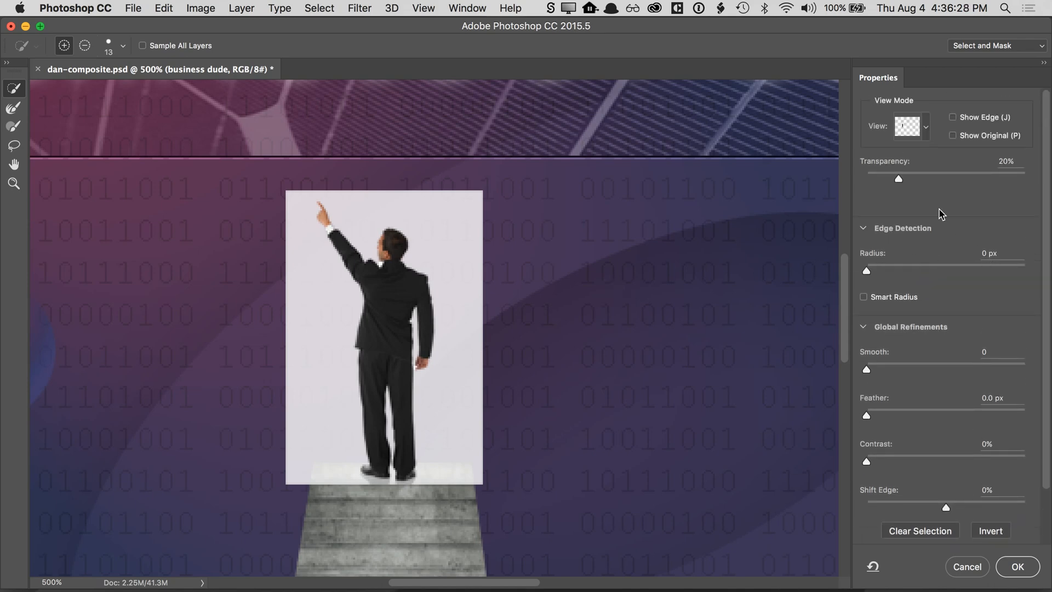
{"action": "left_click", "coordinate": [911, 137]}
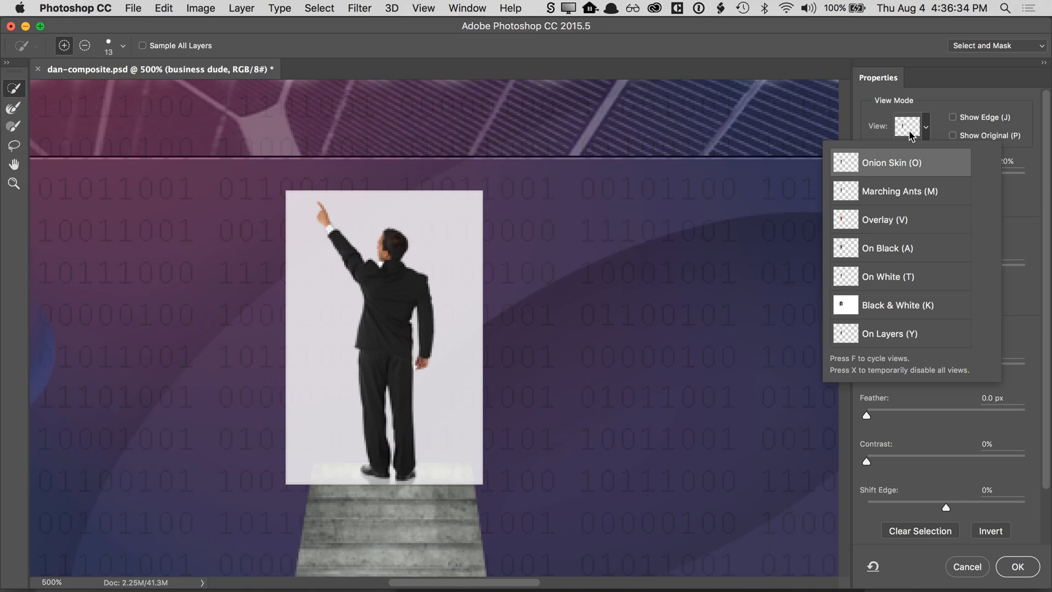
{"action": "left_click", "coordinate": [879, 334]}
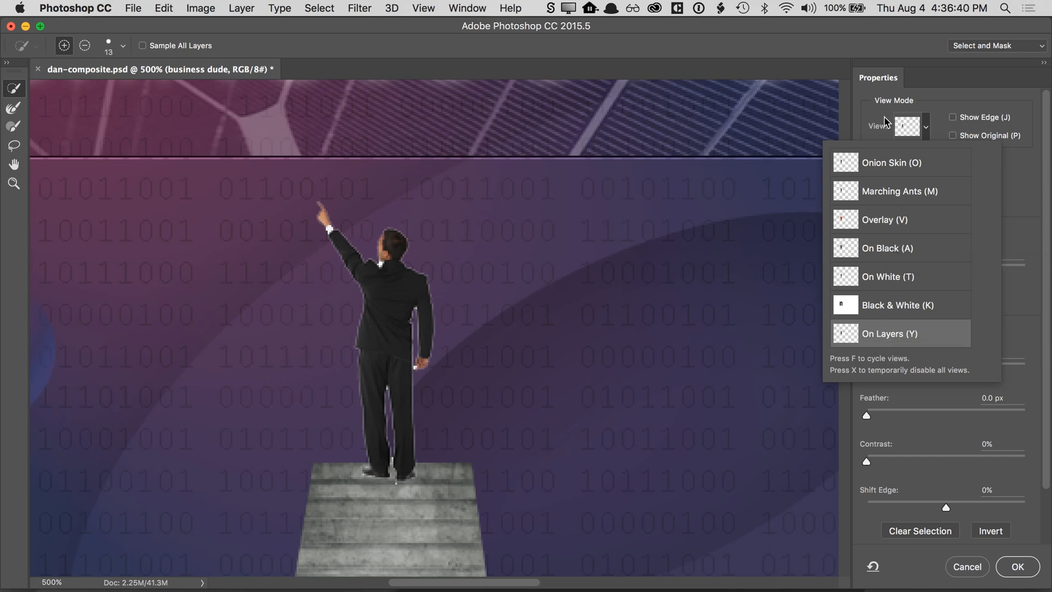
- Compare the cut-out in the On Black and On White previews and return to the On Layers preview
{"action": "left_click", "coordinate": [883, 112]}
{"action": "left_click", "coordinate": [919, 133]}
{"action": "left_click", "coordinate": [892, 249]}
{"action": "left_click", "coordinate": [883, 278]}
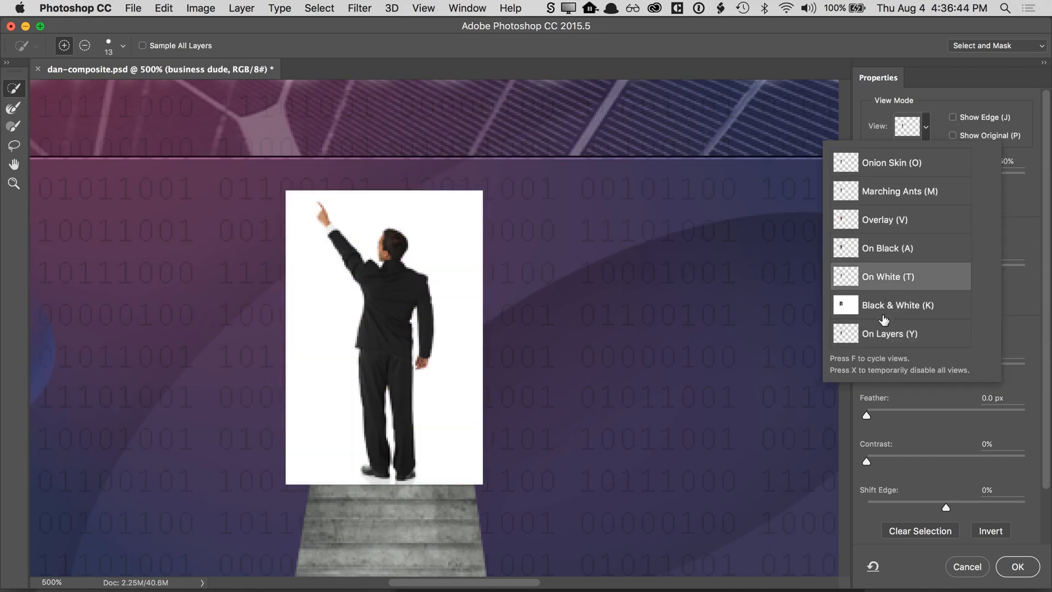
{"action": "left_click", "coordinate": [876, 340]}
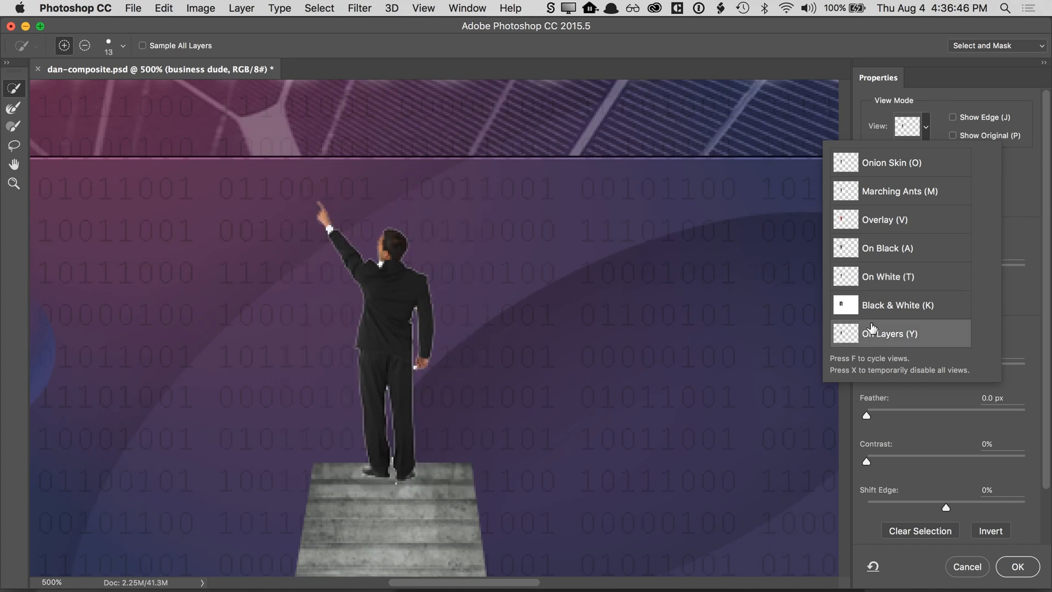
{"action": "left_click", "coordinate": [854, 338]}
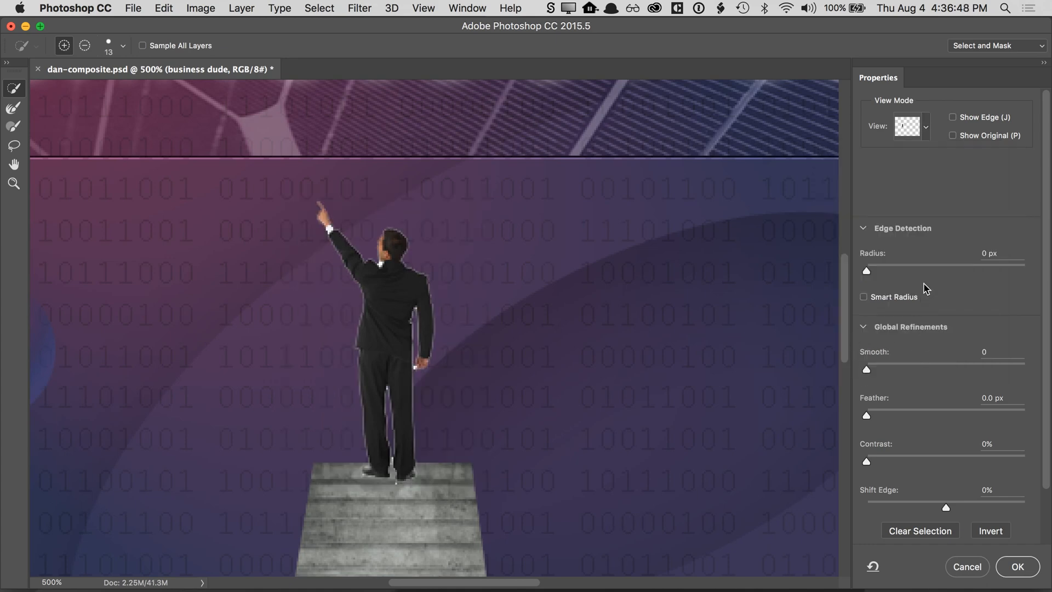
- Contract the mask around the businessman by setting Shift Edge to -56%
{"action": "scroll", "coordinate": [923, 289], "scroll_direction": "down", "scroll_amount": 3}
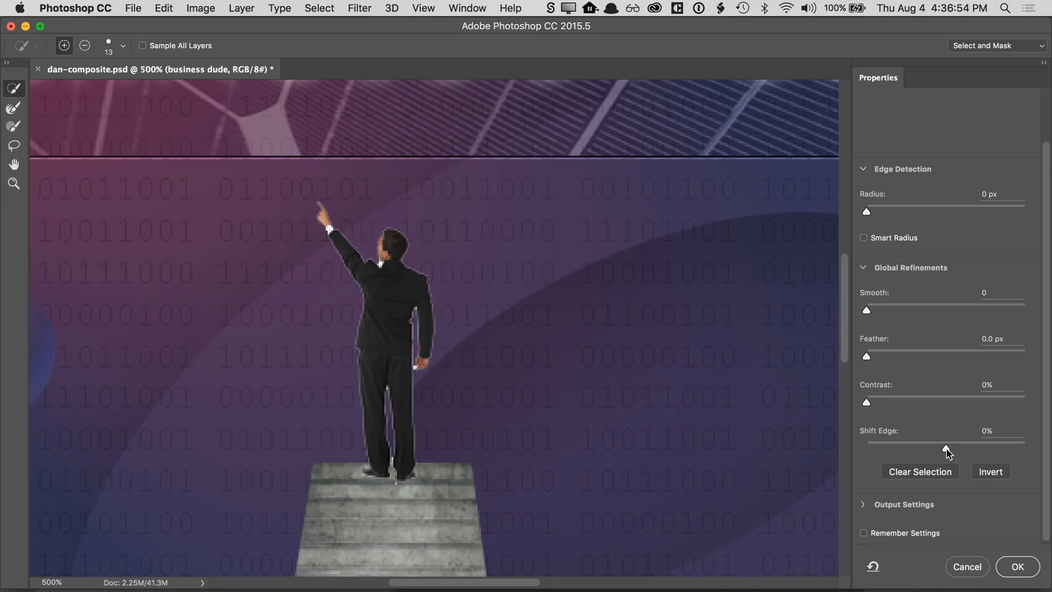
{"action": "mouse_move", "coordinate": [946, 449]}
{"action": "left_mouse_down"}
{"action": "mouse_move", "coordinate": [997, 452]}
{"action": "mouse_move", "coordinate": [901, 451]}
{"action": "left_mouse_up"}
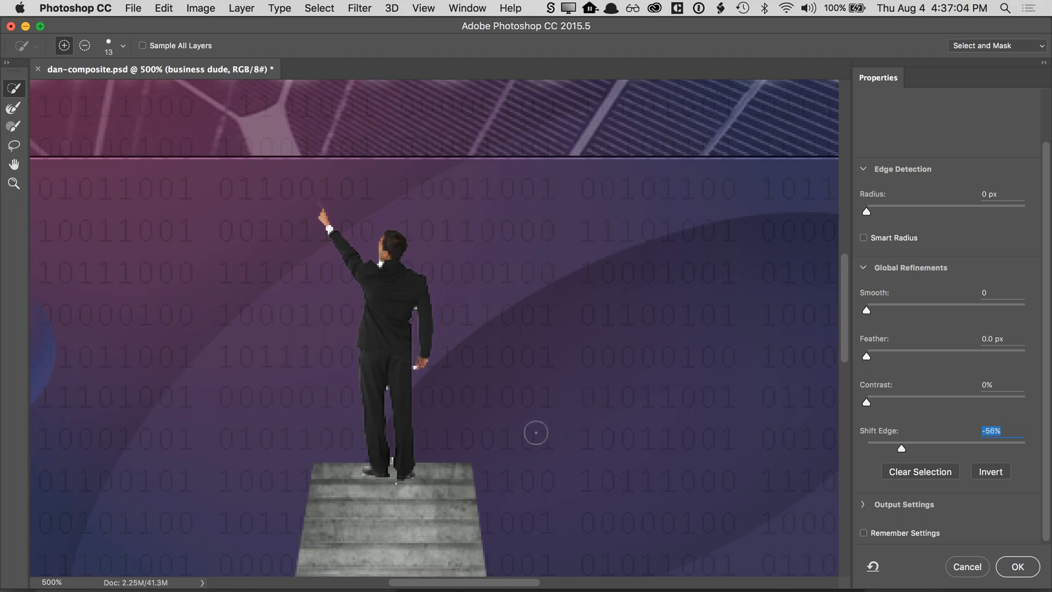
{"action": "left_click_drag", "start_coordinate": [519, 426], "coordinate": [550, 392]}
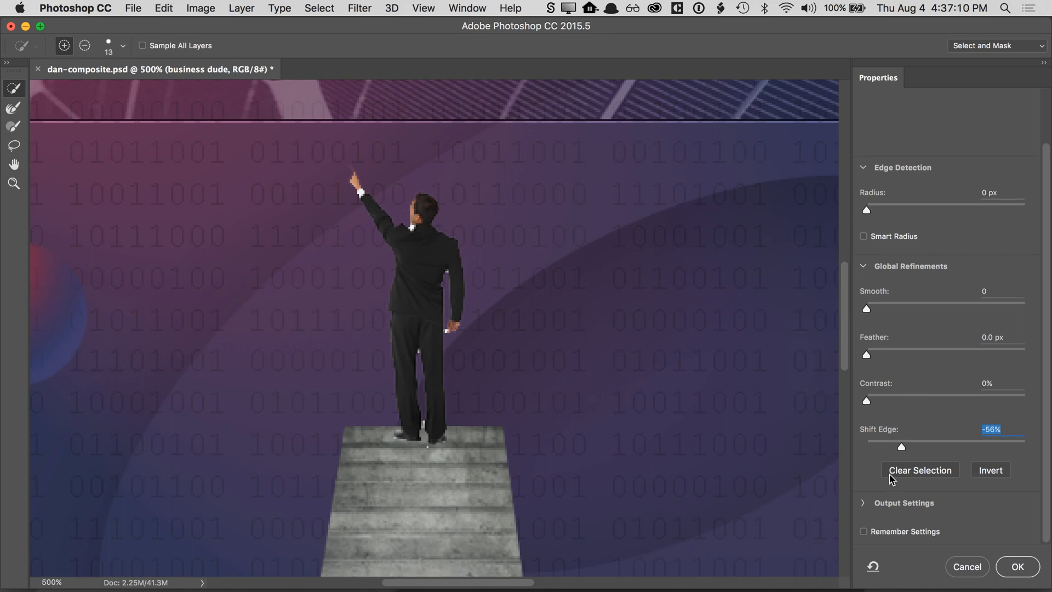
- Output the refined businessman selection as a layer mask and apply it to the business dude layer
{"action": "left_click", "coordinate": [862, 504]}
{"action": "scroll", "coordinate": [922, 500], "scroll_direction": "down", "scroll_amount": 2}
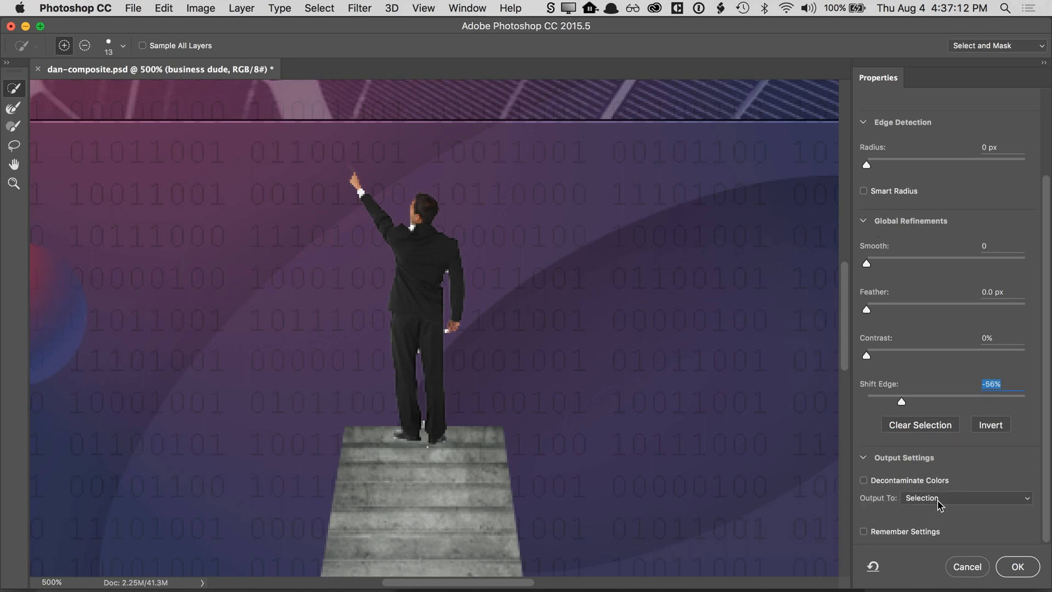
{"action": "left_click", "coordinate": [938, 497]}
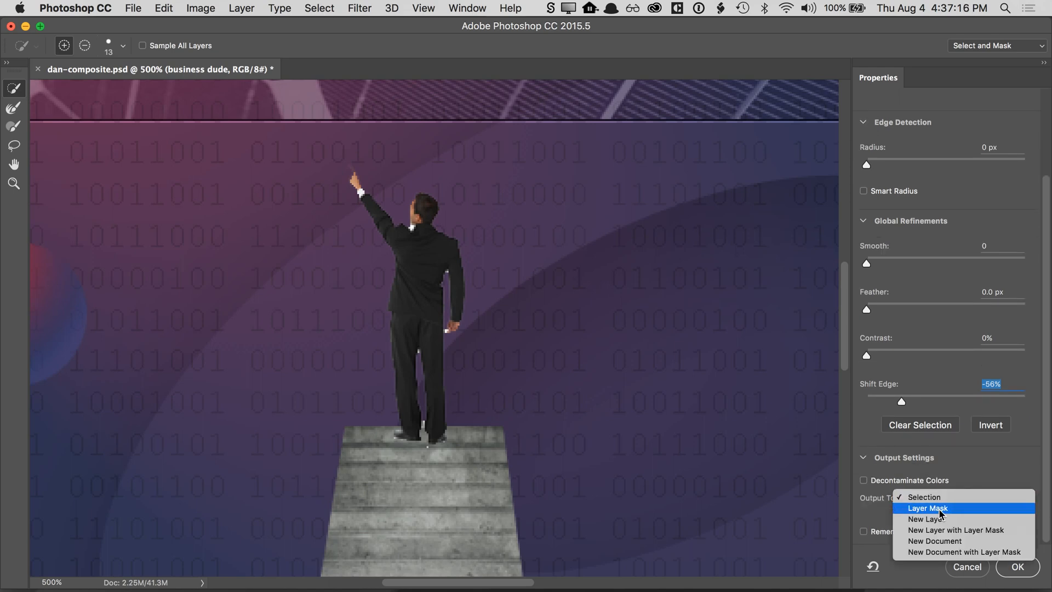
{"action": "left_click", "coordinate": [940, 511]}
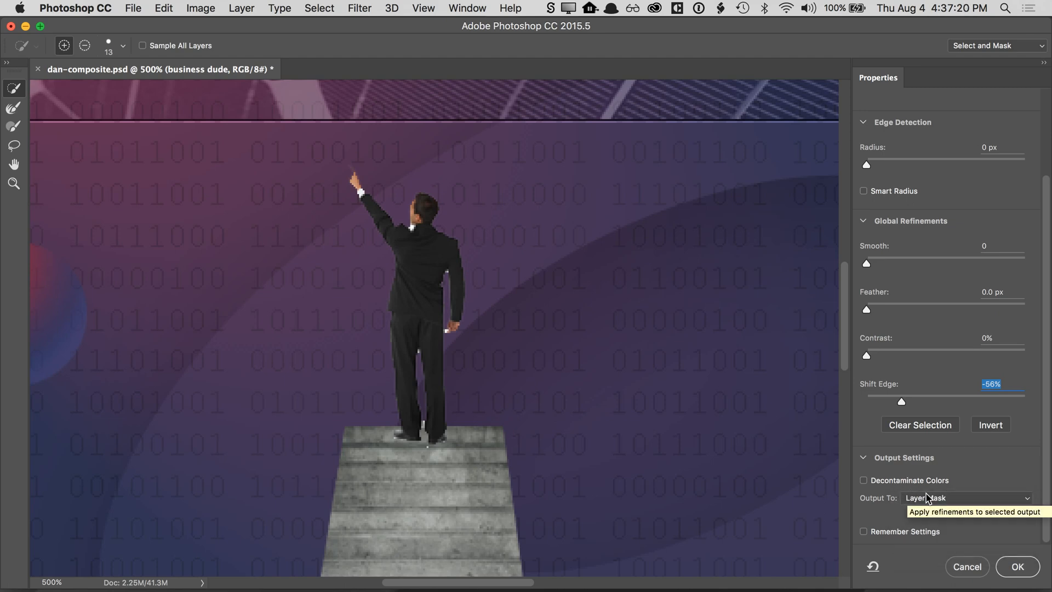
{"action": "left_click", "coordinate": [1013, 565]}
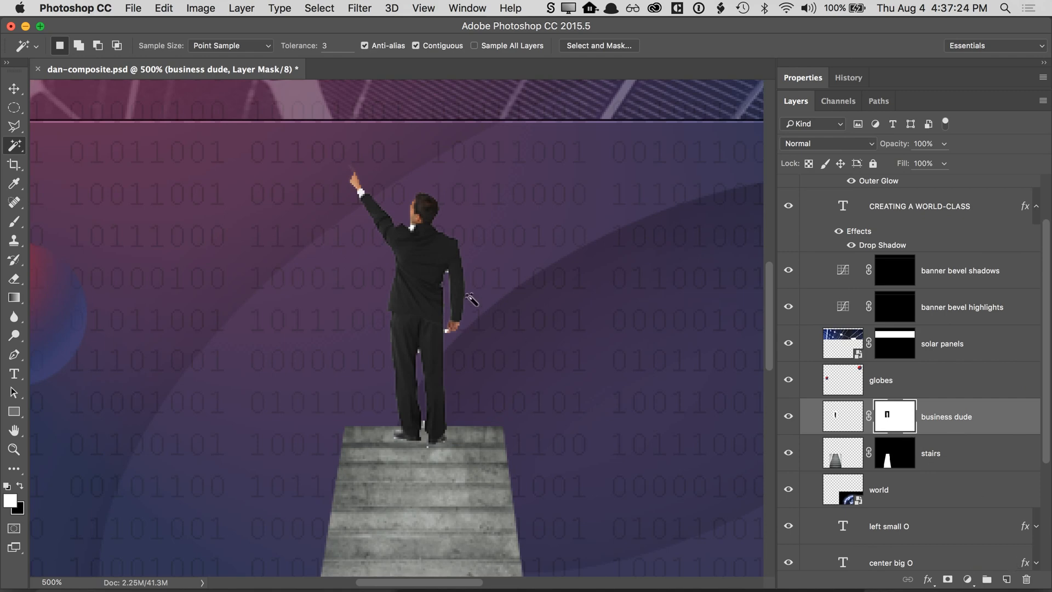
- Paint out the white remnants at the businessman's lowered hand and collar on the layer mask using a soft 3 px black brush
{"action": "left_click", "coordinate": [424, 293], "text": "super"}
{"action": "left_click", "coordinate": [424, 293], "text": "super"}
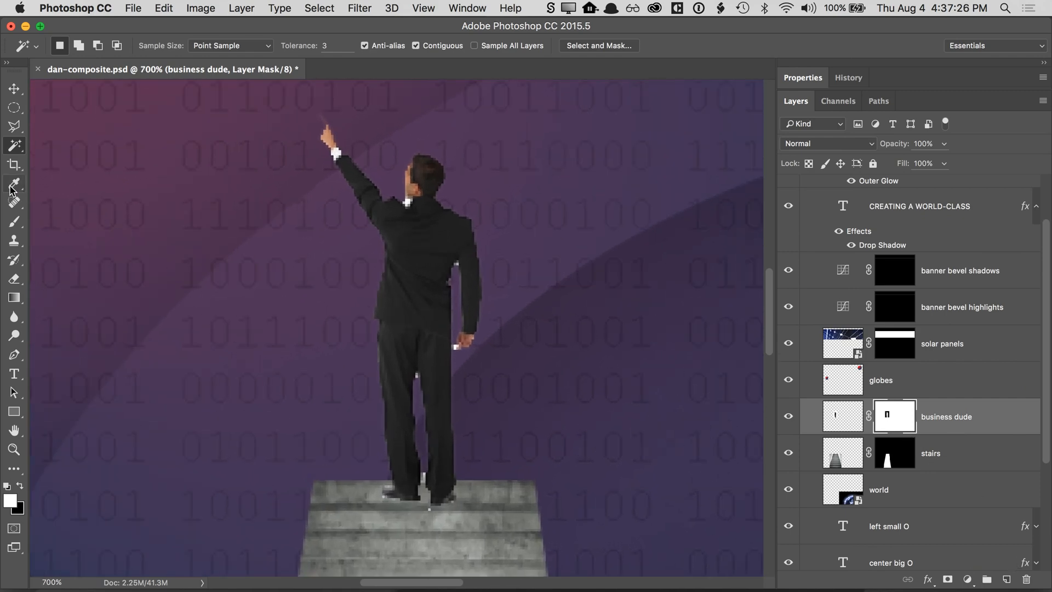
{"action": "left_click", "coordinate": [15, 224]}
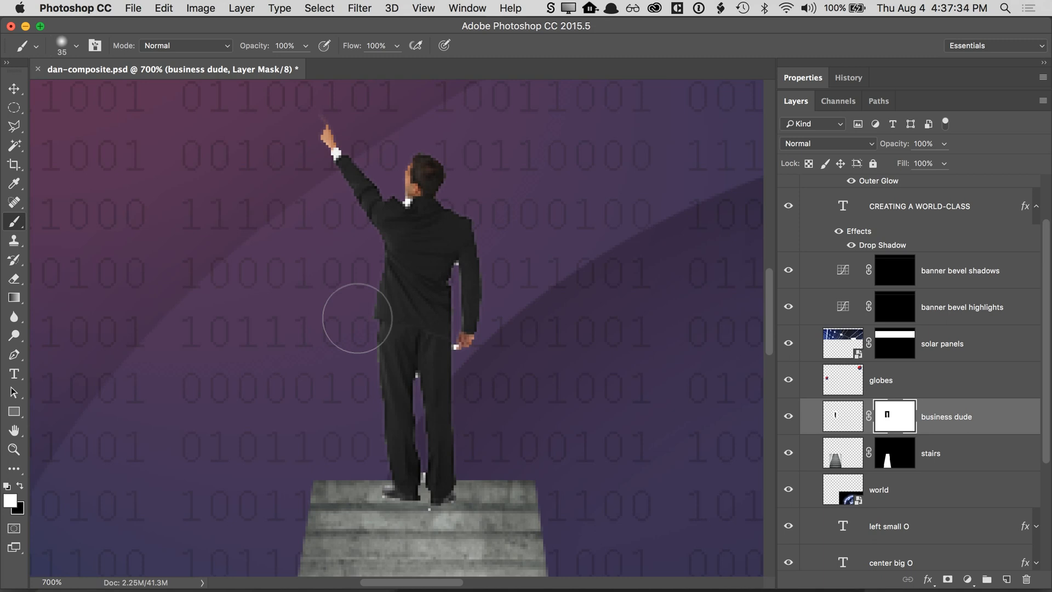
{"action": "left_click", "coordinate": [22, 484]}
{"action": "key", "text": "bracketleft"}
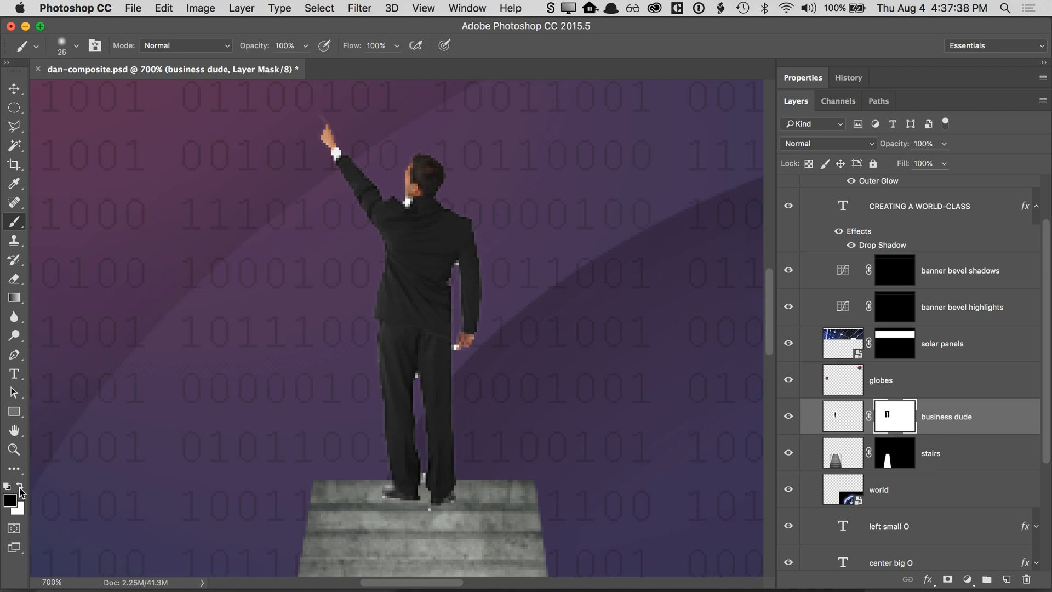
{"action": "left_click", "coordinate": [76, 47]}
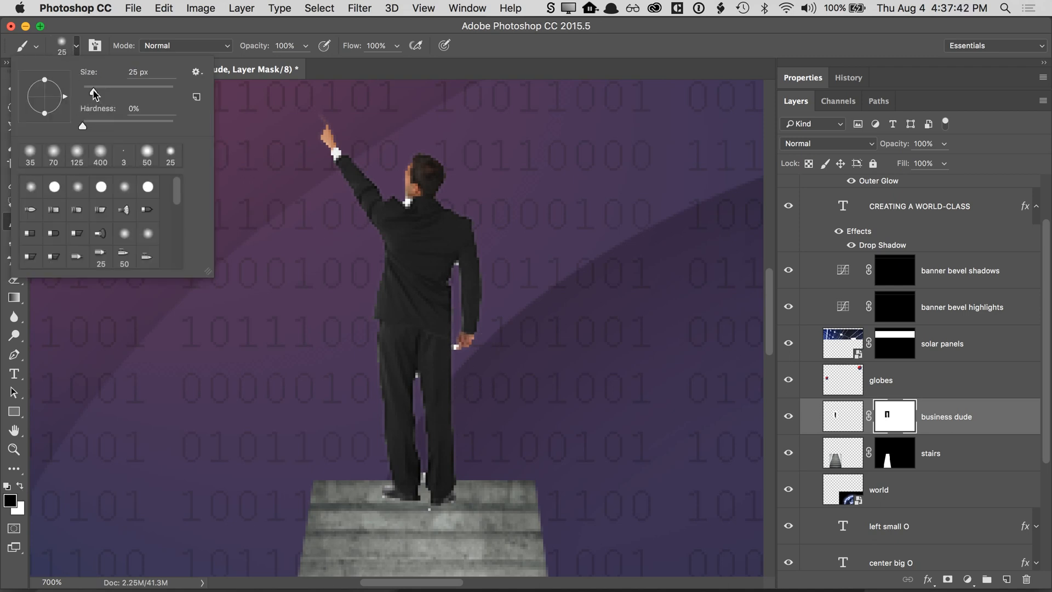
{"action": "left_click_drag", "start_coordinate": [95, 94], "coordinate": [84, 92]}
{"action": "key", "text": "Return"}
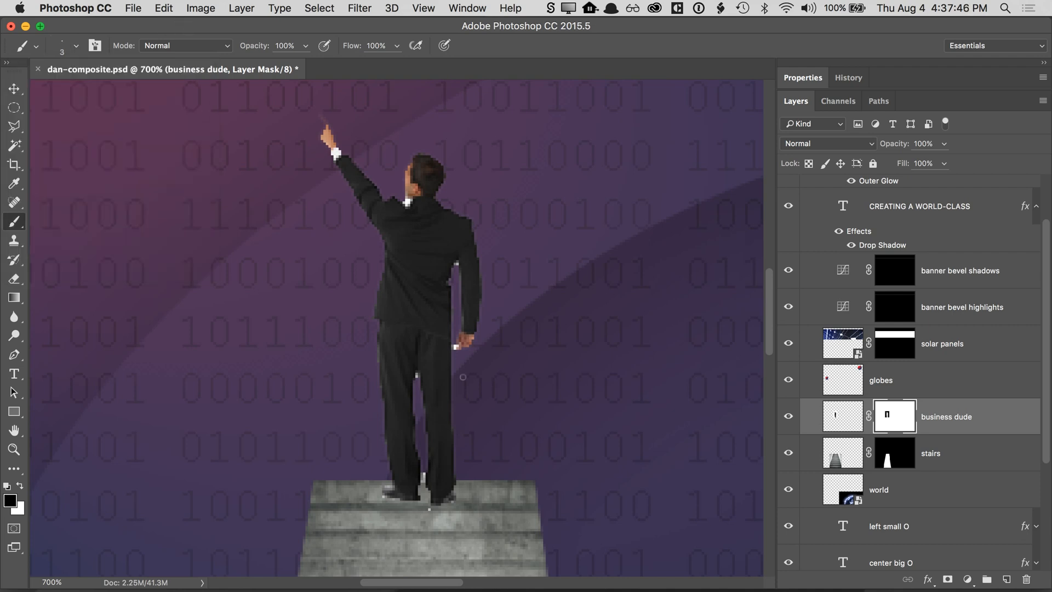
{"action": "left_click", "coordinate": [454, 346]}
{"action": "left_click", "coordinate": [406, 203]}
- Examine the masked businessman and stairs within the whole composition at 100%, 200% and 300% zoom
{"action": "key", "text": "super+minus"}
{"action": "key", "text": "super+minus"}
{"action": "key", "text": "super+minus"}
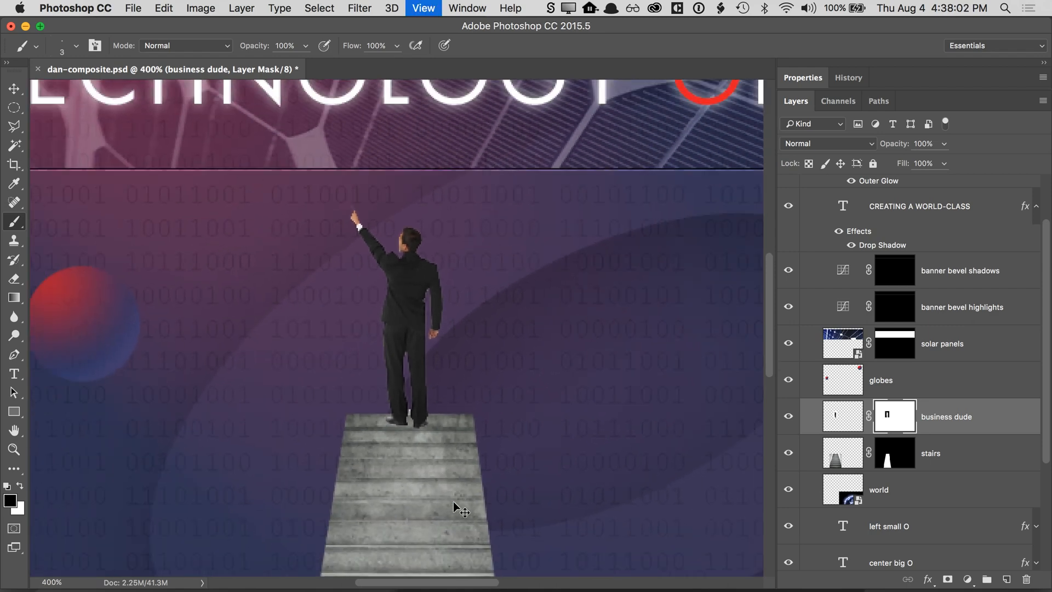
{"action": "key", "text": "super+minus"}
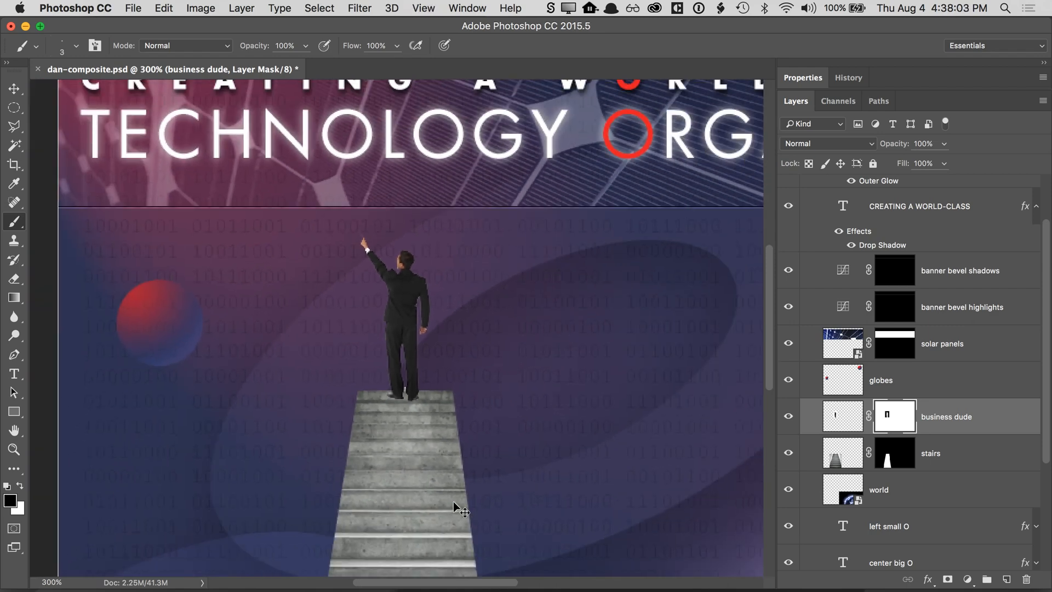
{"action": "left_click", "coordinate": [424, 7]}
{"action": "left_click", "coordinate": [447, 169]}
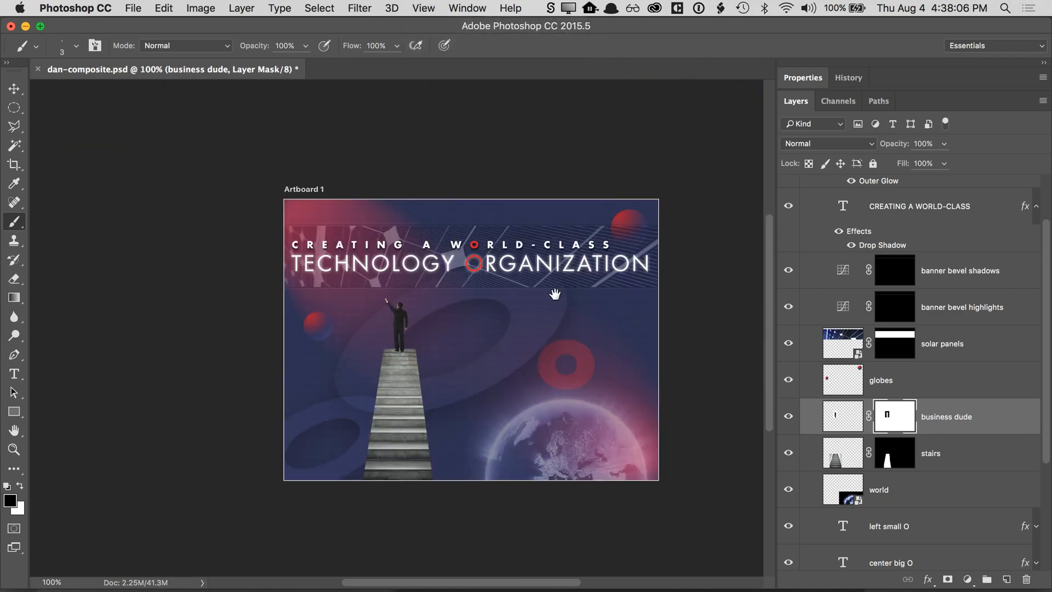
{"action": "left_click", "coordinate": [407, 335], "text": "super"}
{"action": "left_click", "coordinate": [433, 329], "text": "super"}
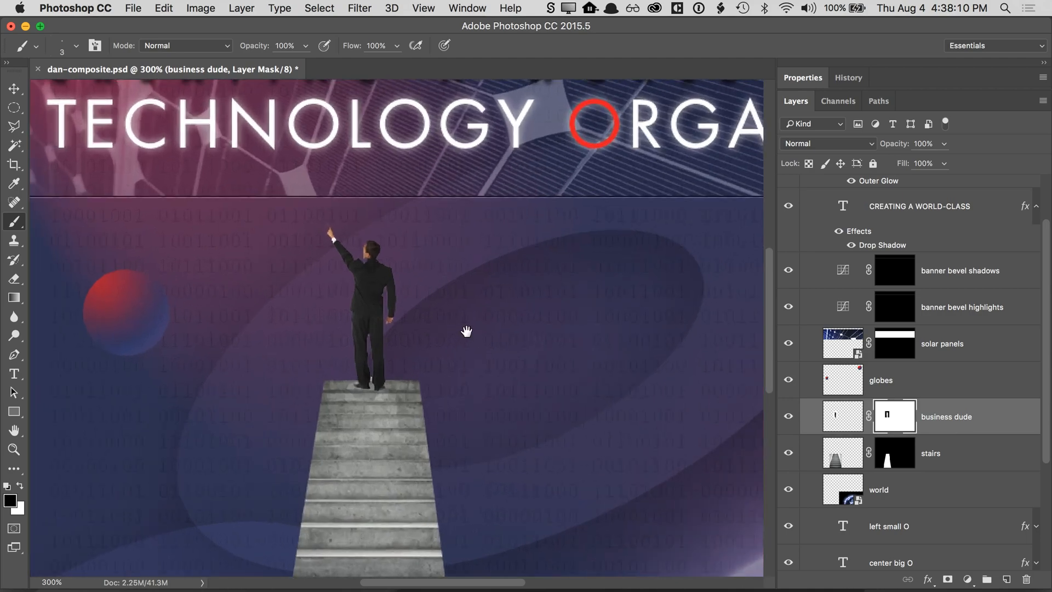
{"action": "mouse_move", "coordinate": [466, 331]}
{"action": "left_mouse_down"}
{"action": "mouse_move", "coordinate": [456, 326]}
{"action": "mouse_move", "coordinate": [473, 333]}
{"action": "left_mouse_up"}
{"action": "left_click", "coordinate": [449, 329], "text": "alt"}
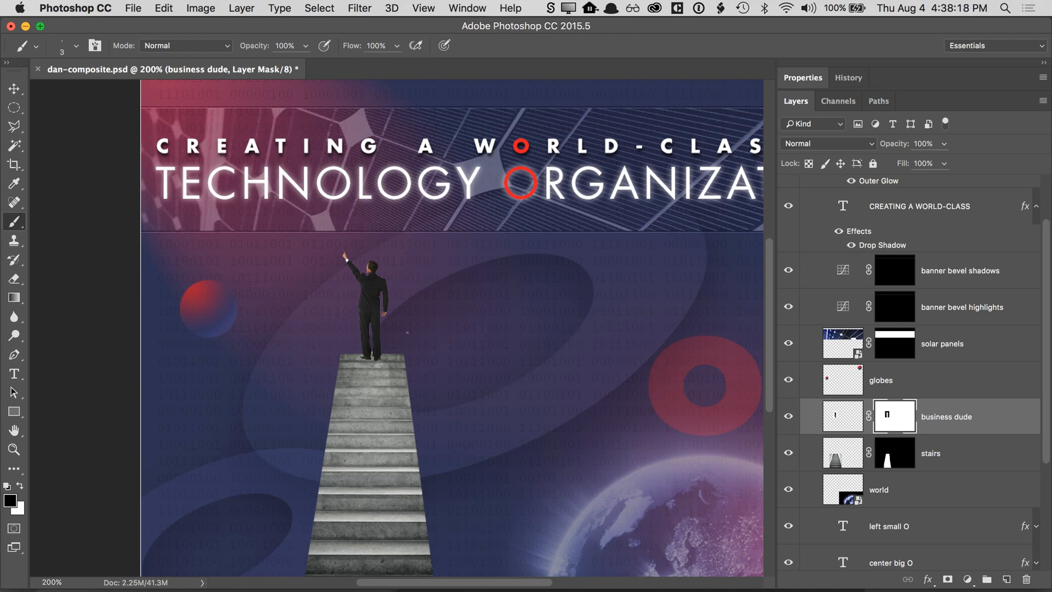
{"action": "key", "text": "v"}
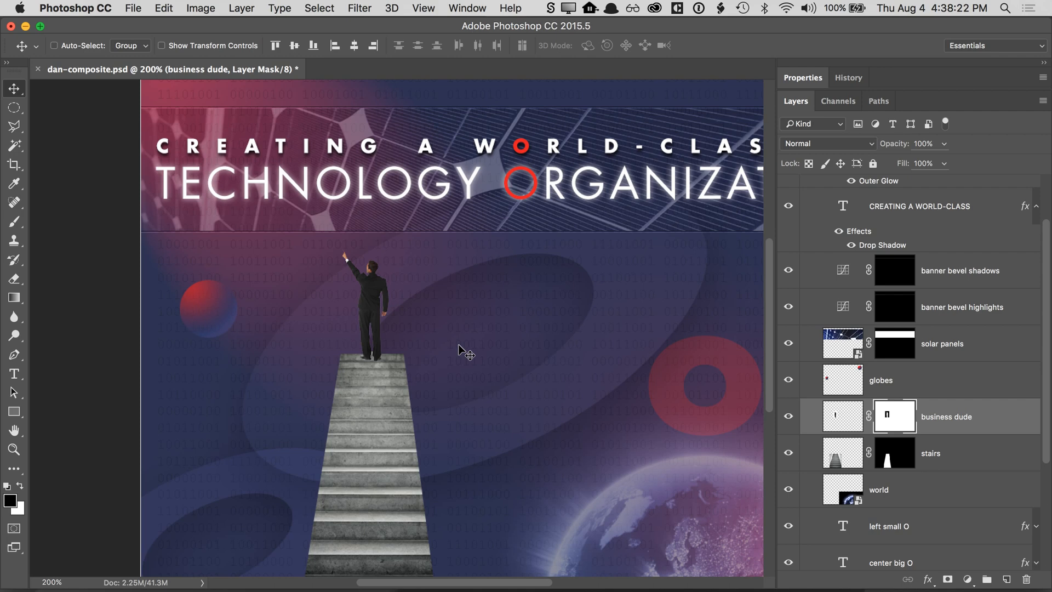
{"action": "left_click_drag", "start_coordinate": [477, 383], "coordinate": [481, 350]}
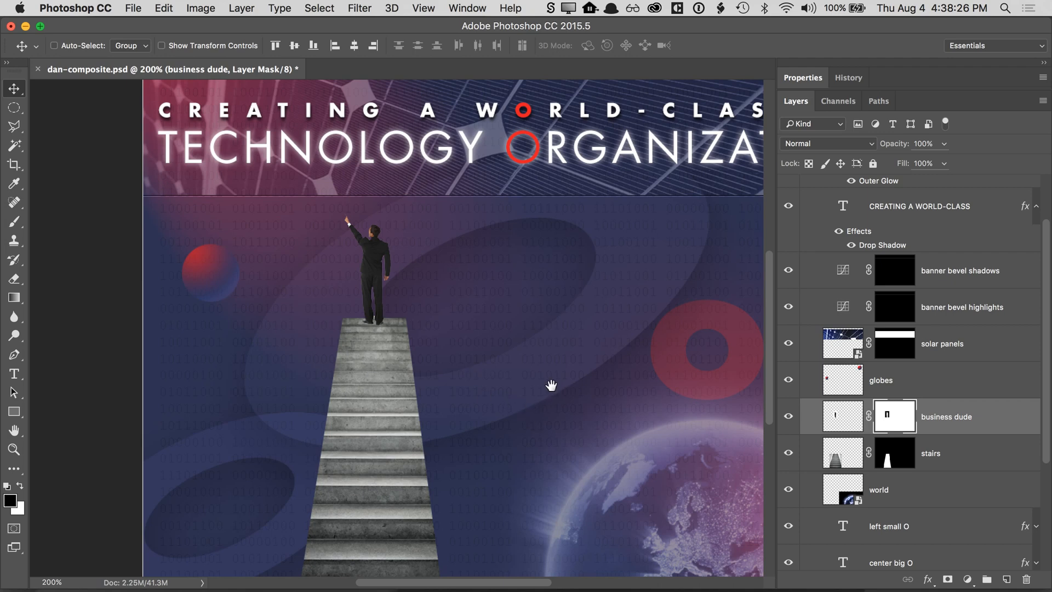
{"action": "left_click_drag", "start_coordinate": [549, 383], "coordinate": [532, 367]}
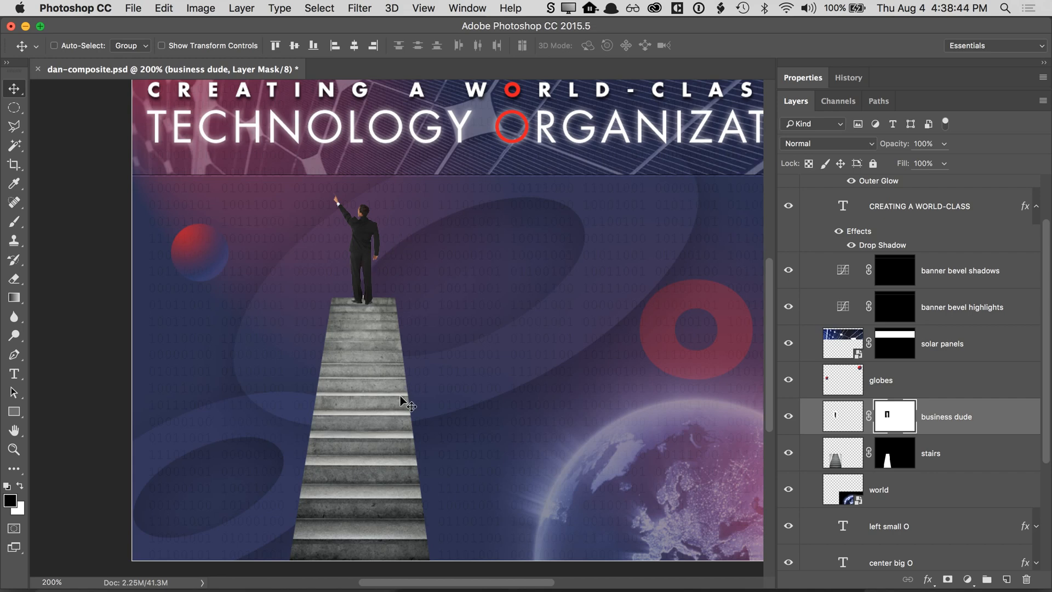
- Duplicate the business dude and stairs layers together within Artboard 1 of dan-composite.psd
{"action": "left_click", "coordinate": [934, 458]}
{"action": "left_click", "coordinate": [959, 426]}
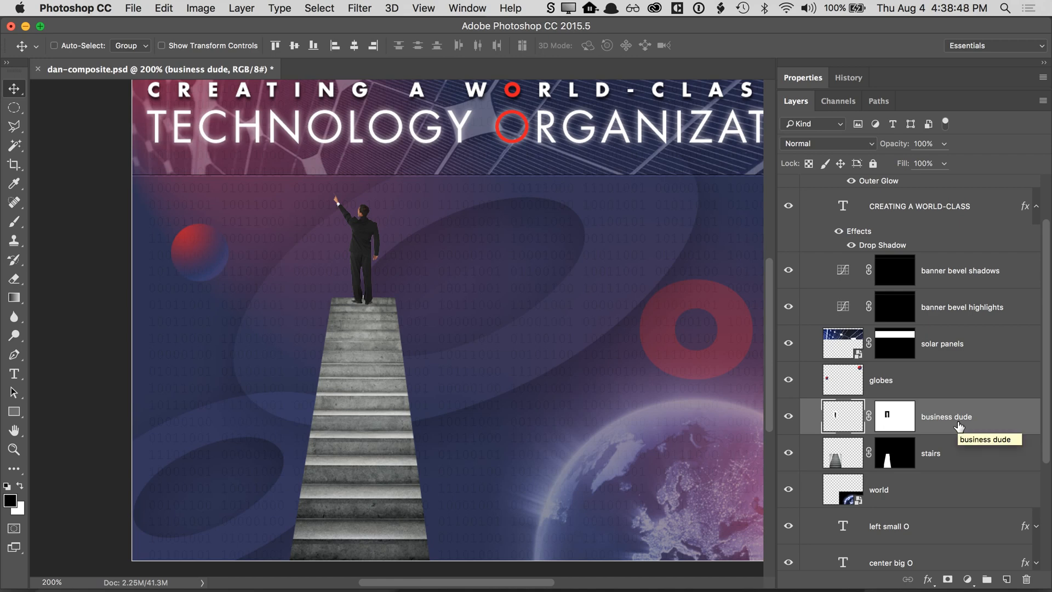
{"action": "left_click", "coordinate": [955, 442]}
{"action": "left_click", "coordinate": [953, 425]}
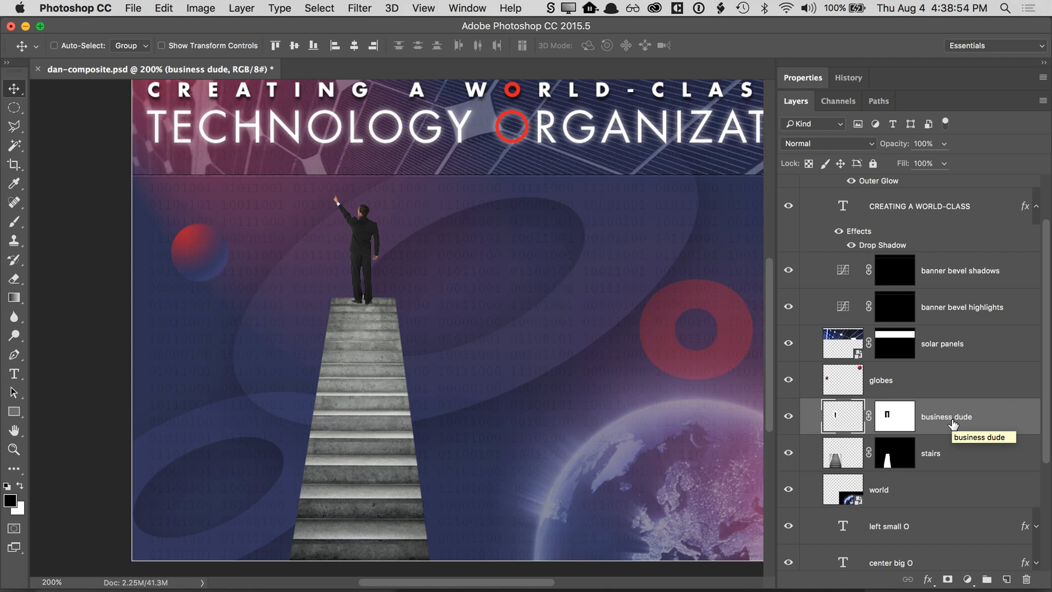
{"action": "left_click", "coordinate": [939, 449]}
{"action": "left_click", "coordinate": [938, 431]}
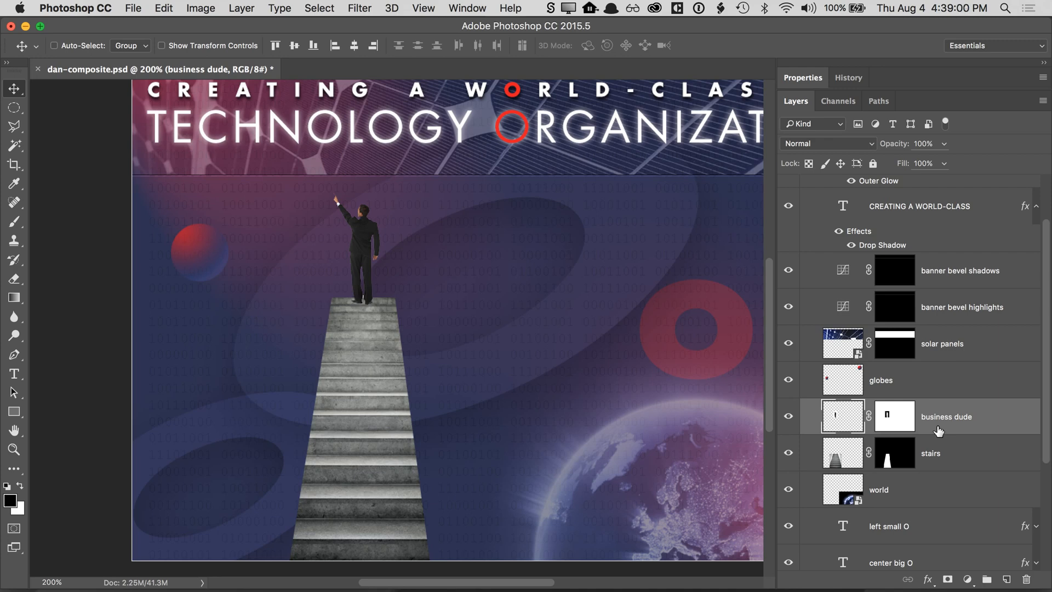
{"action": "left_click", "coordinate": [937, 455], "text": "shift"}
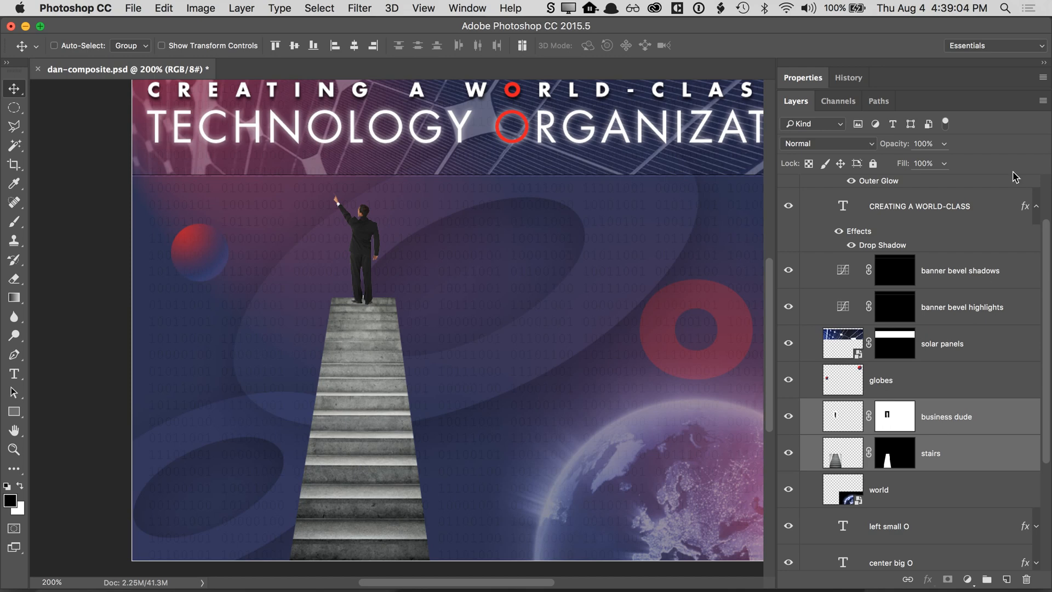
{"action": "left_click", "coordinate": [1042, 102]}
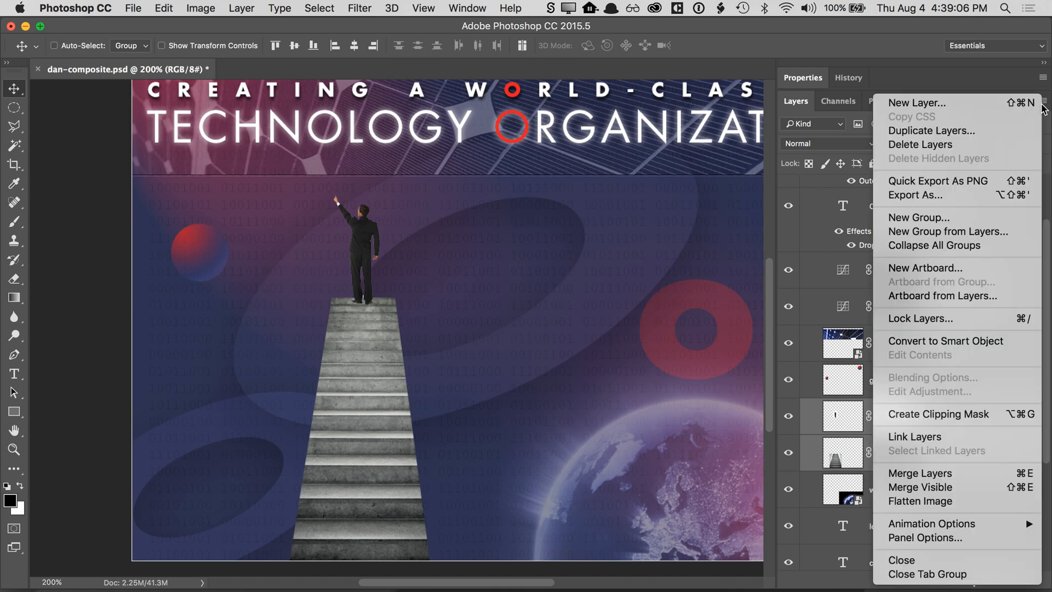
{"action": "left_click", "coordinate": [1014, 131]}
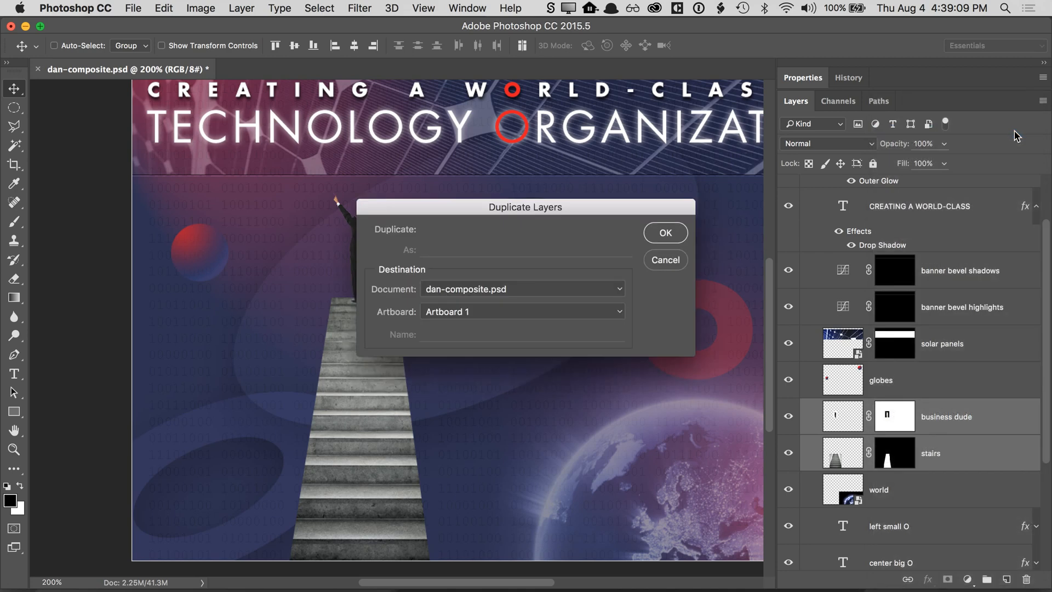
{"action": "left_click", "coordinate": [673, 235]}
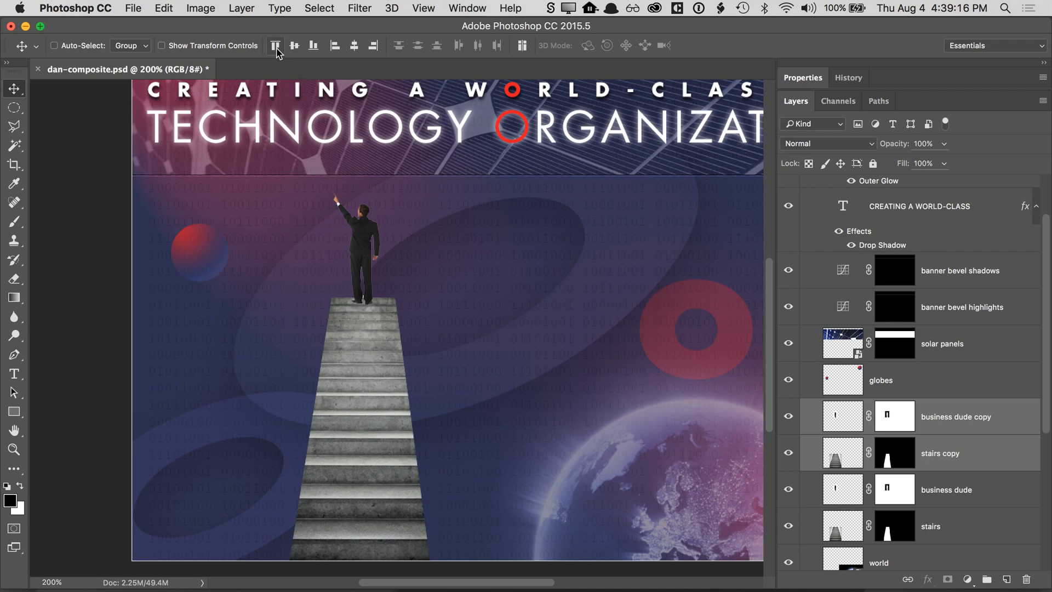
- Merge the two duplicated layers into one and rename the result "business dude blurred"
{"action": "left_click", "coordinate": [242, 8]}
{"action": "mouse_move", "coordinate": [256, 401]}
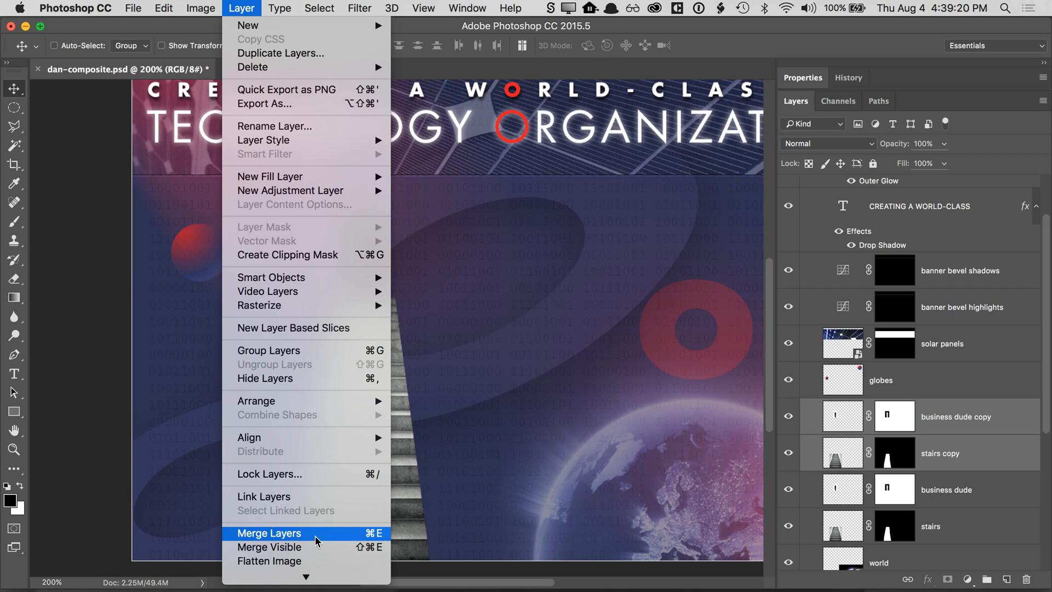
{"action": "left_click", "coordinate": [317, 541]}
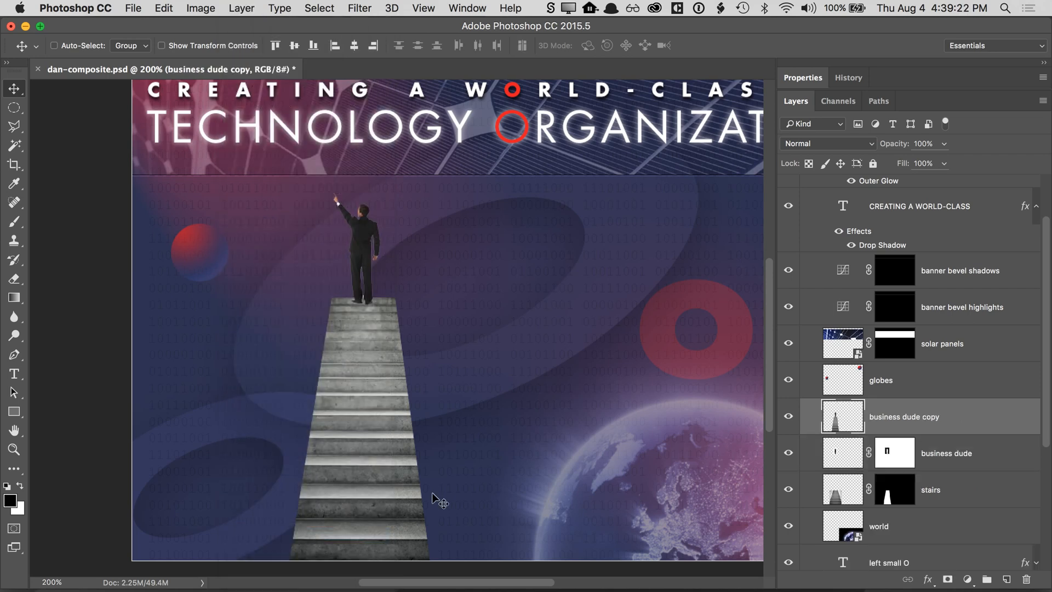
{"action": "double_click", "coordinate": [911, 419]}
{"action": "key", "text": "Right"}
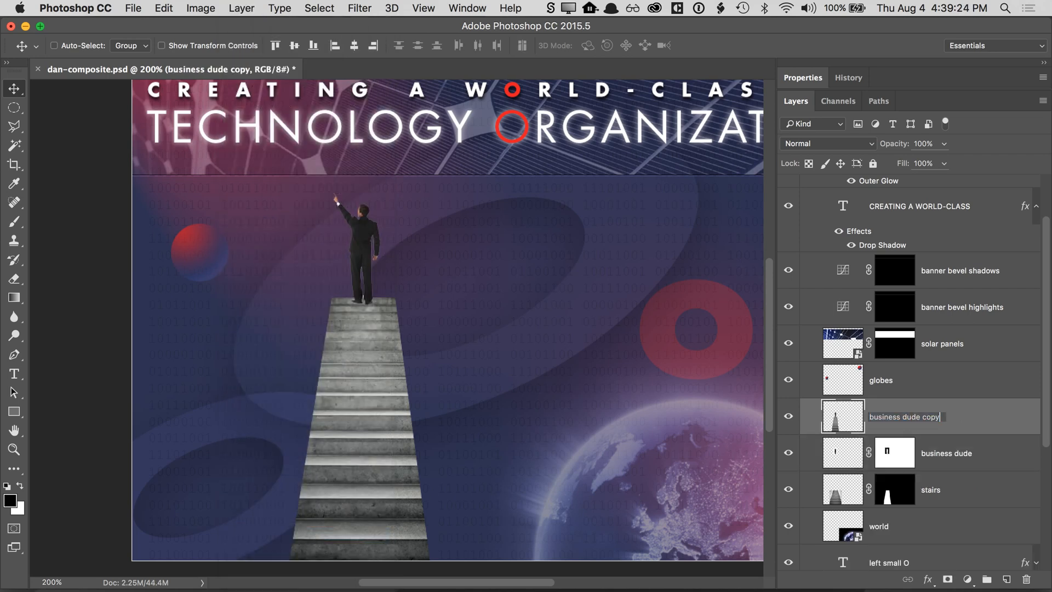
{"action": "key", "text": "BackSpace"}
{"action": "key", "text": "BackSpace"}
{"action": "key", "text": "BackSpace"}
{"action": "key", "text": "BackSpace"}
{"action": "type", "text": "blurred"}
{"action": "key", "text": "Return"}
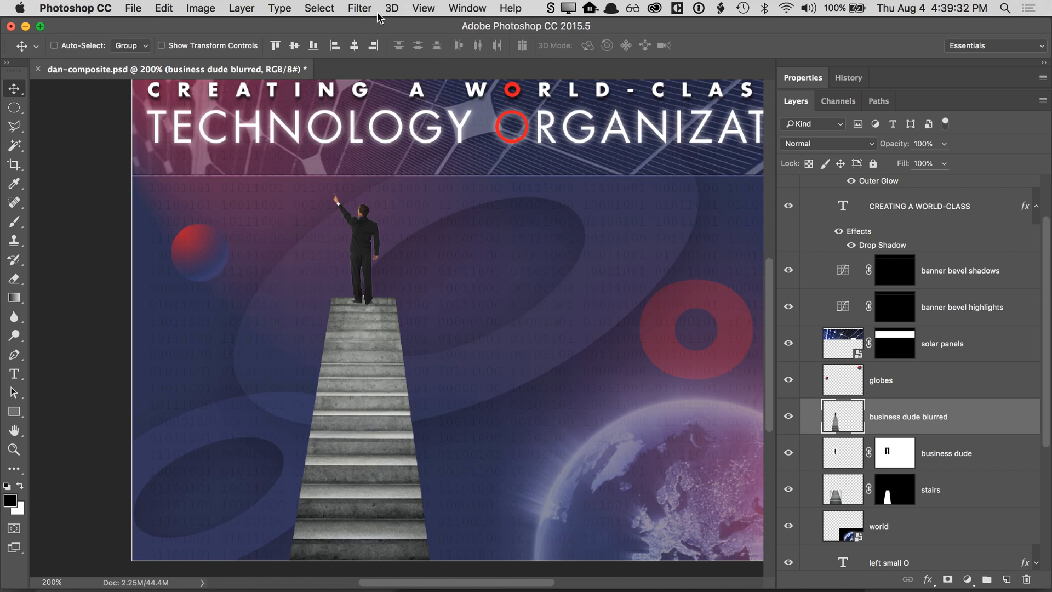
- Apply a Gaussian Blur with a radius of 3 pixels to the "business dude blurred" layer
{"action": "left_click", "coordinate": [358, 12]}
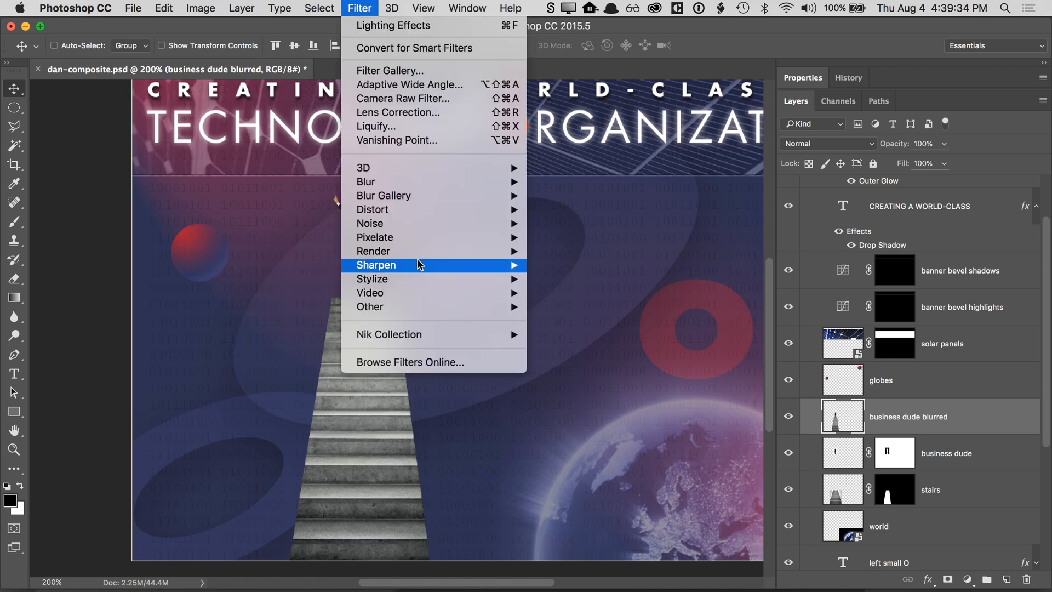
{"action": "mouse_move", "coordinate": [423, 183]}
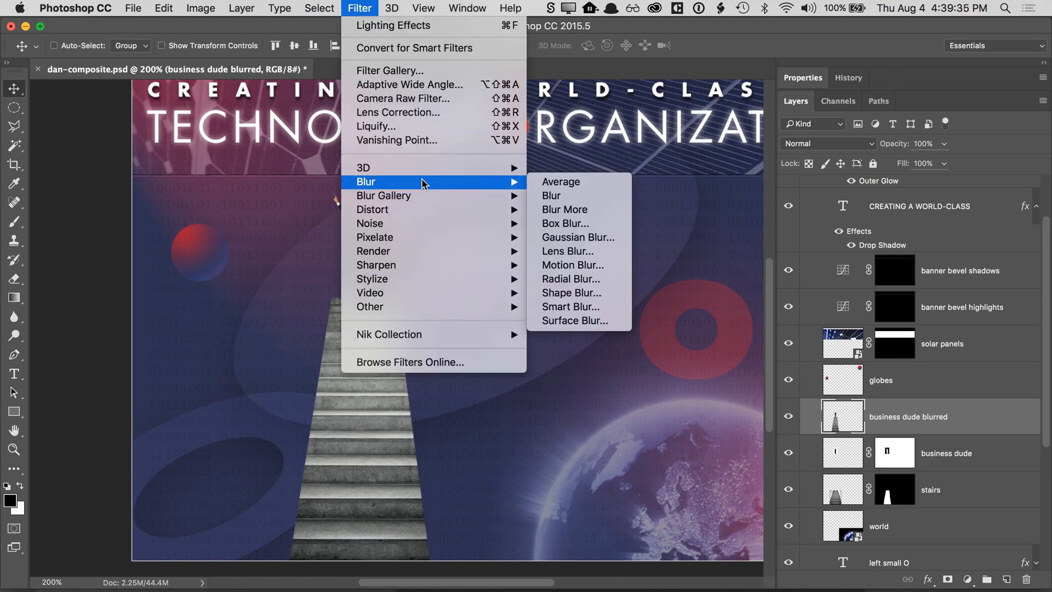
{"action": "left_click", "coordinate": [602, 246]}
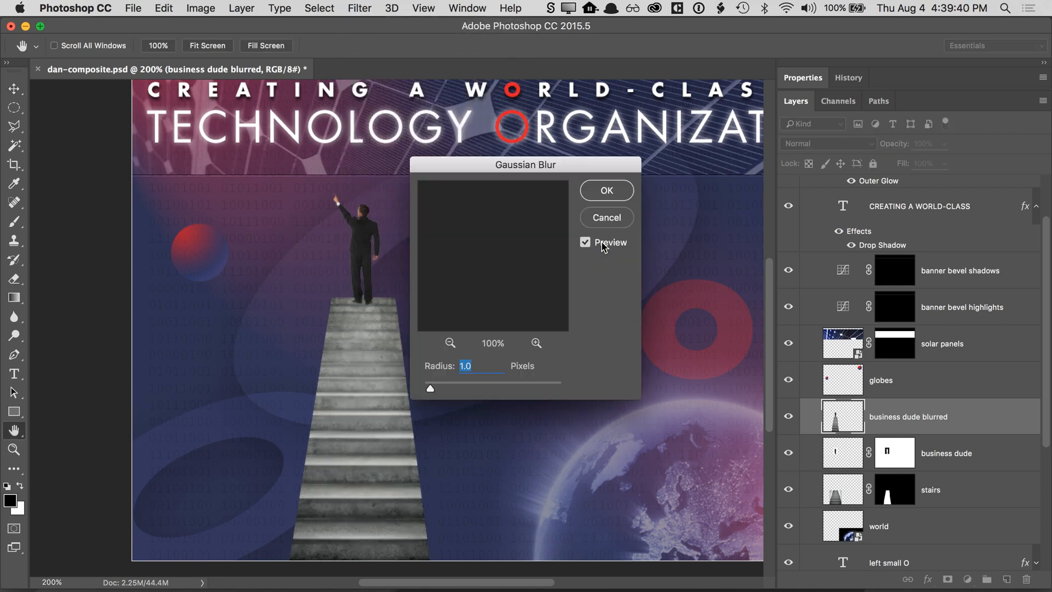
{"action": "left_click_drag", "start_coordinate": [430, 389], "coordinate": [454, 391]}
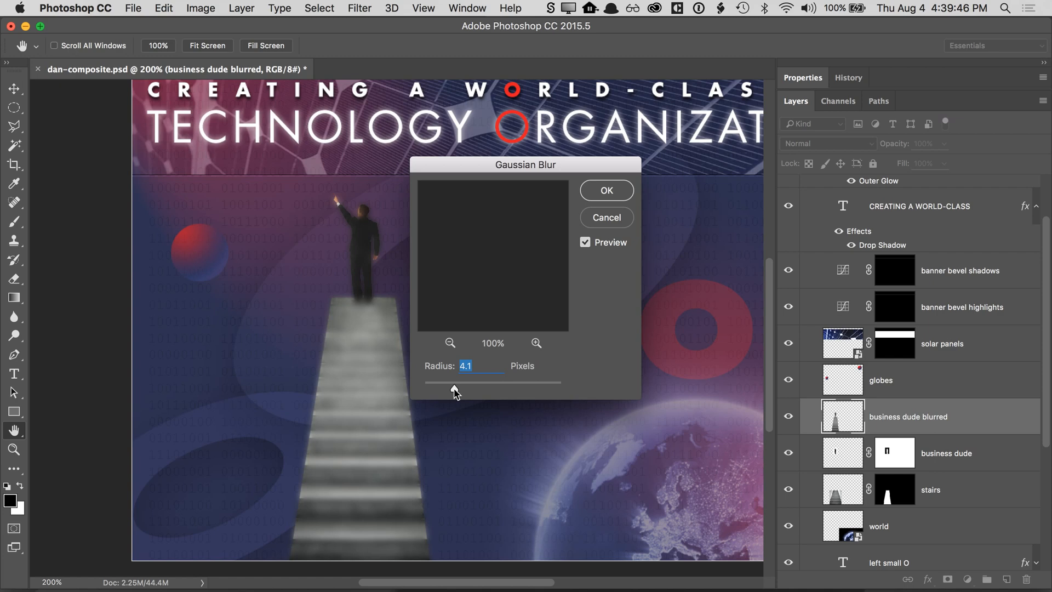
{"action": "left_click_drag", "start_coordinate": [452, 169], "coordinate": [539, 166]}
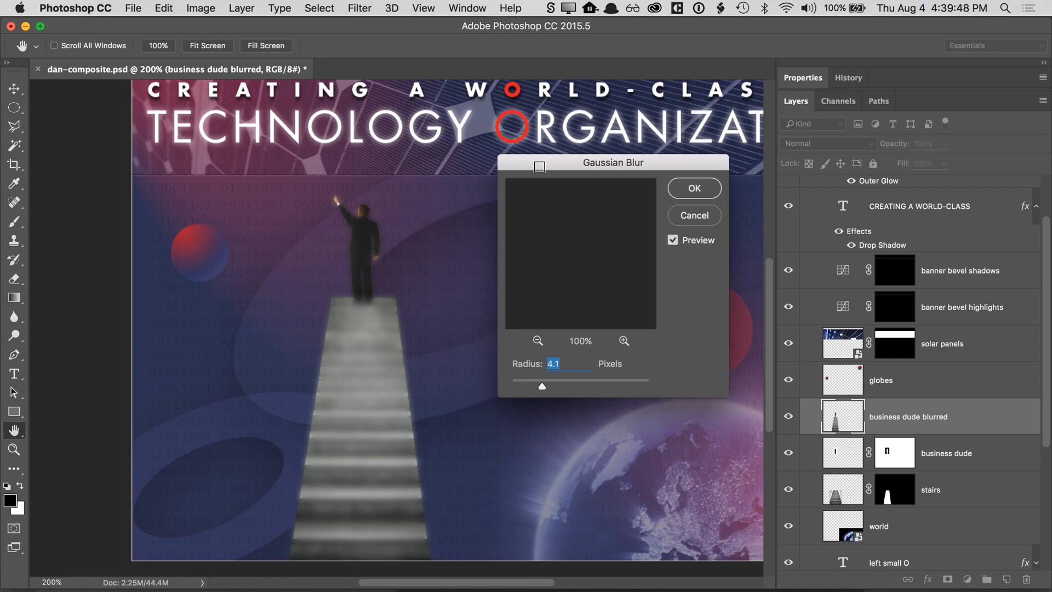
{"action": "scroll", "coordinate": [345, 300], "scroll_direction": "up", "scroll_amount": 4}
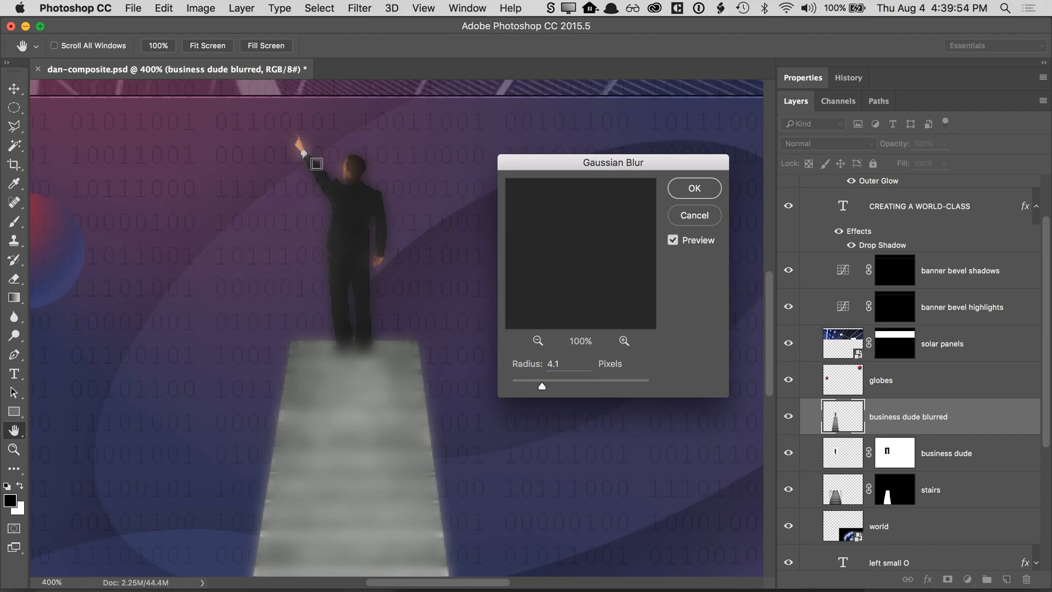
{"action": "left_click", "coordinate": [533, 388]}
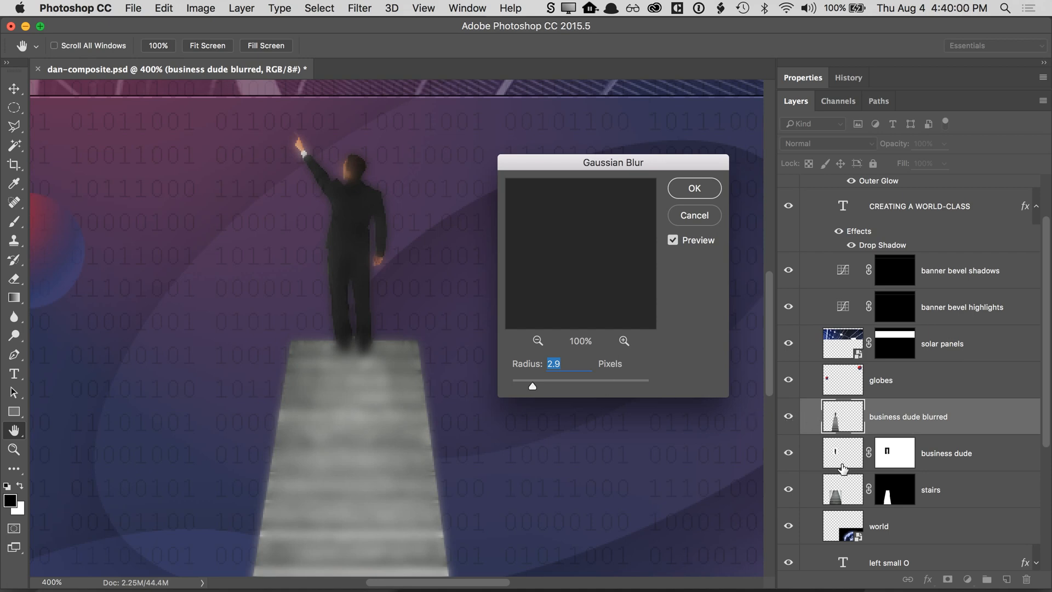
{"action": "type", "text": "3"}
{"action": "left_click", "coordinate": [692, 189]}
- Compare the blurred copy with the original business dude and stairs layers by toggling their visibility, and examine the whole artboard
{"action": "left_click", "coordinate": [788, 453]}
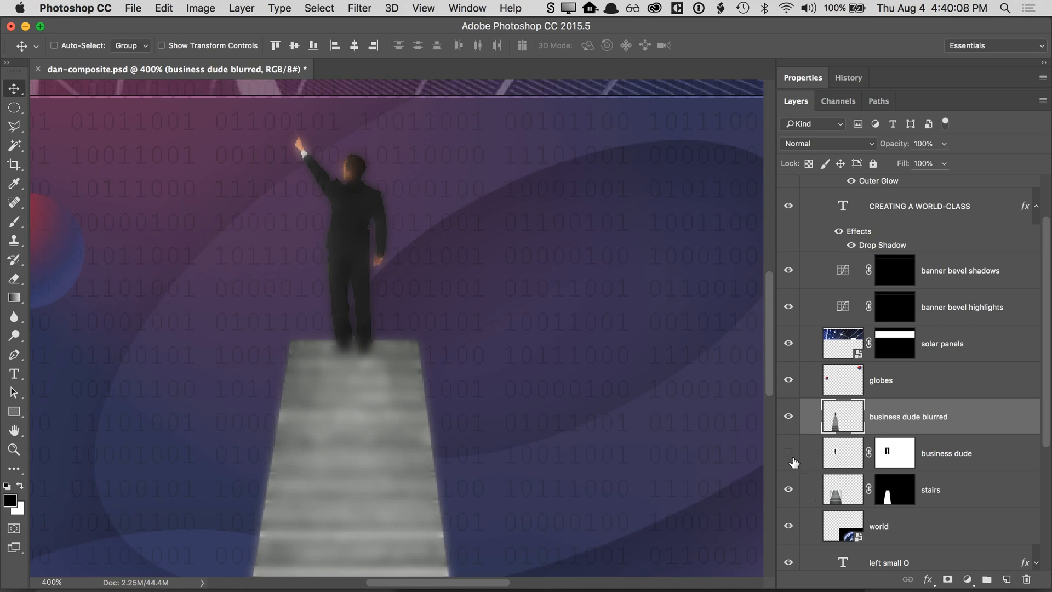
{"action": "left_click", "coordinate": [790, 492]}
{"action": "left_click", "coordinate": [789, 490]}
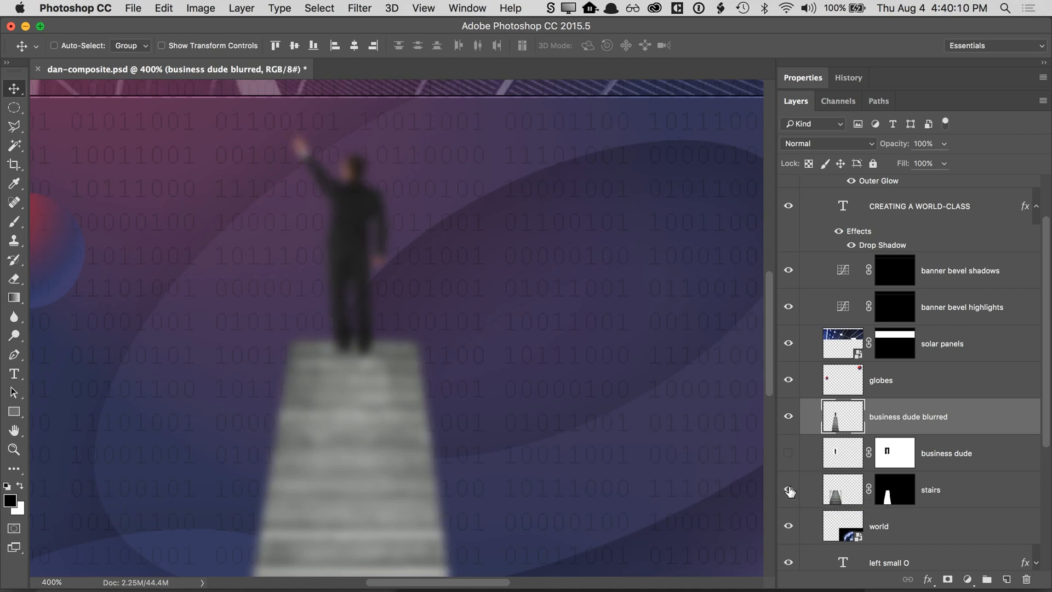
{"action": "left_click", "coordinate": [789, 452]}
{"action": "left_click", "coordinate": [788, 417]}
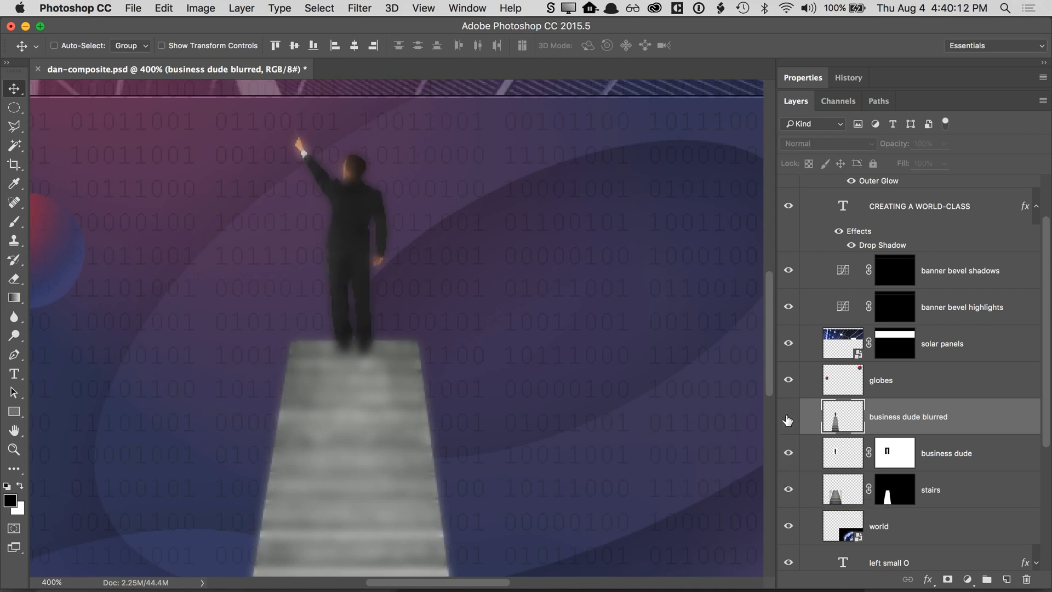
{"action": "left_click", "coordinate": [787, 417]}
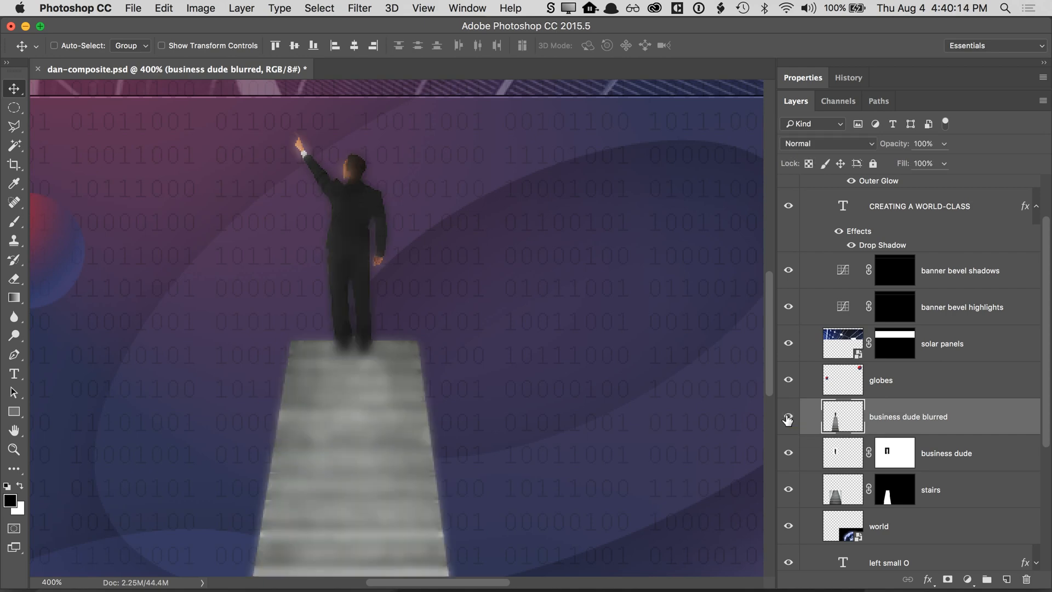
{"action": "key", "text": "super"}
{"action": "key", "text": "super+minus"}
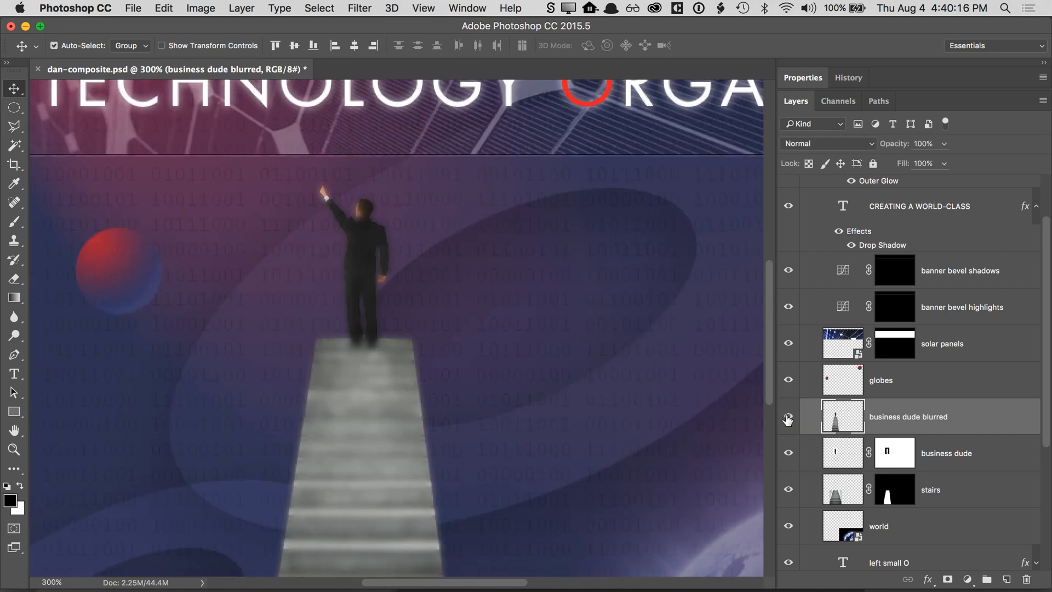
{"action": "key", "text": "super+0"}
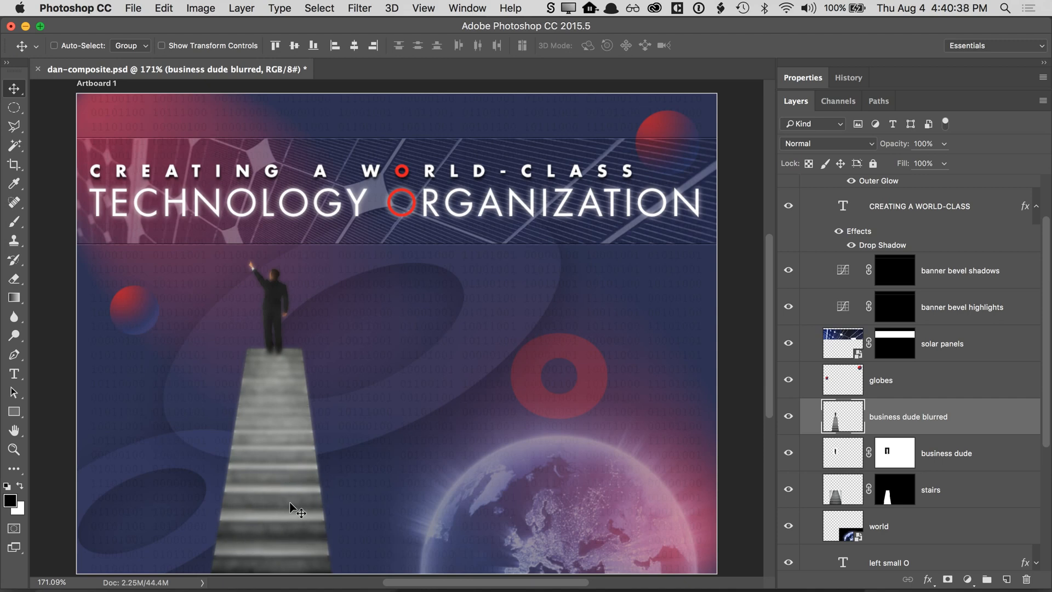
{"action": "left_click", "coordinate": [246, 12]}
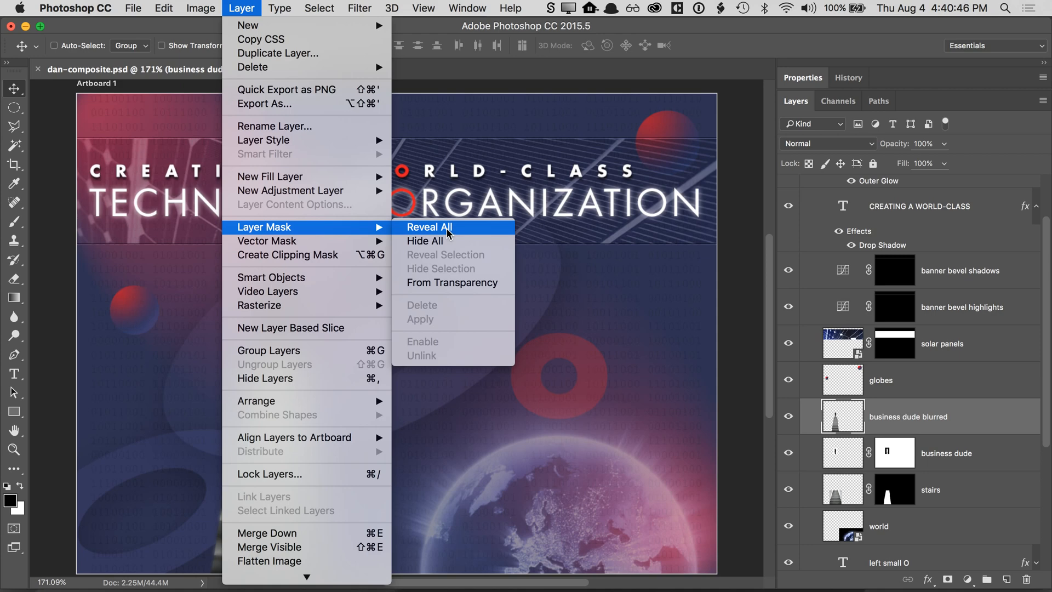
{"action": "left_click", "coordinate": [447, 232]}
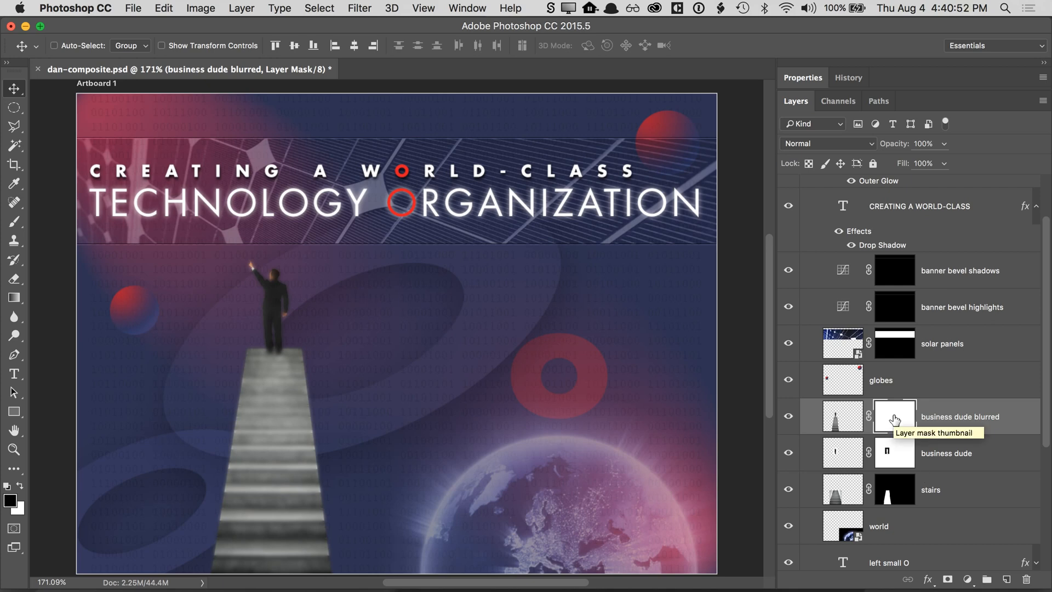
{"action": "key", "text": "super+z"}
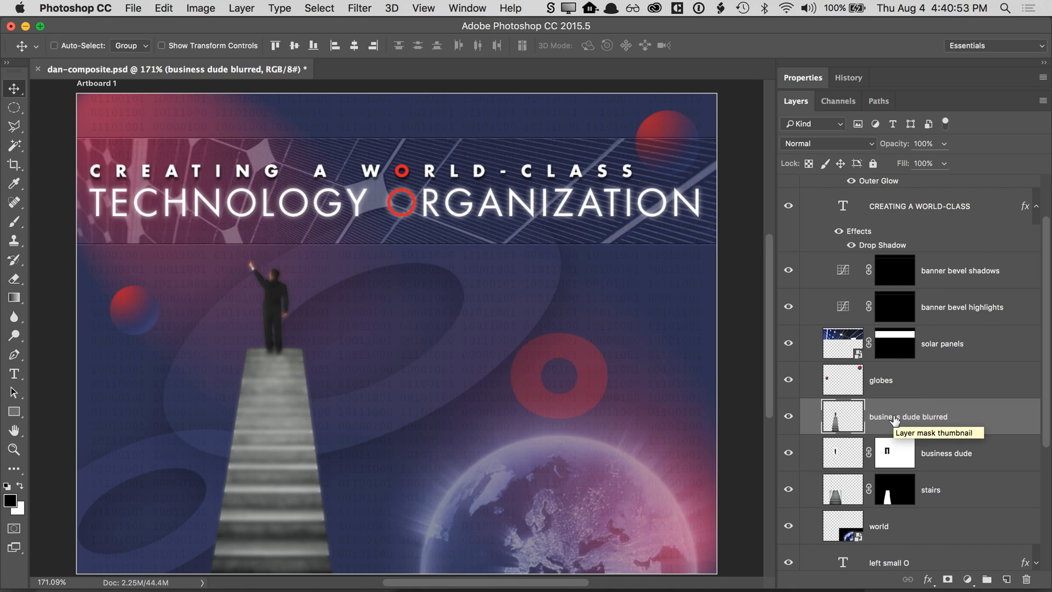
- Add a white layer mask to "business dude blurred" and set the Gradient tool to the black-to-white preset
{"action": "left_click", "coordinate": [948, 579]}
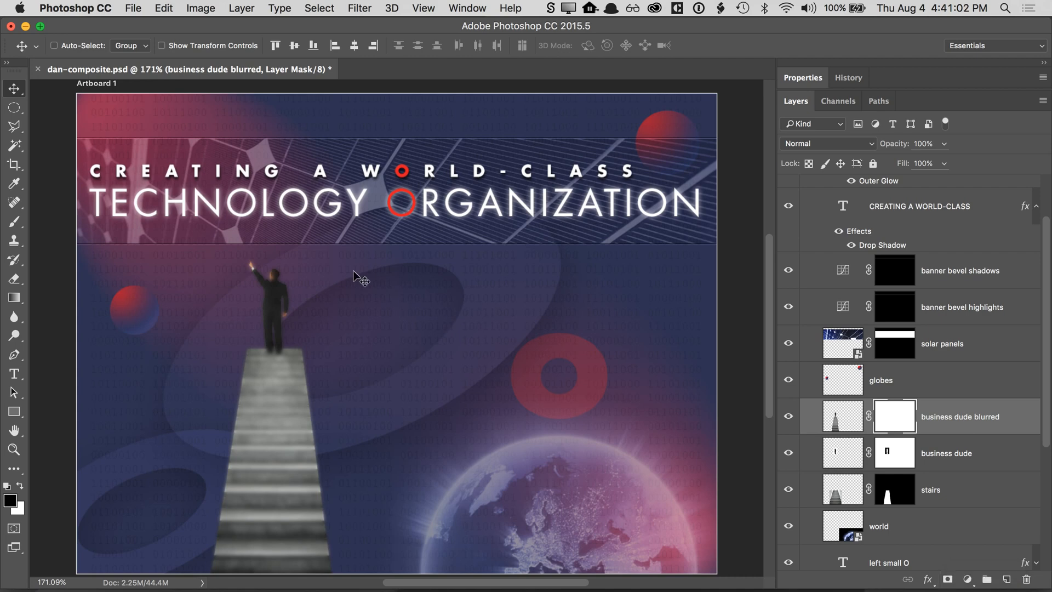
{"action": "left_click", "coordinate": [15, 298]}
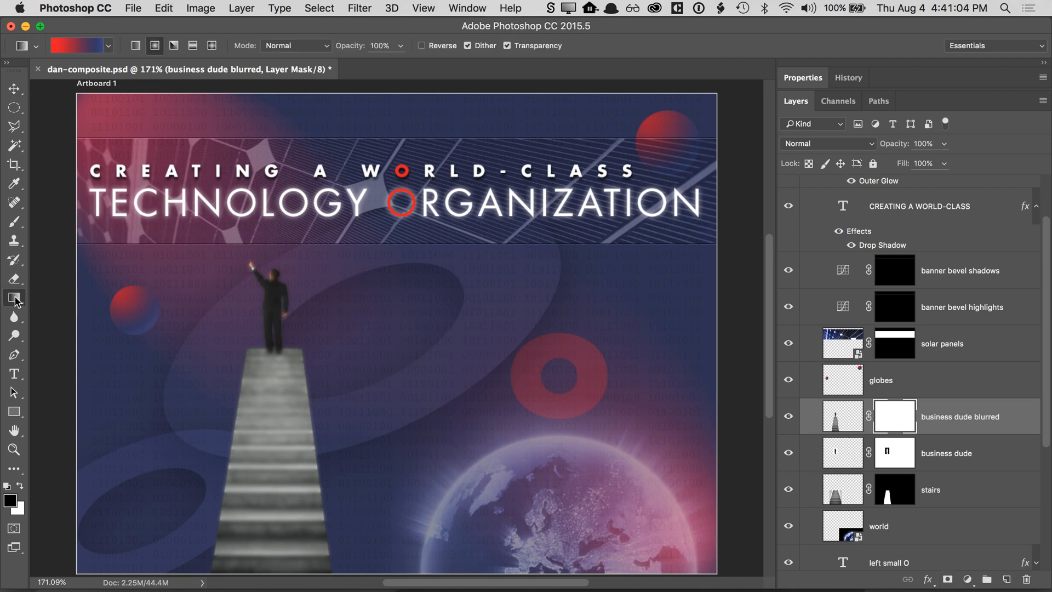
{"action": "left_click", "coordinate": [109, 47]}
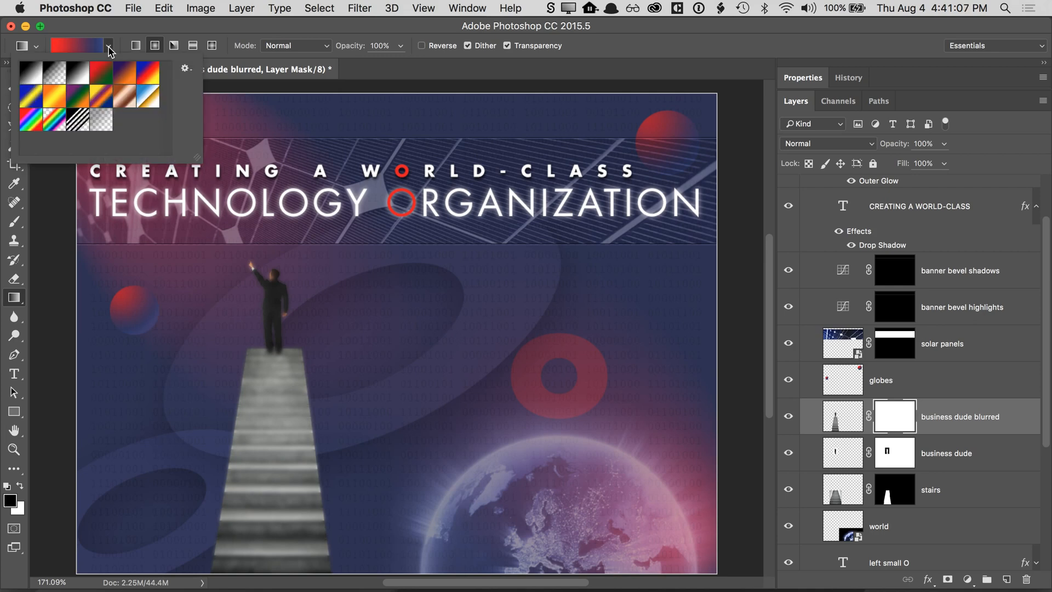
{"action": "left_click", "coordinate": [81, 79]}
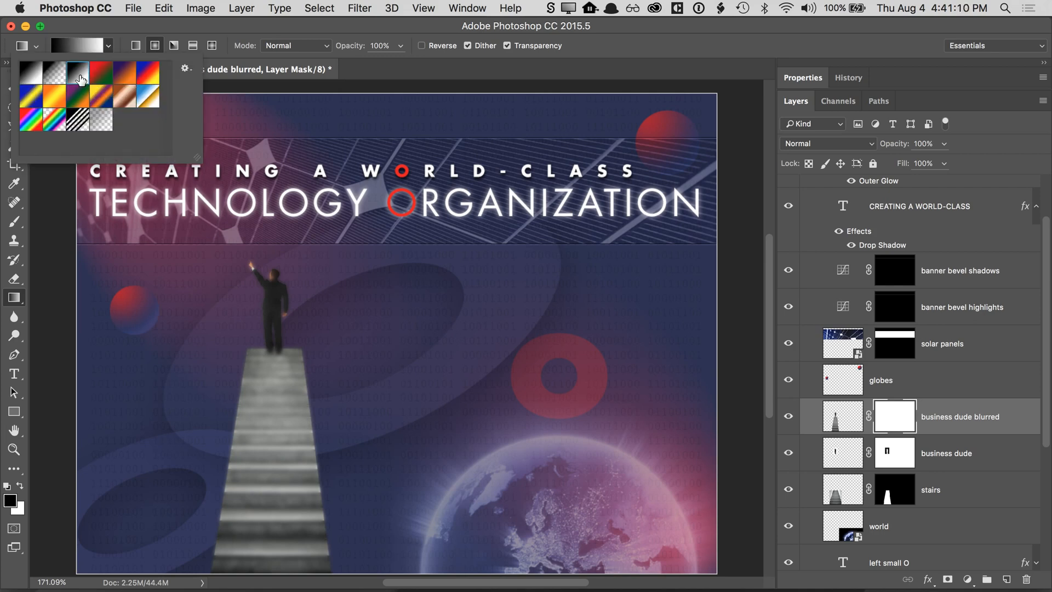
{"action": "key", "text": "Return"}
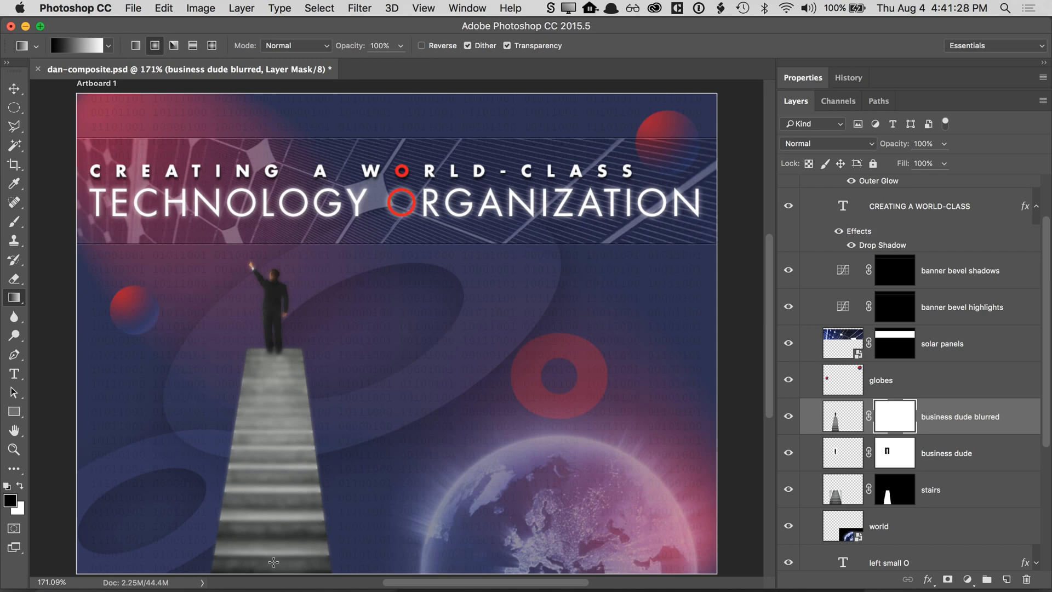
- Try a radial black-to-white gradient on the blurred layer's mask, from the lowest stairs up to just below the businessman's feet
{"action": "left_click_drag", "start_coordinate": [273, 562], "coordinate": [271, 372]}
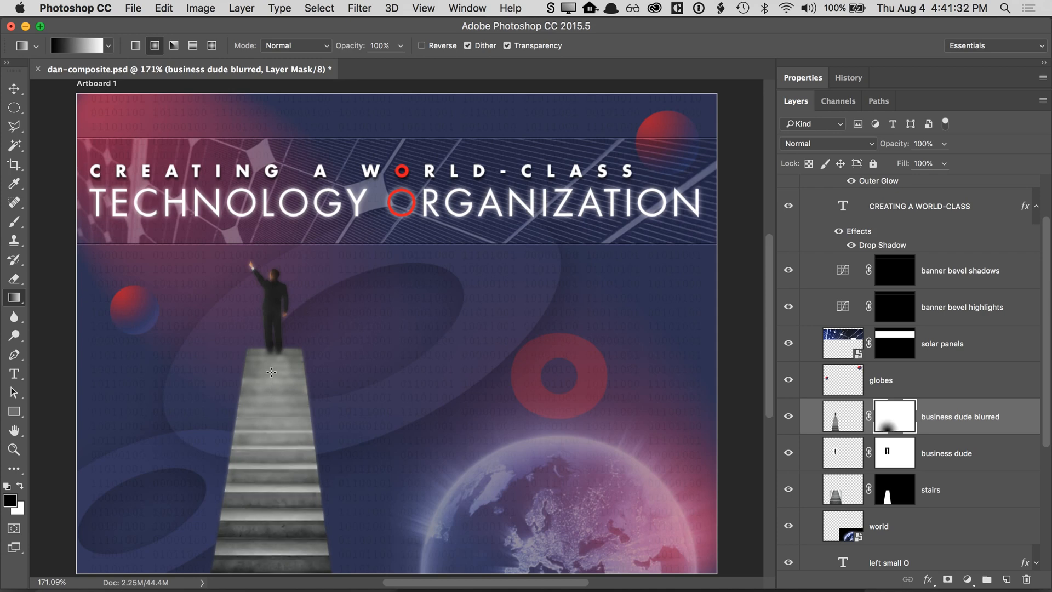
{"action": "left_click", "coordinate": [272, 539], "text": "super"}
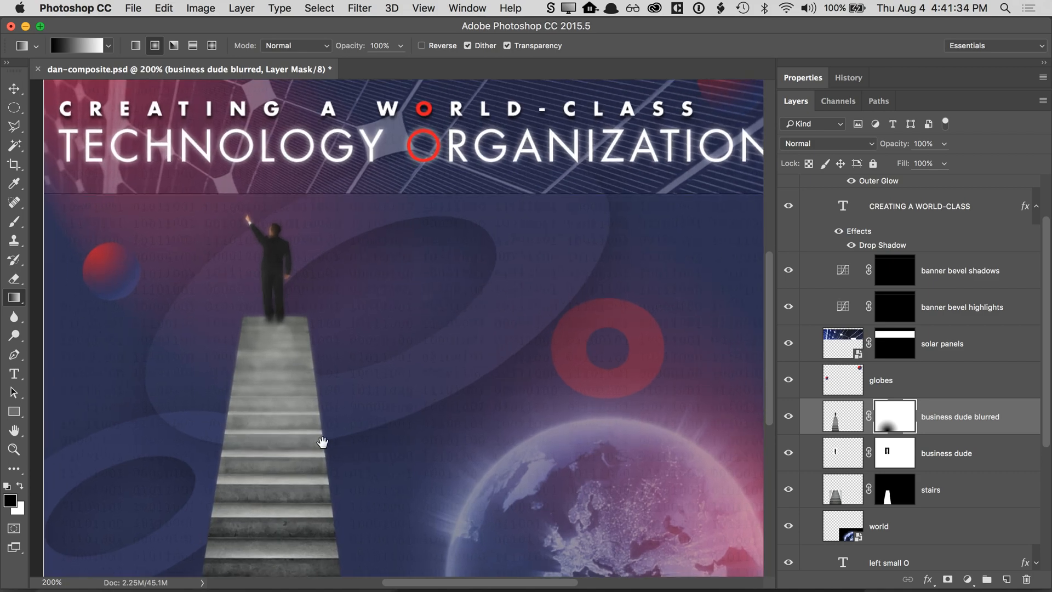
{"action": "left_click", "coordinate": [283, 482], "text": "super"}
{"action": "left_click_drag", "start_coordinate": [344, 418], "coordinate": [355, 305]}
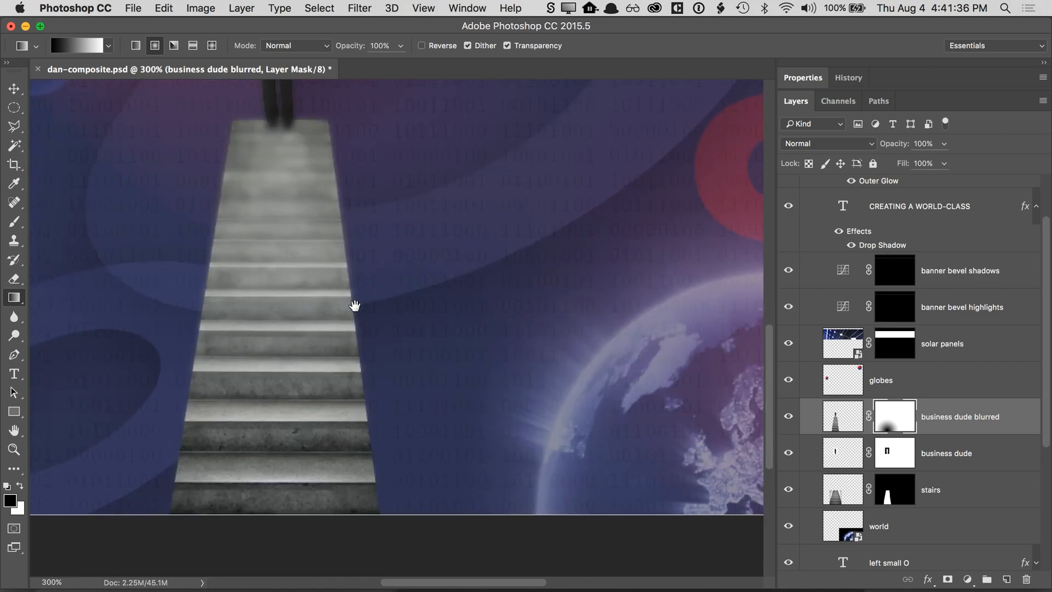
{"action": "left_click", "coordinate": [164, 8]}
{"action": "left_click", "coordinate": [167, 24]}
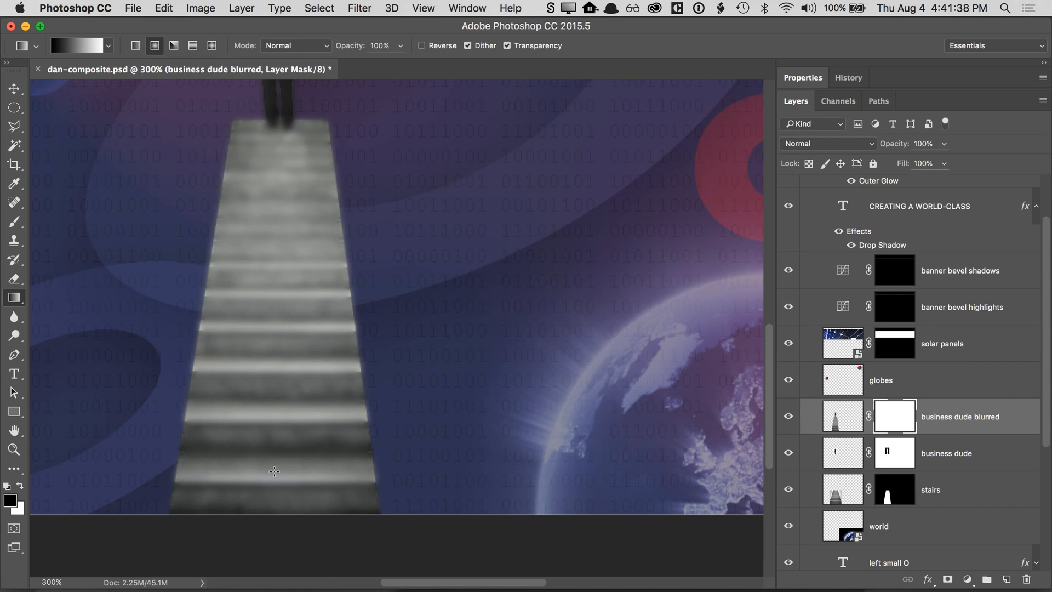
- Redraw the radial mask gradient from the second-lowest stair to the top stair and compare the image with the blurred layer hidden
{"action": "left_click_drag", "start_coordinate": [271, 482], "coordinate": [271, 134]}
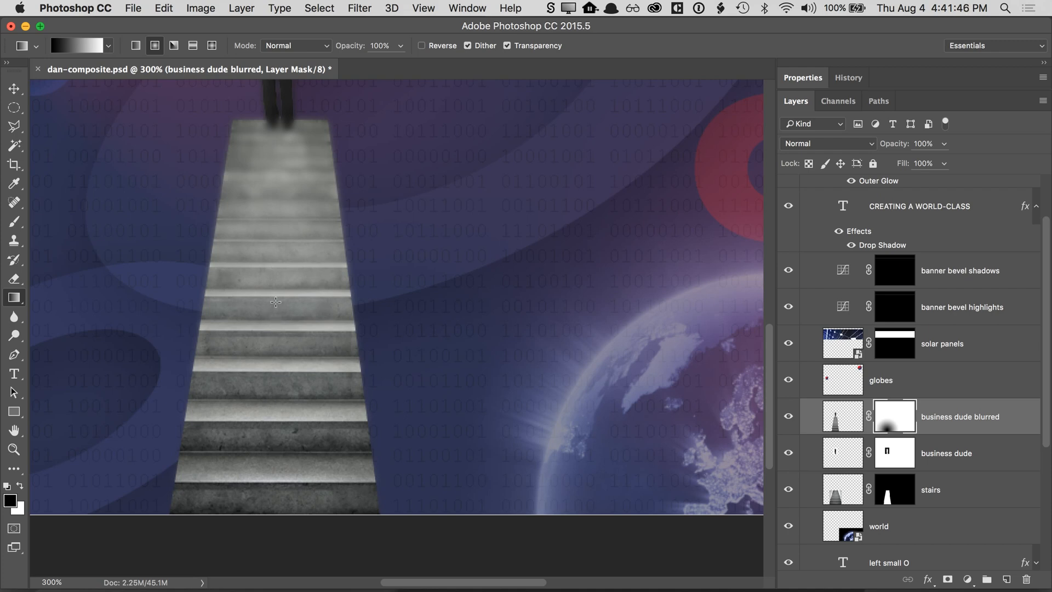
{"action": "left_click", "coordinate": [789, 416]}
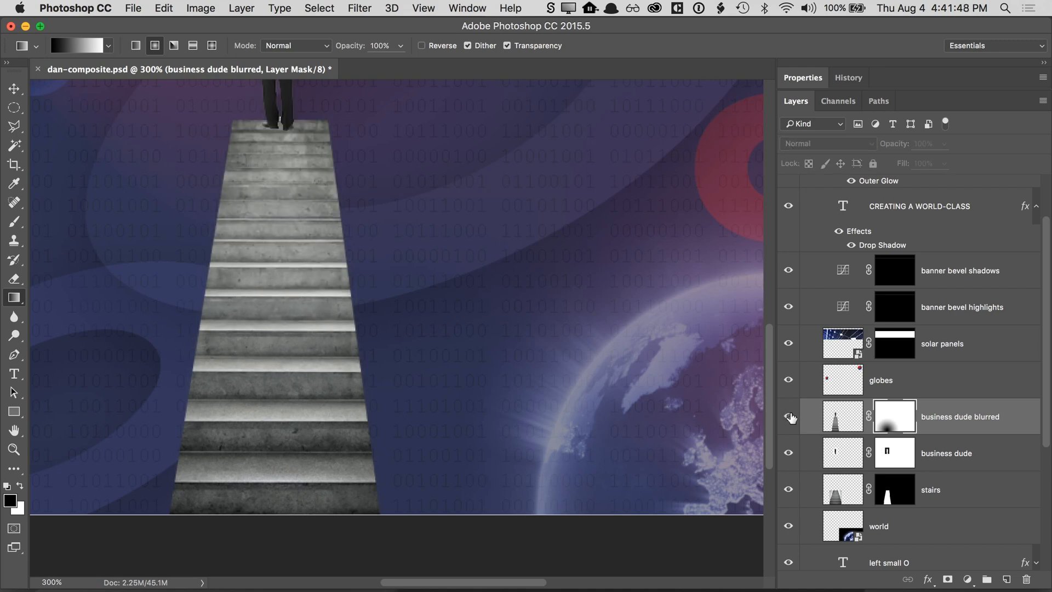
{"action": "left_click", "coordinate": [789, 417]}
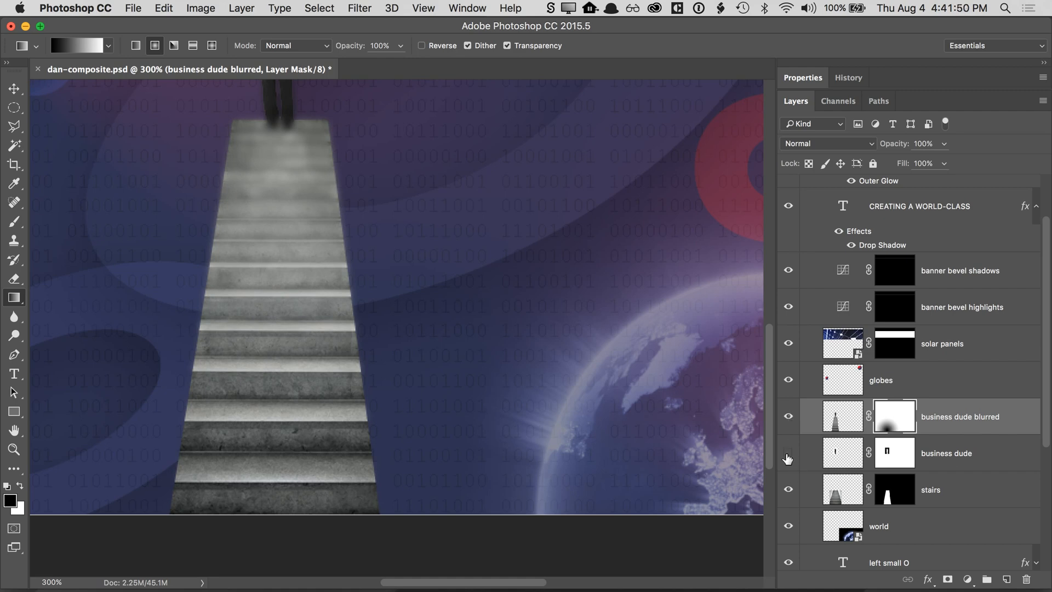
- Replace the mask with a linear black-to-white gradient from the lower stairs up to the businessman's legs, temporarily hiding the business dude and stairs layers
{"action": "left_click_drag", "start_coordinate": [789, 453], "coordinate": [789, 489]}
{"action": "left_click_drag", "start_coordinate": [491, 253], "coordinate": [475, 319]}
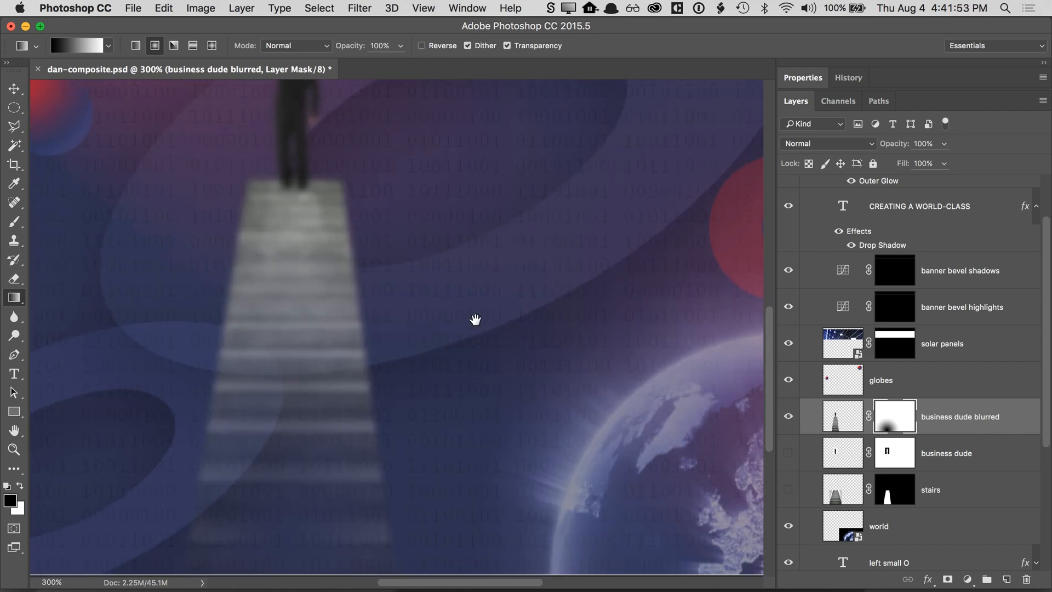
{"action": "left_click", "coordinate": [157, 49]}
{"action": "left_click", "coordinate": [136, 48]}
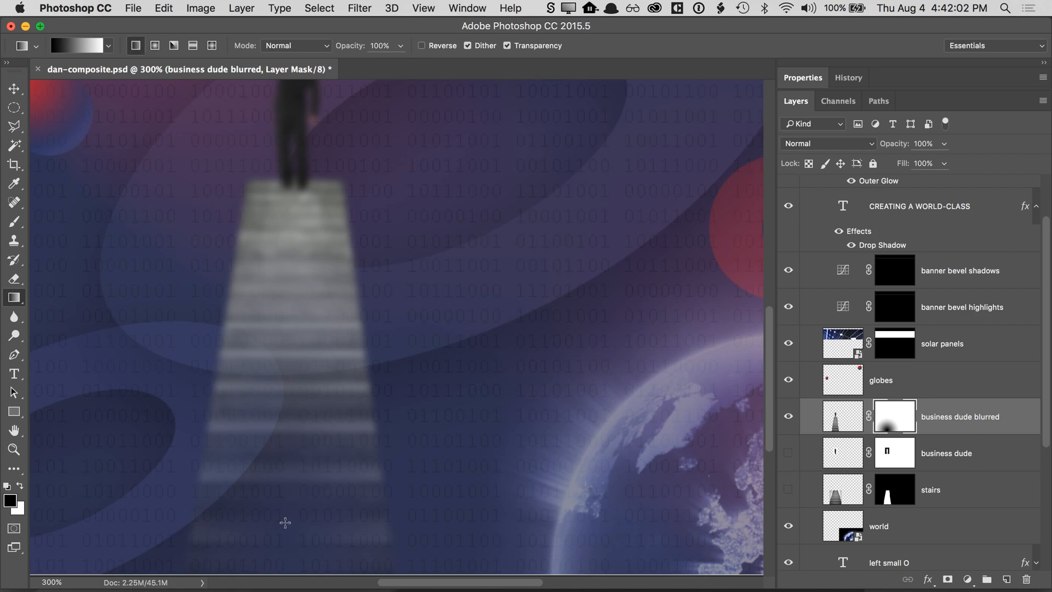
{"action": "left_click_drag", "start_coordinate": [284, 518], "coordinate": [293, 253]}
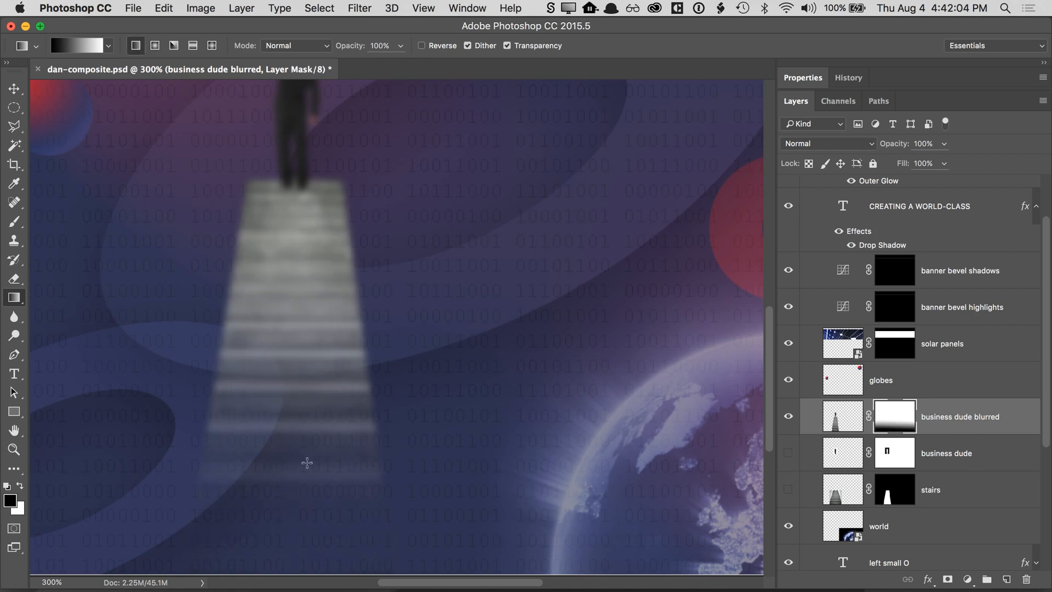
{"action": "left_click_drag", "start_coordinate": [293, 470], "coordinate": [297, 107]}
{"action": "left_click", "coordinate": [788, 453]}
{"action": "left_click", "coordinate": [788, 489]}
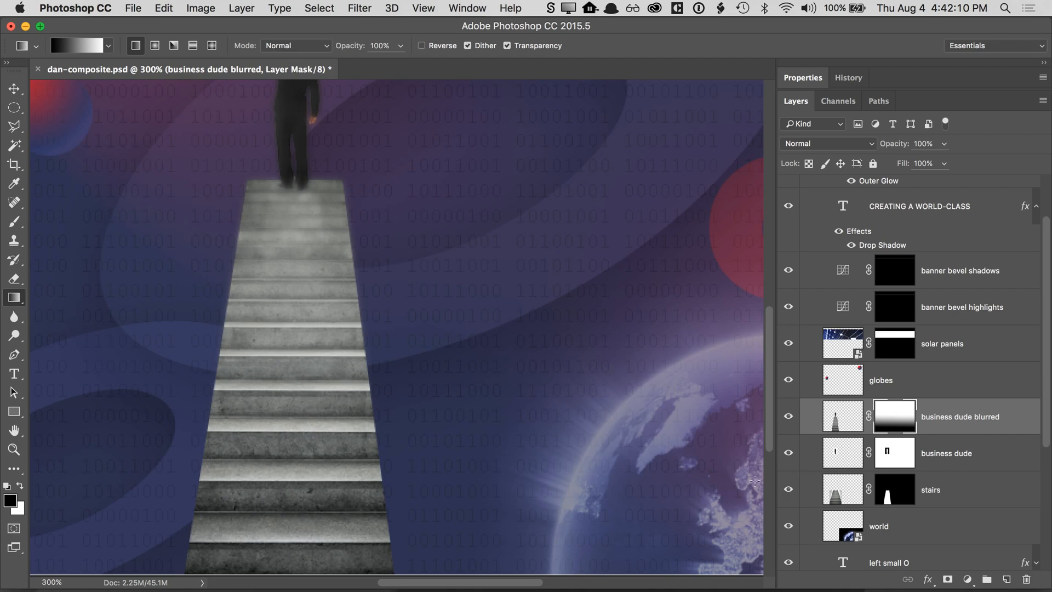
- Examine the businessman and stairs with the masked blurred layer toggled off and on, and in the whole artboard
{"action": "left_click", "coordinate": [788, 418]}
{"action": "left_click", "coordinate": [787, 419]}
{"action": "left_click", "coordinate": [786, 418]}
{"action": "scroll", "coordinate": [469, 438], "scroll_direction": "up", "scroll_amount": 5}
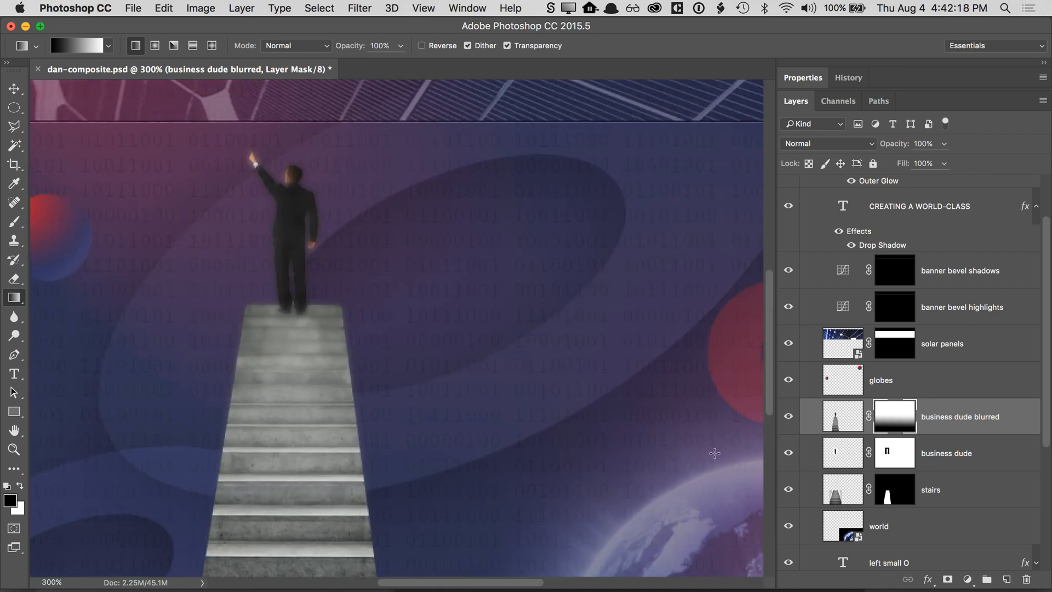
{"action": "left_click", "coordinate": [788, 419]}
{"action": "left_click", "coordinate": [788, 419]}
{"action": "left_click", "coordinate": [788, 419]}
{"action": "left_click", "coordinate": [787, 419]}
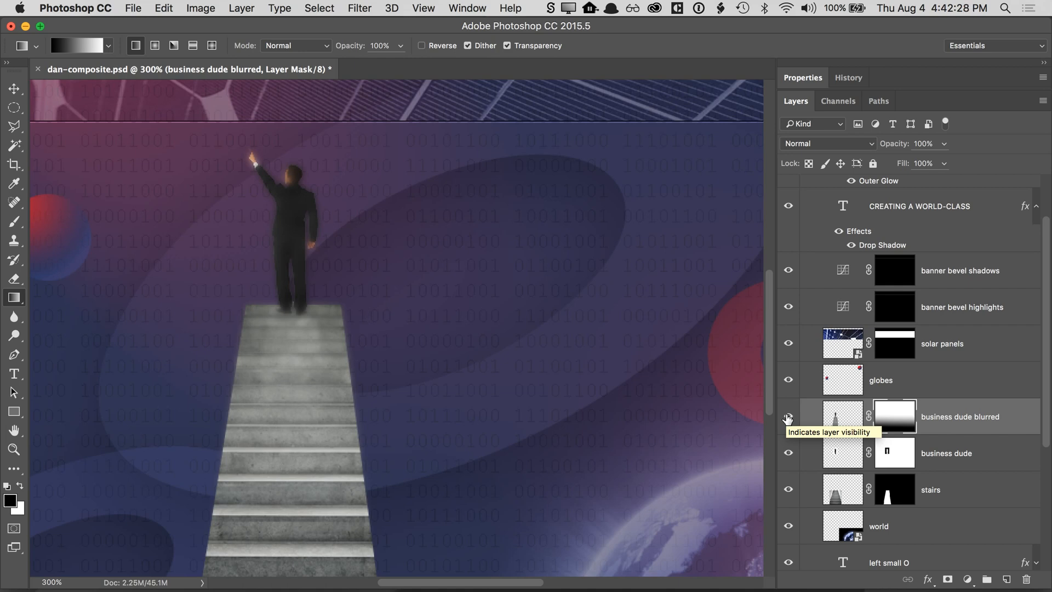
{"action": "key", "text": "super+0"}
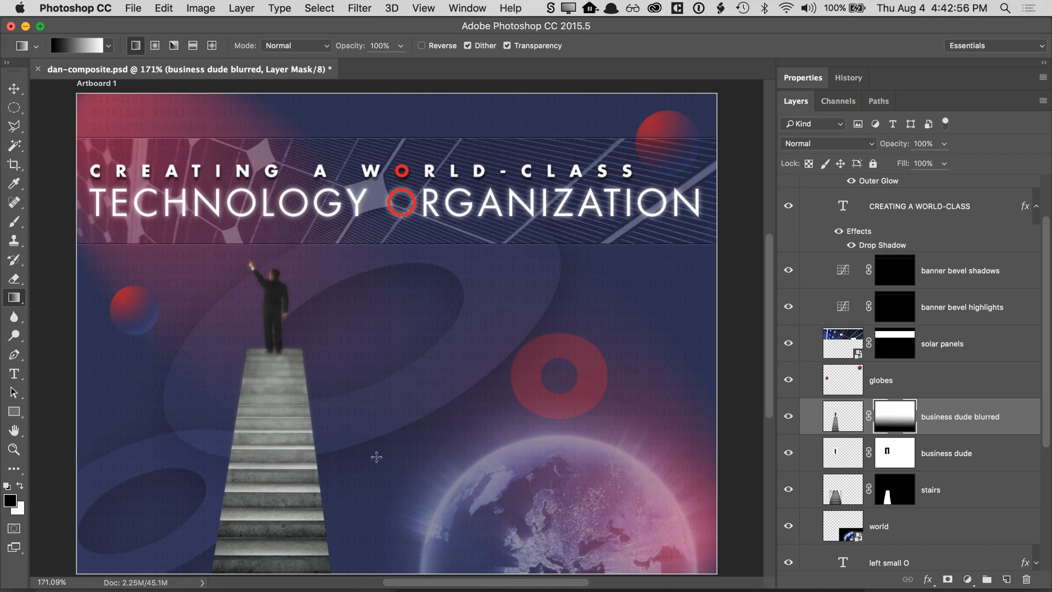
- Add a new layer between the stairs and world layers and rename it "graphic stairs"
{"action": "left_click", "coordinate": [343, 404], "text": "super"}
{"action": "left_click_drag", "start_coordinate": [396, 389], "coordinate": [378, 305]}
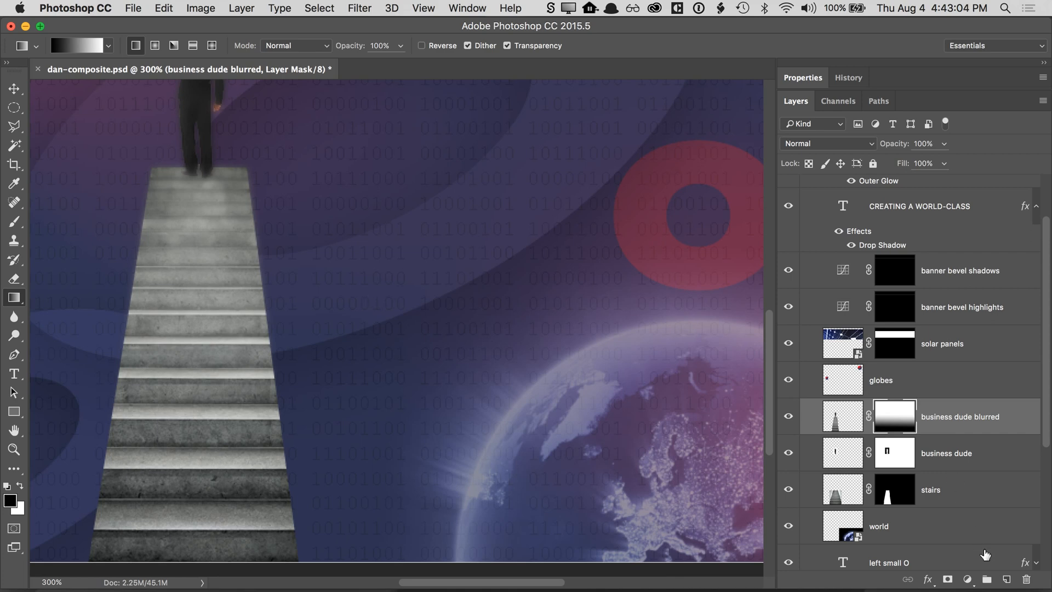
{"action": "left_click", "coordinate": [1005, 581]}
{"action": "scroll", "coordinate": [1024, 438], "scroll_direction": "down", "scroll_amount": 5}
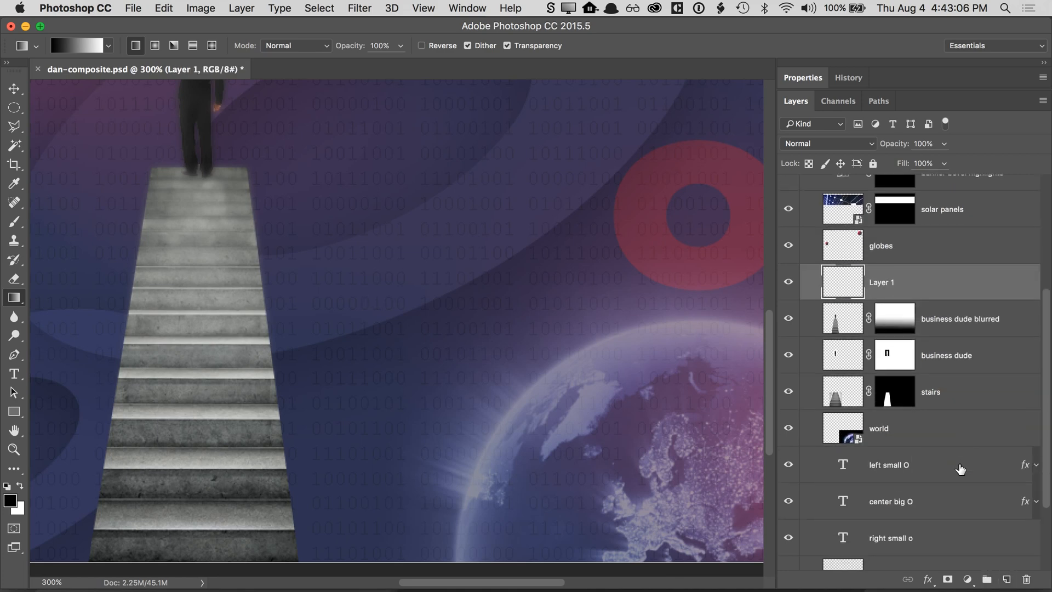
{"action": "left_click_drag", "start_coordinate": [882, 216], "coordinate": [888, 334]}
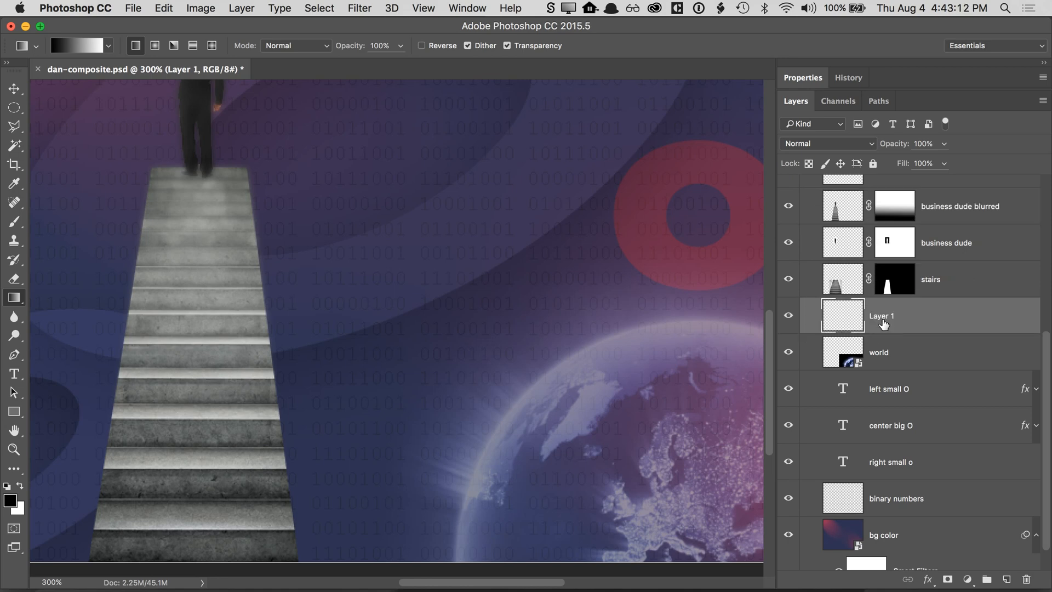
{"action": "double_click", "coordinate": [879, 316]}
{"action": "type", "text": "graphic stairs"}
{"action": "key", "text": "Return"}
- Make a rectangular selection from the right end of the top stair down to the artboard's bottom edge, over part of the world
{"action": "left_click_drag", "start_coordinate": [14, 107], "coordinate": [47, 108]}
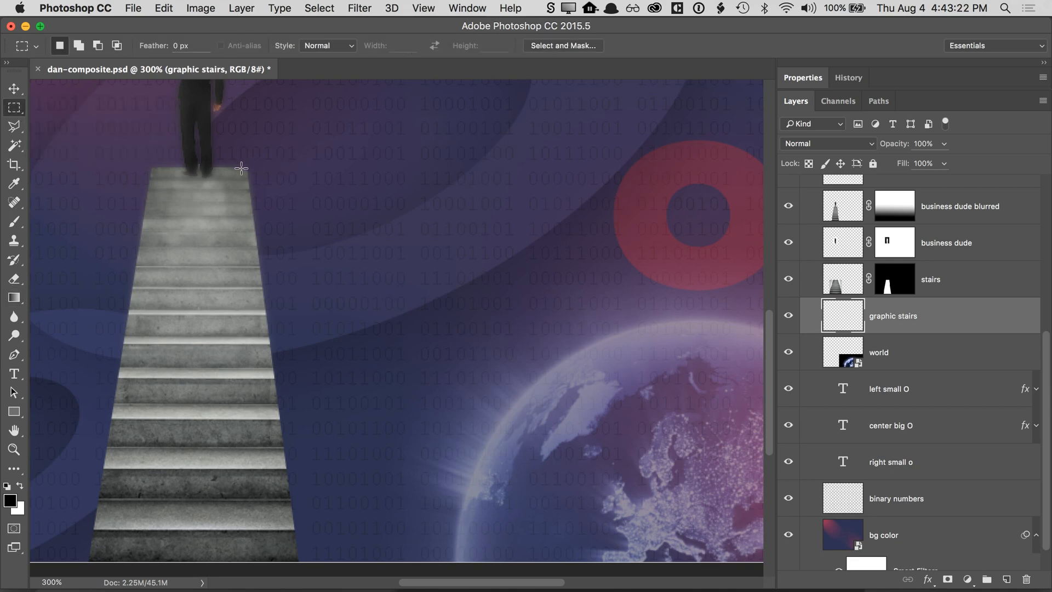
{"action": "left_click_drag", "start_coordinate": [241, 167], "coordinate": [646, 572]}
{"action": "left_click_drag", "start_coordinate": [454, 286], "coordinate": [457, 286]}
- Fill the selection on the graphic stairs layer with black and deselect it
{"action": "left_click", "coordinate": [164, 9]}
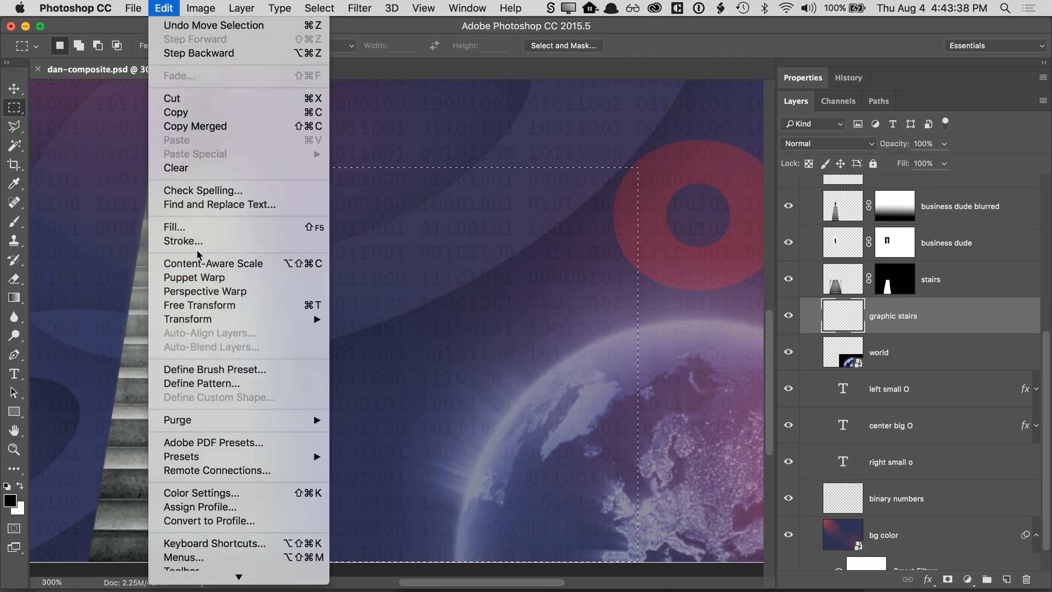
{"action": "left_click", "coordinate": [192, 232]}
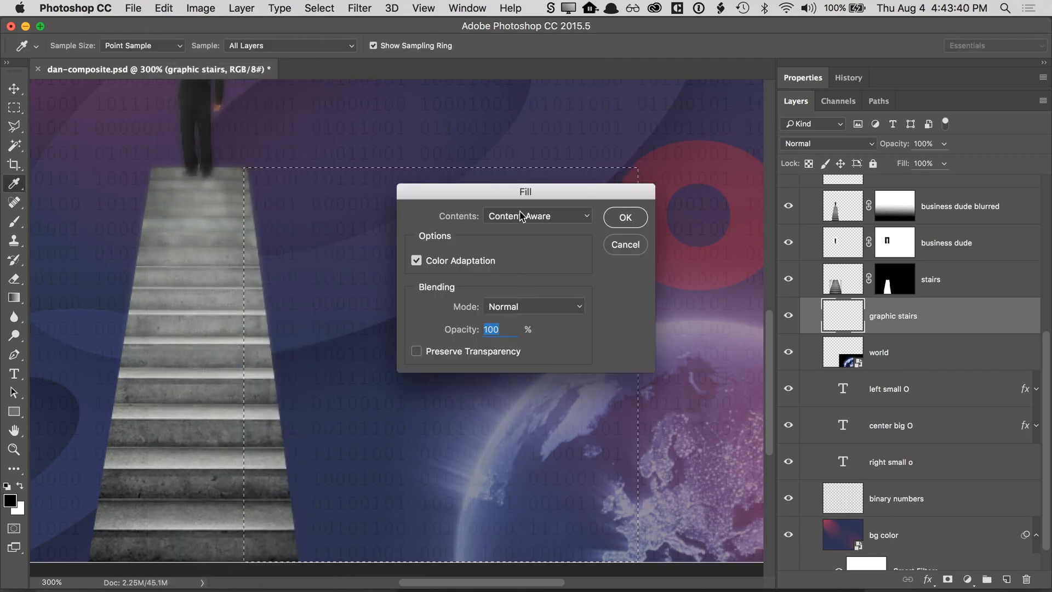
{"action": "left_click", "coordinate": [519, 214]}
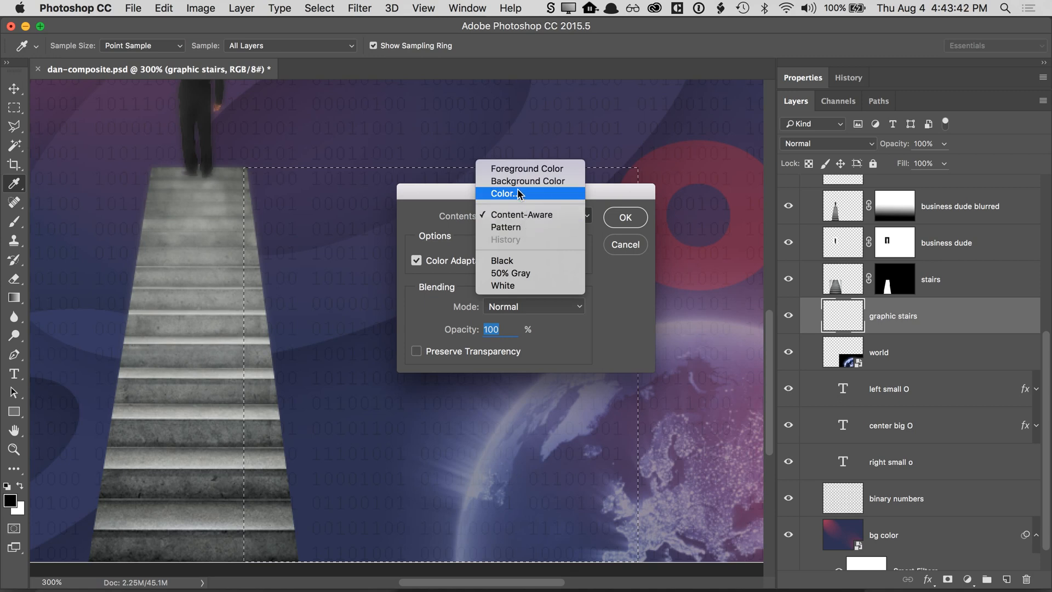
{"action": "left_click", "coordinate": [526, 260]}
{"action": "left_click", "coordinate": [625, 218]}
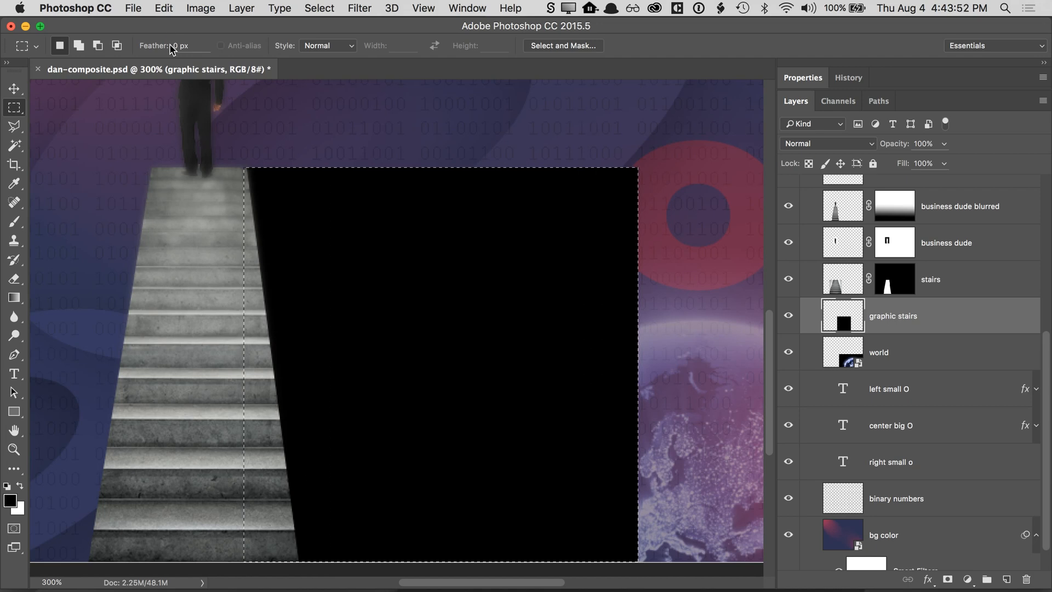
{"action": "left_click", "coordinate": [164, 8]}
{"action": "left_click", "coordinate": [171, 24]}
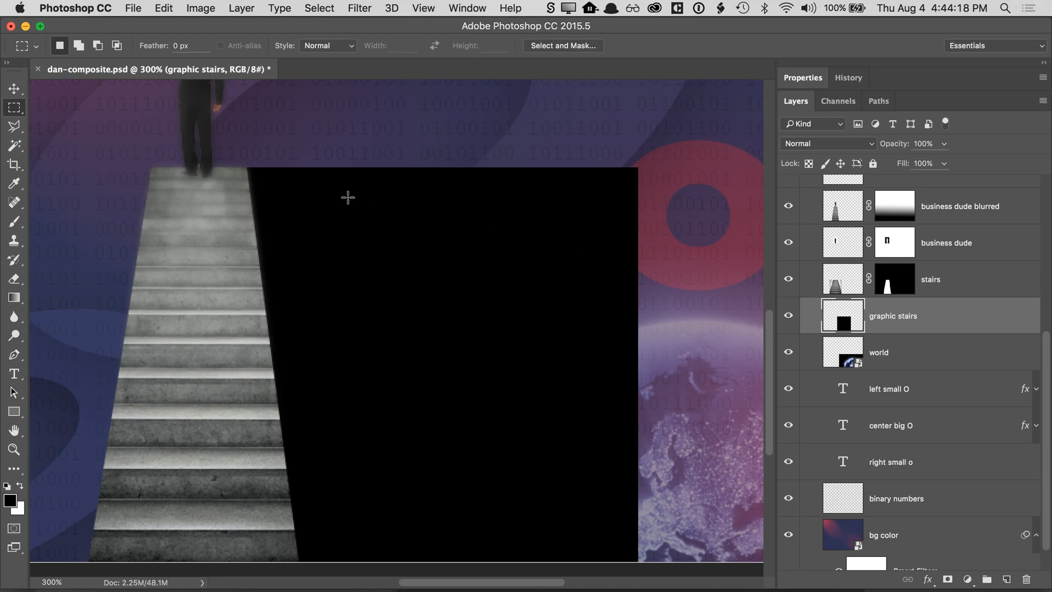
- Set the rectangular marquee to a fixed size of 25 by 25 px
{"action": "key", "text": "super+equal"}
{"action": "left_click_drag", "start_coordinate": [281, 190], "coordinate": [307, 205]}
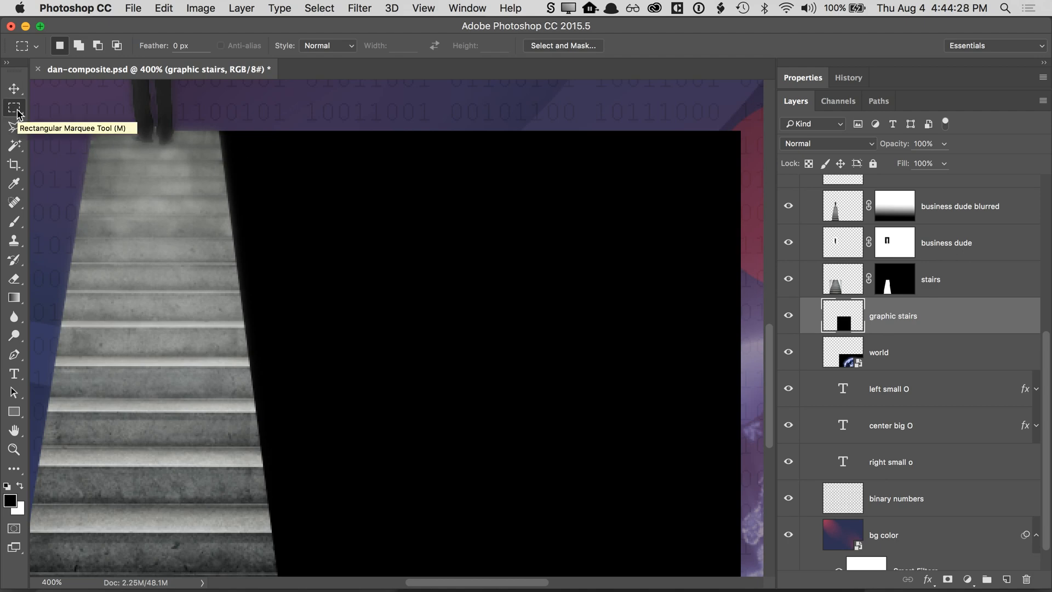
{"action": "key", "text": "super+plus"}
{"action": "left_click_drag", "start_coordinate": [271, 153], "coordinate": [270, 175]}
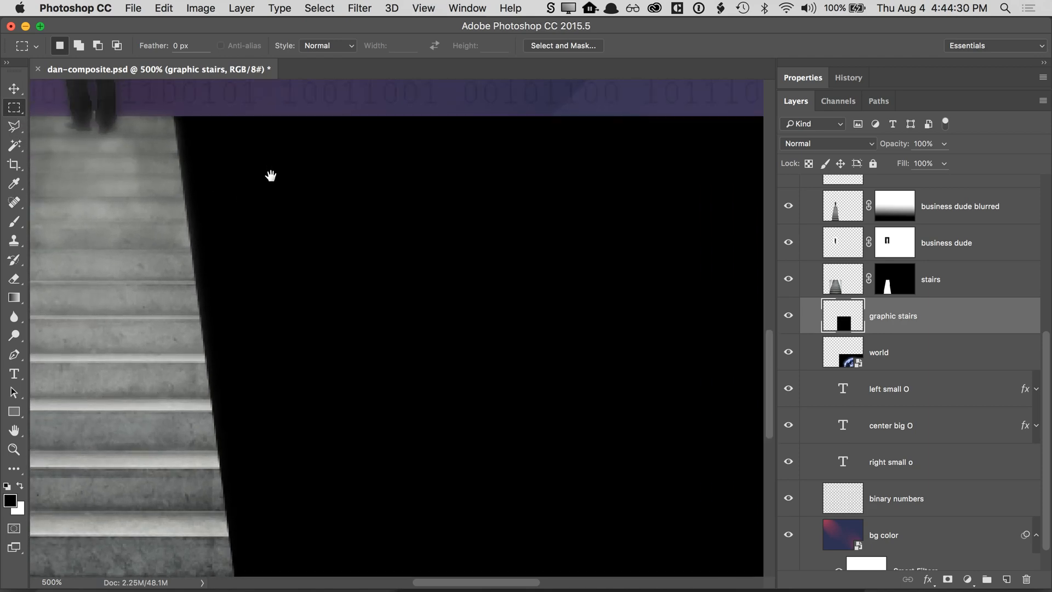
{"action": "left_click", "coordinate": [262, 156], "text": "super"}
{"action": "left_click_drag", "start_coordinate": [317, 124], "coordinate": [321, 150]}
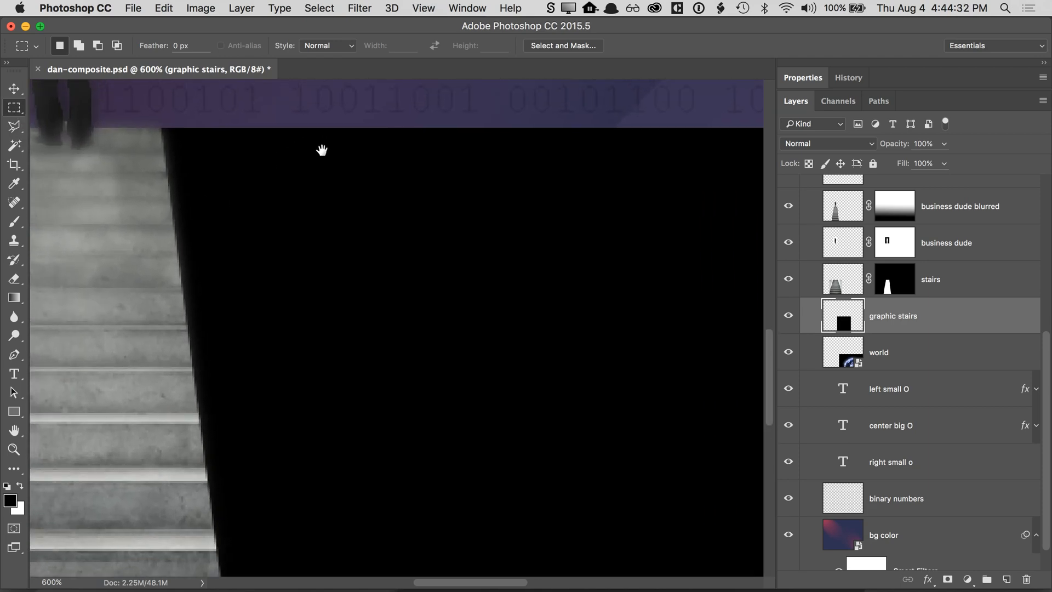
{"action": "left_click", "coordinate": [340, 48]}
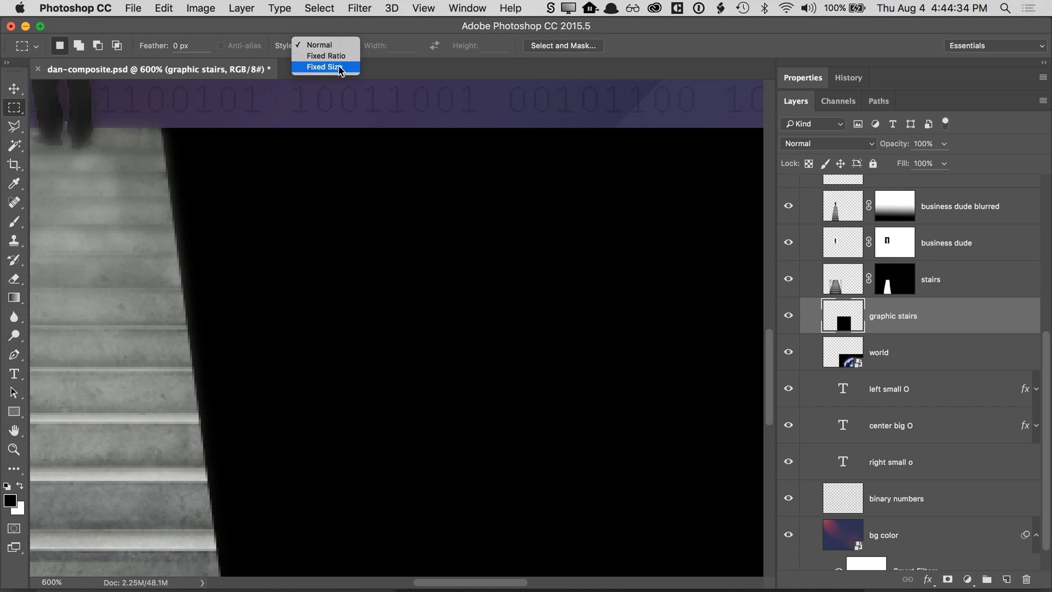
{"action": "left_click", "coordinate": [340, 67]}
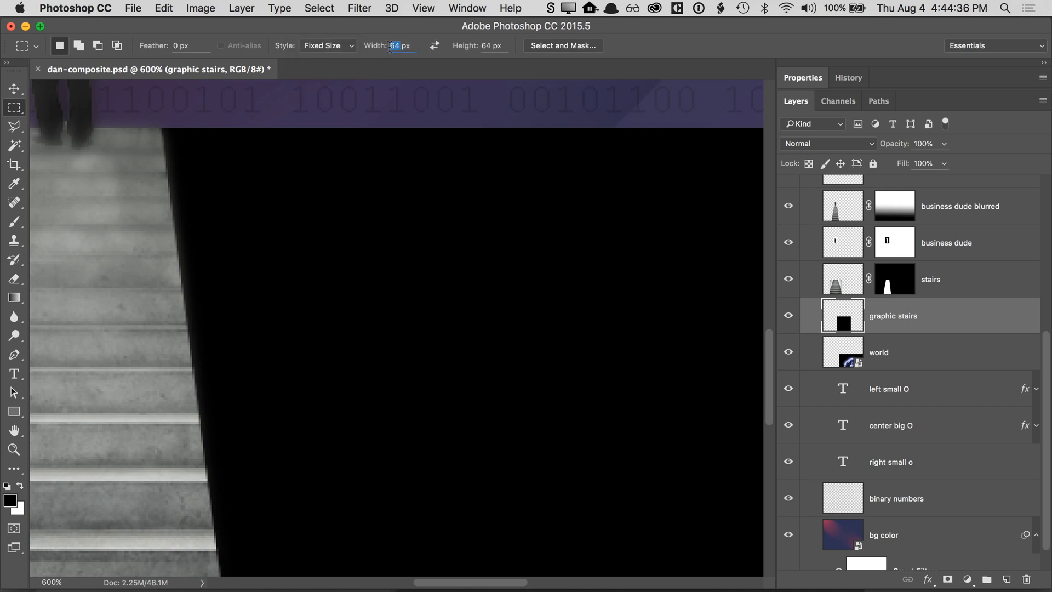
{"action": "type", "text": "25"}
- Try out 25 px square selections on the black rectangle and switch the marquee style to Normal and back to Fixed Size
{"action": "left_click_drag", "start_coordinate": [350, 226], "coordinate": [309, 205]}
{"action": "left_click_drag", "start_coordinate": [385, 189], "coordinate": [246, 186]}
{"action": "left_click", "coordinate": [344, 182]}
{"action": "left_click_drag", "start_coordinate": [457, 175], "coordinate": [363, 248]}
{"action": "left_click_drag", "start_coordinate": [338, 195], "coordinate": [350, 222]}
{"action": "left_click", "coordinate": [339, 48]}
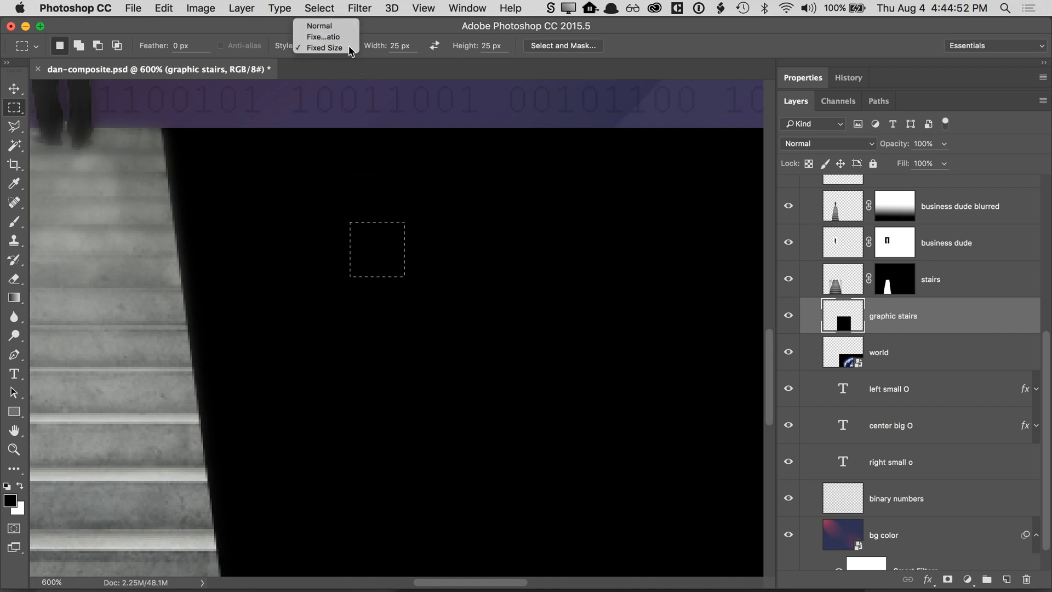
{"action": "left_click", "coordinate": [317, 22]}
{"action": "left_click", "coordinate": [341, 48]}
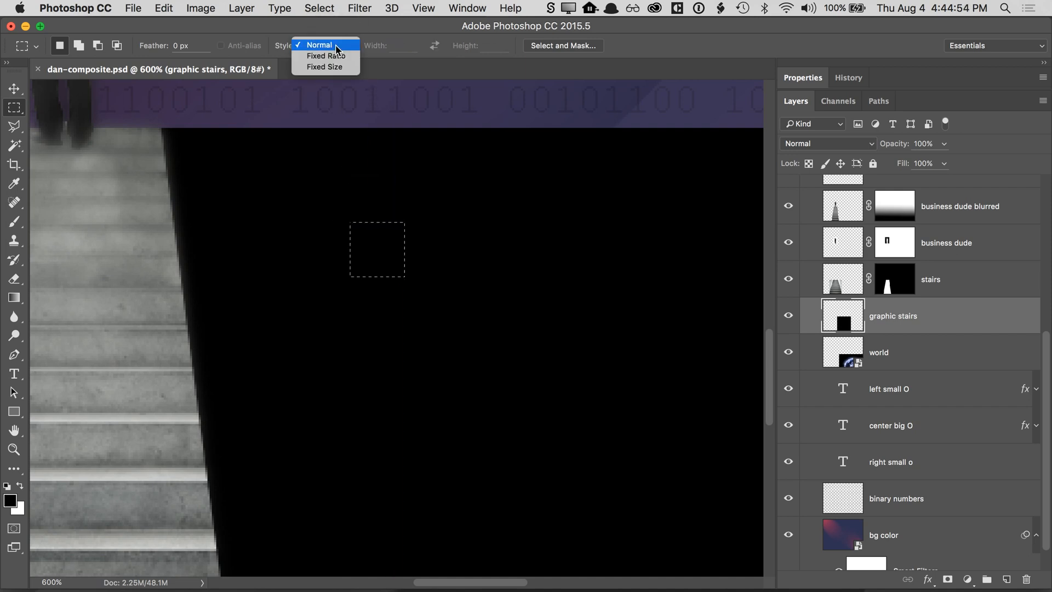
{"action": "left_click", "coordinate": [339, 67]}
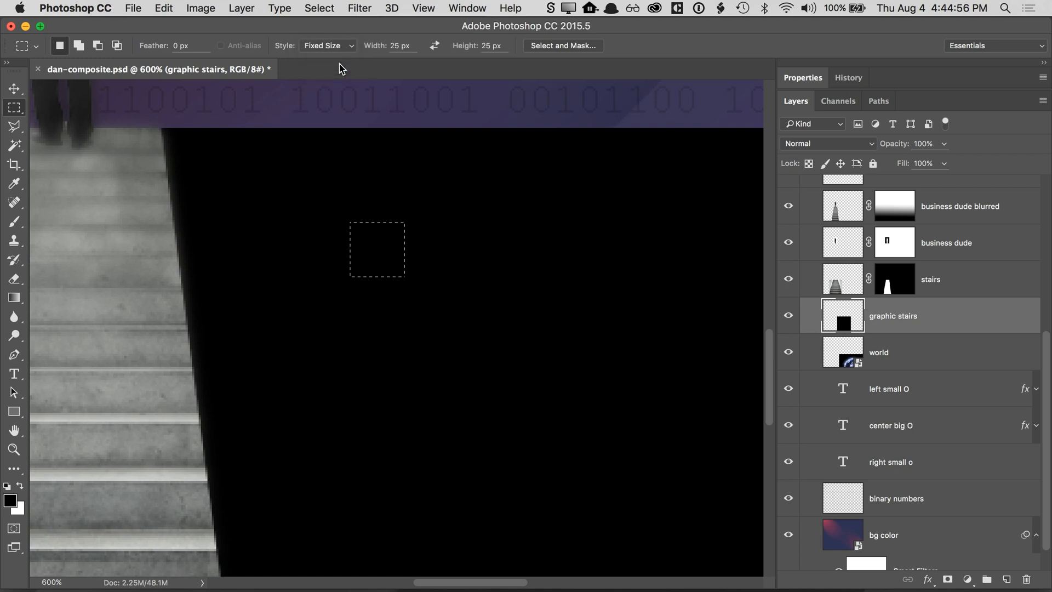
- Place a 25 px square selection against the black rectangle's top edge near the stairs and add a second touching its lower-right corner
{"action": "left_click", "coordinate": [371, 159]}
{"action": "left_click_drag", "start_coordinate": [341, 170], "coordinate": [225, 128]}
{"action": "key", "text": "super+equal"}
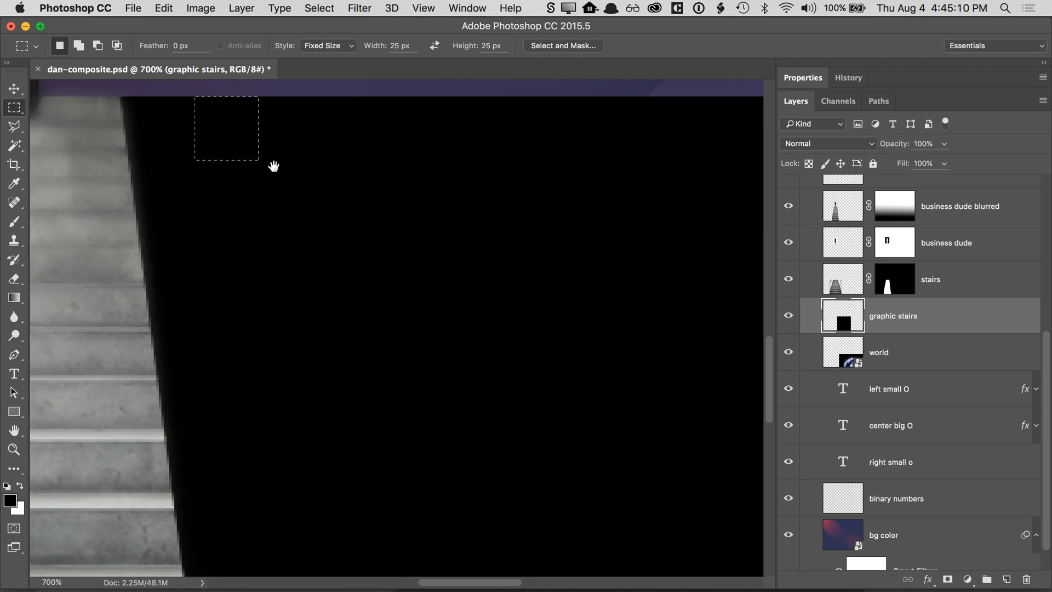
{"action": "left_click_drag", "start_coordinate": [275, 165], "coordinate": [310, 193]}
{"action": "key", "text": "super+equal"}
{"action": "key", "text": "super+equal"}
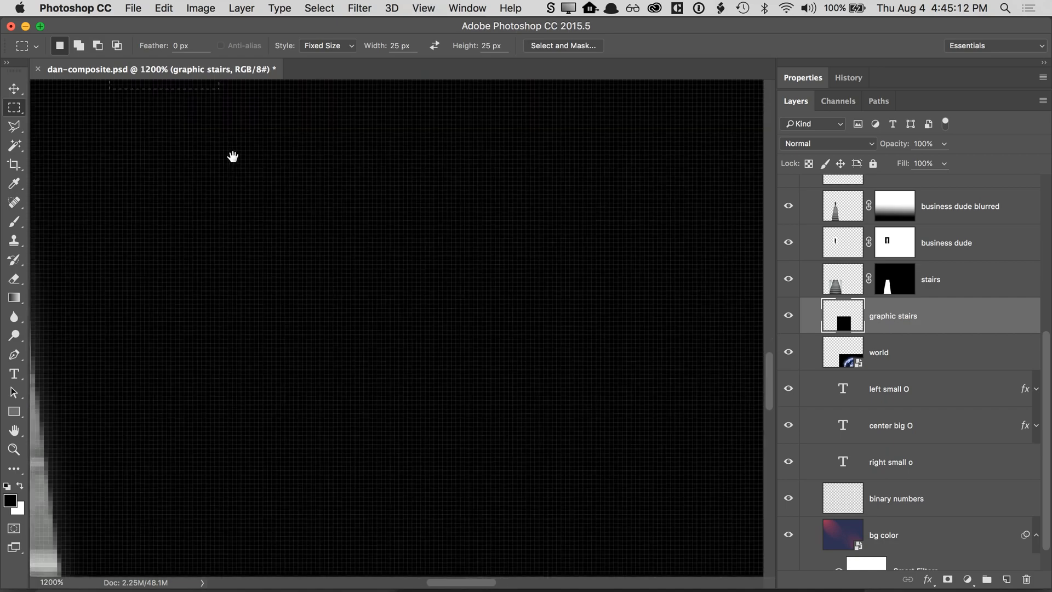
{"action": "left_click_drag", "start_coordinate": [230, 158], "coordinate": [365, 305]}
{"action": "left_click", "coordinate": [369, 243]}
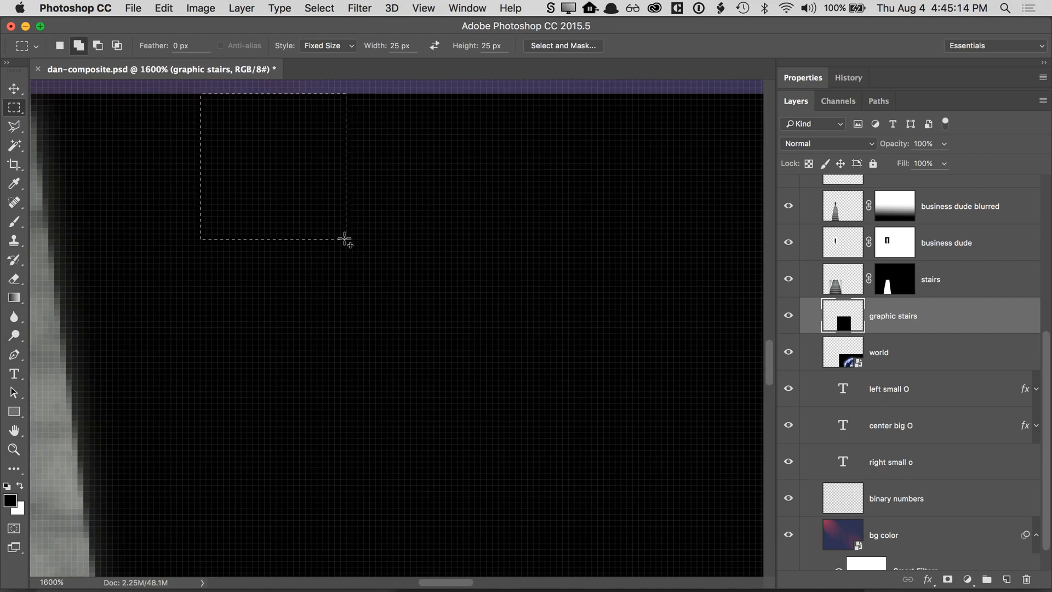
{"action": "left_click", "coordinate": [345, 240], "text": "shift"}
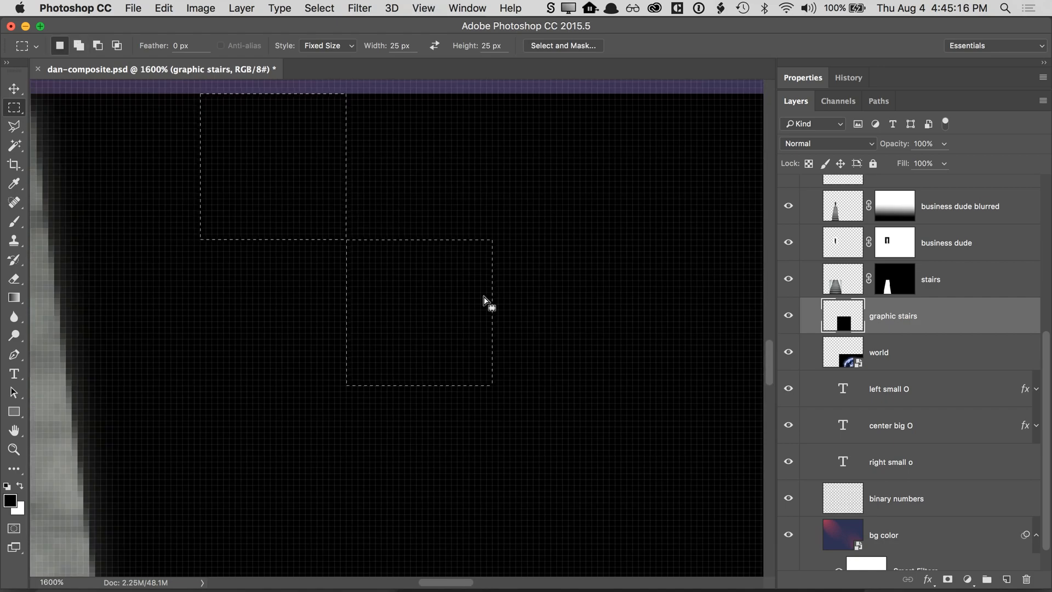
- Add a third 25 px square to the selection, starting at the second square's lower-right corner
{"action": "left_click_drag", "start_coordinate": [521, 386], "coordinate": [436, 347]}
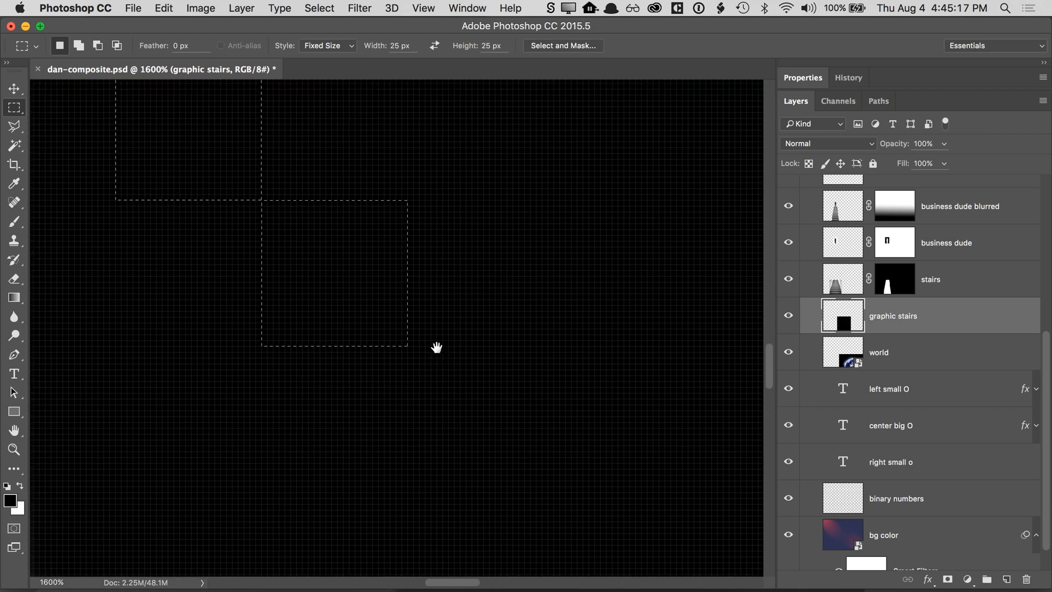
{"action": "left_click", "coordinate": [407, 346], "text": "shift"}
{"action": "left_click_drag", "start_coordinate": [567, 455], "coordinate": [474, 377]}
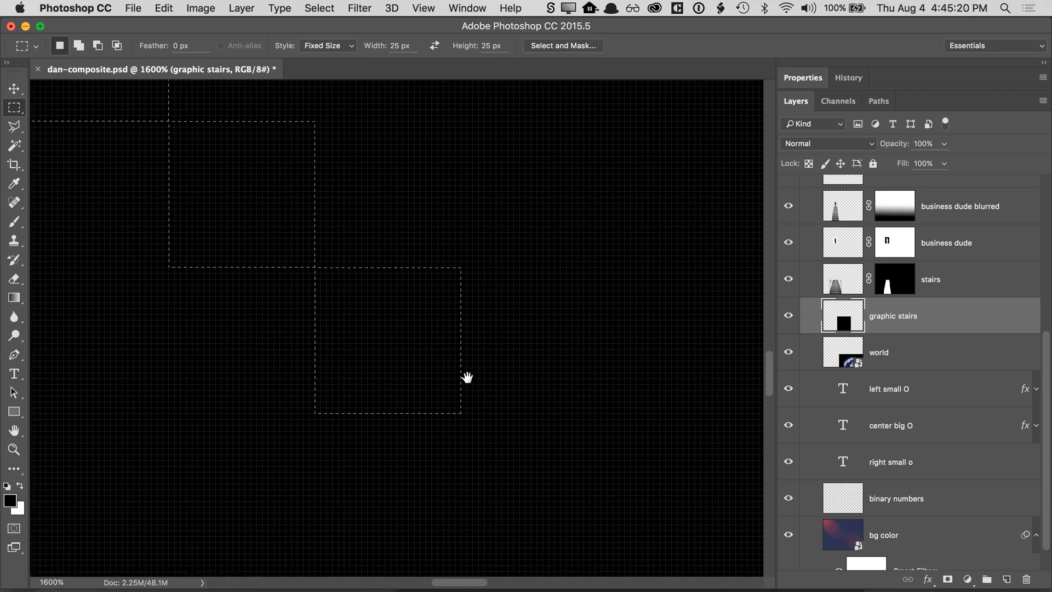
{"action": "left_click", "coordinate": [440, 391]}
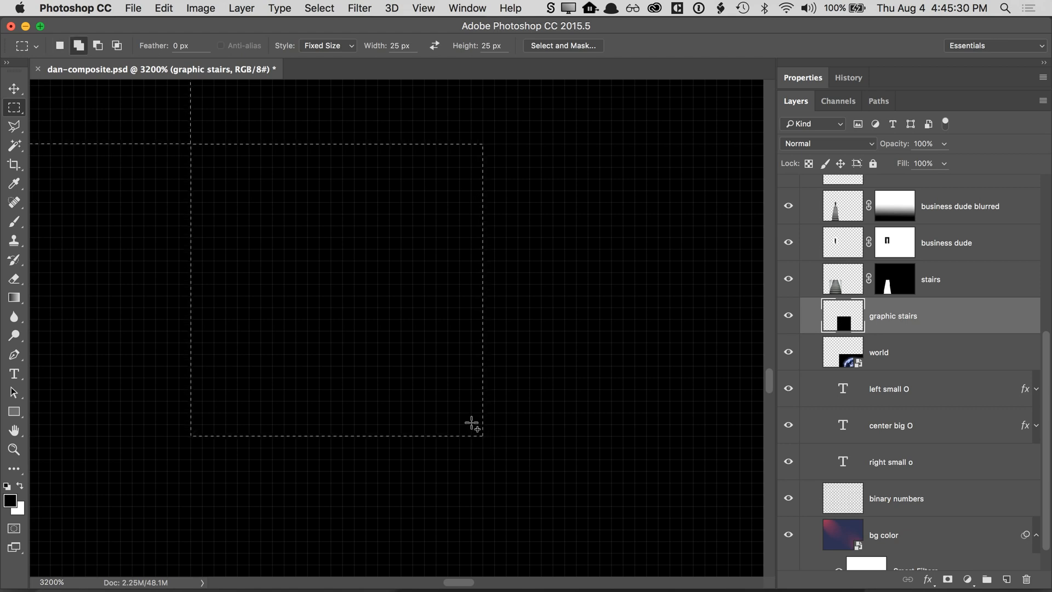
{"action": "left_click", "coordinate": [471, 424], "text": "shift"}
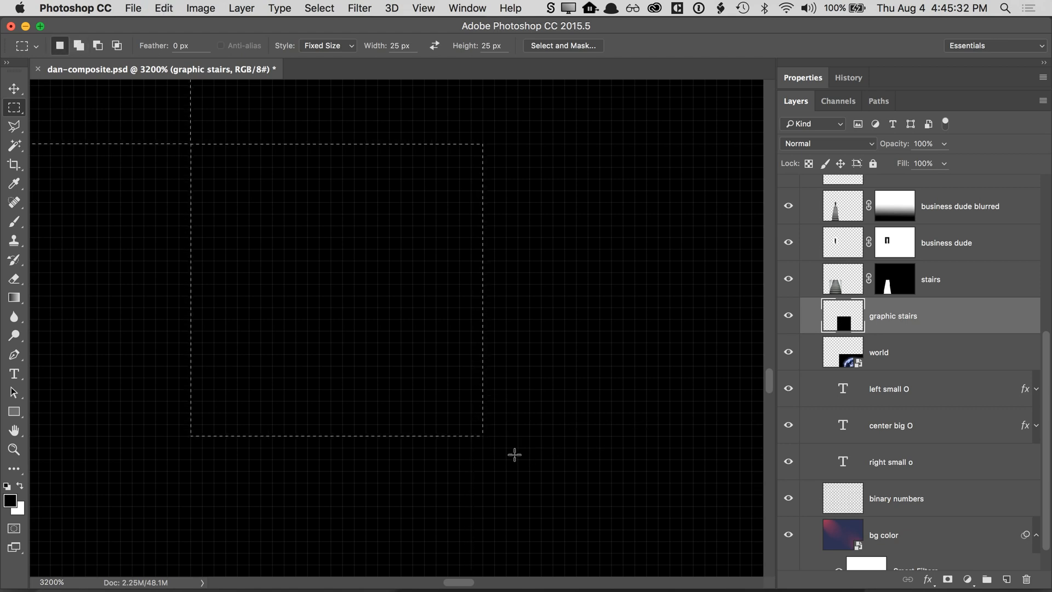
{"action": "left_click", "coordinate": [495, 449], "text": "shift"}
{"action": "key", "text": "super+z"}
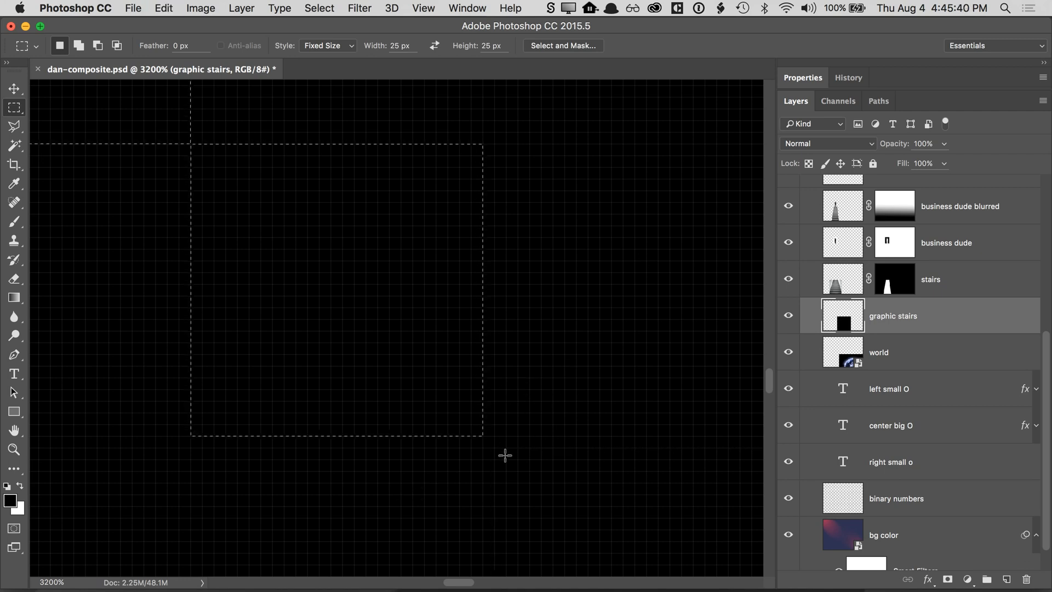
- Continue the diagonal selection with the fourth, fifth and sixth 25 px squares, each starting at the previous square's lower-right corner
{"action": "left_click", "coordinate": [483, 436], "text": "shift"}
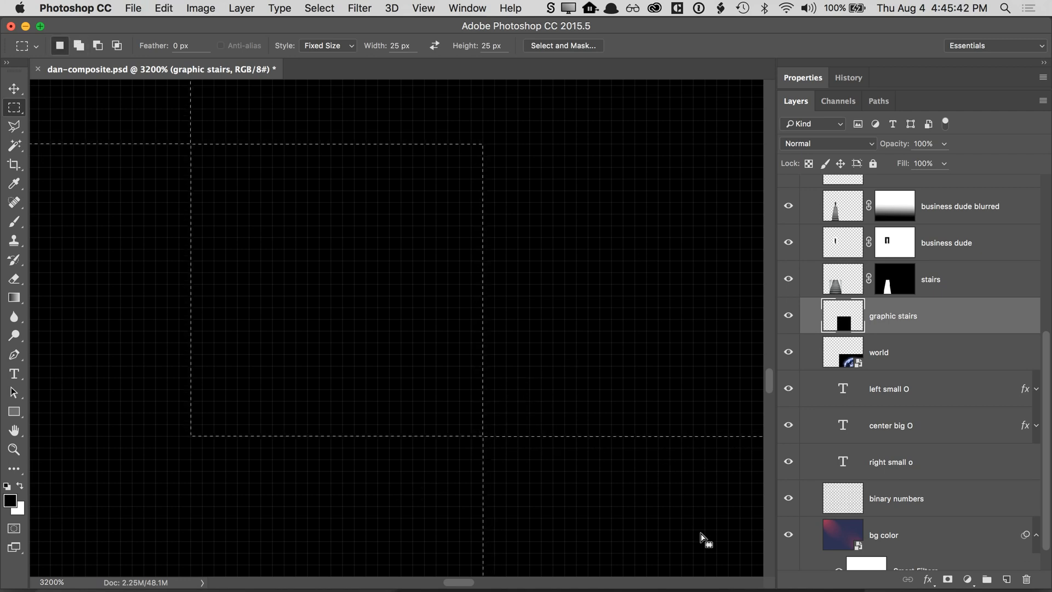
{"action": "left_click_drag", "start_coordinate": [700, 532], "coordinate": [484, 317]}
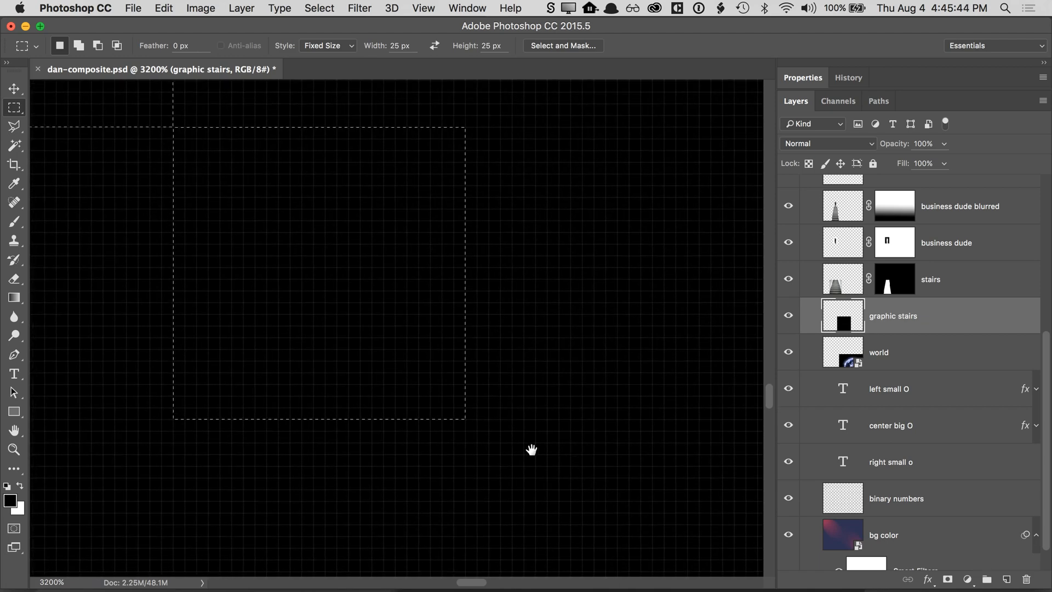
{"action": "left_click", "coordinate": [465, 419], "text": "shift"}
{"action": "left_click_drag", "start_coordinate": [691, 520], "coordinate": [437, 268]}
{"action": "left_click_drag", "start_coordinate": [554, 466], "coordinate": [480, 370]}
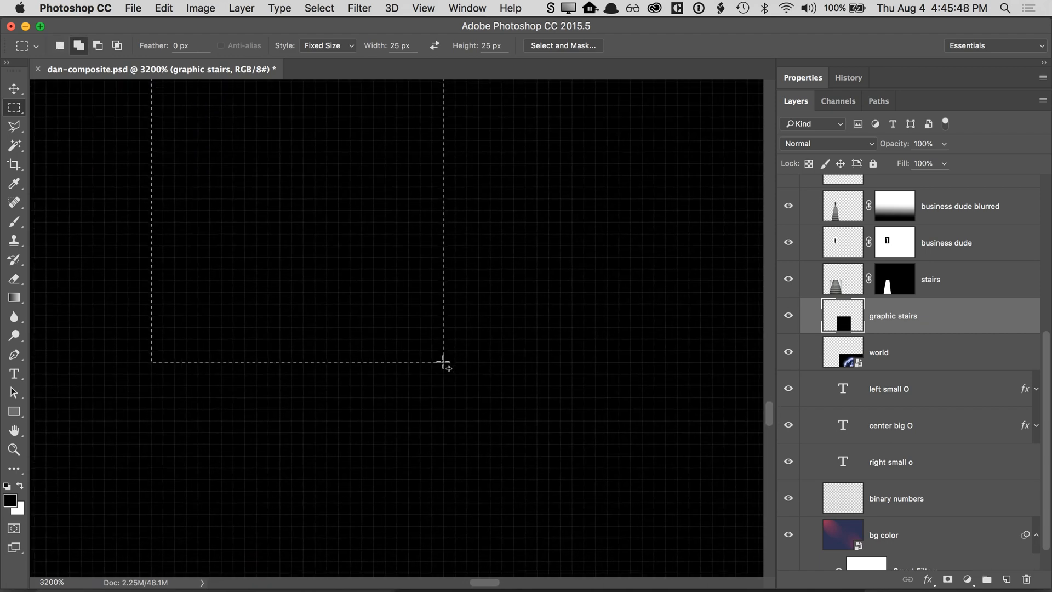
{"action": "left_click", "coordinate": [443, 362], "text": "shift"}
{"action": "left_click_drag", "start_coordinate": [582, 425], "coordinate": [449, 239]}
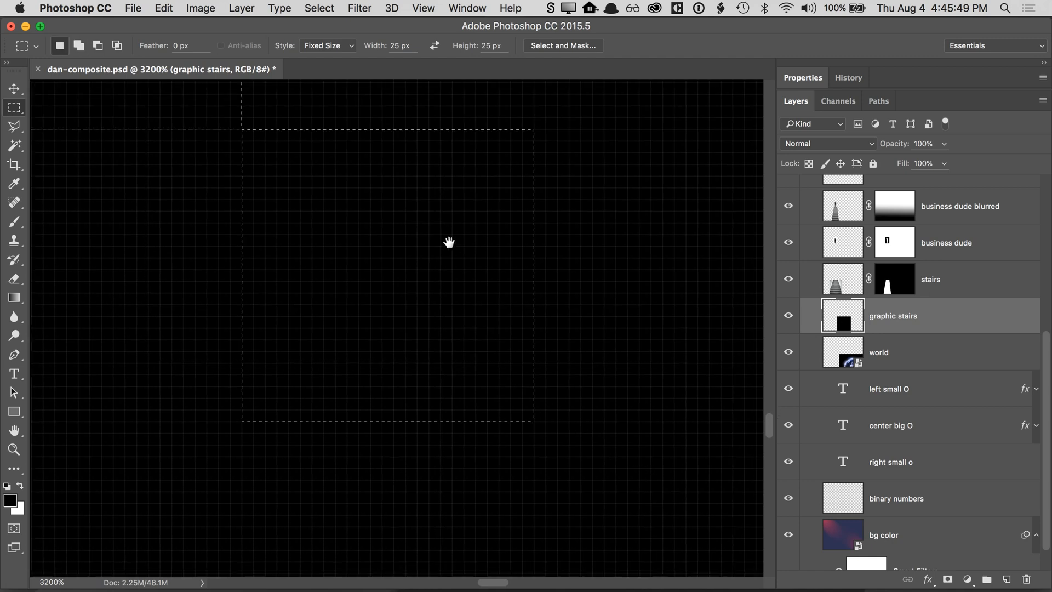
- Extend the diagonal selection with the seventh to tenth 25 px squares, each starting at the previous square's lower-right corner
{"action": "left_click", "coordinate": [528, 413], "text": "shift"}
{"action": "left_click_drag", "start_coordinate": [678, 469], "coordinate": [432, 273]}
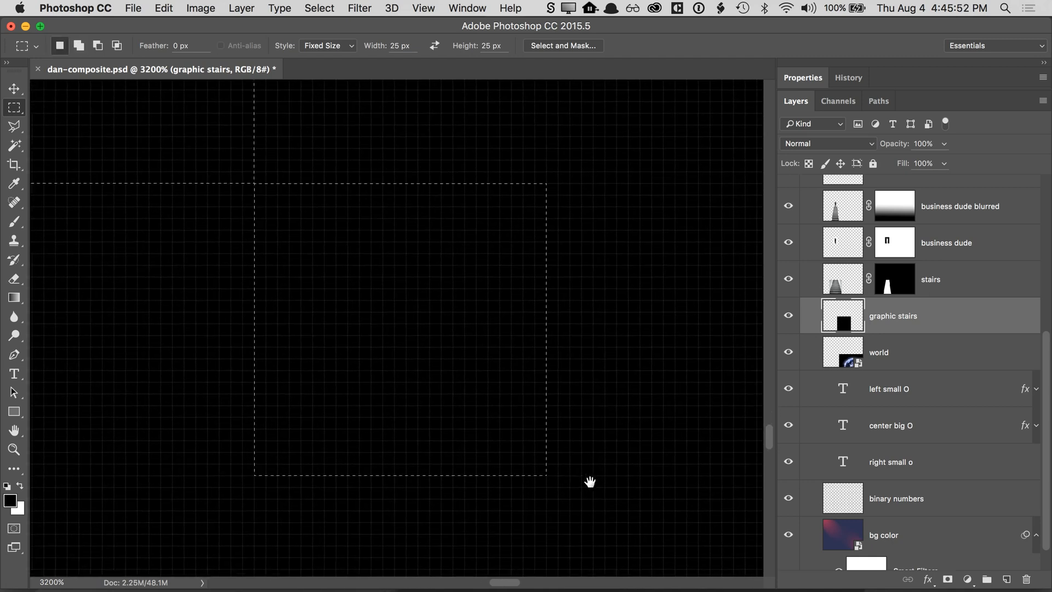
{"action": "left_click_drag", "start_coordinate": [590, 481], "coordinate": [511, 356]}
{"action": "left_click", "coordinate": [468, 352], "text": "shift"}
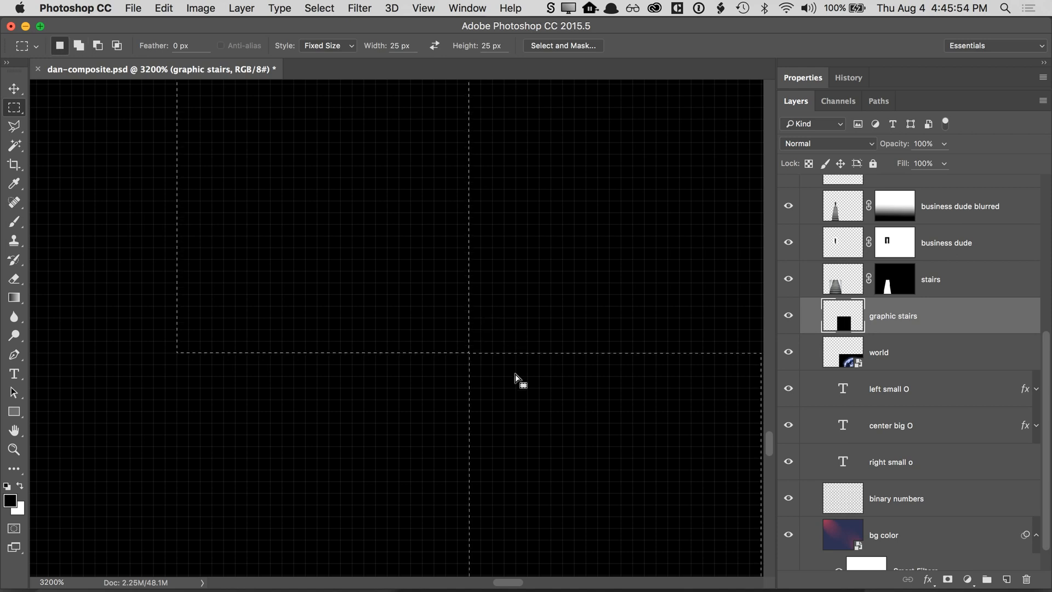
{"action": "left_click_drag", "start_coordinate": [632, 401], "coordinate": [531, 268]}
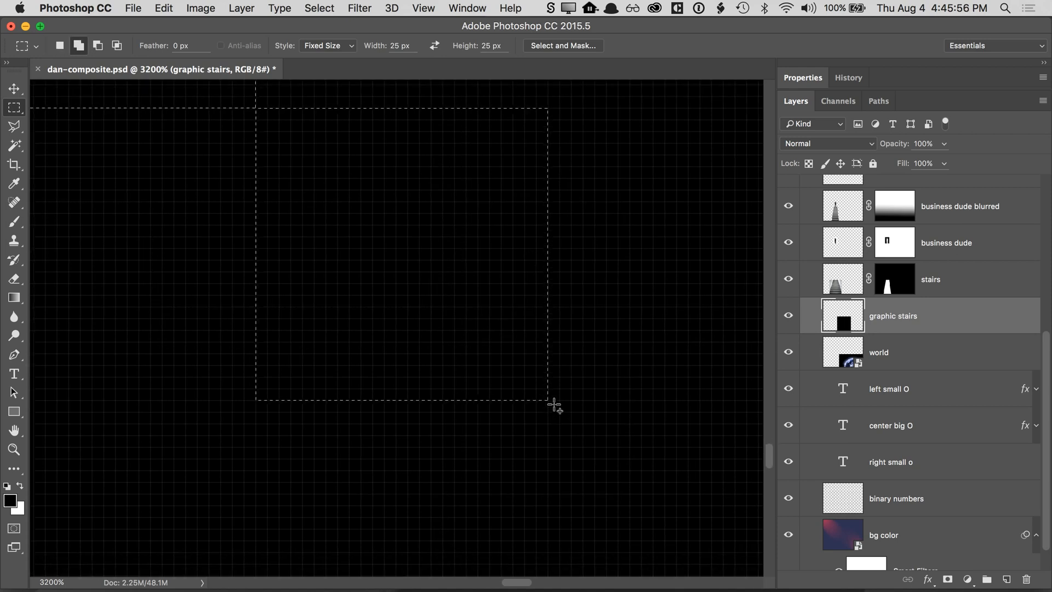
{"action": "left_click", "coordinate": [548, 400], "text": "shift"}
{"action": "left_click_drag", "start_coordinate": [628, 433], "coordinate": [367, 166]}
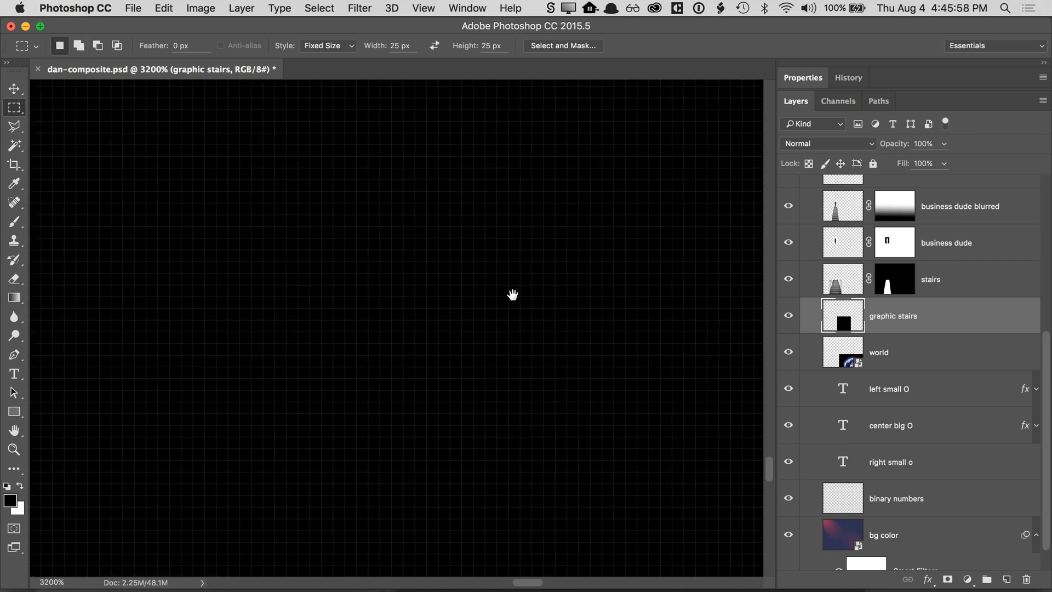
{"action": "left_click", "coordinate": [578, 423], "text": "shift"}
{"action": "left_click_drag", "start_coordinate": [664, 465], "coordinate": [380, 237]}
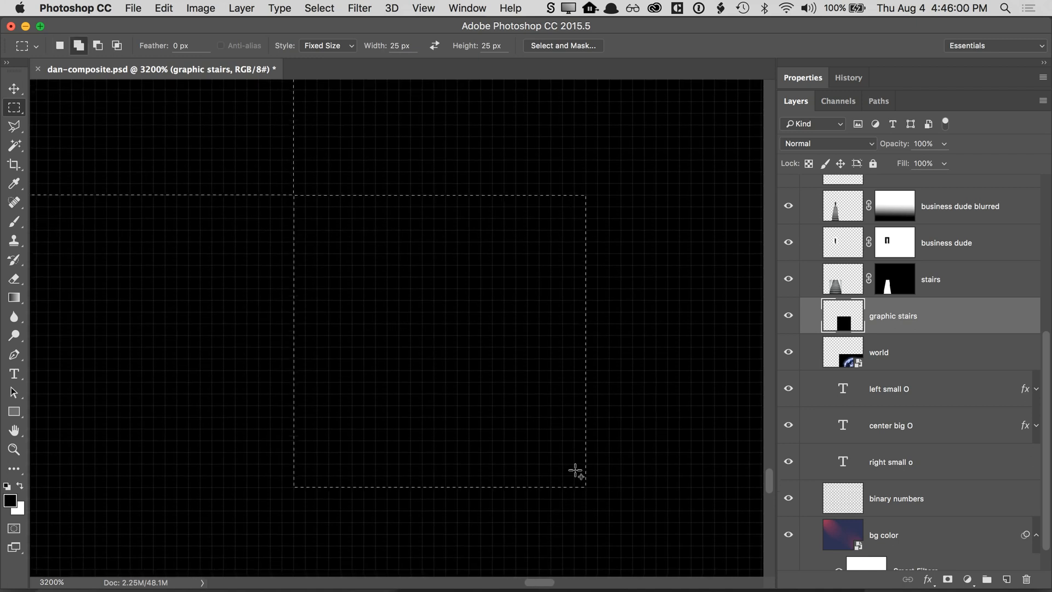
{"action": "left_click", "coordinate": [597, 475], "text": "shift"}
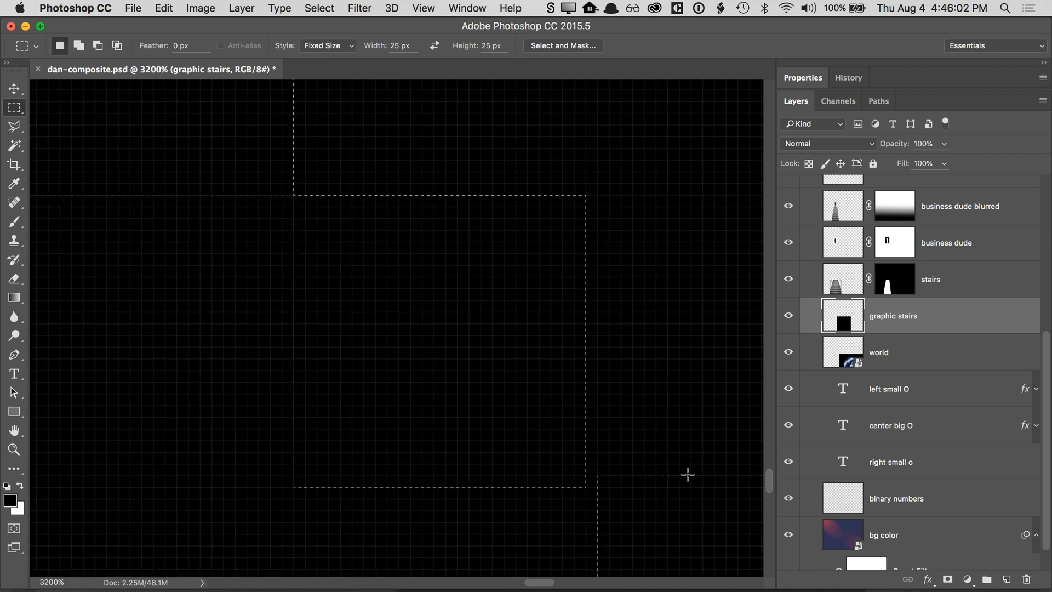
{"action": "left_click", "coordinate": [165, 10]}
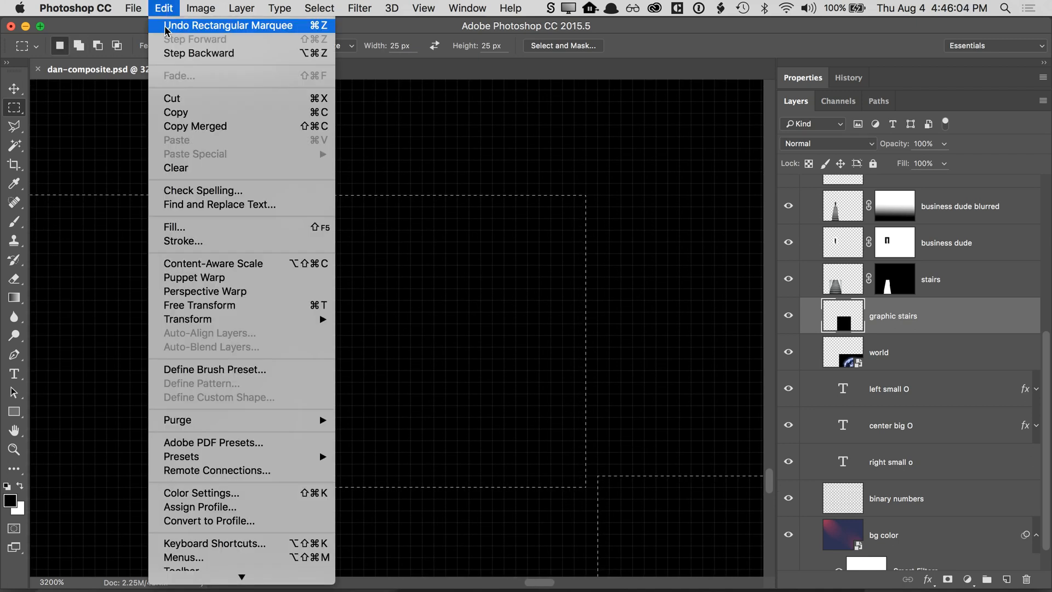
{"action": "left_click", "coordinate": [167, 26]}
- Add the eleventh to fourteenth 25 px squares corner to corner, continuing the diagonal selection past the black rectangle's right edge
{"action": "left_click_drag", "start_coordinate": [683, 498], "coordinate": [559, 342]}
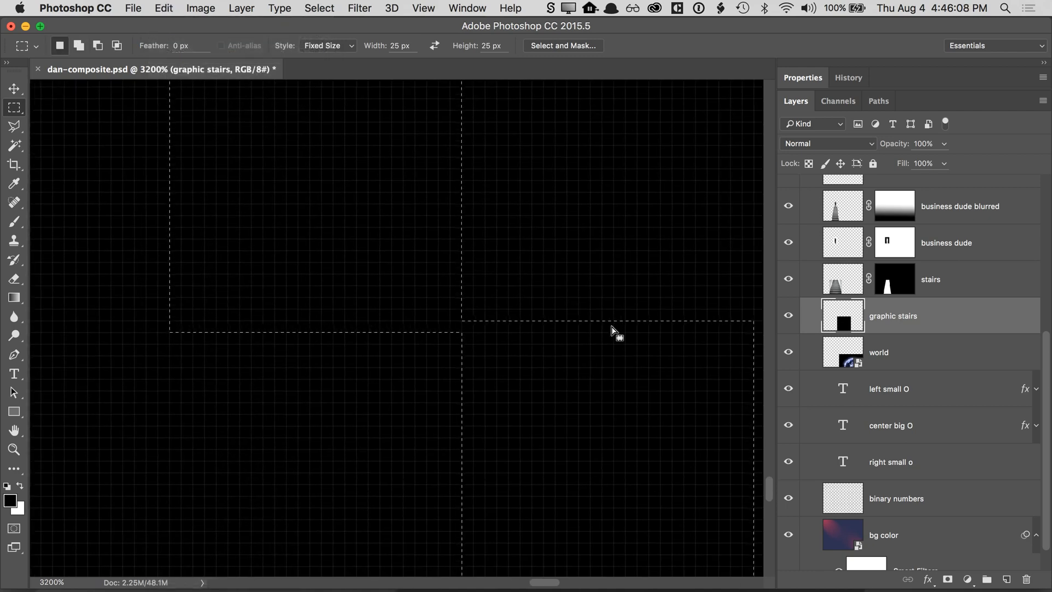
{"action": "key", "text": "shift"}
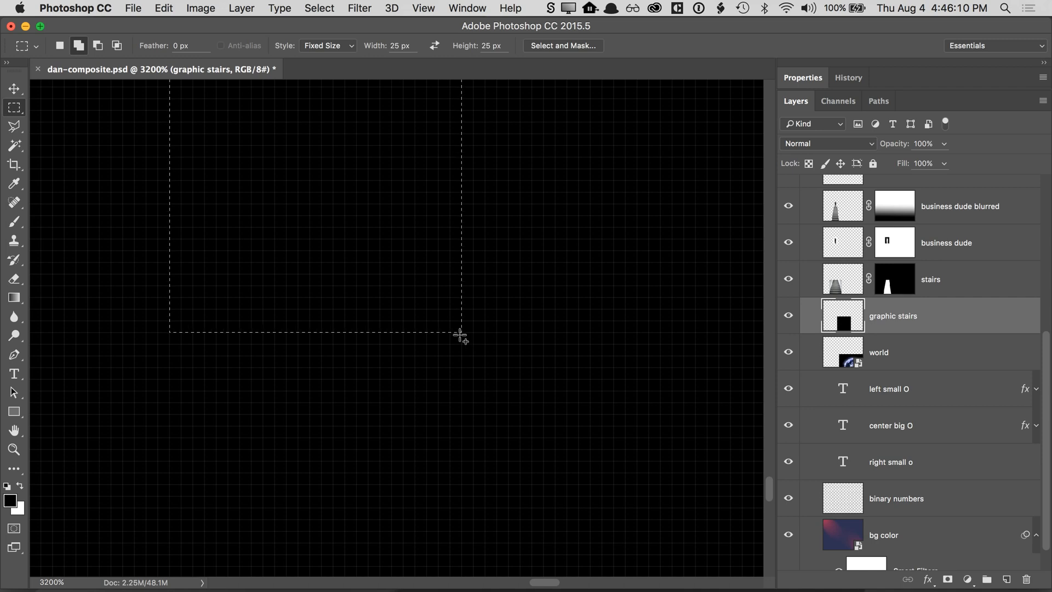
{"action": "left_click", "coordinate": [461, 332], "text": "shift"}
{"action": "left_click_drag", "start_coordinate": [622, 462], "coordinate": [408, 251]}
{"action": "left_click_drag", "start_coordinate": [546, 437], "coordinate": [373, 247]}
{"action": "left_click", "coordinate": [368, 221], "text": "shift"}
{"action": "left_click_drag", "start_coordinate": [559, 365], "coordinate": [493, 311]}
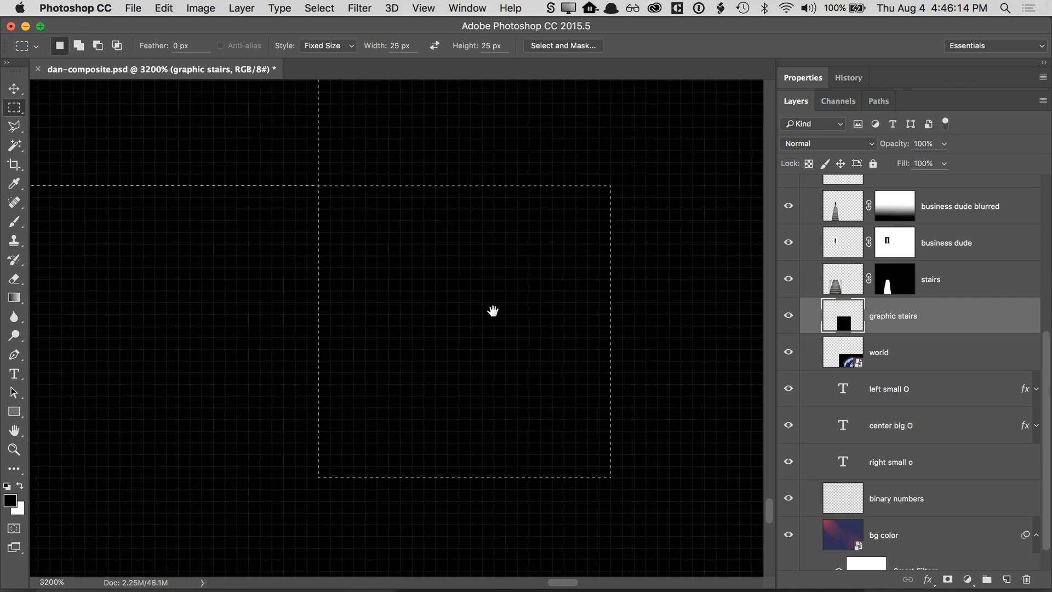
{"action": "left_click_drag", "start_coordinate": [608, 419], "coordinate": [401, 209]}
{"action": "left_click", "coordinate": [404, 267], "text": "shift"}
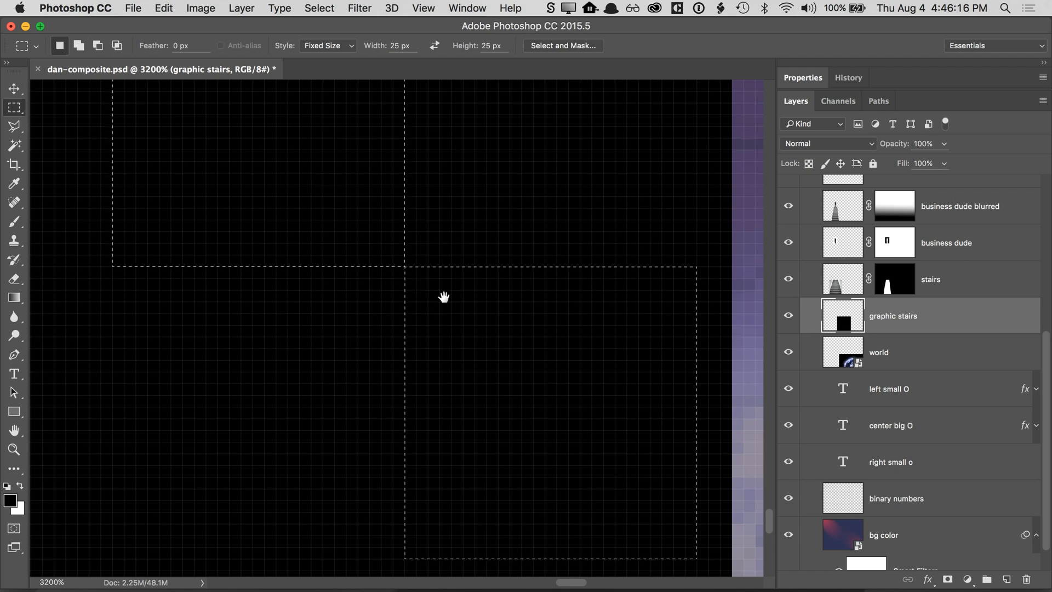
{"action": "left_click_drag", "start_coordinate": [444, 297], "coordinate": [306, 83]}
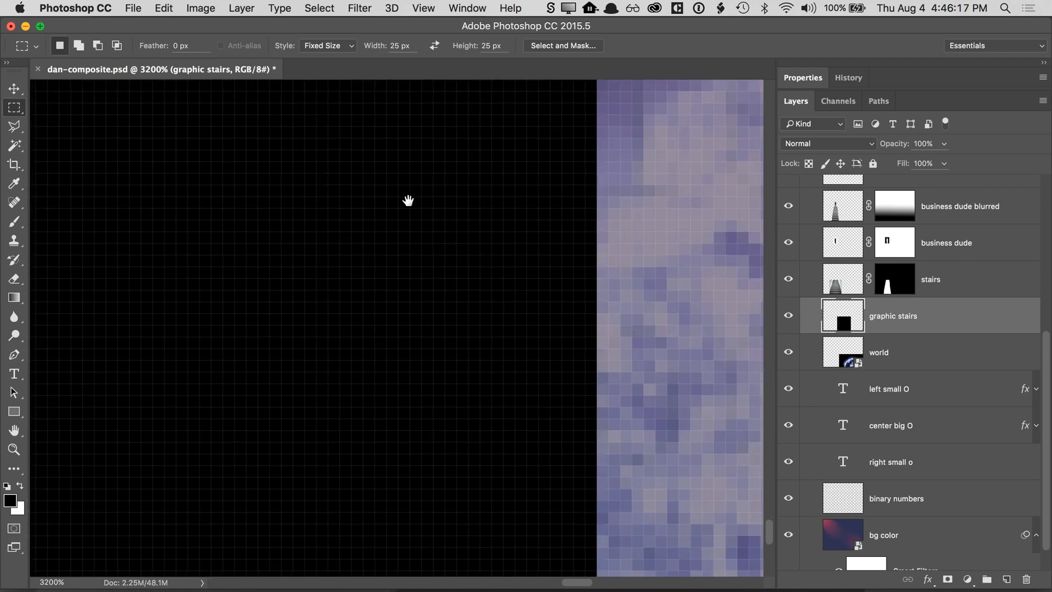
{"action": "left_click", "coordinate": [559, 345], "text": "shift"}
- Delete the selected diagonal squares from the graphic stairs layer and clear the selection
{"action": "scroll", "coordinate": [599, 351], "scroll_direction": "down", "scroll_amount": 3}
{"action": "key", "text": "super+minus"}
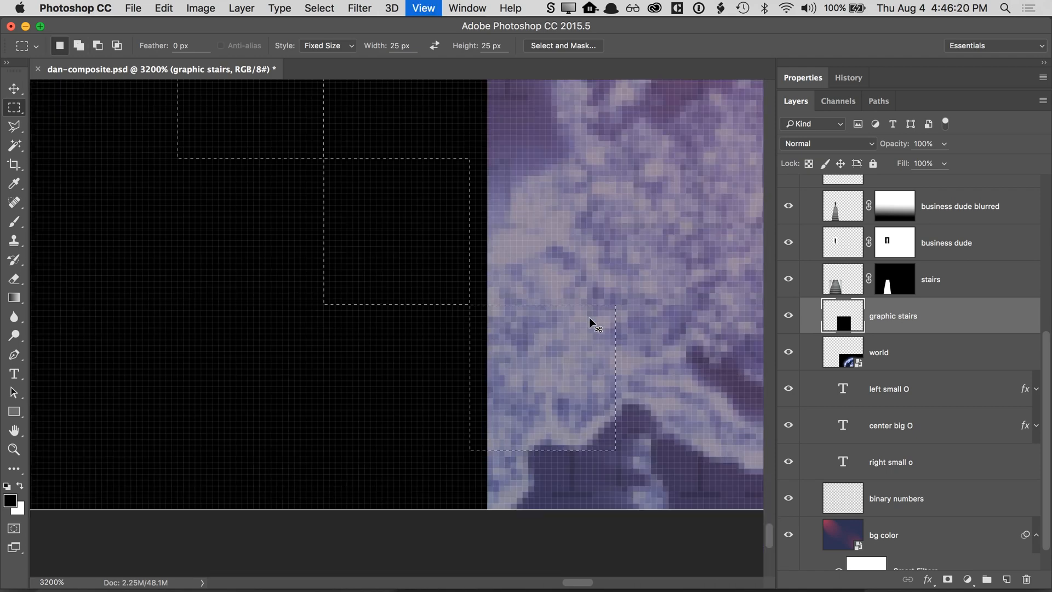
{"action": "key", "text": "super+minus"}
{"action": "key", "text": "super+minus"}
{"action": "key", "text": "super+minus"}
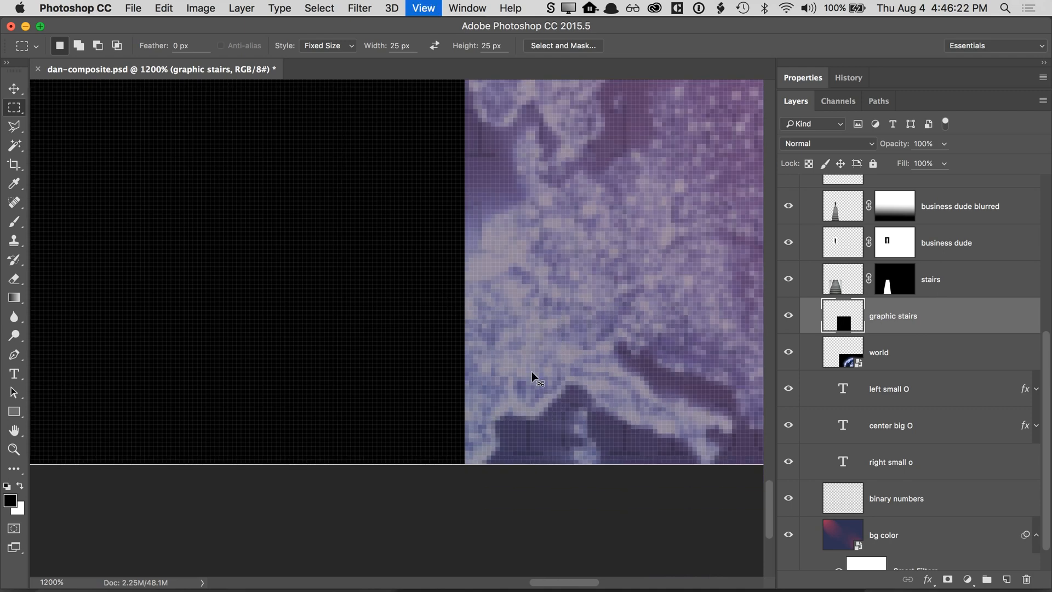
{"action": "key", "text": "super+minus"}
{"action": "scroll", "coordinate": [555, 428], "scroll_direction": "left", "scroll_amount": 5}
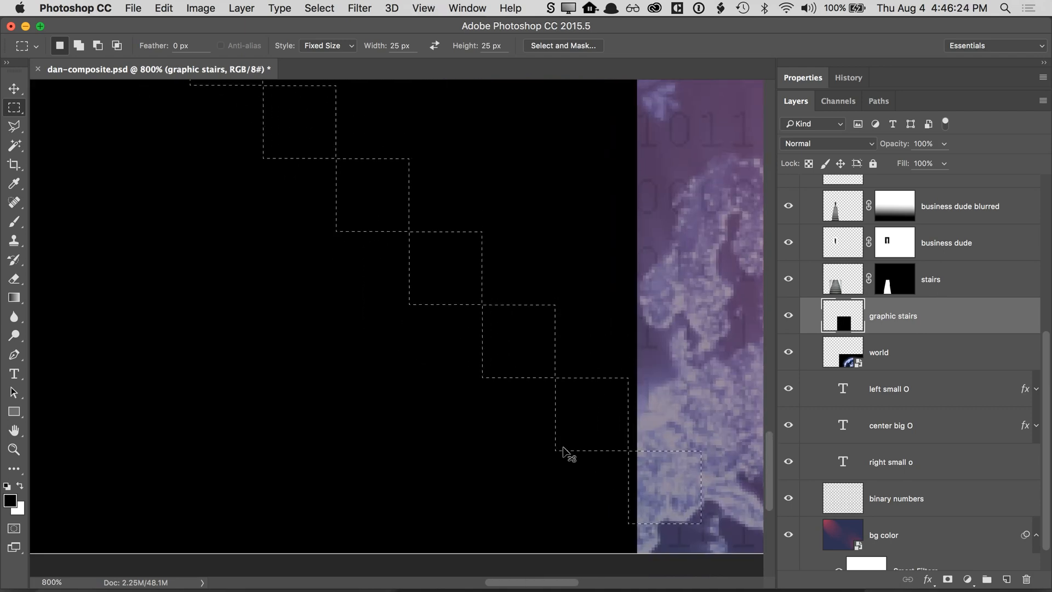
{"action": "key", "text": "super+minus"}
{"action": "key", "text": "super+minus"}
{"action": "key", "text": "super+minus"}
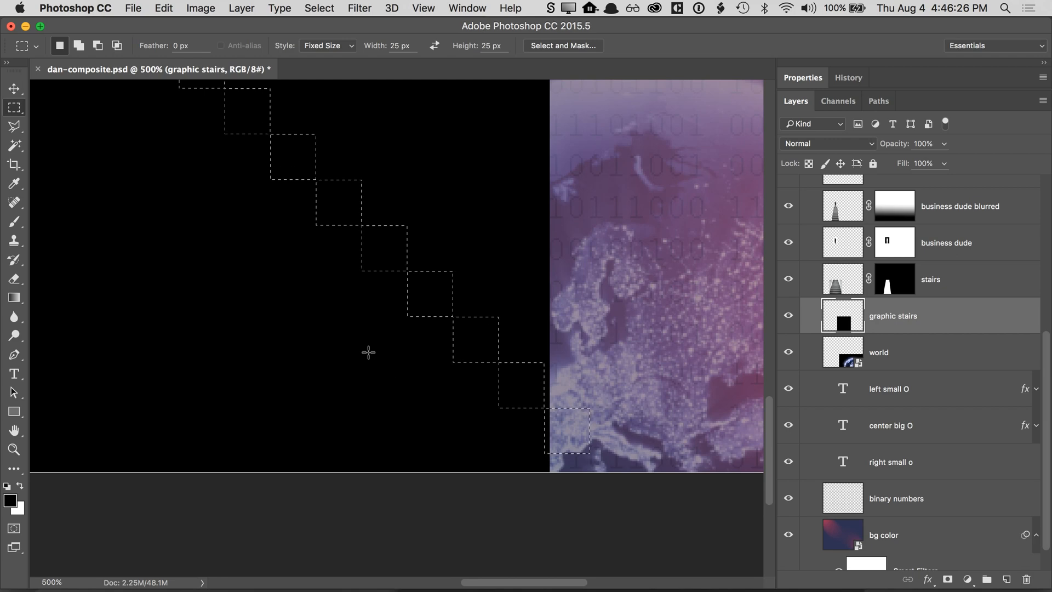
{"action": "key", "text": "super+minus"}
{"action": "left_click_drag", "start_coordinate": [314, 363], "coordinate": [416, 484]}
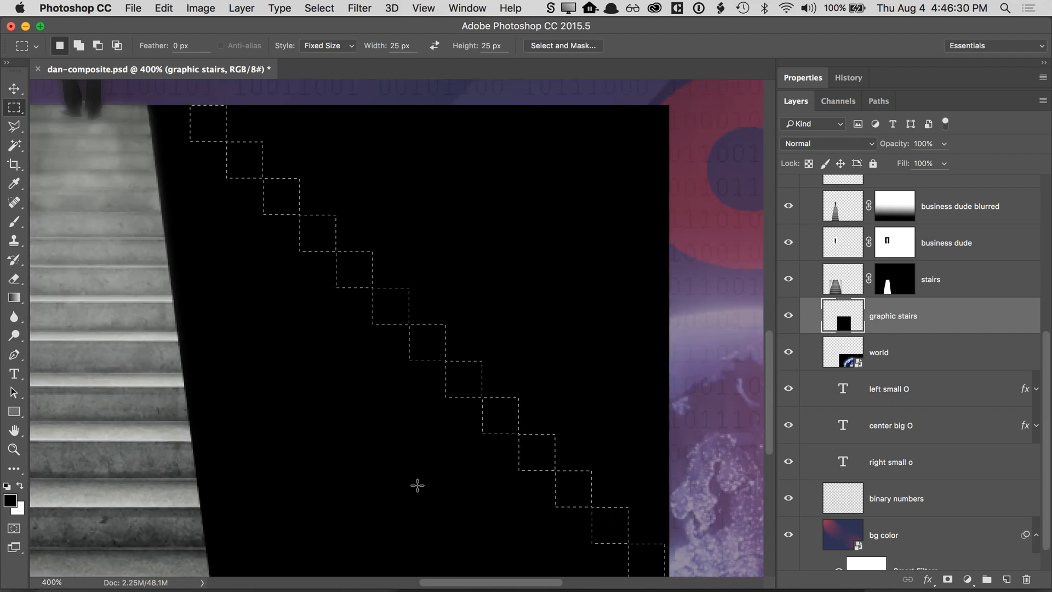
{"action": "key", "text": "Delete"}
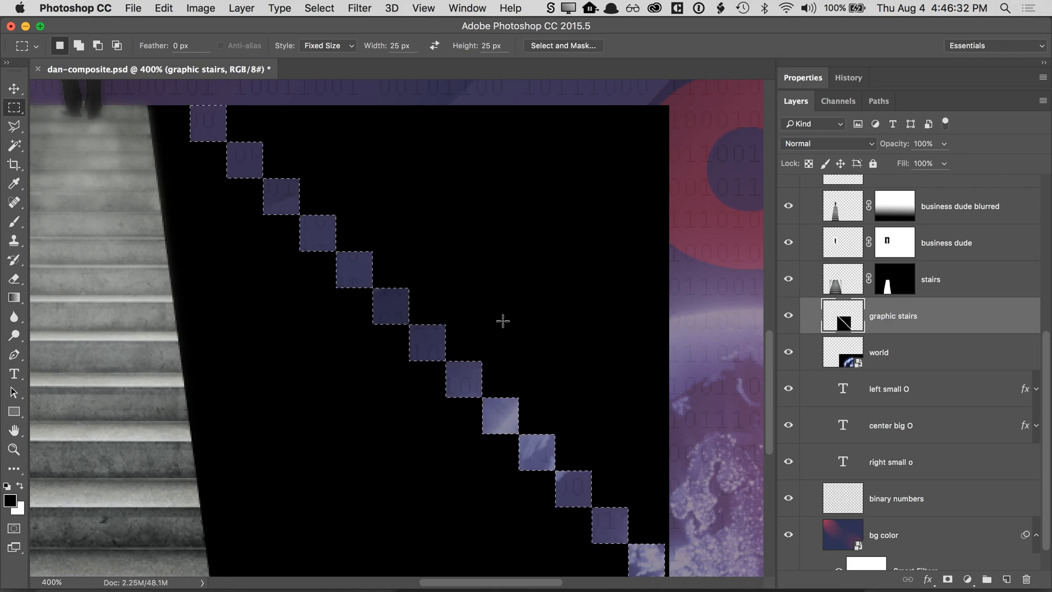
{"action": "left_click", "coordinate": [322, 9]}
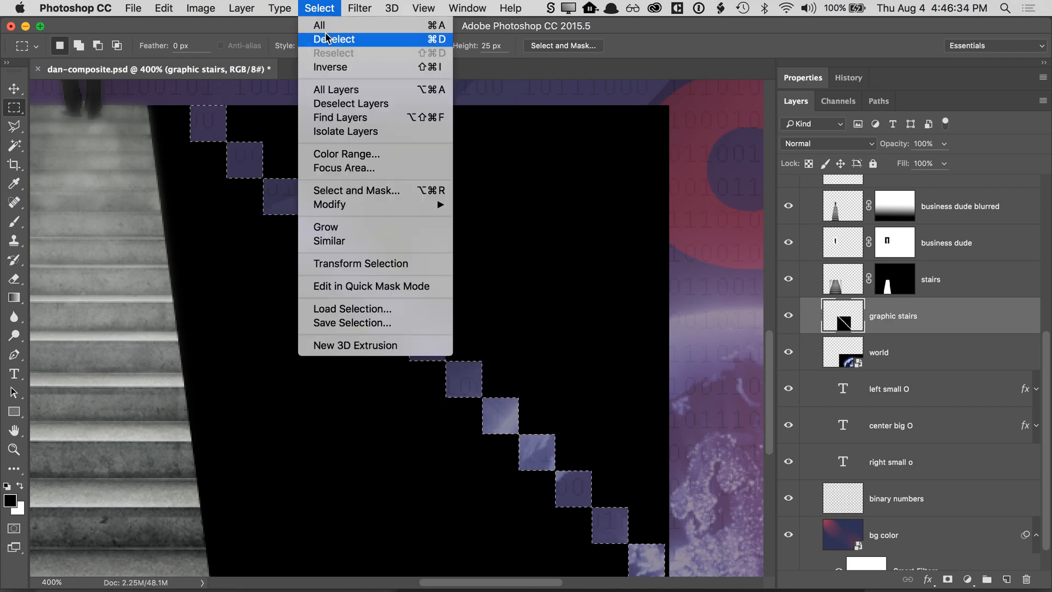
{"action": "left_click", "coordinate": [326, 38]}
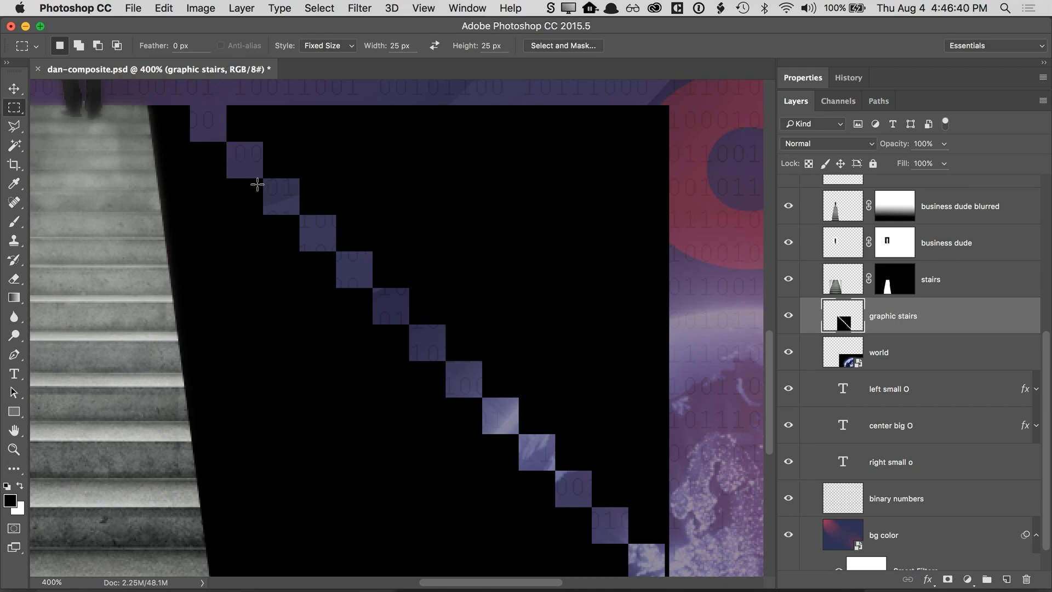
- Remove the black area above the diagonal using the Magic Wand with Tolerance 1, Anti-alias off and Contiguous on, and deselect
{"action": "left_click", "coordinate": [19, 152]}
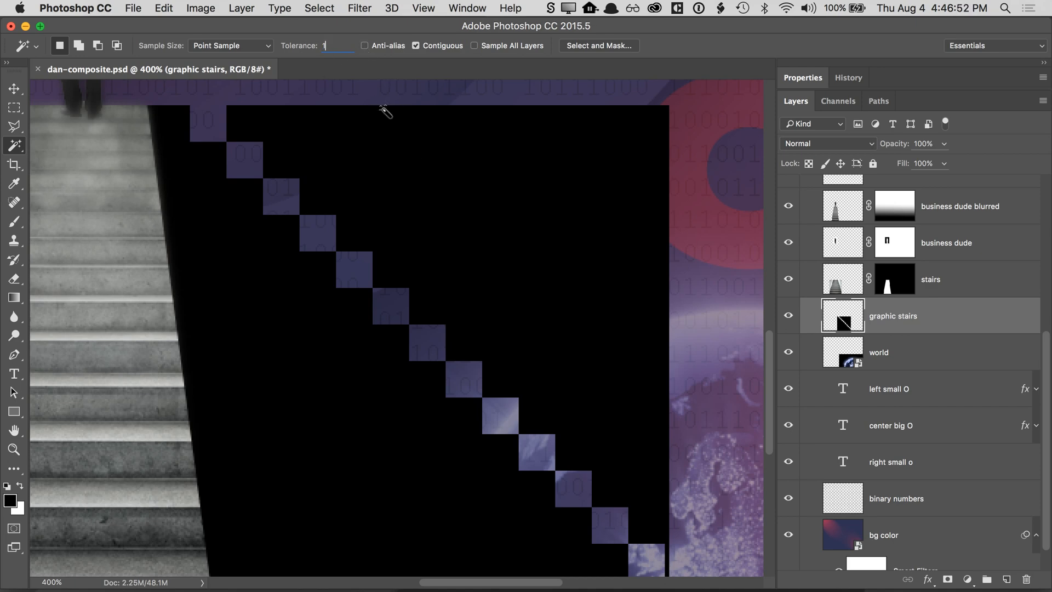
{"action": "left_click", "coordinate": [265, 176]}
{"action": "key", "text": "Delete"}
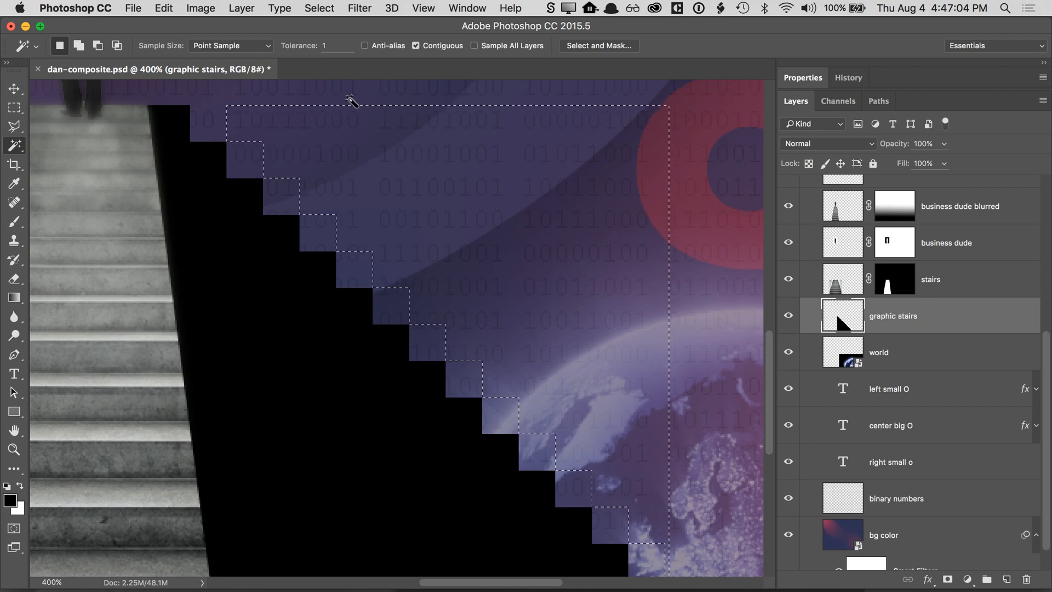
{"action": "left_click", "coordinate": [333, 12]}
{"action": "left_click", "coordinate": [339, 31]}
- Duplicate the graphic stairs layer
{"action": "key", "text": "super+minus"}
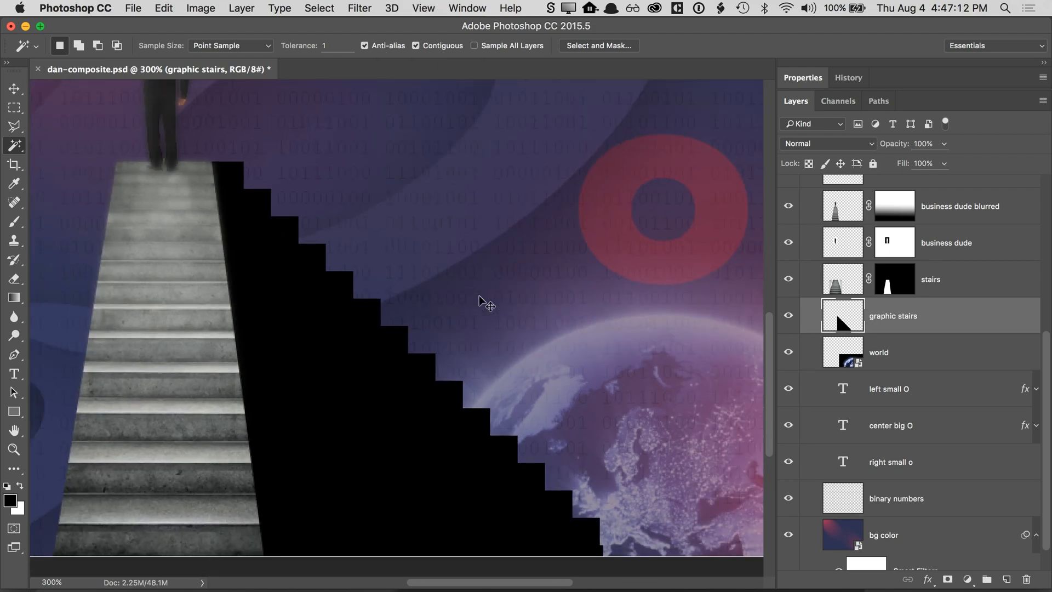
{"action": "left_click_drag", "start_coordinate": [458, 315], "coordinate": [445, 365]}
{"action": "key", "text": "super+minus"}
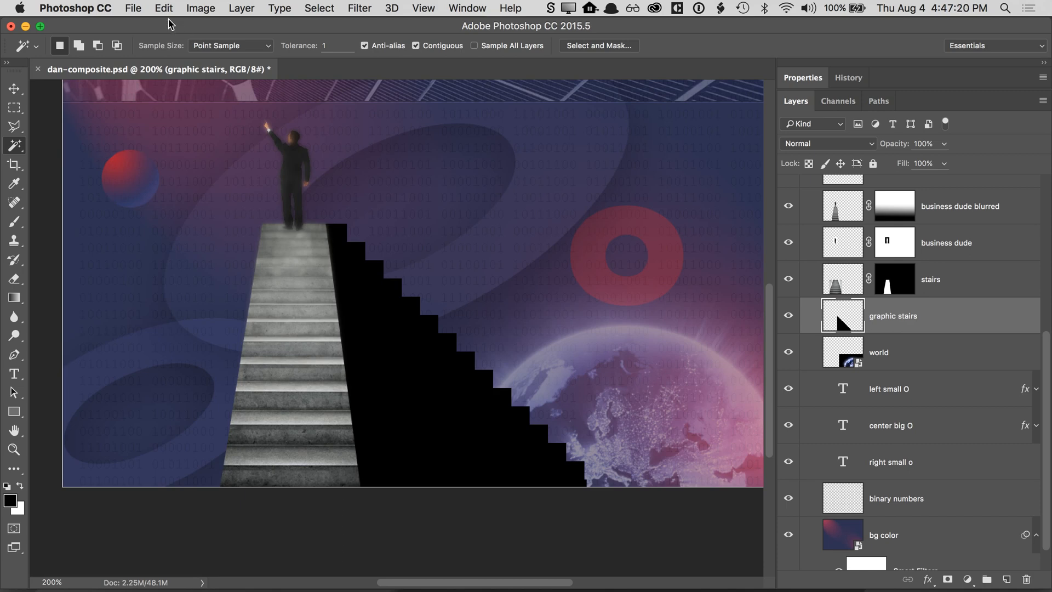
{"action": "key", "text": "super+j"}
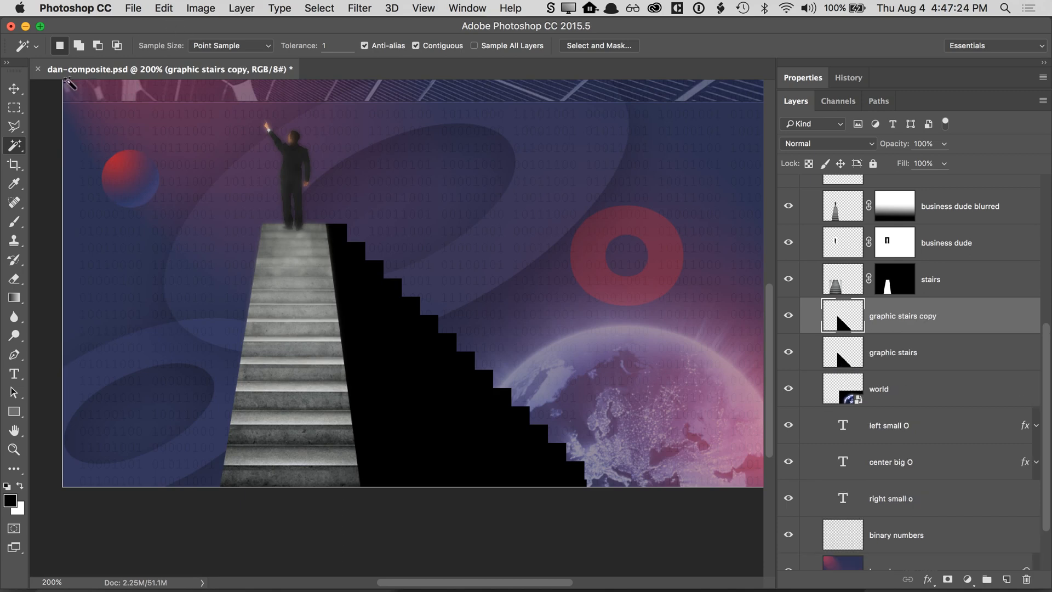
- Flip the graphic stairs copy horizontally and move it against the left side of the photographed stairs, level with the original
{"action": "left_click", "coordinate": [16, 89]}
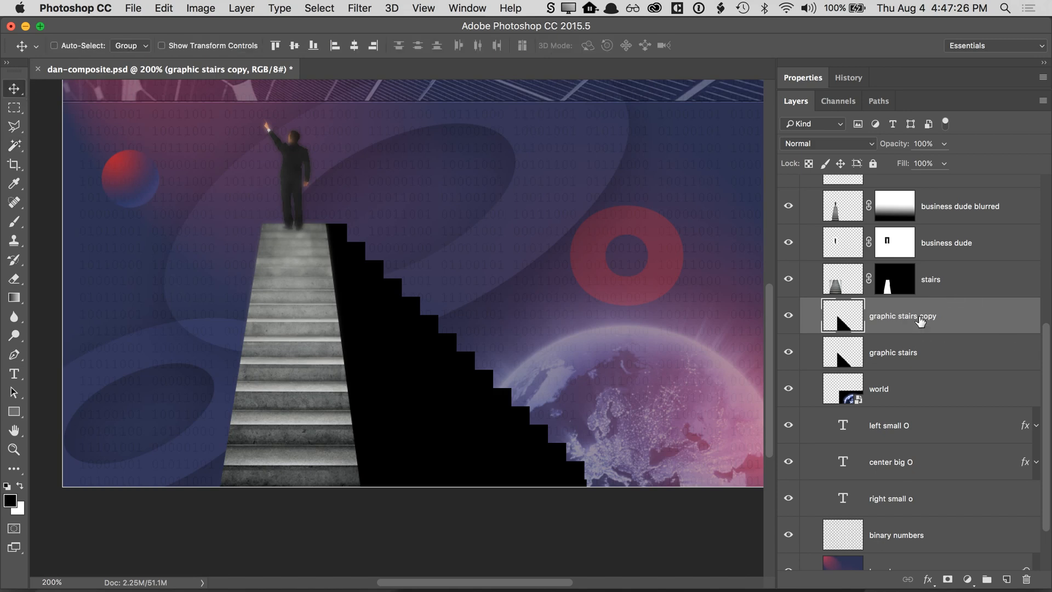
{"action": "left_click", "coordinate": [163, 10]}
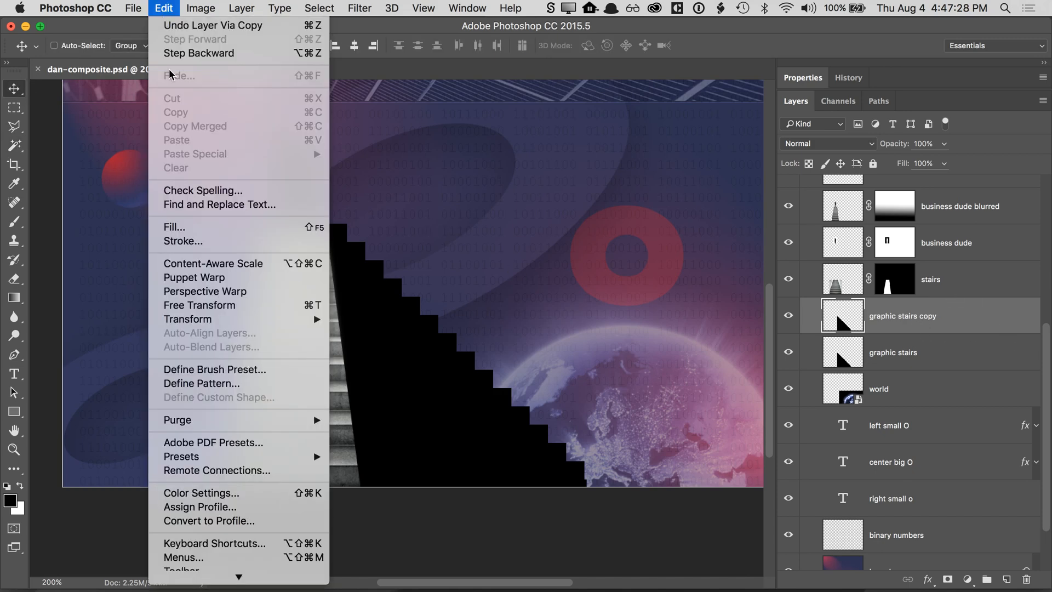
{"action": "mouse_move", "coordinate": [246, 320]}
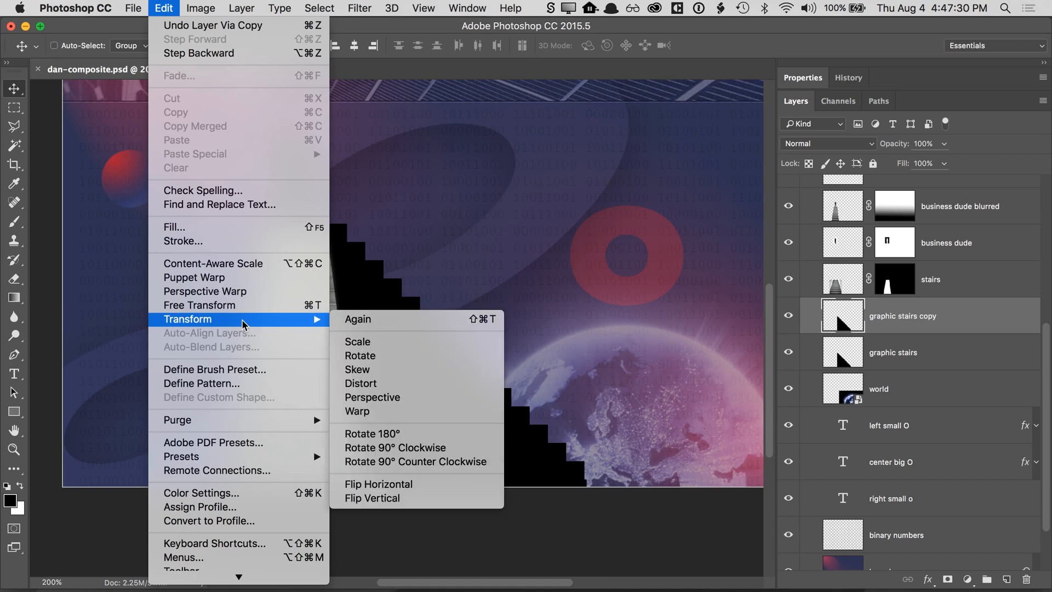
{"action": "left_click", "coordinate": [410, 486]}
{"action": "left_click_drag", "start_coordinate": [485, 436], "coordinate": [197, 426]}
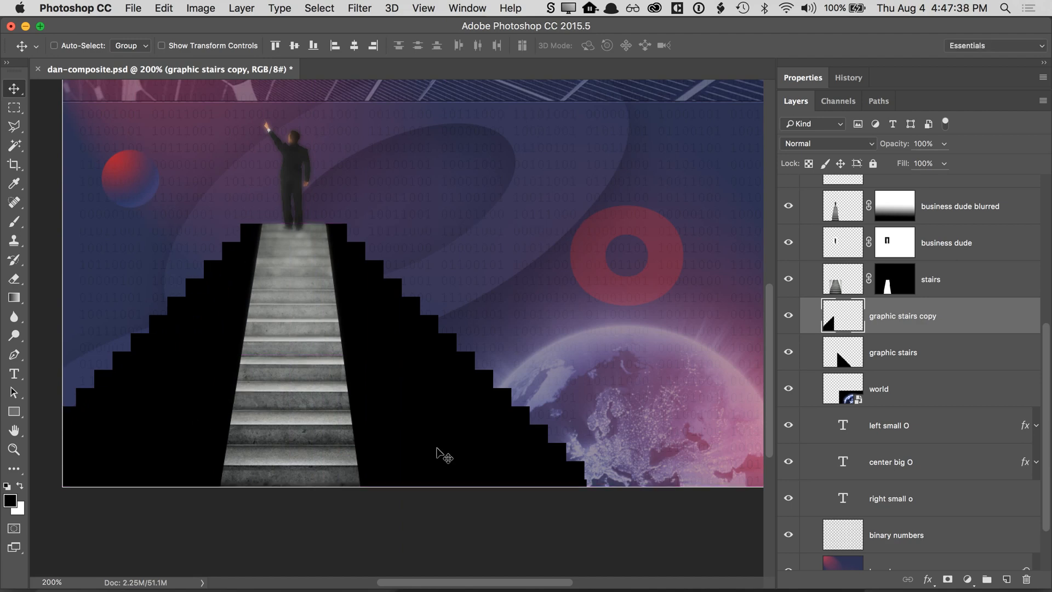
- Merge the graphic stairs and graphic stairs copy layers into one layer
{"action": "left_click", "coordinate": [899, 352], "text": "shift"}
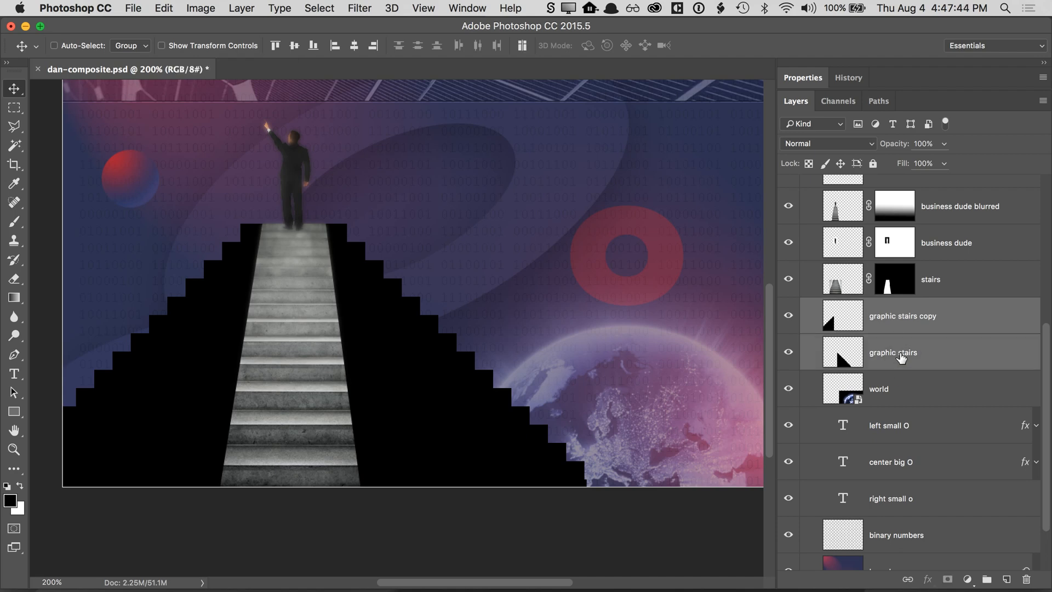
{"action": "left_click", "coordinate": [247, 9]}
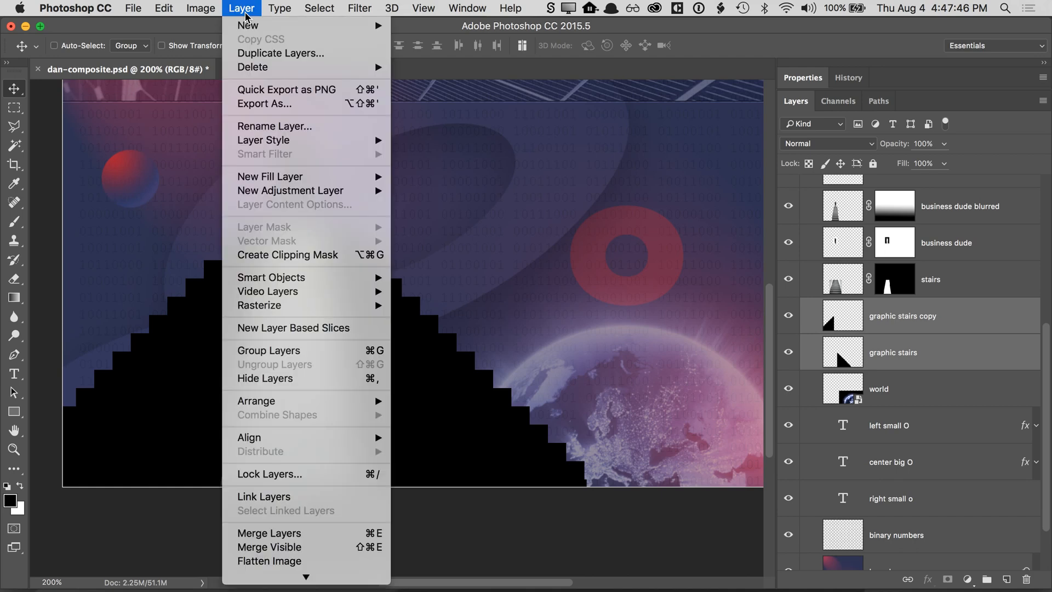
{"action": "left_click", "coordinate": [291, 534]}
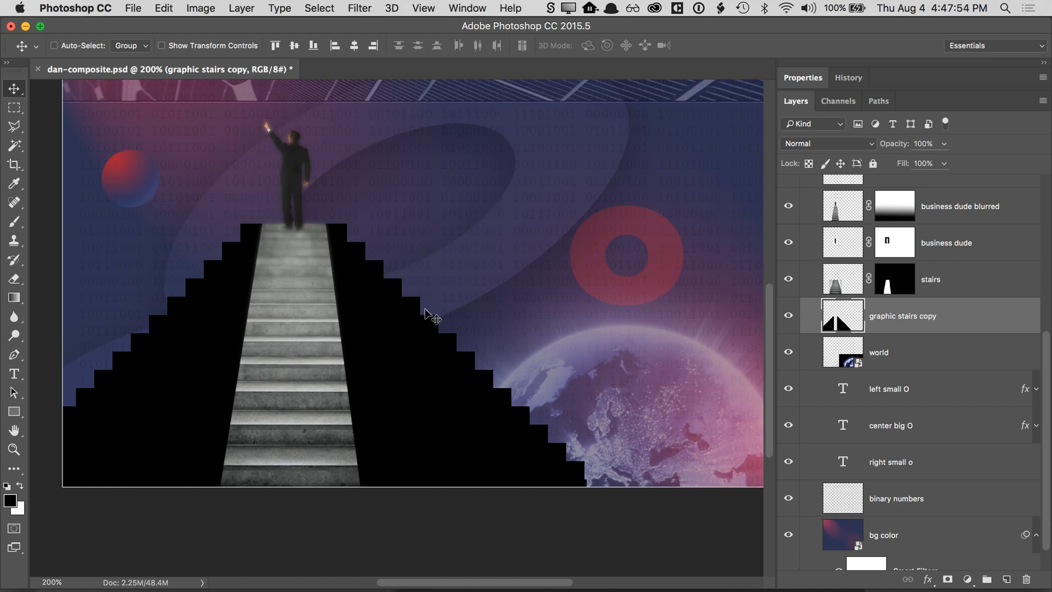
- Rename the merged layer as graphic stairs
{"action": "double_click", "coordinate": [896, 321]}
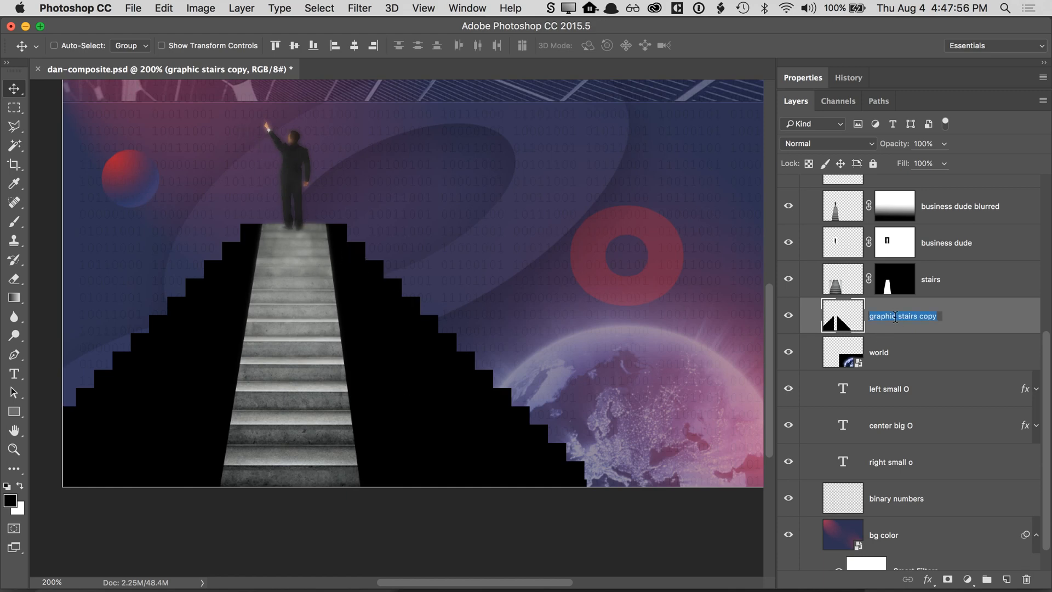
{"action": "key", "text": "Right"}
{"action": "key", "text": "BackSpace"}
{"action": "key", "text": "BackSpace"}
{"action": "key", "text": "BackSpace"}
{"action": "key", "text": "BackSpace"}
{"action": "key", "text": "BackSpace"}
{"action": "key", "text": "Return"}
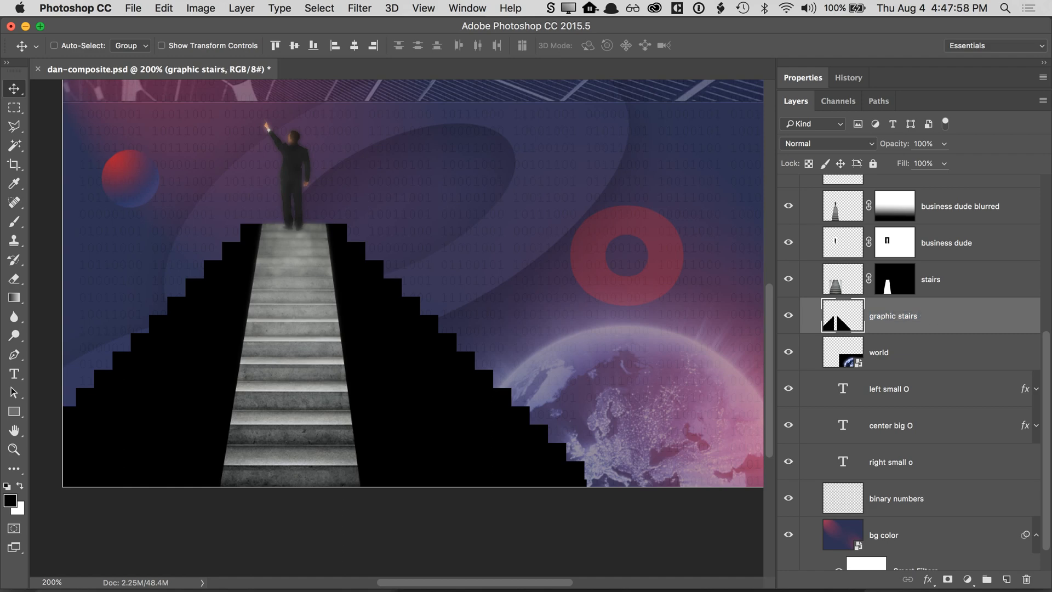
{"action": "double_click", "coordinate": [955, 325]}
{"action": "left_click_drag", "start_coordinate": [674, 88], "coordinate": [825, 85]}
{"action": "left_click", "coordinate": [436, 334]}
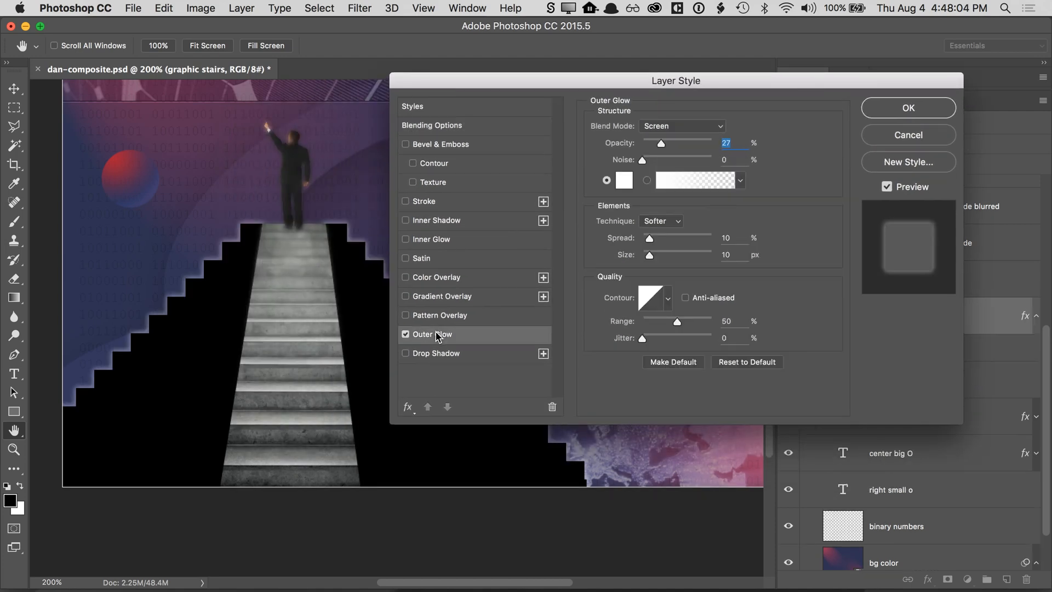
{"action": "left_click_drag", "start_coordinate": [560, 80], "coordinate": [627, 119]}
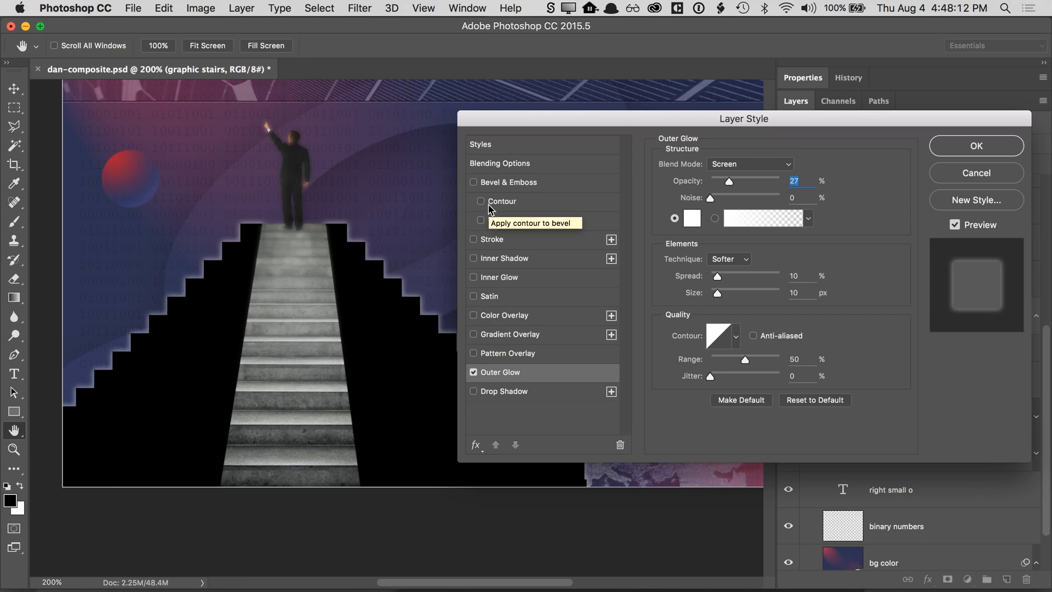
{"action": "left_click", "coordinate": [951, 175]}
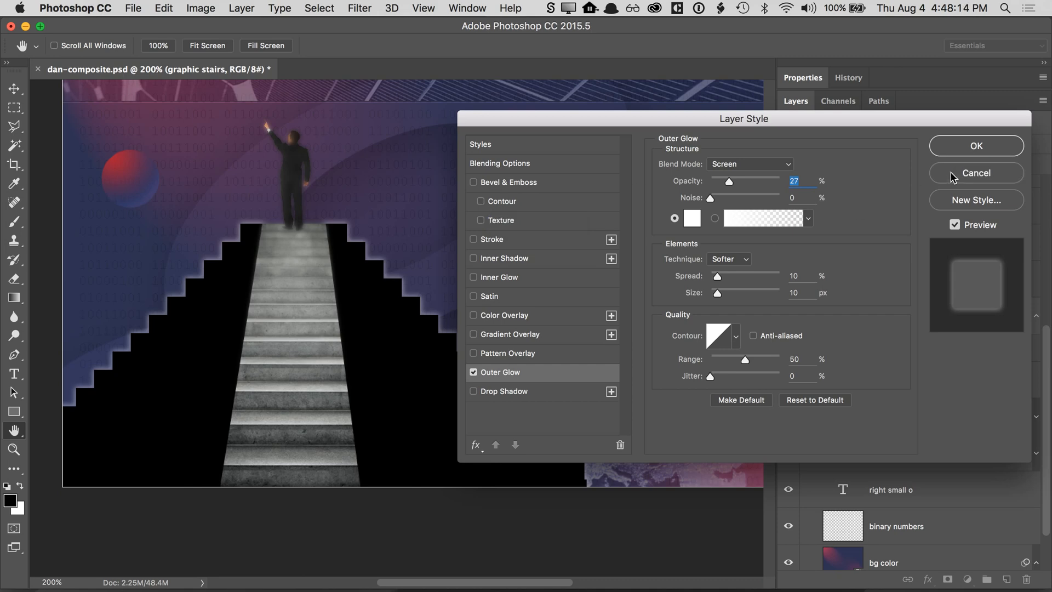
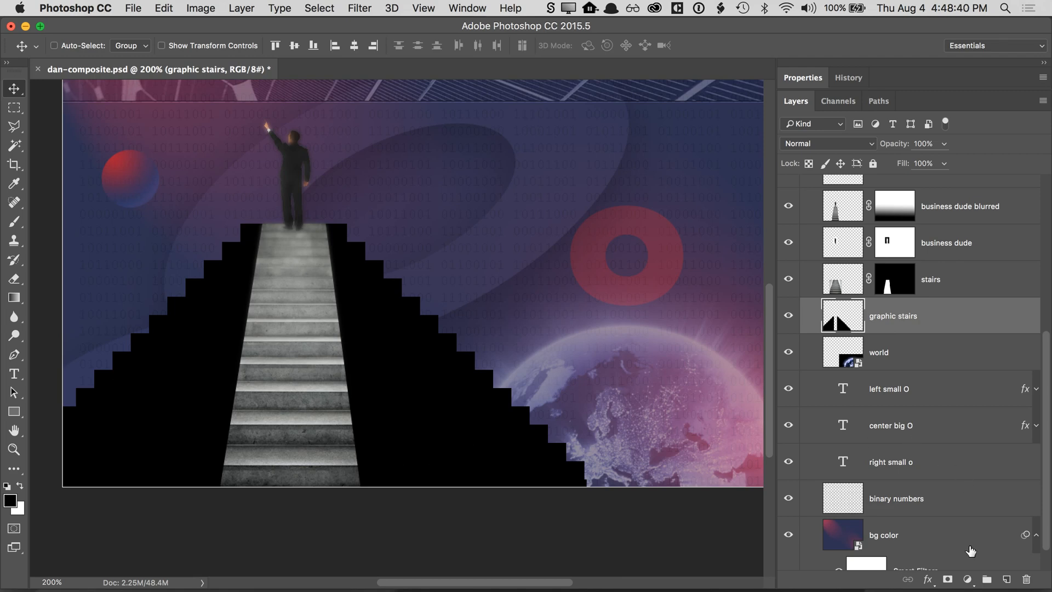
- Add a layer mask to the graphic stairs layer and fade the black steps out towards their base with a linear black-to-white gradient
{"action": "left_click", "coordinate": [947, 579]}
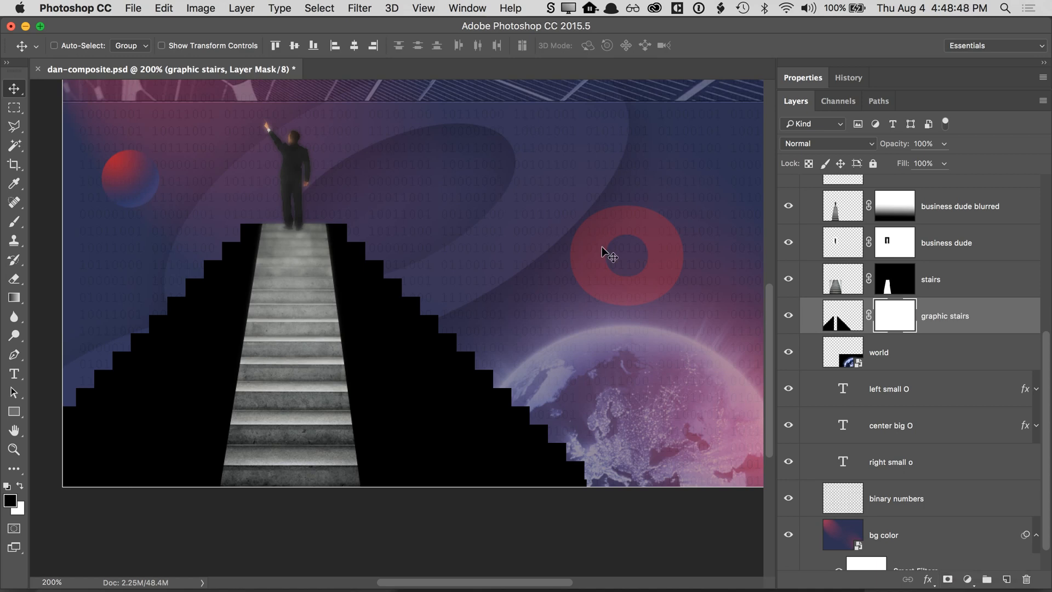
{"action": "left_click", "coordinate": [15, 299]}
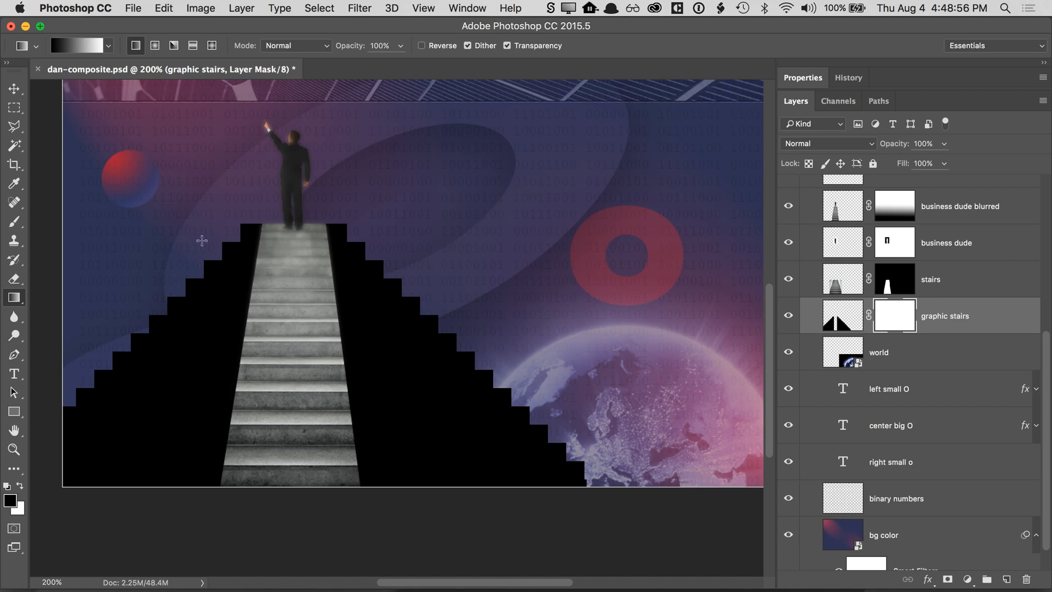
{"action": "left_click_drag", "start_coordinate": [276, 465], "coordinate": [285, 246]}
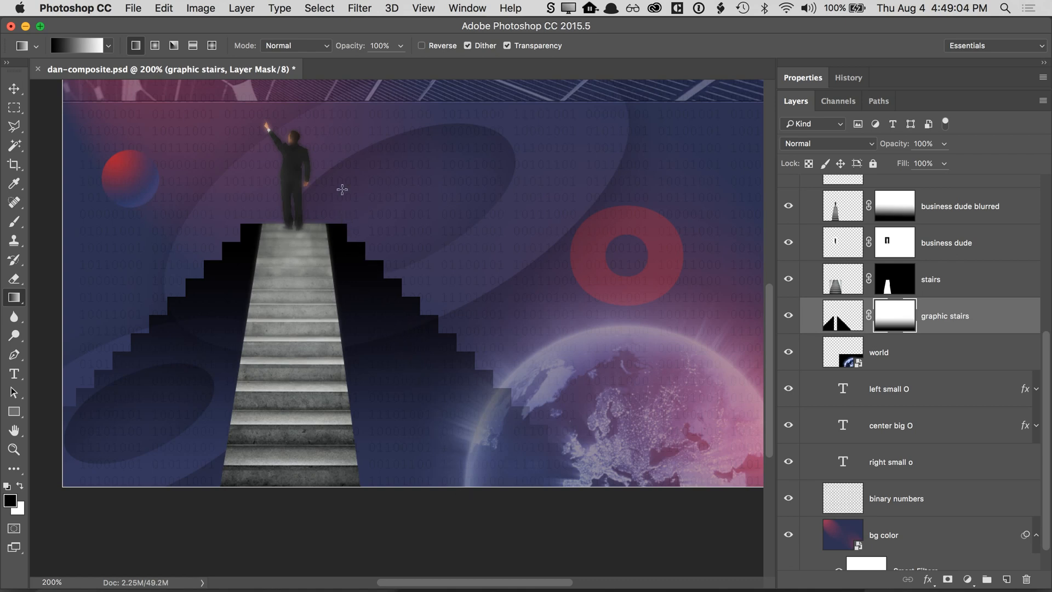
{"action": "key", "text": "super+0"}
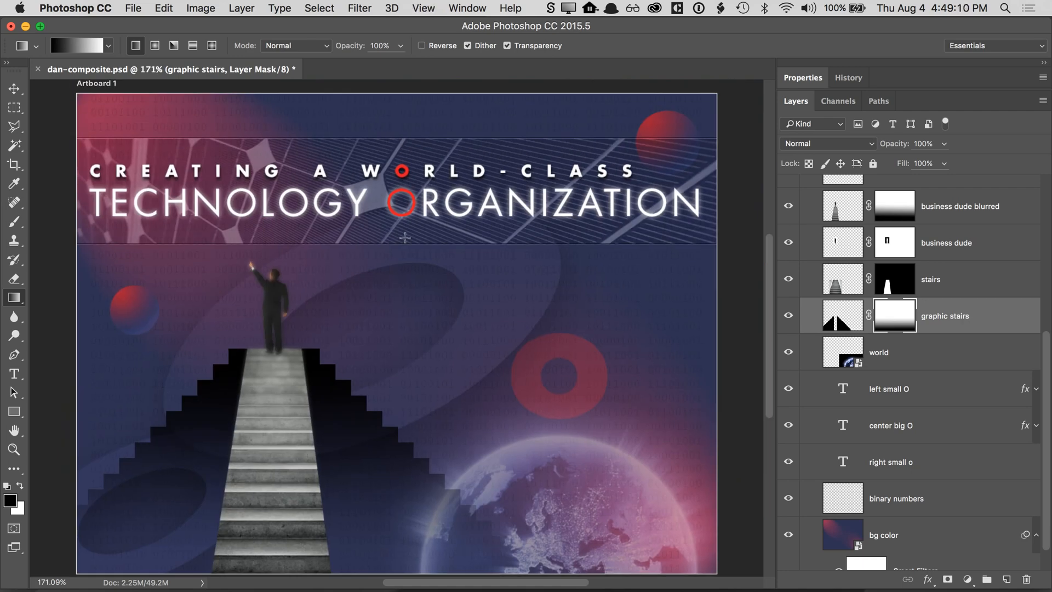
- Give the masked graphic stairs layer a white Outer Glow in Screen mode at 27% opacity, 10% spread and 10 px size
{"action": "double_click", "coordinate": [999, 324]}
{"action": "left_click", "coordinate": [512, 374]}
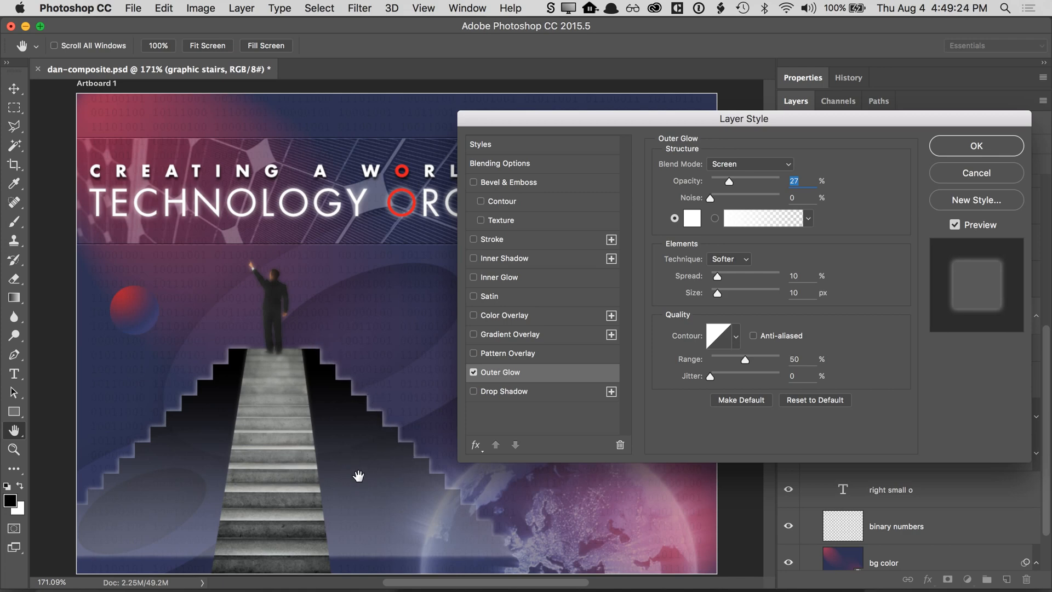
{"action": "left_click", "coordinate": [474, 373]}
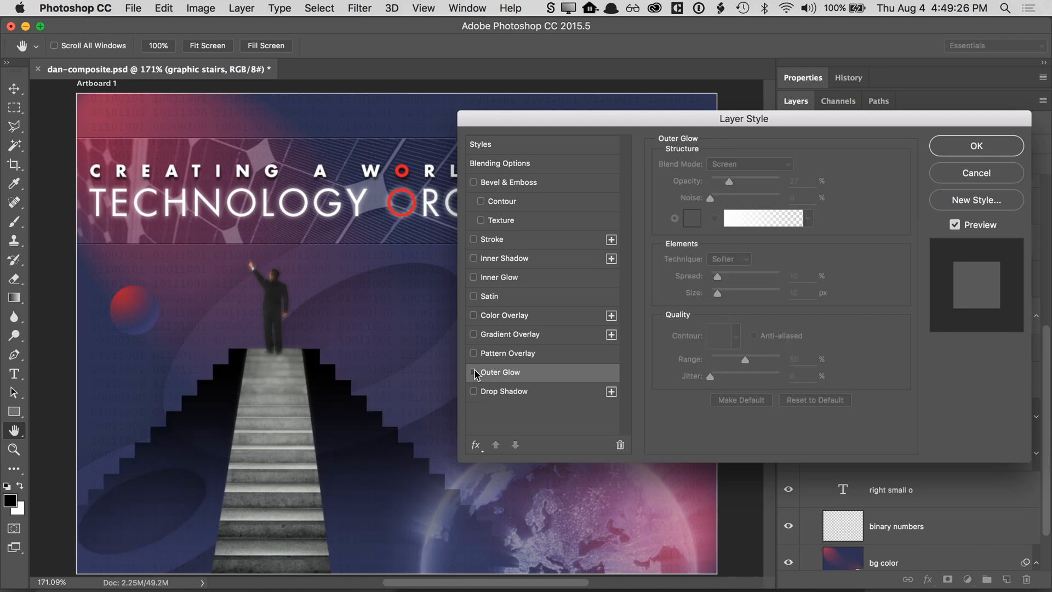
{"action": "left_click", "coordinate": [474, 372]}
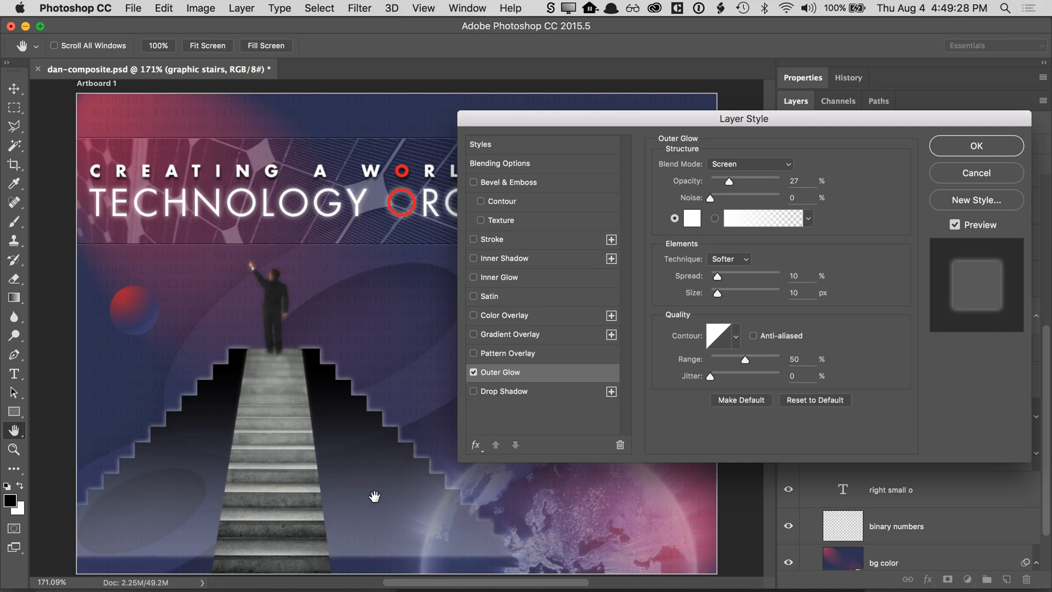
{"action": "left_click", "coordinate": [474, 373]}
{"action": "left_click", "coordinate": [473, 372]}
- Turn on Layer Mask Hides Effects in the graphic stairs layer's blending options and apply the layer style
{"action": "left_click", "coordinate": [506, 166]}
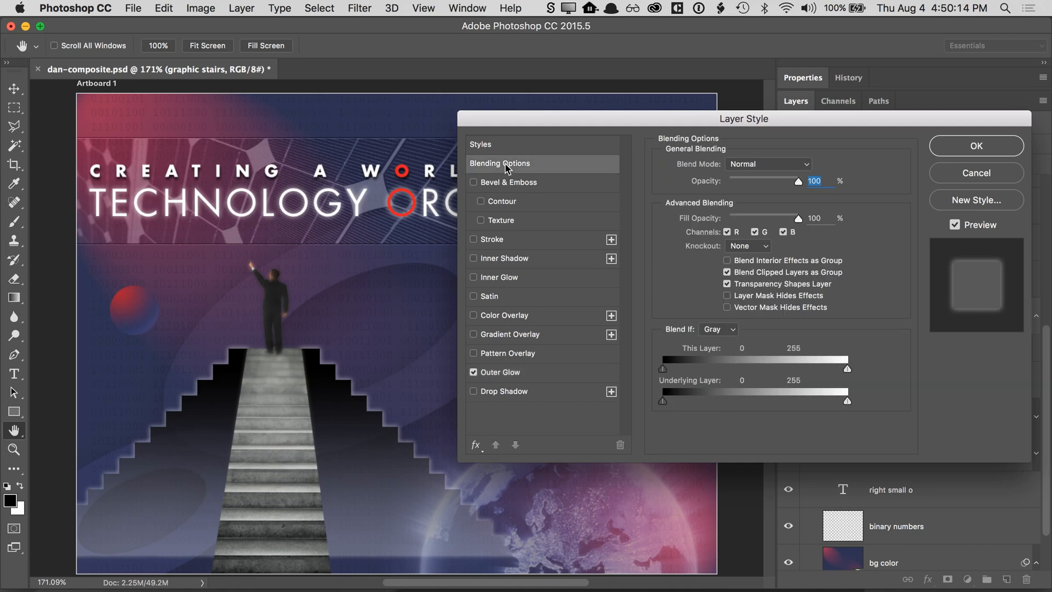
{"action": "left_click", "coordinate": [727, 296]}
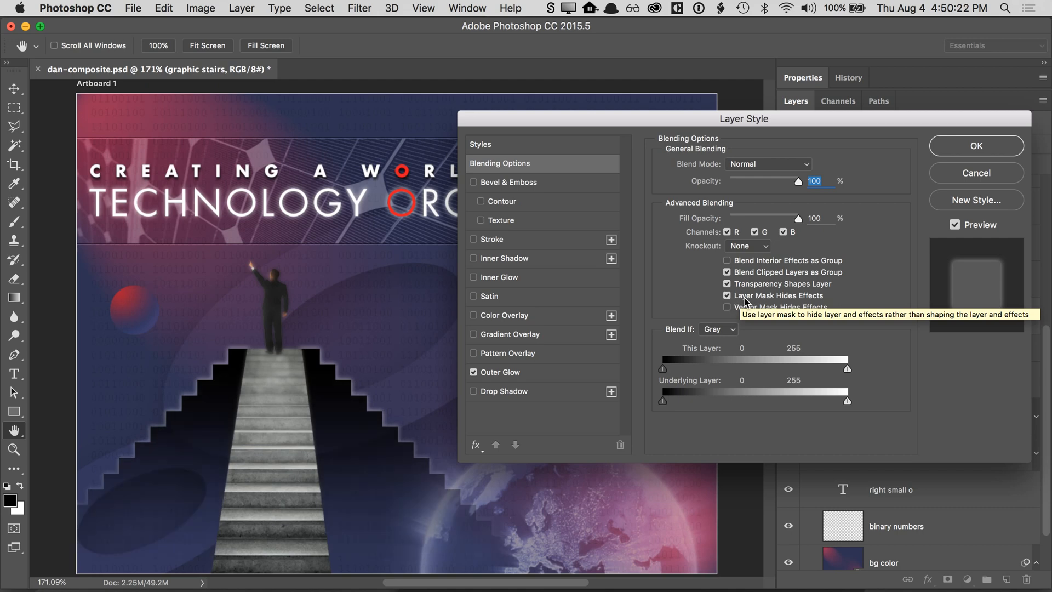
{"action": "left_click", "coordinate": [786, 301]}
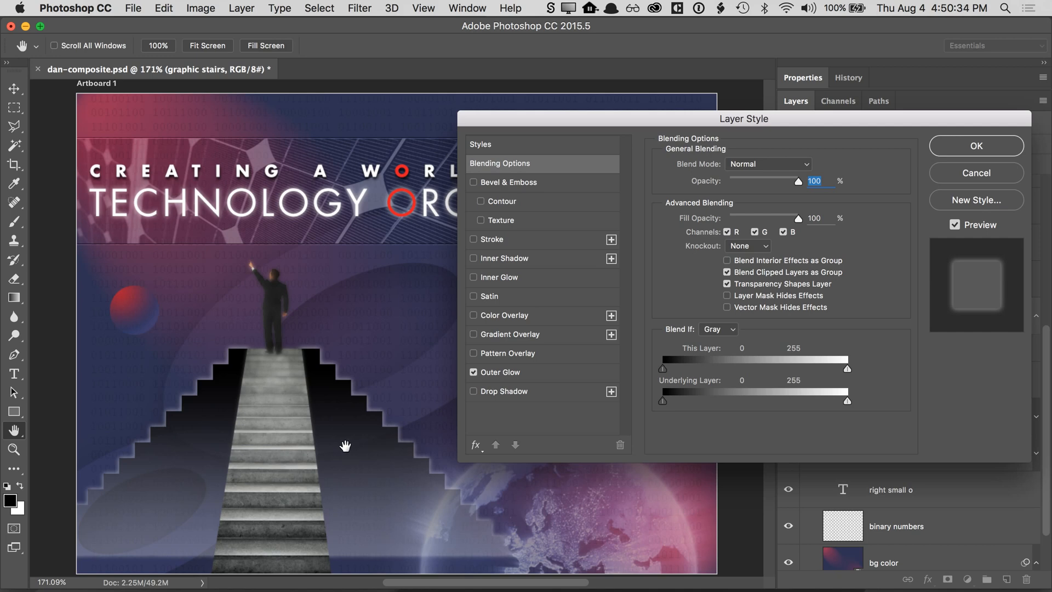
{"action": "left_click", "coordinate": [767, 297]}
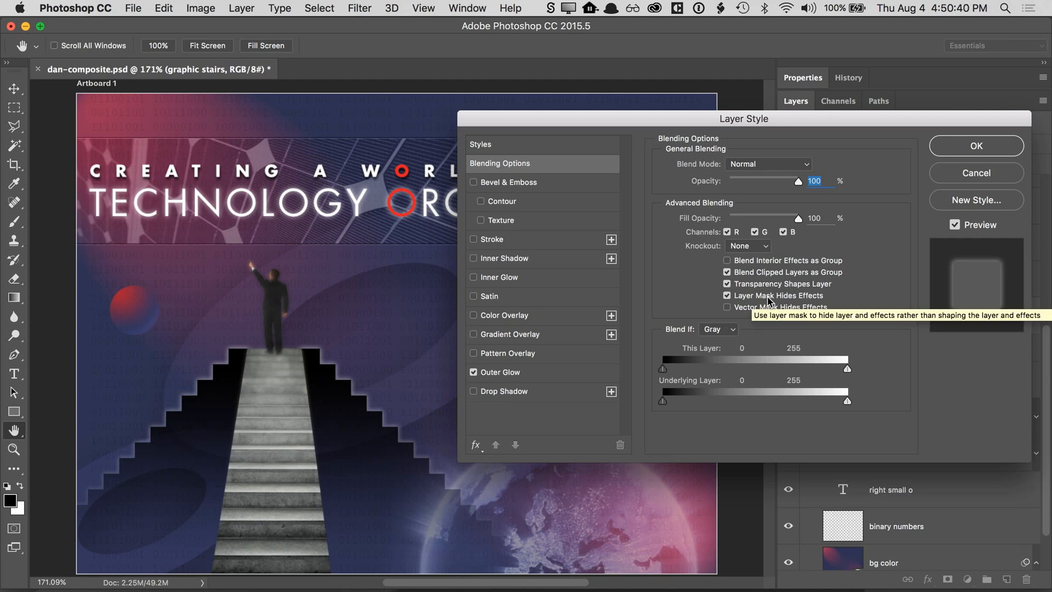
{"action": "left_click", "coordinate": [767, 299]}
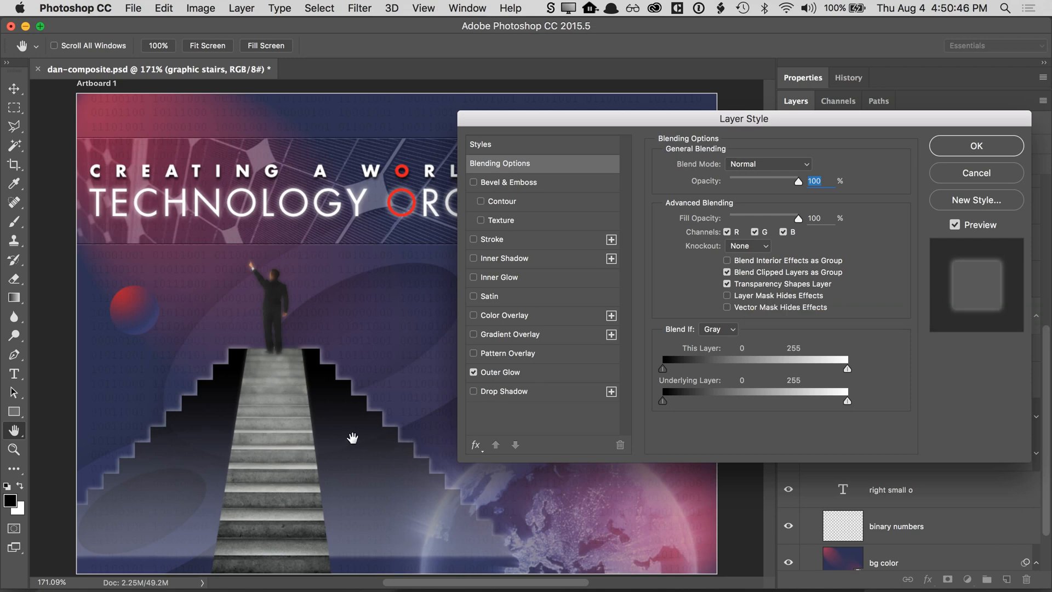
{"action": "left_click", "coordinate": [744, 296]}
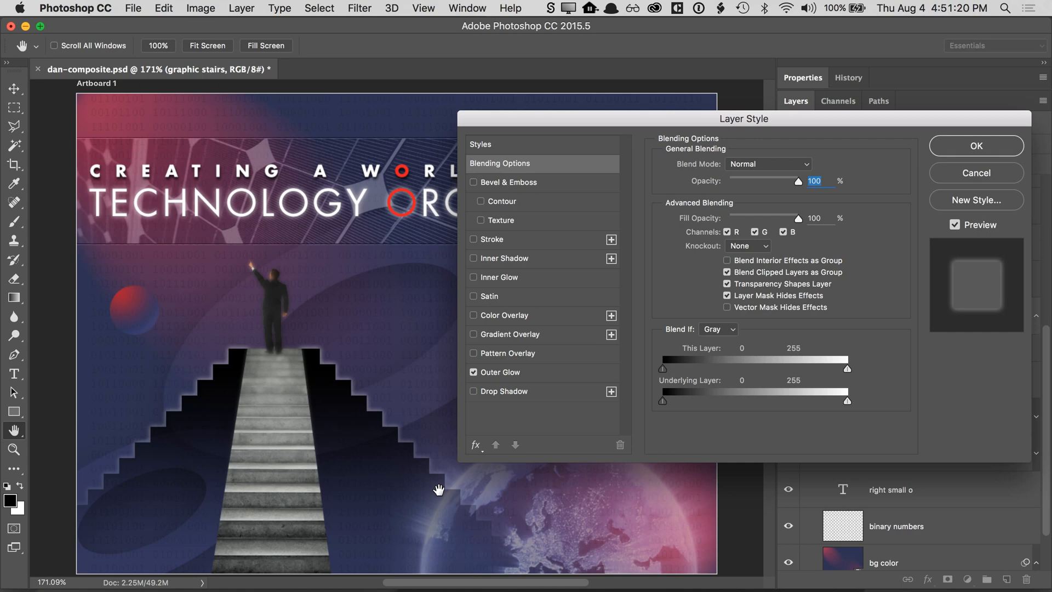
{"action": "left_click", "coordinate": [969, 149]}
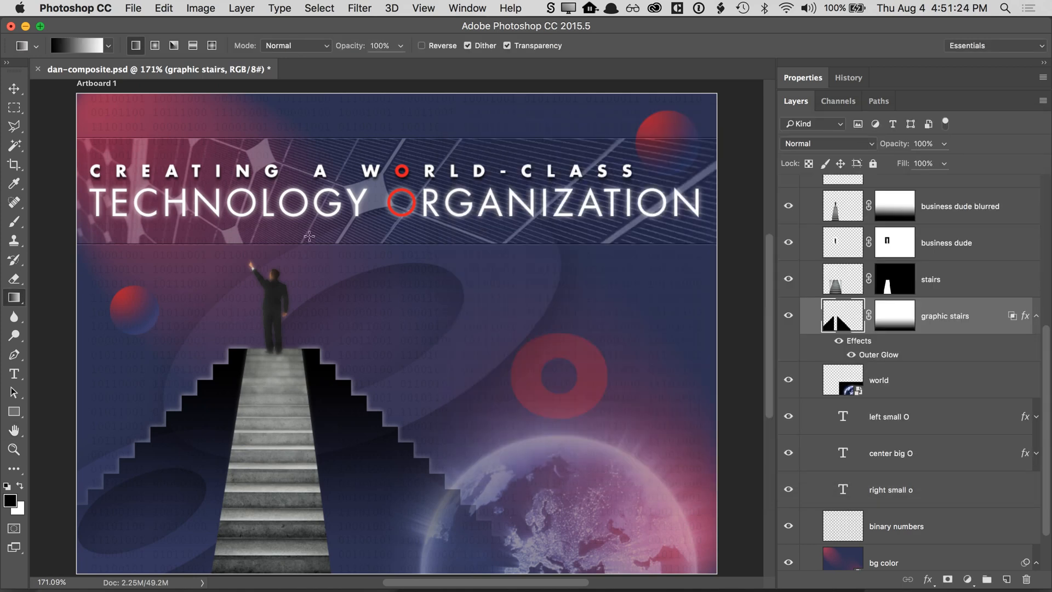
- Nudge the graphic stairs layer slightly downward with the Move tool
{"action": "left_click", "coordinate": [20, 89]}
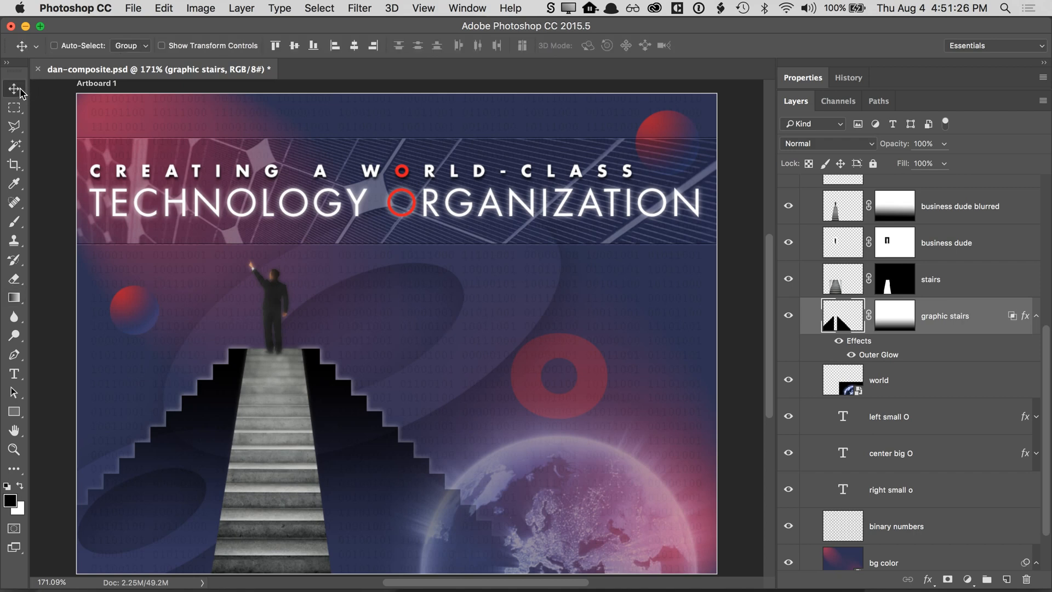
{"action": "key", "text": "Down"}
{"action": "key", "text": "Down"}
{"action": "key", "text": "Down"}
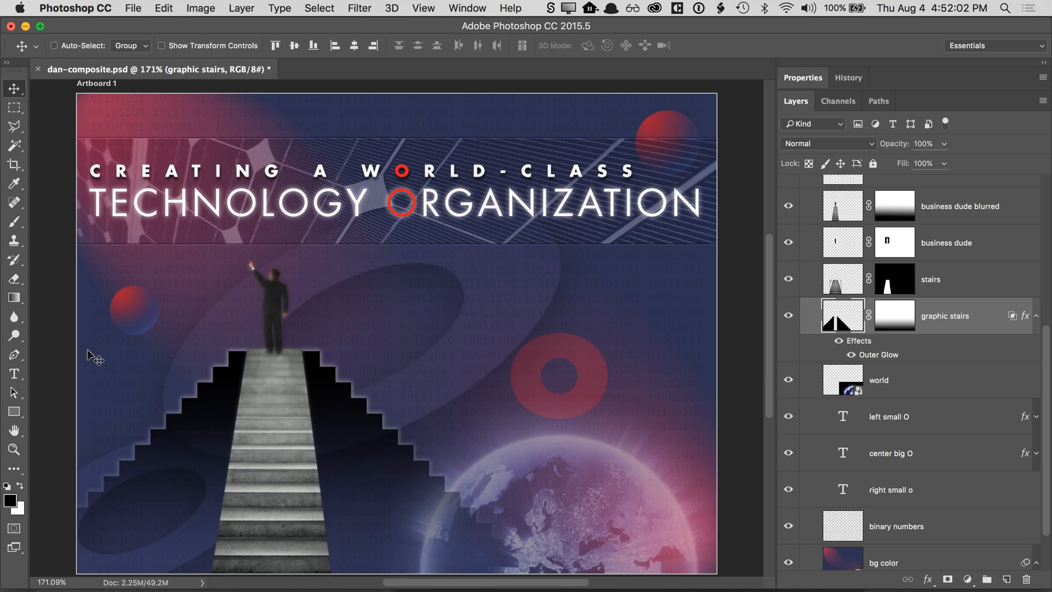
- Activate the Pen tool, switch its mode to Shape and set it back to Path
{"action": "left_click", "coordinate": [18, 358]}
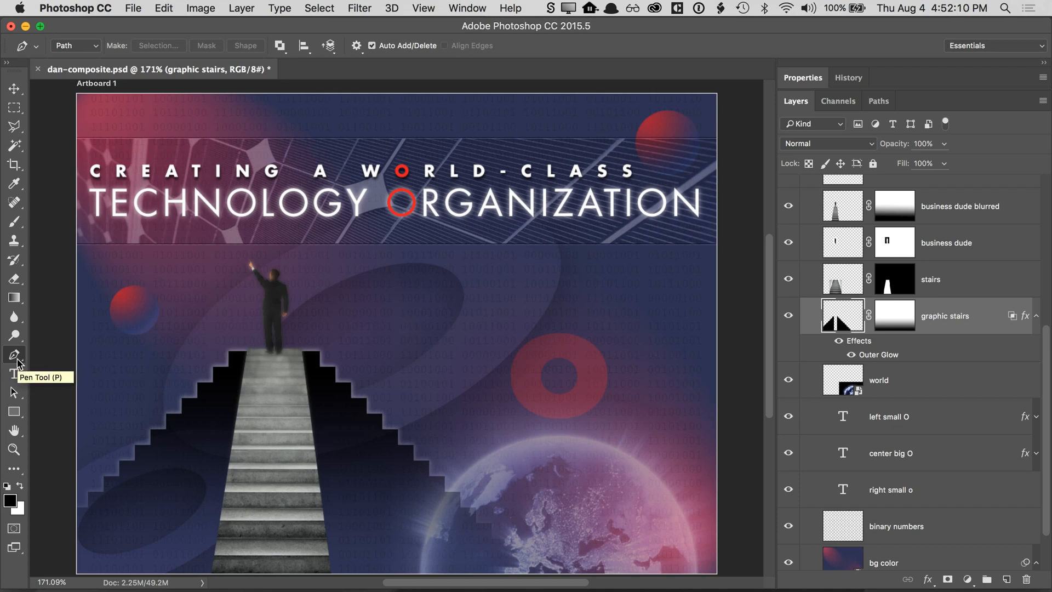
{"action": "left_click", "coordinate": [87, 46]}
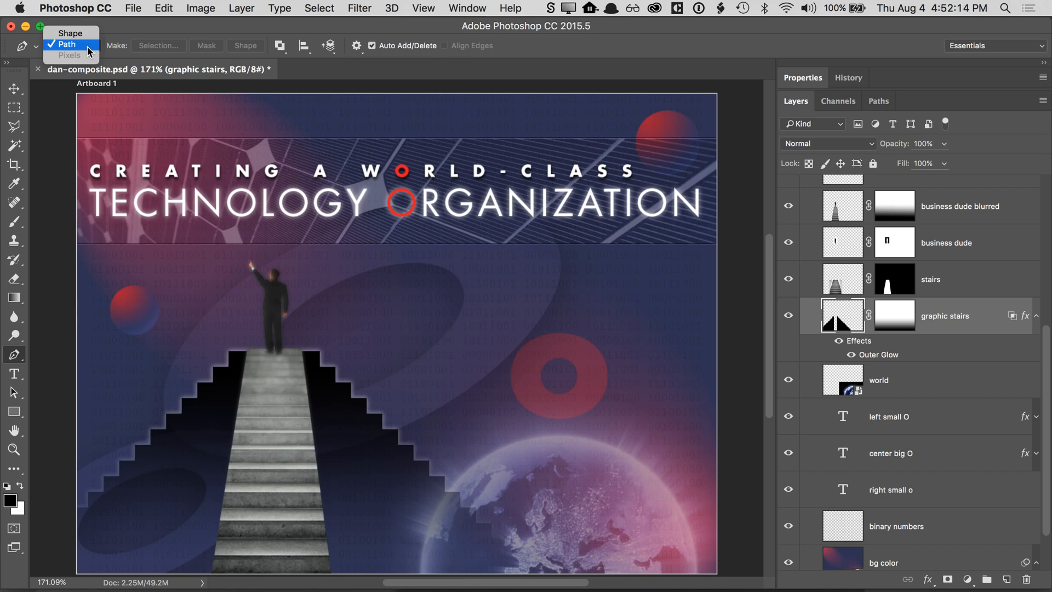
{"action": "left_click", "coordinate": [71, 34]}
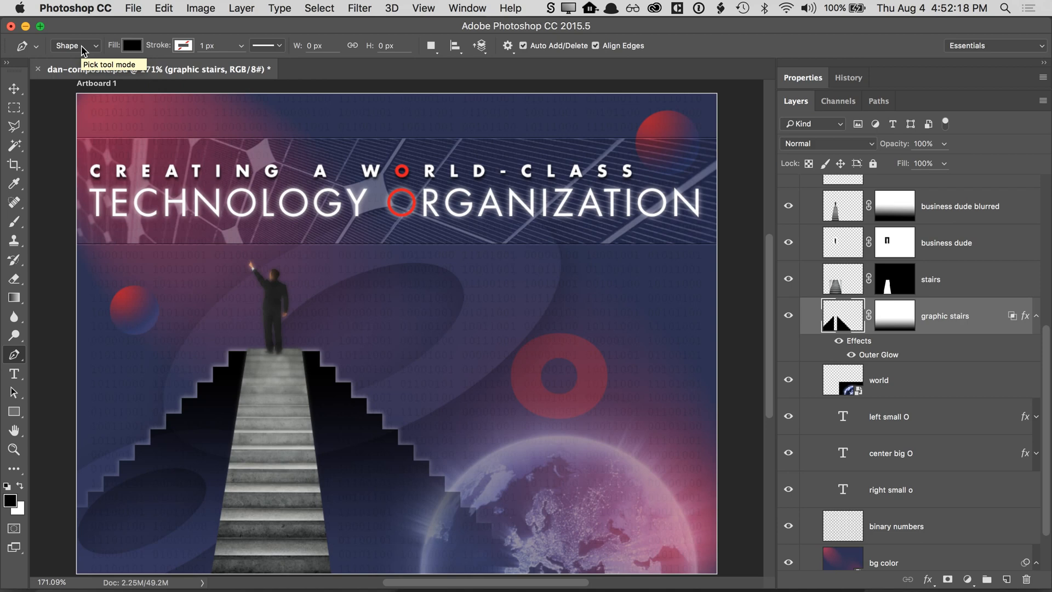
{"action": "left_click", "coordinate": [81, 48]}
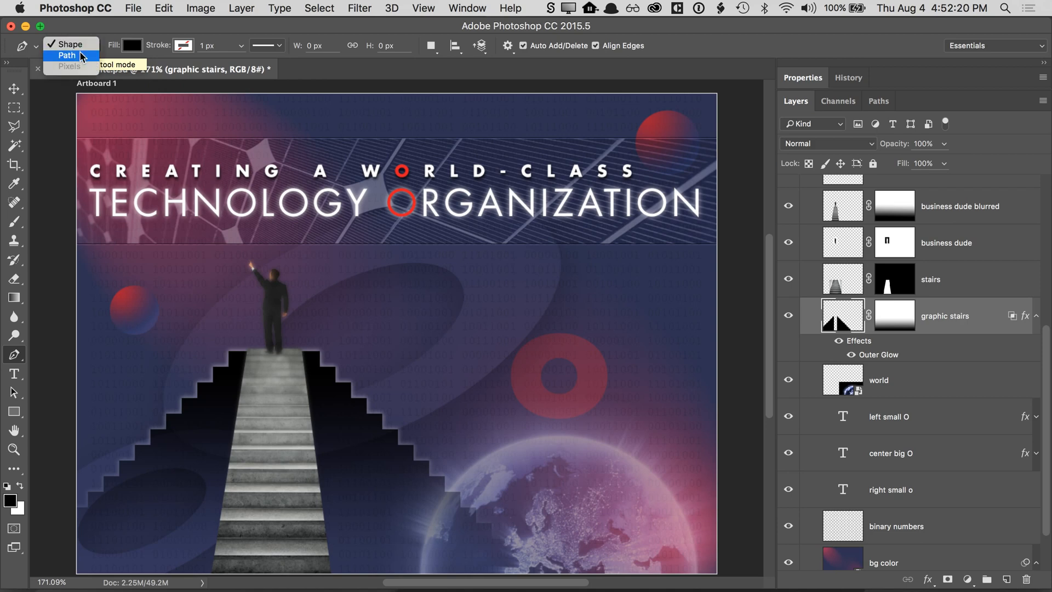
{"action": "left_click", "coordinate": [80, 54]}
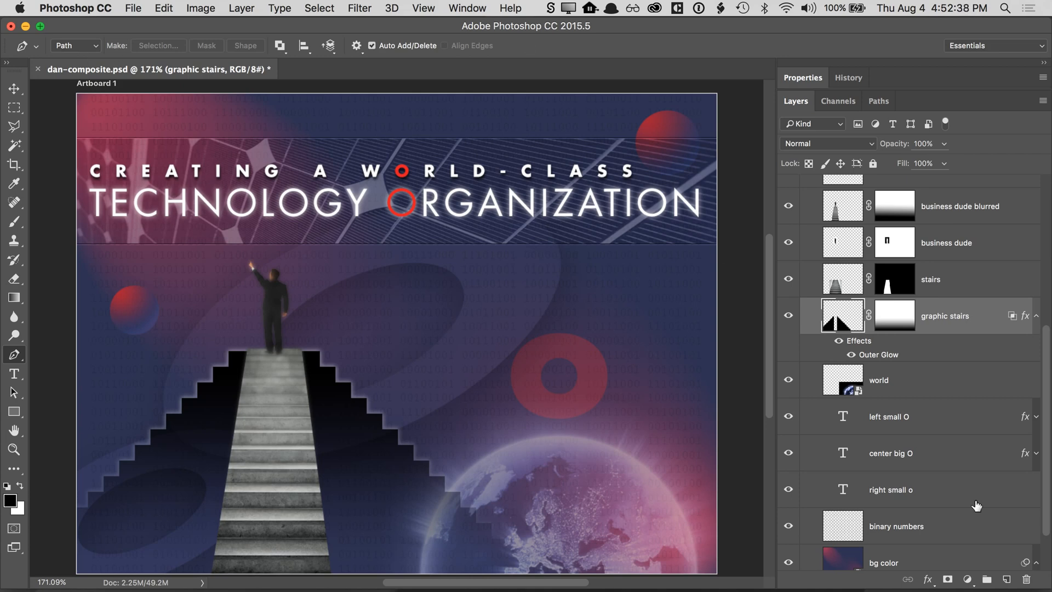
- Add a new layer named light beams directly below the graphic stairs layer
{"action": "left_click", "coordinate": [1006, 579]}
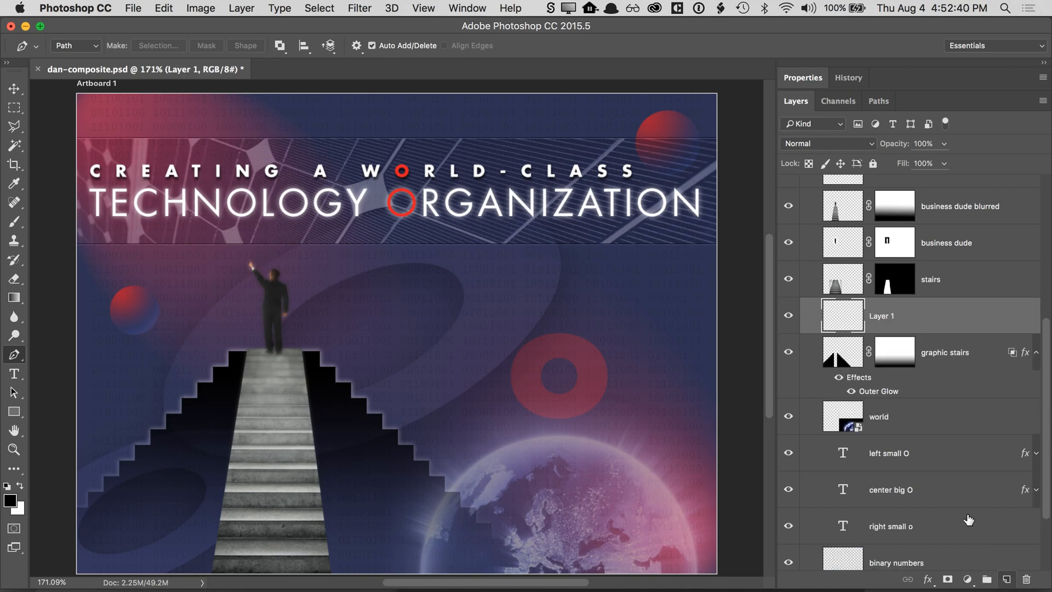
{"action": "left_click_drag", "start_coordinate": [887, 322], "coordinate": [888, 389]}
{"action": "double_click", "coordinate": [882, 379]}
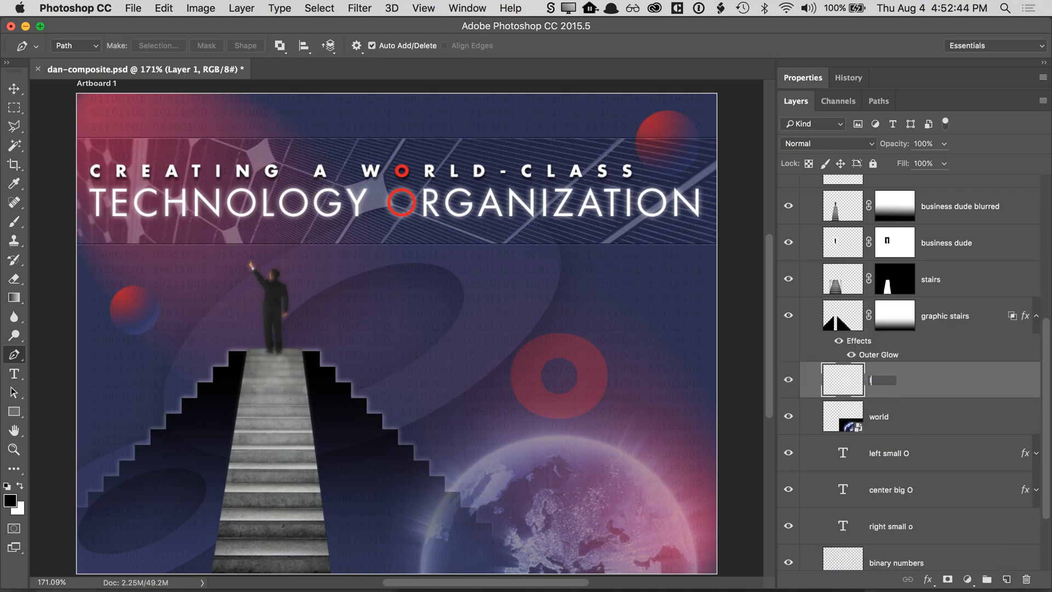
{"action": "type", "text": "light beams"}
{"action": "key", "text": "Return"}
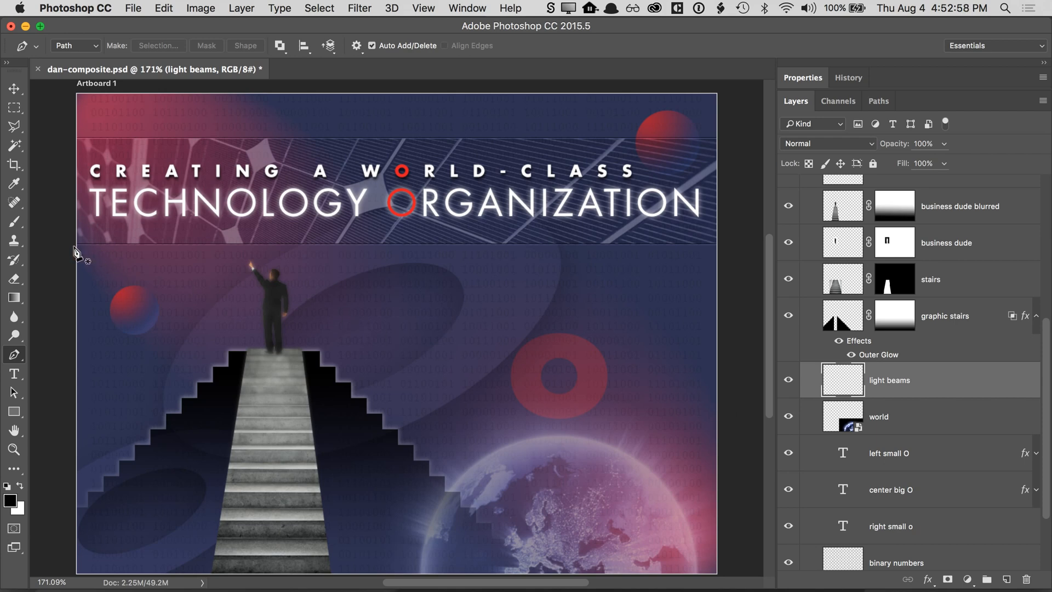
- Set the Brush tool's size to 1 px
{"action": "left_click", "coordinate": [18, 225]}
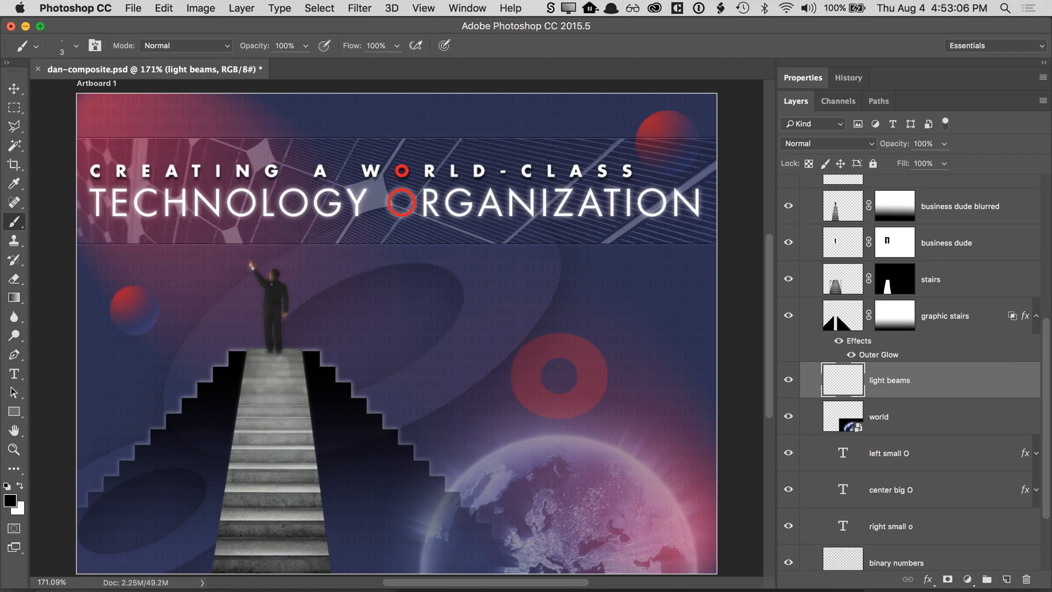
{"action": "left_click", "coordinate": [62, 54]}
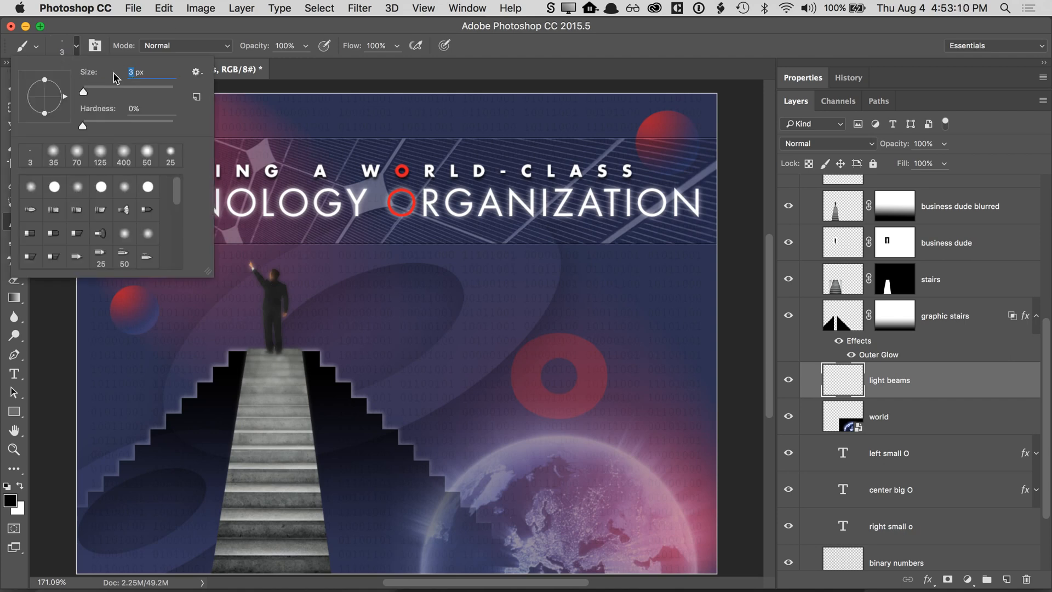
{"action": "type", "text": "1"}
{"action": "key", "text": "Return"}
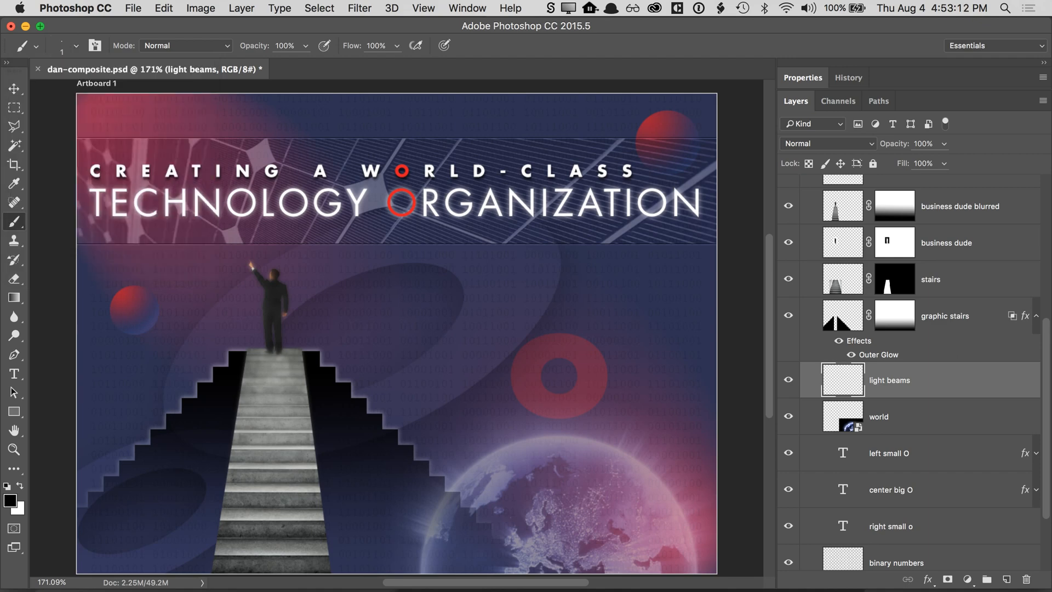
{"action": "left_click", "coordinate": [76, 46]}
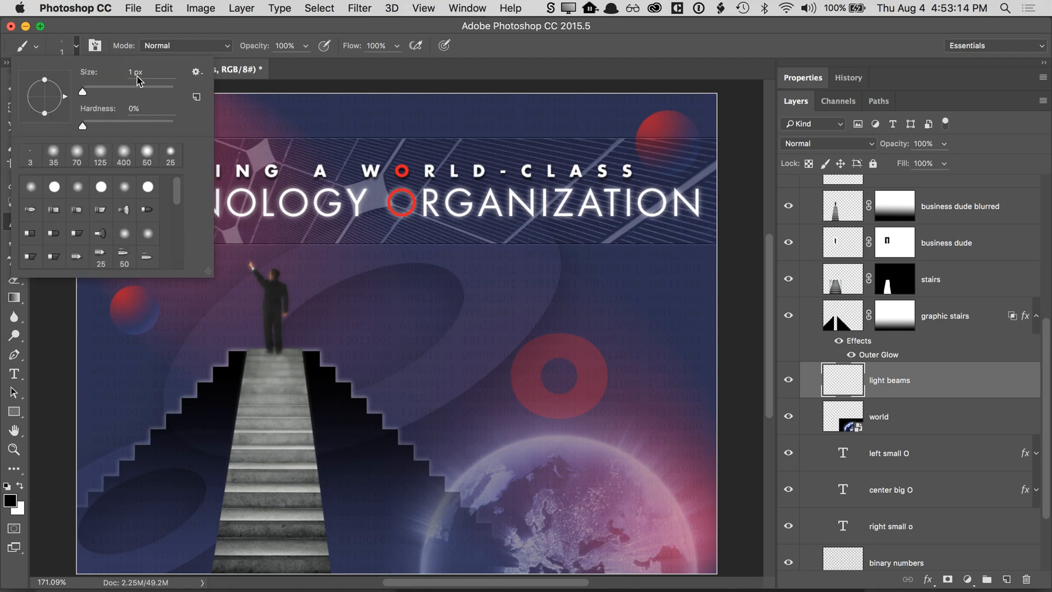
{"action": "left_click", "coordinate": [109, 32]}
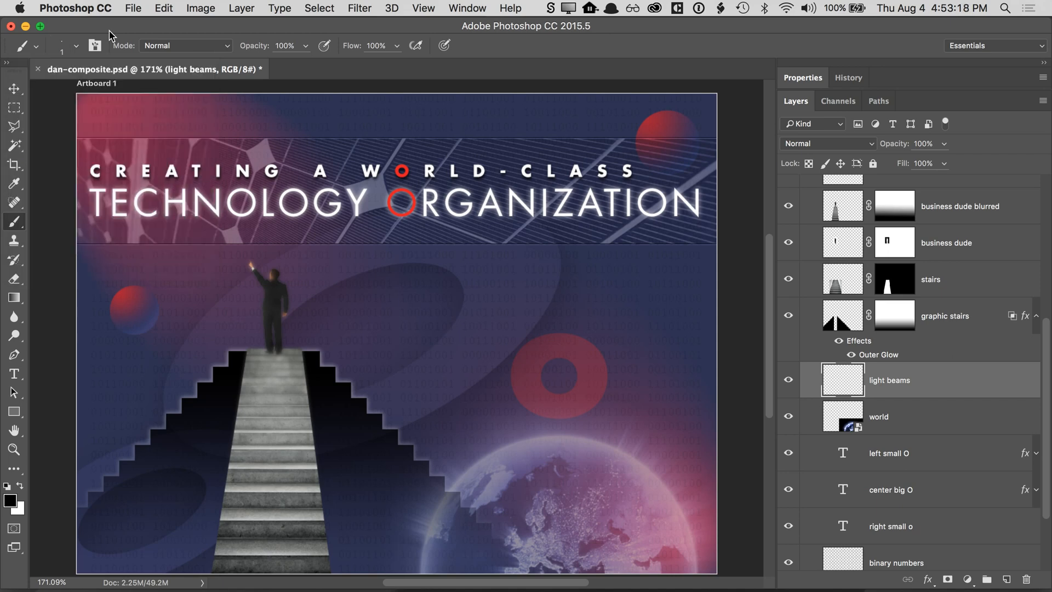
- Make white the foreground color and paint a freehand wavy line on the light beams layer from beside the businessman to the red ring
{"action": "left_click", "coordinate": [18, 486]}
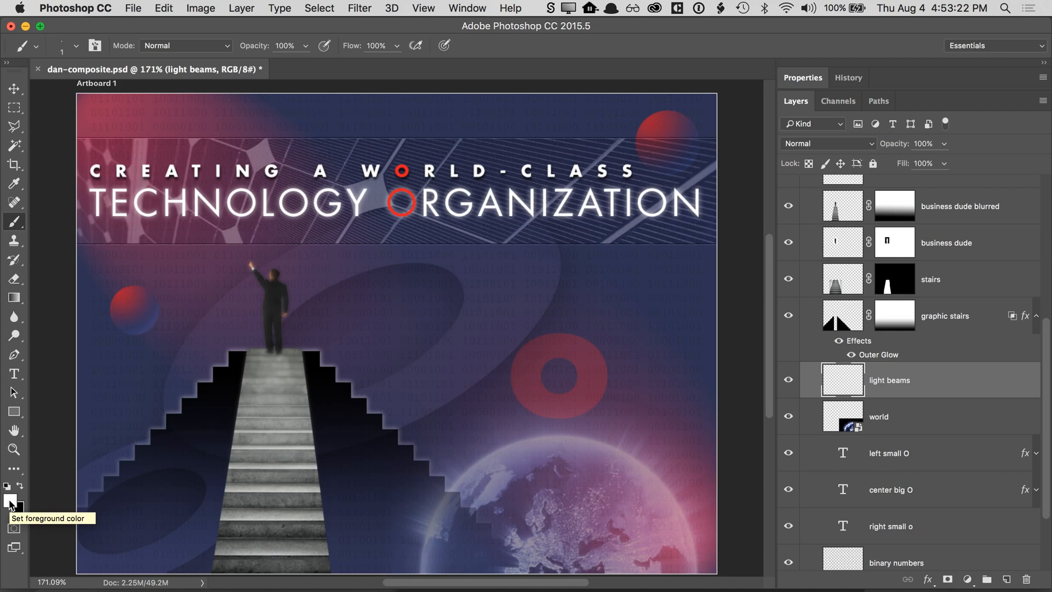
{"action": "mouse_move", "coordinate": [336, 316]}
{"action": "left_mouse_down"}
{"action": "mouse_move", "coordinate": [434, 262]}
{"action": "mouse_move", "coordinate": [484, 358]}
{"action": "mouse_move", "coordinate": [539, 365]}
{"action": "left_mouse_up"}
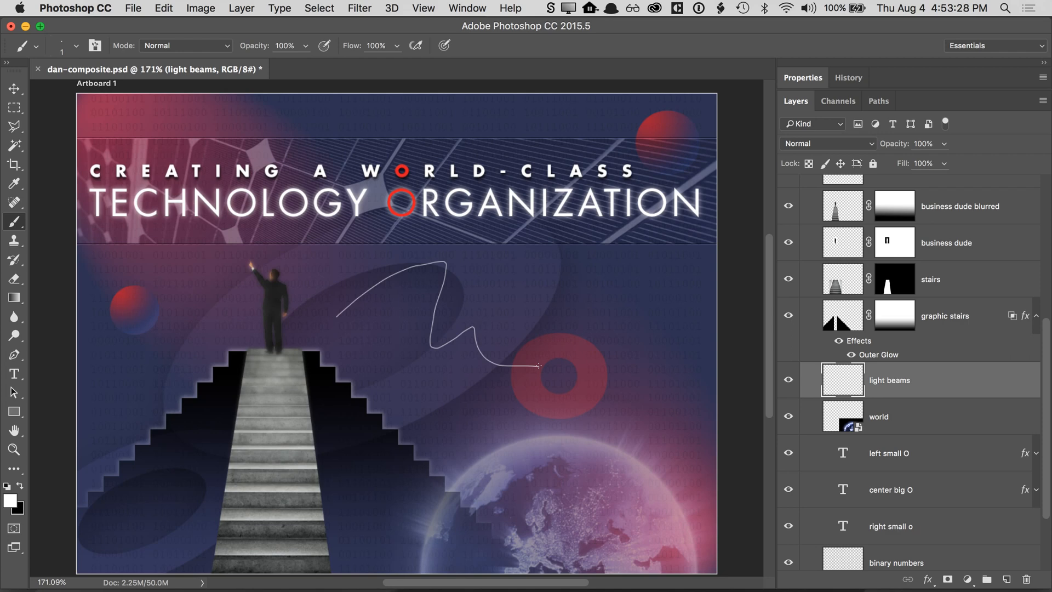
- Undo the wavy brush line and activate the Pen tool with the document's paths displayed
{"action": "key", "text": "super+z"}
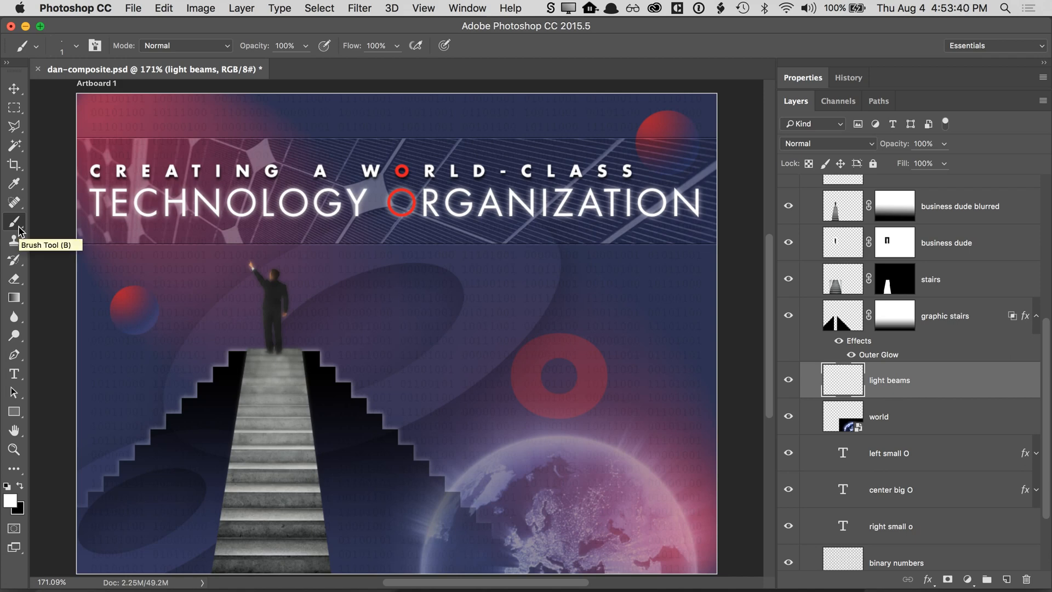
{"action": "left_click", "coordinate": [14, 355]}
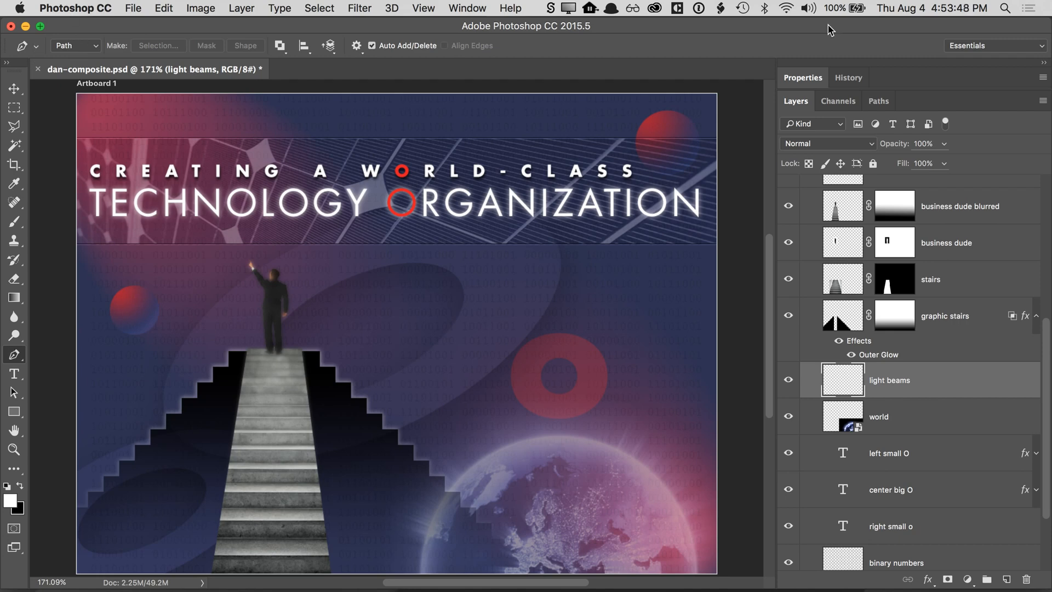
{"action": "left_click", "coordinate": [877, 104]}
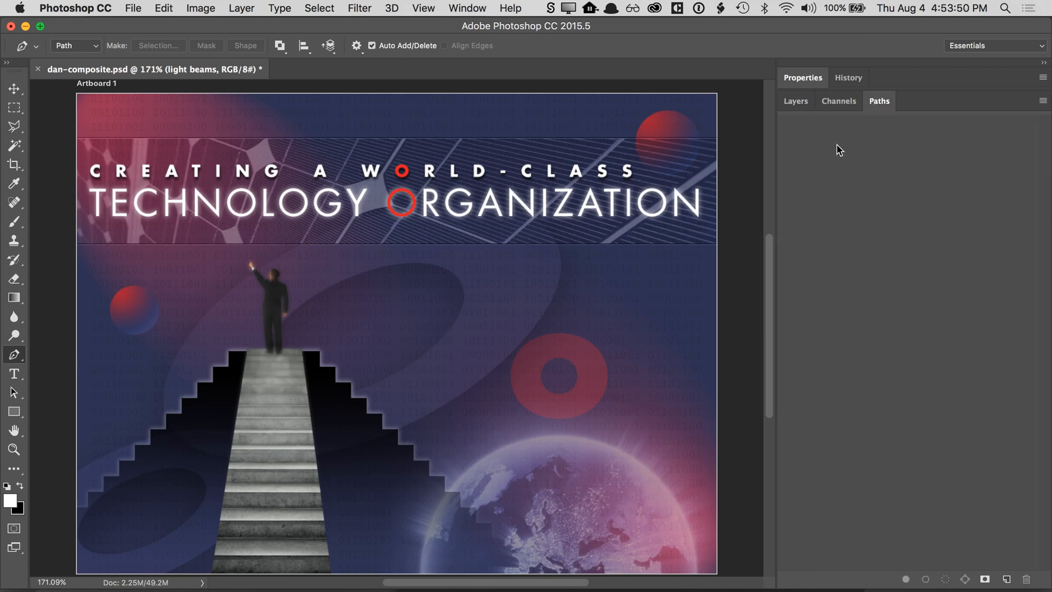
- Draw two separate straight paths from the globe's upper-left edge up to the artboard's top edge, fanning outward
{"action": "left_click", "coordinate": [460, 469]}
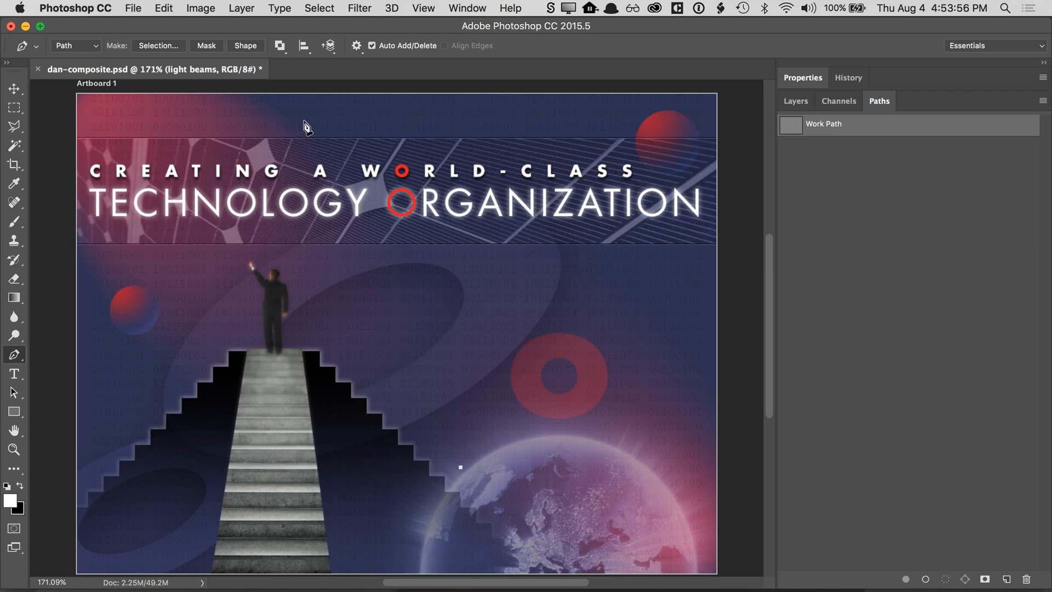
{"action": "left_click", "coordinate": [277, 93]}
{"action": "left_click", "coordinate": [525, 429]}
{"action": "left_click", "coordinate": [438, 92]}
{"action": "left_click", "coordinate": [594, 425]}
{"action": "left_click", "coordinate": [628, 89]}
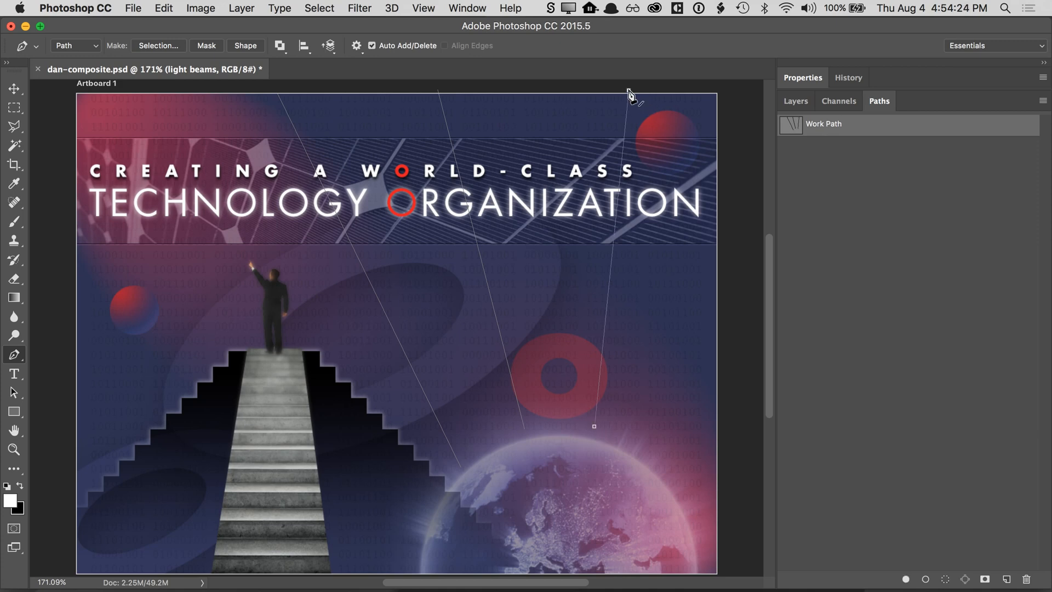
{"action": "left_click", "coordinate": [661, 196]}
{"action": "left_click", "coordinate": [630, 274]}
{"action": "key", "text": "BackSpace"}
{"action": "key", "text": "BackSpace"}
- Draw a third straight path from the top of the globe to the artboard's upper edge above the right red sphere
{"action": "left_click", "coordinate": [605, 431]}
{"action": "left_click", "coordinate": [667, 93]}
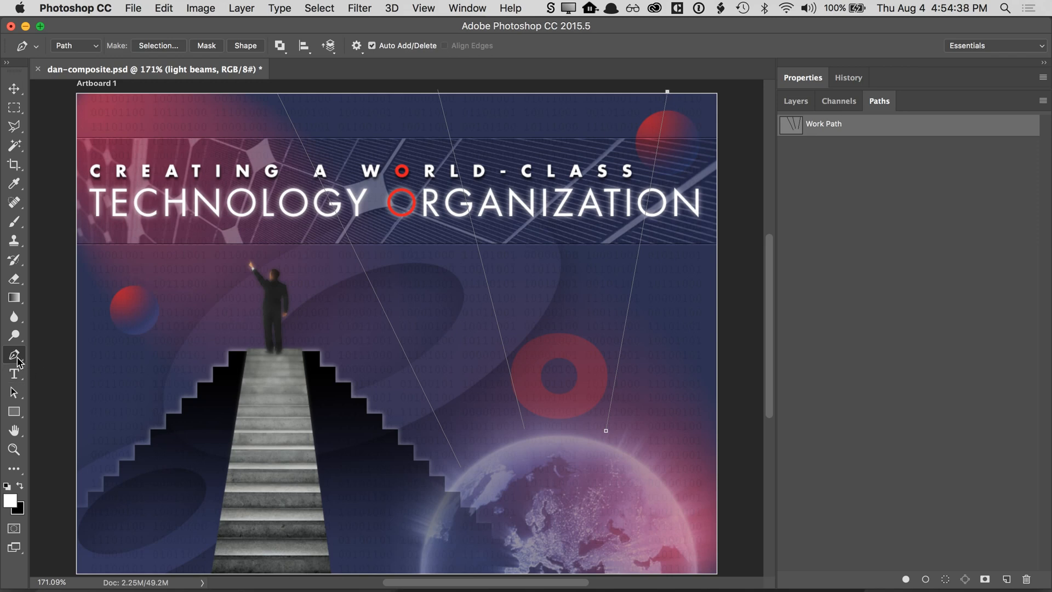
- Shift the whole leftmost path slightly down and left with the Path Selection tool
{"action": "left_click", "coordinate": [16, 393]}
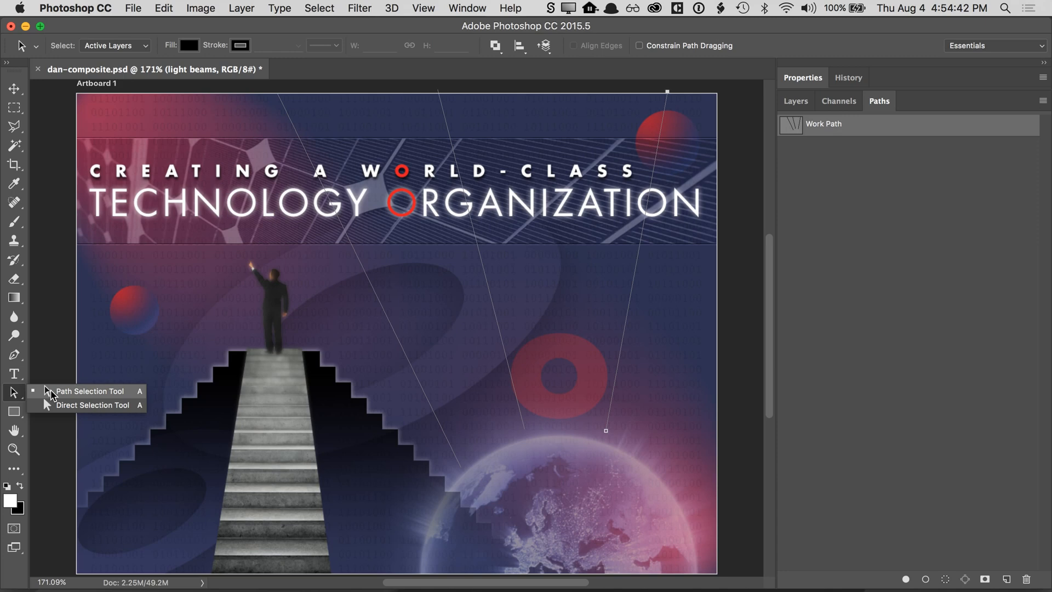
{"action": "left_click", "coordinate": [48, 391]}
{"action": "mouse_move", "coordinate": [381, 306]}
{"action": "left_mouse_down"}
{"action": "mouse_move", "coordinate": [406, 304]}
{"action": "mouse_move", "coordinate": [375, 315]}
{"action": "left_mouse_up"}
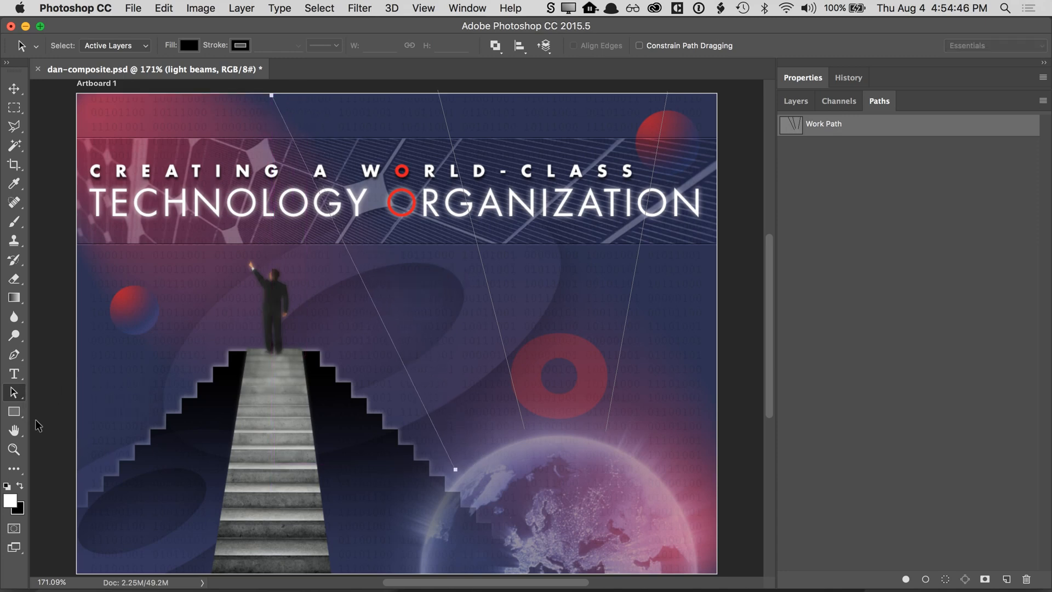
- Use the Direct Selection tool to move both endpoints of the leftmost path and the third path's upper endpoint, widening the fan of lines
{"action": "left_click", "coordinate": [16, 394]}
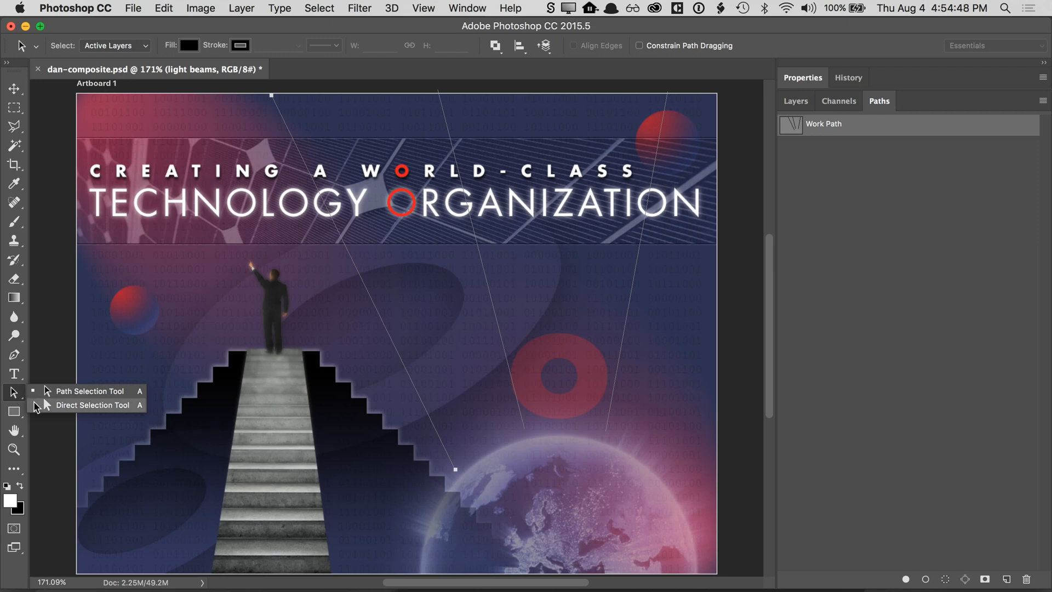
{"action": "left_click", "coordinate": [36, 406]}
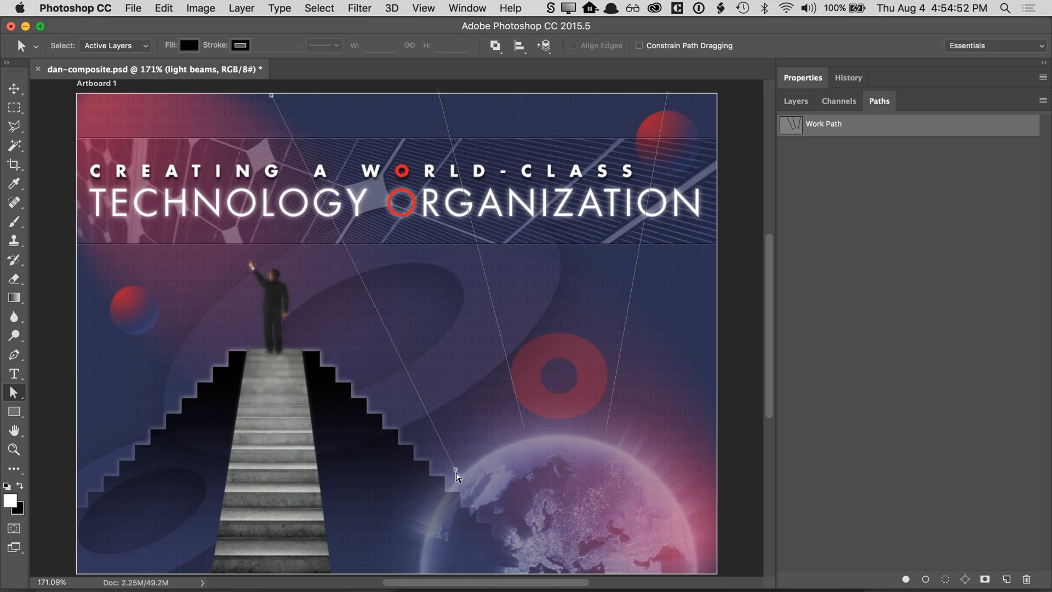
{"action": "left_click", "coordinate": [455, 469]}
{"action": "left_click_drag", "start_coordinate": [456, 470], "coordinate": [467, 458]}
{"action": "left_click_drag", "start_coordinate": [271, 95], "coordinate": [226, 96]}
{"action": "left_click", "coordinate": [667, 101]}
{"action": "left_click_drag", "start_coordinate": [667, 92], "coordinate": [688, 89]}
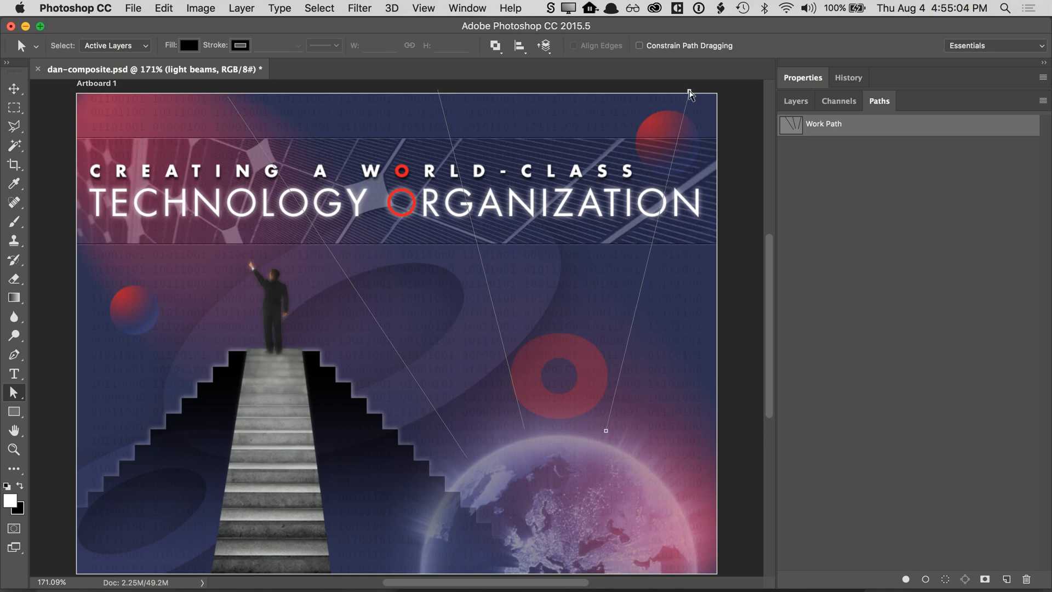
{"action": "left_click", "coordinate": [581, 88]}
- Draw a fourth straight path from the globe's upper-right edge to a point beyond the artboard's right edge
{"action": "left_click", "coordinate": [14, 354]}
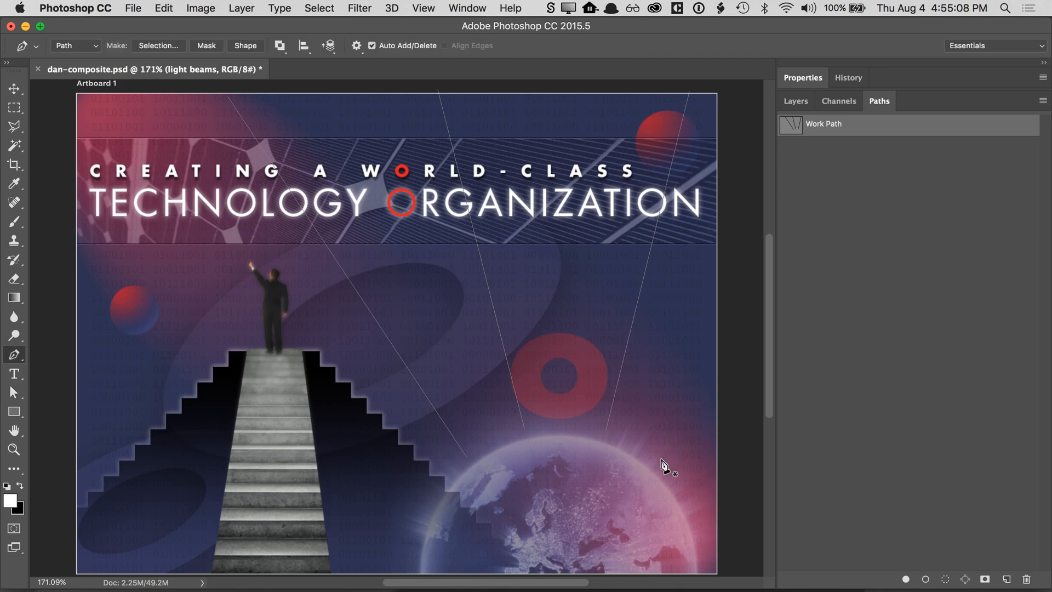
{"action": "left_click", "coordinate": [657, 459]}
{"action": "left_click", "coordinate": [741, 333]}
- Fine-tune the position of the fourth path's outer endpoint with the Direct Selection tool, then deselect it
{"action": "left_click", "coordinate": [16, 395]}
{"action": "left_click", "coordinate": [54, 405]}
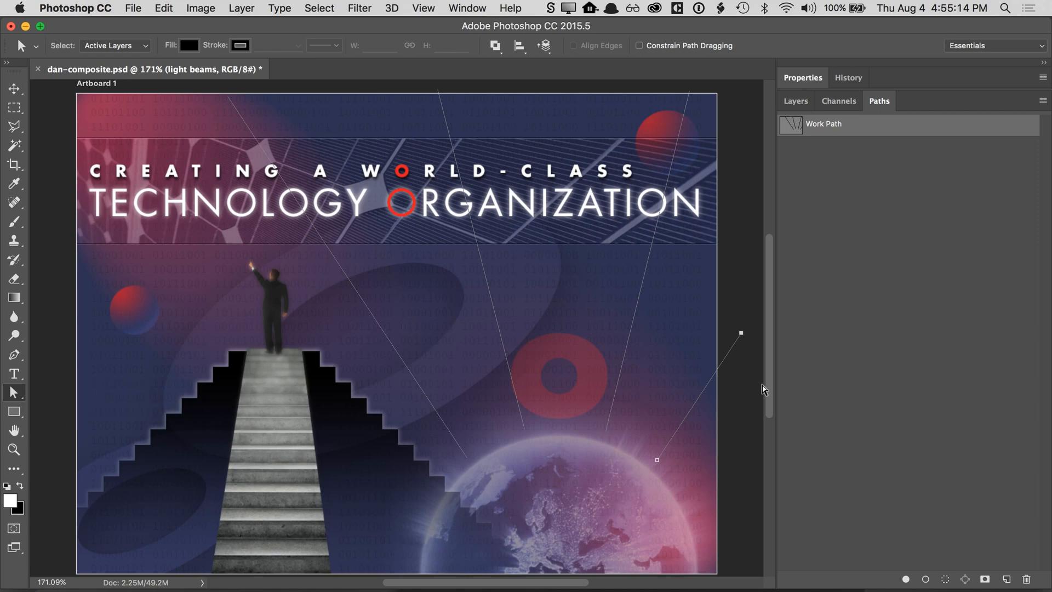
{"action": "left_click_drag", "start_coordinate": [741, 333], "coordinate": [745, 337]}
{"action": "left_click", "coordinate": [741, 341]}
{"action": "left_click_drag", "start_coordinate": [744, 337], "coordinate": [743, 331]}
{"action": "left_click", "coordinate": [744, 299]}
- Deselect and reselect the Work Path to compare the canvas with its lines hidden and shown
{"action": "left_click", "coordinate": [839, 170]}
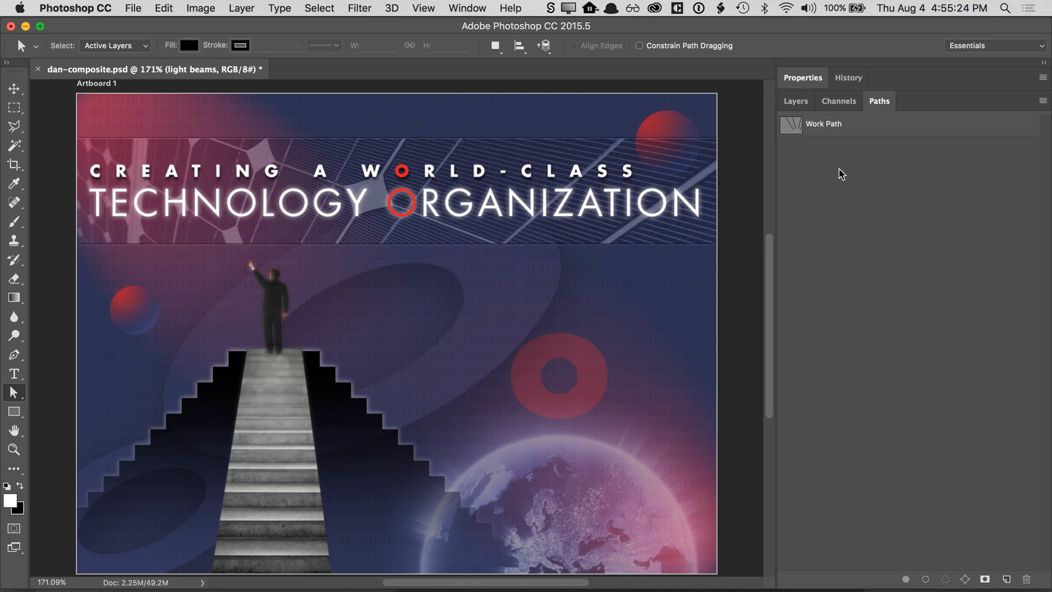
{"action": "left_click", "coordinate": [840, 135]}
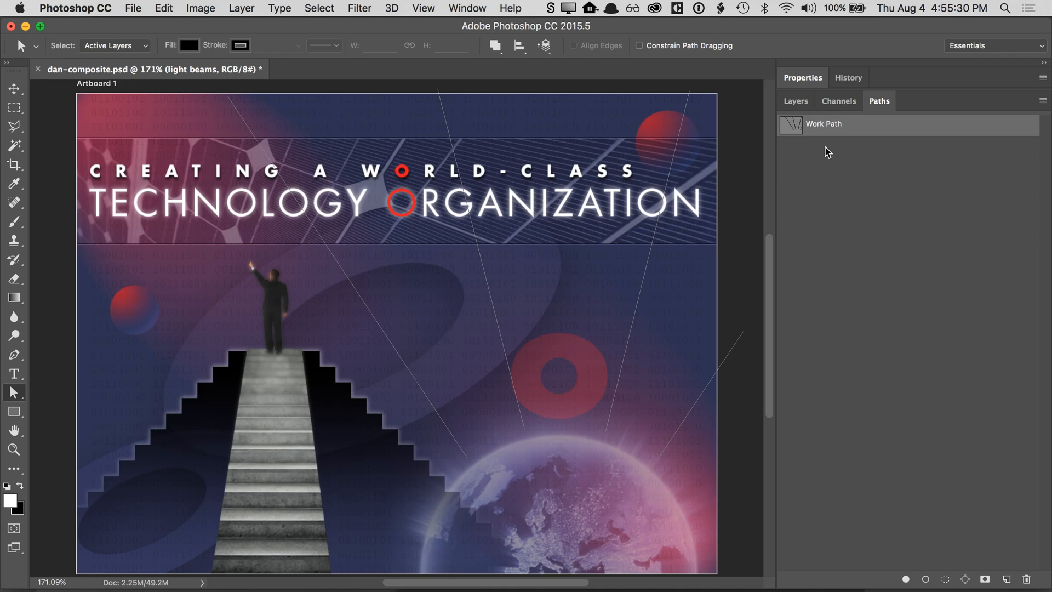
{"action": "left_click", "coordinate": [827, 152]}
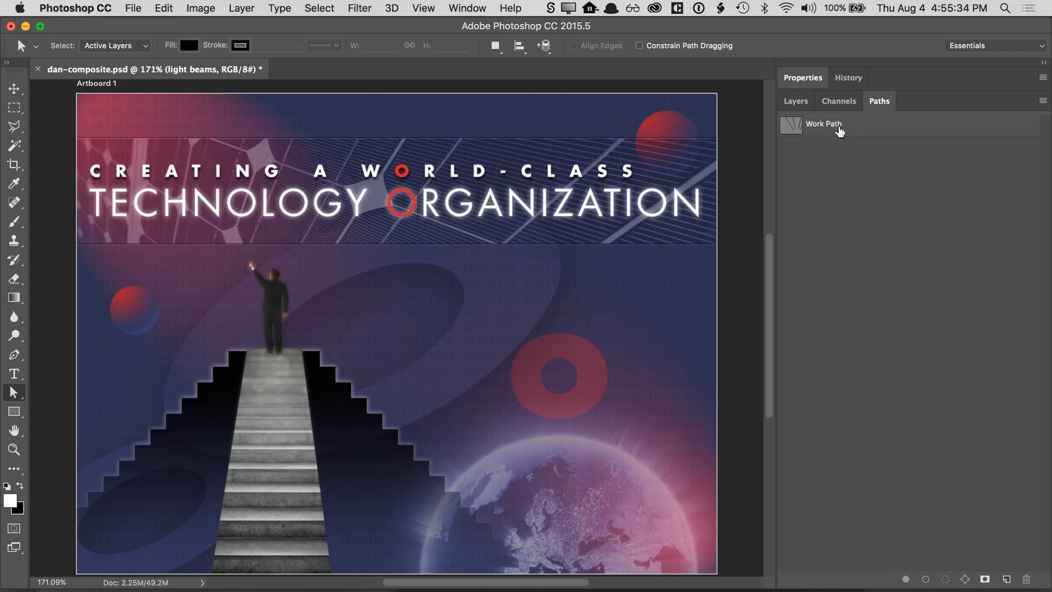
{"action": "left_click", "coordinate": [832, 127]}
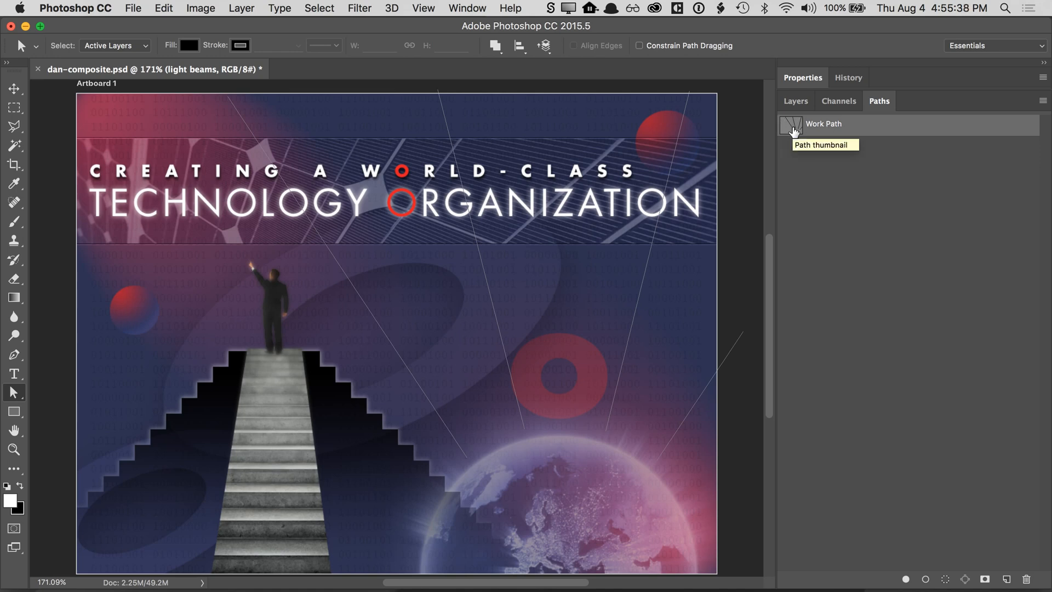
- Stroke the Work Path on the light beams layer using the Brush as the stroke tool, then deselect the path
{"action": "left_click", "coordinate": [795, 102]}
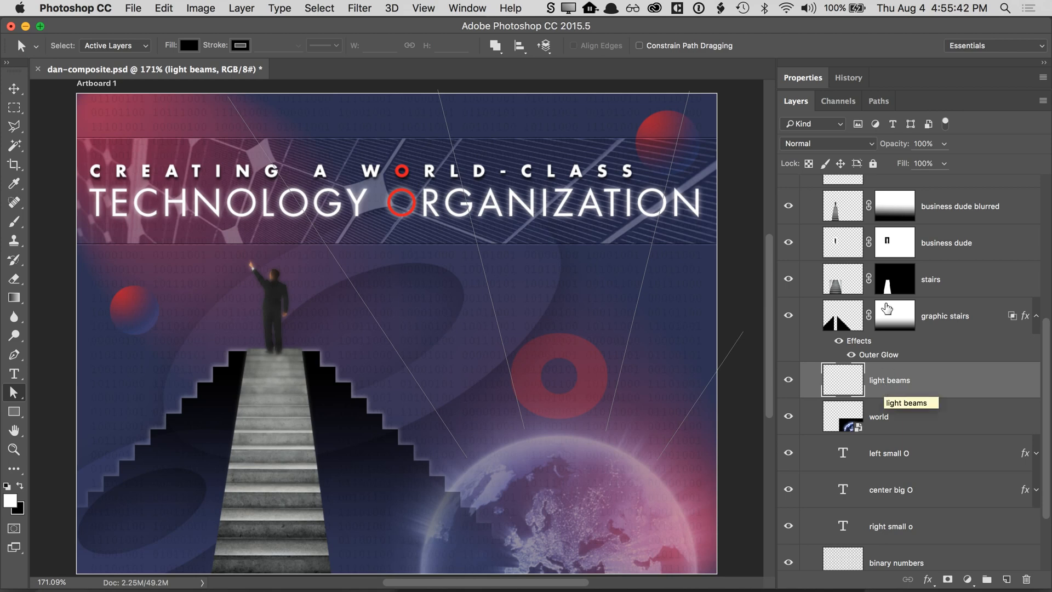
{"action": "left_click", "coordinate": [879, 101]}
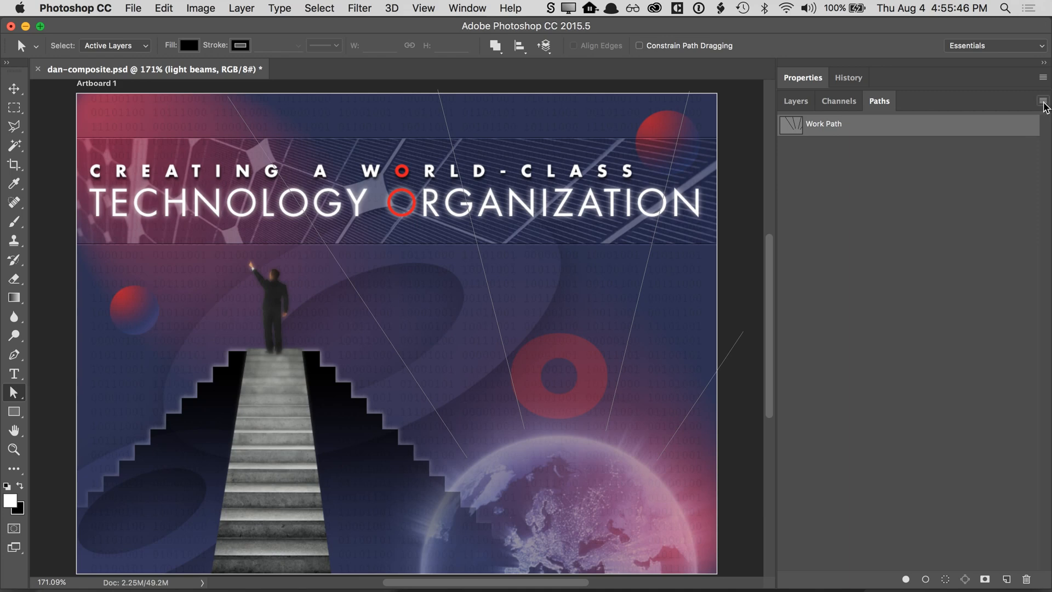
{"action": "left_click", "coordinate": [1043, 102]}
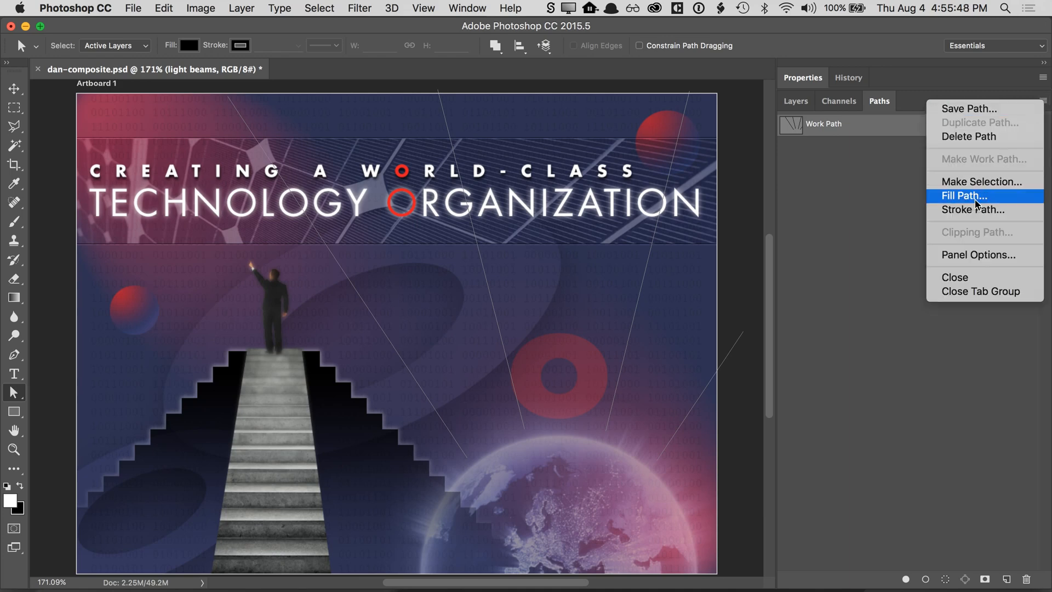
{"action": "left_click", "coordinate": [969, 211]}
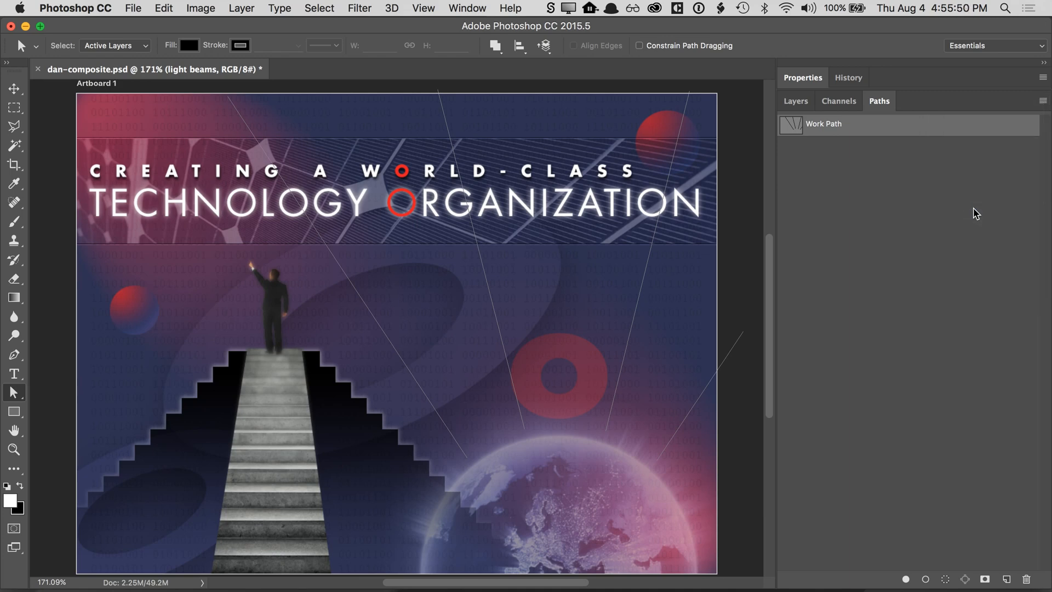
{"action": "left_click", "coordinate": [569, 272]}
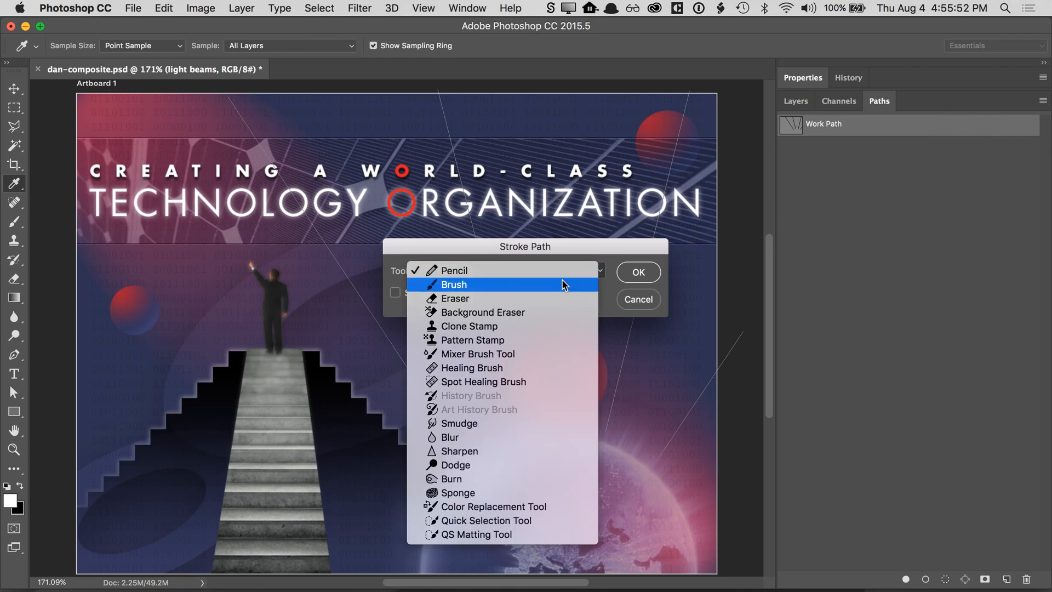
{"action": "left_click", "coordinate": [509, 285]}
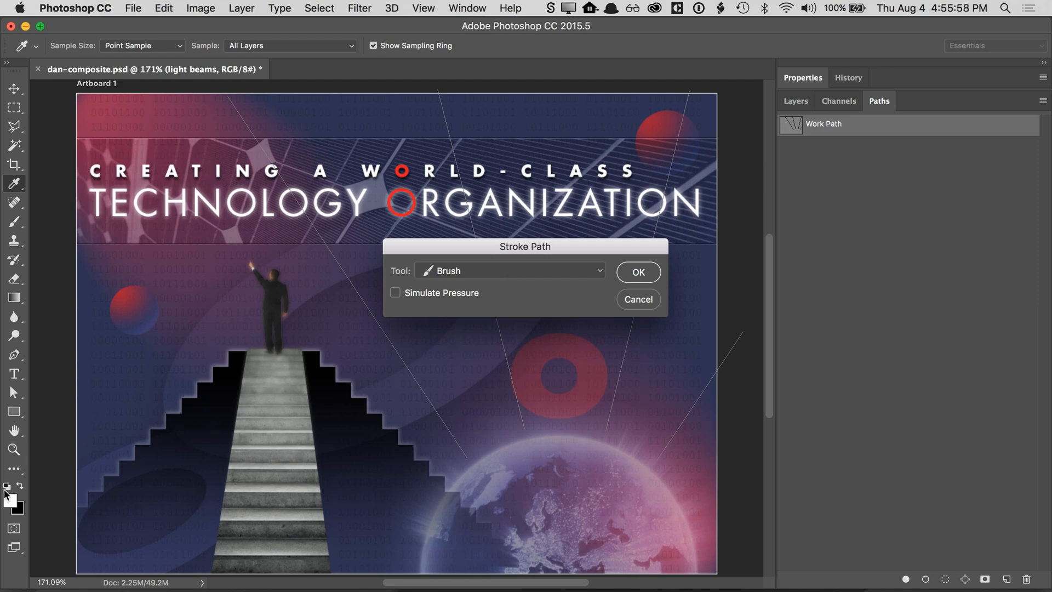
{"action": "left_click", "coordinate": [639, 272]}
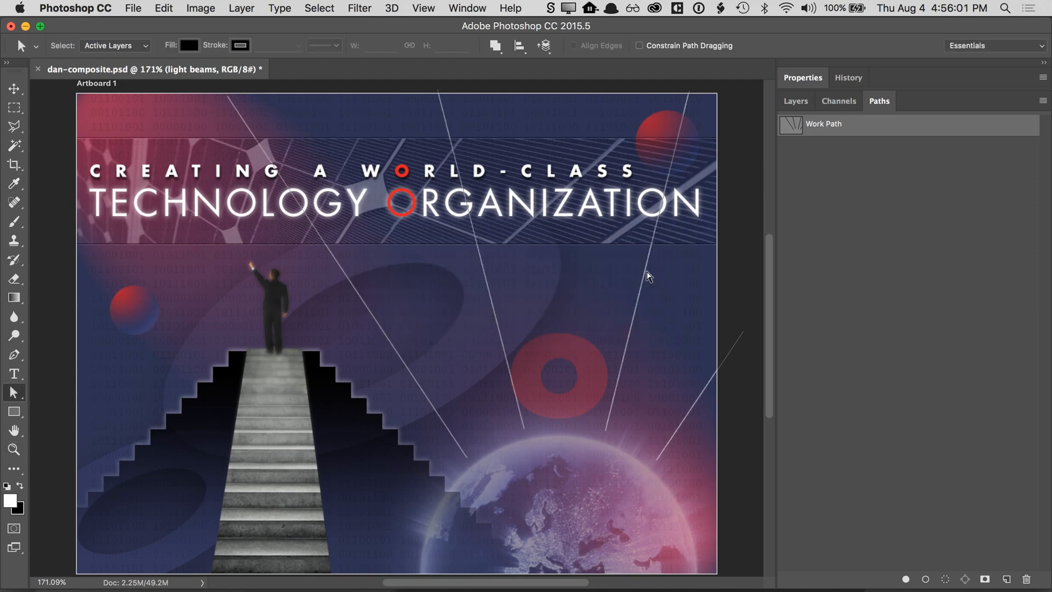
{"action": "left_click", "coordinate": [888, 158]}
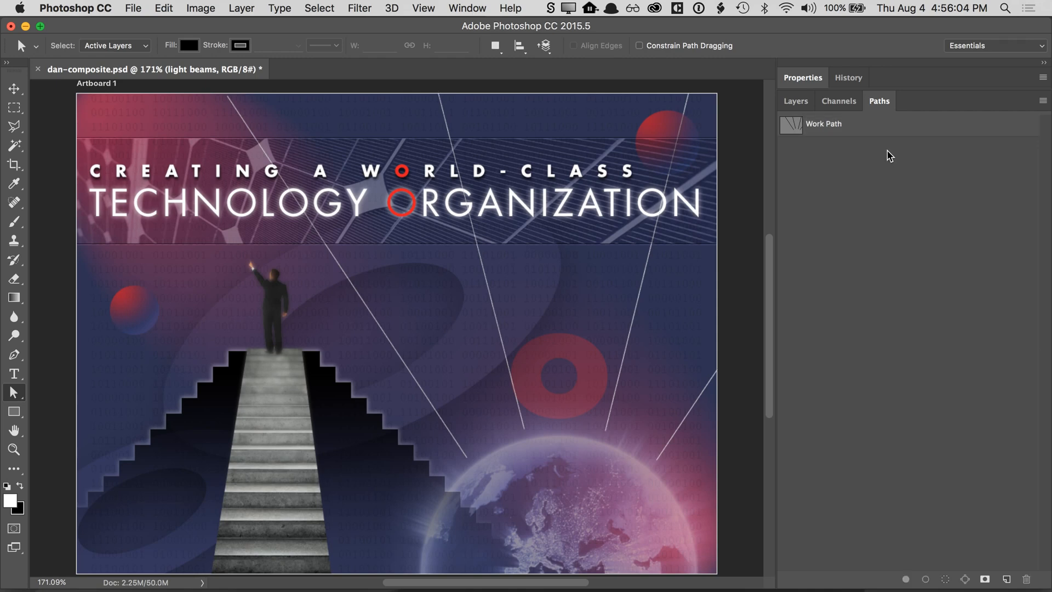
- Toggle the light beams layer's visibility off and on to compare the artwork with and without the beams
{"action": "left_click", "coordinate": [797, 101]}
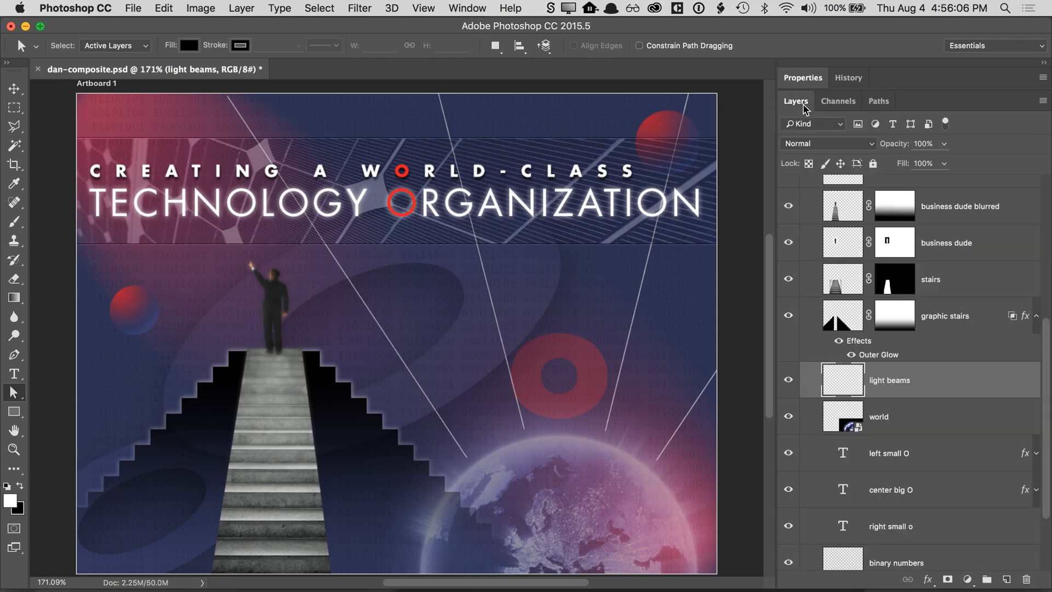
{"action": "left_click", "coordinate": [788, 380]}
{"action": "left_click", "coordinate": [788, 380]}
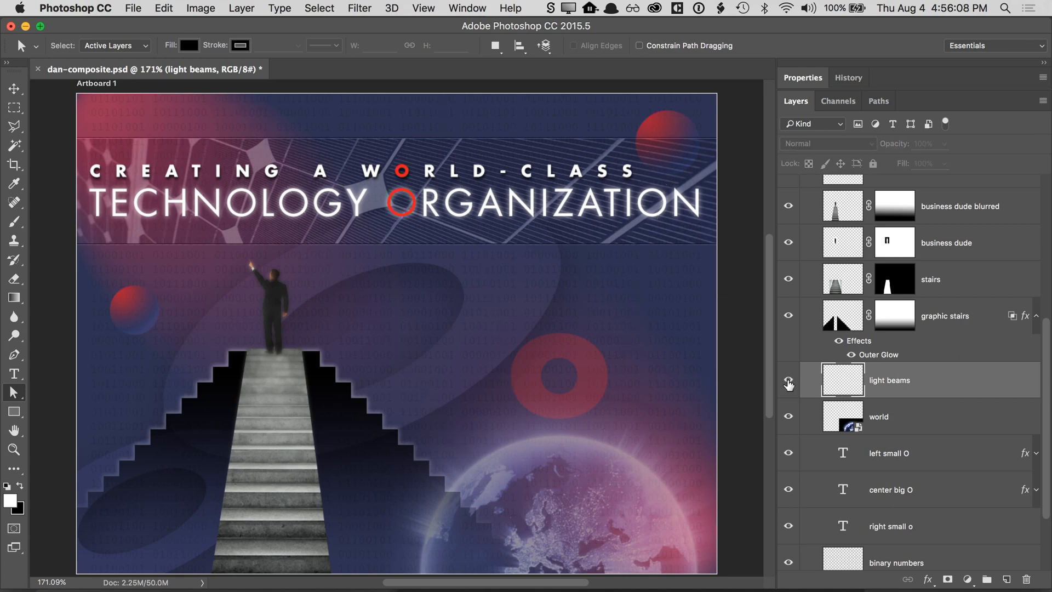
{"action": "left_click", "coordinate": [788, 380]}
{"action": "left_click", "coordinate": [788, 380]}
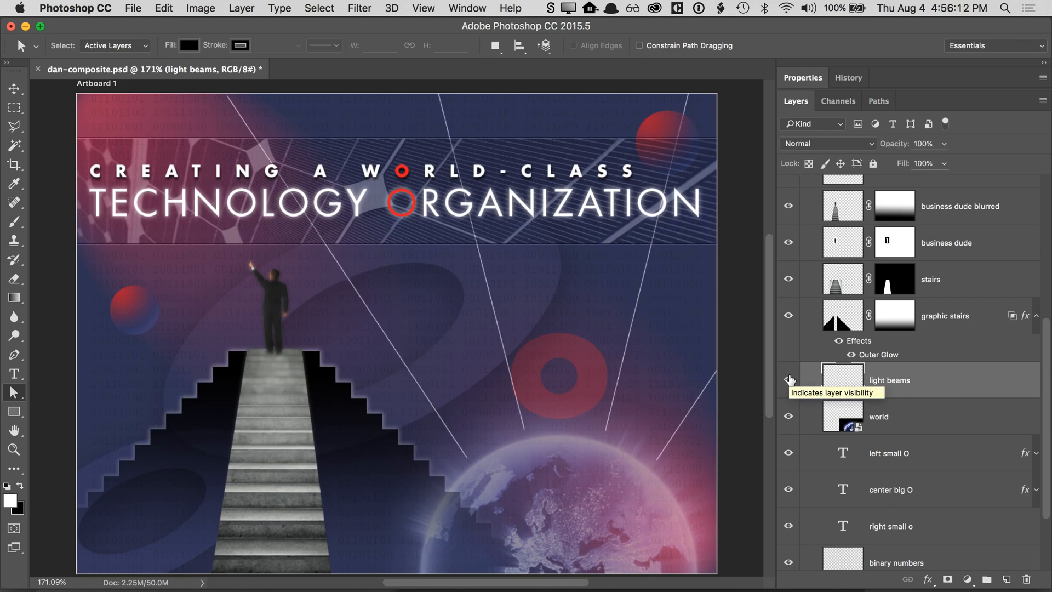
- Set the light beams layer's opacity to 24% and apply an Outer Glow effect with its preset settings
{"action": "left_click_drag", "start_coordinate": [894, 146], "coordinate": [842, 149]}
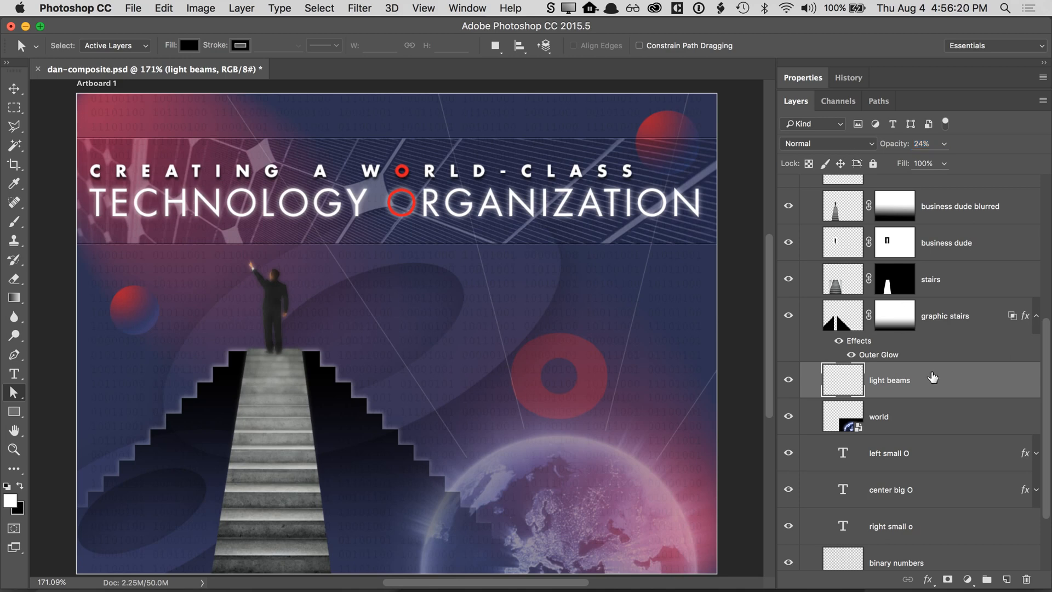
{"action": "double_click", "coordinate": [968, 383]}
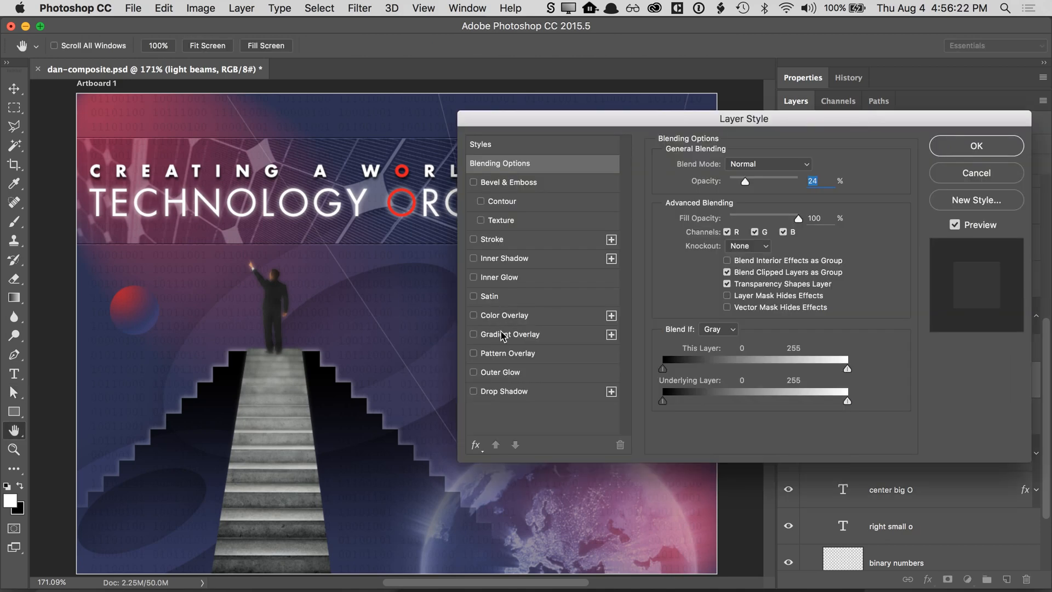
{"action": "left_click", "coordinate": [499, 372]}
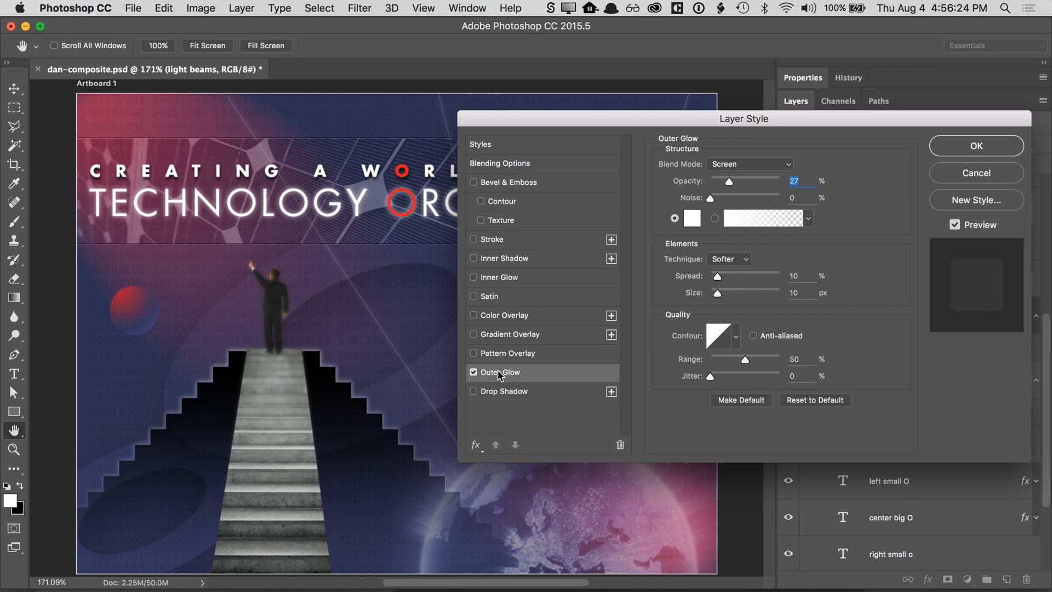
{"action": "left_click", "coordinate": [953, 147]}
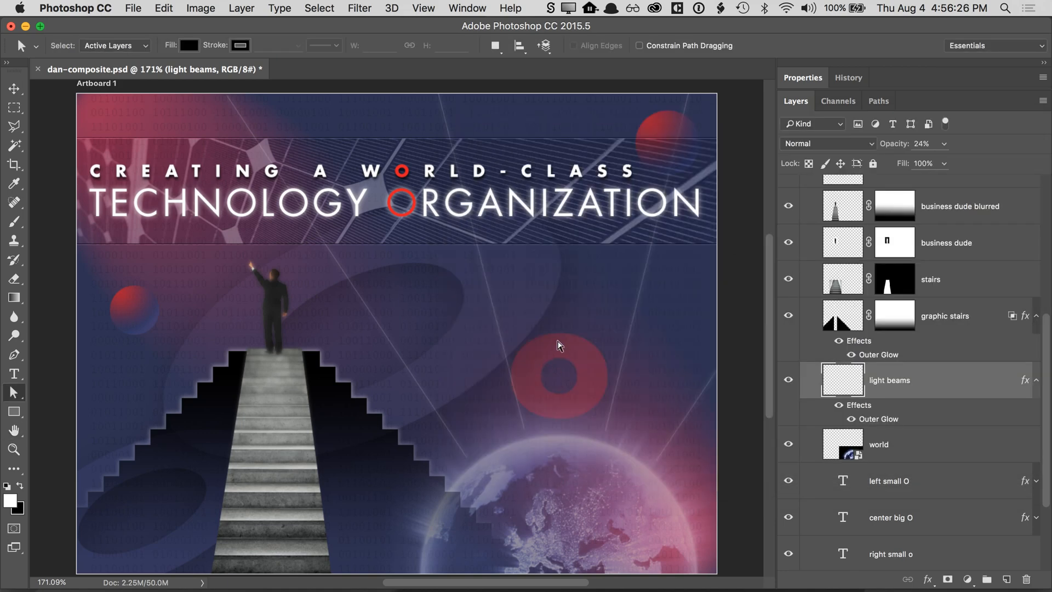
- Check the glowing beams up close and reduce the light beams layer's opacity to 13%
{"action": "scroll", "coordinate": [411, 364], "scroll_direction": "up", "scroll_amount": 3}
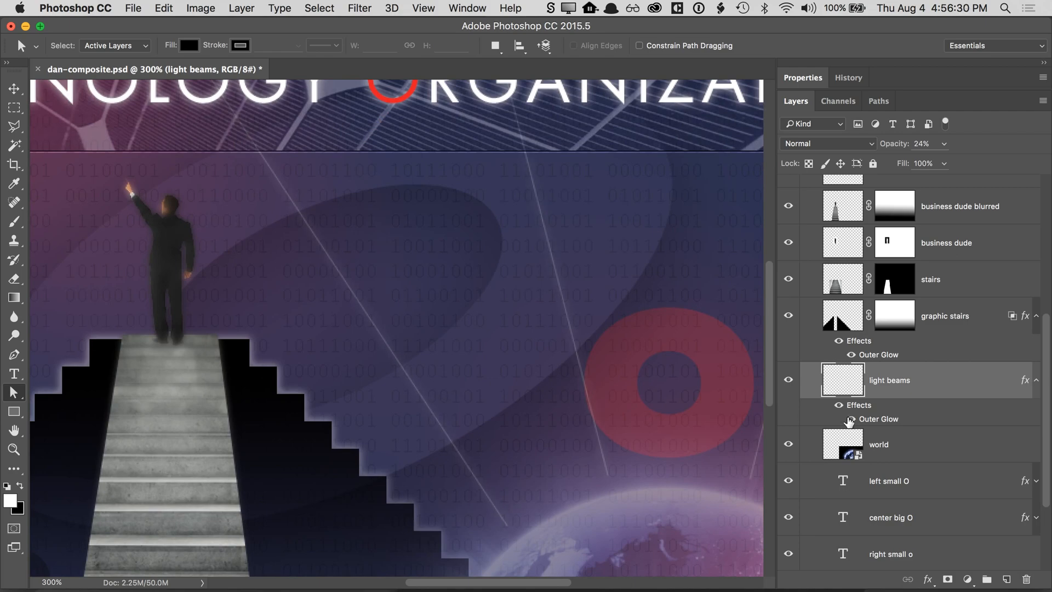
{"action": "key", "text": "super+0"}
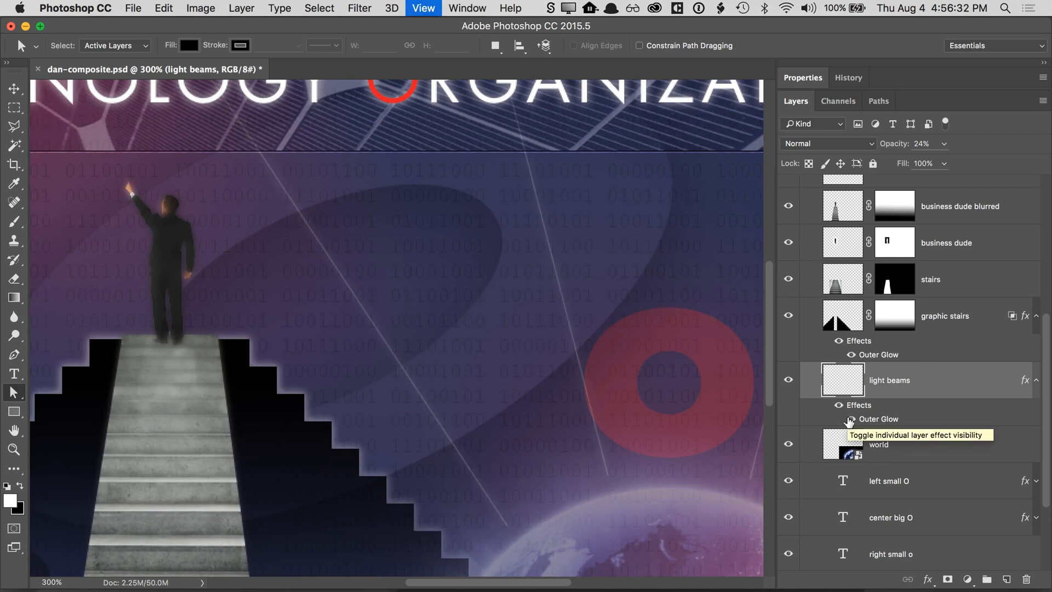
{"action": "left_click_drag", "start_coordinate": [888, 140], "coordinate": [890, 147]}
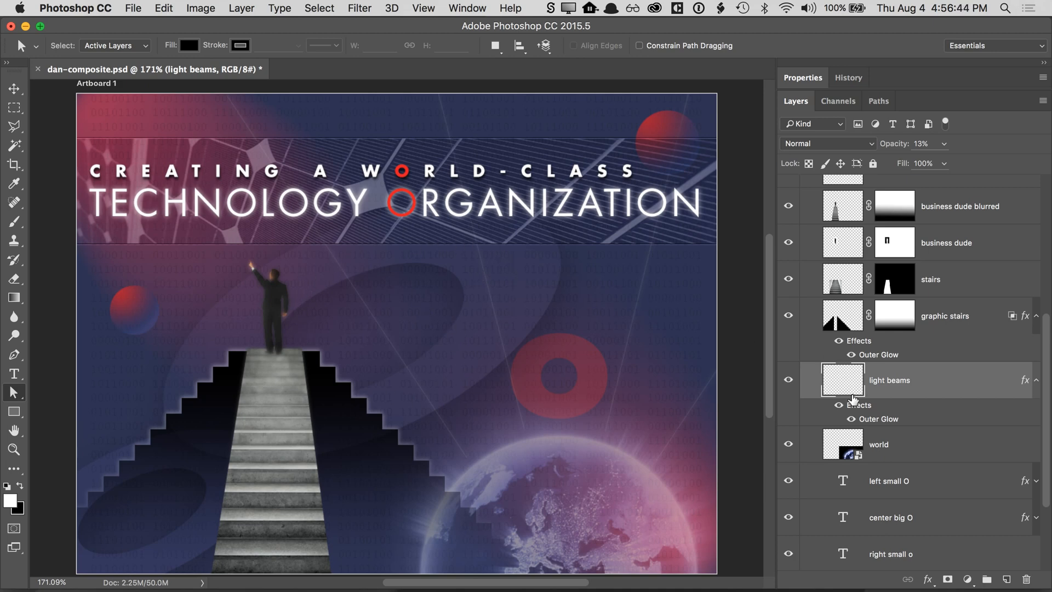
- Look through the graphic stairs, left small O, center big O and world layers to find which shapes the light beams cross
{"action": "left_click_drag", "start_coordinate": [1047, 416], "coordinate": [1049, 439]}
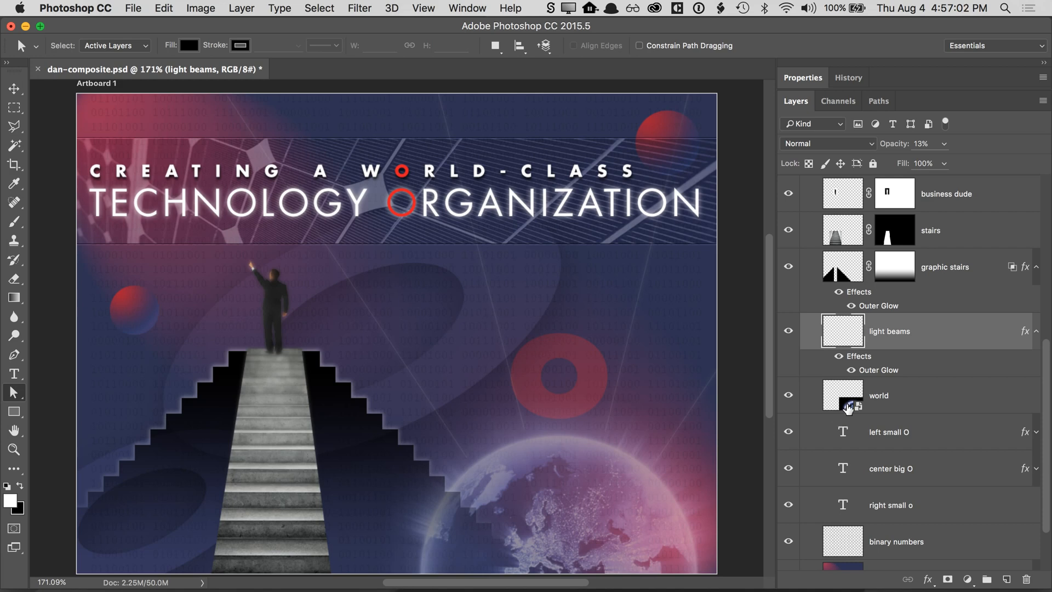
{"action": "left_click", "coordinate": [894, 267]}
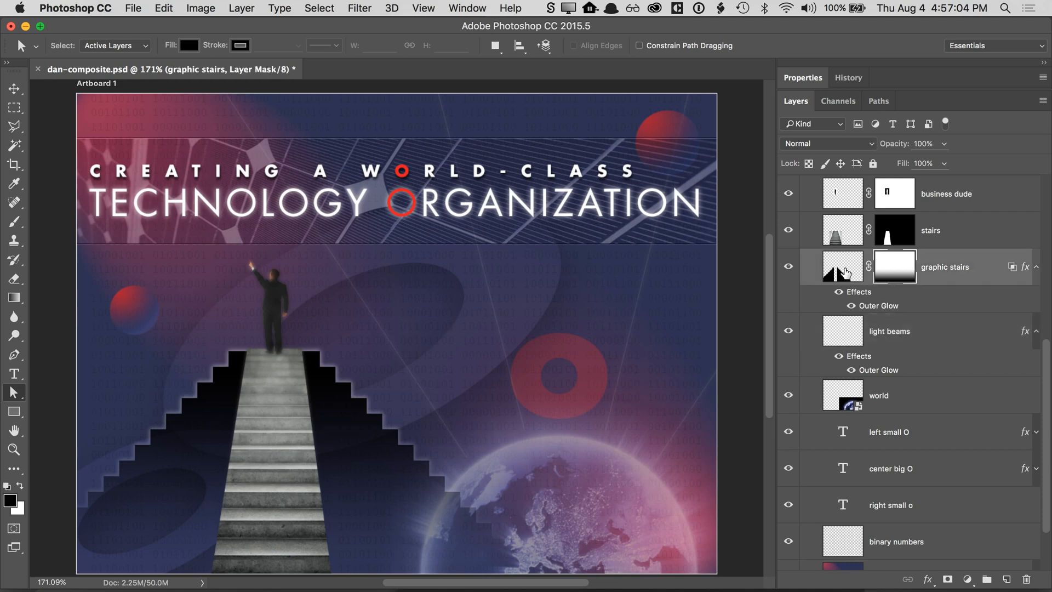
{"action": "left_click", "coordinate": [845, 272]}
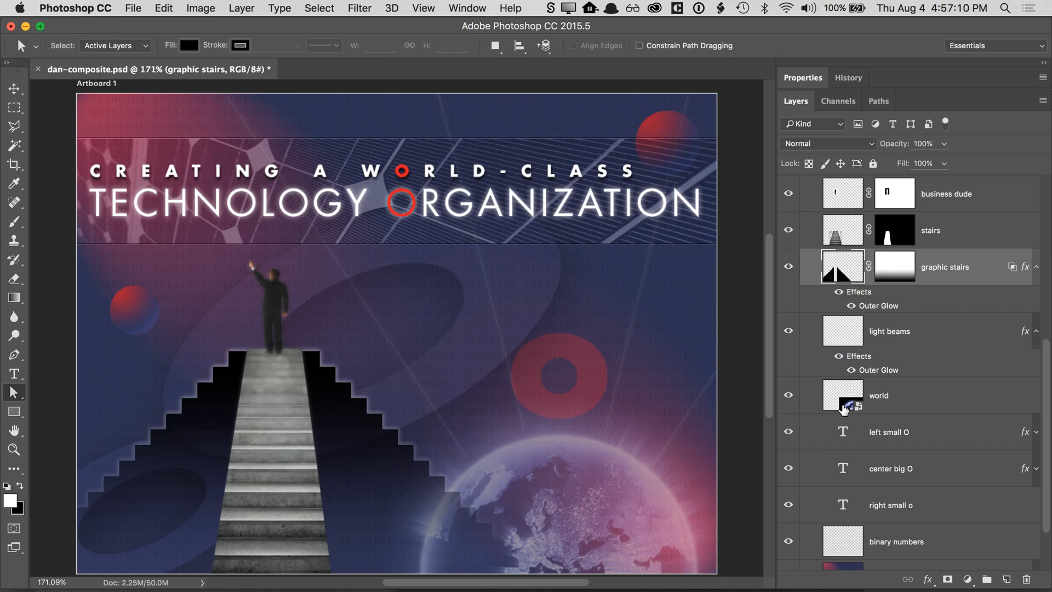
{"action": "left_click", "coordinate": [844, 433]}
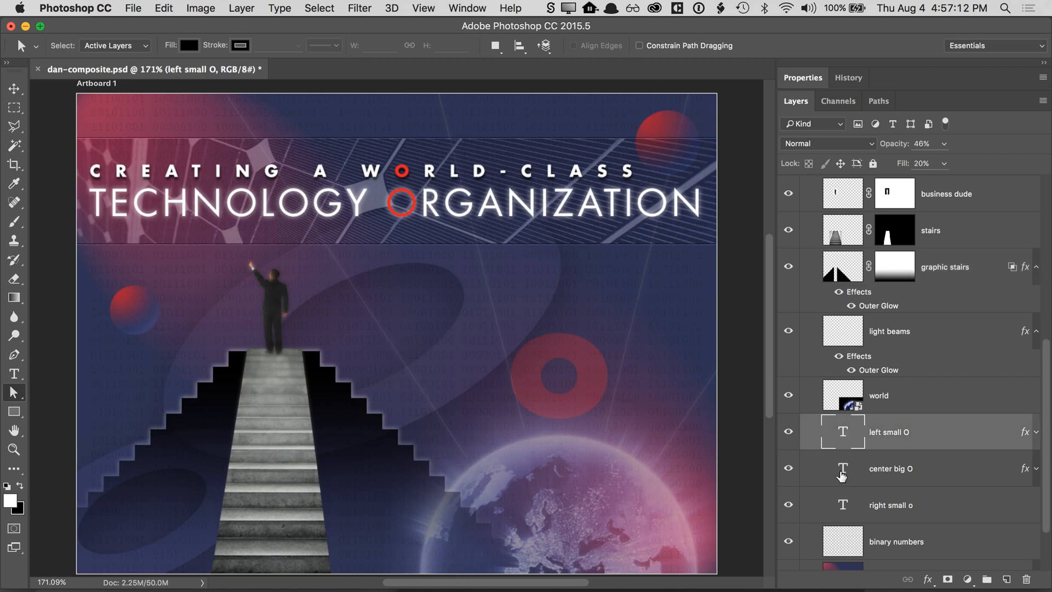
{"action": "left_click", "coordinate": [842, 474]}
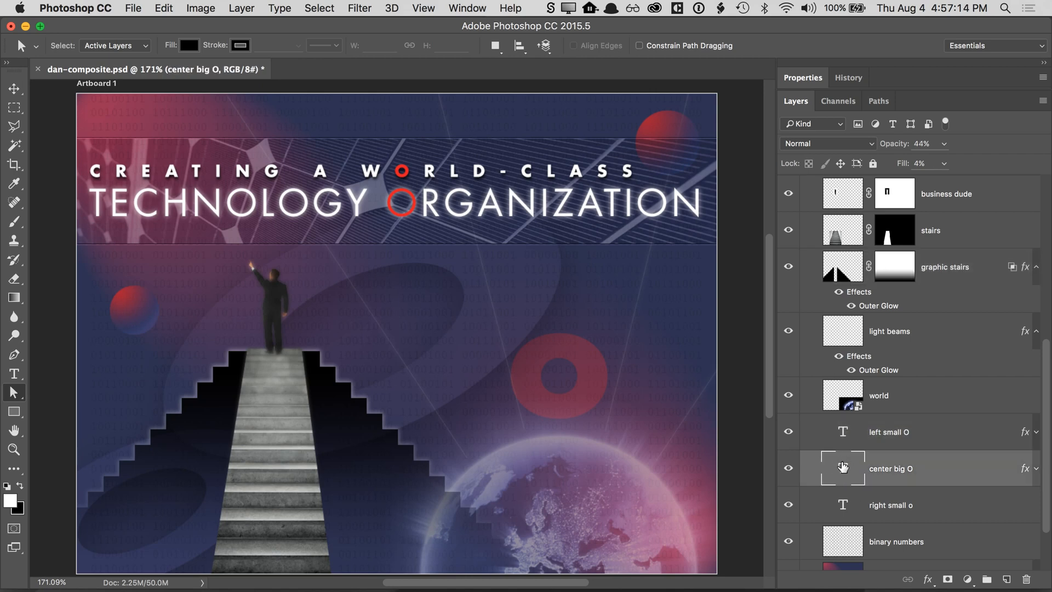
{"action": "left_click", "coordinate": [844, 408]}
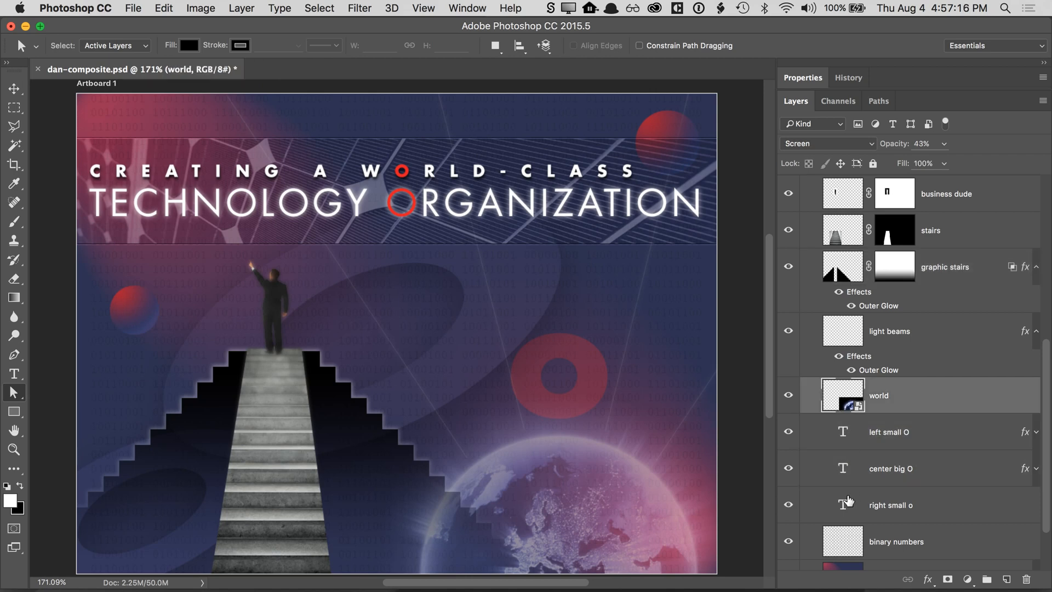
- Load the outline of the center big O layer as a selection and replace it with the right small o's outline
{"action": "left_click", "coordinate": [841, 478]}
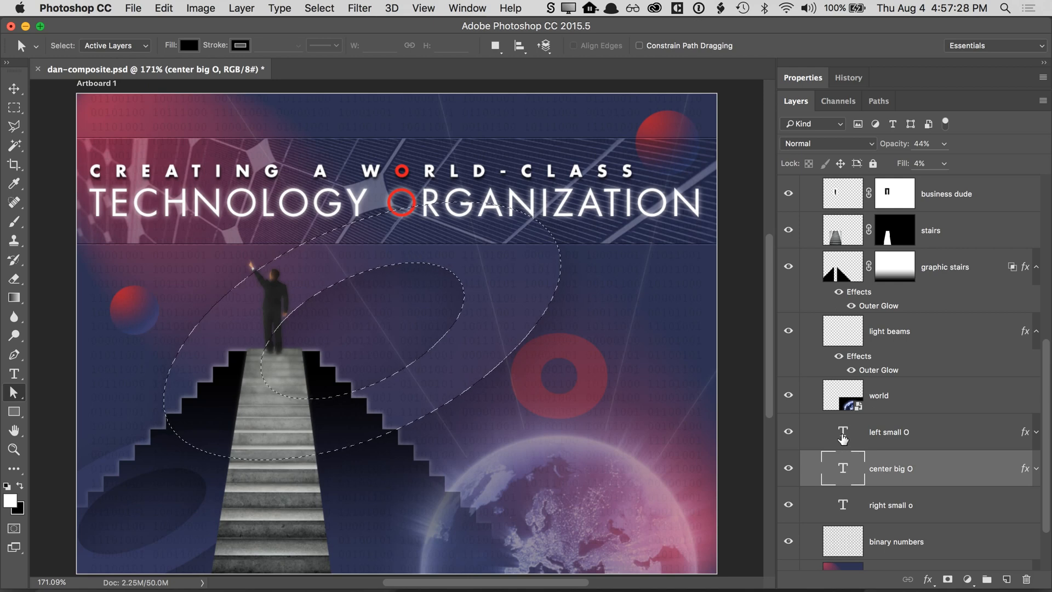
{"action": "left_click", "coordinate": [844, 513]}
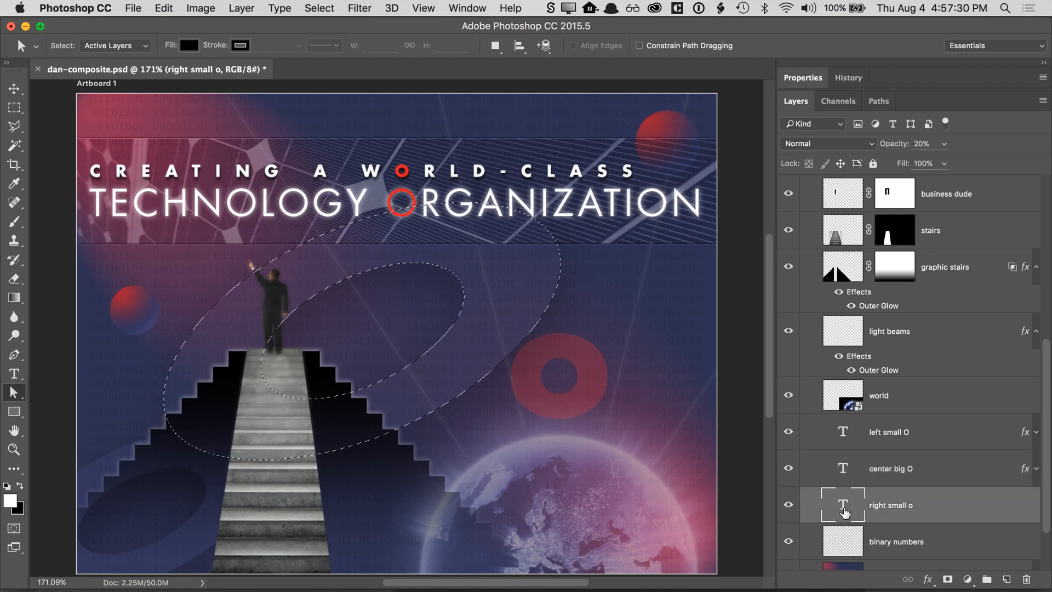
{"action": "left_click", "coordinate": [844, 513], "text": "super"}
- Load the center big O's outline as a selection and add the right small o's outline to it
{"action": "left_click", "coordinate": [845, 481]}
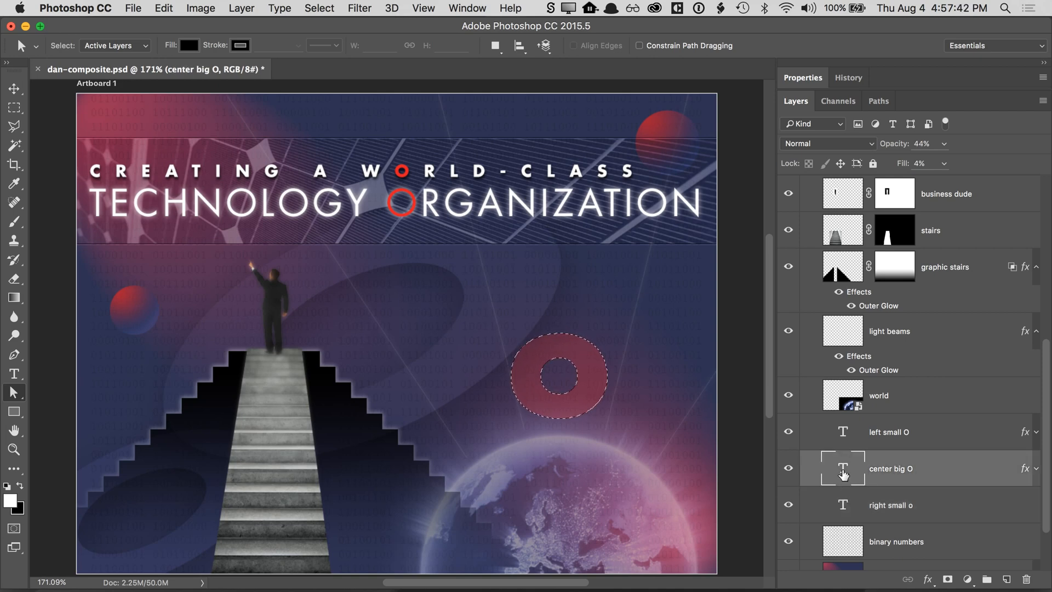
{"action": "left_click", "coordinate": [844, 472], "text": "super"}
{"action": "left_click", "coordinate": [840, 501]}
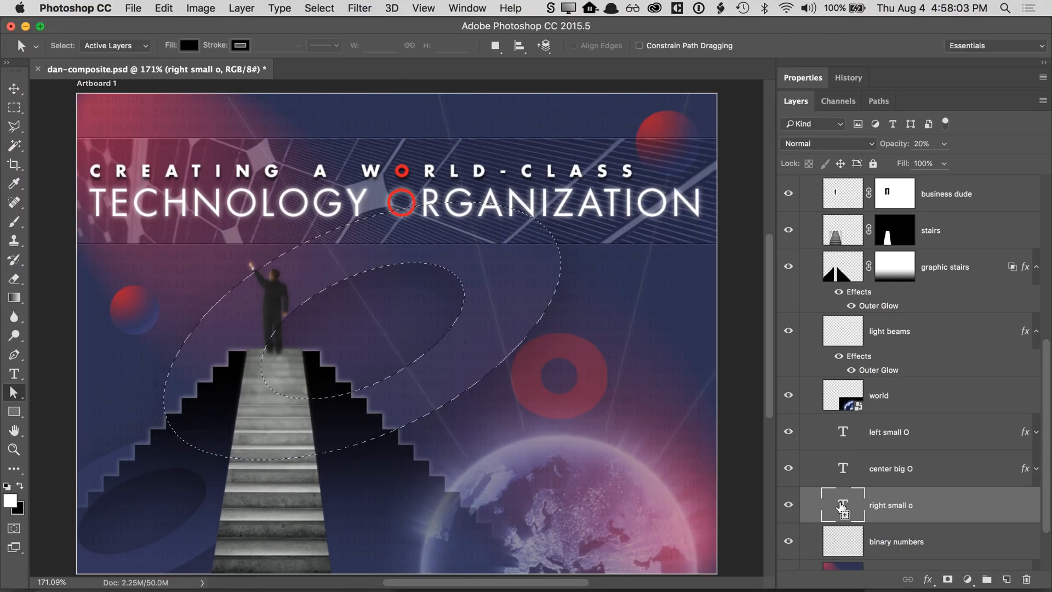
{"action": "left_click", "coordinate": [846, 504], "text": "shift+super"}
- Add a Hide Selection layer mask to the light beams layer from the two combined O outlines
{"action": "left_click", "coordinate": [847, 334]}
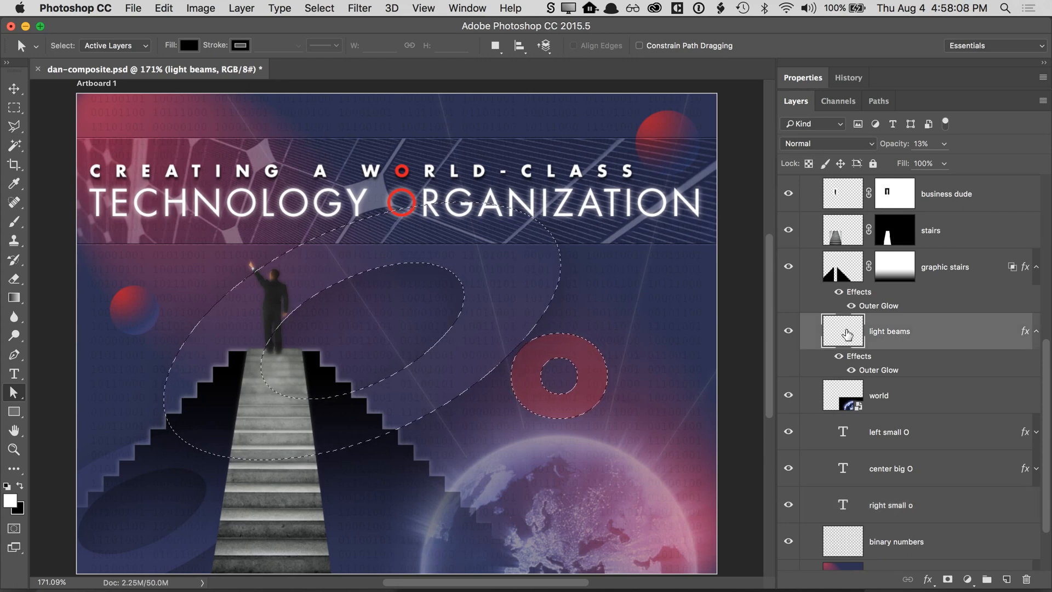
{"action": "left_click", "coordinate": [240, 11]}
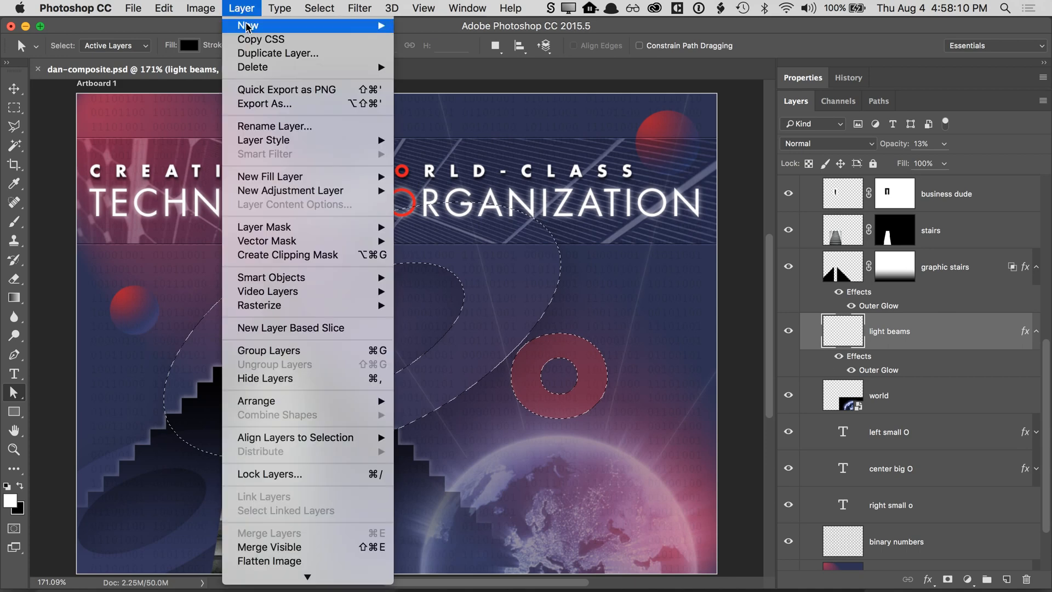
{"action": "mouse_move", "coordinate": [295, 235]}
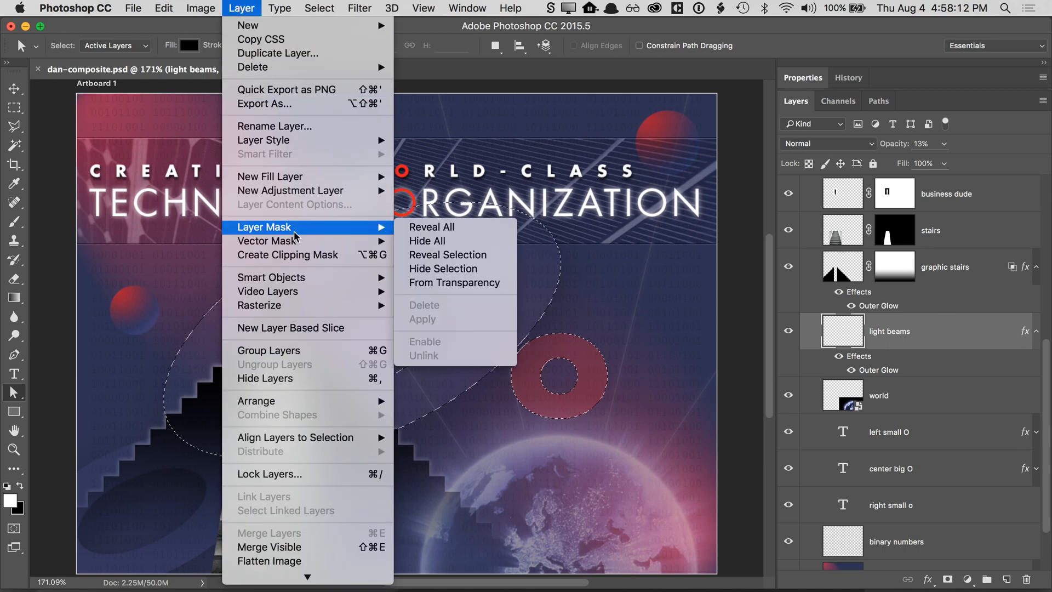
{"action": "left_click", "coordinate": [459, 268]}
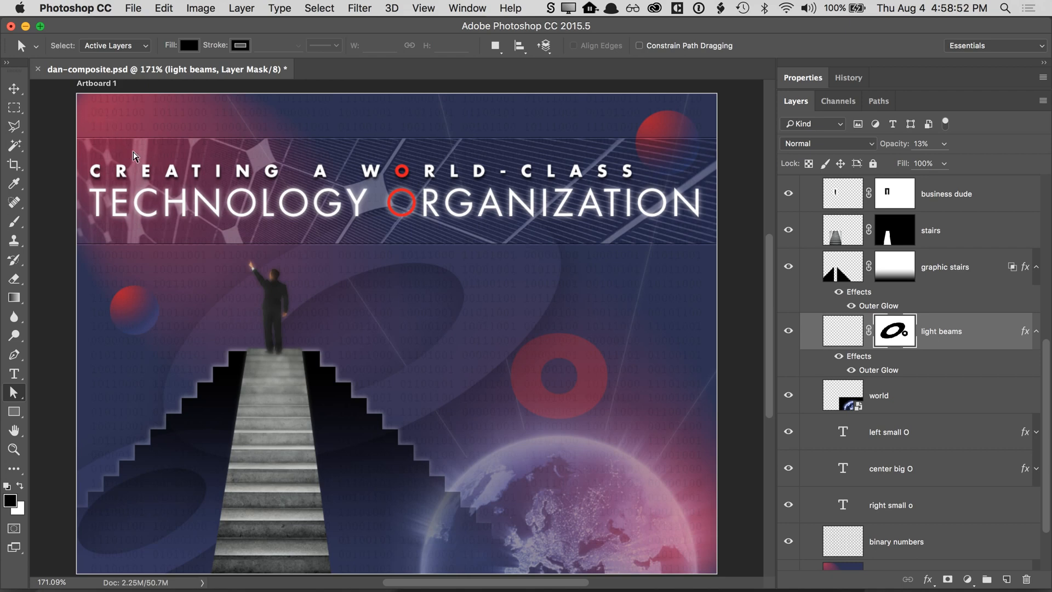
- Select the bg color layer and activate the Rectangular Marquee tool
{"action": "scroll", "coordinate": [914, 504], "scroll_direction": "down", "scroll_amount": 3}
{"action": "left_click", "coordinate": [849, 508]}
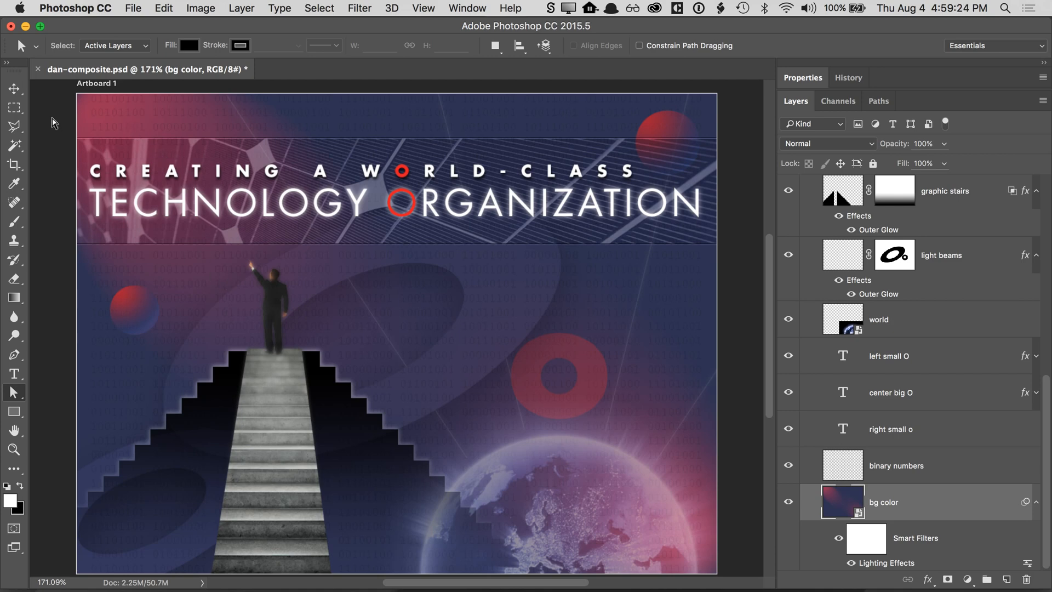
{"action": "mouse_move", "coordinate": [14, 108]}
{"action": "left_mouse_down"}
{"action": "mouse_move", "coordinate": [78, 115]}
{"action": "mouse_move", "coordinate": [52, 132]}
{"action": "mouse_move", "coordinate": [15, 129]}
{"action": "left_mouse_up"}
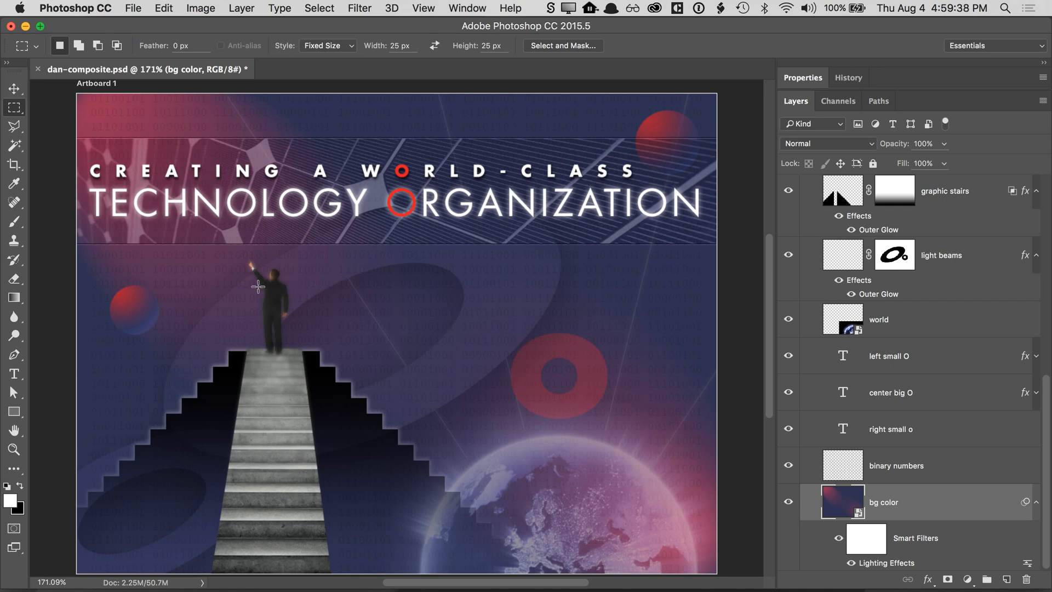
{"action": "double_click", "coordinate": [15, 529]}
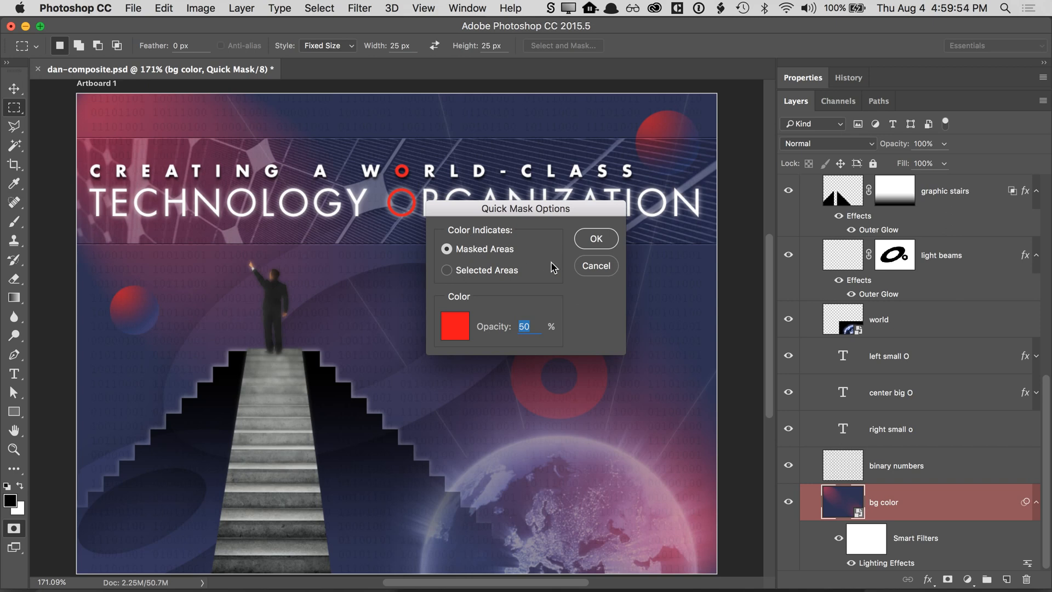
{"action": "left_click", "coordinate": [594, 266]}
{"action": "left_click", "coordinate": [15, 529]}
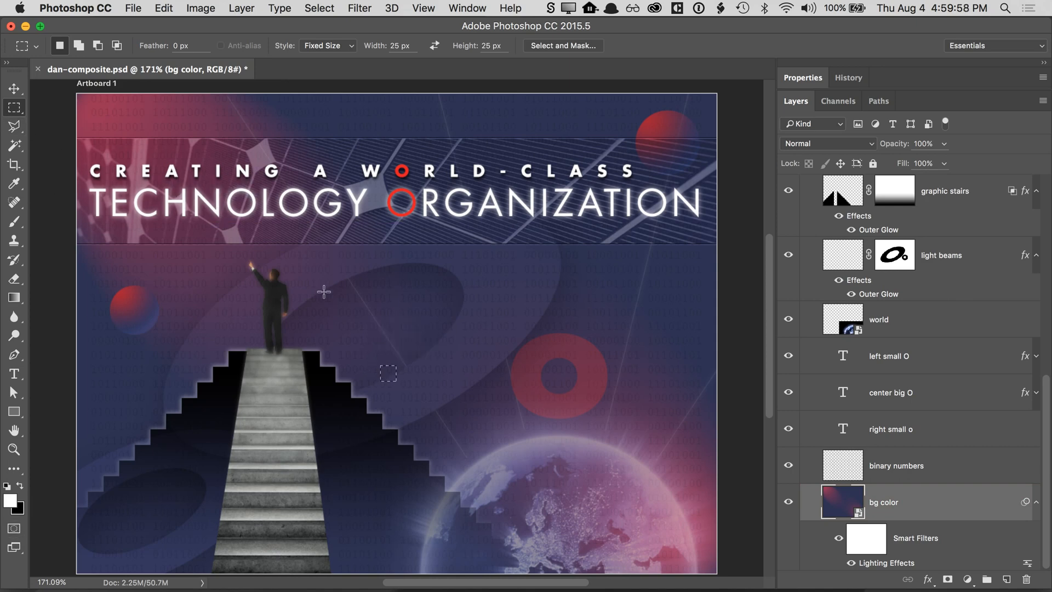
- Set the marquee style to Normal, select a rectangle around the businessman and preview it in Quick Mask mode
{"action": "left_click", "coordinate": [329, 47]}
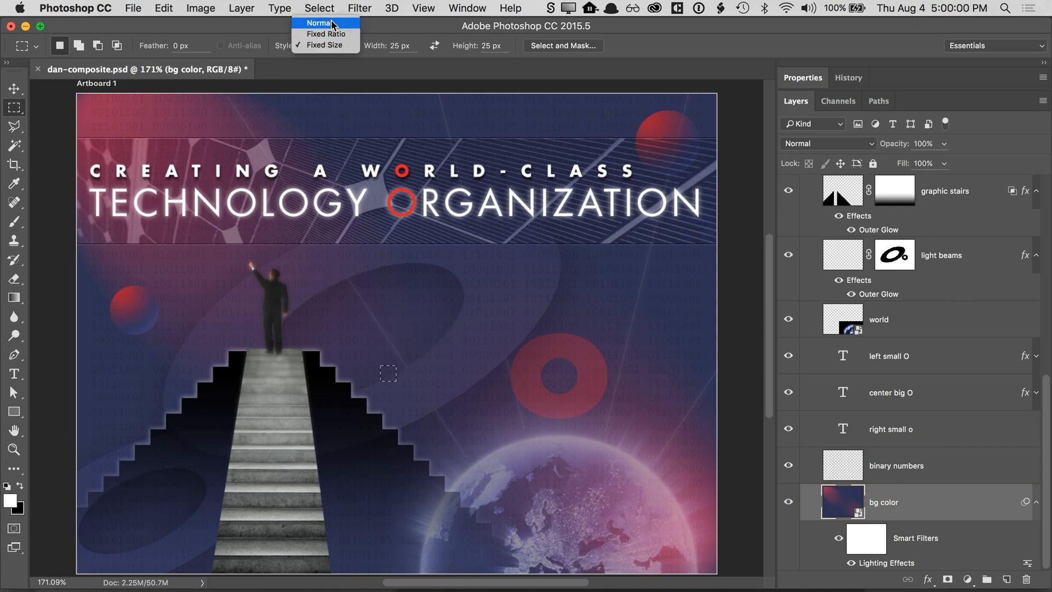
{"action": "left_click", "coordinate": [332, 24]}
{"action": "left_click_drag", "start_coordinate": [236, 181], "coordinate": [416, 341]}
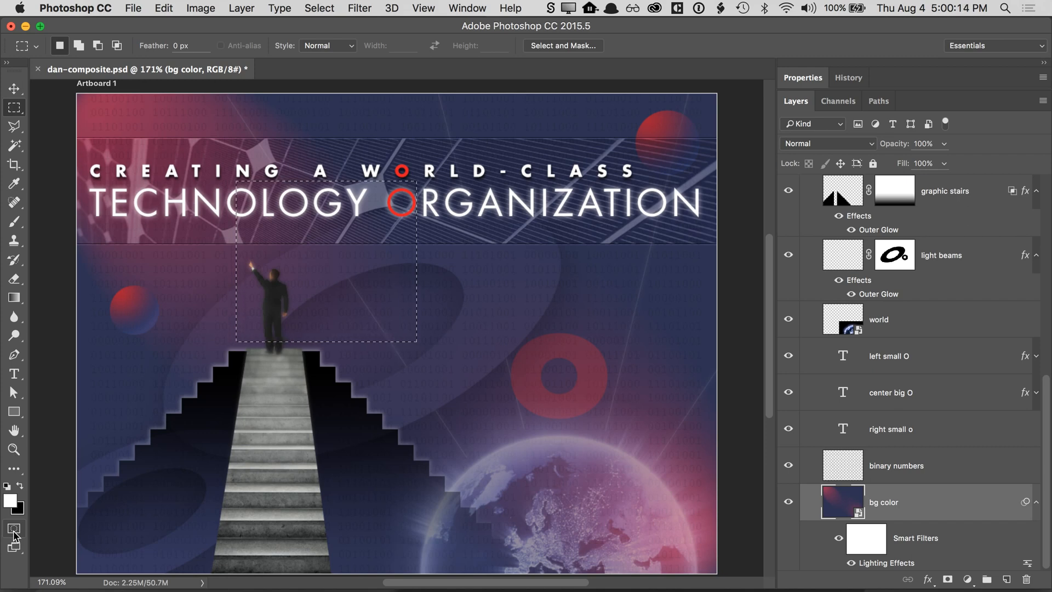
{"action": "left_click", "coordinate": [14, 531]}
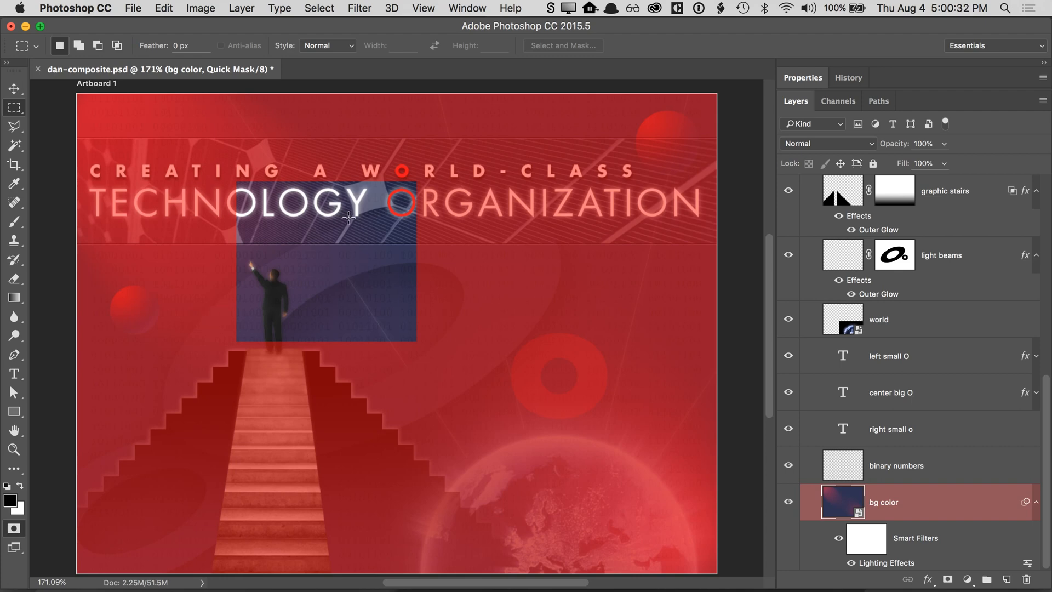
{"action": "left_click", "coordinate": [14, 528]}
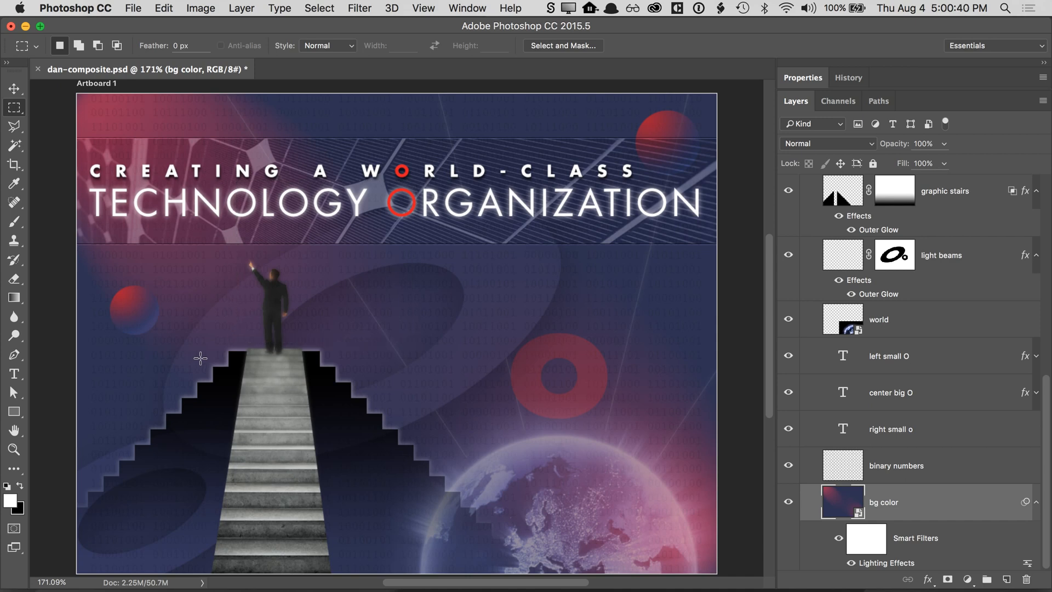
- Draw a new rectangular selection around the businessman and set the Quick Mask color to indicate Selected Areas
{"action": "left_click_drag", "start_coordinate": [374, 343], "coordinate": [379, 347]}
{"action": "double_click", "coordinate": [14, 527]}
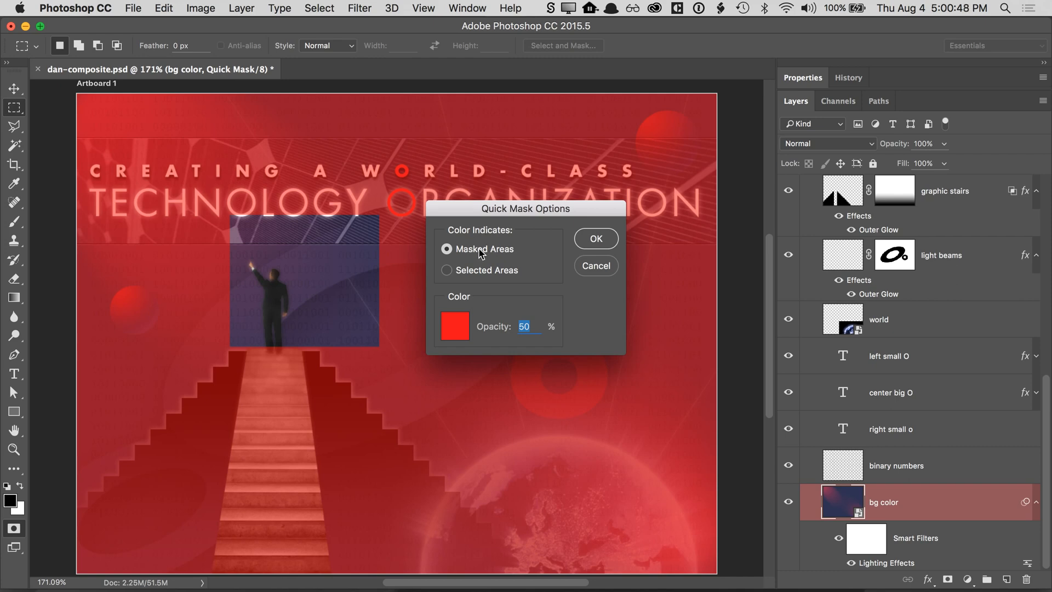
{"action": "left_click", "coordinate": [529, 325]}
{"action": "double_click", "coordinate": [528, 327]}
{"action": "left_click", "coordinate": [467, 270]}
{"action": "left_click", "coordinate": [594, 242]}
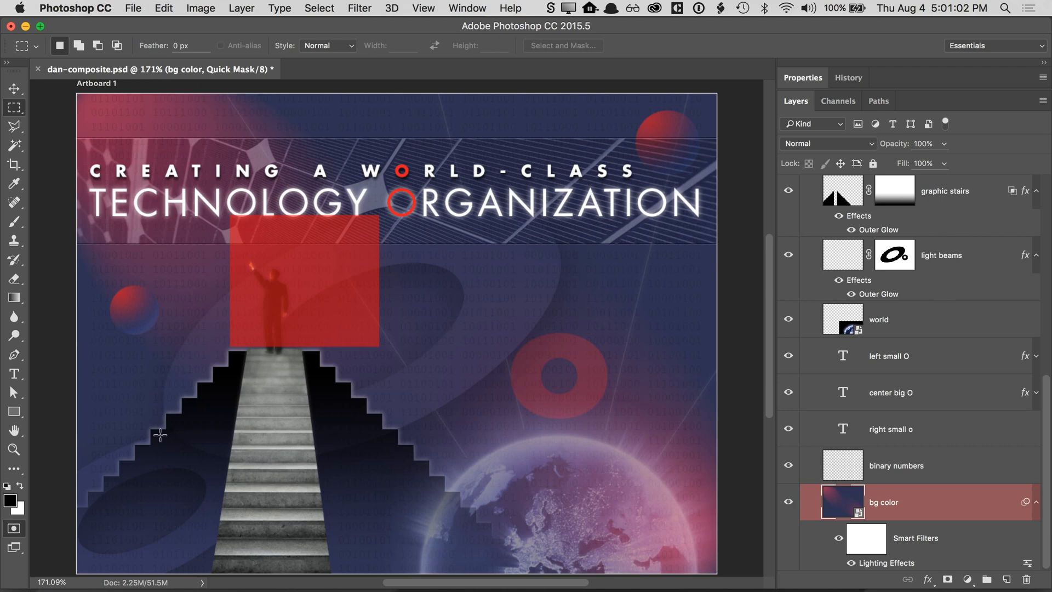
{"action": "left_click", "coordinate": [15, 528]}
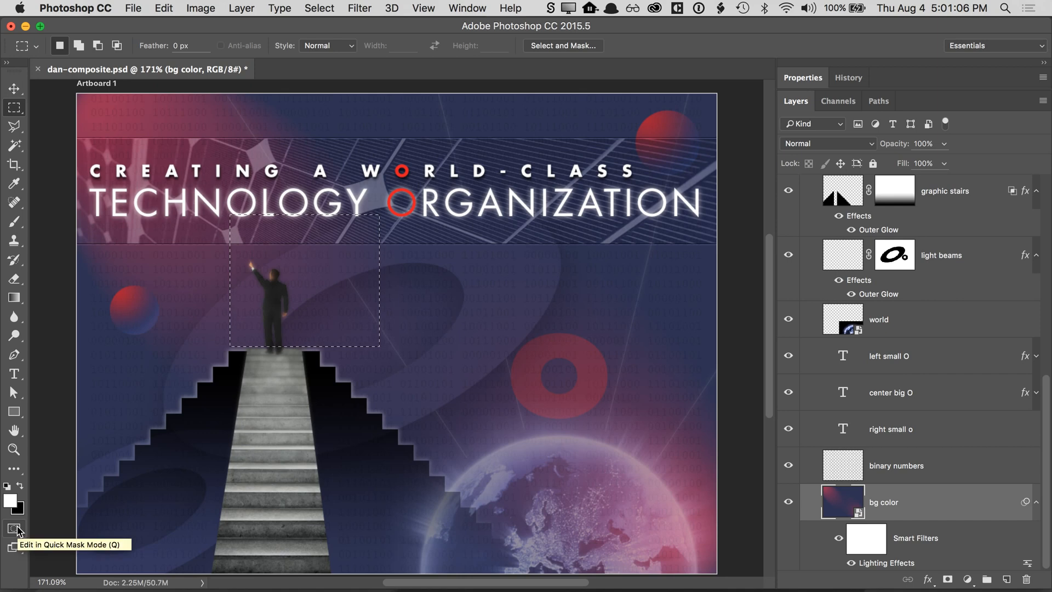
{"action": "left_click", "coordinate": [14, 528]}
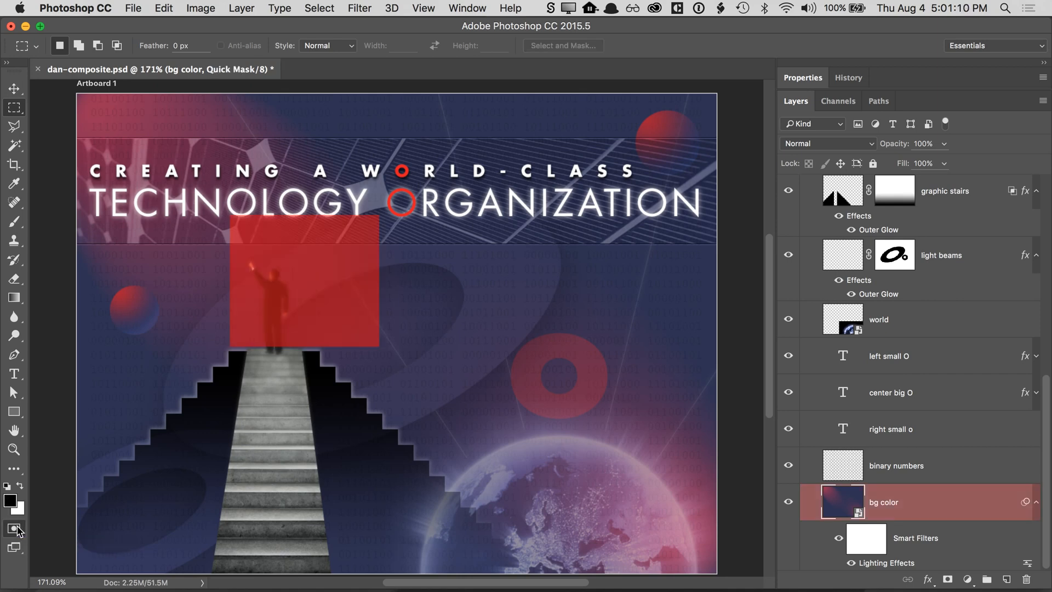
- Change the Quick Mask overlay color to green 00ff2a and discard the rectangular selection around the businessman
{"action": "double_click", "coordinate": [15, 528]}
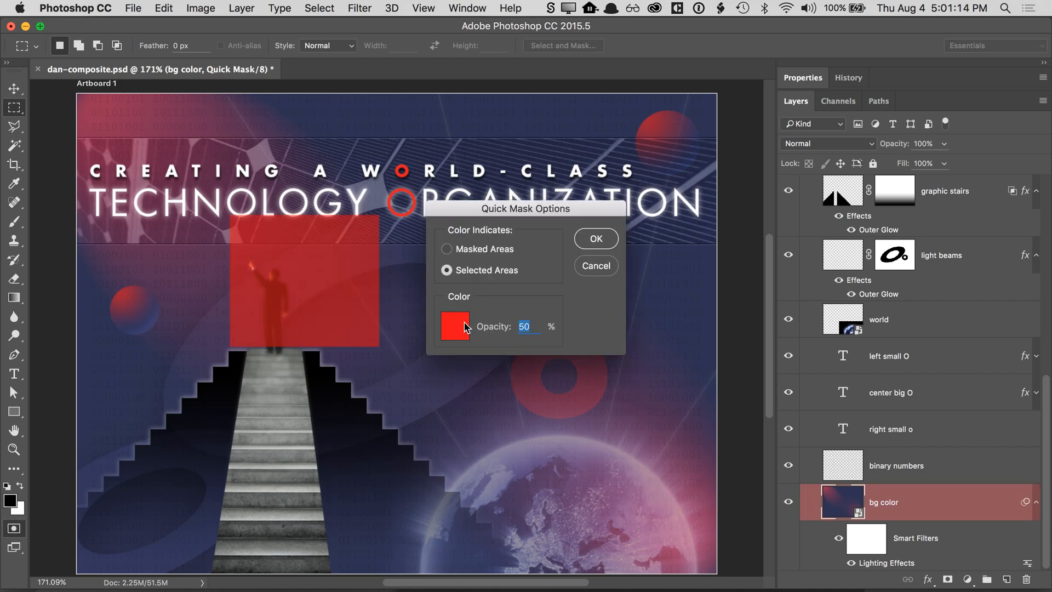
{"action": "left_click", "coordinate": [463, 334]}
{"action": "left_click", "coordinate": [562, 287]}
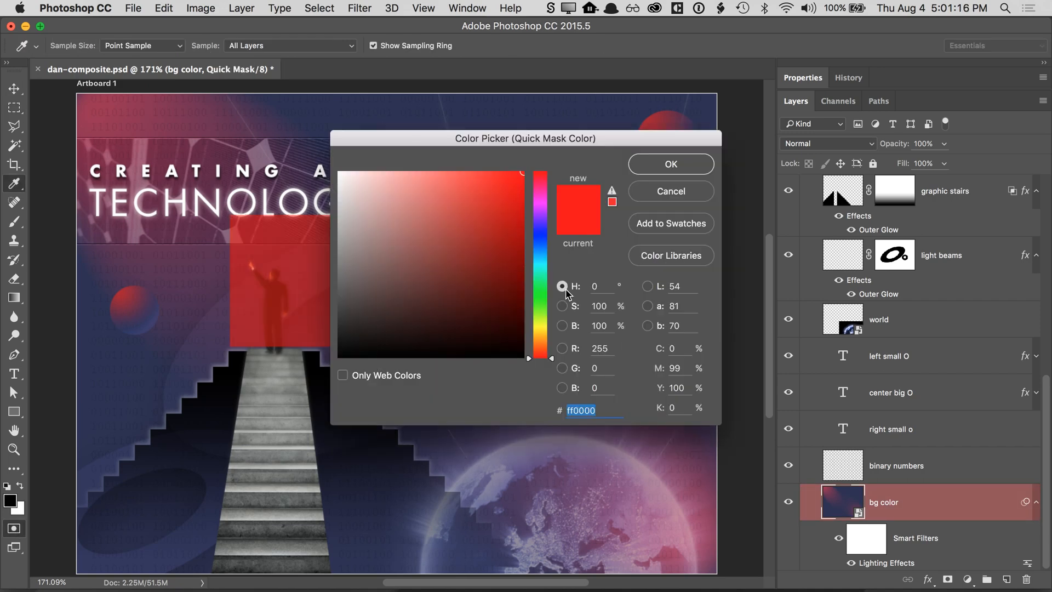
{"action": "left_click", "coordinate": [541, 292]}
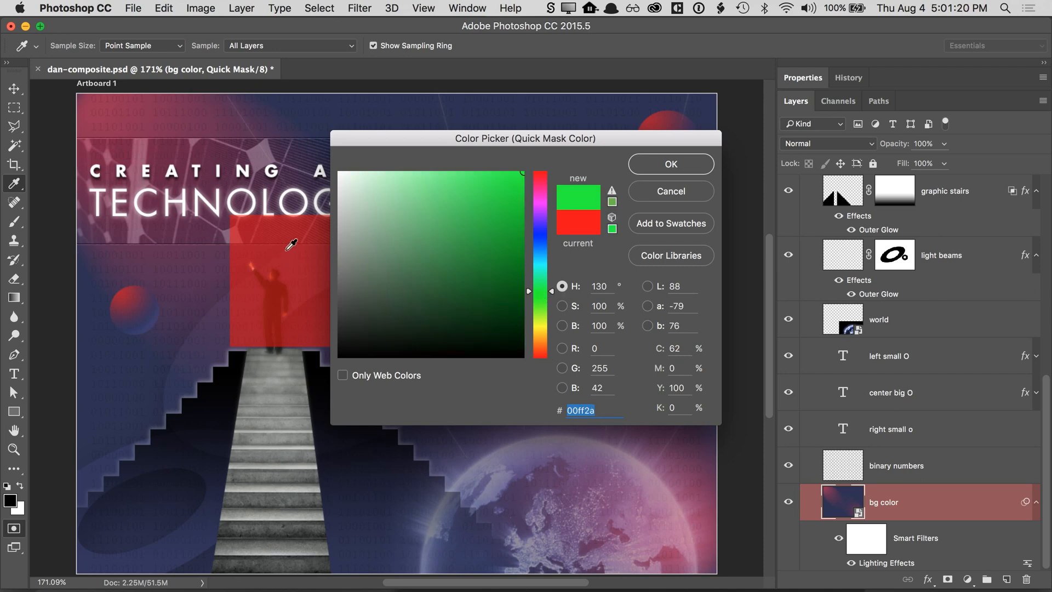
{"action": "left_click", "coordinate": [639, 174]}
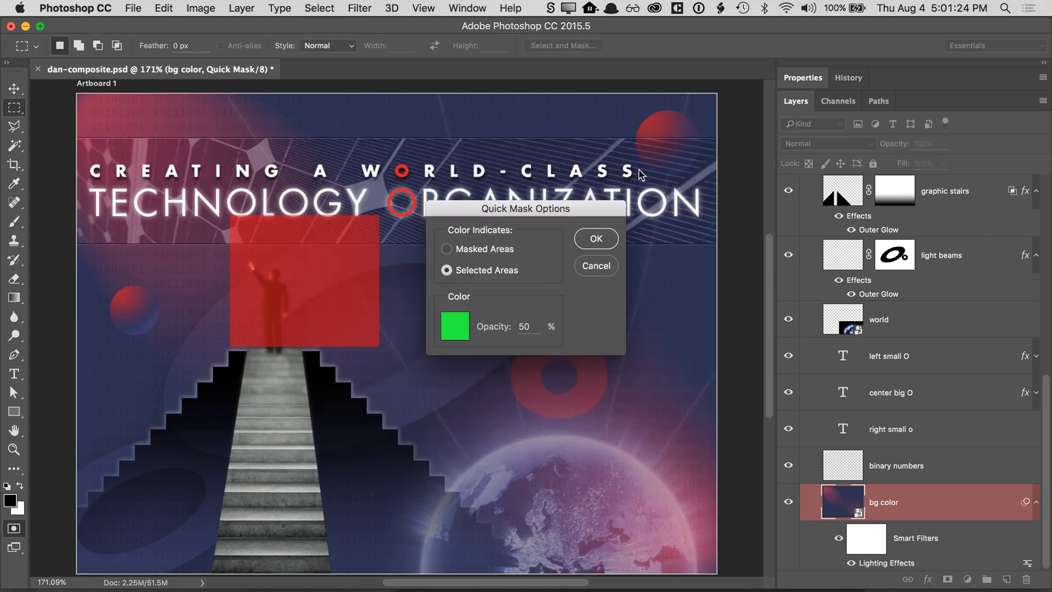
{"action": "left_click", "coordinate": [594, 237]}
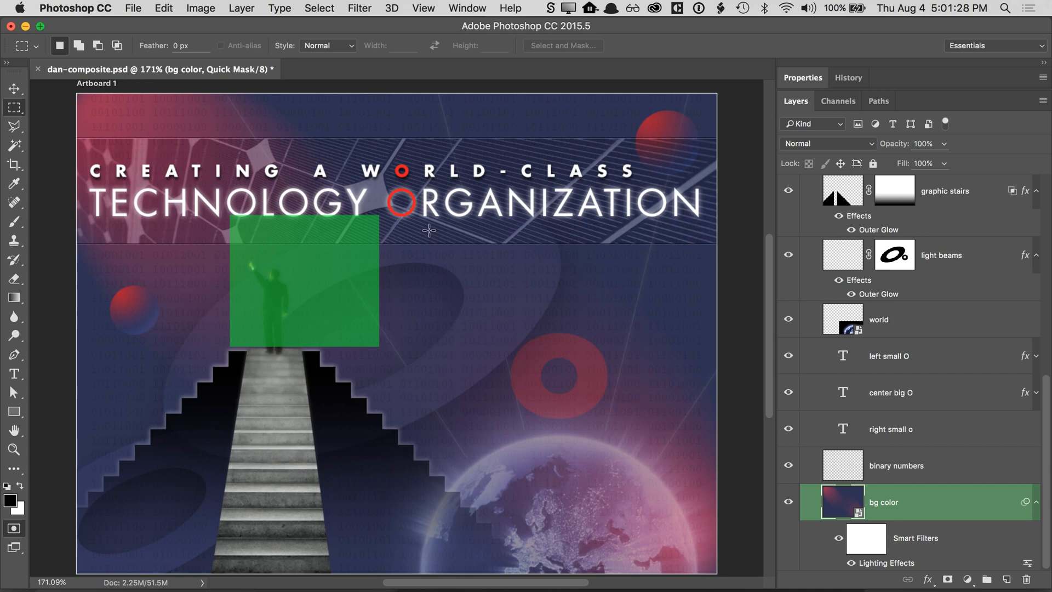
{"action": "left_click", "coordinate": [14, 528]}
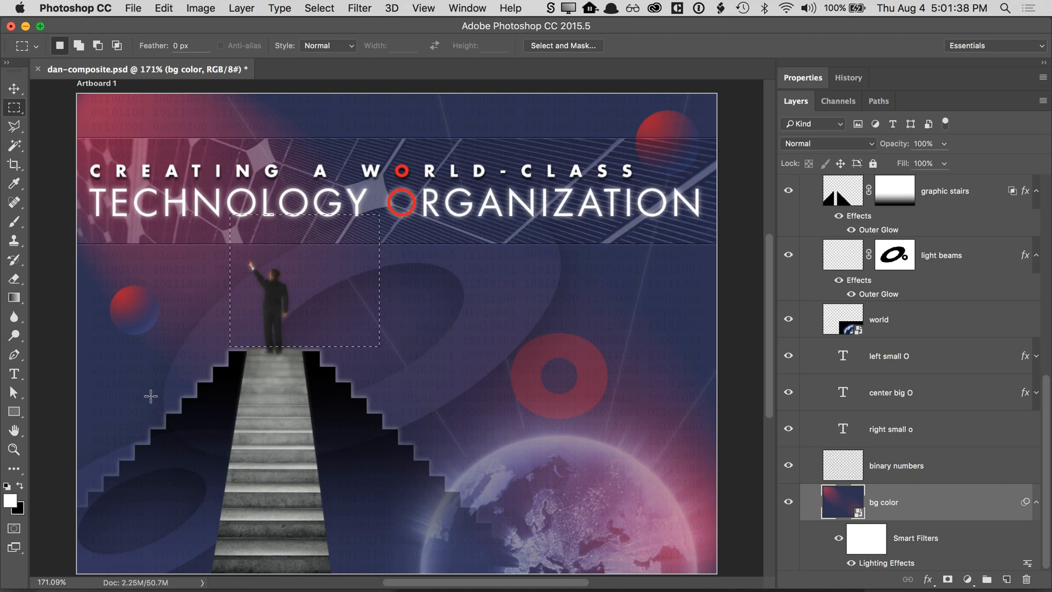
{"action": "key", "text": "super+d"}
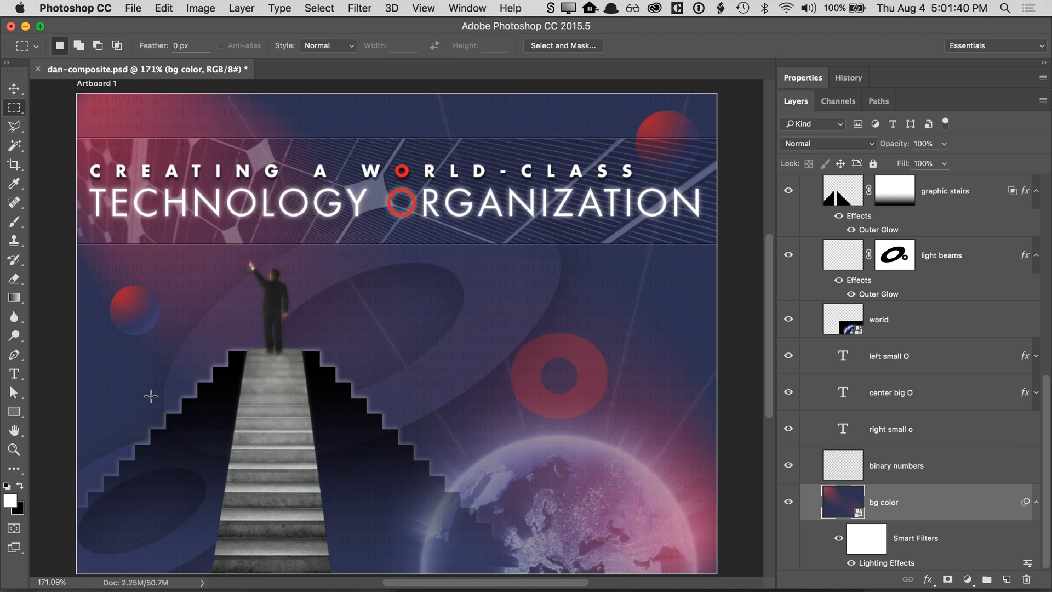
- Enter Quick Mask mode and draw a diagonal black-to-white linear gradient from the artboard's upper-left area to just past the right staircase
{"action": "left_click", "coordinate": [20, 529]}
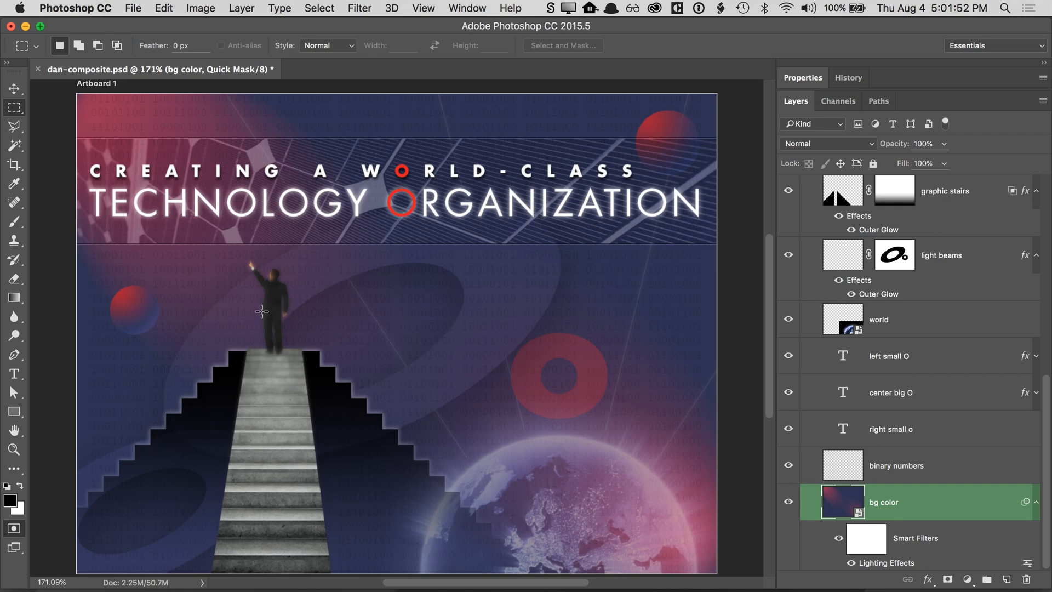
{"action": "left_click", "coordinate": [15, 298]}
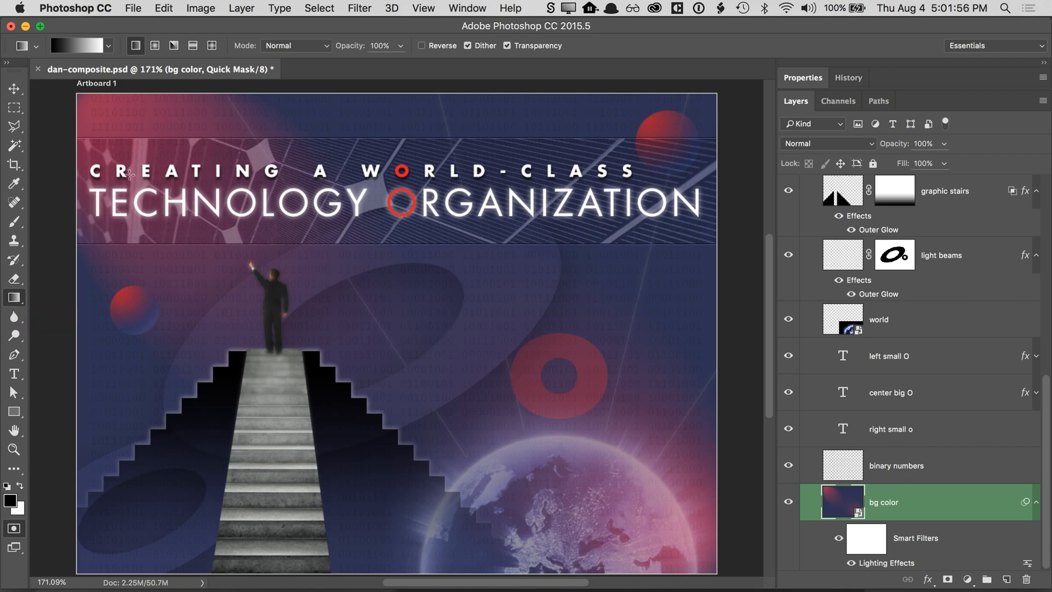
{"action": "left_click_drag", "start_coordinate": [131, 137], "coordinate": [400, 393]}
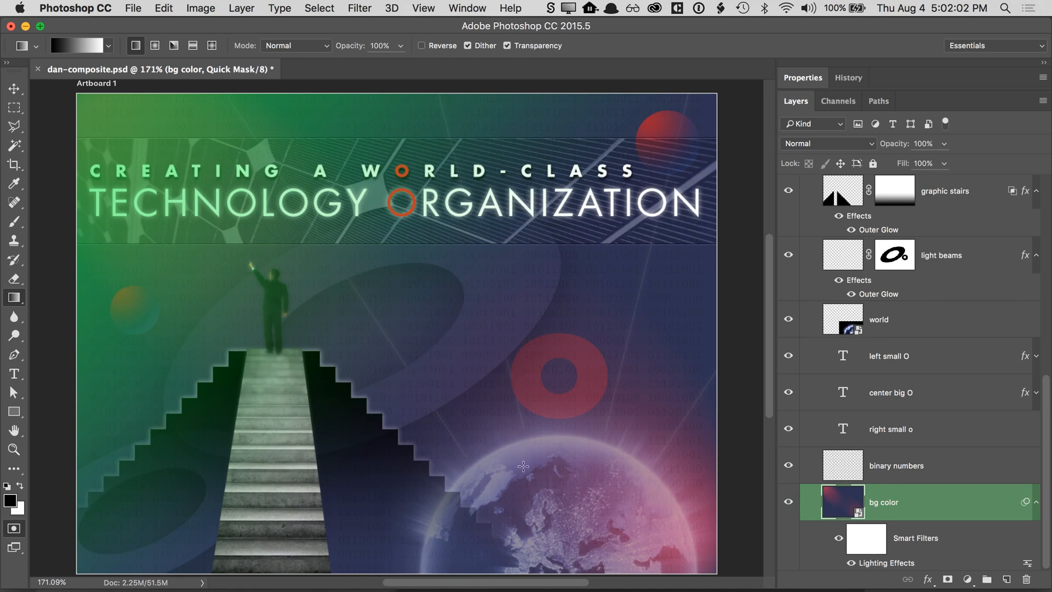
{"action": "left_click_drag", "start_coordinate": [154, 154], "coordinate": [569, 509]}
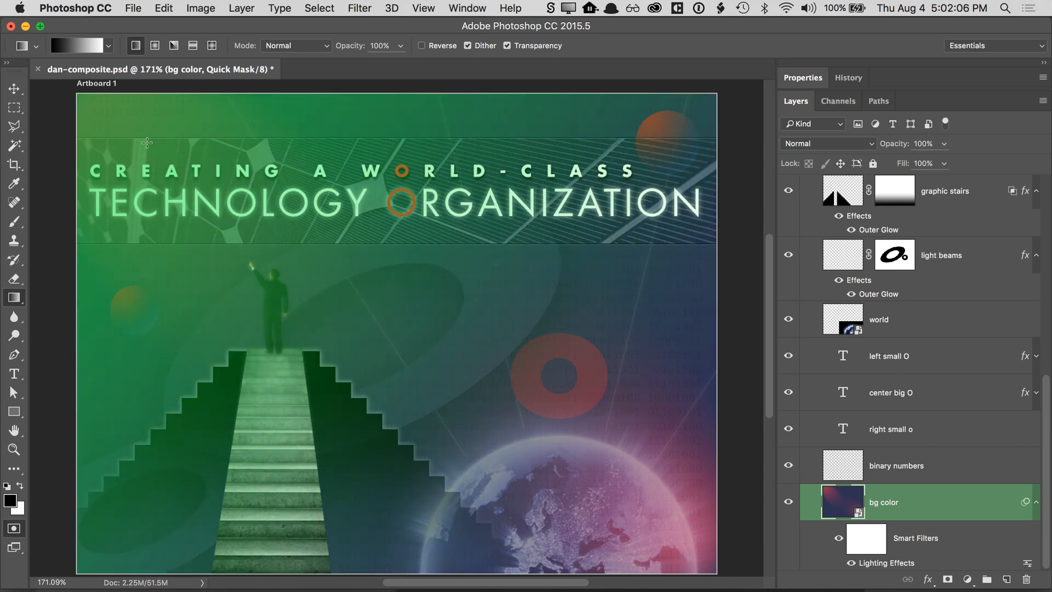
{"action": "left_click_drag", "start_coordinate": [134, 130], "coordinate": [423, 444]}
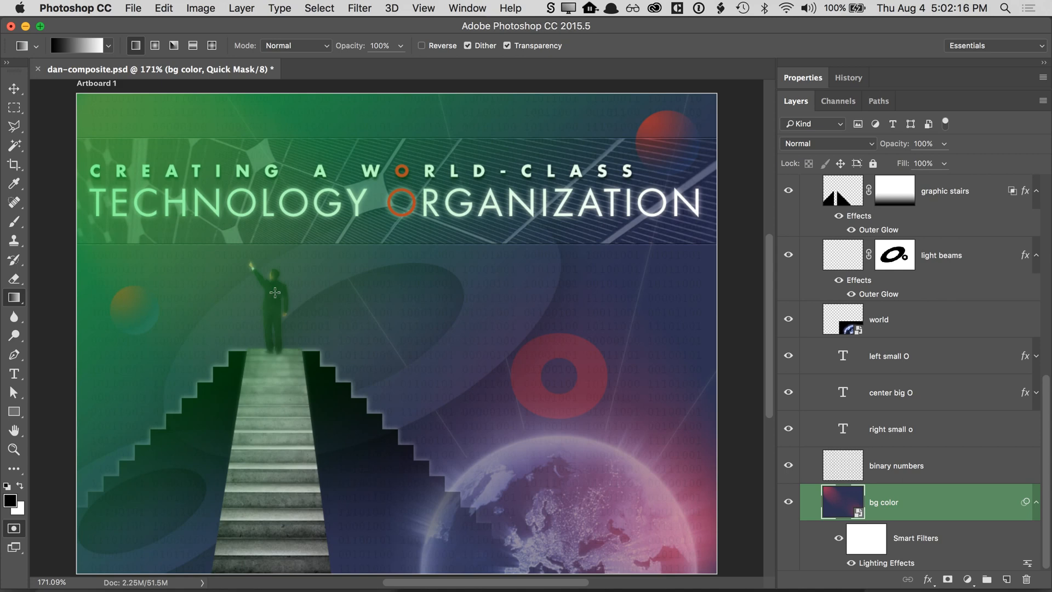
- Outline a diagonal beam-shaped selection with the Polygonal Lasso from the artboard's upper-left corner down around the businessman and upper stairs
{"action": "left_click", "coordinate": [14, 126]}
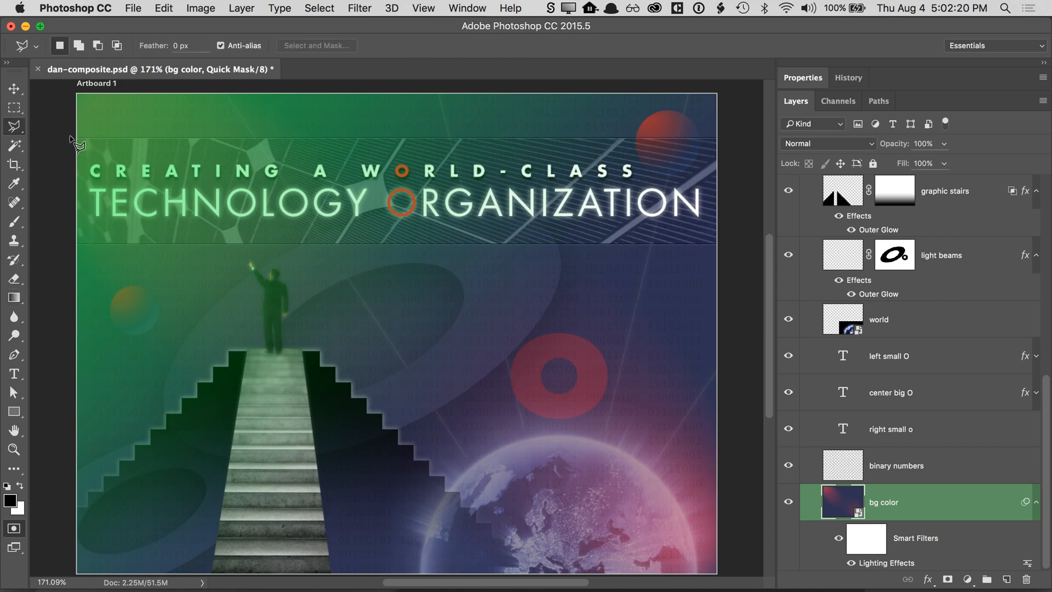
{"action": "left_click", "coordinate": [72, 143]}
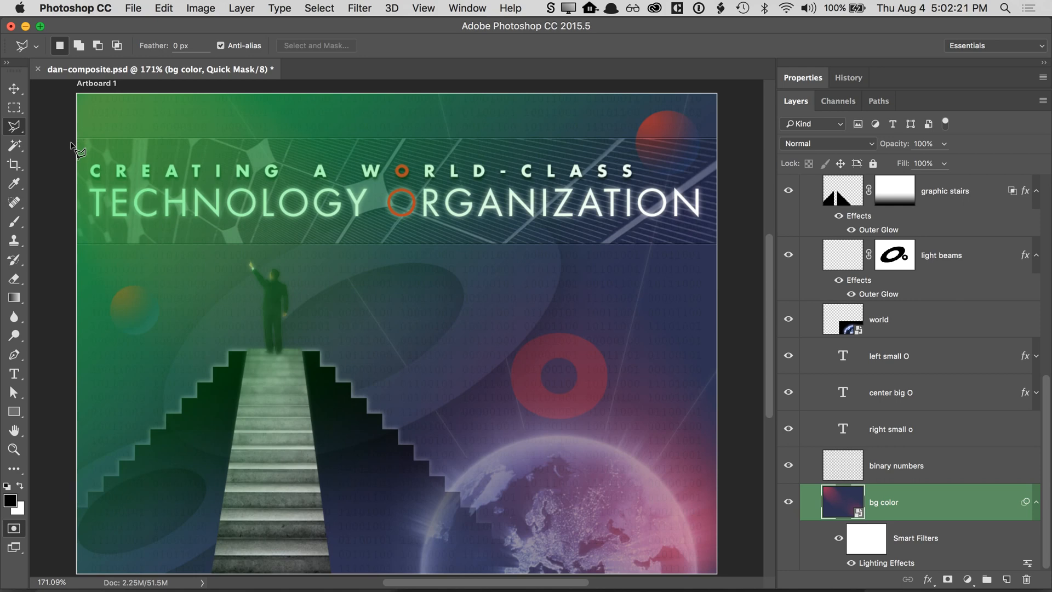
{"action": "left_click", "coordinate": [253, 426]}
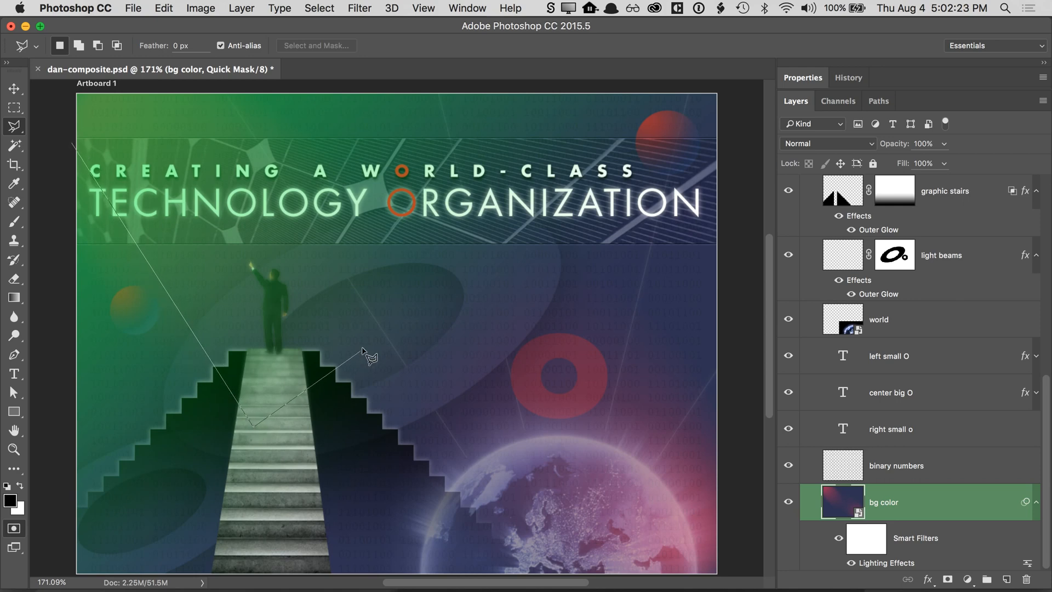
{"action": "left_click", "coordinate": [373, 319]}
{"action": "left_click", "coordinate": [115, 84]}
{"action": "left_click", "coordinate": [57, 83]}
{"action": "left_click", "coordinate": [69, 144]}
- Feather the beam-shaped selection by 50 pixels
{"action": "left_click", "coordinate": [287, 9]}
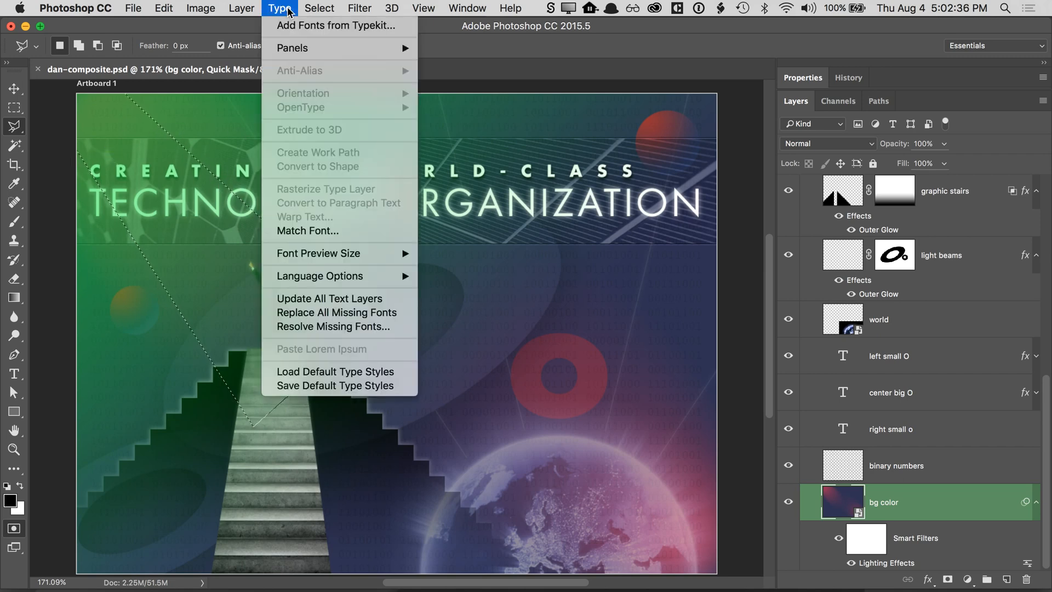
{"action": "mouse_move", "coordinate": [310, 11]}
{"action": "mouse_move", "coordinate": [364, 204]}
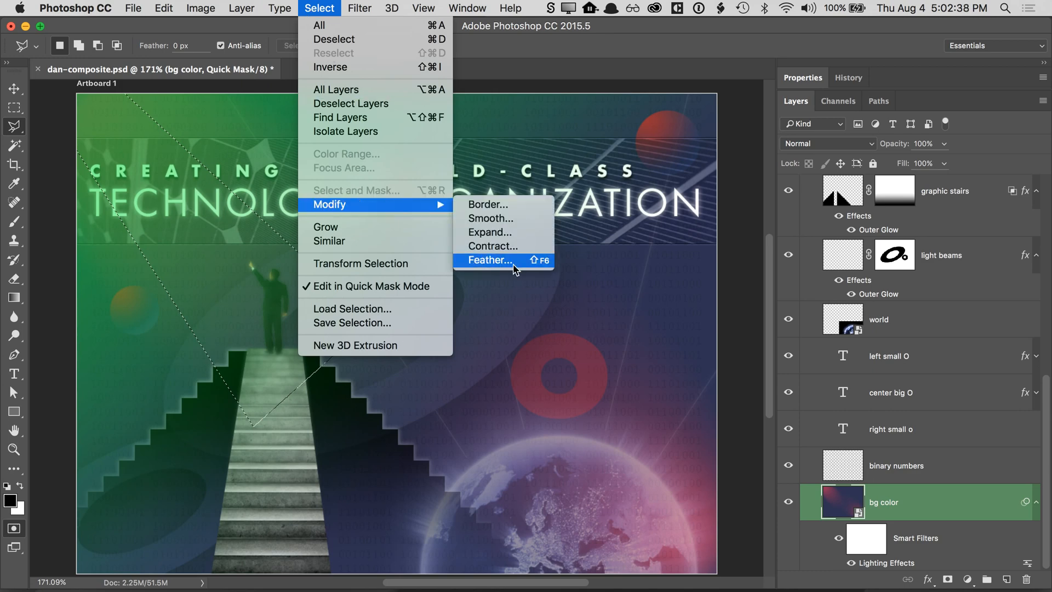
{"action": "left_click", "coordinate": [482, 254]}
{"action": "type", "text": "50"}
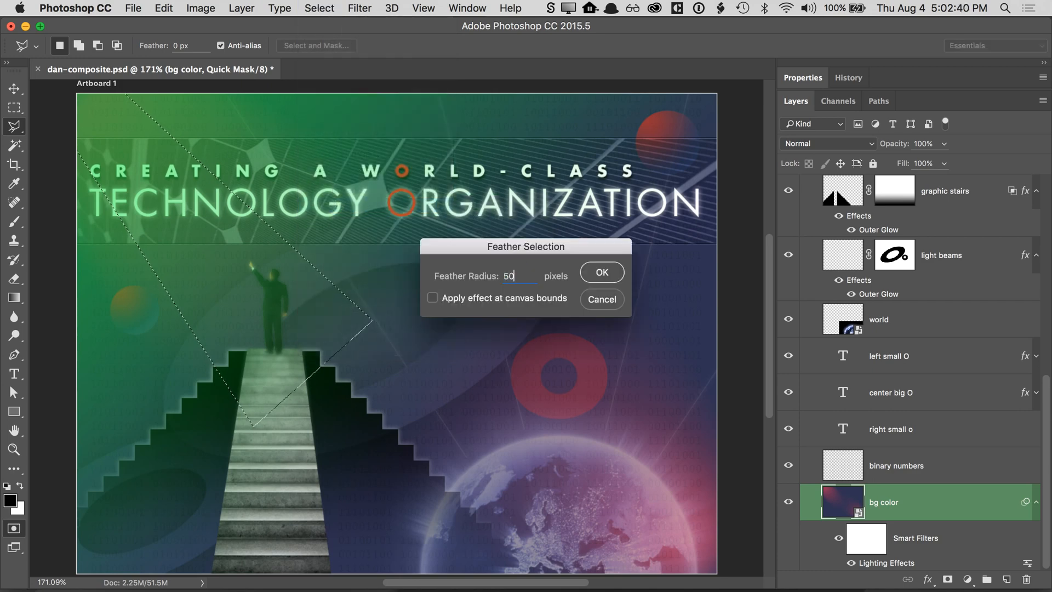
{"action": "left_click", "coordinate": [602, 272]}
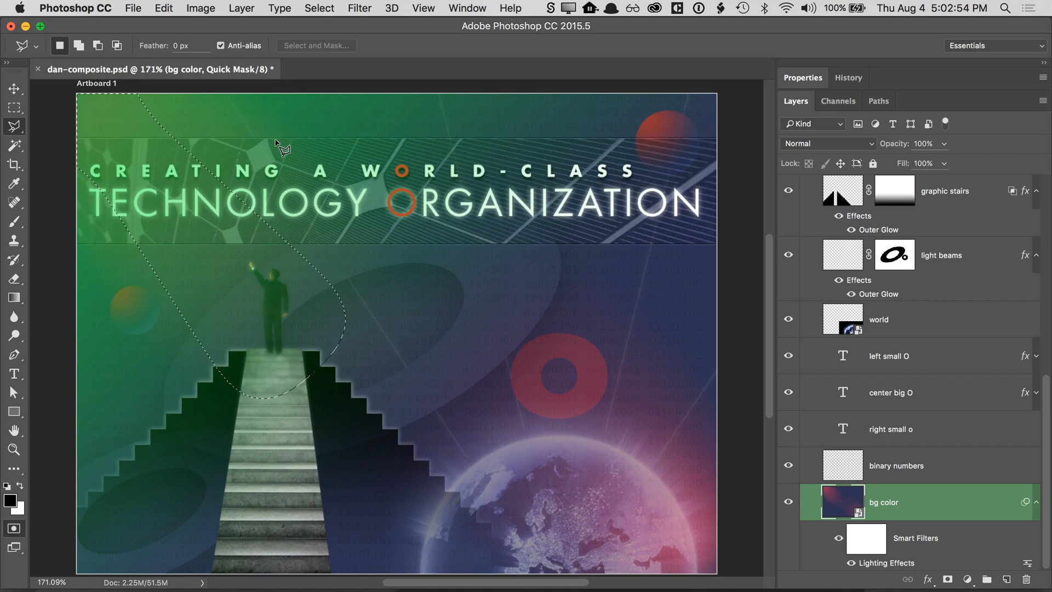
- Invert the feathered selection and fill it with White in Normal mode at 100% opacity on the Quick Mask
{"action": "left_click", "coordinate": [329, 13]}
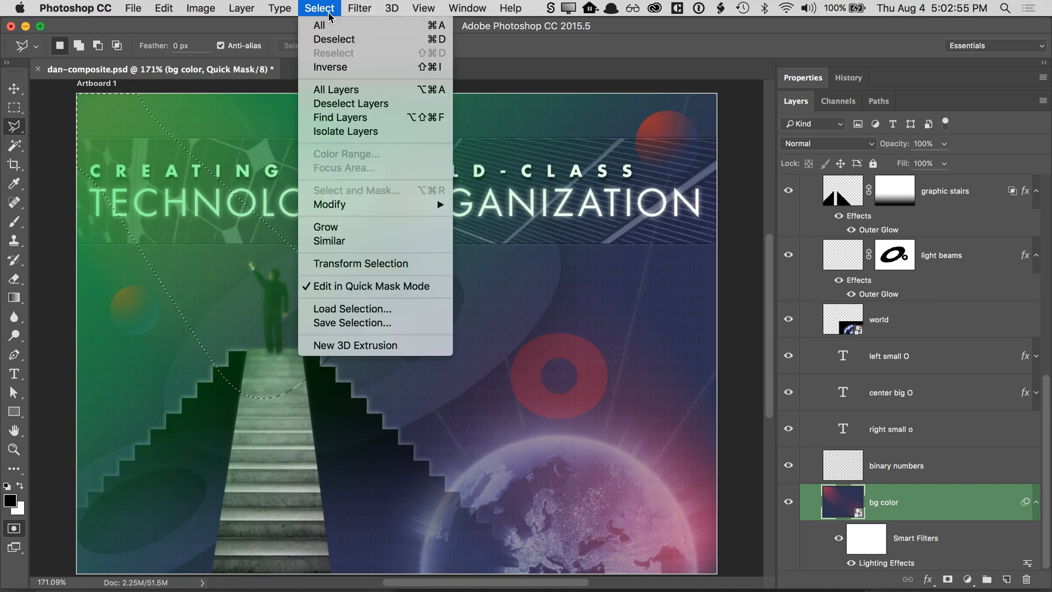
{"action": "left_click", "coordinate": [330, 68]}
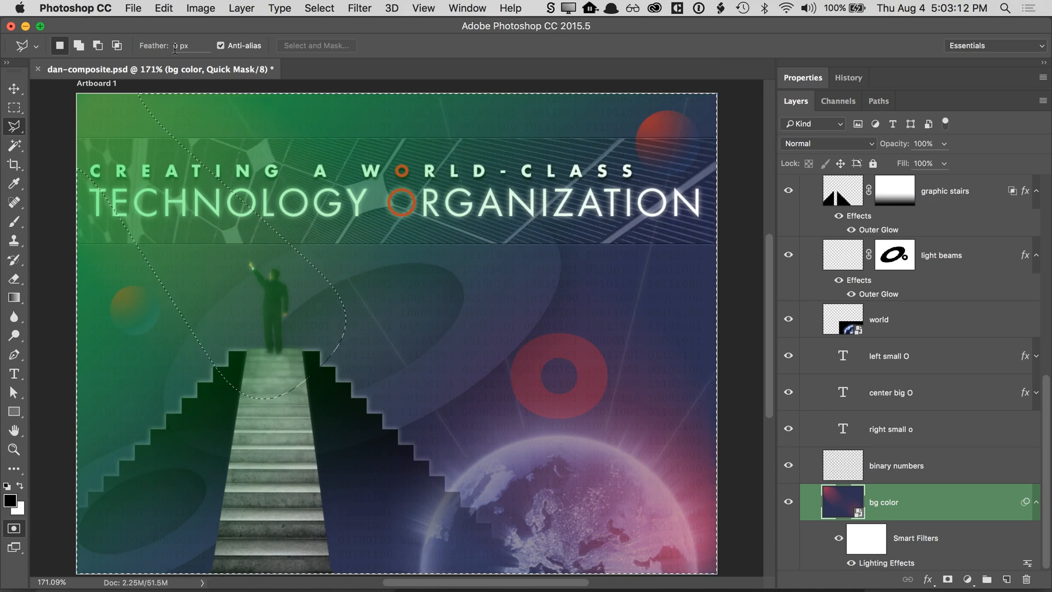
{"action": "left_click", "coordinate": [163, 7]}
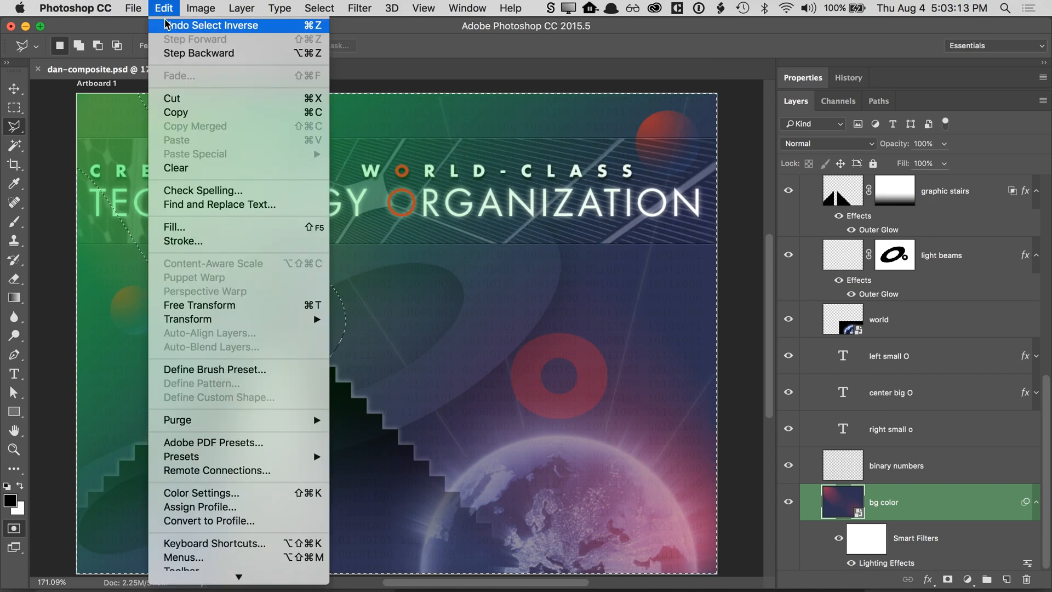
{"action": "left_click", "coordinate": [230, 229]}
{"action": "left_click", "coordinate": [510, 217]}
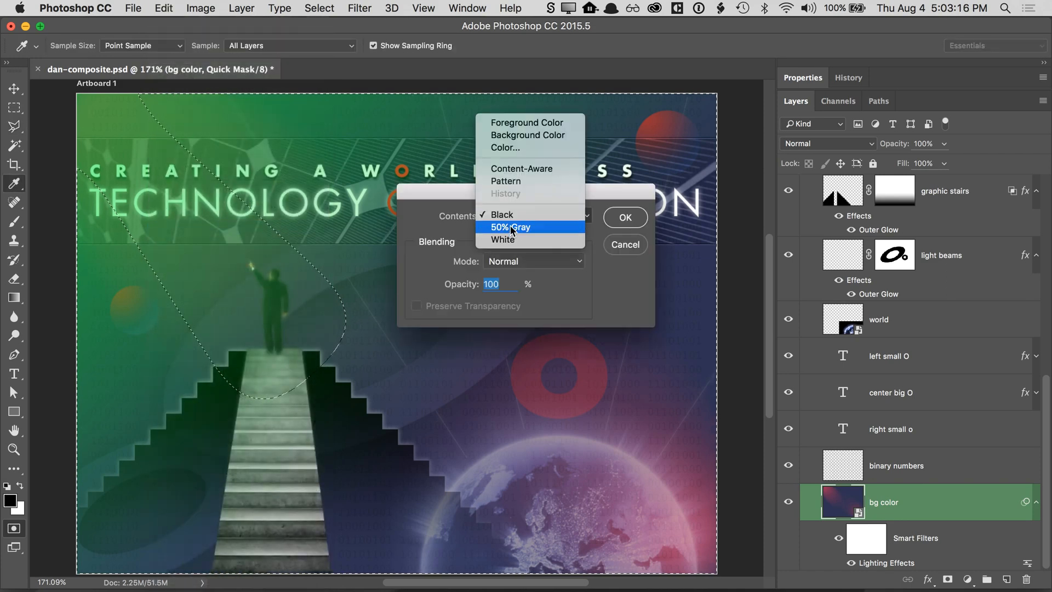
{"action": "left_click", "coordinate": [513, 239]}
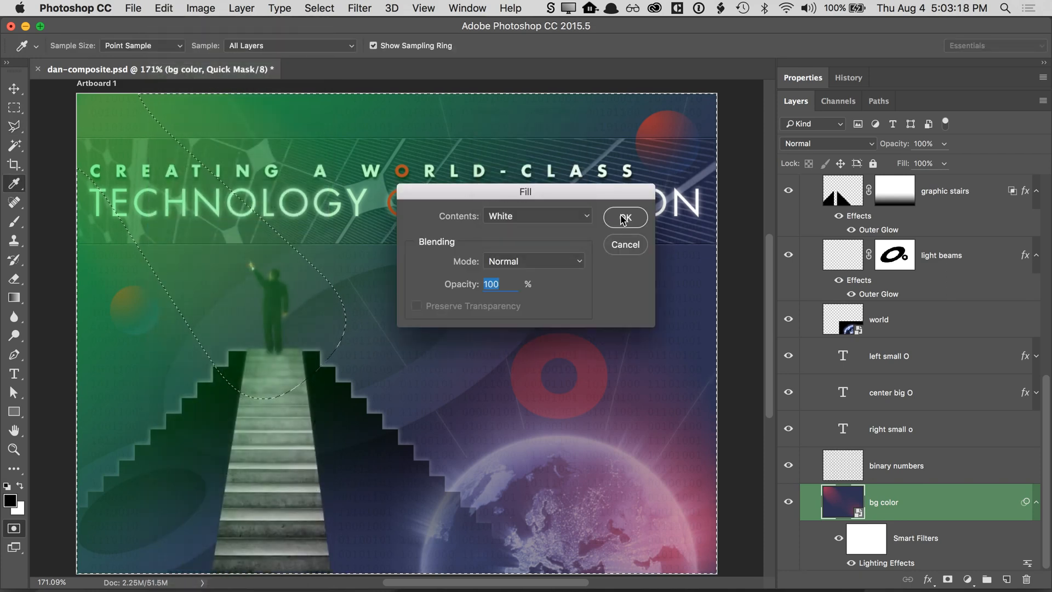
{"action": "left_click", "coordinate": [623, 218]}
- Deselect the selection outline and leave Quick Mask mode to turn the painted beam into a selection
{"action": "key", "text": "l"}
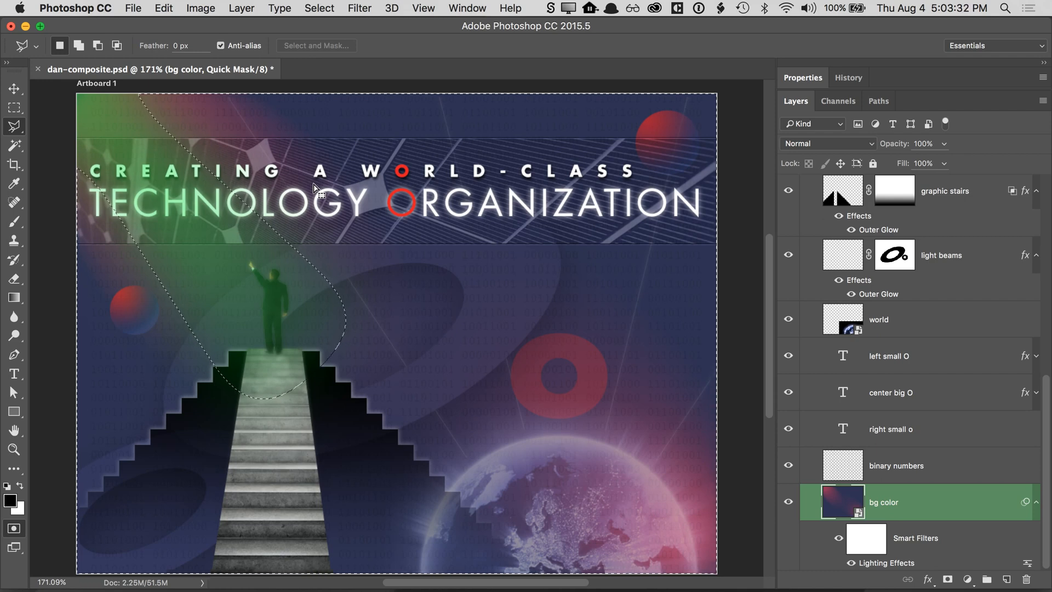
{"action": "left_click", "coordinate": [241, 8]}
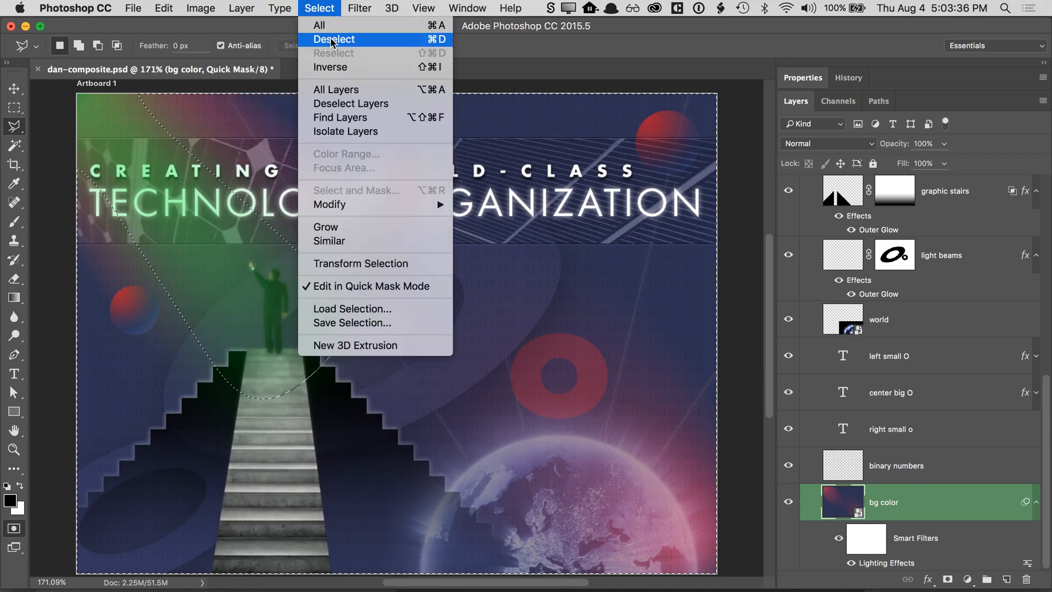
{"action": "left_click", "coordinate": [329, 39]}
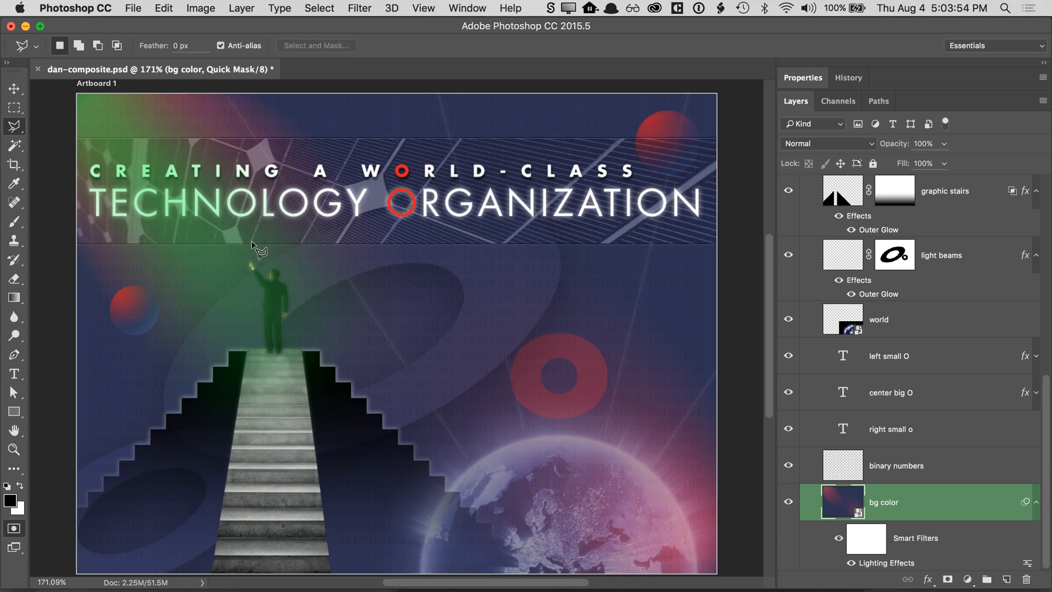
{"action": "left_click", "coordinate": [14, 529]}
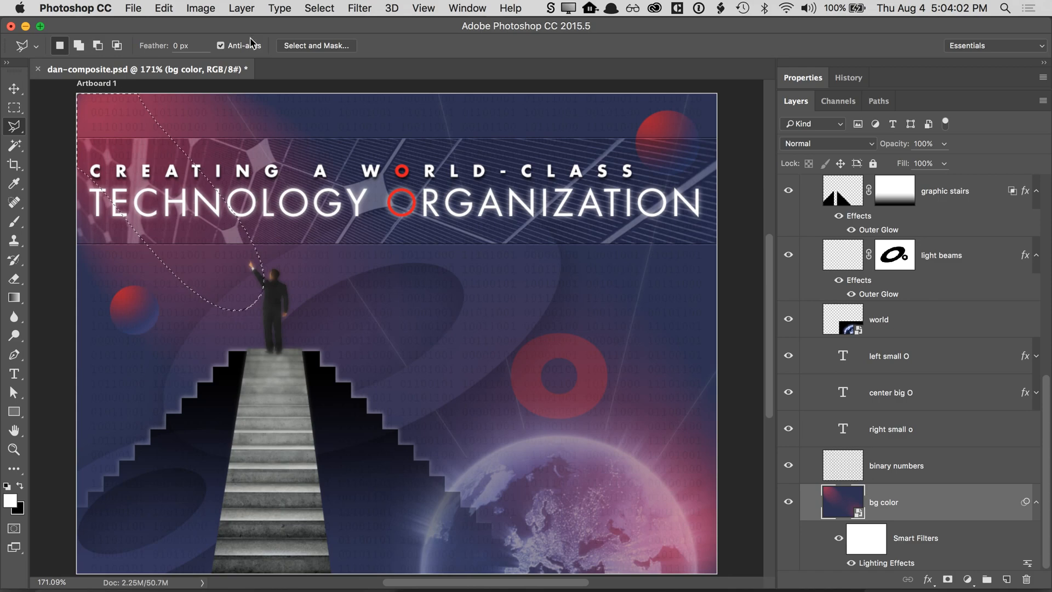
- Add a Curves adjustment layer named "light from top left" from the beam selection above the bg color layer
{"action": "left_click", "coordinate": [241, 8]}
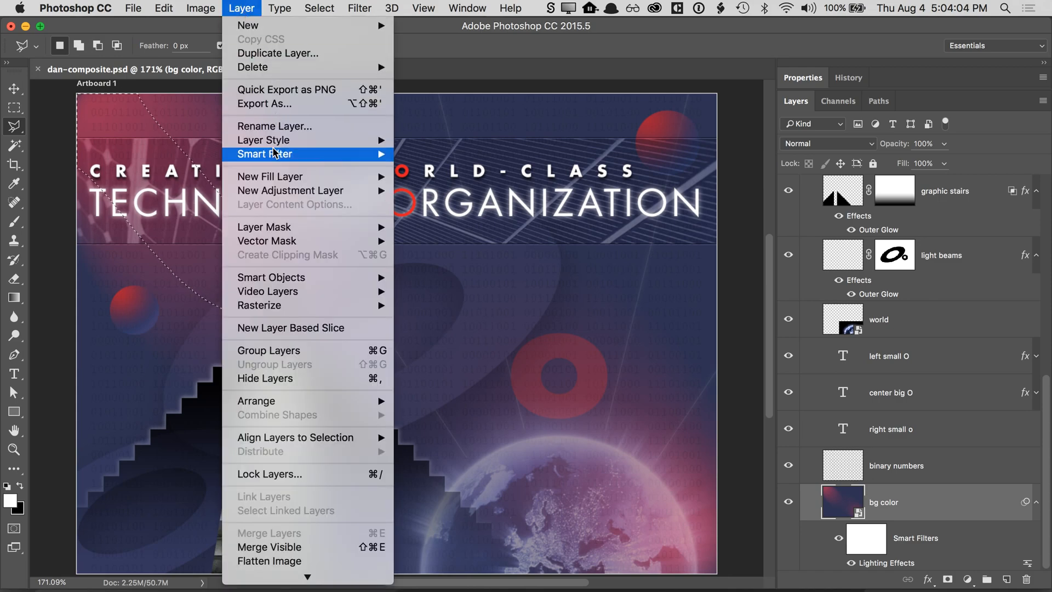
{"action": "mouse_move", "coordinate": [295, 193]}
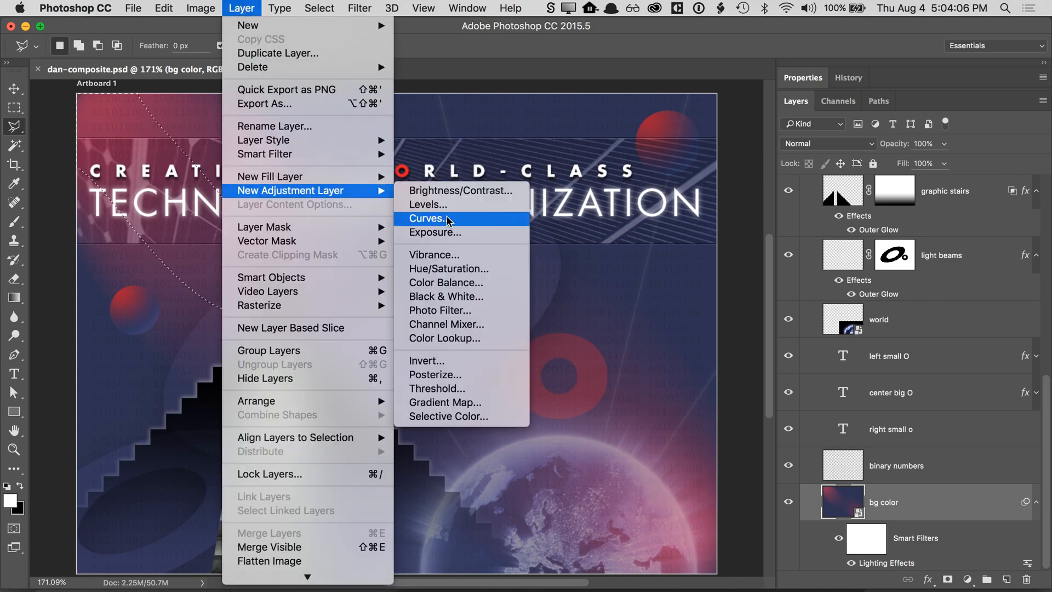
{"action": "left_click", "coordinate": [428, 218]}
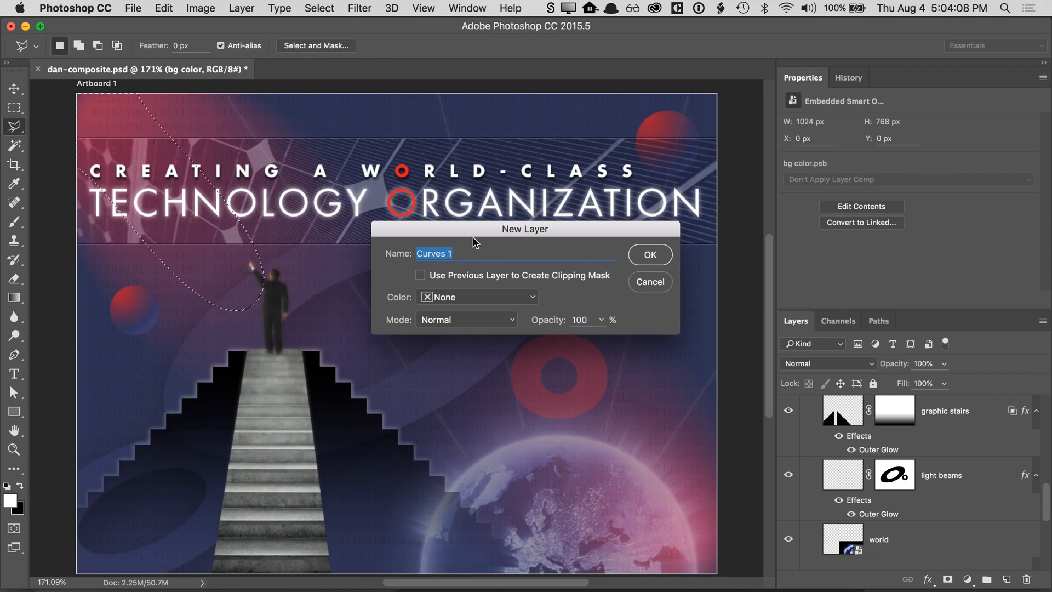
{"action": "key", "text": "BackSpace"}
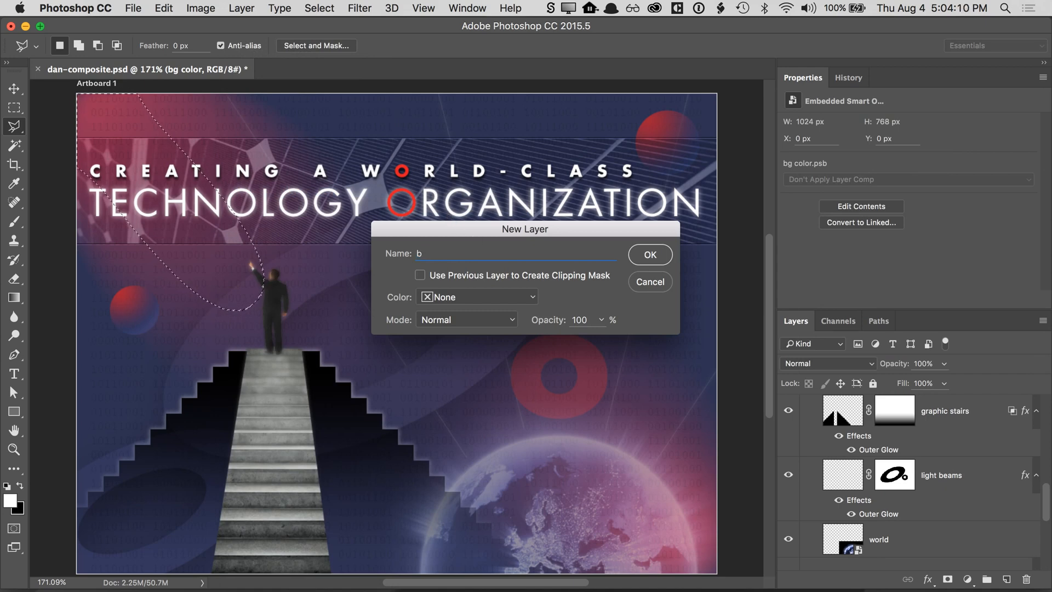
{"action": "type", "text": "light from top left"}
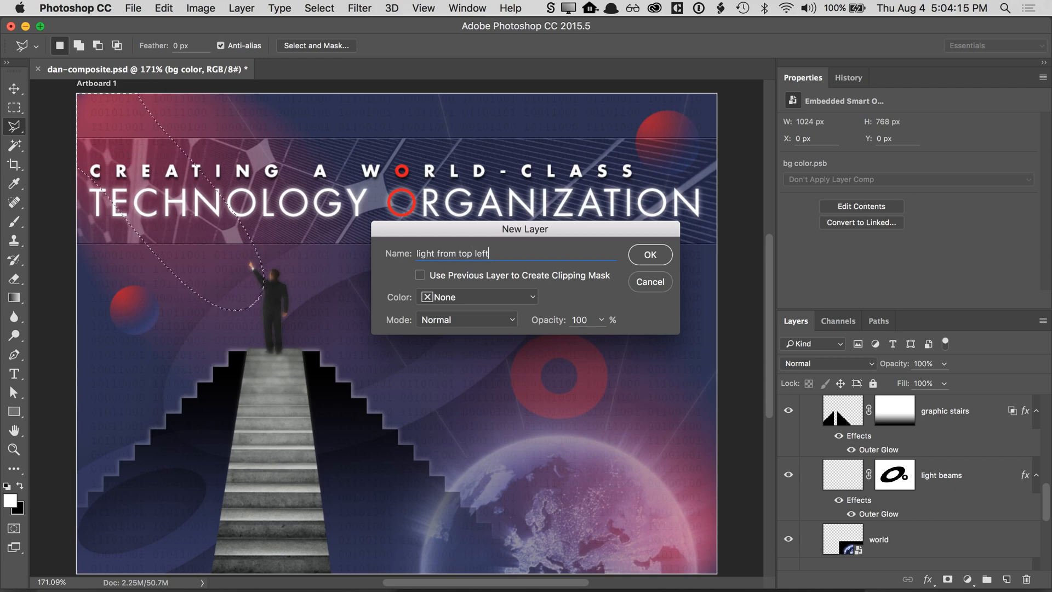
{"action": "key", "text": "Return"}
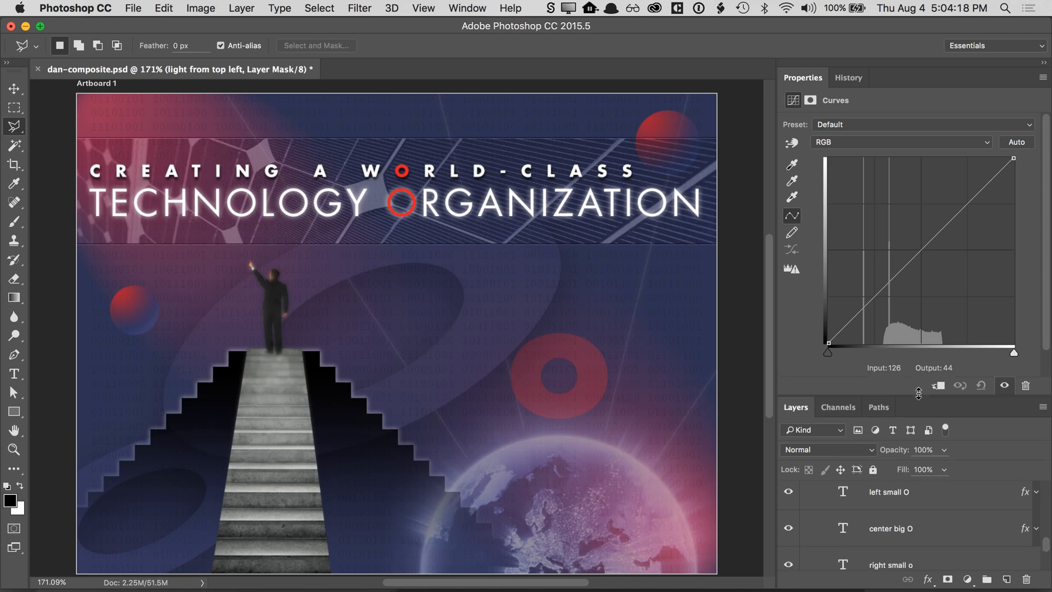
- Set the Curves white point to input 106, output 255, and toggle the adjustment layer's visibility to compare the lighting effect
{"action": "left_click_drag", "start_coordinate": [1013, 352], "coordinate": [905, 355]}
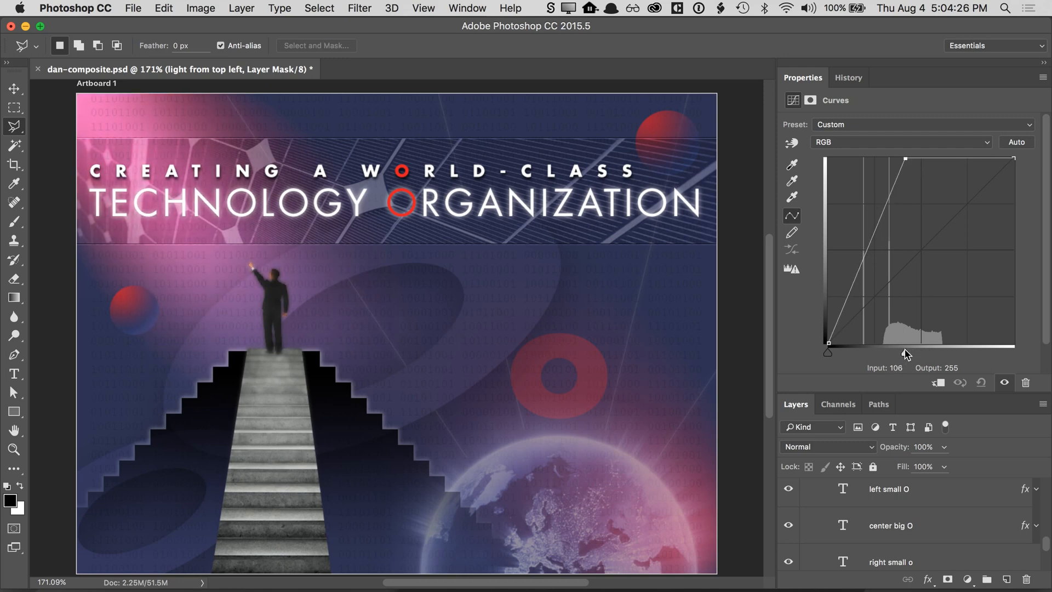
{"action": "scroll", "coordinate": [948, 544], "scroll_direction": "down", "scroll_amount": 5}
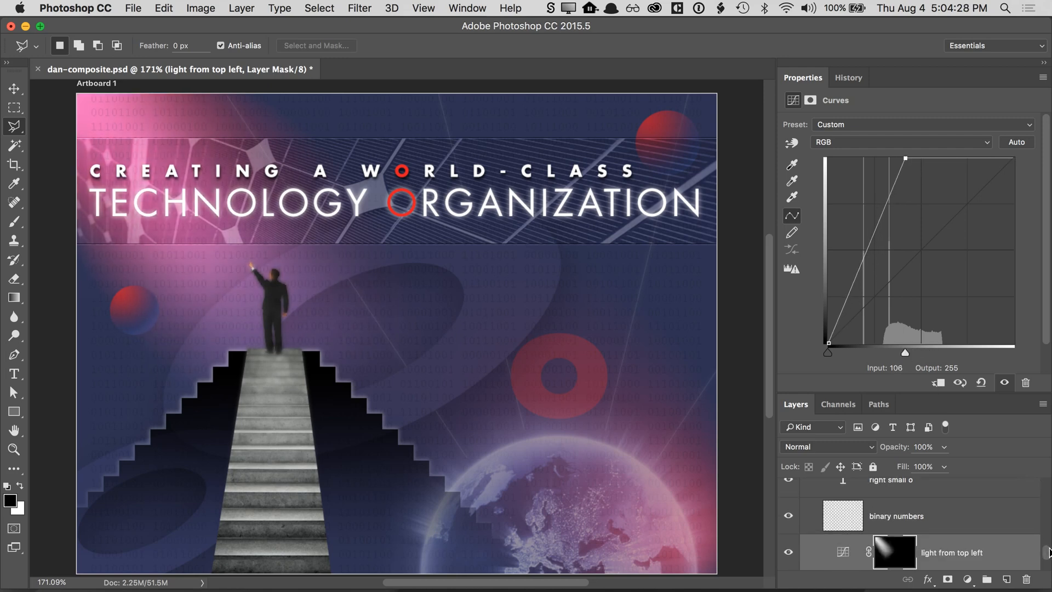
{"action": "left_click", "coordinate": [788, 534]}
{"action": "left_click", "coordinate": [787, 534]}
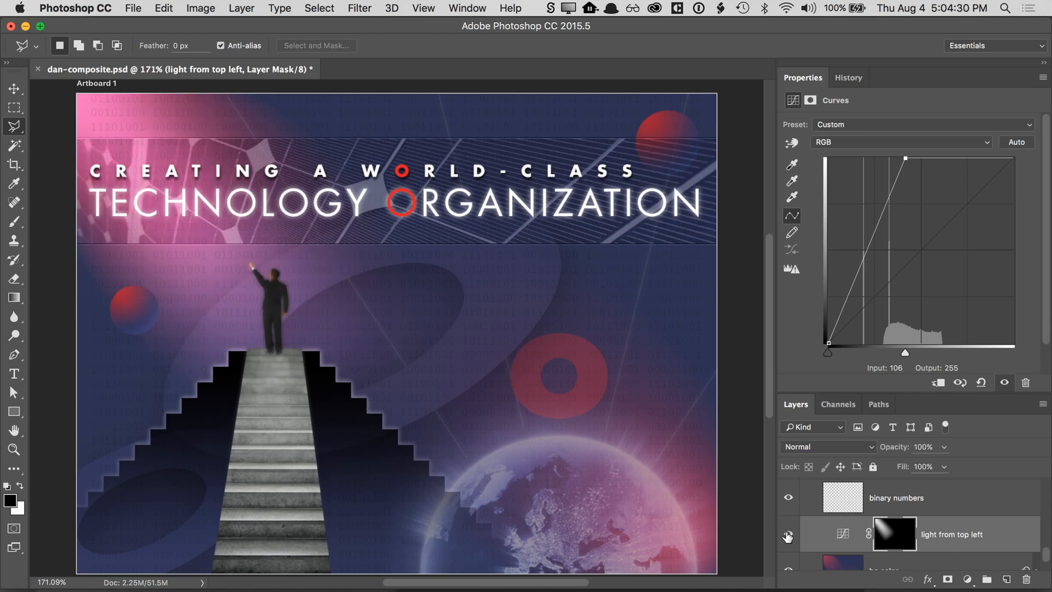
{"action": "left_click", "coordinate": [788, 534]}
{"action": "left_click", "coordinate": [788, 534]}
{"action": "left_click", "coordinate": [787, 534]}
{"action": "left_click", "coordinate": [787, 534]}
- Move the light from top left adjustment layer up the stack, placing it between the globes and business dude blurred layers
{"action": "double_click", "coordinate": [804, 80]}
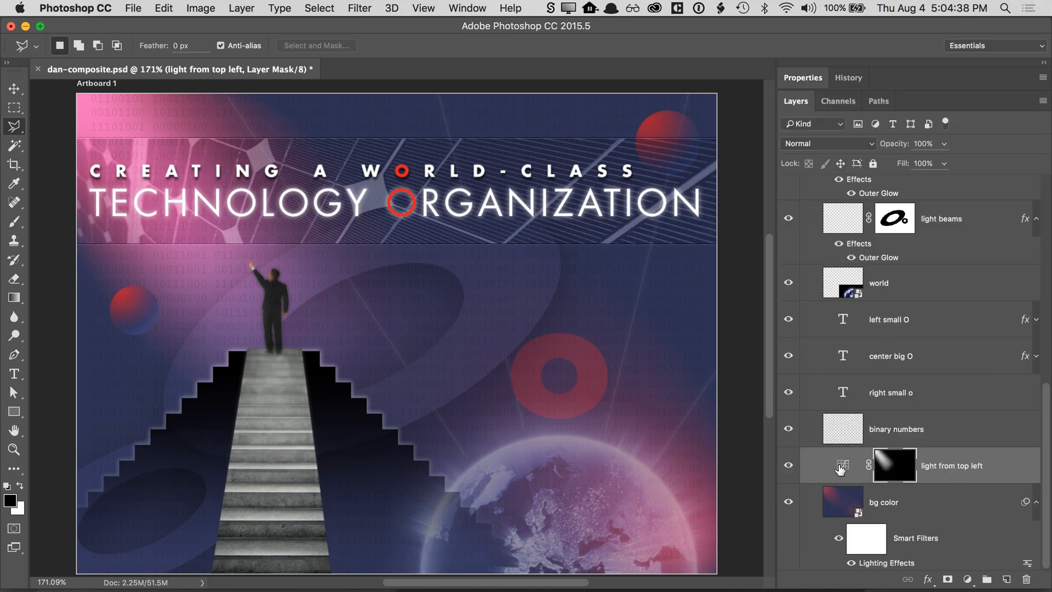
{"action": "left_click_drag", "start_coordinate": [840, 466], "coordinate": [861, 195]}
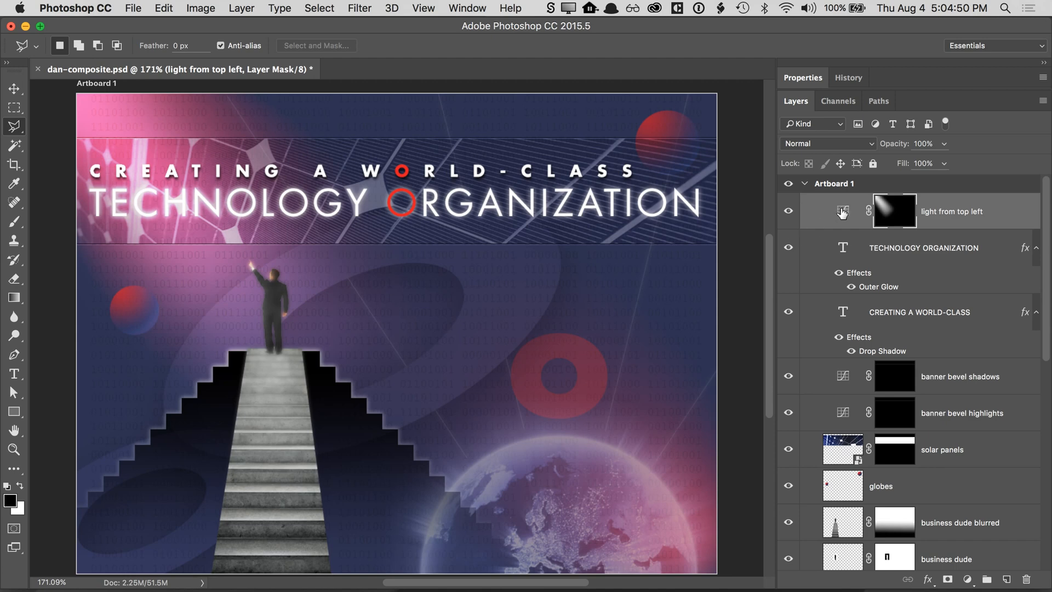
{"action": "left_click_drag", "start_coordinate": [843, 212], "coordinate": [838, 468]}
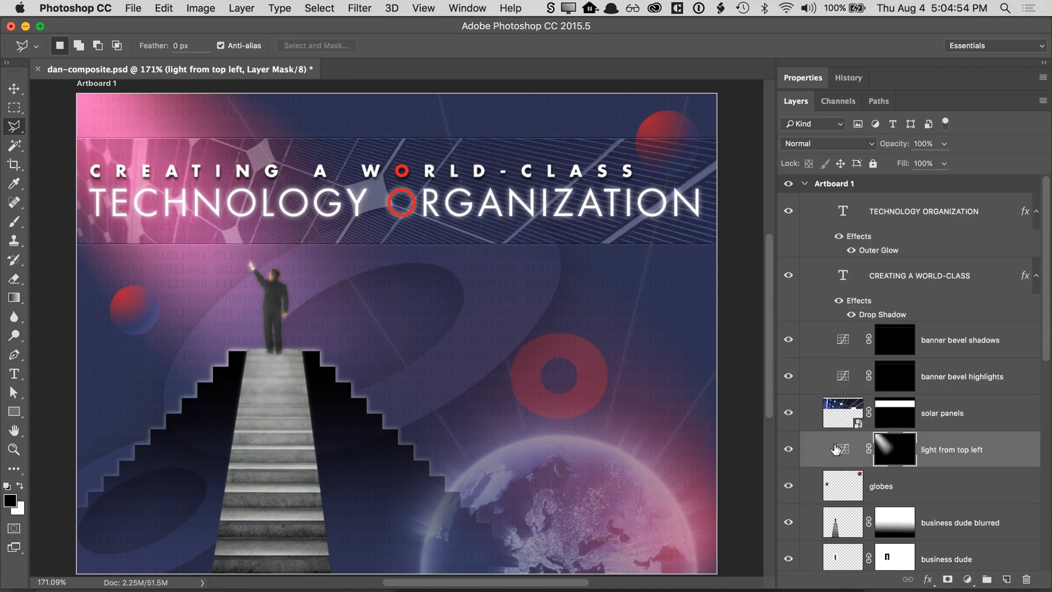
{"action": "left_click_drag", "start_coordinate": [836, 449], "coordinate": [854, 487]}
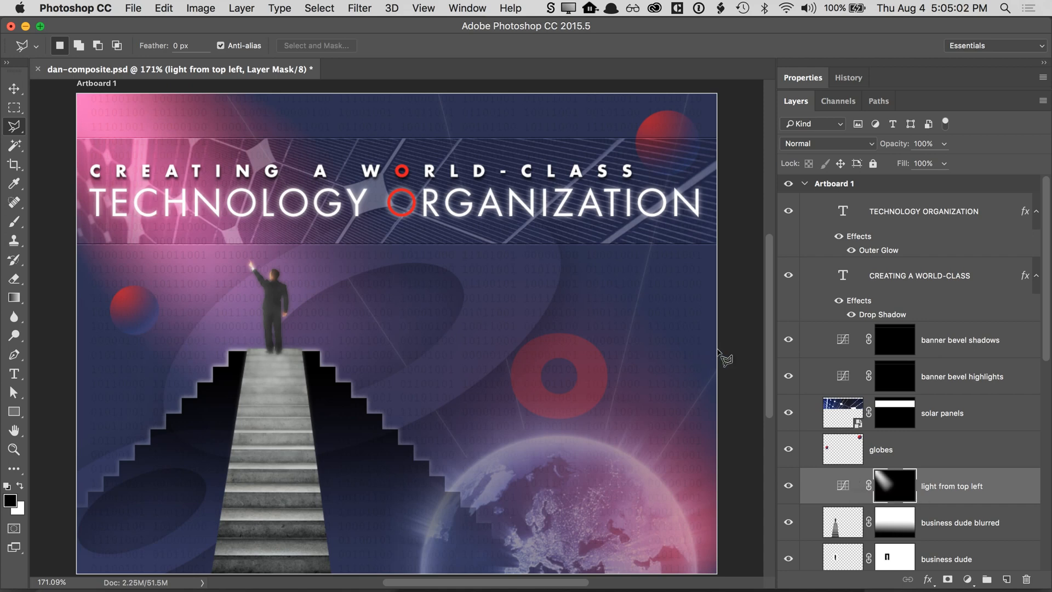
{"action": "scroll", "coordinate": [767, 312], "scroll_direction": "down", "scroll_amount": 1}
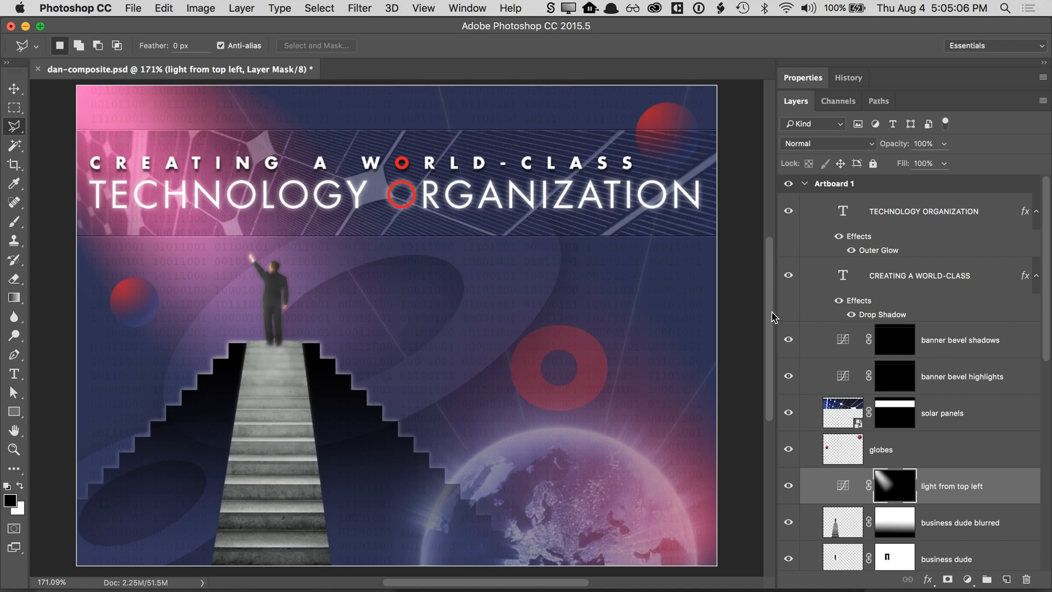
- Collapse the effects lists of the CREATING A WORLD-CLASS and TECHNOLOGY ORGANIZATION text layers and look over the layer stack
{"action": "left_click", "coordinate": [1034, 275]}
{"action": "left_click", "coordinate": [1035, 210]}
{"action": "scroll", "coordinate": [970, 357], "scroll_direction": "down", "scroll_amount": 2}
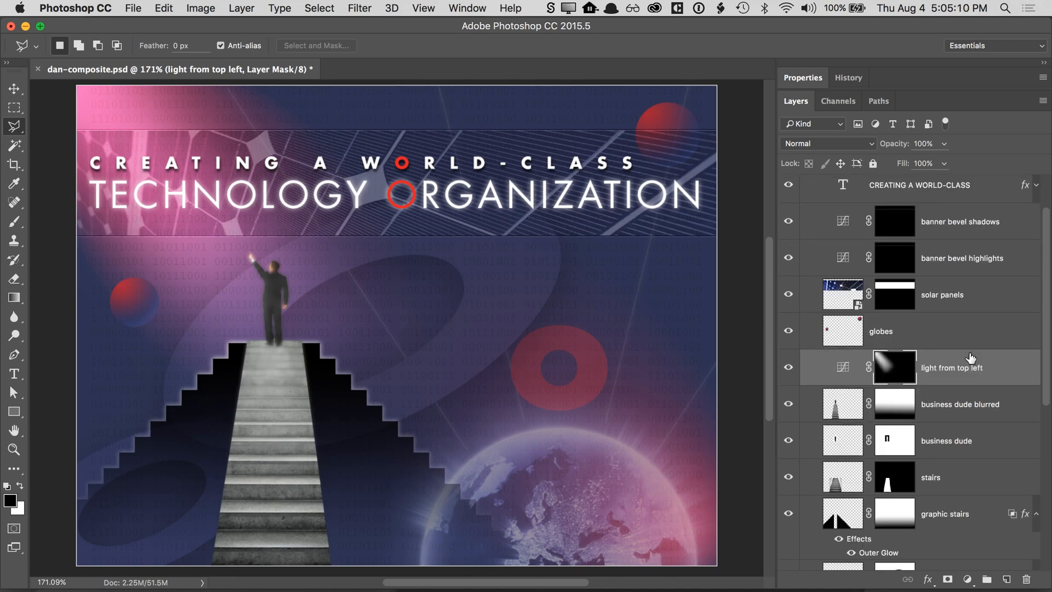
{"action": "scroll", "coordinate": [970, 357], "scroll_direction": "up", "scroll_amount": 2}
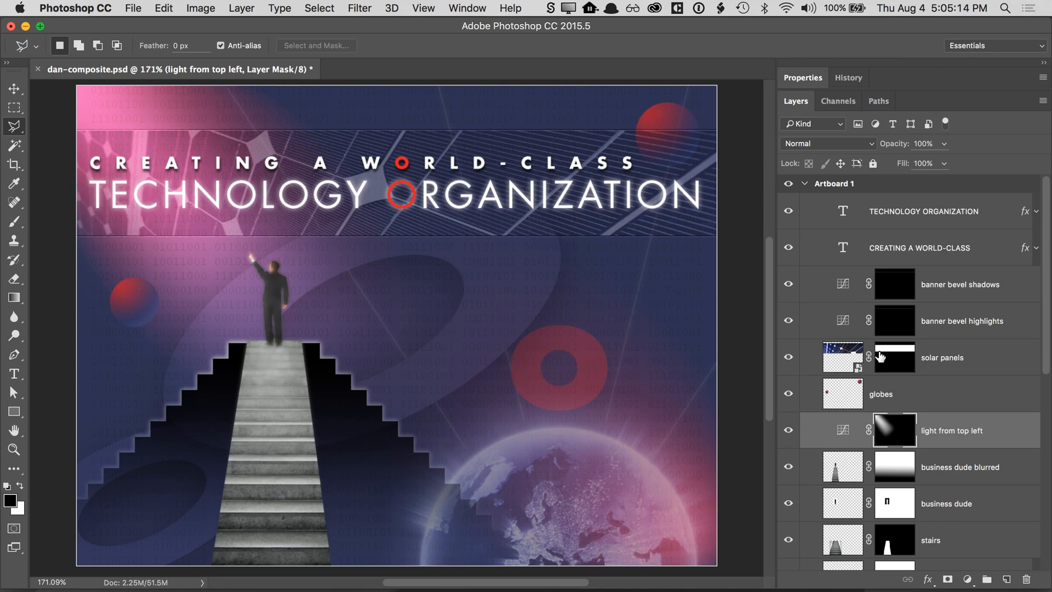
{"action": "mouse_move", "coordinate": [169, 573]}
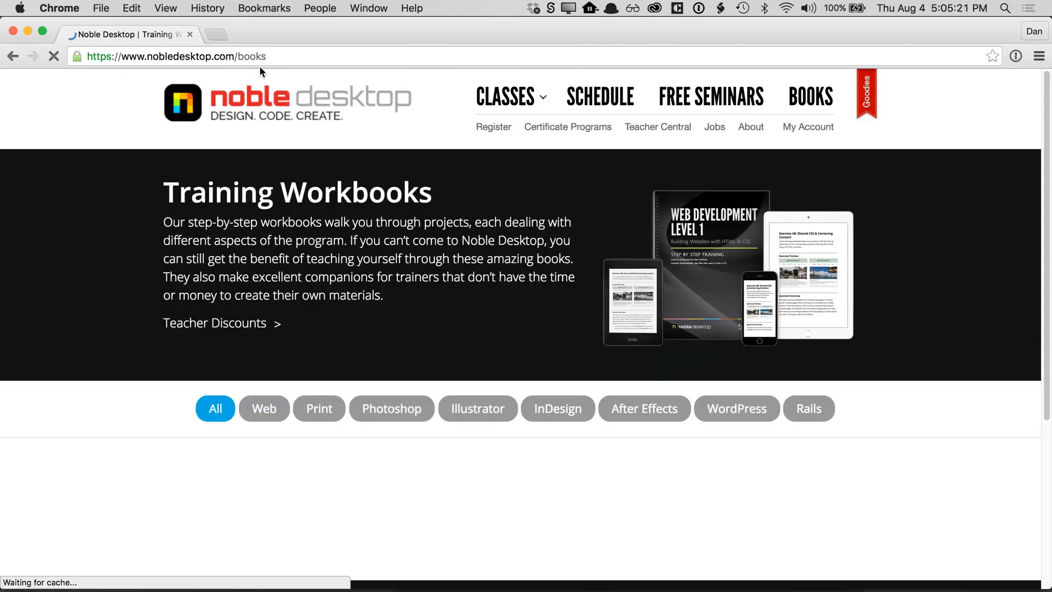
{"action": "left_click", "coordinate": [254, 57]}
{"action": "double_click", "coordinate": [255, 57]}
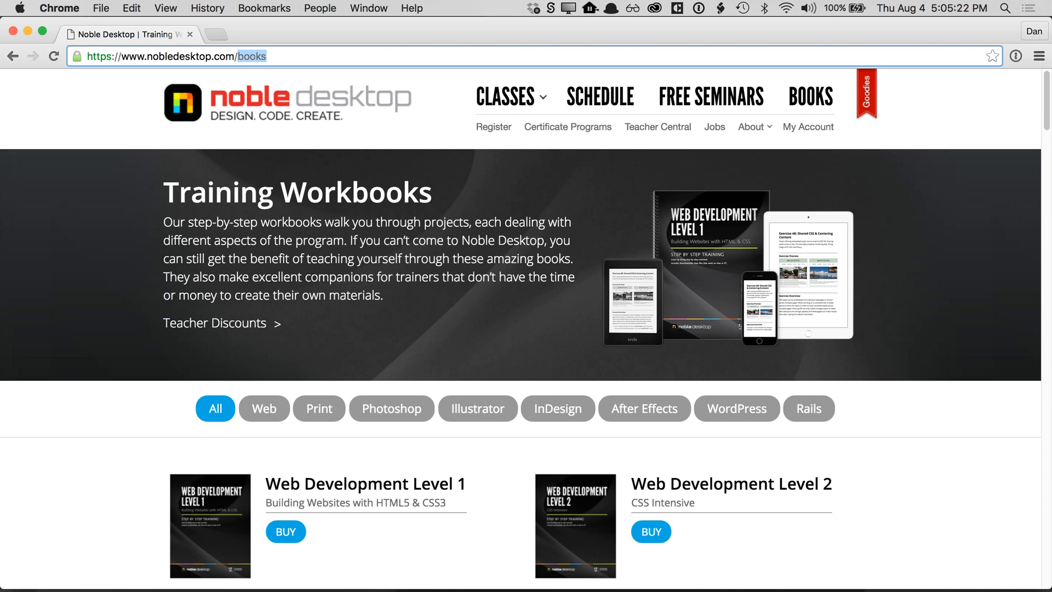
{"action": "type", "text": "goodes"}
{"action": "key", "text": "BackSpace"}
{"action": "key", "text": "BackSpace"}
{"action": "type", "text": "ies"}
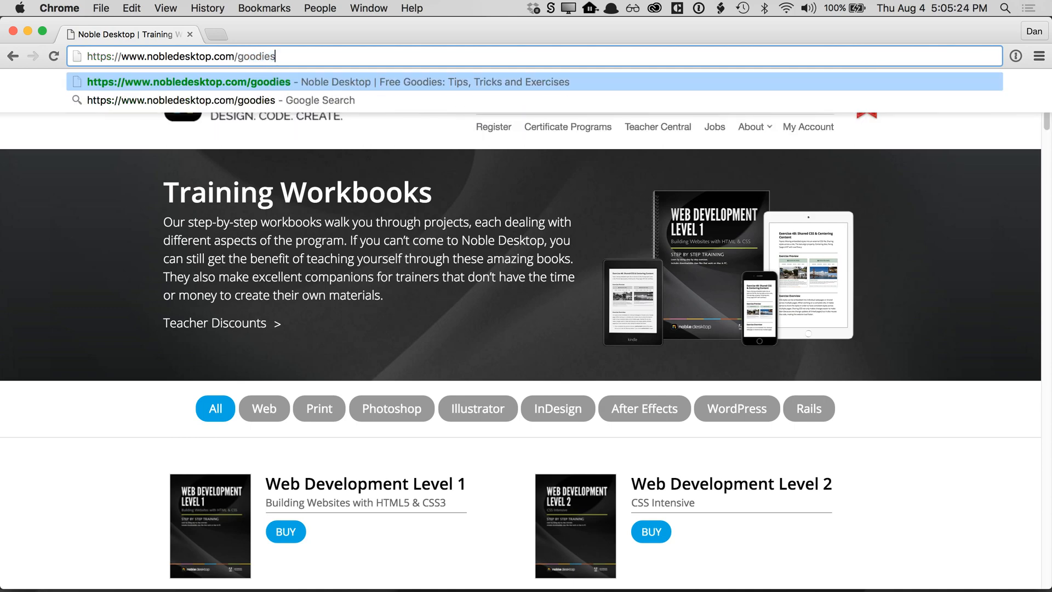
{"action": "key", "text": "Return"}
{"action": "key", "text": "super+l"}
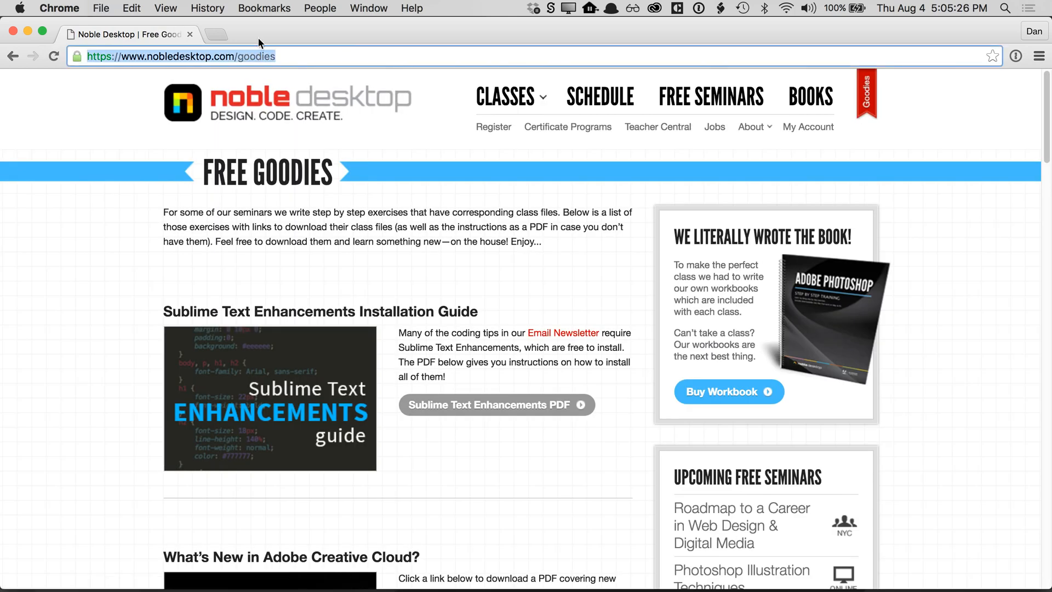
- Look through the Free Goodies page for the Creative Compositing with Photoshop exercise and its instruction and class file downloads
{"action": "key", "text": "super+Tab"}
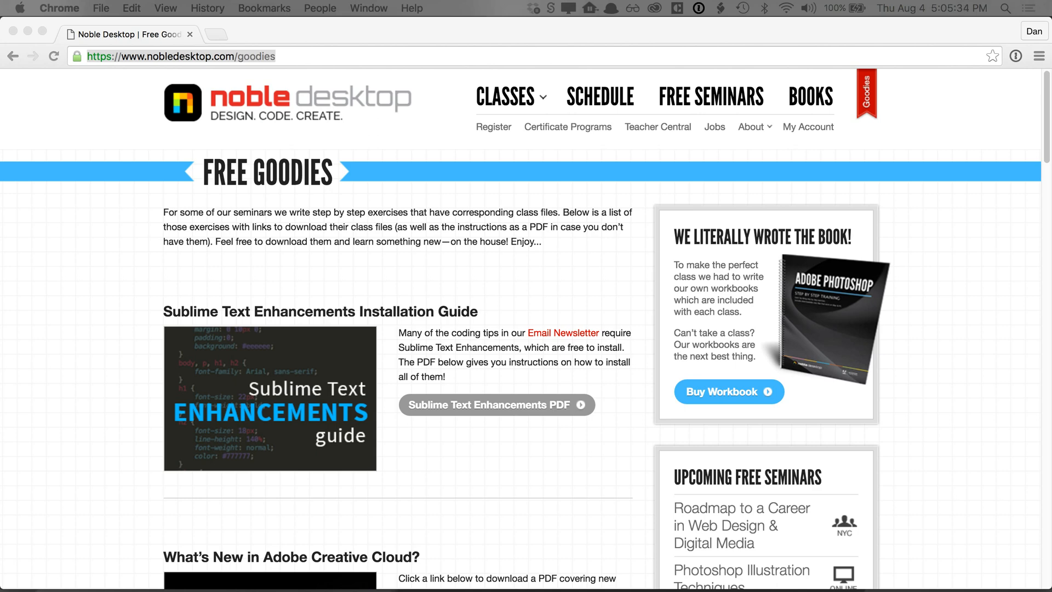
{"action": "key", "text": "super+Tab"}
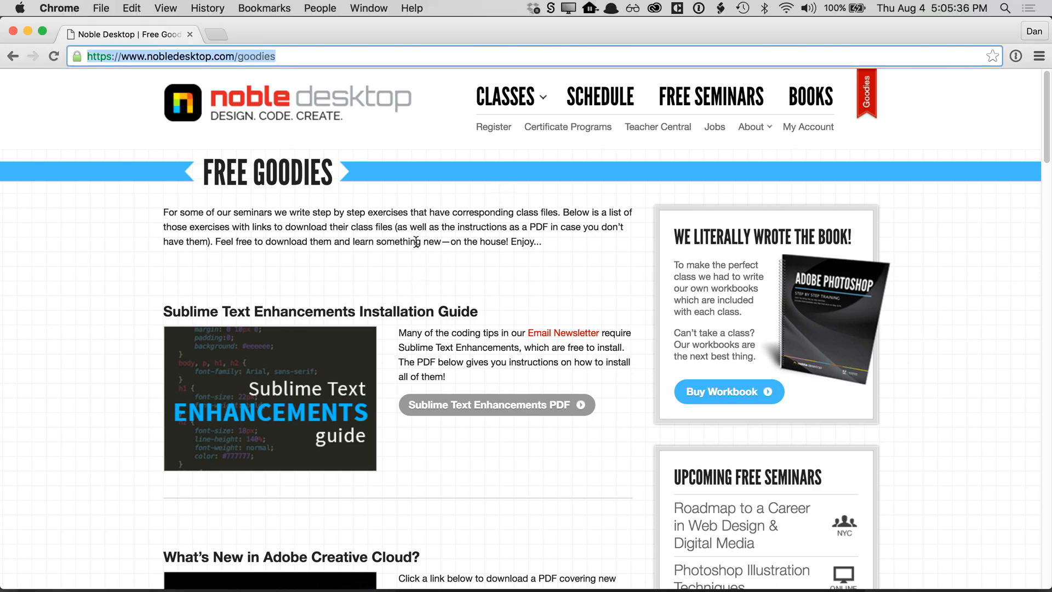
{"action": "left_click", "coordinate": [416, 241]}
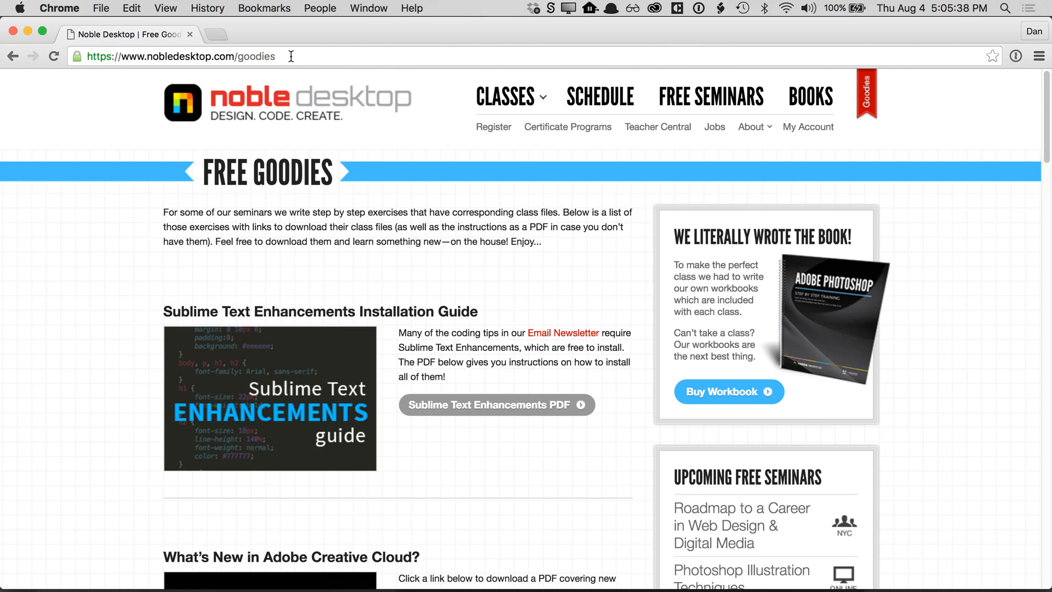
{"action": "scroll", "coordinate": [389, 219], "scroll_direction": "down", "scroll_amount": 15}
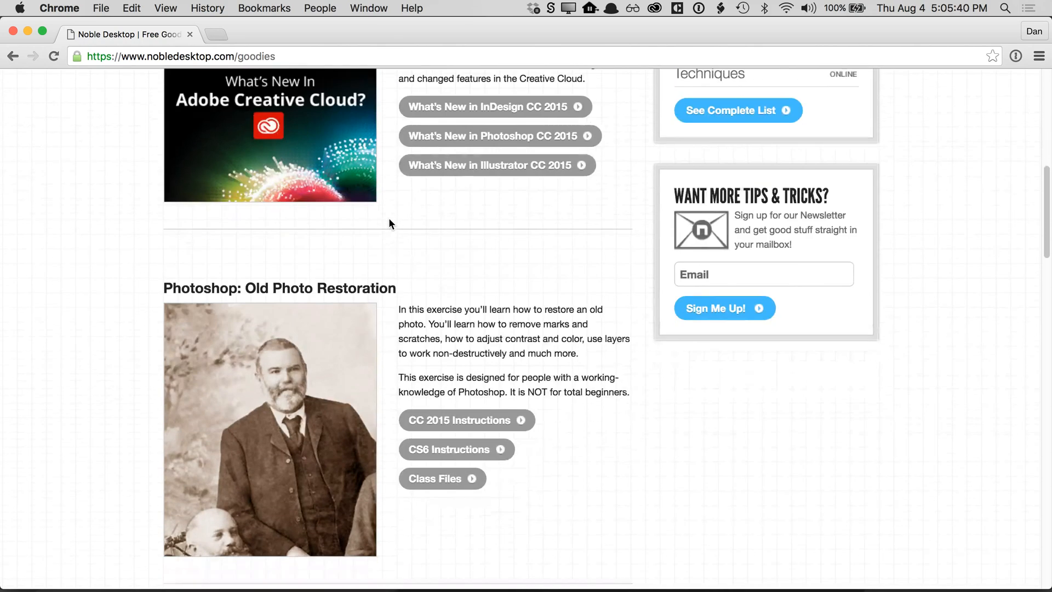
{"action": "scroll", "coordinate": [388, 219], "scroll_direction": "down", "scroll_amount": 2}
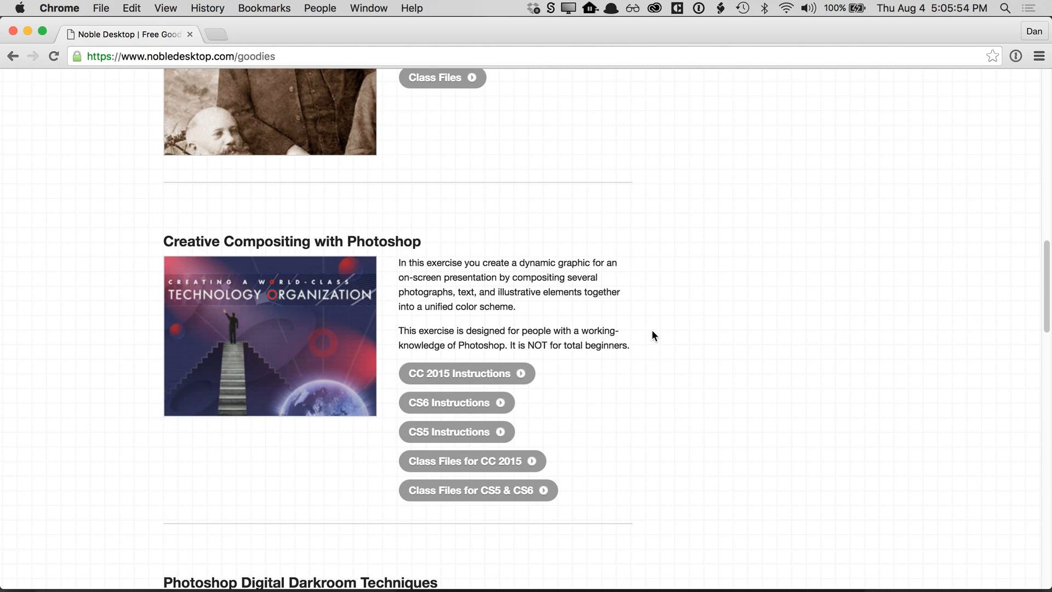
{"action": "scroll", "coordinate": [652, 329], "scroll_direction": "up", "scroll_amount": 10}
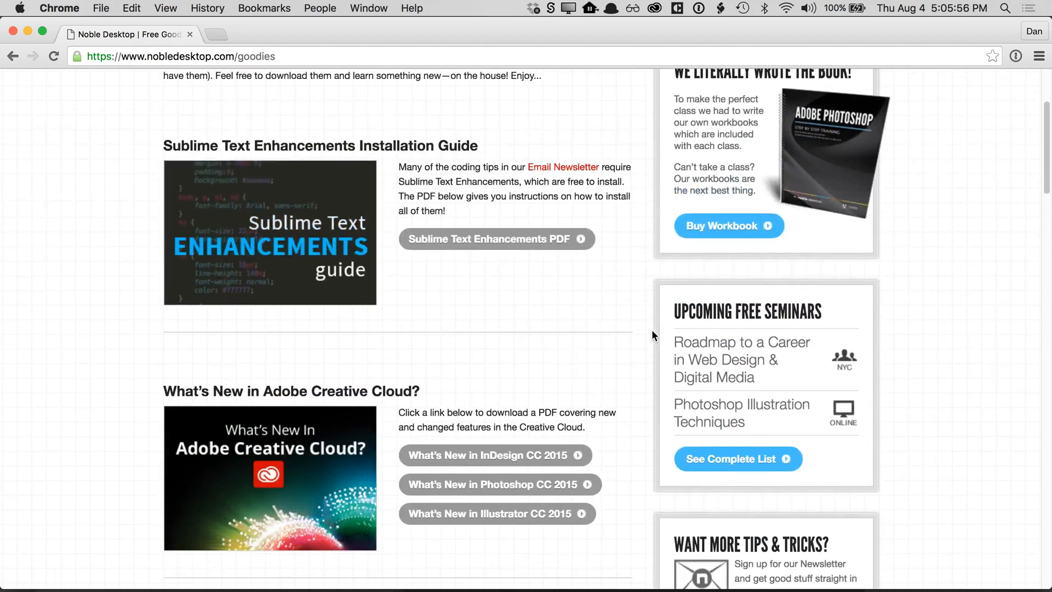
{"action": "scroll", "coordinate": [623, 210], "scroll_direction": "up", "scroll_amount": 5}
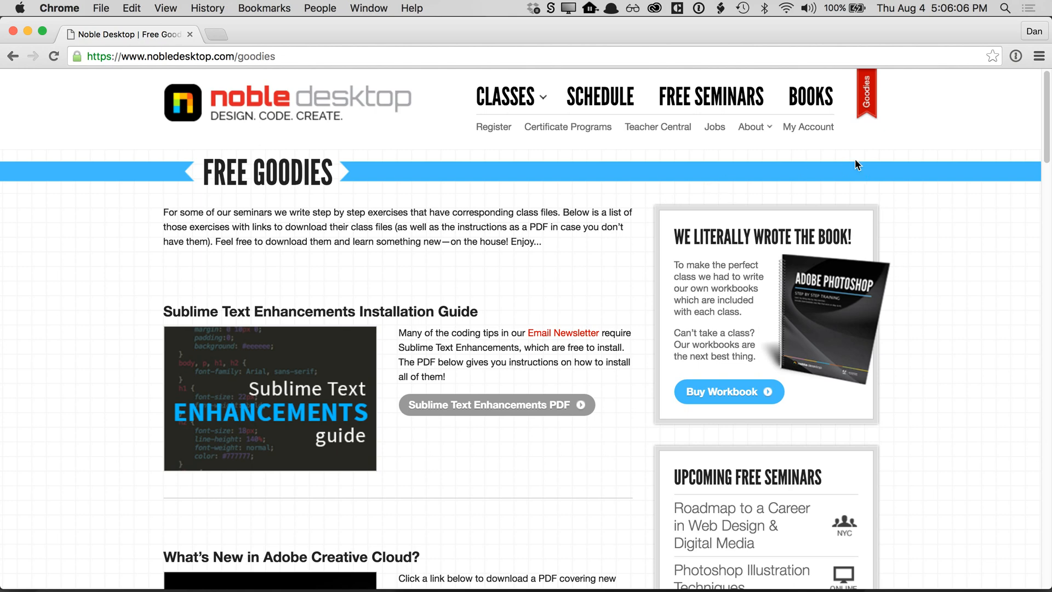
- Browse the Photoshop titles among the training workbooks on the Books page, and restore the list of all books
{"action": "left_click", "coordinate": [809, 105]}
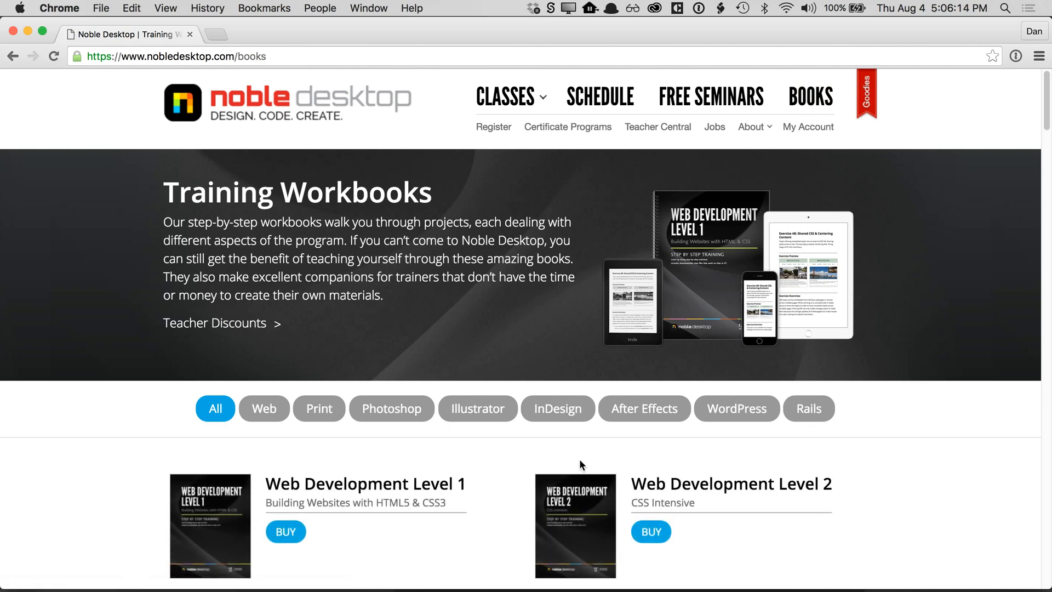
{"action": "left_click", "coordinate": [380, 409]}
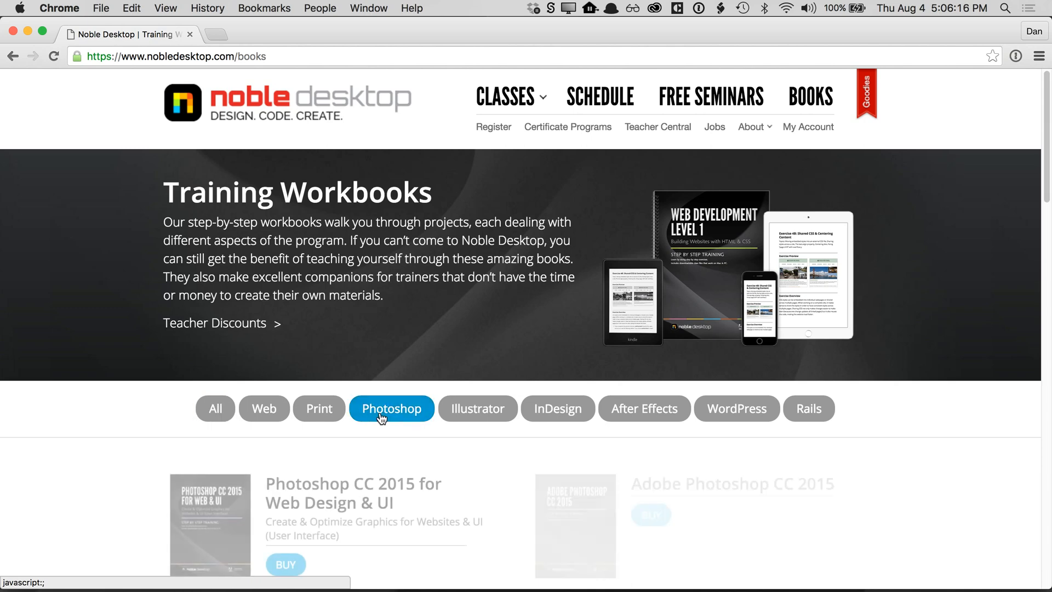
{"action": "scroll", "coordinate": [157, 462], "scroll_direction": "down", "scroll_amount": 3}
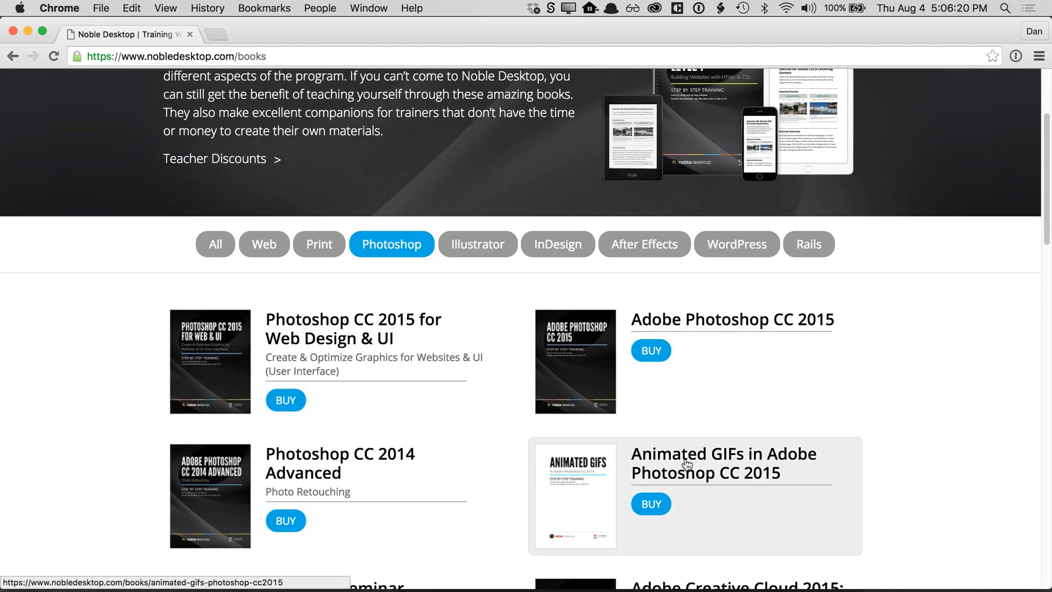
{"action": "left_click", "coordinate": [215, 244]}
{"action": "scroll", "coordinate": [166, 277], "scroll_direction": "up", "scroll_amount": 3}
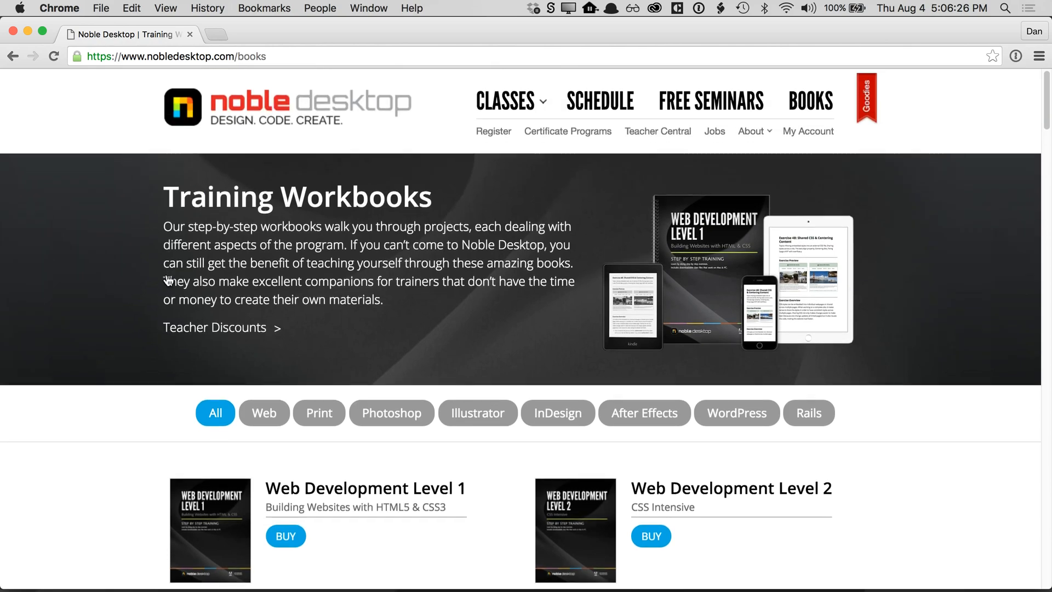
- Close the browser window and switch back to Photoshop
{"action": "left_click", "coordinate": [505, 104]}
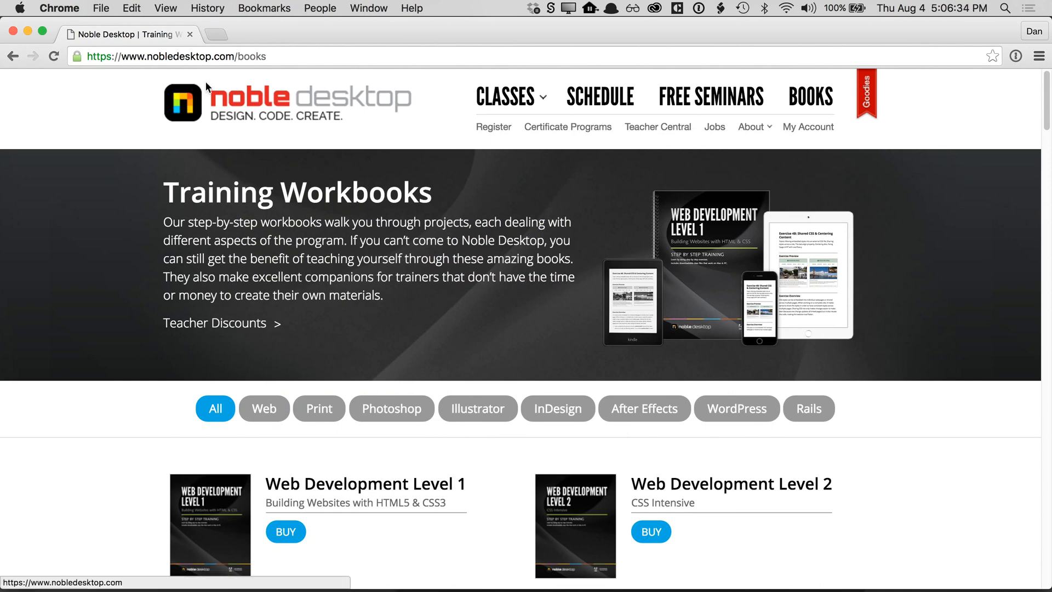
{"action": "left_click", "coordinate": [13, 31]}
{"action": "left_click", "coordinate": [226, 185]}
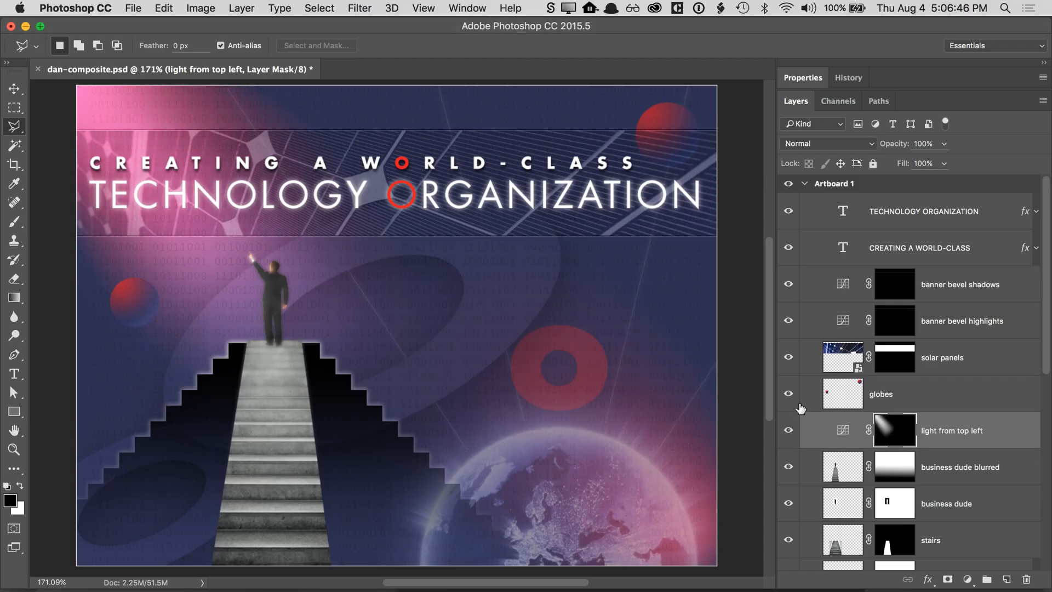
- Activate the Move tool and expand the effects lists of the TECHNOLOGY ORGANIZATION and CREATING A WORLD-CLASS text layers
{"action": "key", "text": "v"}
{"action": "scroll", "coordinate": [958, 445], "scroll_direction": "down", "scroll_amount": 10}
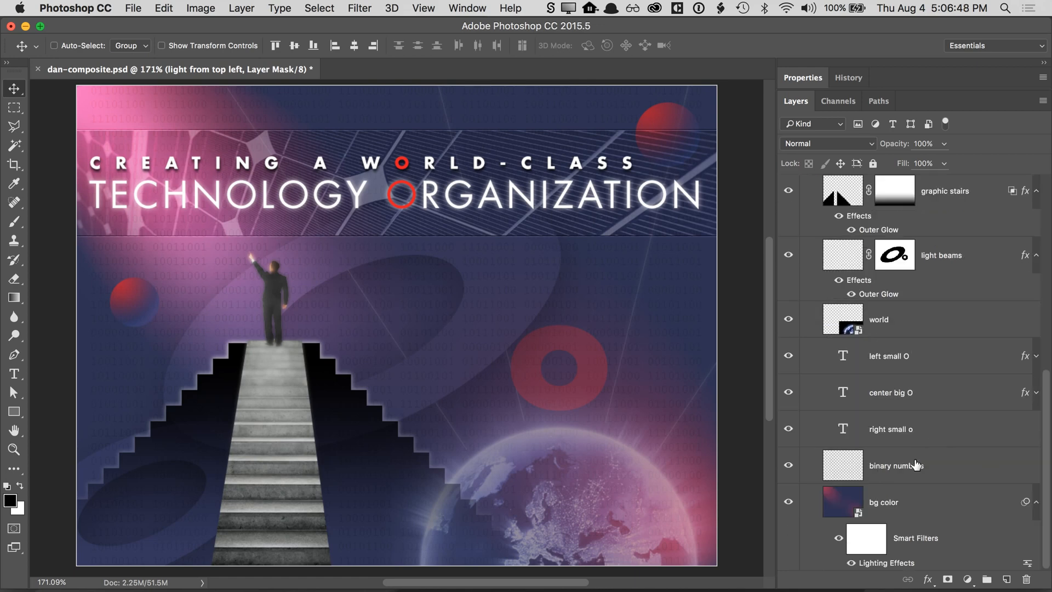
{"action": "scroll", "coordinate": [882, 465], "scroll_direction": "up", "scroll_amount": 8}
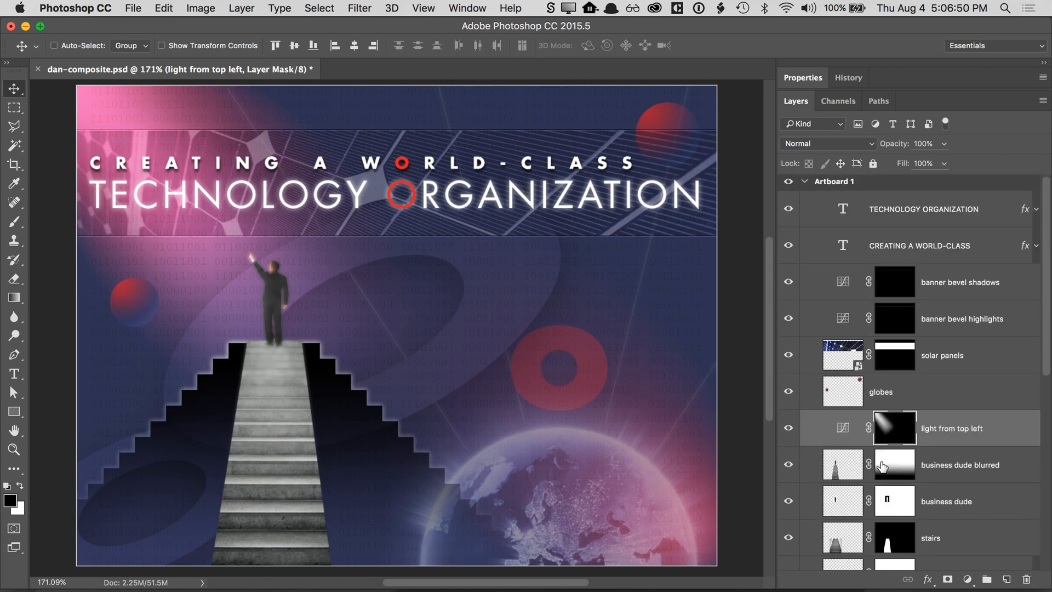
{"action": "scroll", "coordinate": [881, 465], "scroll_direction": "up", "scroll_amount": 1}
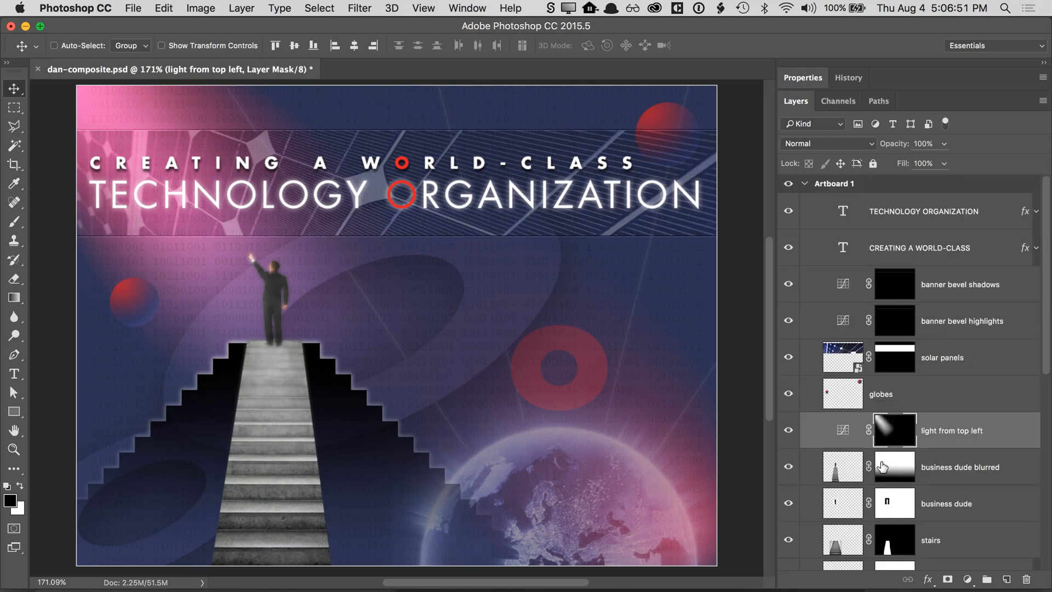
{"action": "left_click", "coordinate": [1036, 211]}
{"action": "left_click", "coordinate": [1035, 275]}
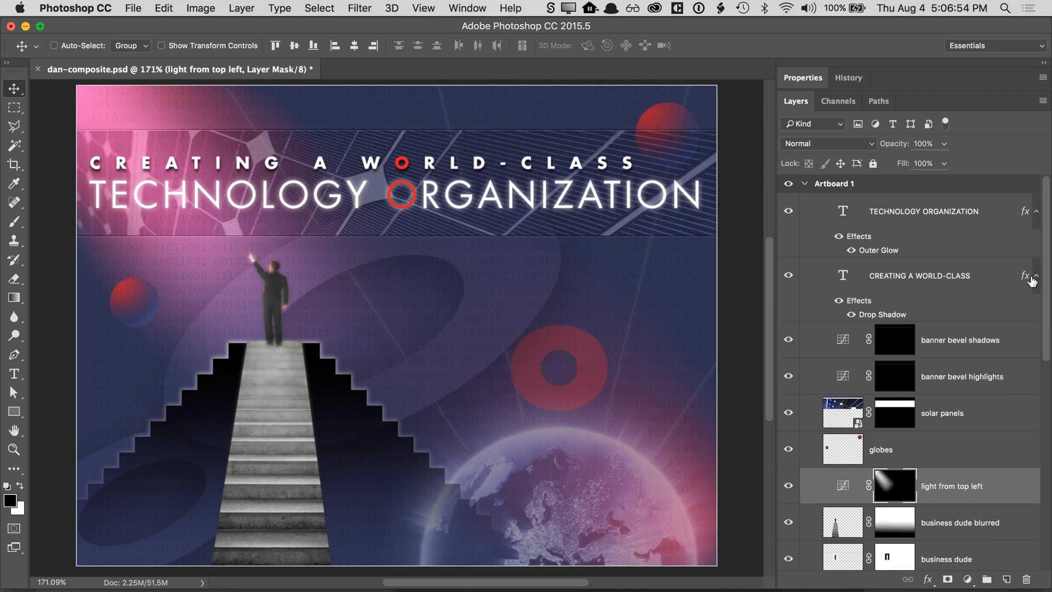
- Try repositioning the drop shadow of the CREATING A WORLD-CLASS text on the canvas, to an angle of about 108° and distance 3 px
{"action": "left_click", "coordinate": [888, 314]}
{"action": "double_click", "coordinate": [888, 313]}
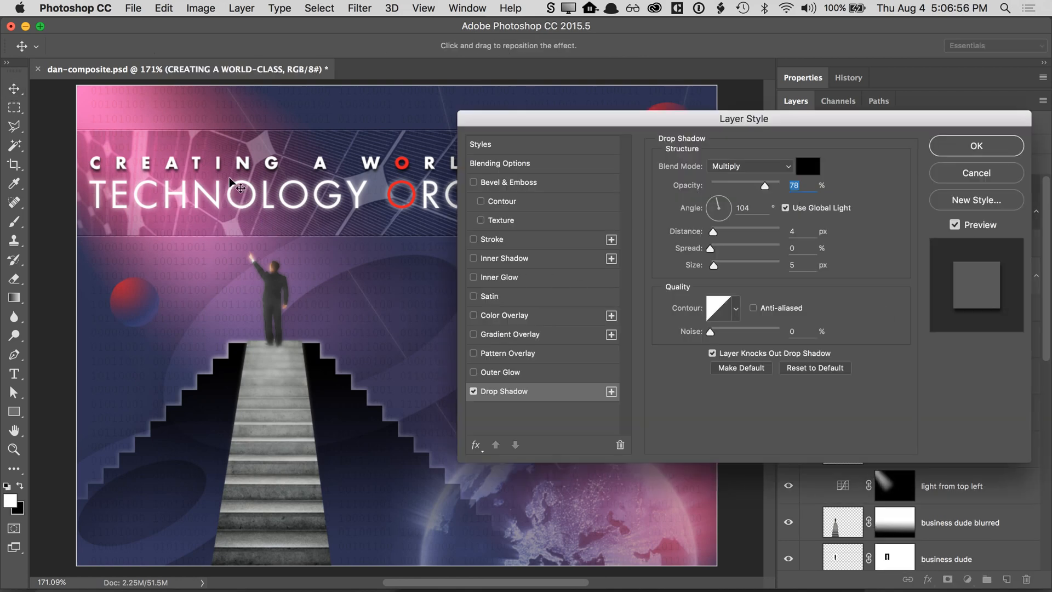
{"action": "left_click_drag", "start_coordinate": [236, 180], "coordinate": [230, 171]}
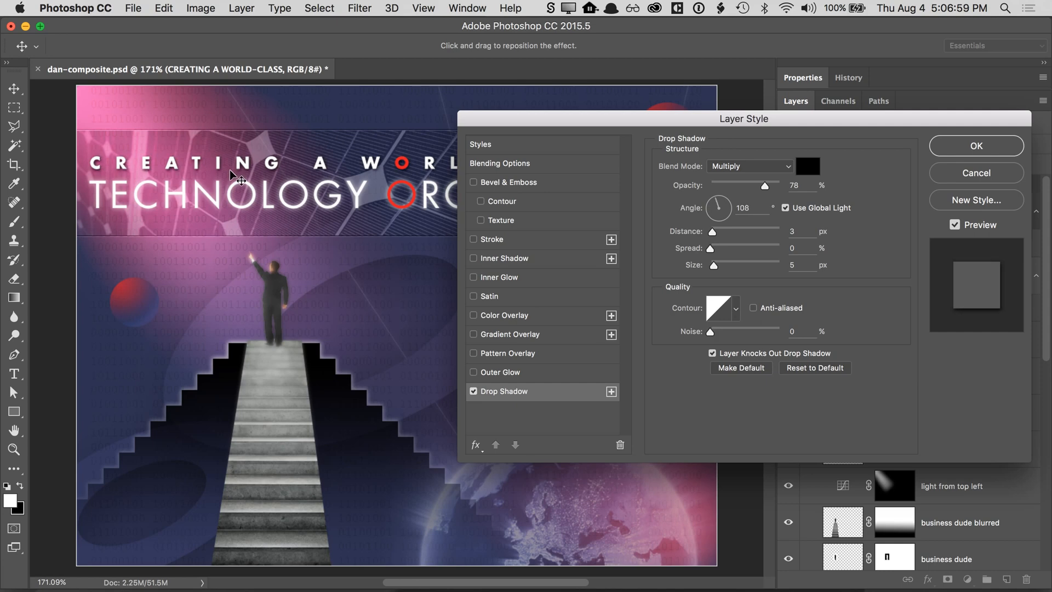
{"action": "left_click", "coordinate": [950, 174]}
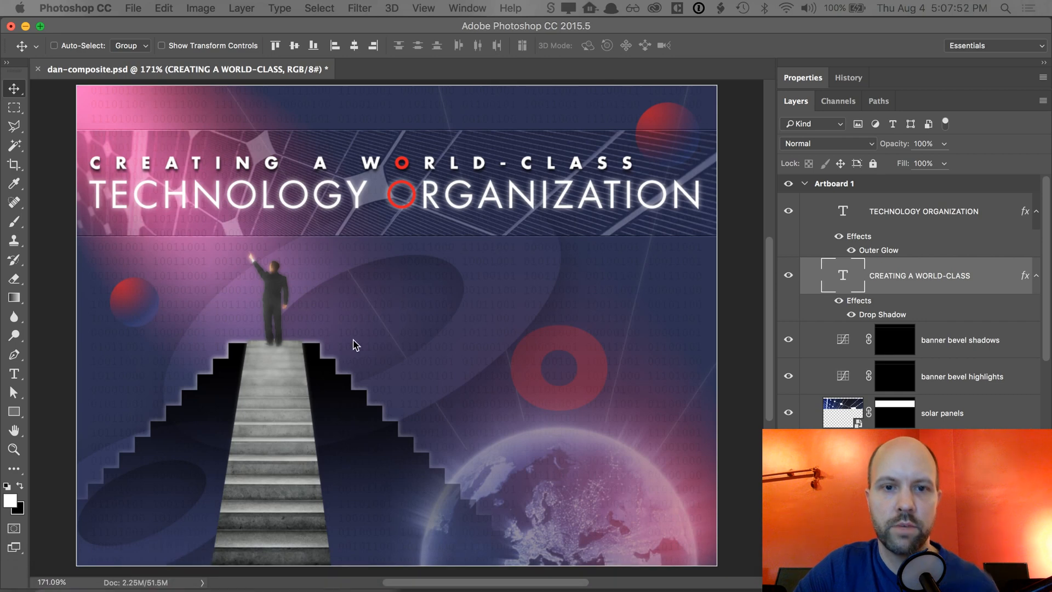
- Switch to Chrome and bring up the Noble Desktop books page in a browser window
{"action": "left_click", "coordinate": [367, 97]}
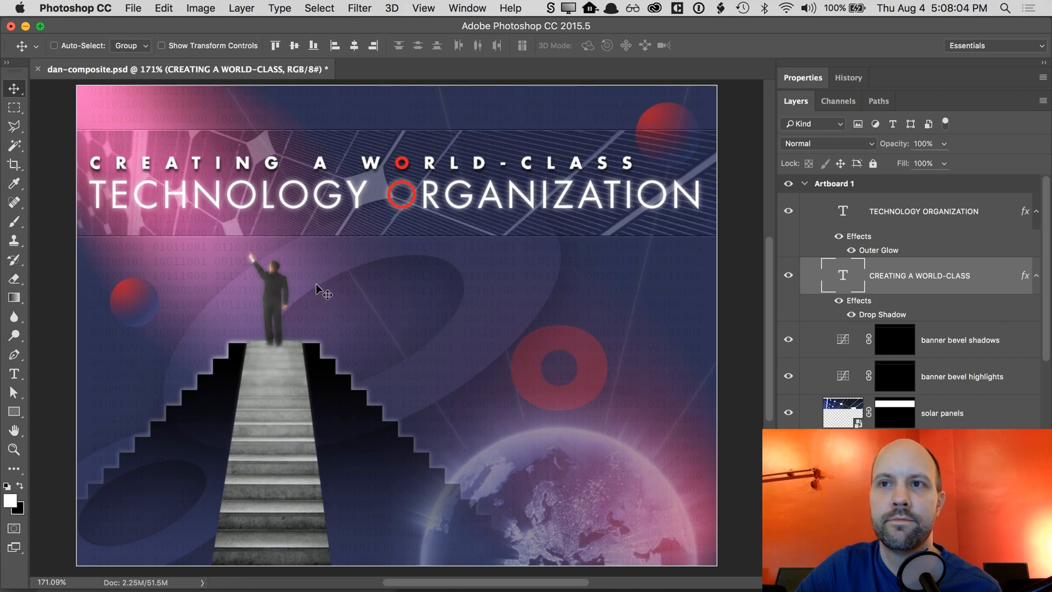
{"action": "mouse_move", "coordinate": [232, 575]}
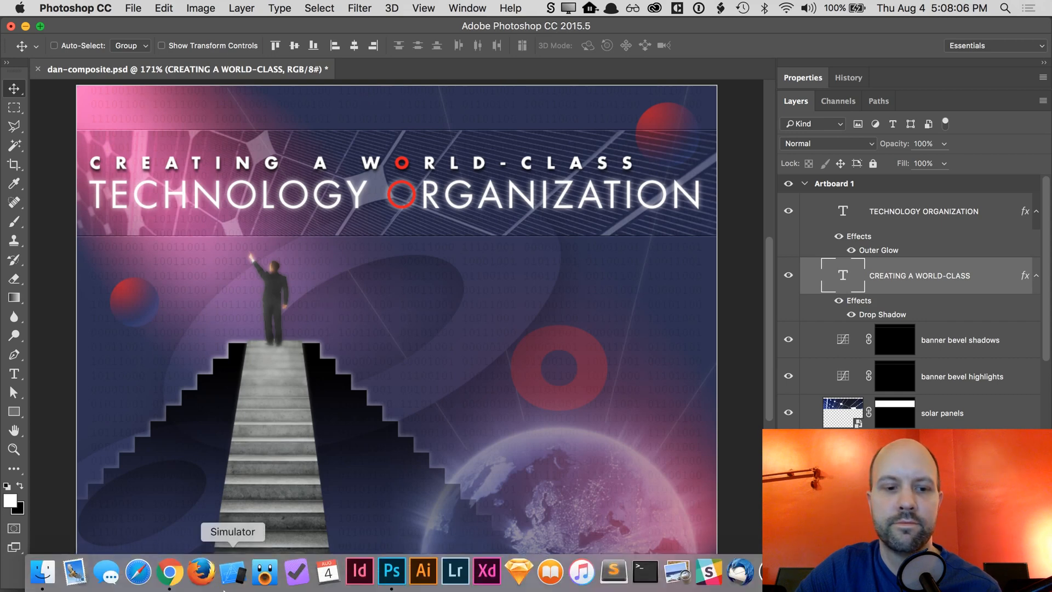
{"action": "left_click", "coordinate": [170, 572]}
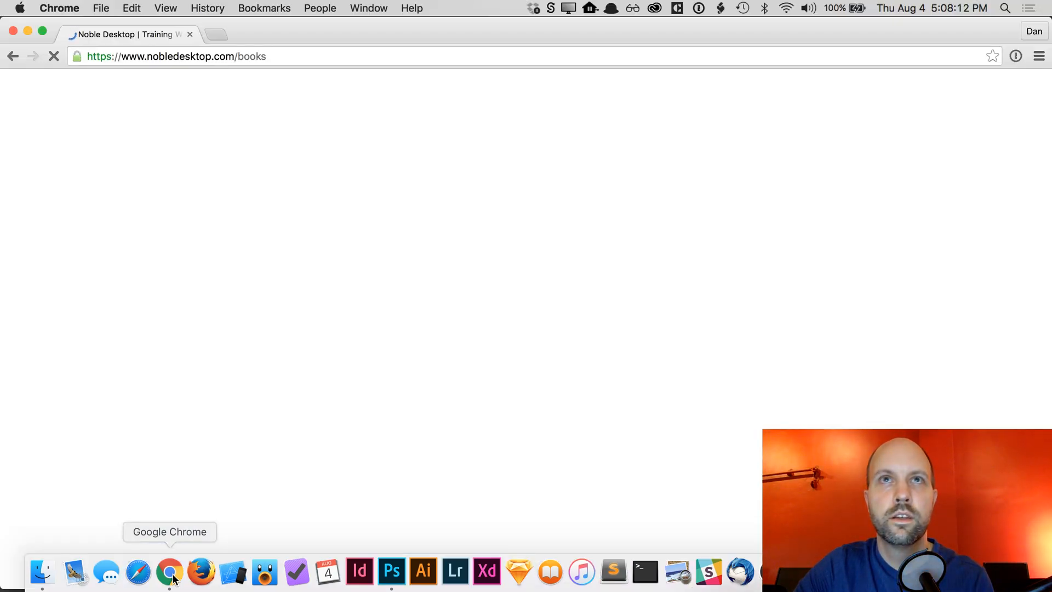